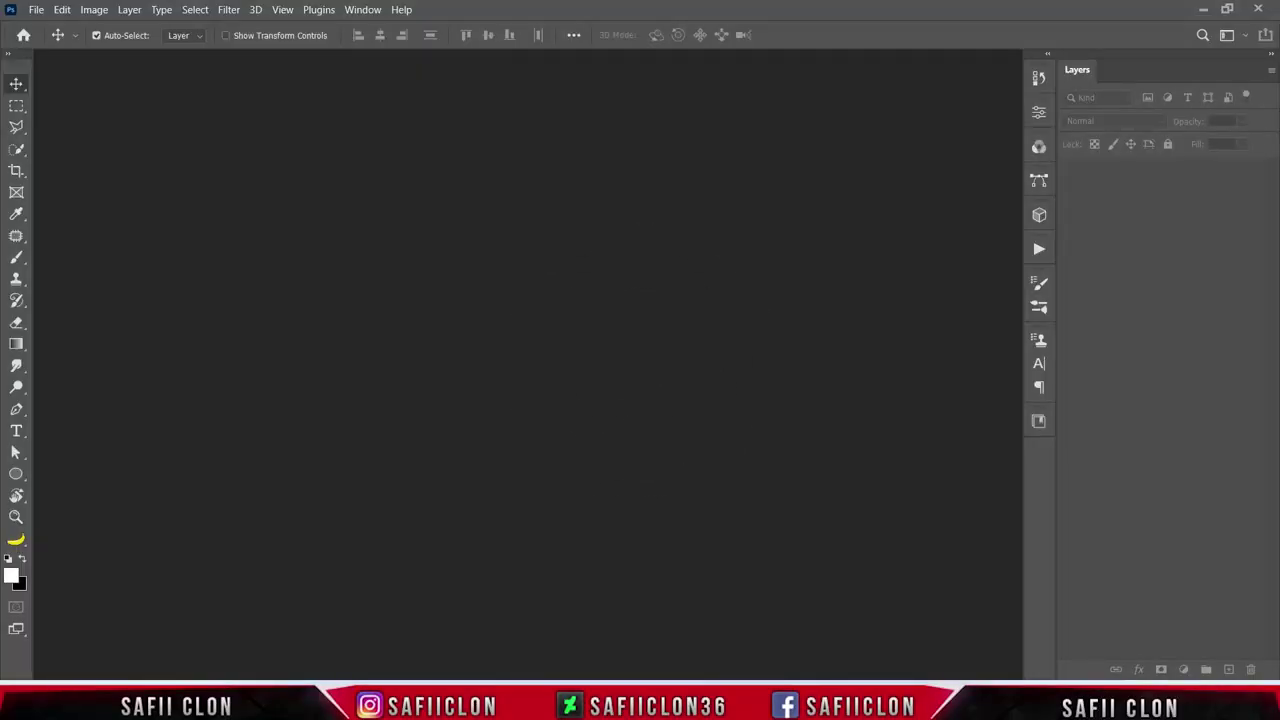
Step: Open the portrait photo d01ca81ab0e0f4f99203d4621bdfd81b.jpg from its folder
click(35, 9)
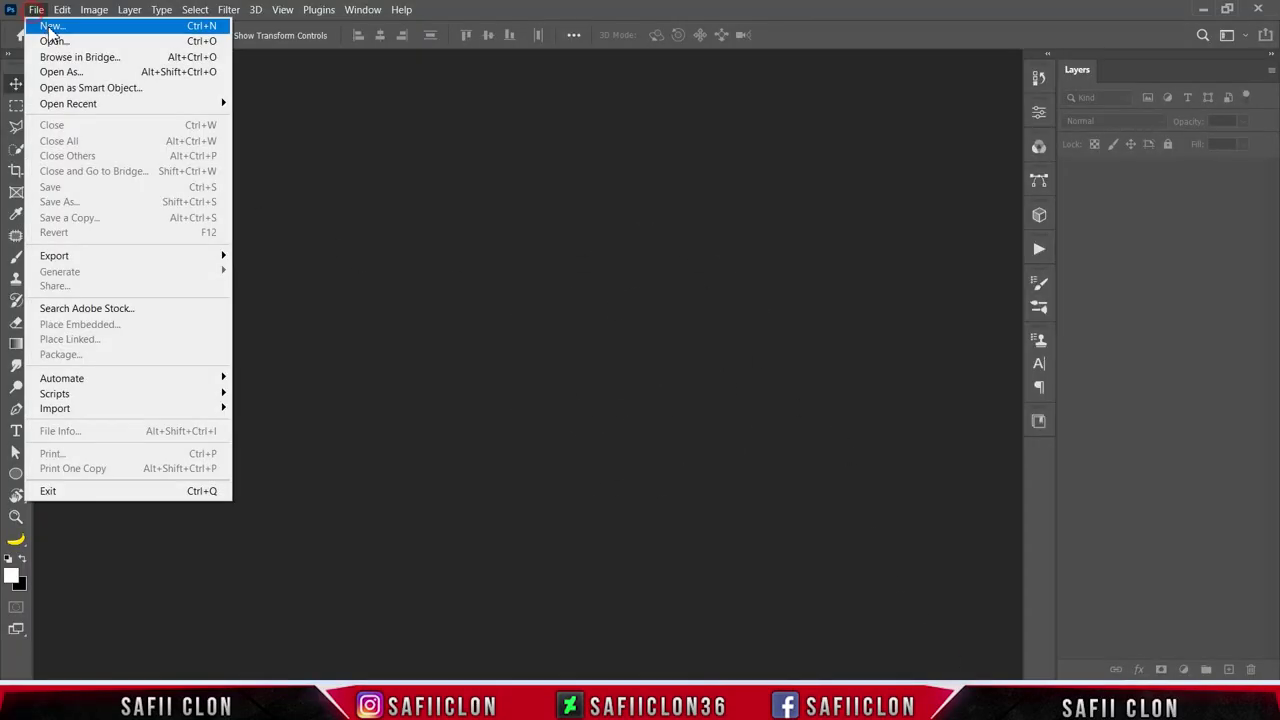
click(55, 40)
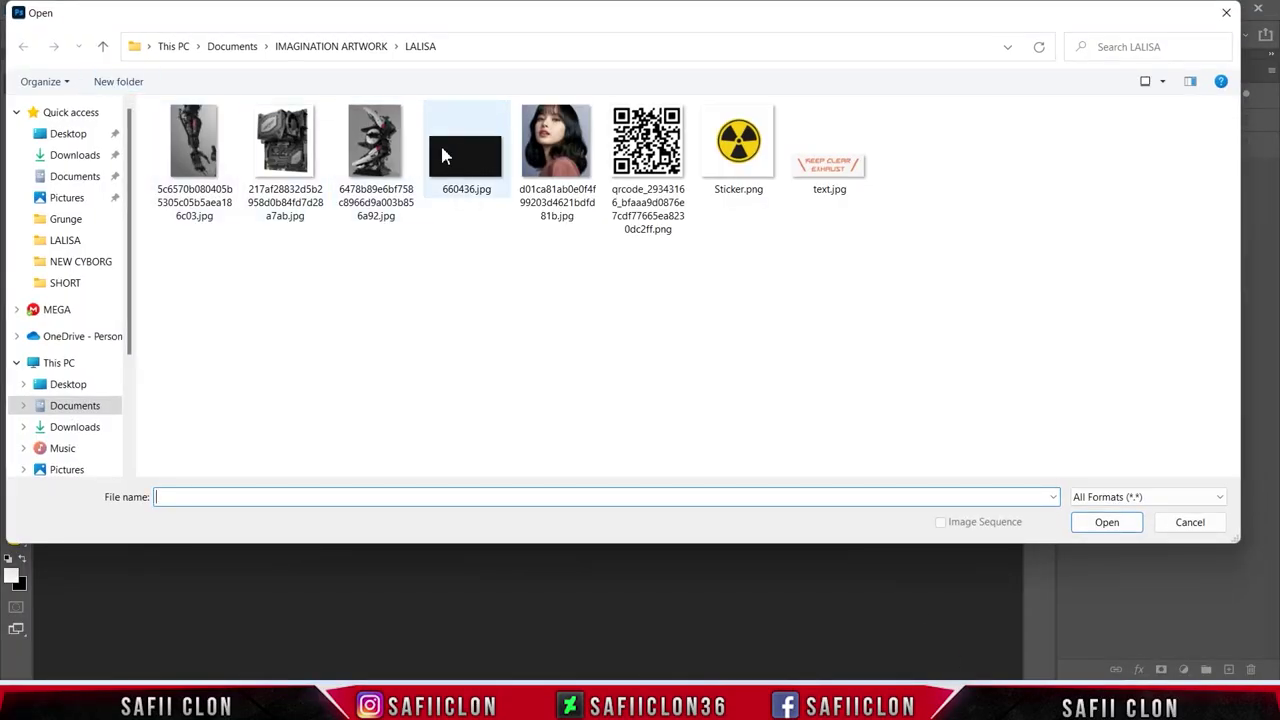
click(578, 158)
click(1105, 522)
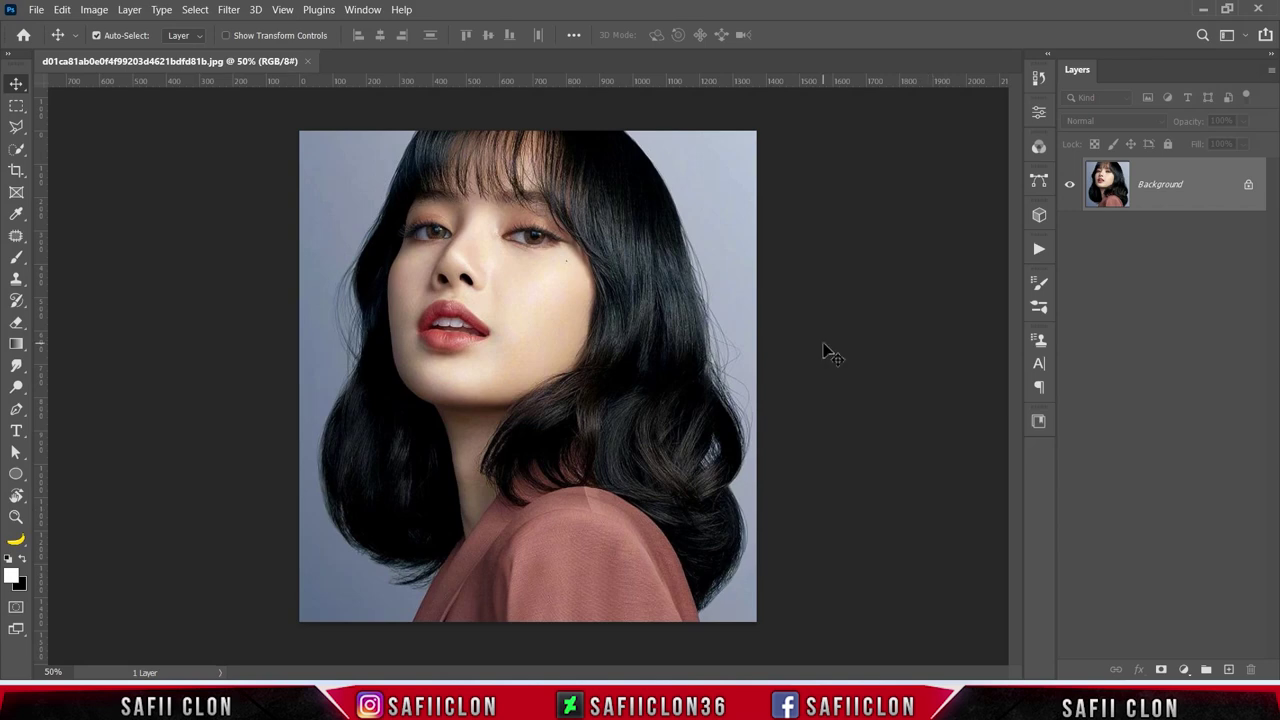
Step: Unlock the Background layer and duplicate it twice
click(1249, 187)
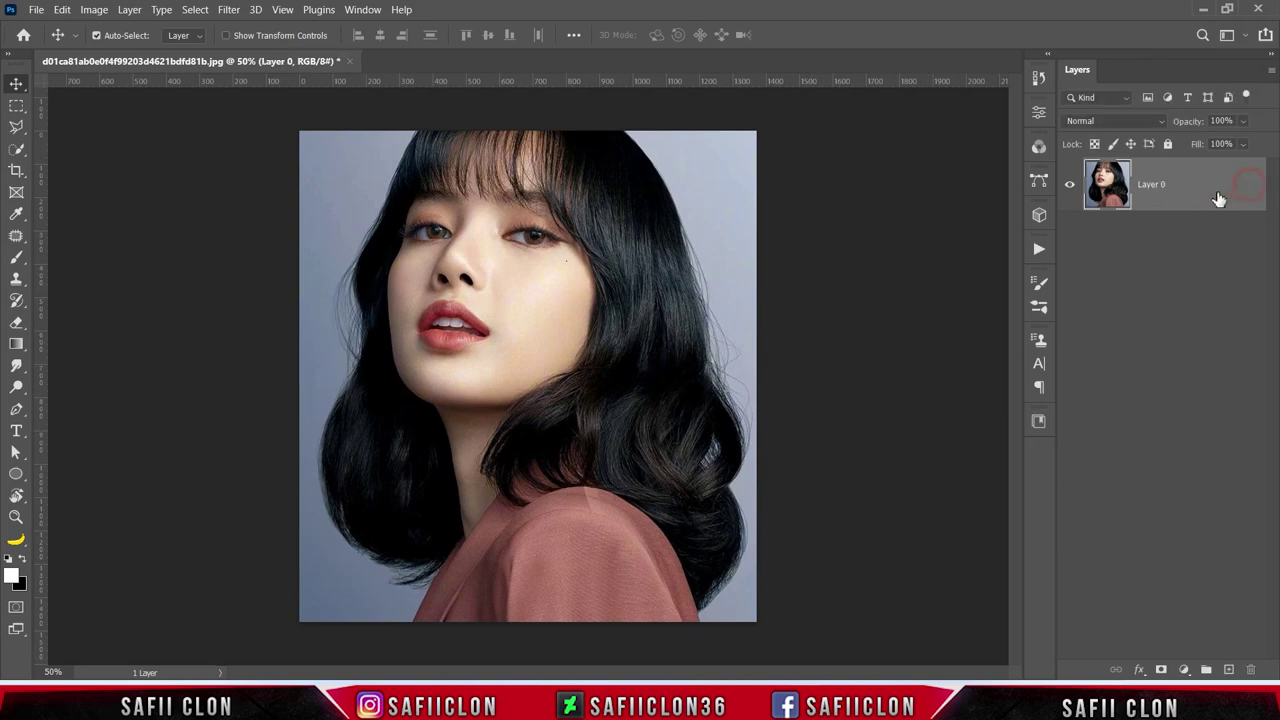
right_click(1187, 191)
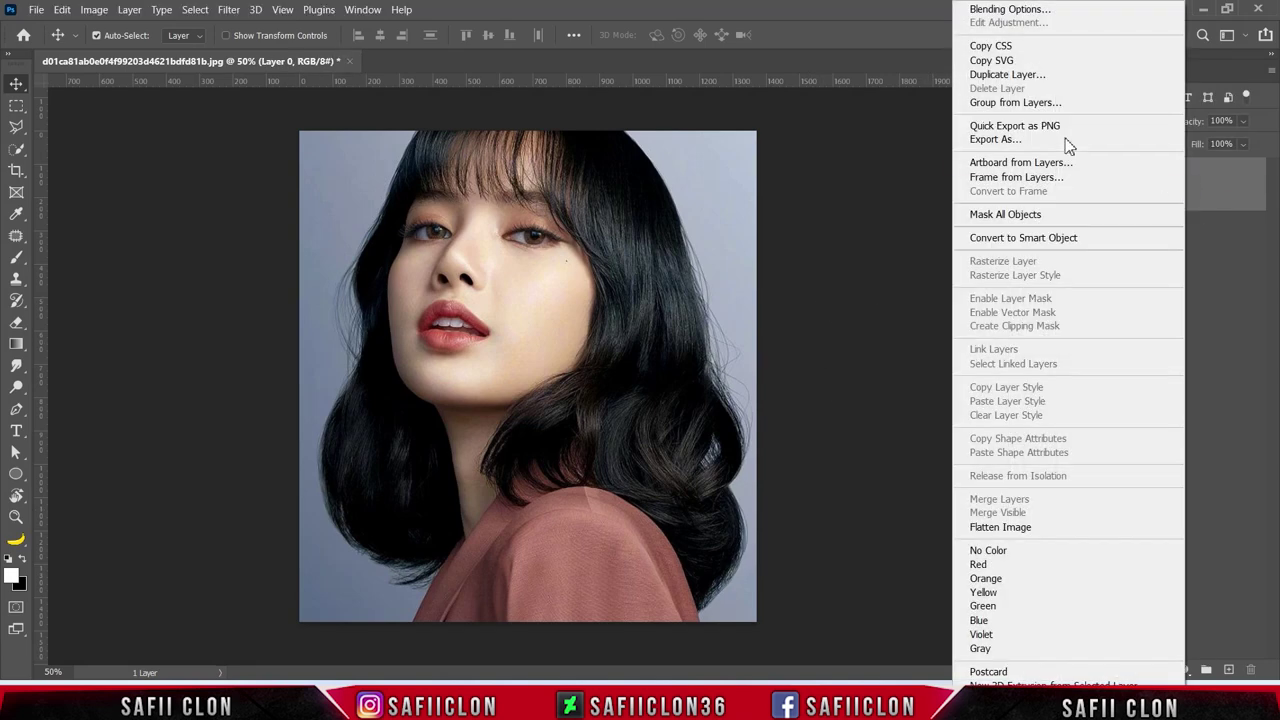
click(1000, 75)
click(428, 230)
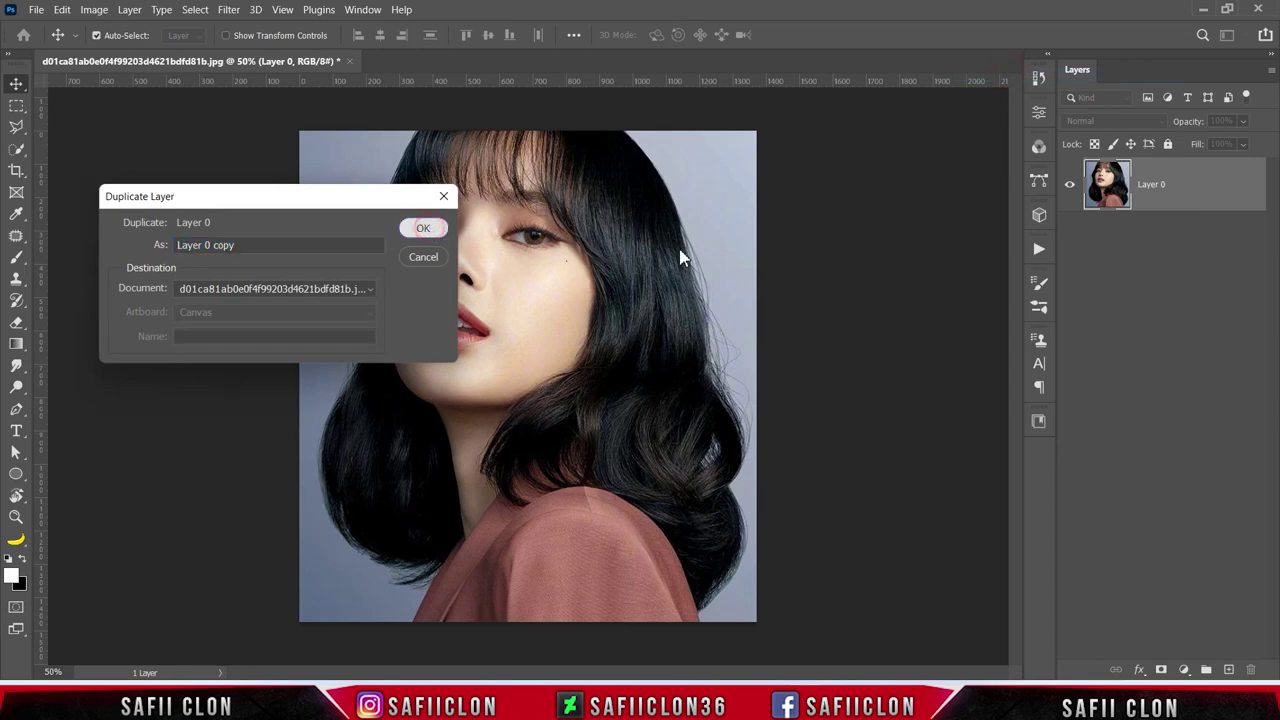
right_click(1214, 184)
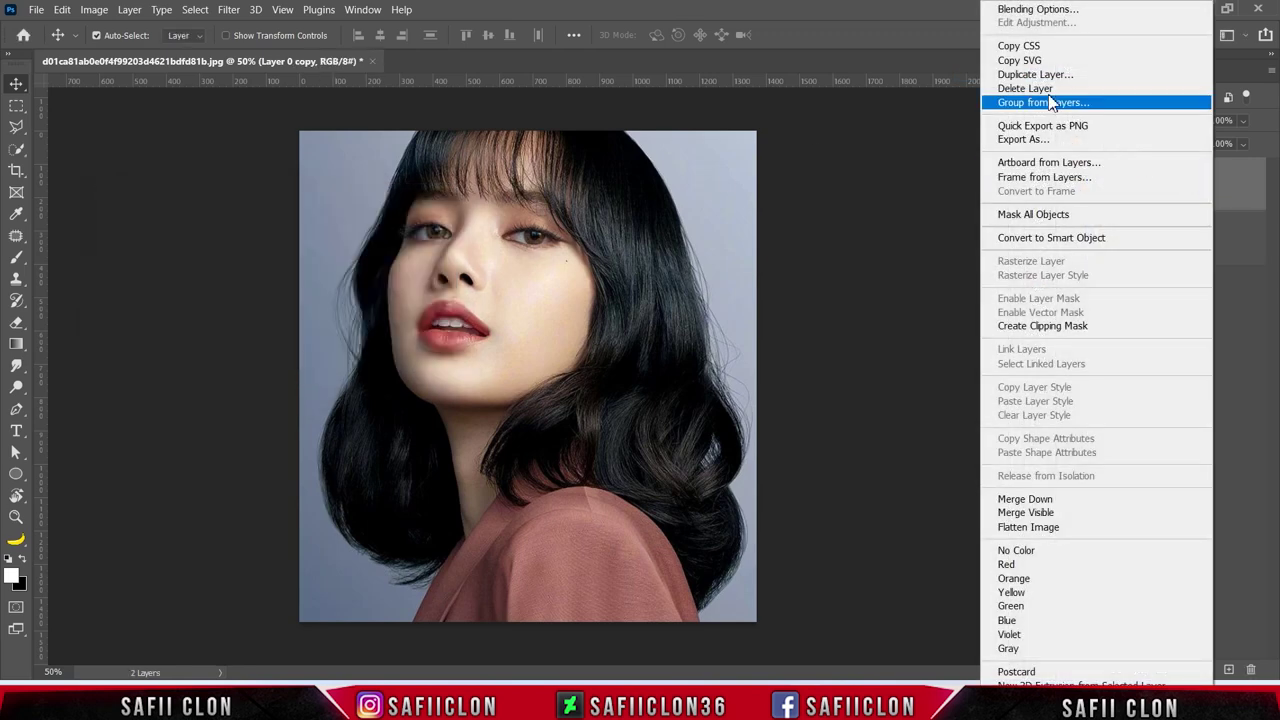
click(1040, 75)
click(423, 232)
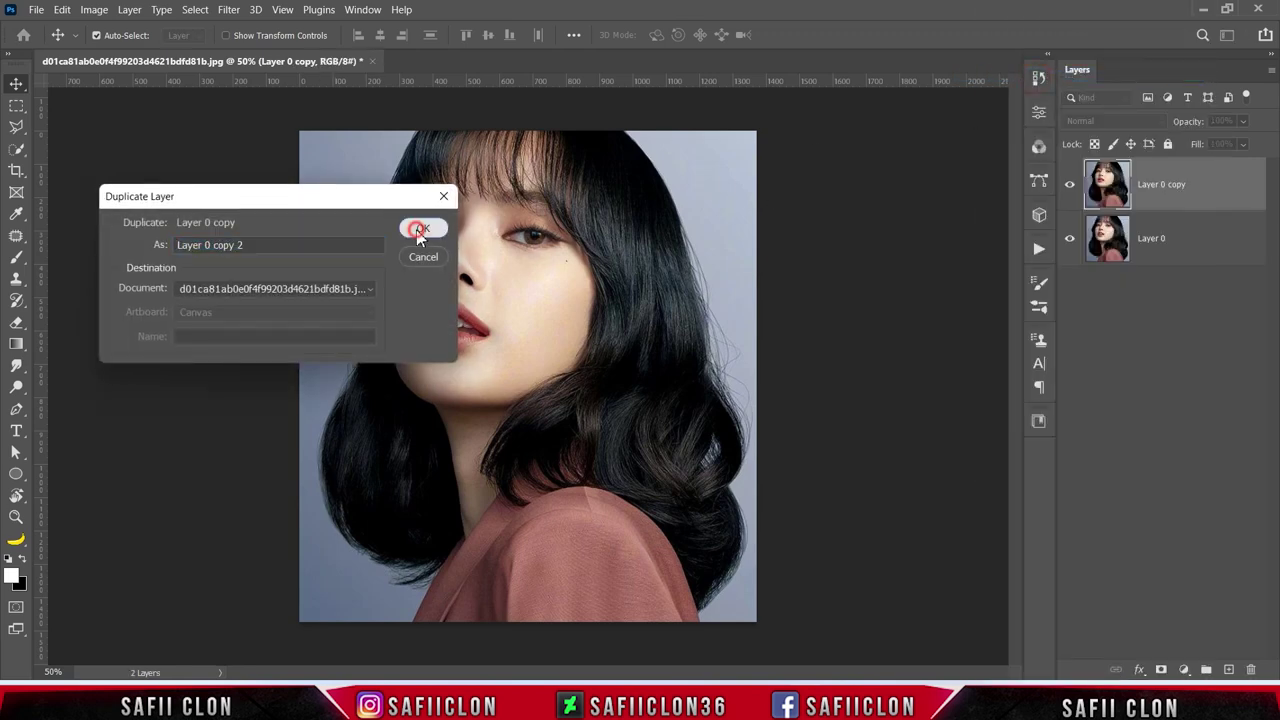
Step: Rename the top copy LINE and the middle copy MODEL
double_click(1165, 185)
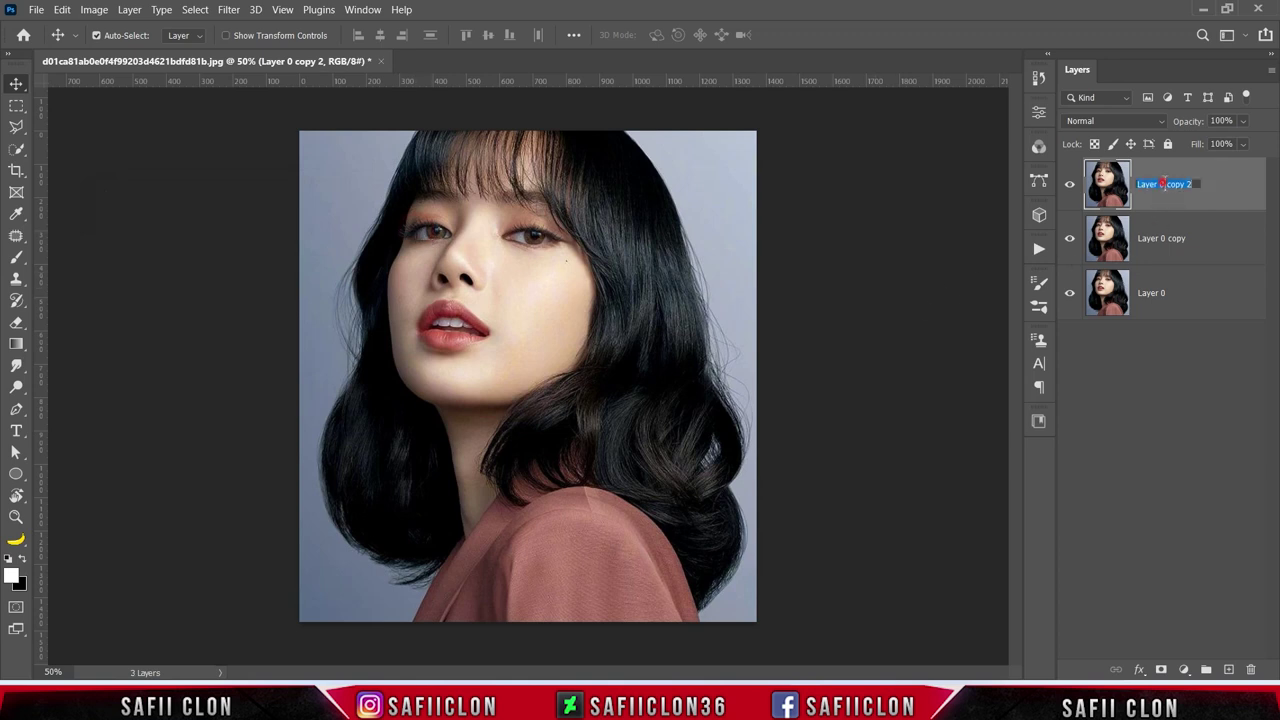
text(LINE)
click(1224, 189)
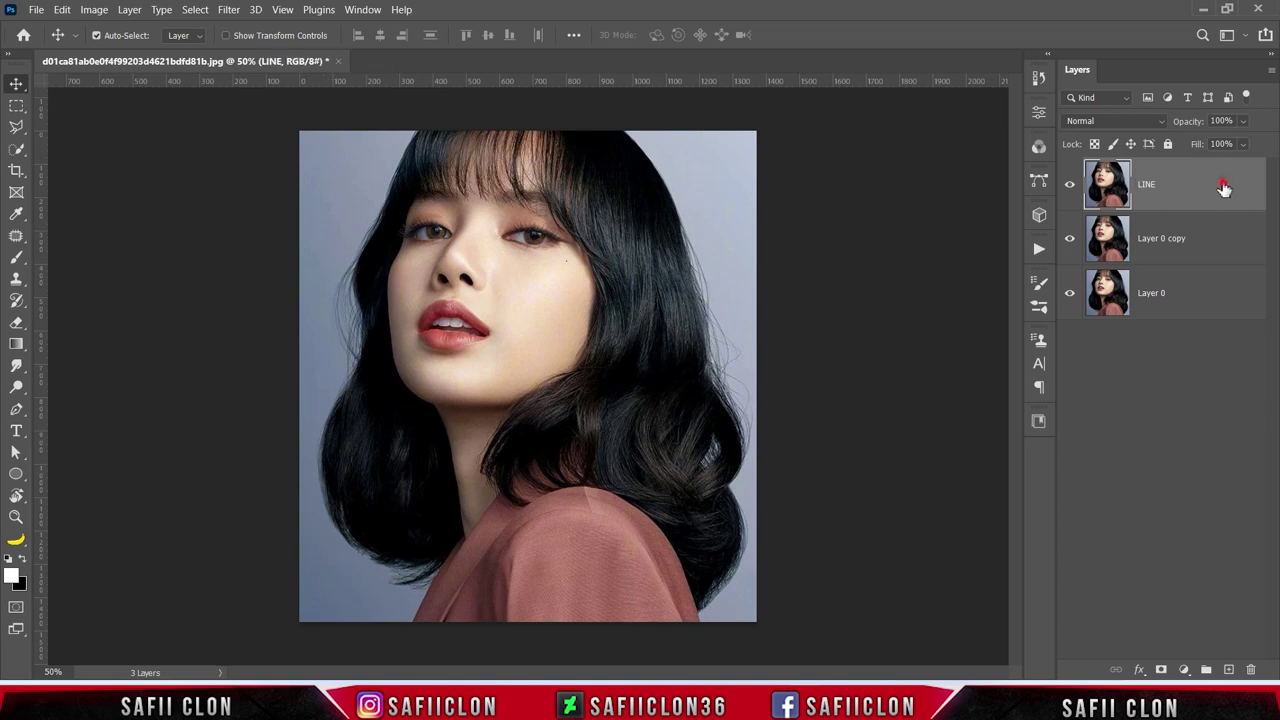
click(1185, 244)
double_click(1163, 239)
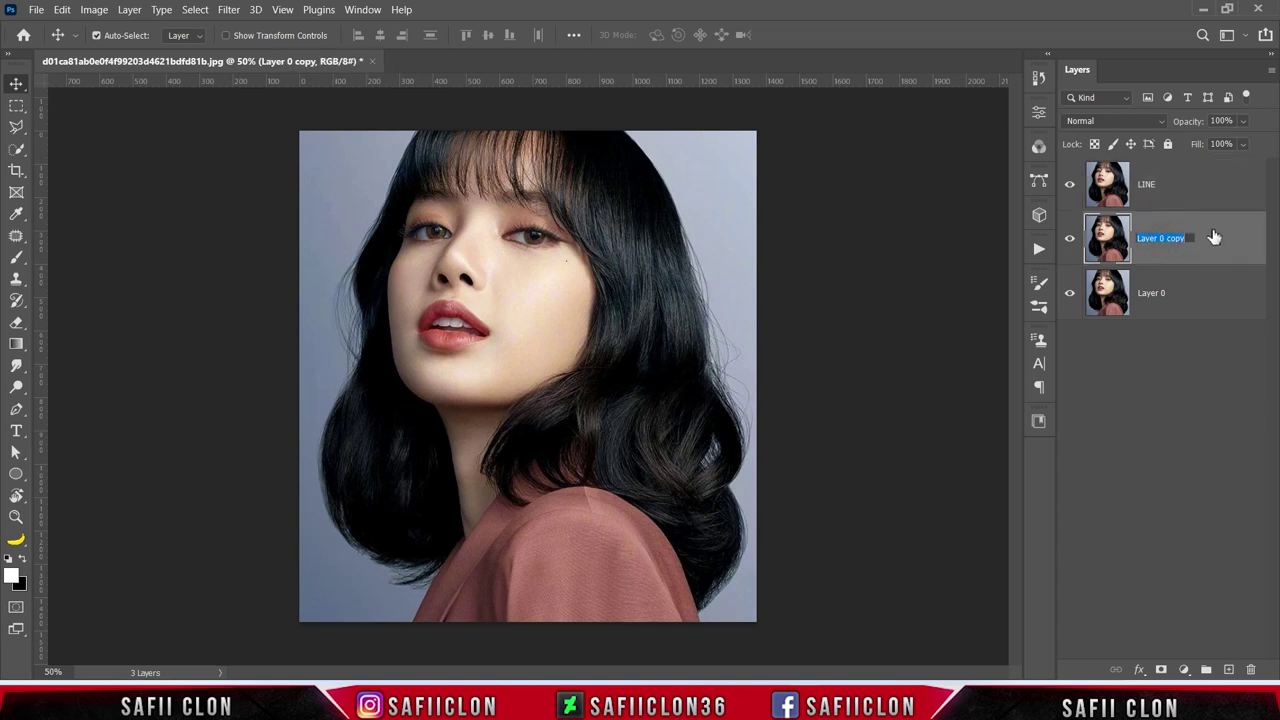
text(MODEL)
click(1213, 237)
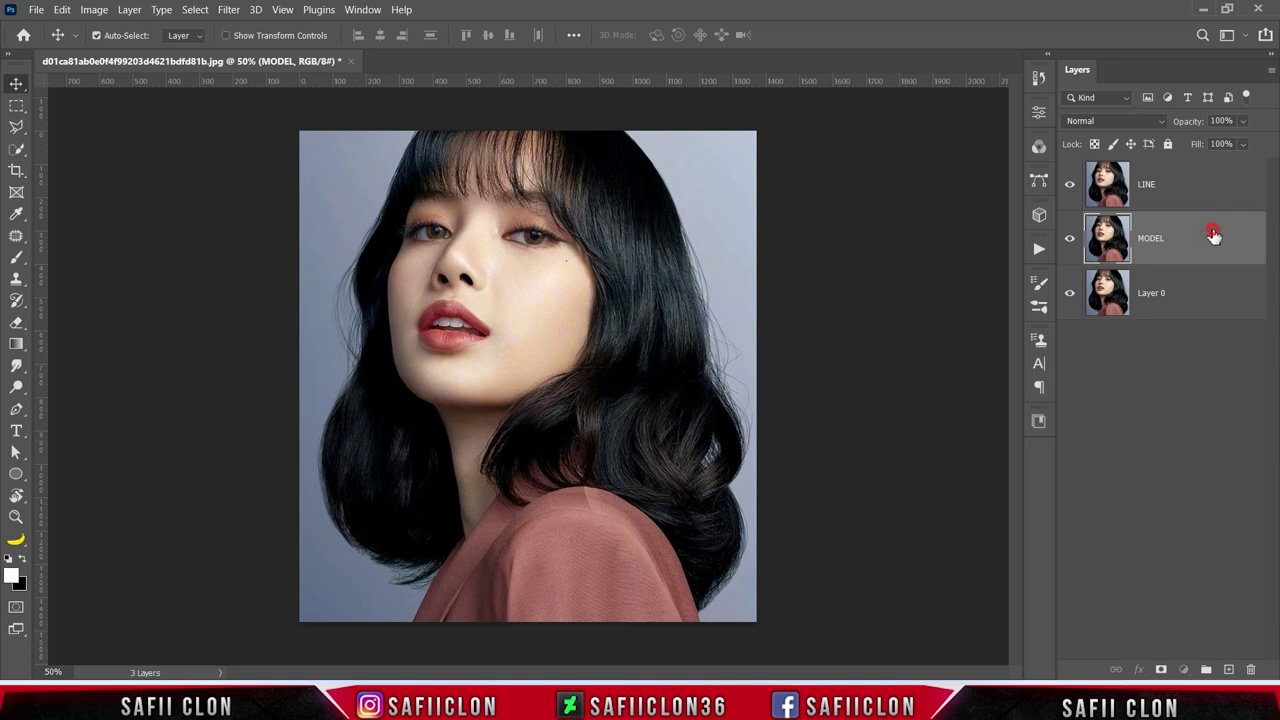
Step: Rename the bottom layer ORIGINAL, hide it, and add an empty layer above LINE
click(1190, 302)
double_click(1158, 292)
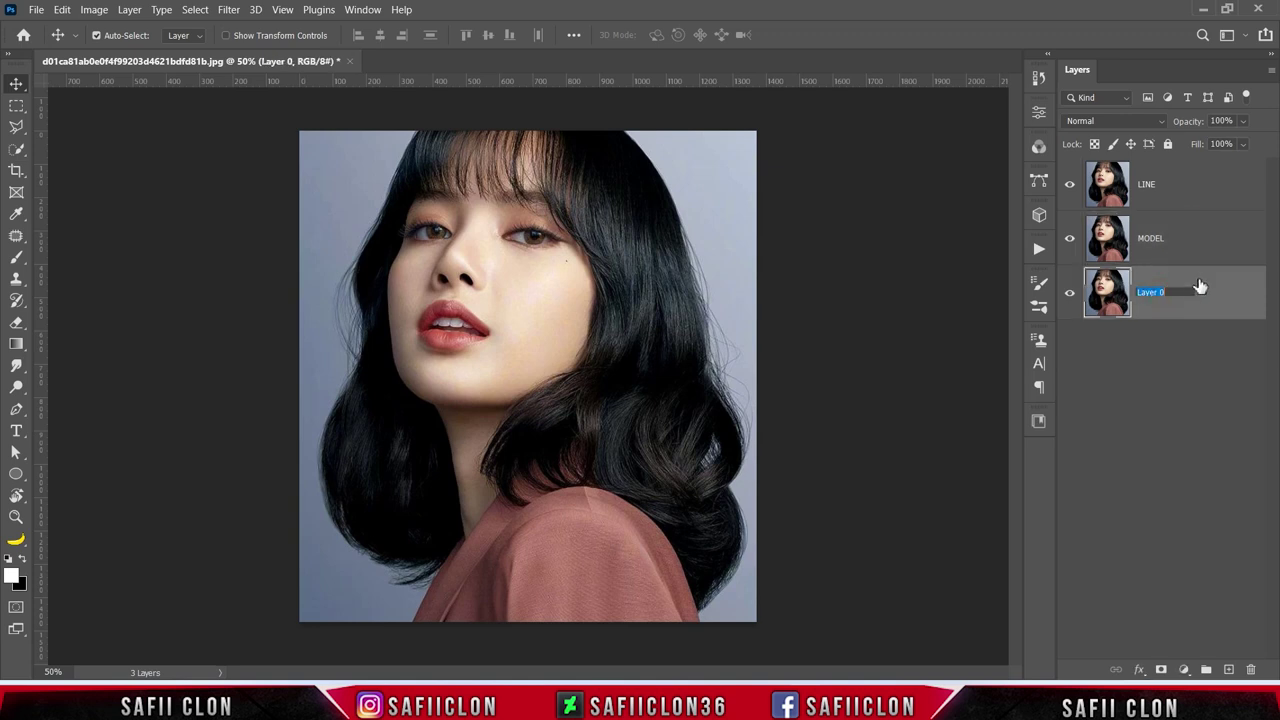
text(ORIGINAL)
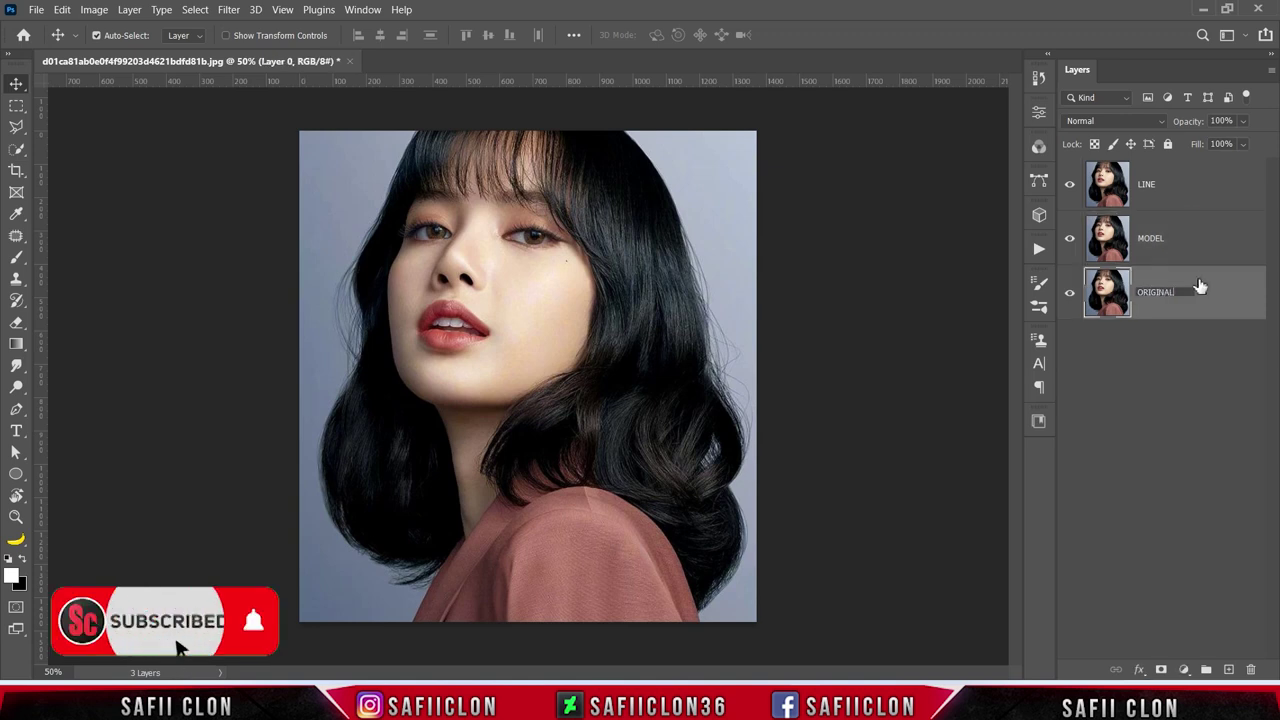
click(1201, 287)
click(1070, 295)
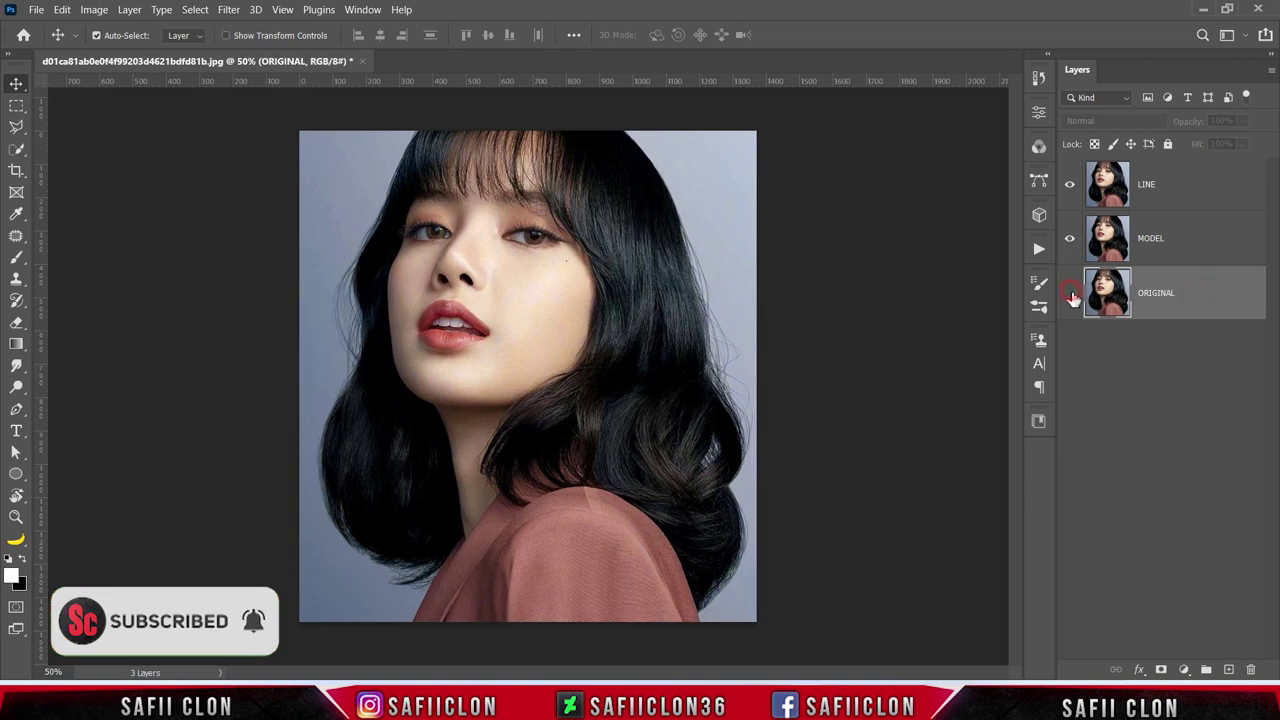
click(1194, 187)
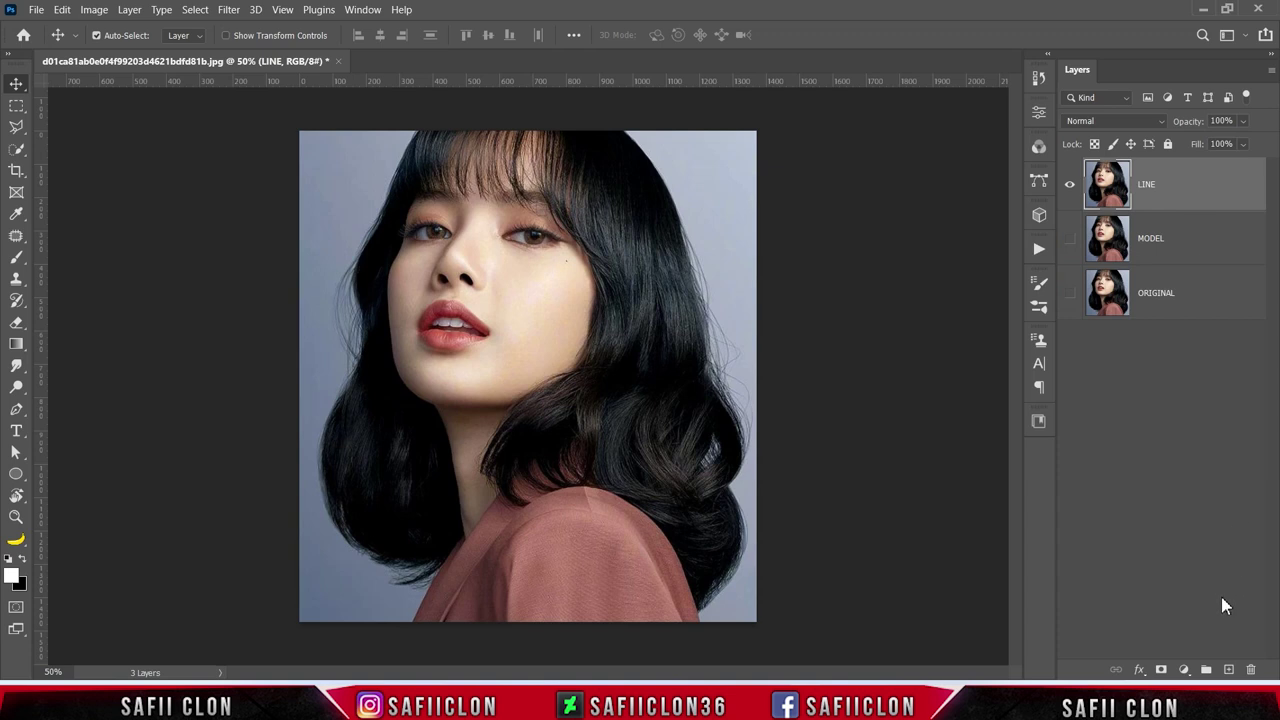
click(1230, 669)
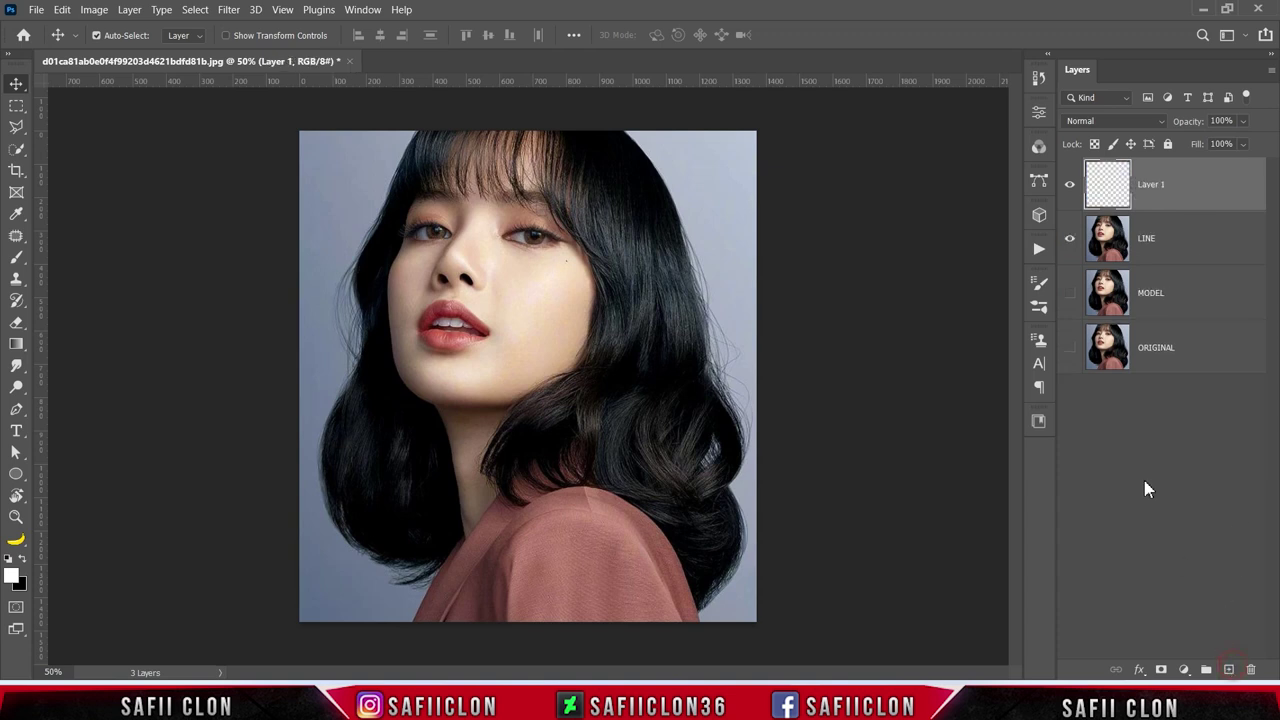
Step: Set the Pen tool to Path mode and zoom in on the face
right_click(17, 416)
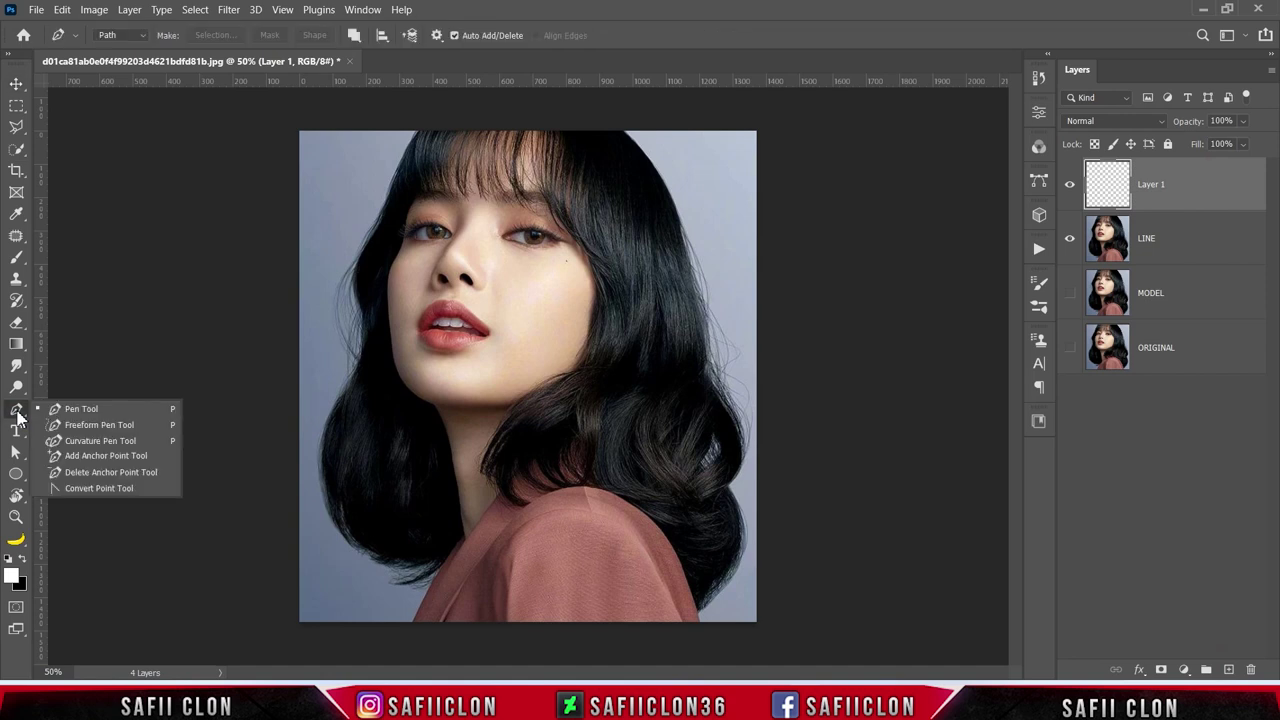
click(72, 412)
click(140, 36)
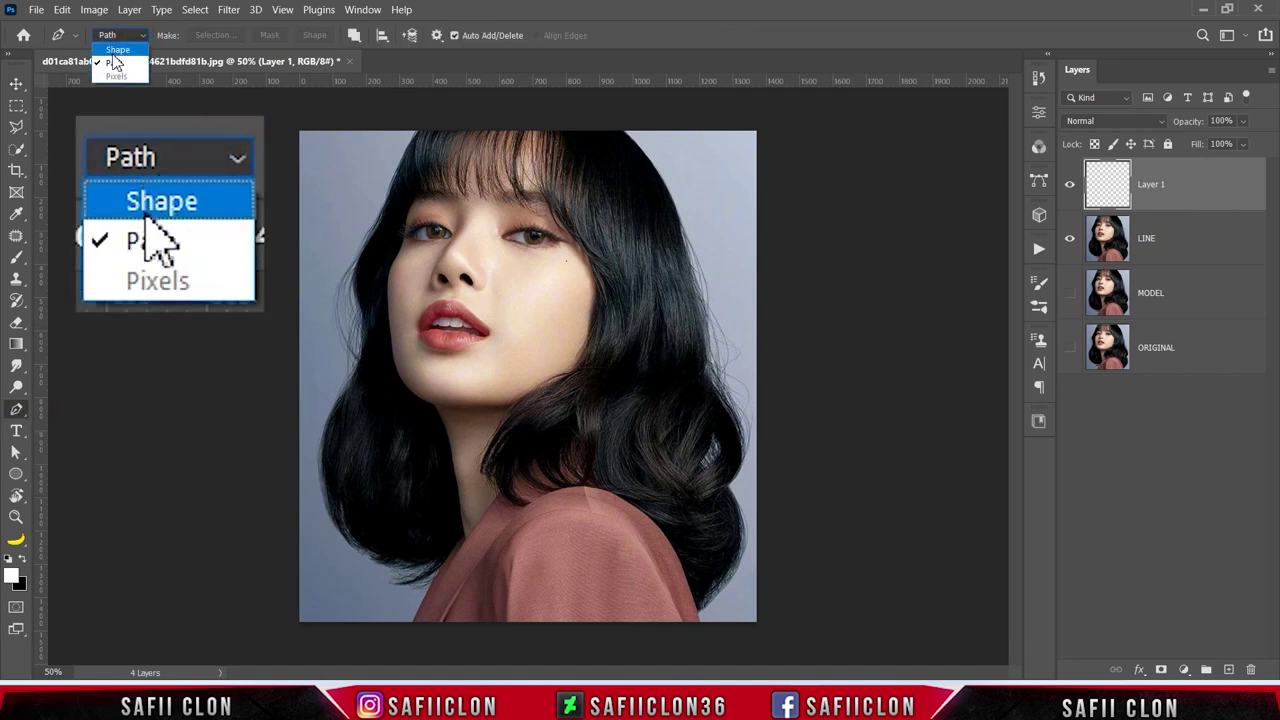
click(127, 63)
click(354, 35)
click(377, 72)
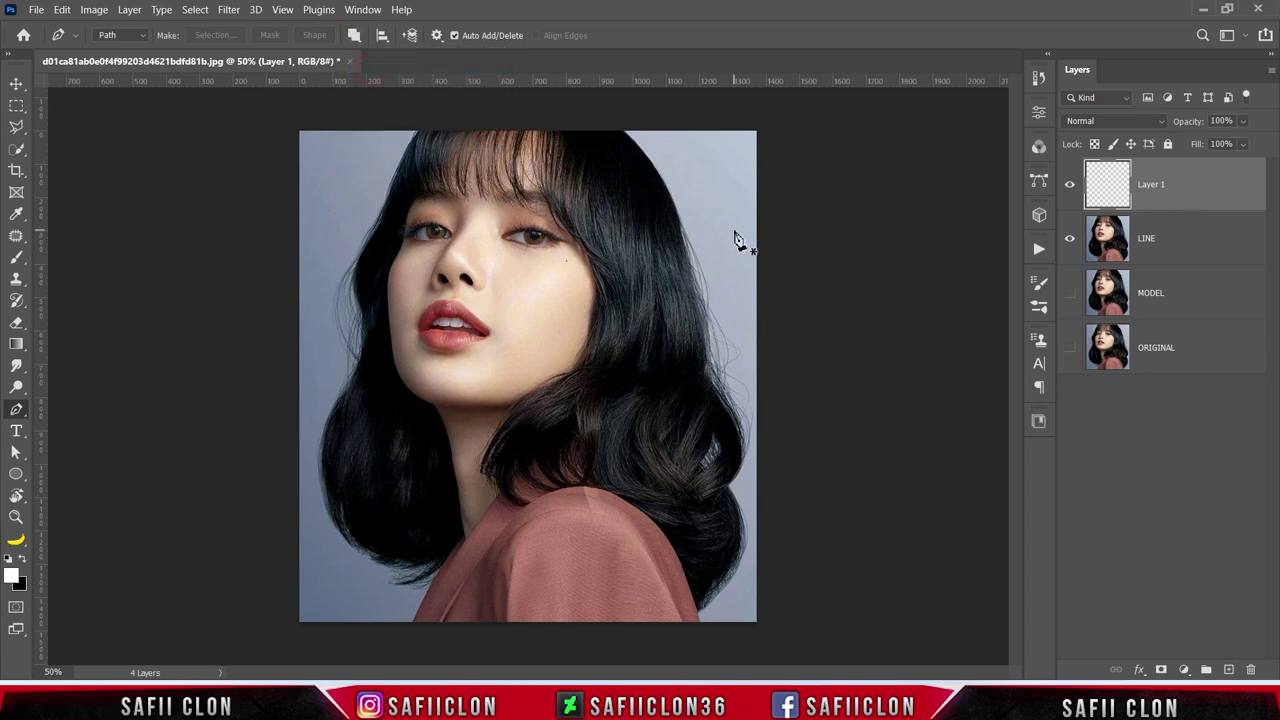
key(ctrl+plus)
scroll(735, 258, up, 2)
scroll(735, 258, down, 1)
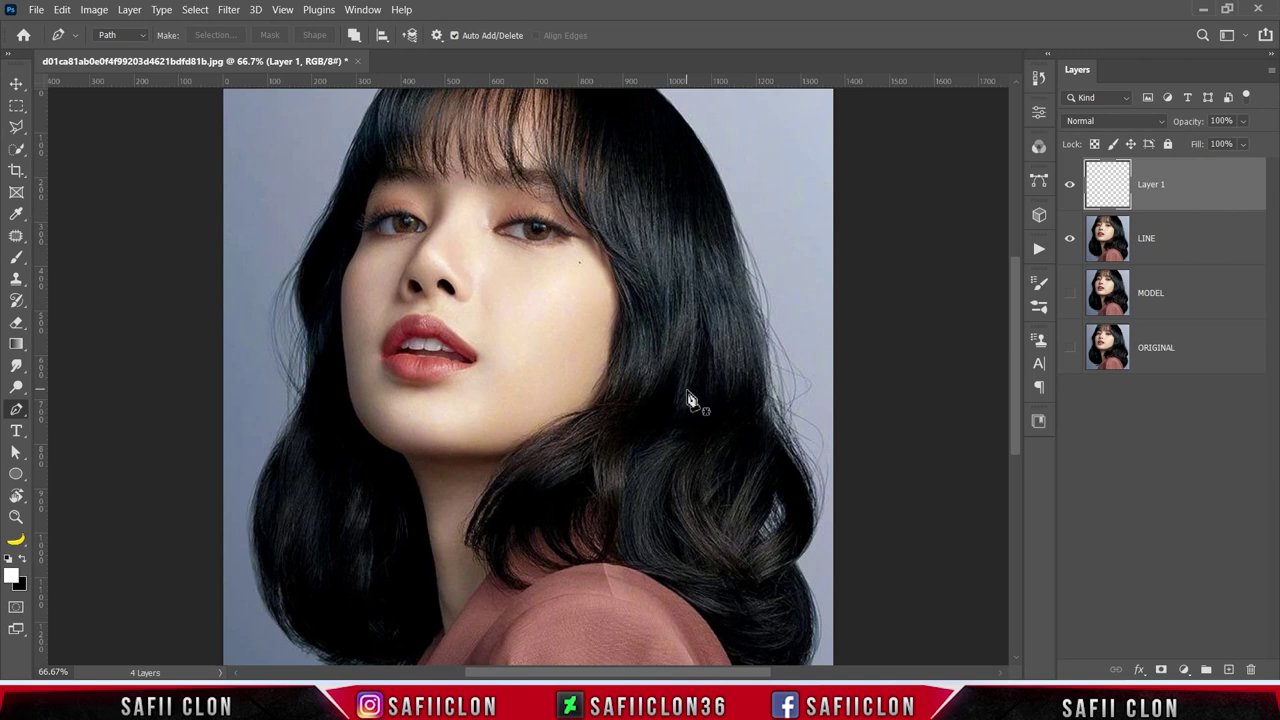
Step: Draw a curved path down the right cheek toward the jaw, breaking one handle
click(617, 296)
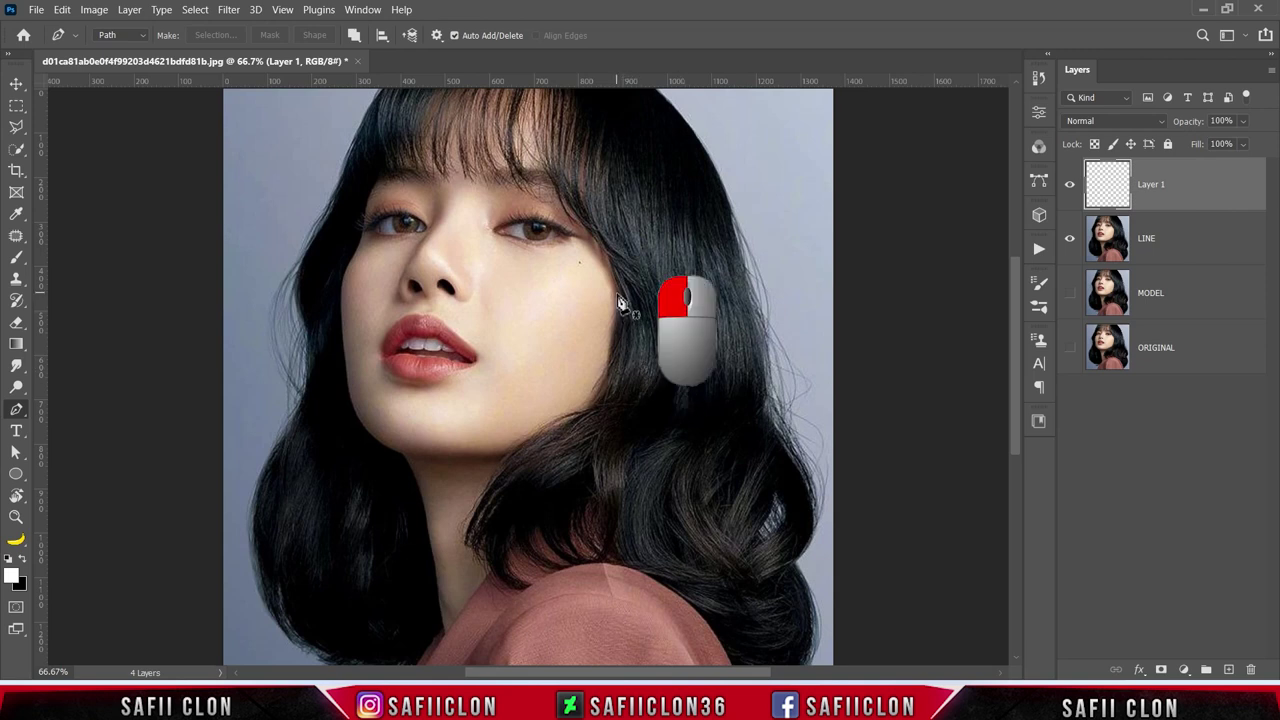
click(548, 308)
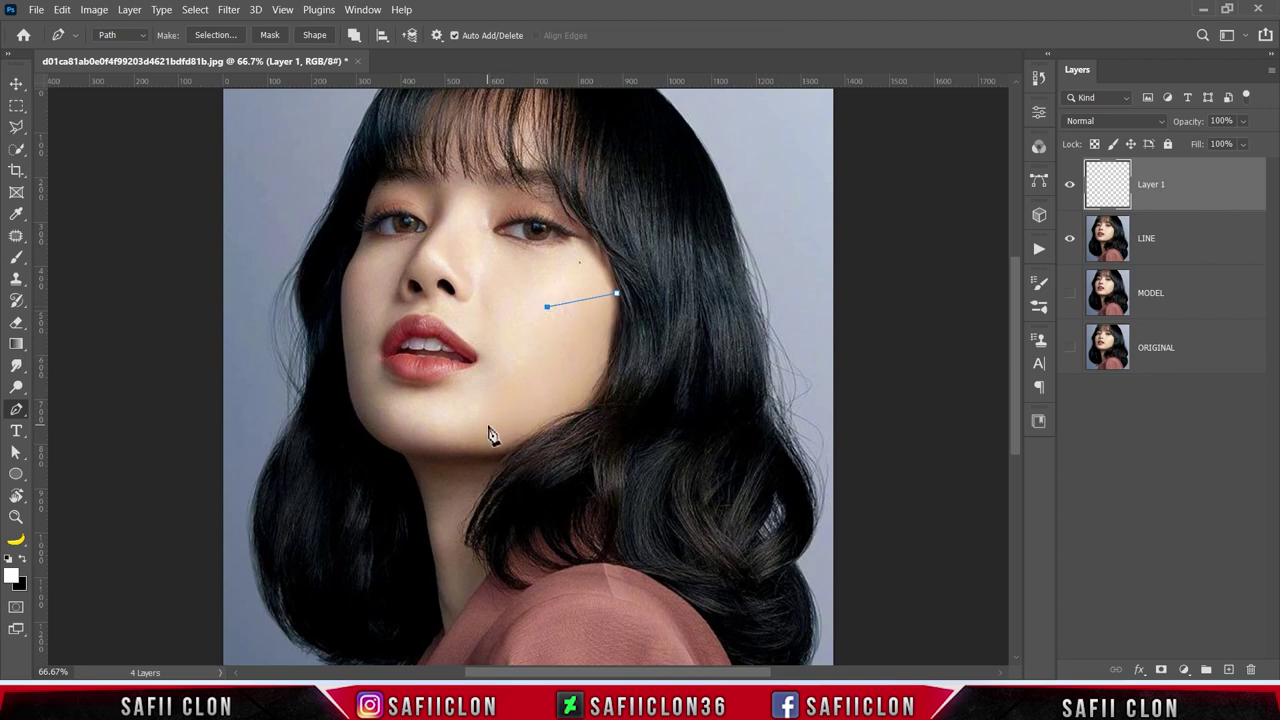
drag(548, 309, 552, 328)
drag(491, 381, 432, 388)
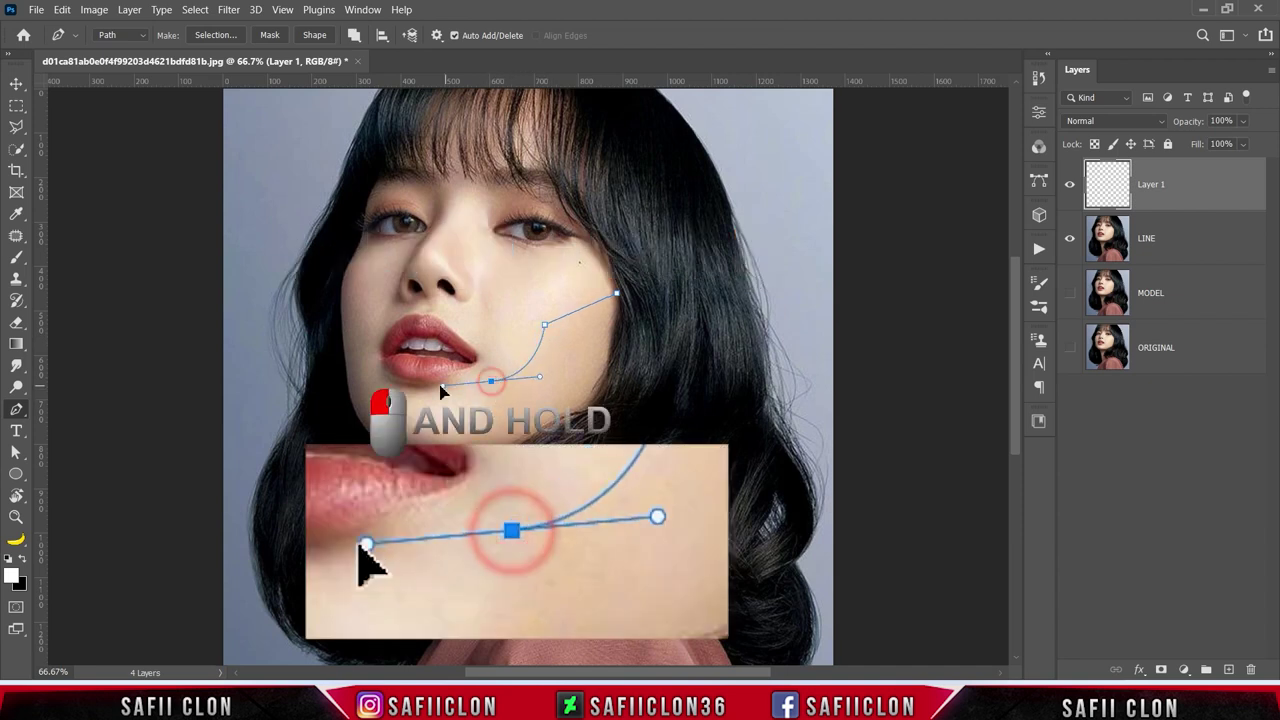
alt+click(491, 382)
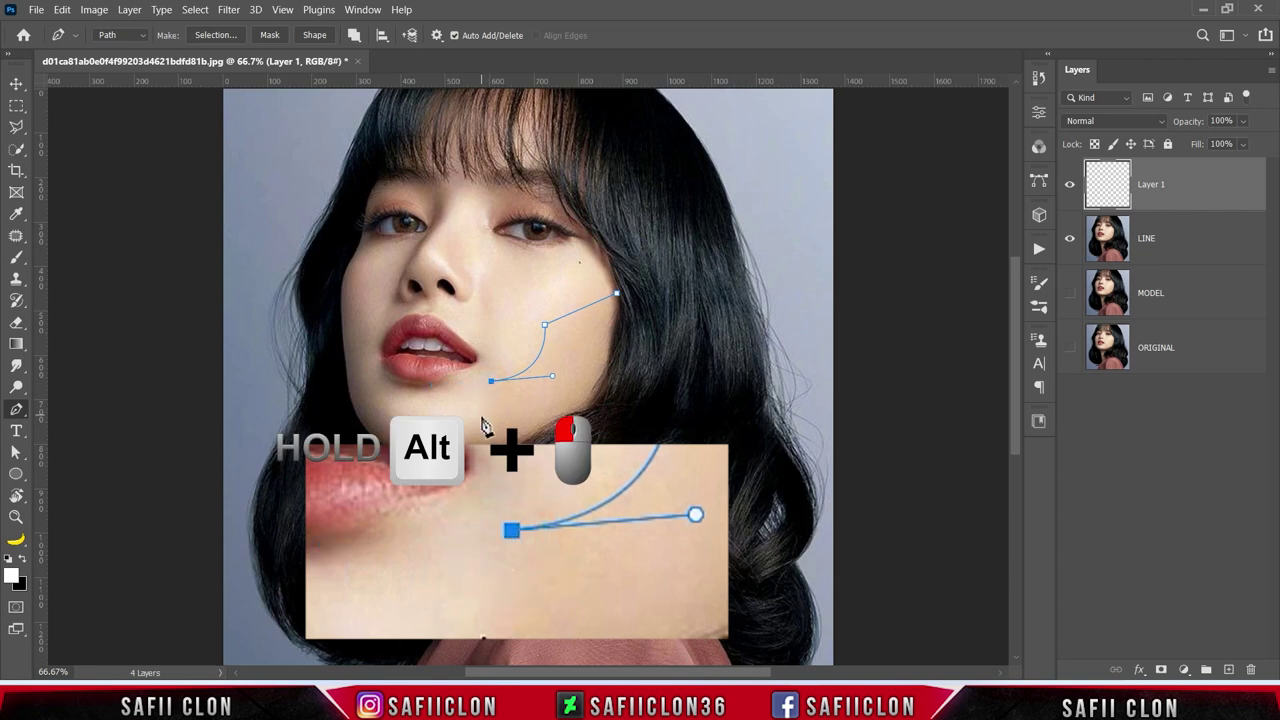
drag(491, 381, 484, 417)
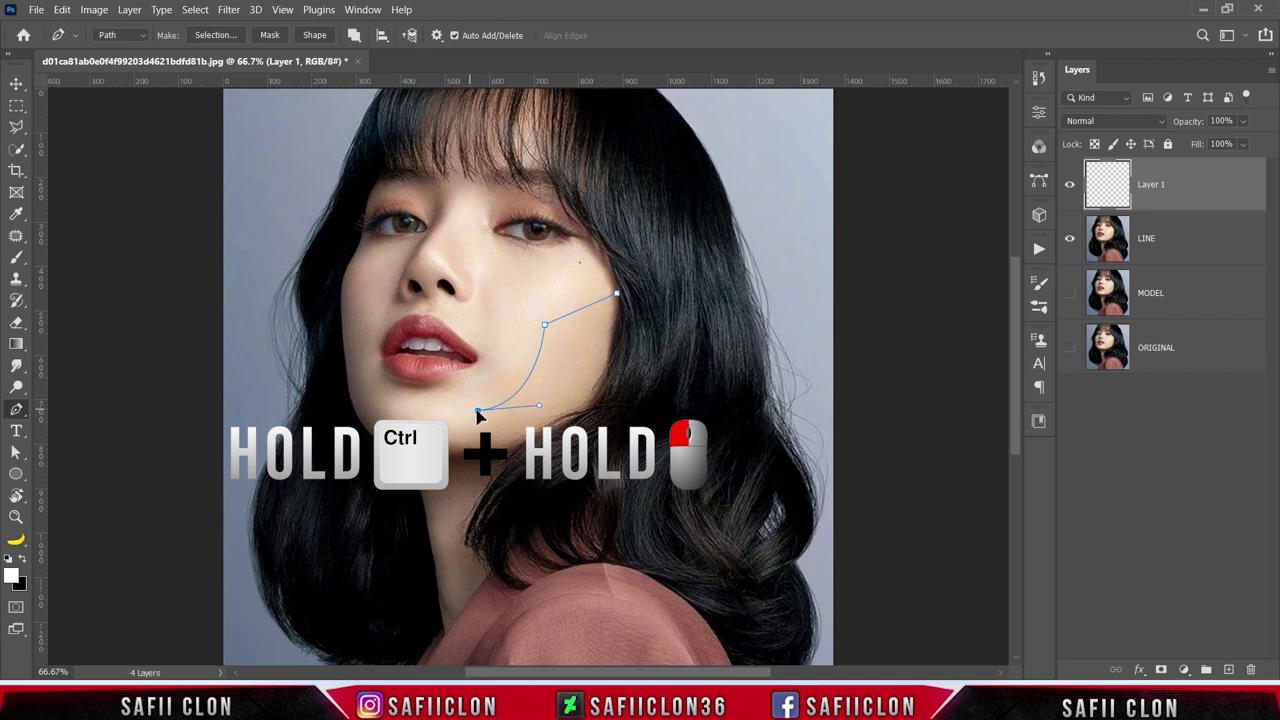
click(479, 452)
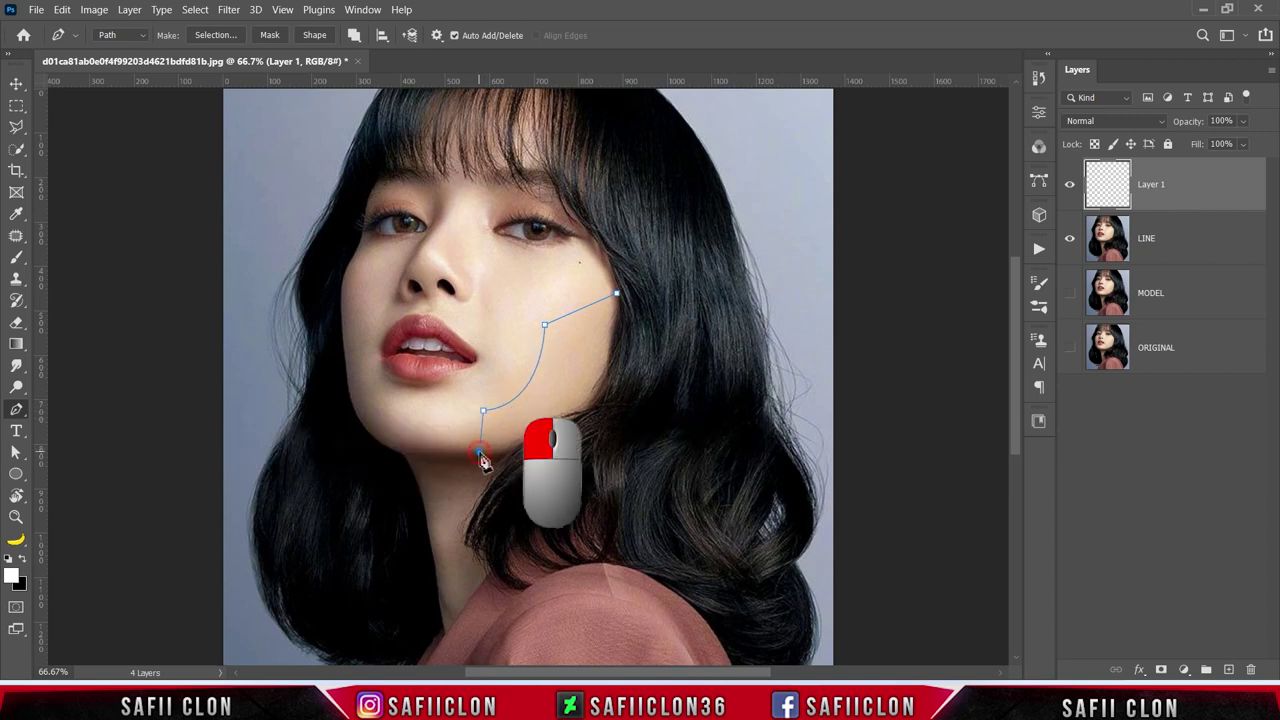
ctrl+click(502, 378)
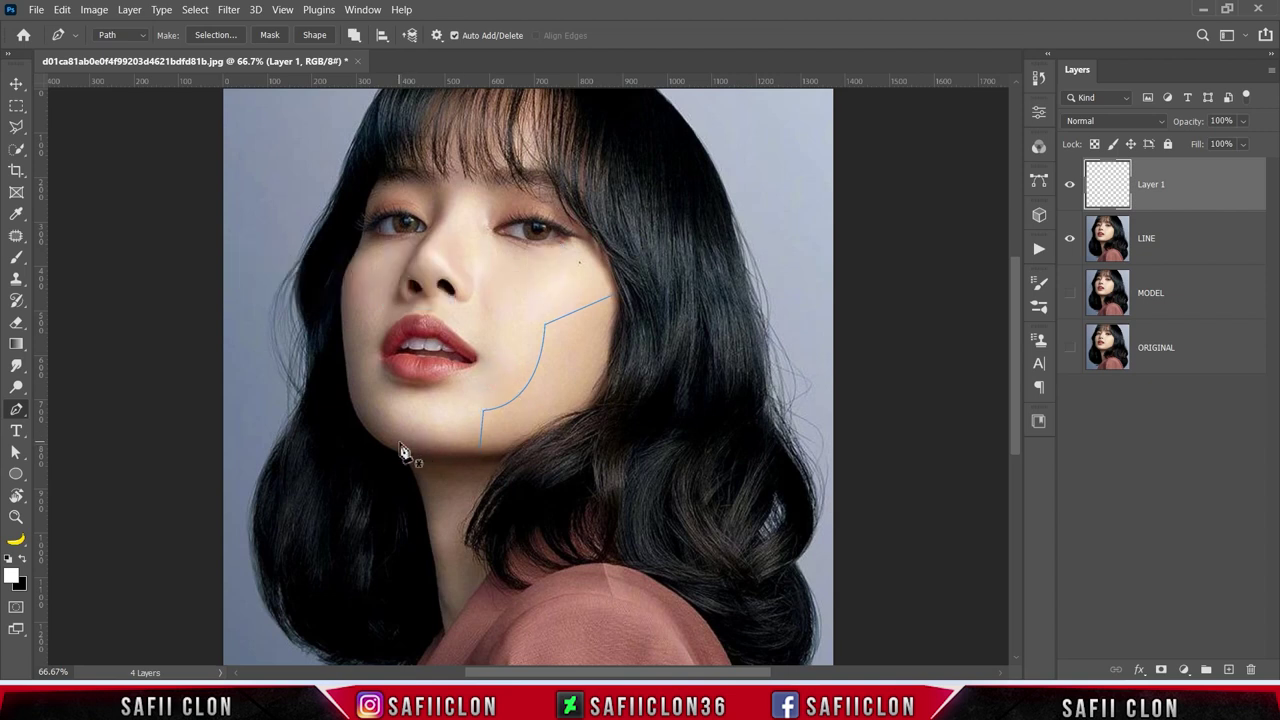
Step: Draw a path down the left cheek that curves below the chin
click(345, 268)
click(366, 313)
drag(369, 383, 382, 404)
click(388, 444)
click(435, 410)
drag(432, 446, 447, 462)
mouse_move(435, 406)
mouse_down()
mouse_move(450, 460)
mouse_move(396, 451)
mouse_up()
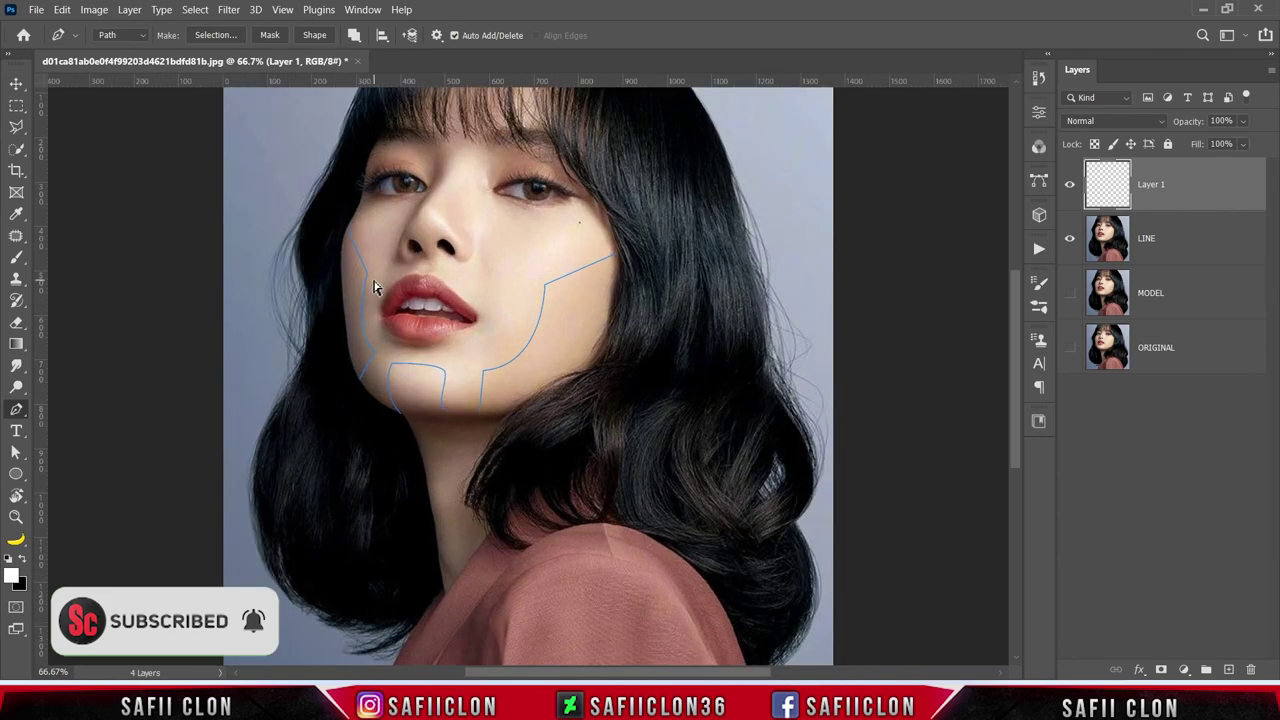
ctrl+click(343, 244)
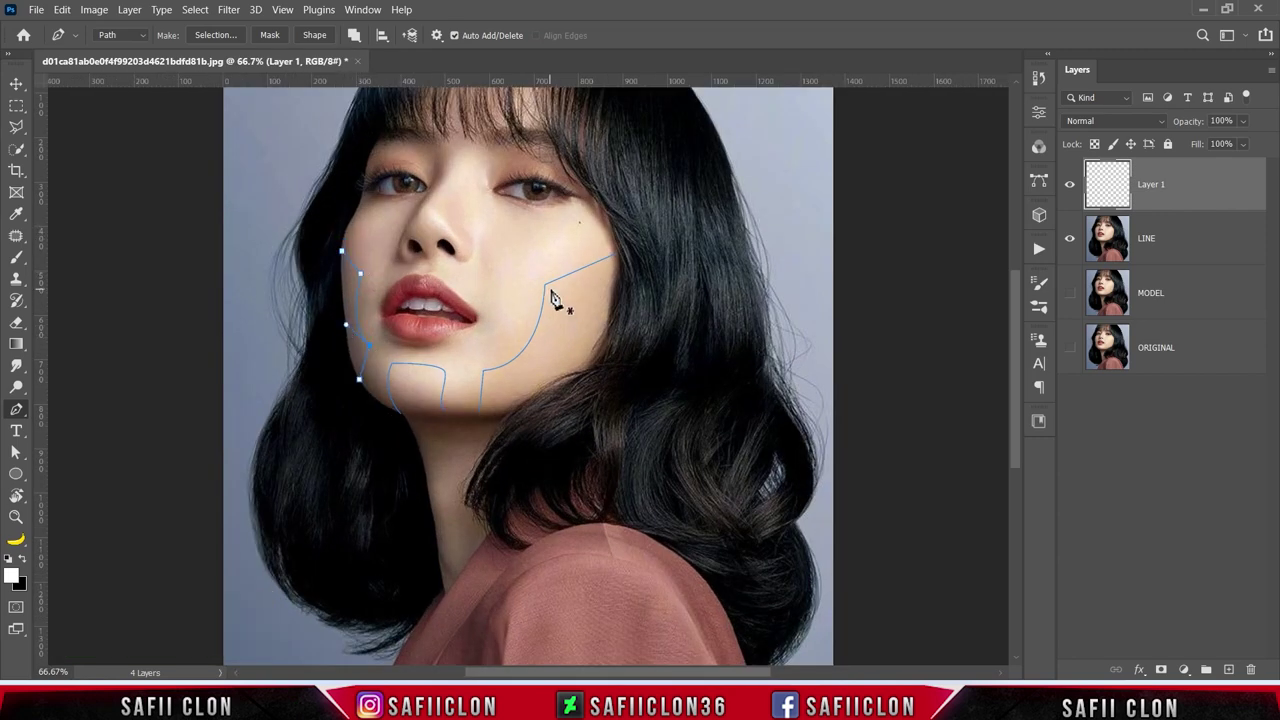
Step: Outline an angular panel beside the eye and refine its corner anchors
click(531, 200)
click(513, 248)
click(540, 265)
click(604, 237)
click(593, 176)
drag(604, 237, 592, 237)
drag(513, 248, 498, 242)
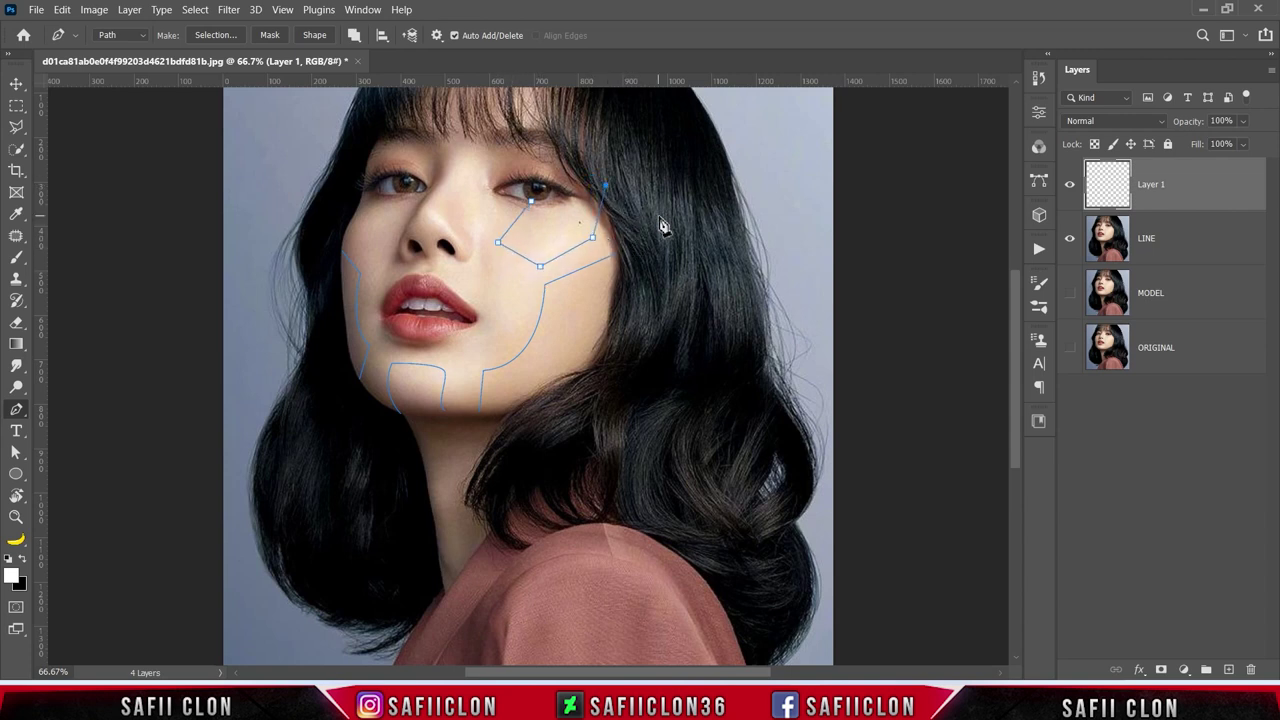
drag(592, 237, 600, 237)
ctrl+click(478, 280)
Step: Draw a curved line across the nose bridge and a closed loop on the cheek
click(351, 220)
drag(415, 212, 446, 184)
ctrl+click(532, 228)
scroll(530, 270, up, 3)
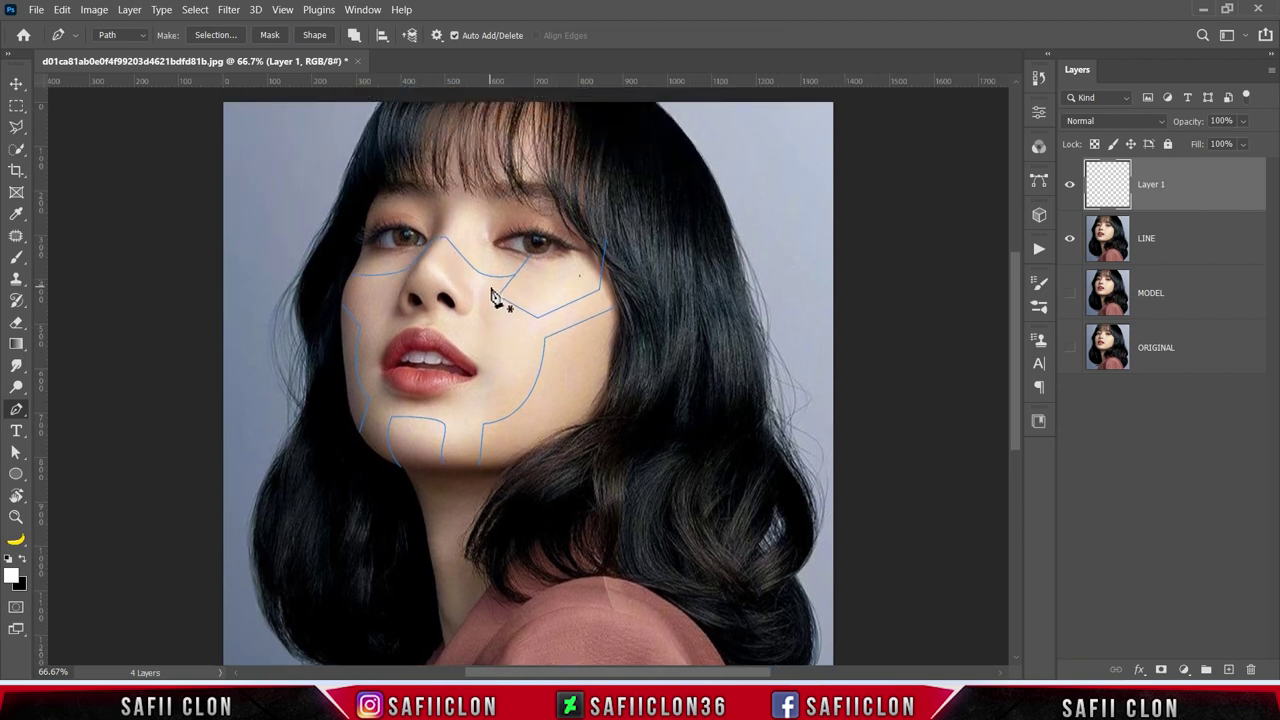
mouse_move(501, 379)
mouse_down()
mouse_move(512, 365)
mouse_move(545, 387)
mouse_up()
click(515, 360)
Step: Add a curved line on the left cheek near the mouth, then zoom out
click(363, 384)
drag(361, 354, 367, 352)
scroll(365, 360, up, 1)
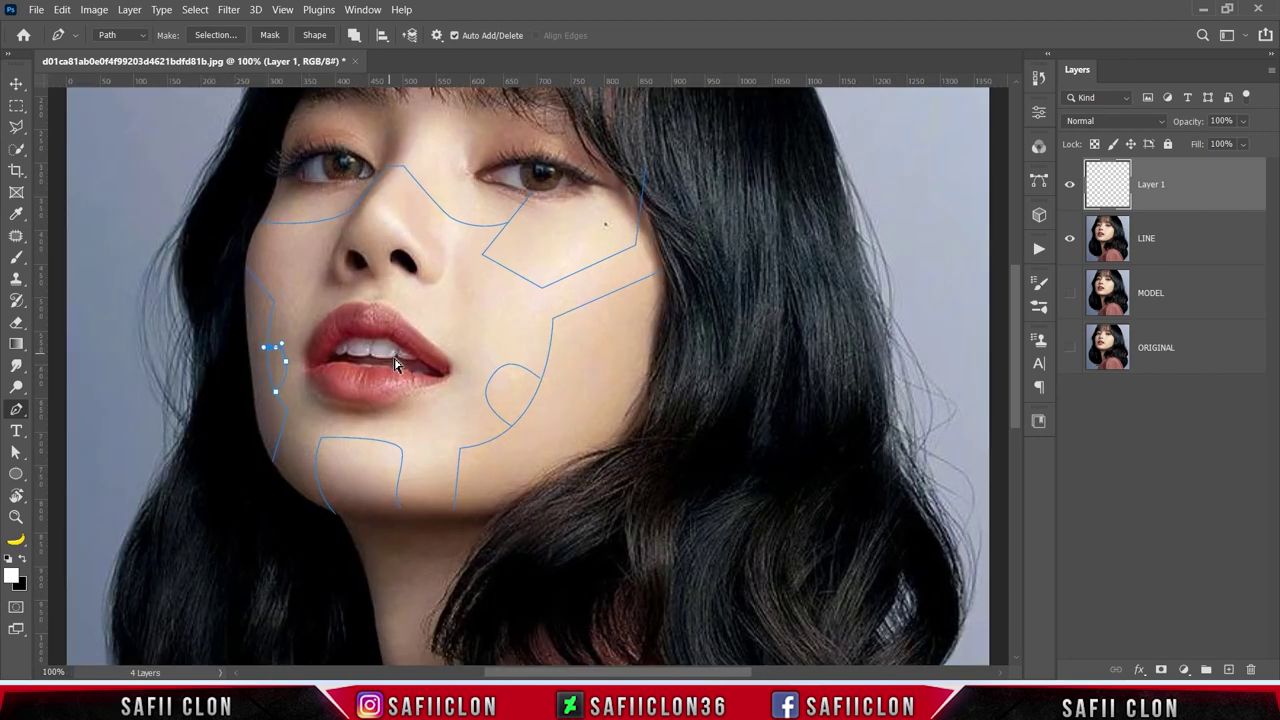
scroll(375, 365, up, 1)
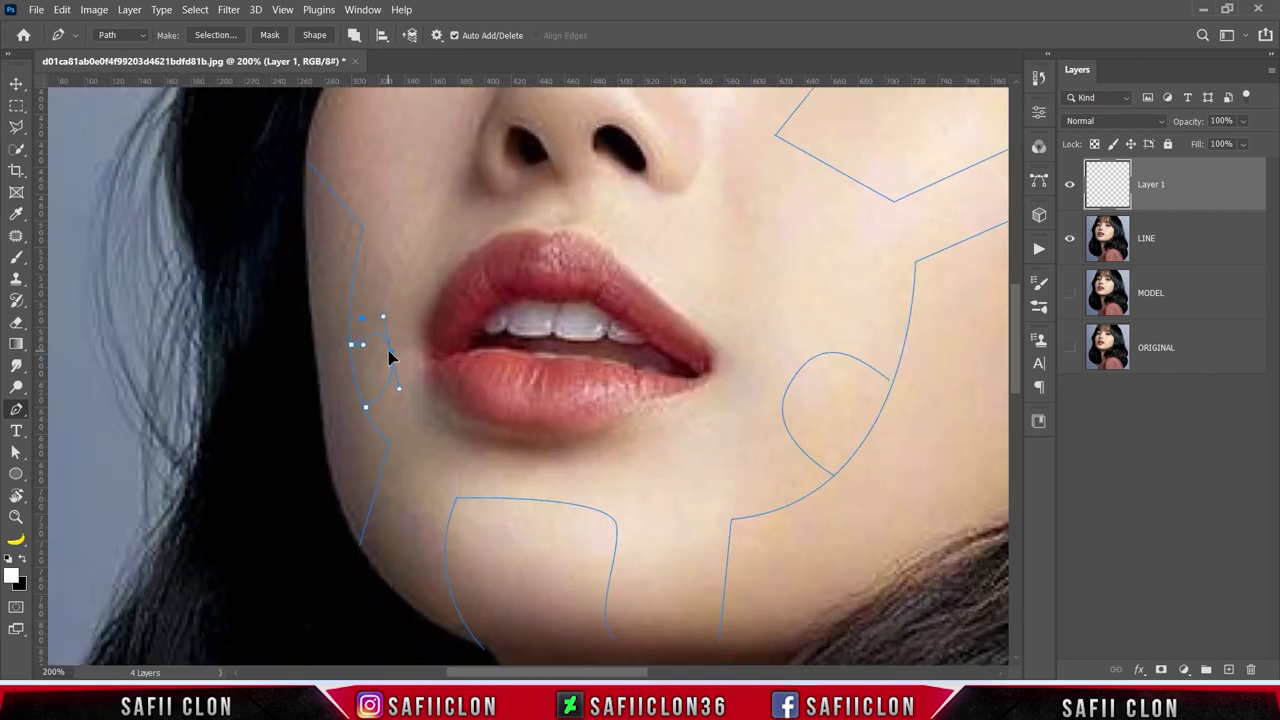
scroll(740, 520, down, 1)
scroll(671, 580, down, 1)
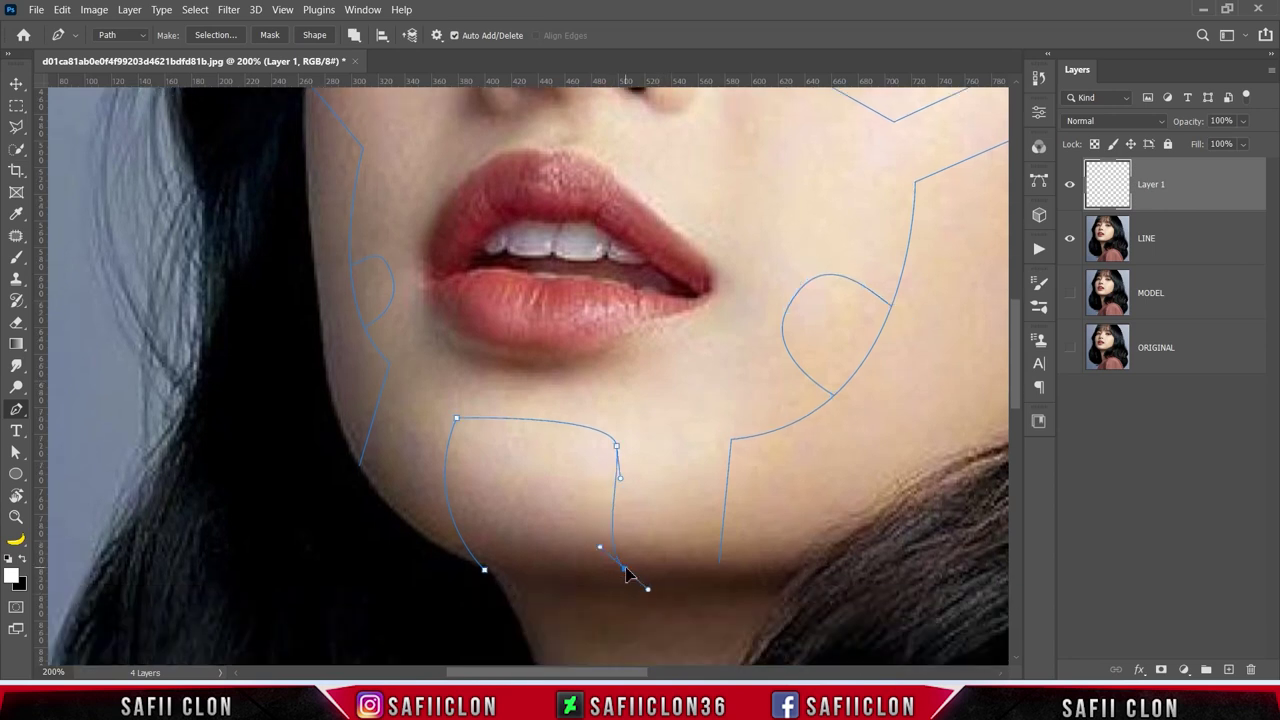
click(390, 368)
key(ctrl+minus)
key(ctrl+minus)
key(ctrl+minus)
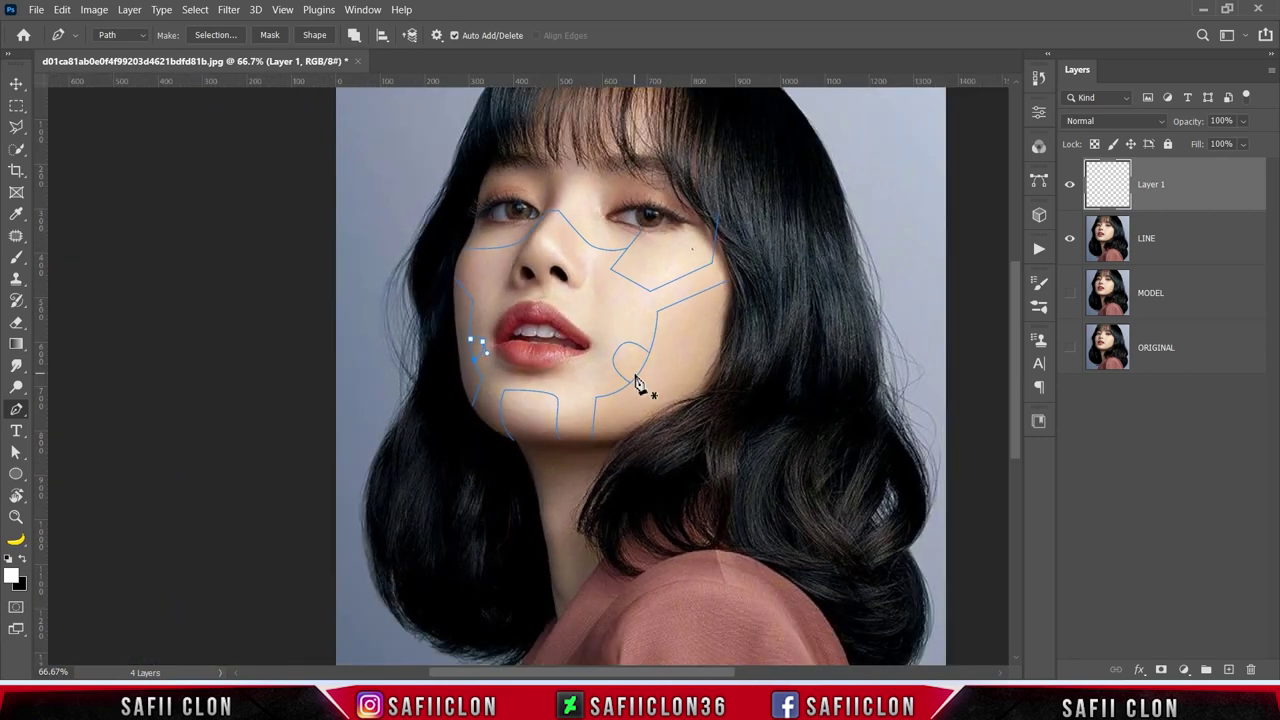
key(Escape)
Step: Try a Brush stroke on the path, then undo the unwanted white result
right_click(513, 255)
click(572, 362)
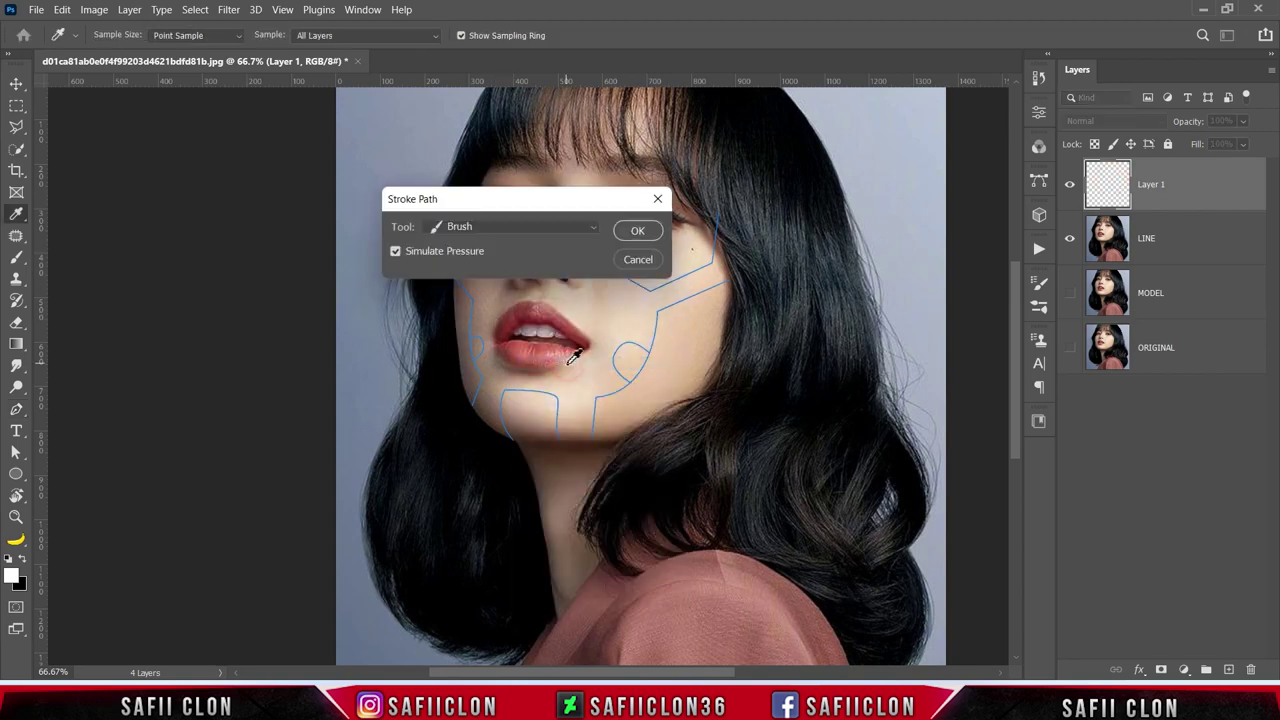
click(500, 227)
click(488, 251)
click(637, 231)
key(ctrl+z)
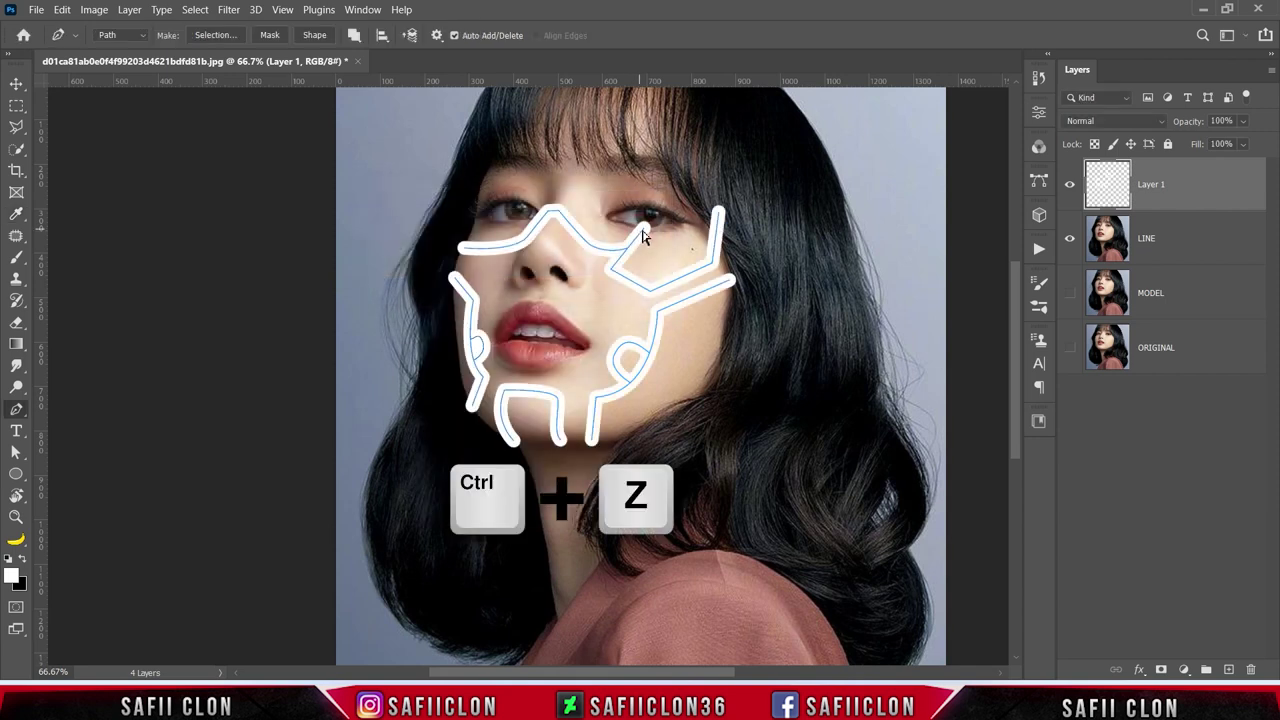
Step: Set up the Brush as Hard Round at 100% opacity with black foreground
click(16, 257)
click(112, 256)
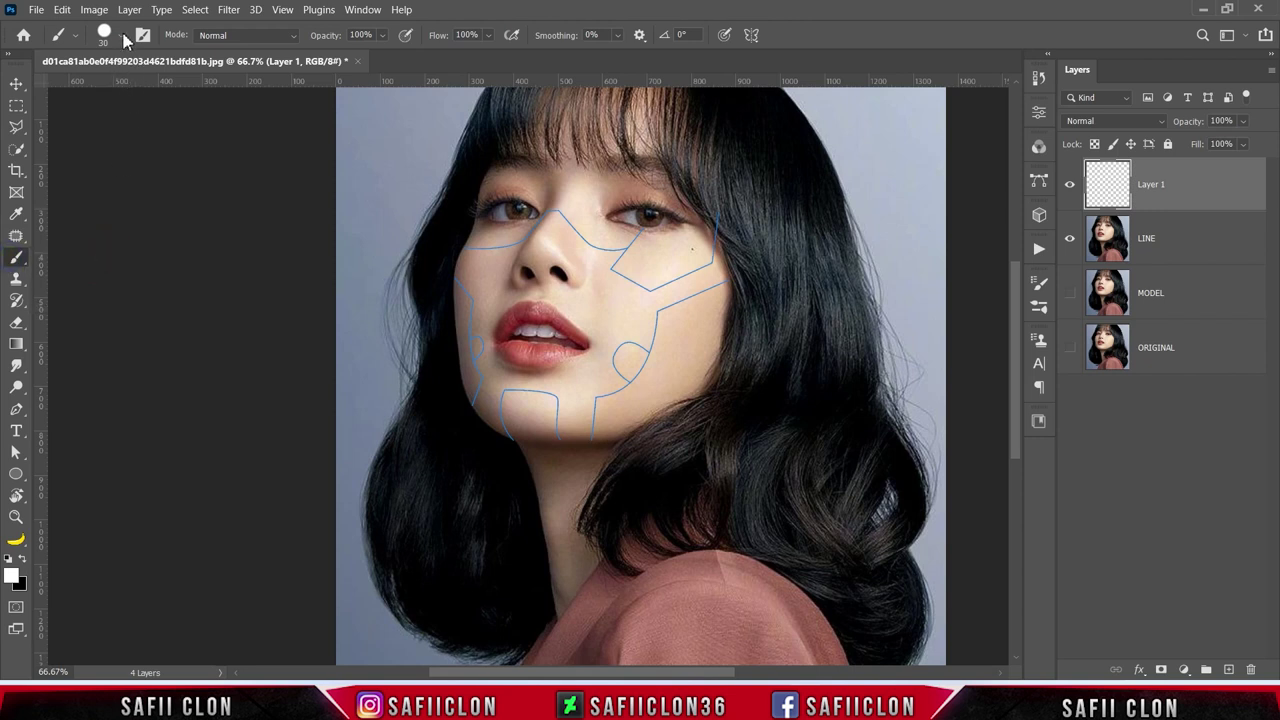
click(122, 36)
click(126, 296)
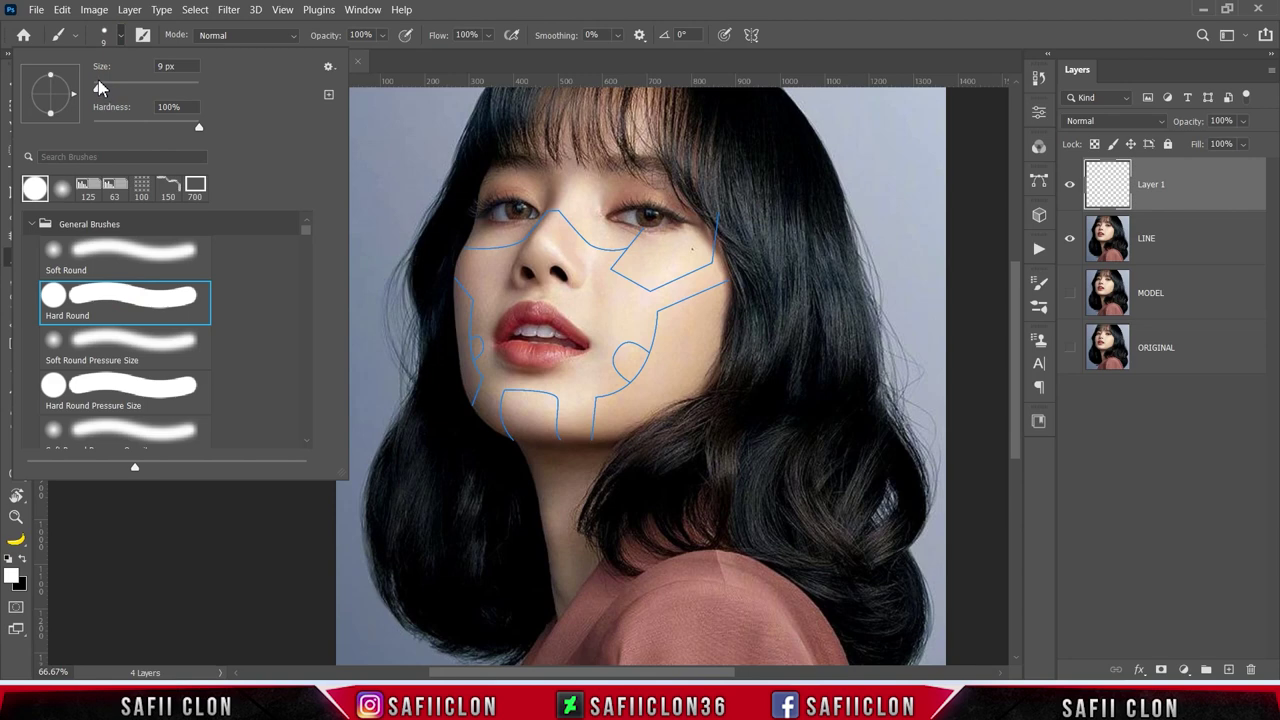
click(122, 36)
click(383, 36)
click(382, 36)
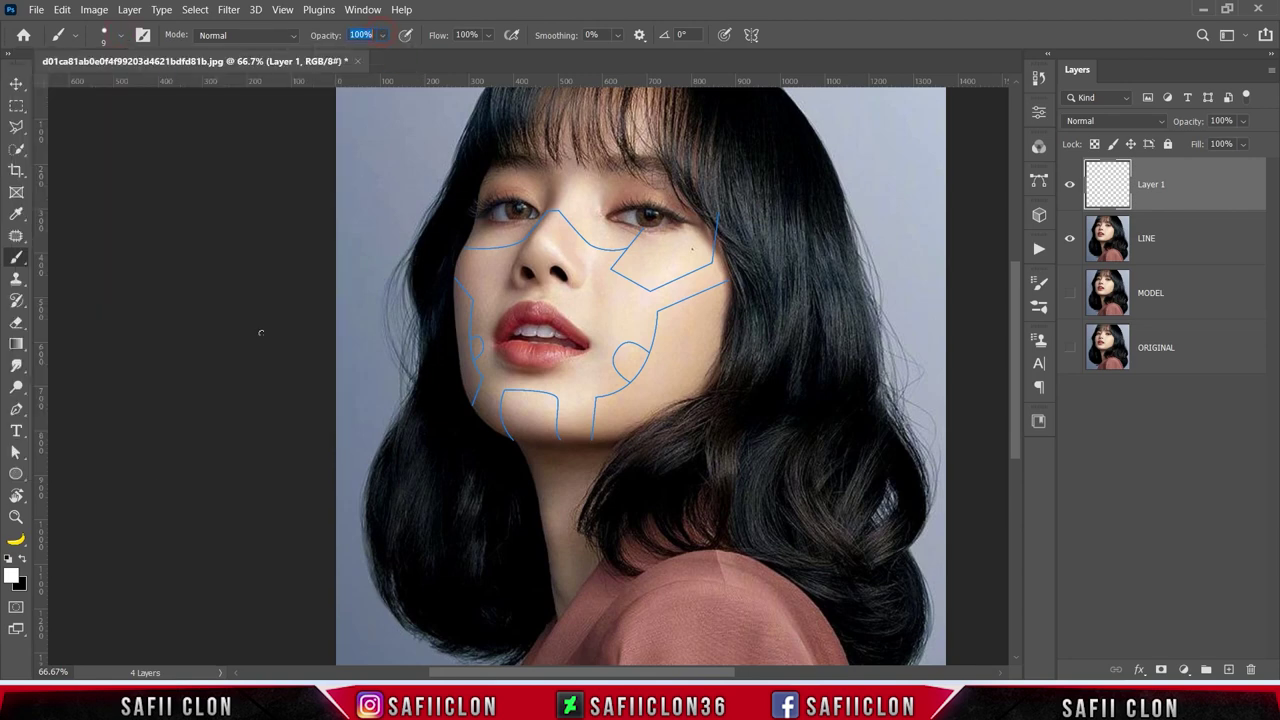
click(22, 560)
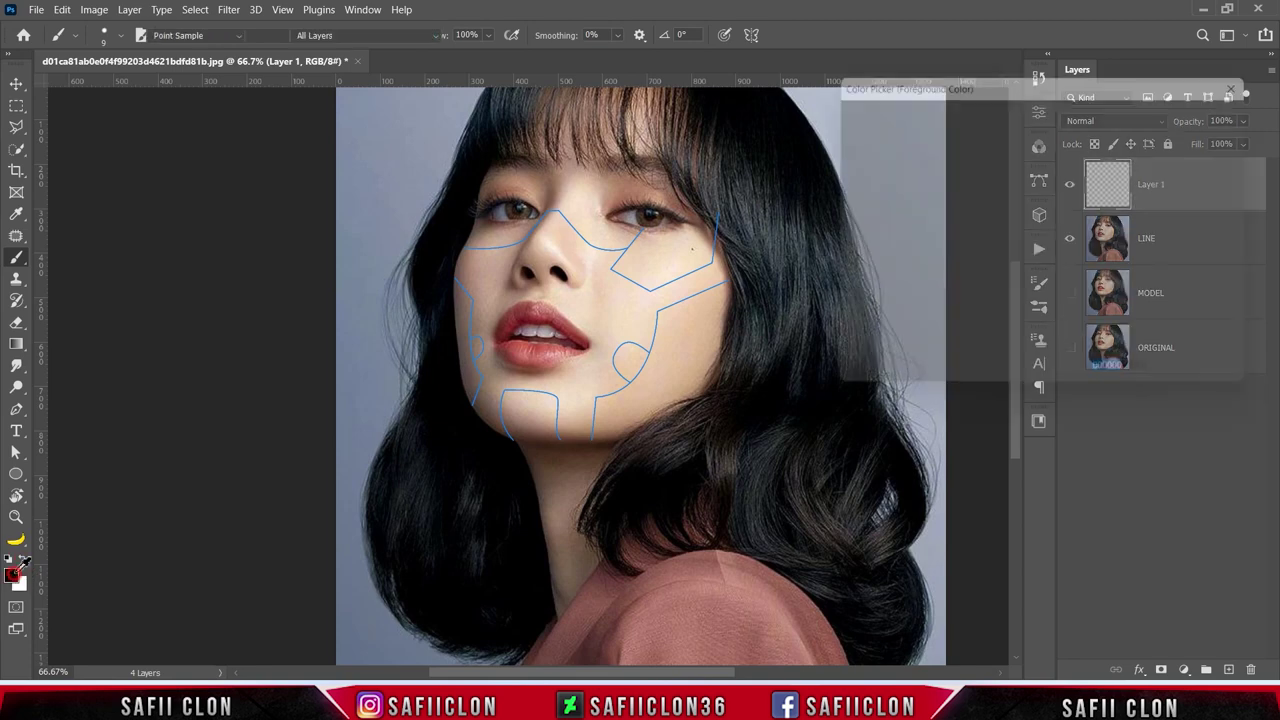
click(11, 574)
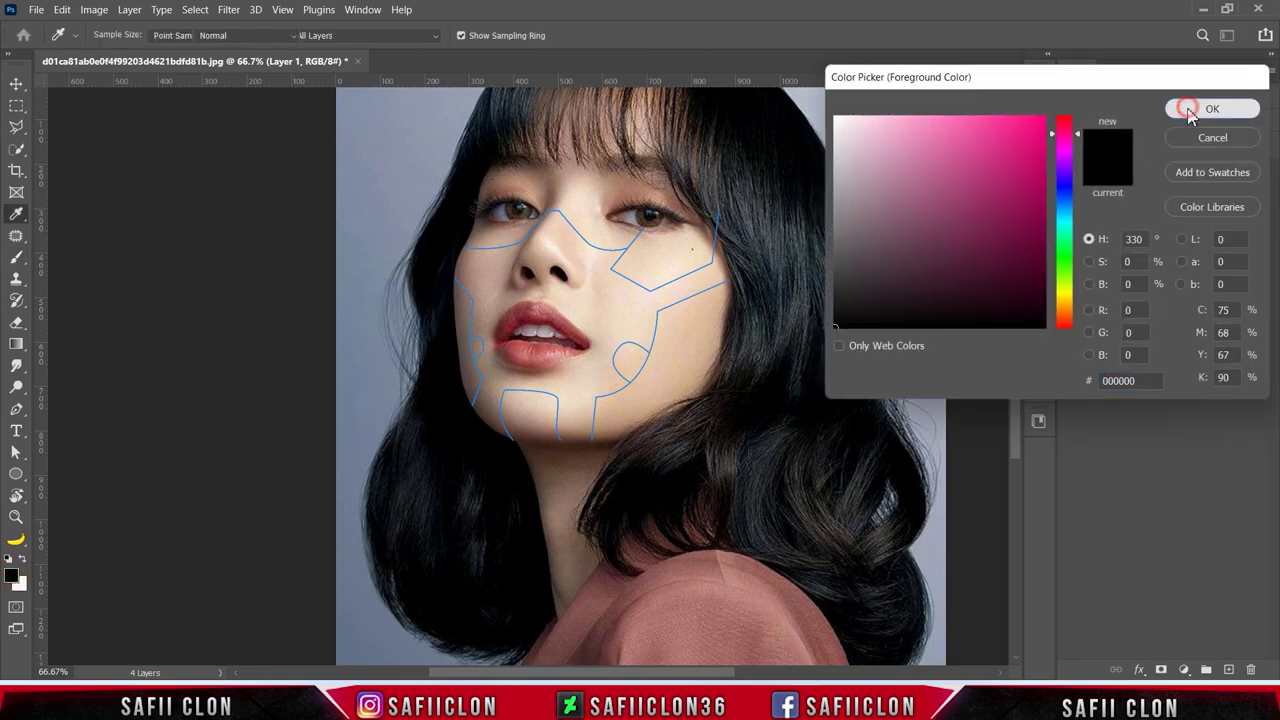
click(1198, 112)
Step: Stroke the paths in black, check them with paths hidden, then undo the too-thick lines
key(b)
key(Return)
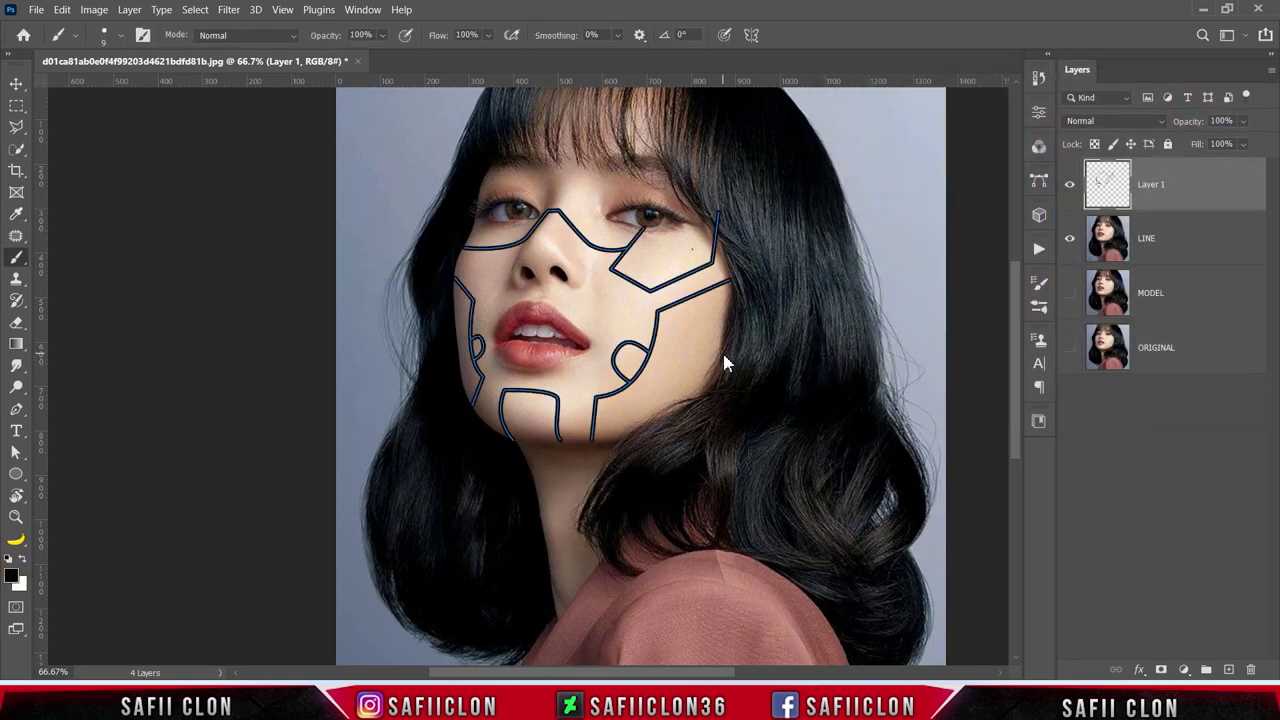
key(ctrl+h)
key(ctrl+h)
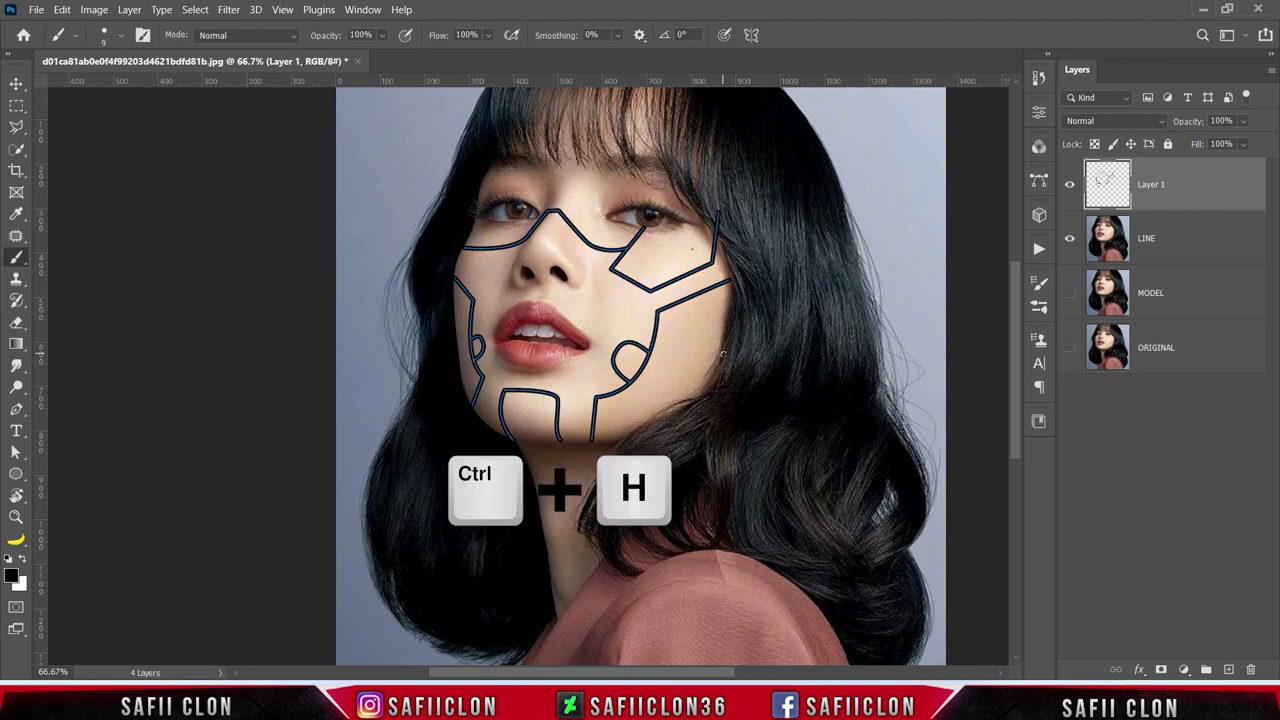
key(ctrl+z)
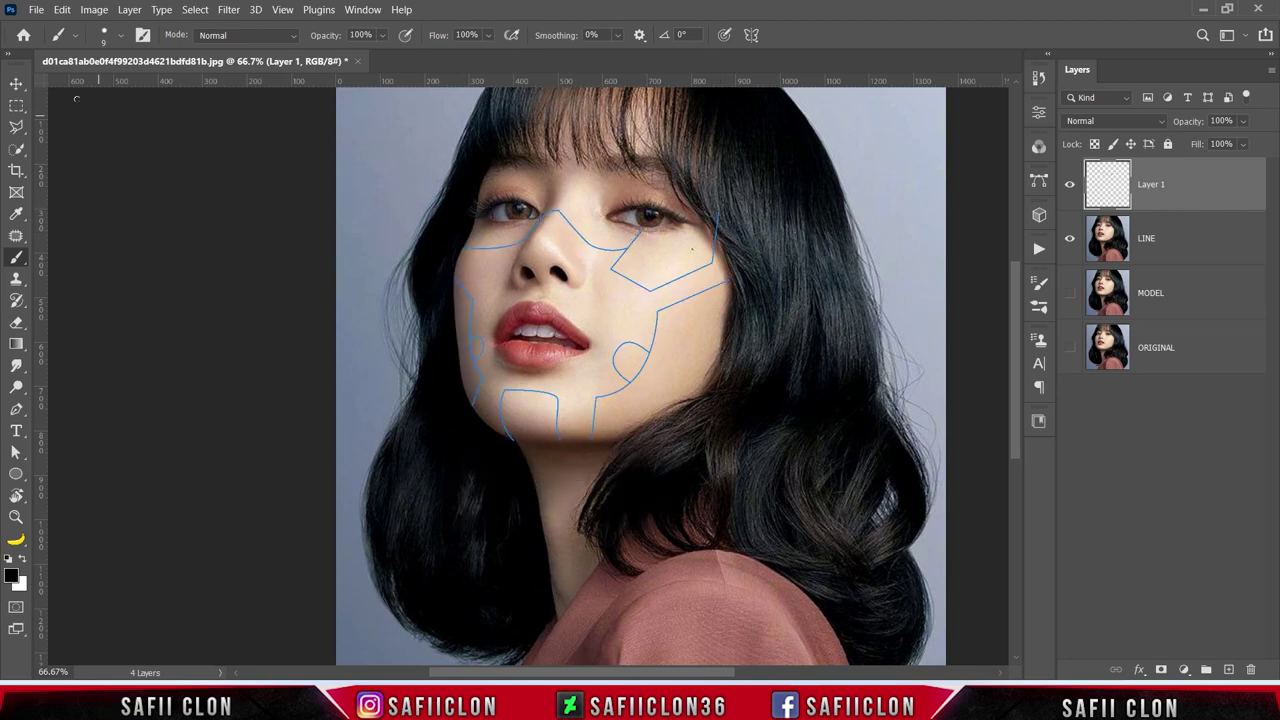
Step: Reduce the brush to 6 px and restroke the paths, reviewing at 50% zoom
click(120, 35)
drag(104, 88, 96, 88)
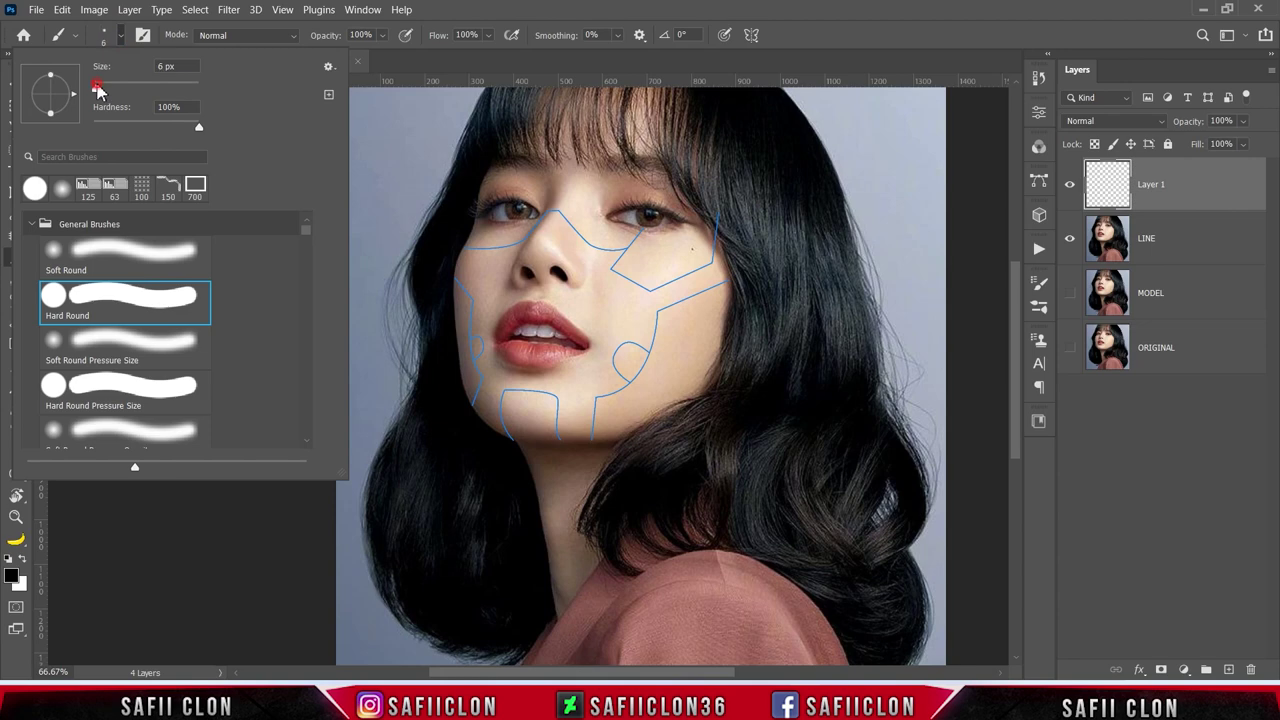
click(119, 35)
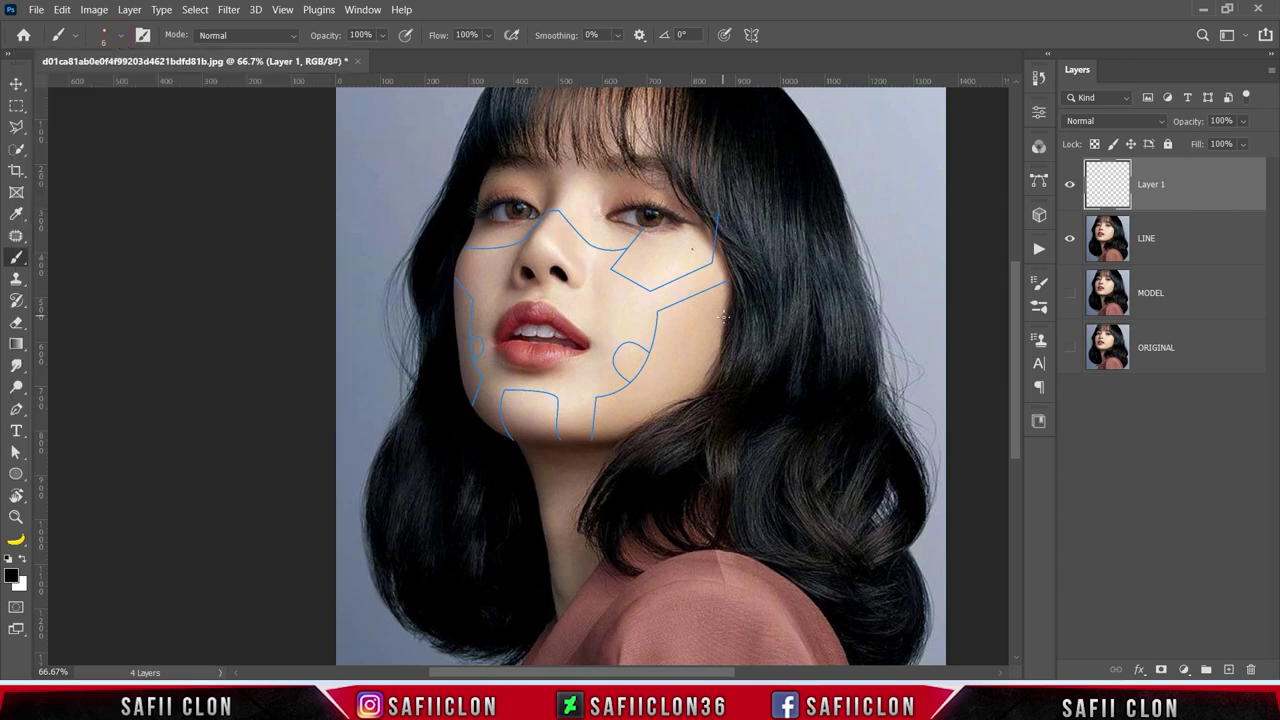
key(Return)
key(ctrl+h)
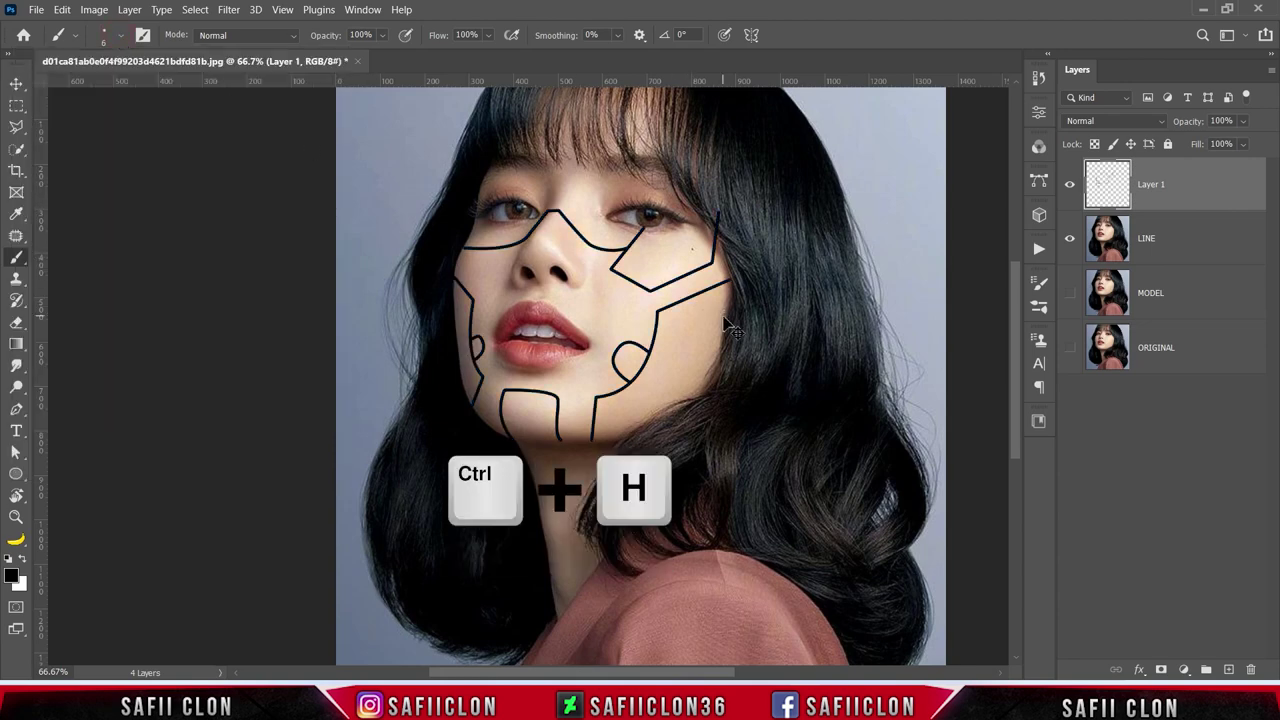
key(ctrl+minus)
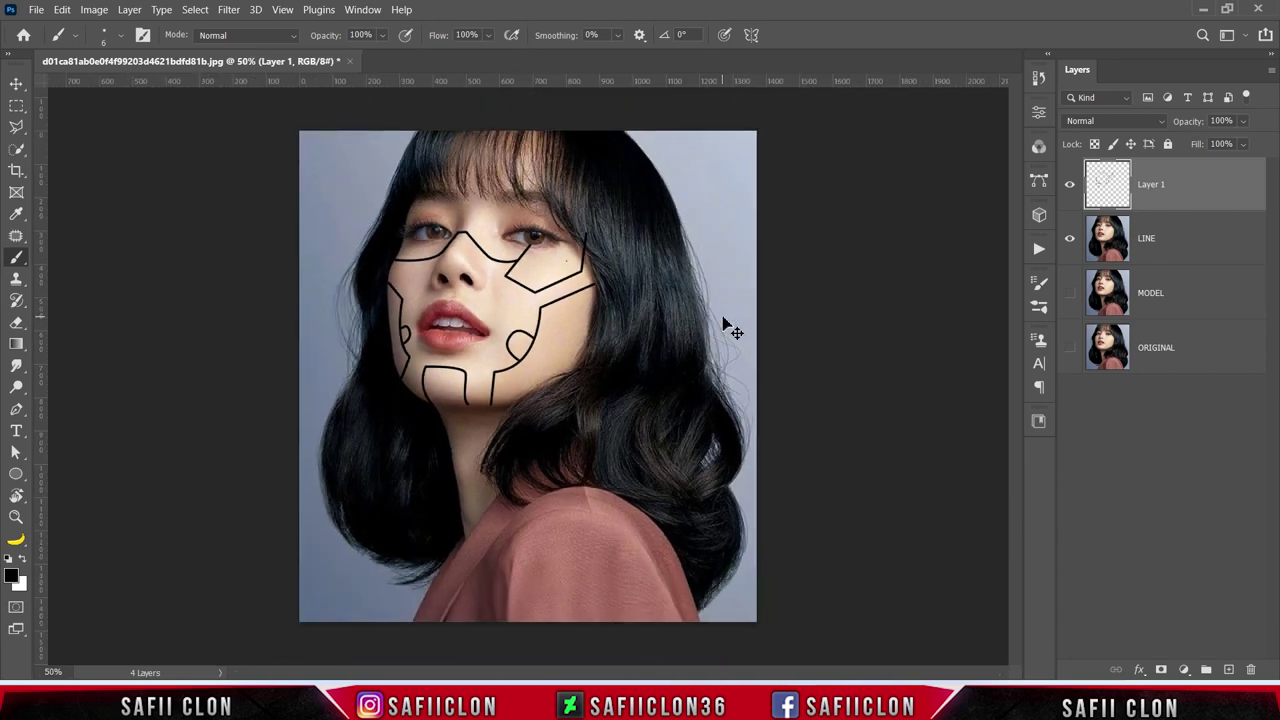
key(ctrl+minus)
key(ctrl+plus)
key(ctrl+z)
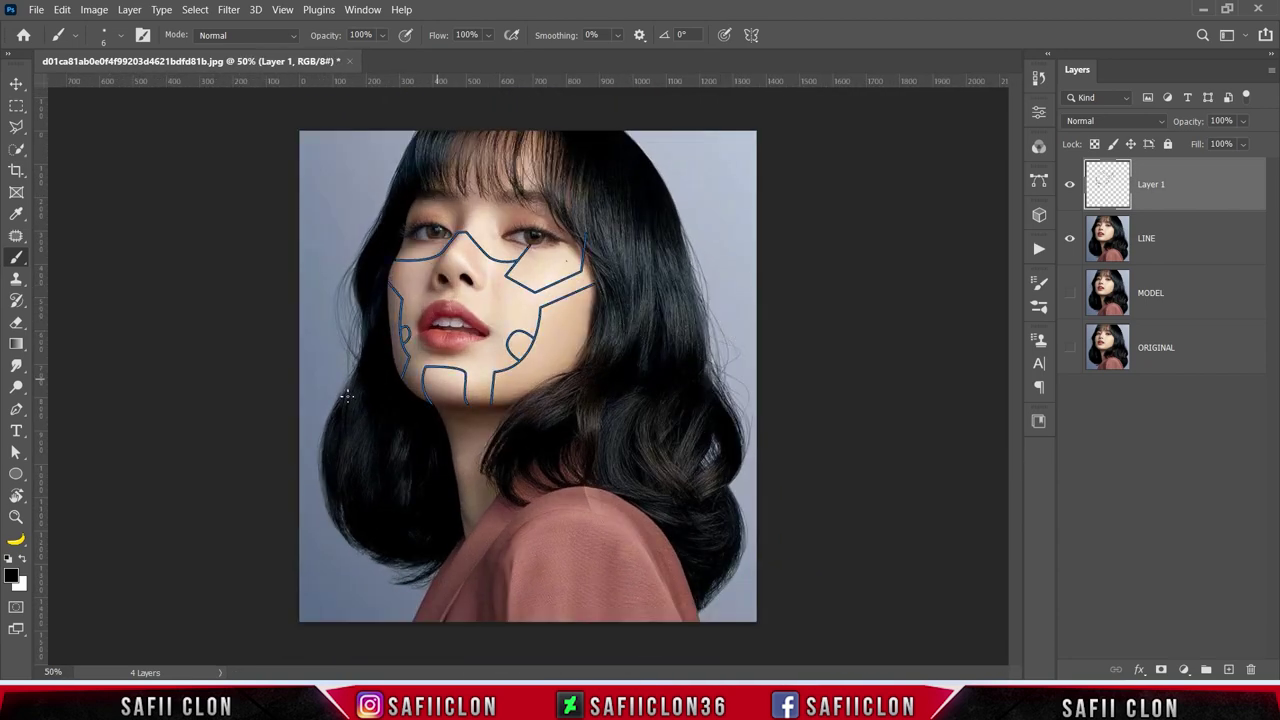
click(16, 409)
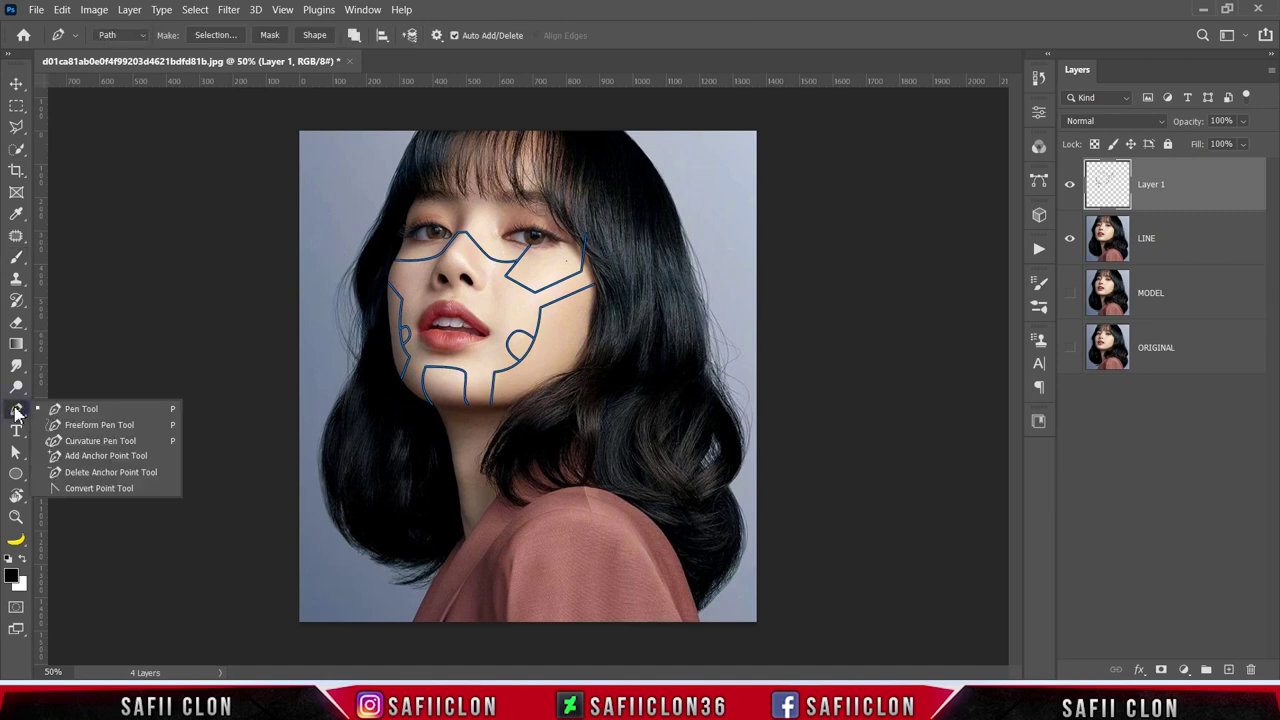
Step: Select all the panel path anchors and delete them
click(72, 411)
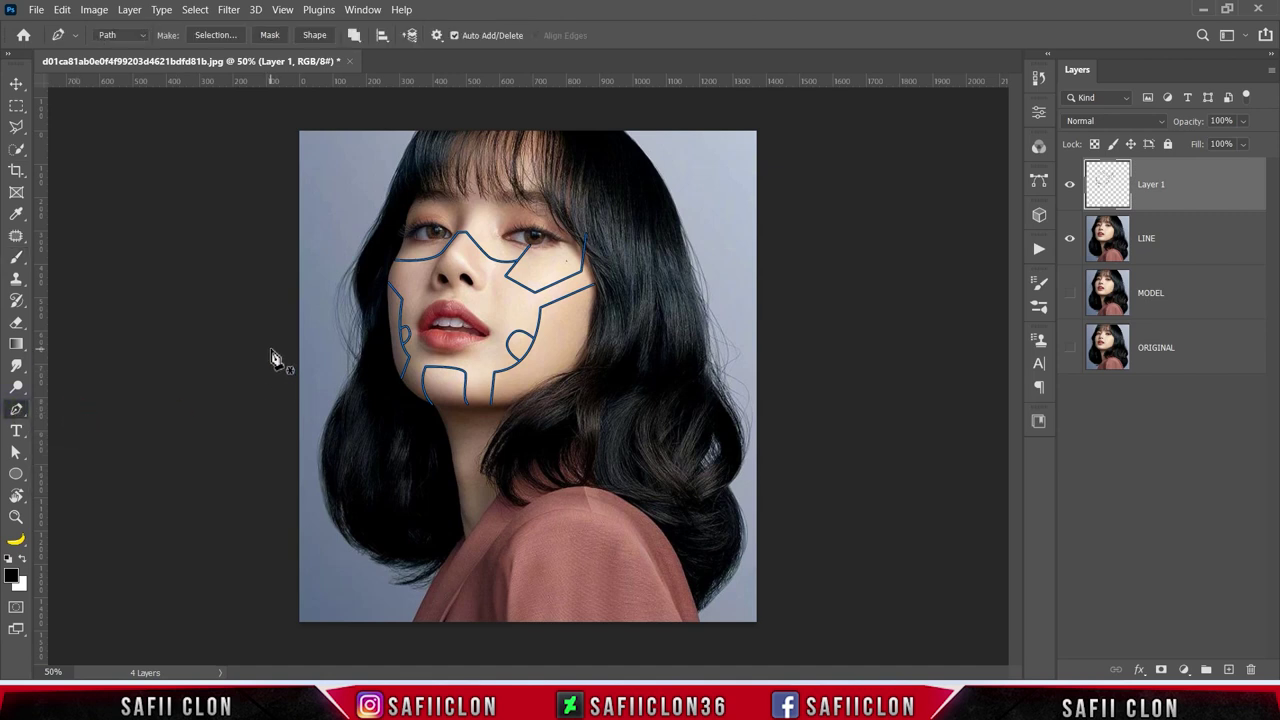
drag(333, 160, 647, 452)
key(Delete)
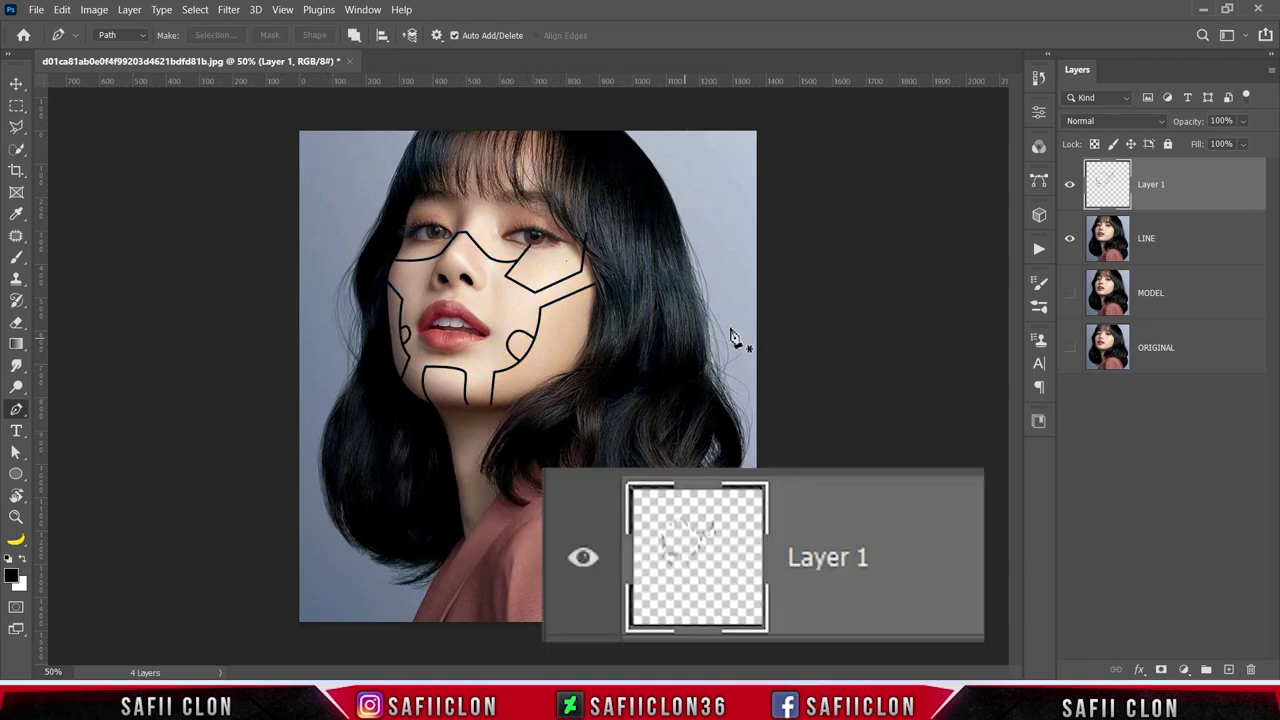
Step: Mask LINE with Layer 1's line-art selection, hide Layer 1 and show MODEL
click(1069, 184)
click(1069, 184)
ctrl+click(1101, 190)
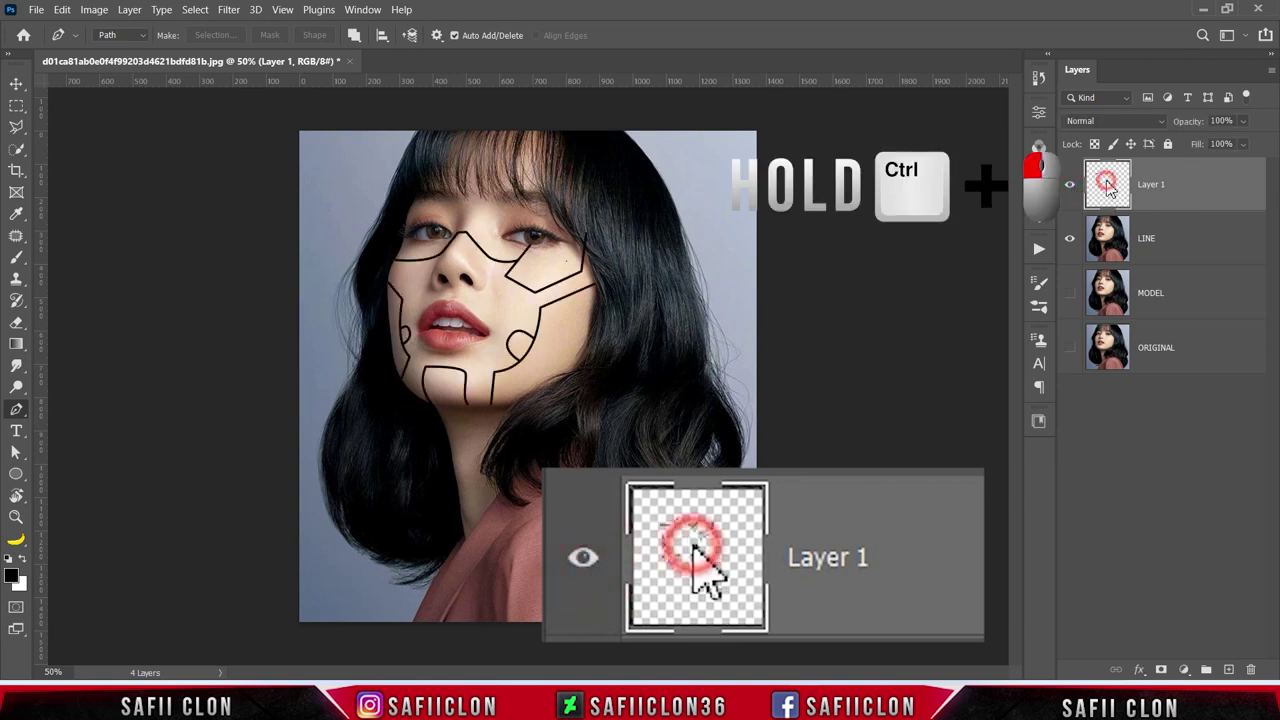
click(1069, 184)
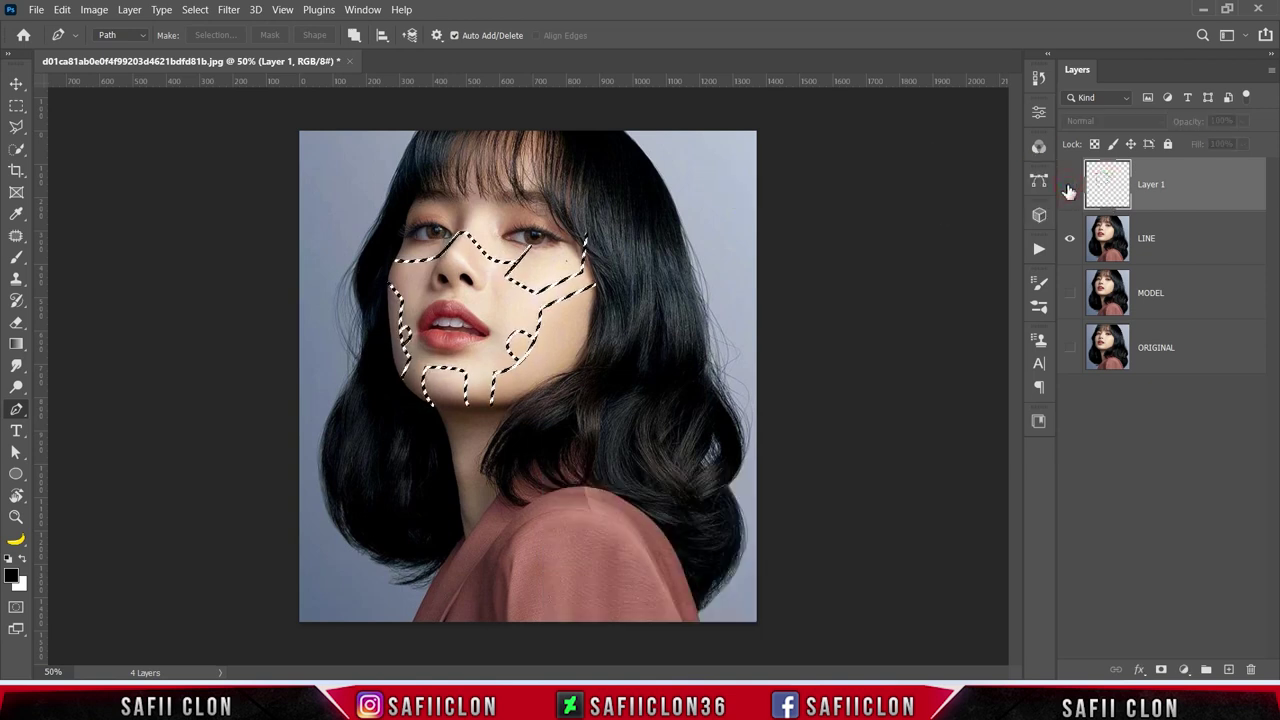
click(1203, 247)
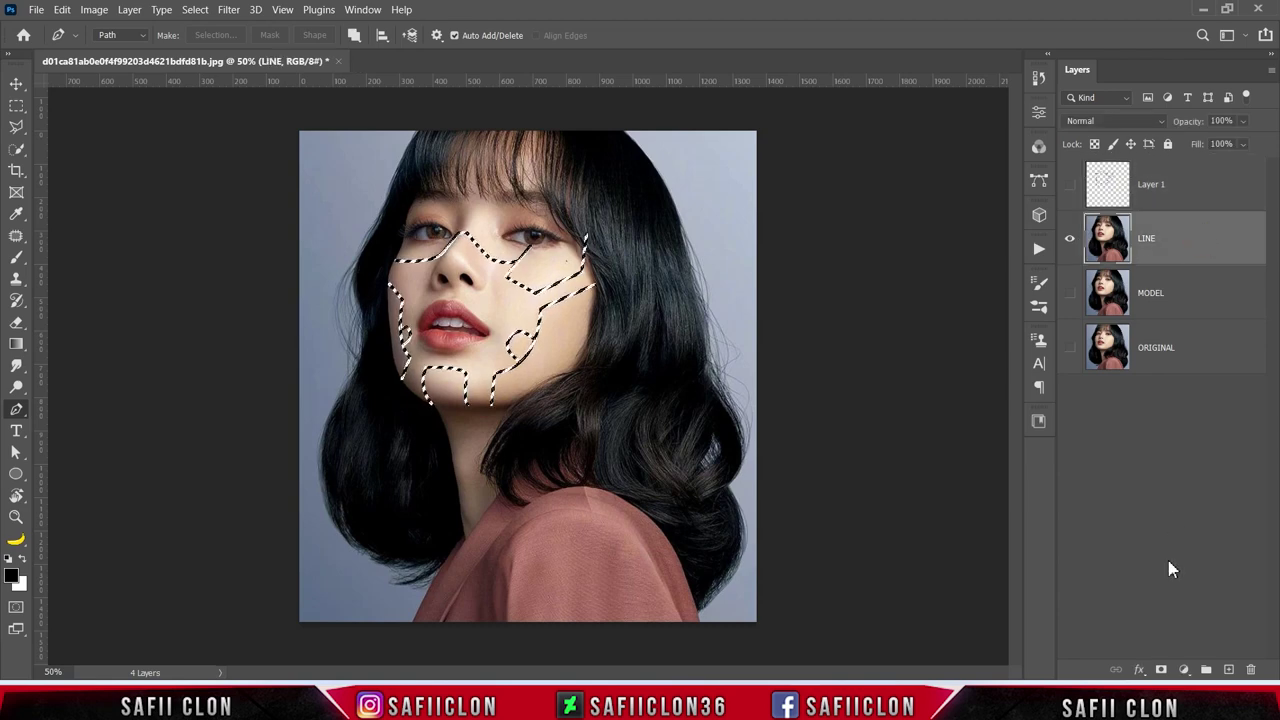
click(1160, 669)
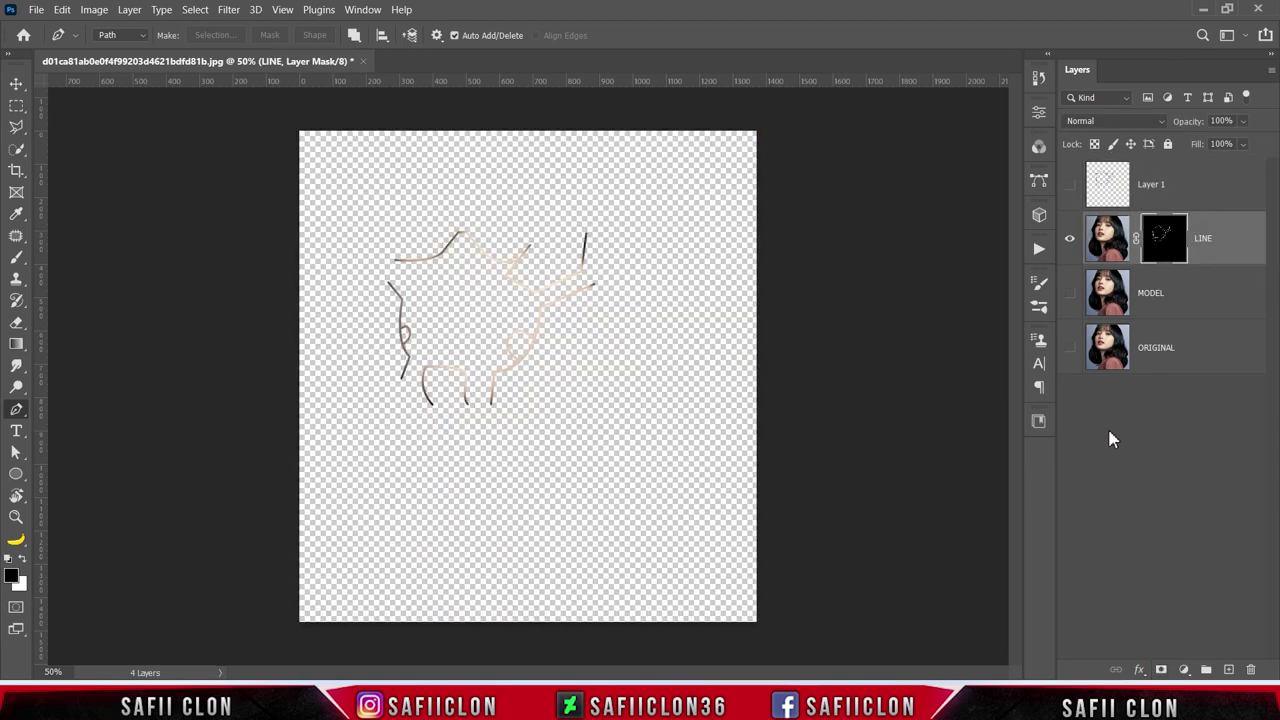
click(1070, 297)
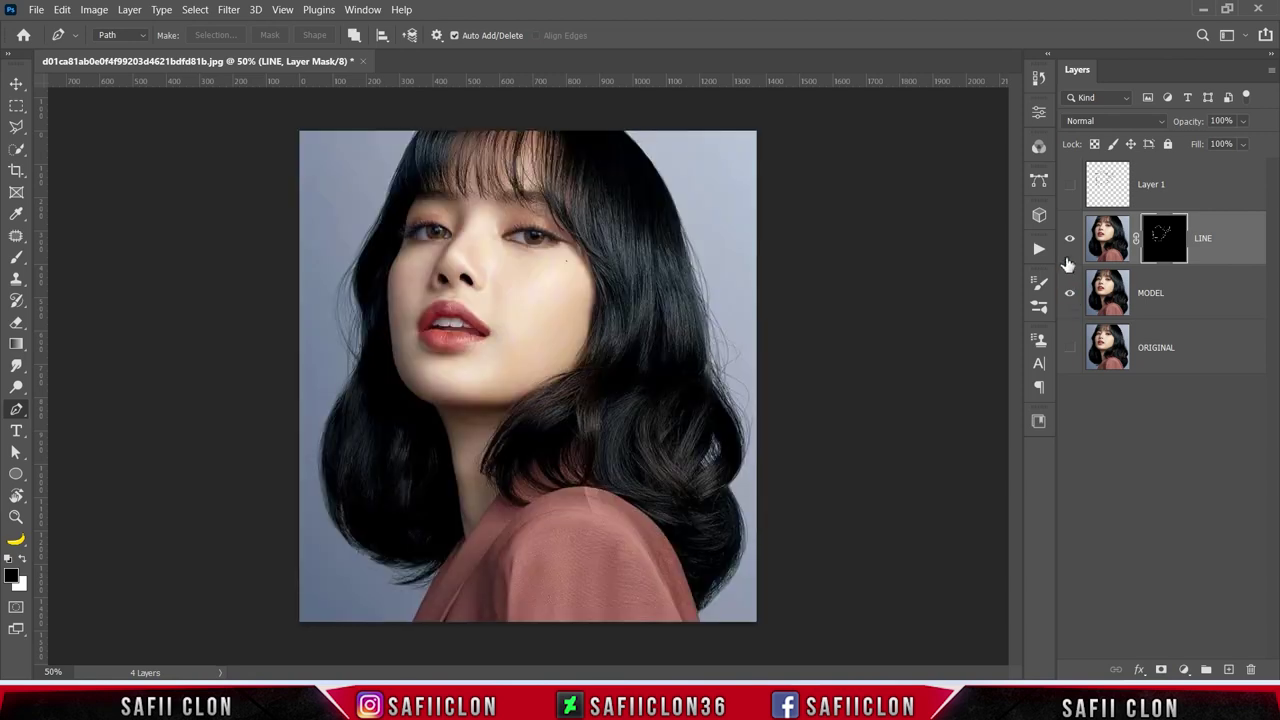
Step: Add a Bevel & Emboss effect to the LINE layer using the Inner Bevel style and Smooth technique
right_click(1226, 244)
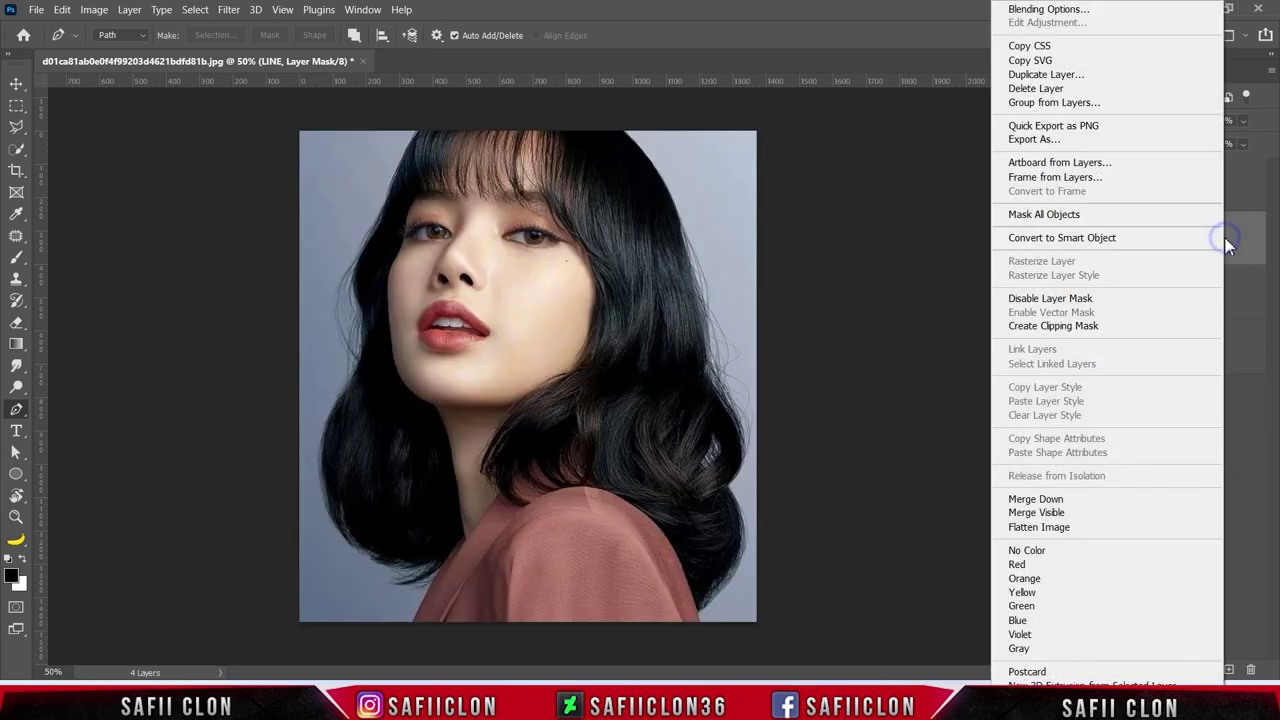
click(1062, 12)
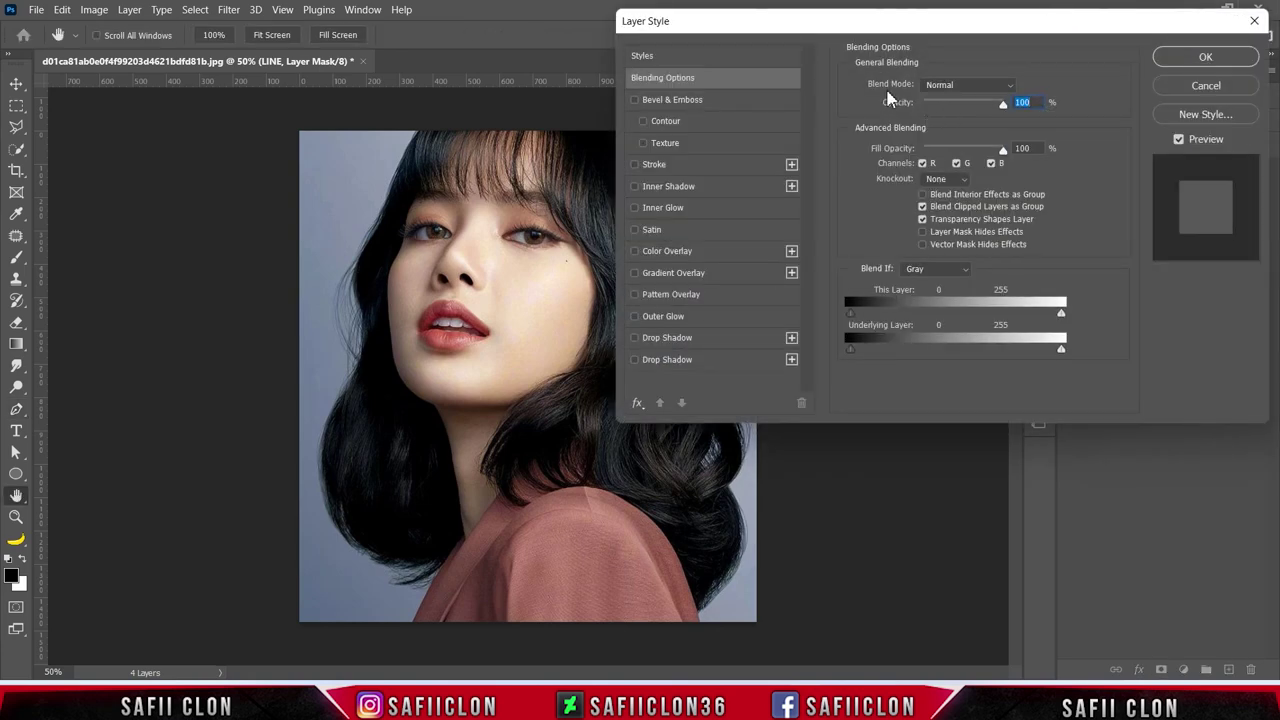
mouse_move(777, 18)
mouse_down()
mouse_move(888, 122)
mouse_move(792, 133)
mouse_up()
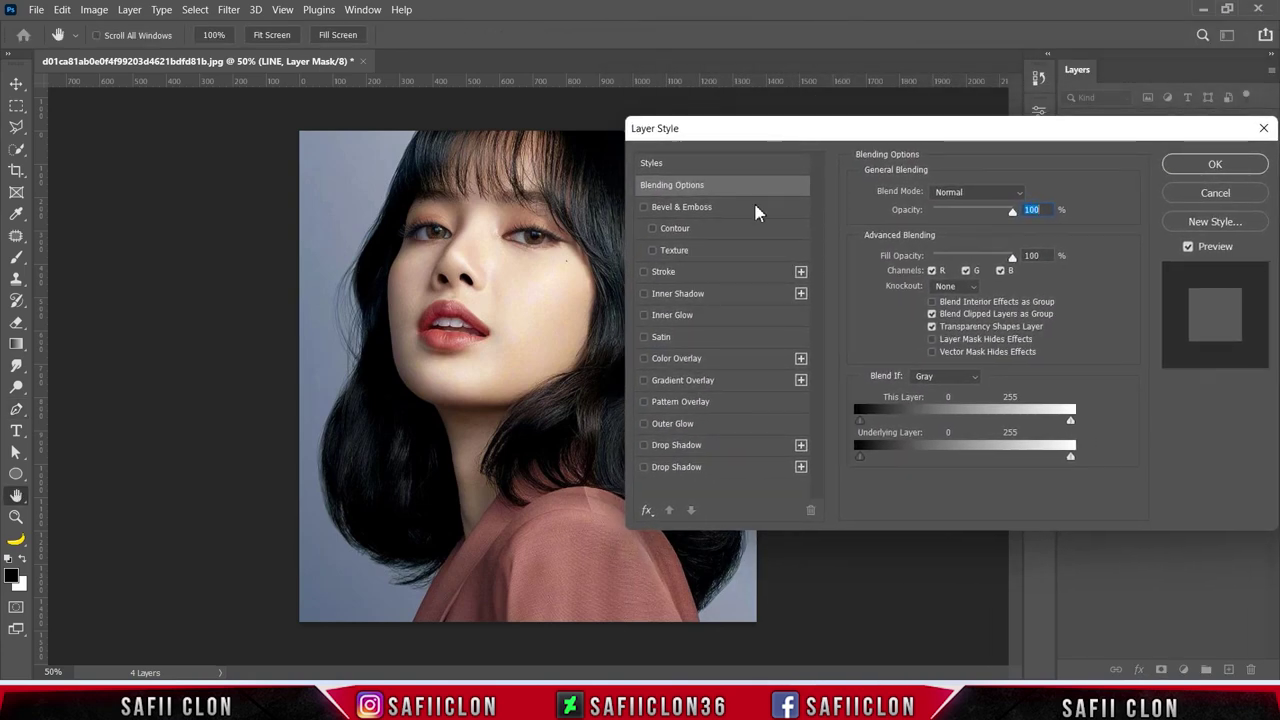
click(713, 208)
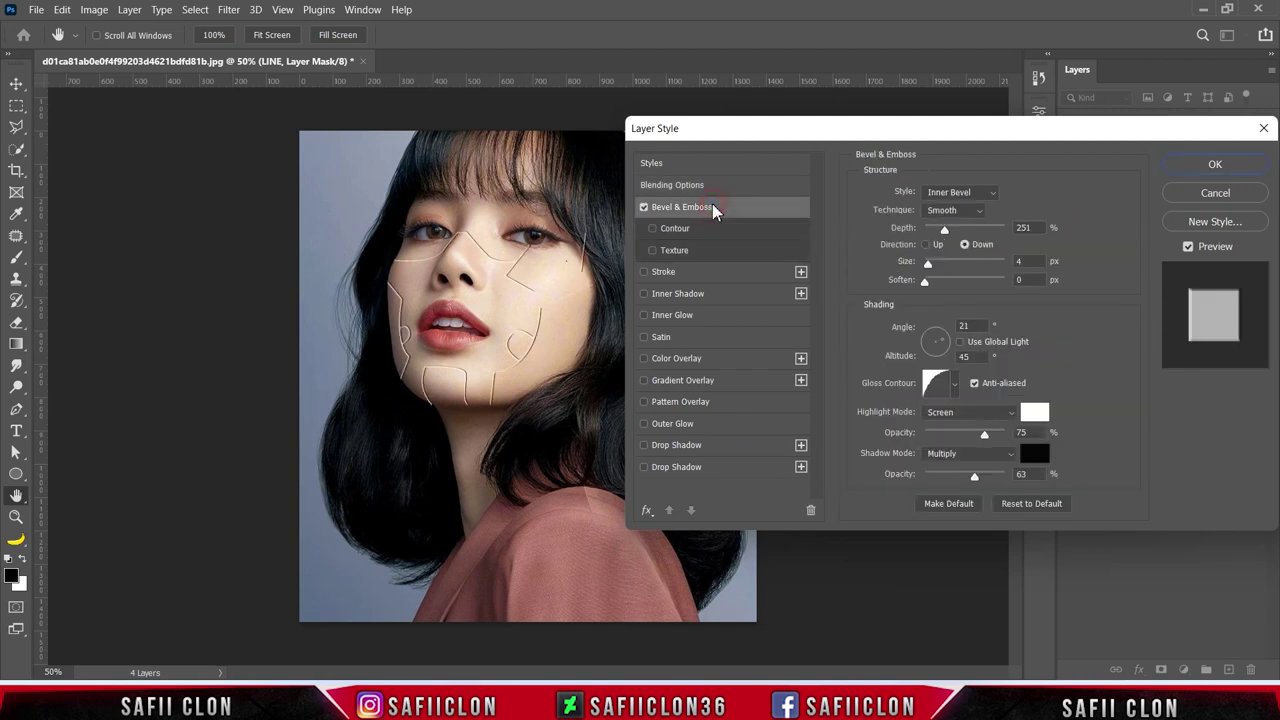
click(966, 203)
click(945, 212)
click(960, 213)
click(944, 229)
Step: Set the bevel depth to about 282%, direction Down, softening 0 and shading angle 45
drag(944, 238, 949, 233)
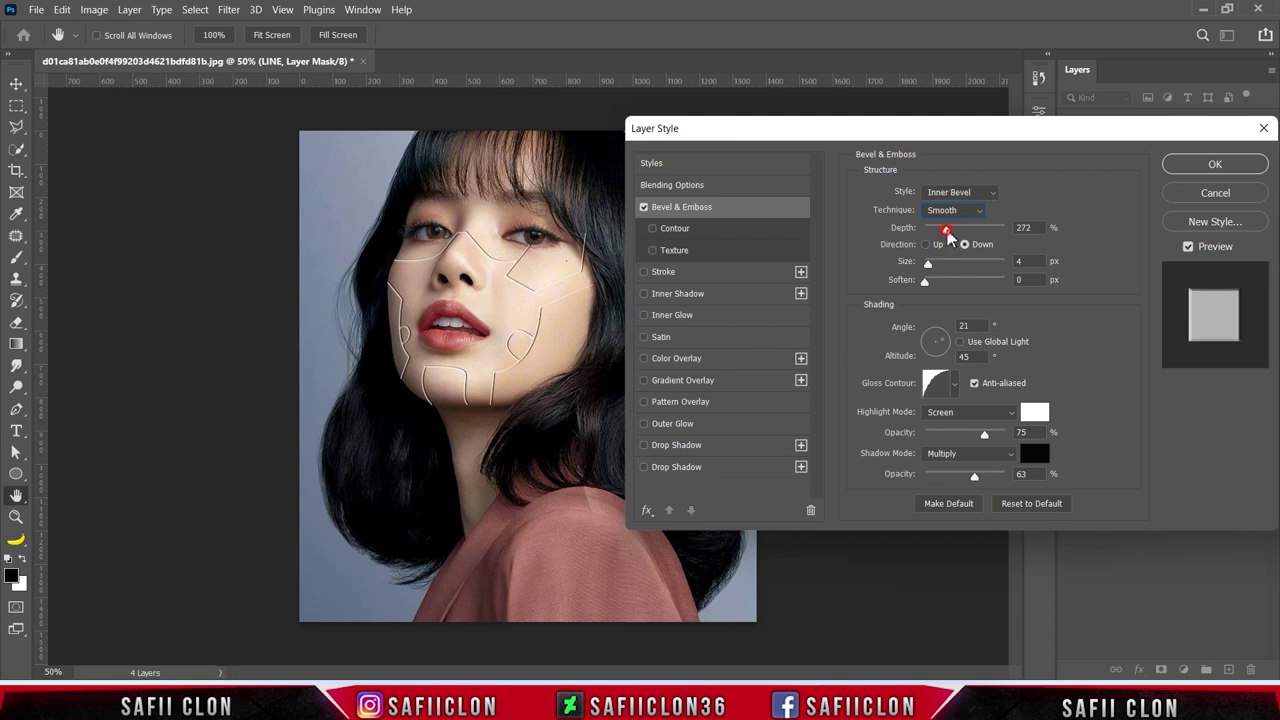
click(964, 245)
drag(928, 262, 930, 273)
click(926, 285)
click(969, 325)
text(45)
Step: Choose a different gloss contour and set the highlight to white Screen at 58% opacity
click(955, 386)
click(853, 448)
click(961, 411)
click(965, 411)
click(945, 408)
click(1040, 420)
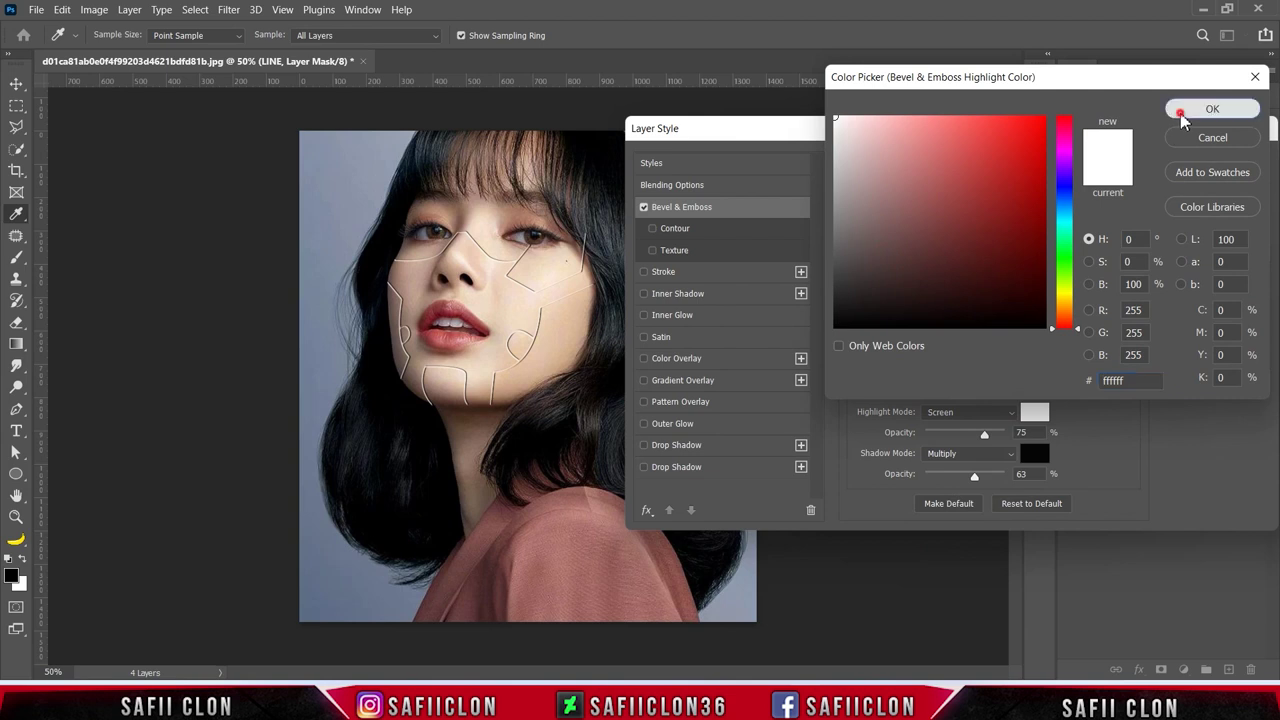
click(1200, 108)
drag(991, 431, 970, 440)
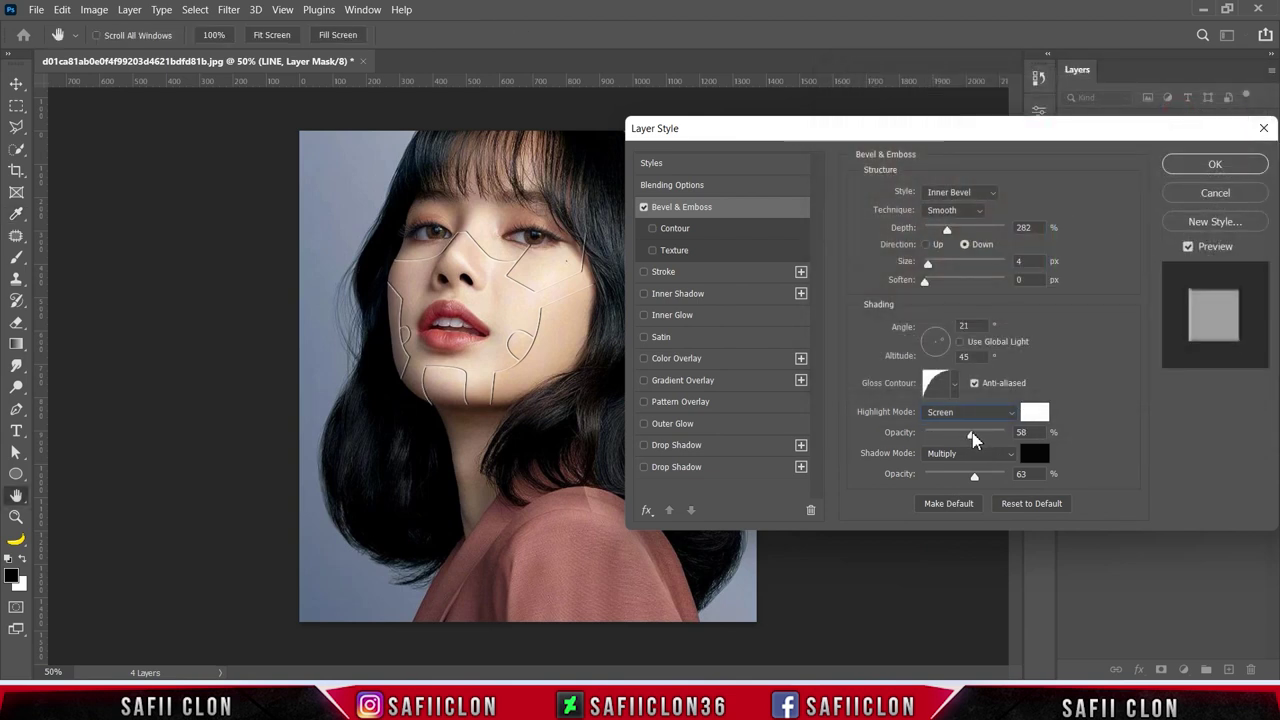
Step: Keep the shadow on Multiply, raise its opacity to about 82%, and apply the effect
click(970, 453)
click(943, 335)
drag(977, 482, 983, 482)
click(1034, 454)
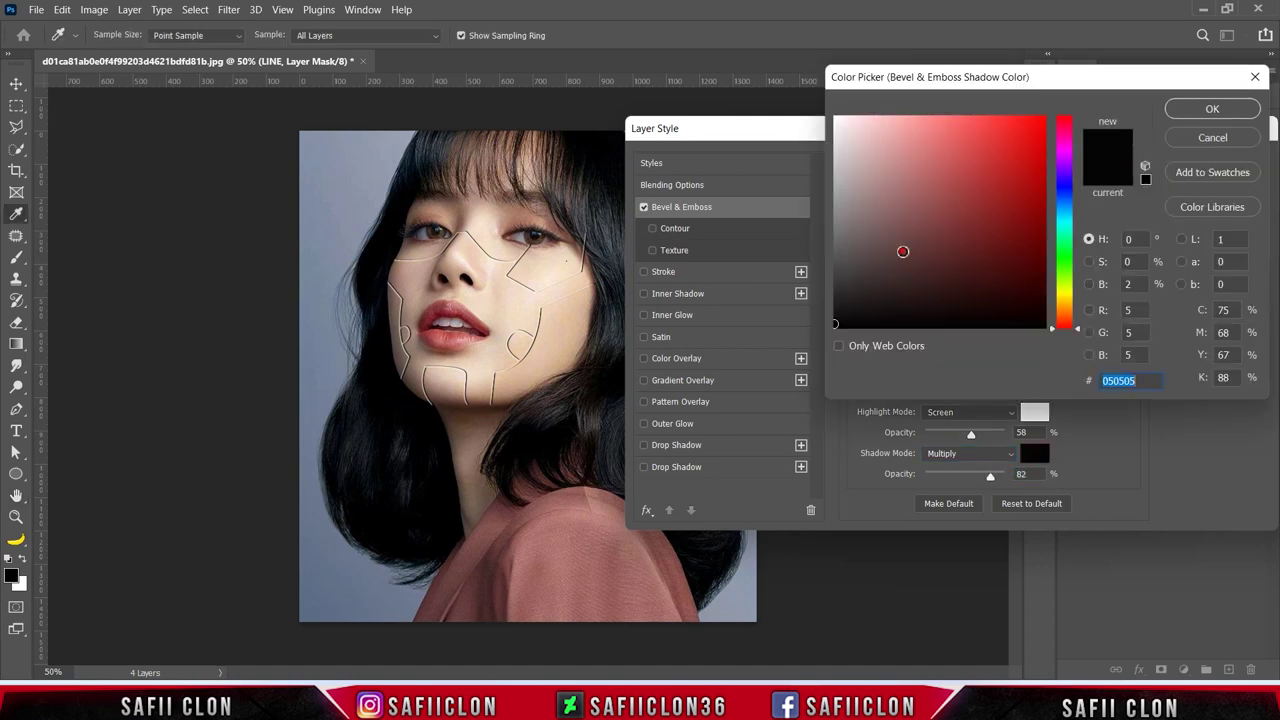
click(1185, 108)
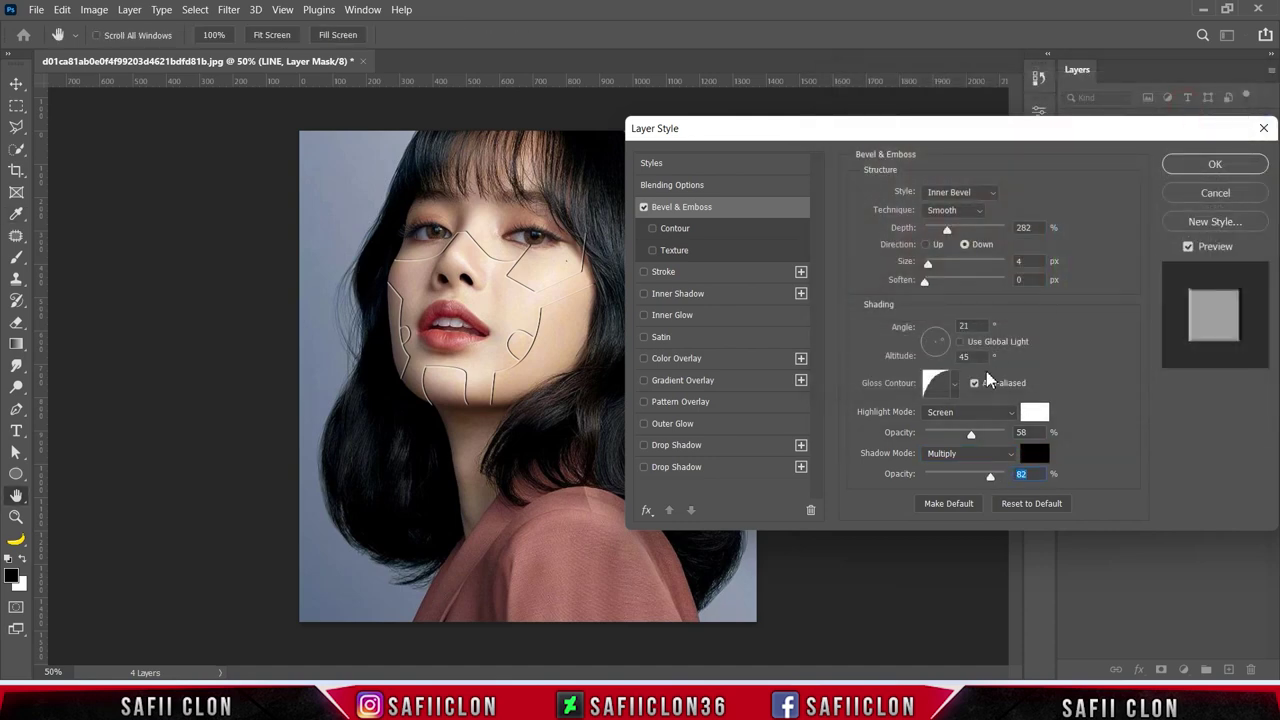
click(1178, 165)
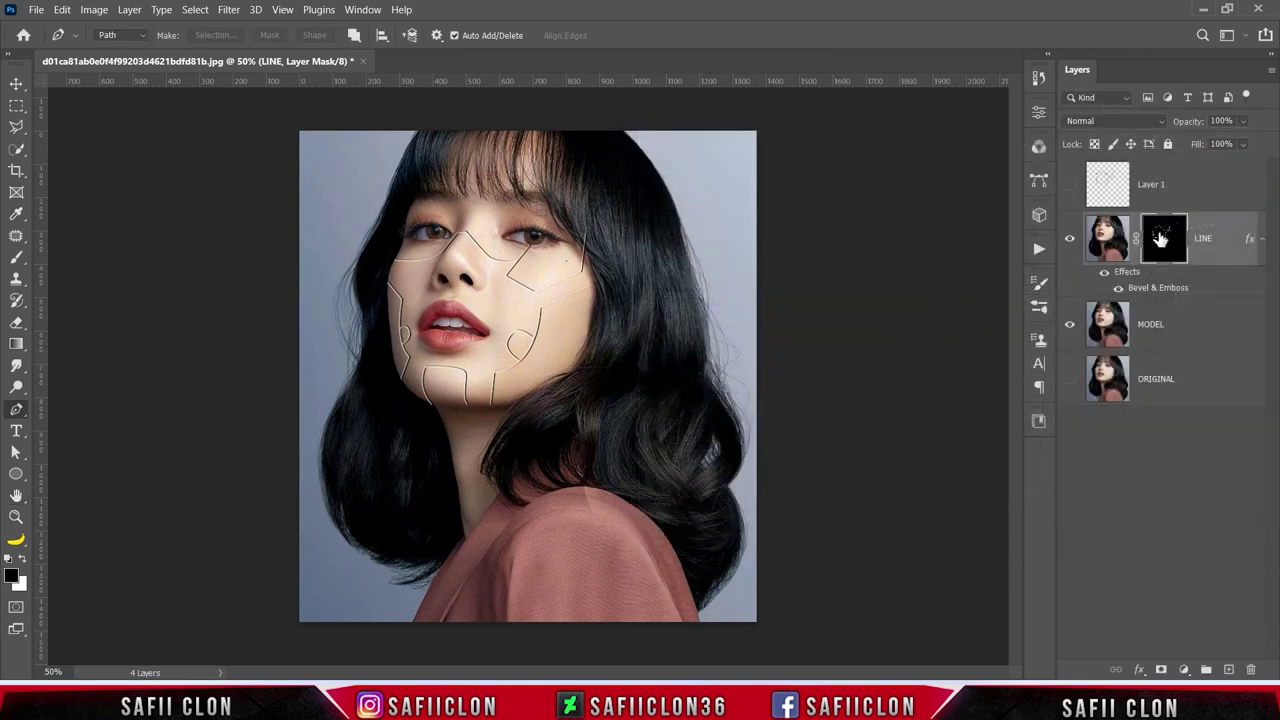
Step: Set up the Brush tool with a 39 px Soft Round tip at 11% opacity
click(16, 257)
click(76, 259)
click(123, 38)
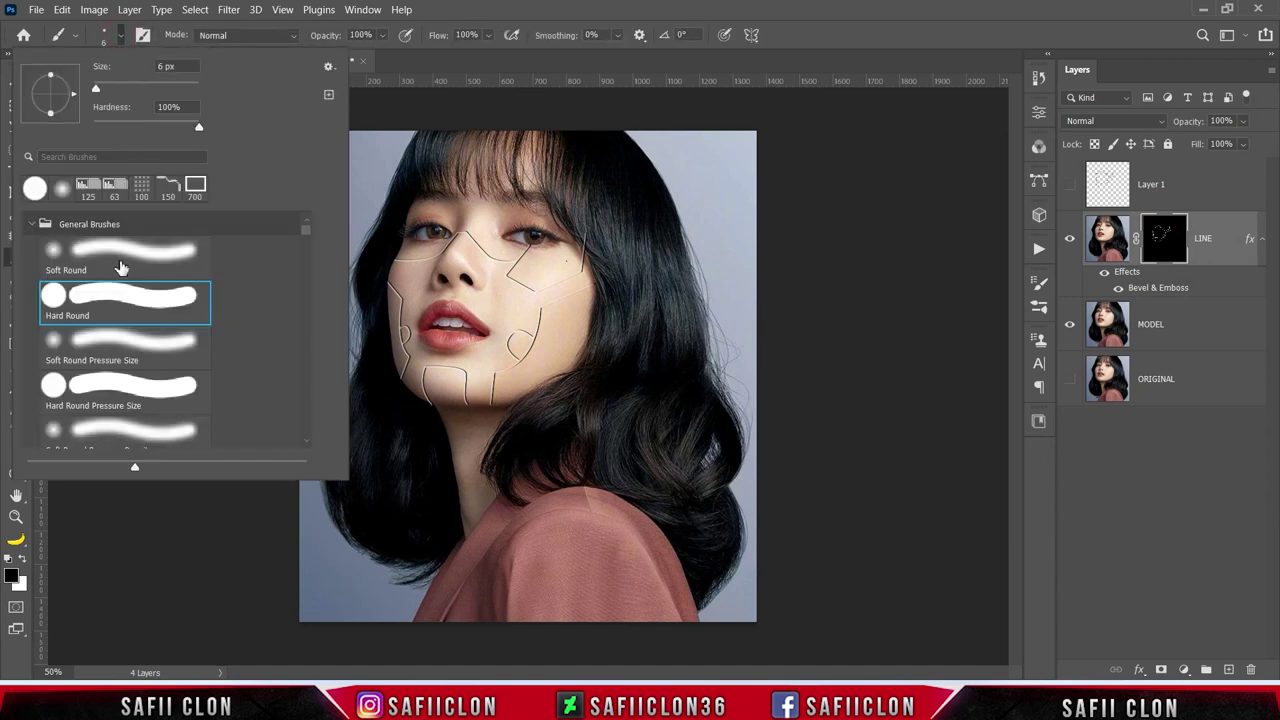
click(122, 258)
drag(105, 88, 113, 86)
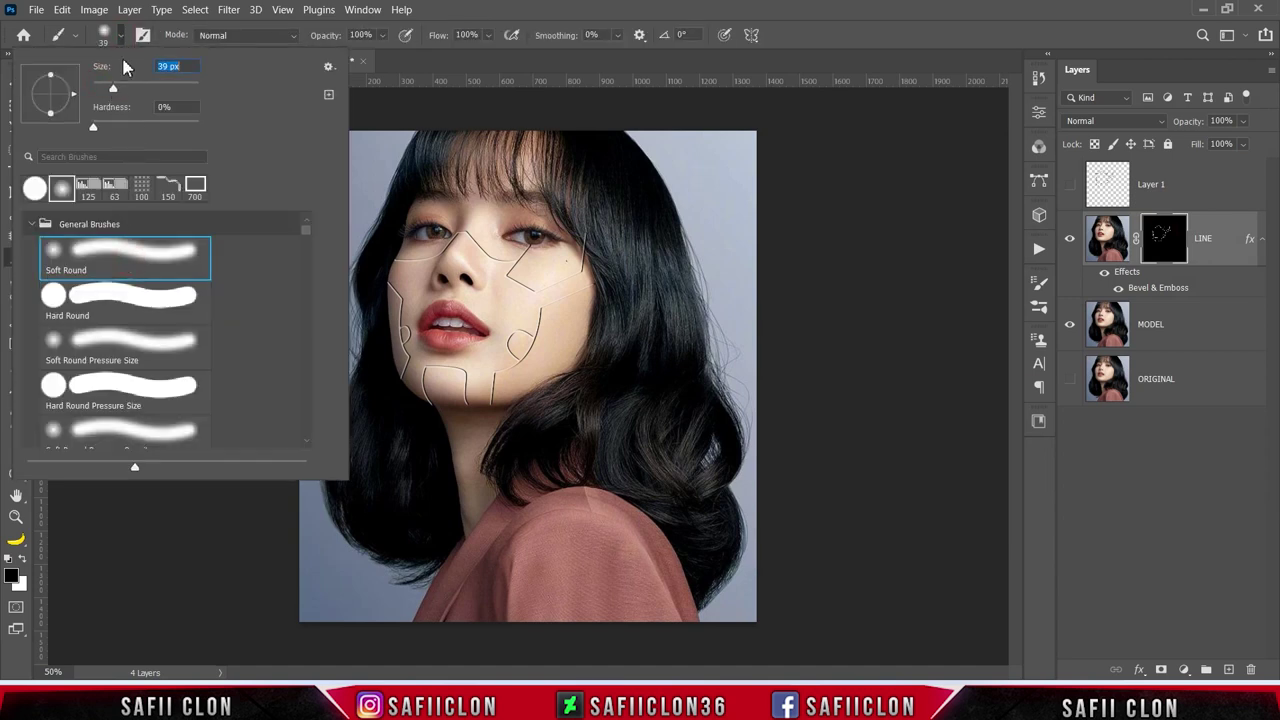
click(125, 38)
drag(382, 35, 334, 58)
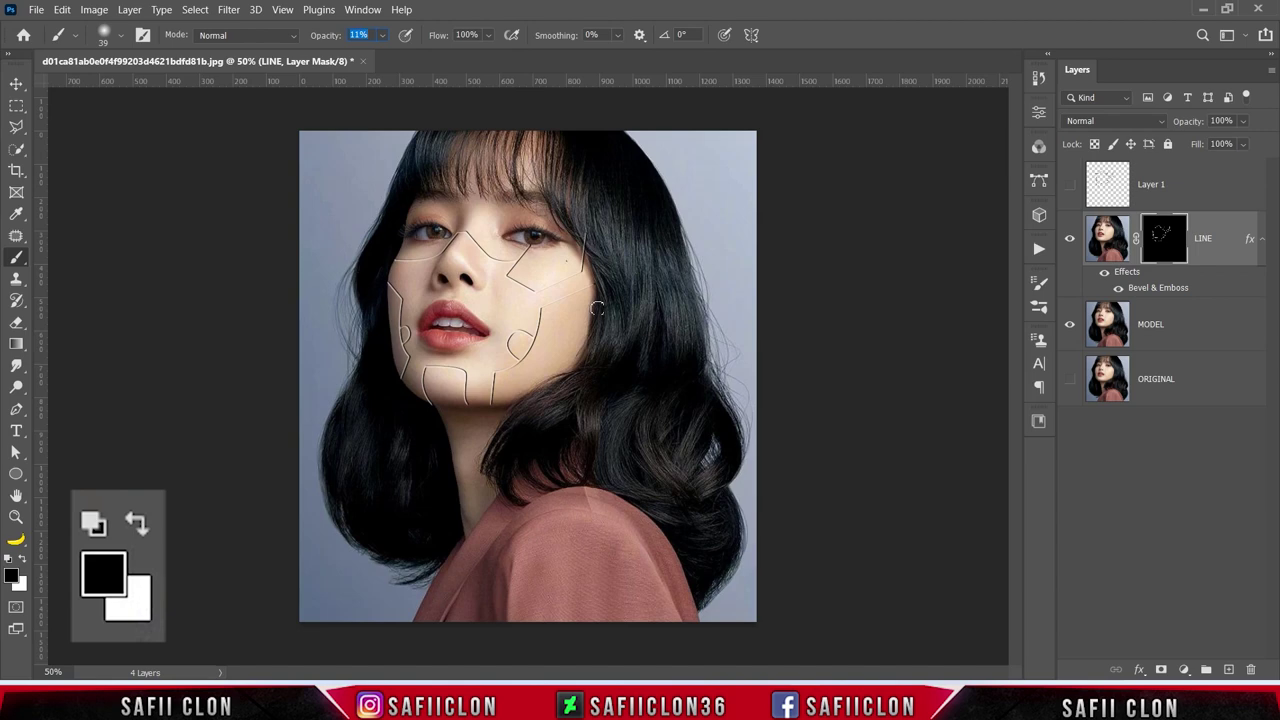
Step: Zoom in to 100% and brush the LINE mask at the cheek line's top end and near the chin
key(ctrl+plus)
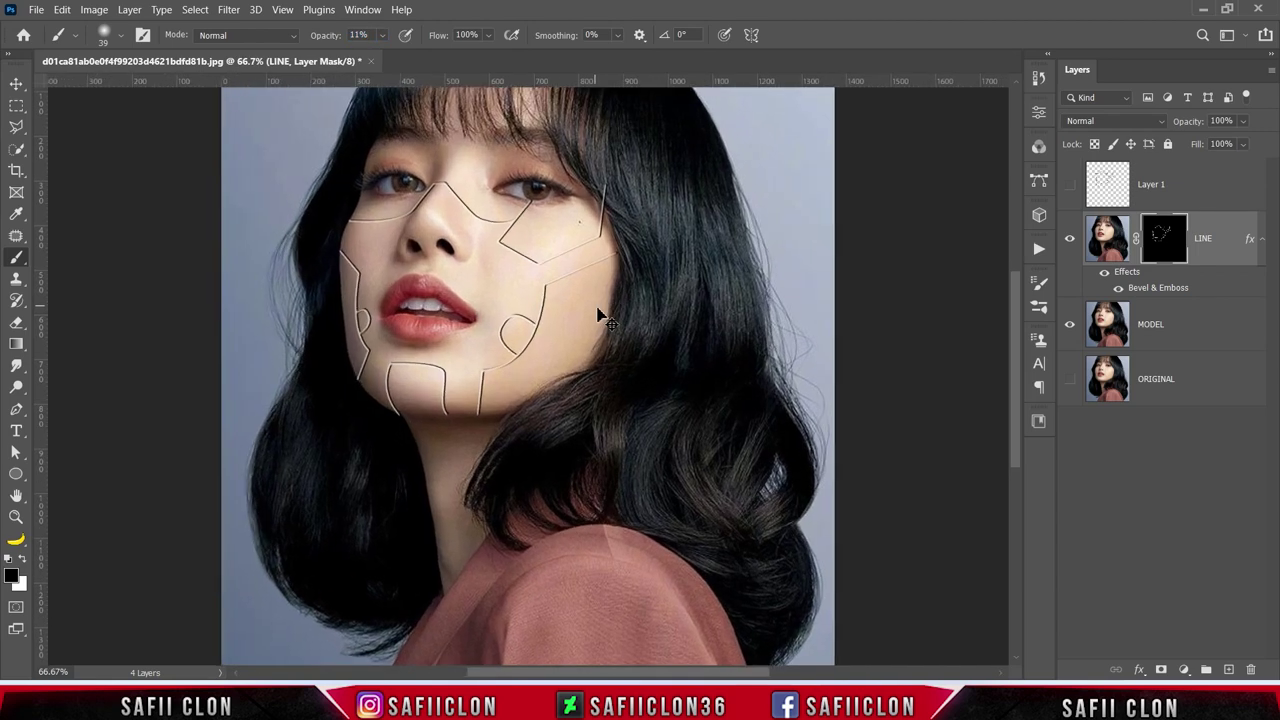
key(ctrl+plus)
scroll(620, 340, up, 1)
scroll(620, 340, up, 1)
scroll(637, 367, up, 2)
click(641, 274)
click(646, 290)
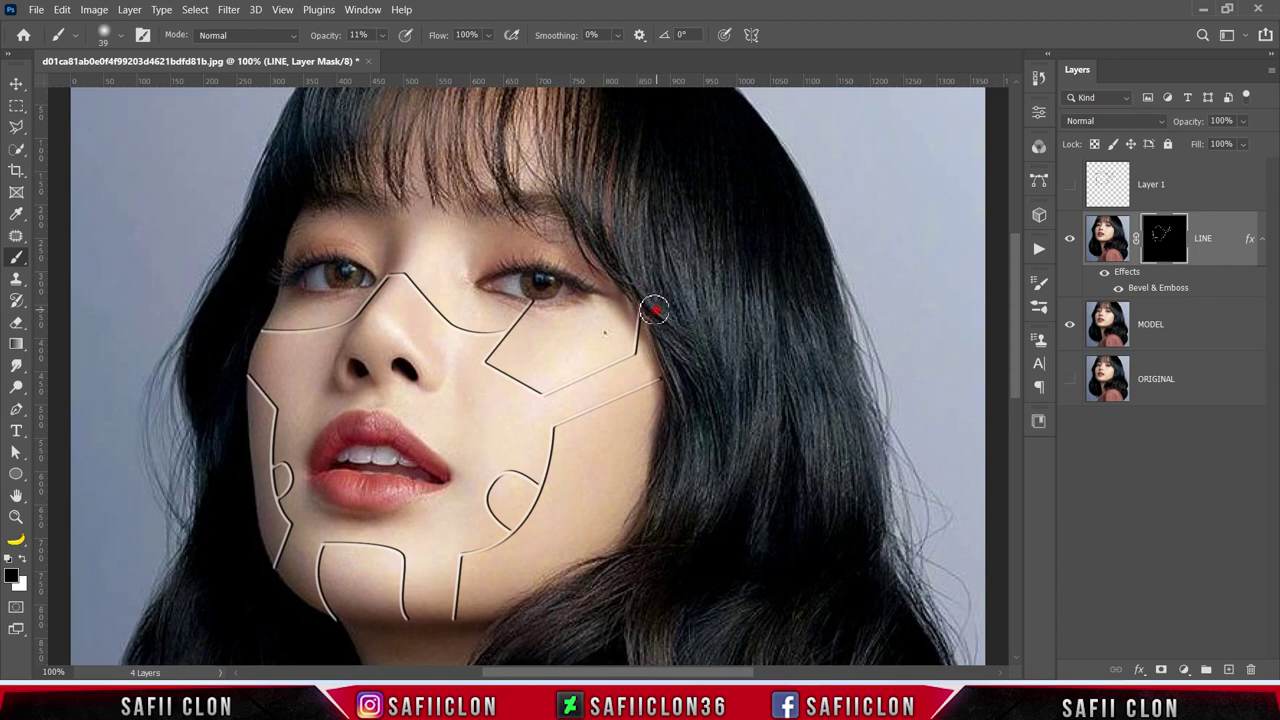
scroll(661, 313, down, 2)
click(344, 543)
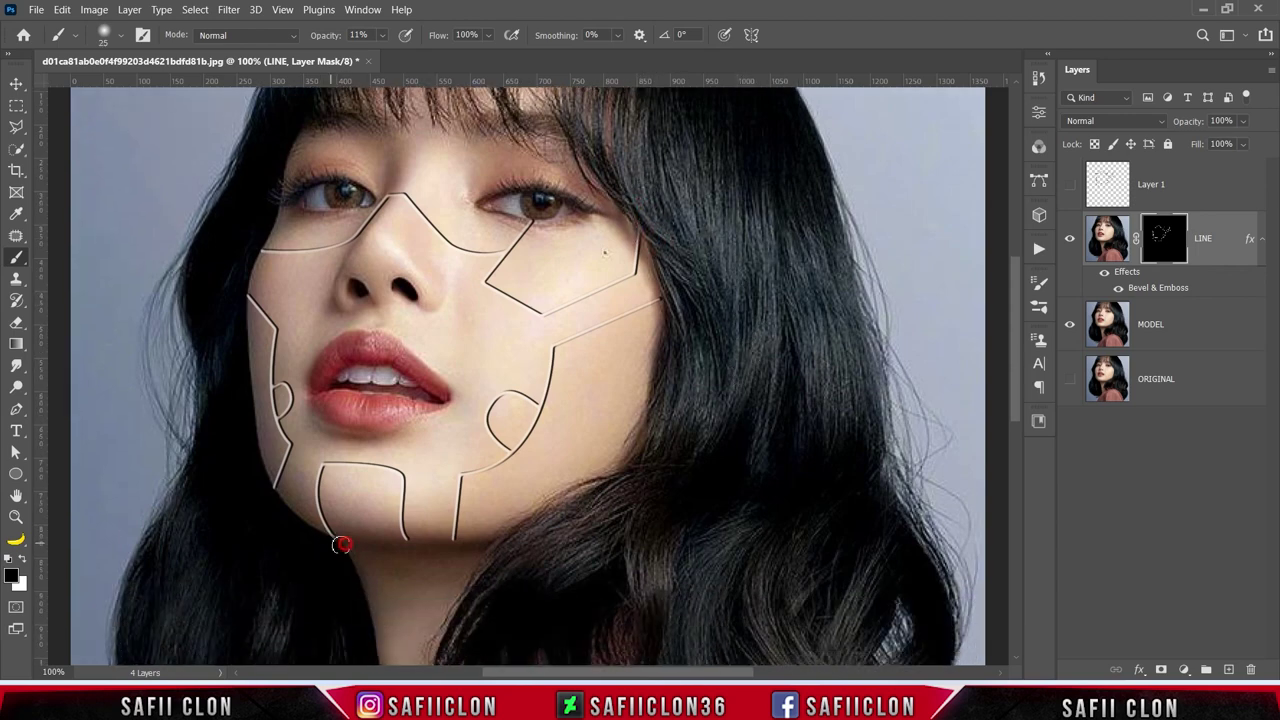
Step: Soften the lines by the inner eye, nose, under-eye, cheek, jaw and eye corner, then zoom out to 50%
scroll(536, 552, up, 2)
click(381, 271)
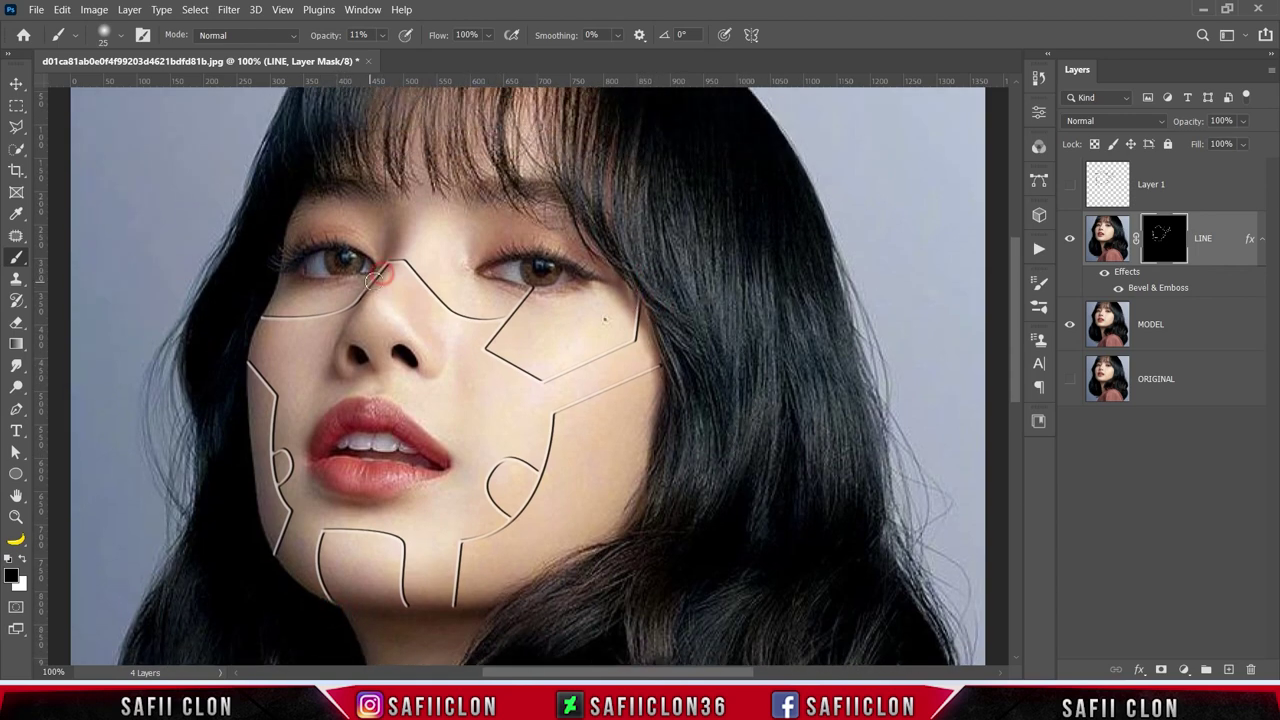
drag(366, 287, 345, 309)
click(256, 309)
click(240, 371)
scroll(237, 387, down, 2)
click(266, 476)
click(534, 202)
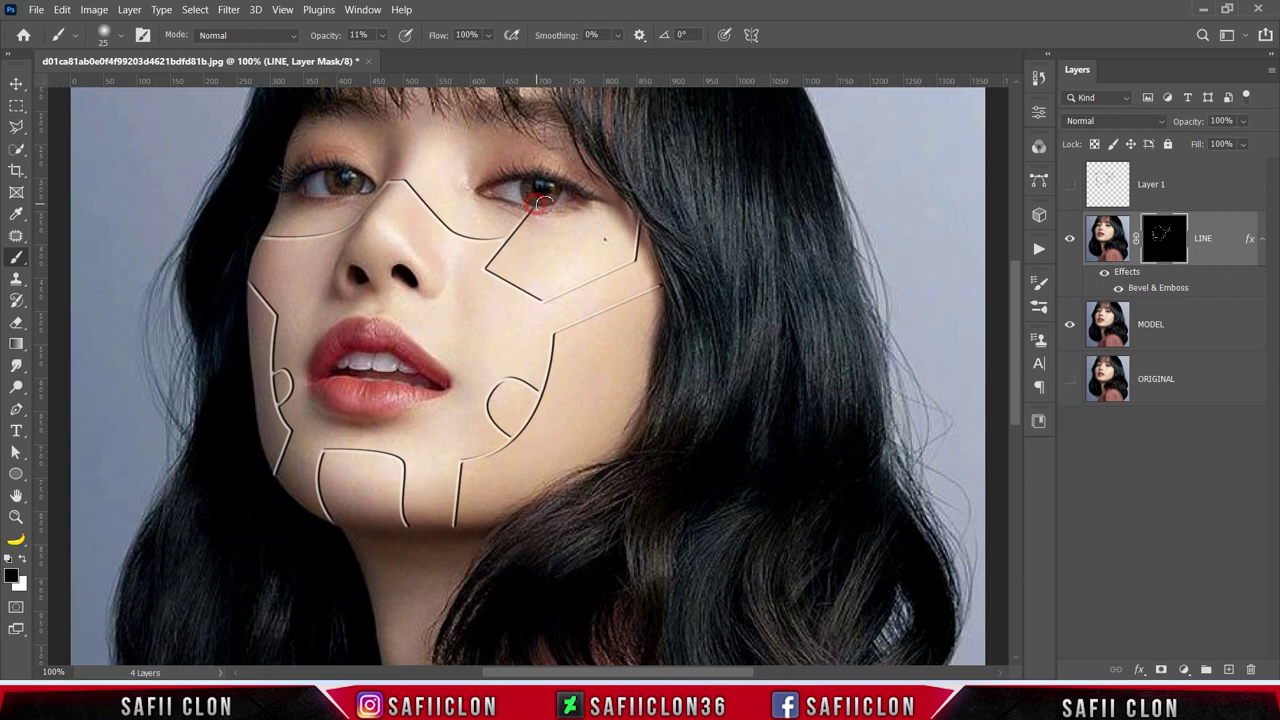
key(ctrl+minus)
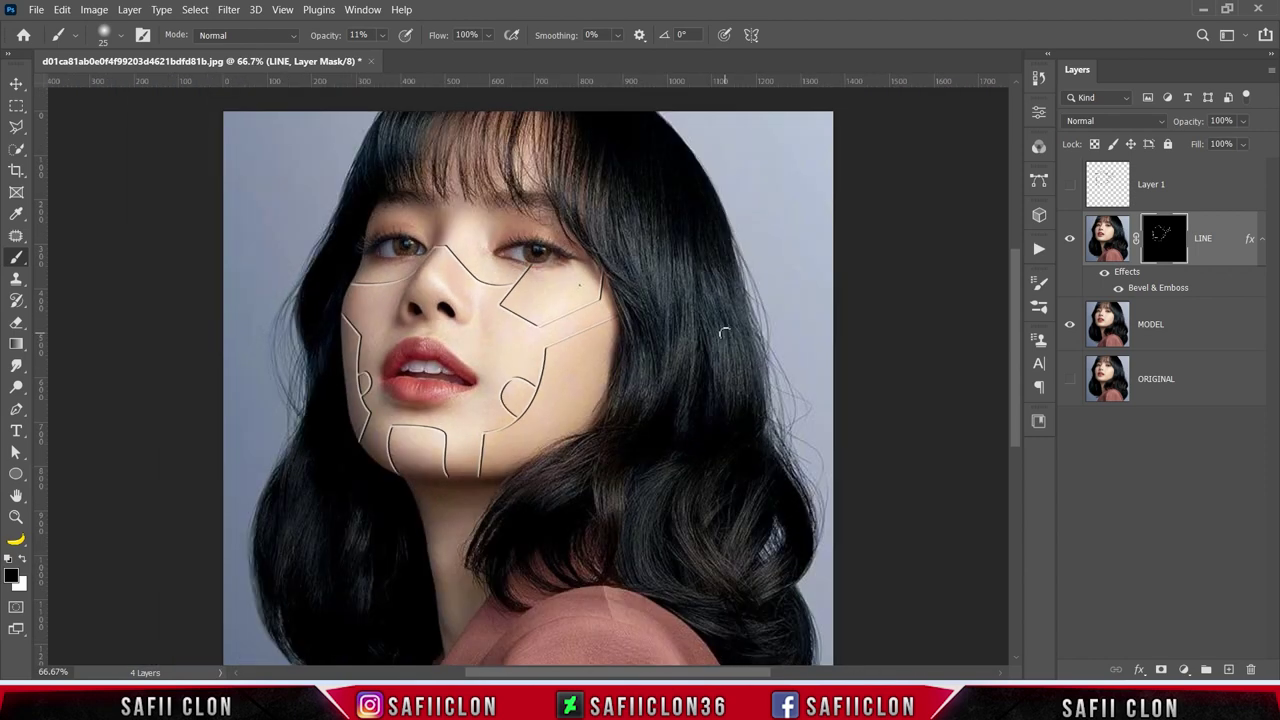
key(ctrl+minus)
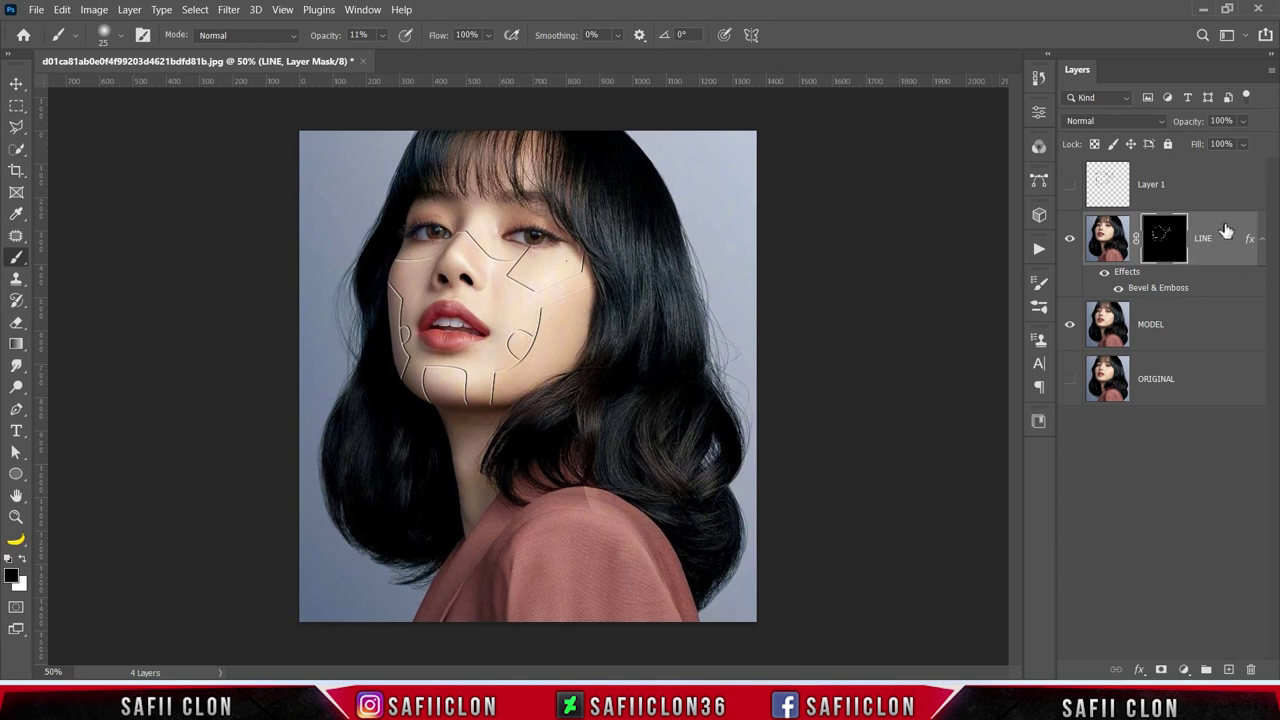
Step: Select the model with Quick Selection in Add mode and mask the MODEL layer to remove the grey backdrop
click(1184, 330)
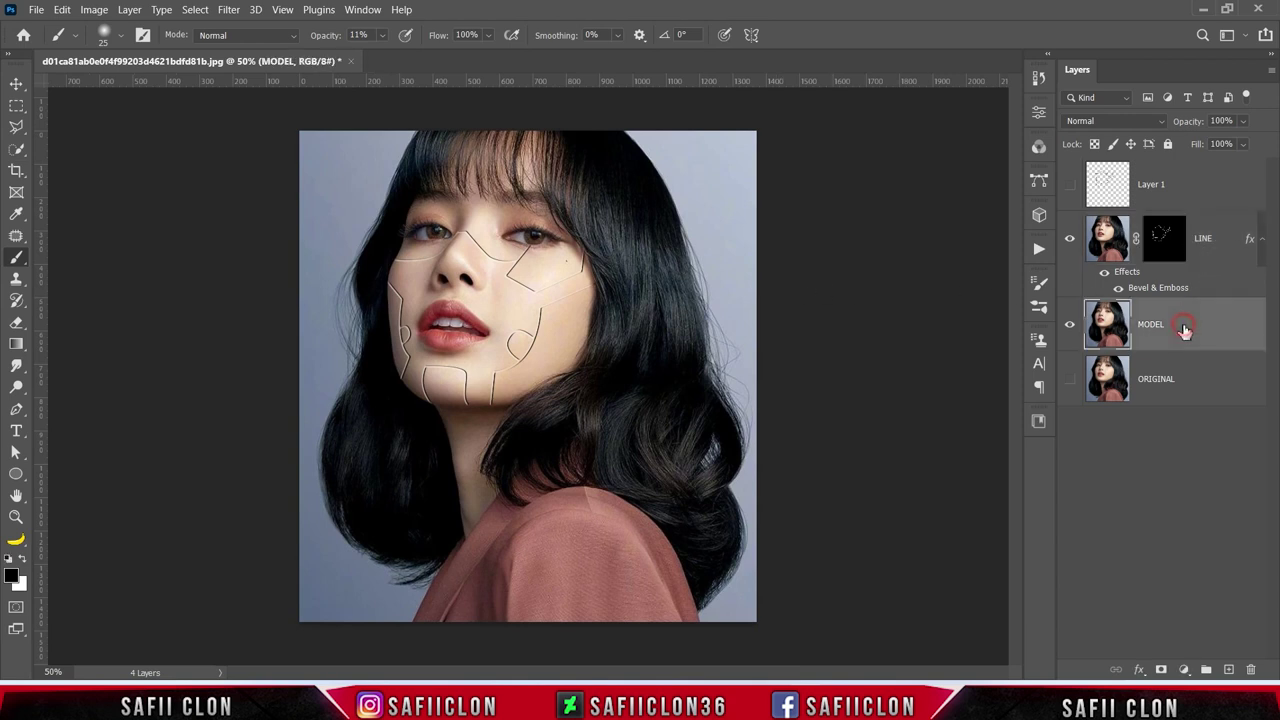
click(1070, 327)
click(1070, 327)
right_click(17, 150)
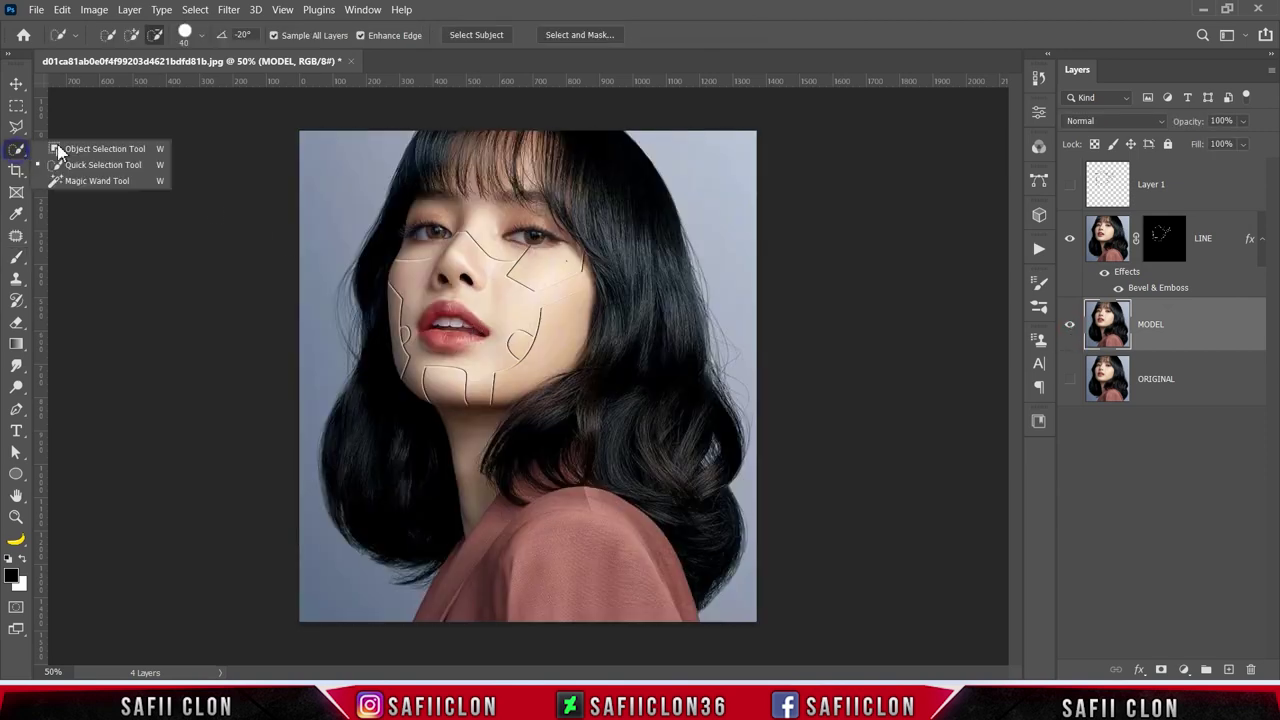
click(70, 163)
click(131, 36)
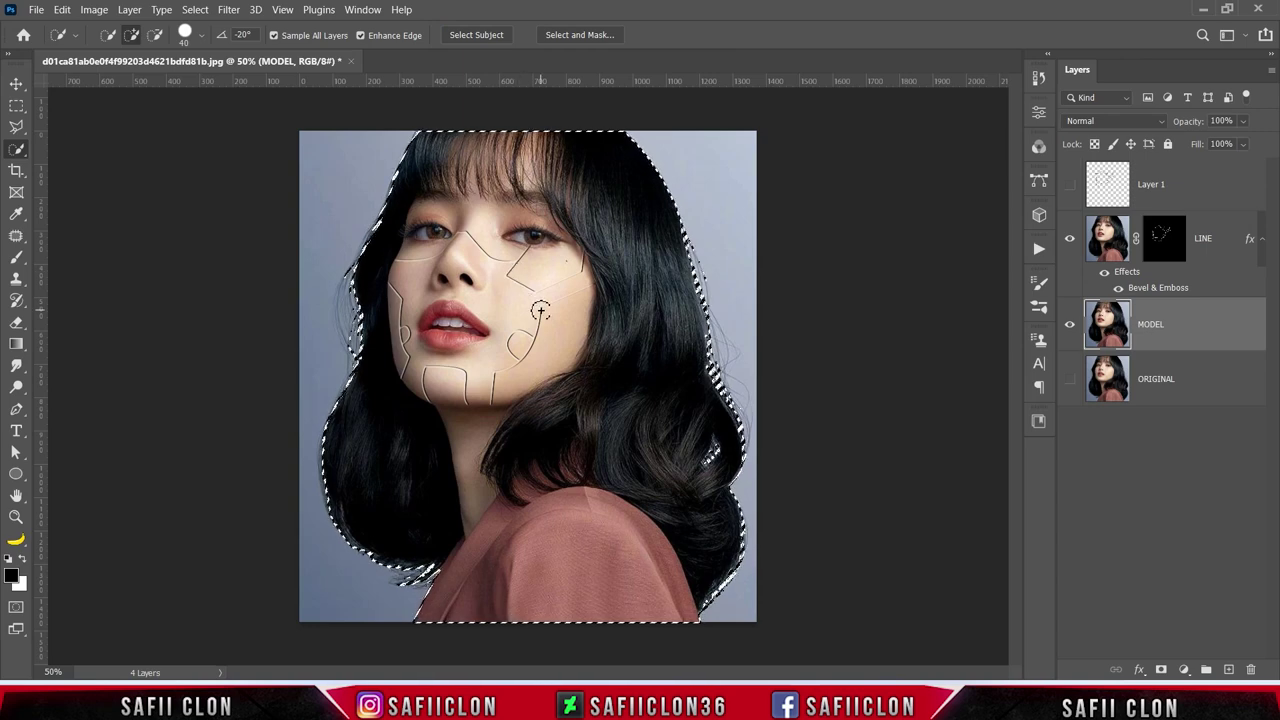
click(1176, 334)
click(1161, 670)
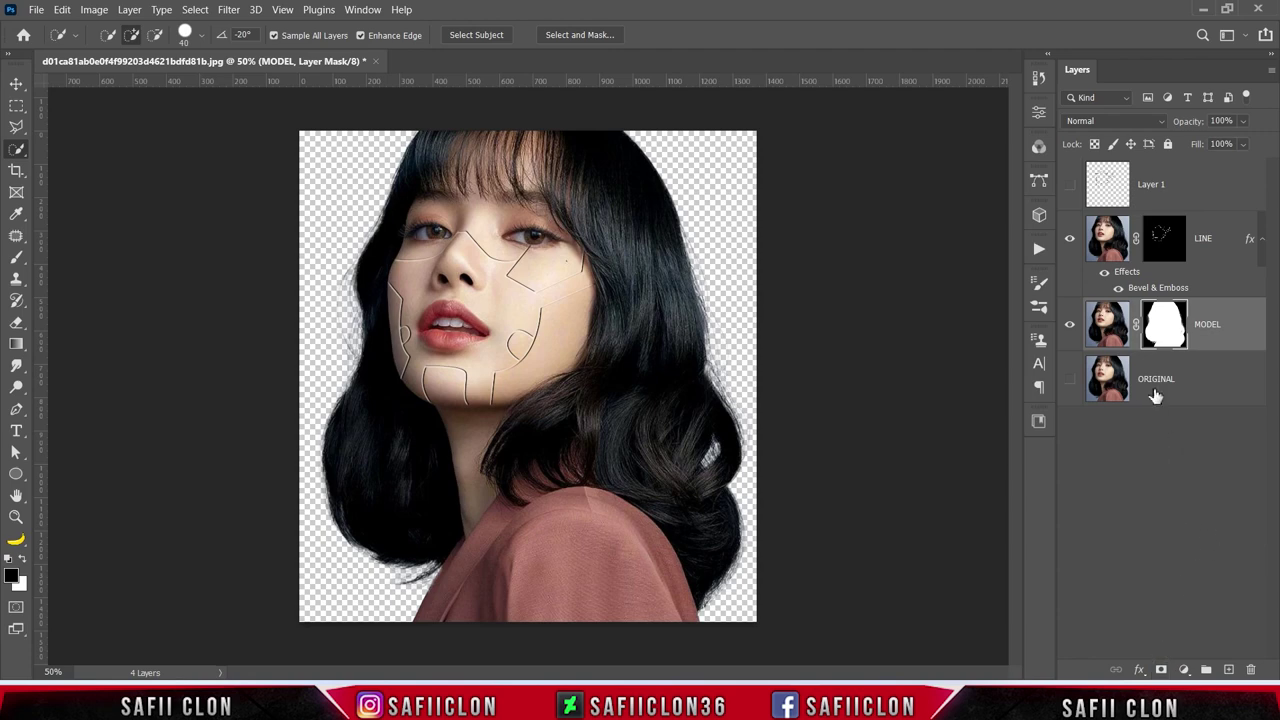
click(1068, 326)
click(1068, 326)
Step: Add a Solid Color fill layer in hex ff2d86 above the ORIGINAL layer
click(1206, 393)
click(1185, 670)
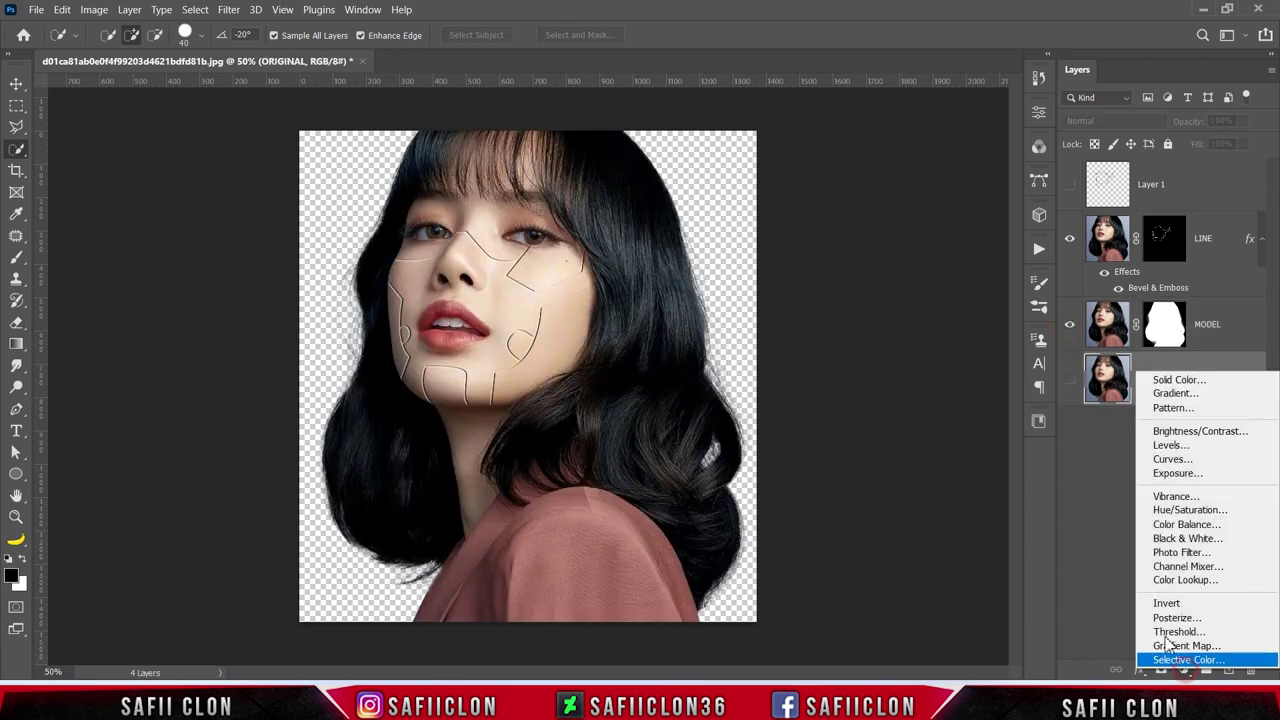
click(1168, 378)
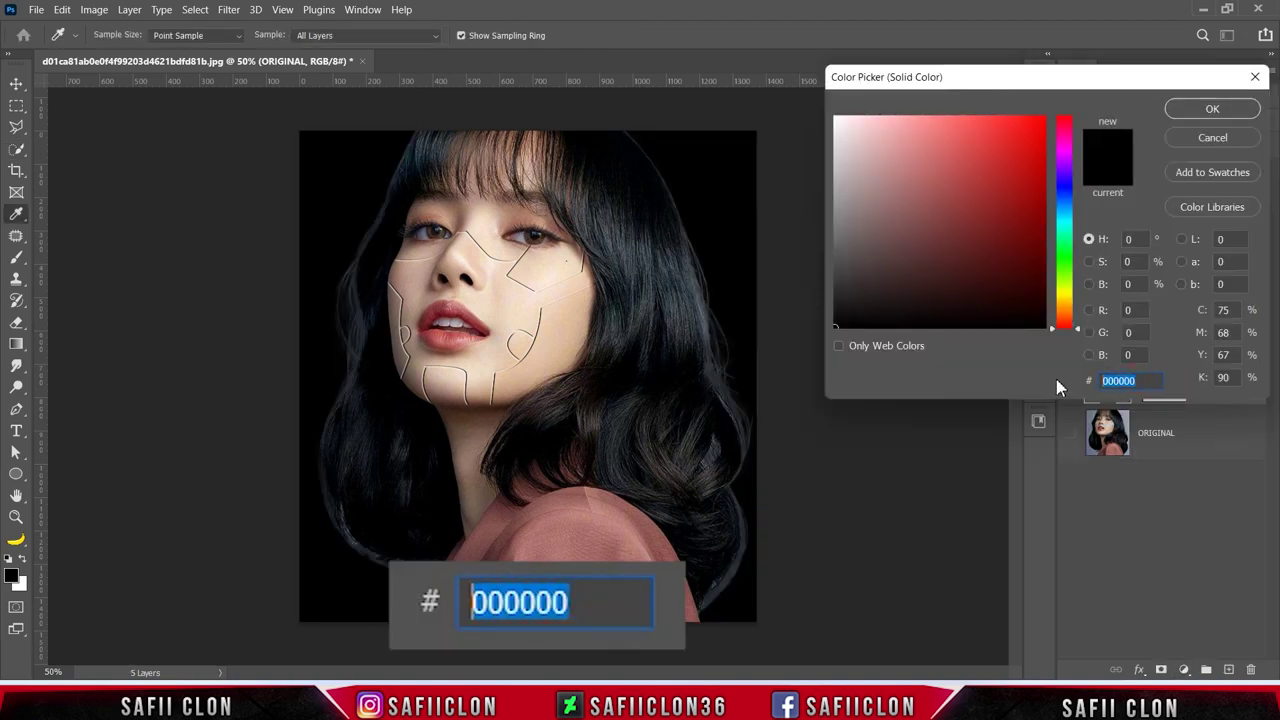
text(ff2d86)
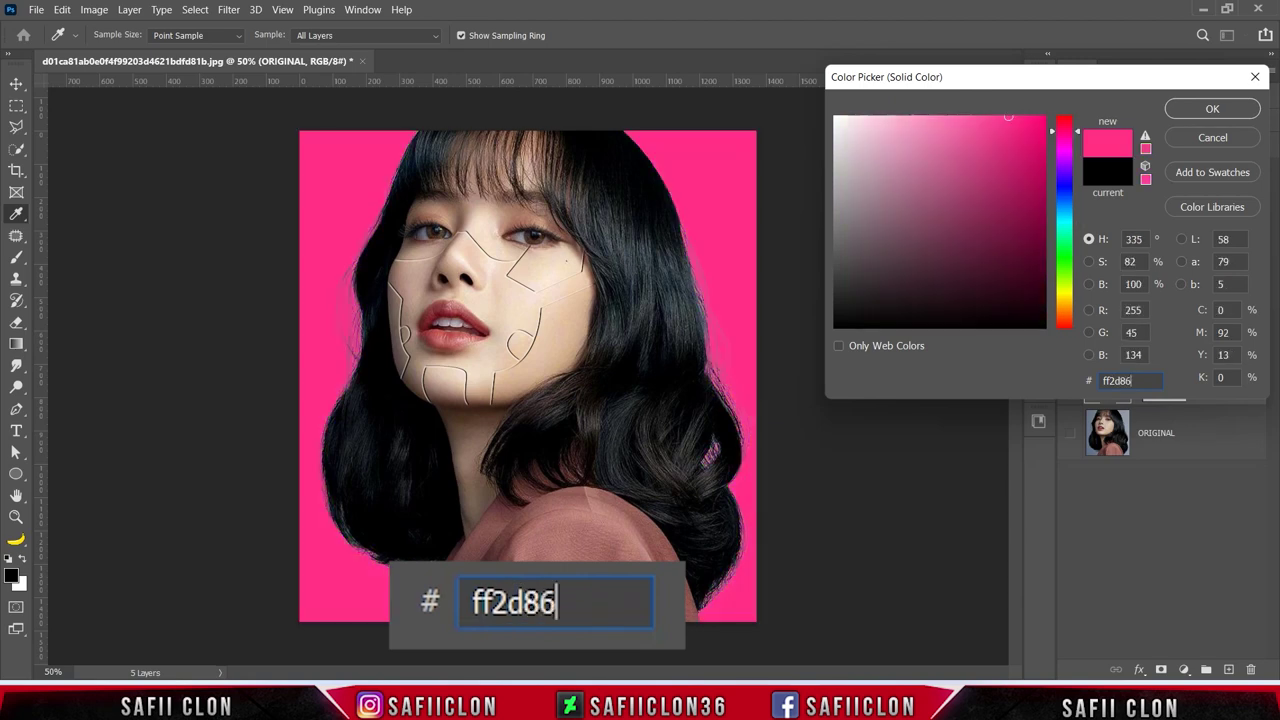
click(1212, 108)
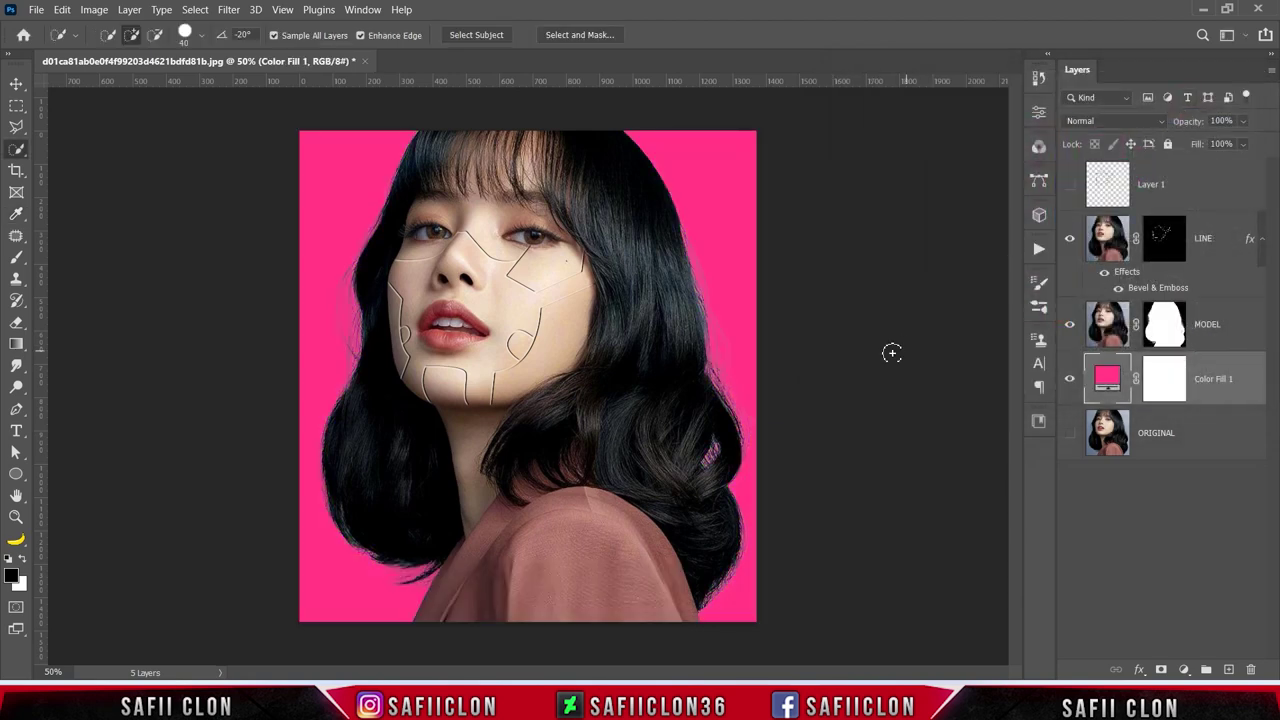
Step: Put Color Fill 1 into a new group named BACKGROUND and collapse it
right_click(1214, 380)
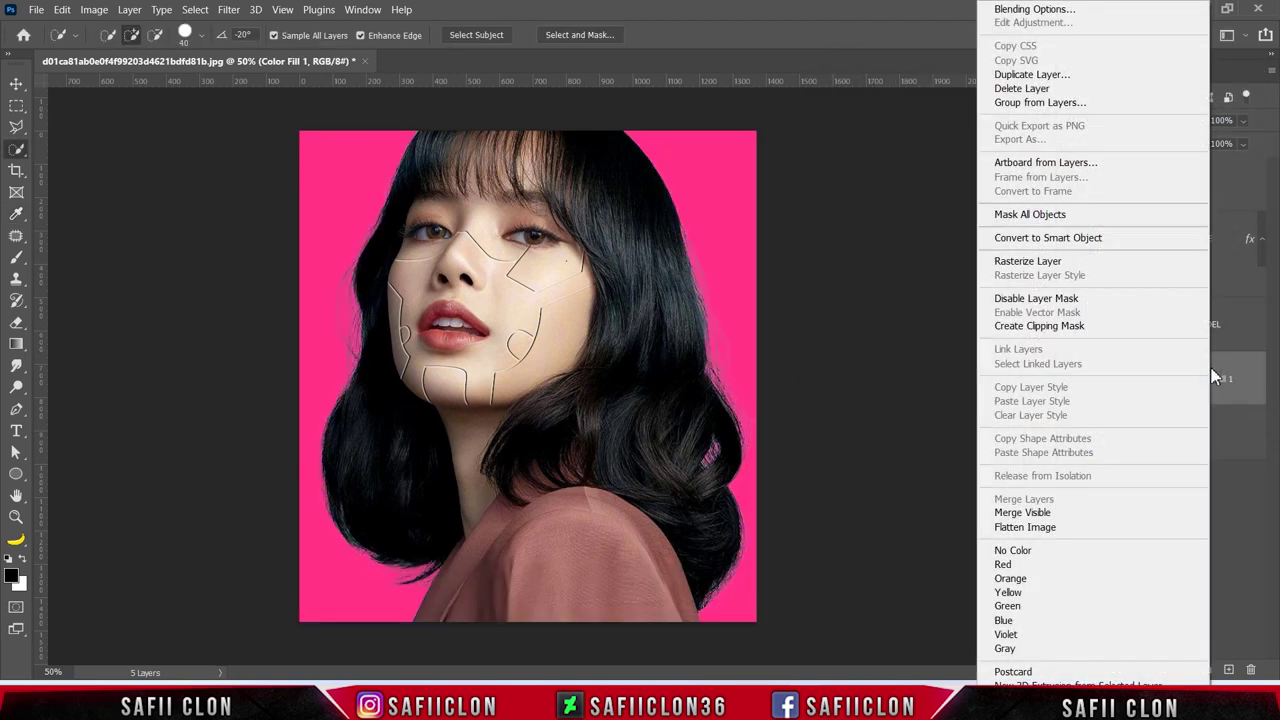
click(1030, 102)
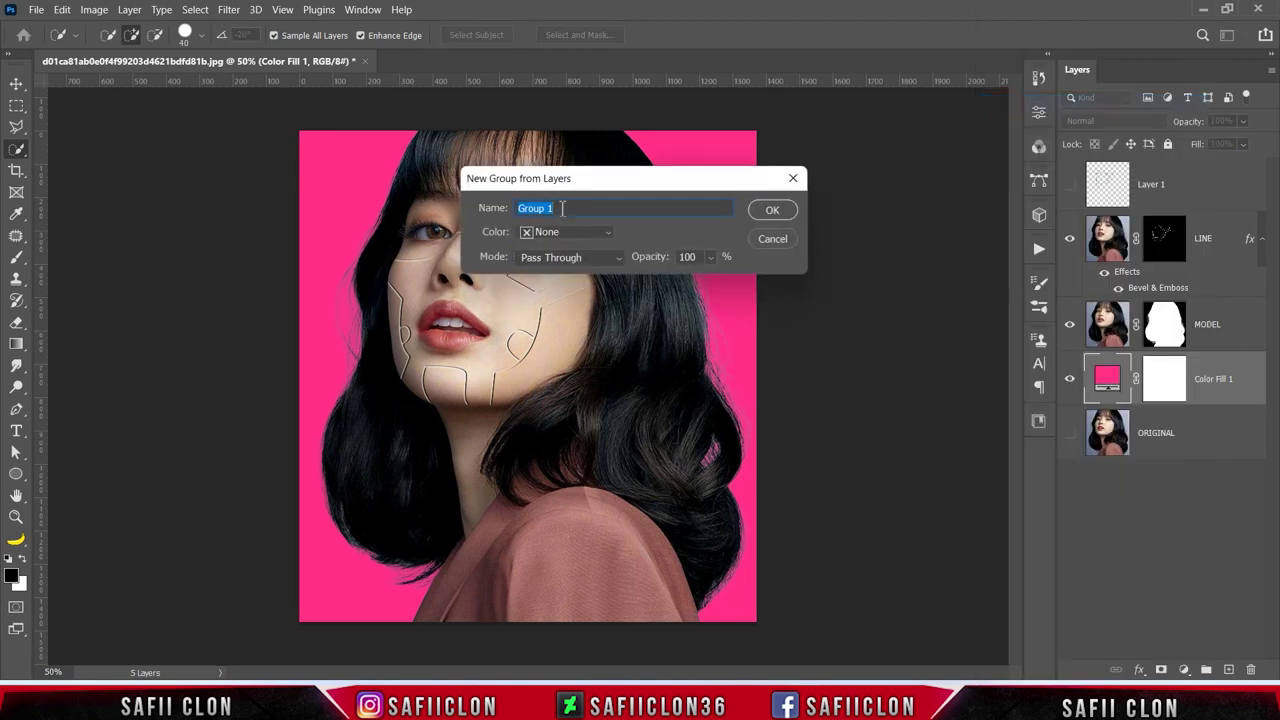
text(BACKGROUND)
click(770, 212)
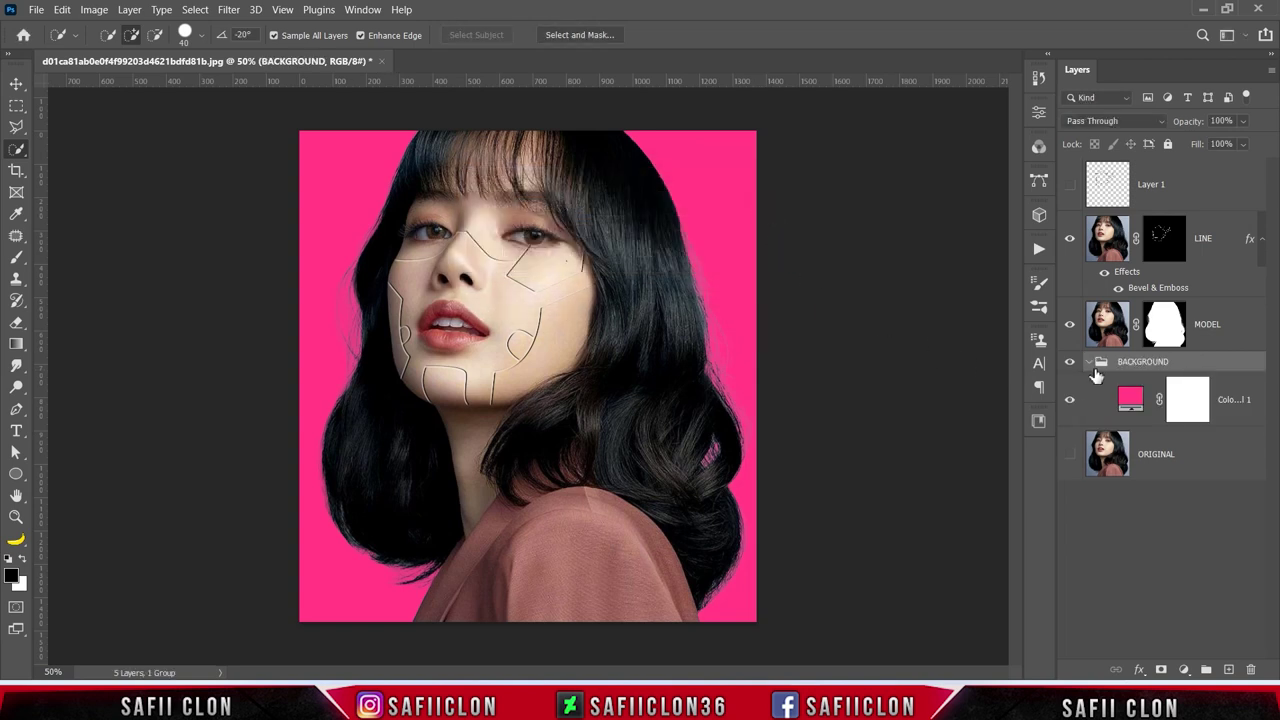
click(1090, 364)
Step: Group the MODEL and LINE layers into a group named MODEL
click(1235, 339)
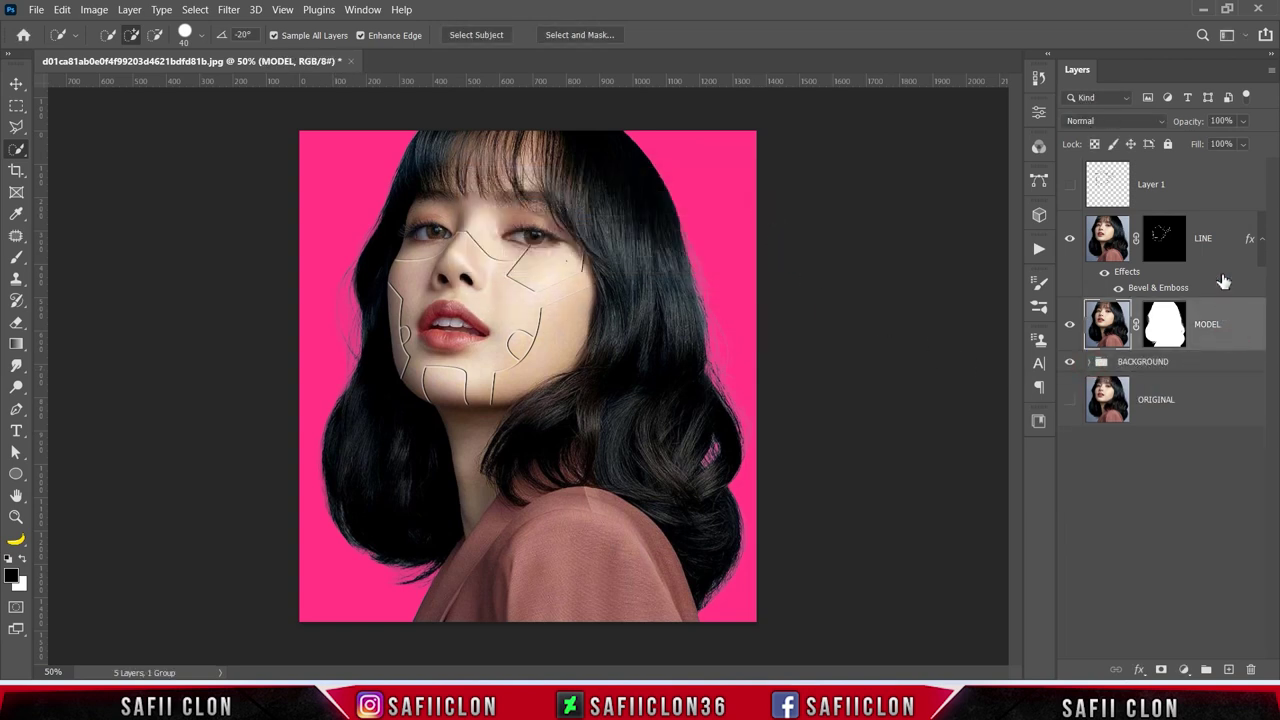
shift+click(1212, 237)
right_click(1214, 237)
click(1040, 103)
text(MODEL)
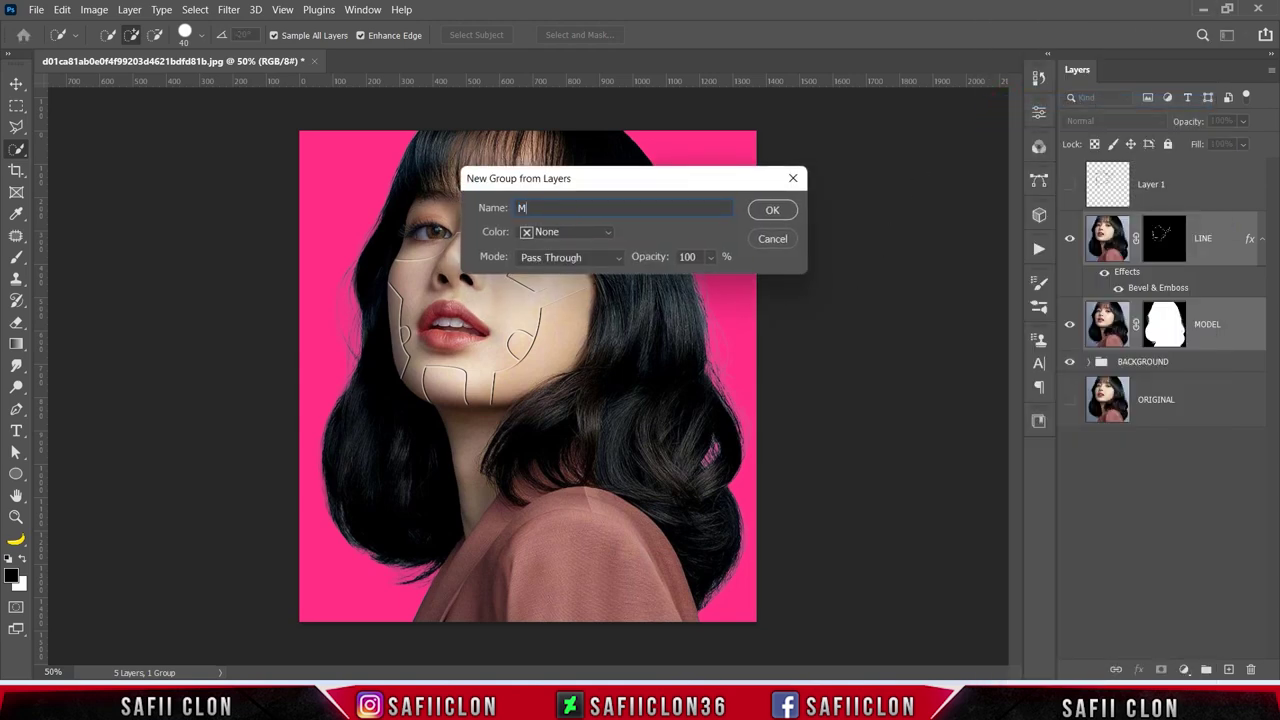
click(785, 215)
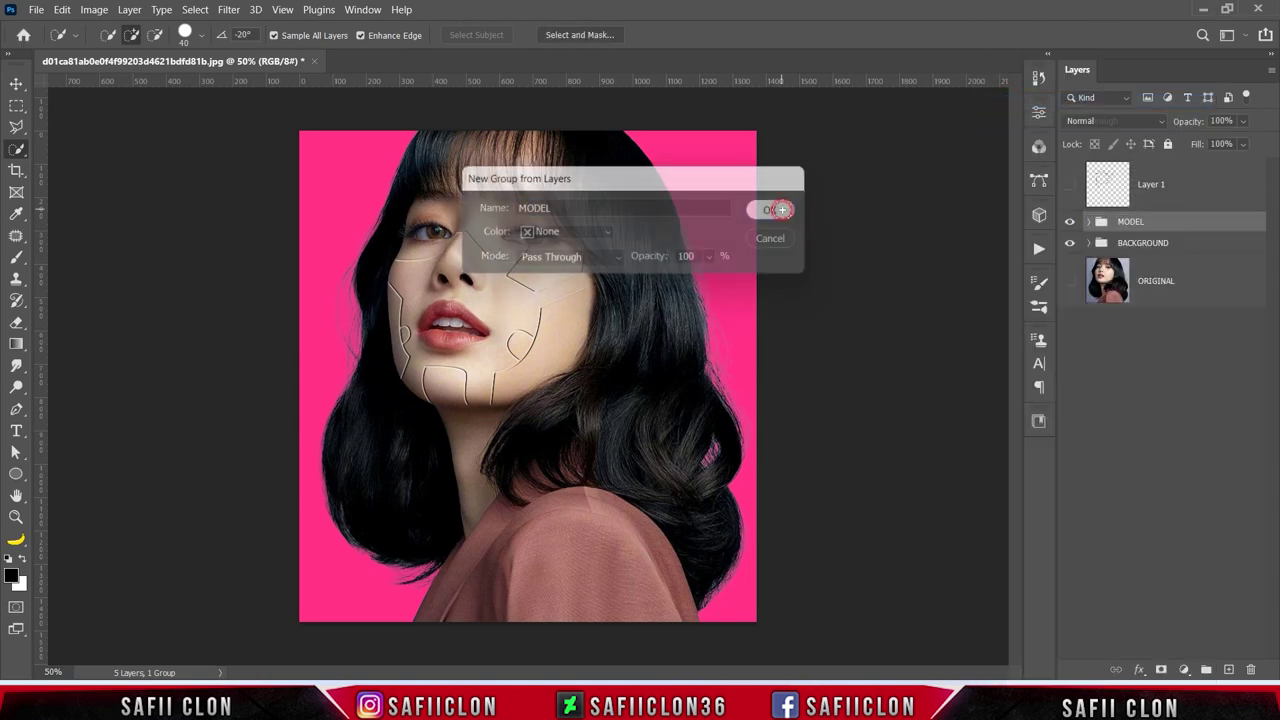
Step: Rename Layer 1 to LINES, move it below ORIGINAL, and expand the BACKGROUND group
double_click(1180, 184)
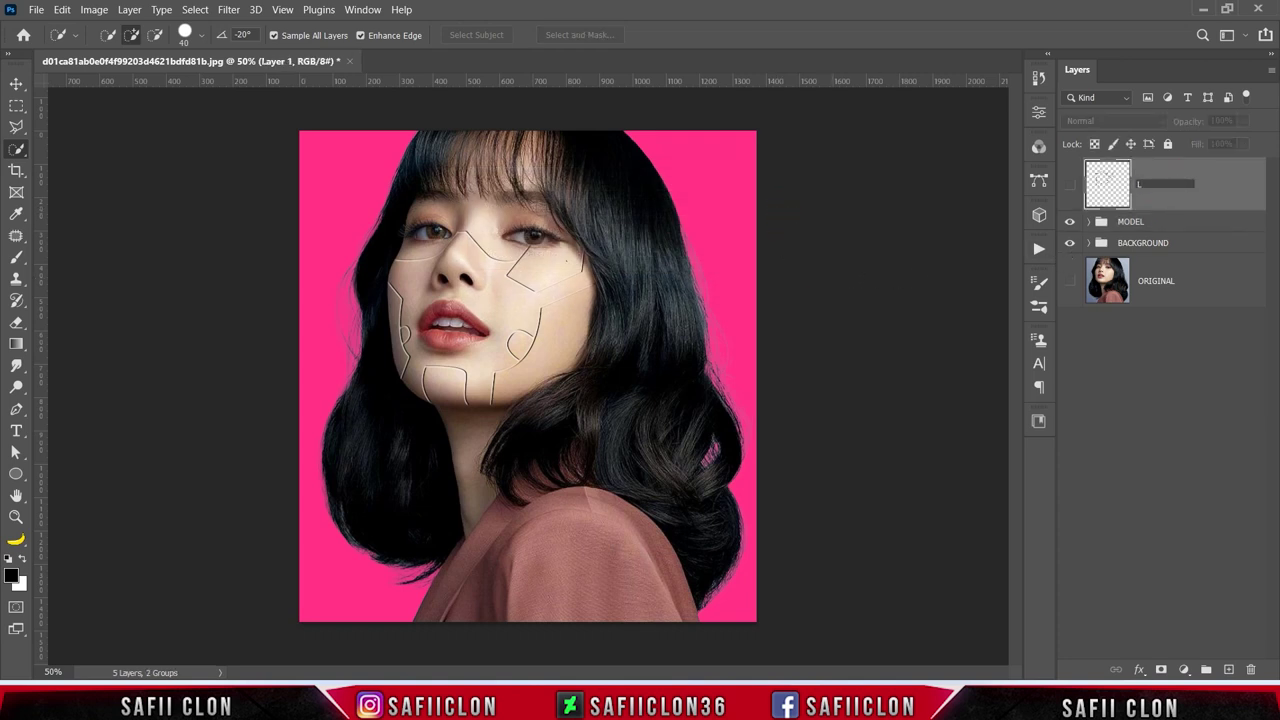
key(Return)
drag(1175, 184, 1183, 311)
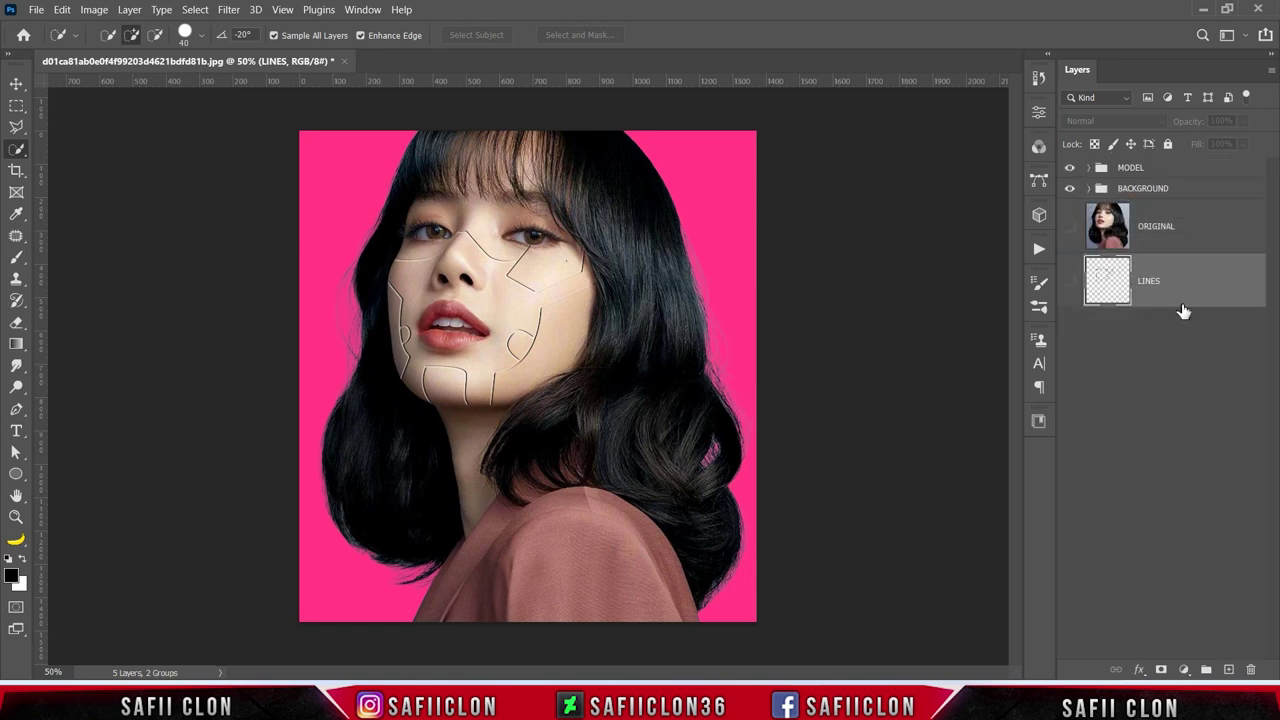
click(1138, 190)
click(1090, 189)
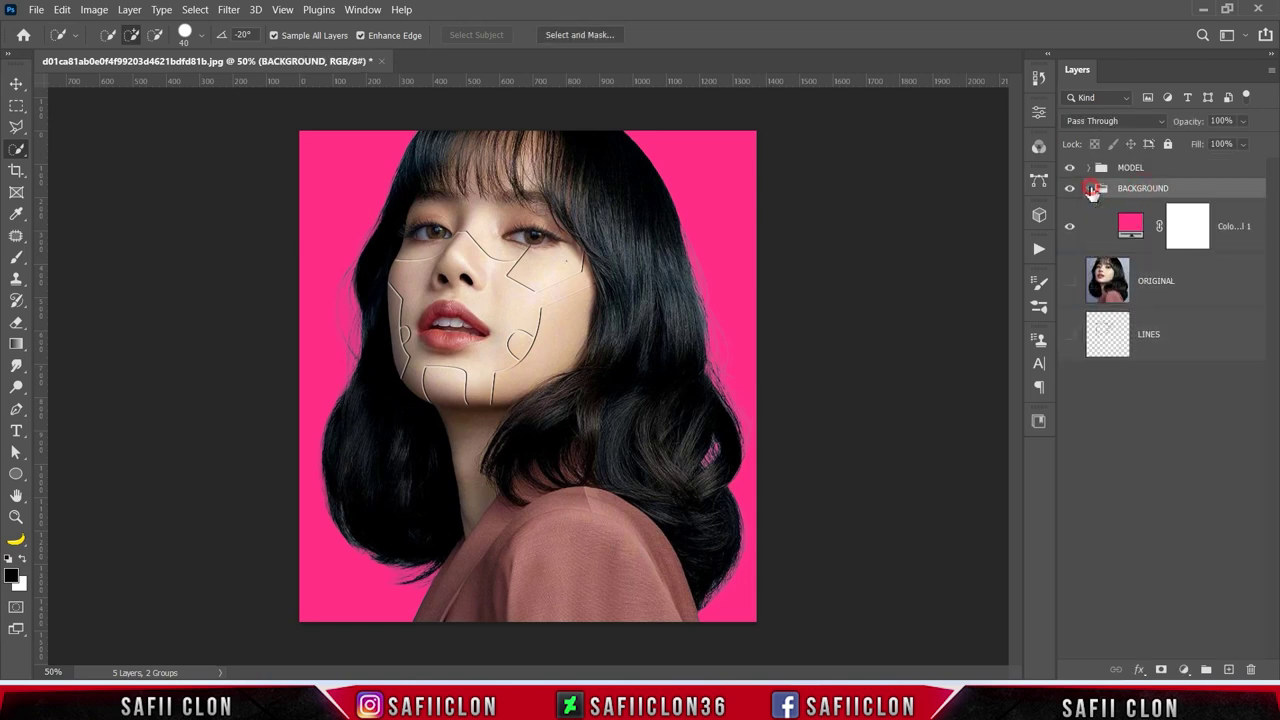
Step: Add a new layer above Color Fill 1 and set up a soft round white brush at 100% opacity
click(1232, 250)
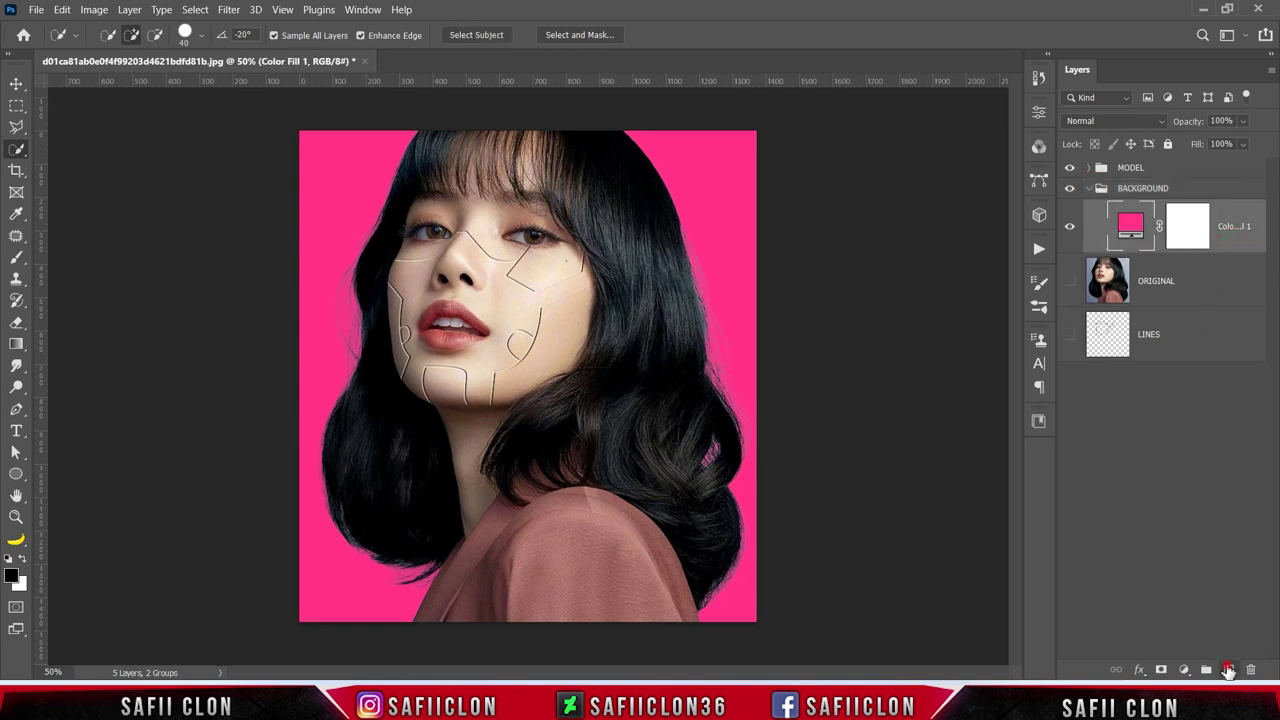
click(1228, 669)
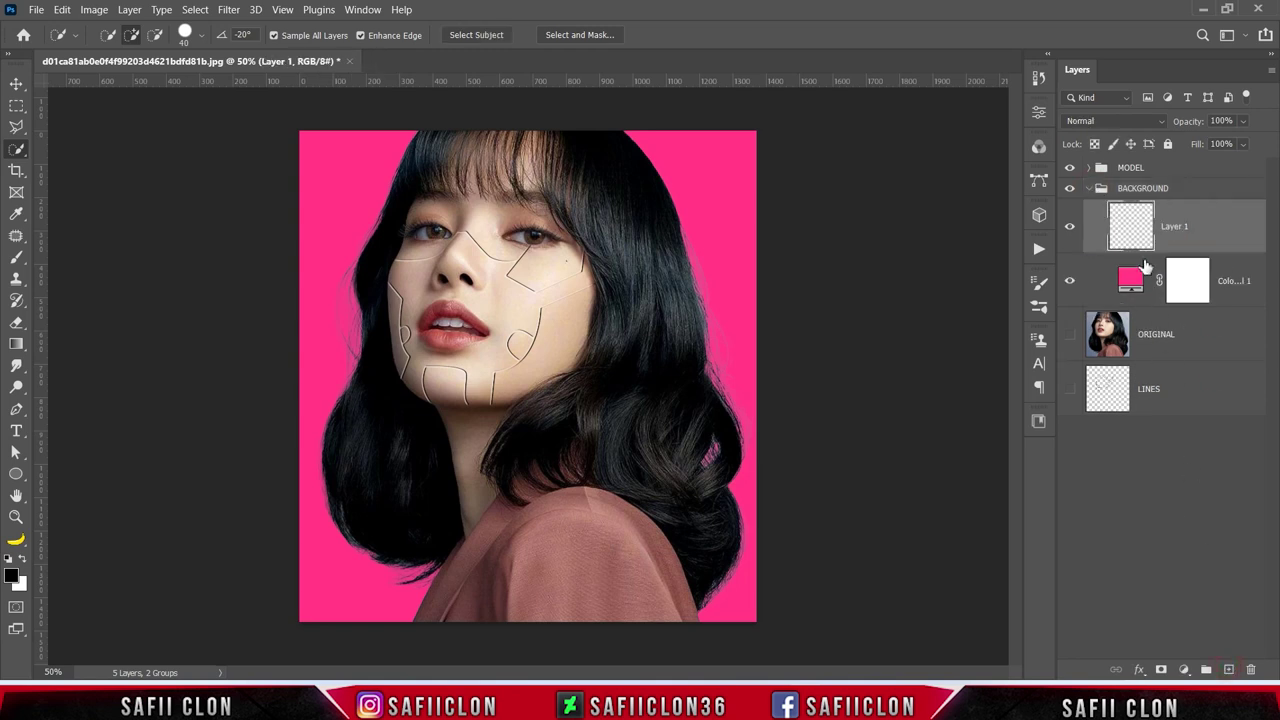
right_click(17, 262)
click(80, 260)
click(120, 36)
click(114, 250)
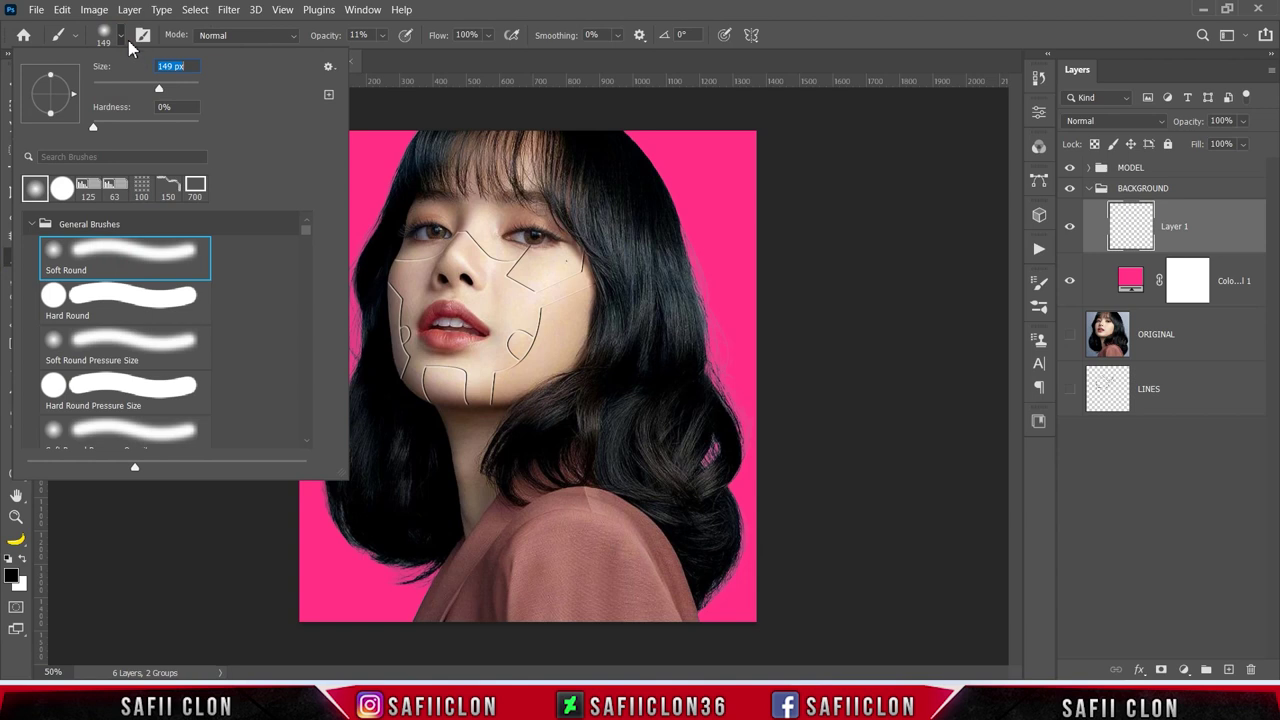
click(122, 36)
click(382, 36)
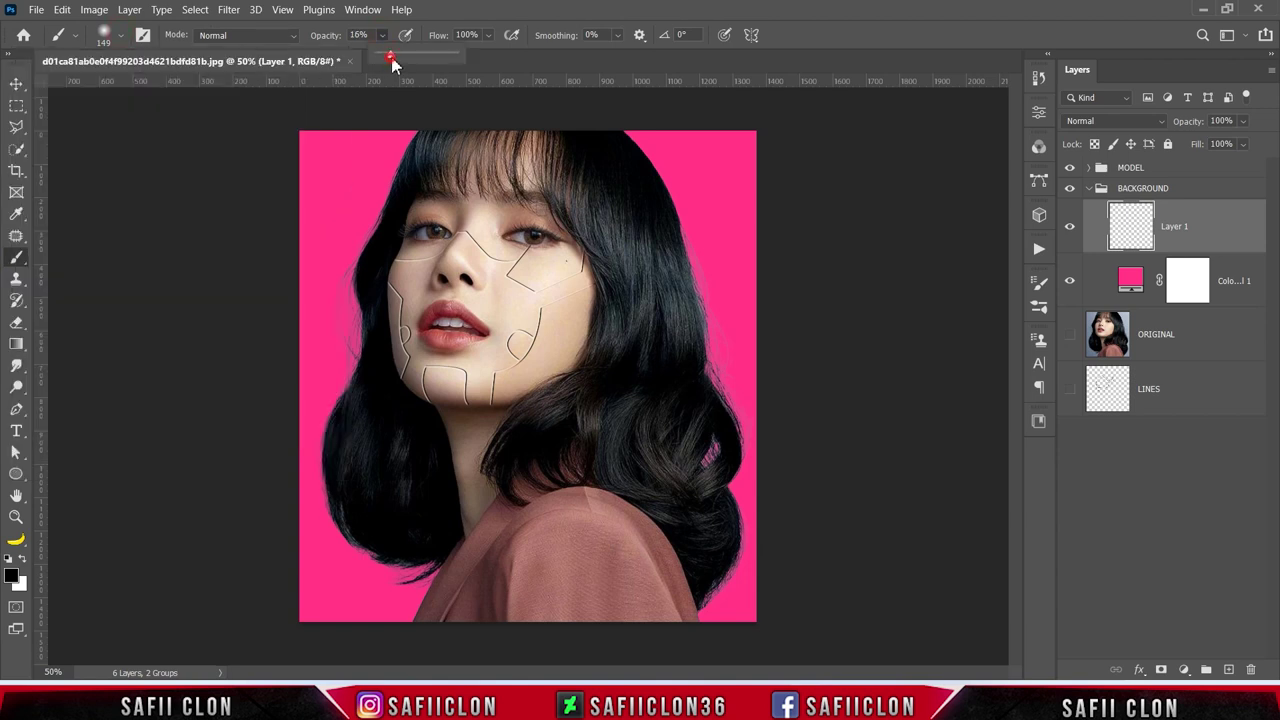
click(384, 35)
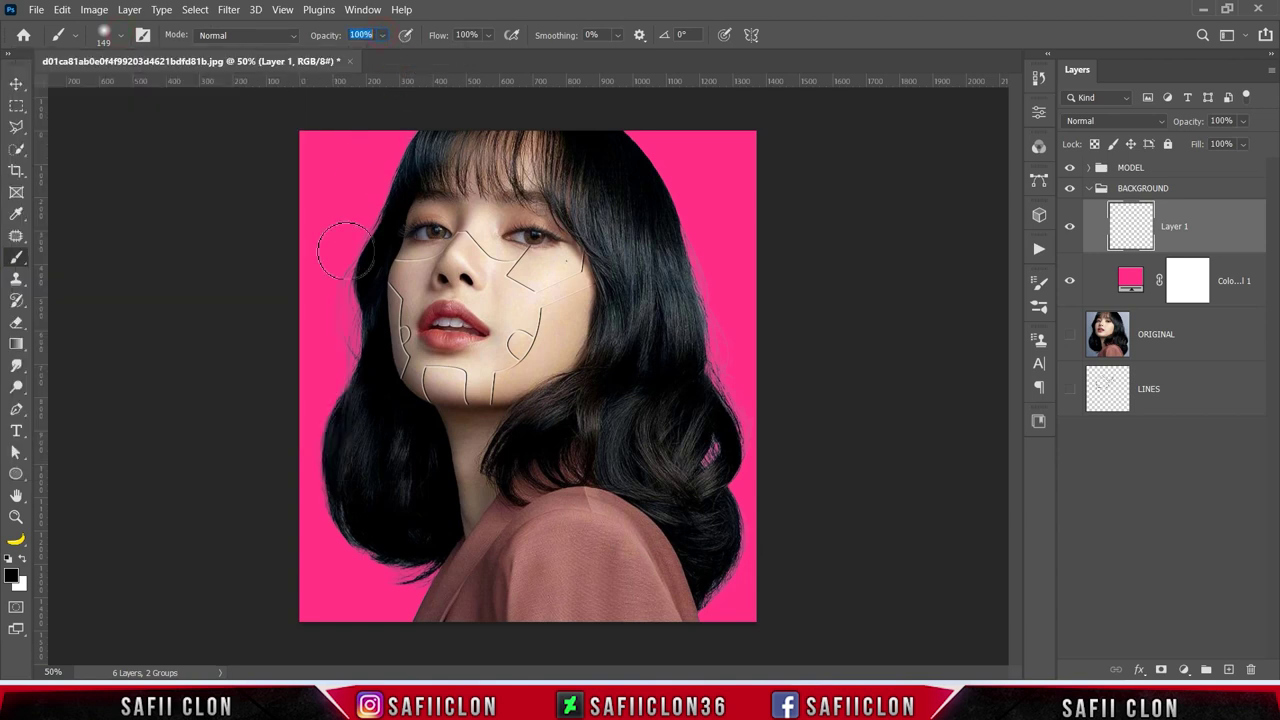
click(16, 570)
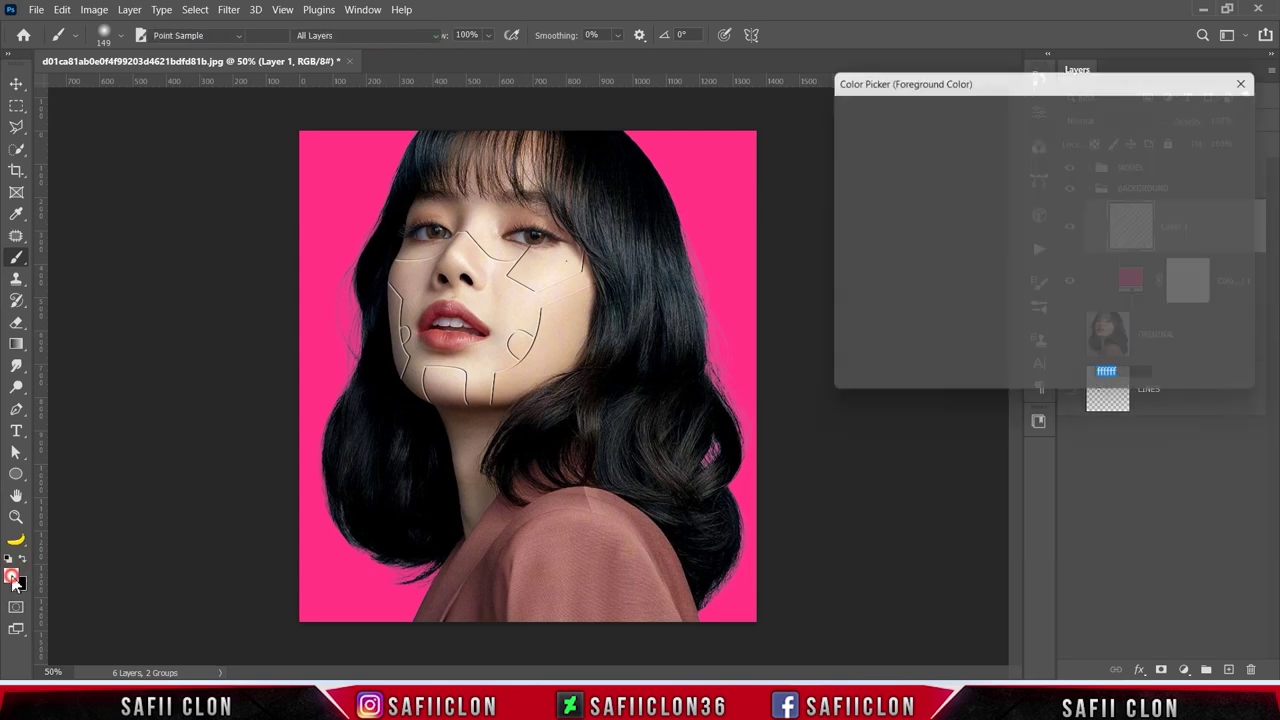
click(1212, 109)
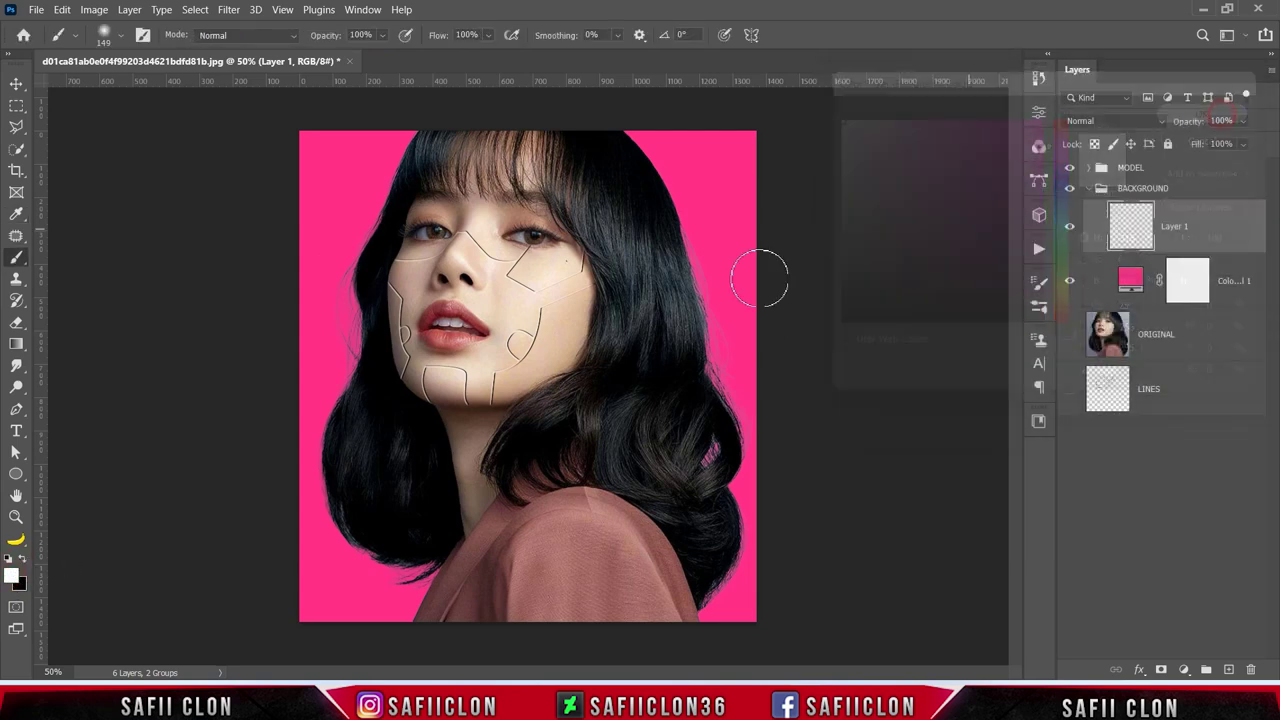
Step: Paint a soft white glow and transform it larger to spread over the face
key(bracketright)
key(bracketright)
click(628, 232)
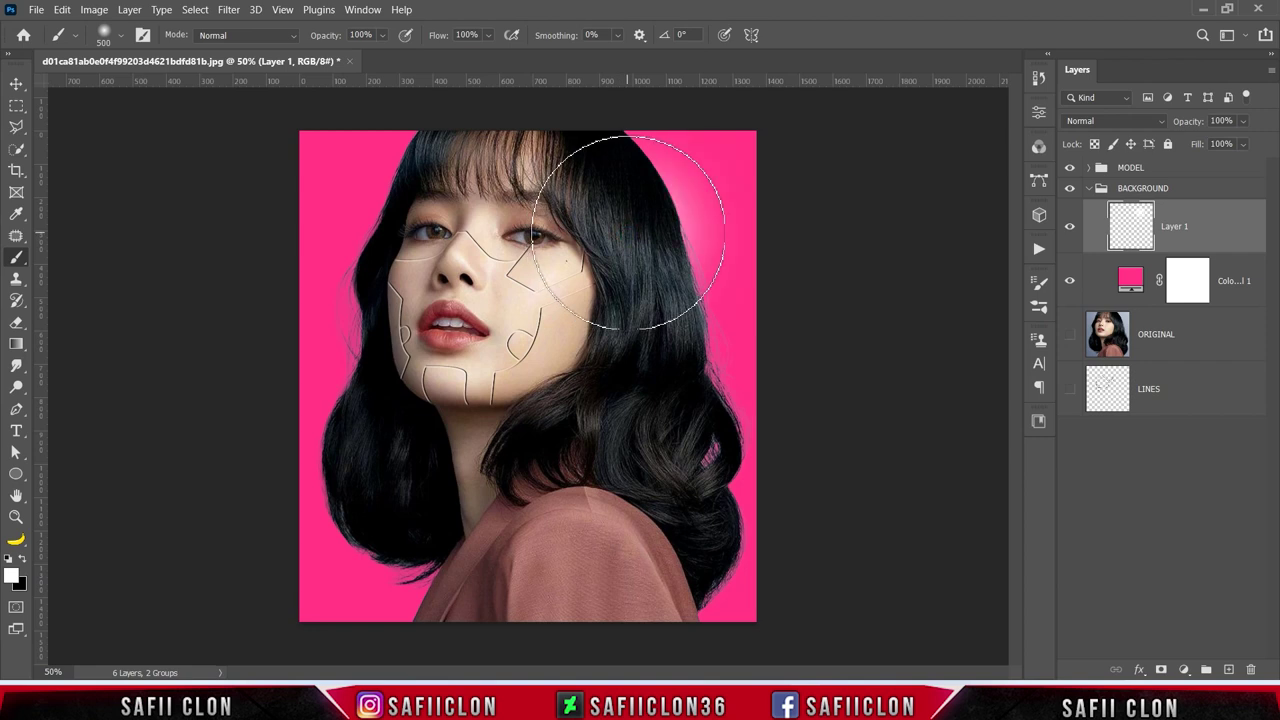
key(bracketleft)
key(ctrl+t)
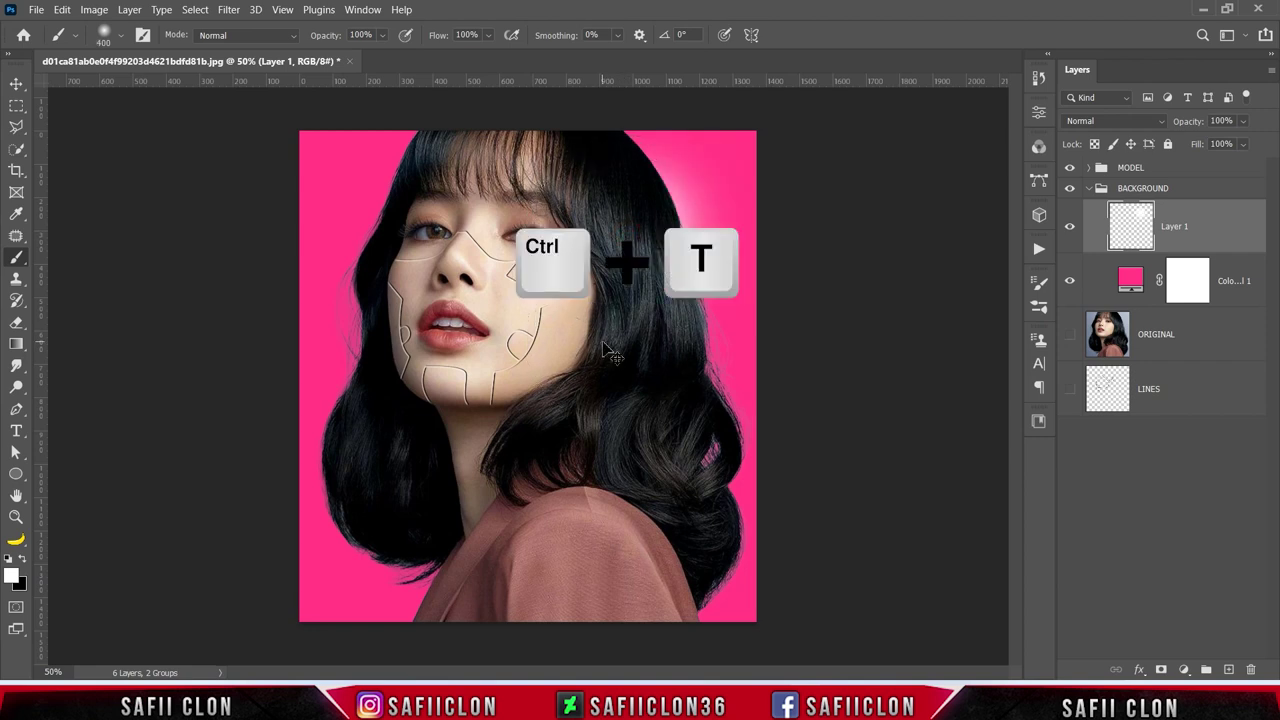
drag(605, 350, 462, 456)
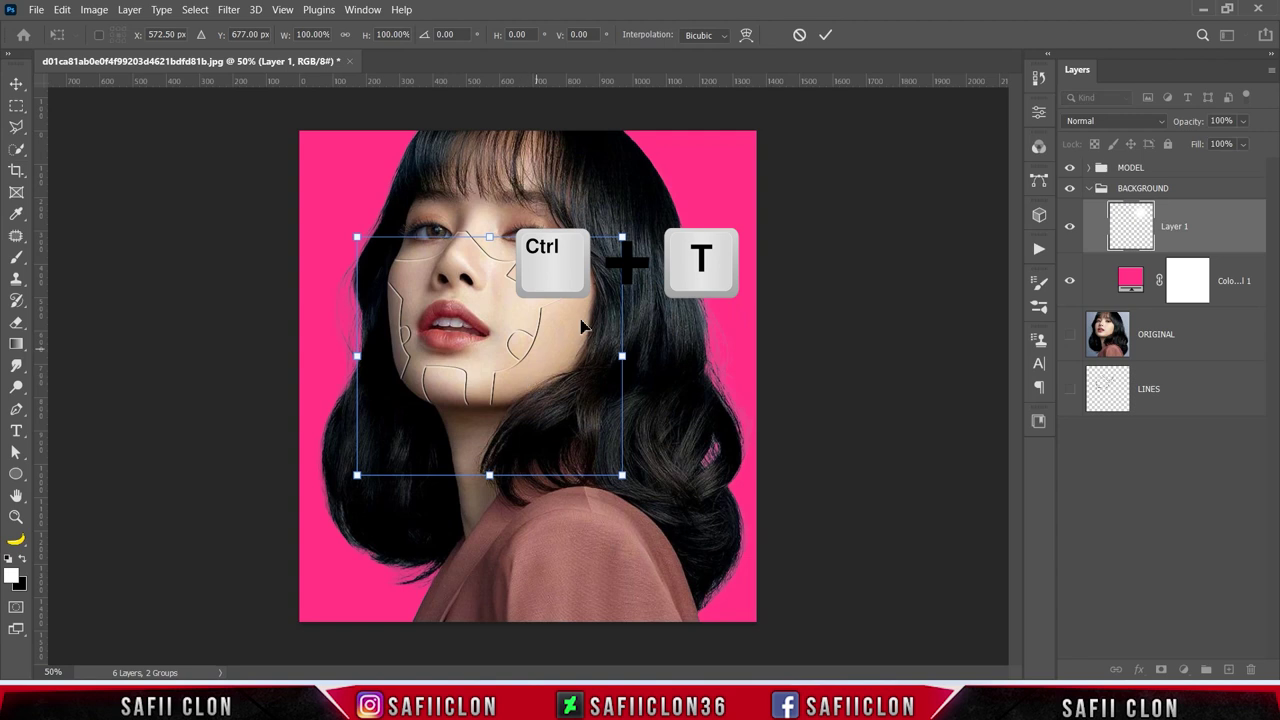
drag(632, 245, 737, 163)
key(ctrl+minus)
drag(723, 363, 766, 362)
drag(528, 166, 528, 123)
mouse_move(777, 123)
mouse_down()
mouse_move(858, 85)
mouse_move(586, 263)
mouse_move(689, 294)
mouse_up()
key(ctrl+minus)
drag(740, 149, 734, 164)
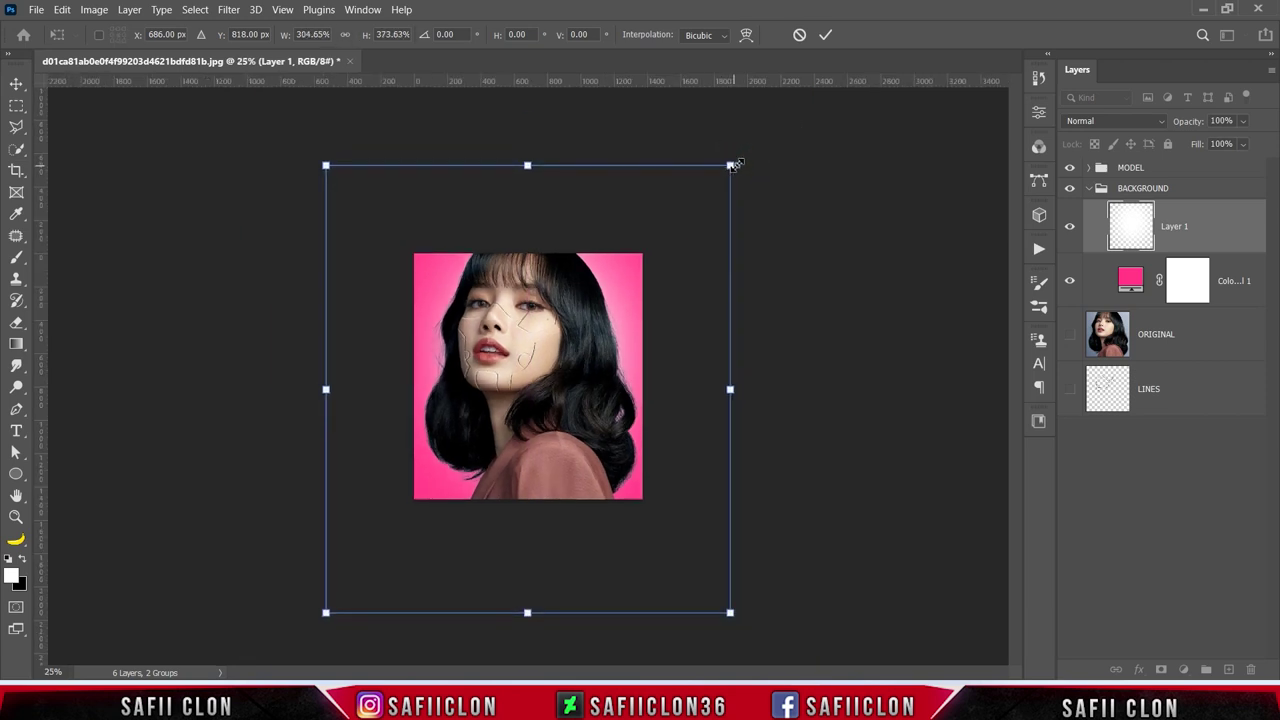
click(826, 37)
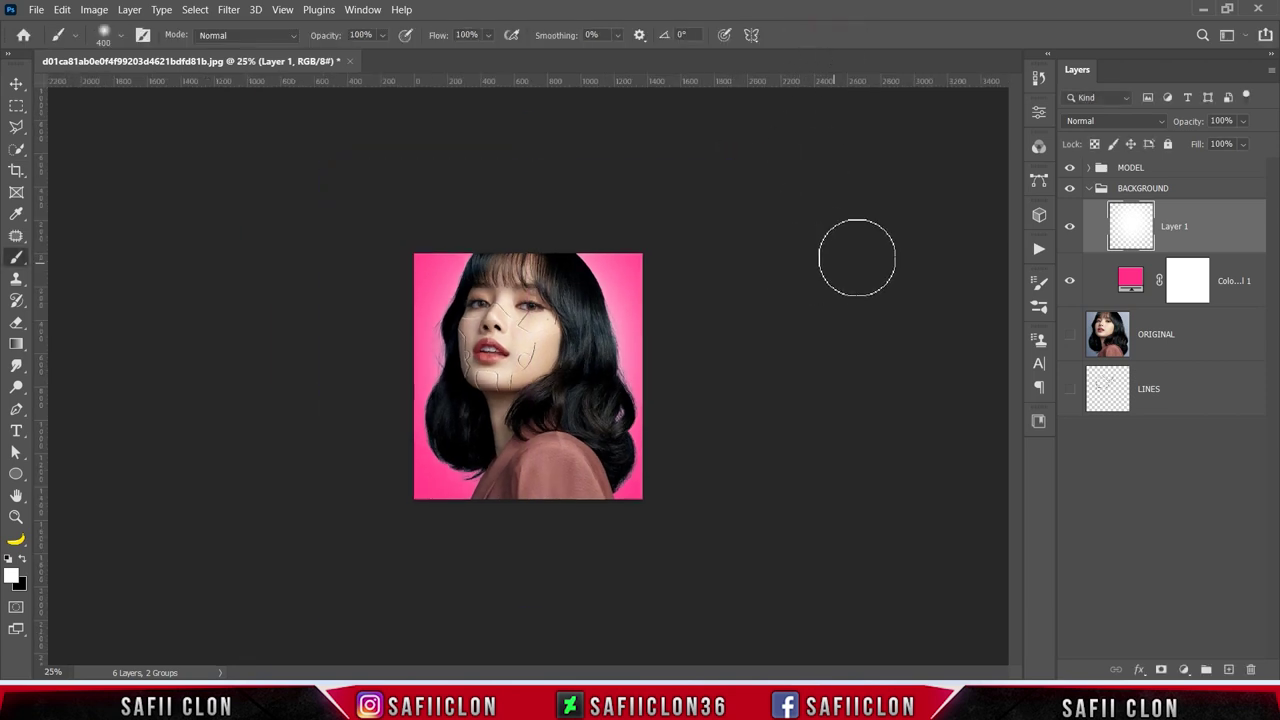
Step: Blend the glow layer as Color Dodge at 73% fill and compare it on and off
click(1136, 120)
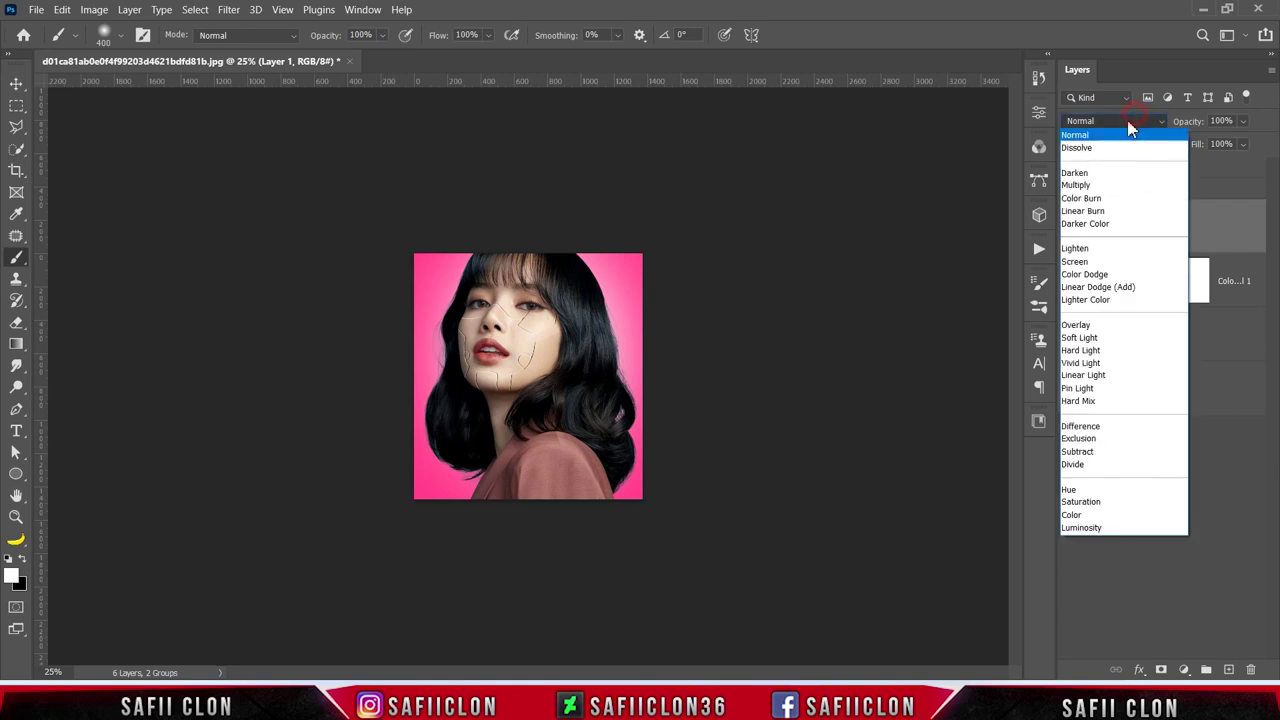
click(1093, 276)
click(1243, 145)
drag(1247, 166, 1245, 166)
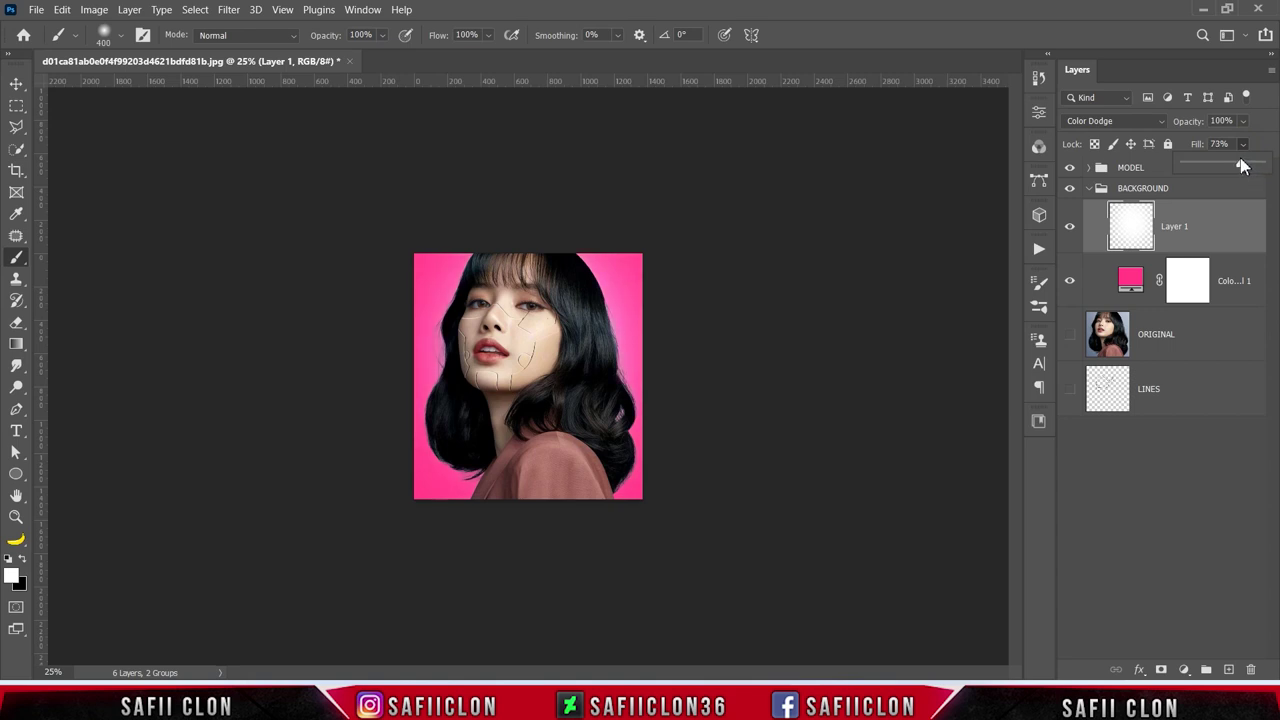
click(1242, 146)
click(1069, 228)
click(1069, 228)
click(1069, 228)
click(1069, 228)
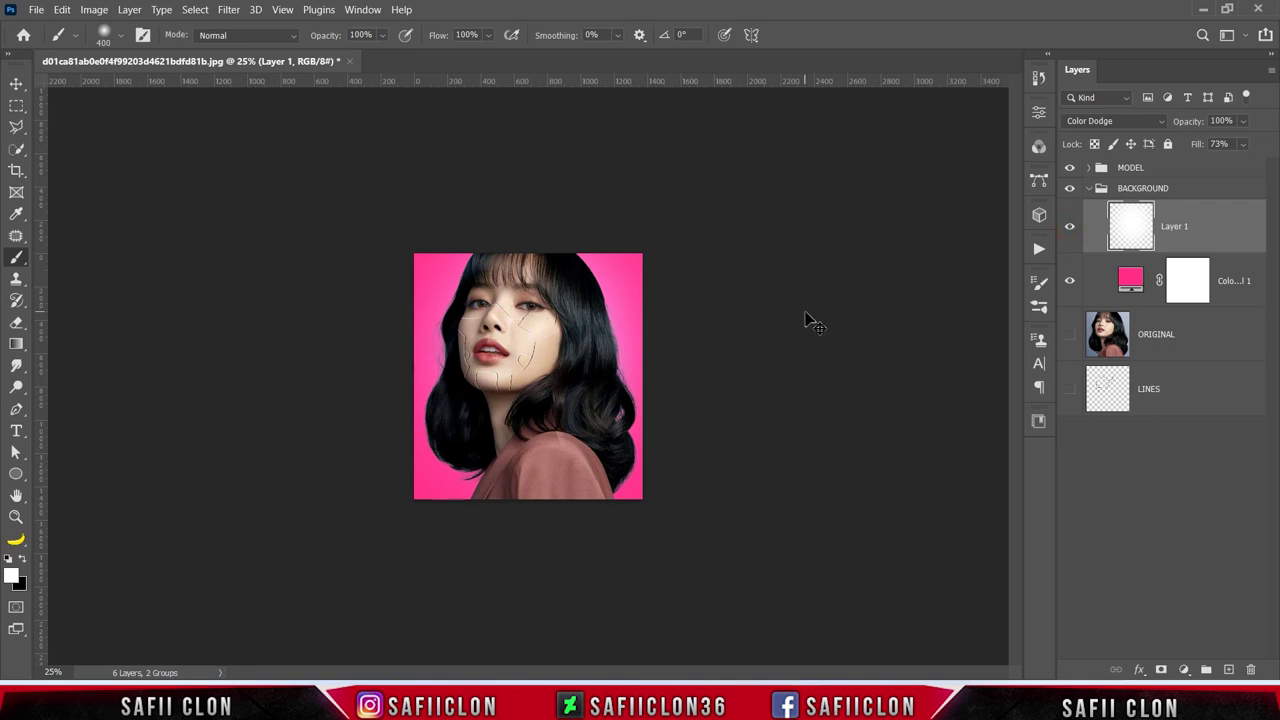
key(ctrl+plus)
key(ctrl+plus)
Step: Open the hexagon image 660436.jpg and drag its layer into the portrait
click(1069, 228)
click(1069, 228)
click(35, 9)
click(54, 44)
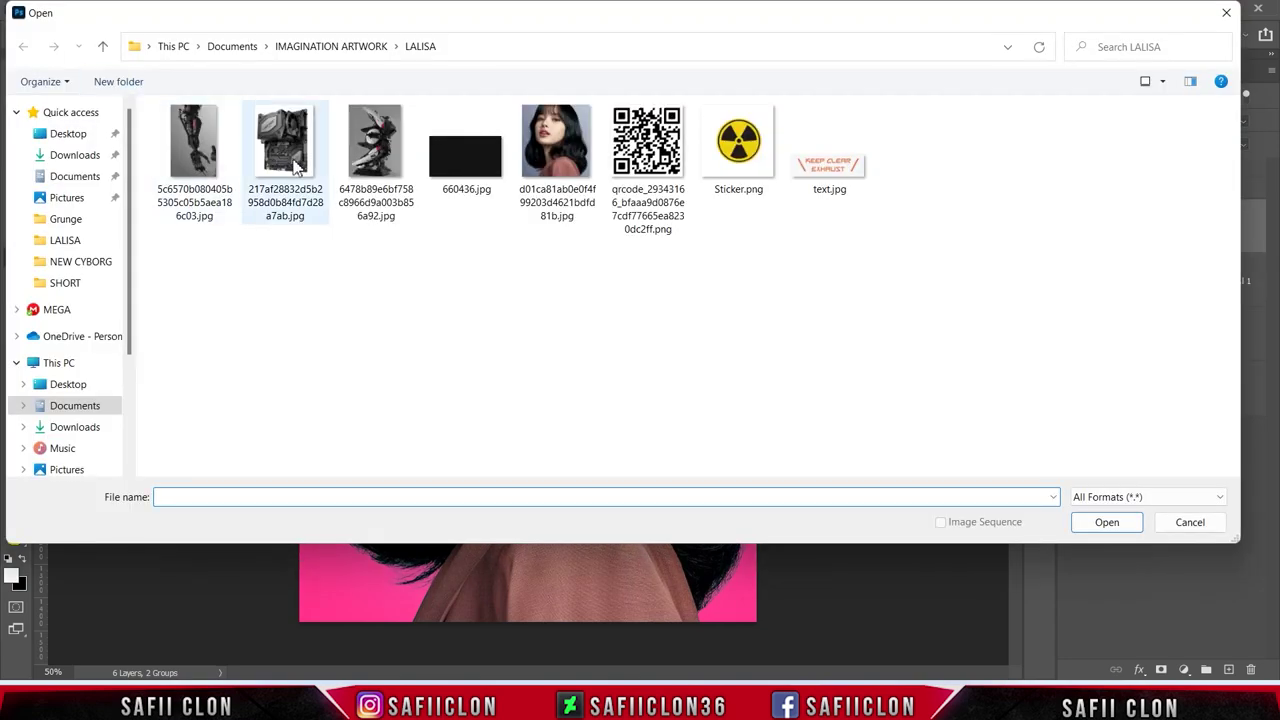
click(479, 182)
click(1106, 522)
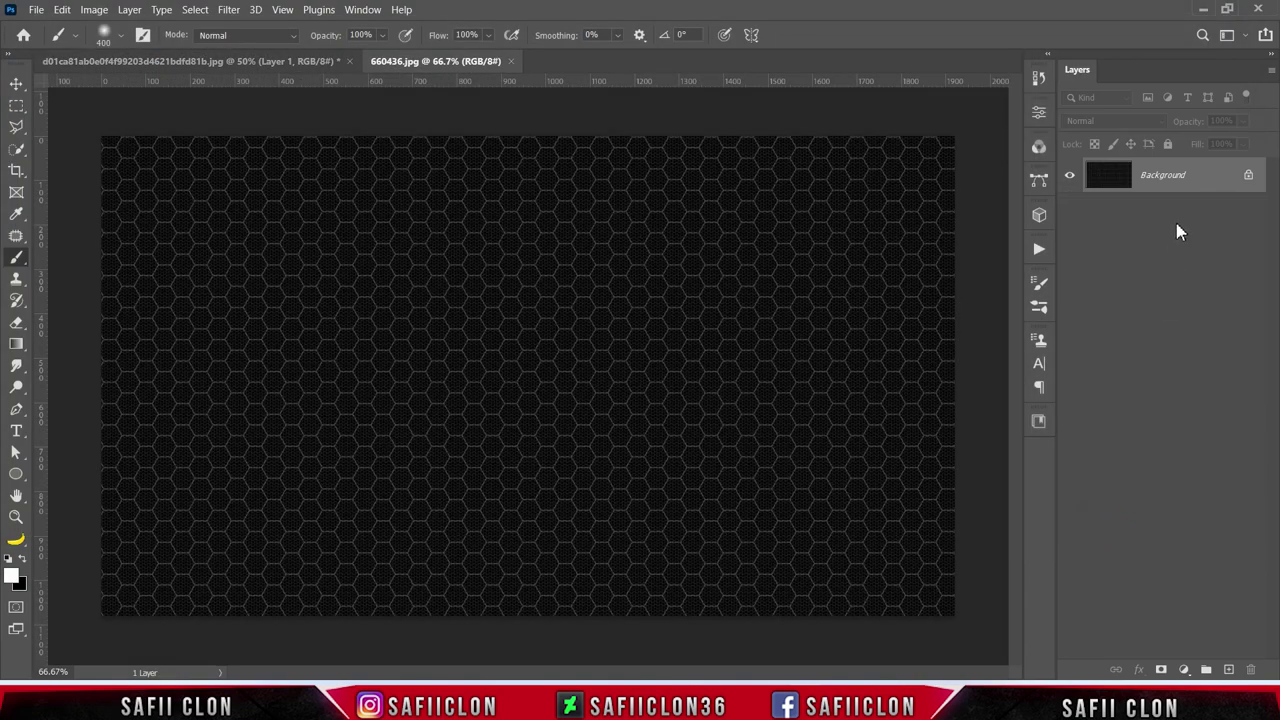
drag(1175, 174, 538, 332)
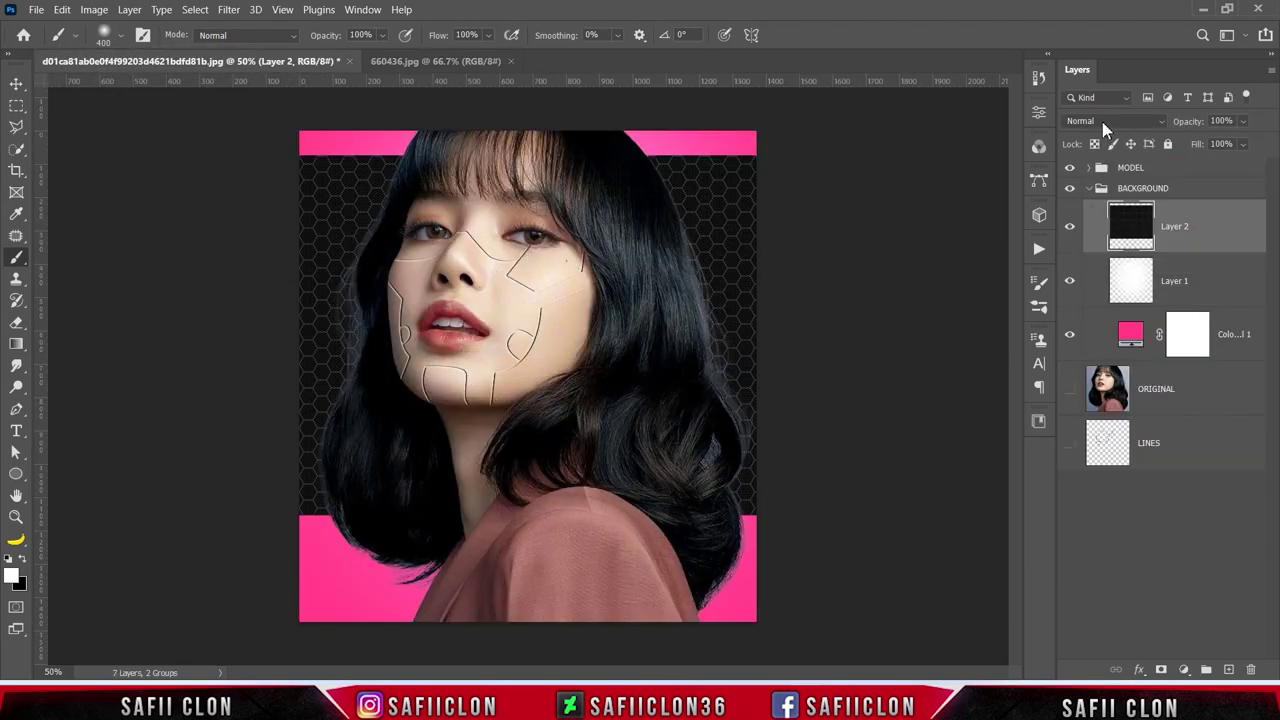
Step: Set the hexagon layer to Color Dodge with 86% fill
click(1104, 122)
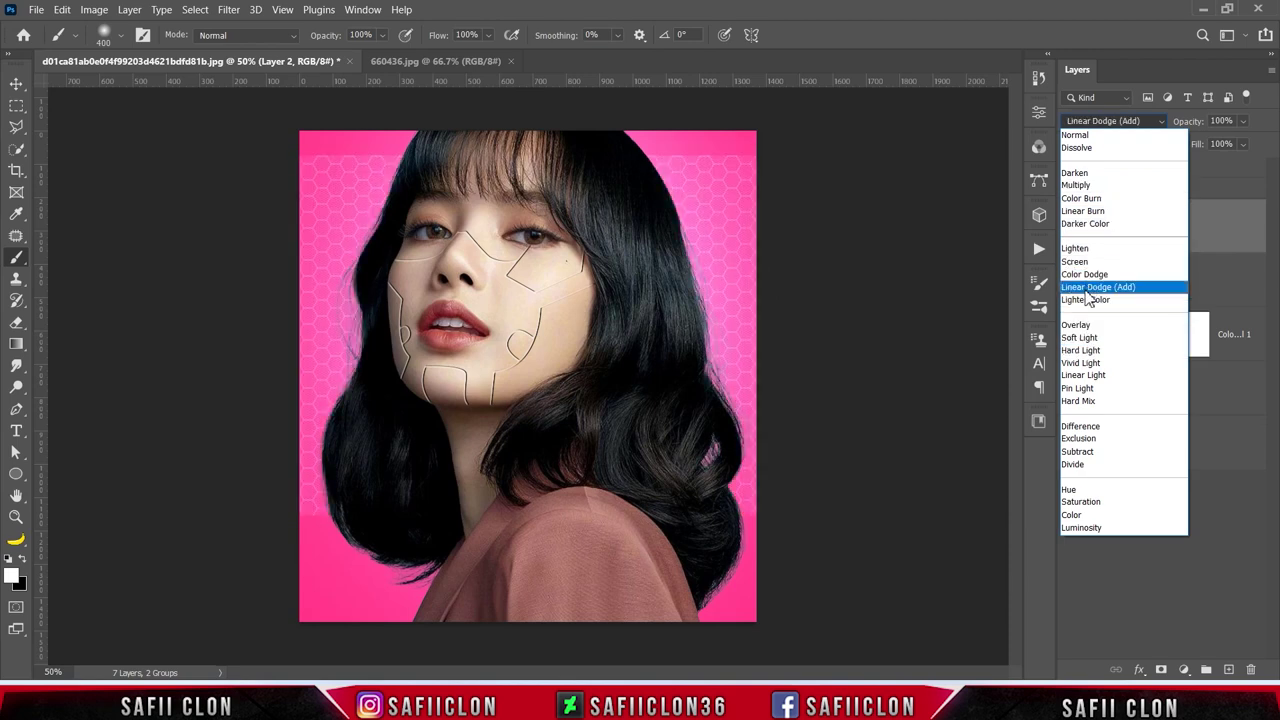
click(1079, 274)
click(1069, 279)
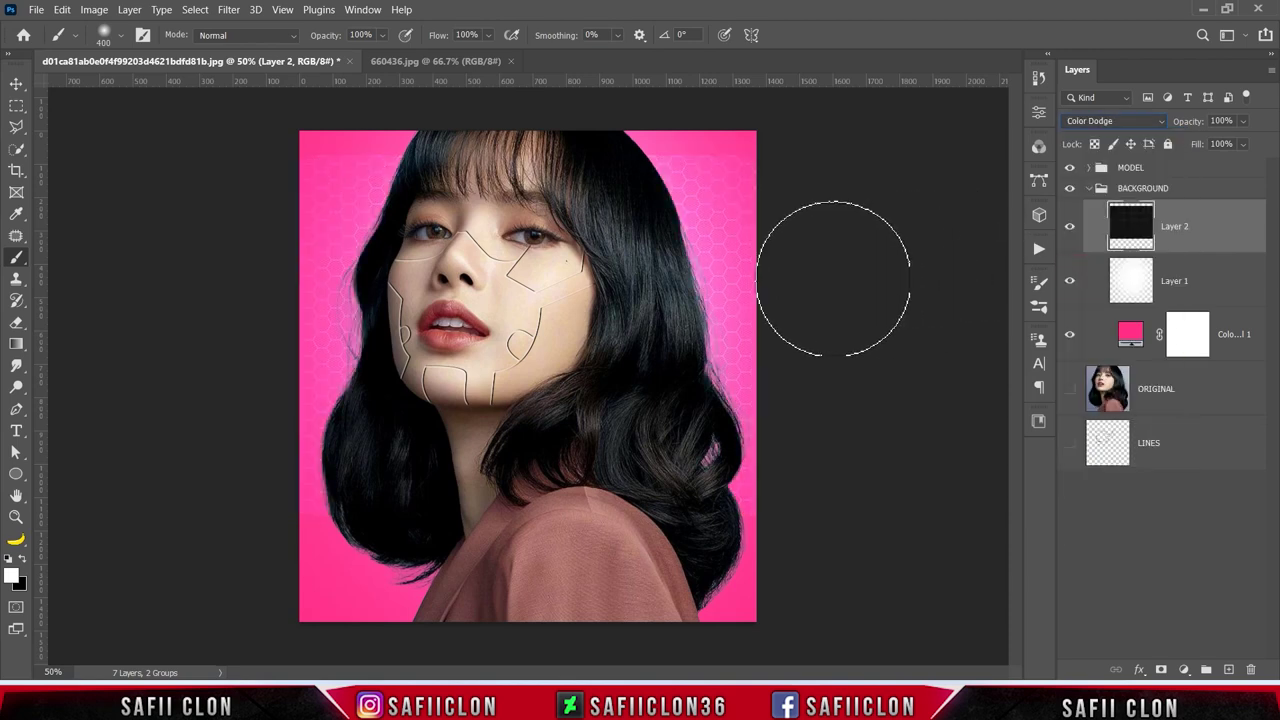
click(1243, 144)
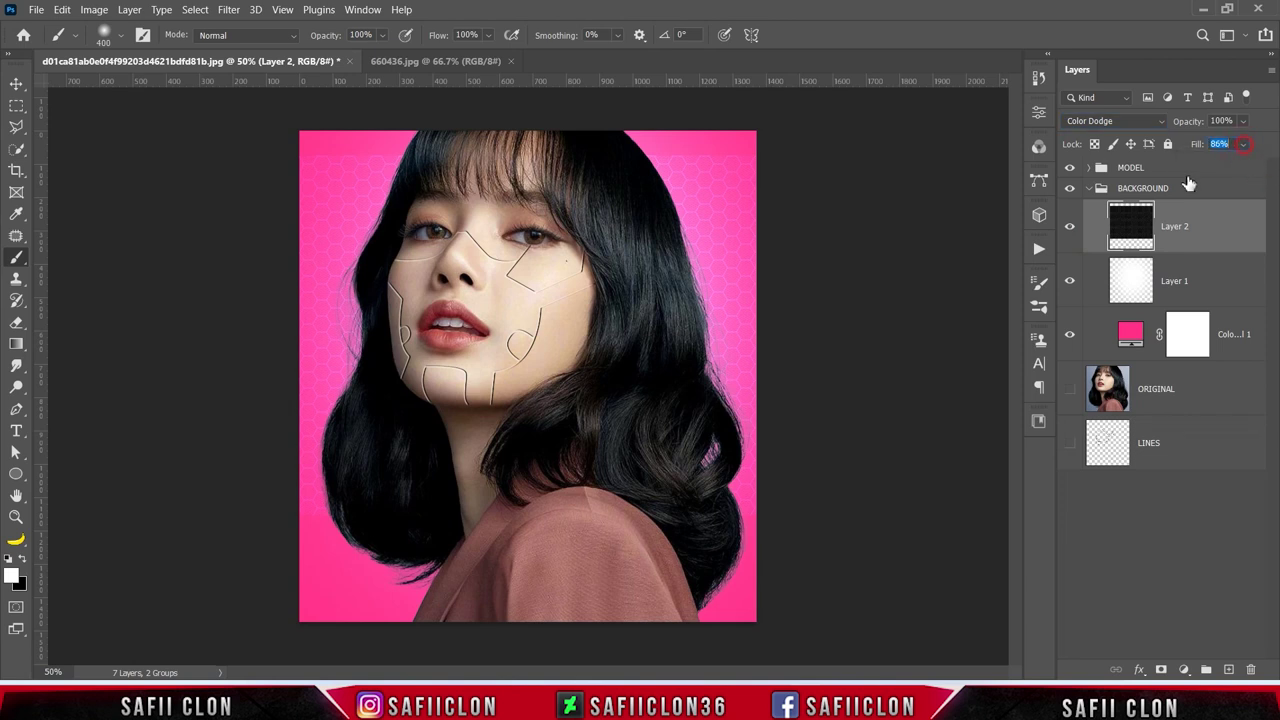
Step: Scale the hexagon pattern to about 153% to cover the canvas, then collapse the BACKGROUND group
key(ctrl+t)
mouse_move(862, 155)
mouse_down()
mouse_move(943, 147)
mouse_move(1010, 103)
mouse_up()
drag(855, 252, 842, 252)
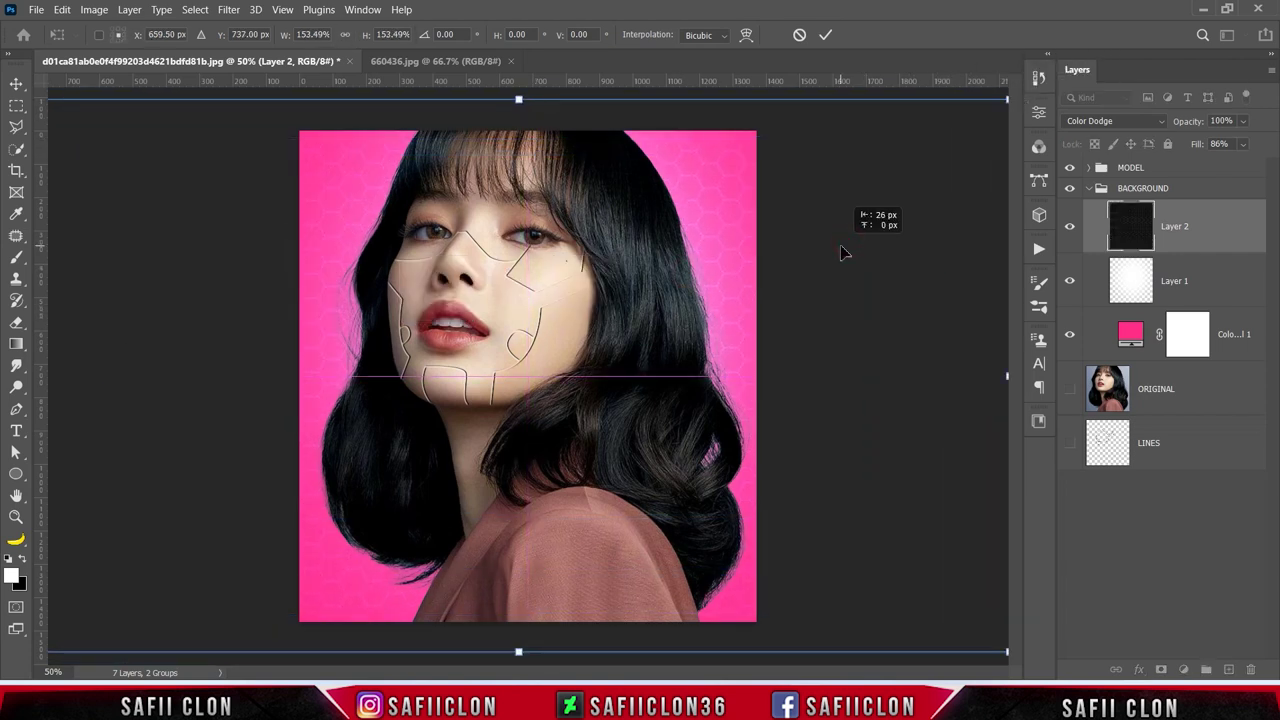
click(825, 35)
key(b)
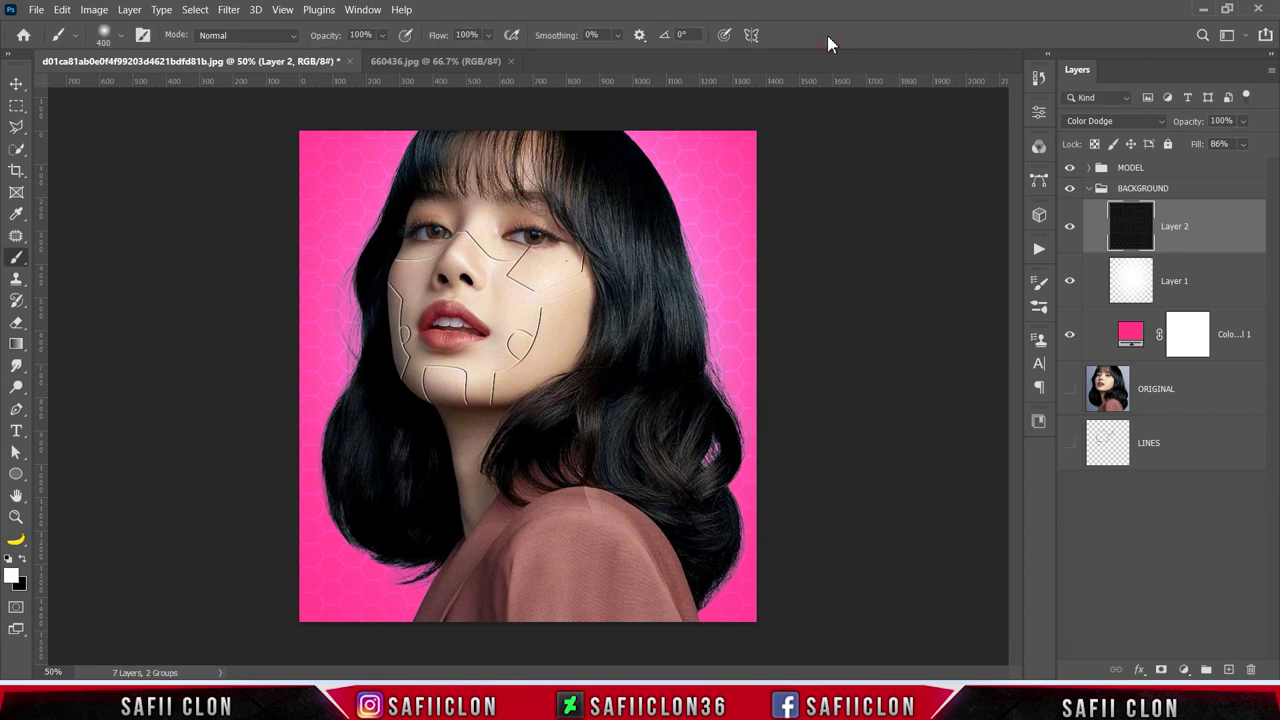
click(1070, 227)
click(1072, 229)
click(1069, 282)
click(1069, 282)
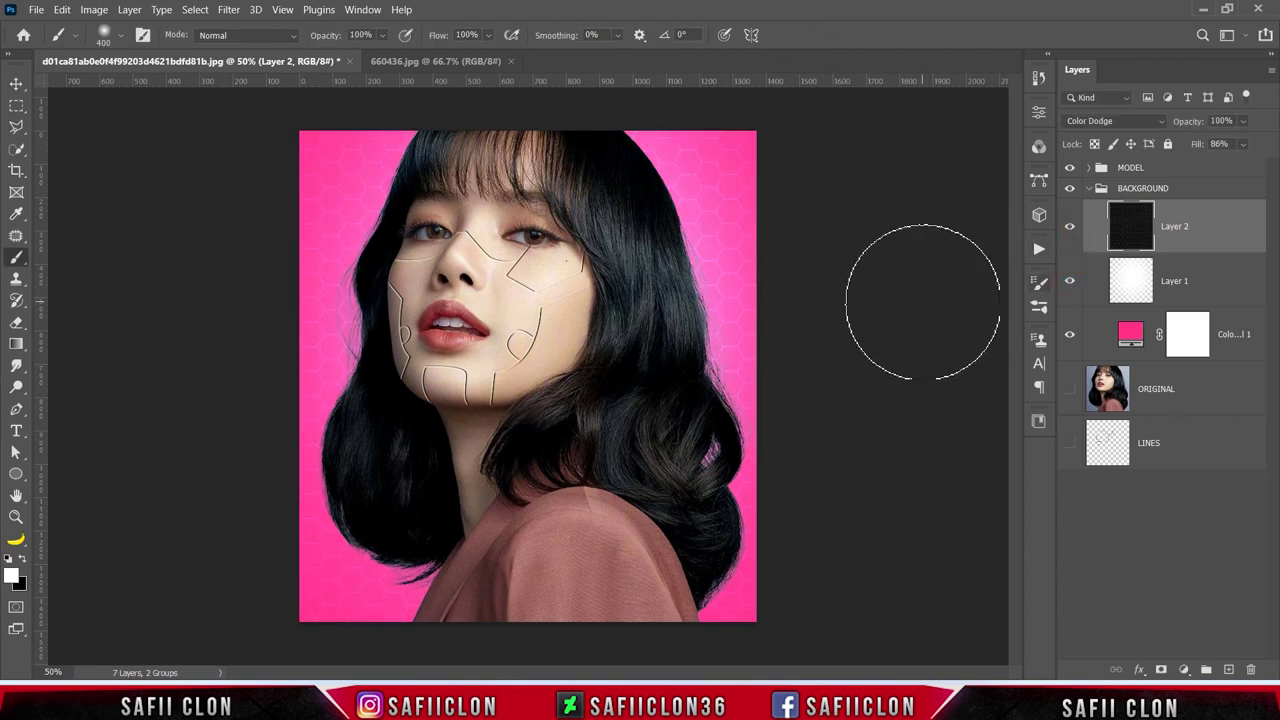
click(1089, 190)
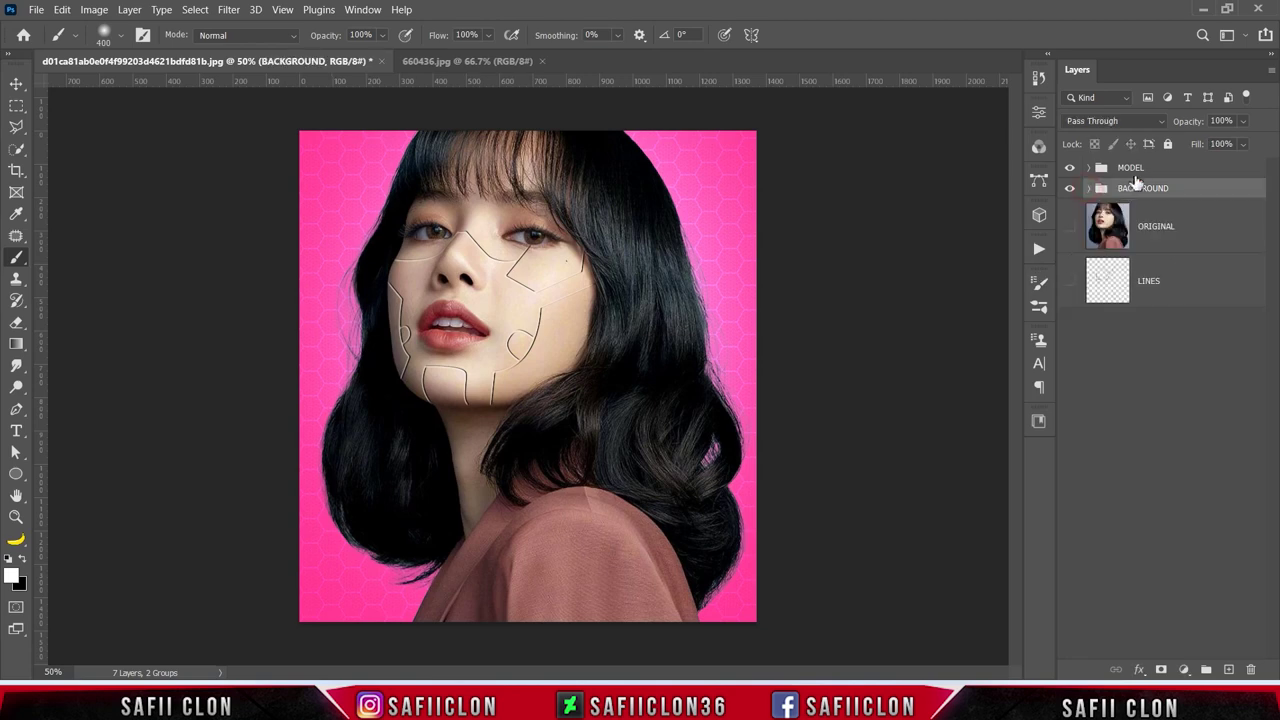
Step: Expand the MODEL group and select the MODEL photo layer
click(1151, 170)
click(1087, 168)
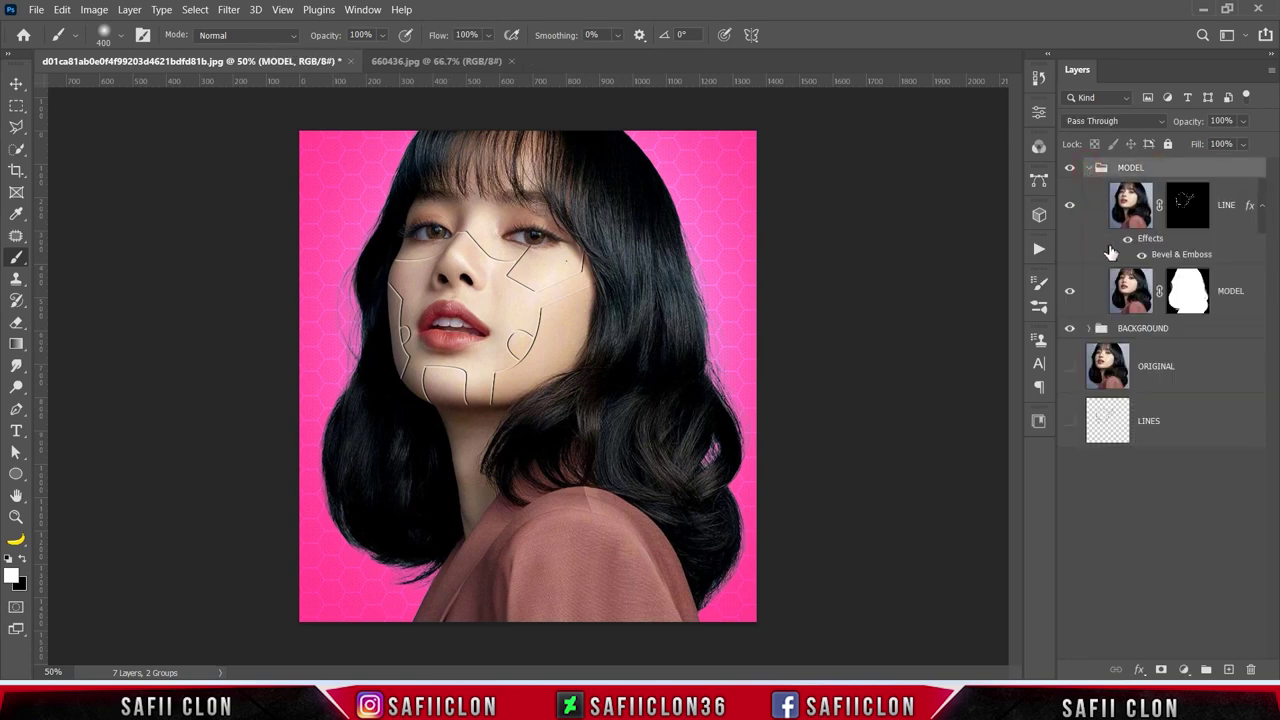
click(1230, 290)
click(1070, 294)
click(1070, 294)
Step: Add an Exposure adjustment above MODEL with offset +0.0038 and gamma 0.95
click(1184, 668)
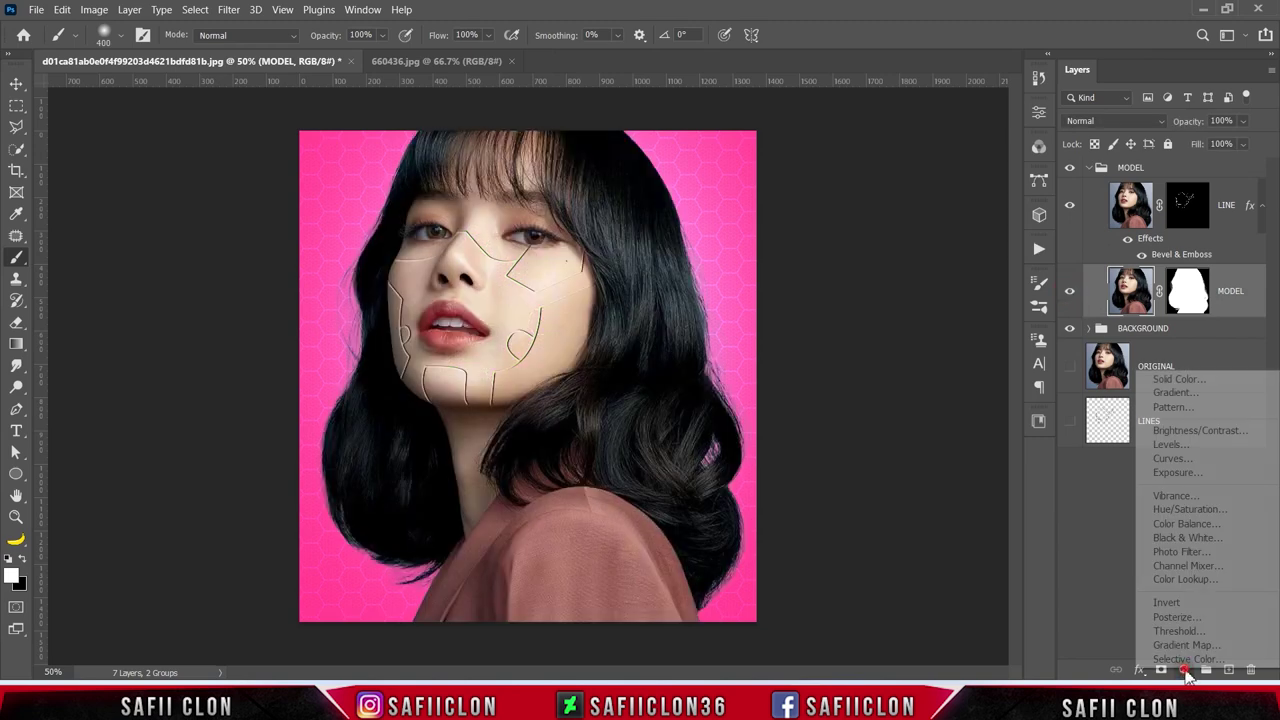
click(1177, 473)
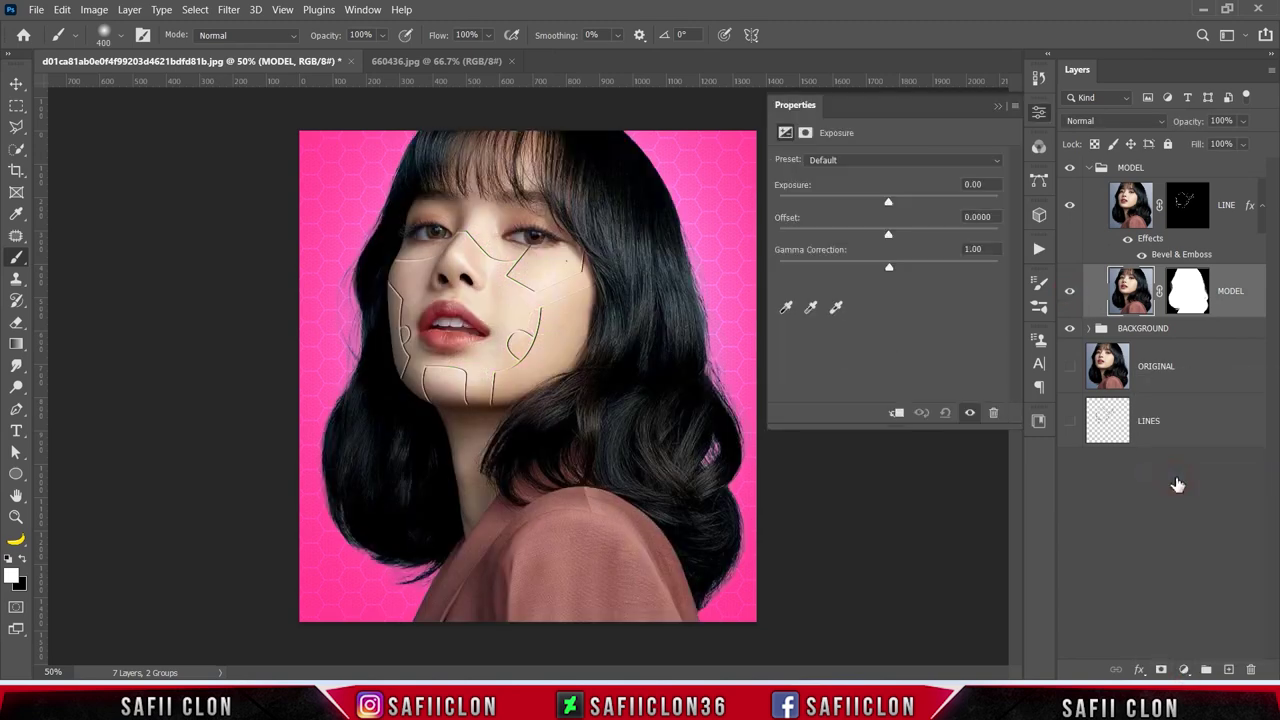
drag(888, 234, 891, 238)
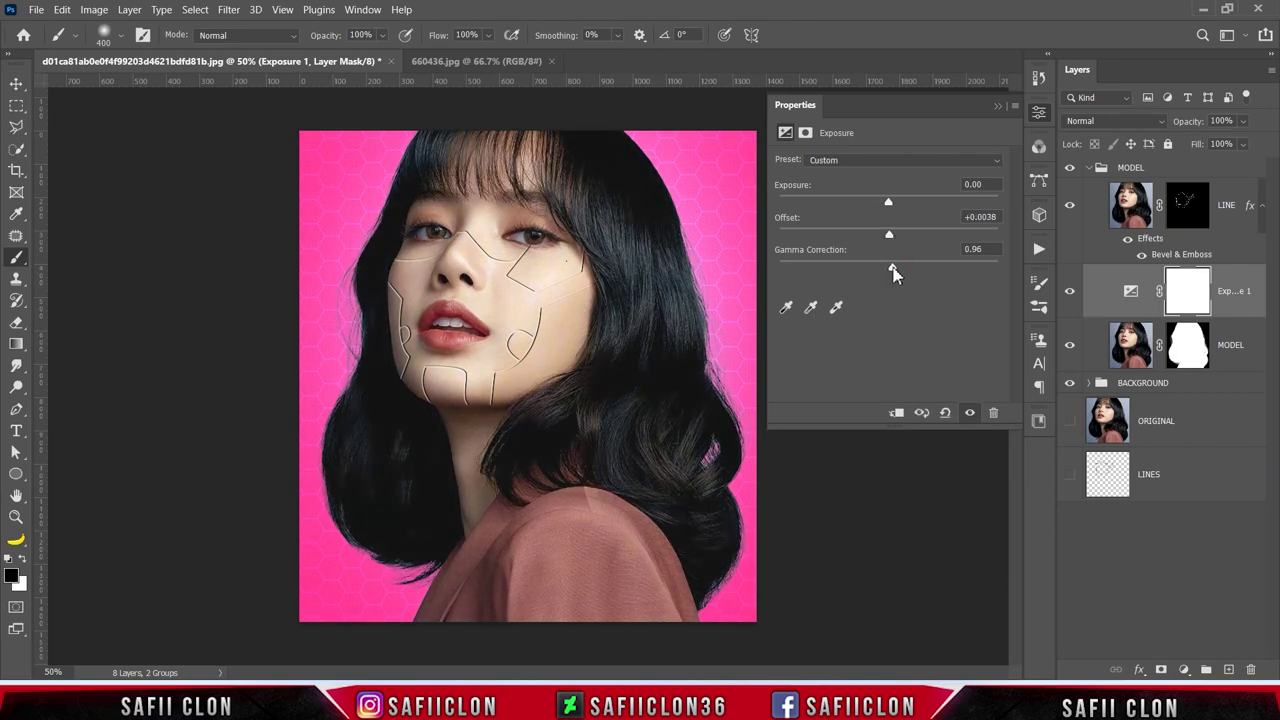
click(998, 106)
click(1070, 296)
click(1070, 296)
click(1070, 296)
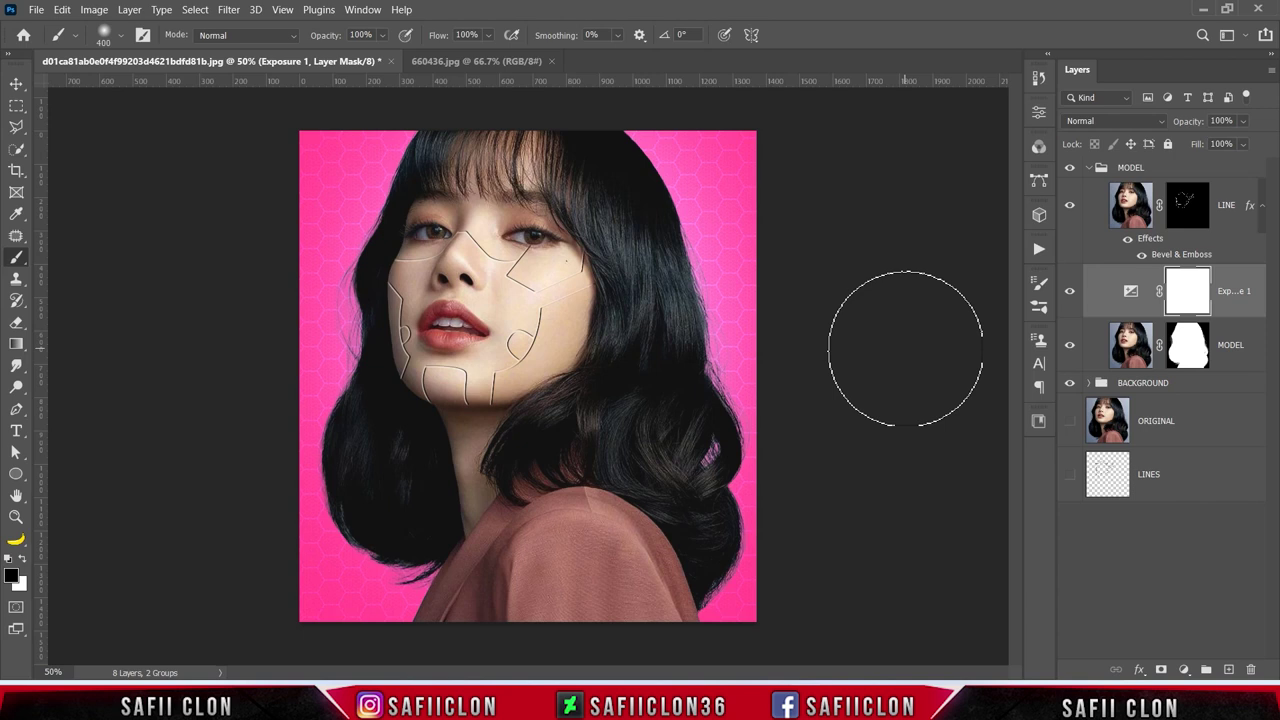
click(1232, 197)
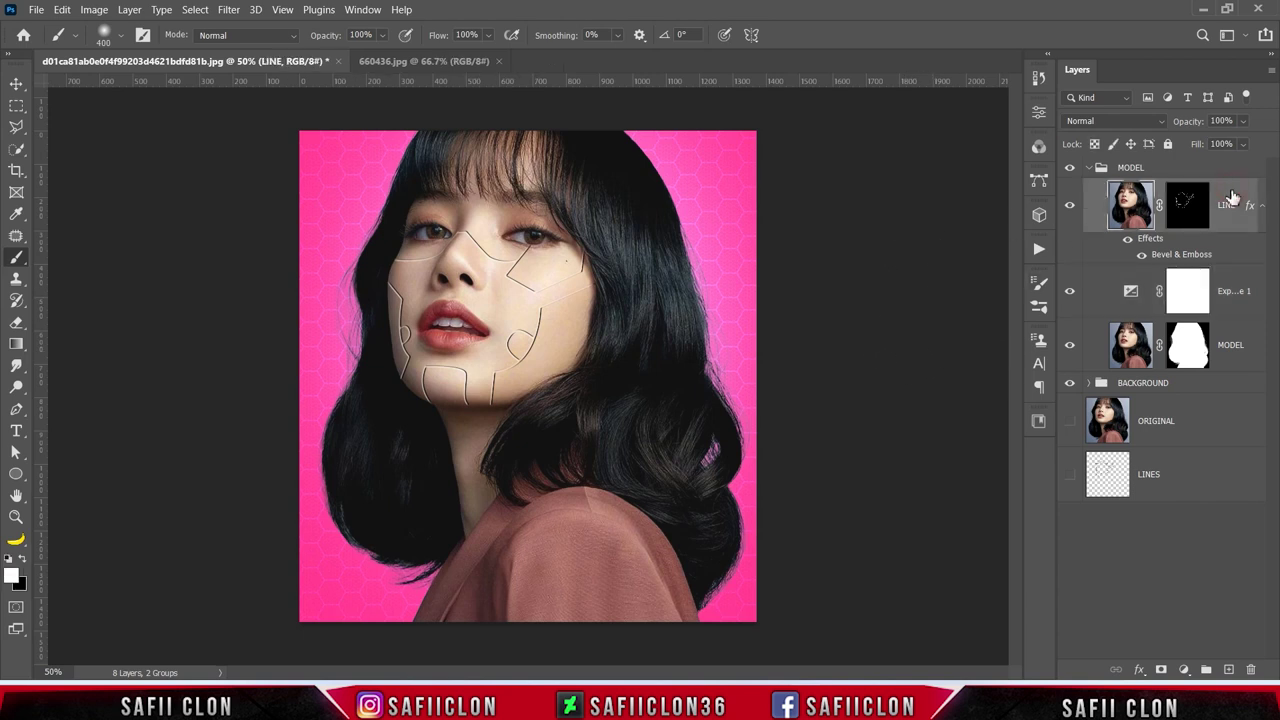
Step: Set up the Pen tool in Shape mode with white fill on a new layer
click(1070, 205)
click(1070, 205)
right_click(16, 409)
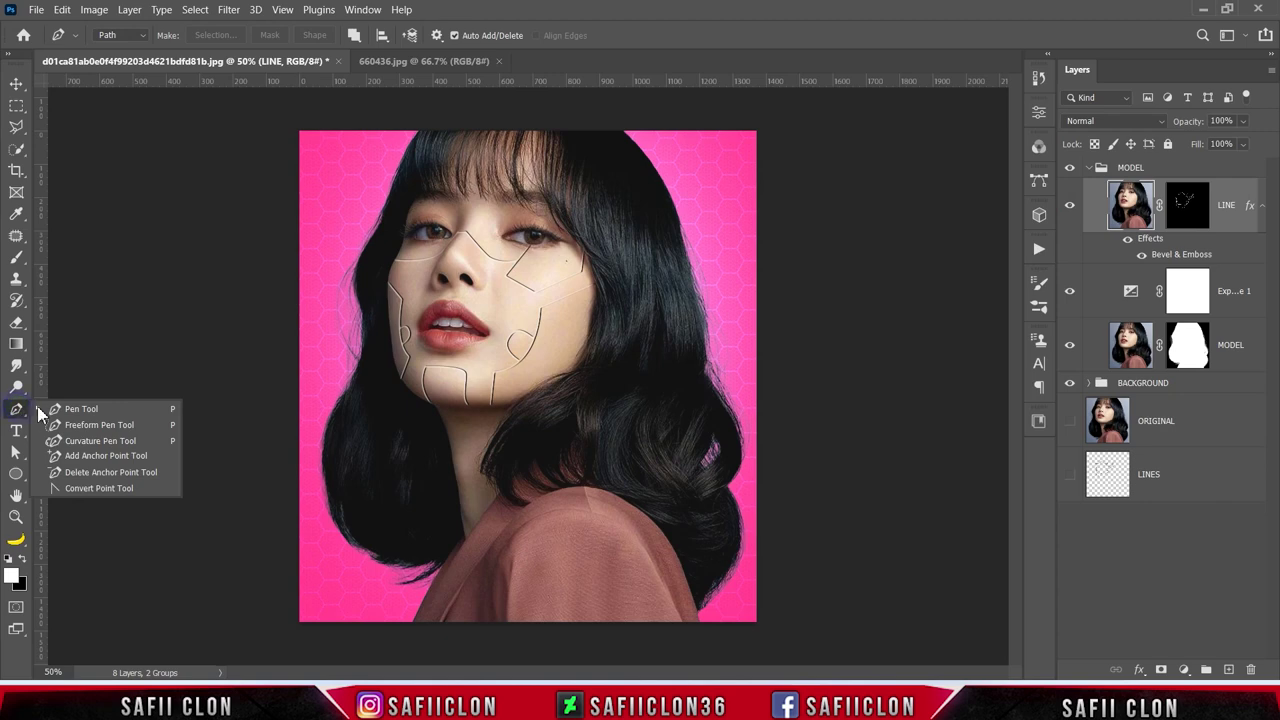
click(88, 409)
click(143, 36)
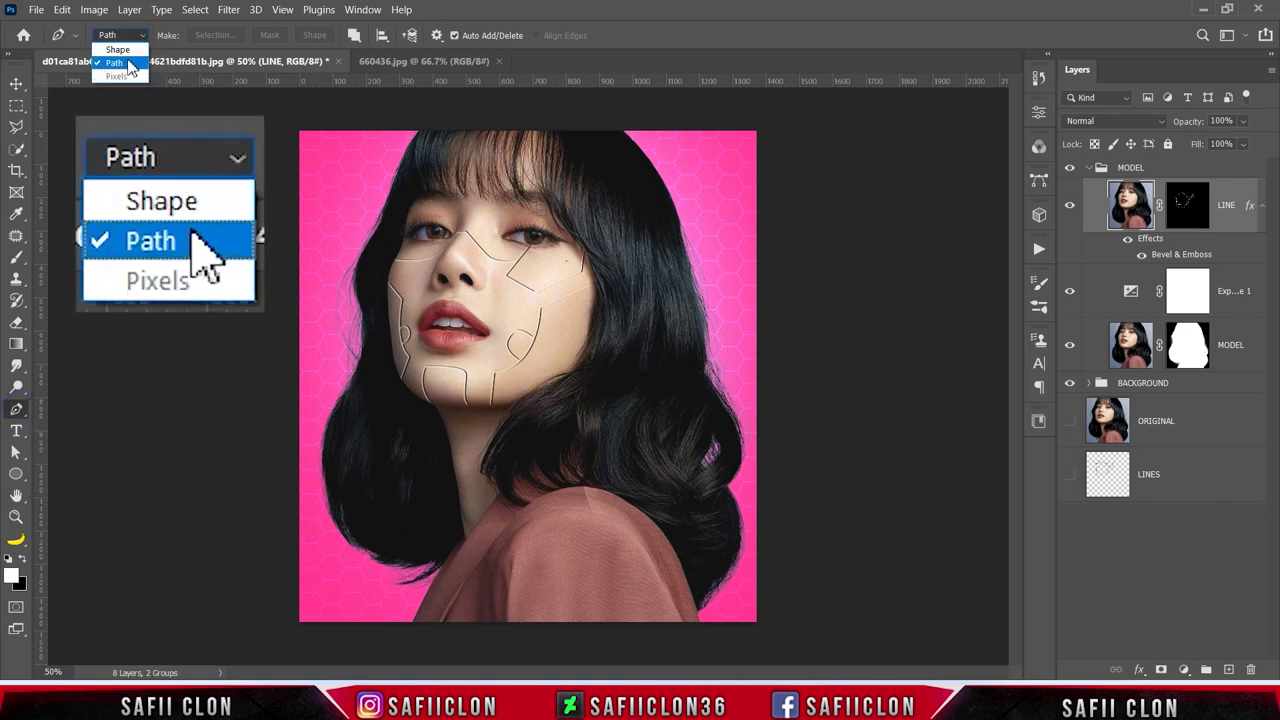
click(117, 50)
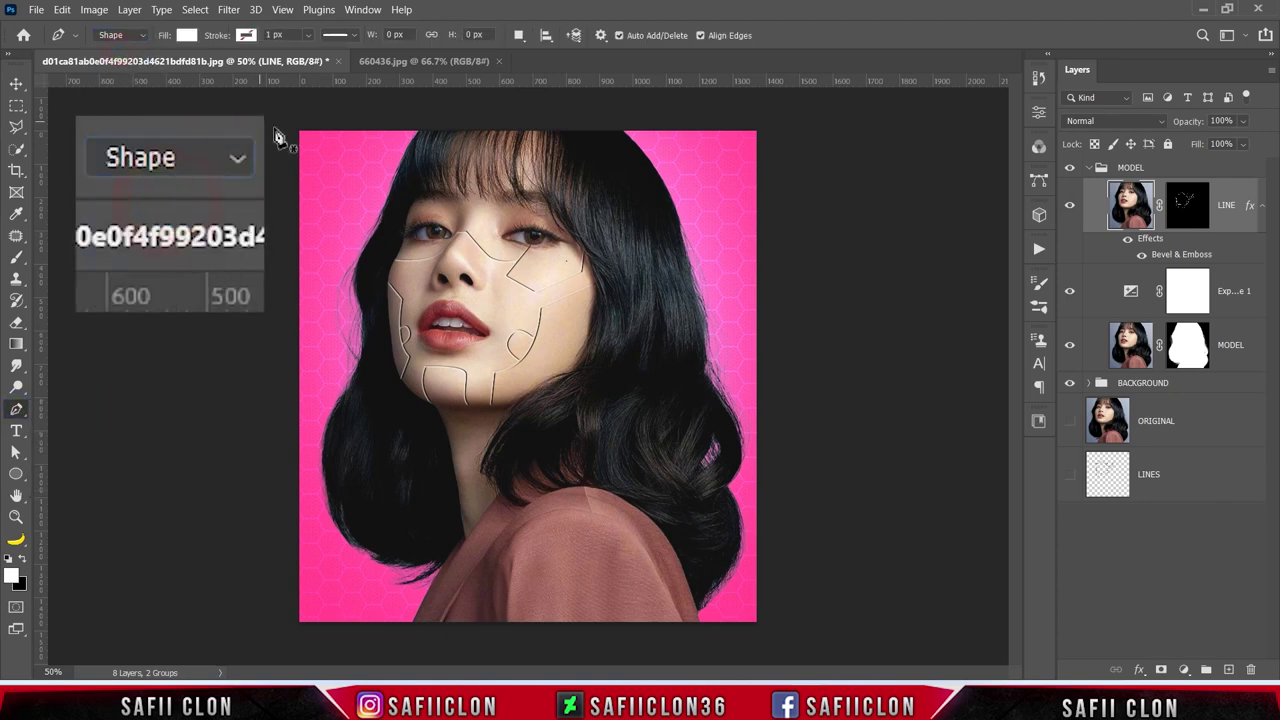
click(186, 38)
click(188, 38)
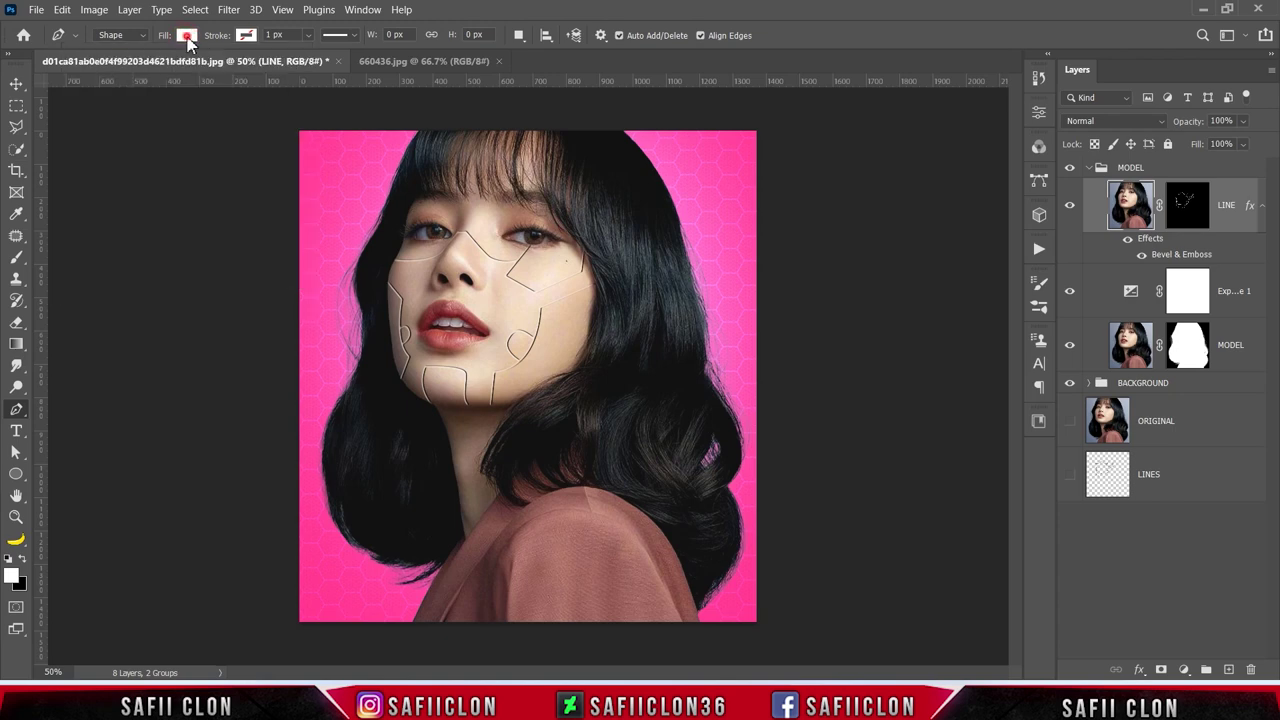
click(518, 35)
click(543, 54)
Step: Trace the white right cheek panel along the face lines
key(ctrl+plus)
key(ctrl+plus)
key(ctrl+plus)
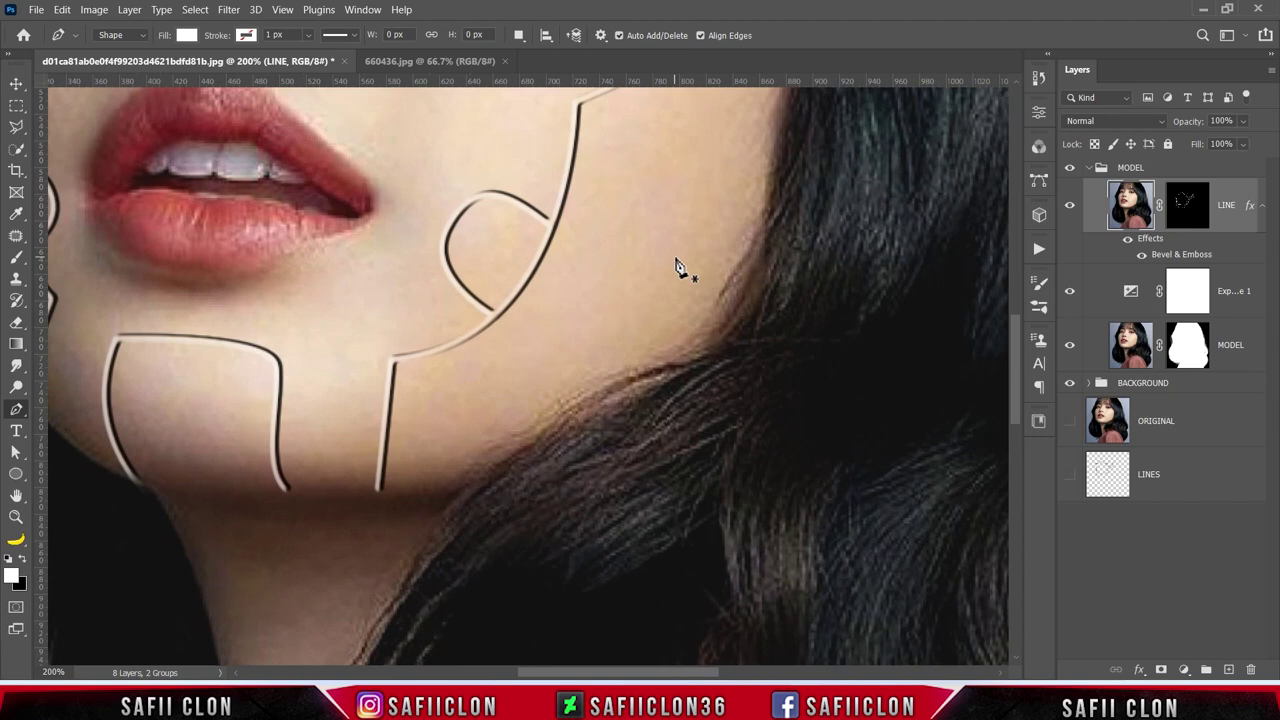
scroll(758, 289, up, 2)
scroll(758, 289, up, 2)
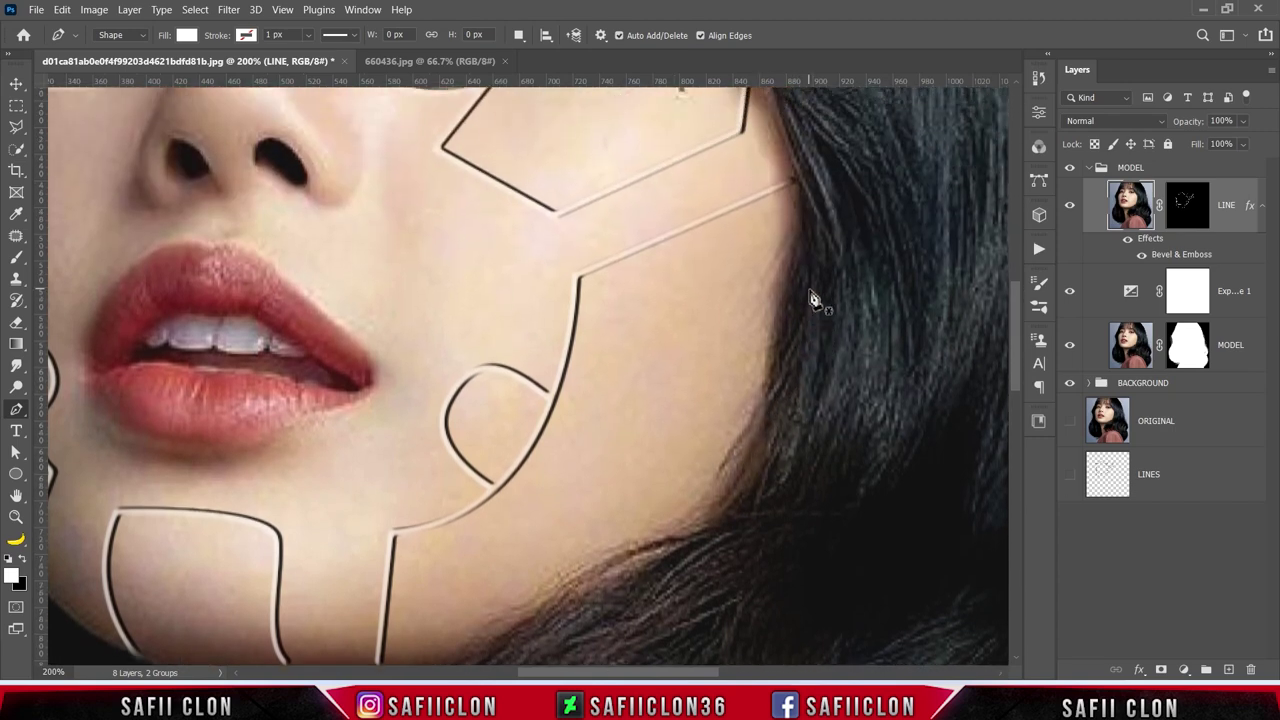
click(799, 184)
click(584, 279)
key(ctrl+minus)
drag(462, 459, 371, 466)
alt+click(462, 459)
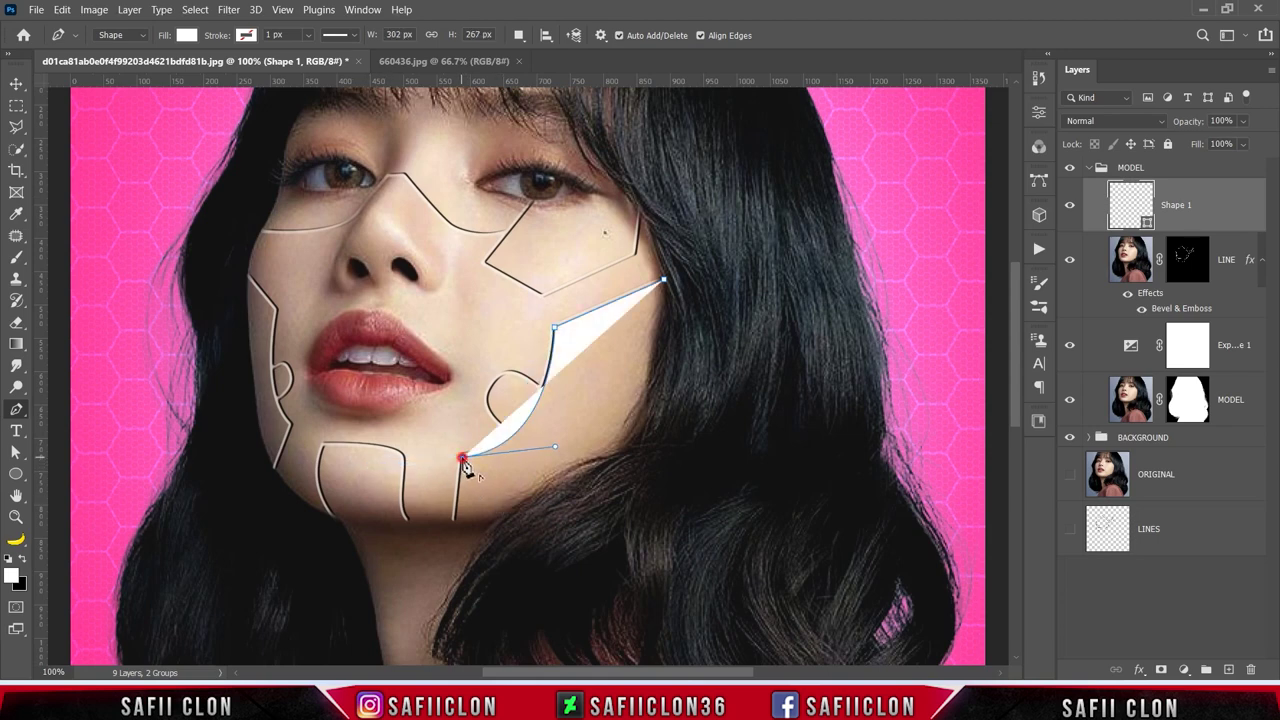
click(455, 521)
drag(522, 512, 555, 502)
drag(658, 404, 680, 341)
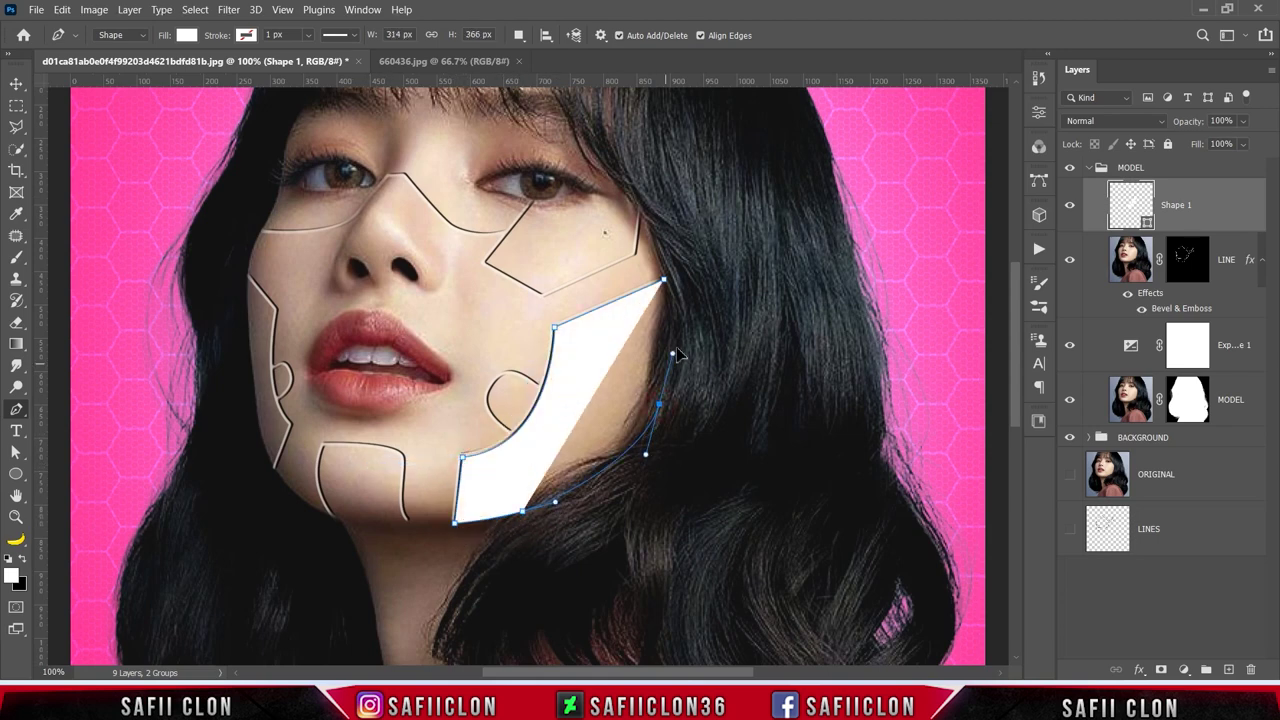
click(666, 285)
drag(658, 281, 662, 284)
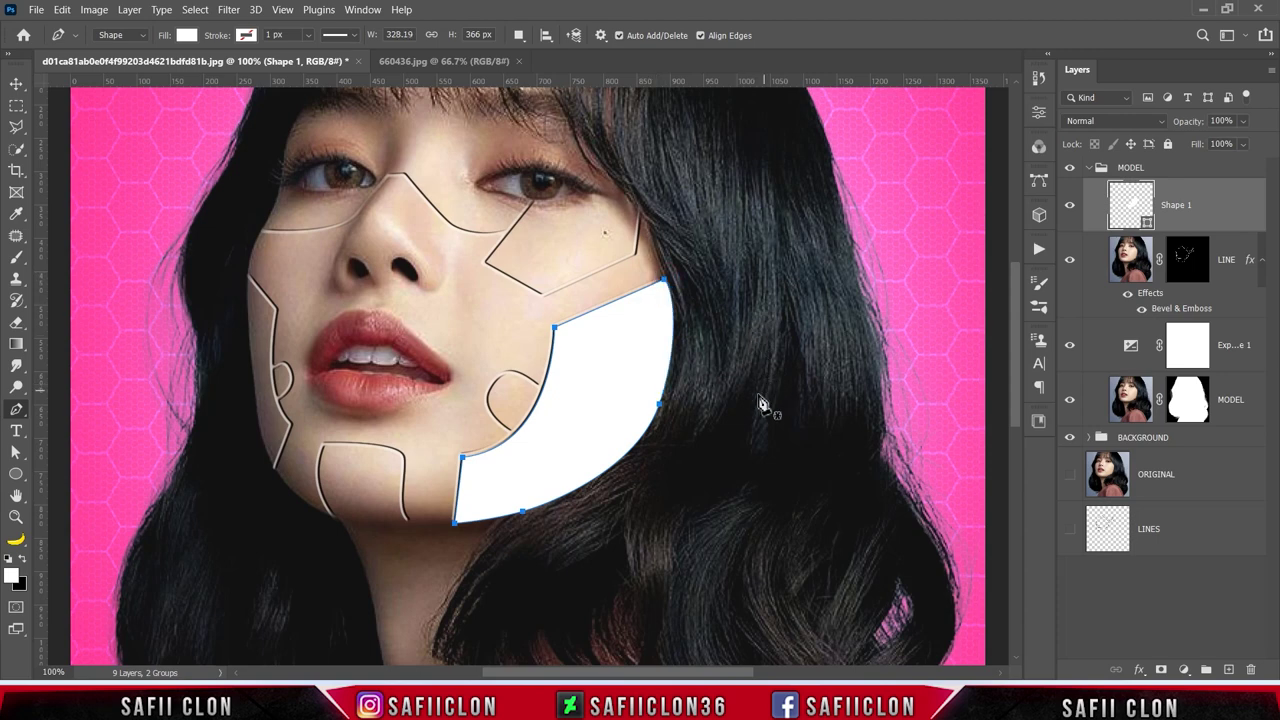
Step: Switch to Combine Shapes and trace the chin panel on the same layer
click(519, 36)
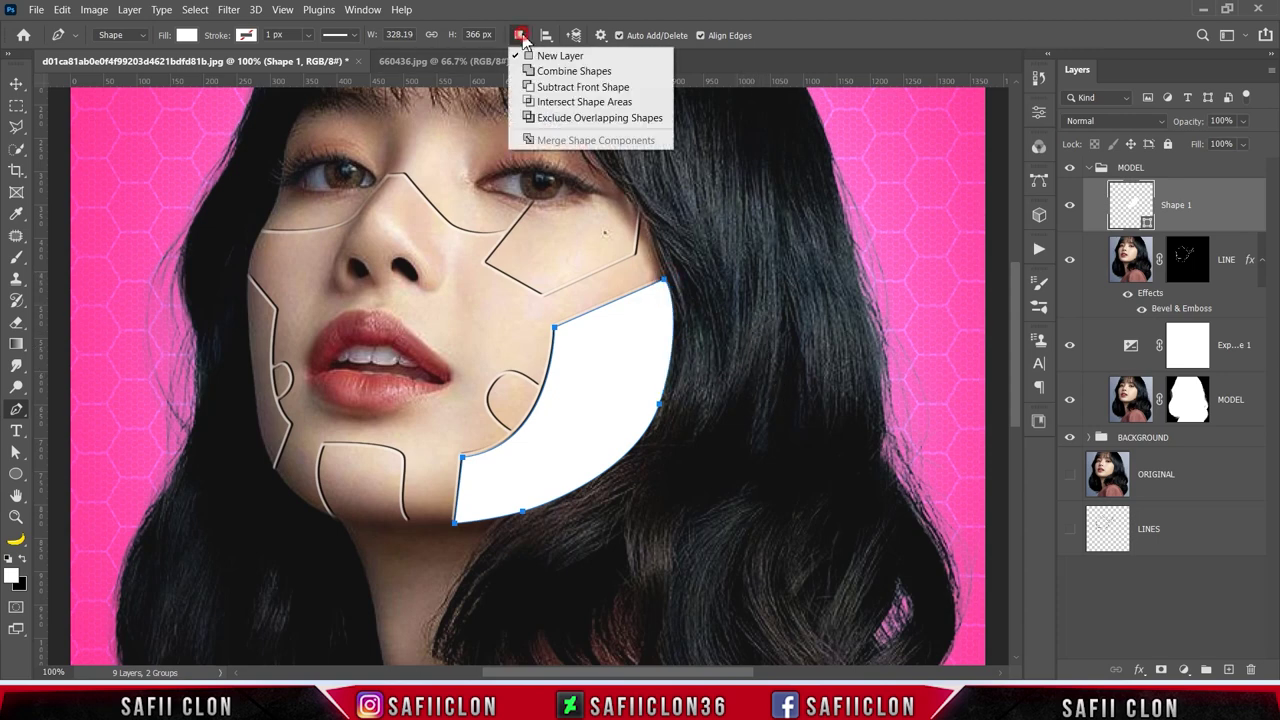
click(560, 72)
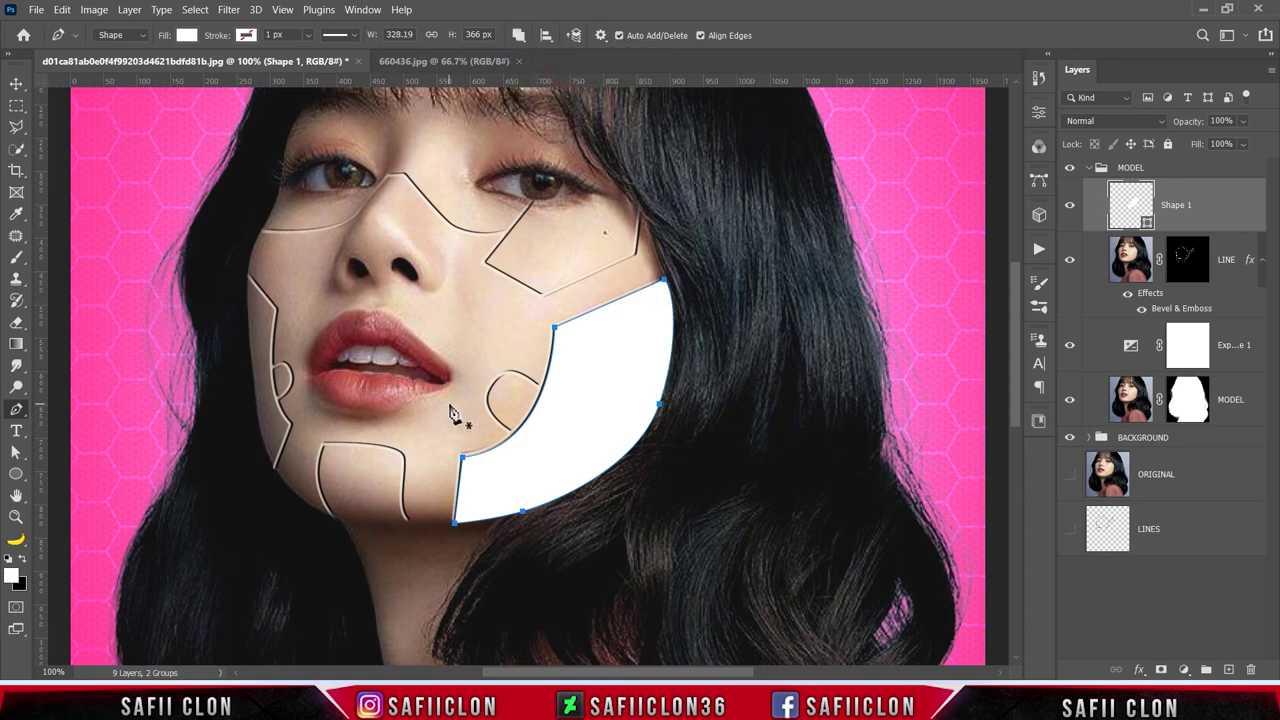
key(ctrl+plus)
scroll(465, 430, down, 3)
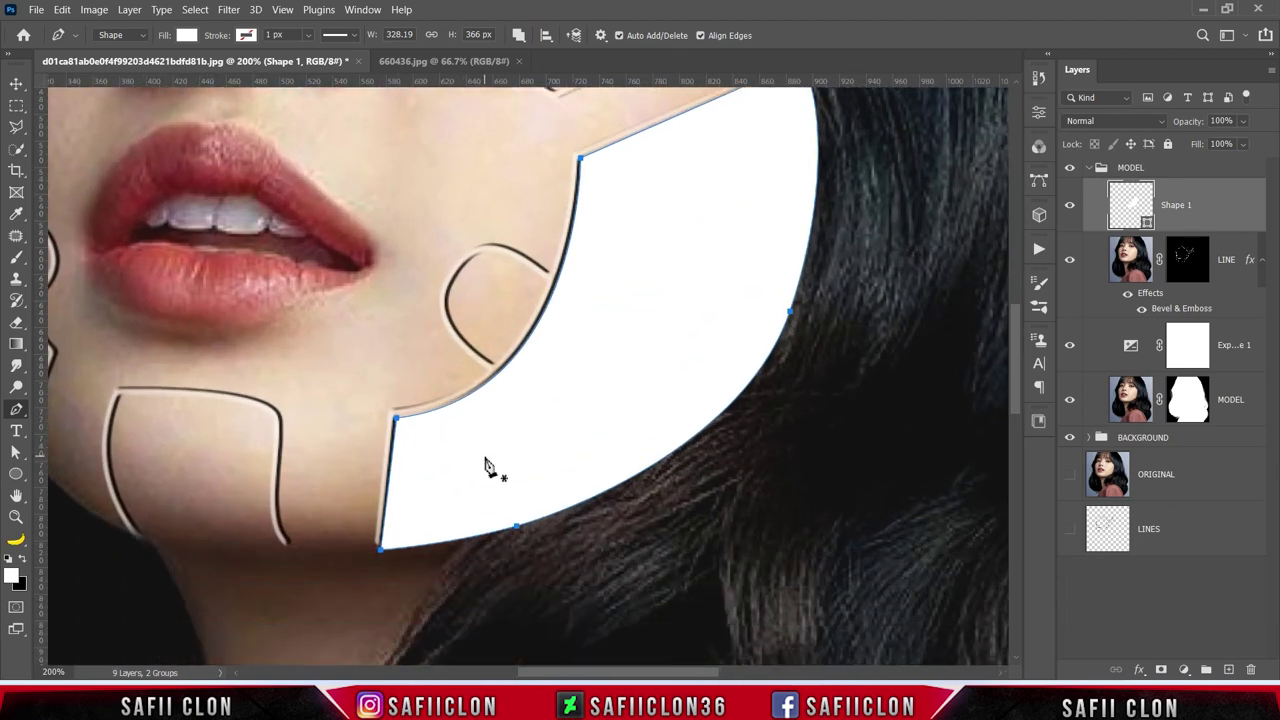
drag(624, 667, 557, 667)
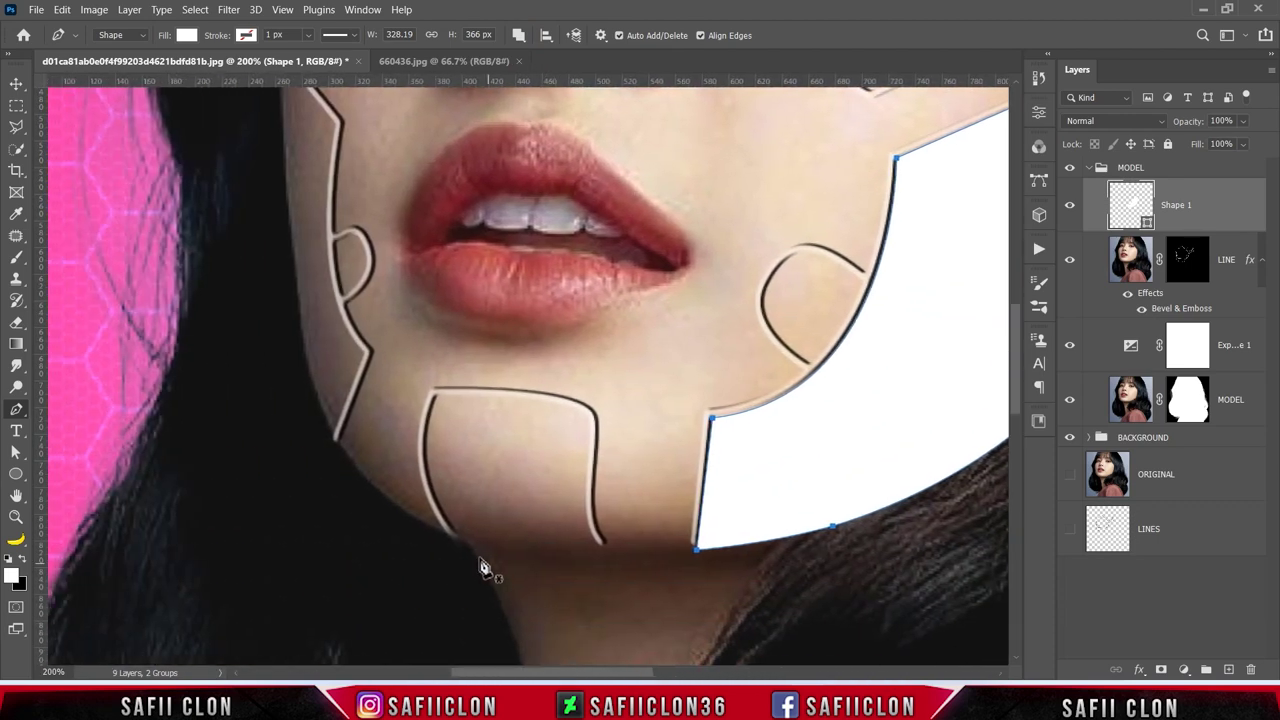
click(461, 538)
drag(433, 396, 456, 412)
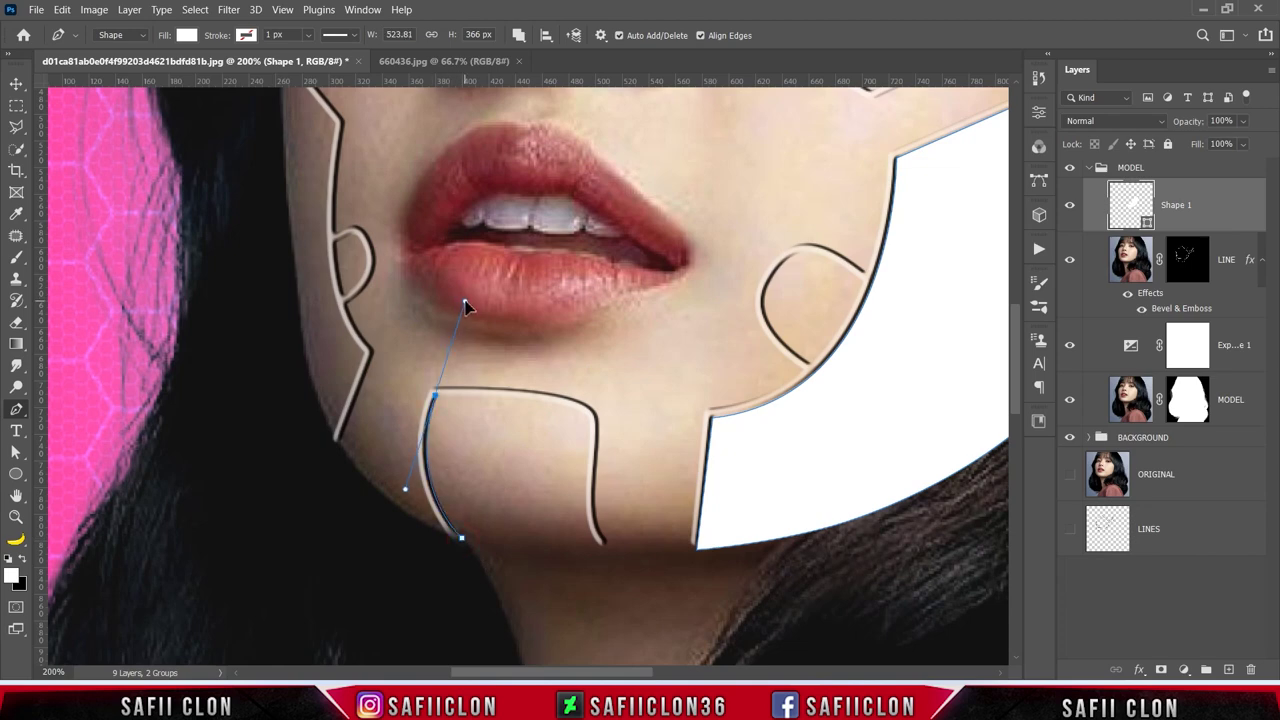
mouse_move(580, 411)
mouse_down()
mouse_move(613, 434)
mouse_move(588, 428)
mouse_up()
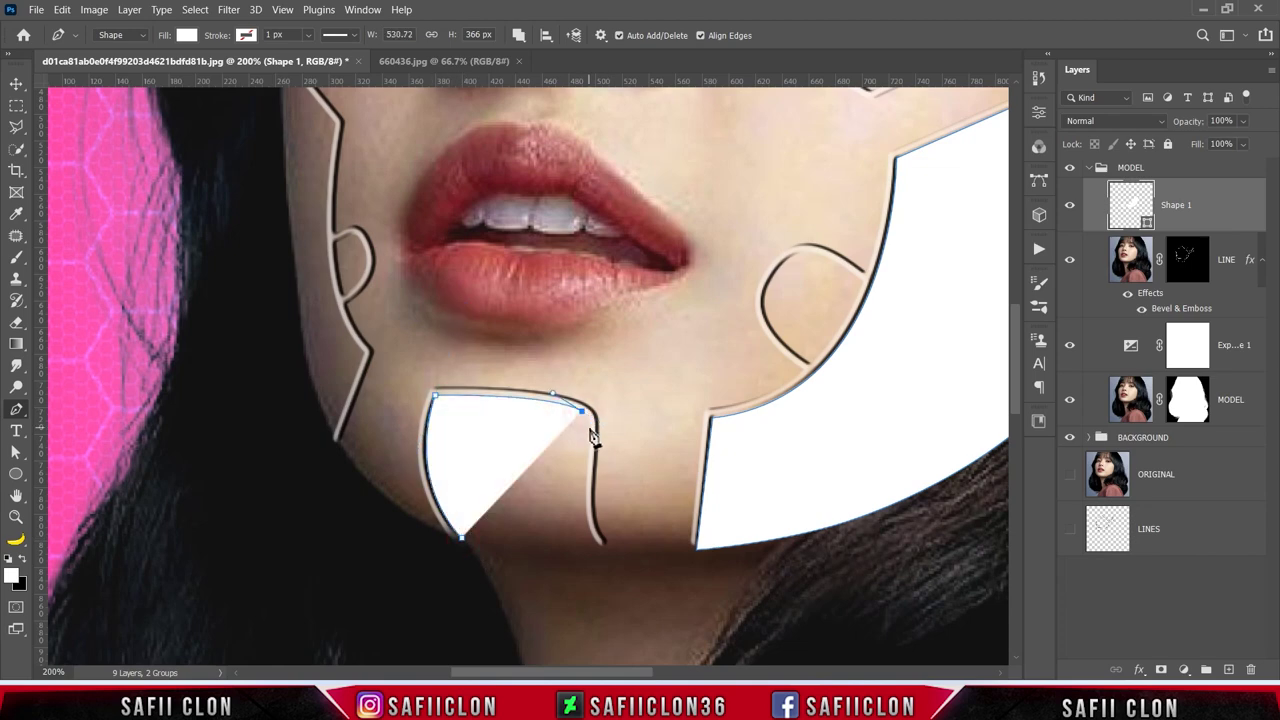
click(601, 545)
drag(461, 538, 447, 533)
Step: Trace the left jaw panel along the face edge
scroll(622, 533, up, 2)
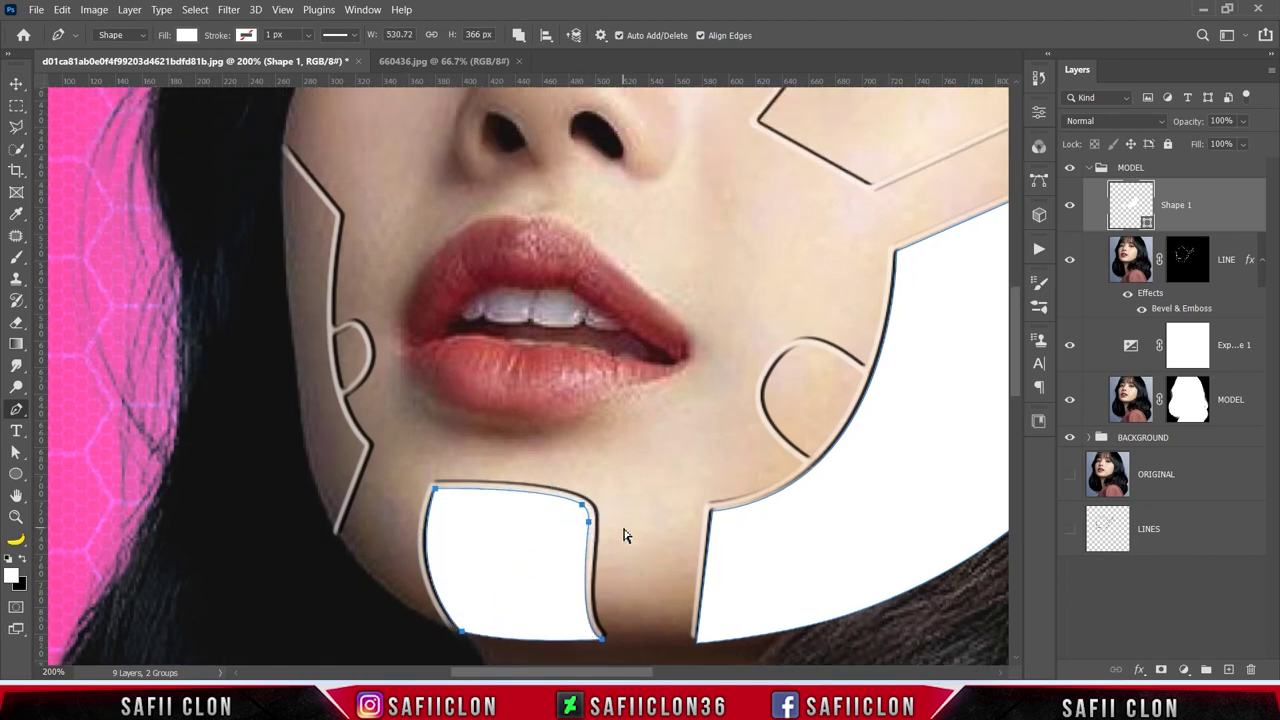
click(334, 533)
drag(337, 216, 367, 36)
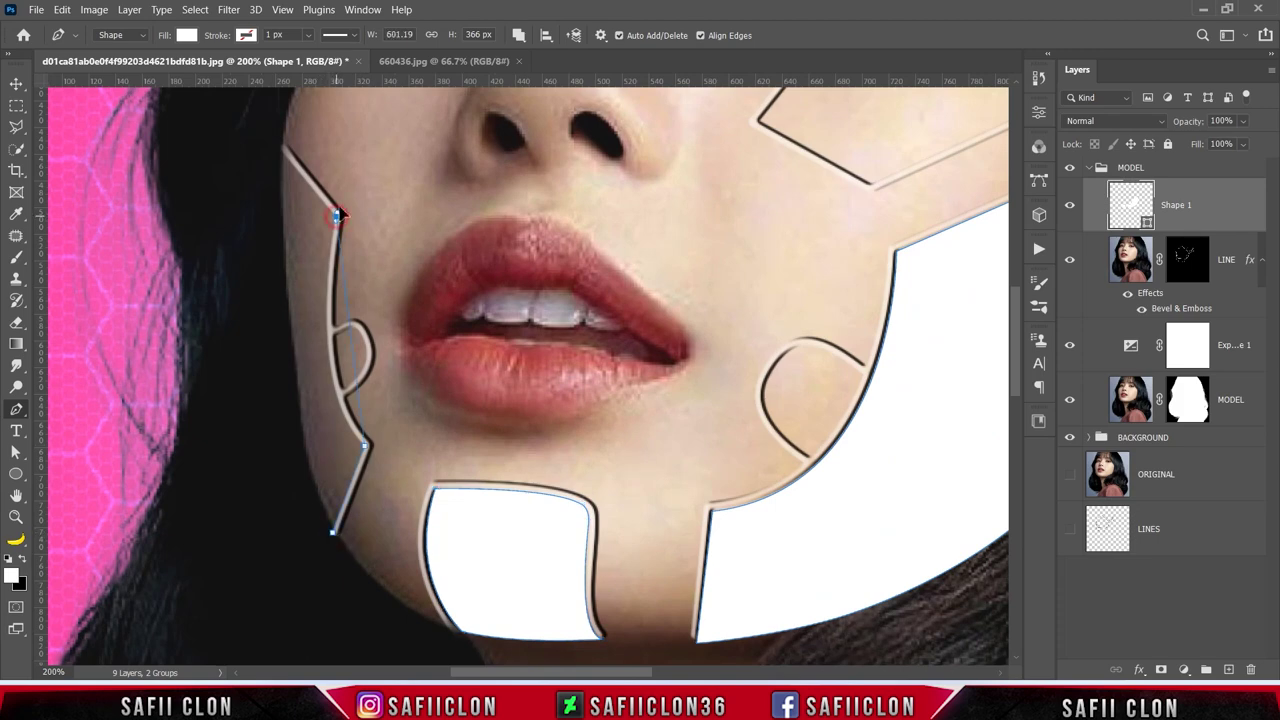
scroll(367, 150, up, 3)
click(282, 278)
scroll(290, 290, down, 4)
click(289, 297)
click(307, 433)
click(333, 506)
key(ctrl+0)
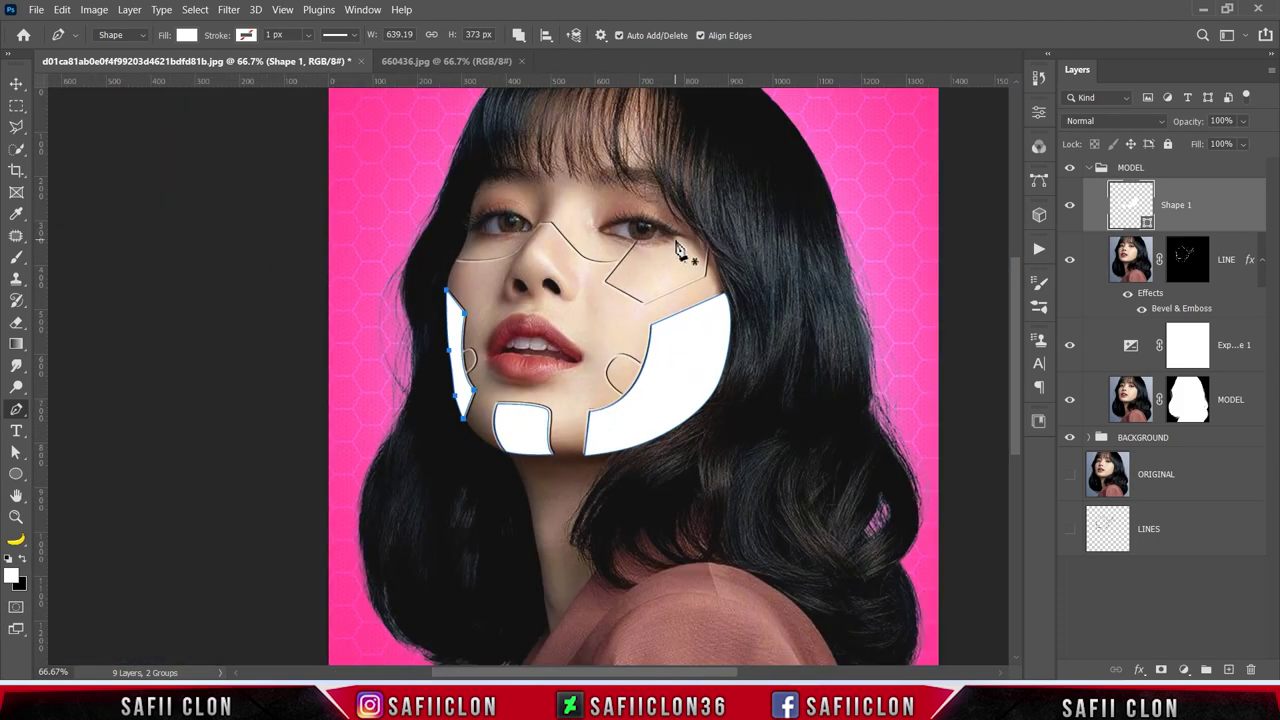
Step: Set Shape 1 to Subtract blending and change its fill colour to 705533
click(1128, 121)
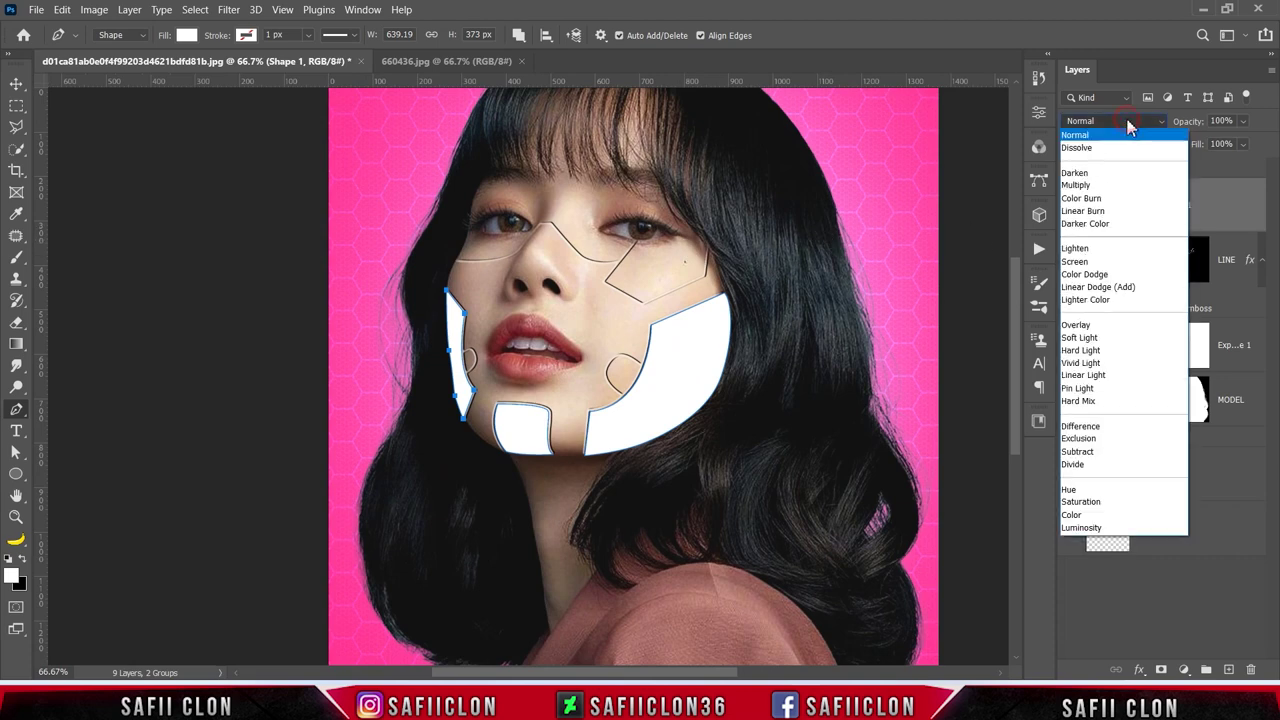
click(1073, 453)
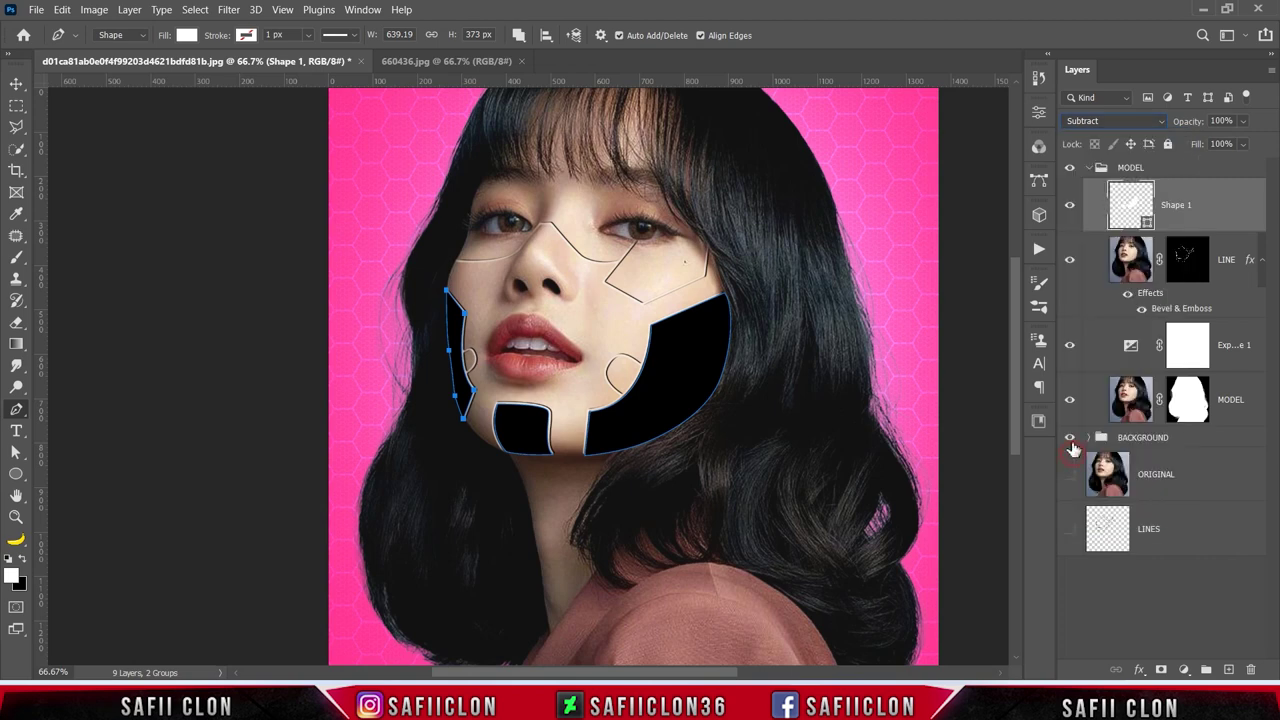
double_click(1148, 225)
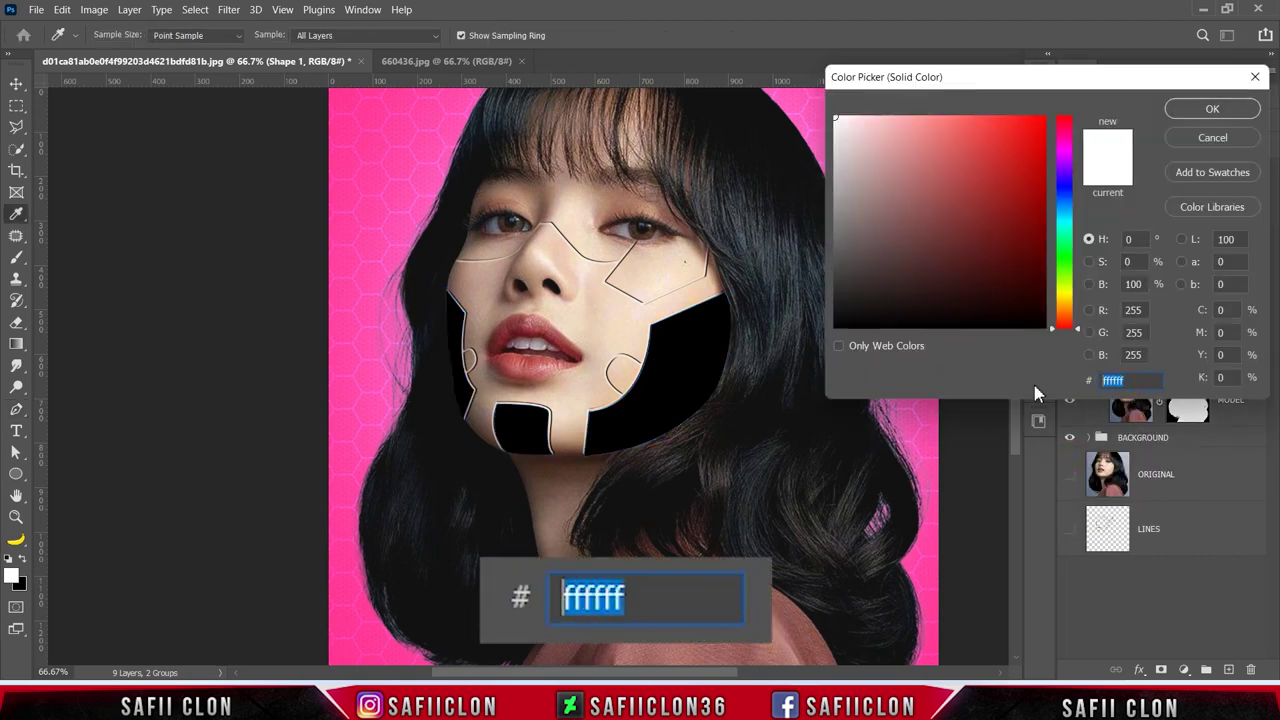
text(705533)
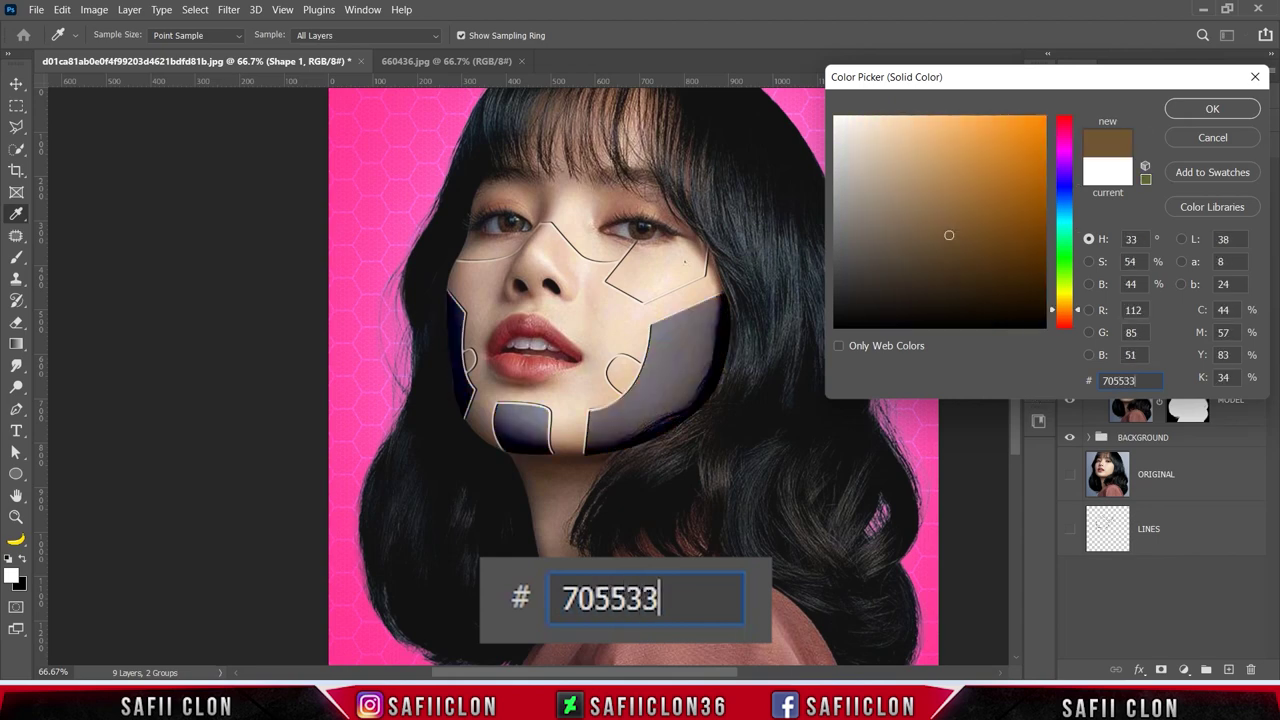
click(1215, 108)
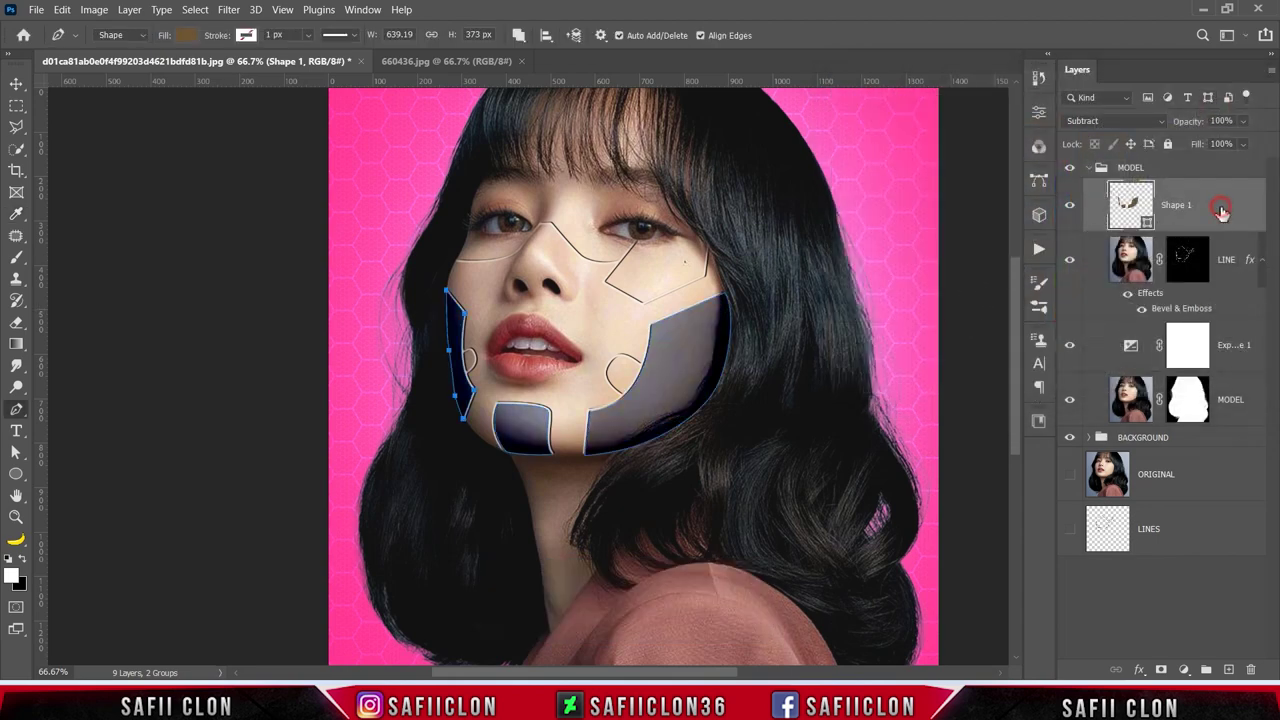
Step: Add a layer mask to Shape 1 and pick a Soft Round brush at 18% opacity
click(1161, 670)
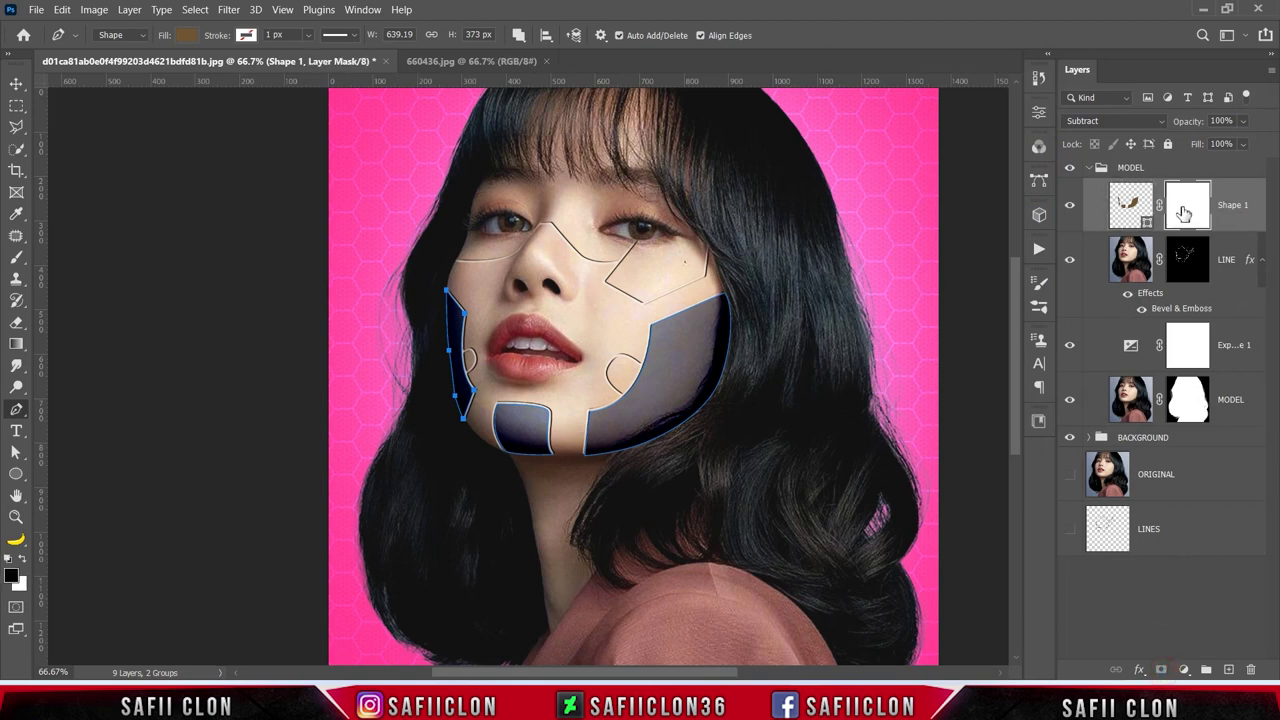
click(16, 258)
click(85, 257)
click(119, 37)
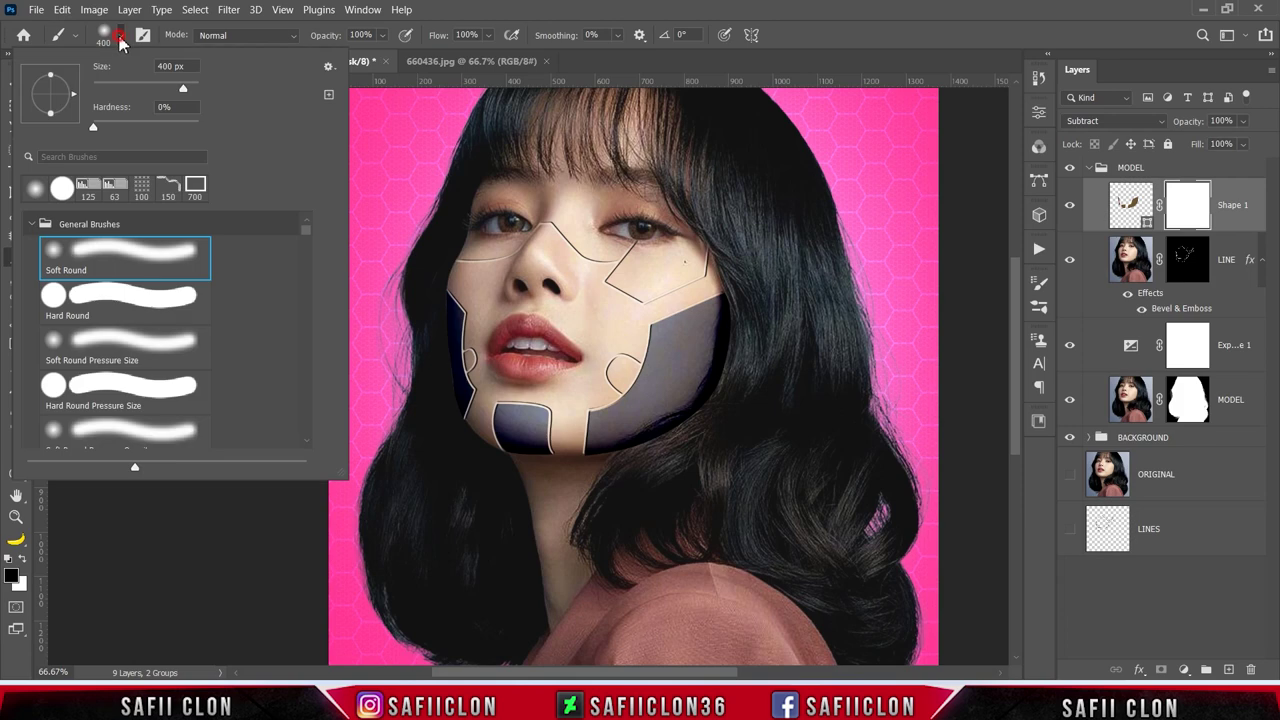
click(101, 258)
click(121, 35)
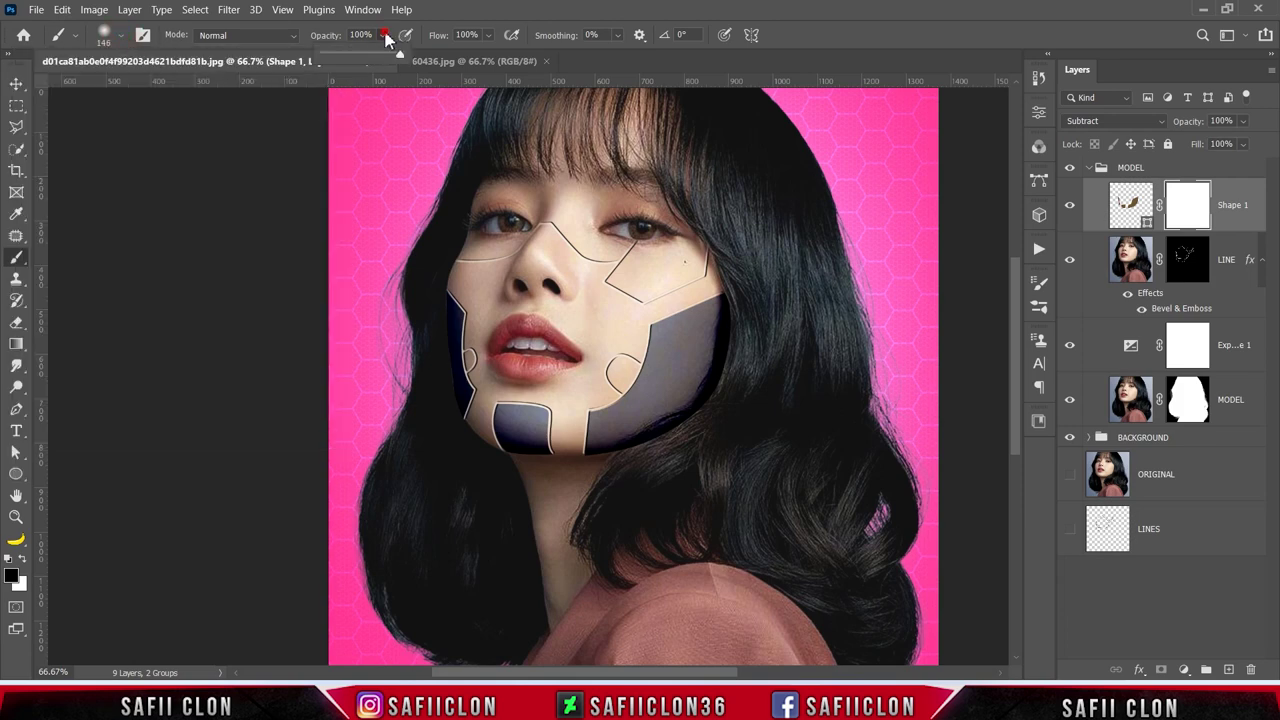
click(355, 54)
Step: Paint black on the mask along the jaw edge at size 40, 18% then 8% opacity
key(ctrl+plus)
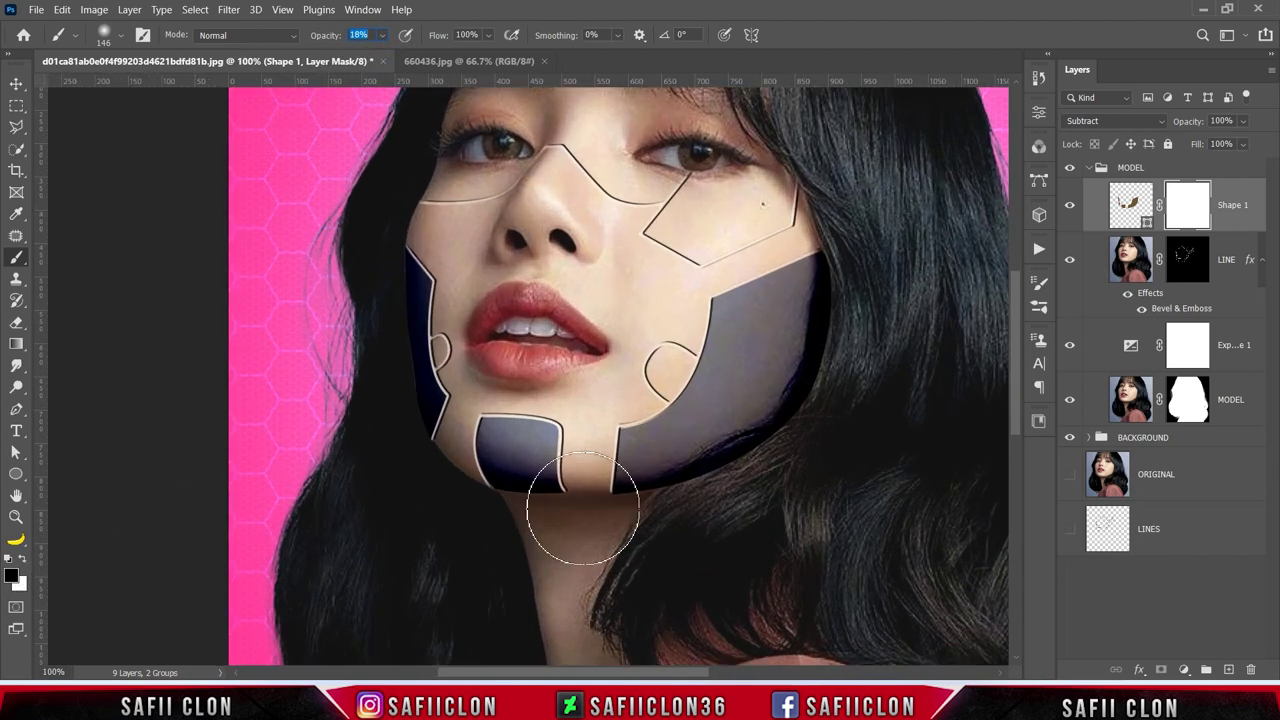
key(bracketleft)
key(bracketleft)
key(bracketleft)
key(bracketleft)
key(bracketleft)
key(bracketleft)
key(bracketleft)
key(bracketleft)
mouse_move(727, 468)
mouse_down()
mouse_move(829, 380)
mouse_move(828, 272)
mouse_up()
drag(381, 35, 382, 42)
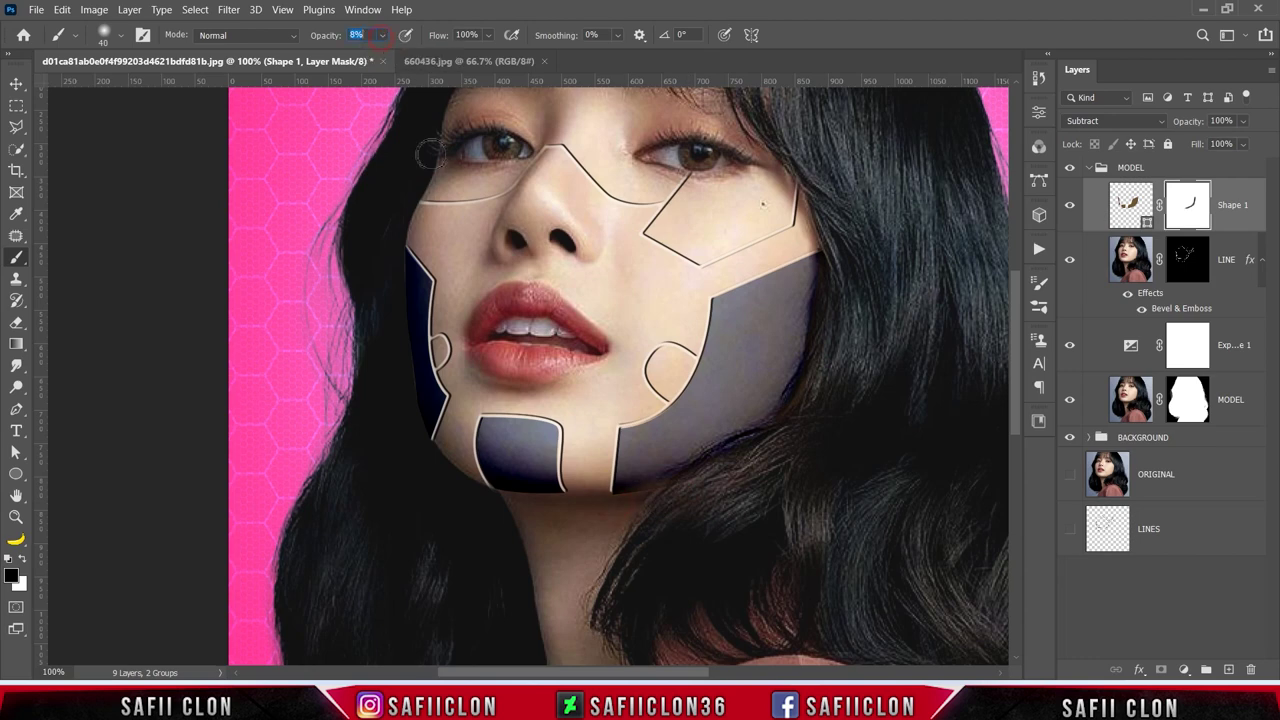
drag(605, 505, 786, 436)
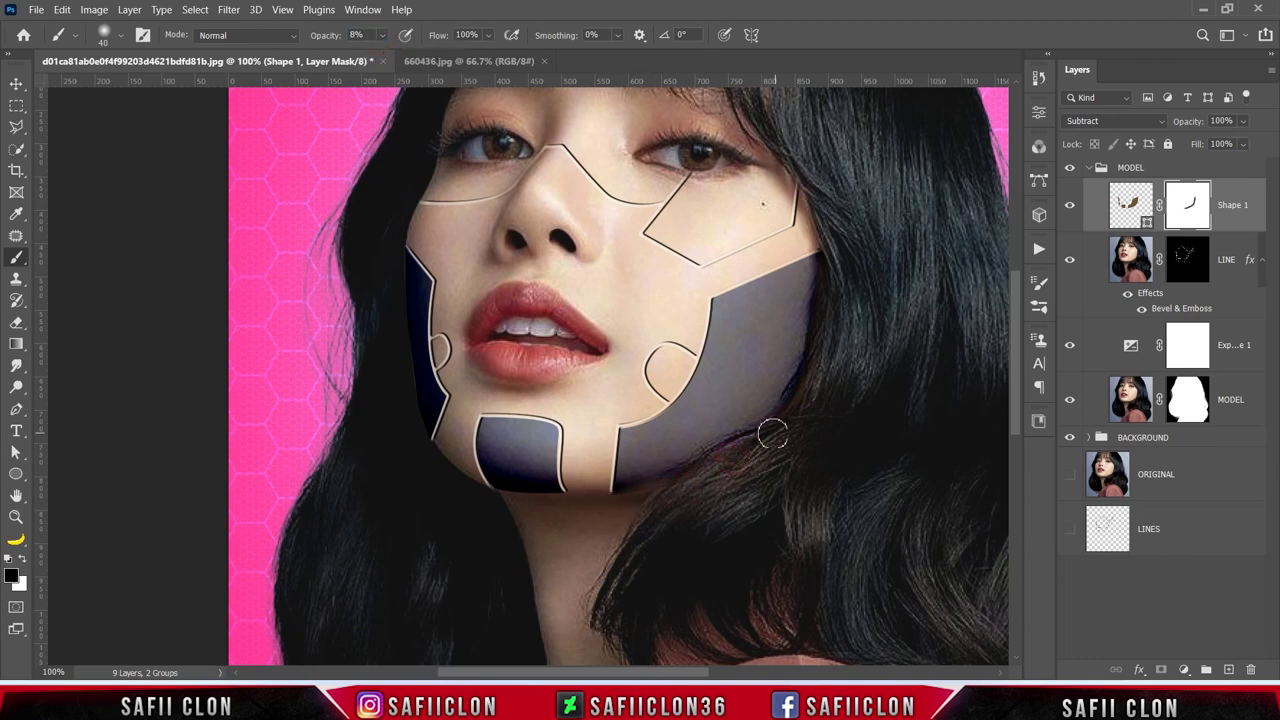
drag(829, 283, 793, 412)
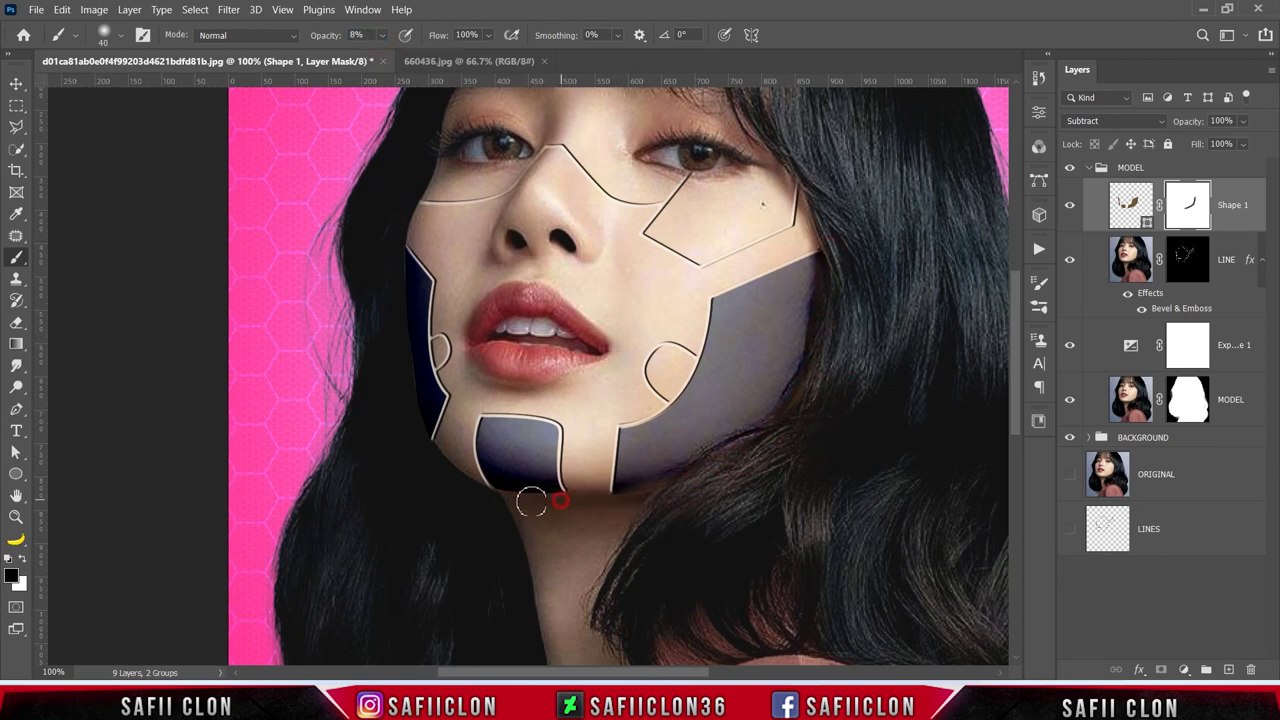
drag(511, 502, 608, 498)
key(ctrl+minus)
key(ctrl+minus)
key(x)
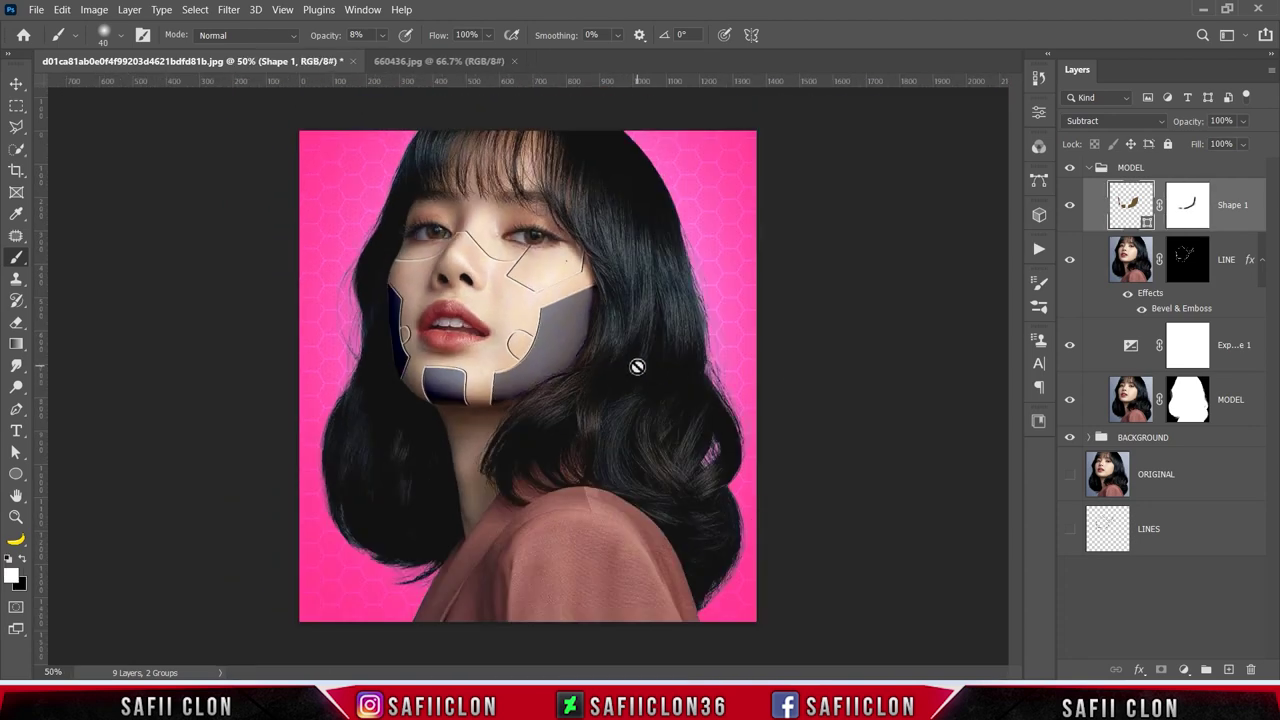
click(1072, 206)
click(1072, 207)
Step: Set the Pen tool to Shape mode with New Layer
right_click(16, 409)
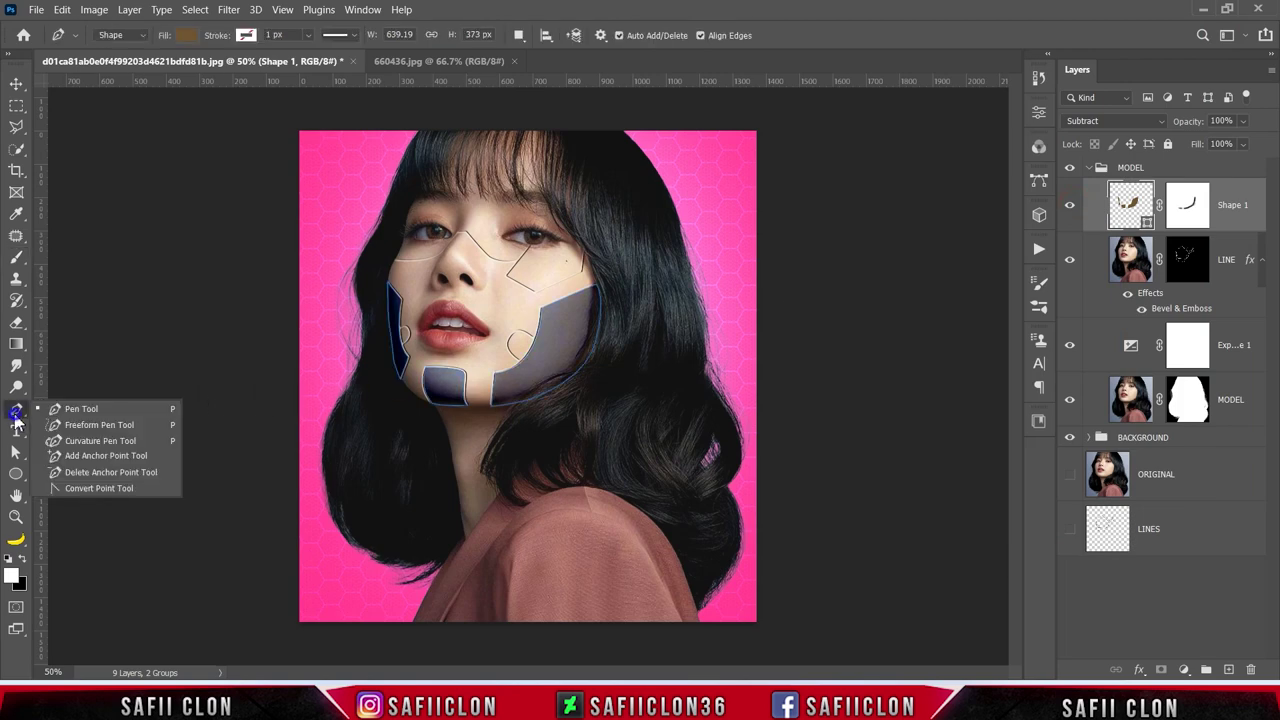
click(70, 411)
click(130, 36)
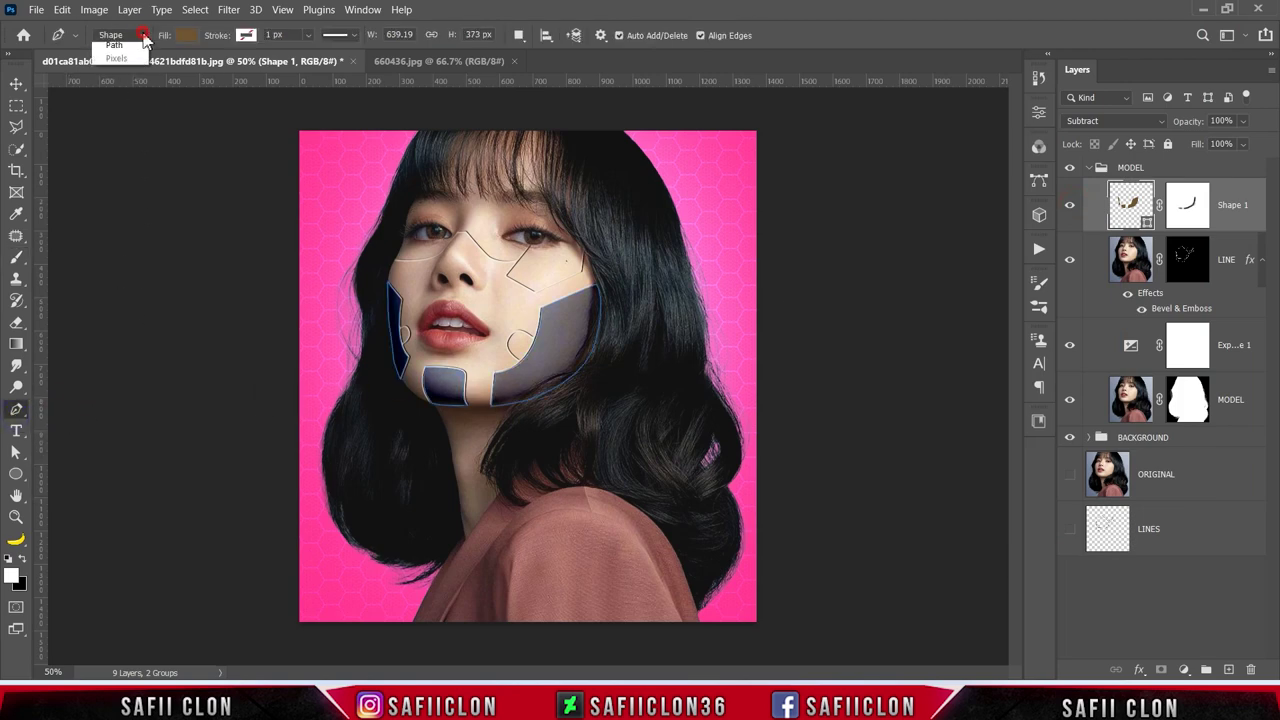
click(120, 50)
click(518, 35)
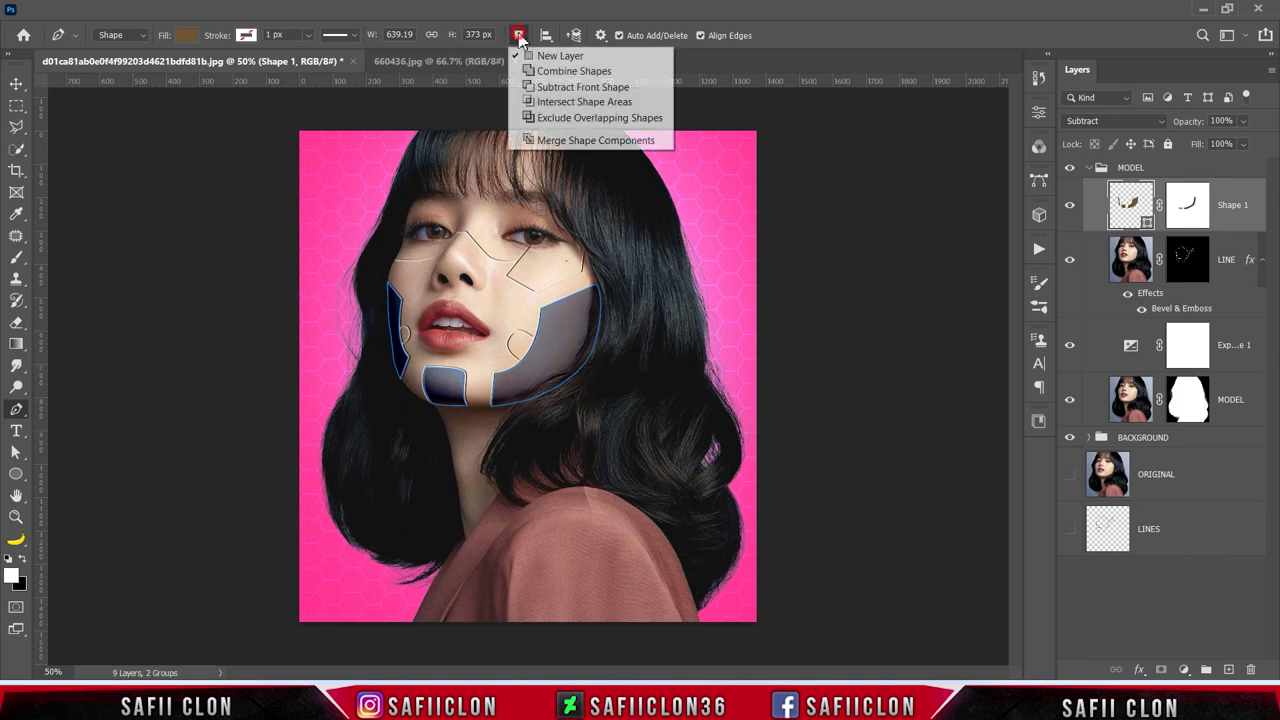
click(543, 58)
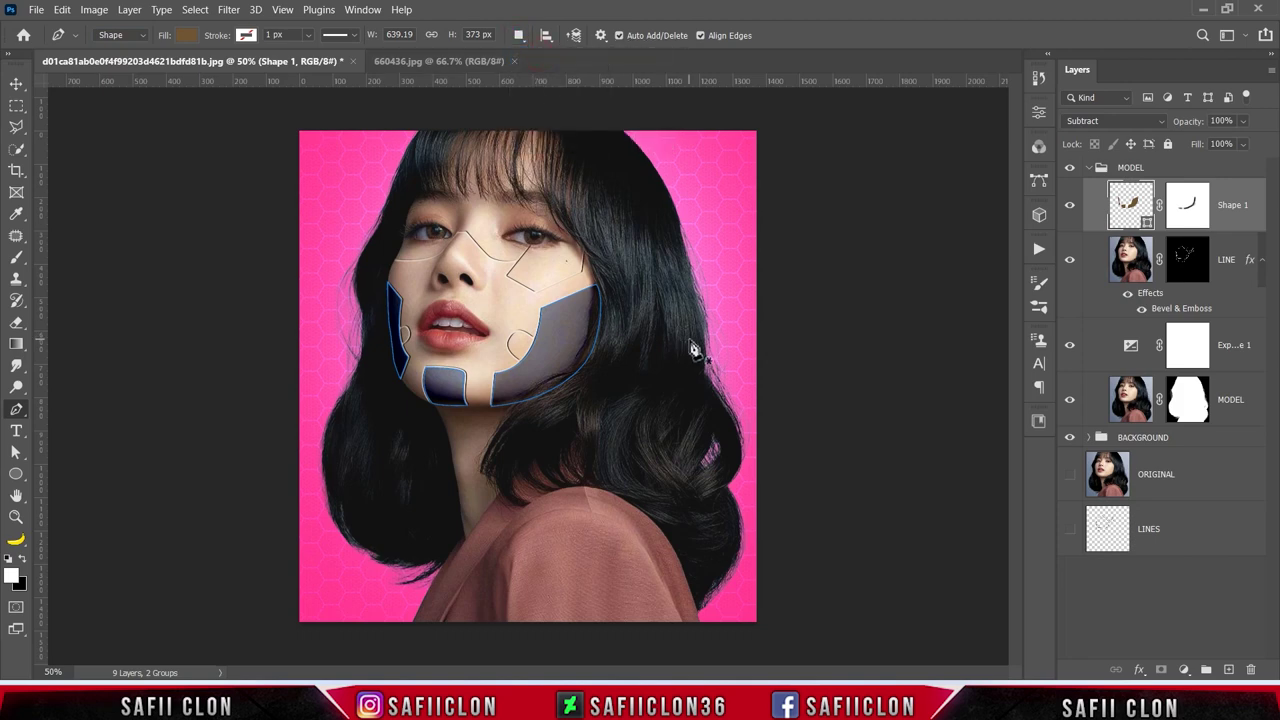
Step: Trace a rounded inset shape inside the right cheek loop
scroll(692, 348, up, 1)
scroll(692, 348, up, 1)
scroll(692, 348, up, 1)
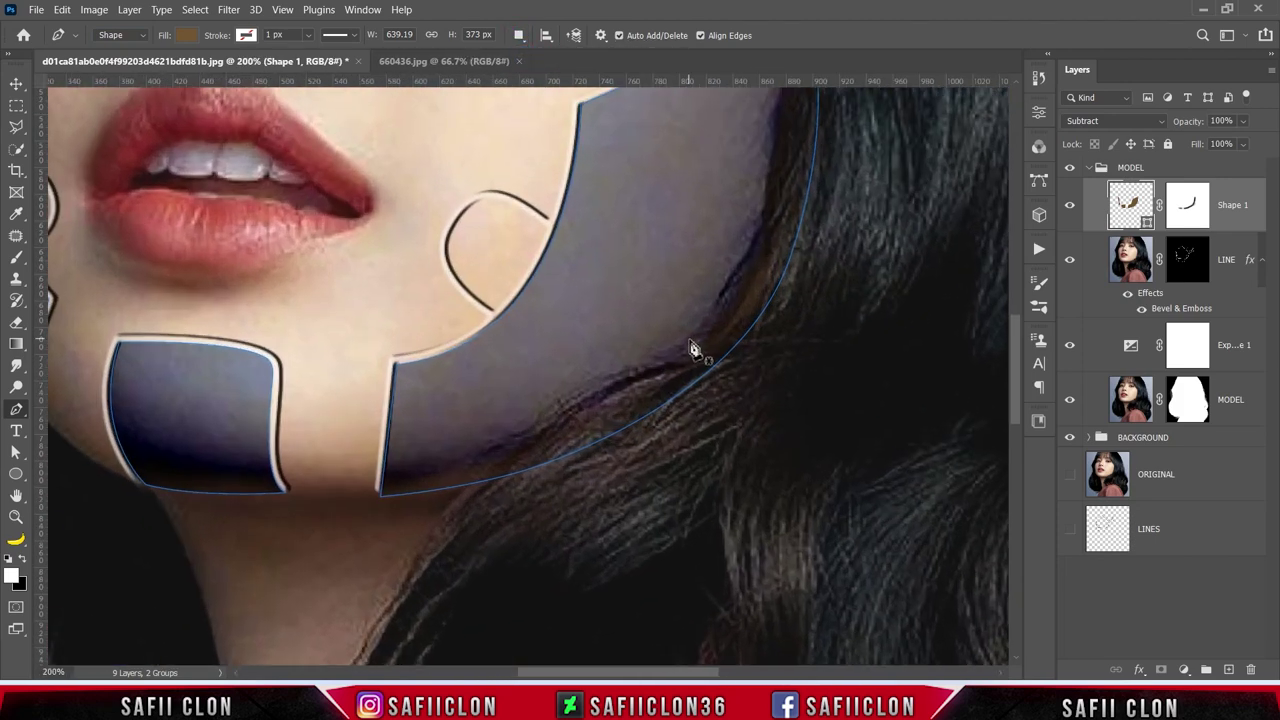
scroll(572, 396, up, 2)
scroll(572, 396, up, 1)
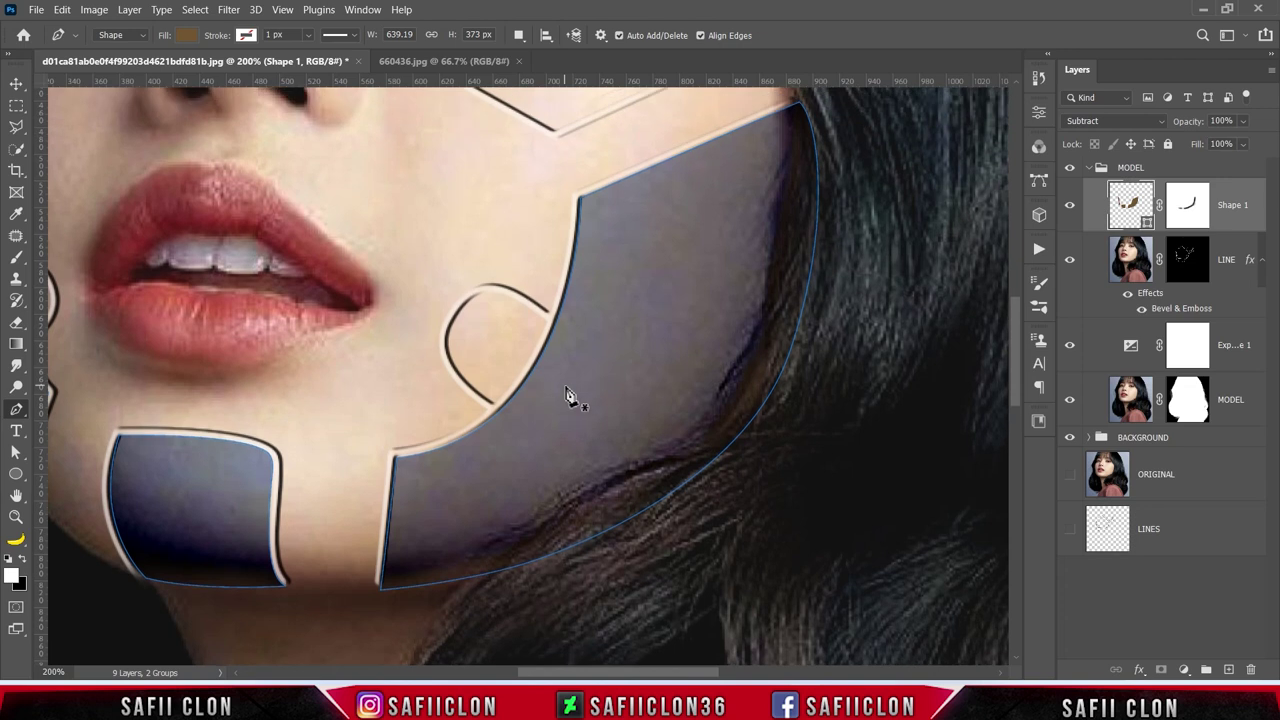
click(494, 404)
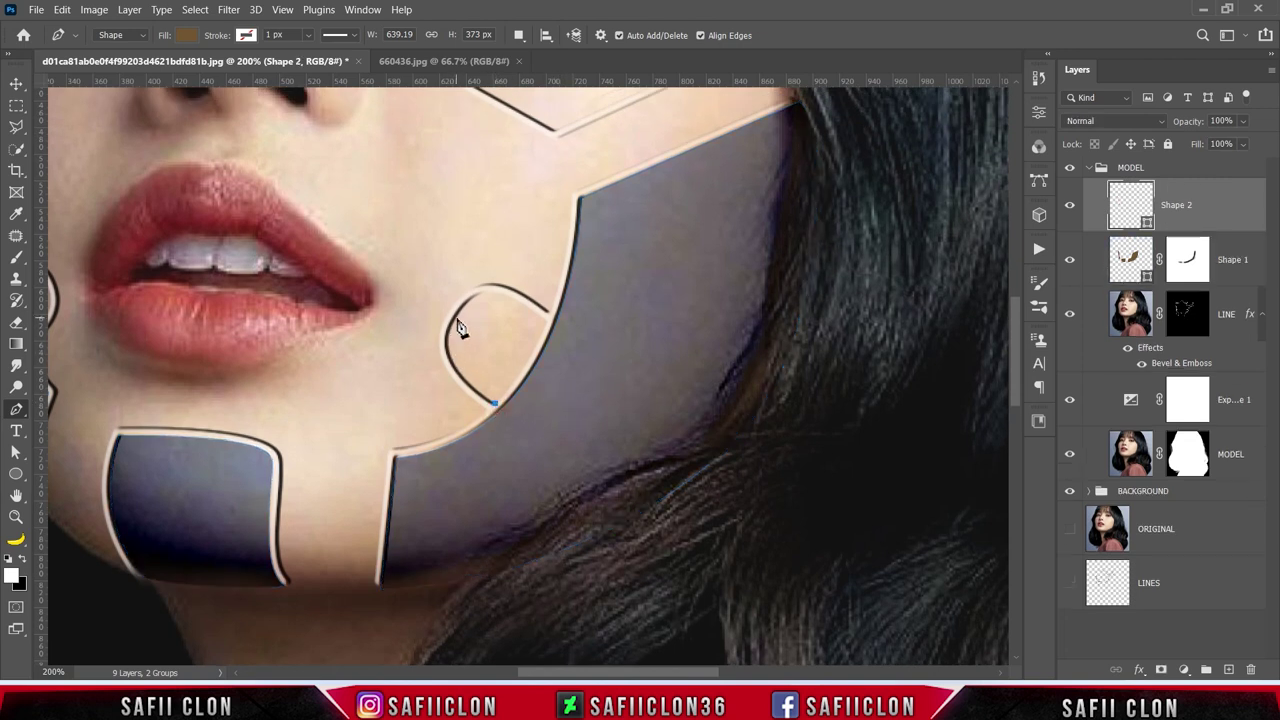
drag(457, 316, 491, 261)
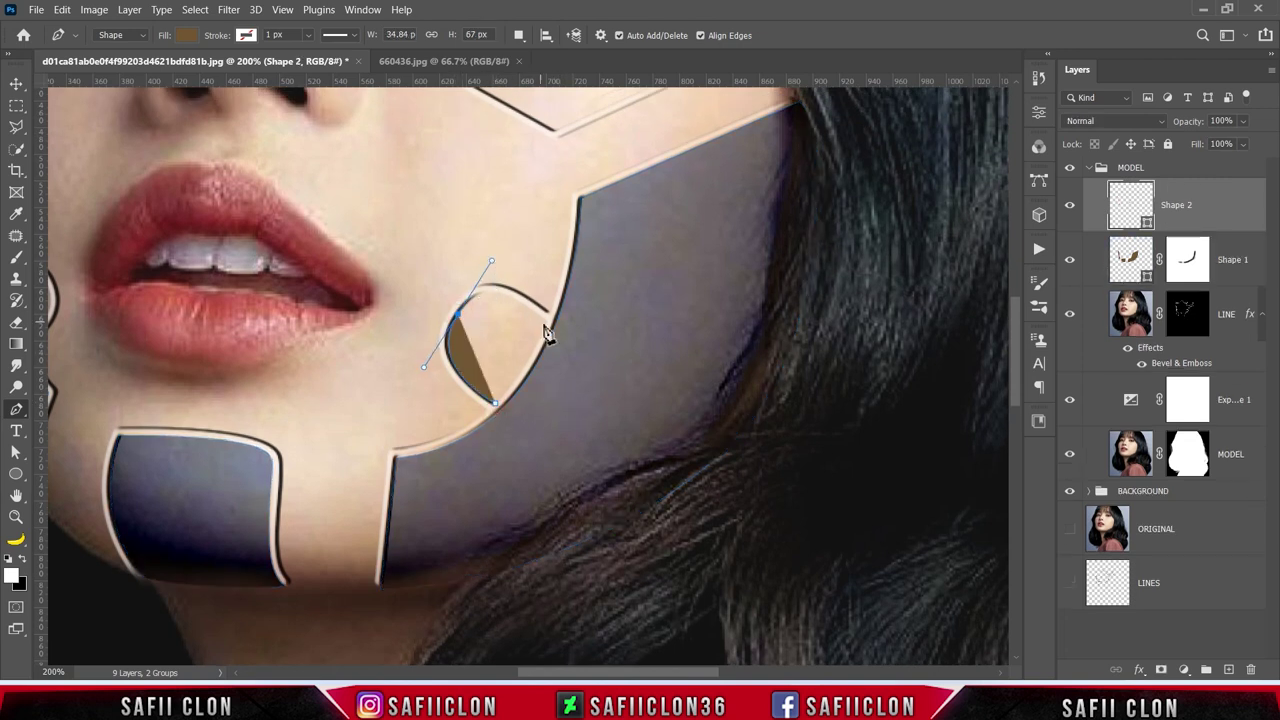
drag(547, 320, 556, 324)
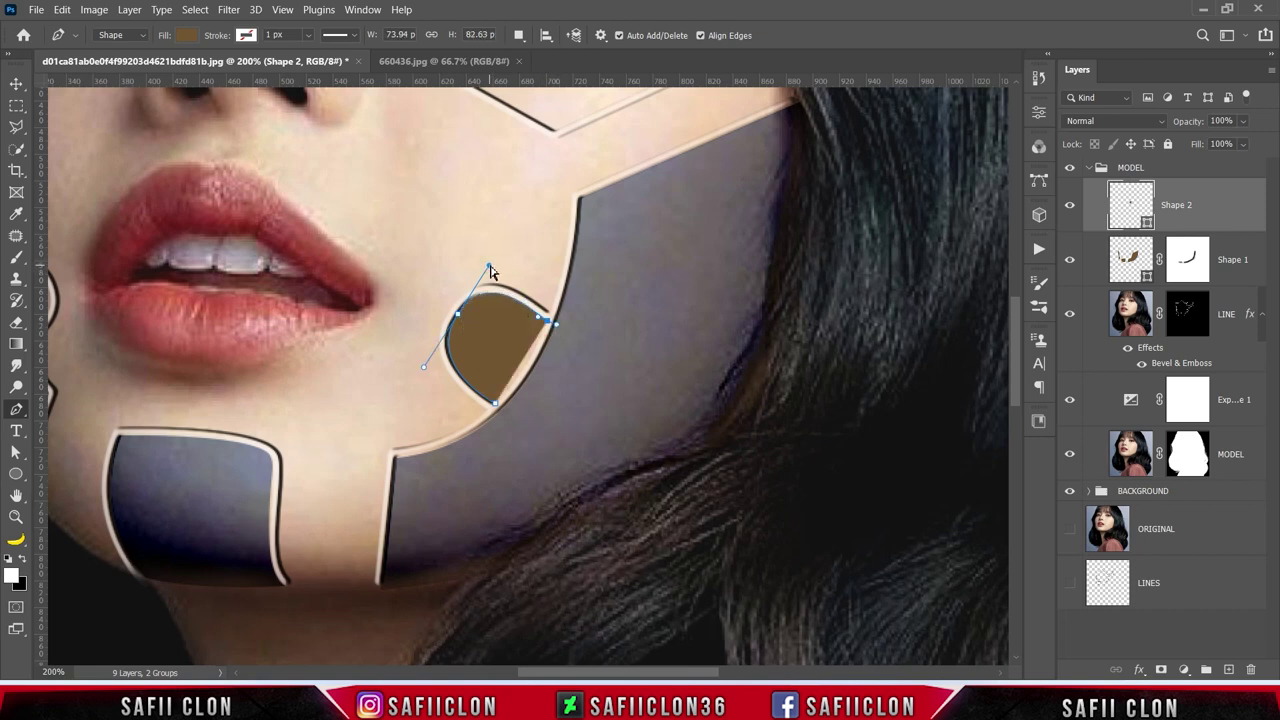
click(495, 405)
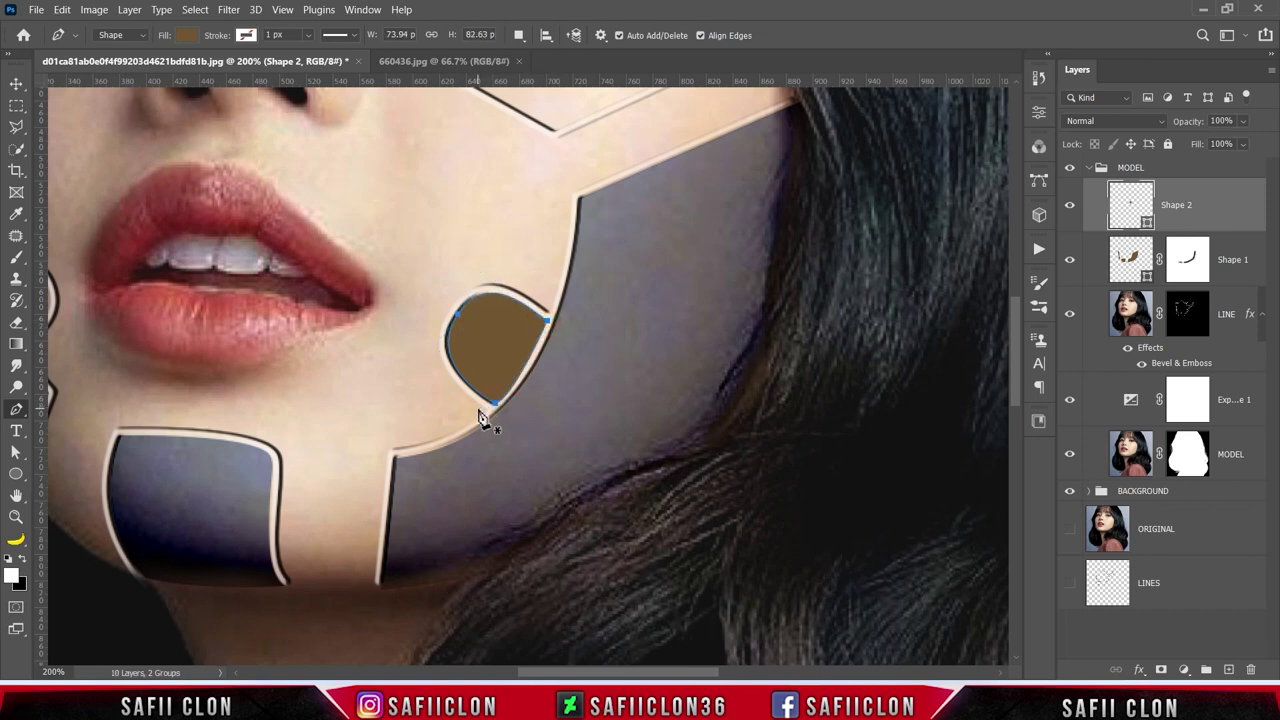
Step: Switch to Combine Shapes and trace a second inset in the small left loop
drag(697, 672, 651, 672)
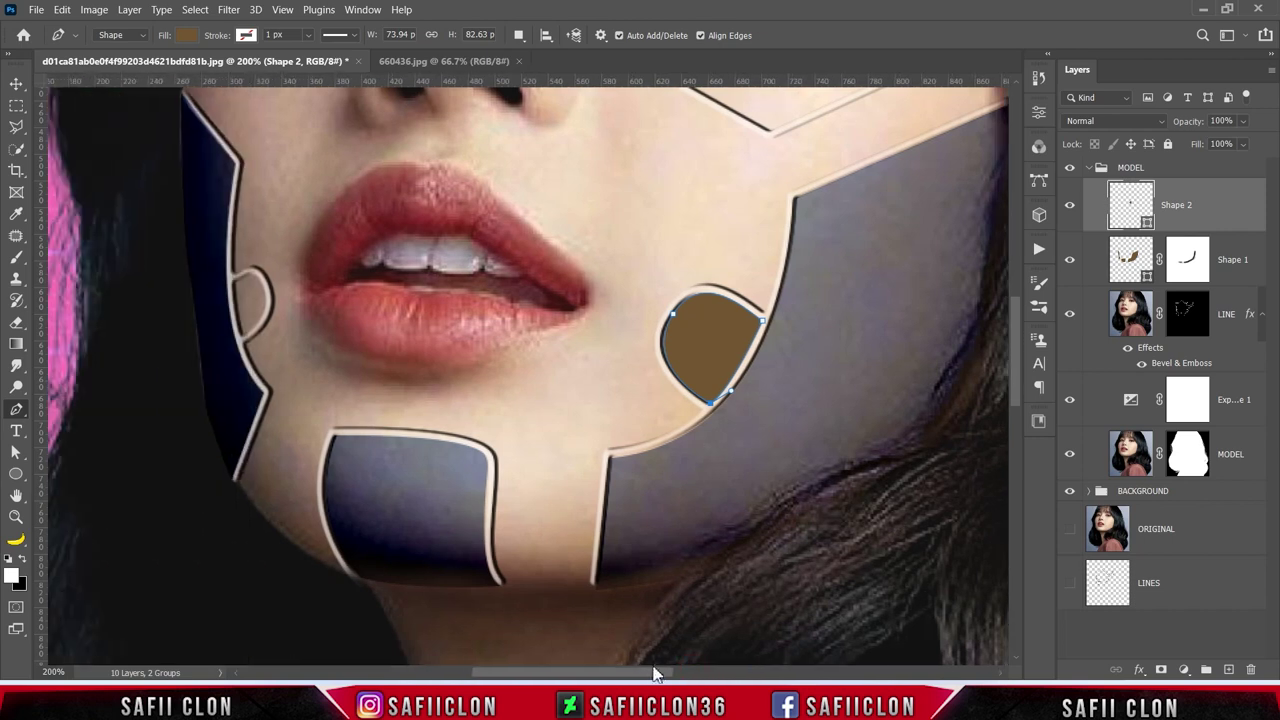
click(518, 35)
click(565, 70)
click(235, 282)
drag(263, 283, 238, 348)
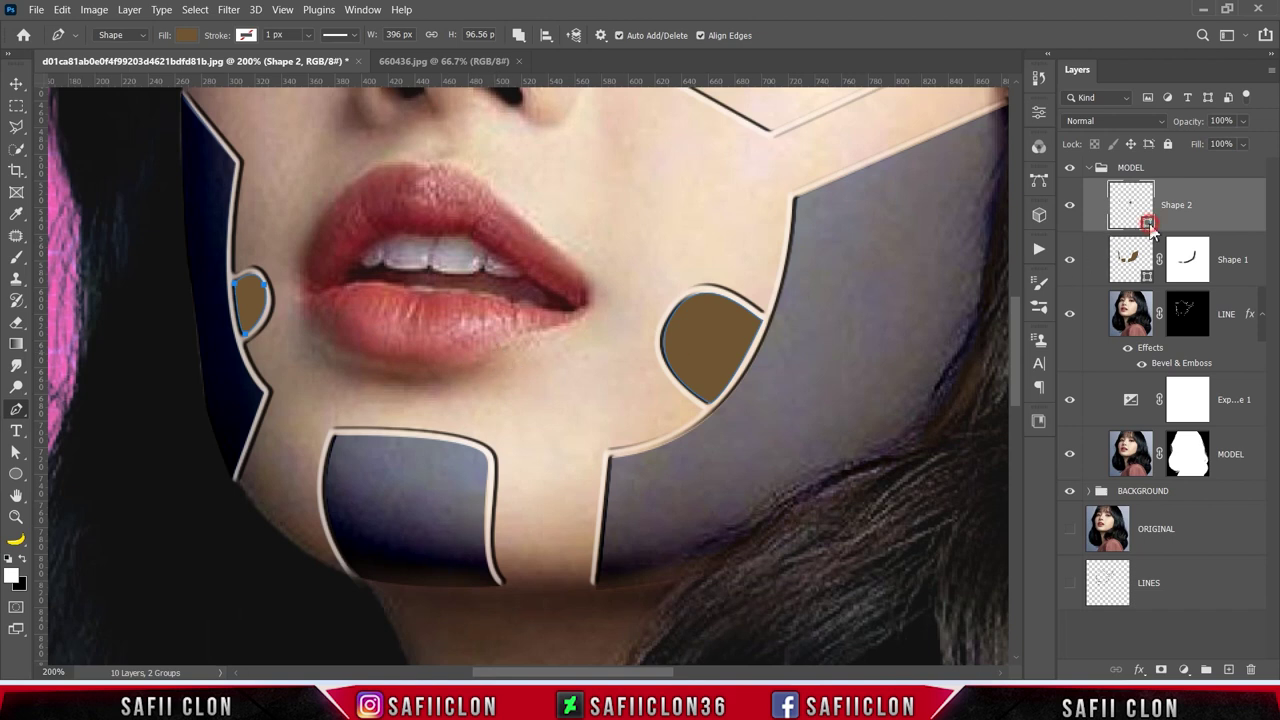
double_click(1148, 222)
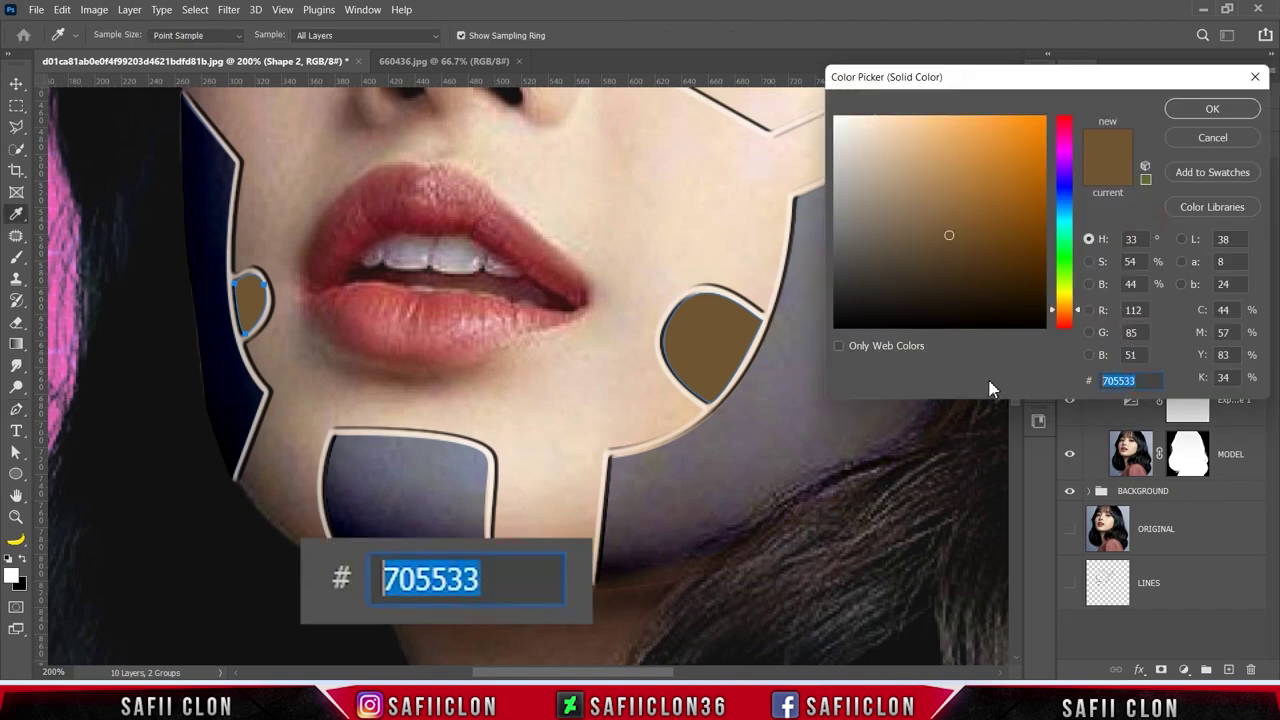
Step: Fill Shape 2 with 004105 and blend it in Subtract mode so the insets turn pink
text(004)
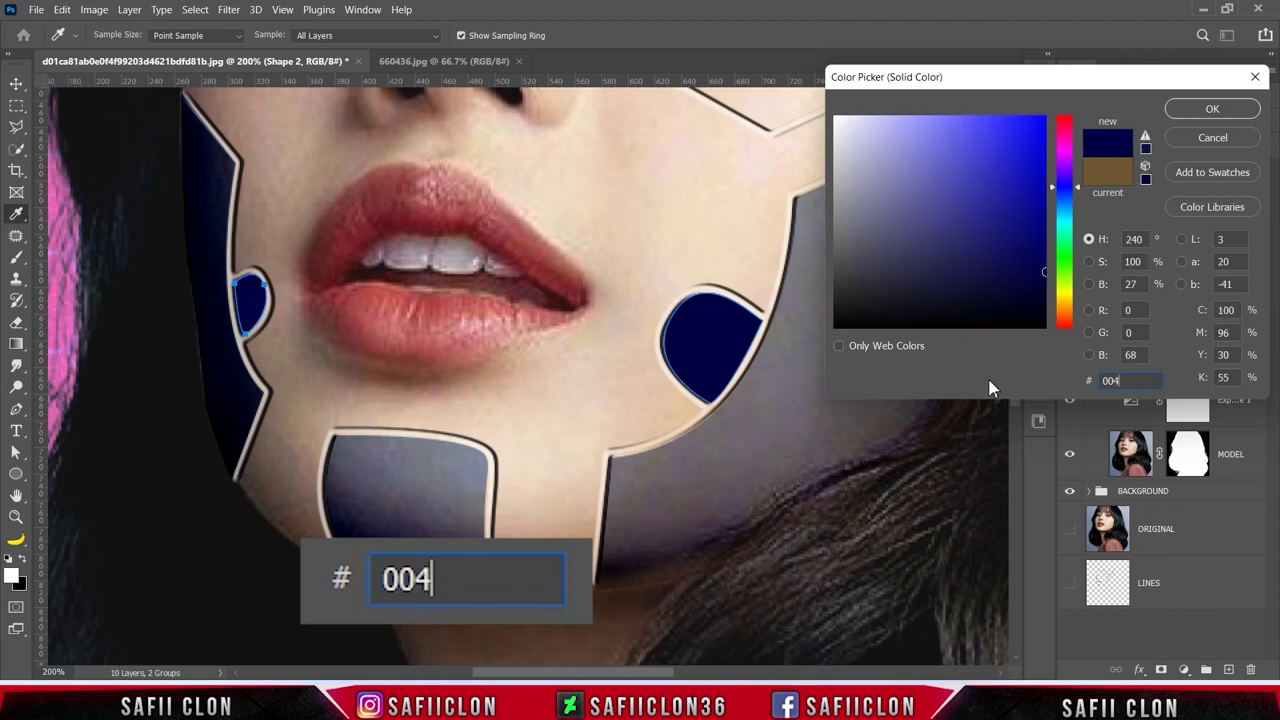
text(105)
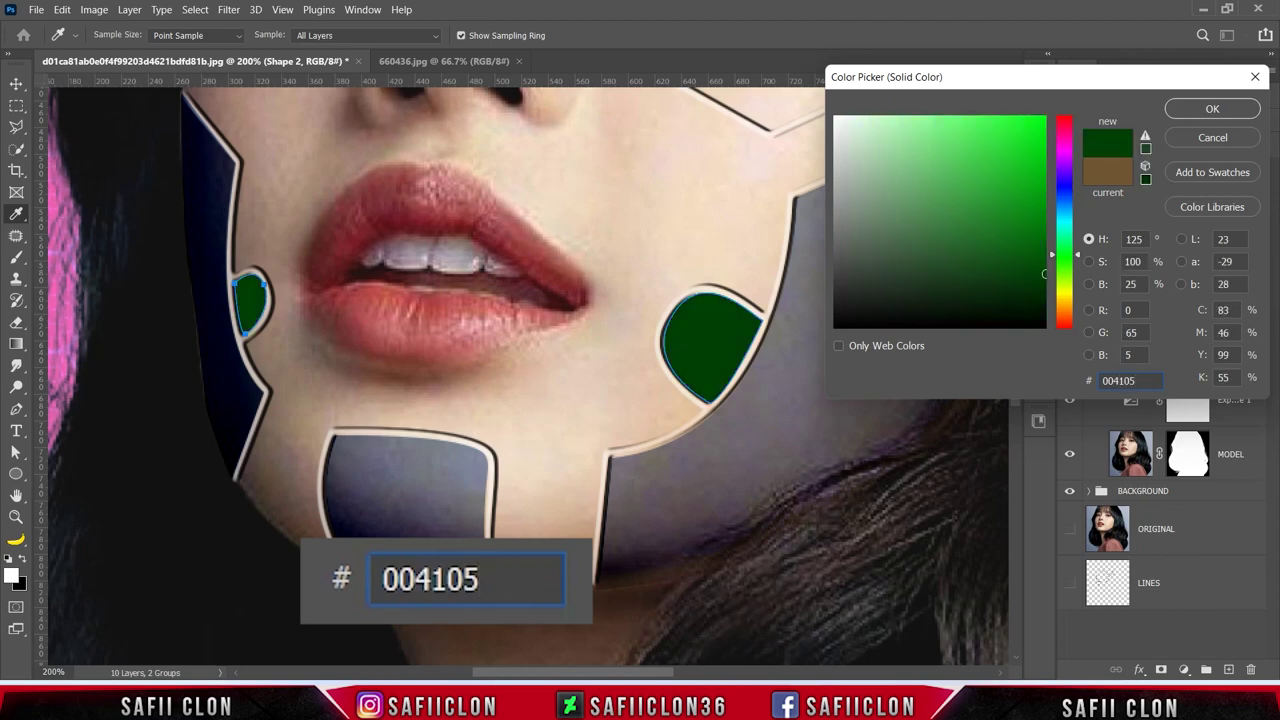
click(1205, 112)
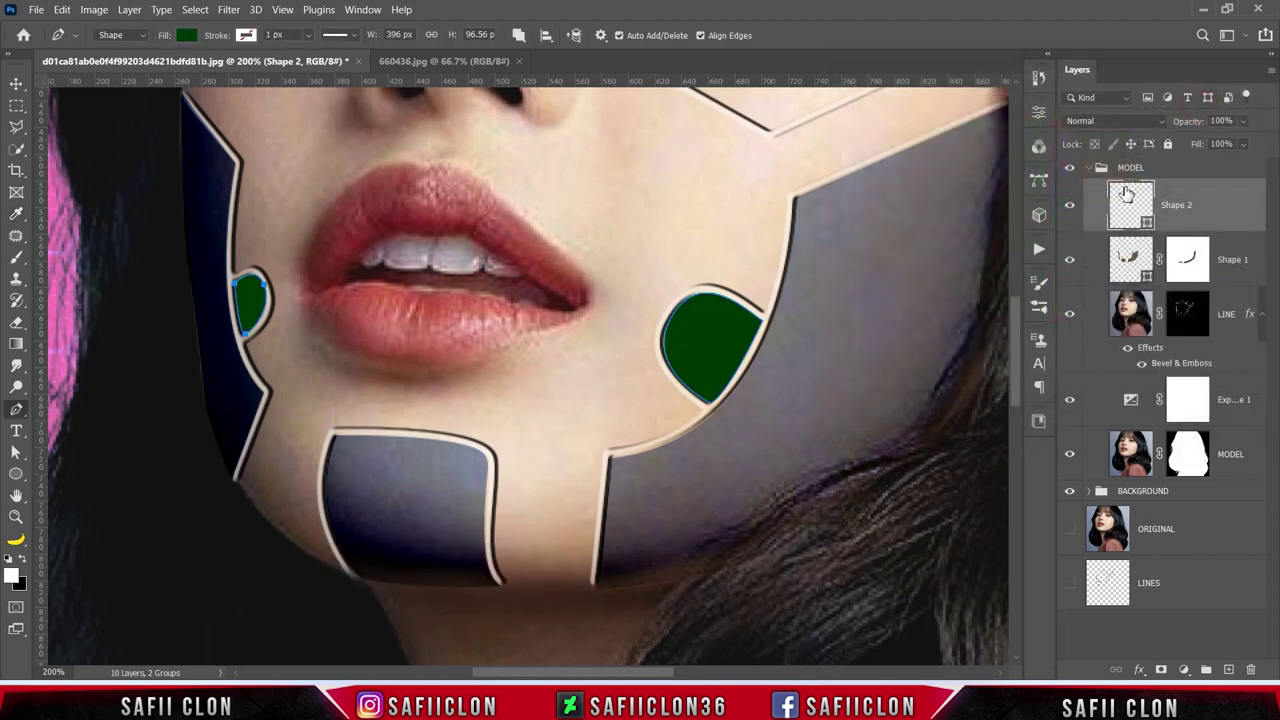
click(1114, 123)
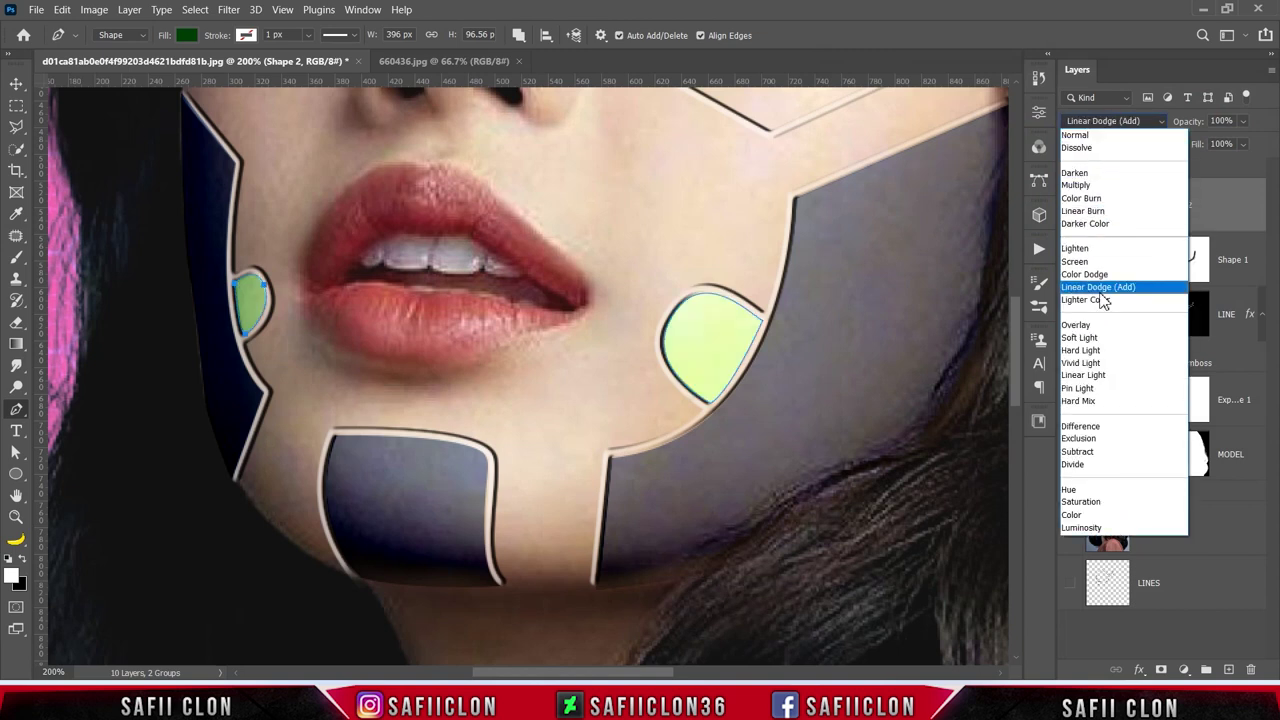
click(1087, 452)
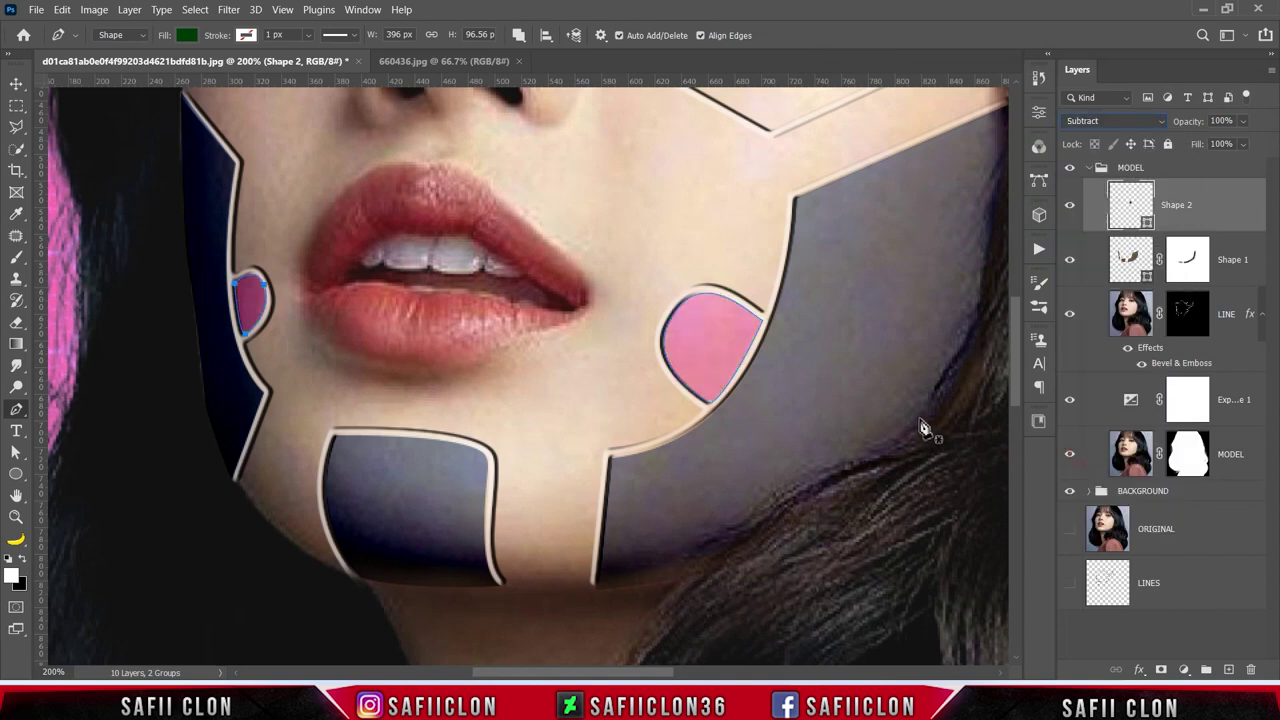
key(ctrl+0)
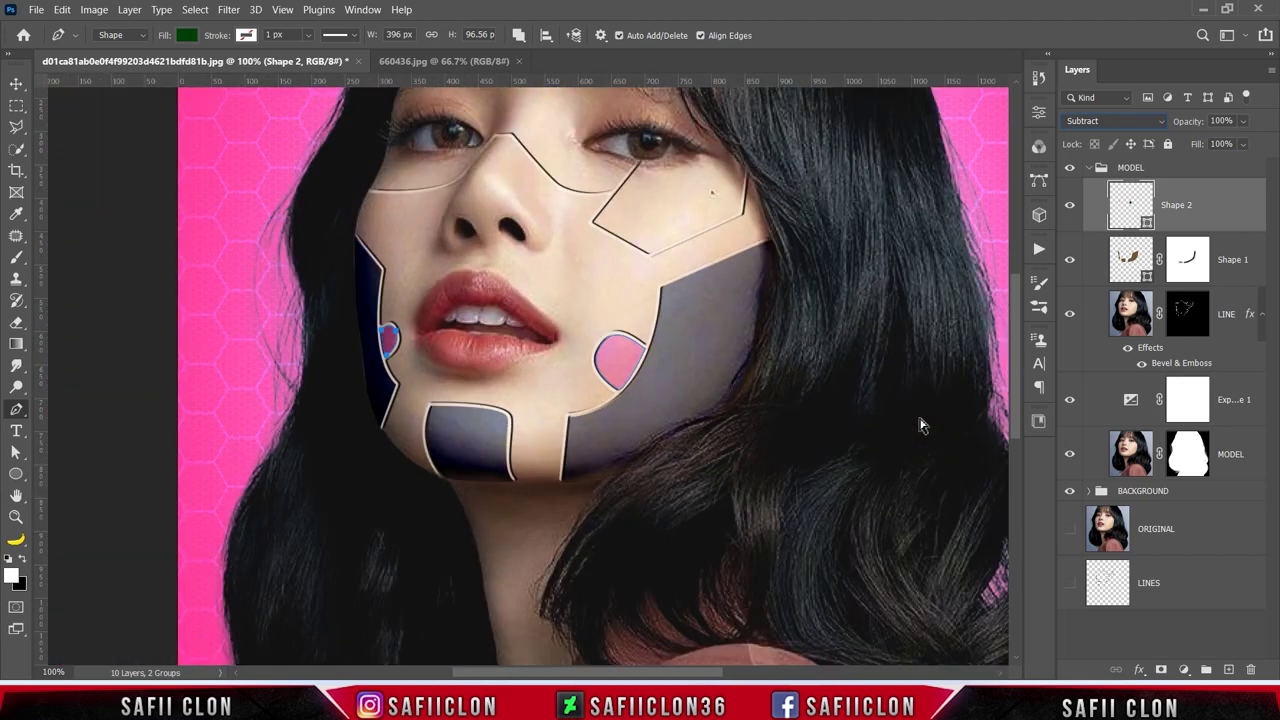
click(1070, 205)
click(1070, 206)
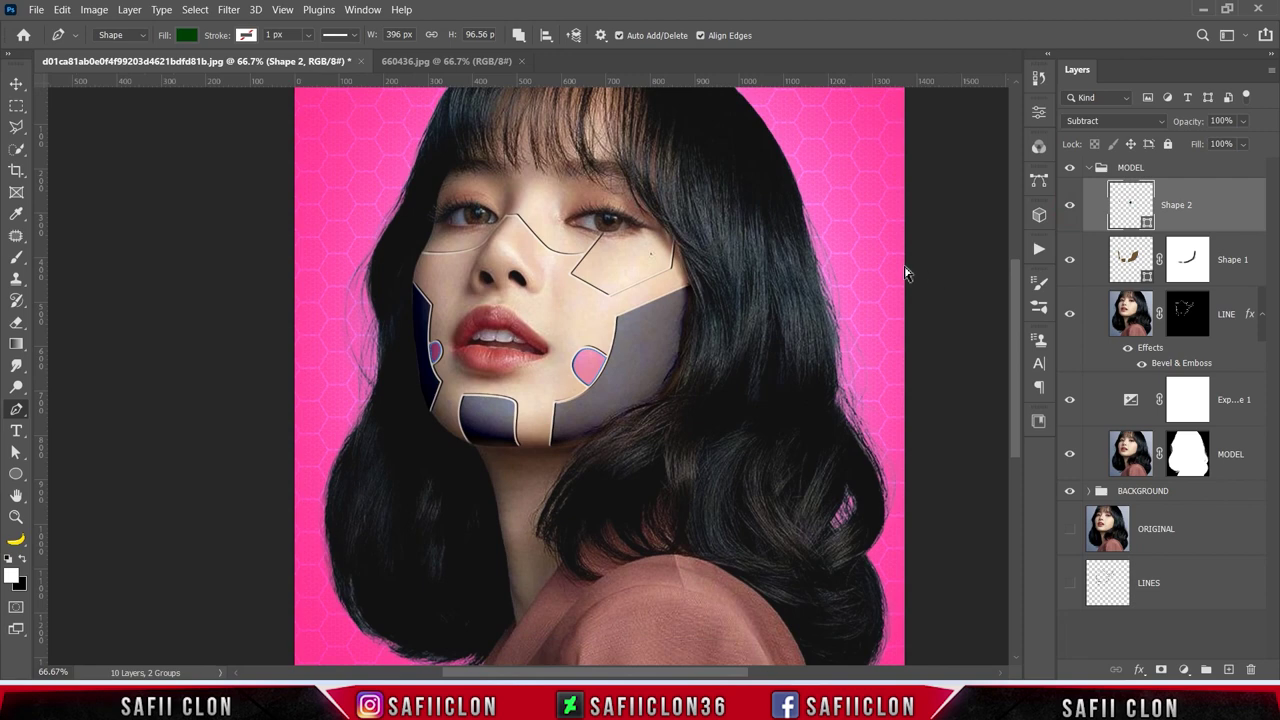
Step: Switch to the Move tool, reset zoom to 50%, and bring up File > Open on the LALISA folder
click(18, 86)
key(ctrl+minus)
key(ctrl+minus)
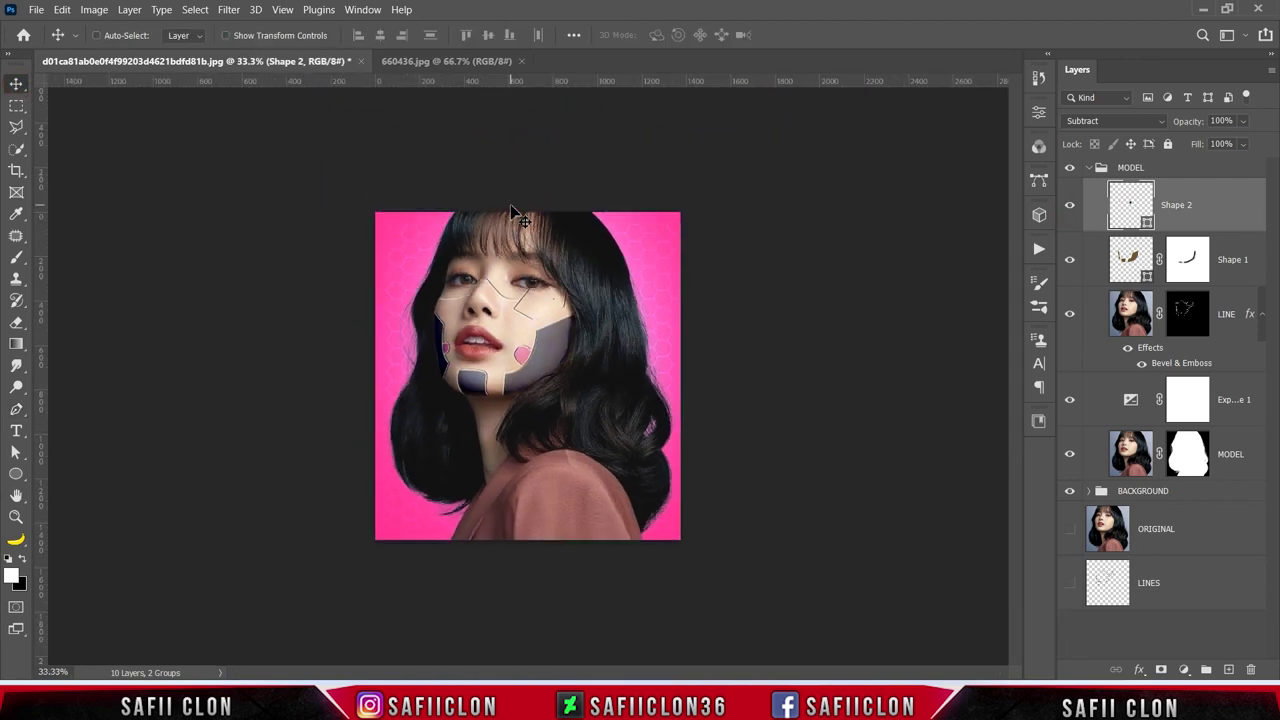
key(ctrl+plus)
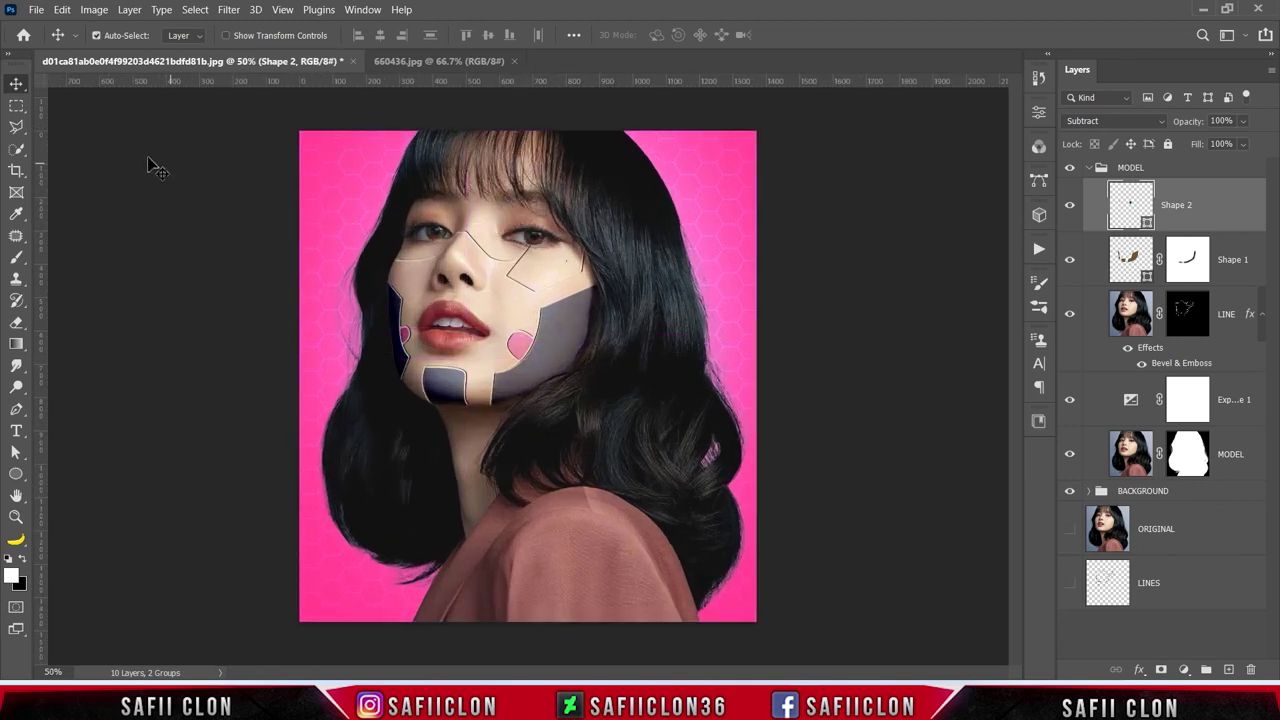
click(38, 12)
click(52, 41)
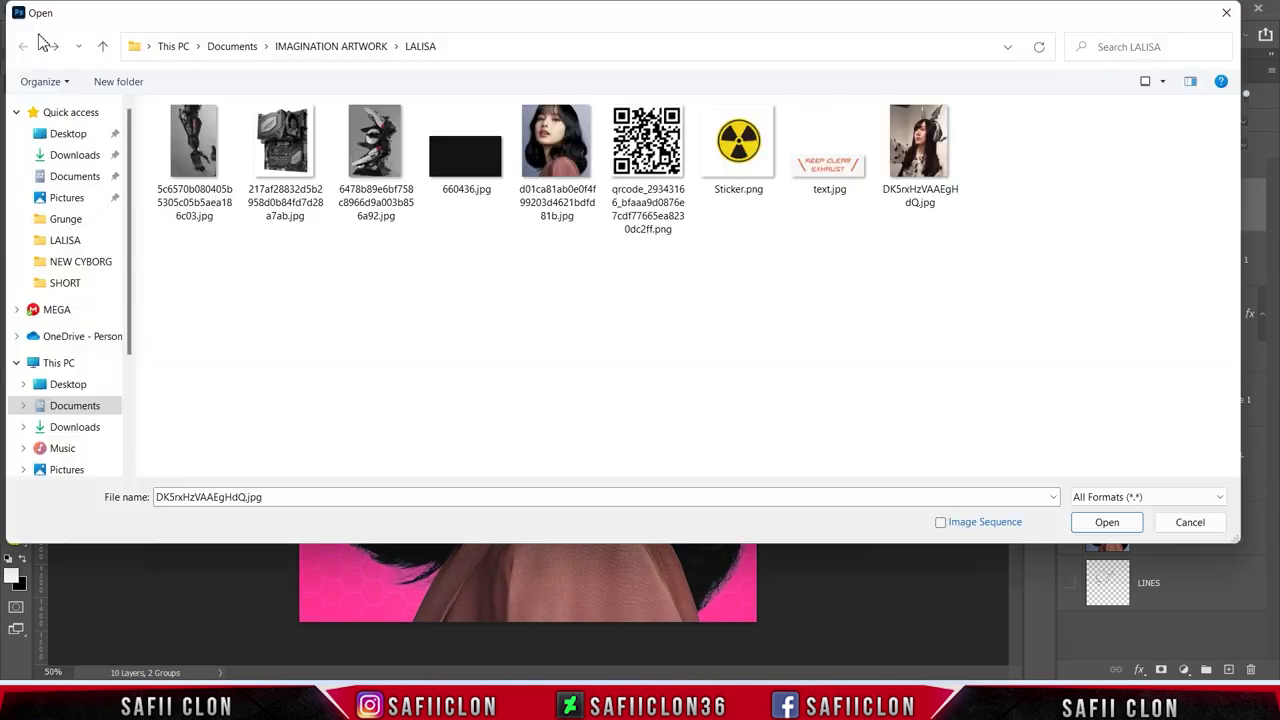
Step: Open DK5rxHzVAAEgHdQ.jpg and zoom in on the headset
click(946, 152)
click(1133, 522)
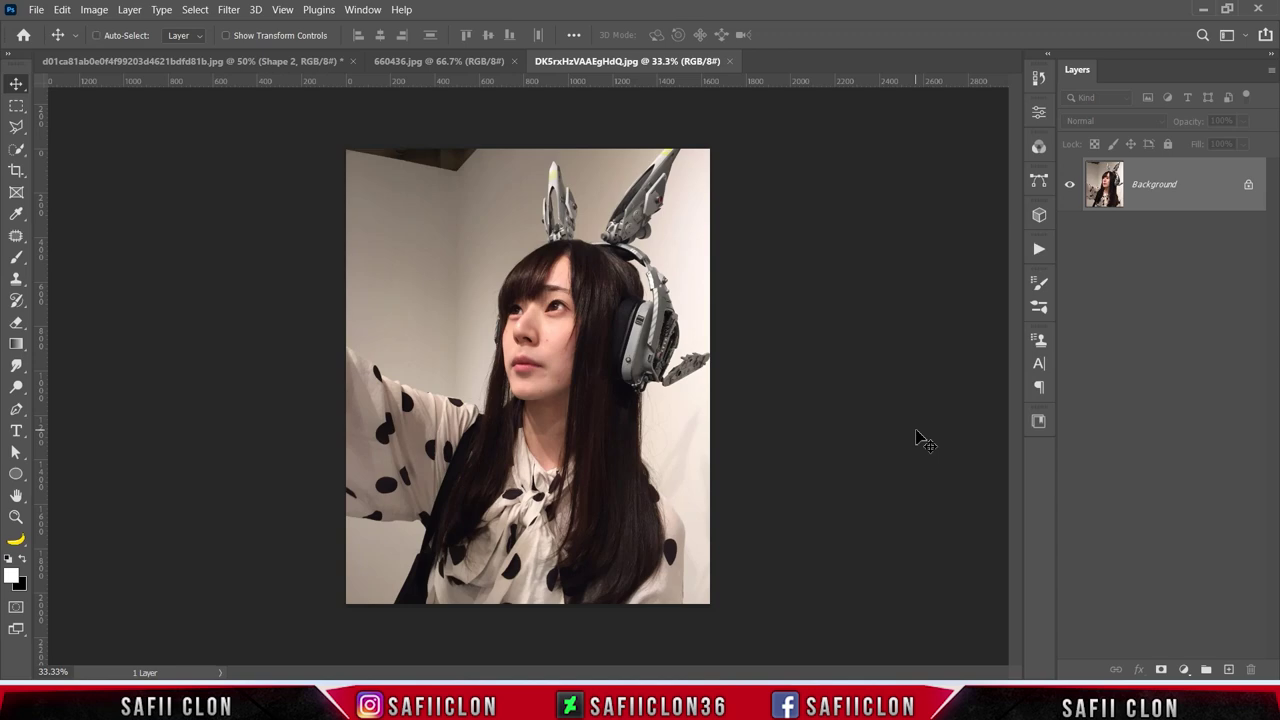
key(ctrl+plus)
key(ctrl+plus)
scroll(920, 440, up, 2)
scroll(922, 470, up, 2)
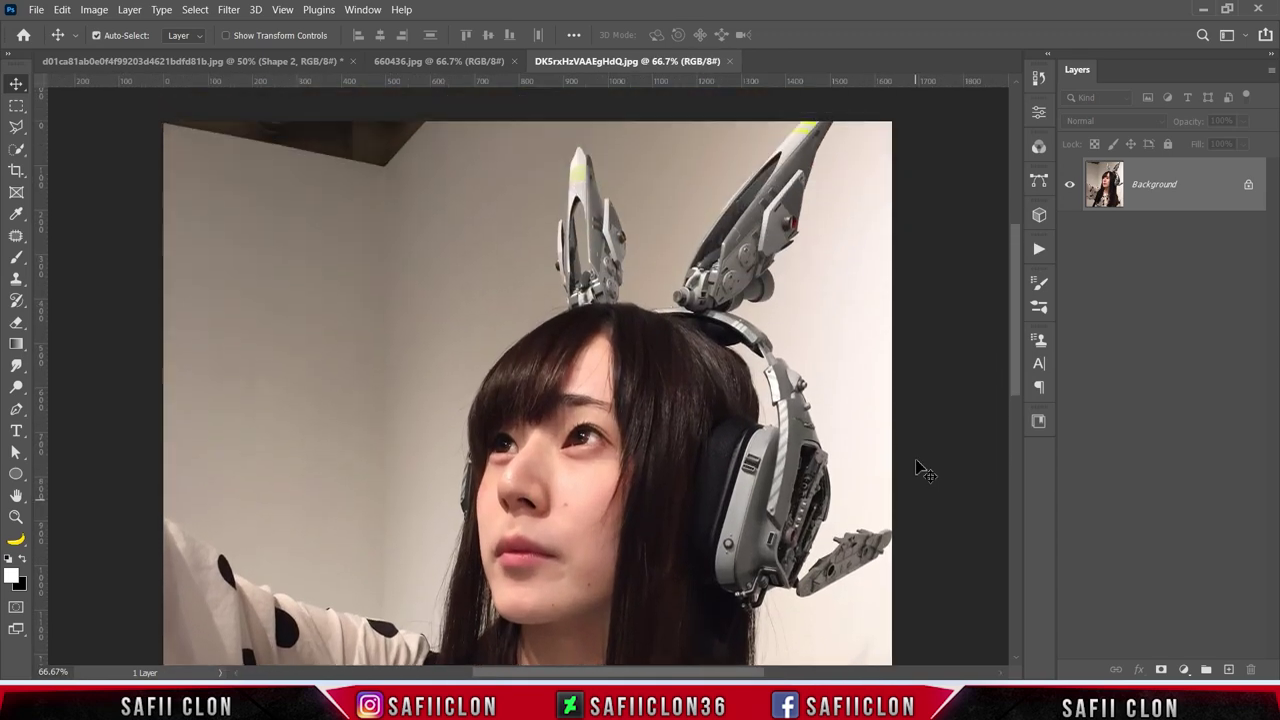
scroll(920, 470, up, 2)
scroll(920, 470, up, 2)
drag(717, 679, 766, 676)
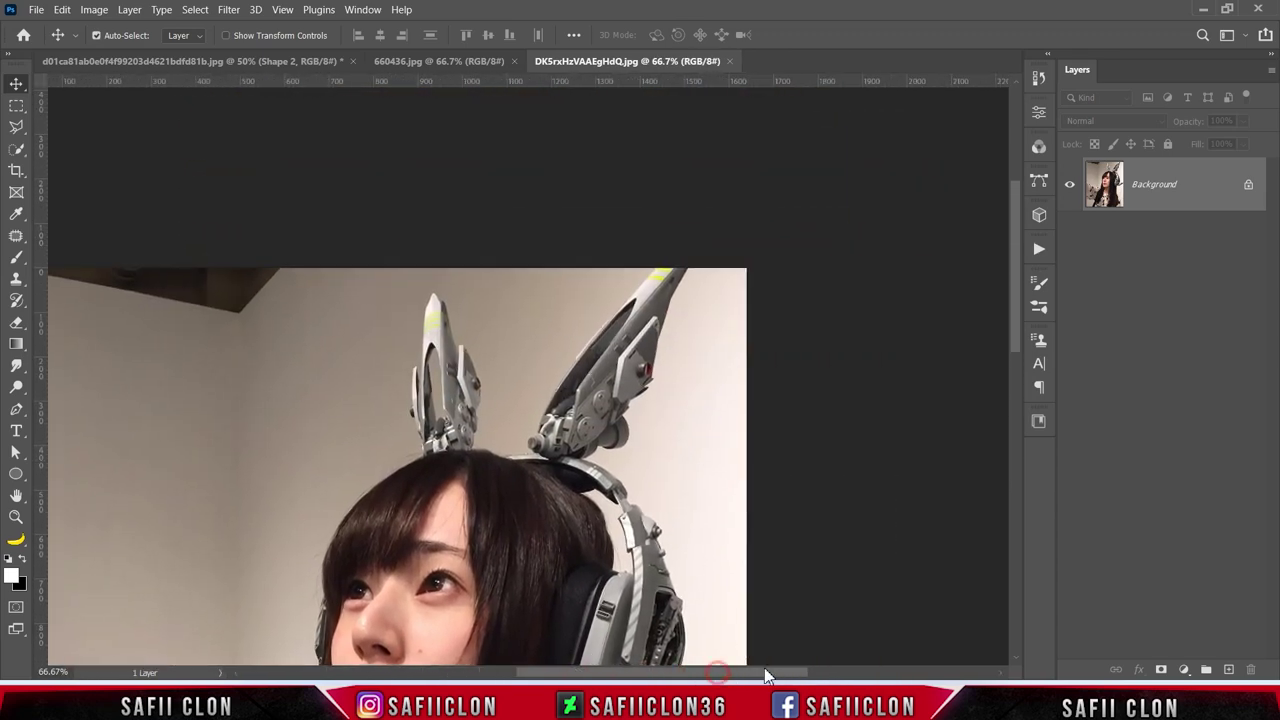
scroll(733, 543, down, 1)
Step: Zoom to 200% on the antennae and choose the Polygonal Lasso Tool
key(ctrl+plus)
key(ctrl+plus)
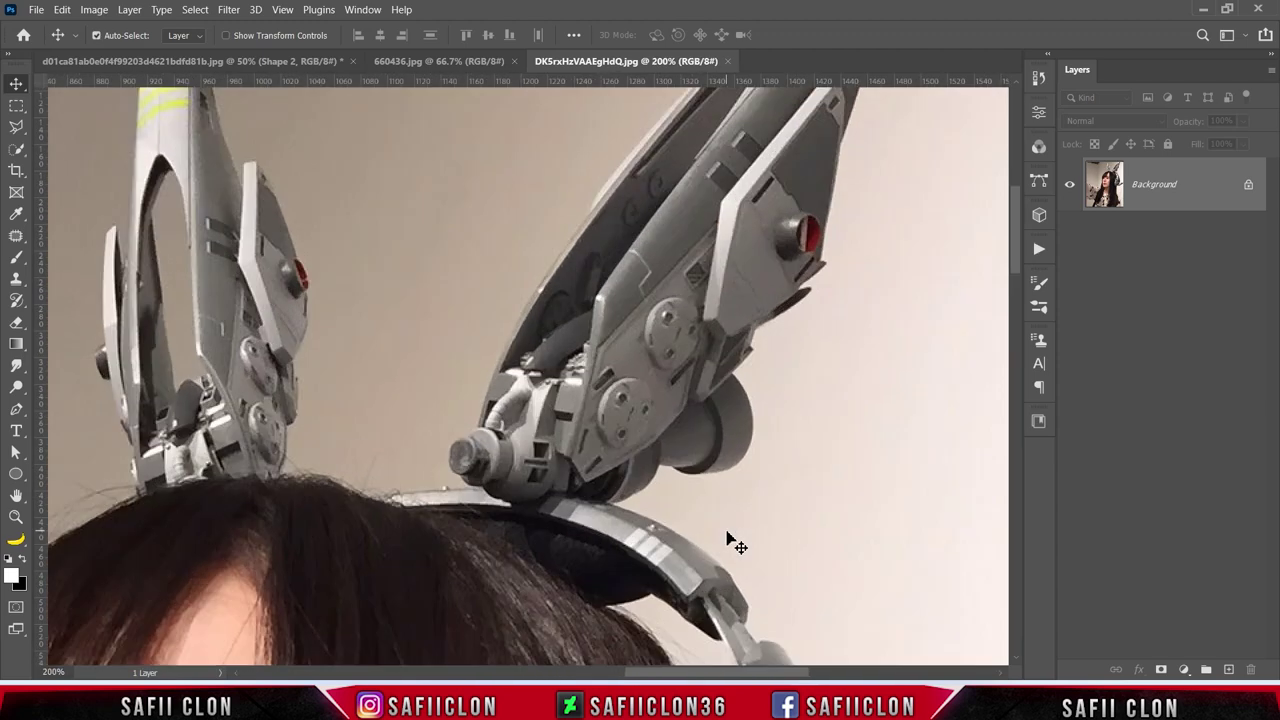
scroll(733, 540, up, 2)
scroll(733, 540, up, 2)
scroll(733, 538, up, 2)
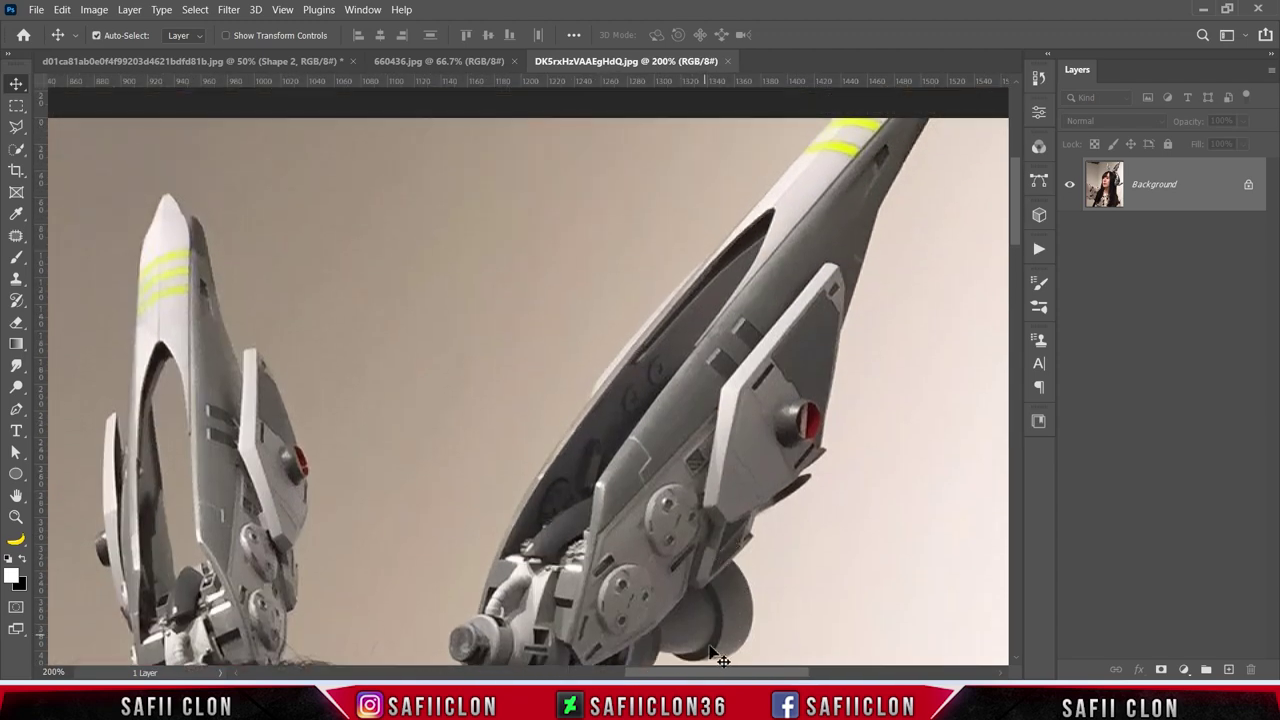
drag(718, 670, 741, 671)
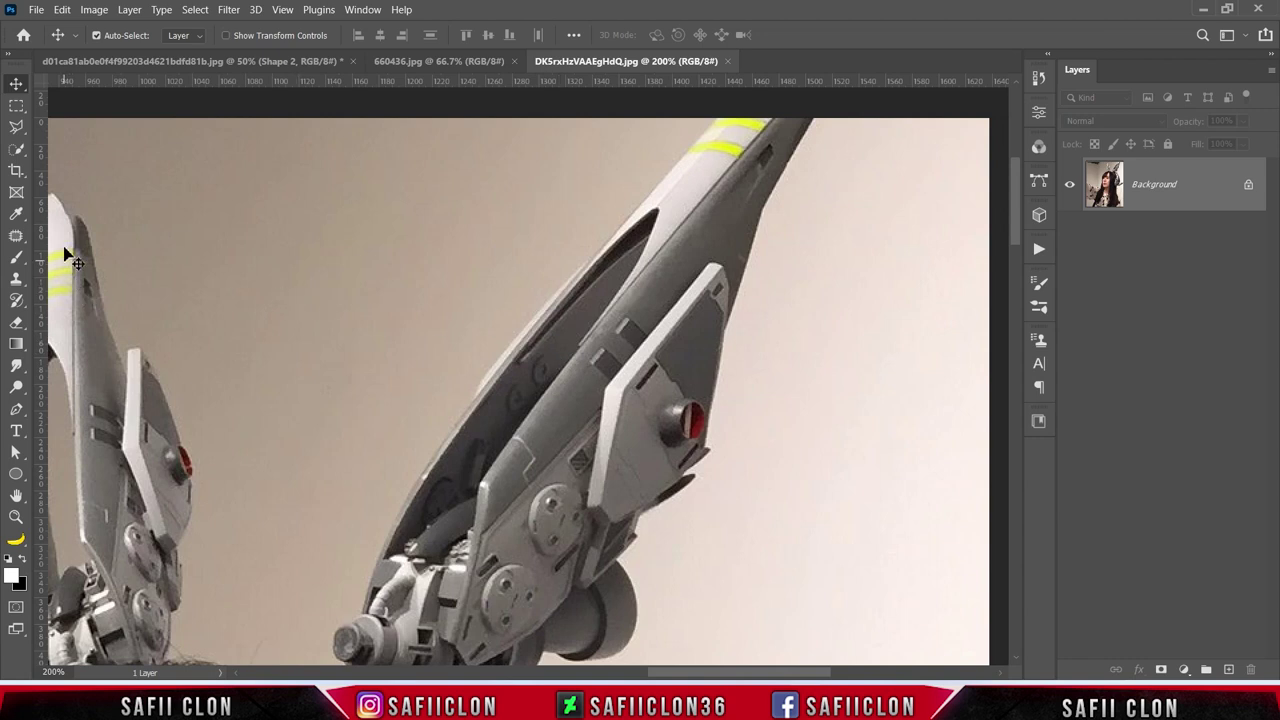
right_click(18, 128)
click(90, 143)
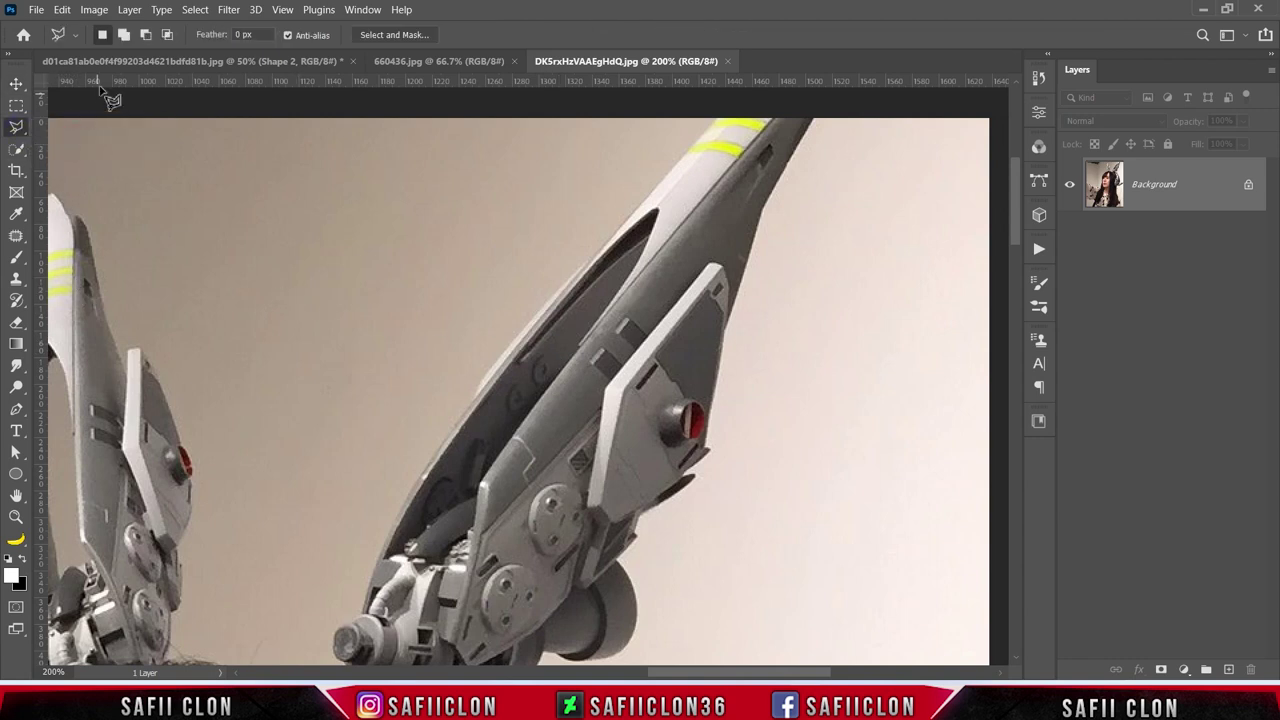
Step: Select the angular antenna plate with the red knob and drag it onto the portrait document
click(590, 510)
click(603, 390)
click(713, 266)
click(727, 283)
click(722, 350)
click(711, 452)
click(692, 478)
click(601, 531)
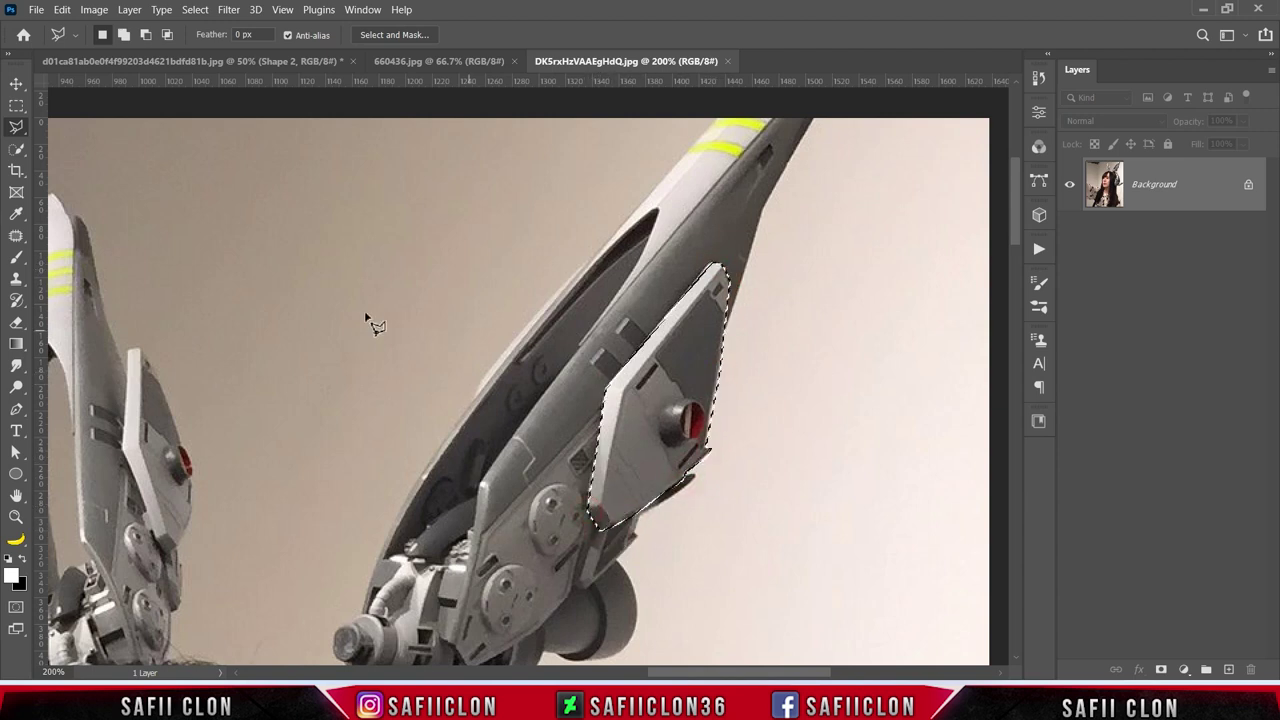
click(17, 84)
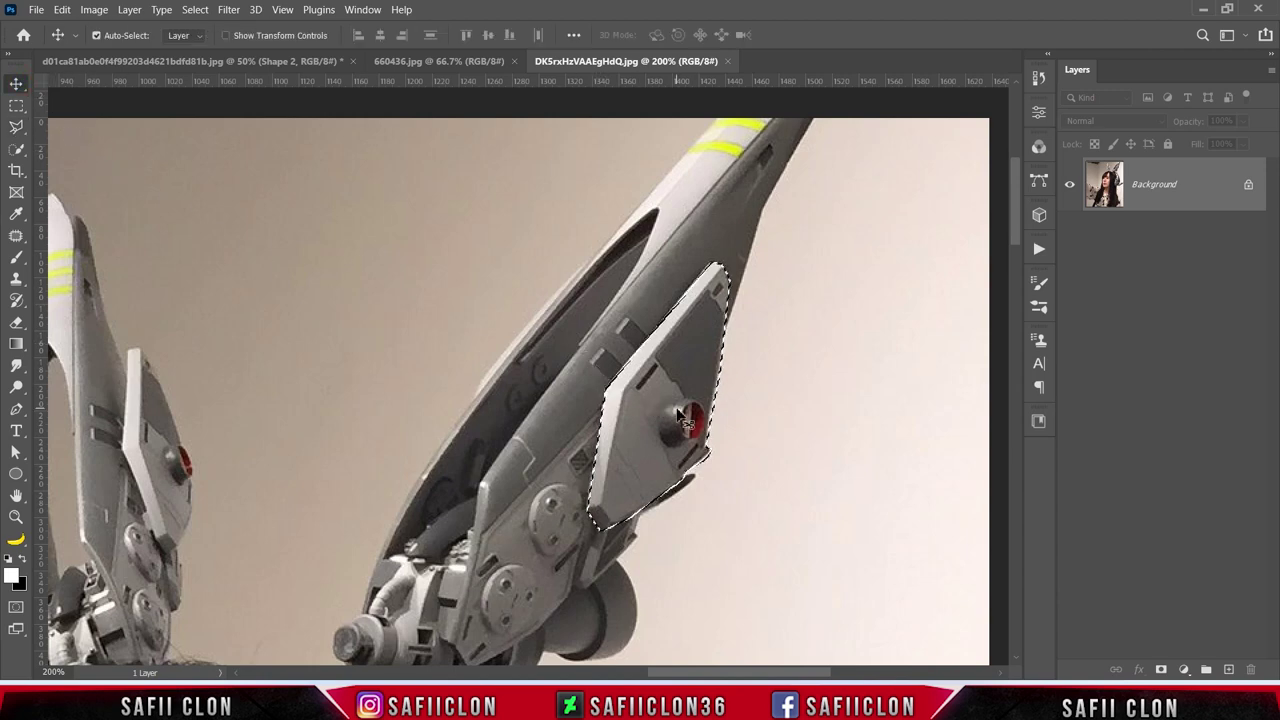
drag(680, 415, 266, 200)
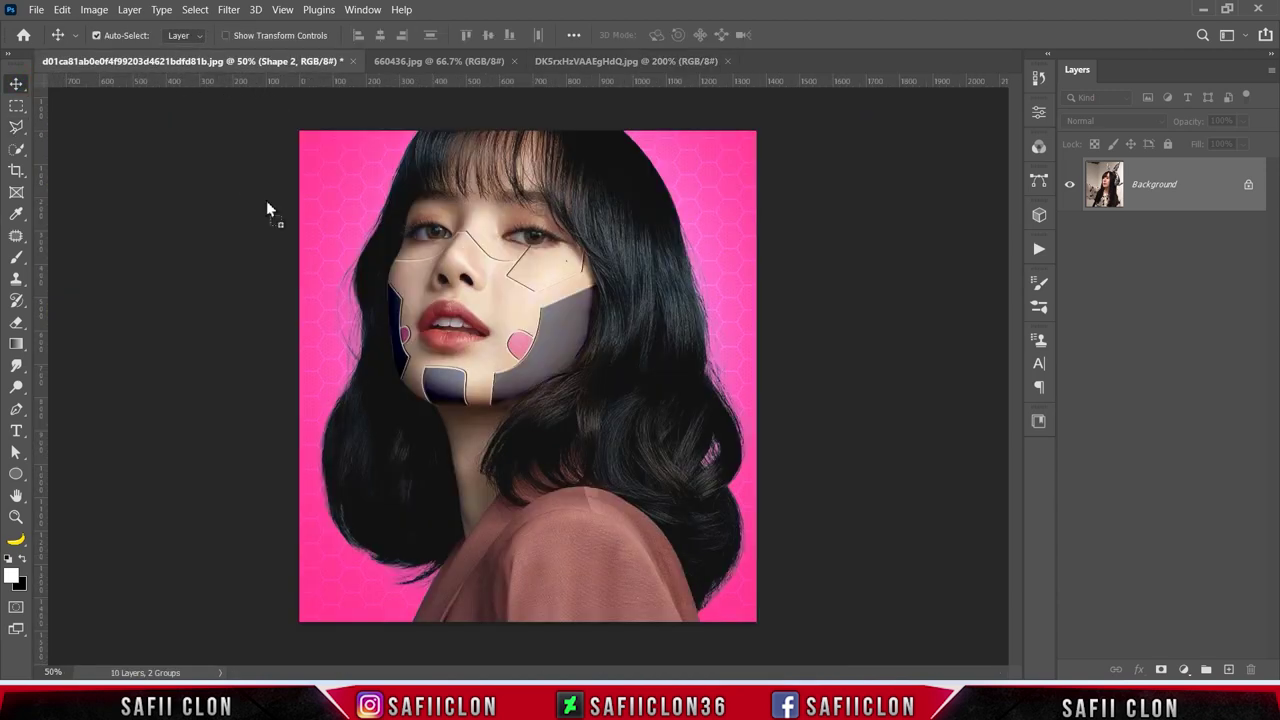
Step: Drop the plate in as Layer 3, enlarge it onto the cheek, and blend it in Overlay
drag(540, 347, 540, 347)
key(ctrl+t)
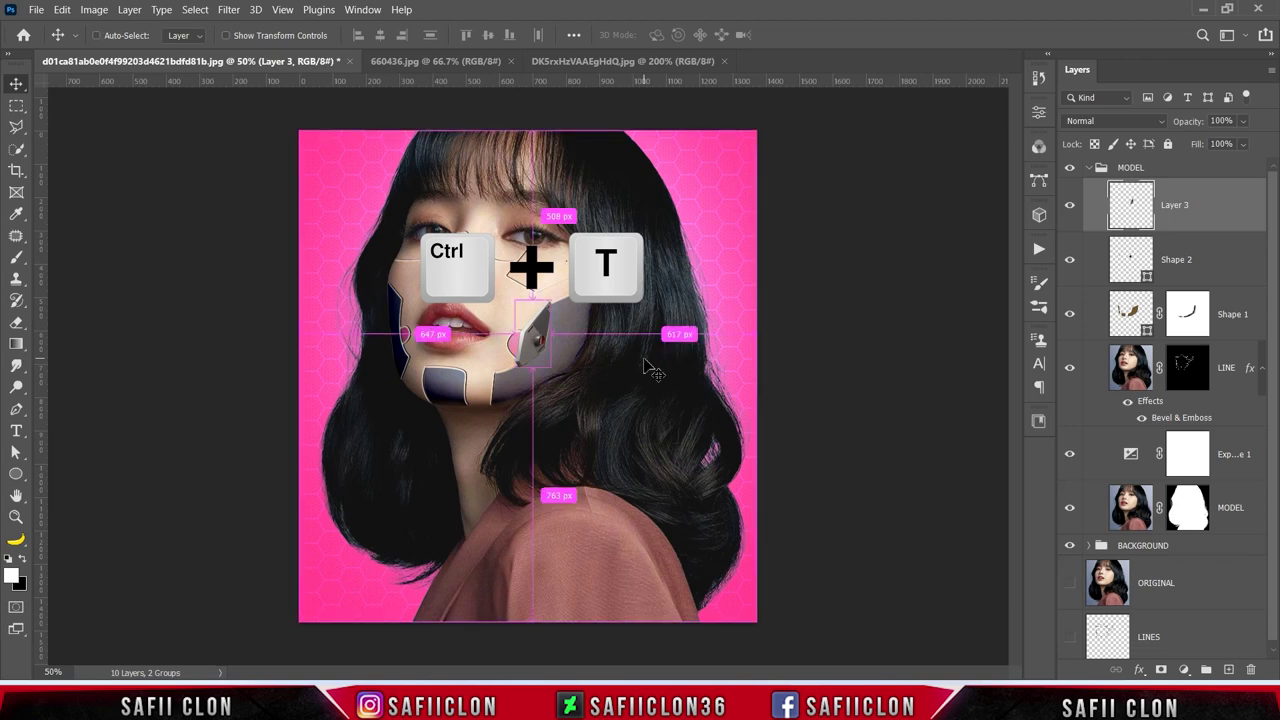
drag(551, 299, 585, 240)
drag(540, 340, 642, 352)
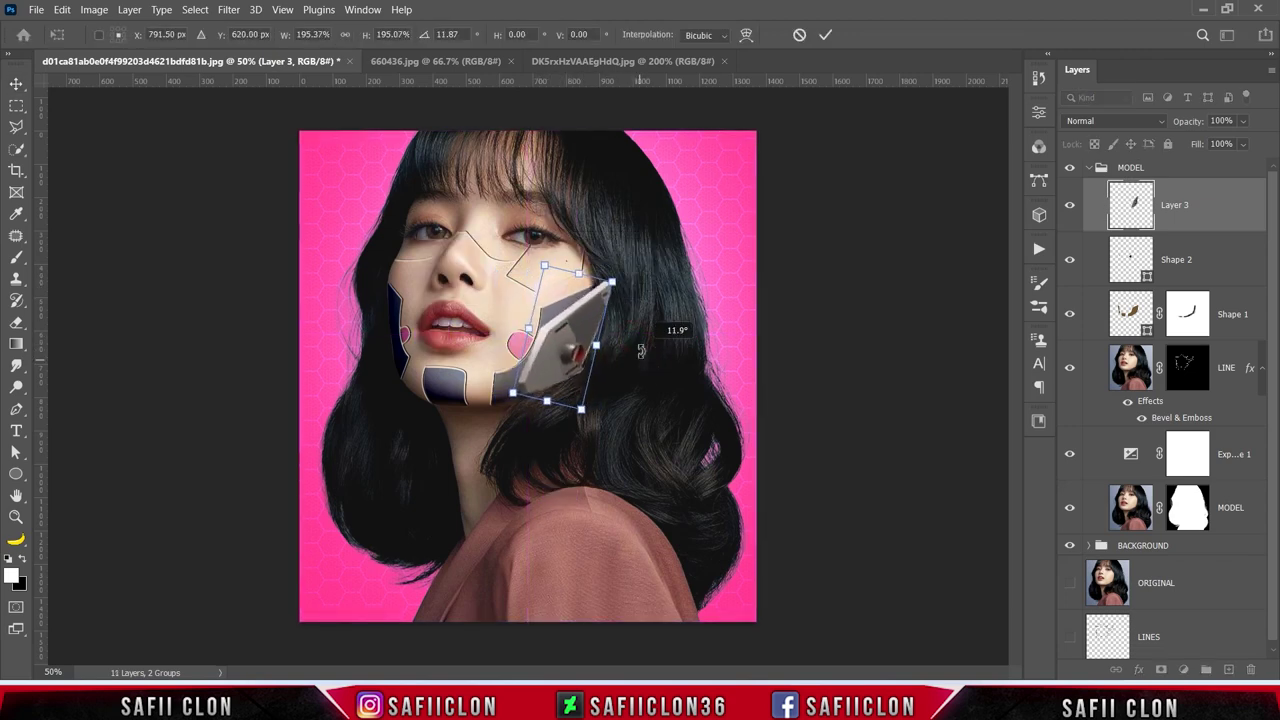
click(1089, 121)
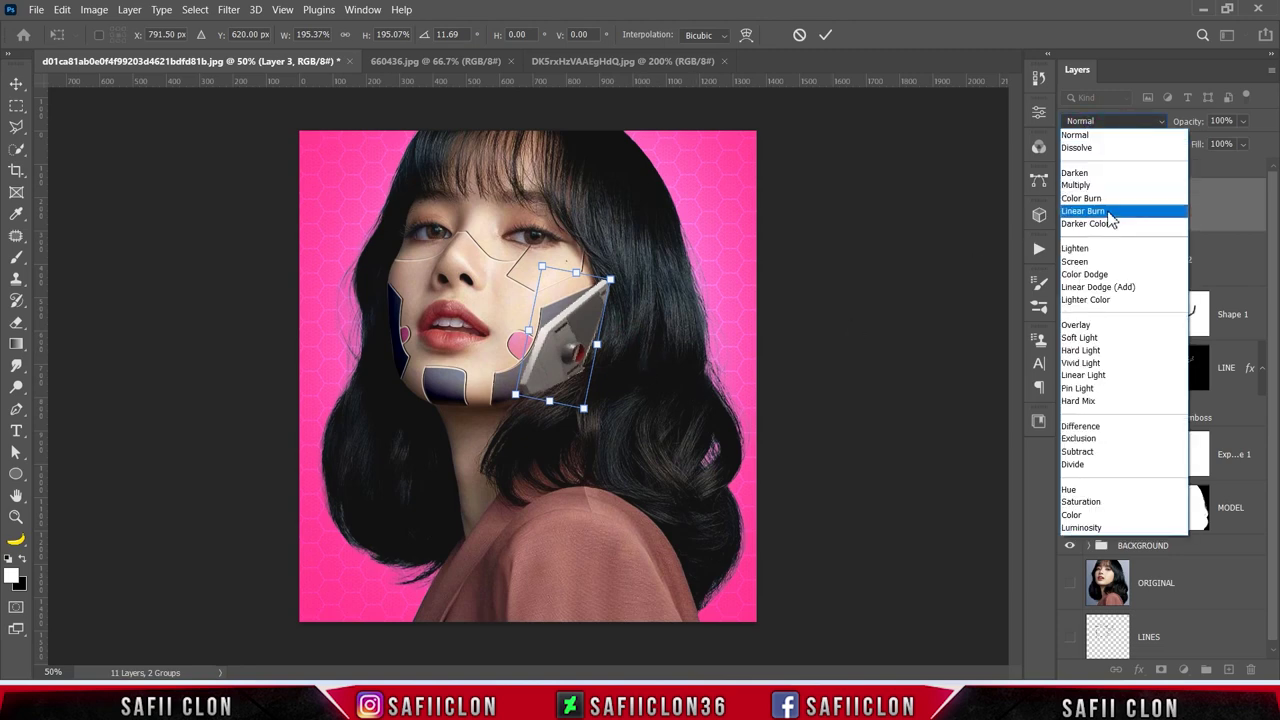
click(1088, 325)
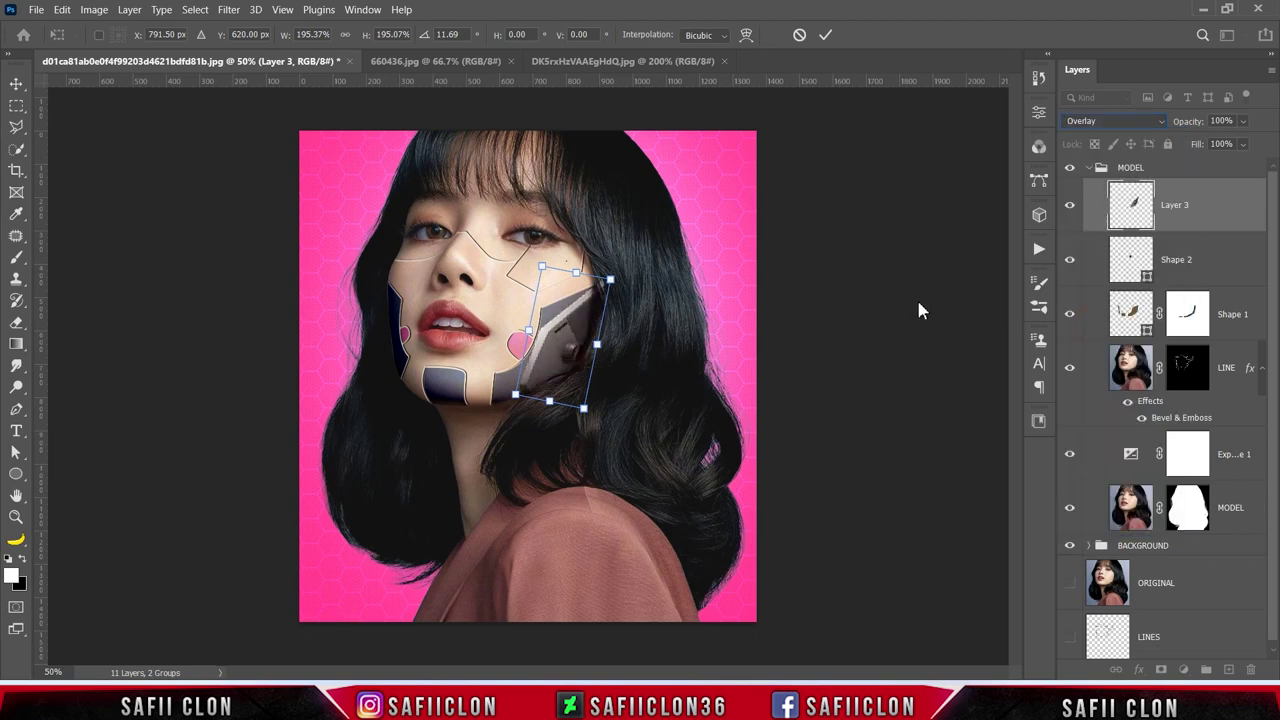
Step: Zoom in and distort the plate's corners to follow the cheek panel
key(ctrl+equal)
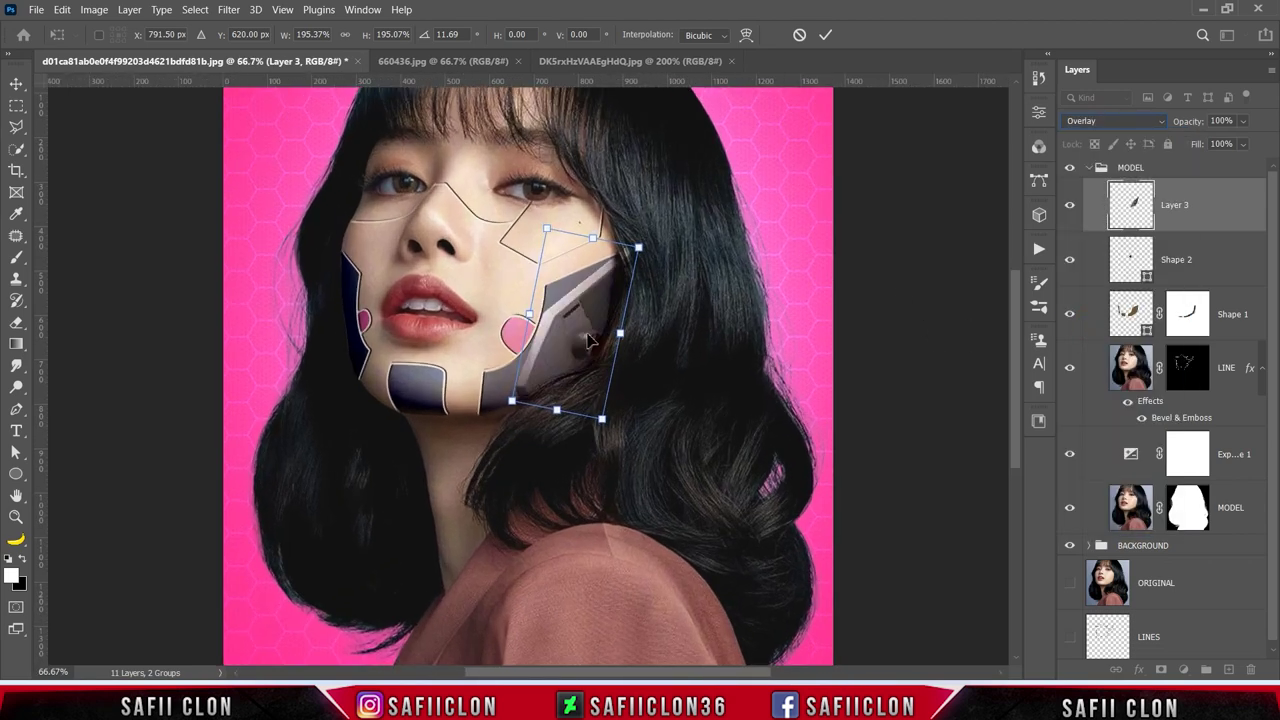
drag(638, 247, 655, 234)
drag(512, 401, 455, 381)
mouse_move(570, 431)
mouse_down()
mouse_move(563, 423)
mouse_move(556, 458)
mouse_up()
drag(568, 178, 570, 193)
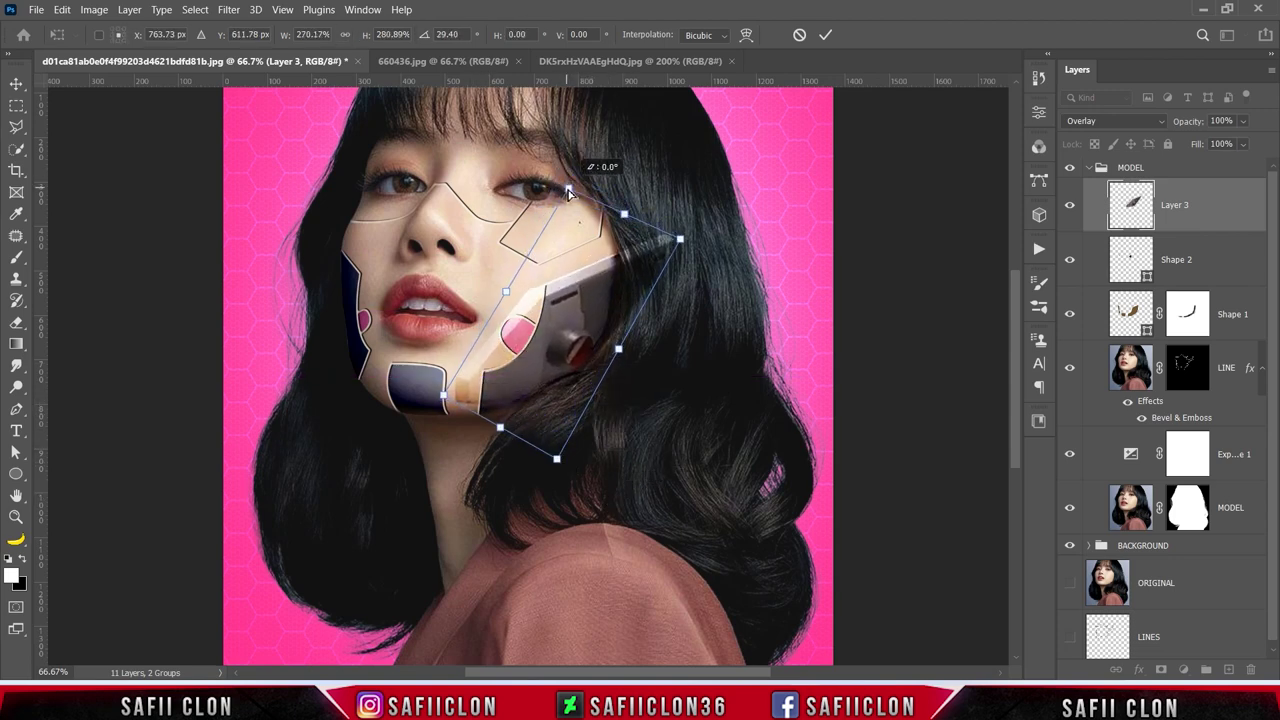
drag(680, 239, 690, 225)
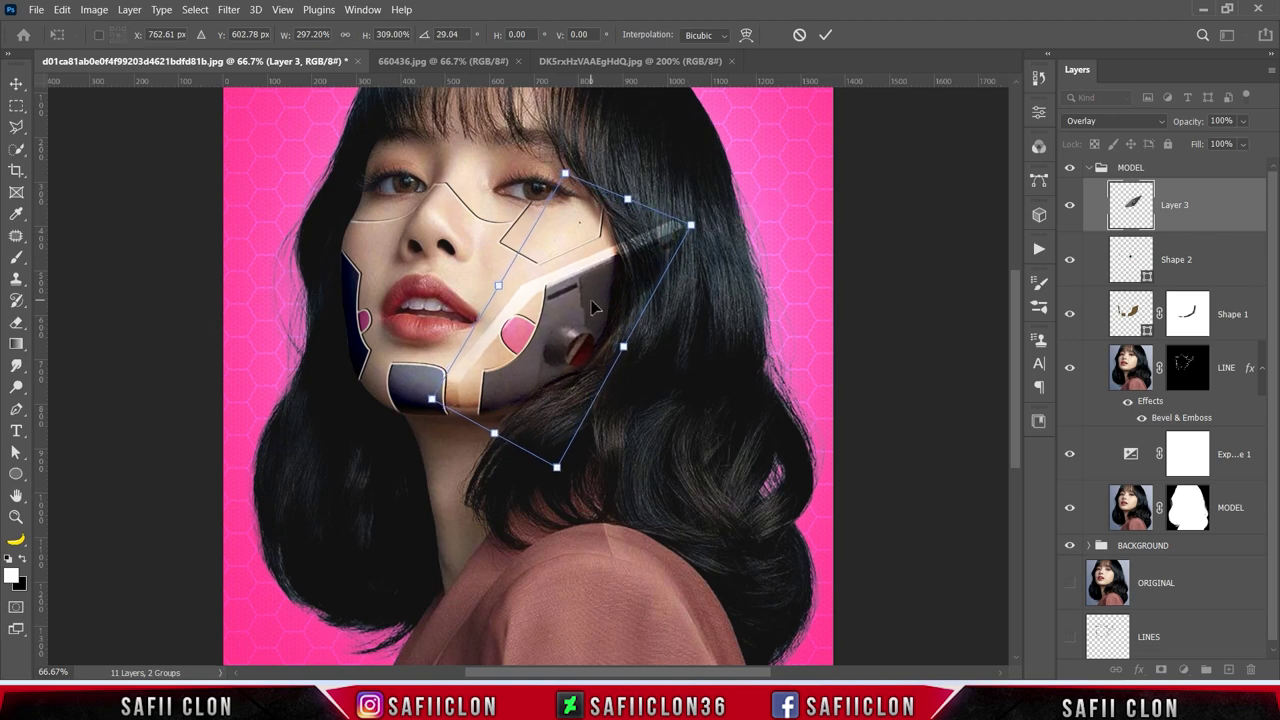
Step: Shrink, rotate and nudge the plate into place, commit, then hide Layer 3 to compare
drag(556, 466, 687, 336)
drag(688, 228, 653, 243)
drag(586, 514, 623, 491)
key(Down)
key(Down)
key(Down)
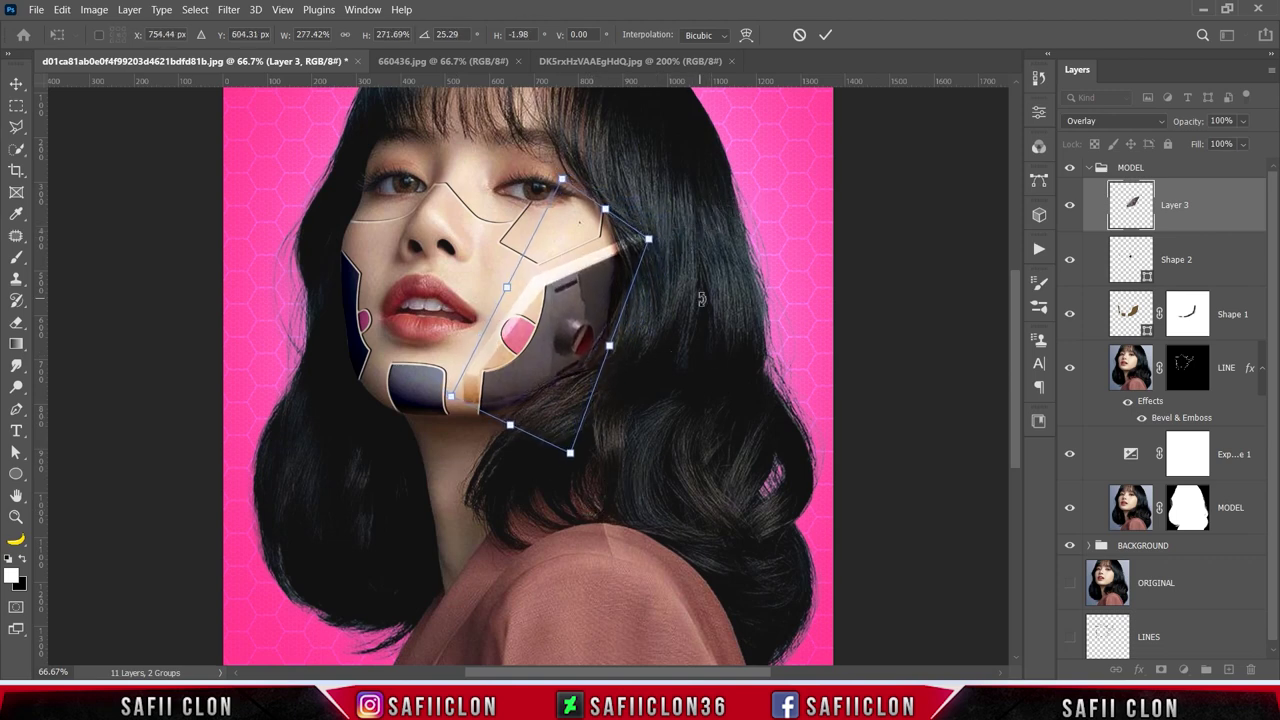
click(826, 38)
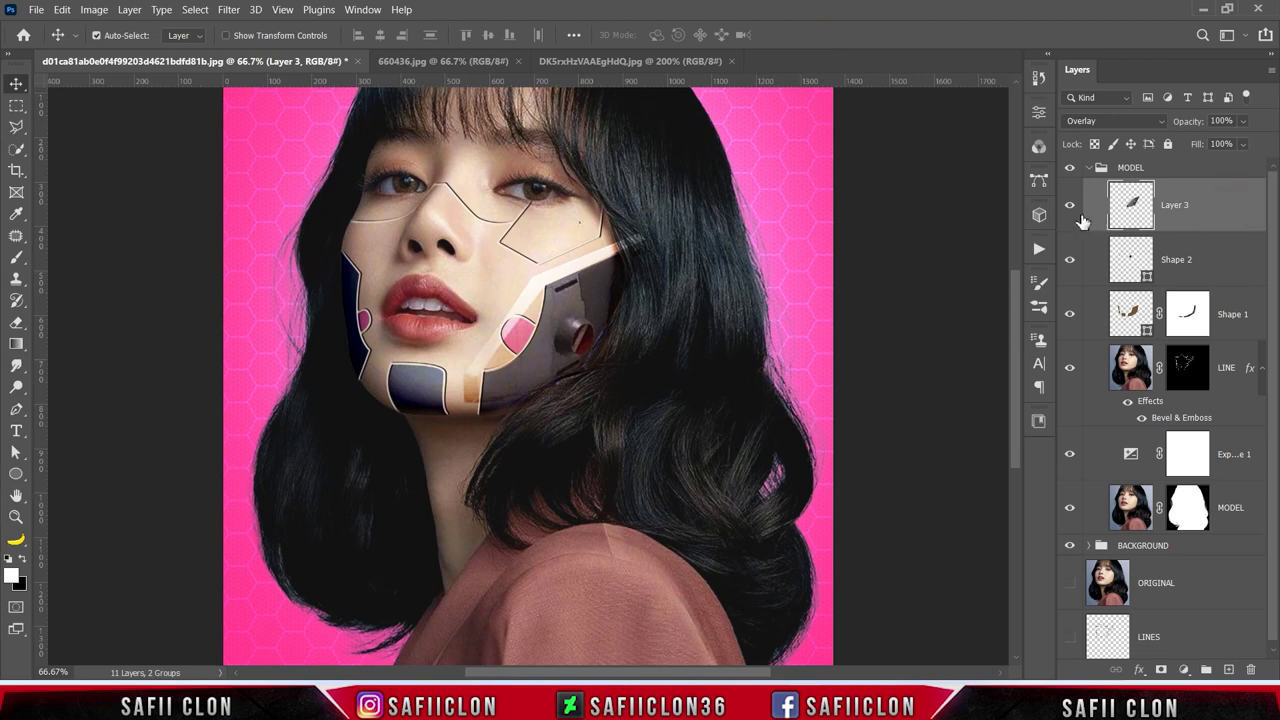
click(1069, 212)
Step: Show Layer 3 again, give it a white layer mask, and choose the Brush tool
click(1069, 212)
click(1161, 669)
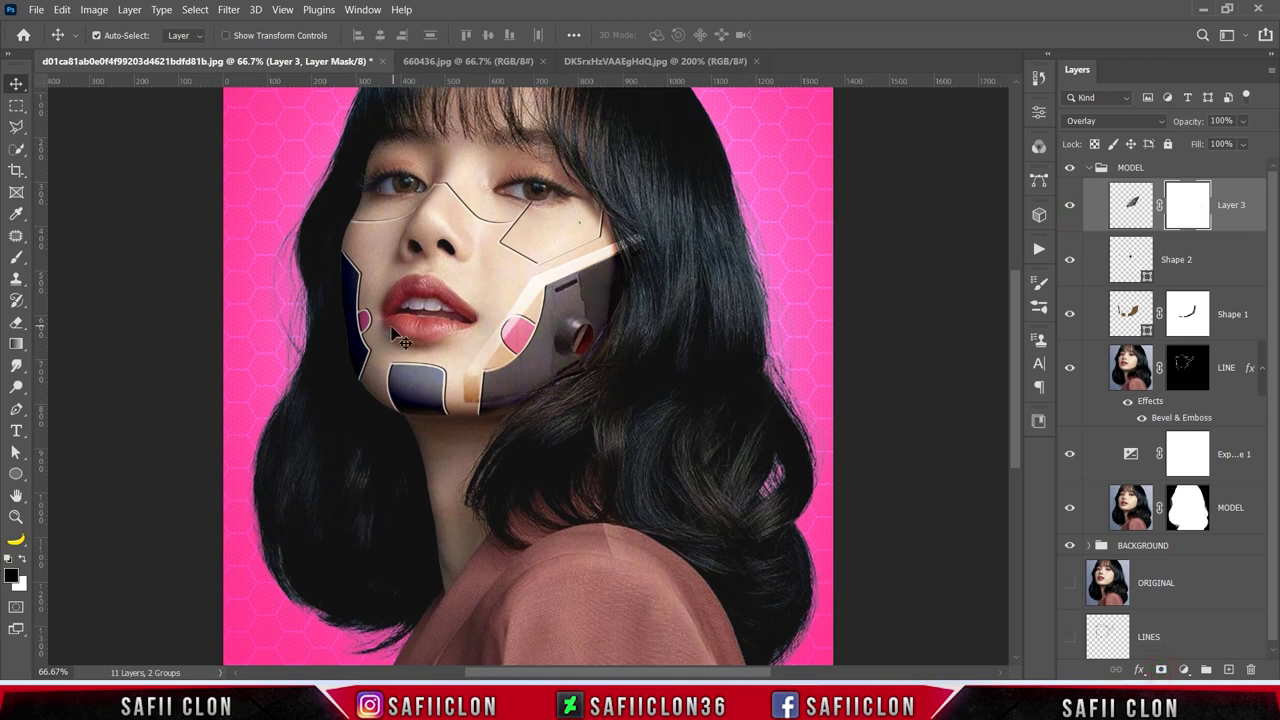
click(16, 257)
click(65, 261)
Step: Set the brush to Soft Round, 114 px, at 46% opacity
click(116, 38)
click(105, 257)
drag(116, 92, 152, 92)
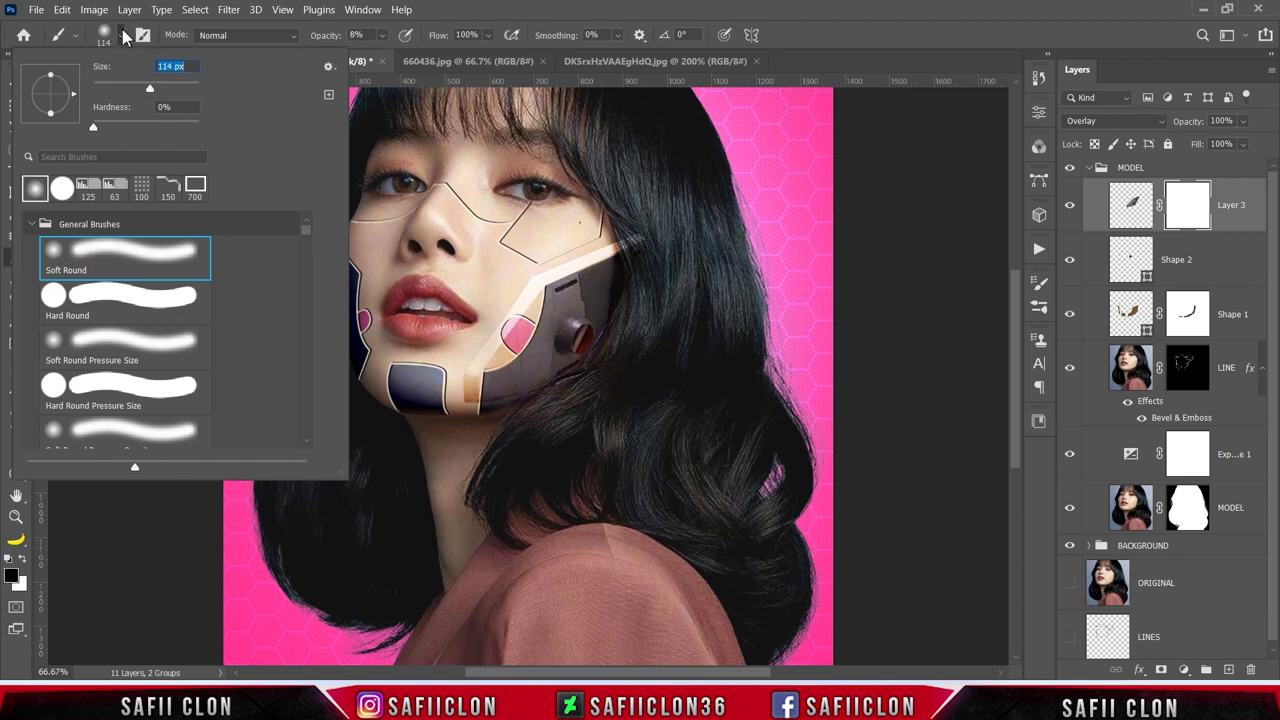
click(383, 35)
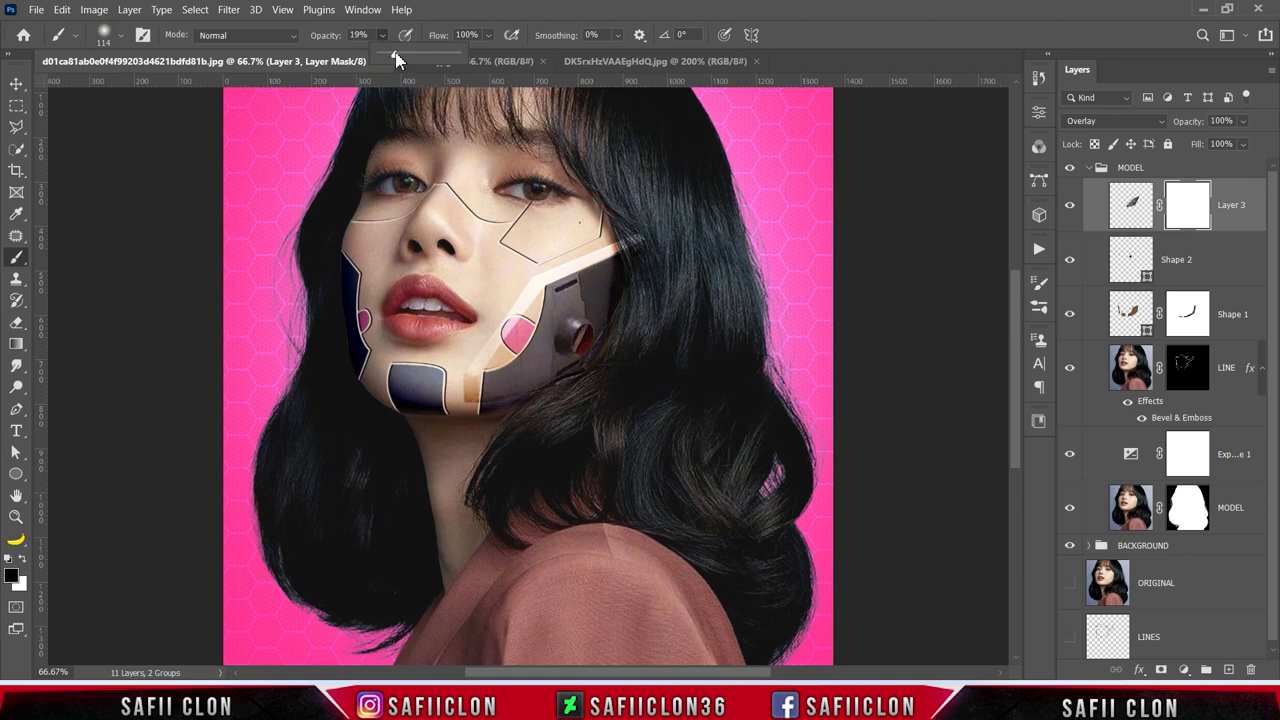
click(381, 37)
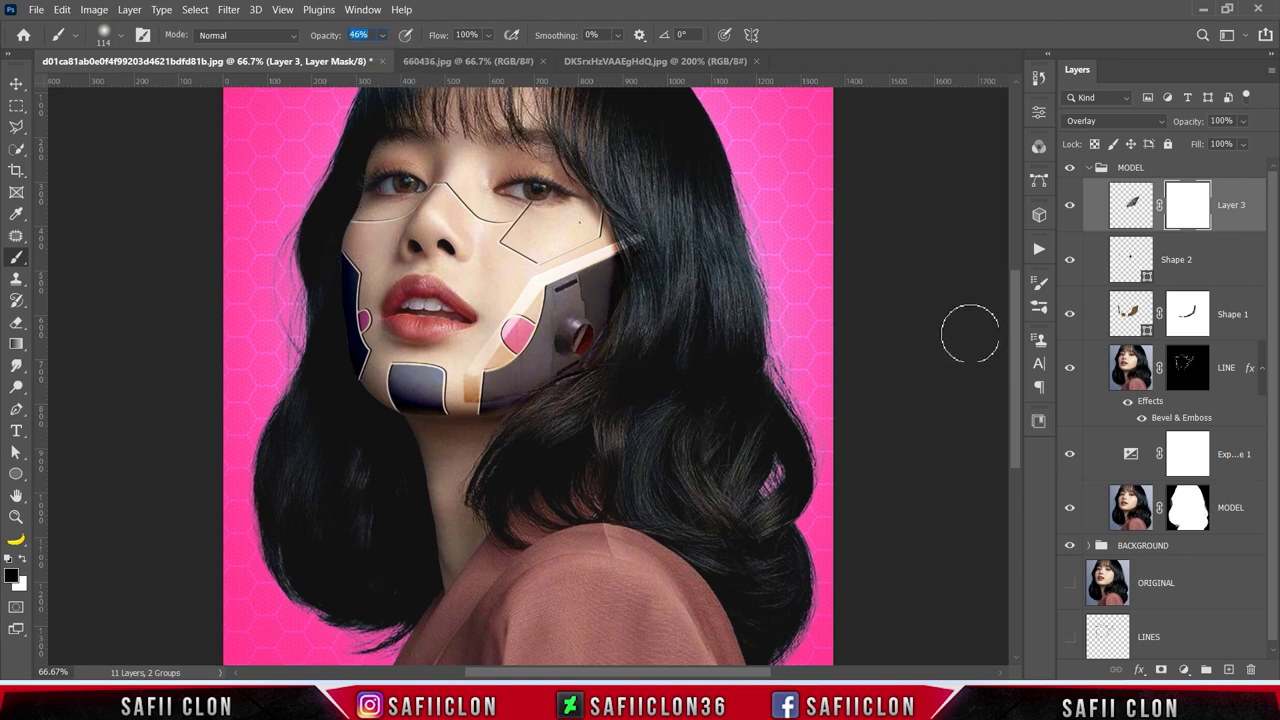
Step: Check Shape 1 by toggling it, then load its face panels as a selection
click(1071, 316)
click(1071, 316)
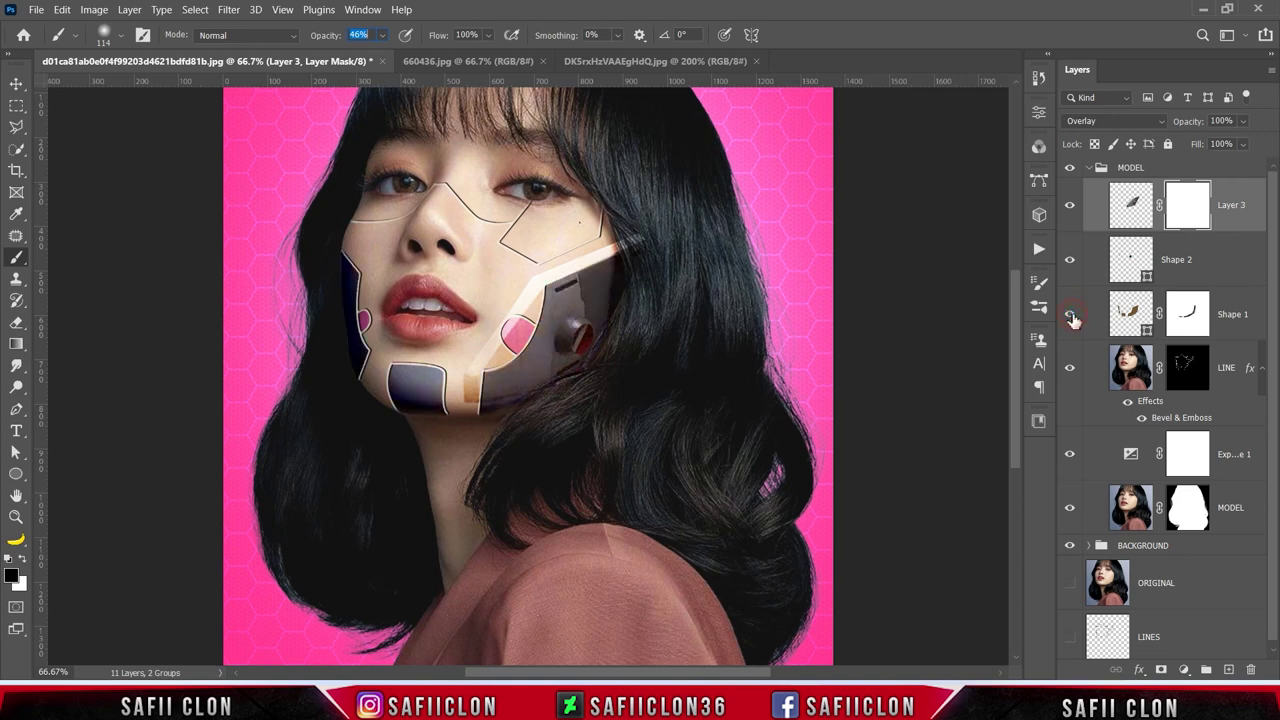
ctrl+click(1130, 312)
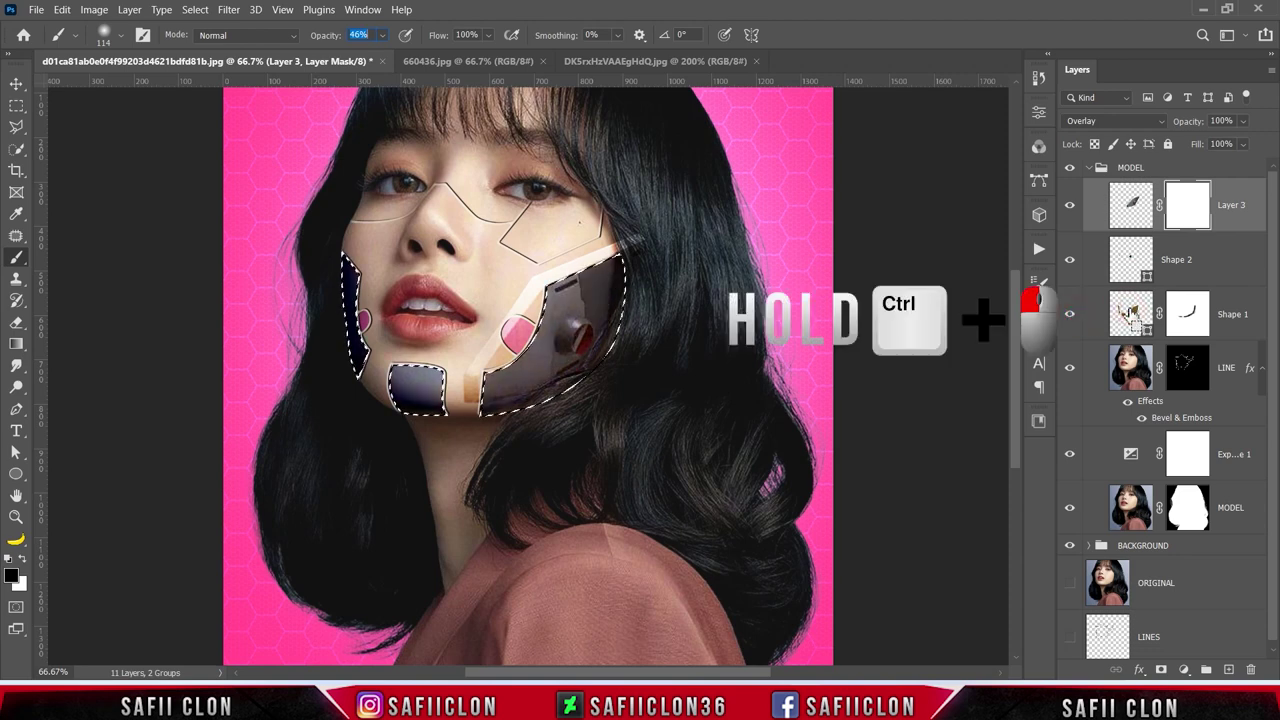
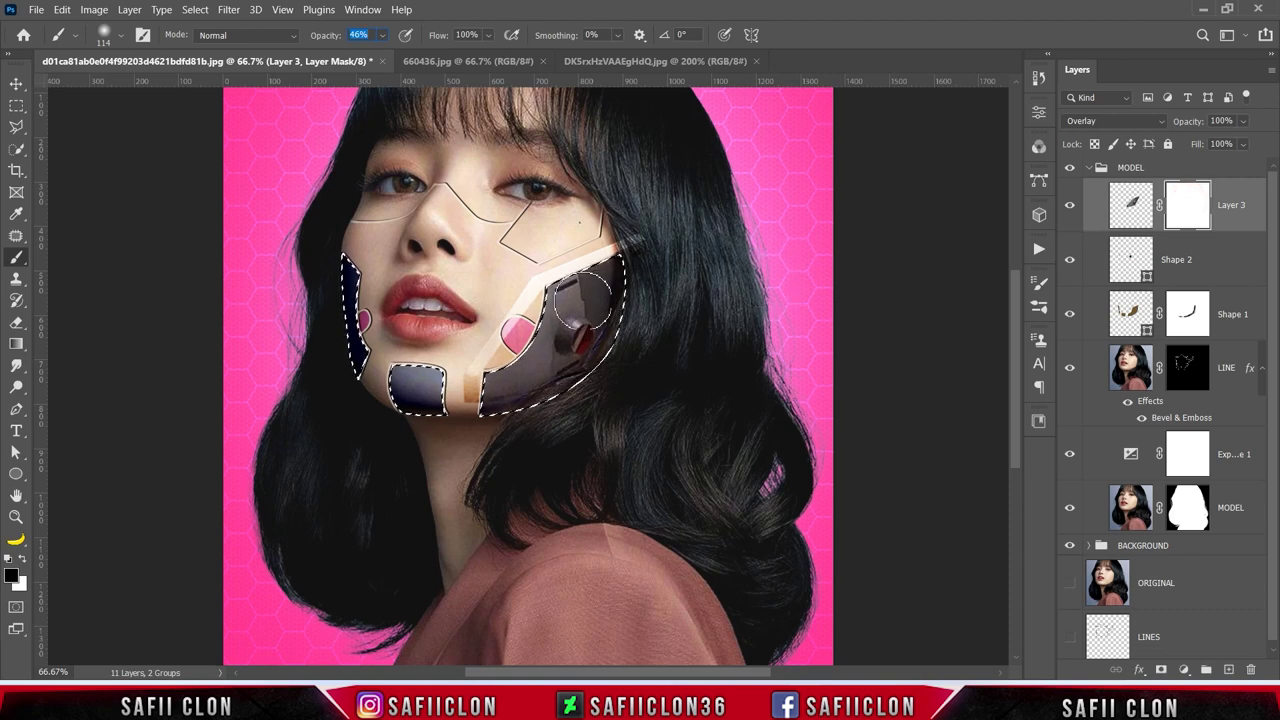
Step: Invert the selection and paint out the beige stripe across cheek and chin on Layer 3's mask
click(194, 12)
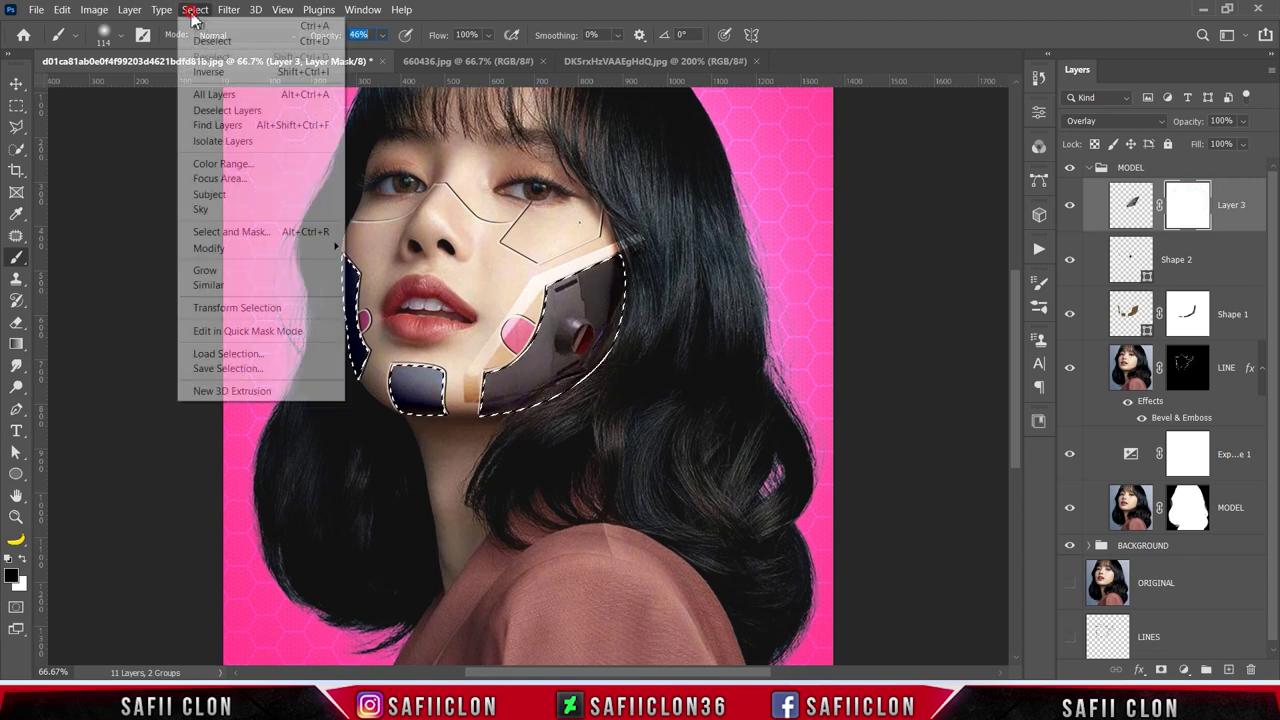
click(220, 76)
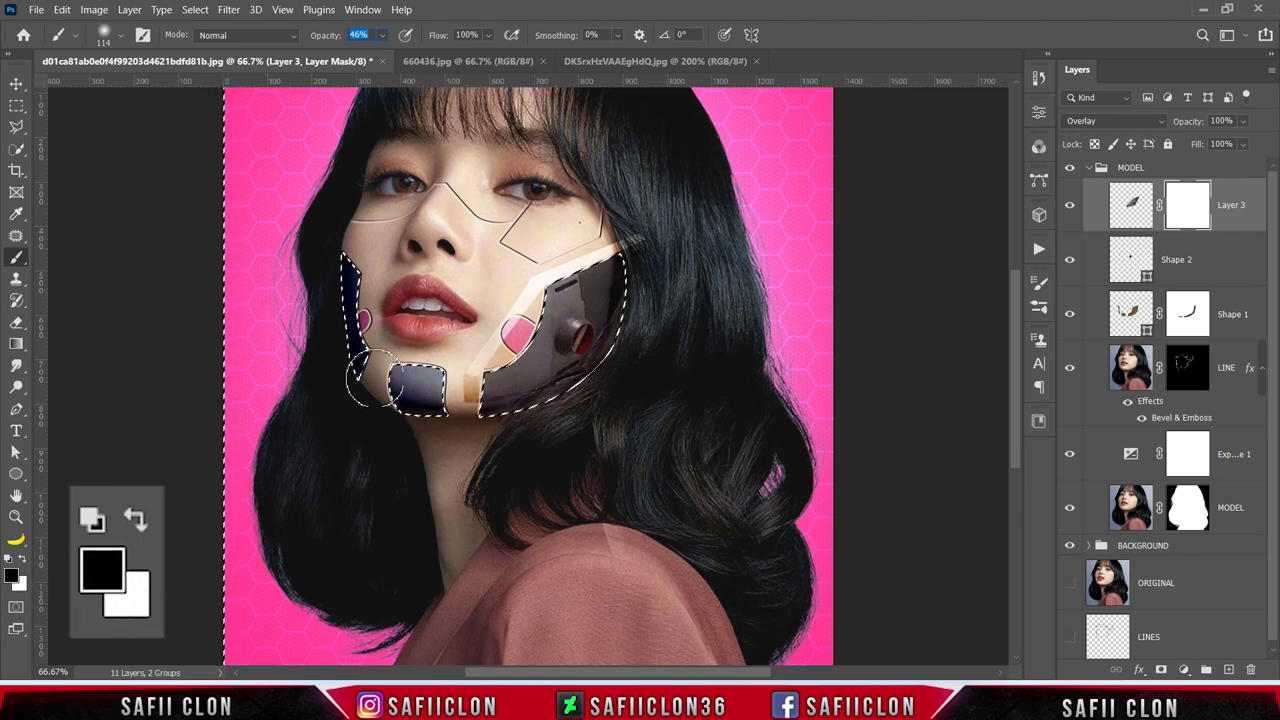
drag(545, 268, 480, 376)
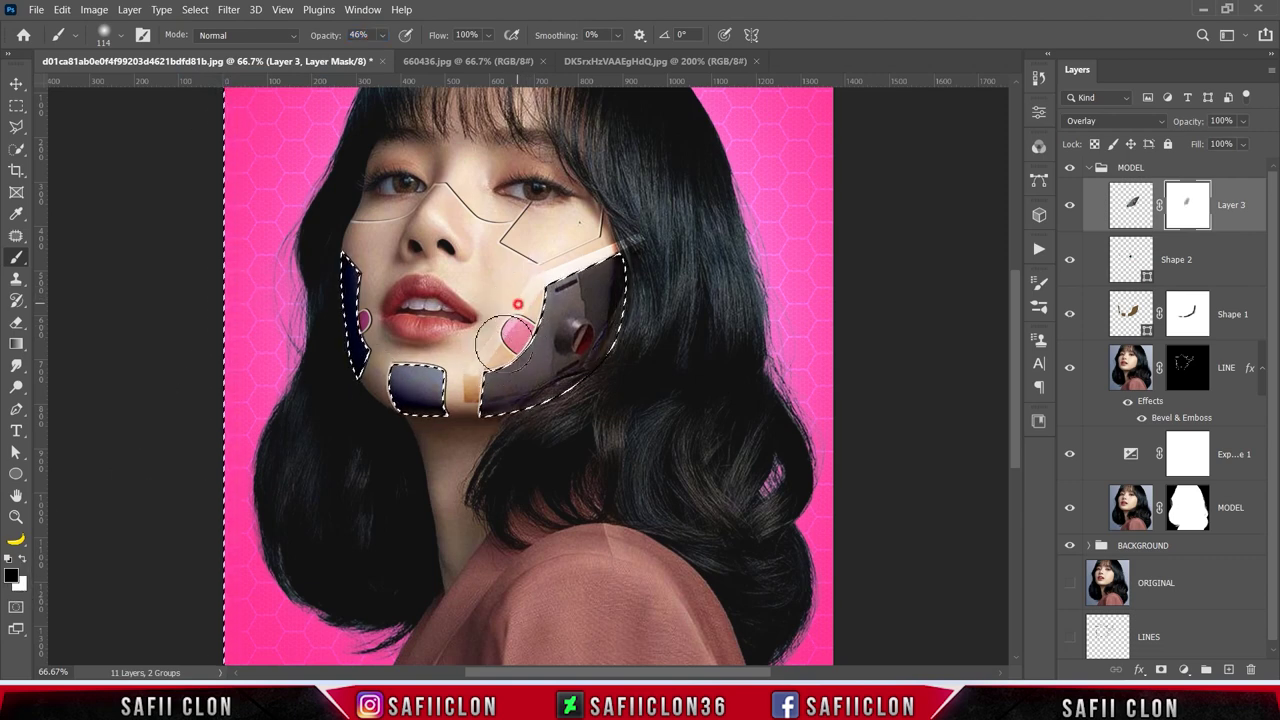
mouse_move(478, 378)
mouse_down()
mouse_move(630, 248)
mouse_move(535, 287)
mouse_up()
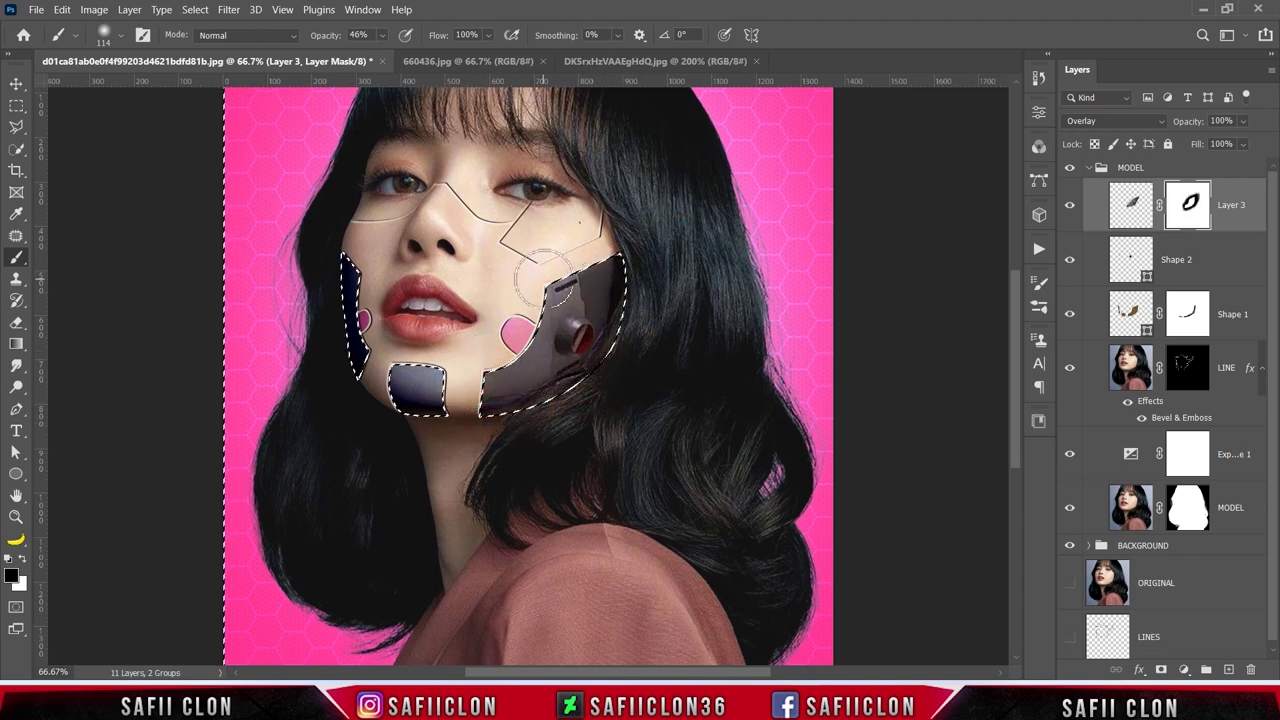
key(ctrl+d)
key(ctrl+d)
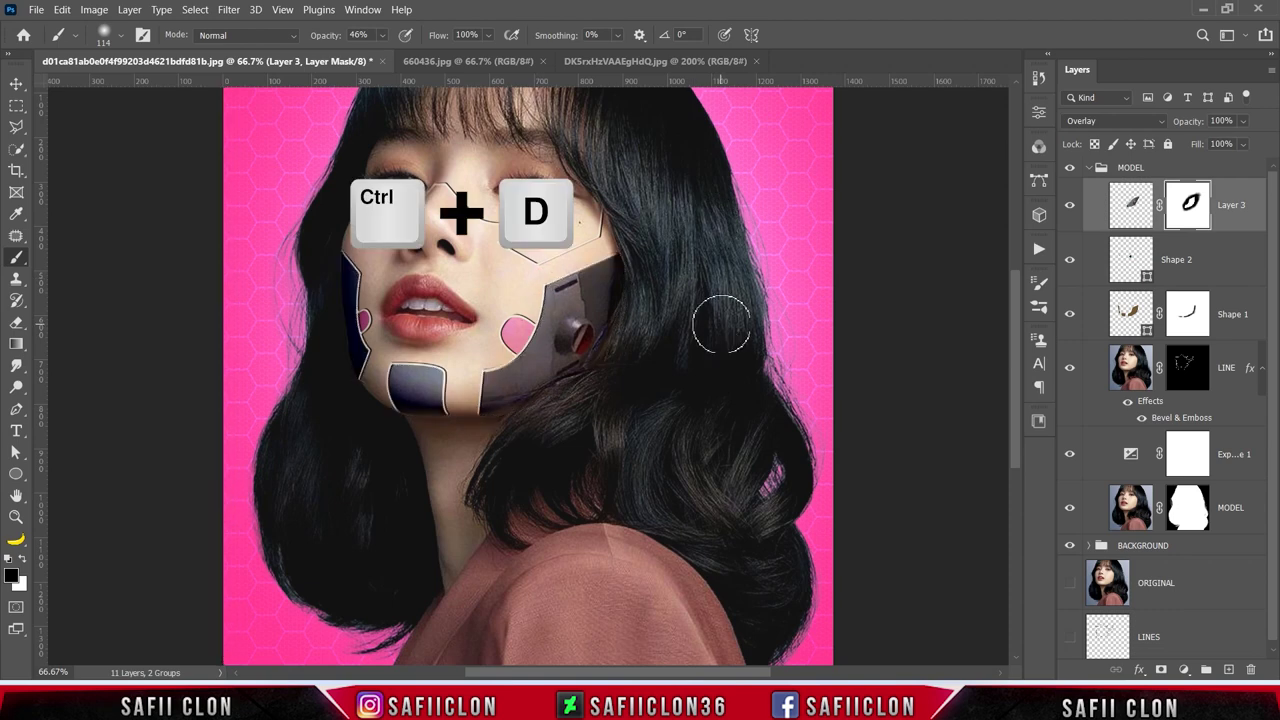
Step: Touch up the chin edge with a smaller brush, then toggle Layer 3 and Shape 1 to compare
key(bracketleft)
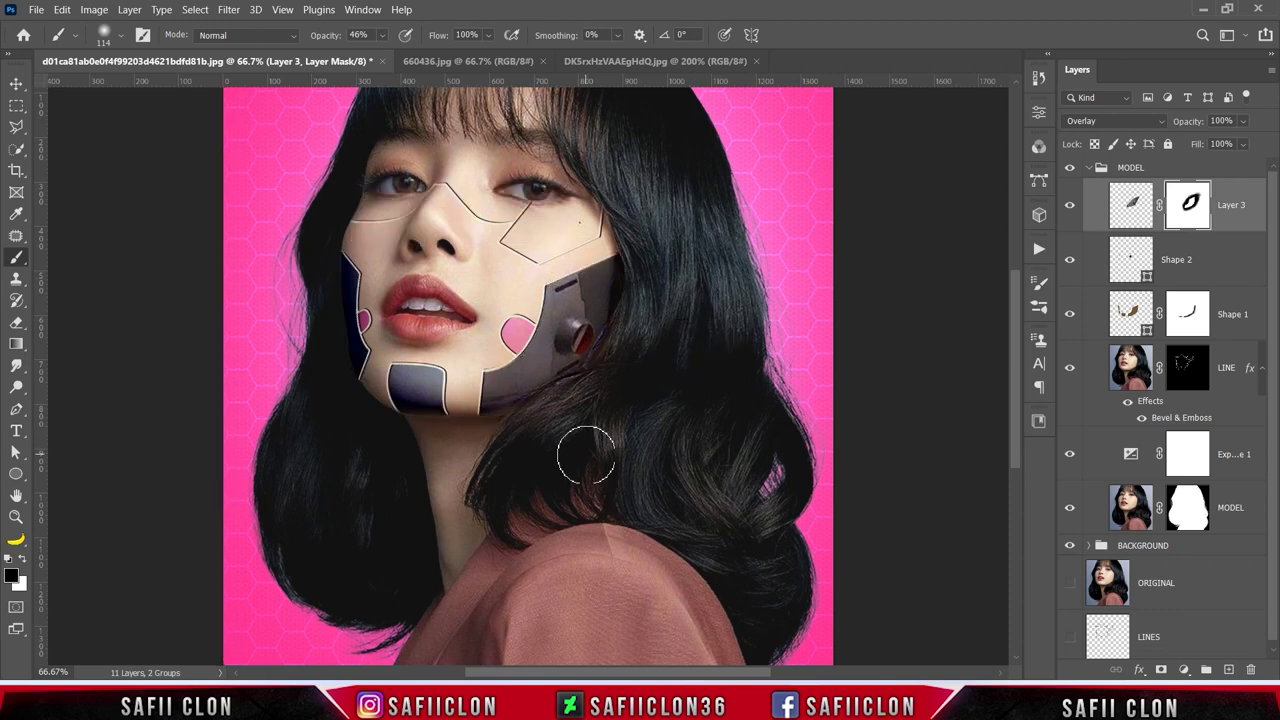
key(bracketleft)
key(bracketleft)
key(bracketleft)
click(495, 410)
click(1071, 207)
click(1071, 207)
click(1071, 316)
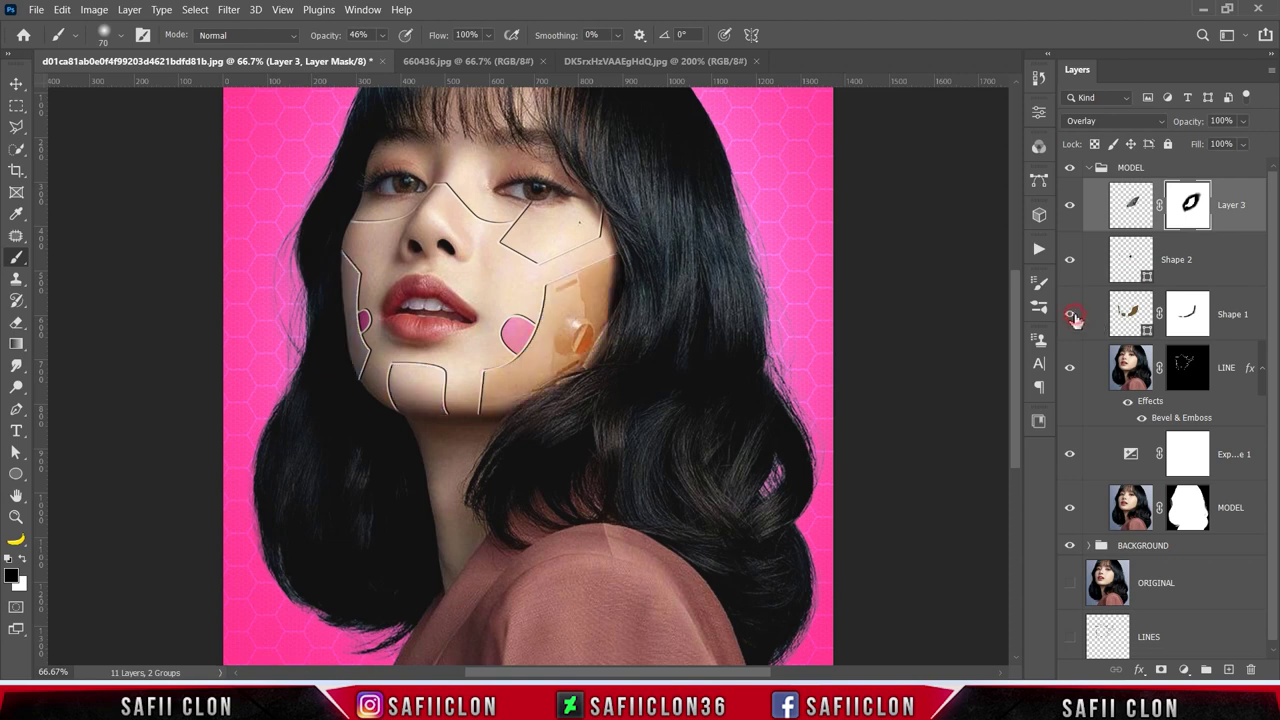
Step: Duplicate the Shape 1 layer as a new layer named 2, then reselect the original
click(1071, 316)
click(1224, 327)
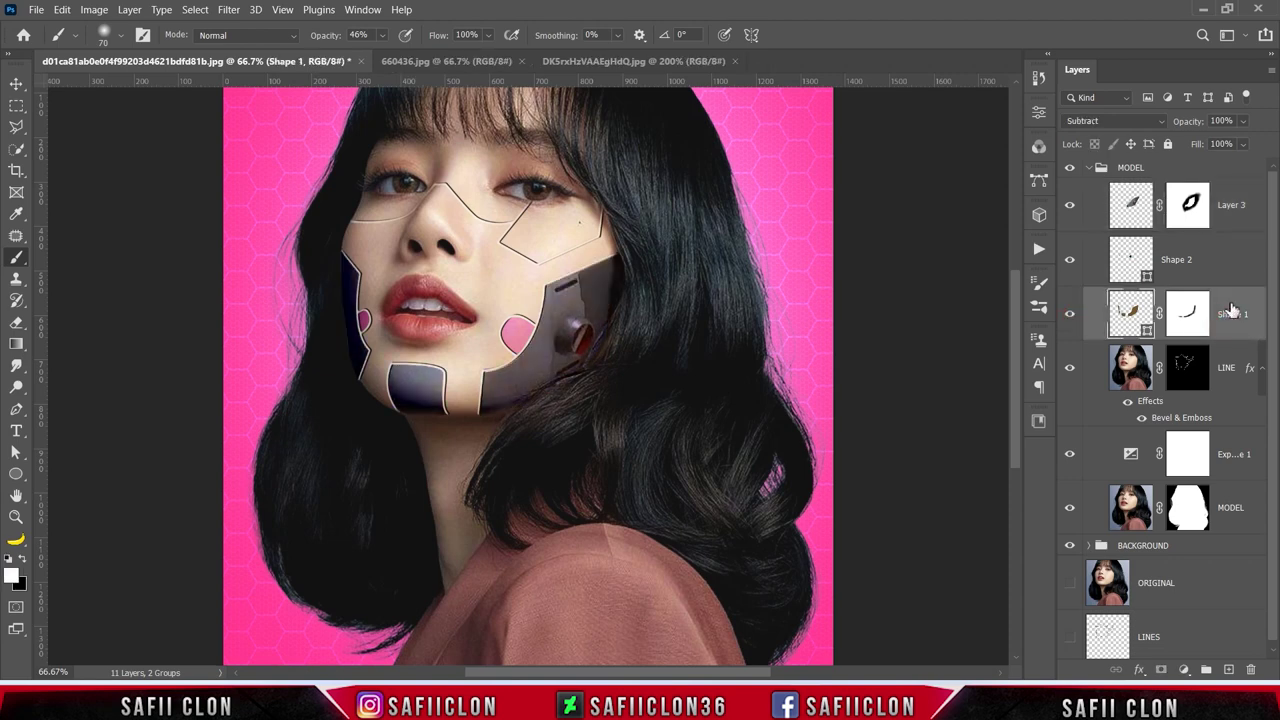
right_click(1233, 313)
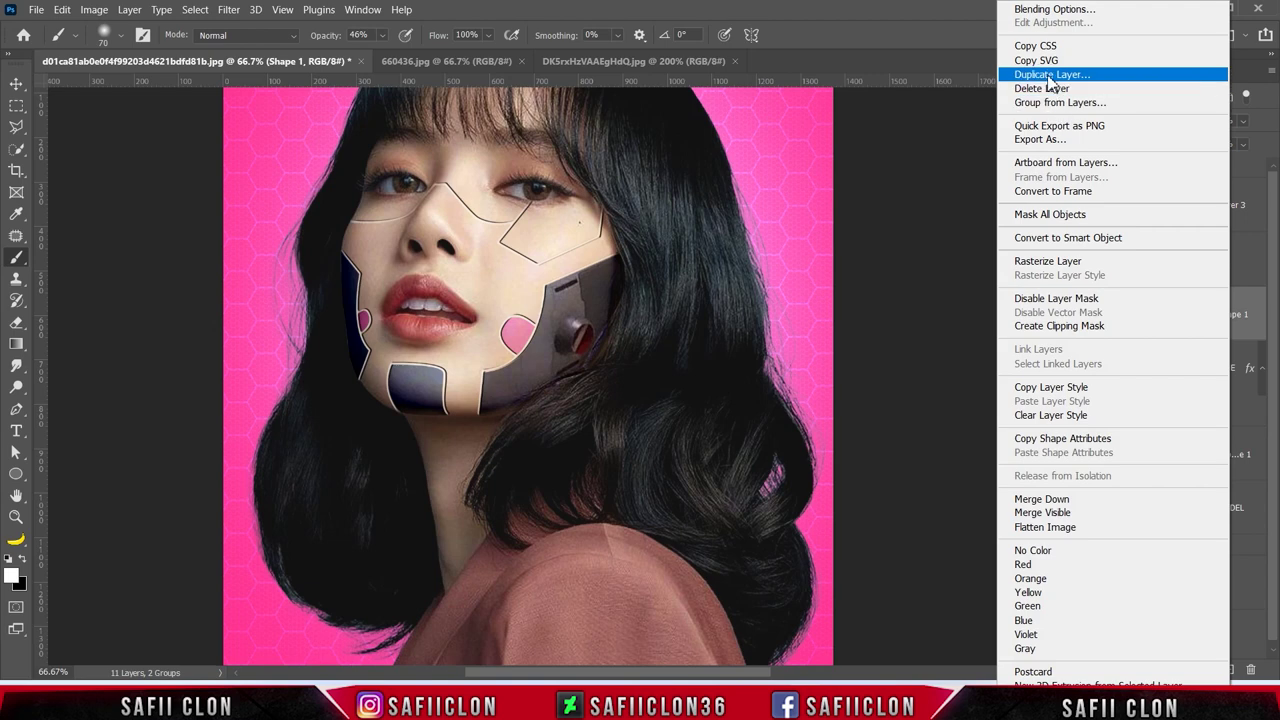
click(1048, 76)
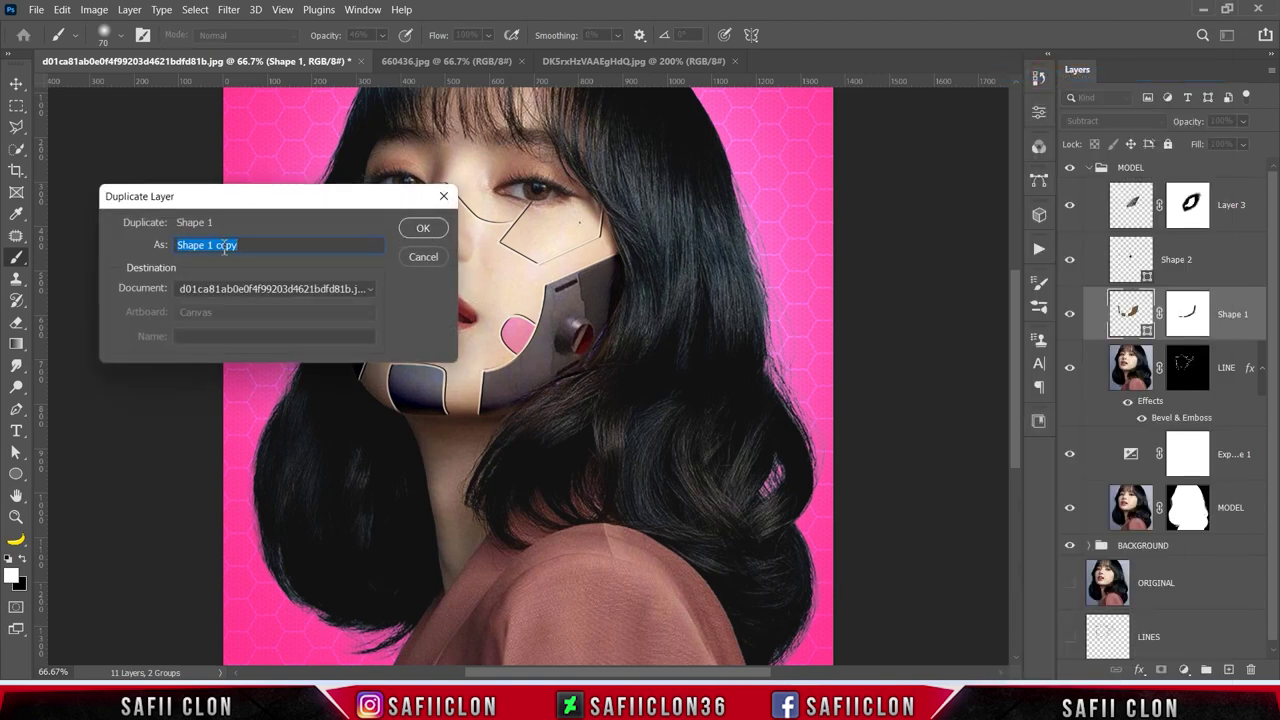
drag(252, 248, 203, 245)
text(2)
click(423, 228)
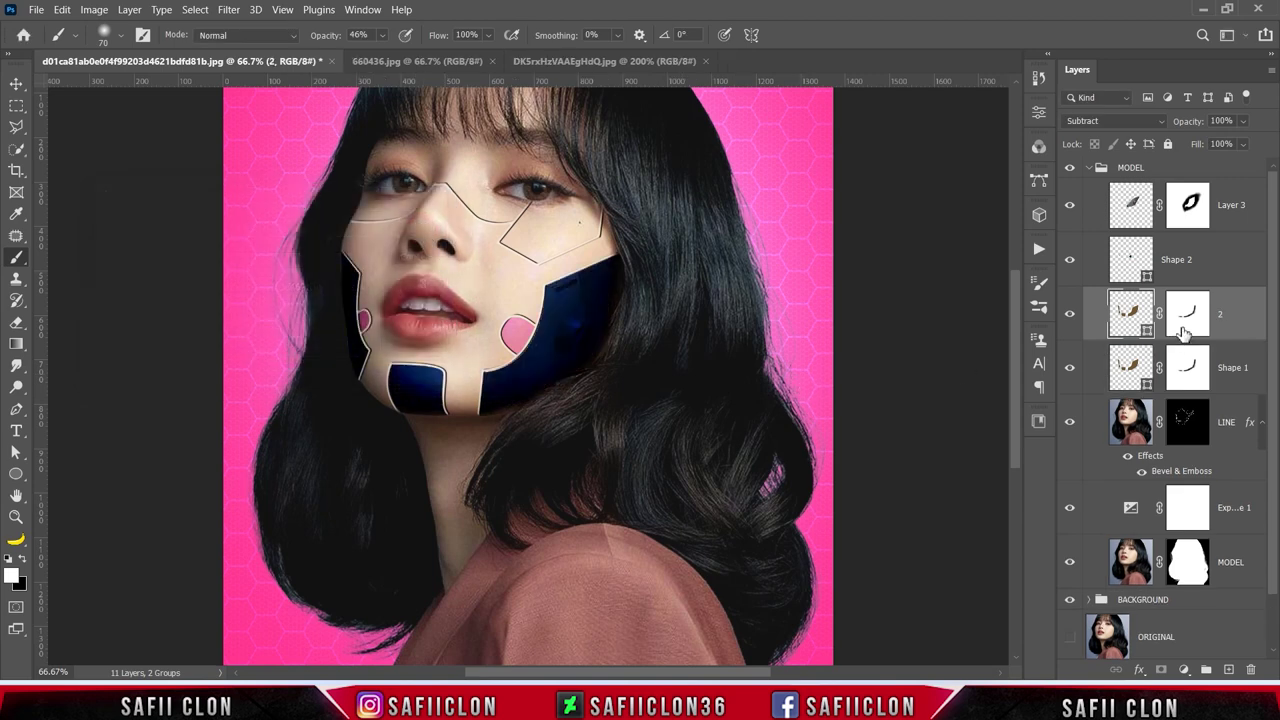
click(1236, 370)
text(1)
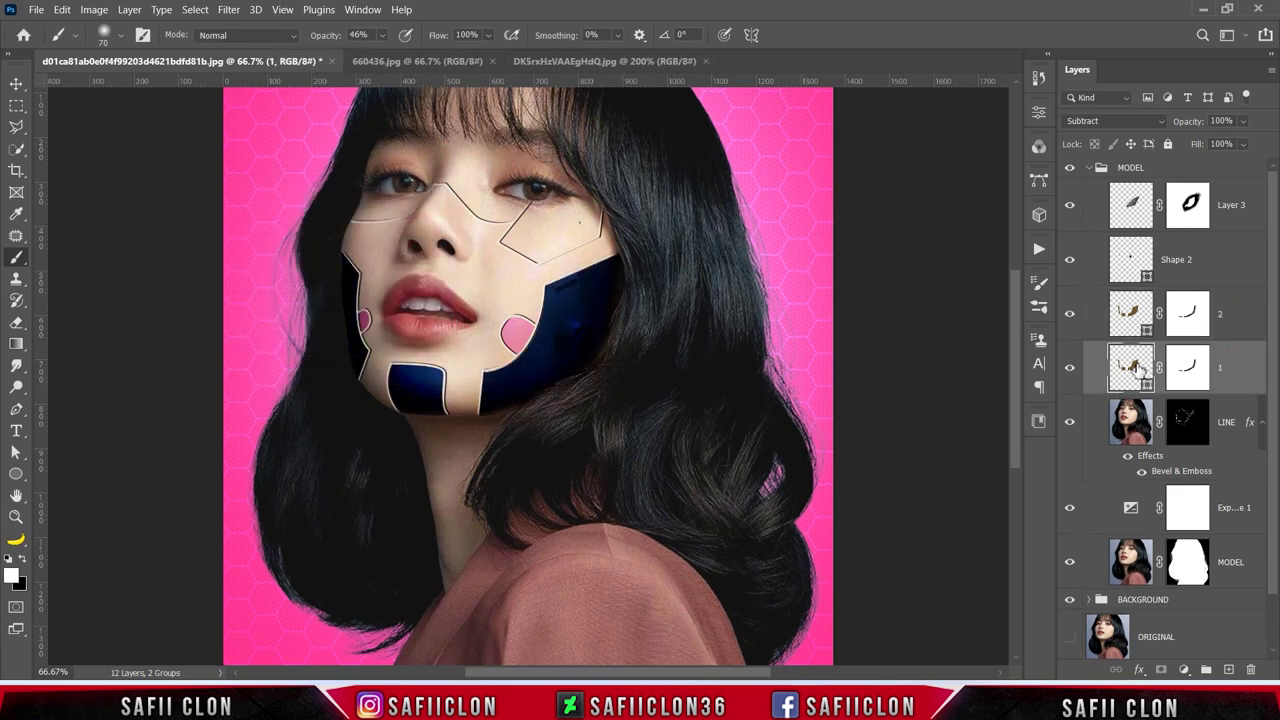
Step: Compare layers 1 and 2, target layer 2's mask, and set the brush to 100% opacity
click(1069, 368)
click(1069, 368)
click(1069, 314)
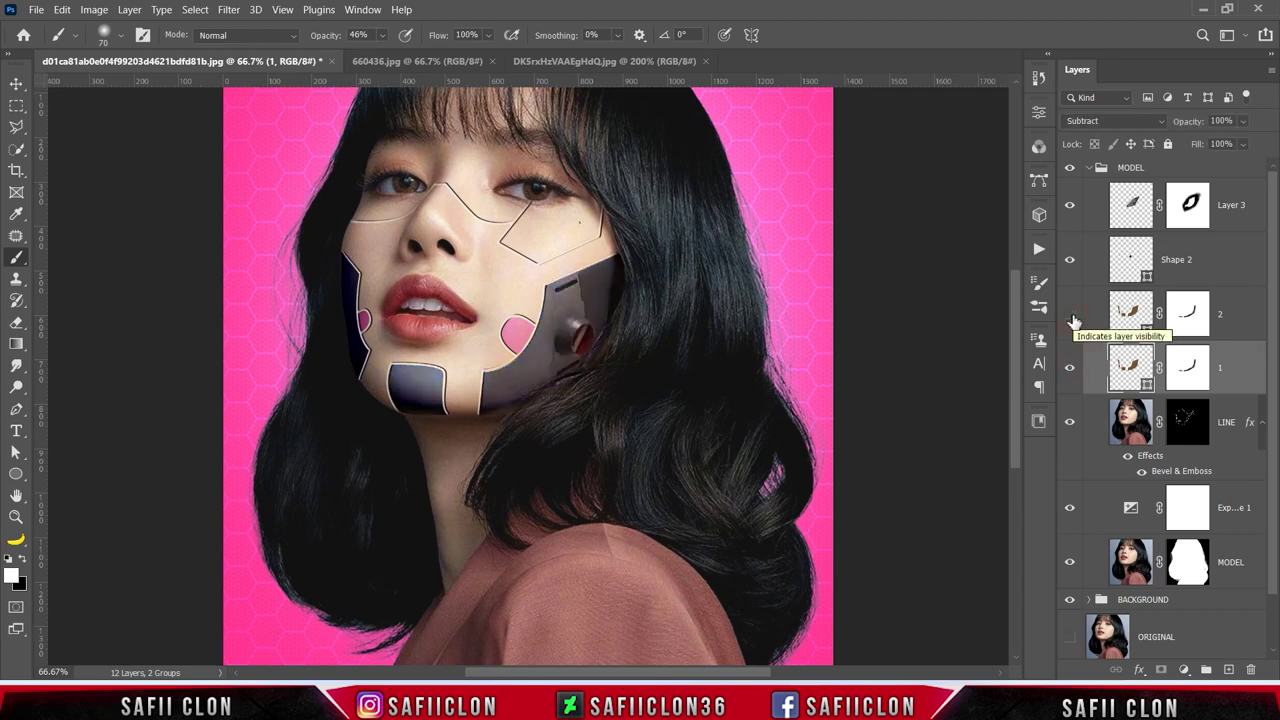
click(1070, 316)
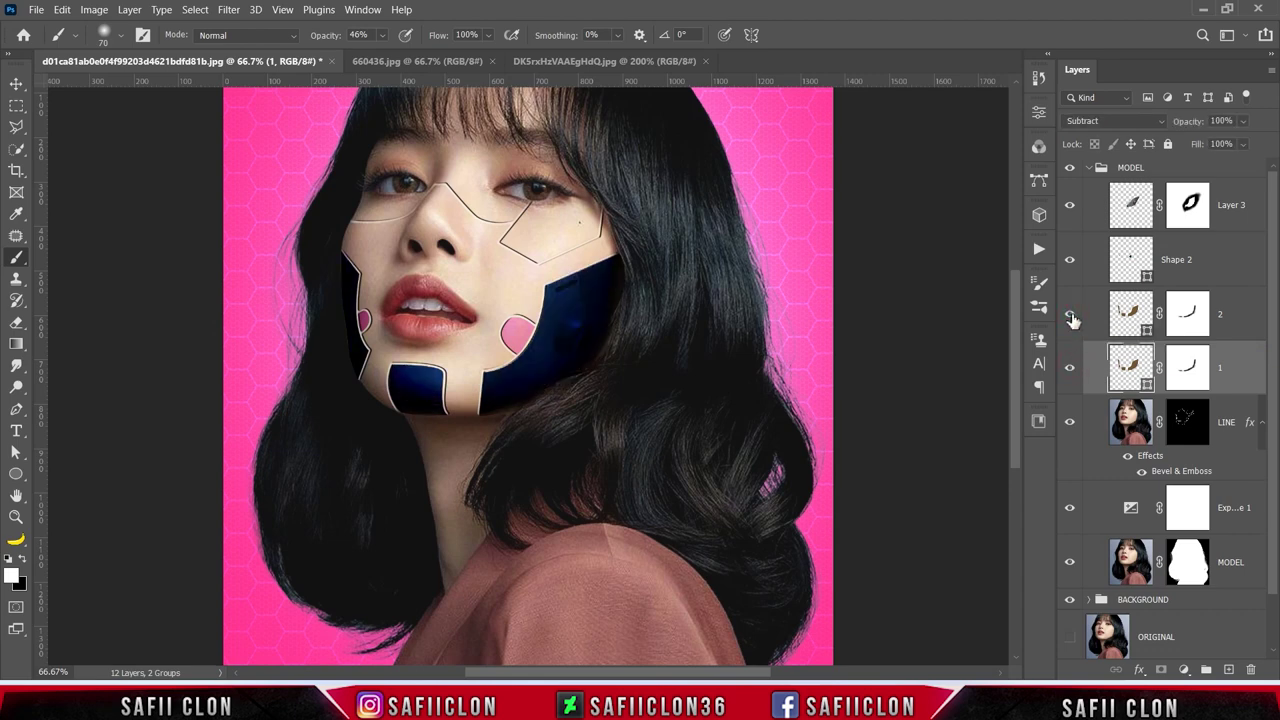
click(1195, 316)
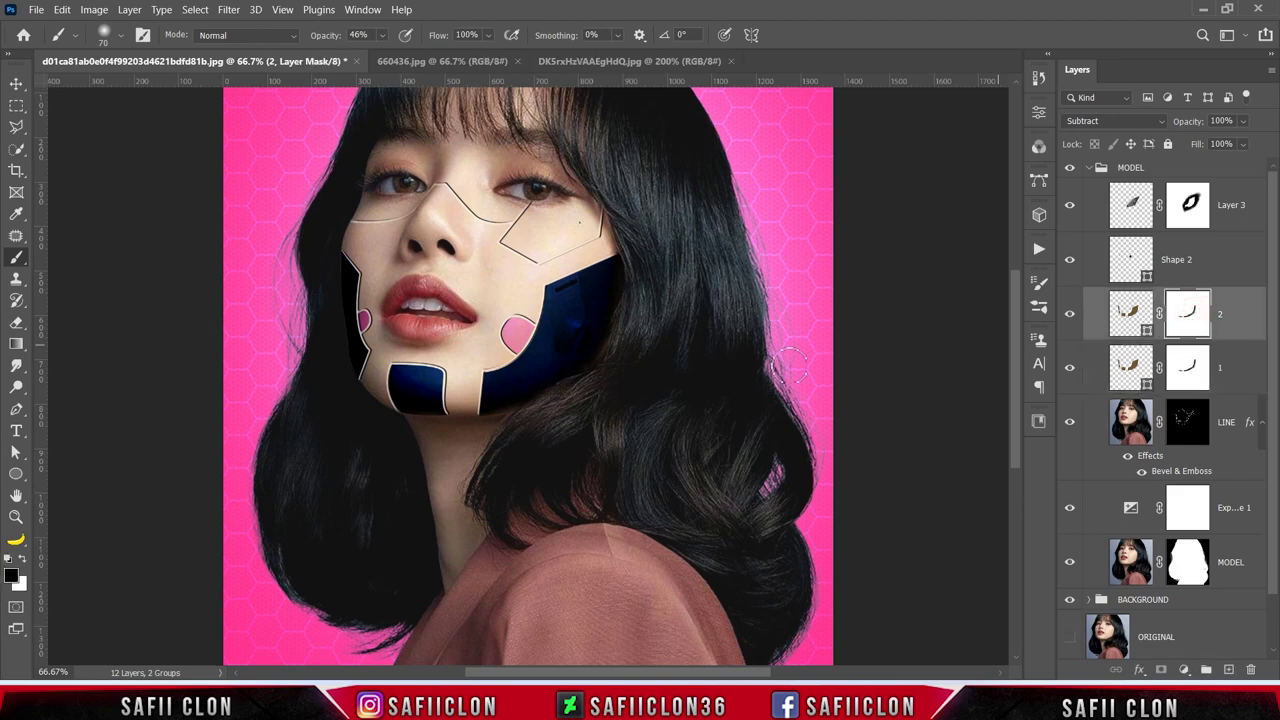
right_click(16, 256)
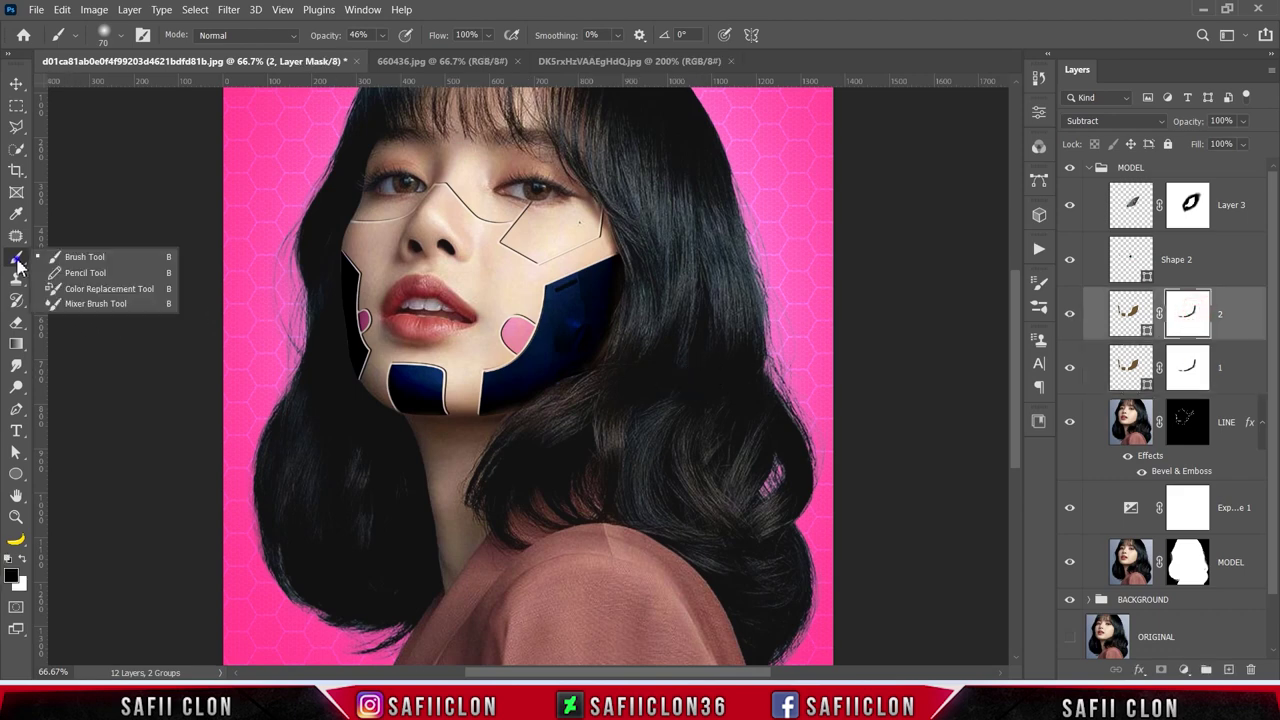
click(95, 262)
click(124, 38)
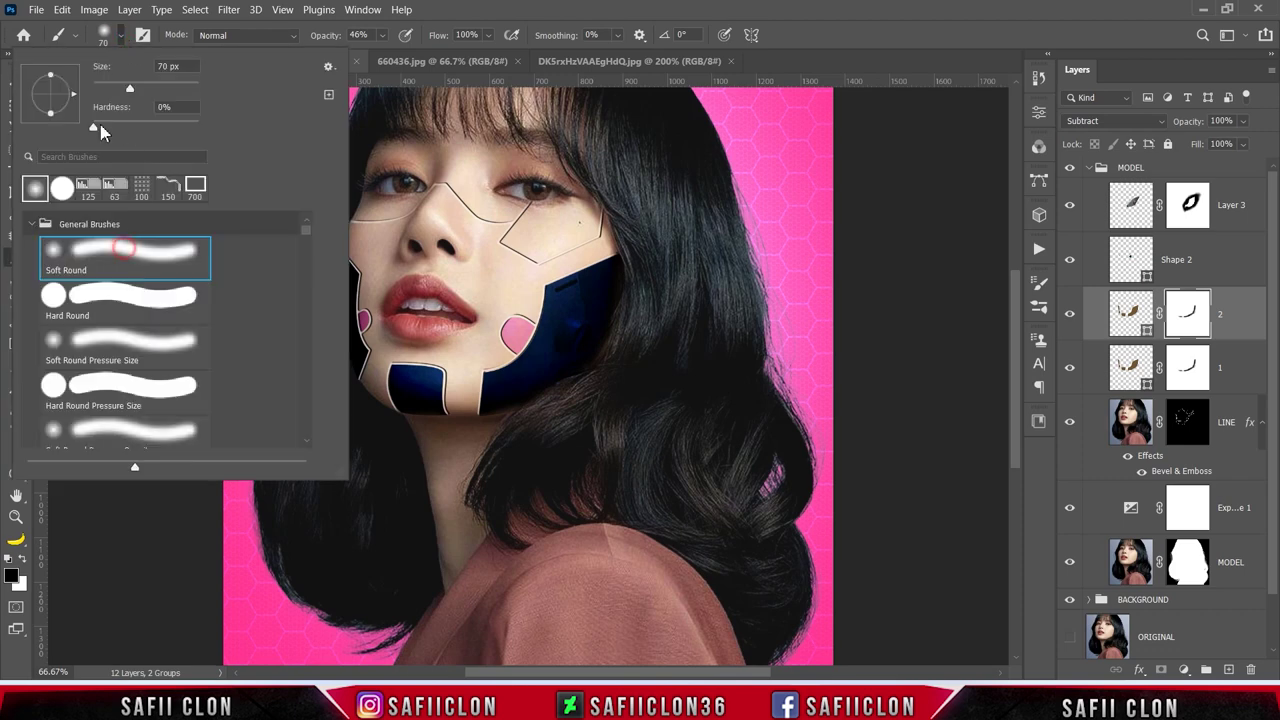
click(124, 38)
click(386, 36)
text(100)
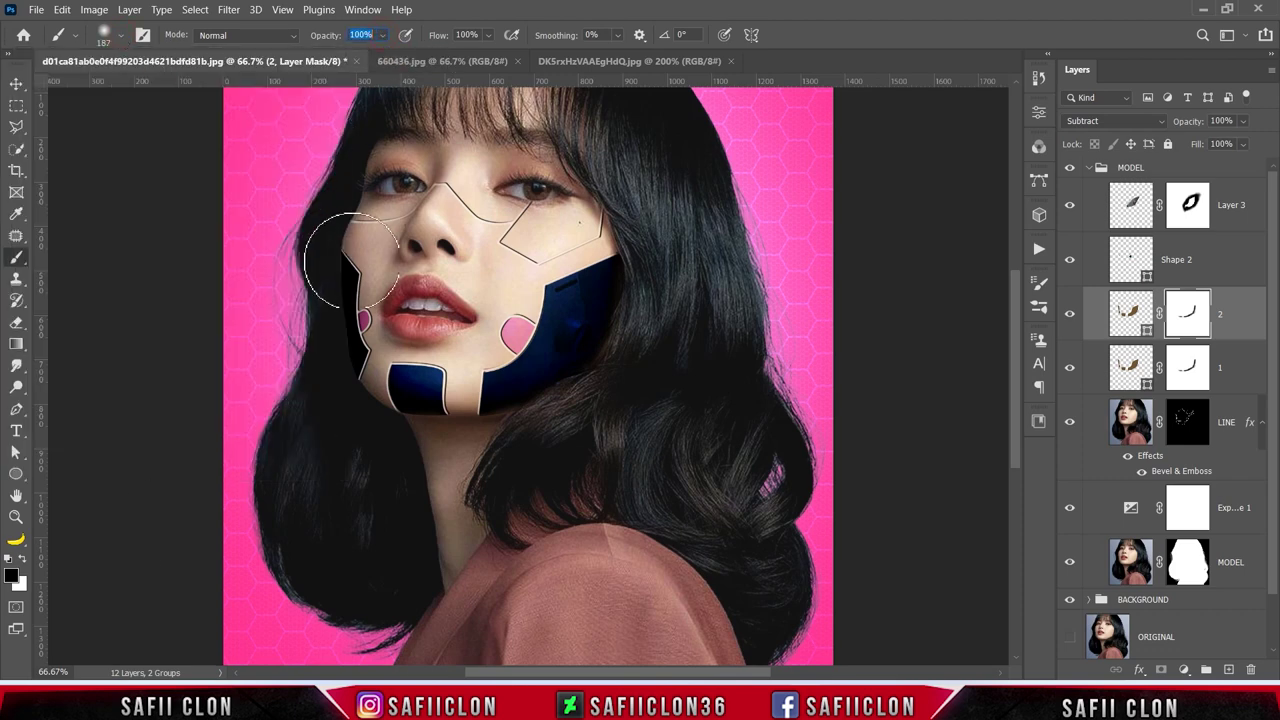
Step: Paint black over the navy cheek and chin panels on layer 2's mask
click(8, 566)
mouse_move(530, 310)
mouse_down()
mouse_move(560, 300)
mouse_move(590, 260)
mouse_move(527, 365)
mouse_up()
drag(440, 385, 428, 395)
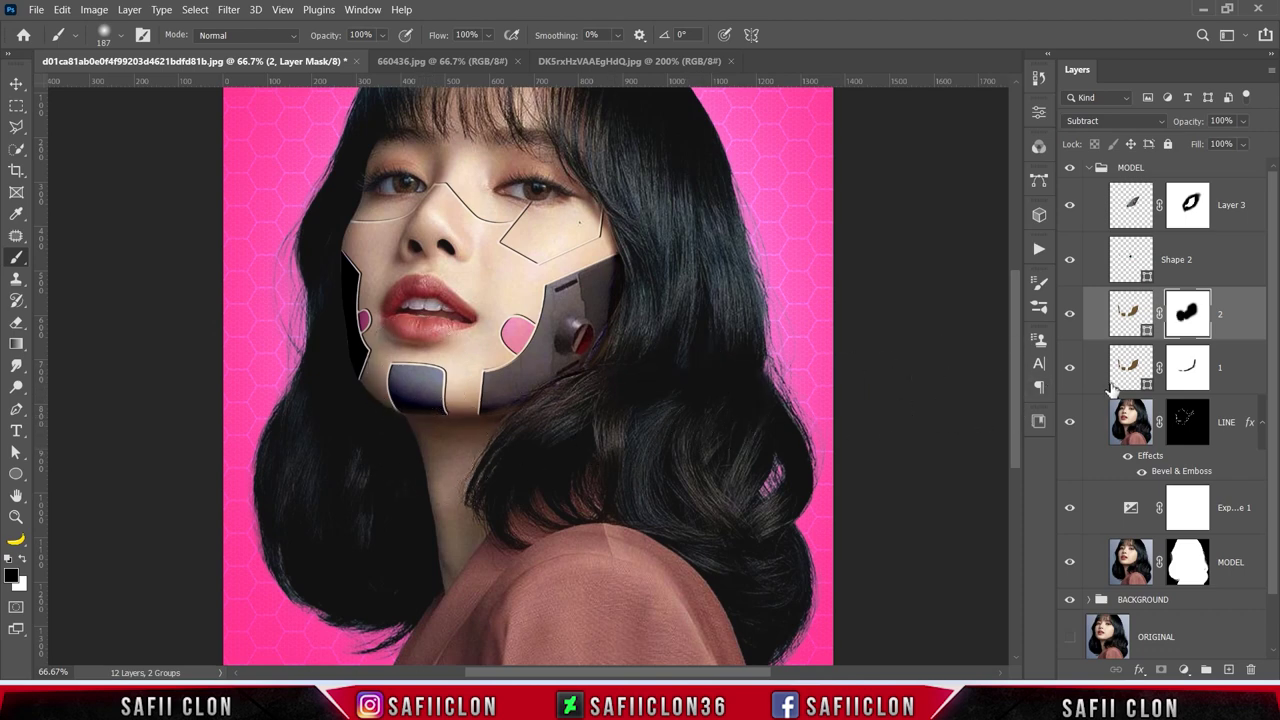
Step: On layer 1's mask, extend the dark panel down the left cheek with a smaller brush
click(1189, 370)
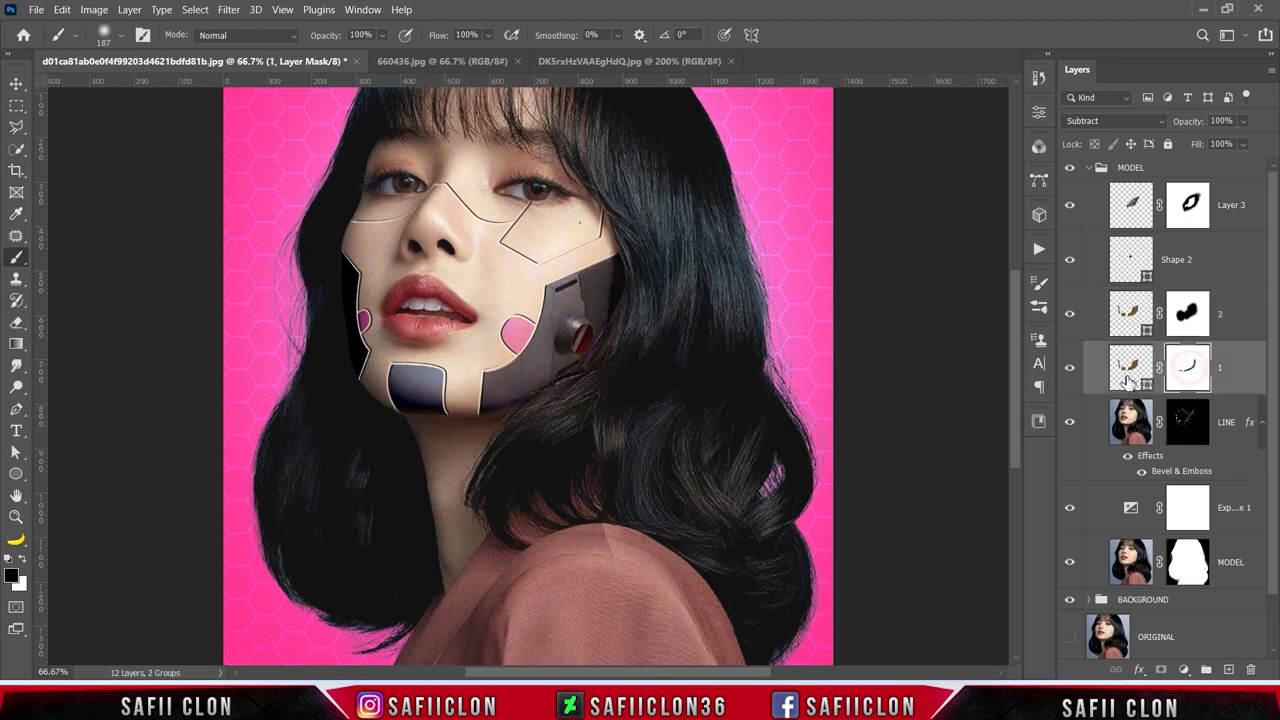
click(1069, 370)
click(1069, 370)
click(347, 278)
key(bracketleft)
key(bracketleft)
key(bracketleft)
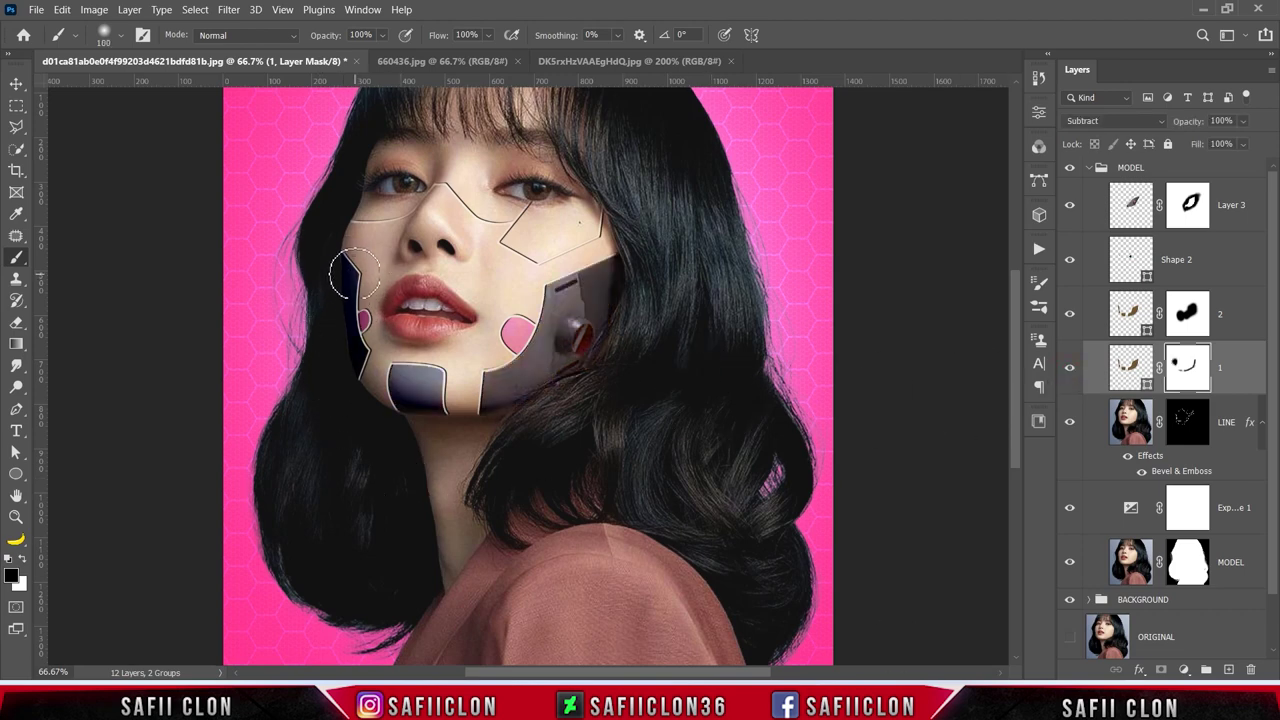
mouse_move(346, 272)
mouse_down()
mouse_move(345, 380)
mouse_move(337, 257)
mouse_up()
Step: Toggle layers 1 and 2 on and off to compare the cheek panels
click(1070, 316)
click(1070, 316)
click(1070, 367)
click(1070, 367)
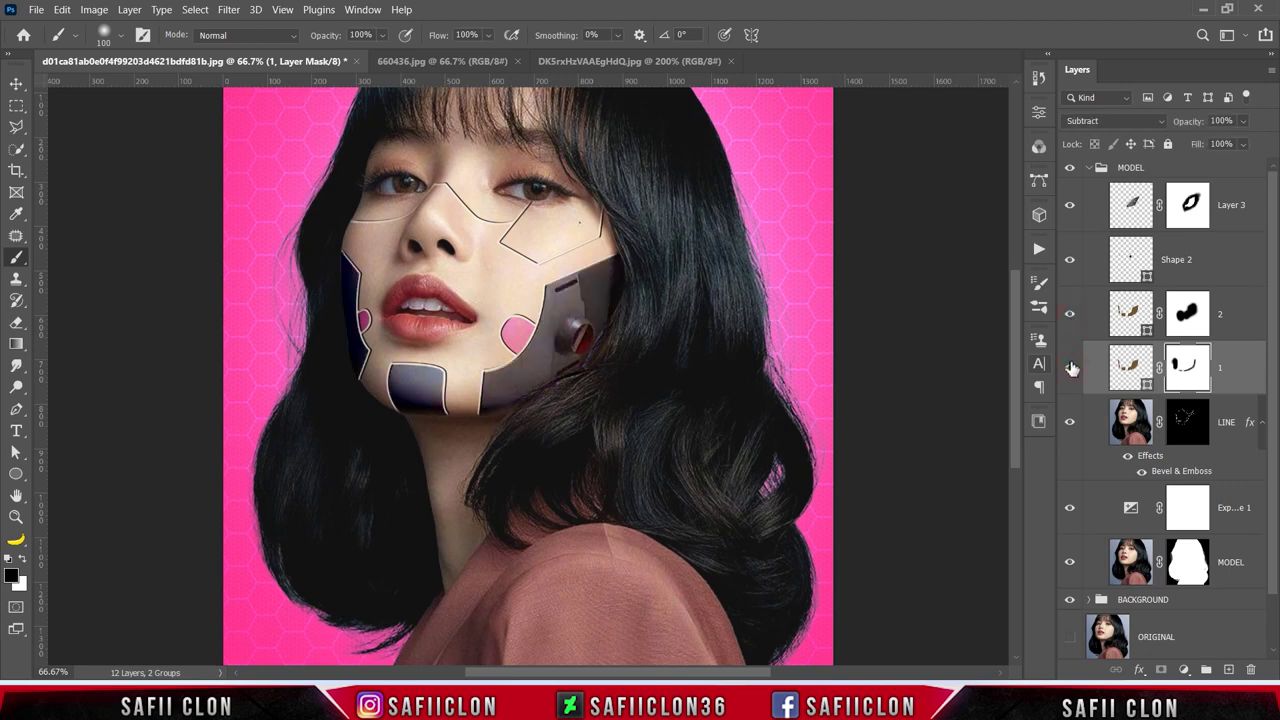
click(1131, 318)
click(1069, 316)
click(1069, 316)
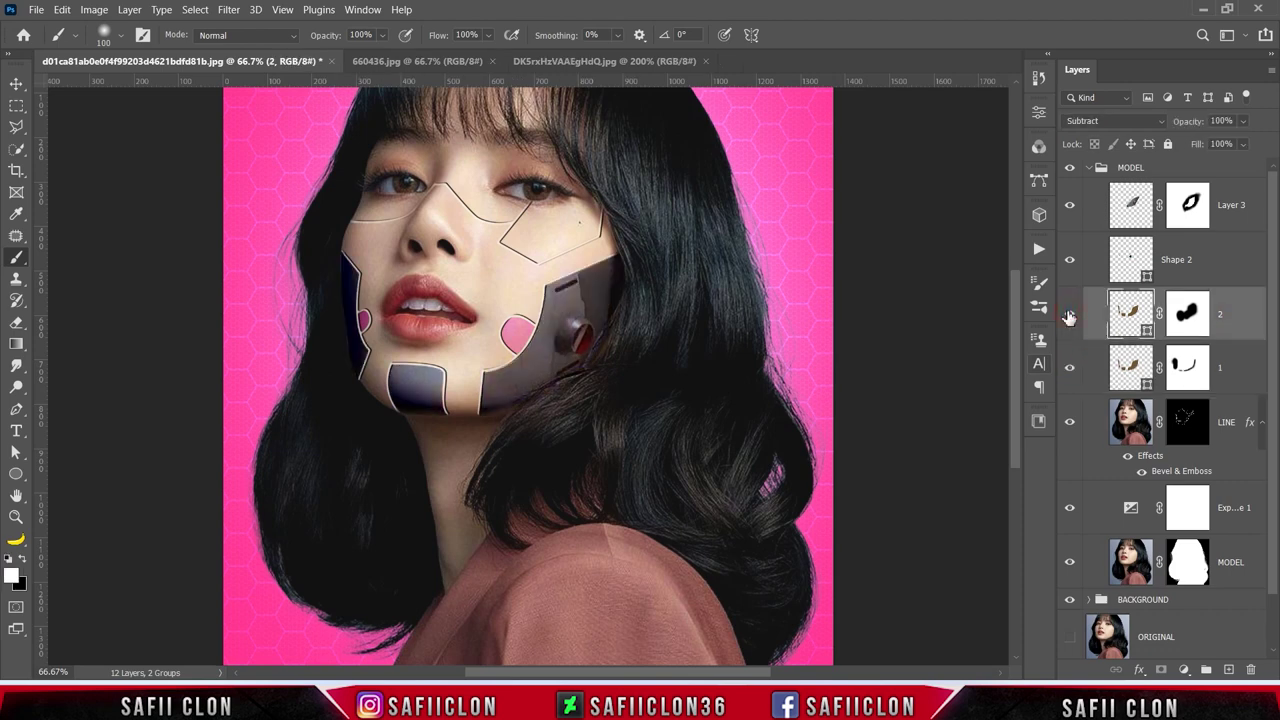
Step: Try Color Dodge on layer 2 and change its fill colour to 2f281e
click(1135, 125)
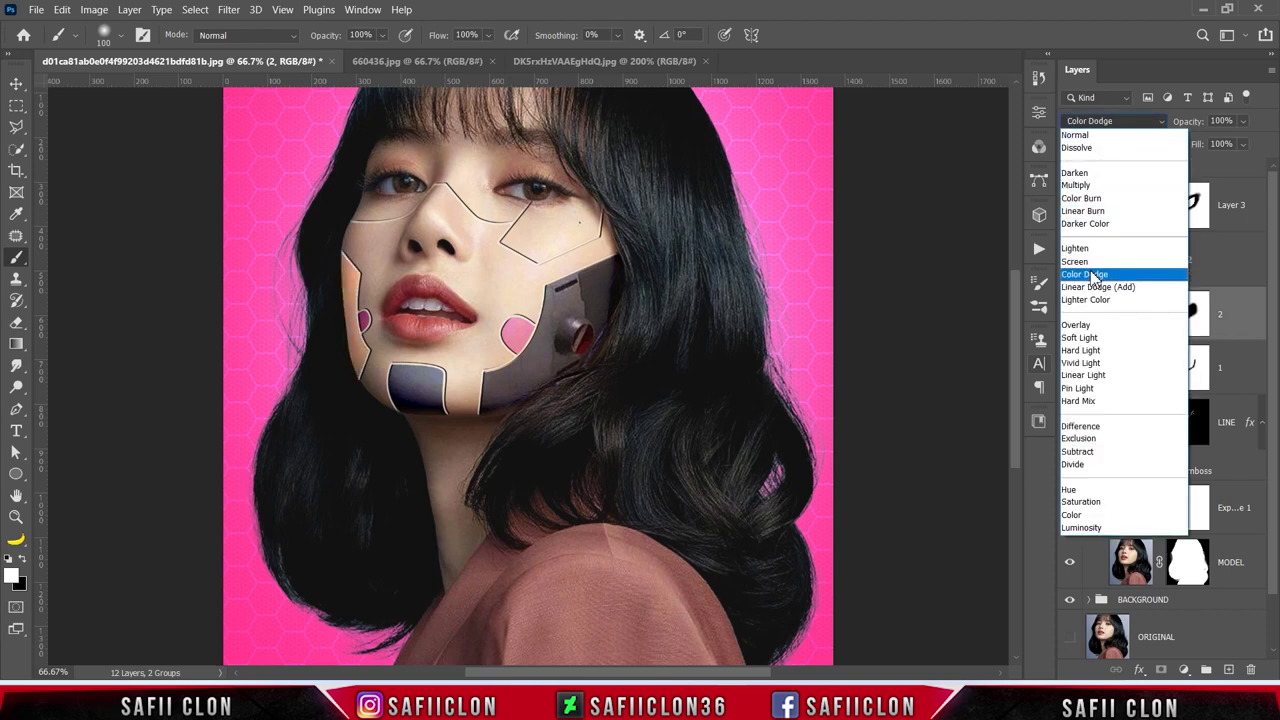
click(1095, 275)
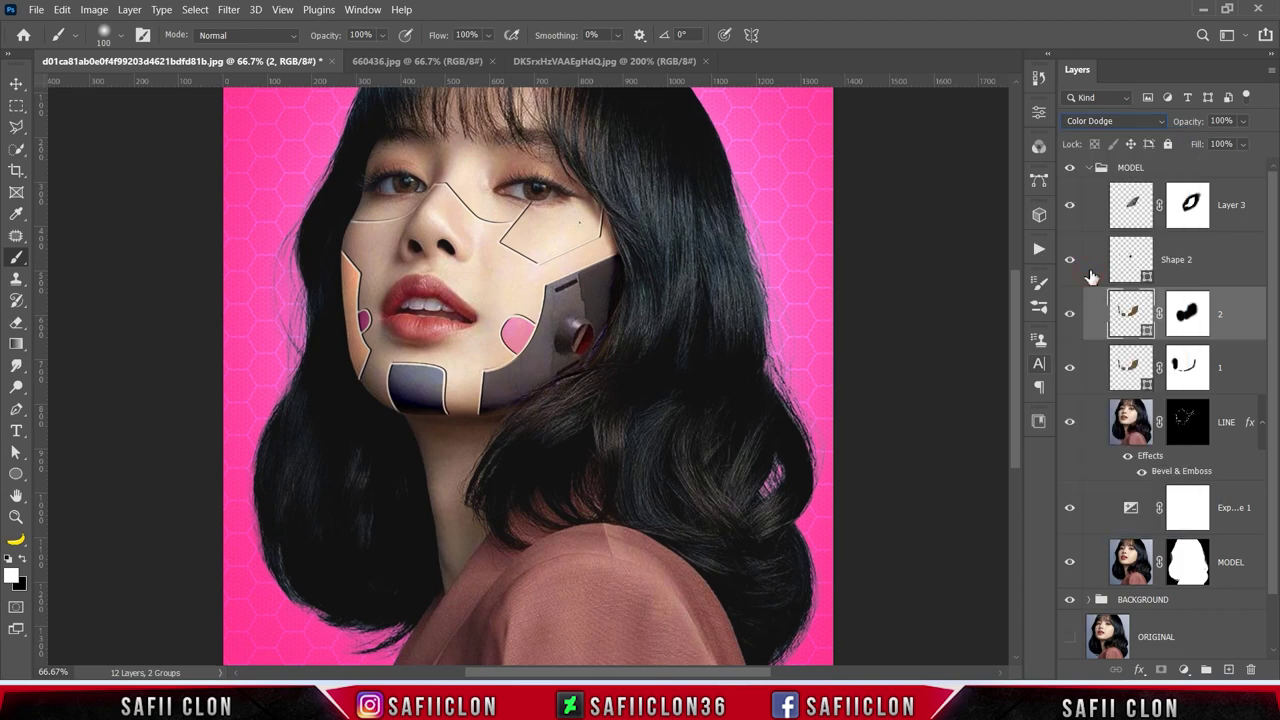
double_click(1147, 328)
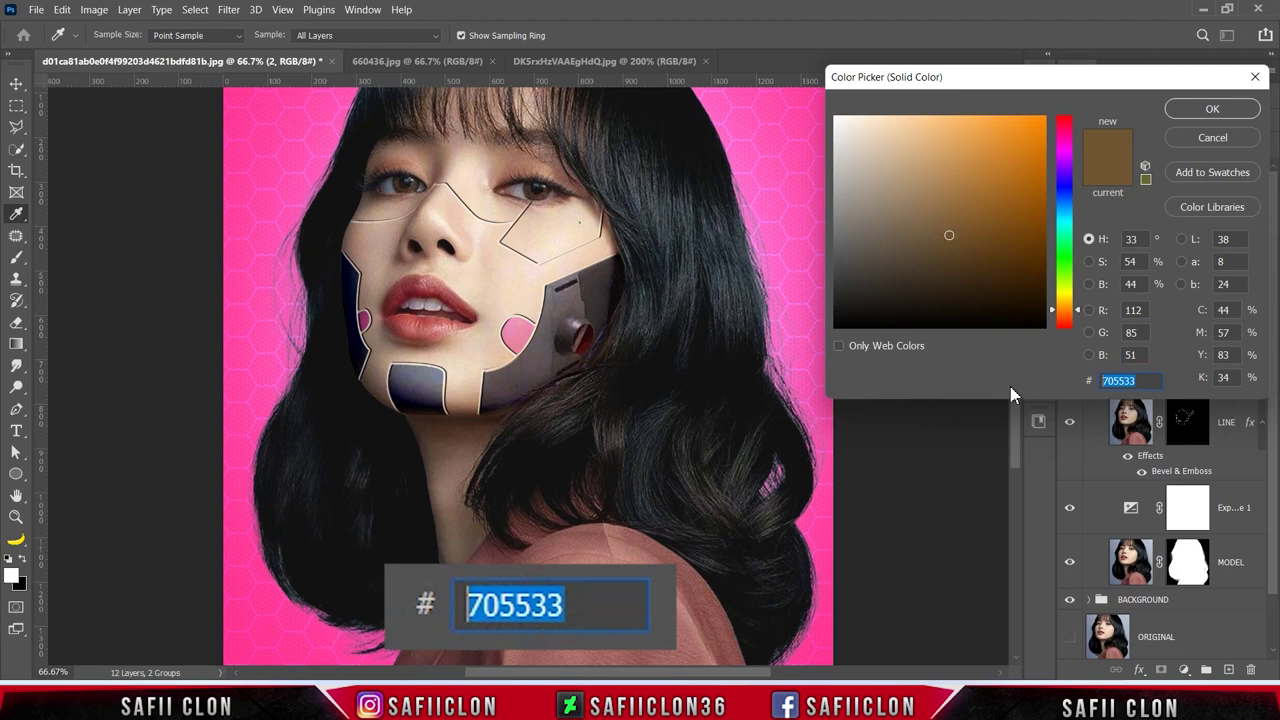
text(2f281e)
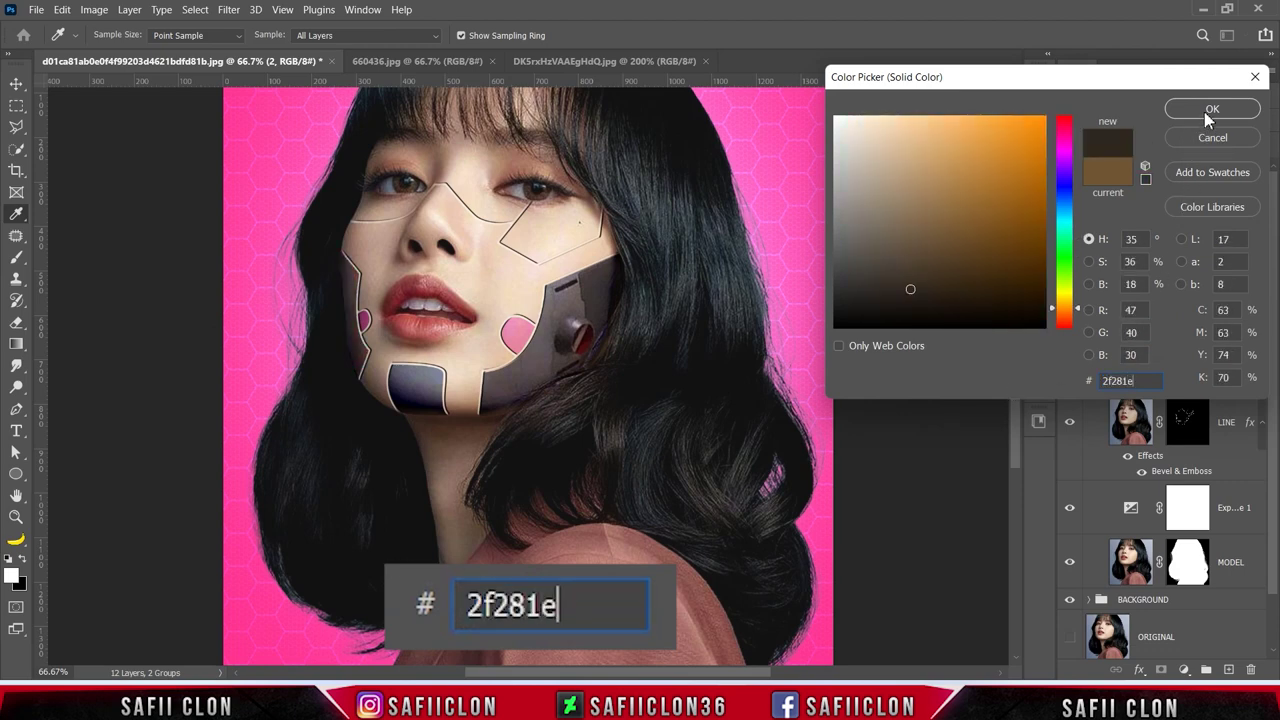
click(1207, 110)
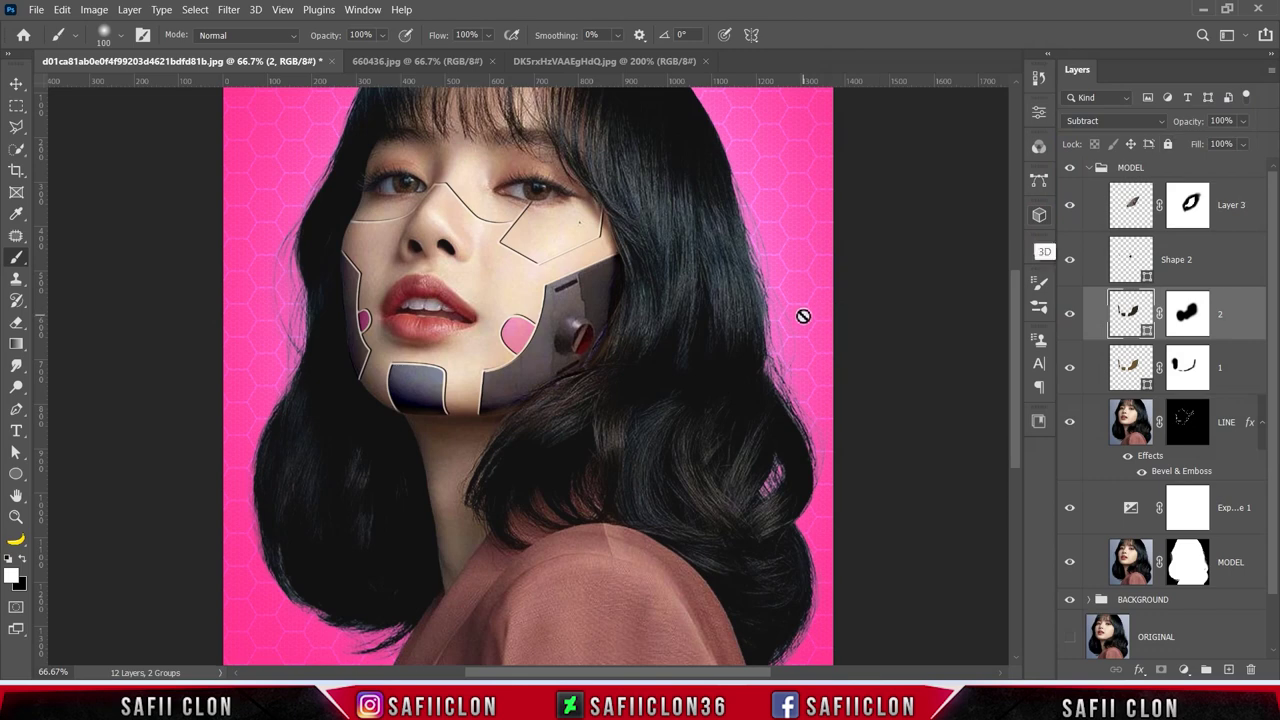
click(1237, 214)
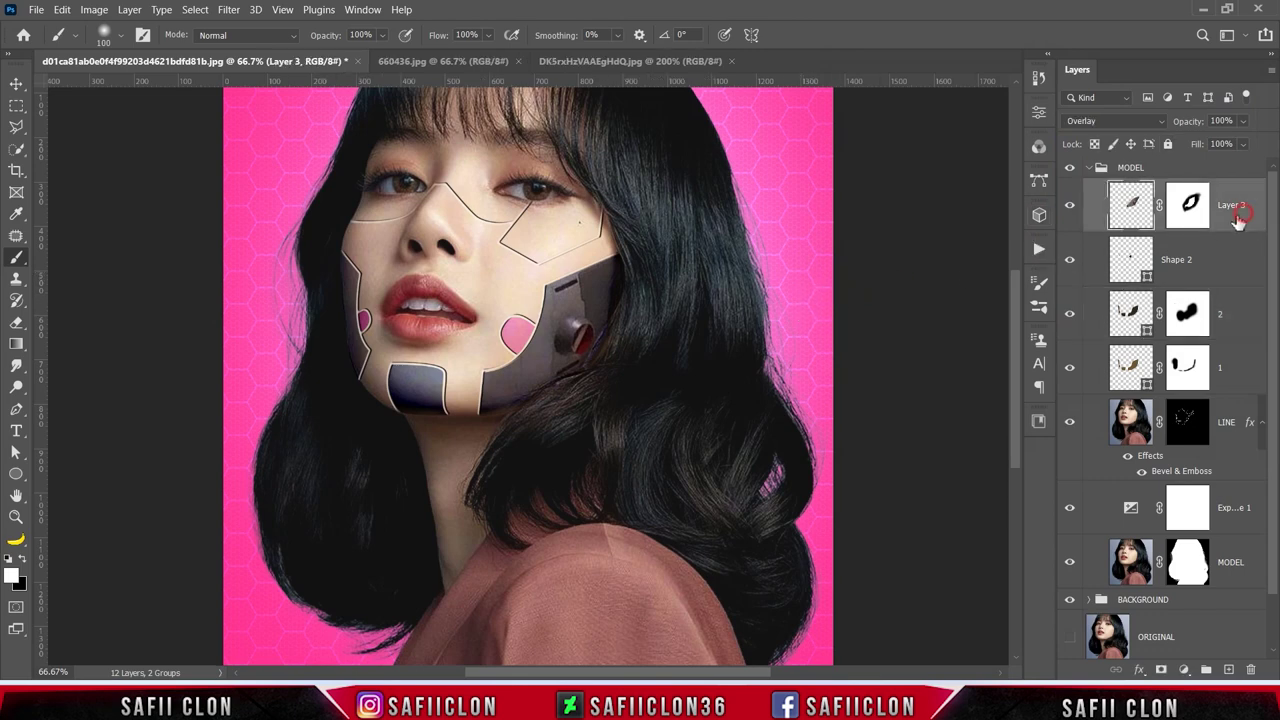
Step: Duplicate Layer 3 as Layer 3 copy after checking its cheek overlay
click(1071, 207)
click(1072, 207)
right_click(1228, 206)
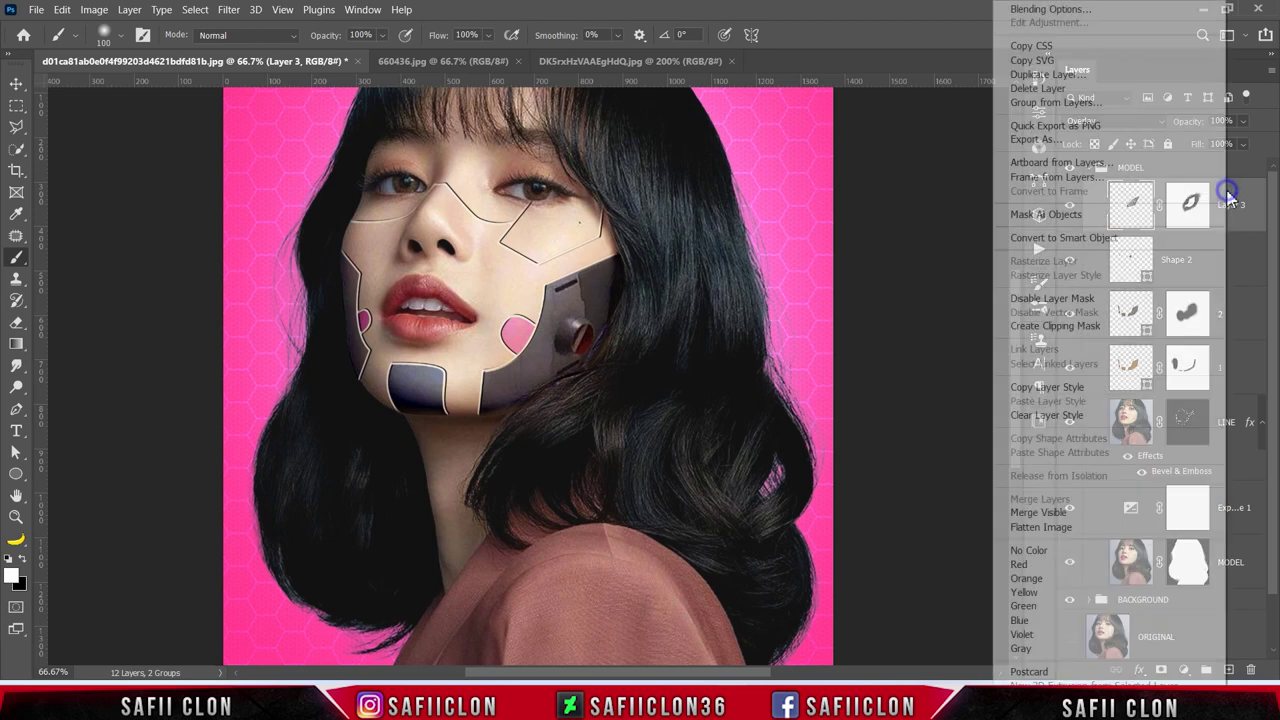
click(1050, 74)
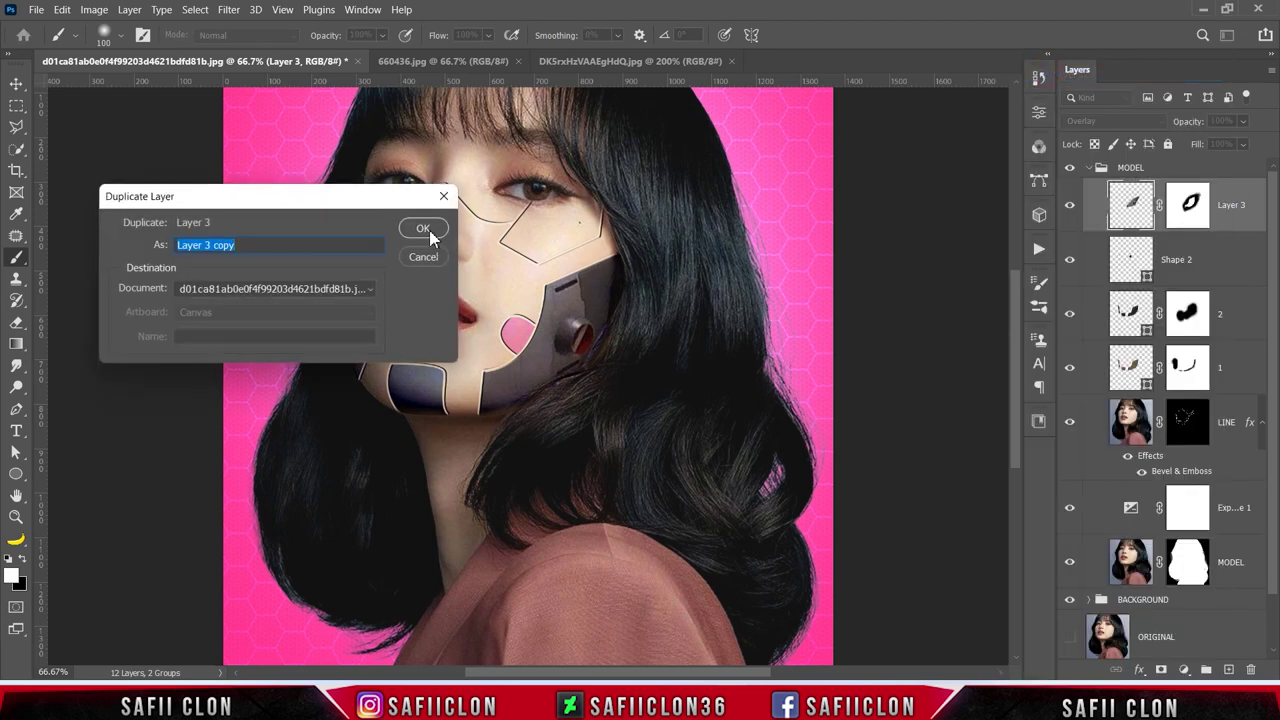
click(423, 229)
Step: Flip the copy horizontally and move, rotate and shrink it onto the left cheek
key(ctrl+t)
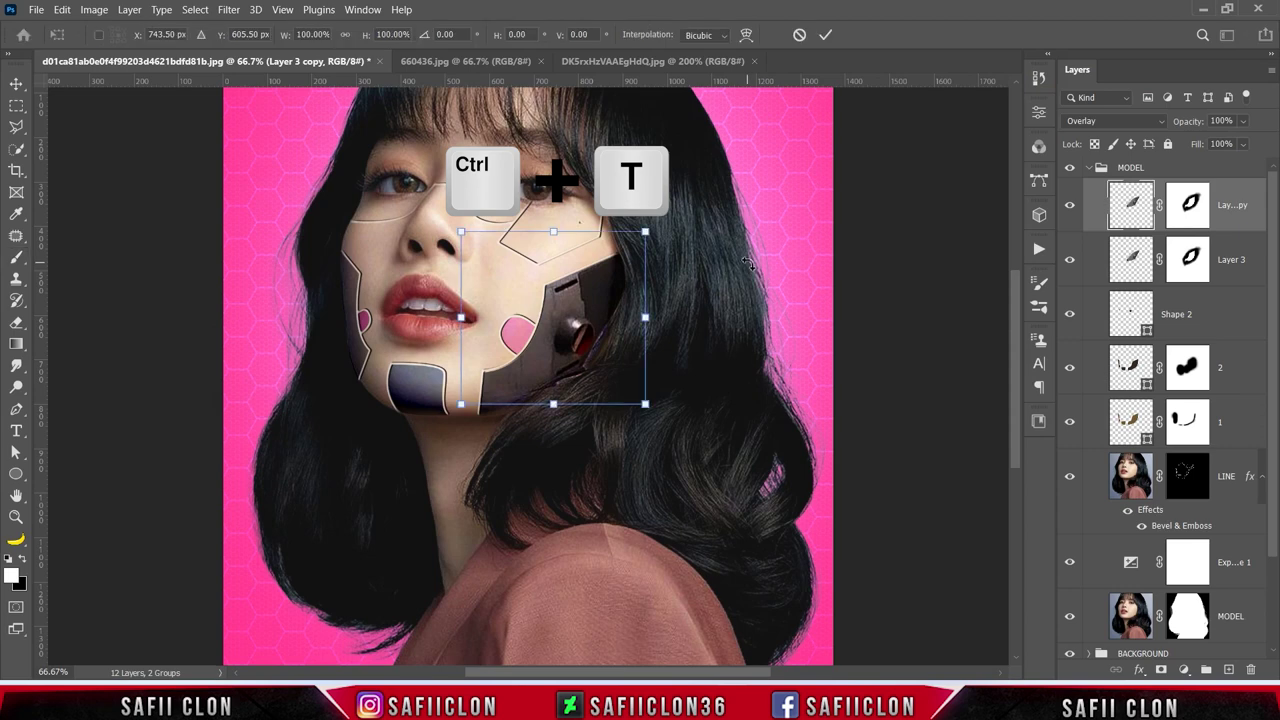
right_click(575, 310)
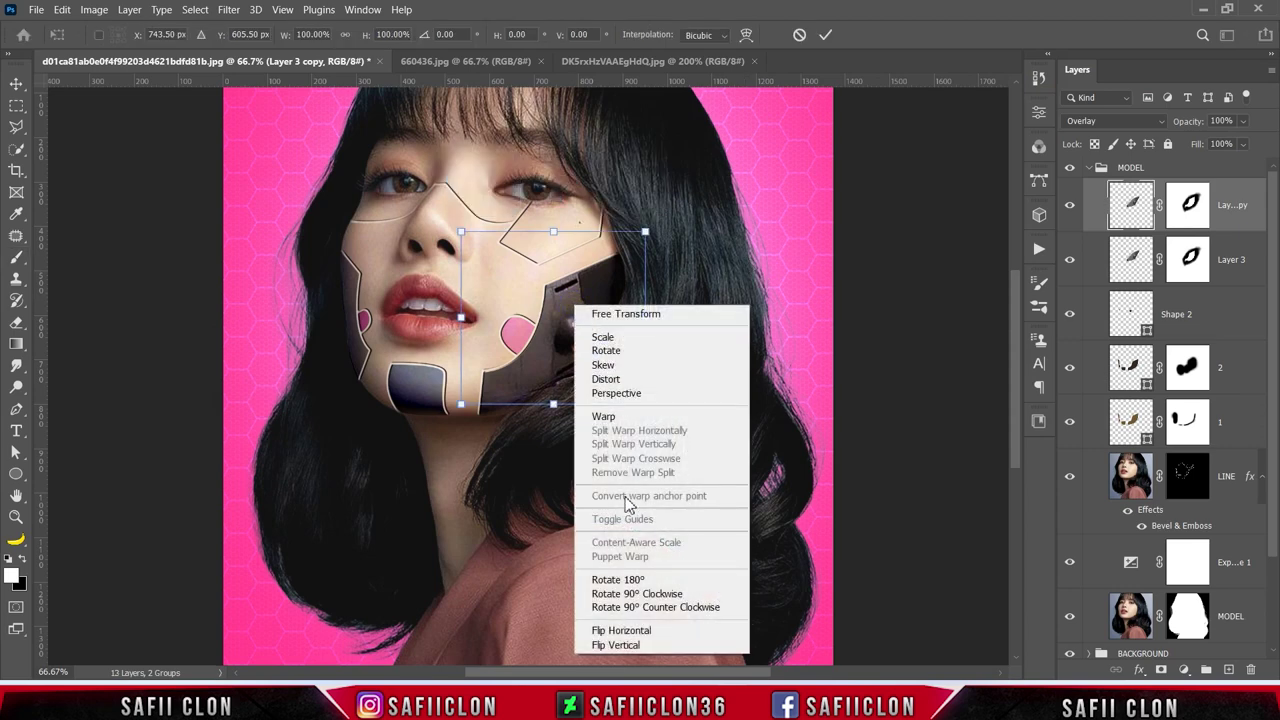
click(636, 632)
drag(590, 358, 394, 366)
mouse_move(472, 240)
mouse_down()
mouse_move(484, 263)
mouse_move(498, 238)
mouse_up()
drag(246, 376, 300, 318)
drag(306, 220, 327, 221)
mouse_move(402, 380)
mouse_down()
mouse_move(420, 374)
mouse_move(406, 379)
mouse_up()
drag(436, 265, 428, 262)
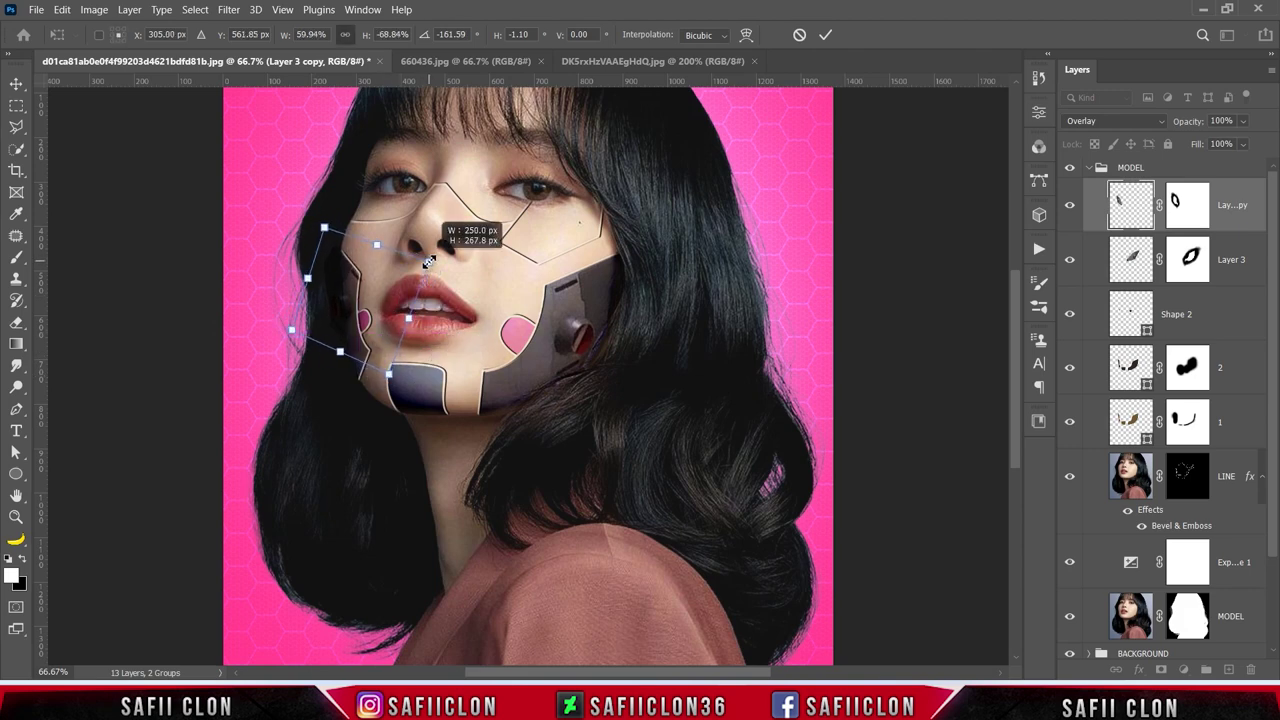
drag(390, 305, 387, 303)
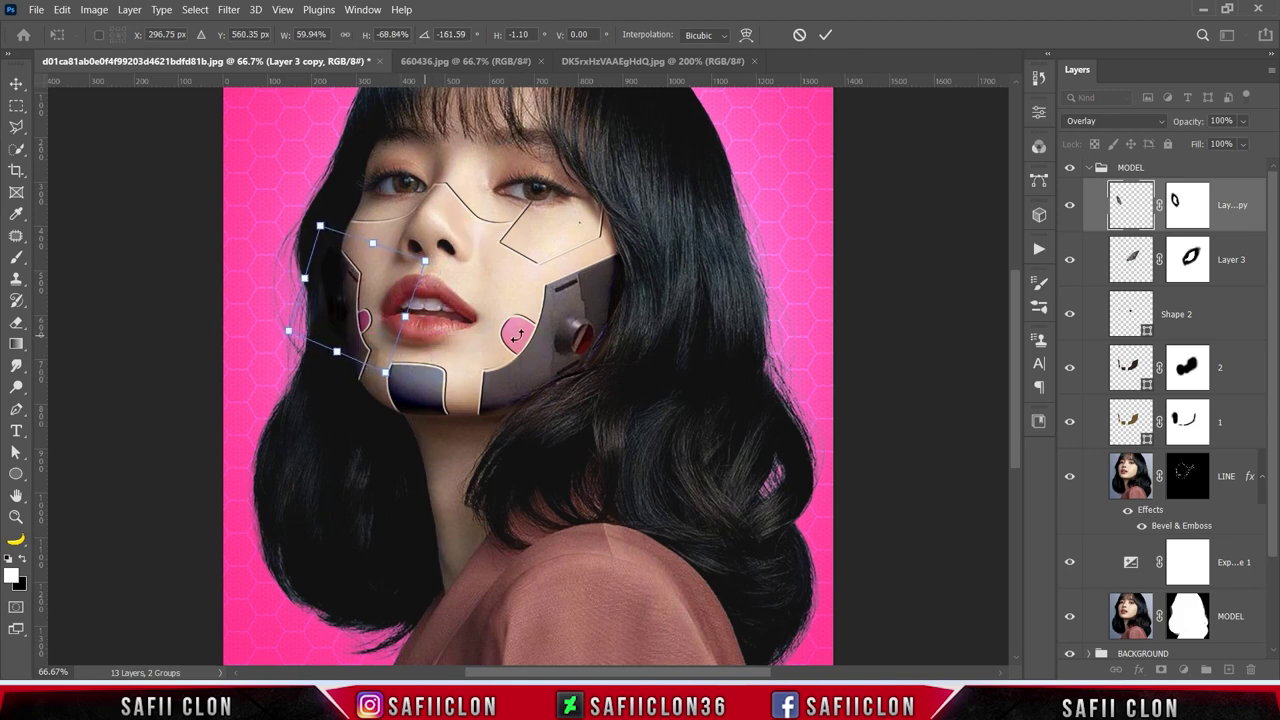
Step: Set the copy to Color Dodge, skew it to follow the plate edge, and commit
click(1080, 121)
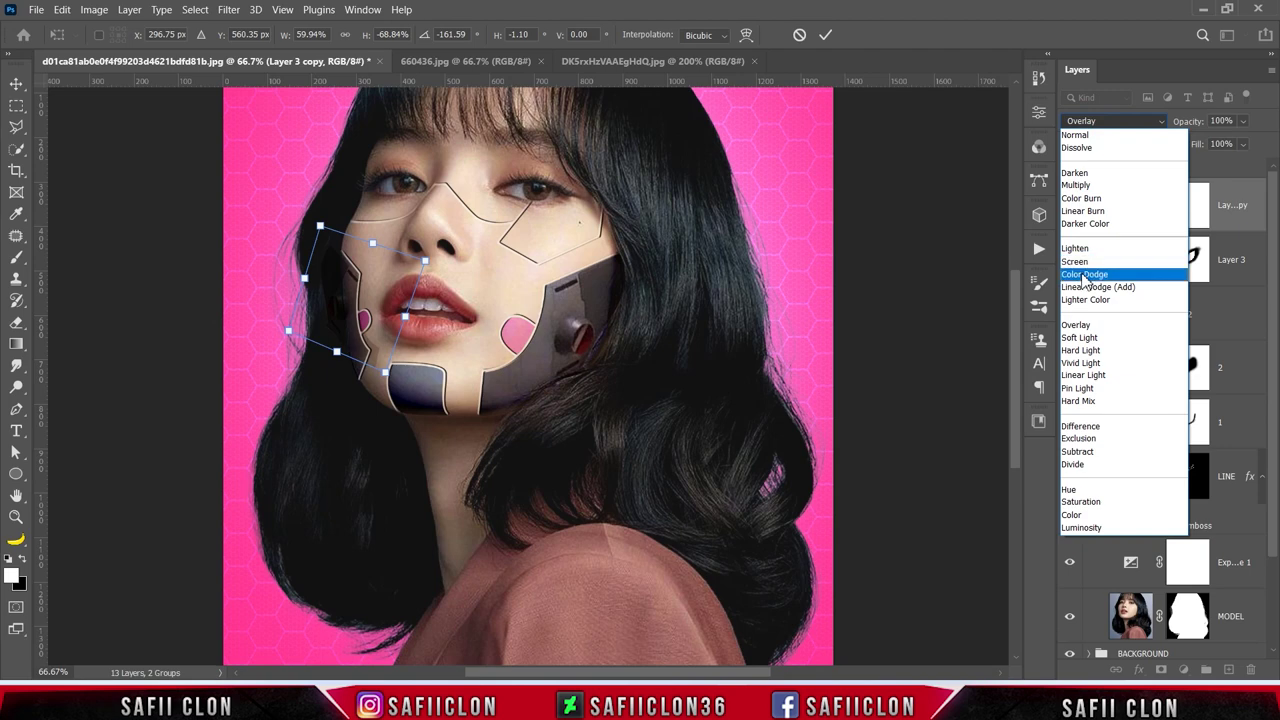
click(1080, 277)
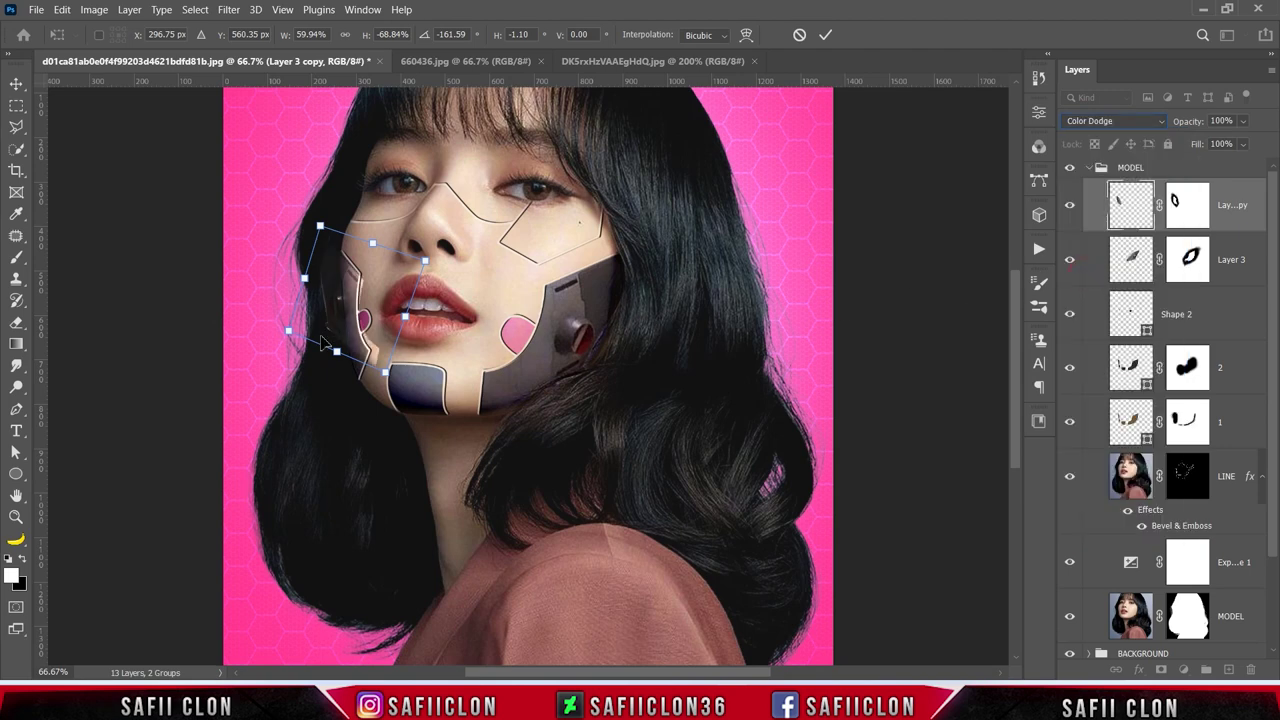
mouse_move(309, 321)
mouse_down()
mouse_move(292, 330)
mouse_move(424, 248)
mouse_move(298, 343)
mouse_up()
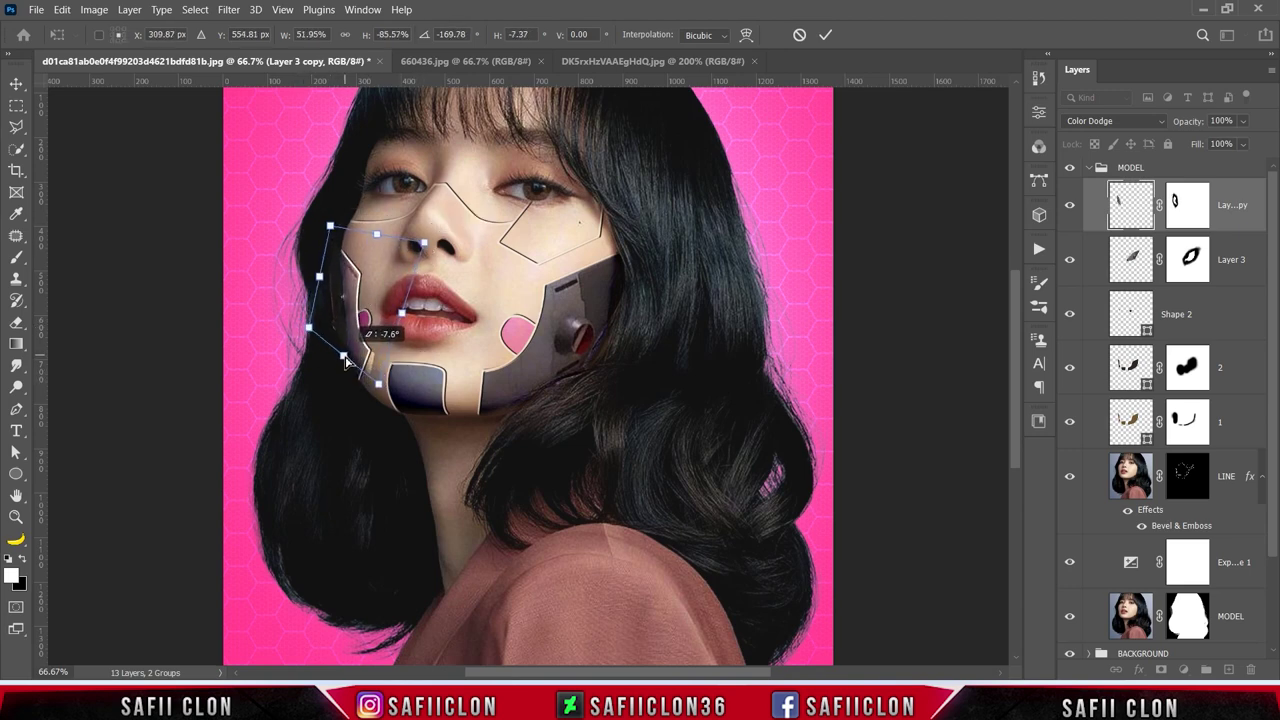
drag(298, 343, 303, 337)
drag(424, 248, 428, 238)
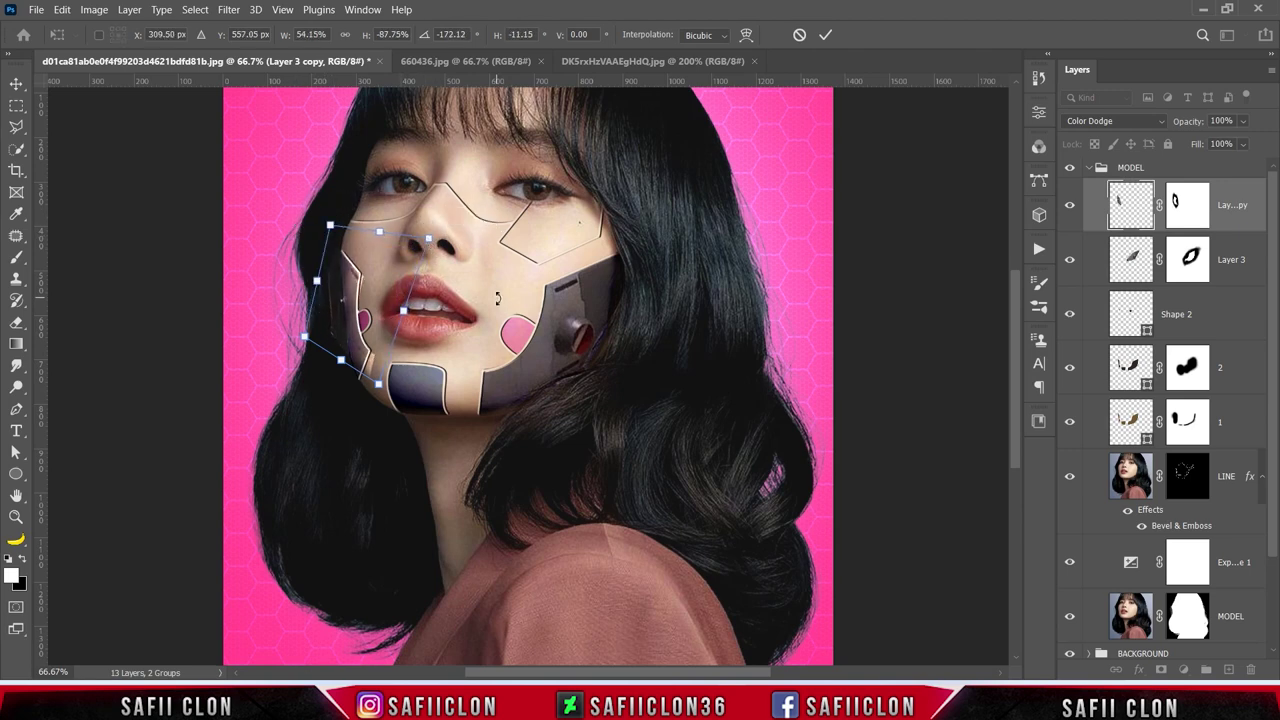
click(826, 35)
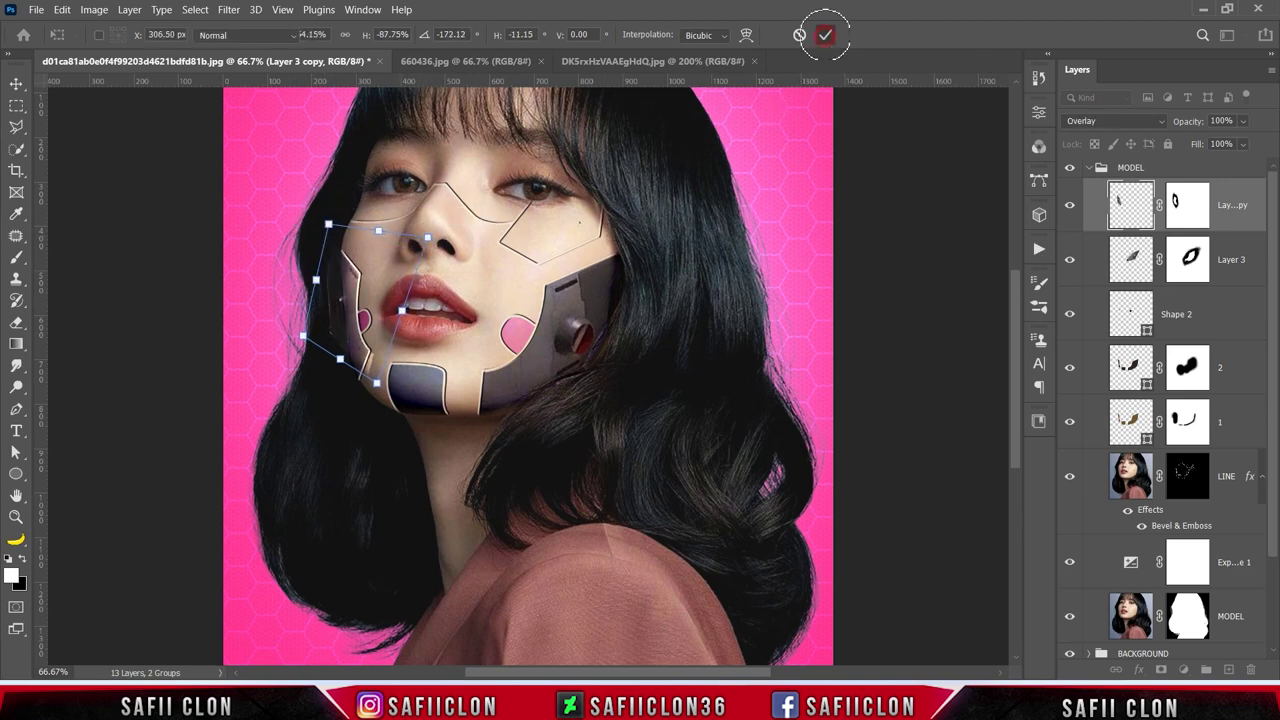
Step: On Layer 3 copy's mask, load the face plates as an inverted selection with a 100% brush
click(1185, 208)
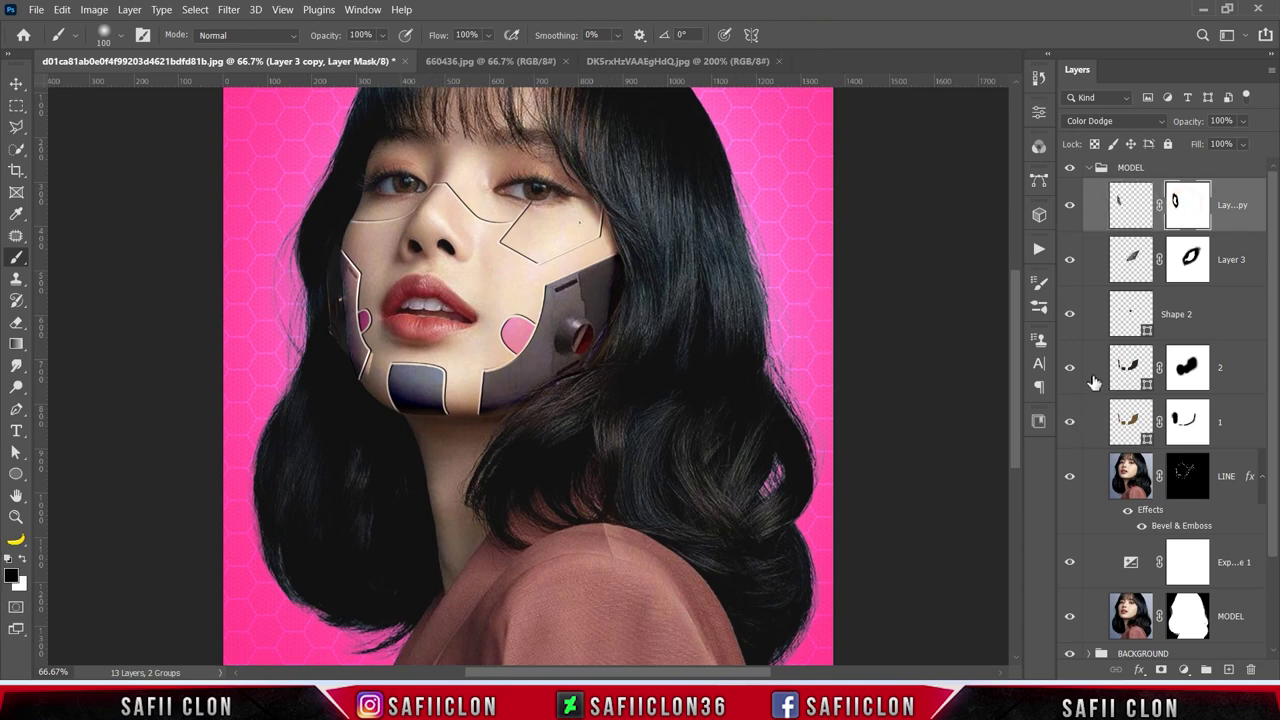
ctrl+click(1127, 370)
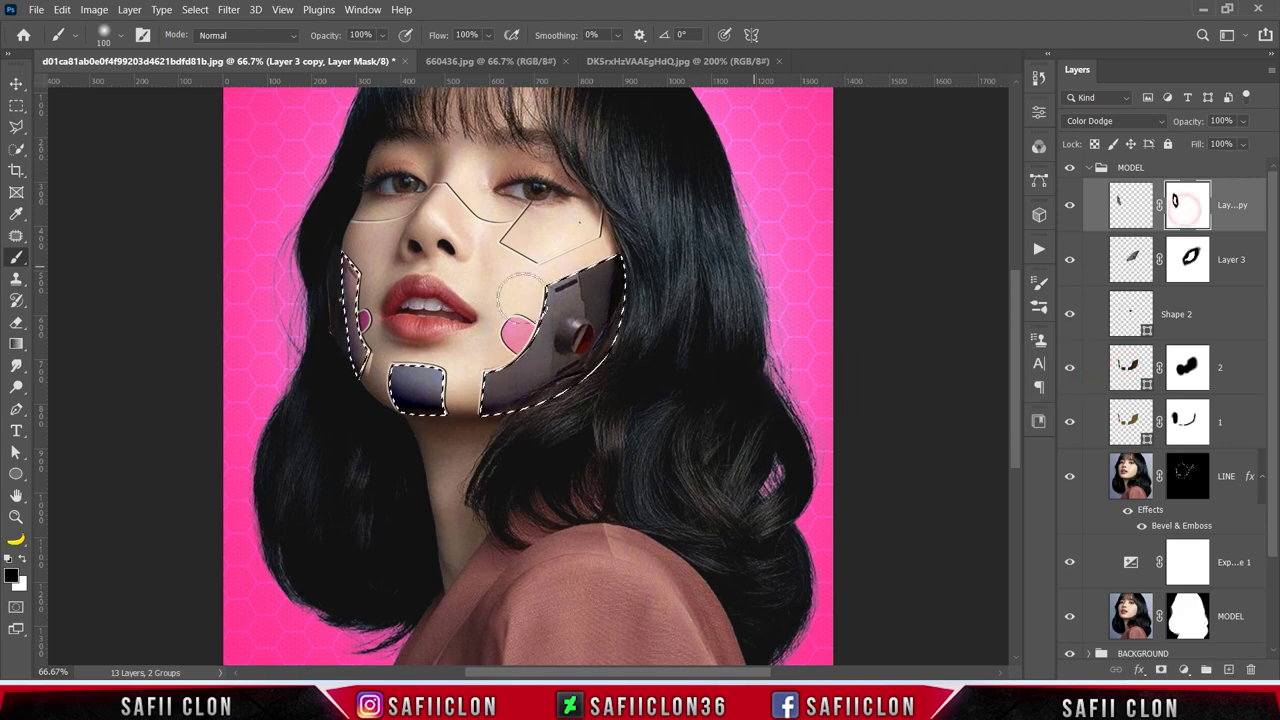
right_click(22, 262)
click(84, 257)
click(382, 36)
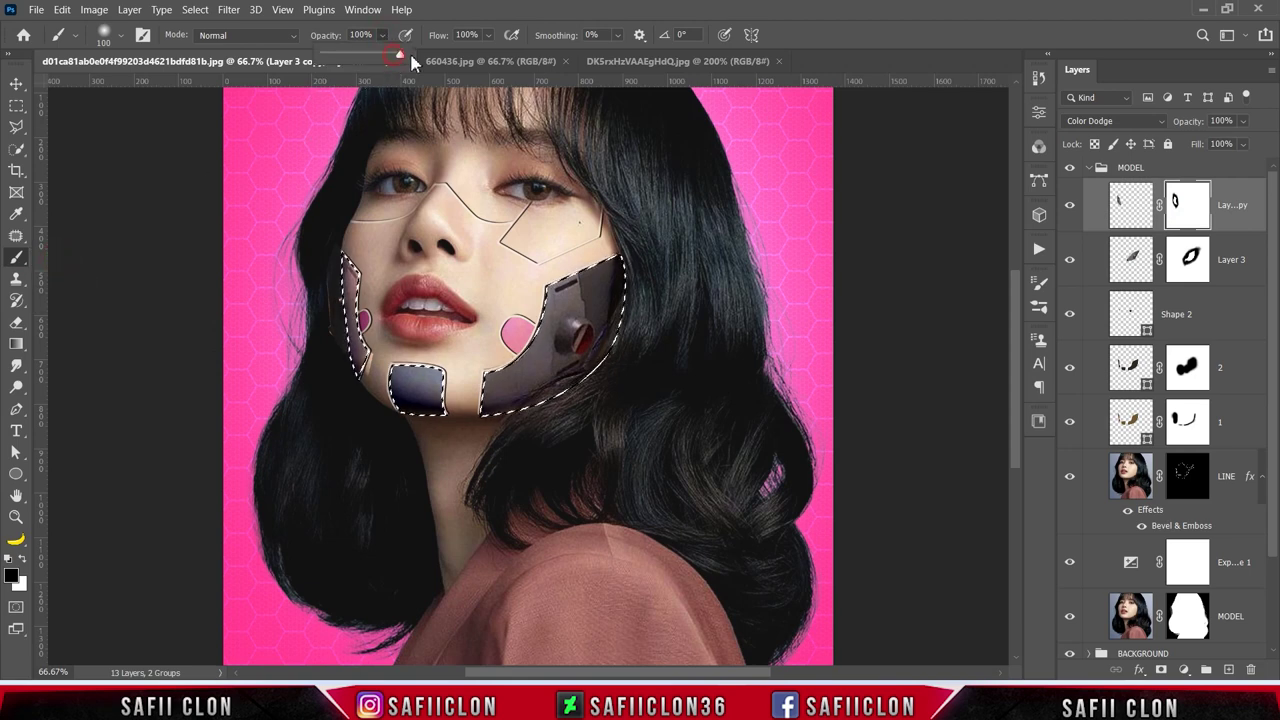
key(Return)
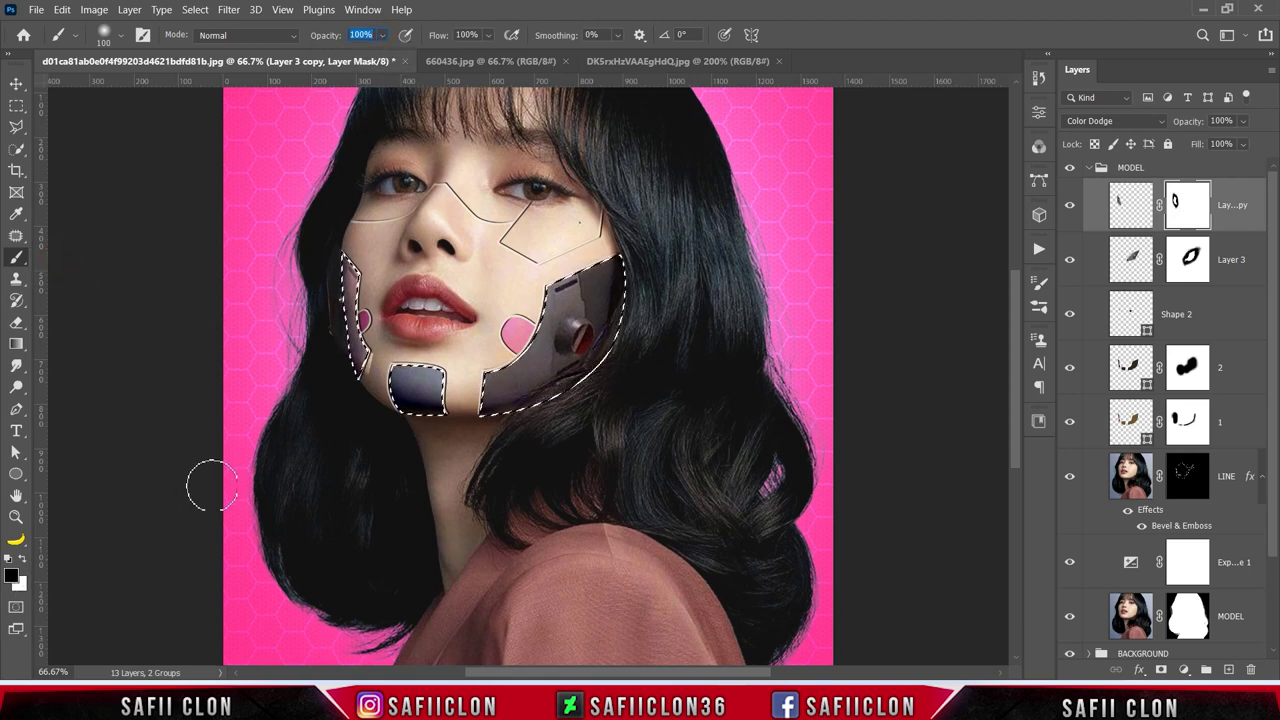
click(195, 9)
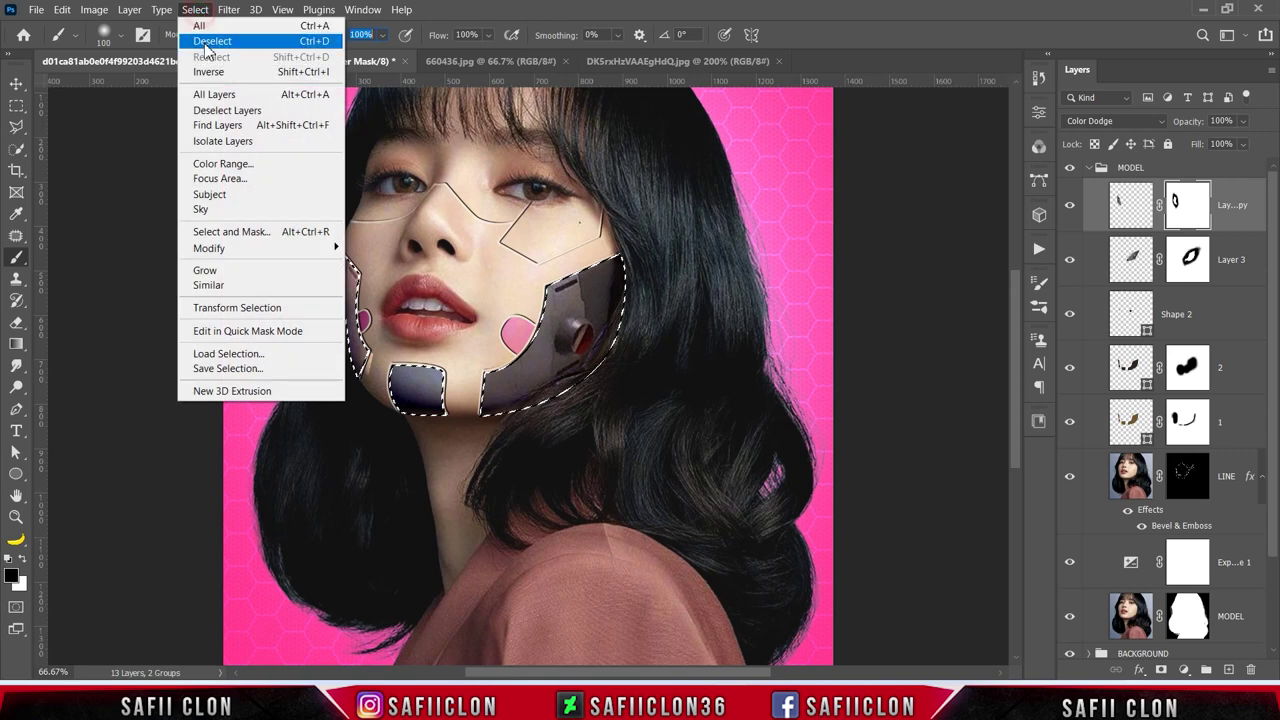
click(208, 72)
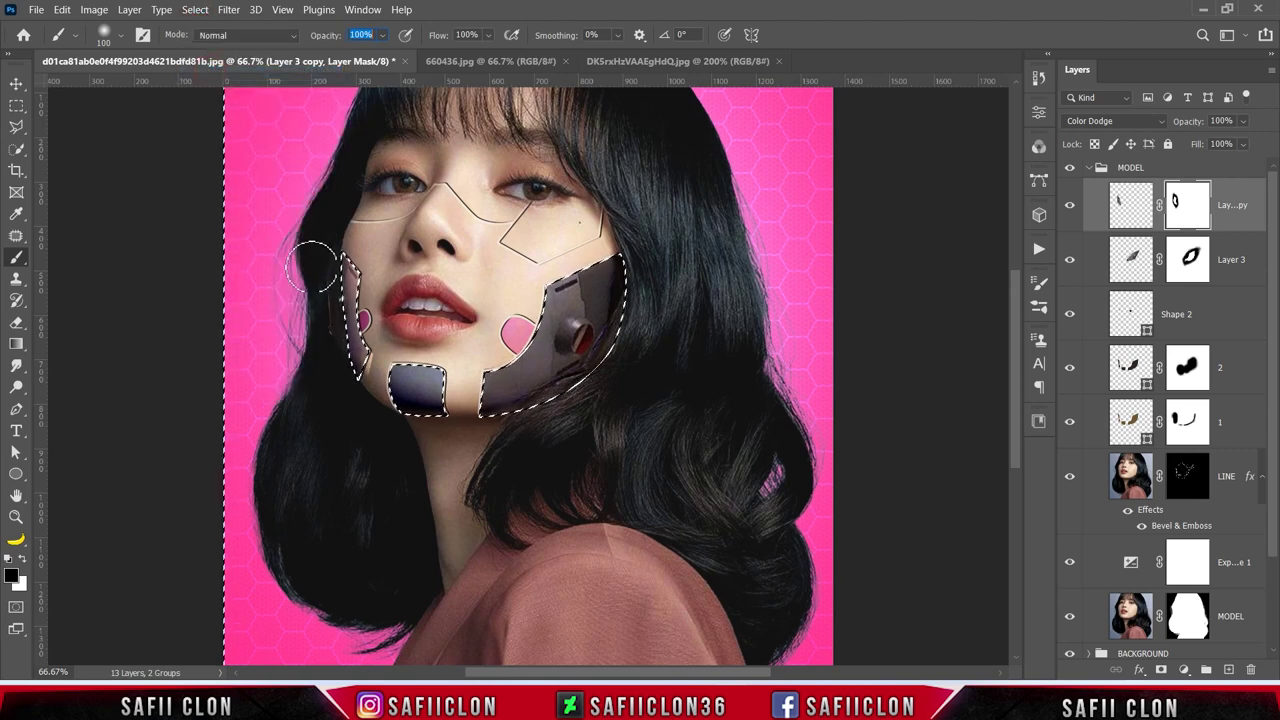
Step: Zoom in, paint out the texture spilling outside the plates, deselect and zoom back out
key(ctrl+plus)
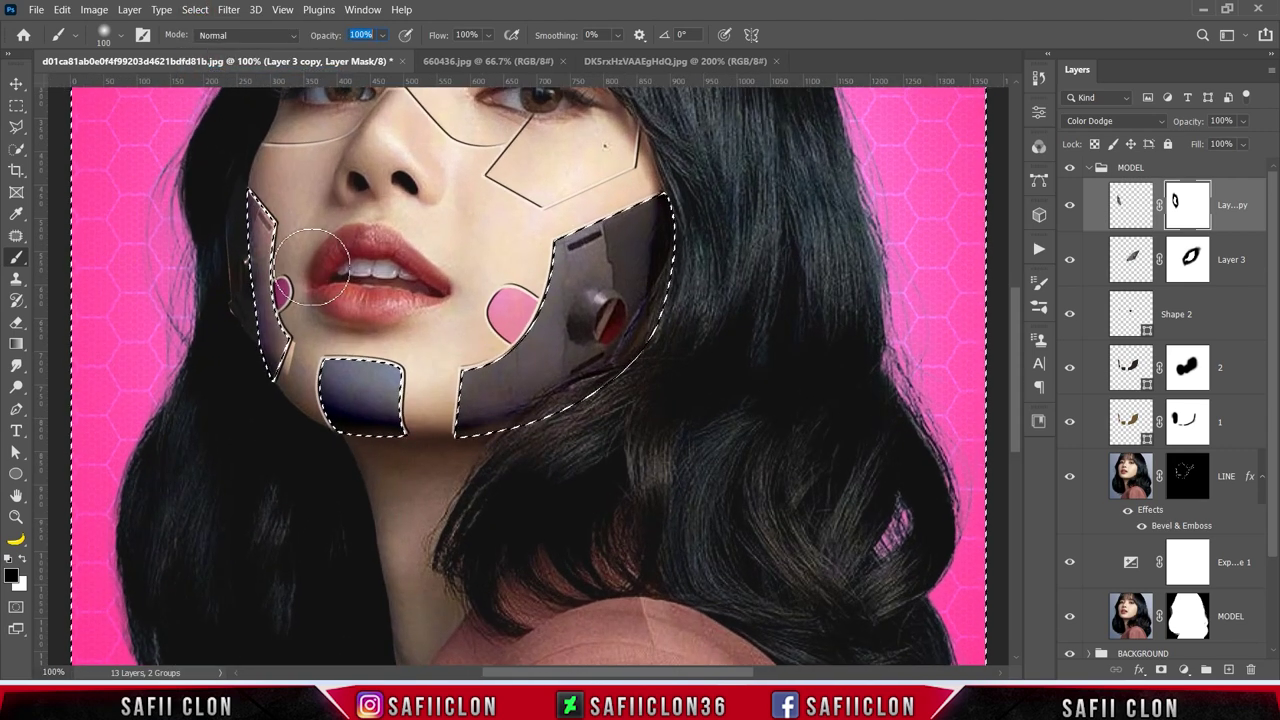
scroll(400, 430, up, 3)
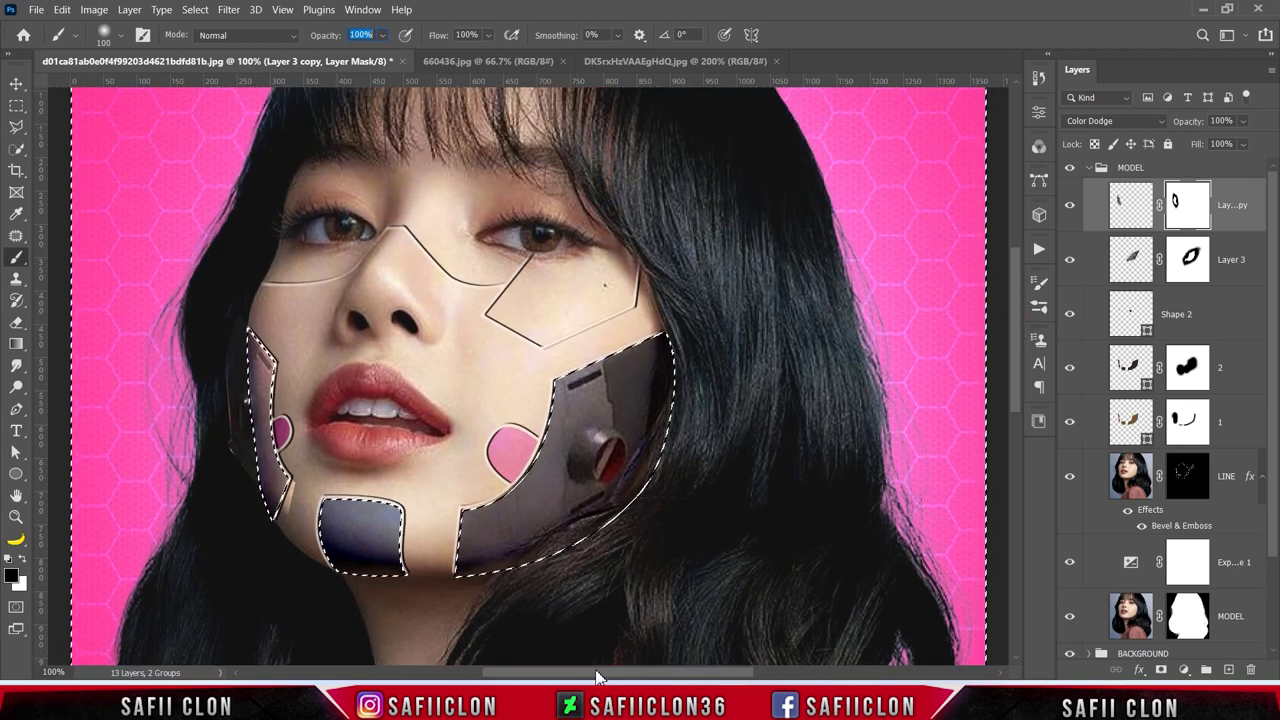
drag(595, 677, 545, 677)
key(bracketleft)
key(bracketleft)
key(bracketleft)
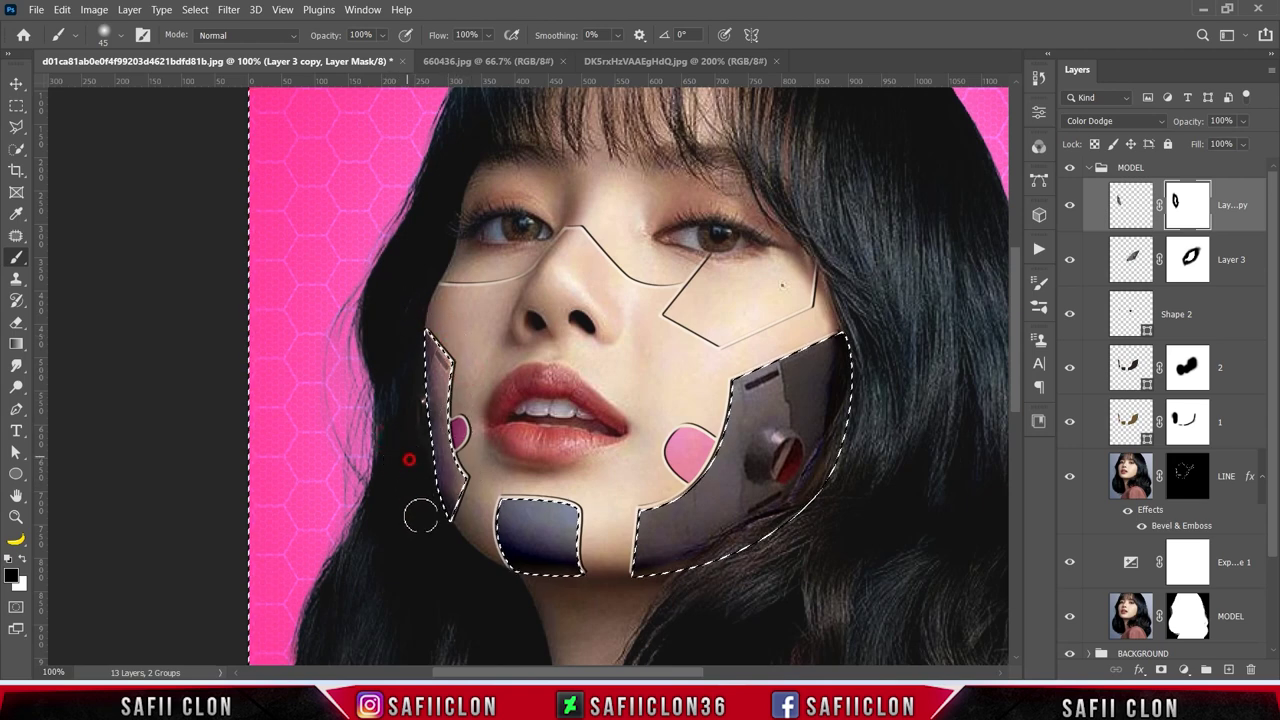
key(ctrl+d)
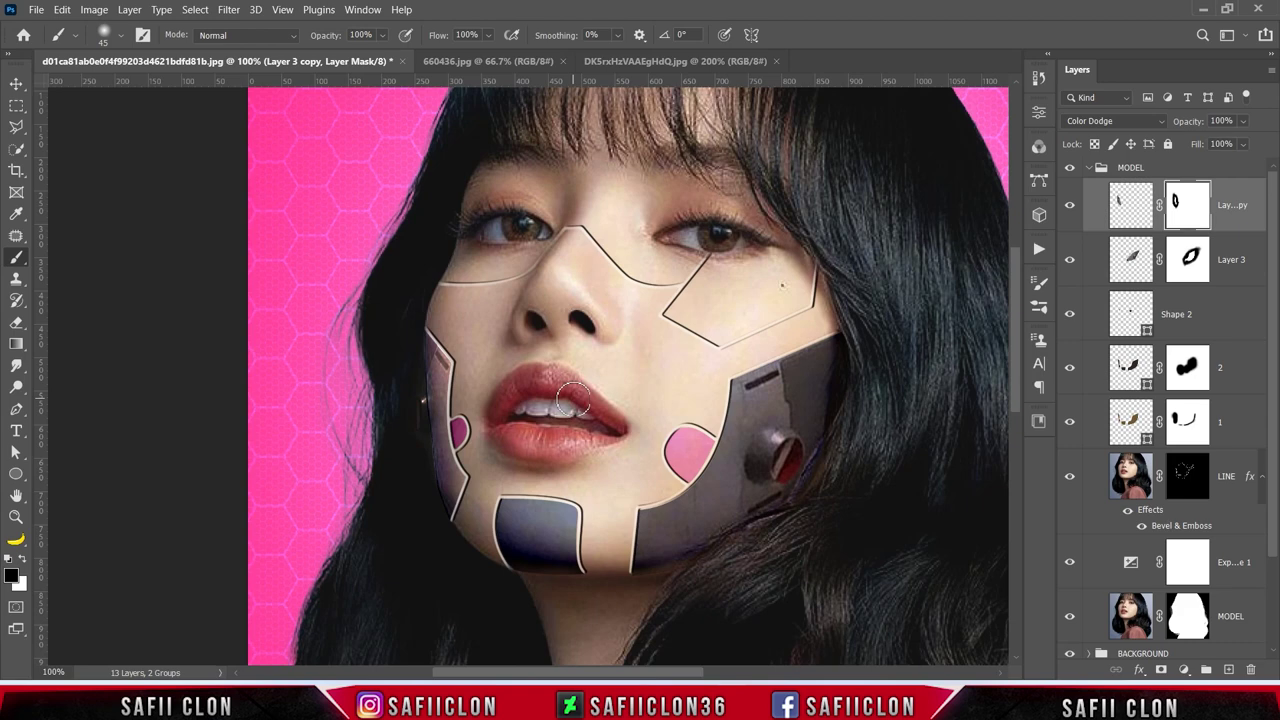
key(ctrl+minus)
key(ctrl+minus)
key(ctrl+plus)
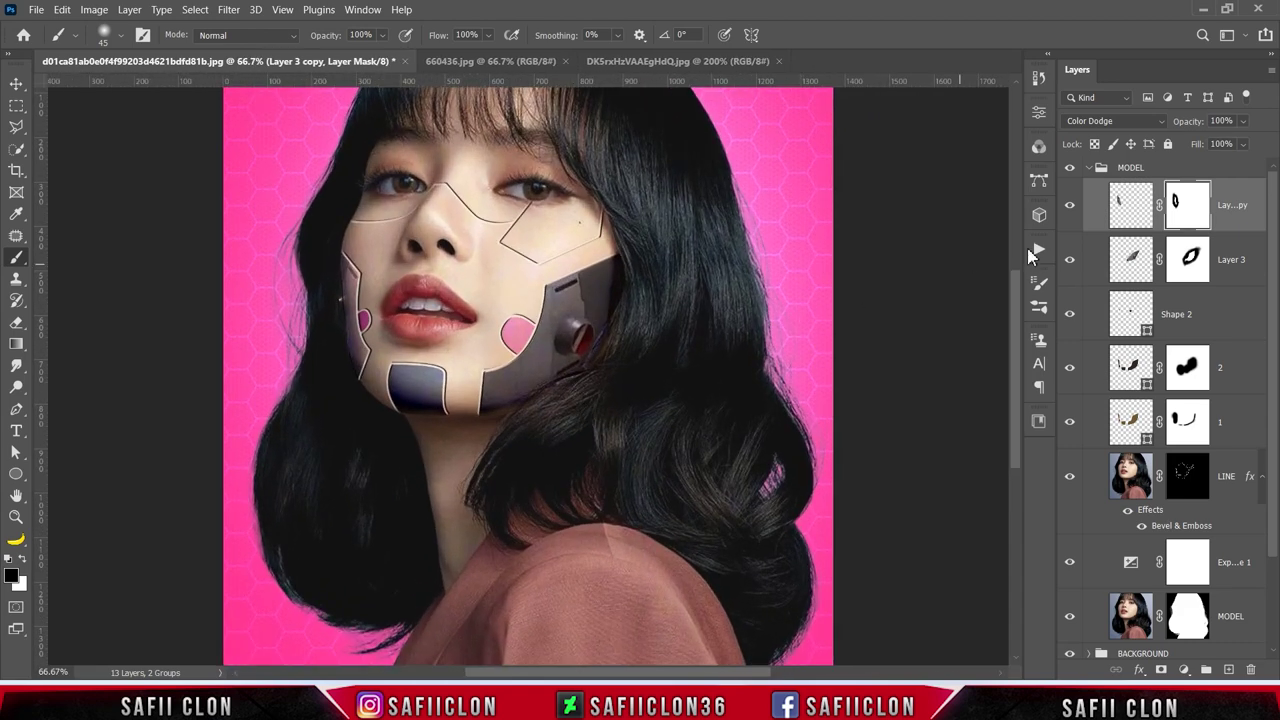
click(1069, 207)
Step: Duplicate Layer 3 as Layer 3 copy 2 after checking the cheek plate
click(1070, 214)
key(ctrl+2)
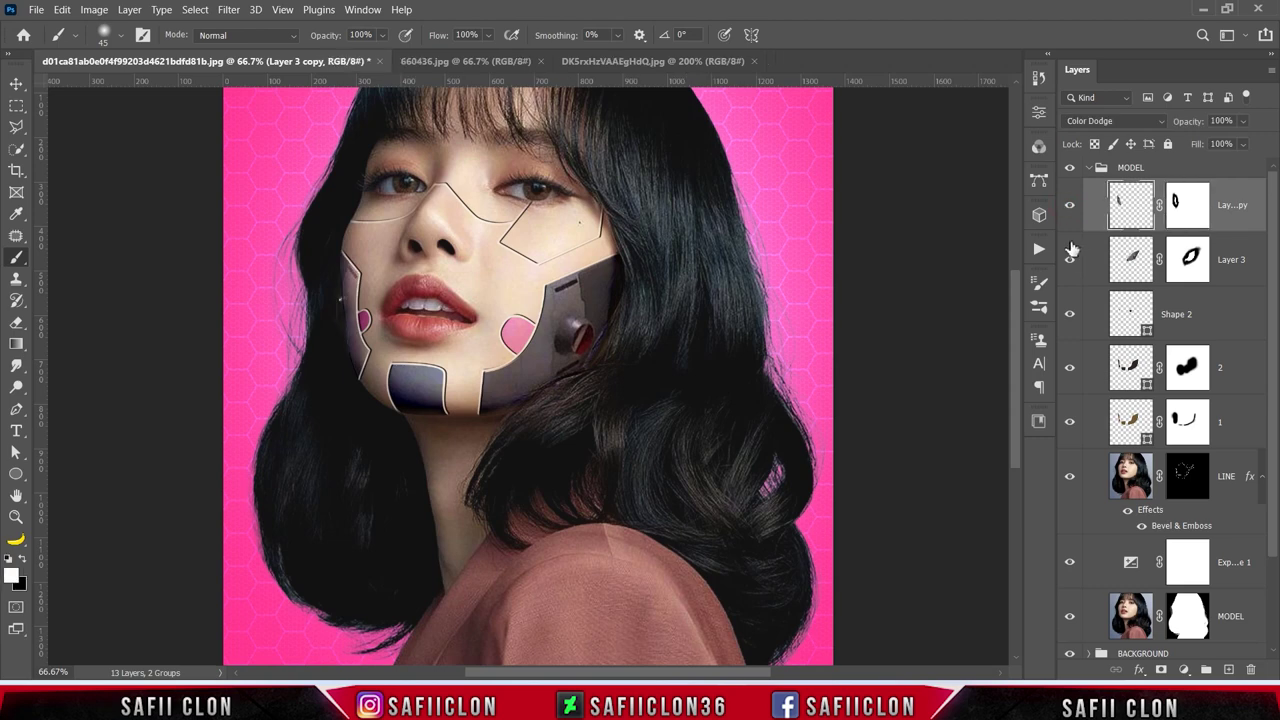
click(1070, 261)
click(1070, 261)
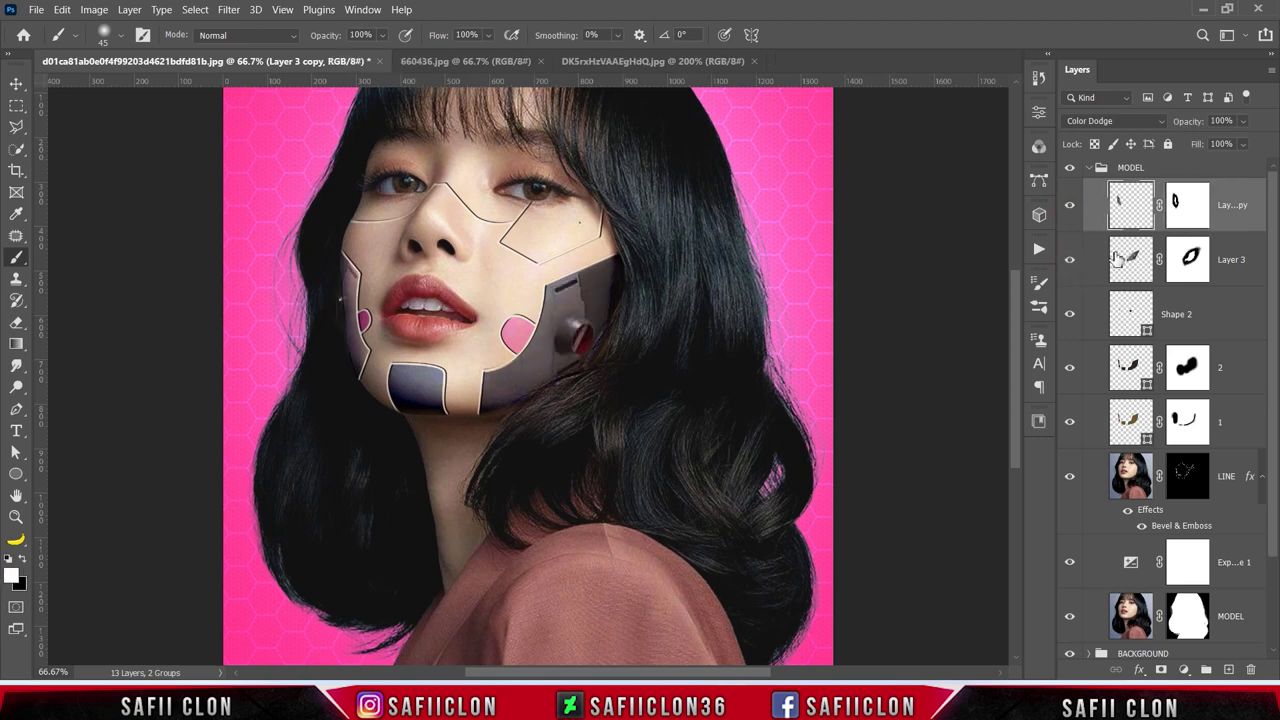
click(1236, 267)
right_click(1234, 257)
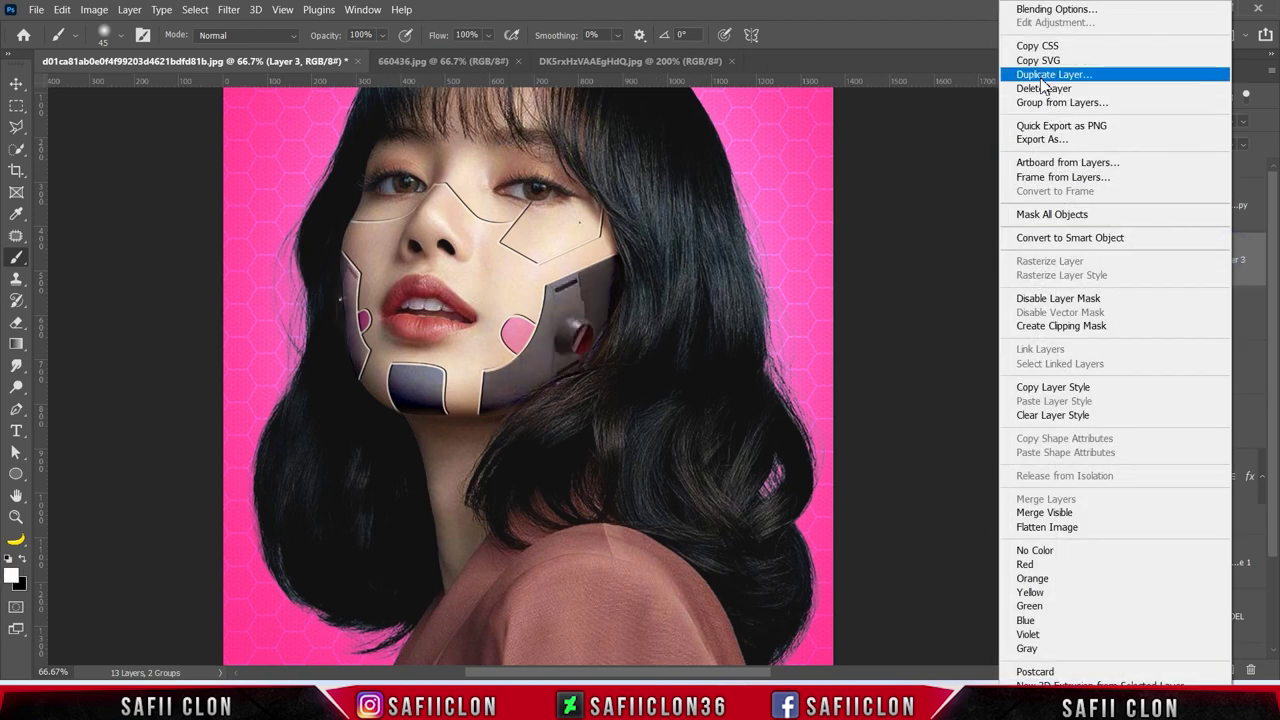
click(1135, 90)
click(765, 167)
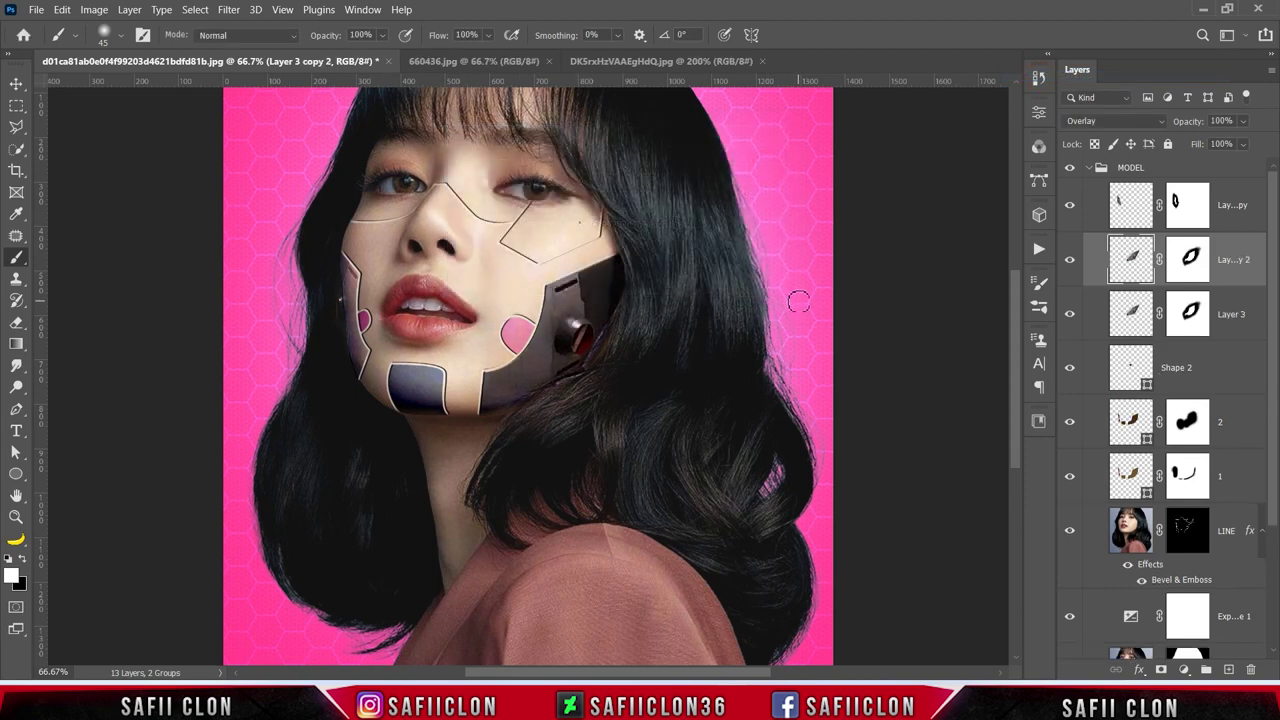
Step: Set Layer 3 copy 2 to Color Dodge, apply its old mask, and add a black mask
click(1103, 122)
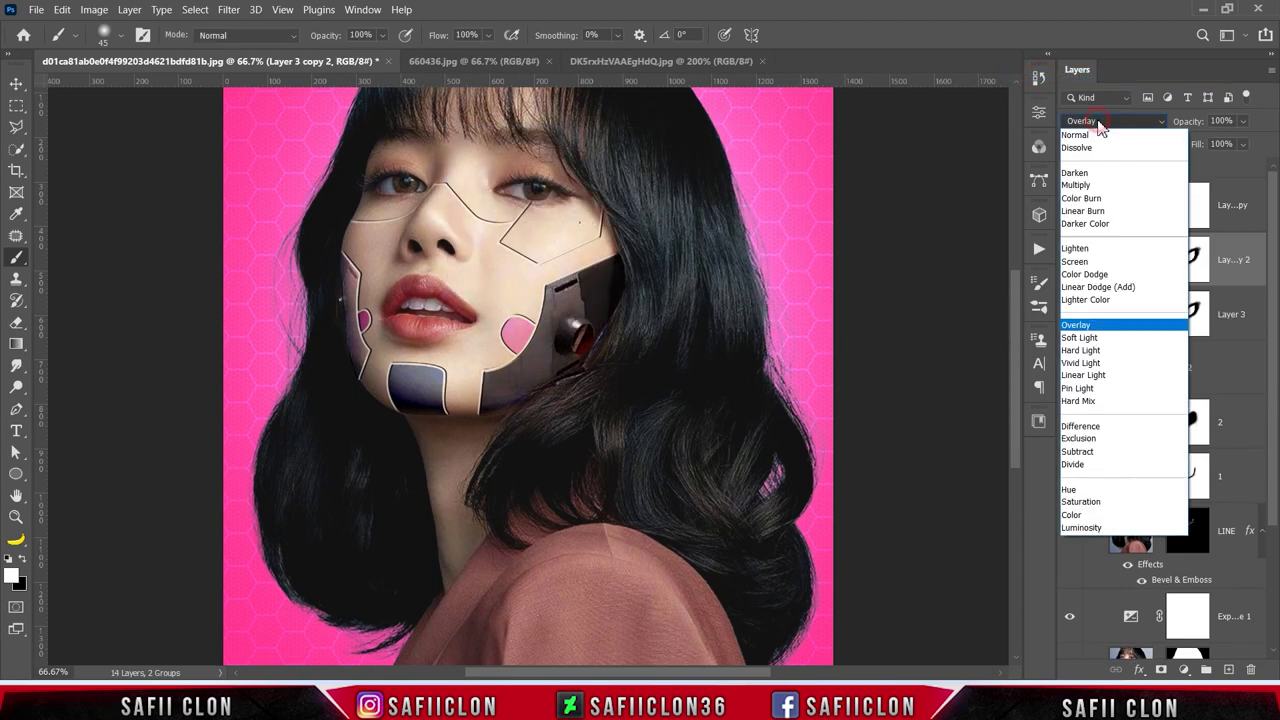
click(1097, 275)
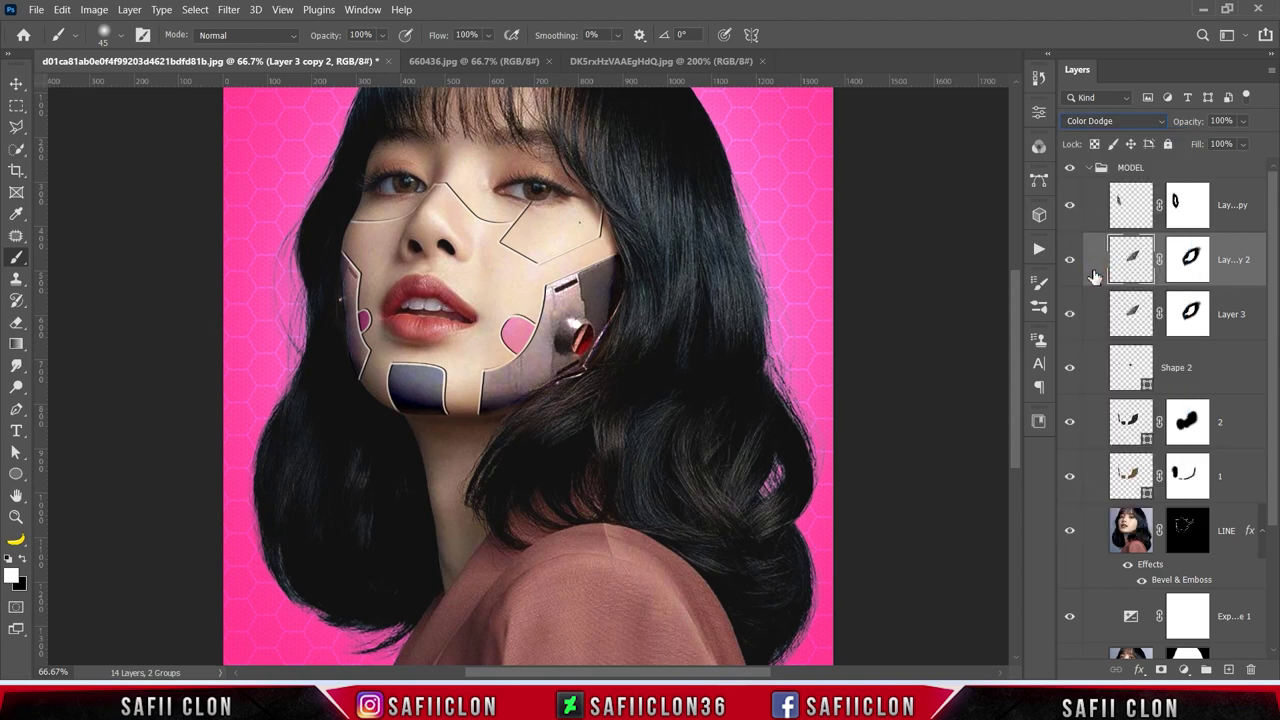
click(1192, 262)
right_click(1190, 262)
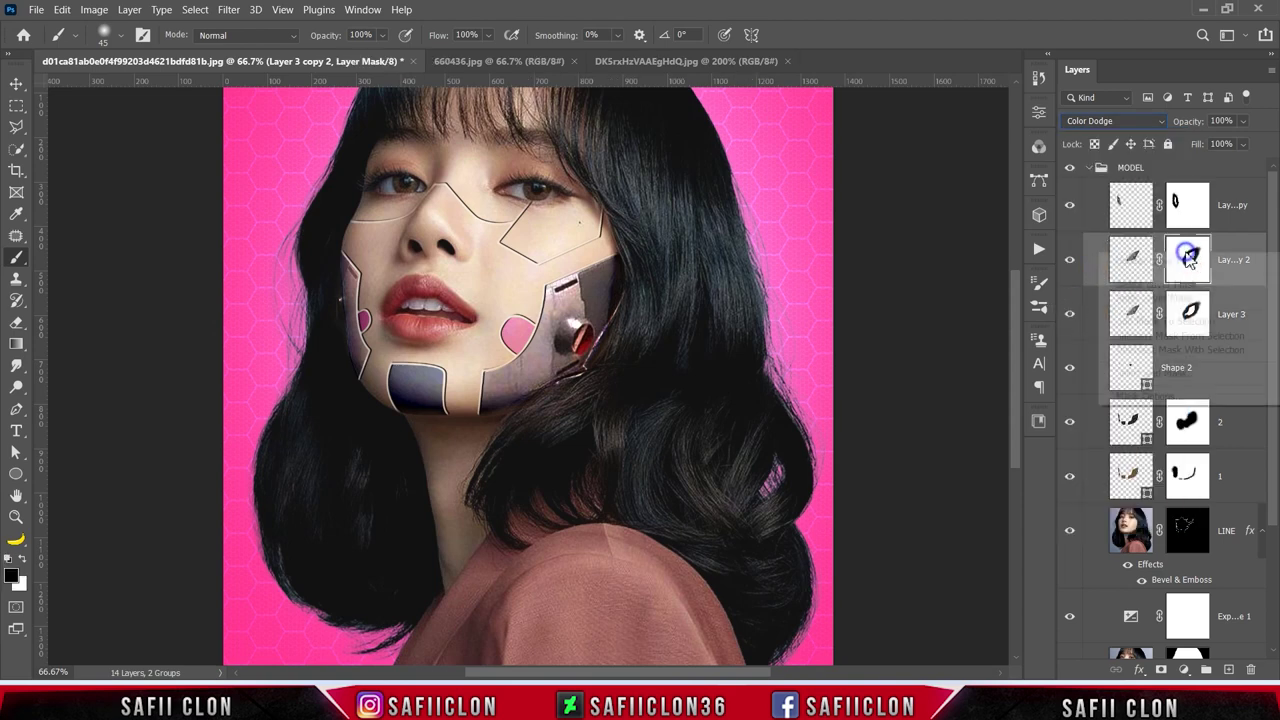
click(1176, 298)
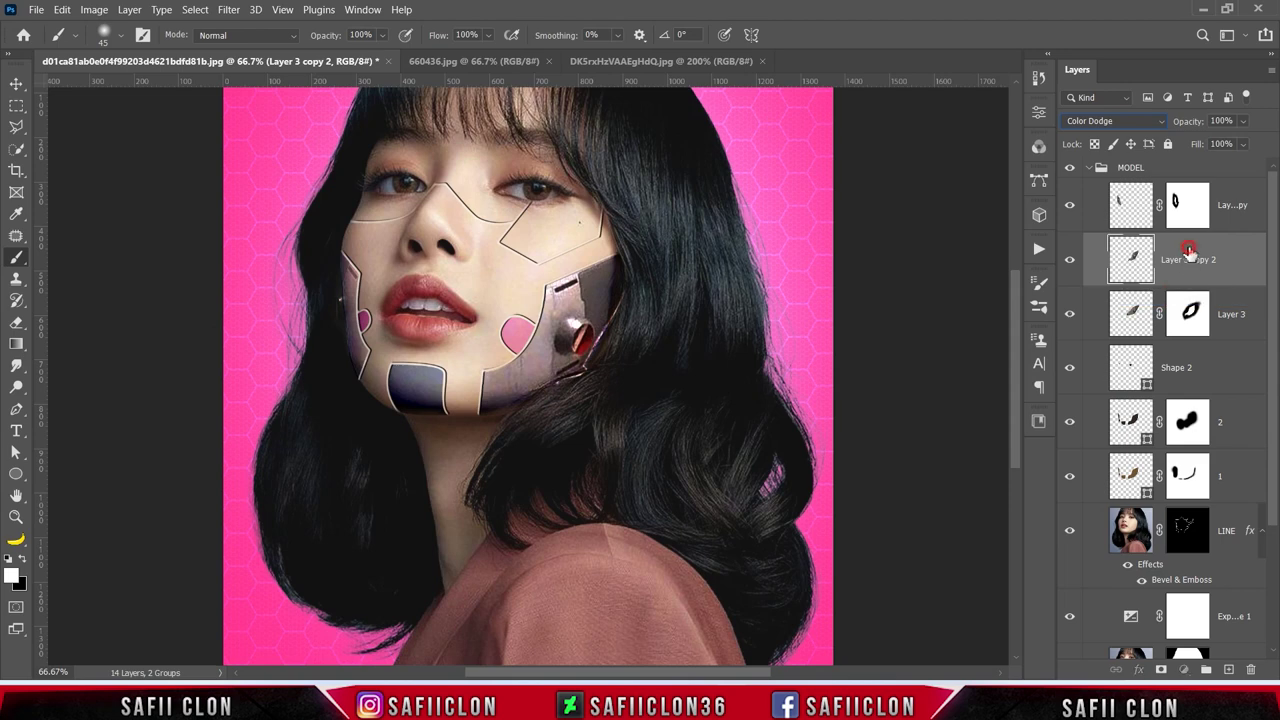
click(1161, 669)
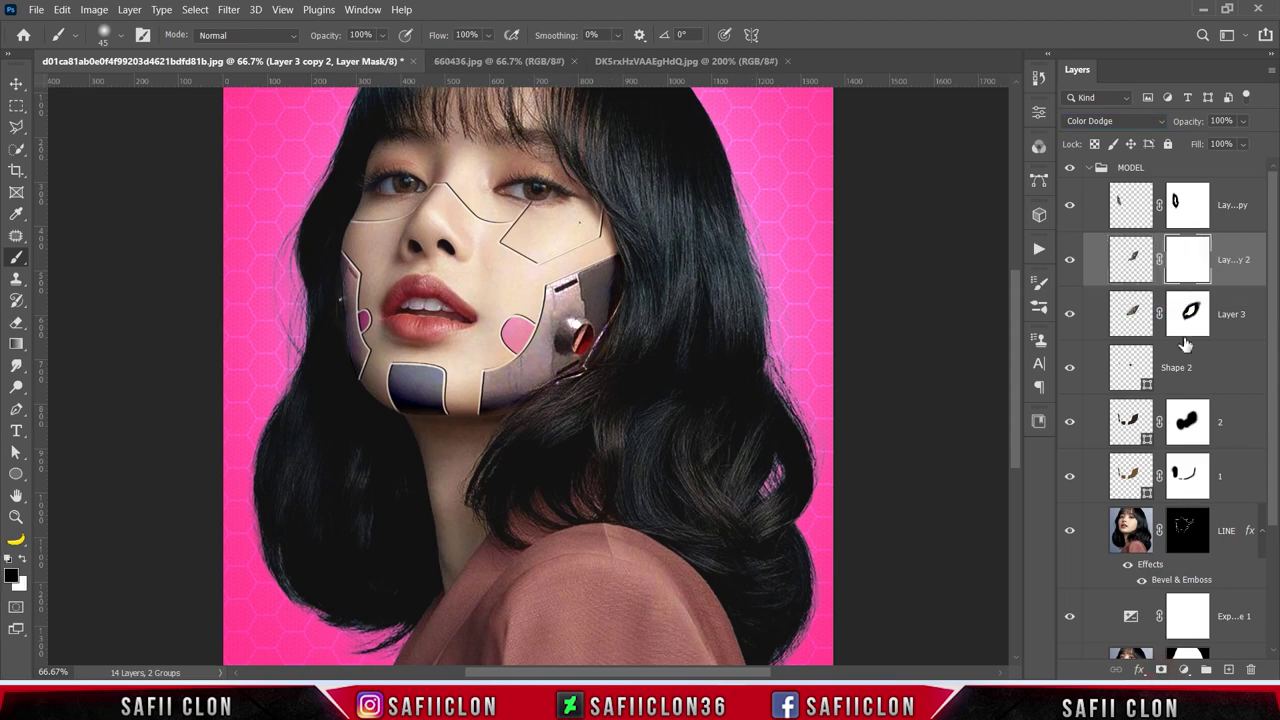
key(ctrl+i)
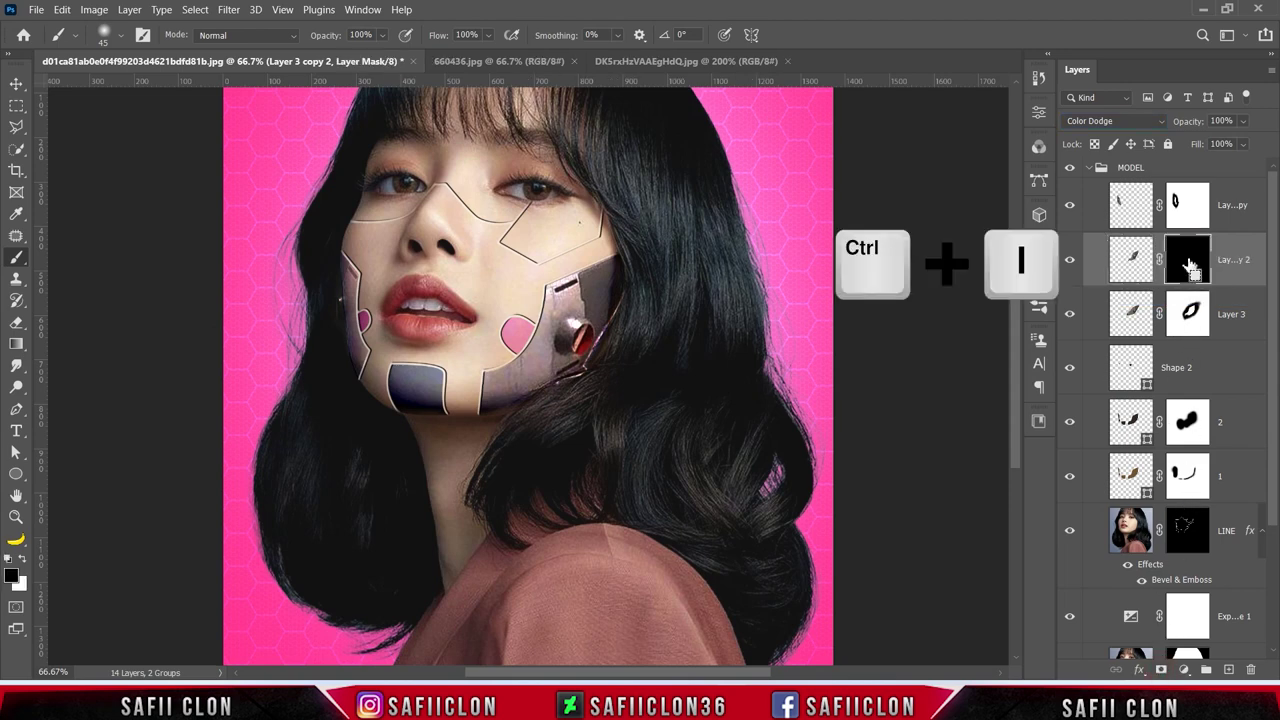
right_click(27, 261)
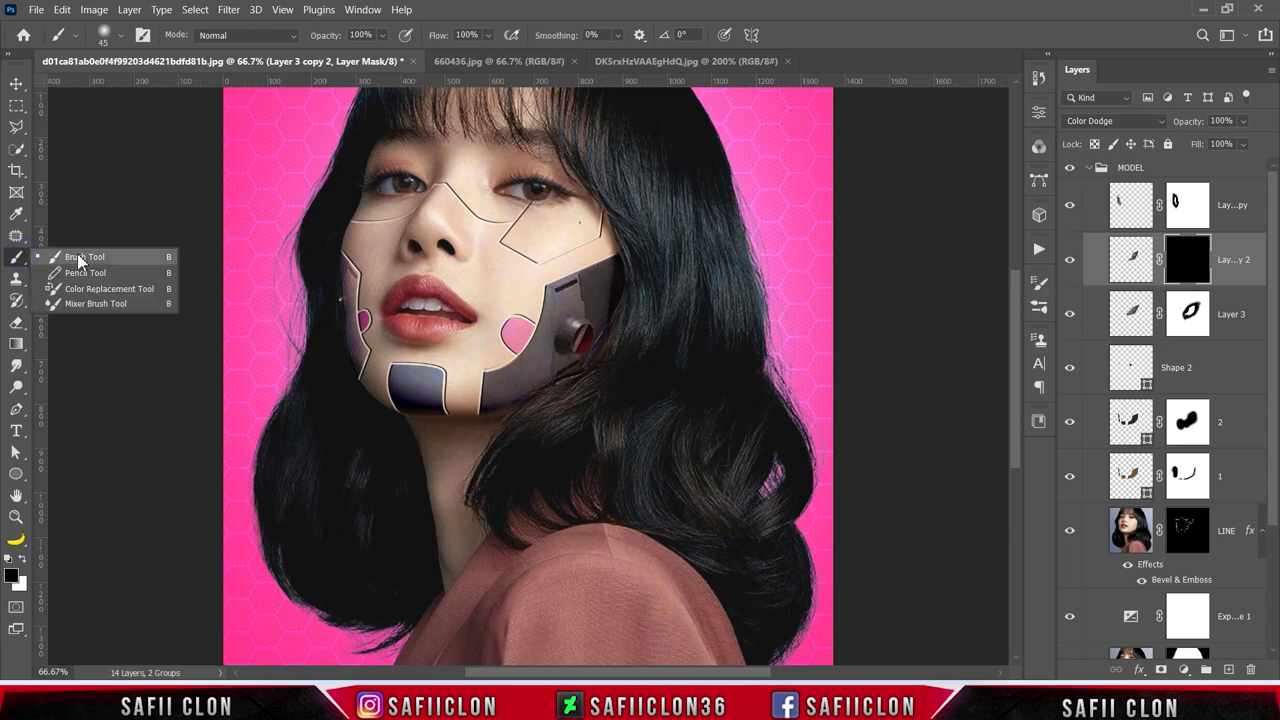
Step: Set up a 55 px Soft Round brush painting white at 8% opacity
click(120, 38)
click(126, 259)
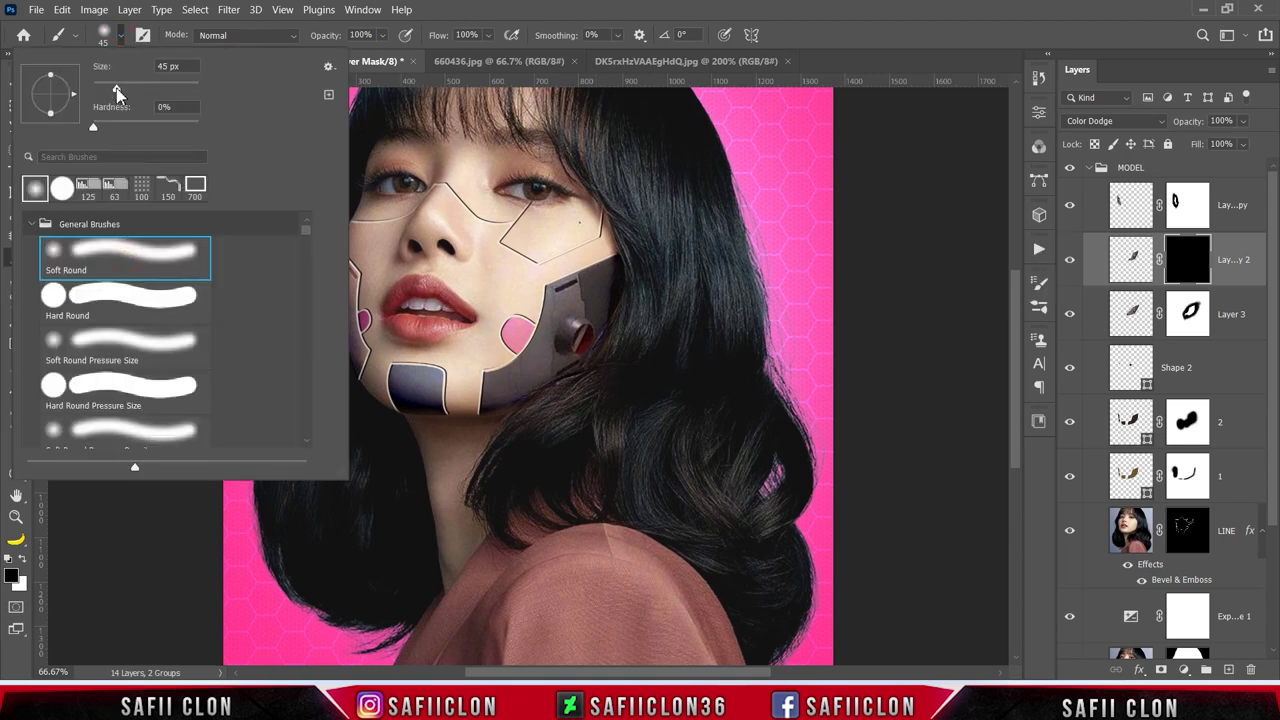
click(124, 38)
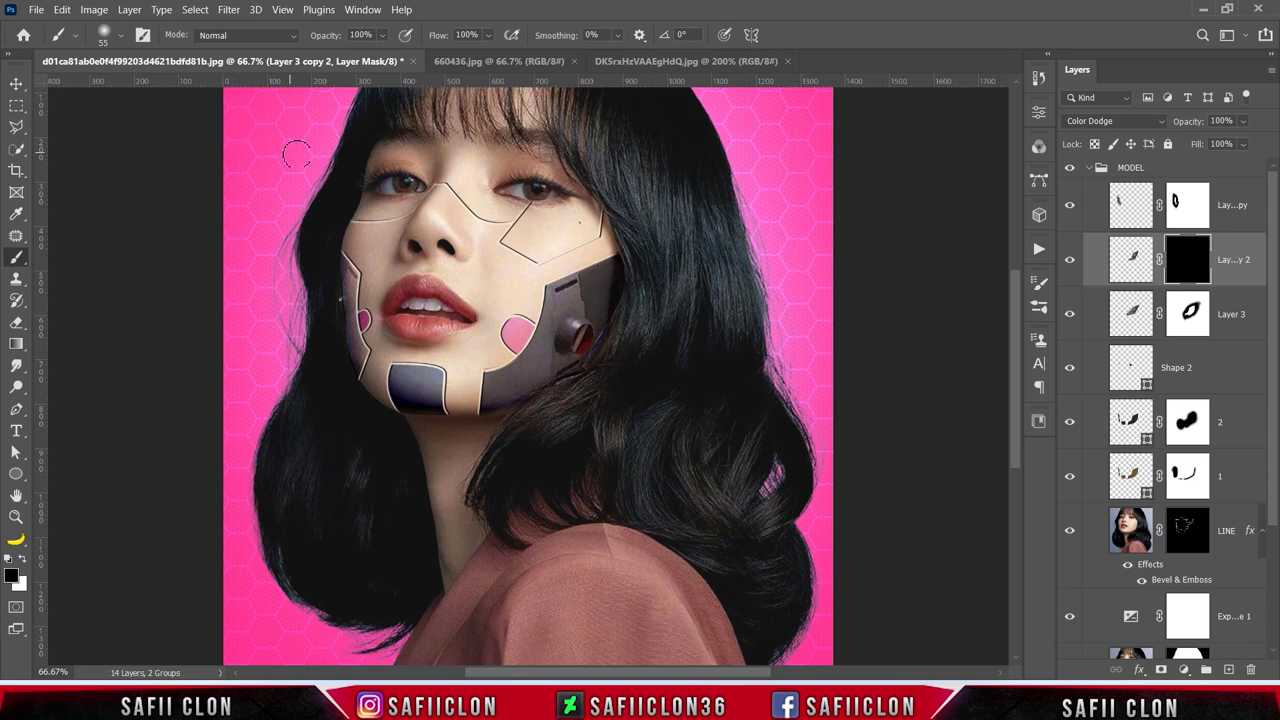
click(384, 37)
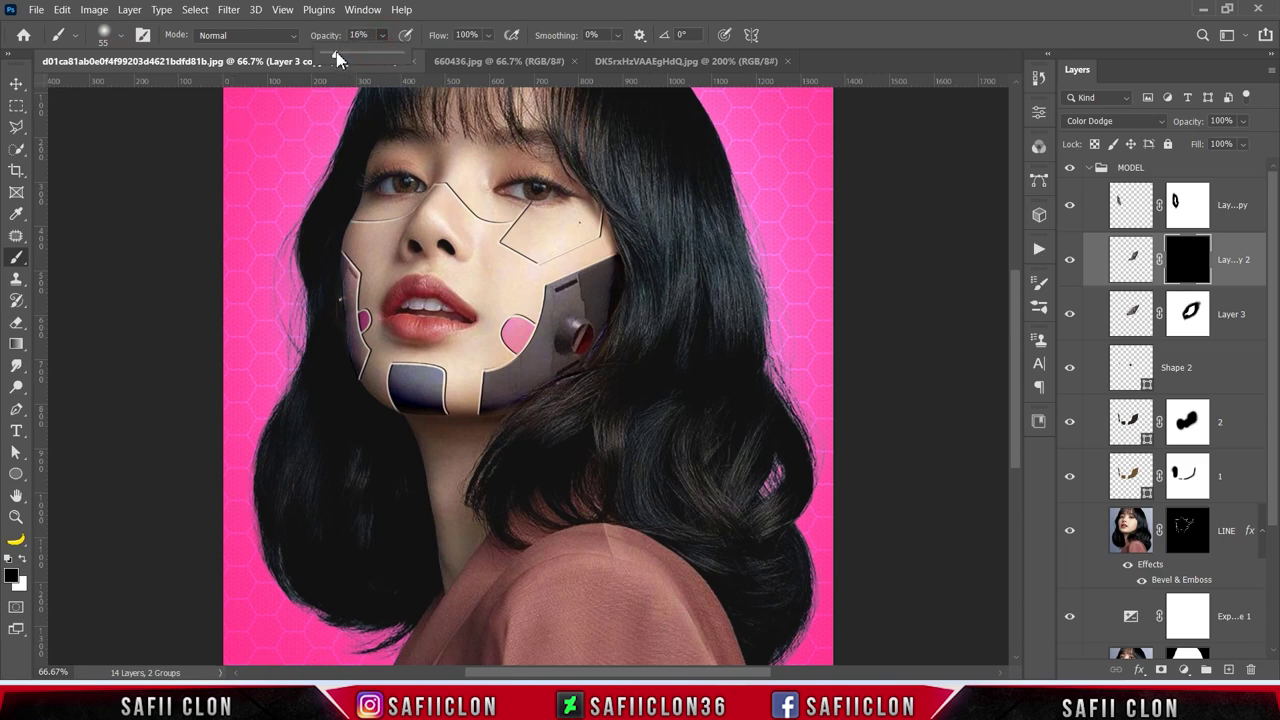
click(22, 559)
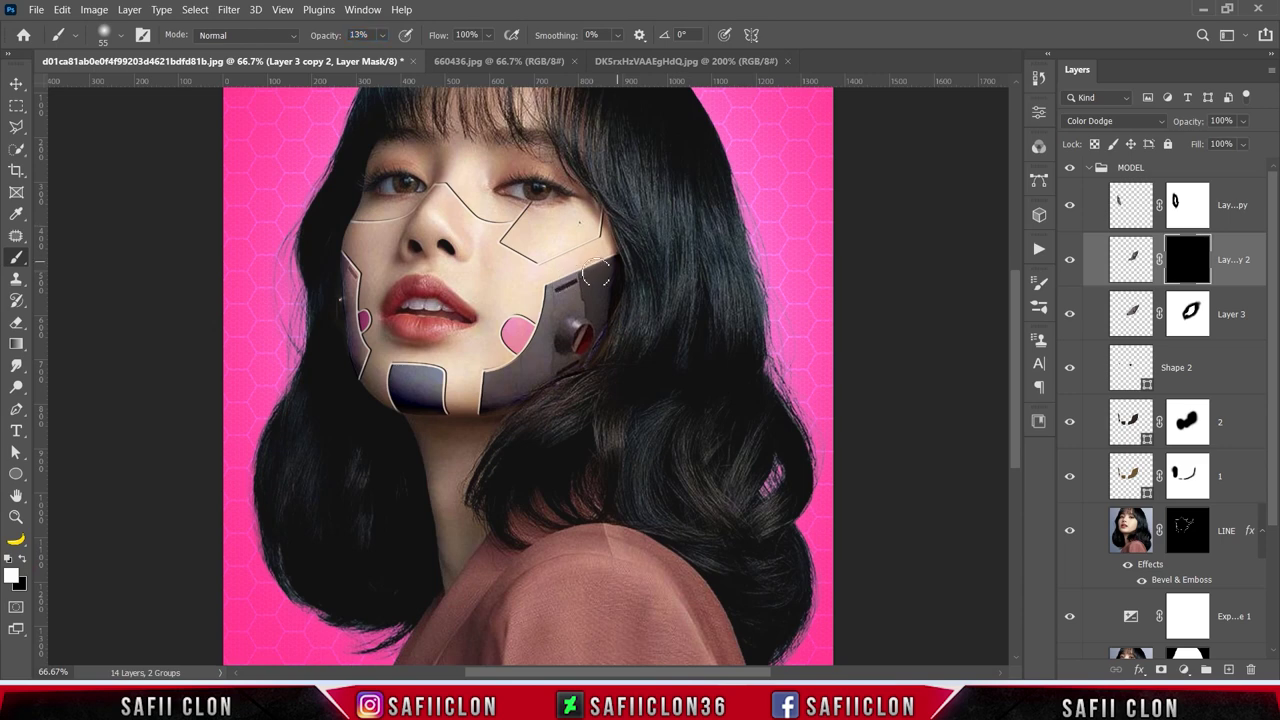
click(382, 36)
click(383, 37)
Step: Paint a faint glow over the cheek plate and knob, enlarging the brush to 90
click(563, 300)
key(bracketright)
click(570, 339)
key(bracketright)
key(bracketright)
key(bracketright)
drag(593, 271, 591, 275)
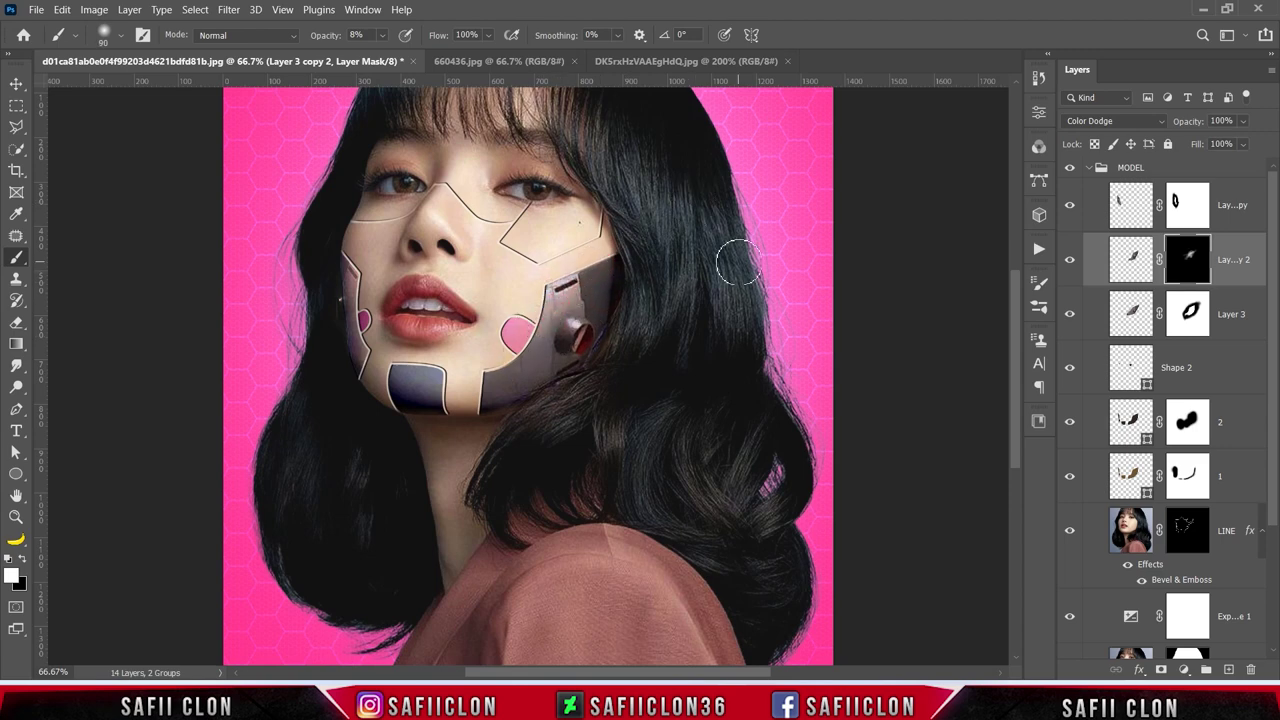
Step: Toggle the two highlight layers off and on to compare the cheek glow
click(1069, 260)
click(1069, 260)
click(1071, 207)
click(1071, 207)
click(634, 62)
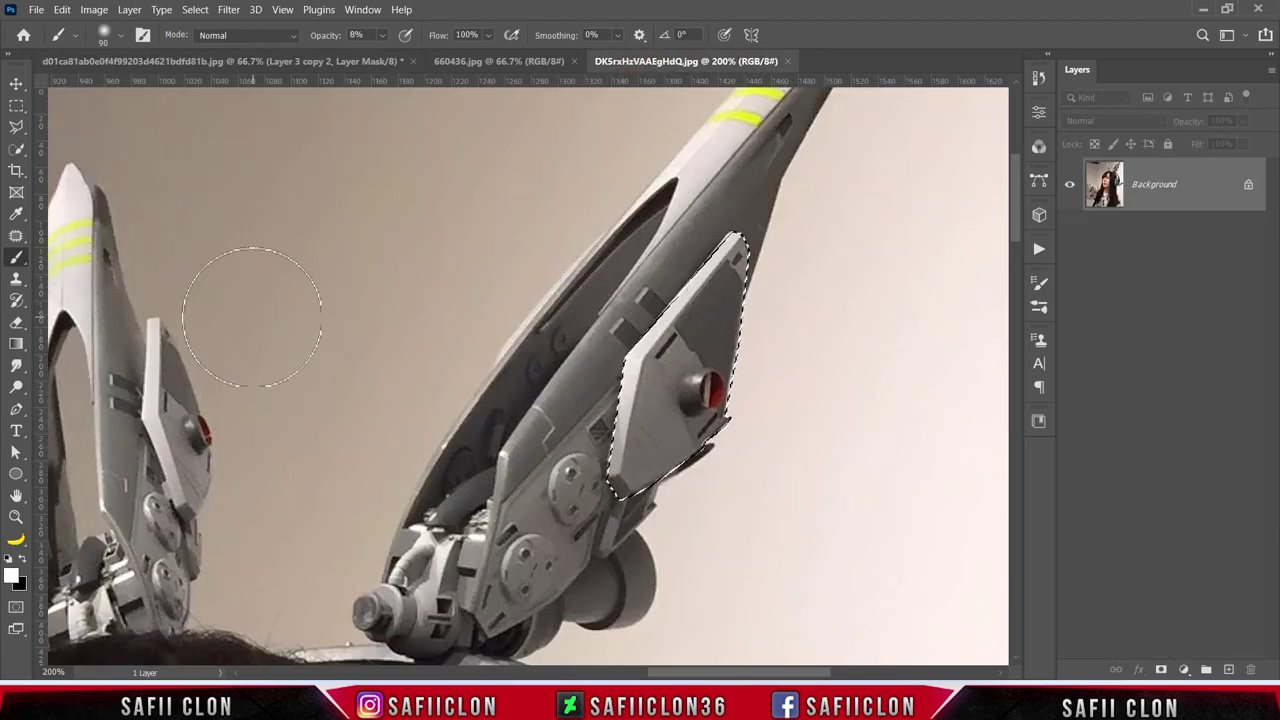
Step: With the Polygonal Lasso, clear the old selection and start outlining the grey plate
click(16, 126)
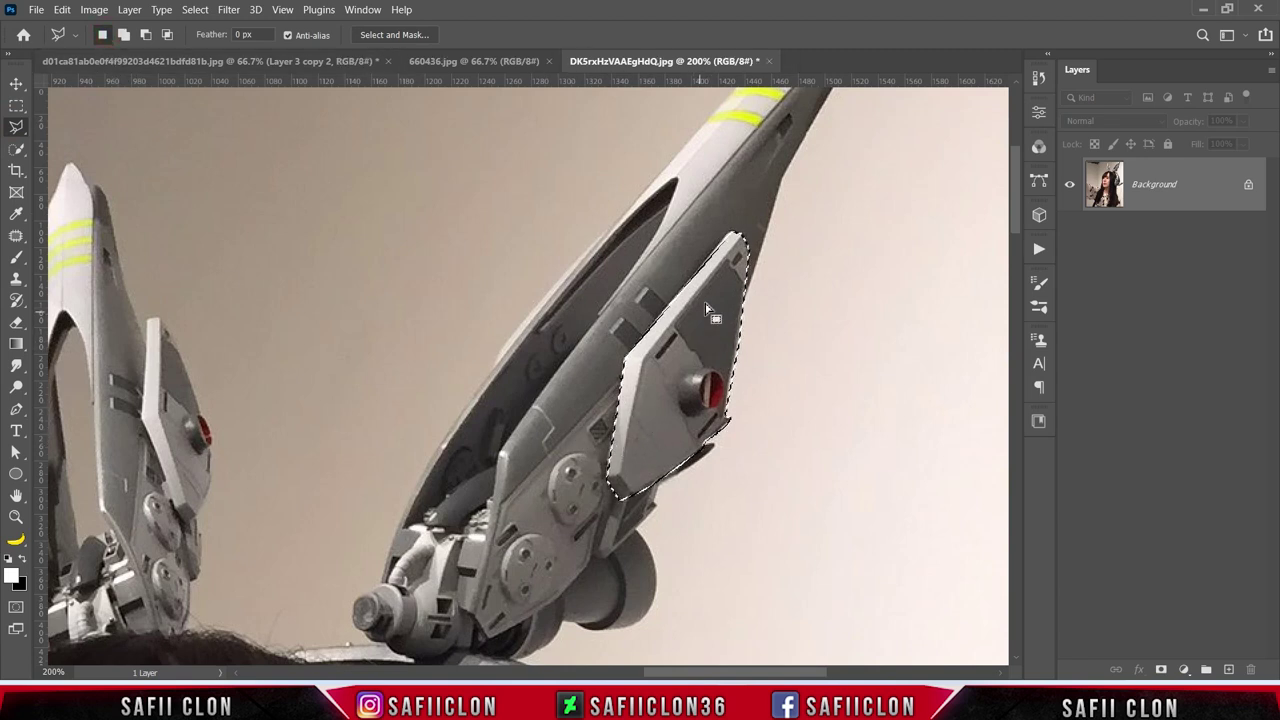
click(745, 250)
key(ctrl+d)
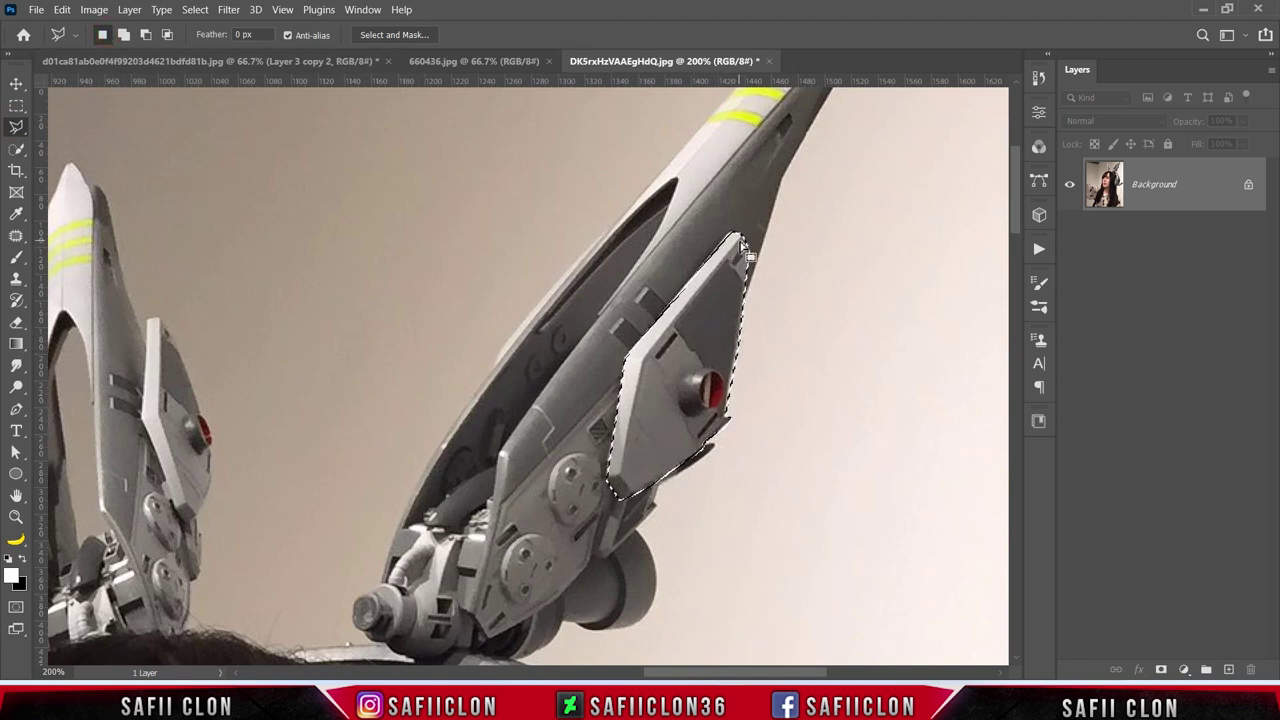
click(737, 242)
click(624, 356)
click(622, 489)
click(701, 444)
Step: Finish the outline around the red lamp and drag the plate into the portrait as Layer 4
click(672, 394)
click(690, 370)
click(712, 375)
click(724, 384)
click(738, 244)
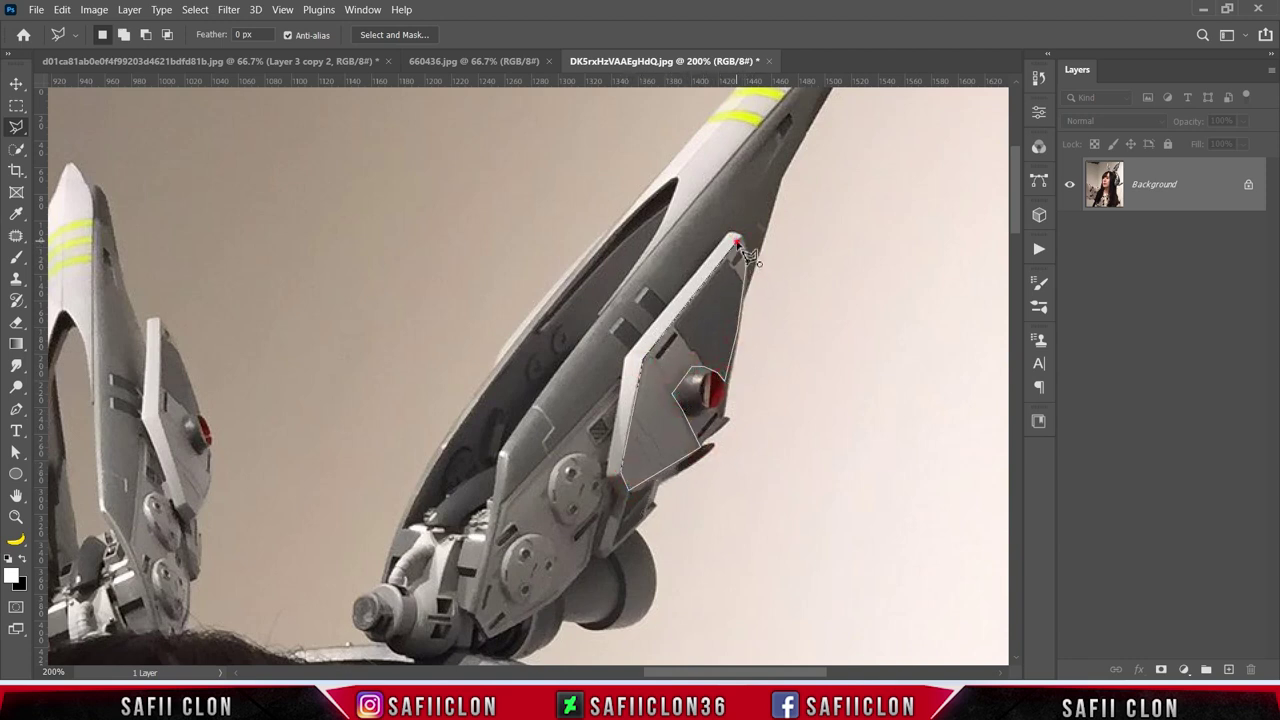
click(15, 85)
mouse_move(700, 320)
mouse_down()
mouse_move(193, 64)
mouse_move(474, 343)
mouse_up()
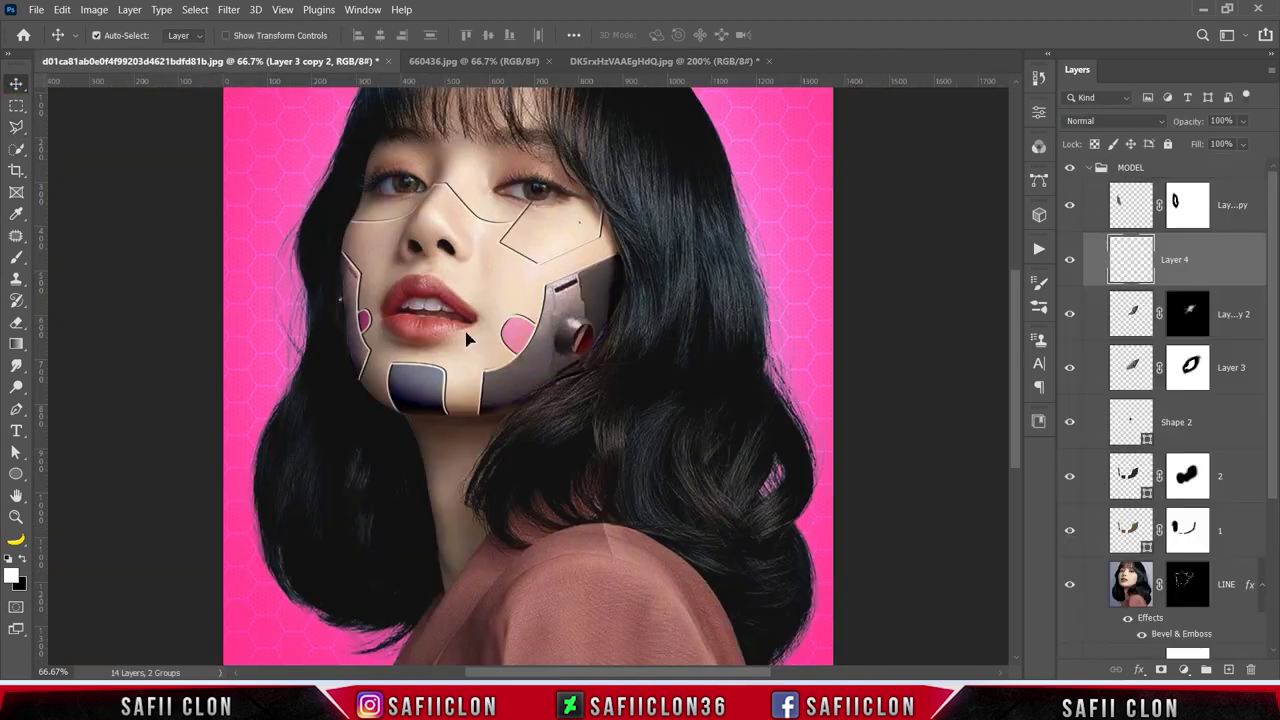
Step: Set Layer 4 to Overlay, then scale it to about 198% and rotate it onto the chin plate
click(1093, 121)
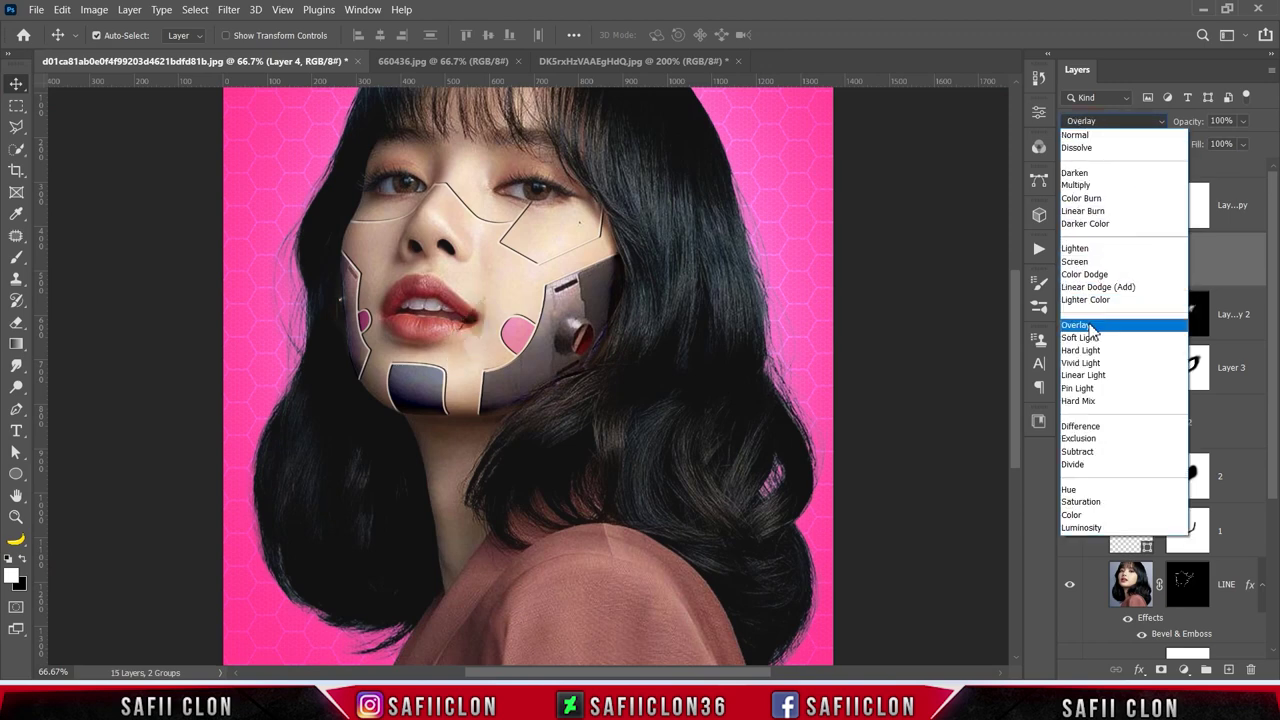
click(1090, 326)
key(ctrl+t)
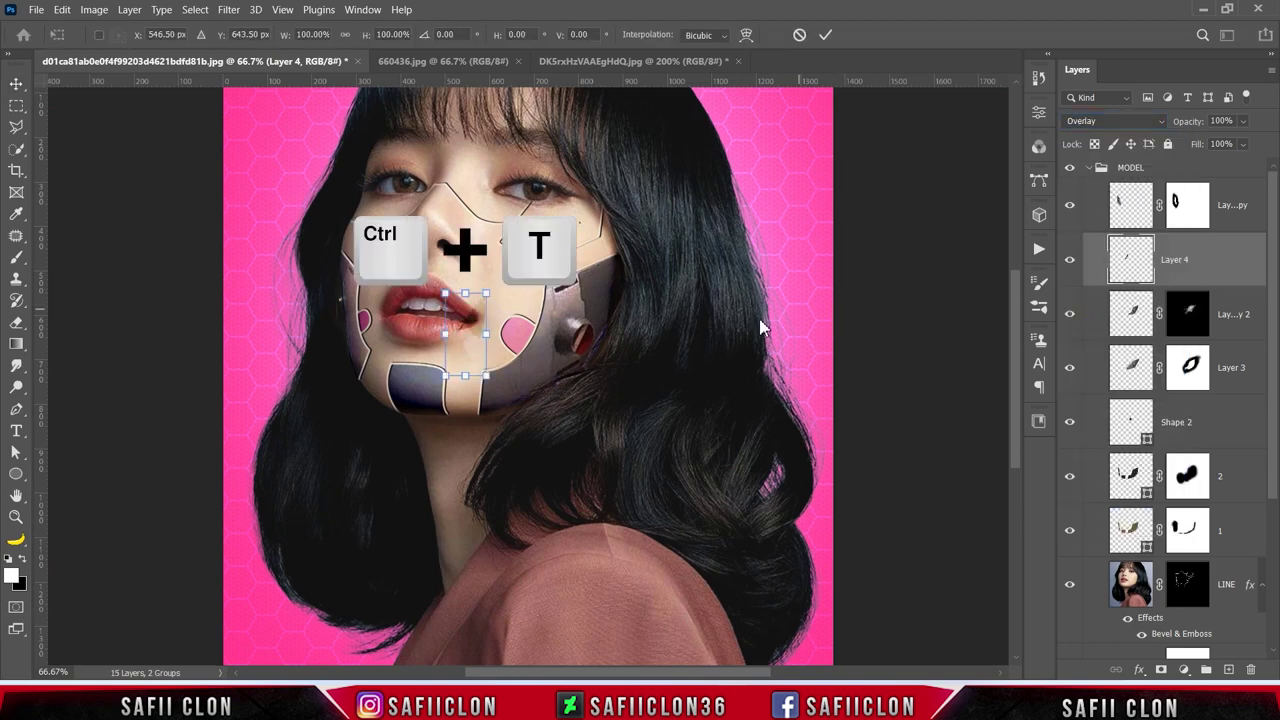
mouse_move(477, 352)
mouse_down()
mouse_move(420, 425)
mouse_move(455, 298)
mouse_move(518, 392)
mouse_move(476, 400)
mouse_up()
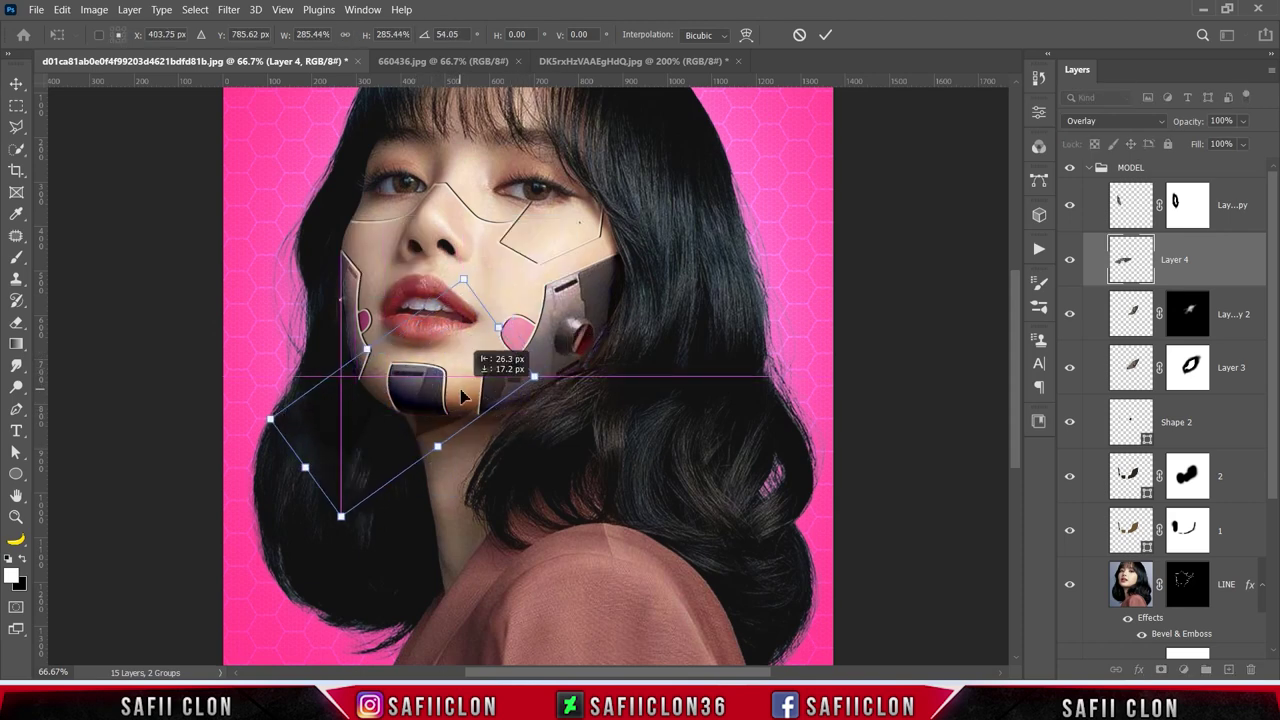
drag(470, 281, 445, 322)
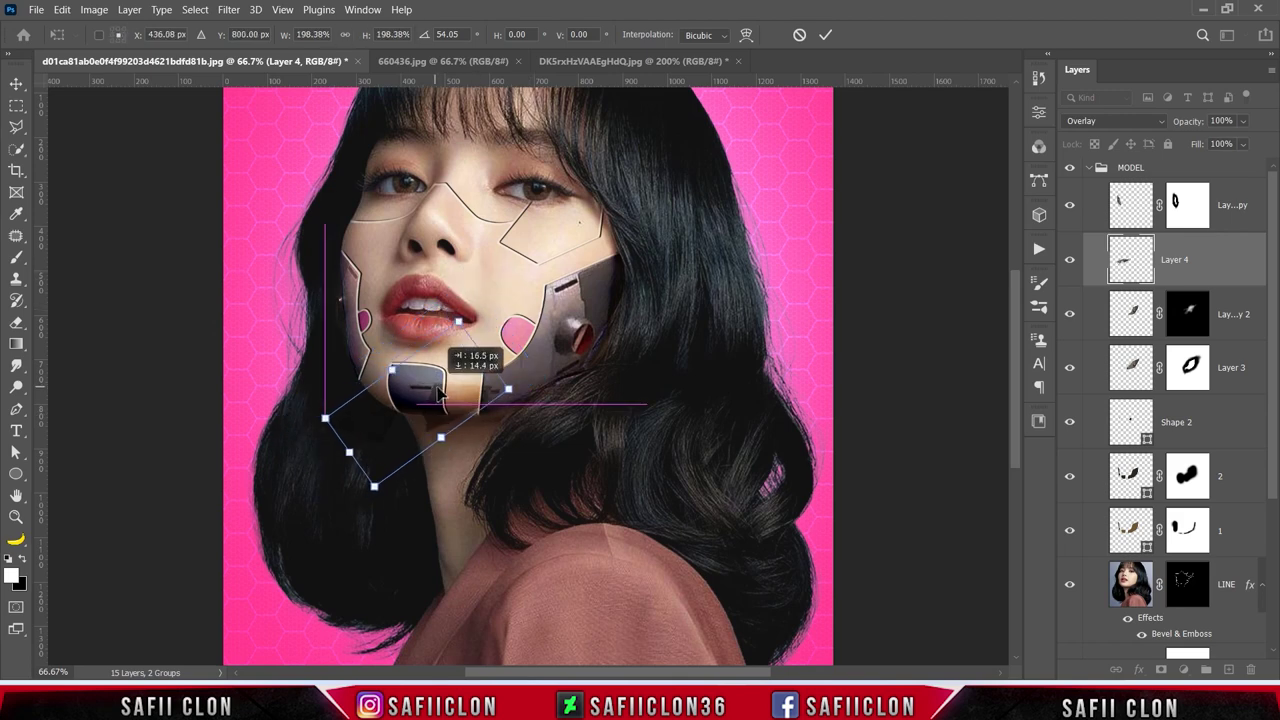
drag(436, 392, 449, 371)
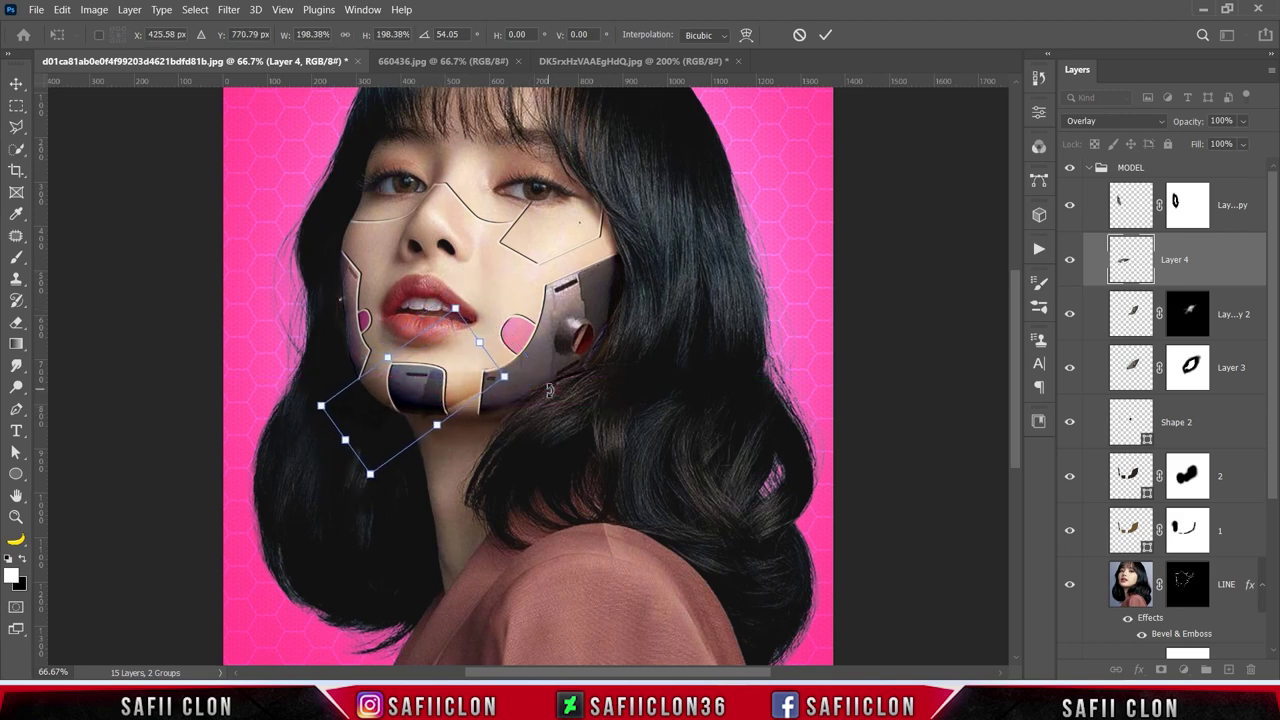
drag(563, 385, 563, 391)
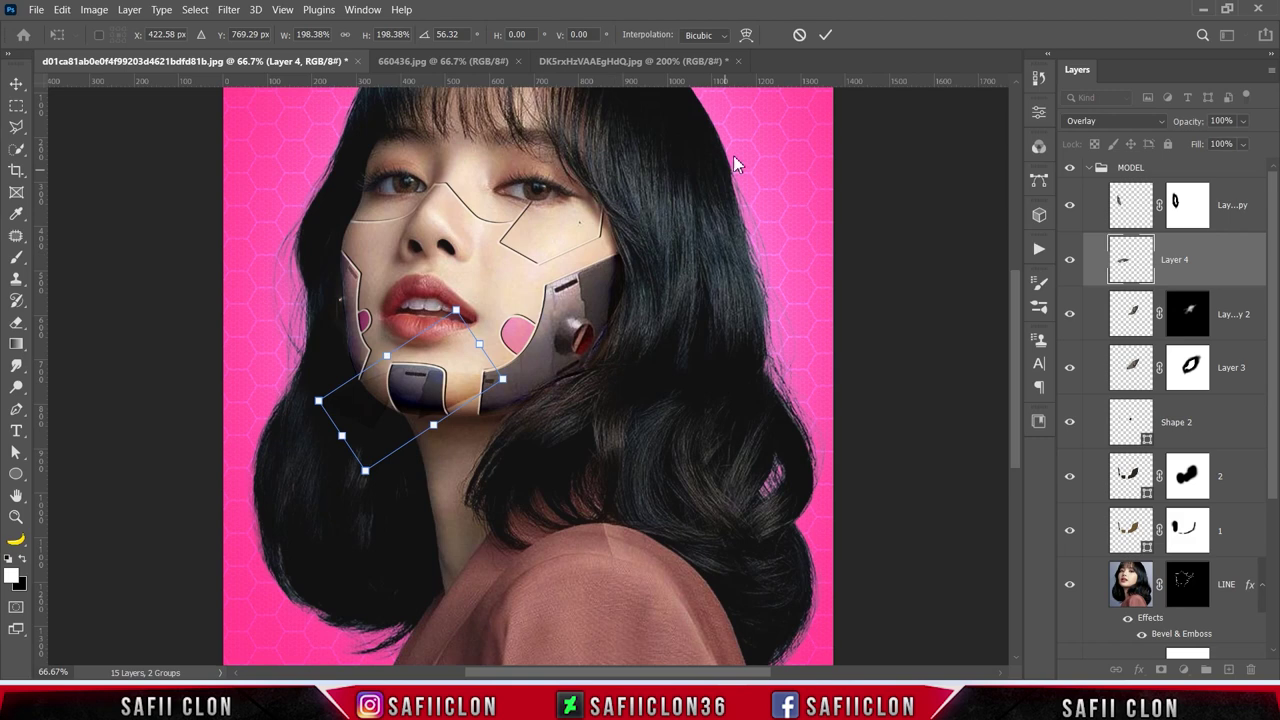
click(826, 35)
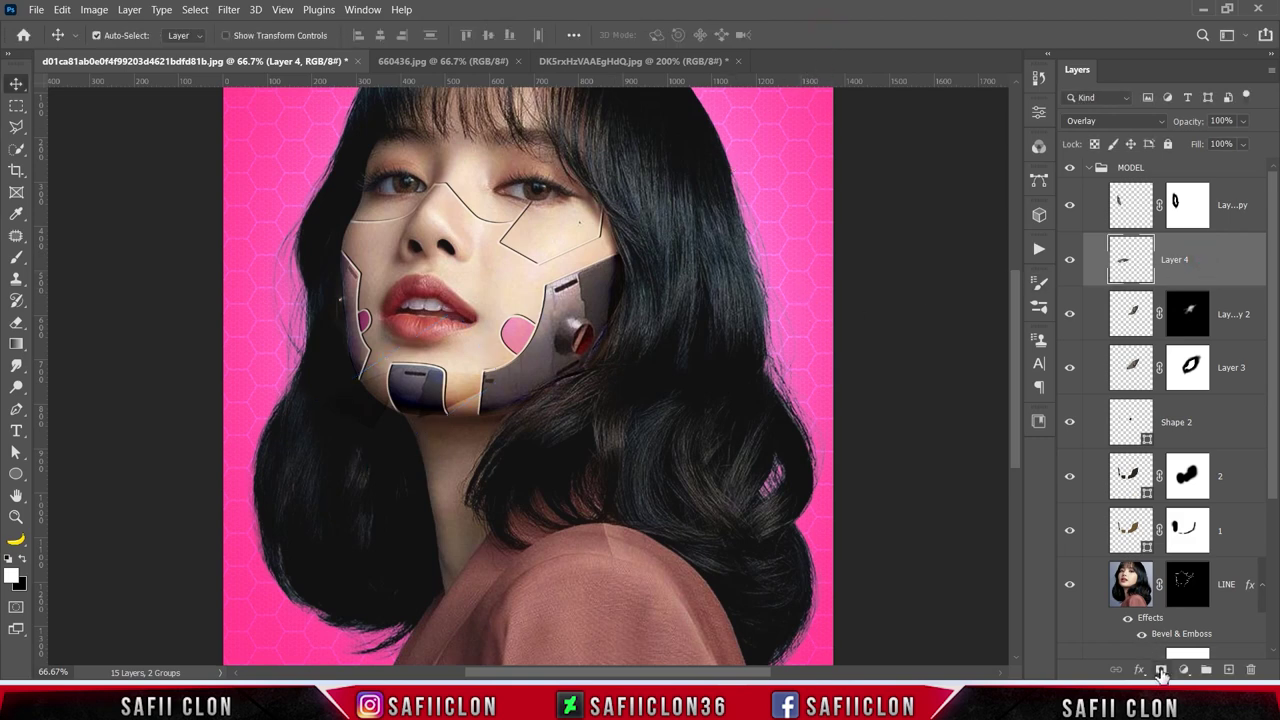
Step: Add a layer mask to Layer 4 and set up the Brush at 22% opacity
click(1160, 669)
right_click(16, 256)
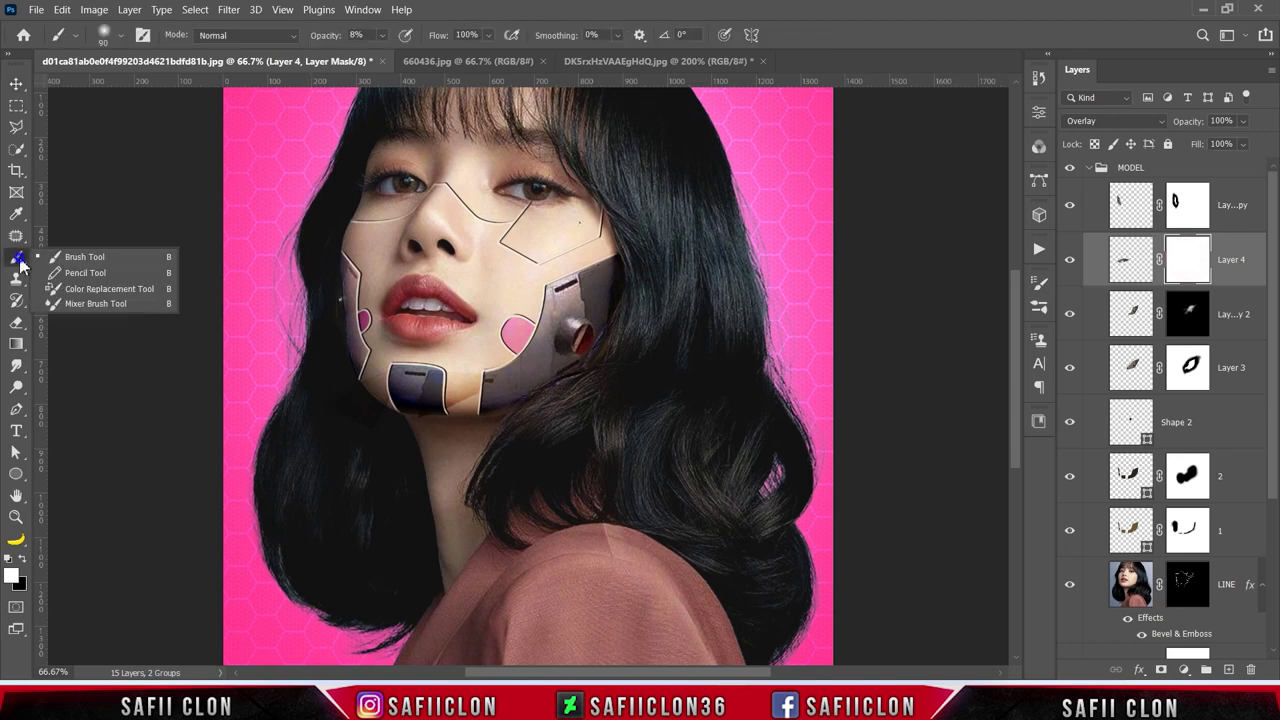
click(70, 258)
click(384, 38)
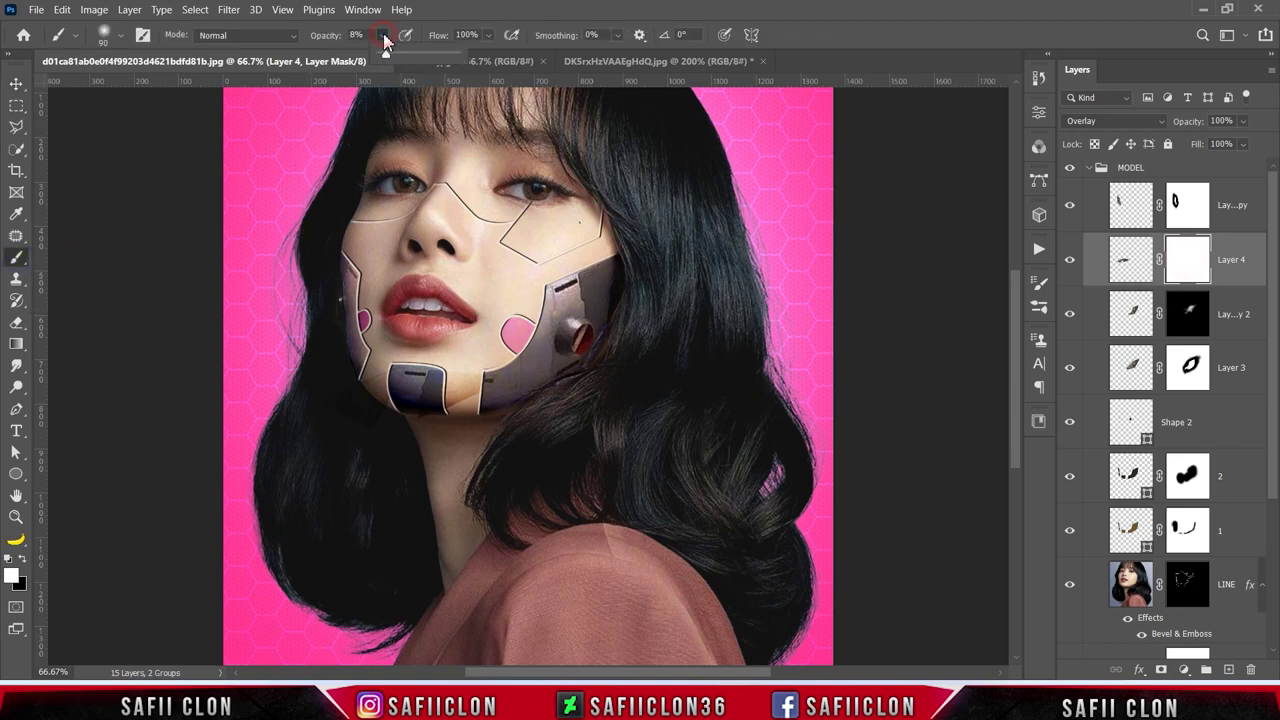
click(386, 44)
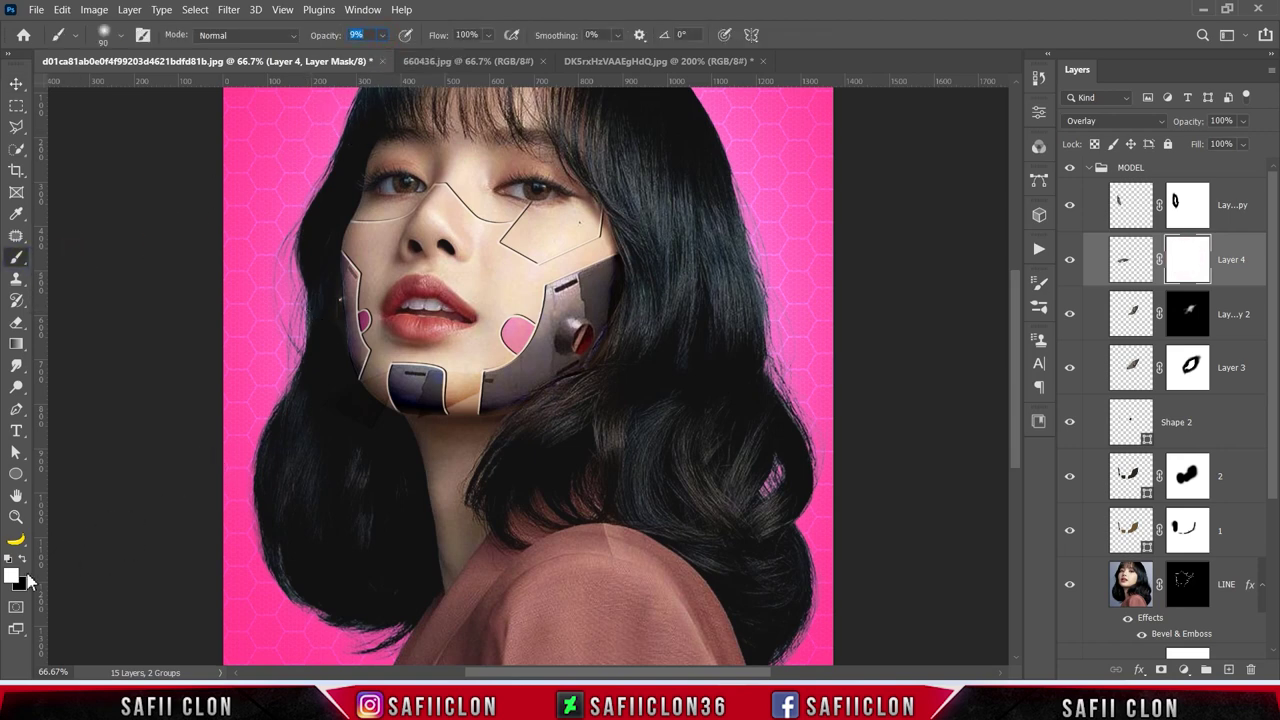
click(383, 35)
drag(382, 52, 398, 62)
Step: Paint black on the mask to hide plate spill below the chin, using brush size 45
drag(485, 376, 460, 410)
key(x)
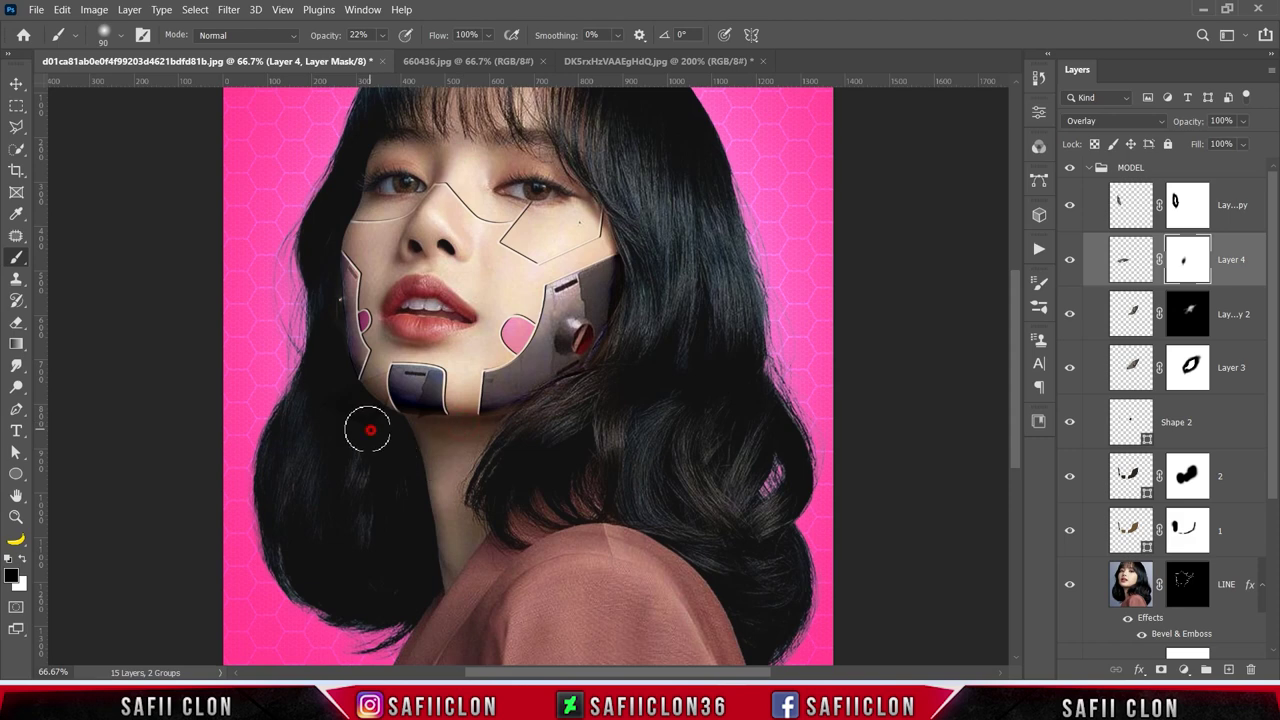
mouse_move(373, 392)
mouse_down()
mouse_move(356, 446)
mouse_move(406, 431)
mouse_move(466, 446)
mouse_move(414, 429)
mouse_move(434, 400)
mouse_move(451, 413)
mouse_move(442, 404)
mouse_up()
key(bracketleft)
key(bracketleft)
key(bracketleft)
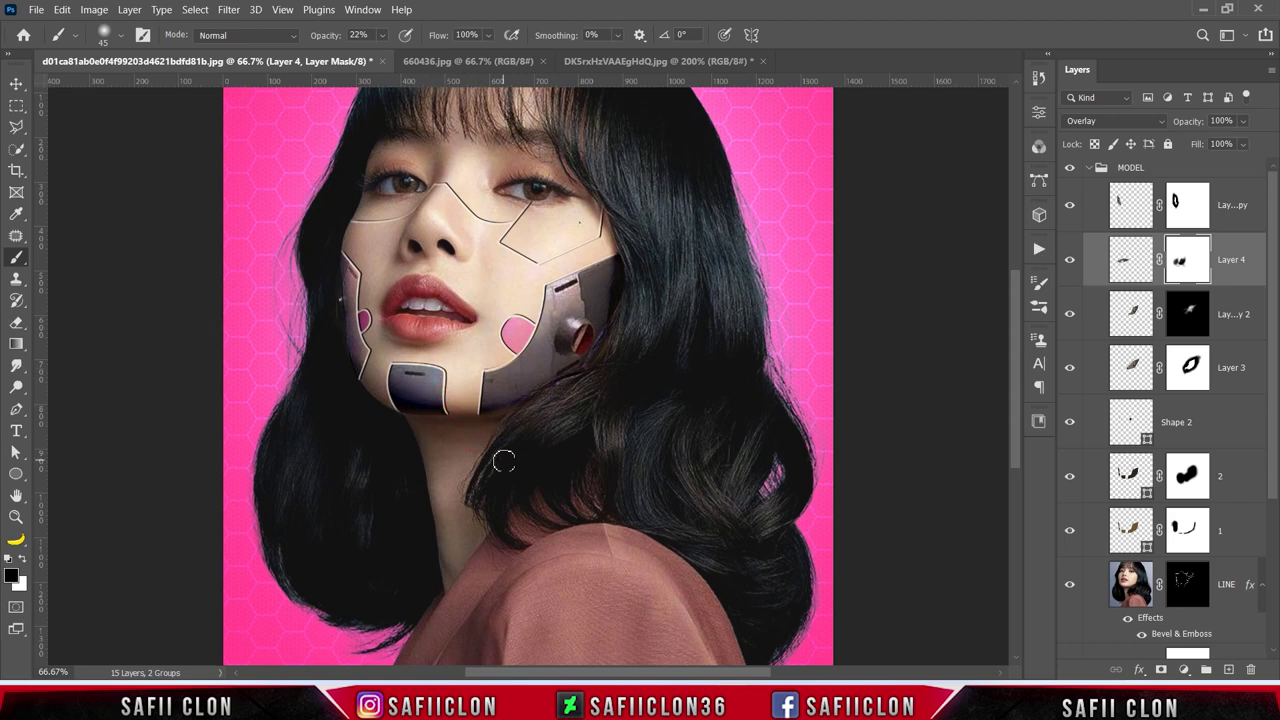
alt+scroll(503, 461, down, 2)
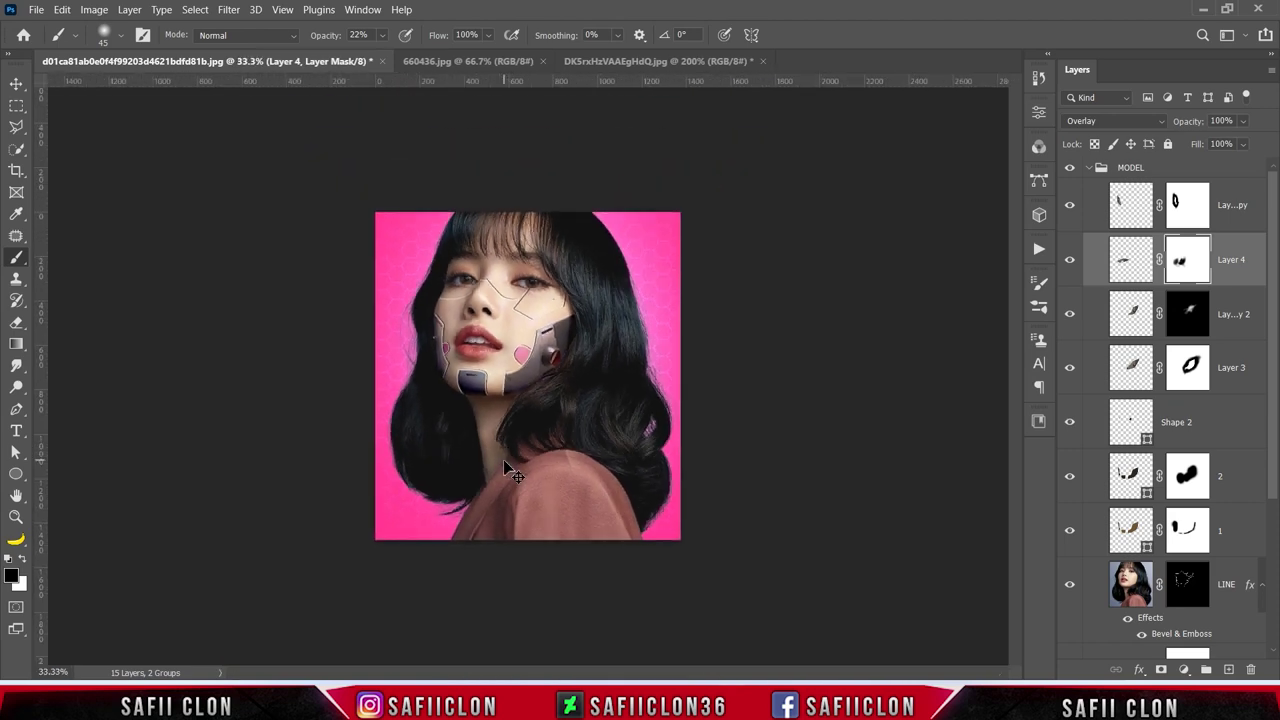
alt+scroll(505, 466, up, 1)
alt+scroll(504, 463, up, 1)
alt+scroll(503, 460, down, 1)
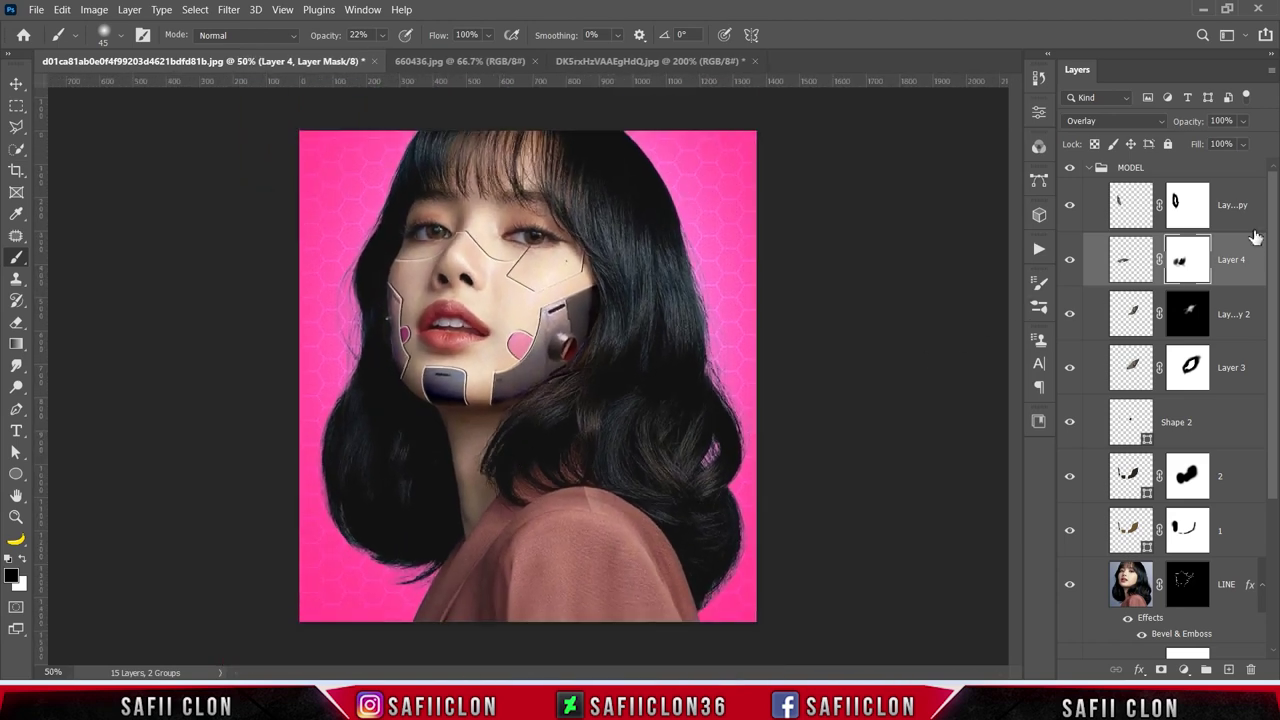
Step: Toggle the top highlight layer off and on to check the result
click(1243, 198)
click(1069, 207)
click(1069, 207)
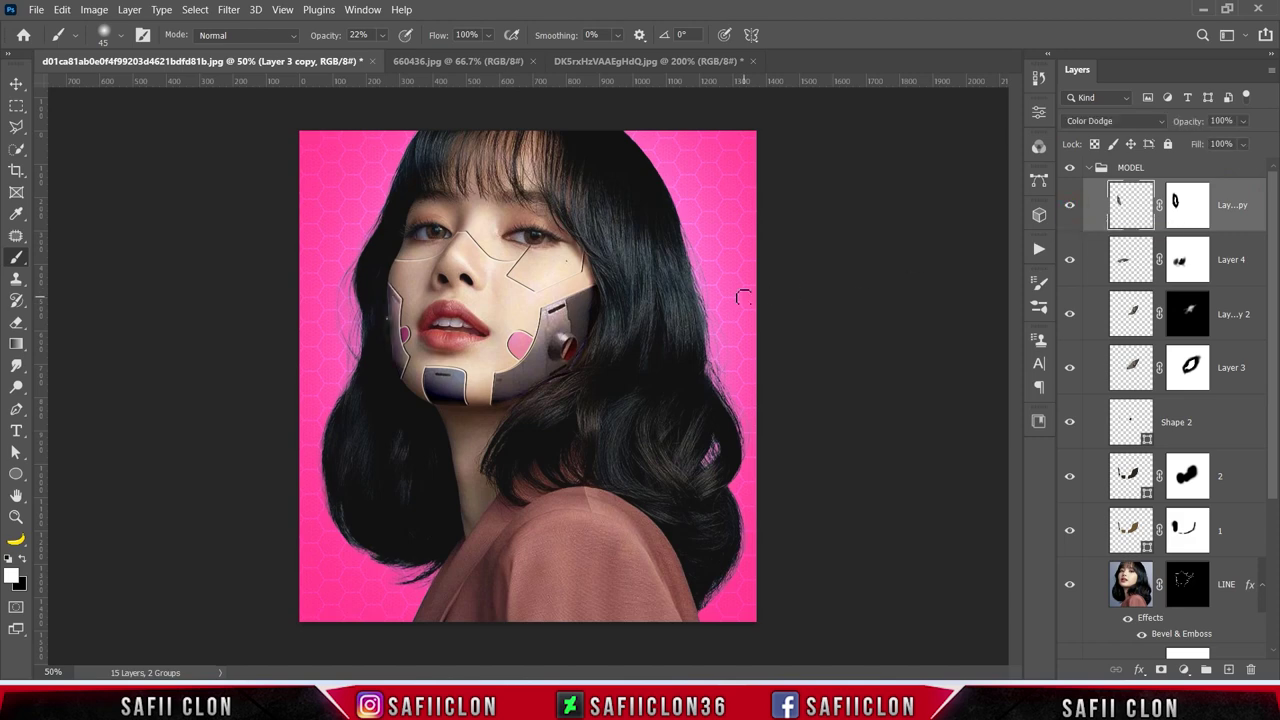
Step: Open 217af28832d5b2958d0b84fd7d28a7ab.jpg from the LALISA folder
click(35, 9)
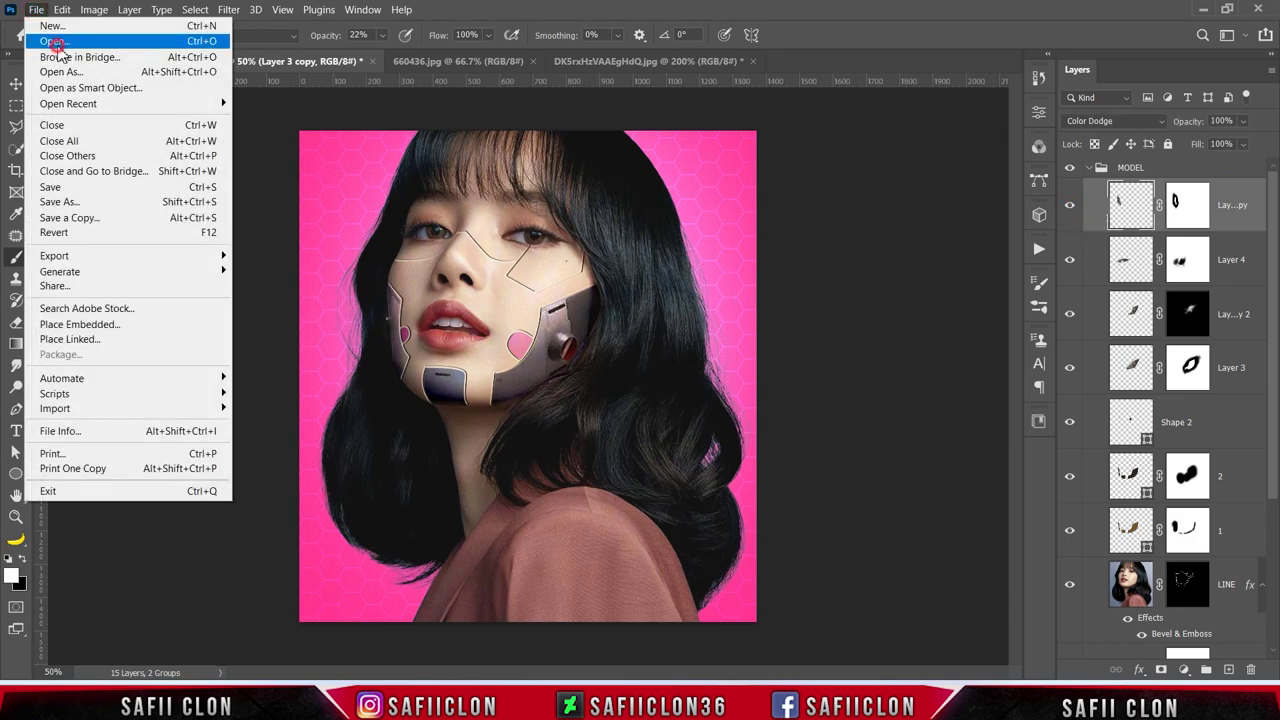
click(55, 43)
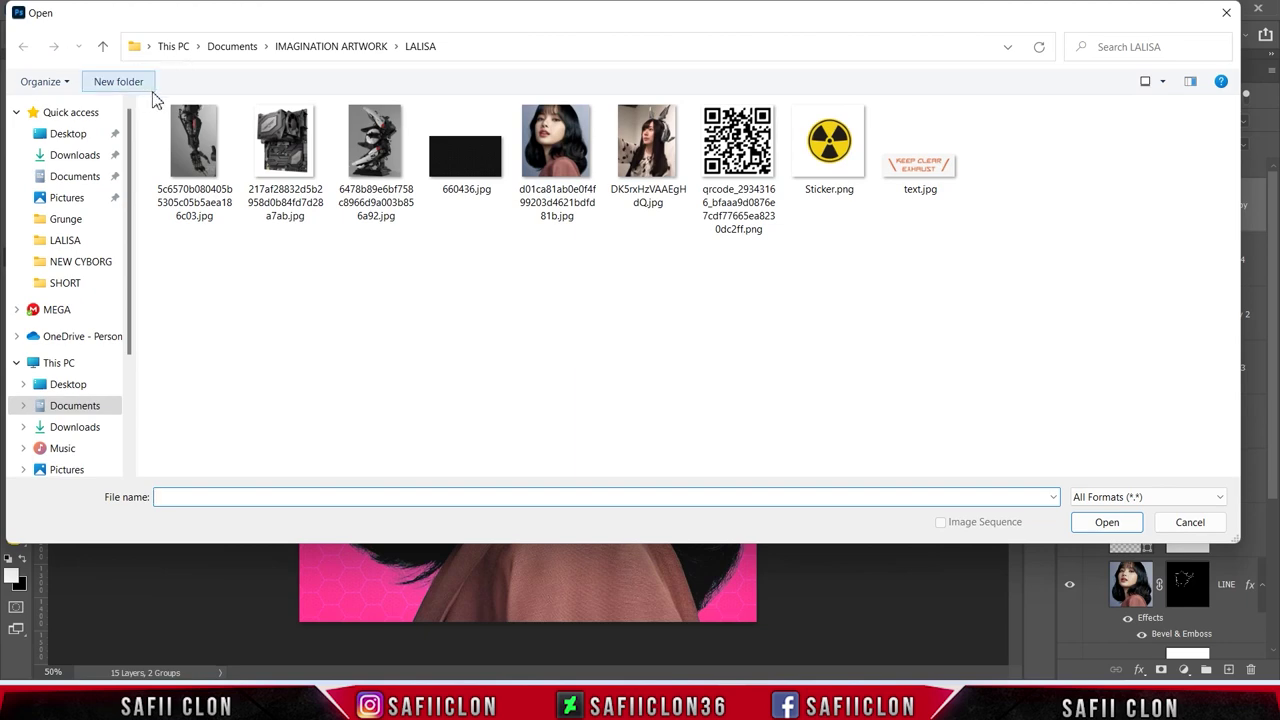
click(285, 150)
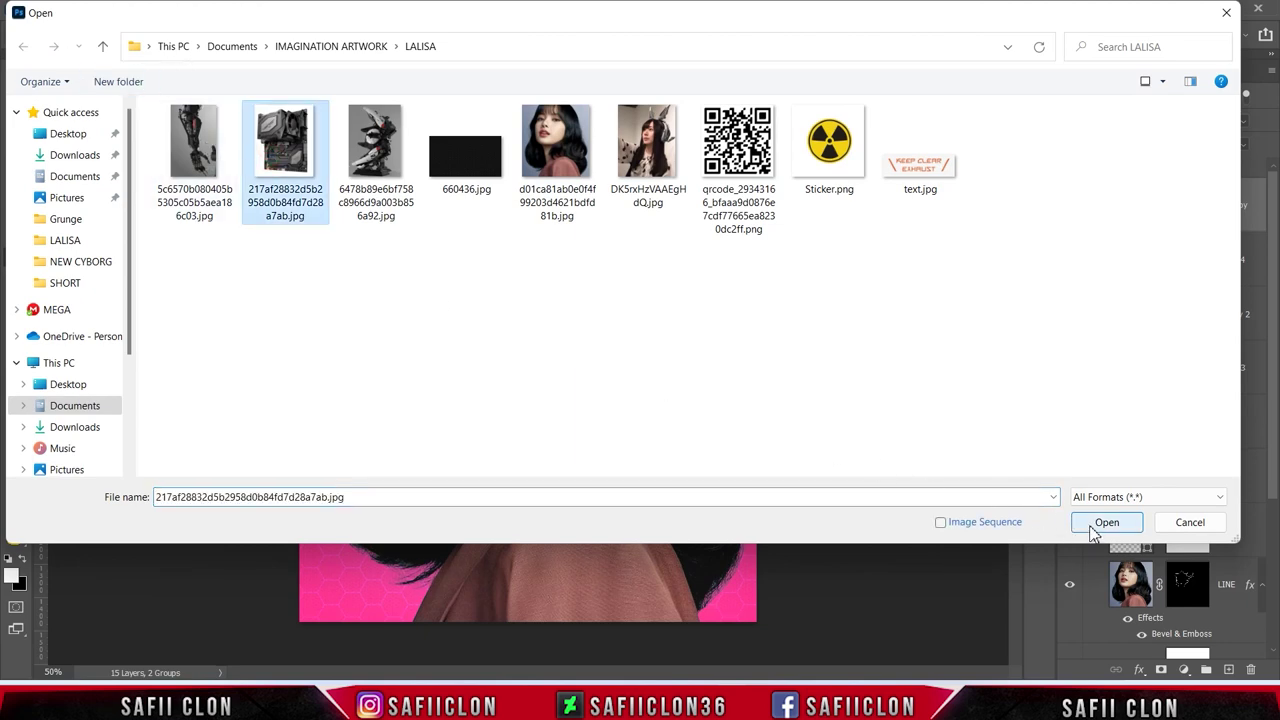
click(1106, 522)
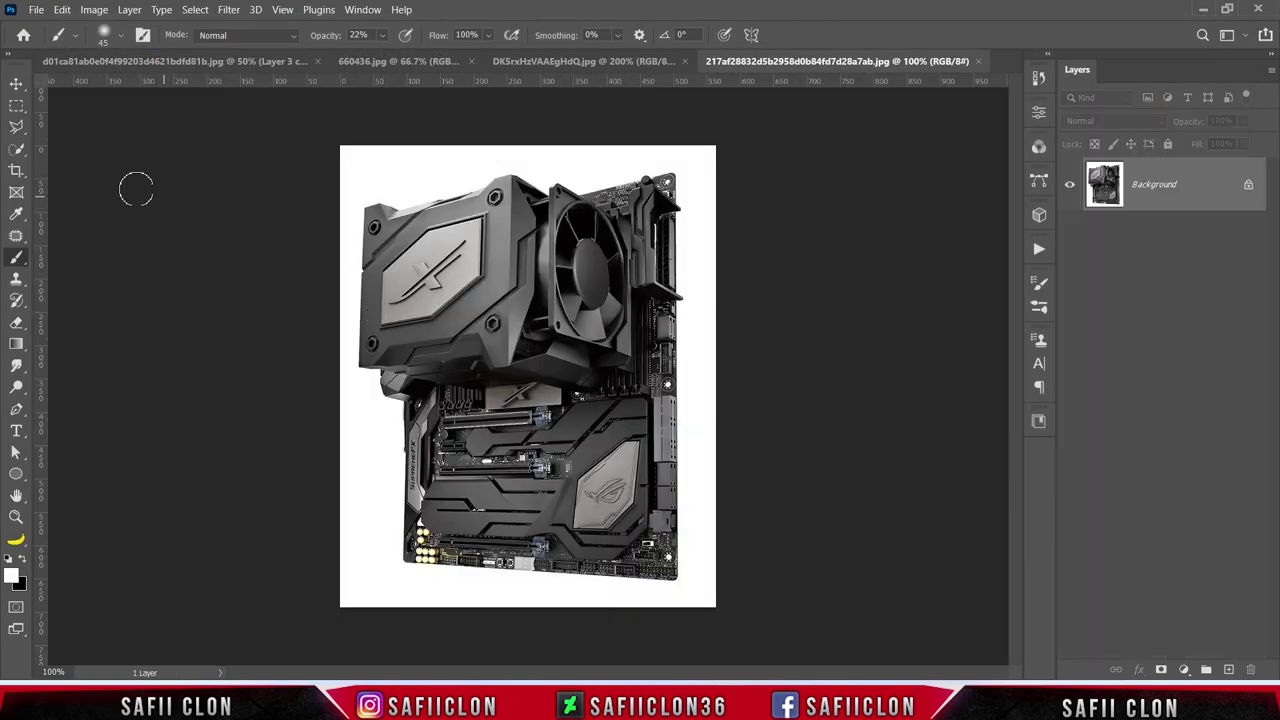
right_click(16, 126)
Step: Zoom into the motherboard photo and lasso around a hex screw
click(74, 128)
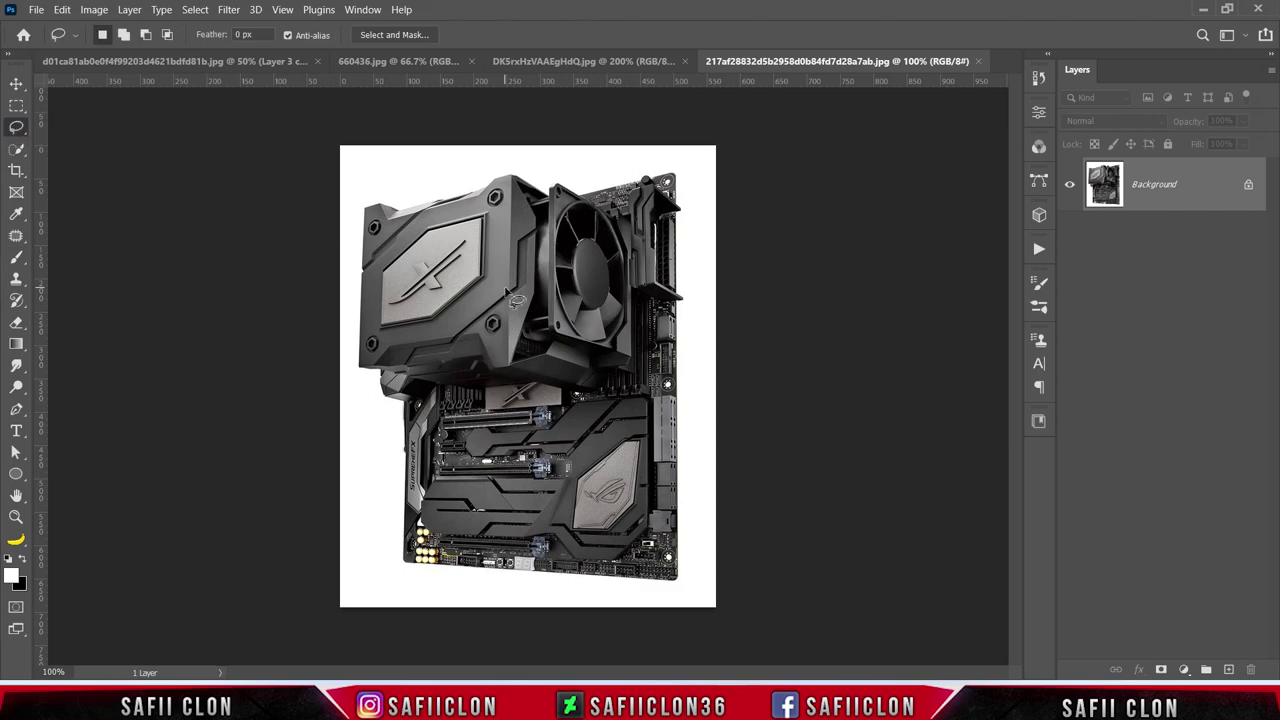
scroll(515, 300, up, 2)
scroll(515, 300, up, 2)
scroll(490, 285, up, 1)
scroll(483, 278, up, 2)
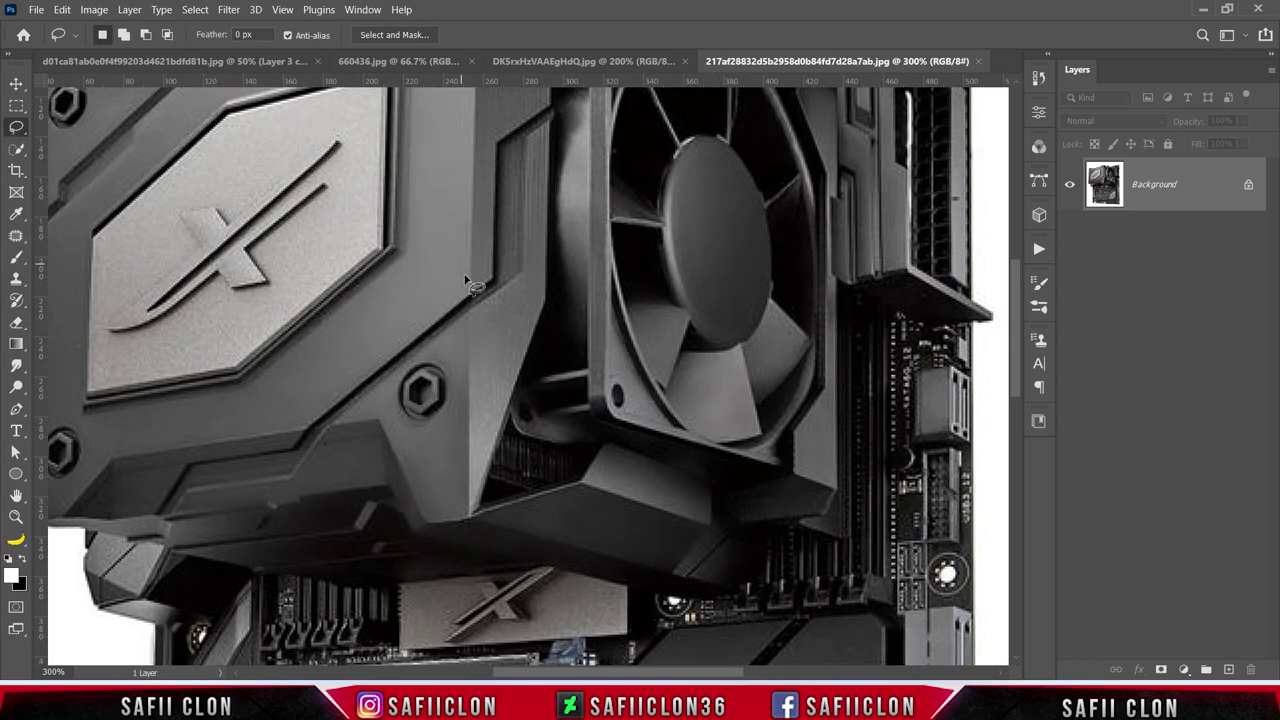
scroll(478, 300, up, 2)
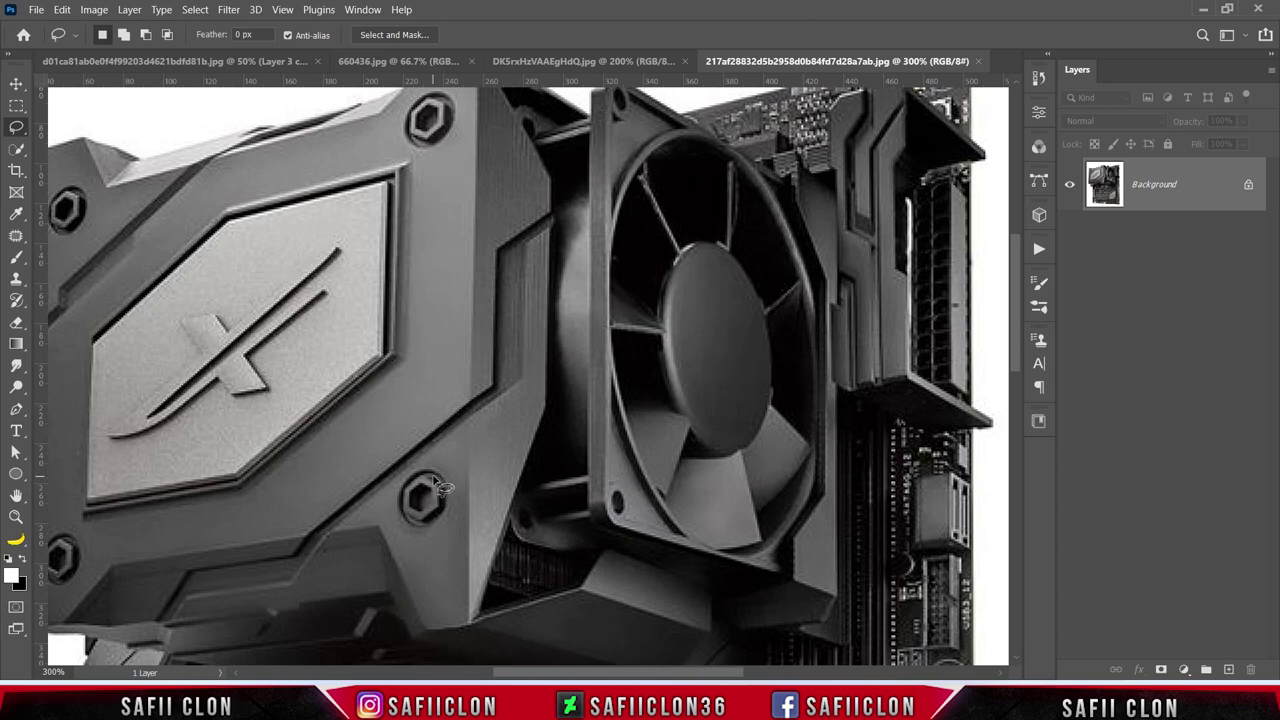
drag(422, 468, 418, 540)
drag(418, 540, 379, 464)
Step: Drag the selected screw into the portrait as new Layer 5
key(v)
drag(425, 508, 105, 62)
drag(443, 423, 446, 428)
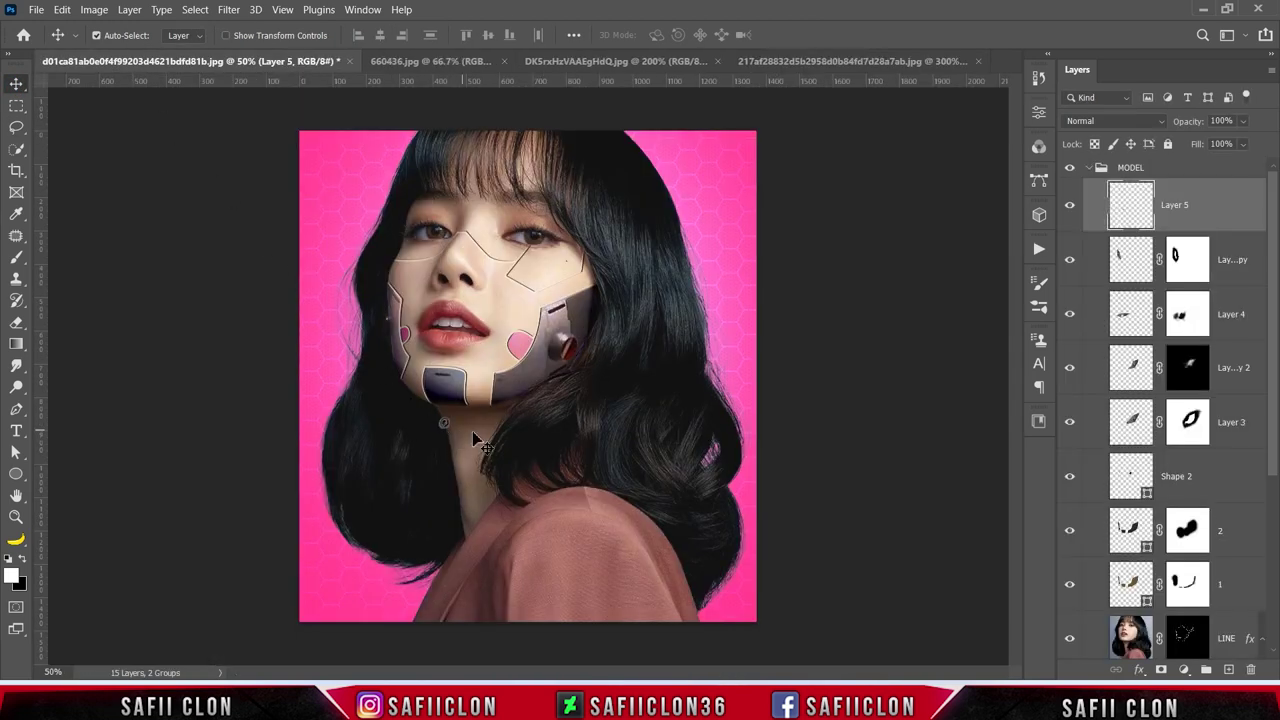
Step: Scale the hex screw to roughly 128% by 145%, rotate it, and place it on the chin plate
key(ctrl+plus)
key(ctrl+plus)
key(ctrl+t)
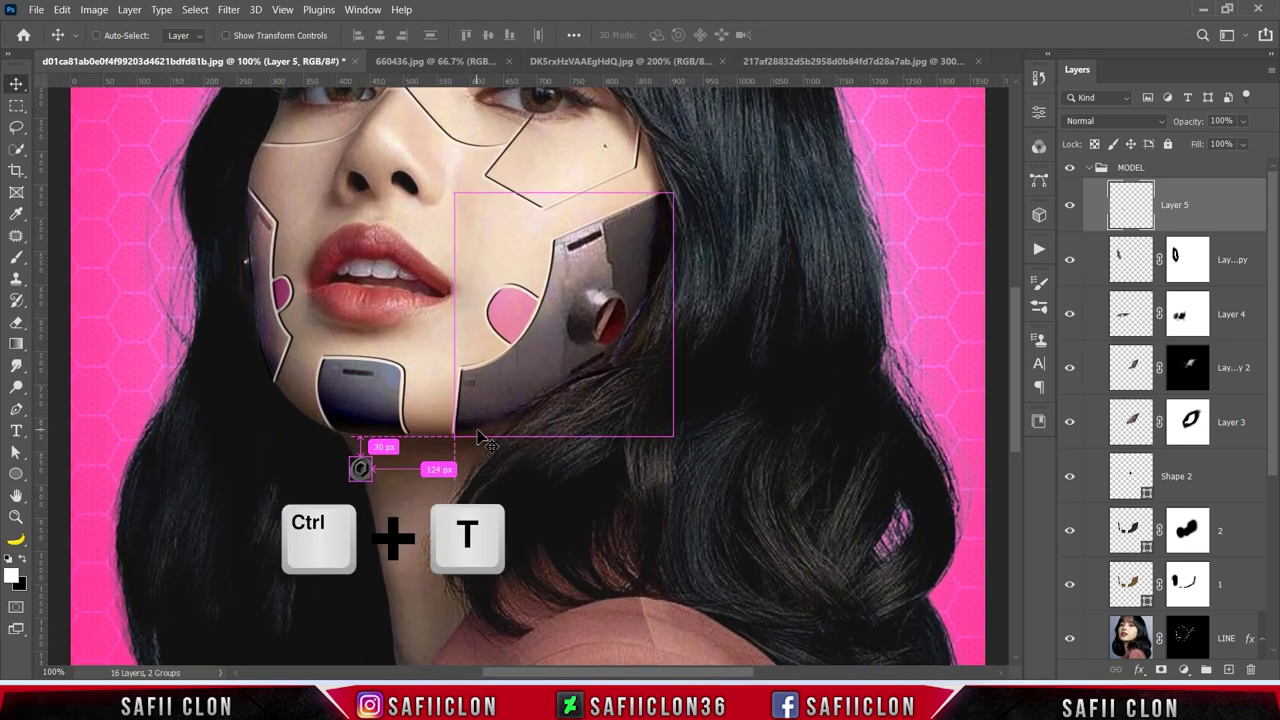
mouse_move(360, 468)
mouse_down()
mouse_move(350, 397)
mouse_move(450, 390)
mouse_up()
key(ctrl+plus)
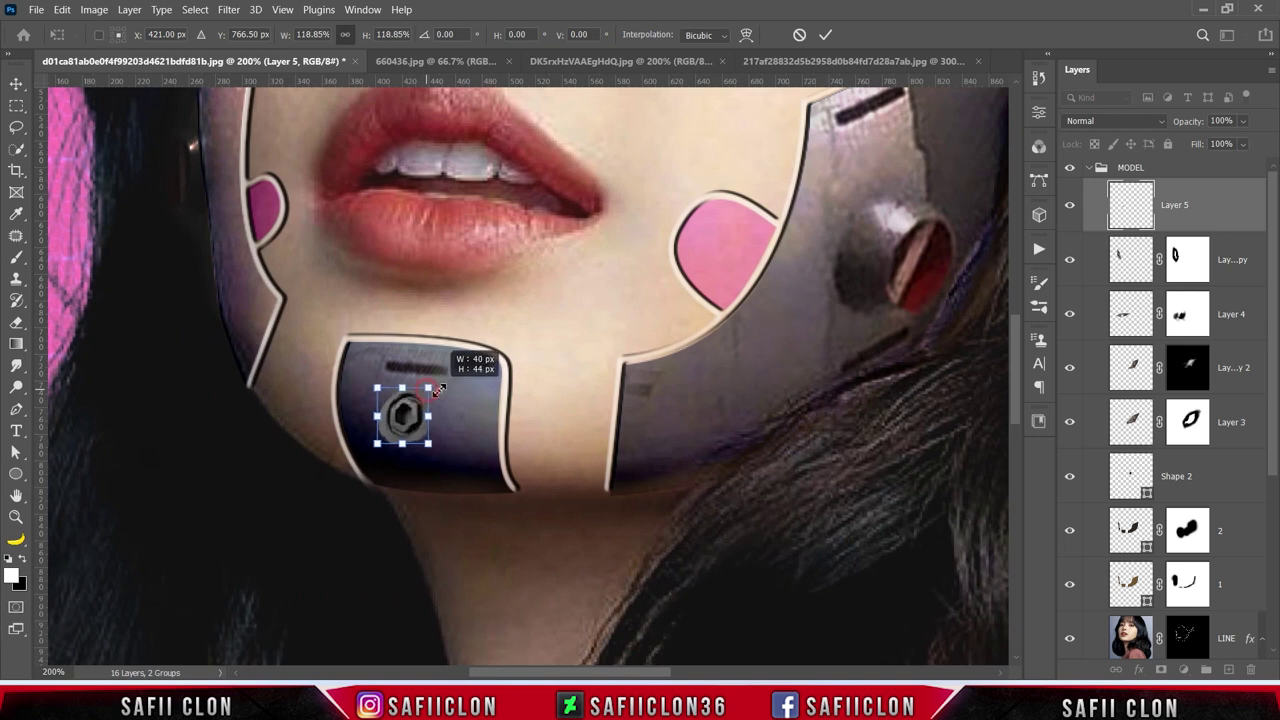
drag(455, 448, 386, 446)
key(ctrl+minus)
key(ctrl+minus)
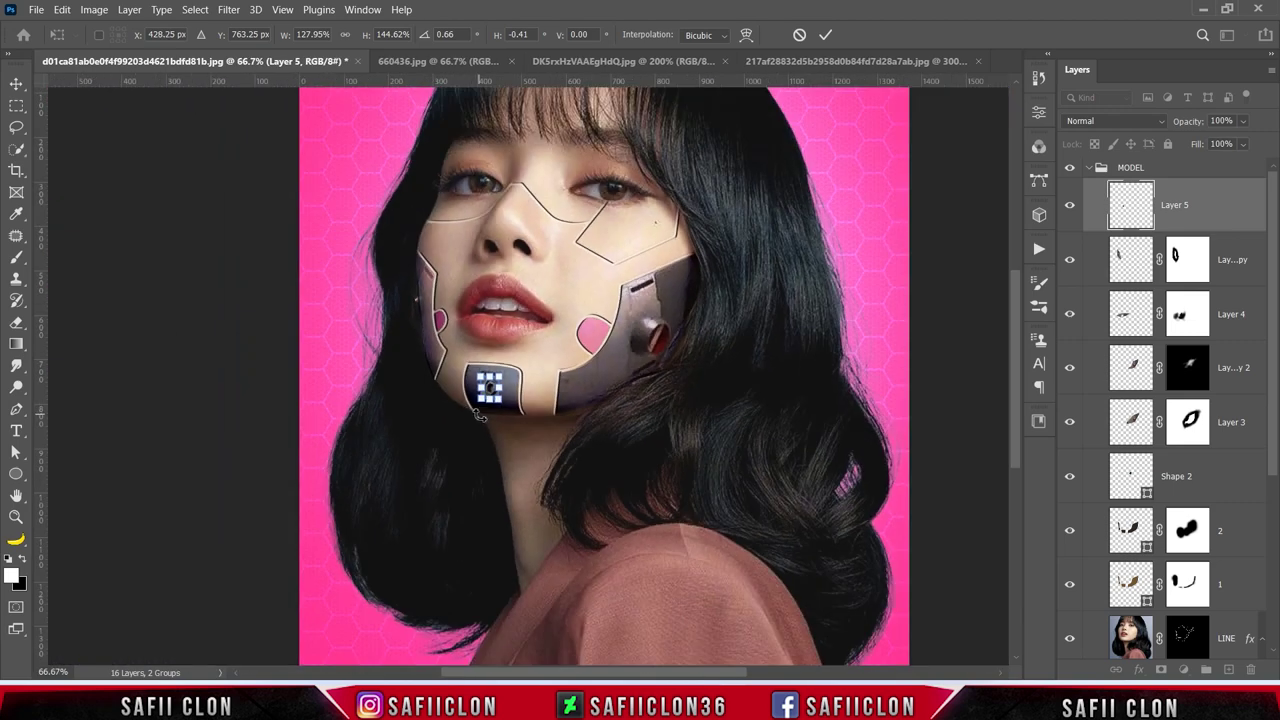
click(825, 35)
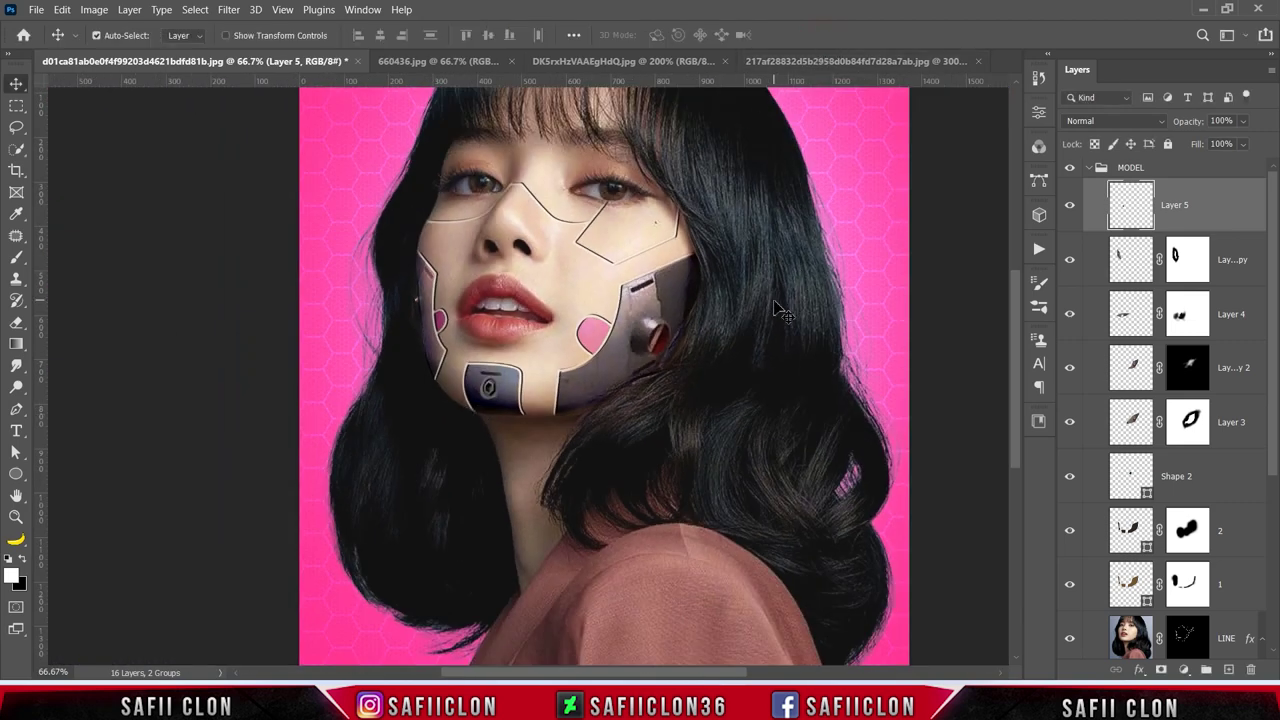
Step: Set Layer 5's blend mode to Darker Color and toggle it to compare
click(1094, 121)
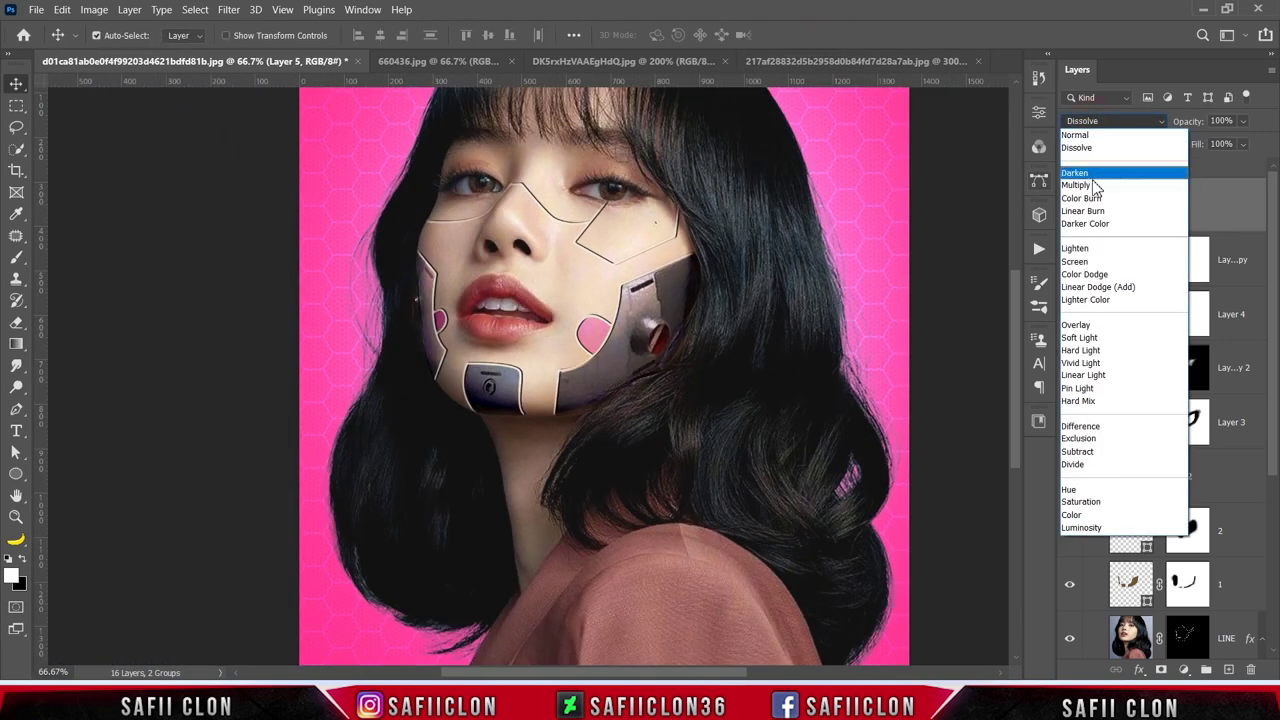
click(1094, 224)
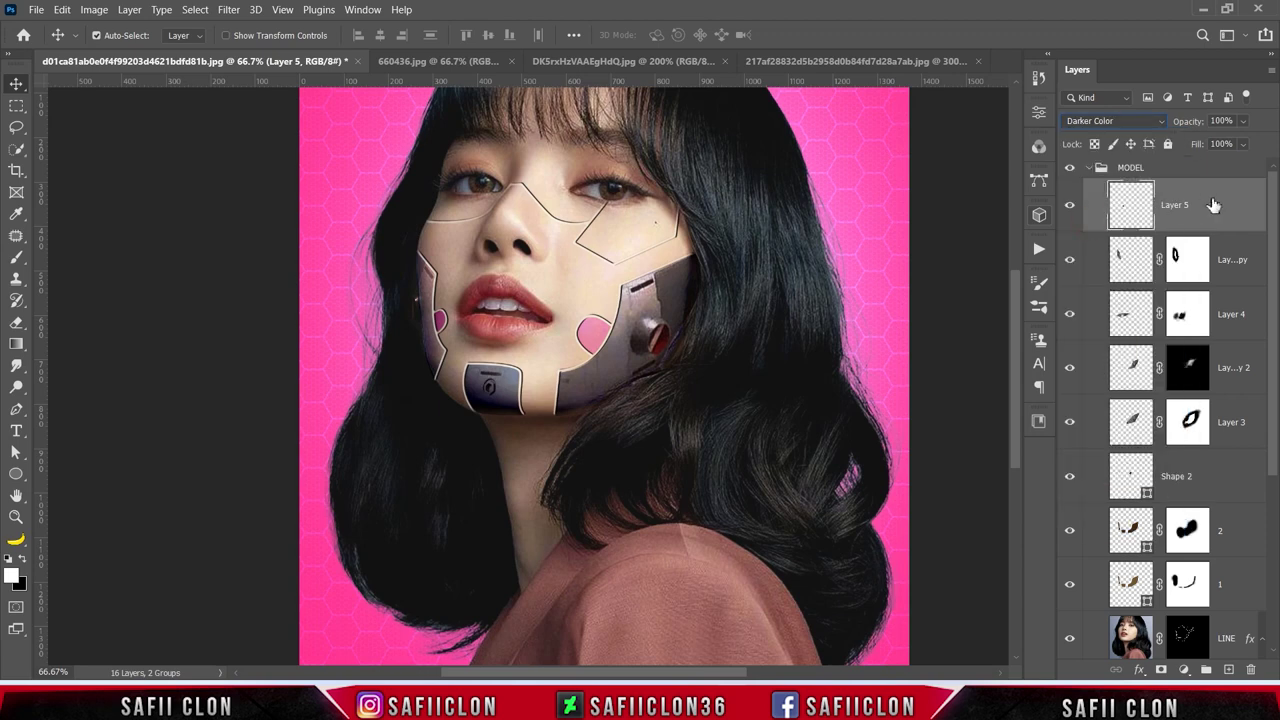
click(1069, 207)
click(1069, 208)
Step: Zoom out and toggle the cheek plate and face plate shading layers to compare
key(ctrl)
key(ctrl+minus)
key(ctrl+minus)
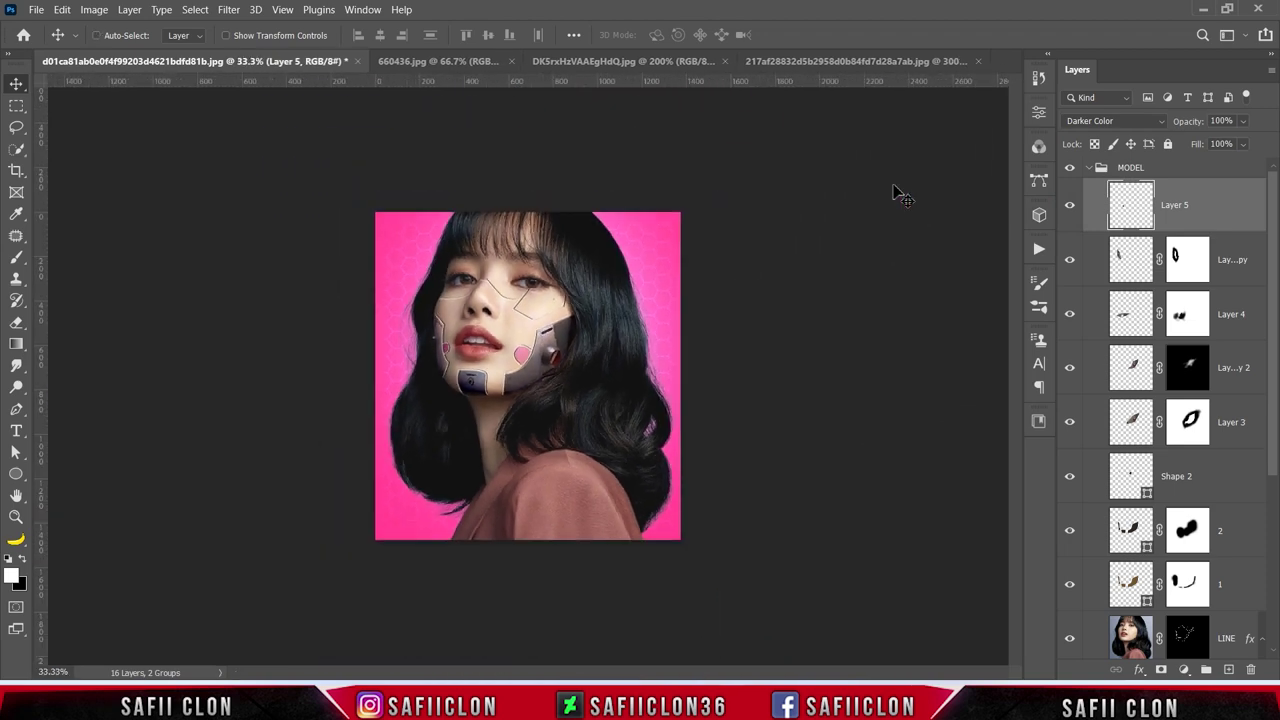
key(ctrl+plus)
key(ctrl+plus)
key(ctrl+minus)
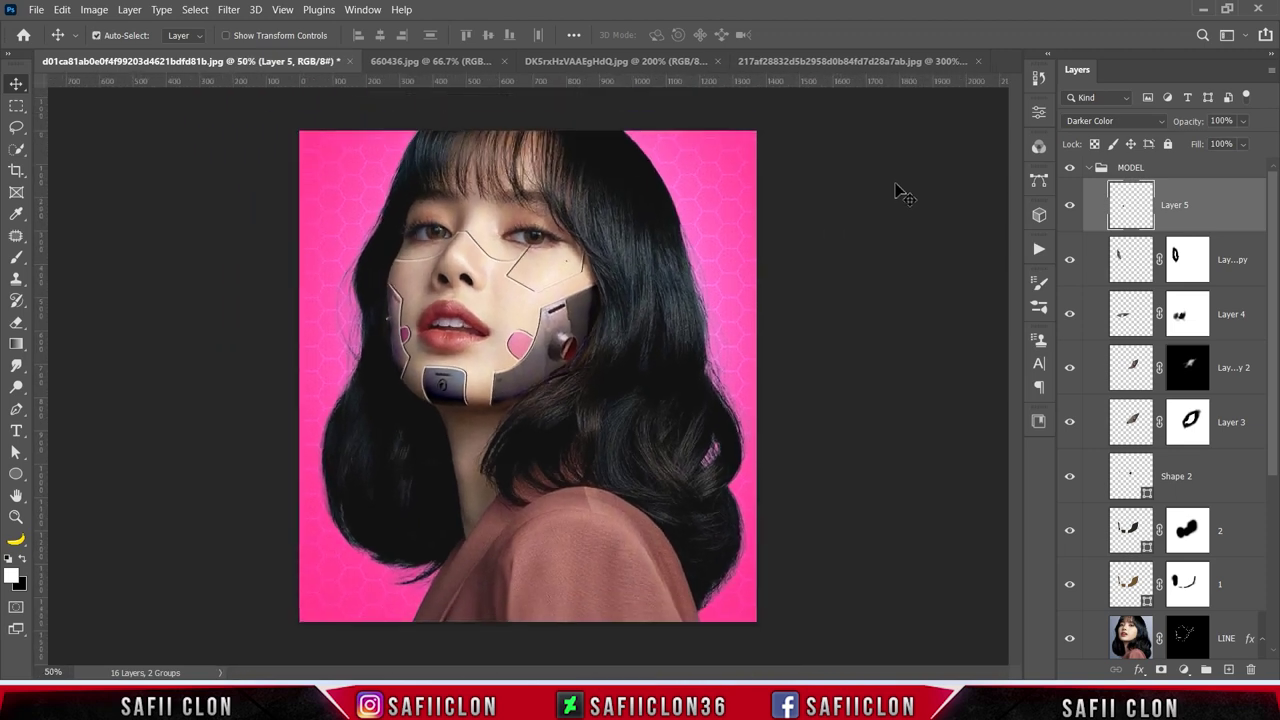
click(1069, 370)
click(1068, 368)
click(1070, 261)
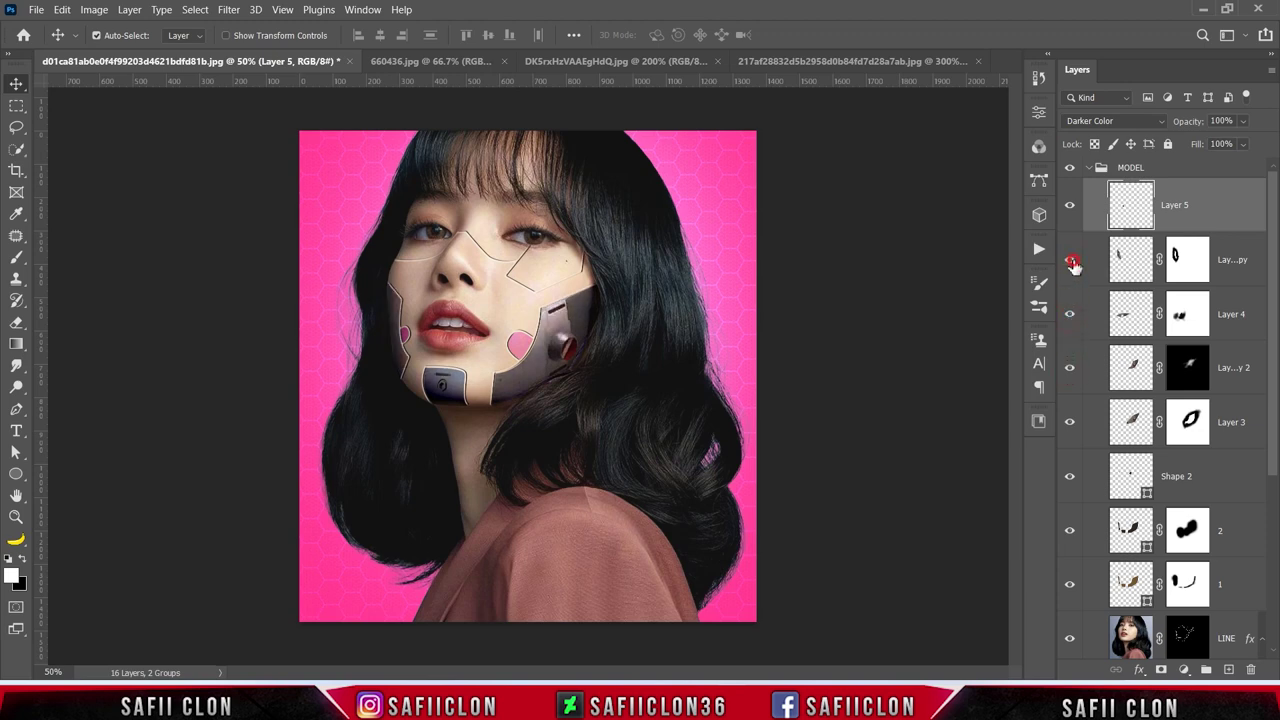
Step: Target the Layer 3 copy mask with a 39 px Soft Round brush at 11% opacity
click(1071, 262)
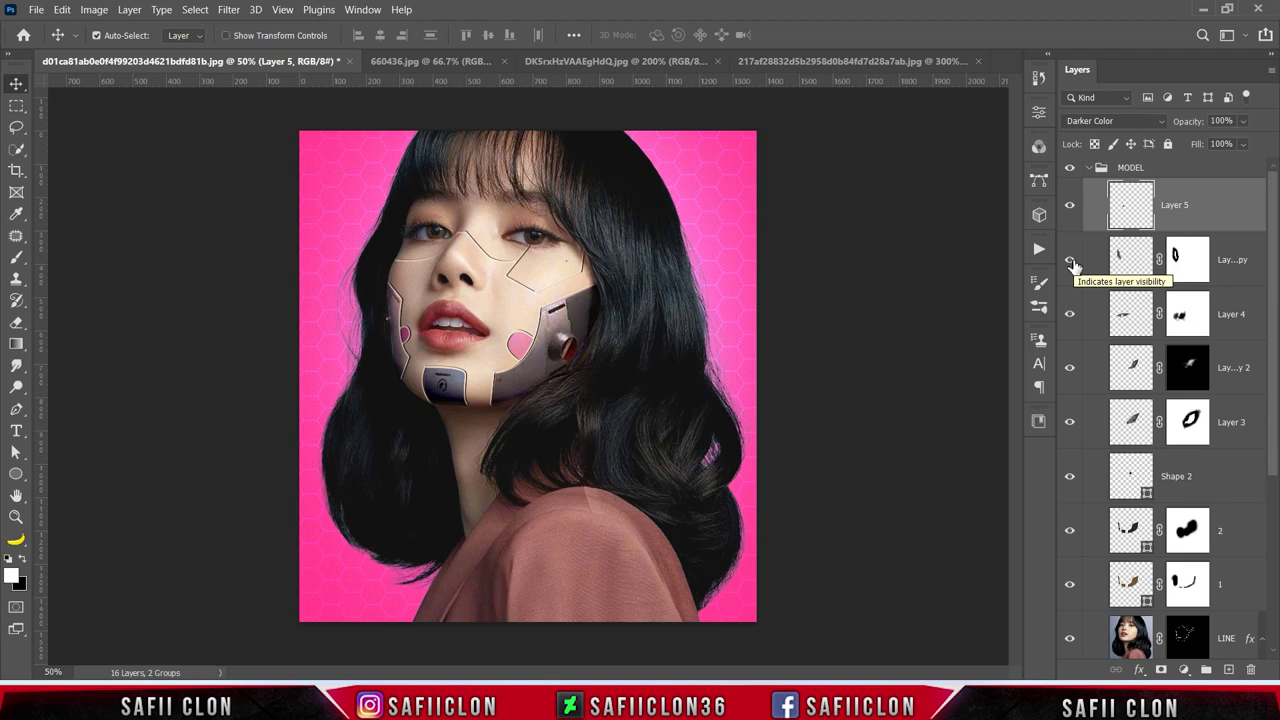
click(1190, 261)
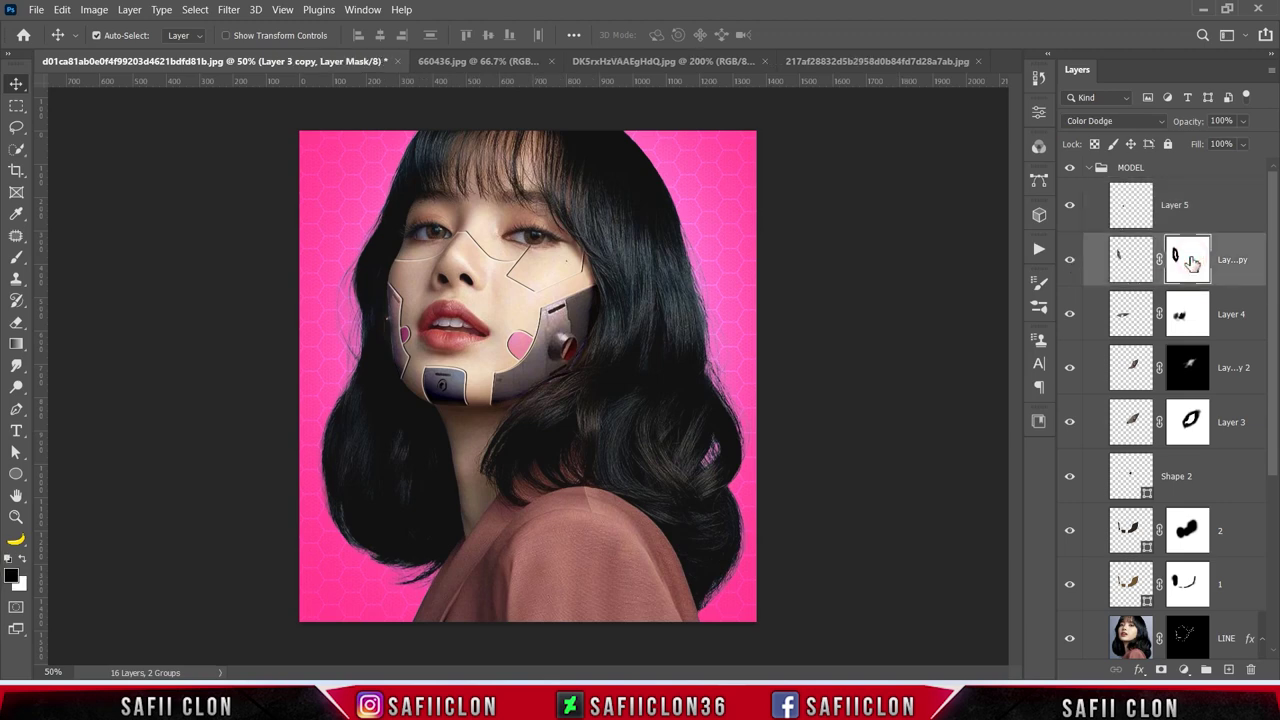
click(16, 258)
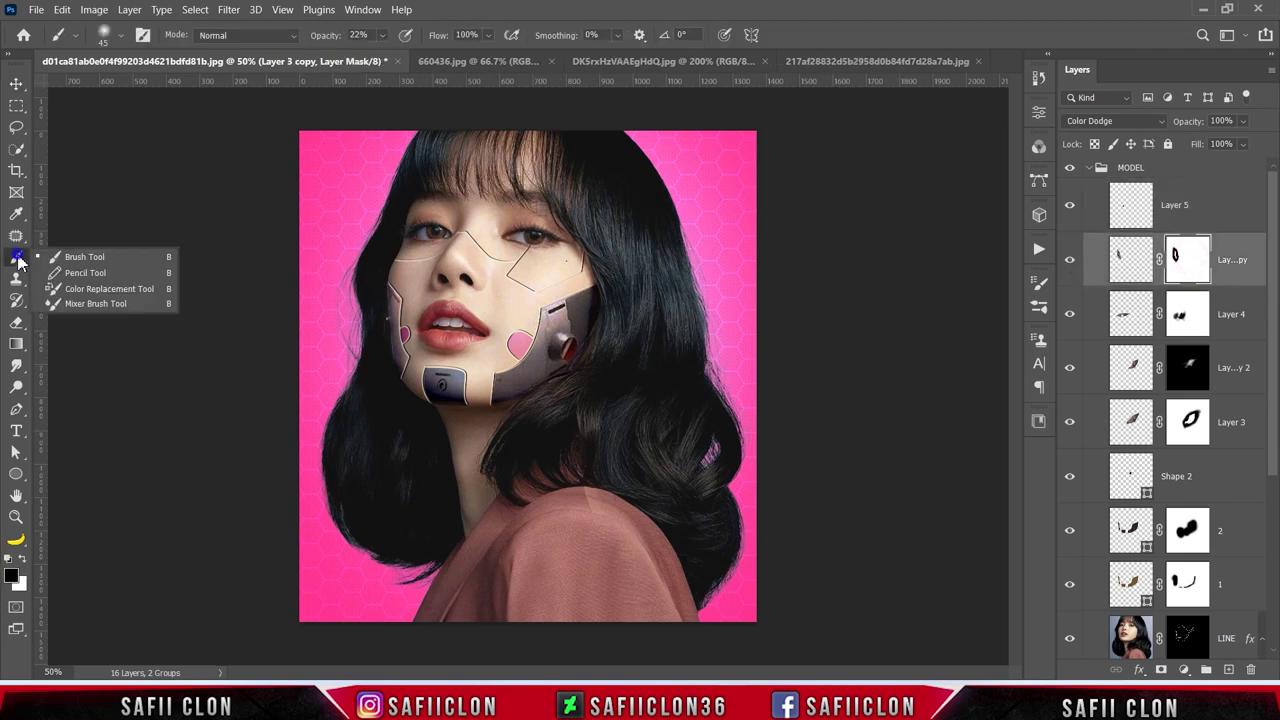
click(78, 258)
click(121, 35)
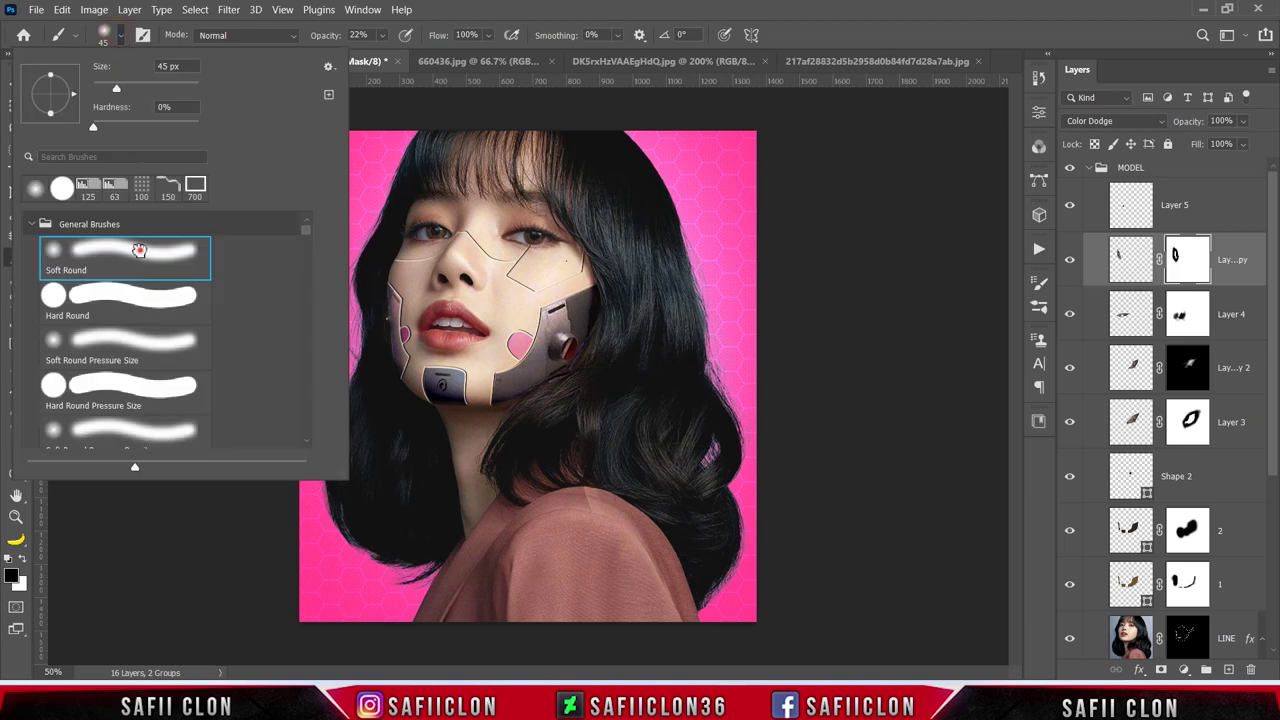
drag(116, 90, 114, 88)
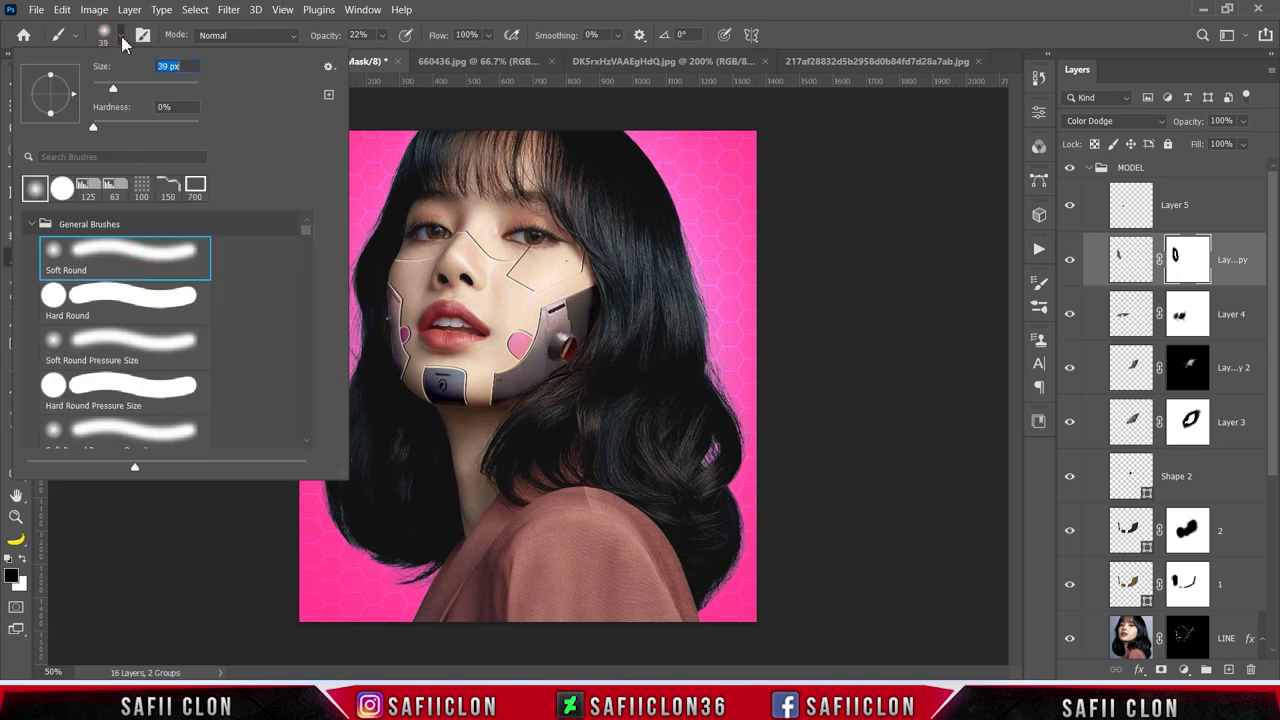
click(124, 40)
click(383, 37)
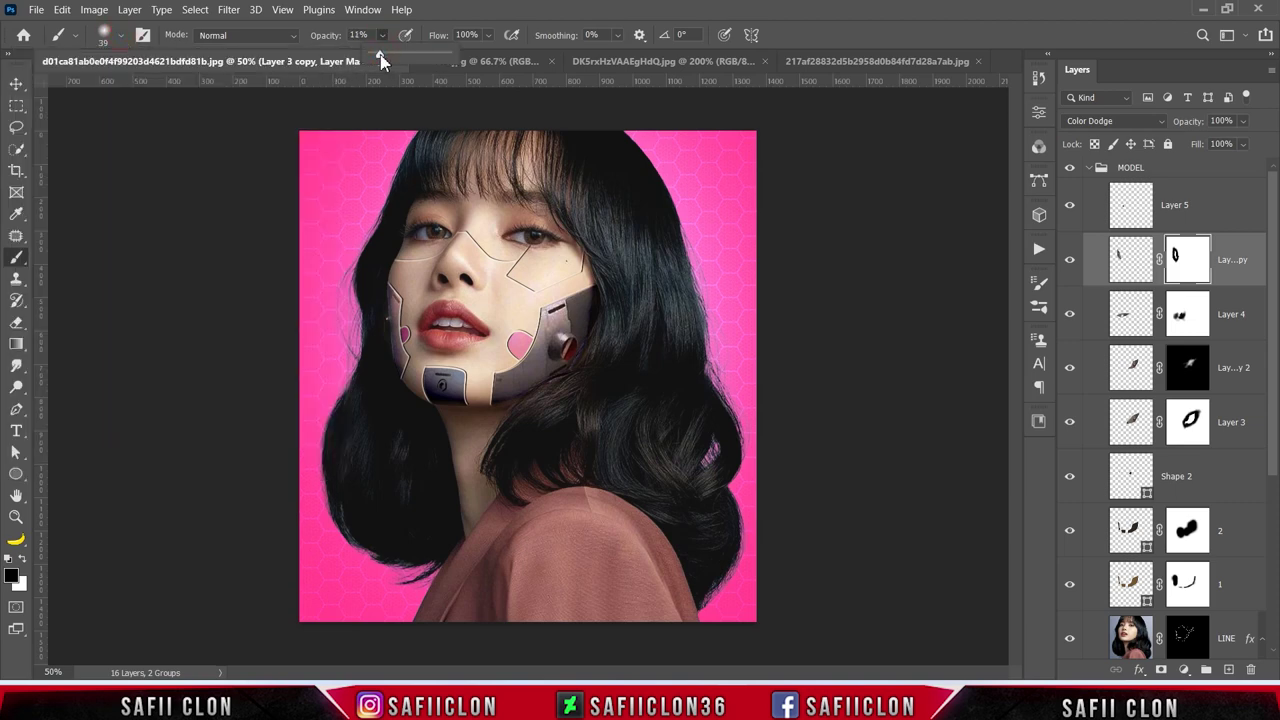
click(405, 313)
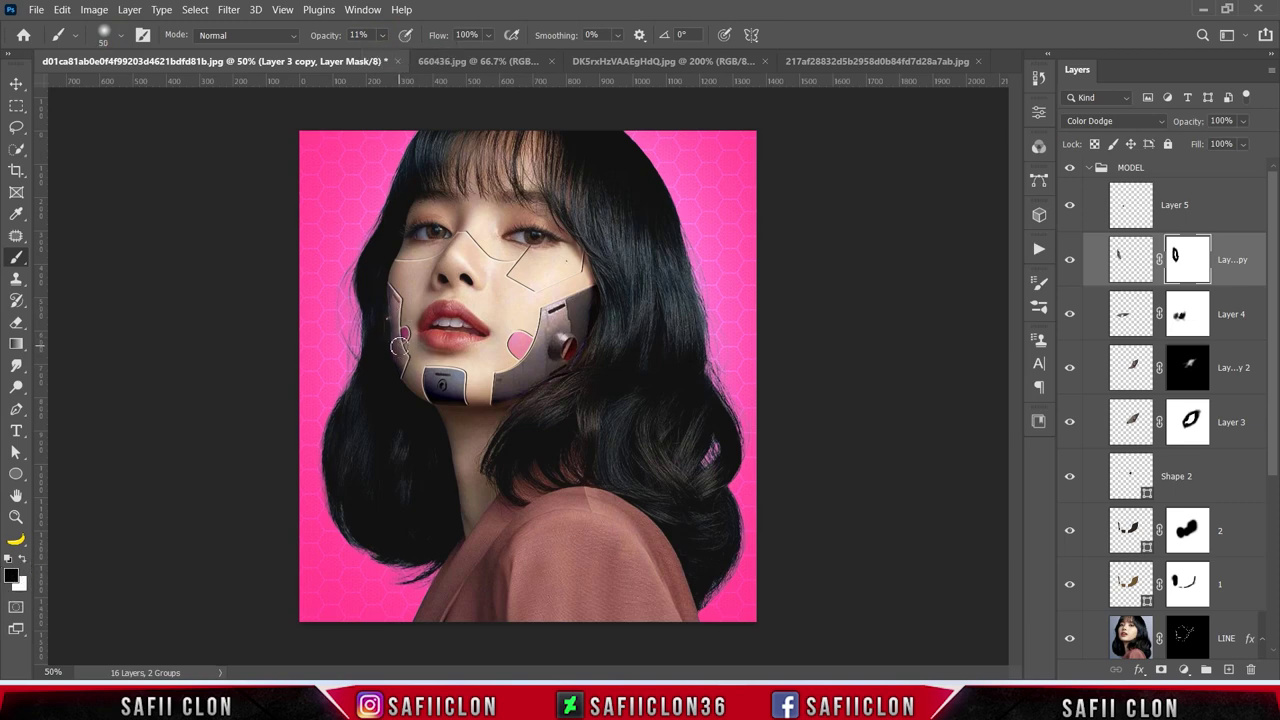
Step: Paint soft strokes along the left cheek edge, enlarging the brush to 70 px
drag(401, 335, 392, 308)
drag(400, 375, 404, 392)
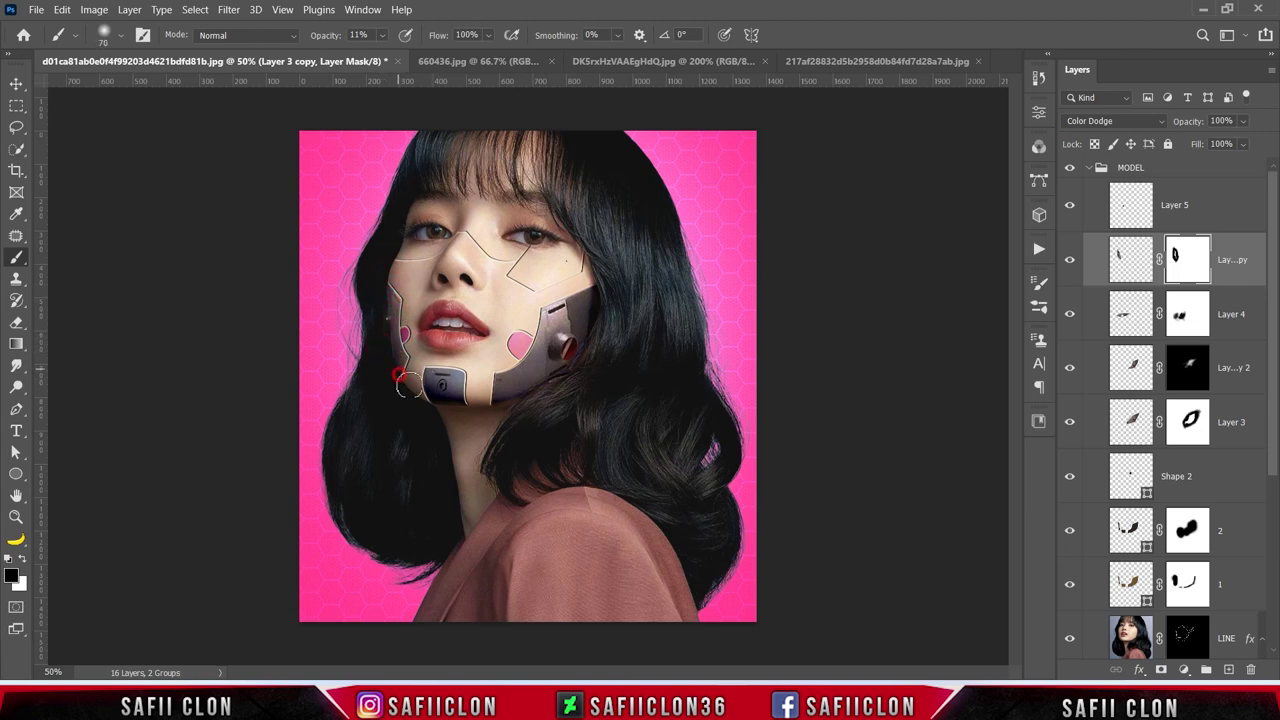
drag(404, 300, 410, 350)
click(1205, 205)
click(1070, 207)
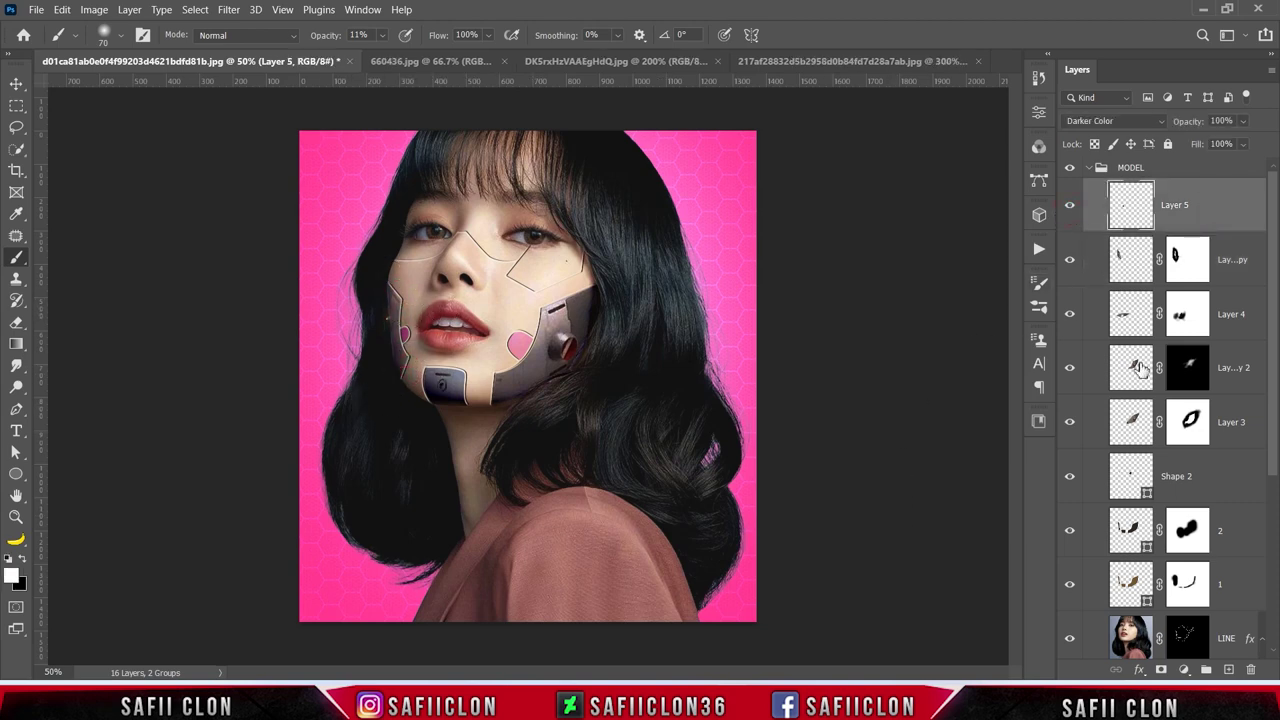
Step: Create Layer 6 and set up a 17 px Hard Round brush at 100% opacity
click(1227, 667)
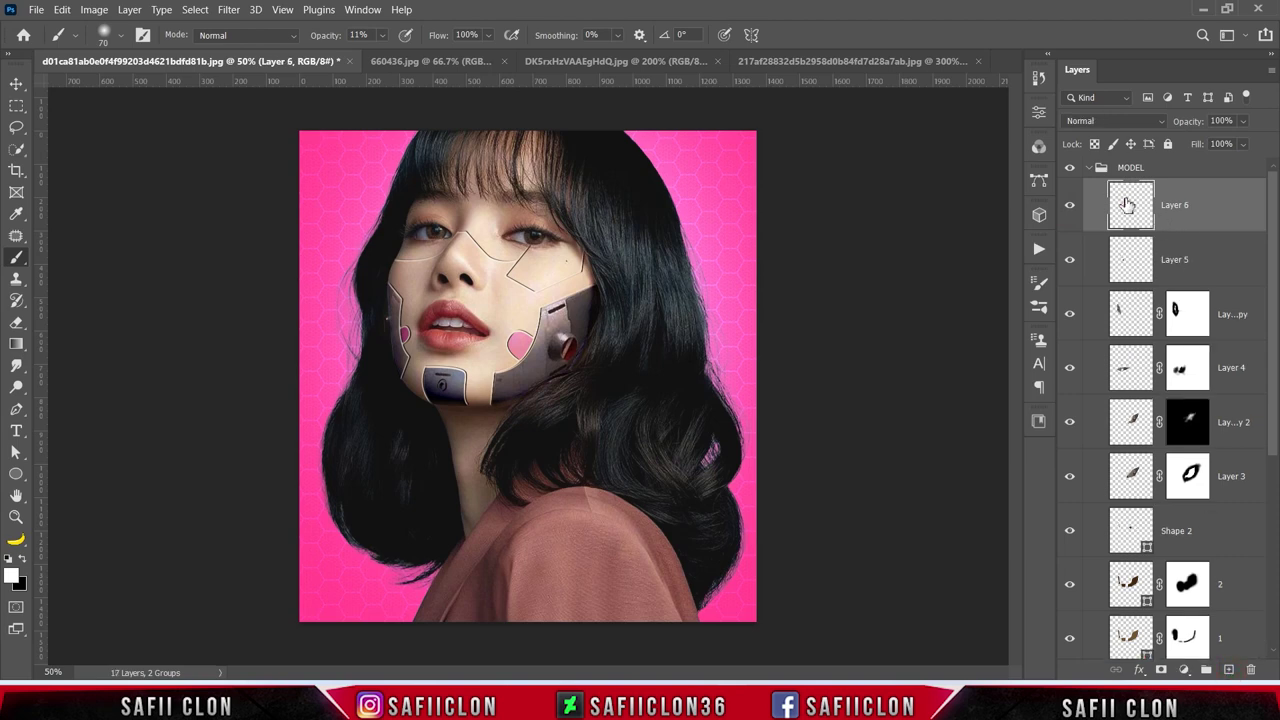
right_click(16, 256)
click(80, 250)
click(120, 35)
click(113, 299)
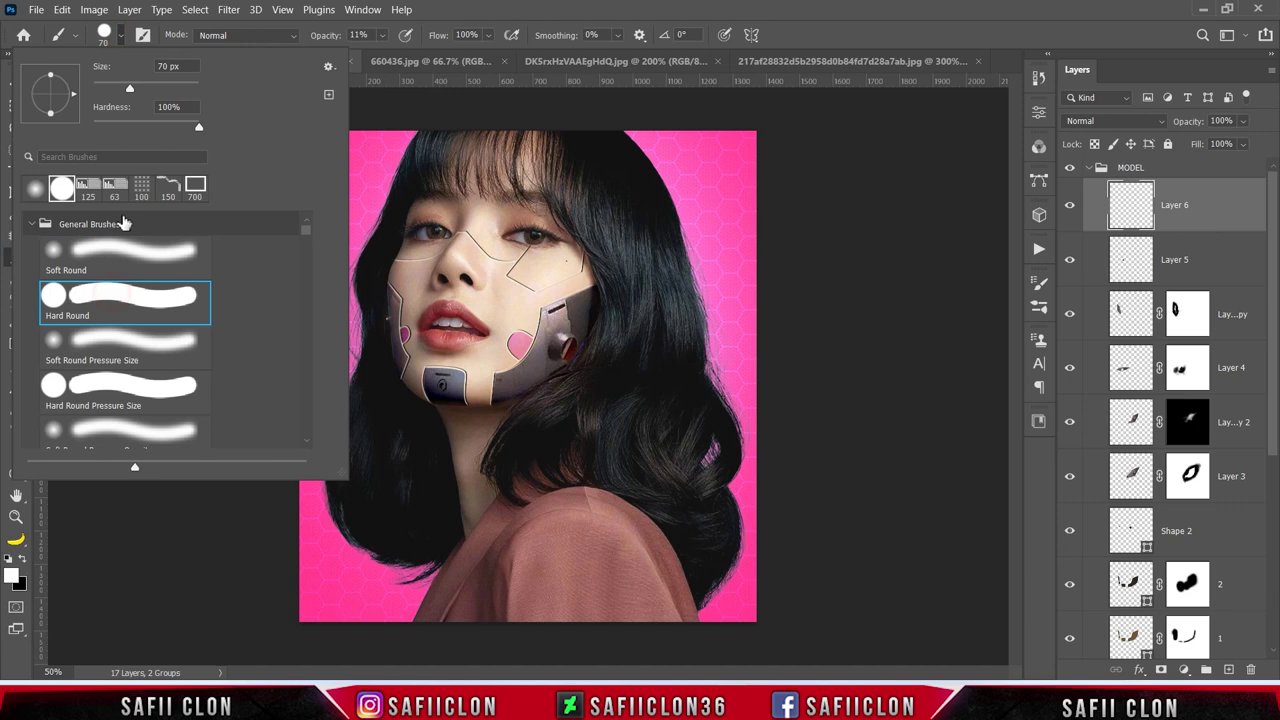
drag(129, 88, 107, 72)
click(120, 36)
click(383, 35)
text(100)
click(380, 38)
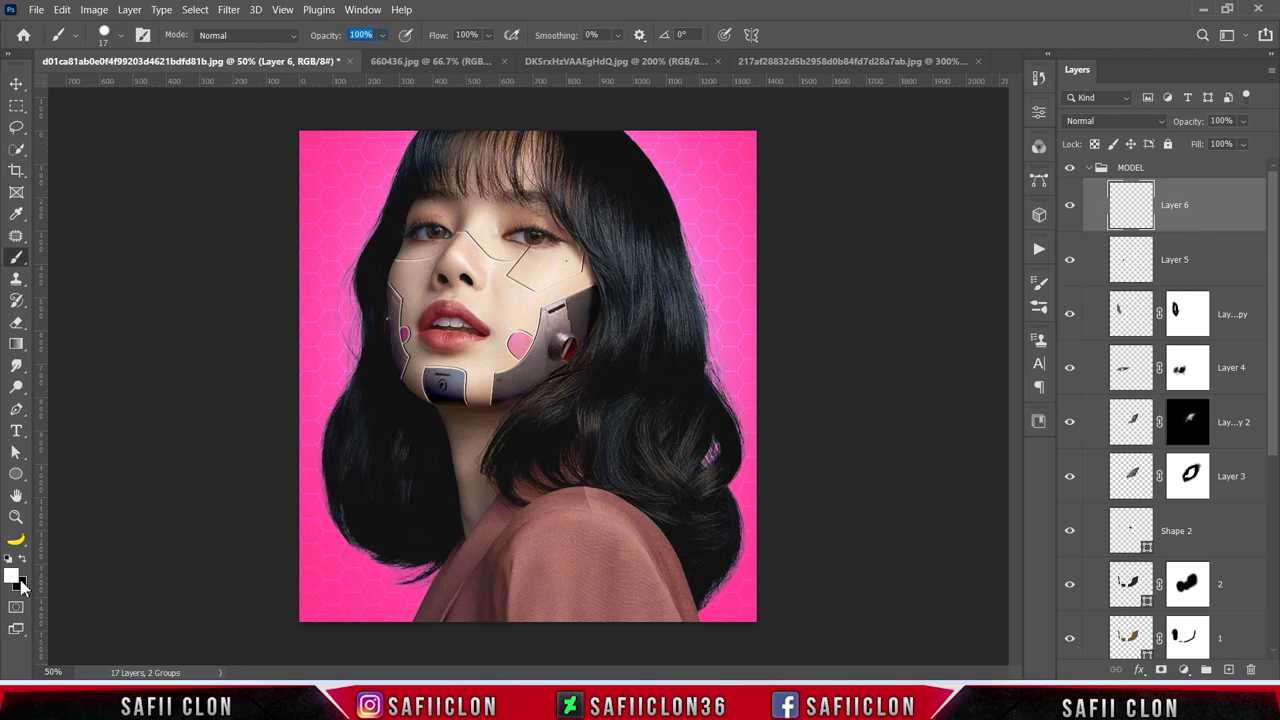
Step: Set black as the foreground colour and dot black rivets along the face-plate seam
click(24, 560)
click(12, 574)
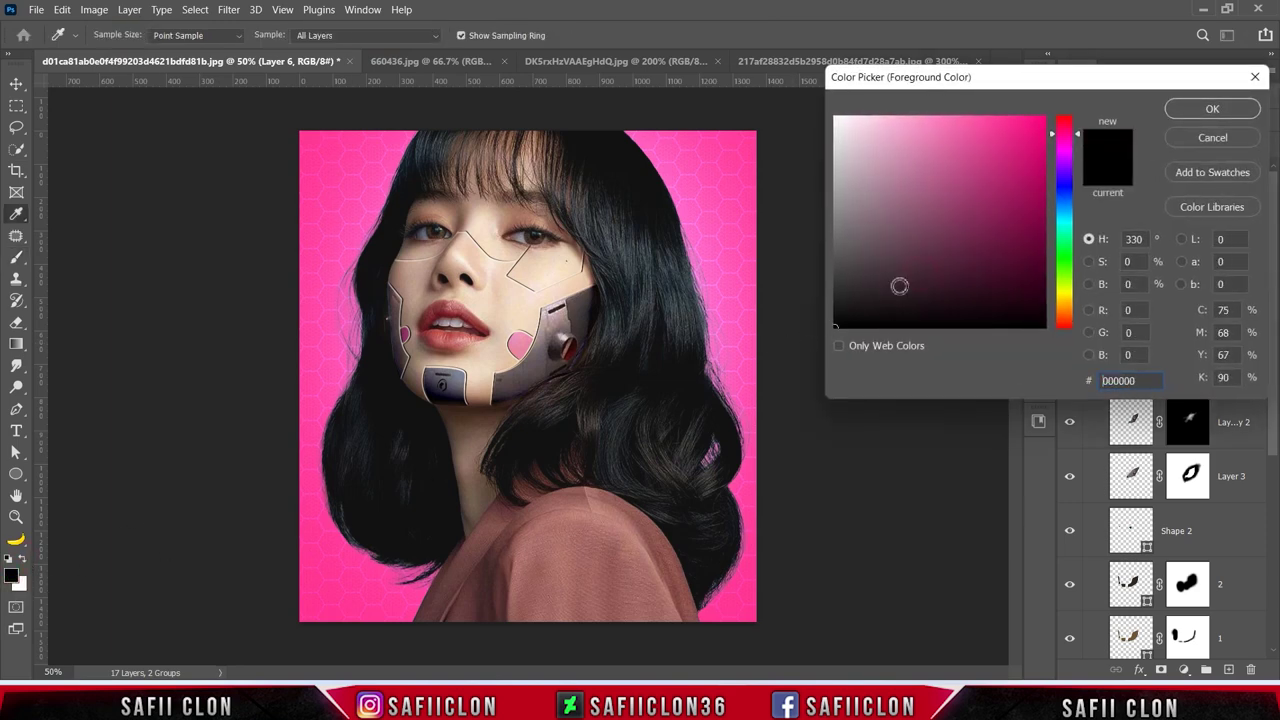
click(1211, 110)
key(b)
key(ctrl+plus)
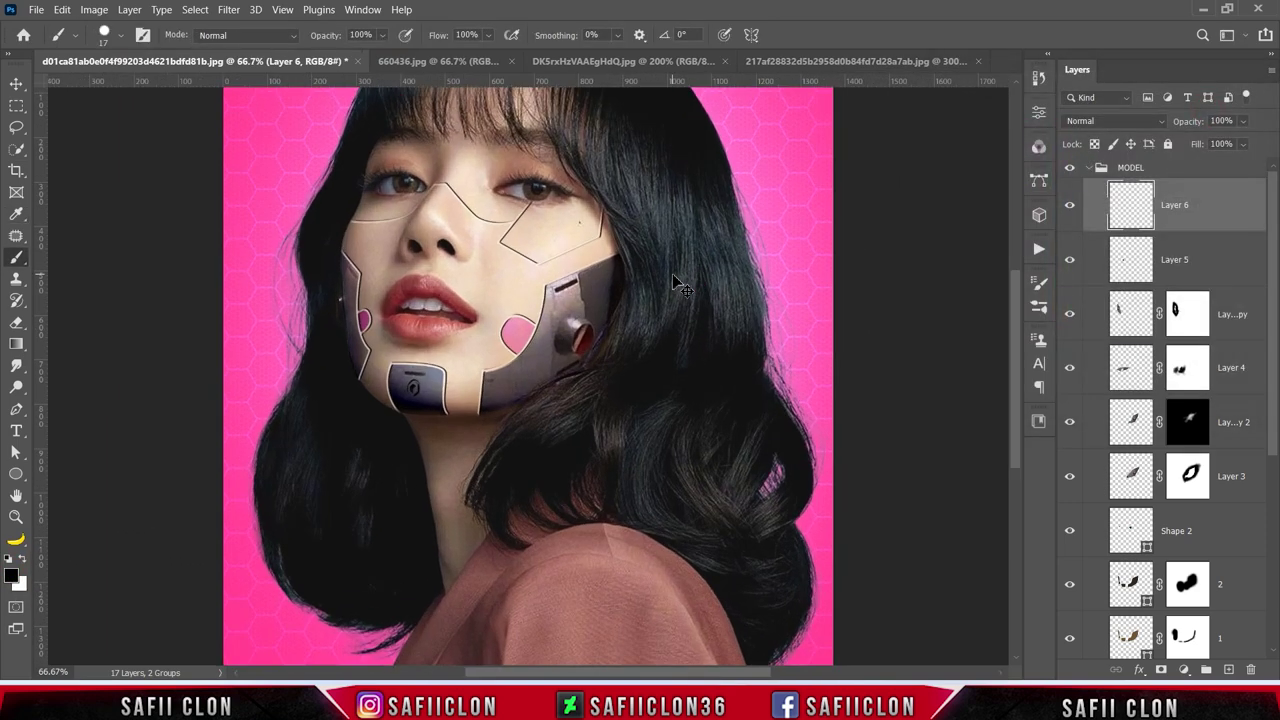
scroll(674, 274, up, 3)
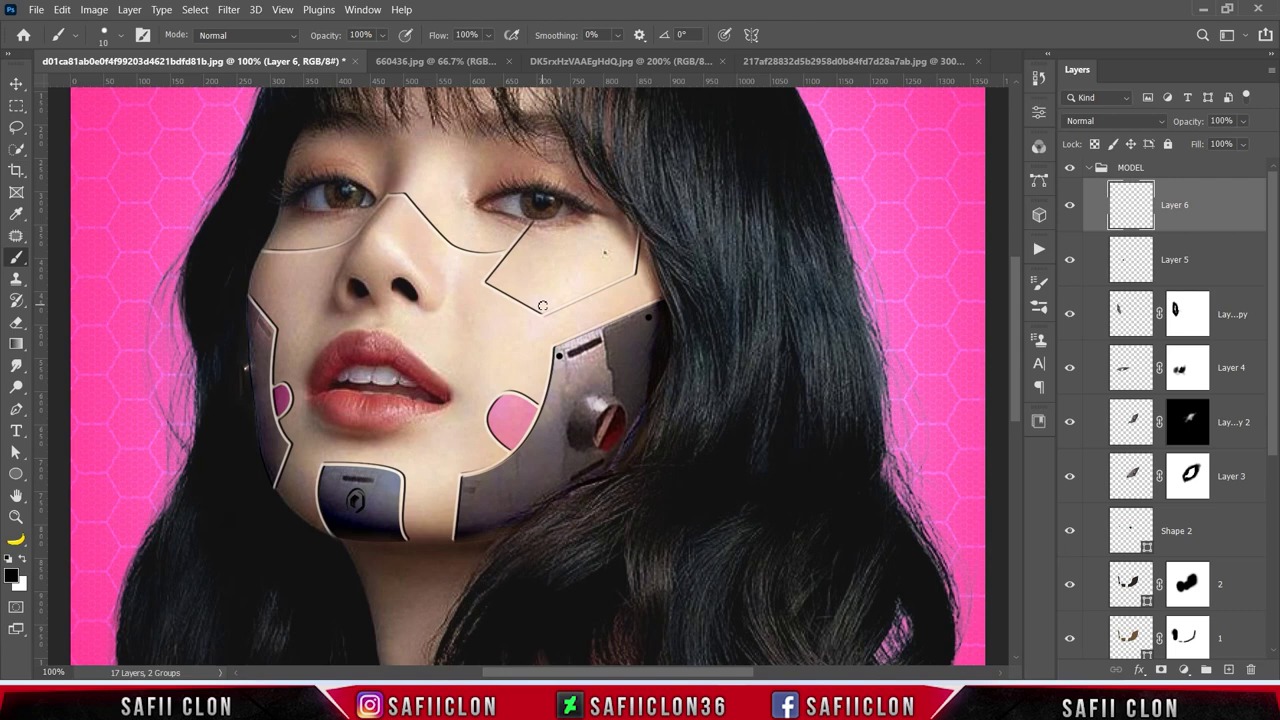
click(459, 238)
Step: Check the rivets at different zoom levels, then open Layer 6's Blending Options
key(ctrl+minus)
key(ctrl+minus)
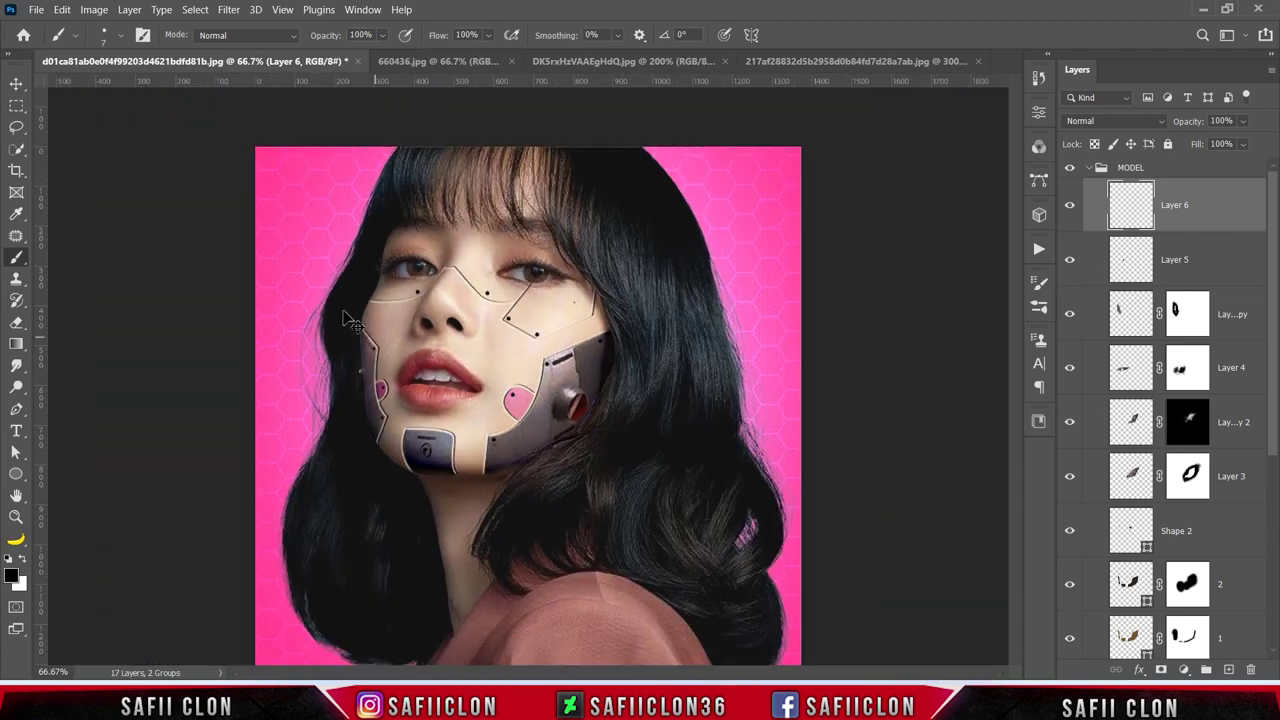
key(ctrl+plus)
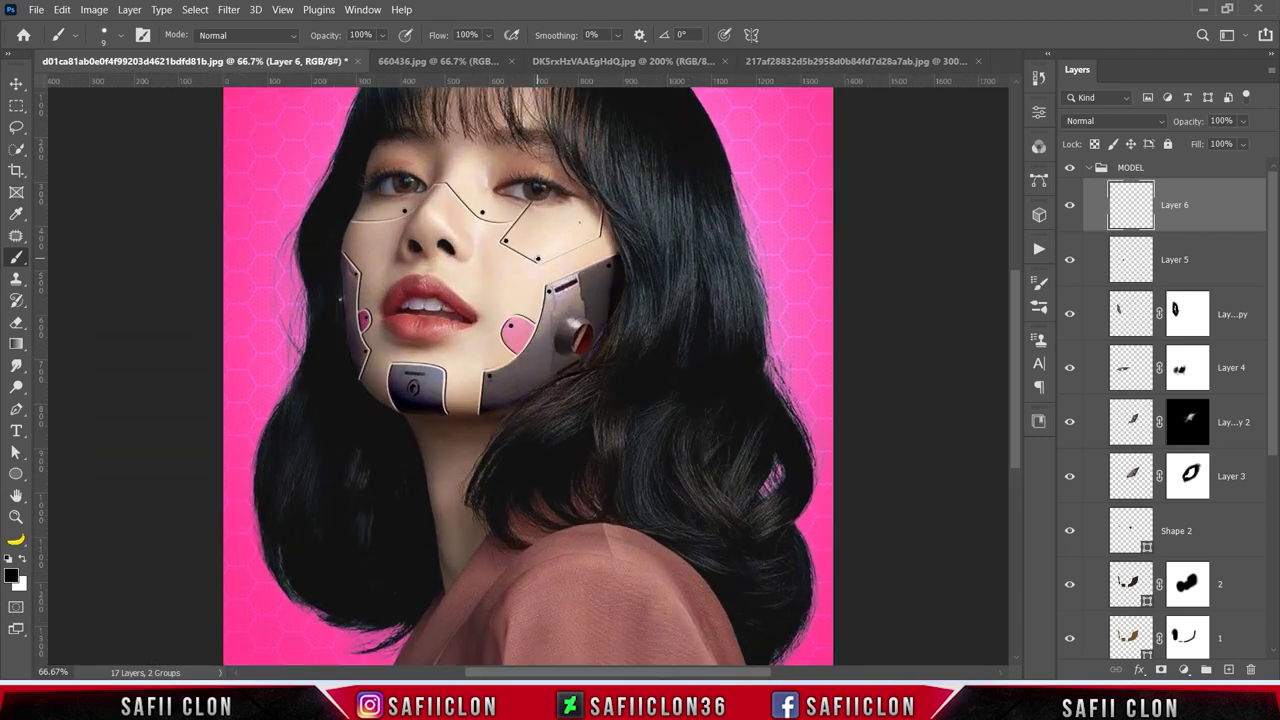
key(ctrl+minus)
key(ctrl+minus)
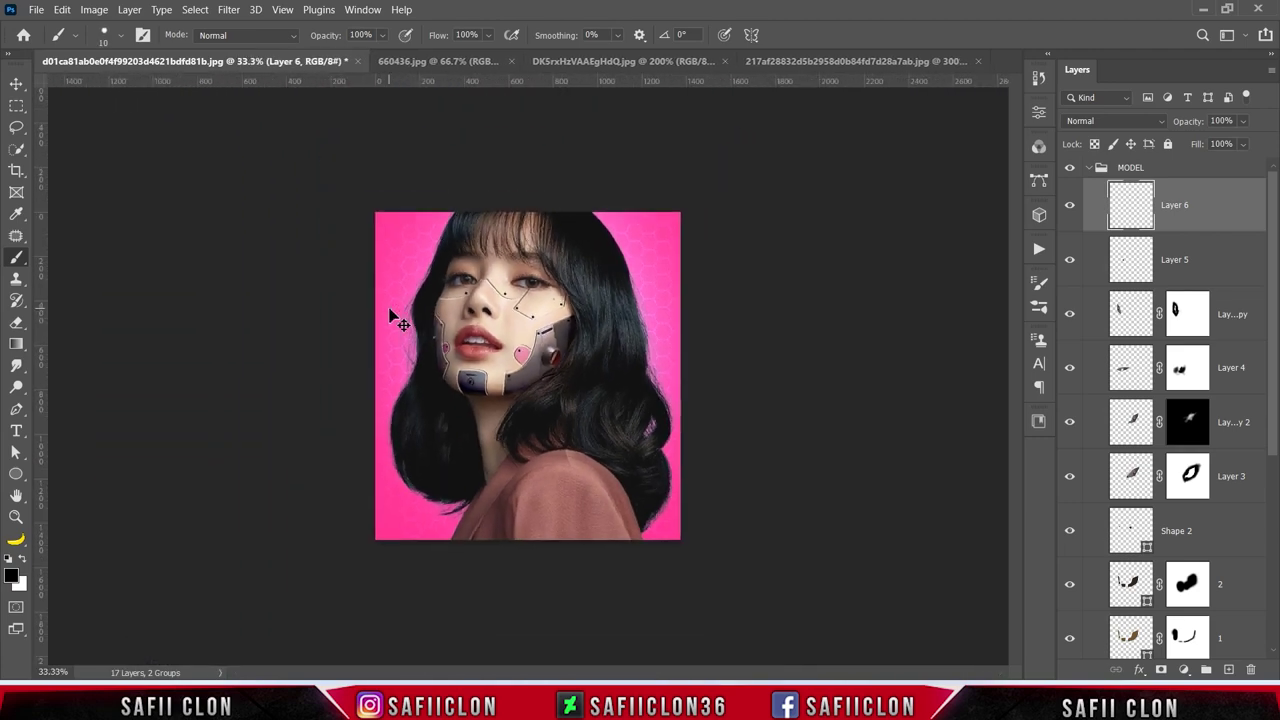
key(ctrl+plus)
key(ctrl+plus)
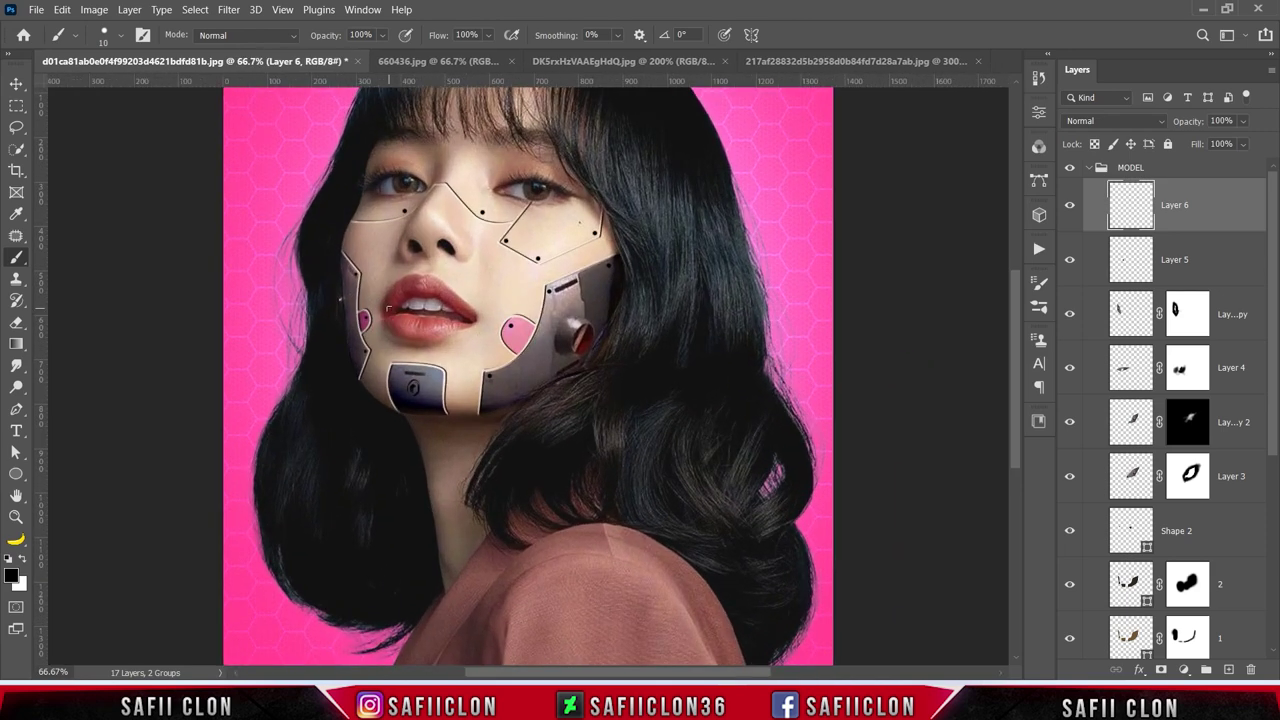
scroll(388, 308, up, 1)
scroll(460, 325, up, 1)
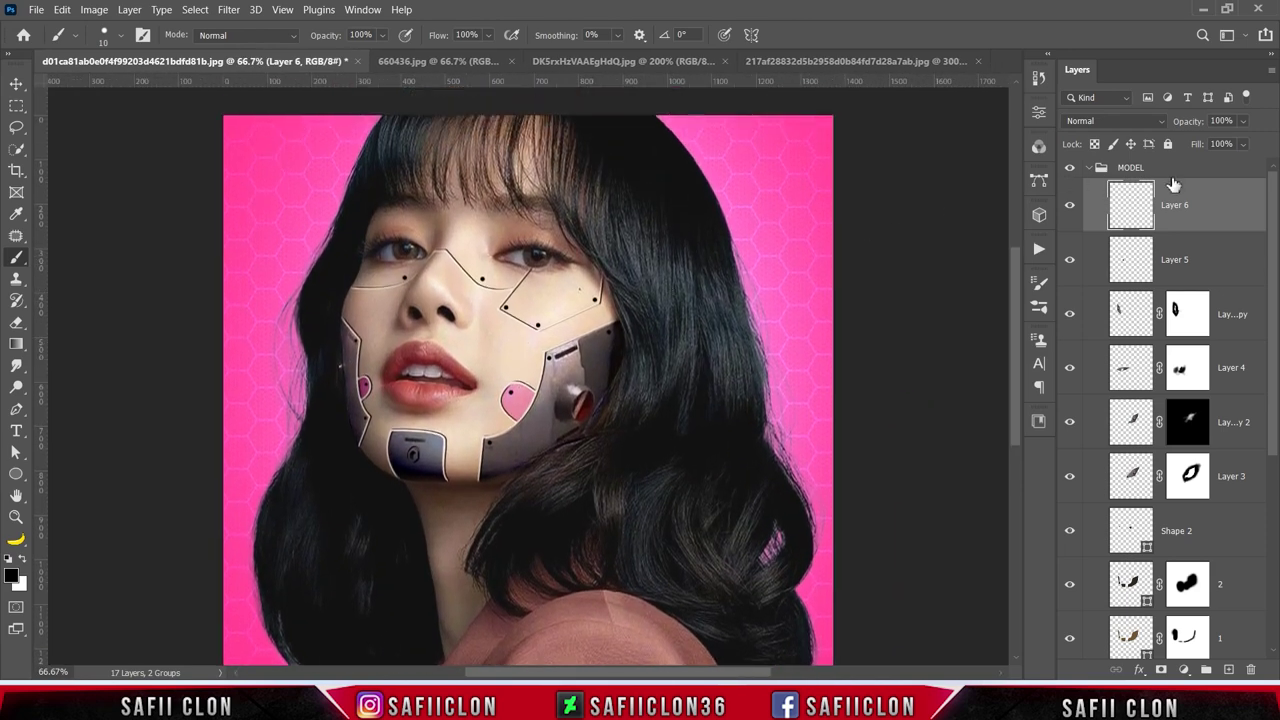
right_click(1206, 203)
click(1010, 11)
drag(805, 135, 876, 133)
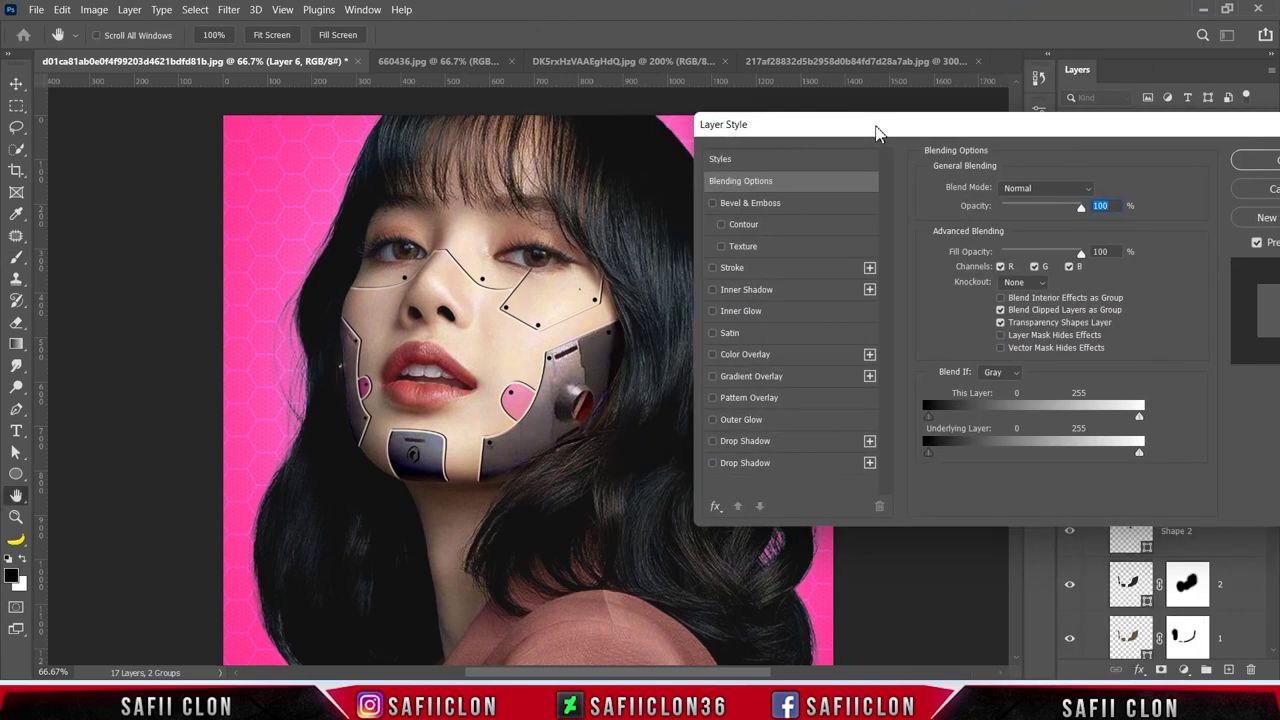
Step: Add Bevel & Emboss with Inner Bevel, Smooth technique, adjusted depth, softening and gloss contour
click(797, 203)
click(1025, 188)
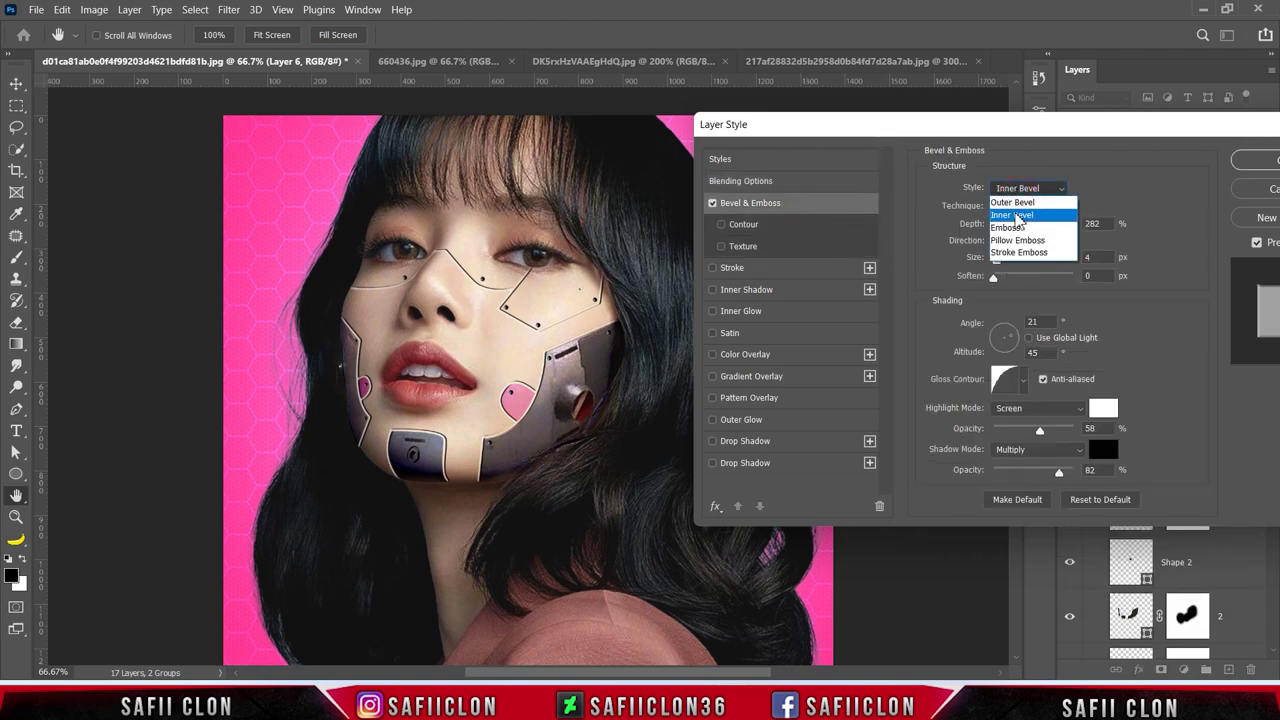
click(1018, 214)
click(1020, 206)
click(1016, 216)
click(1013, 226)
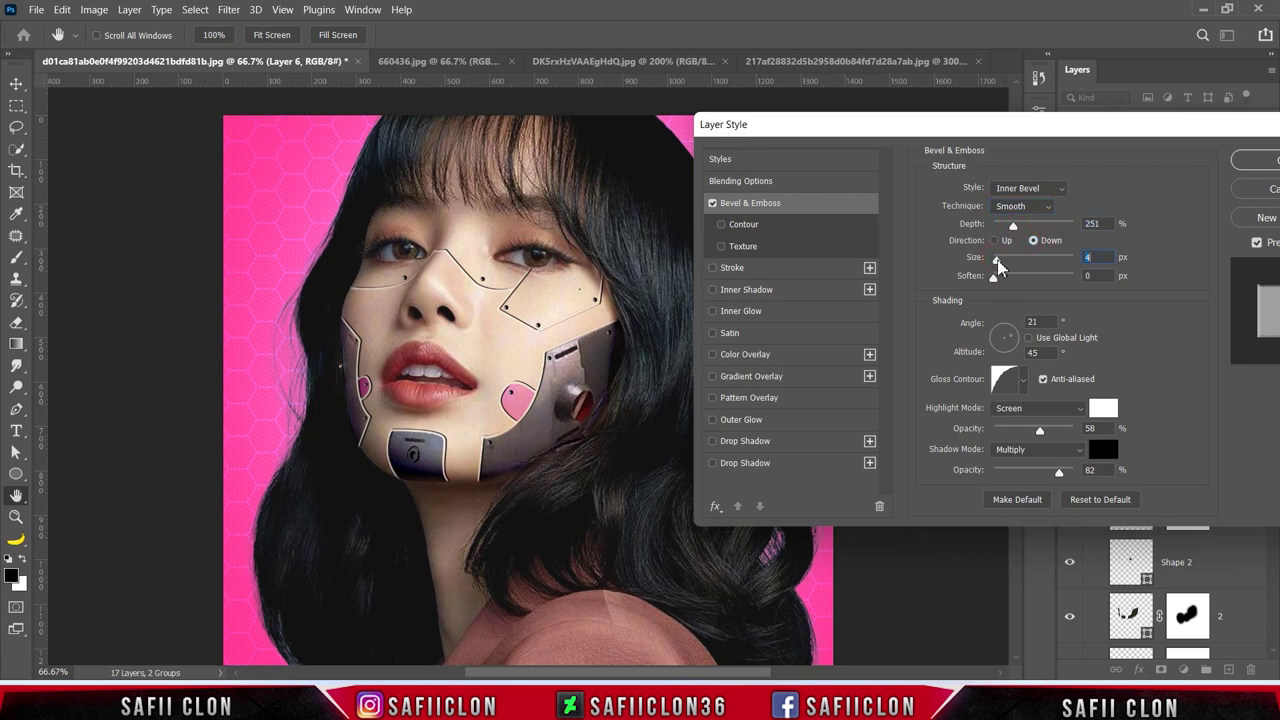
click(994, 277)
click(1022, 381)
click(924, 448)
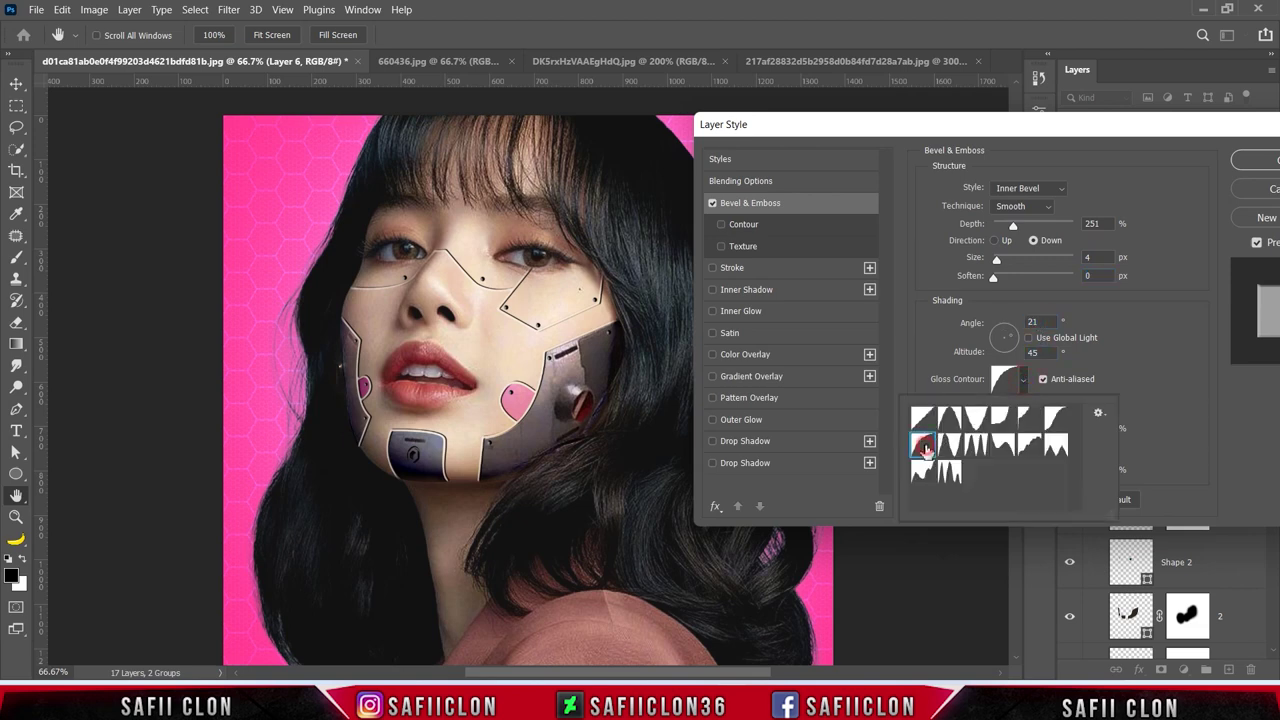
click(1023, 382)
Step: Set a white Screen highlight at 77% and a black Multiply shadow at about 60%, then apply
click(1045, 408)
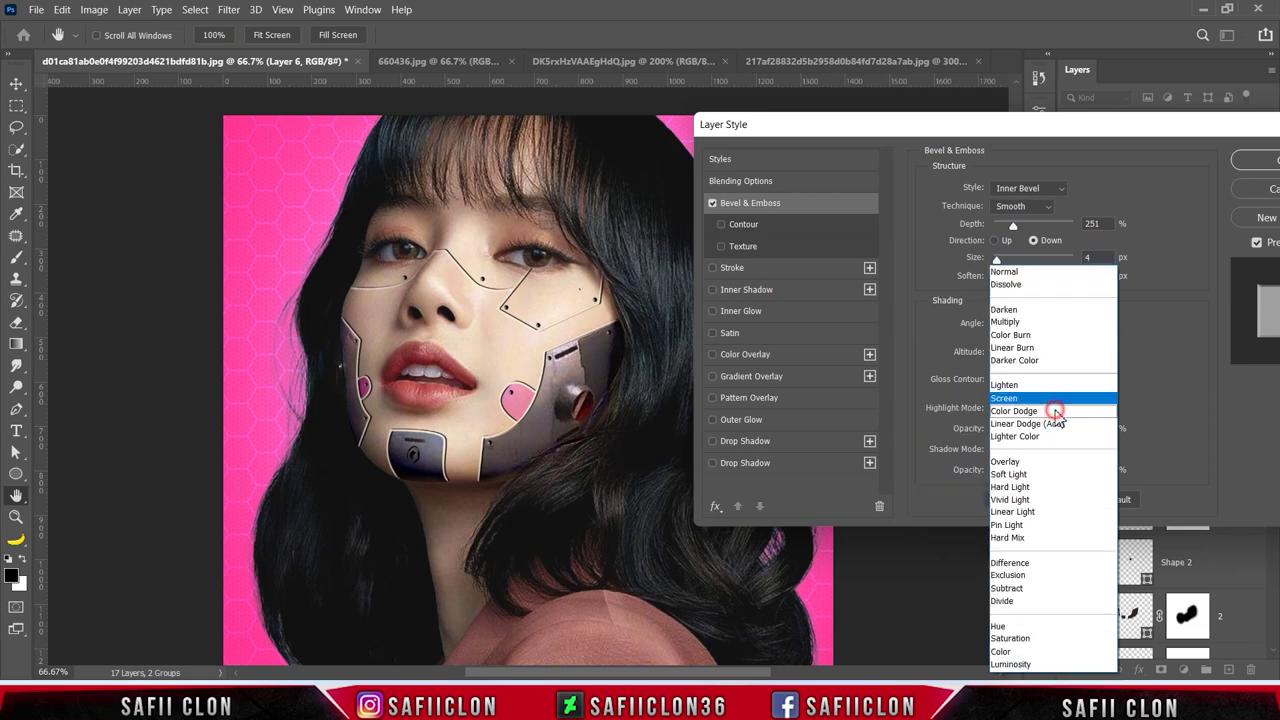
click(1010, 399)
click(1103, 408)
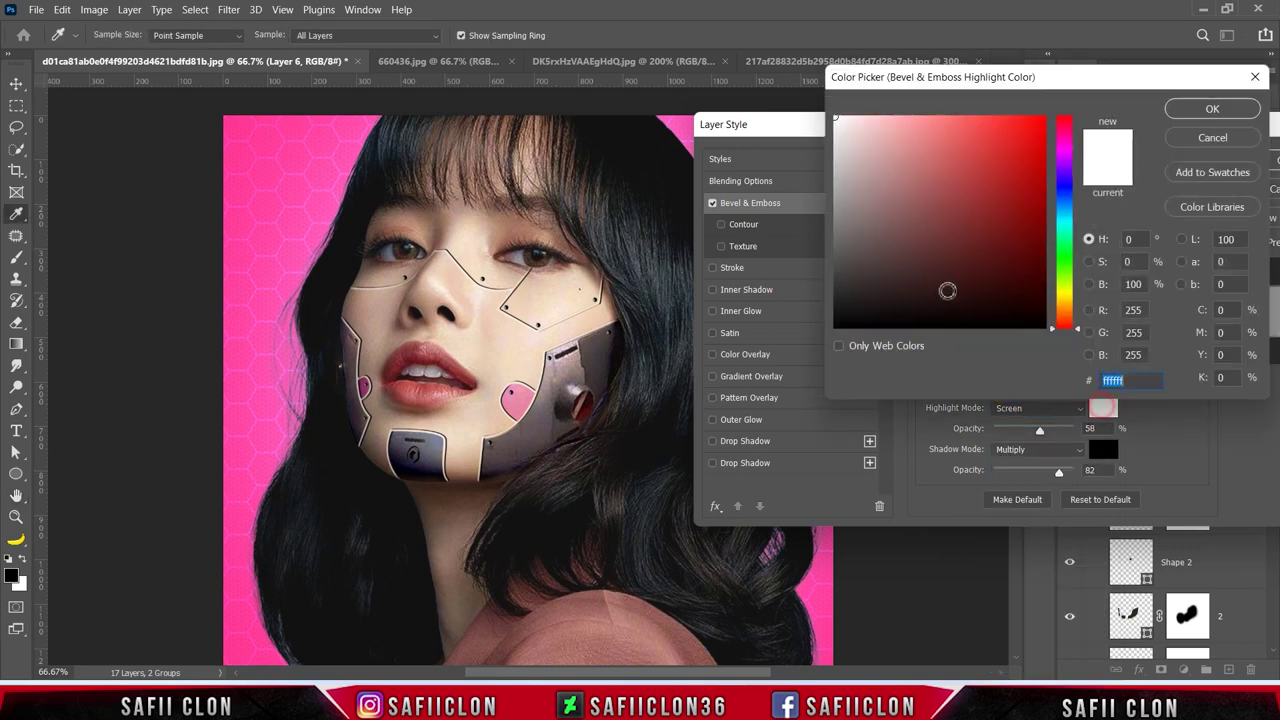
click(1211, 110)
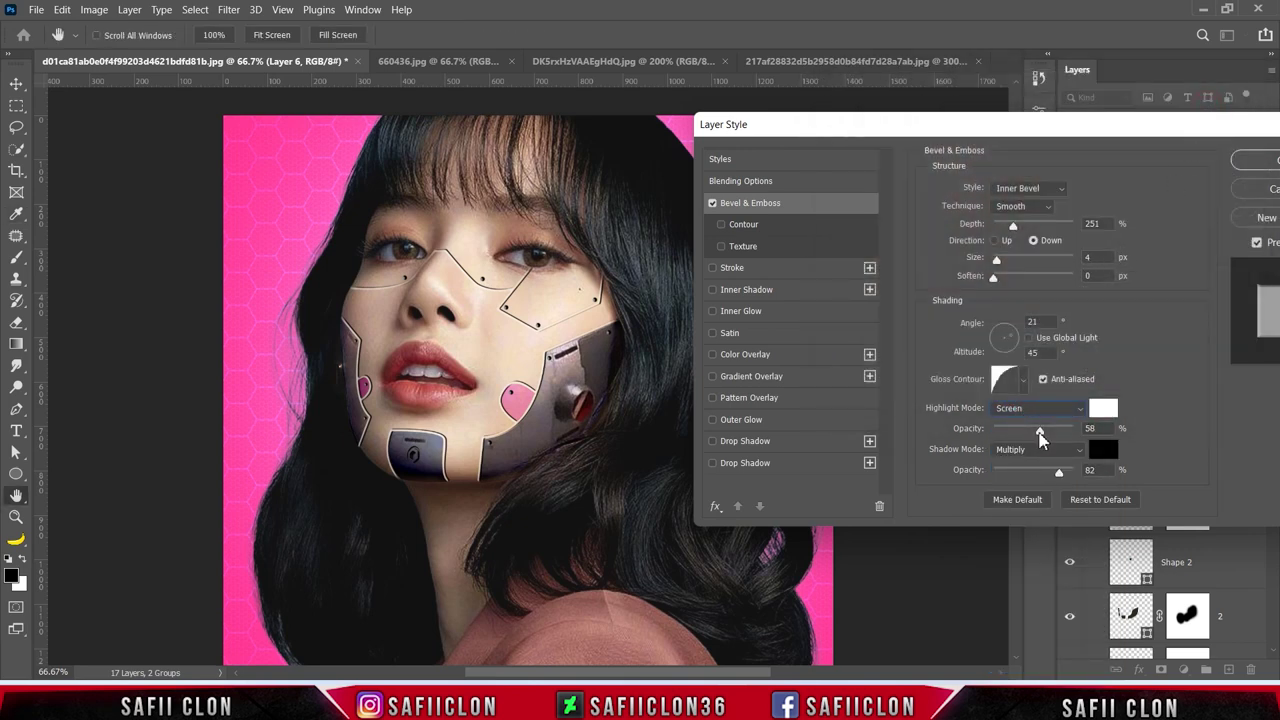
drag(1040, 430, 1057, 436)
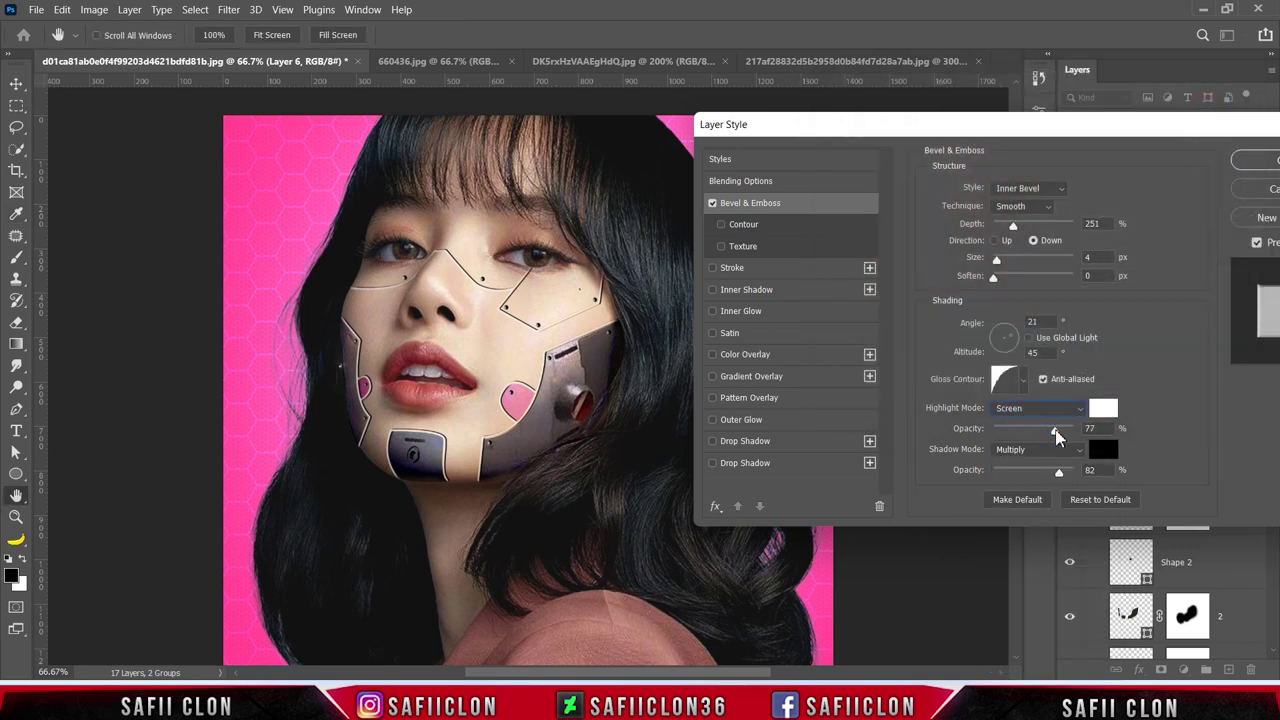
click(1045, 449)
click(1012, 325)
click(1103, 449)
click(1210, 110)
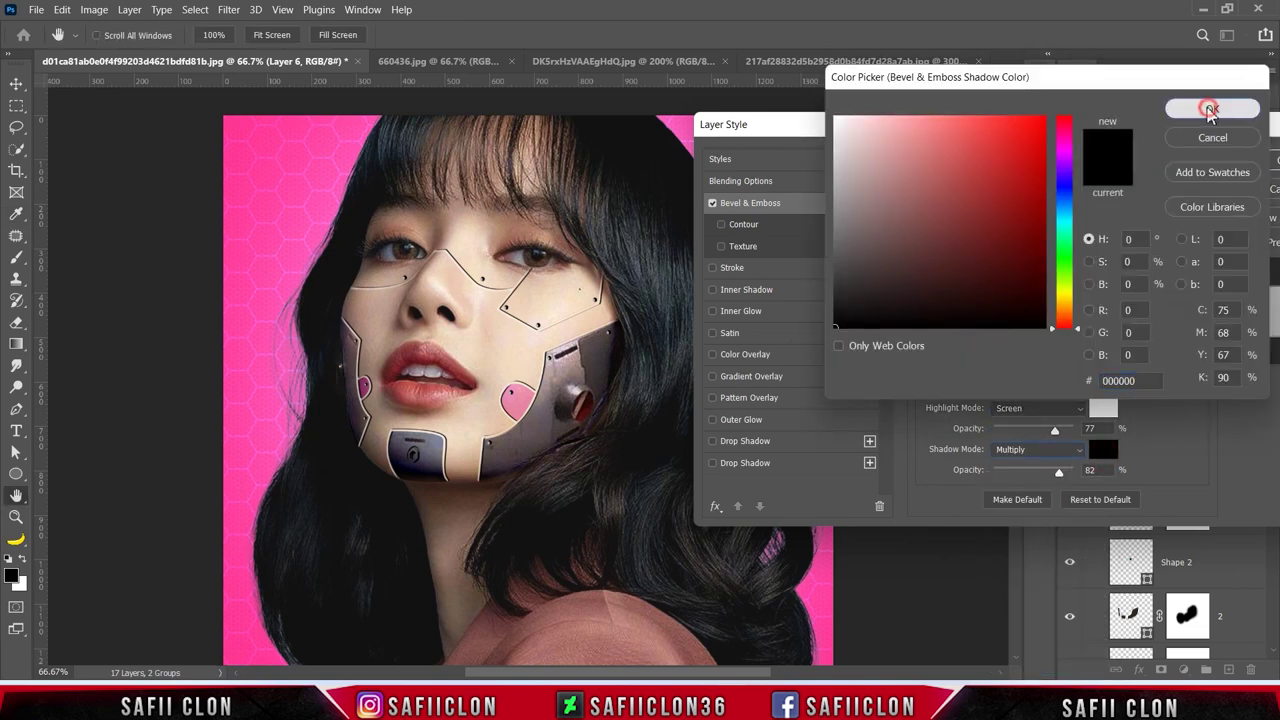
drag(1059, 472, 1042, 474)
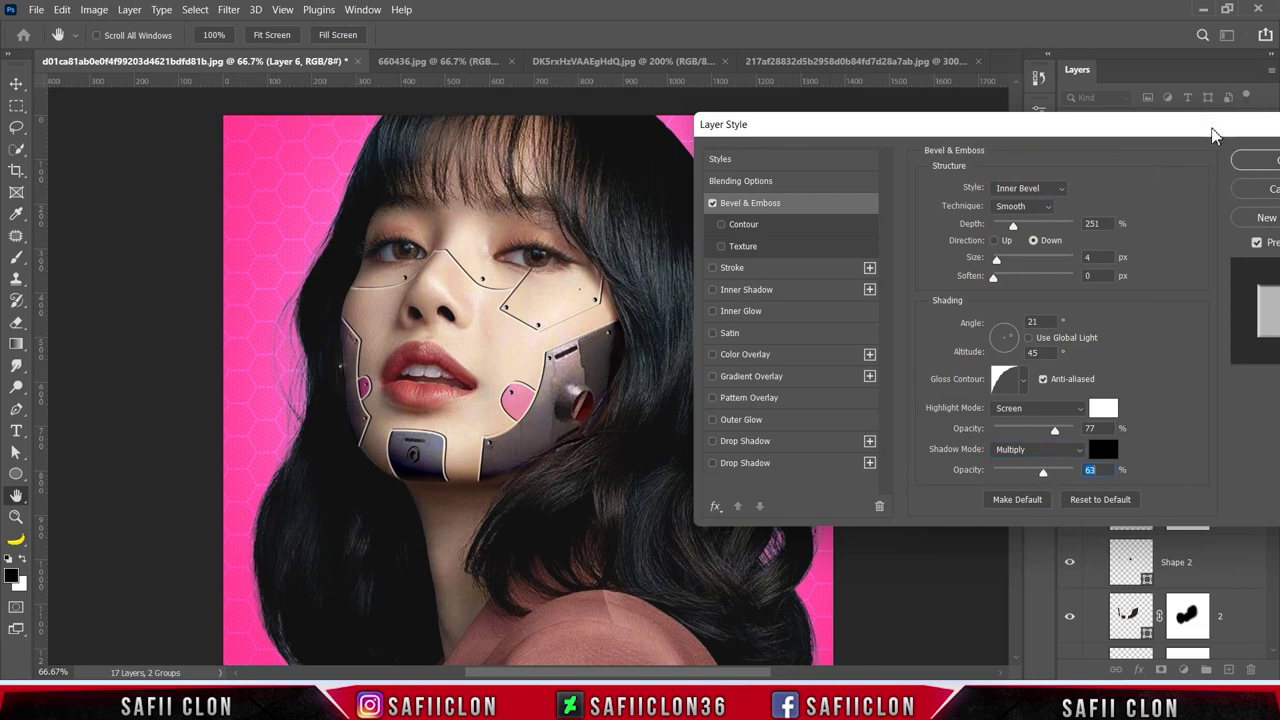
drag(1214, 134, 1033, 140)
click(1103, 177)
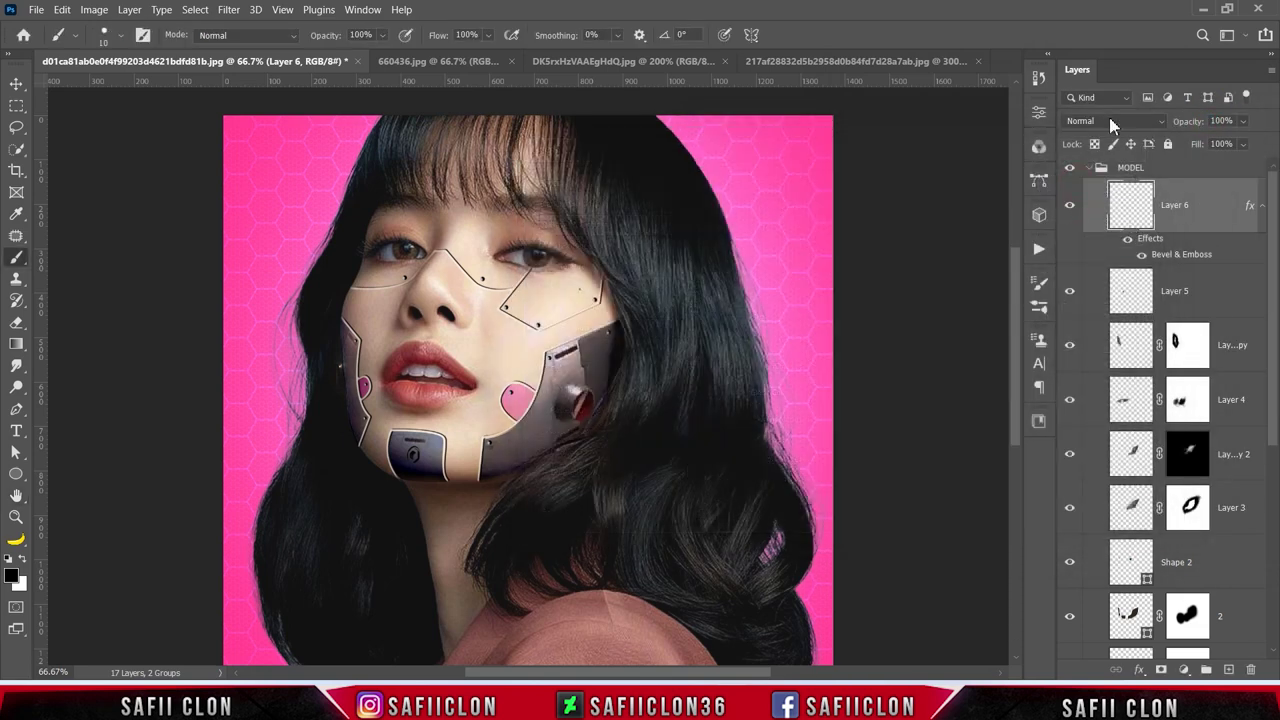
Step: Preview Layer 6 in Soft Light, comparing the rivets with visibility toggles at several zoom levels
click(1109, 119)
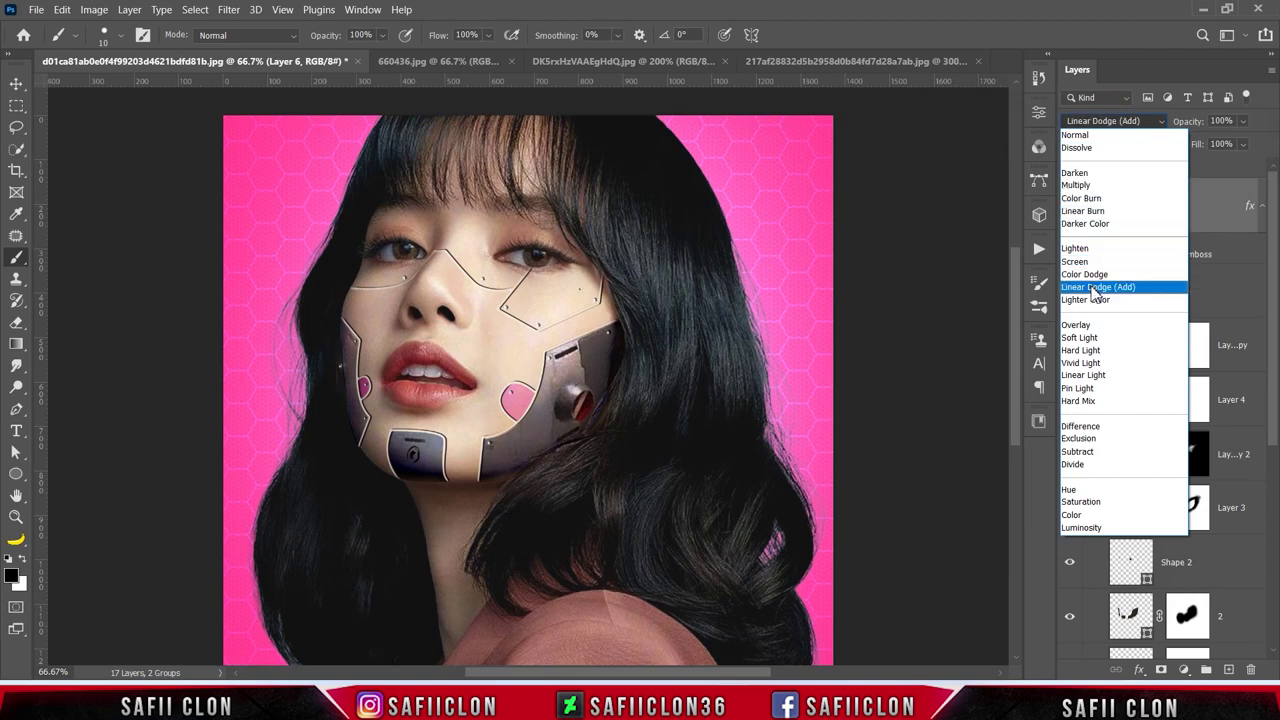
click(1087, 339)
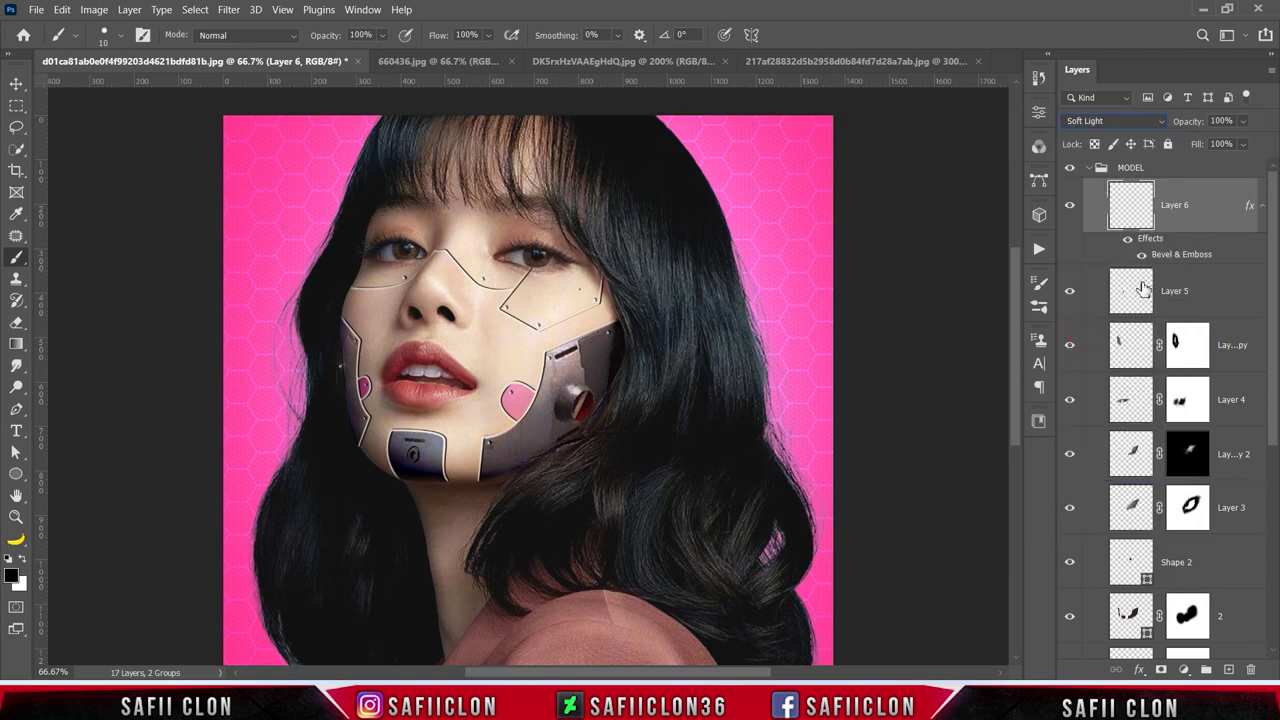
click(1070, 208)
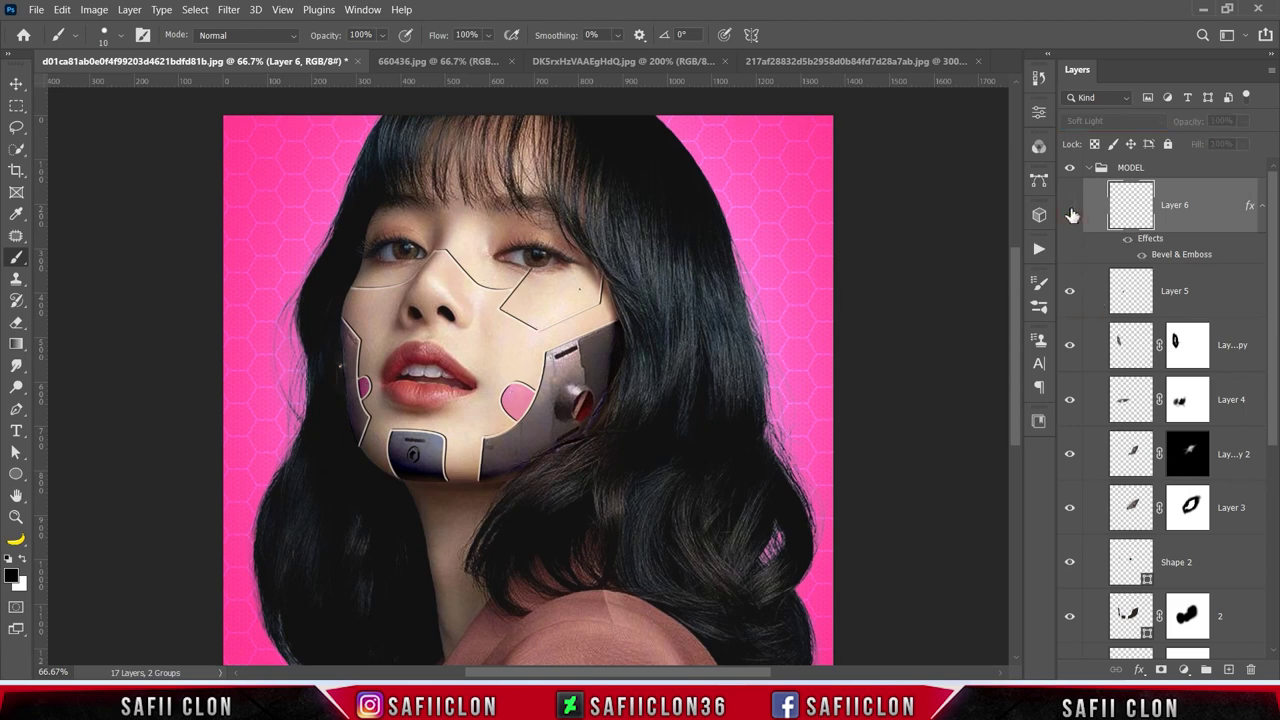
click(1070, 206)
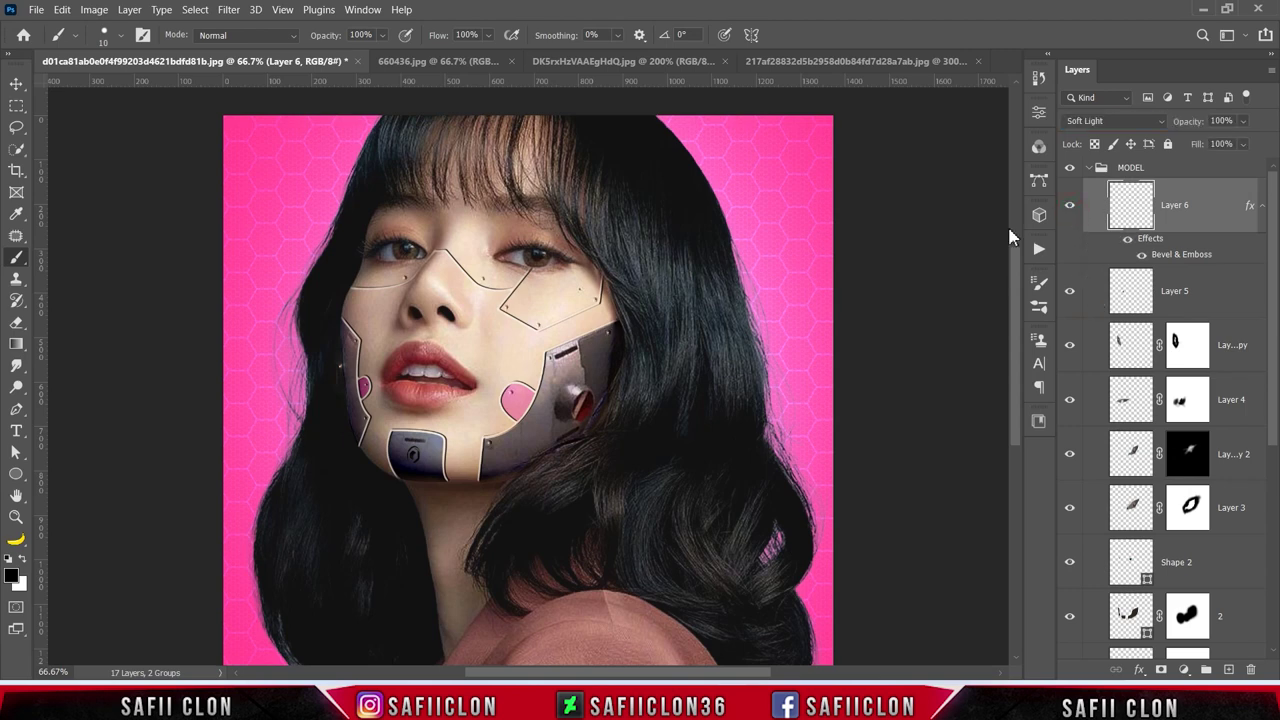
key(ctrl+minus)
key(ctrl+minus)
key(ctrl+plus)
key(ctrl+plus)
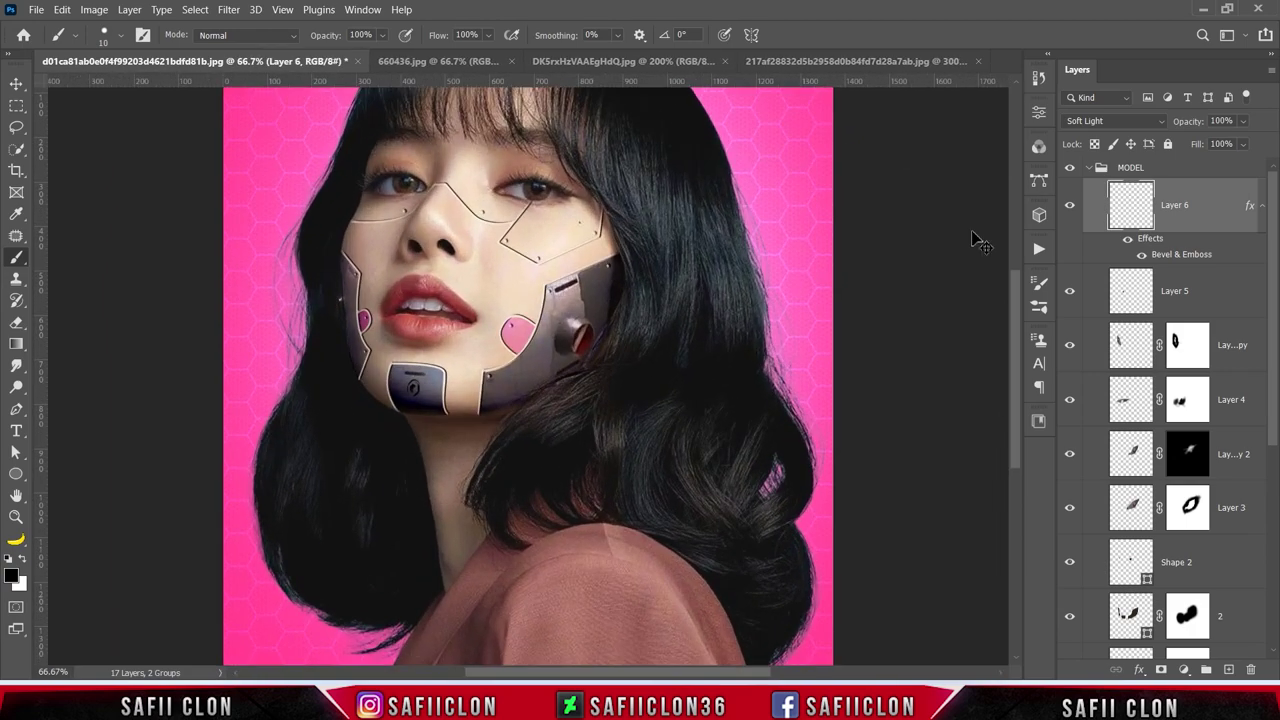
key(ctrl+plus)
key(ctrl+minus)
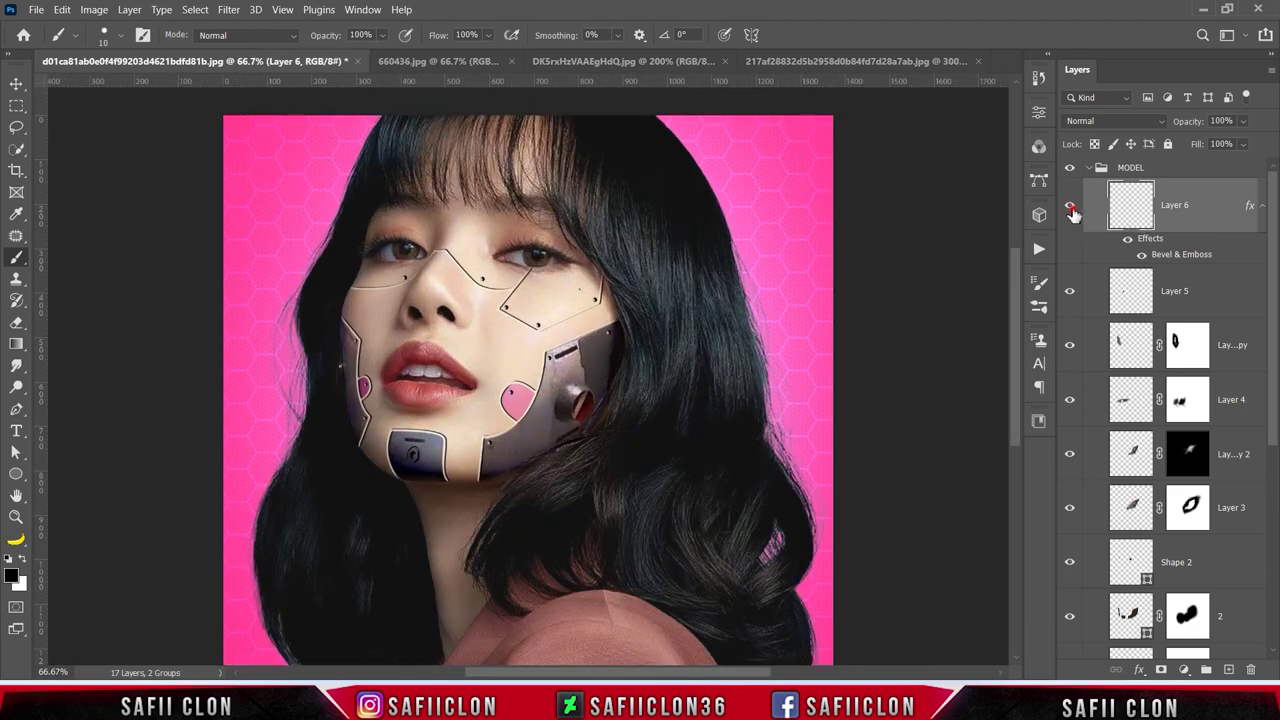
click(1070, 208)
click(1070, 208)
right_click(16, 409)
Step: Set the Pen tool to Shape mode with New Layer for a separate shape
click(80, 409)
click(144, 35)
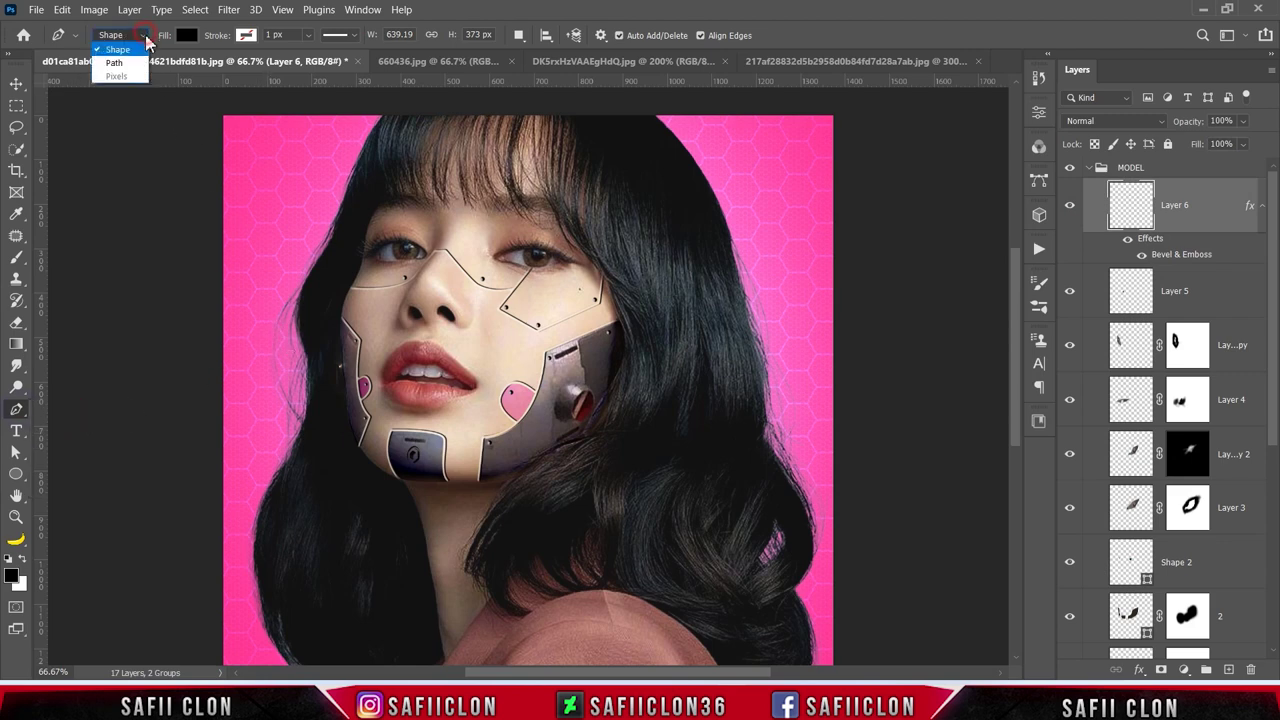
click(129, 50)
click(520, 38)
click(545, 50)
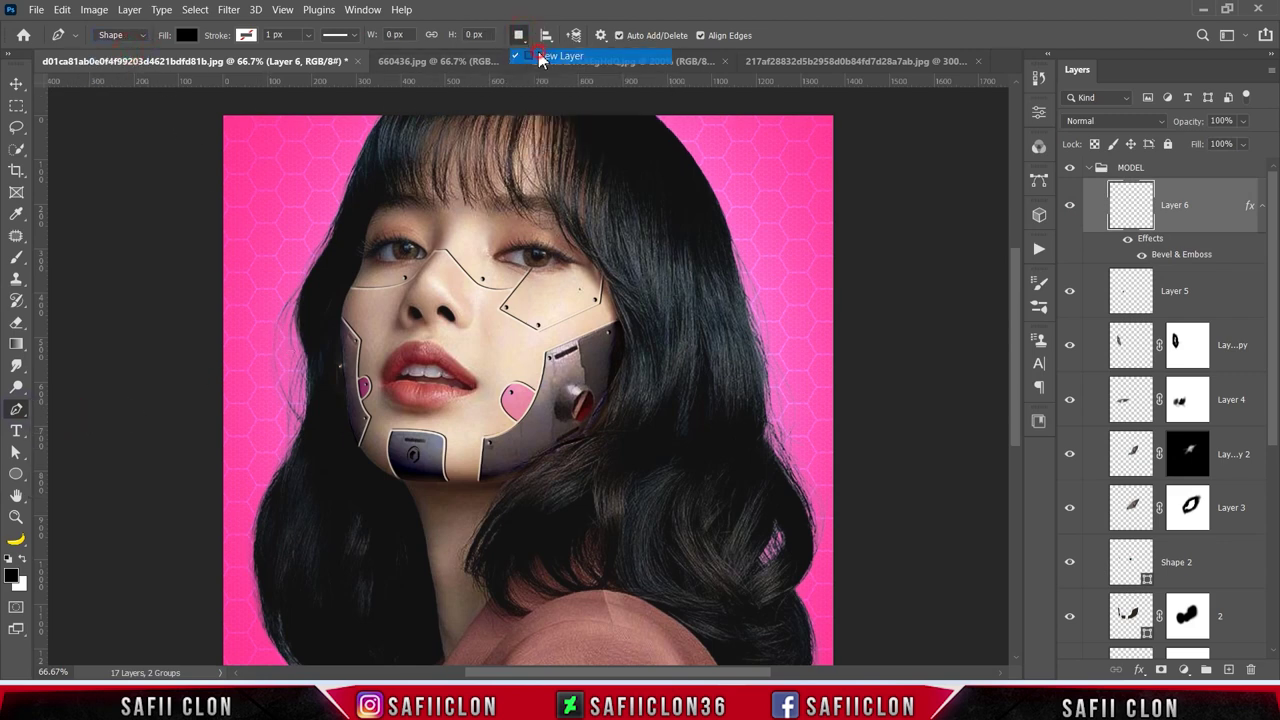
scroll(1018, 310, down, 5)
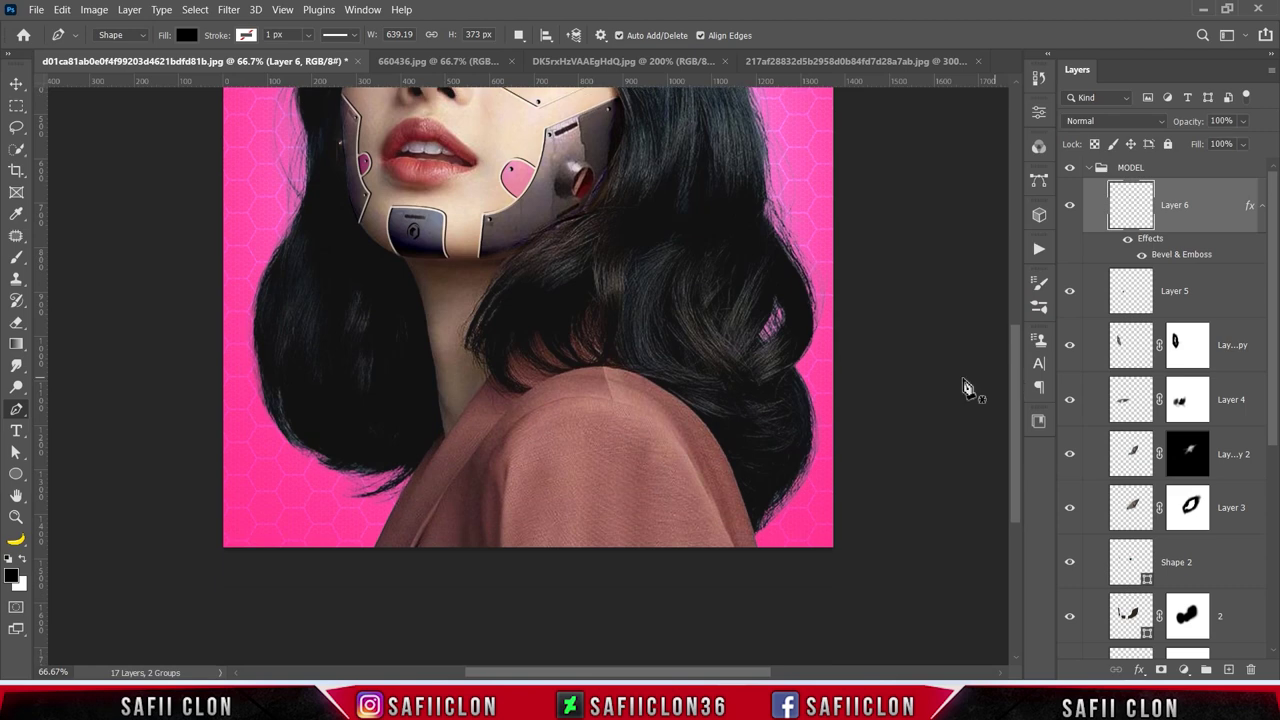
Step: Trace a closed neck outline from the collar up to the chin plate and down the hair edge
click(444, 438)
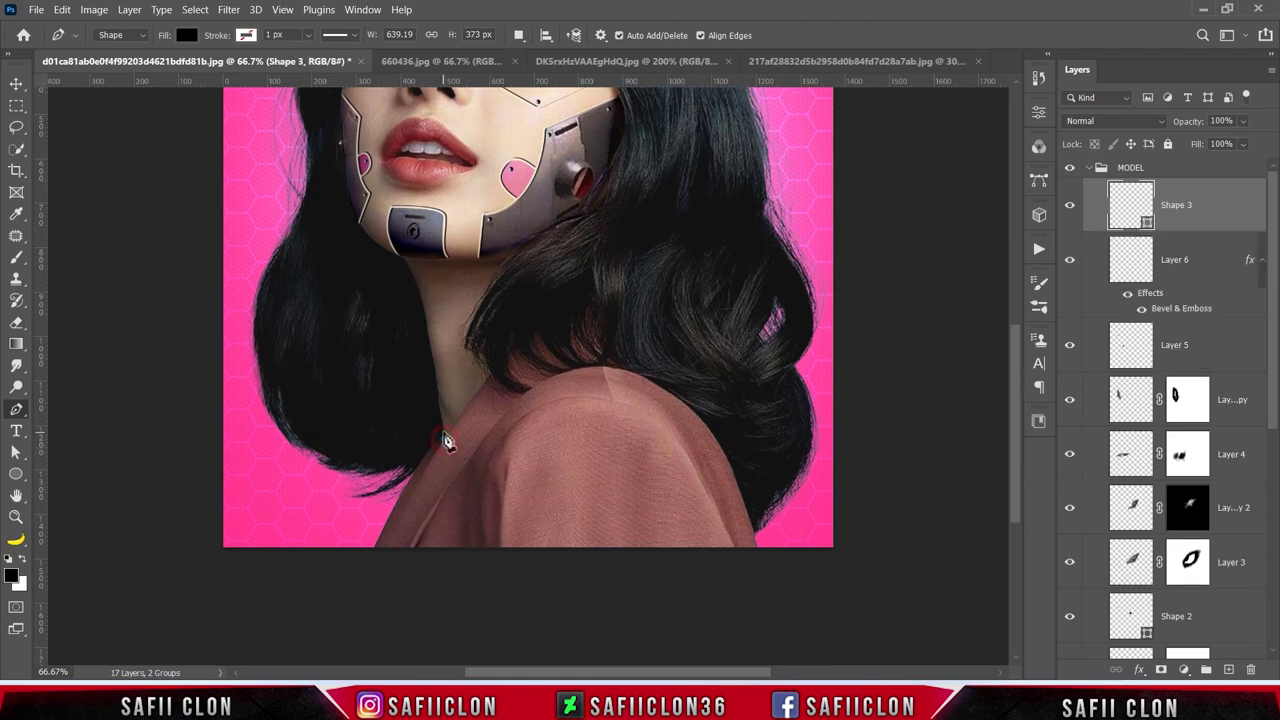
drag(440, 411, 437, 390)
click(435, 373)
drag(427, 314, 423, 305)
key(ctrl+plus)
click(341, 199)
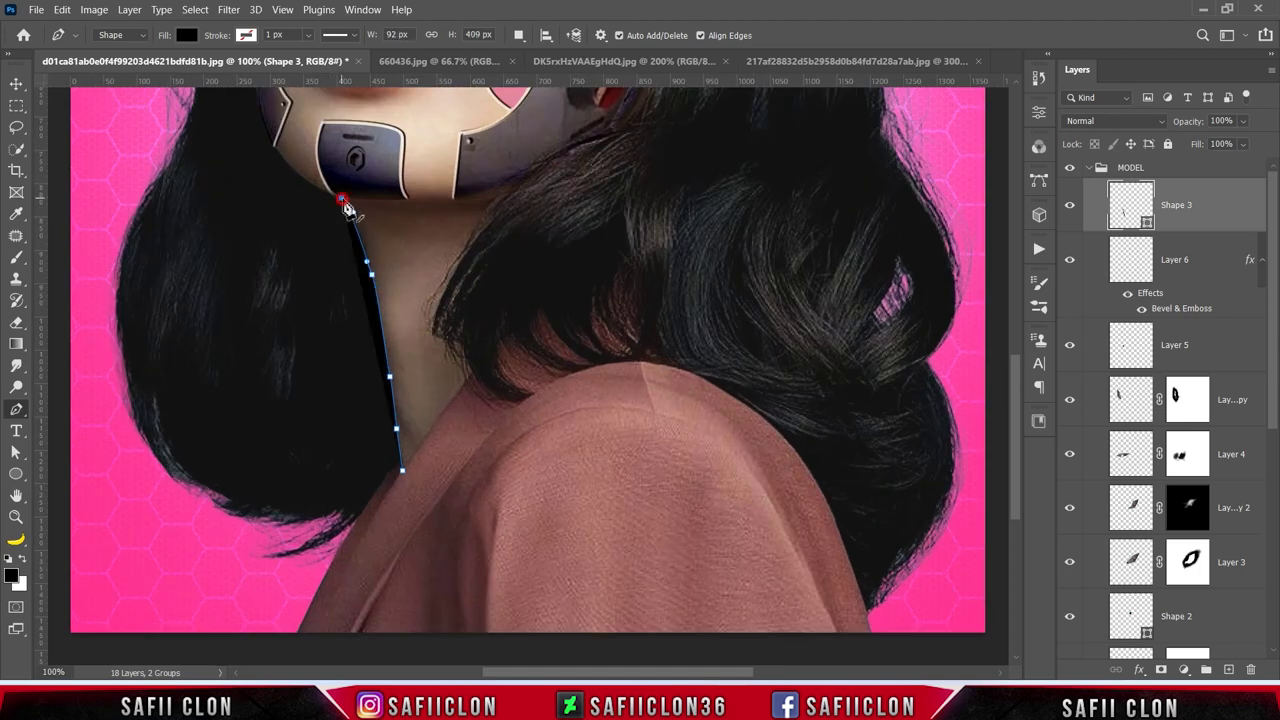
click(440, 202)
click(510, 191)
click(457, 268)
click(434, 340)
click(467, 369)
click(463, 392)
click(402, 470)
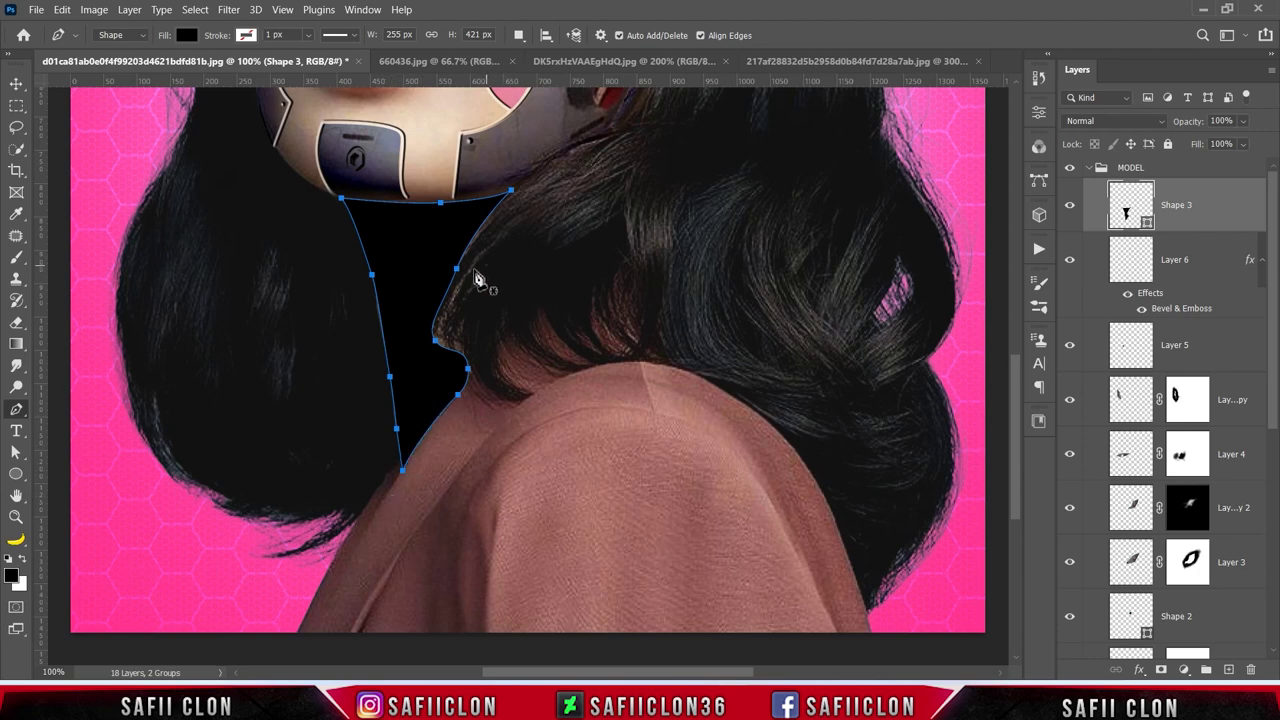
Step: Reshape the neck curves beside the hair and along the right edge
drag(457, 268, 470, 262)
drag(438, 352, 474, 265)
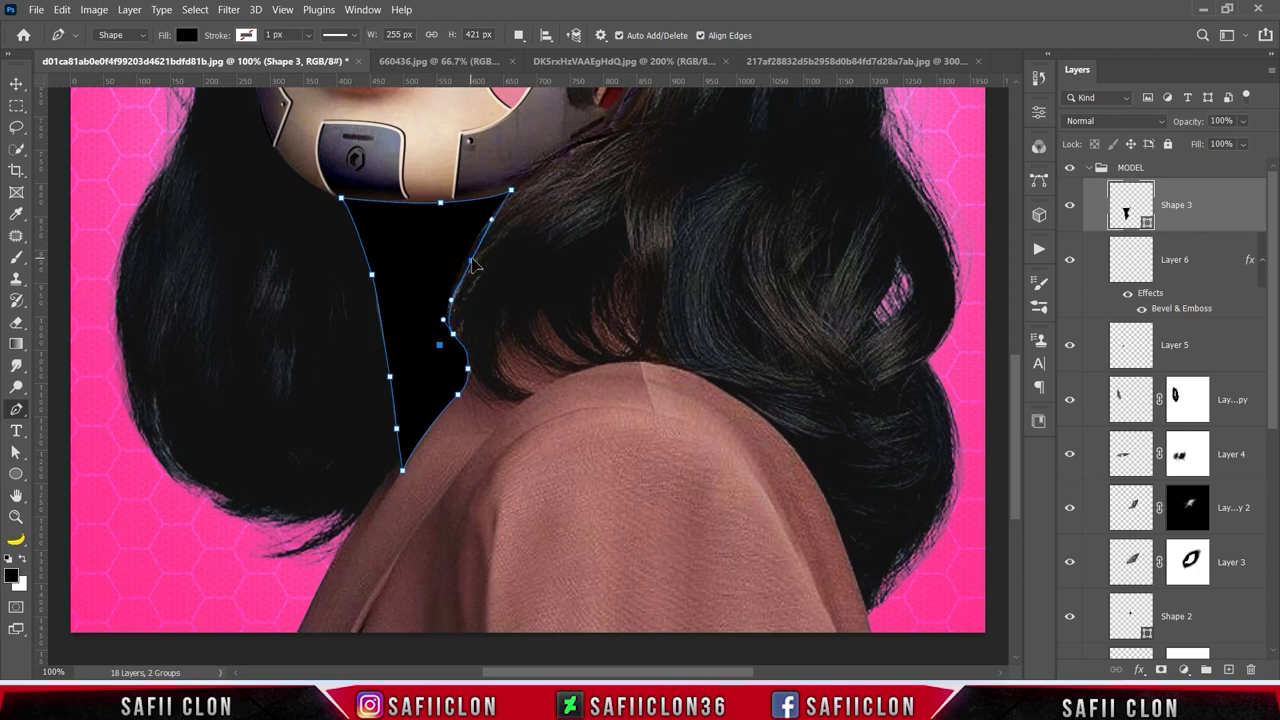
drag(440, 345, 466, 345)
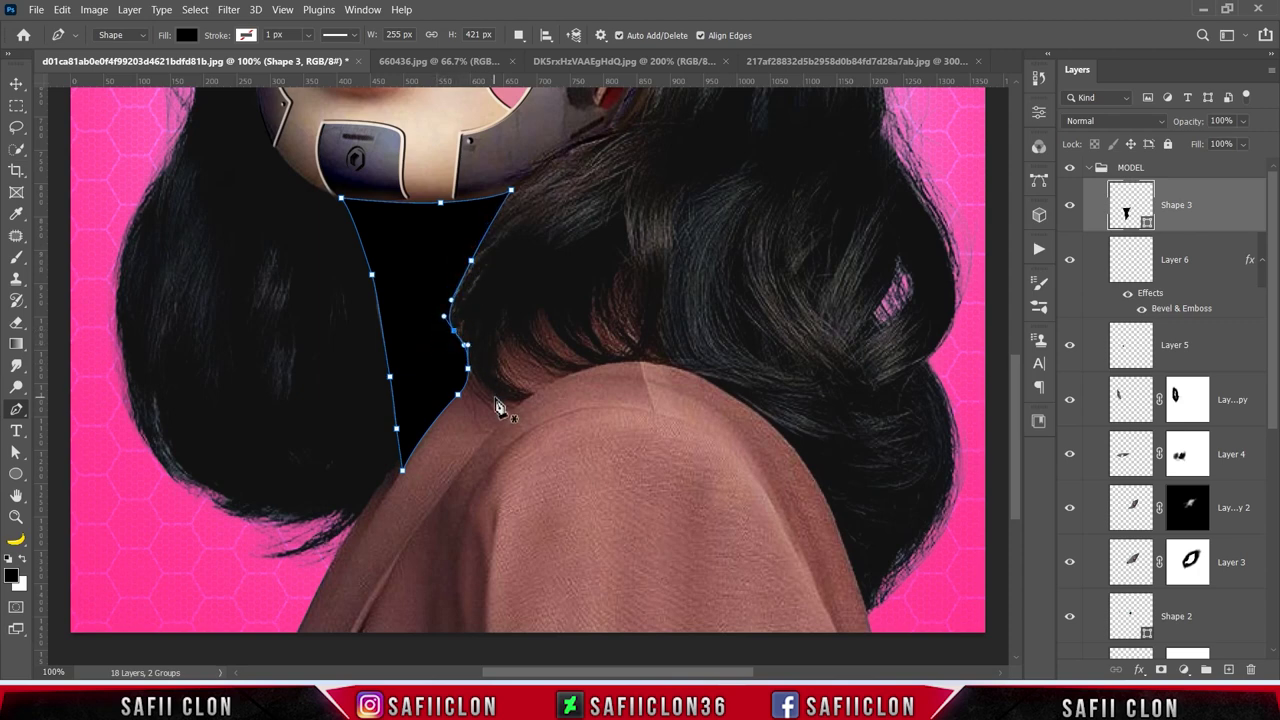
Step: Set the Shape 3 neck fill colour to white #ffffff
double_click(1148, 228)
mouse_move(923, 177)
mouse_down()
mouse_move(837, 325)
mouse_move(836, 118)
mouse_up()
click(1207, 112)
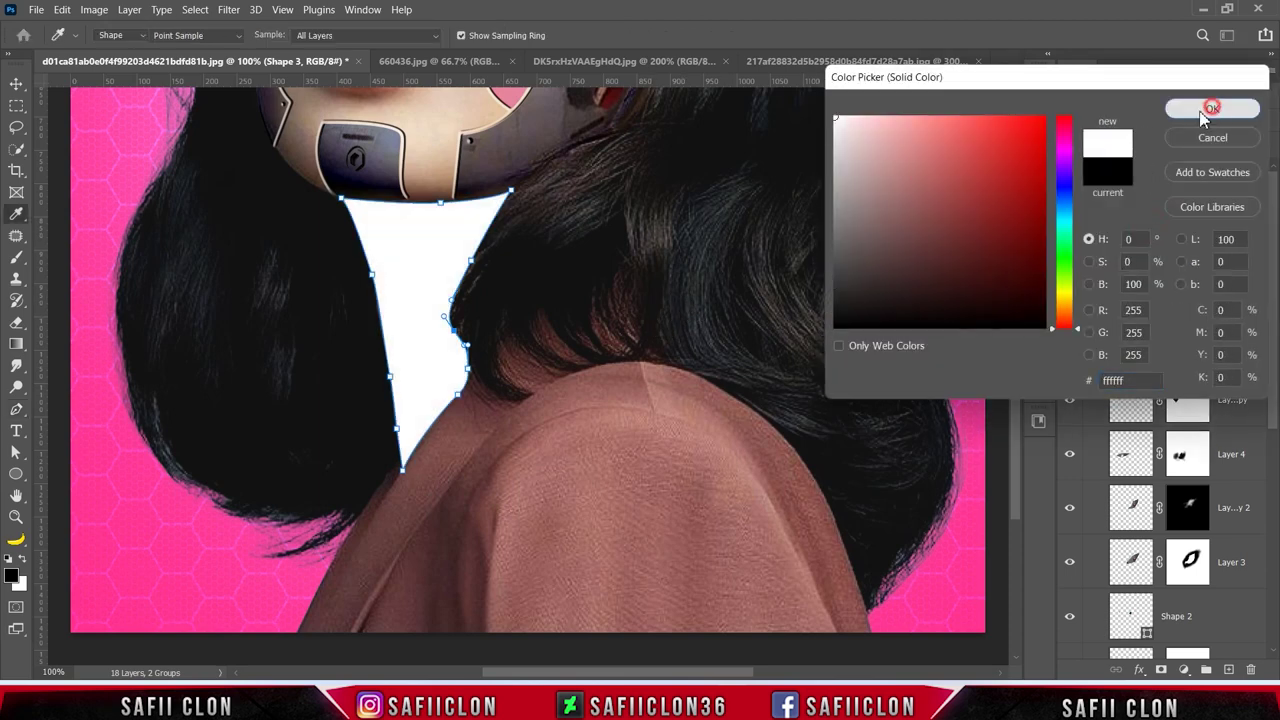
Step: Close the hexagon texture, robot and motherboard reference images without saving changes
click(458, 66)
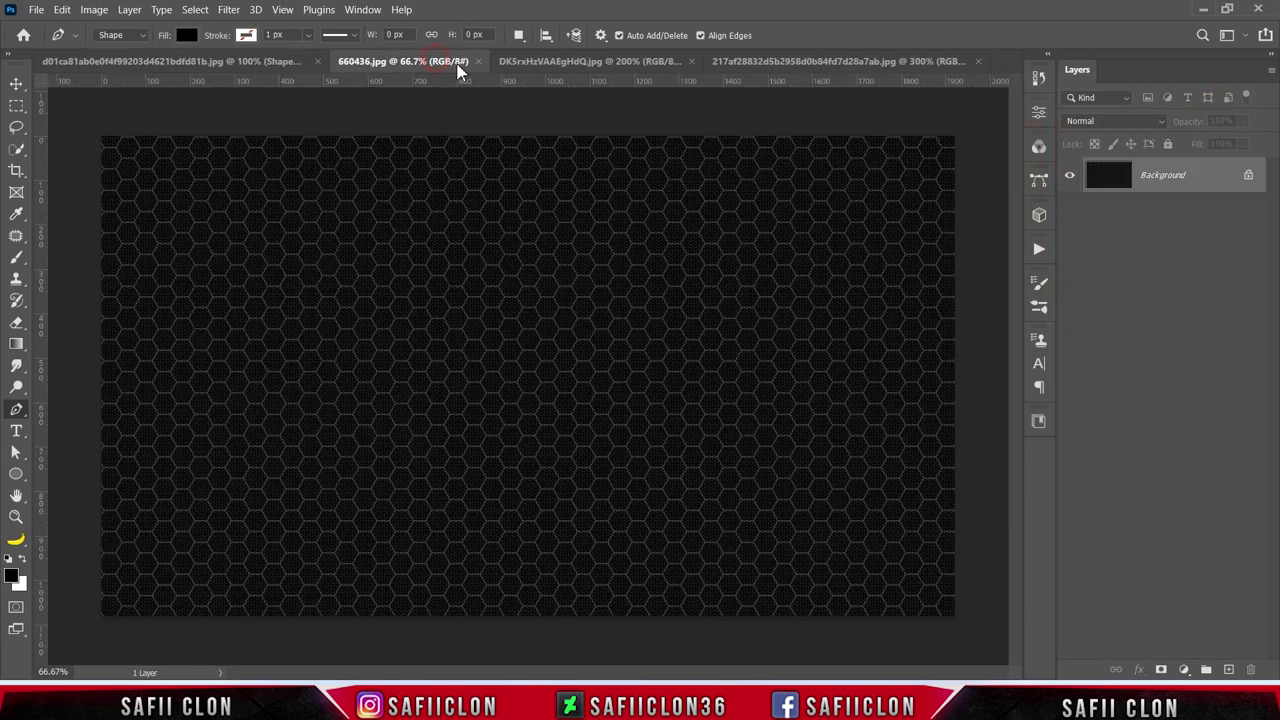
click(479, 62)
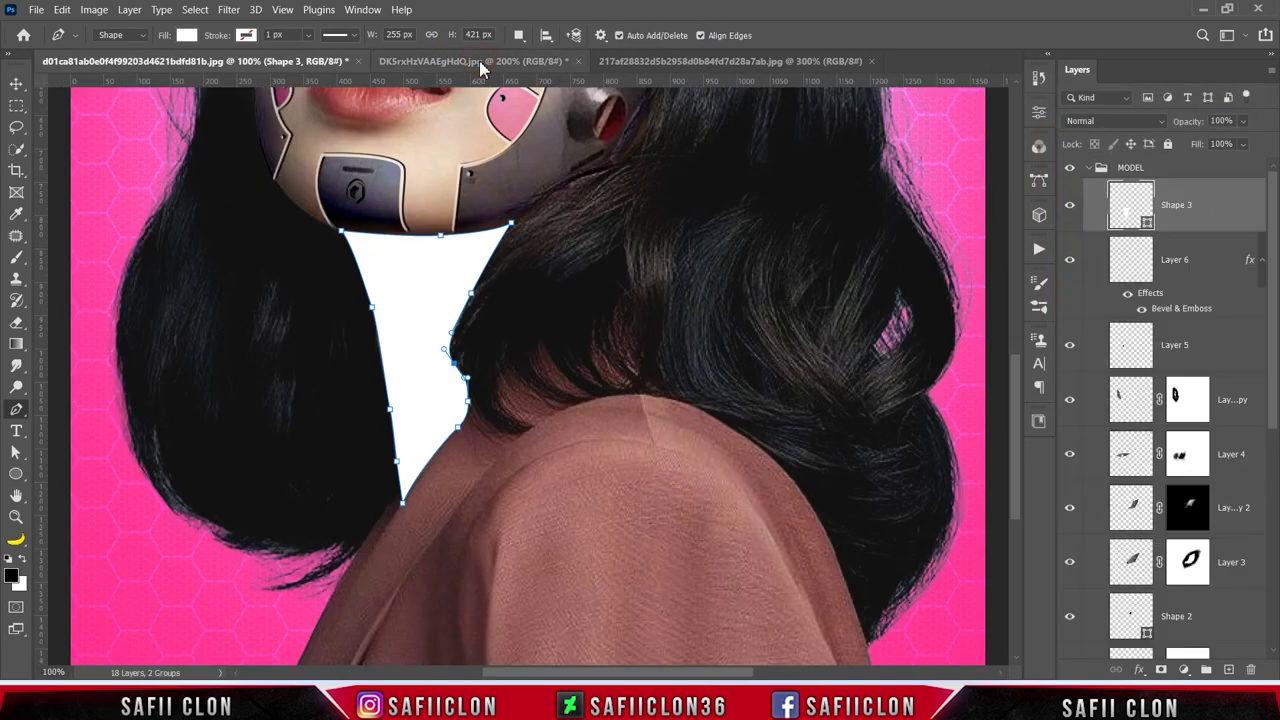
click(505, 66)
click(581, 63)
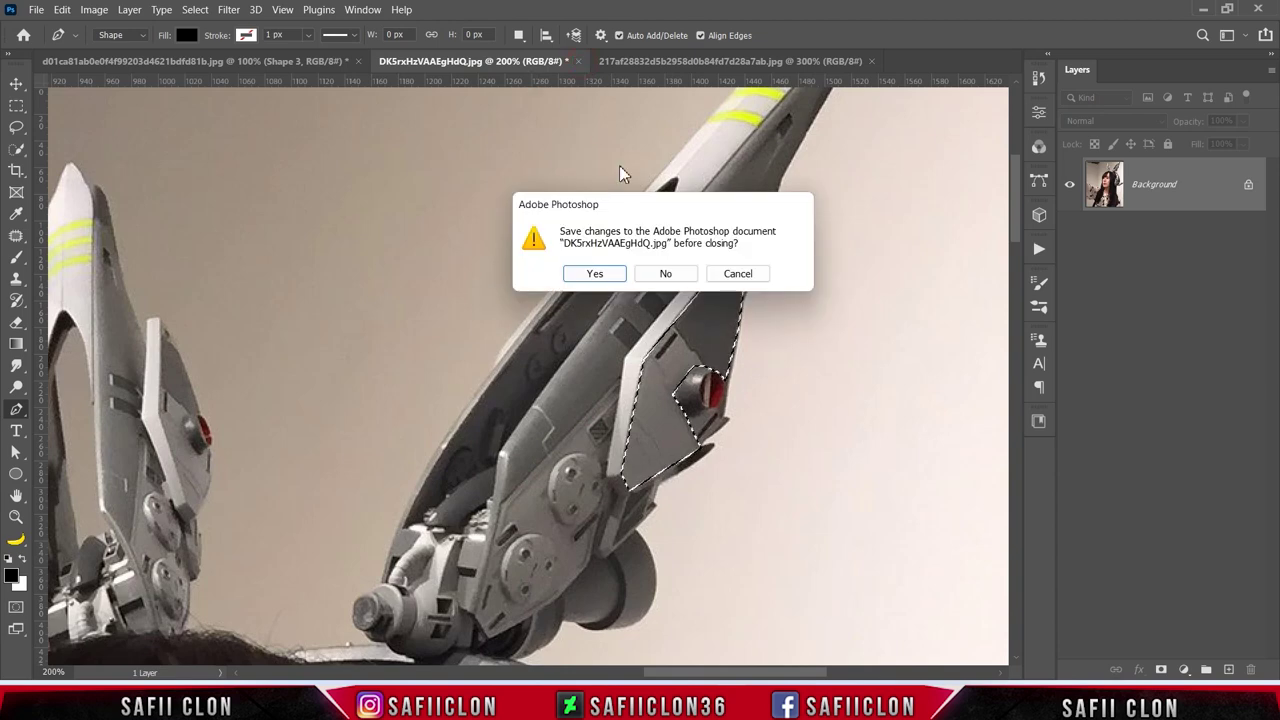
click(656, 275)
click(481, 62)
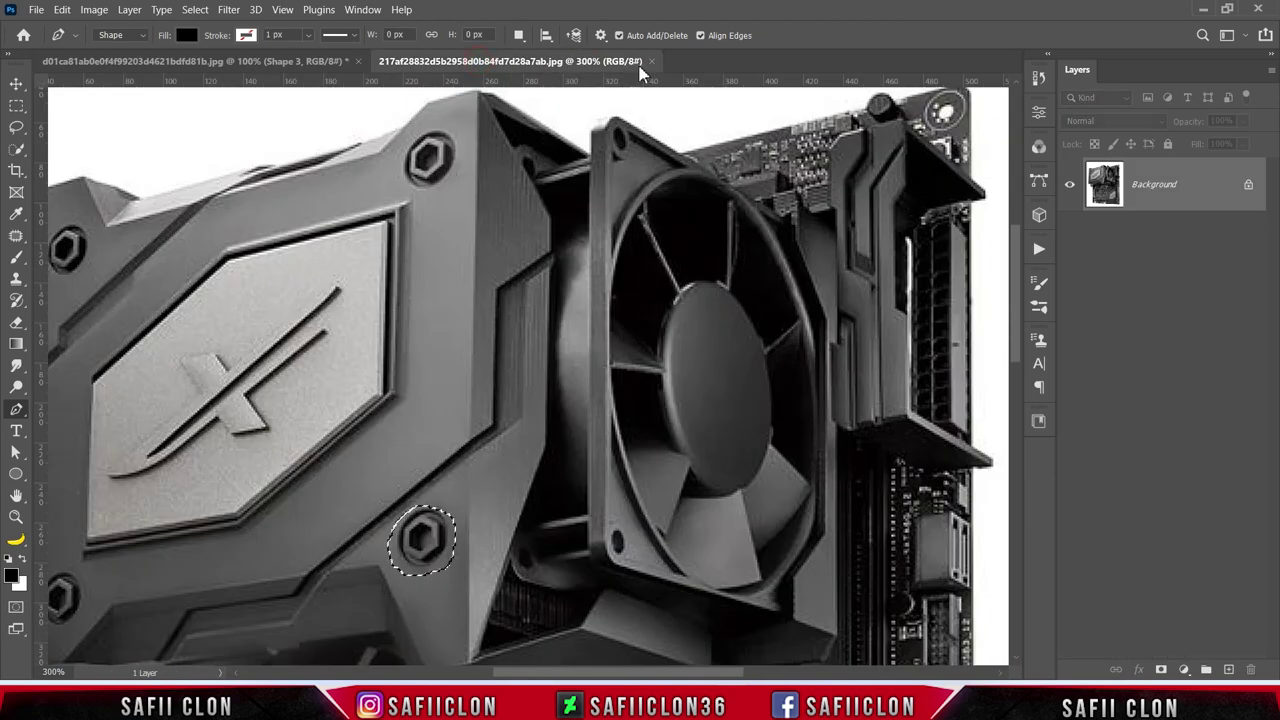
click(651, 61)
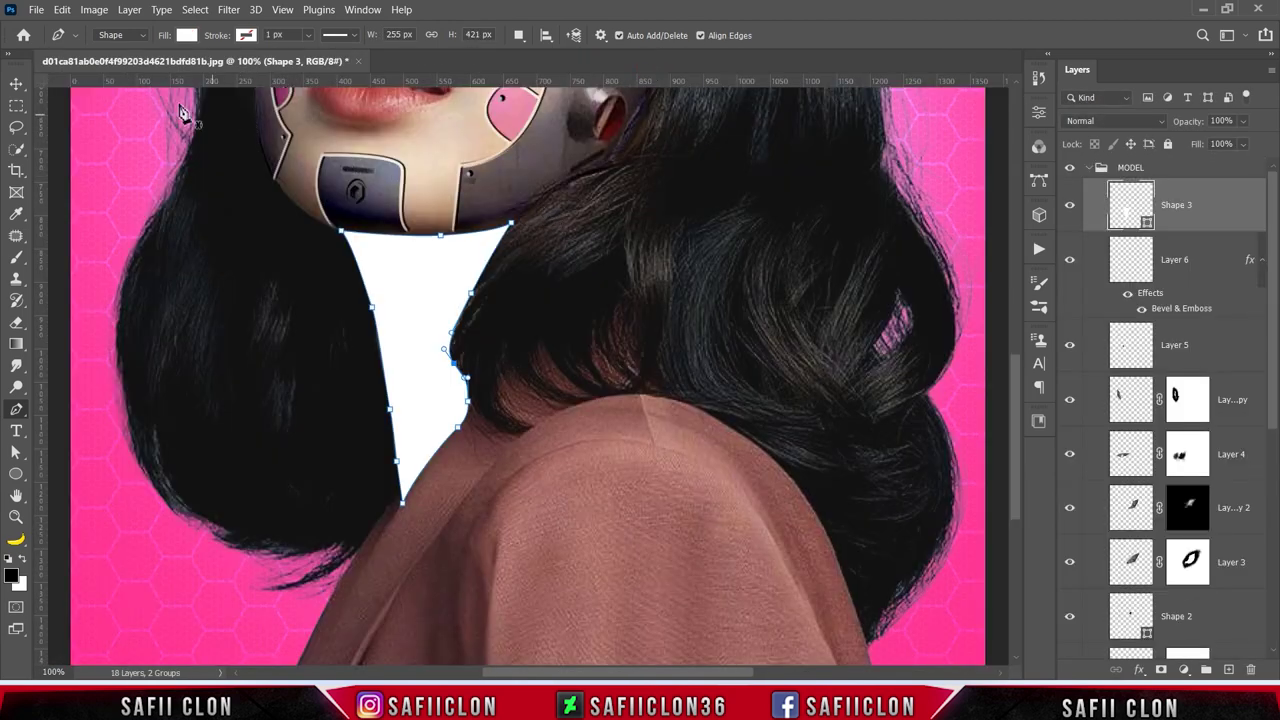
Step: Open the robot arm photo 5c6570b080405b5305c05b5aea186c03.jpg
click(35, 9)
click(55, 50)
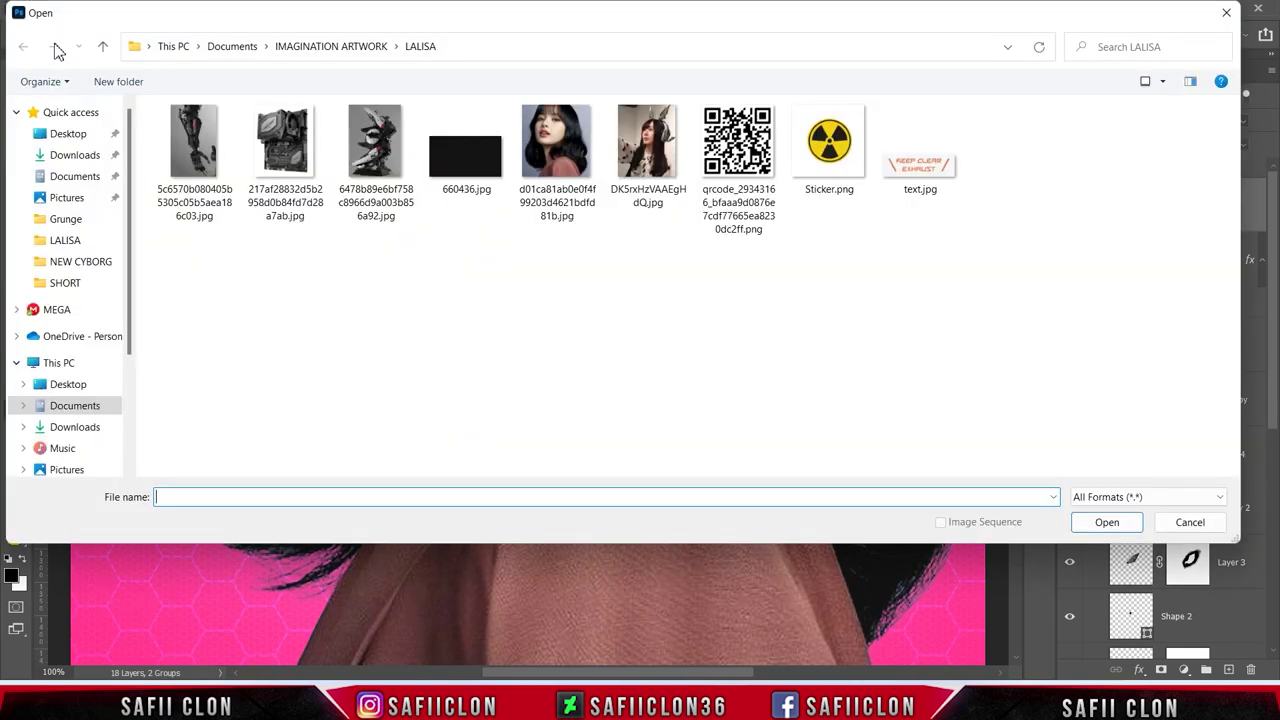
click(195, 150)
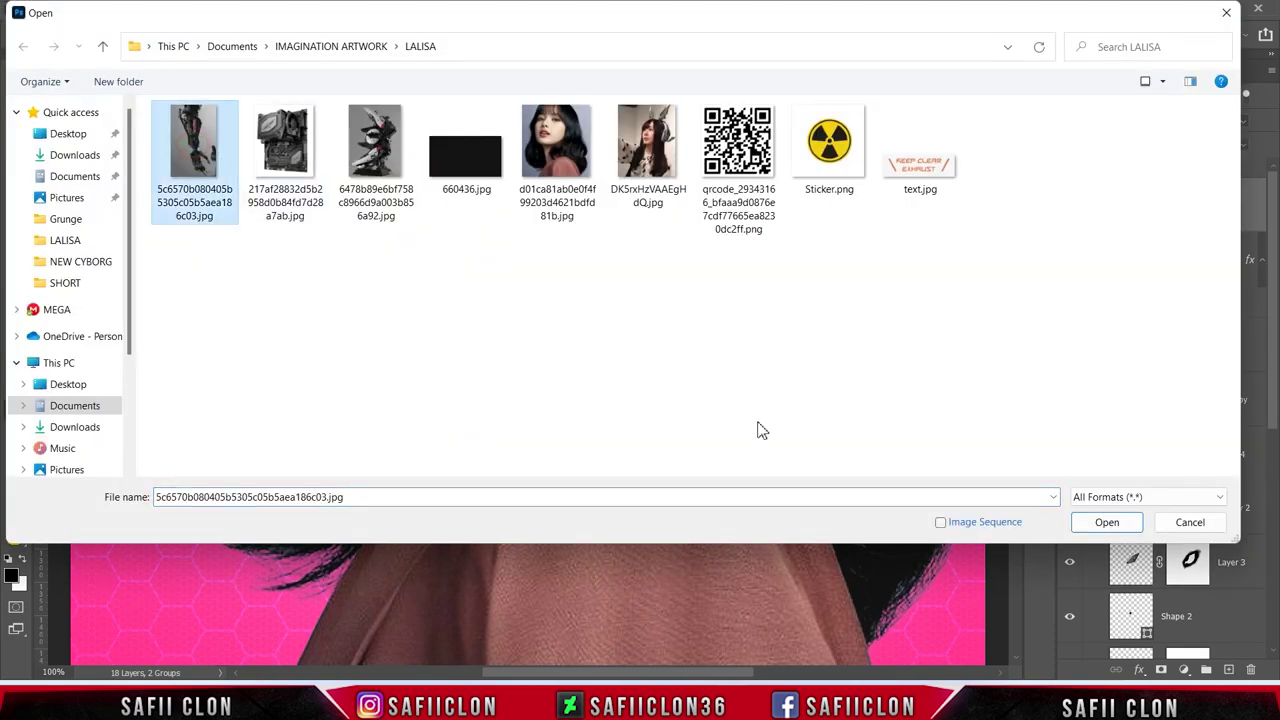
click(1130, 524)
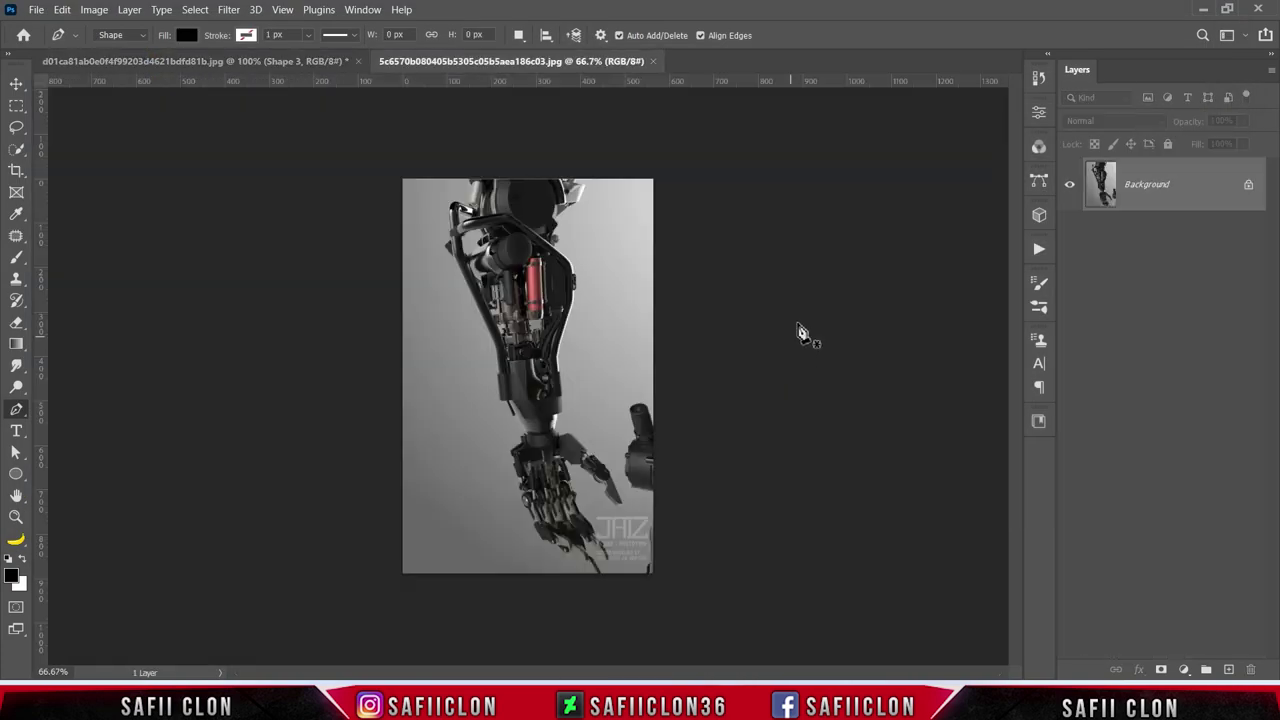
Step: Lasso the mechanical forearm and drag it into the portrait as Layer 7
drag(16, 127, 58, 131)
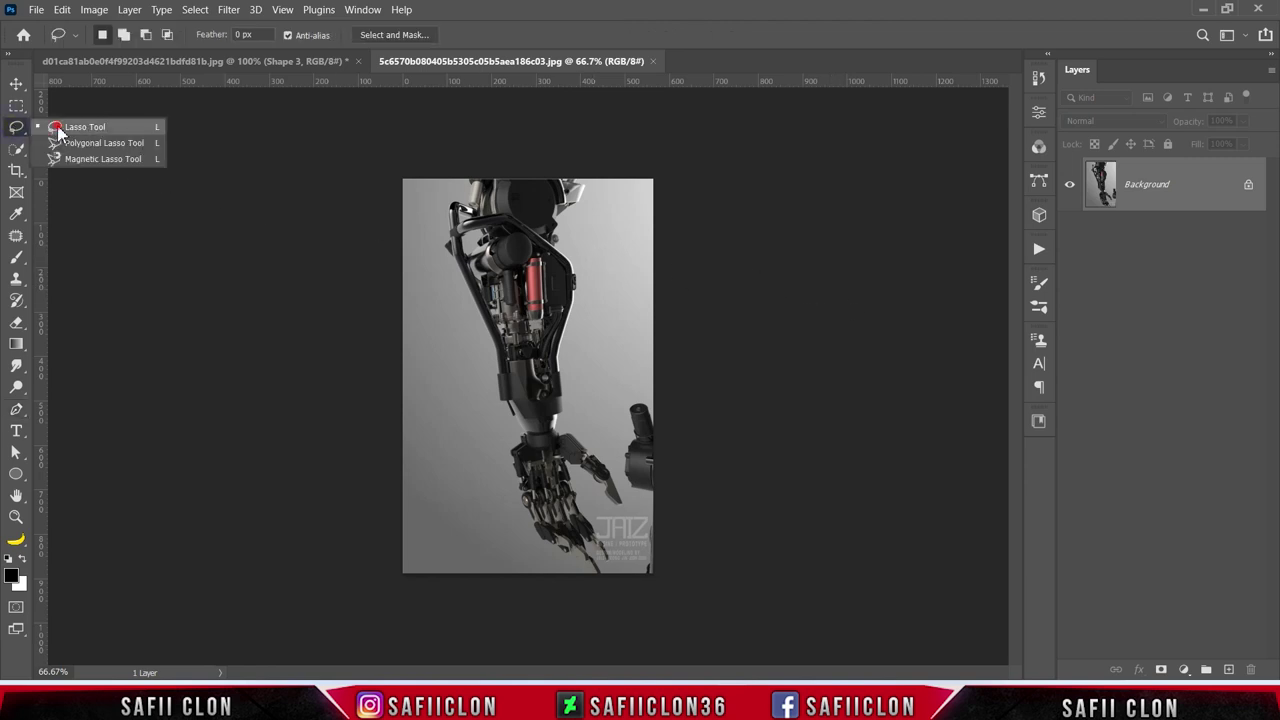
drag(462, 208, 446, 306)
mouse_move(487, 366)
mouse_down()
mouse_move(490, 428)
mouse_move(568, 422)
mouse_up()
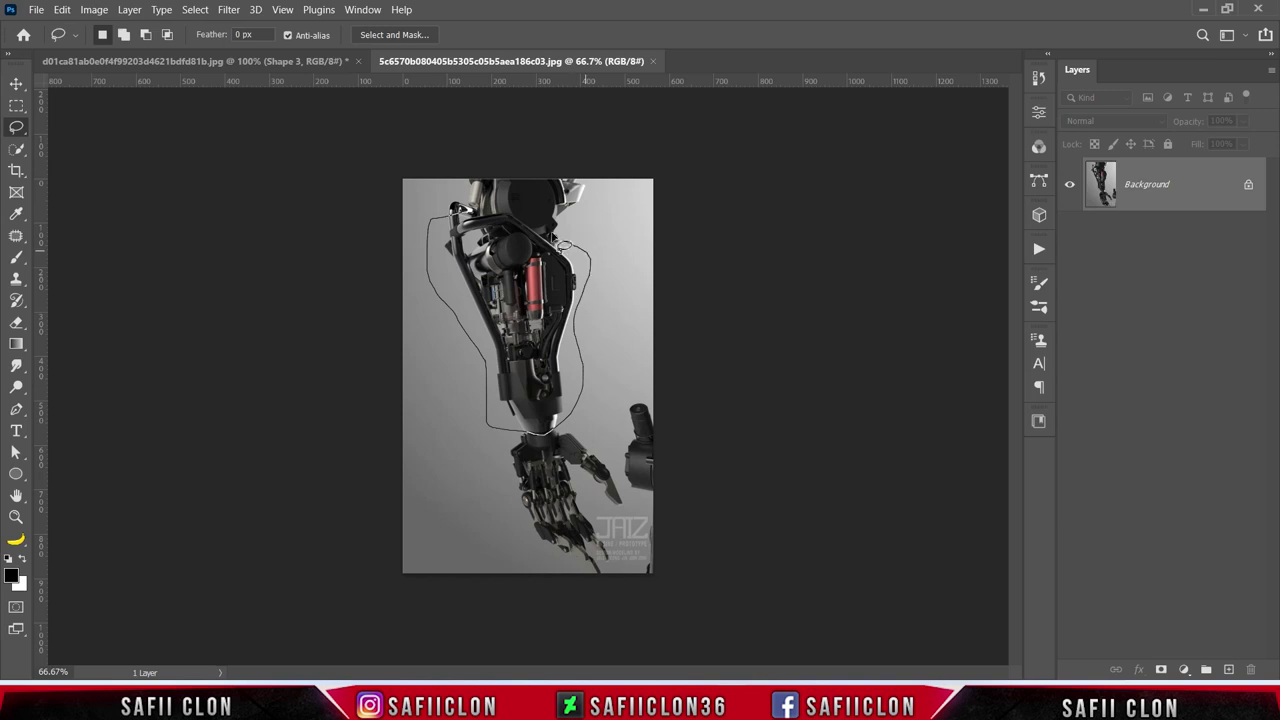
drag(581, 302, 462, 208)
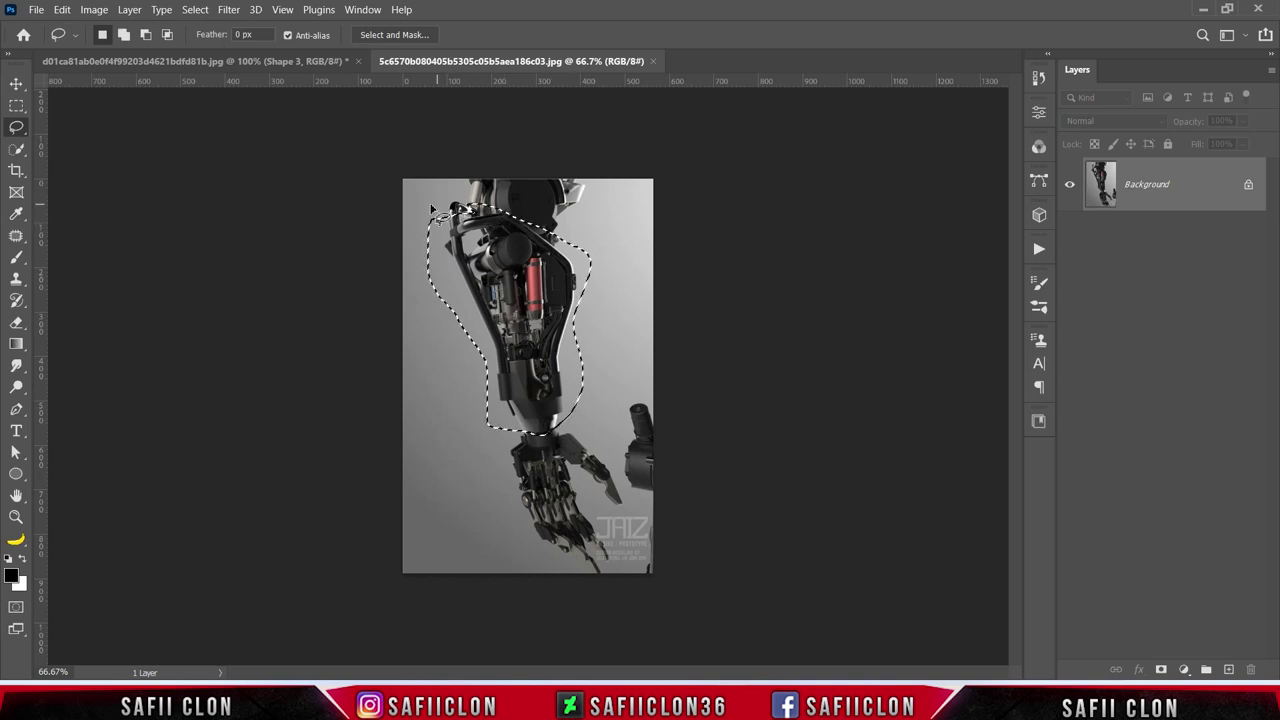
click(16, 83)
drag(522, 350, 265, 177)
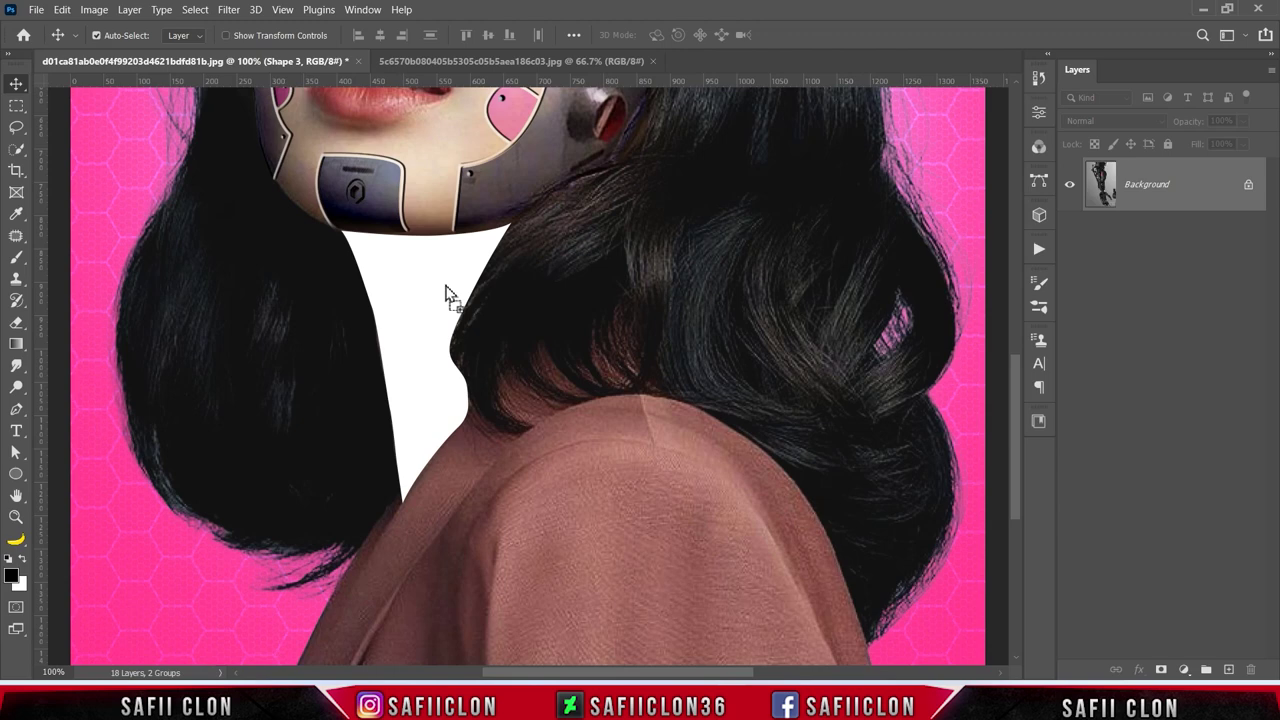
drag(265, 177, 455, 297)
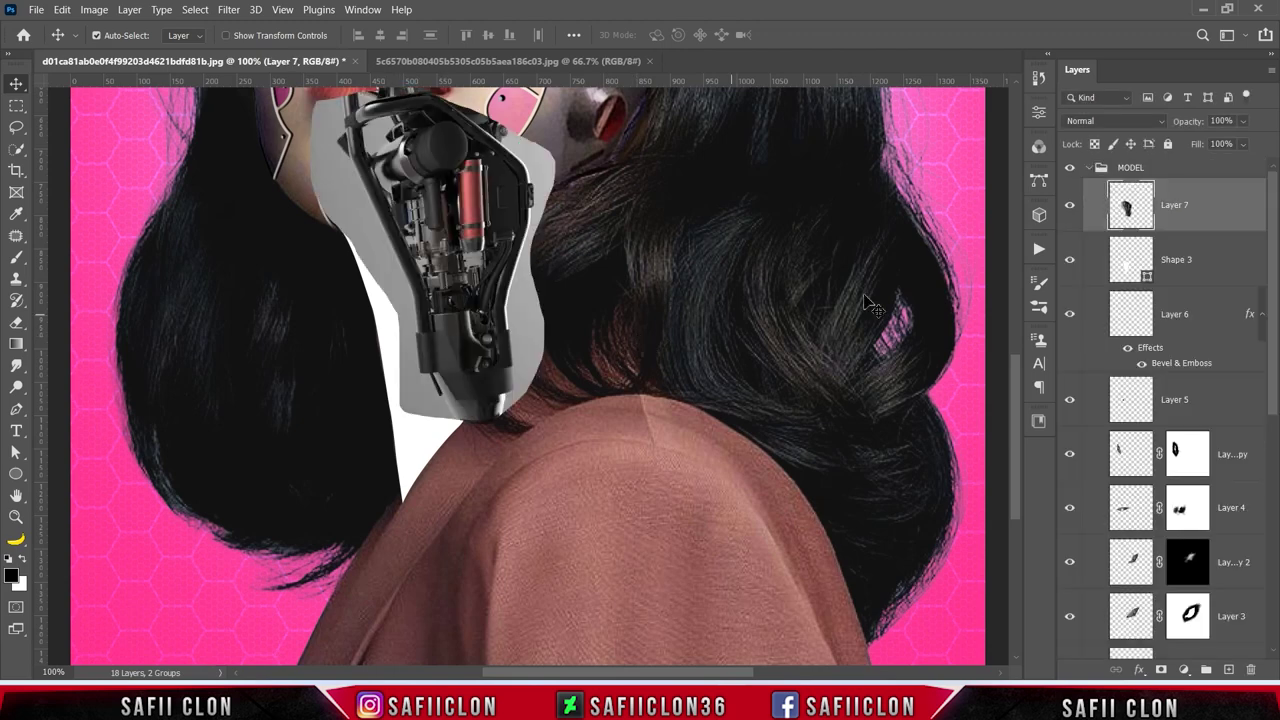
Step: Clip Layer 7 to the Shape 3 neck layer and check the result
right_click(1203, 206)
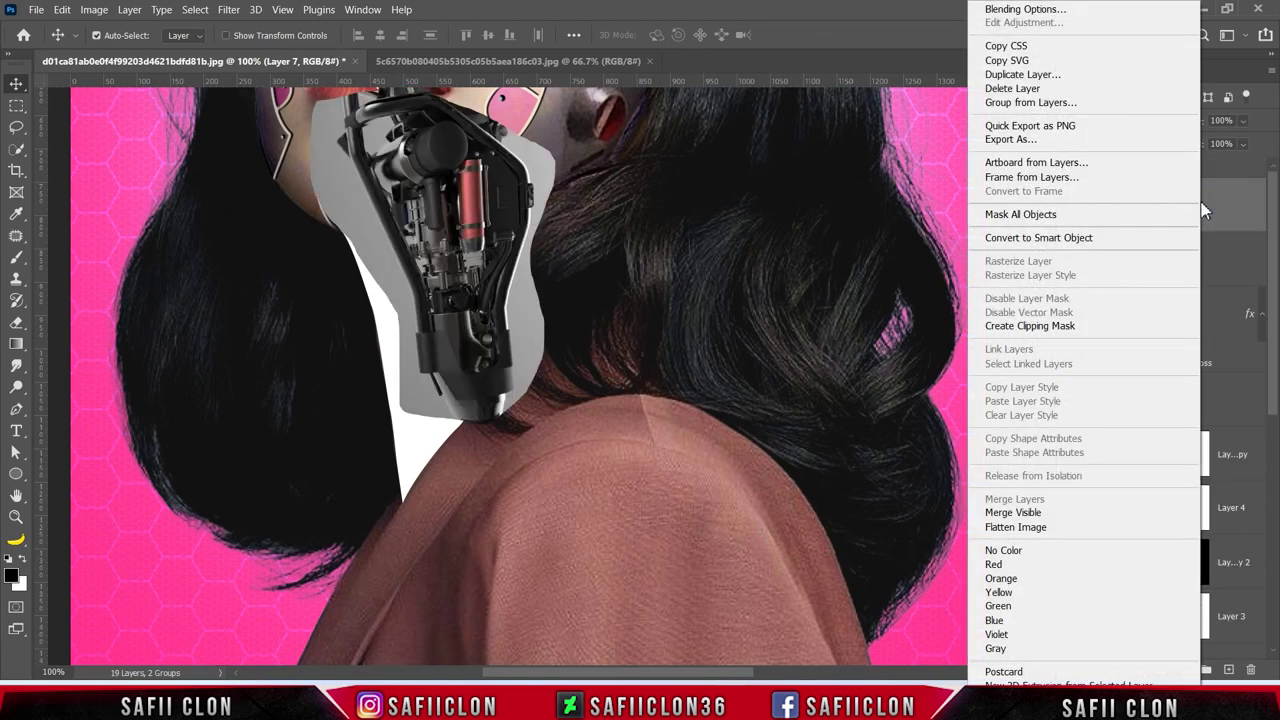
click(1022, 328)
click(1069, 259)
click(1069, 259)
key(ctrl)
key(ctrl+minus)
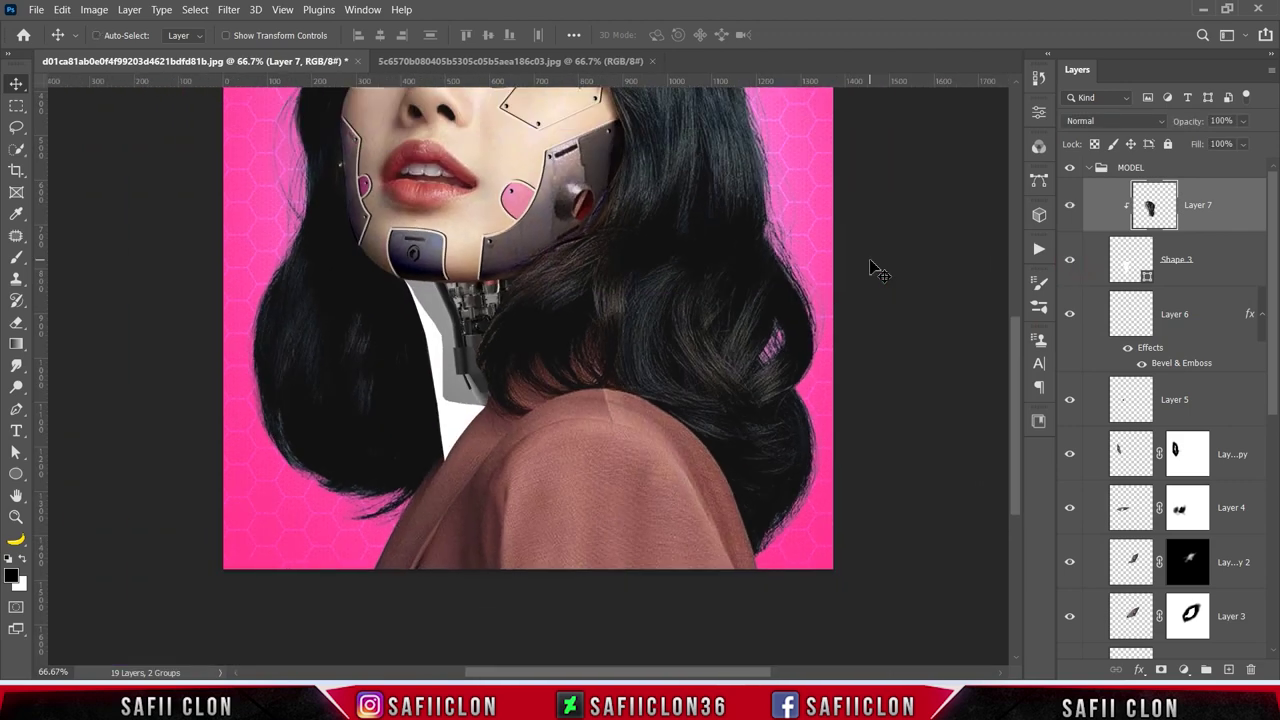
Step: Scale the forearm to about 150%, rotate it 15.8° and skew it to fill the neck
key(ctrl+t)
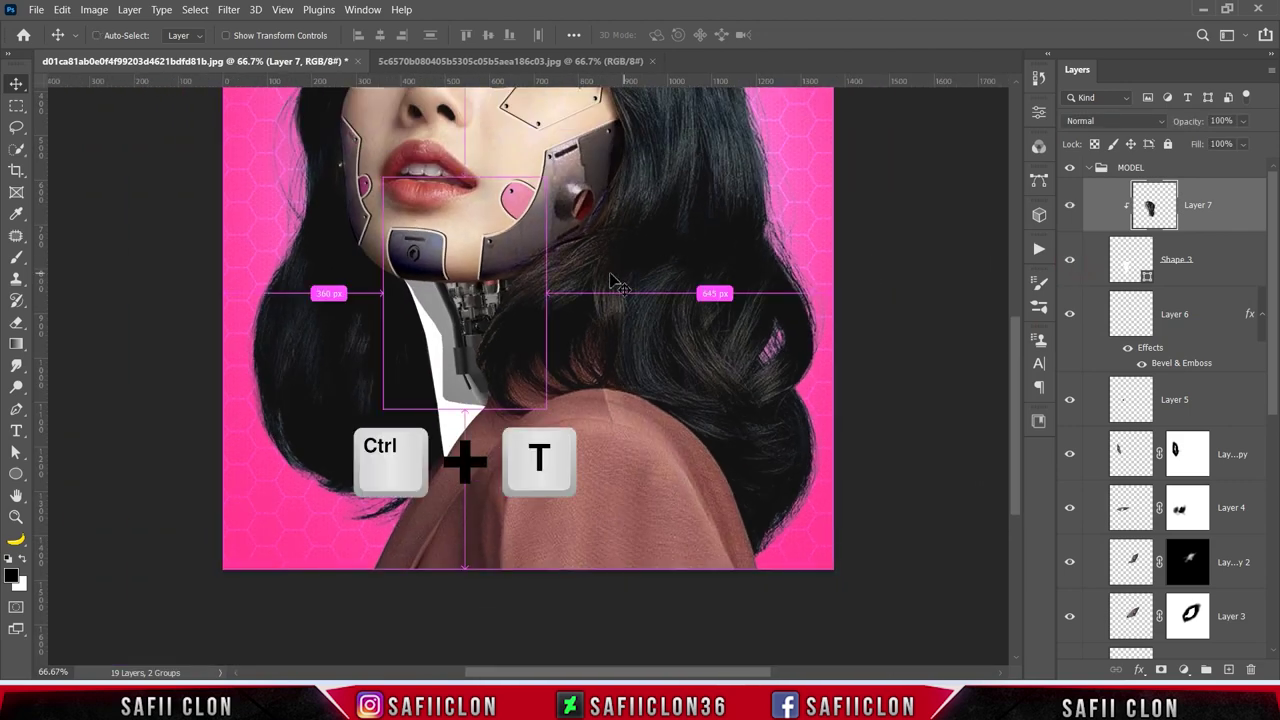
drag(464, 365, 468, 407)
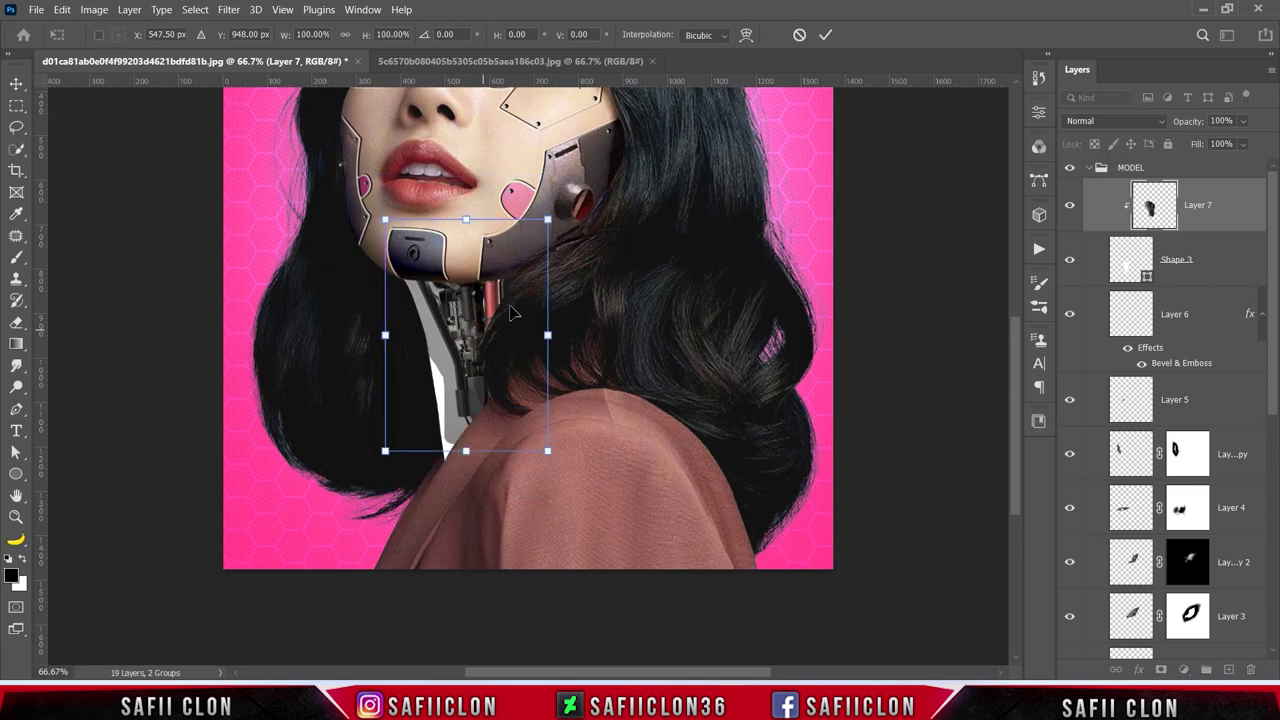
drag(549, 230, 569, 200)
mouse_move(620, 381)
mouse_down()
mouse_move(609, 409)
mouse_move(581, 375)
mouse_up()
key(ctrl+minus)
drag(590, 490, 598, 445)
drag(588, 380, 594, 372)
drag(362, 578, 372, 574)
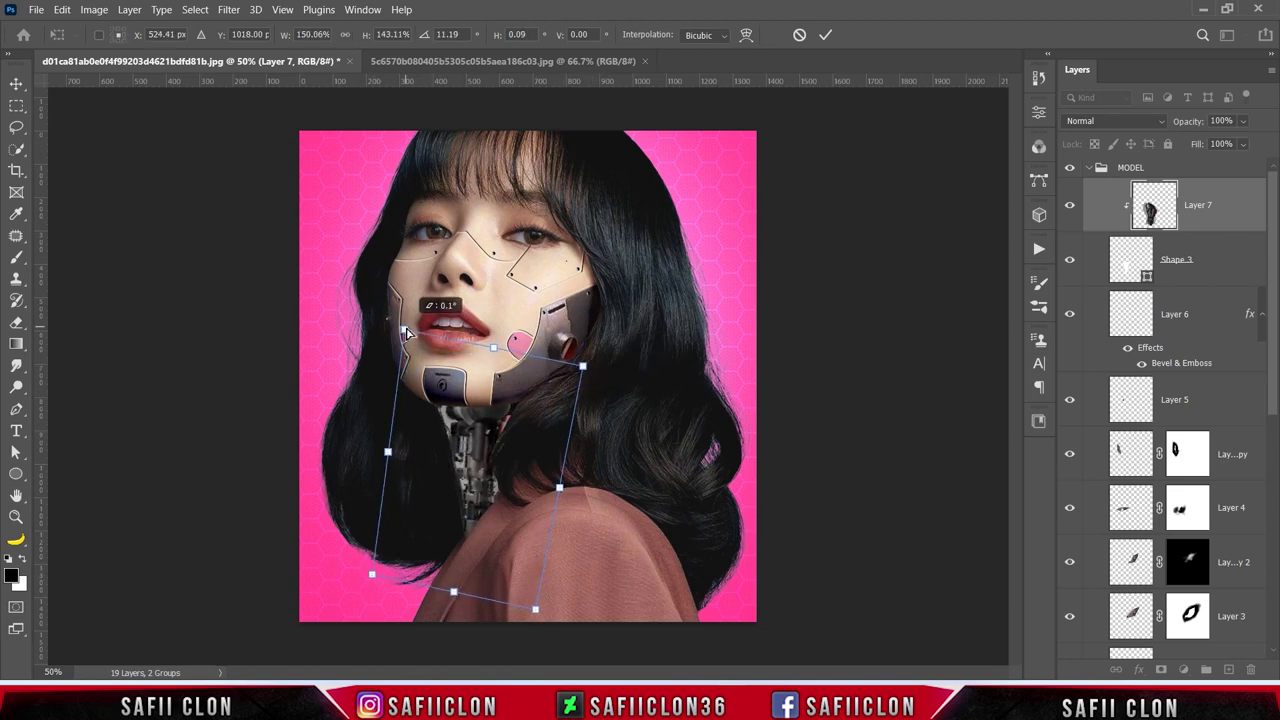
drag(590, 380, 589, 386)
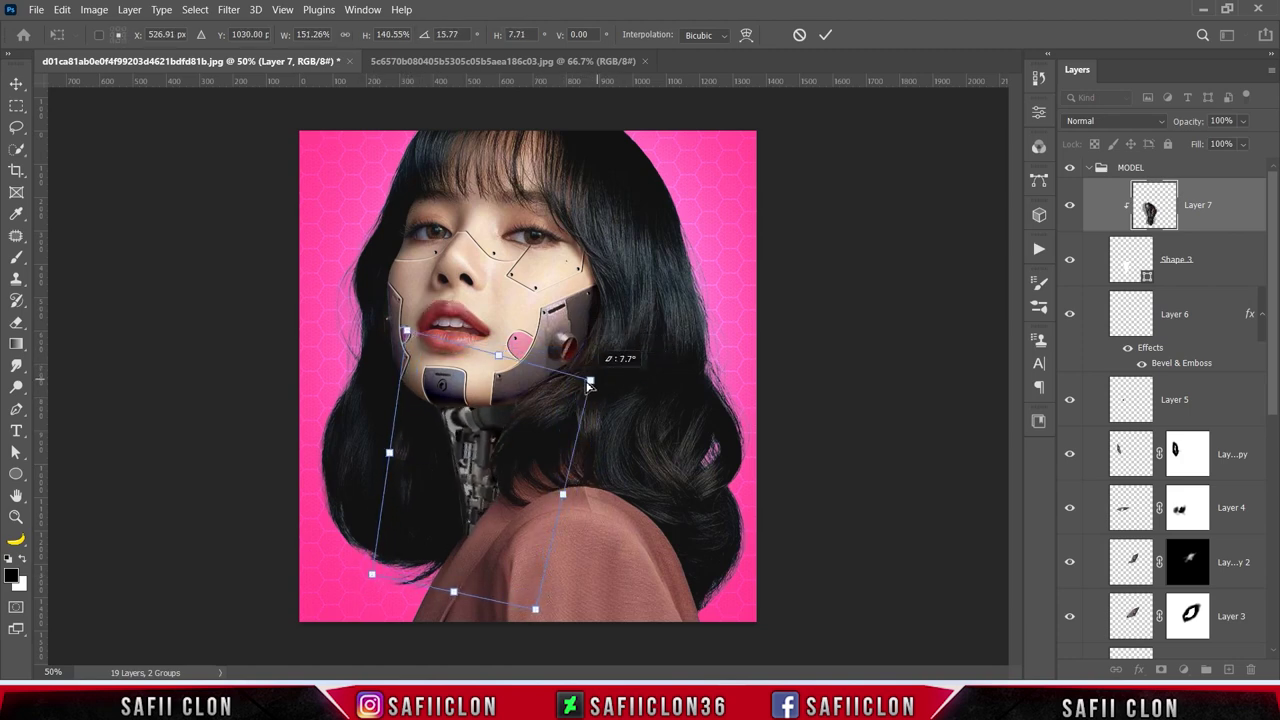
drag(535, 608, 543, 620)
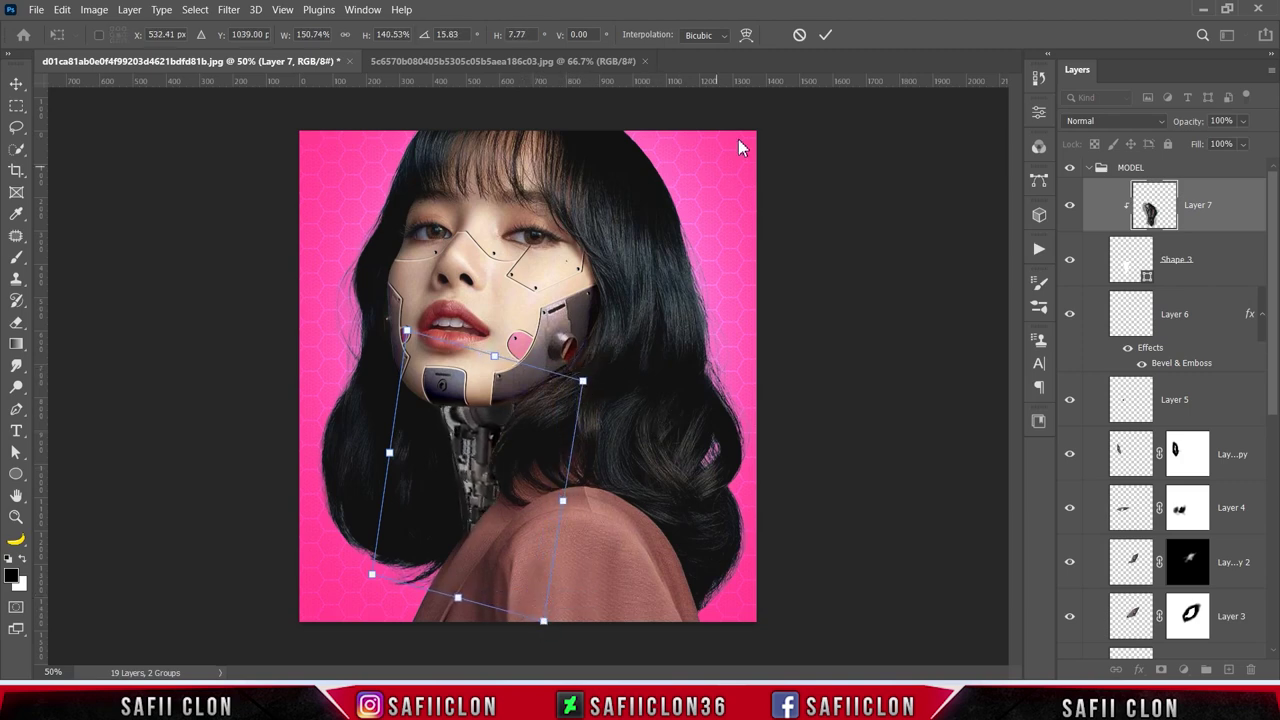
click(824, 36)
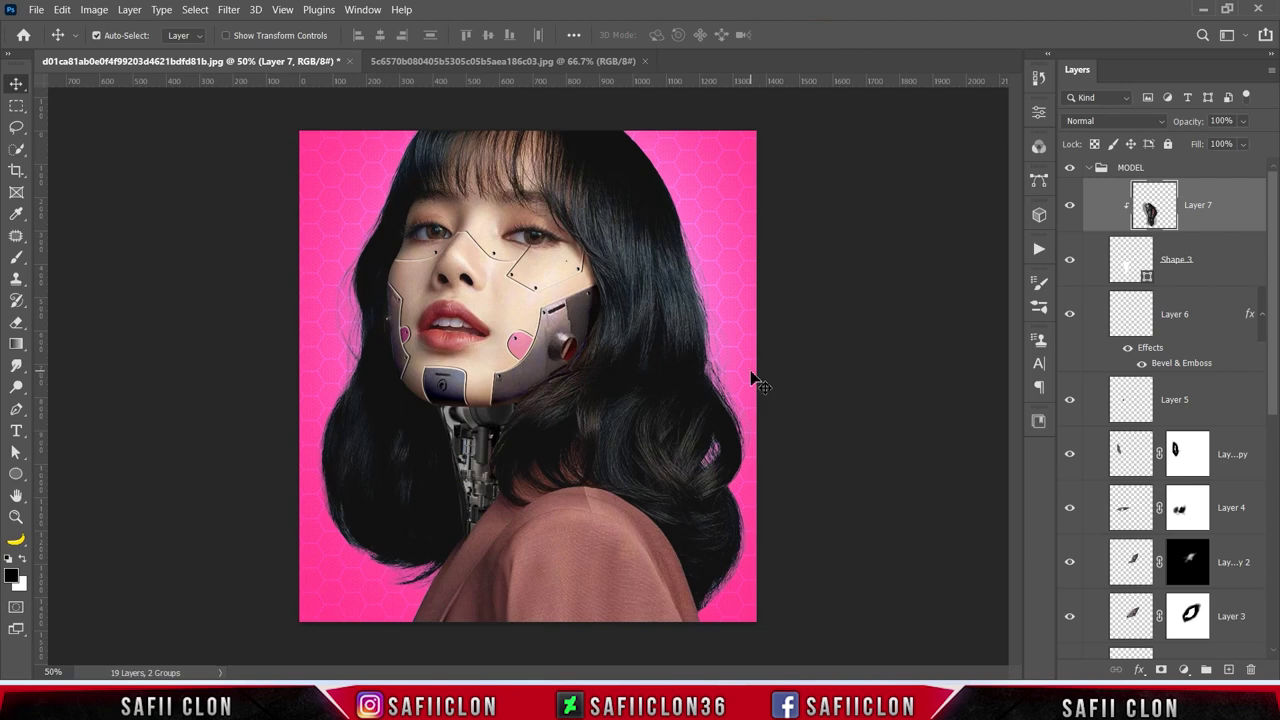
click(1217, 264)
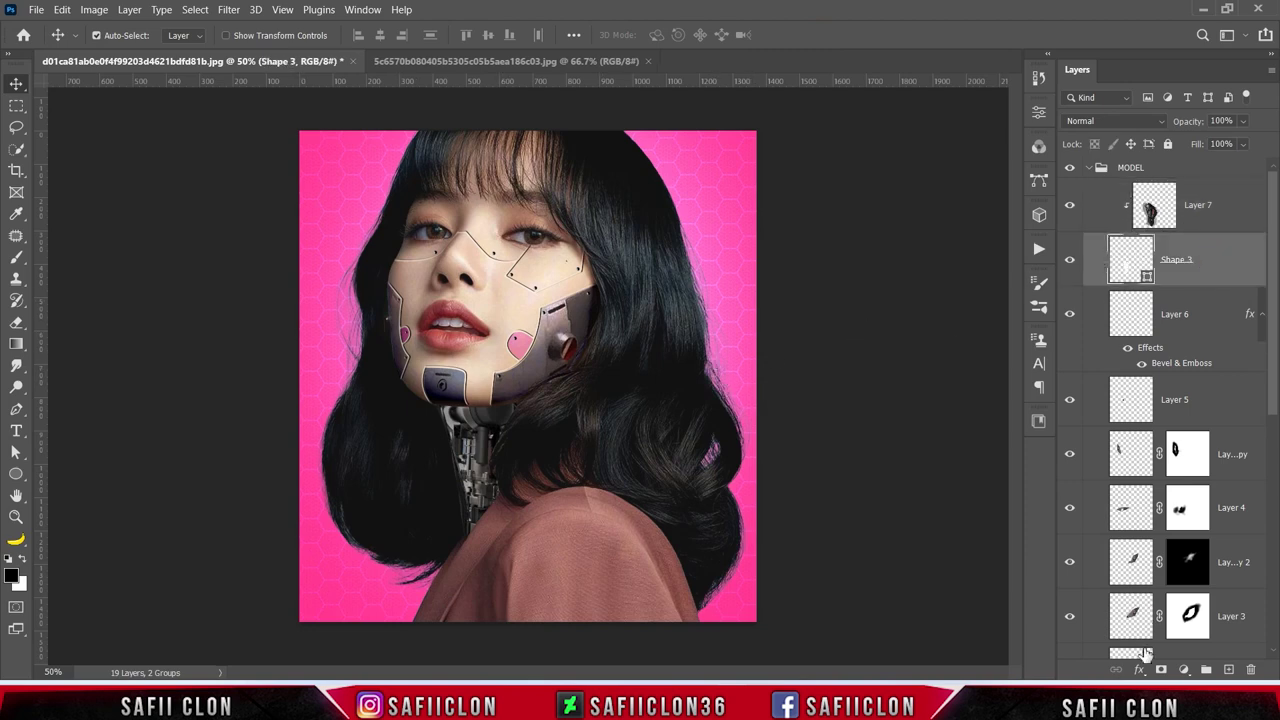
Step: Add a layer mask to Shape 3 and set a Soft Round brush to 12% opacity
click(1160, 669)
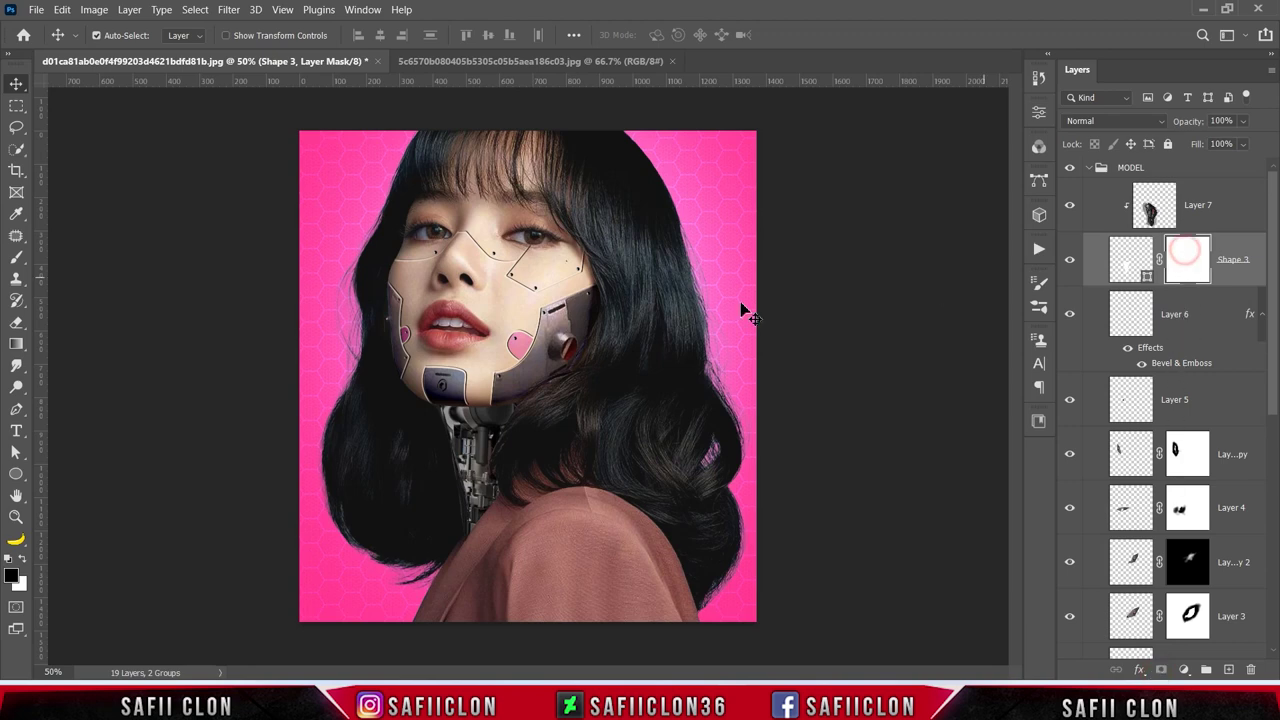
click(18, 257)
click(73, 259)
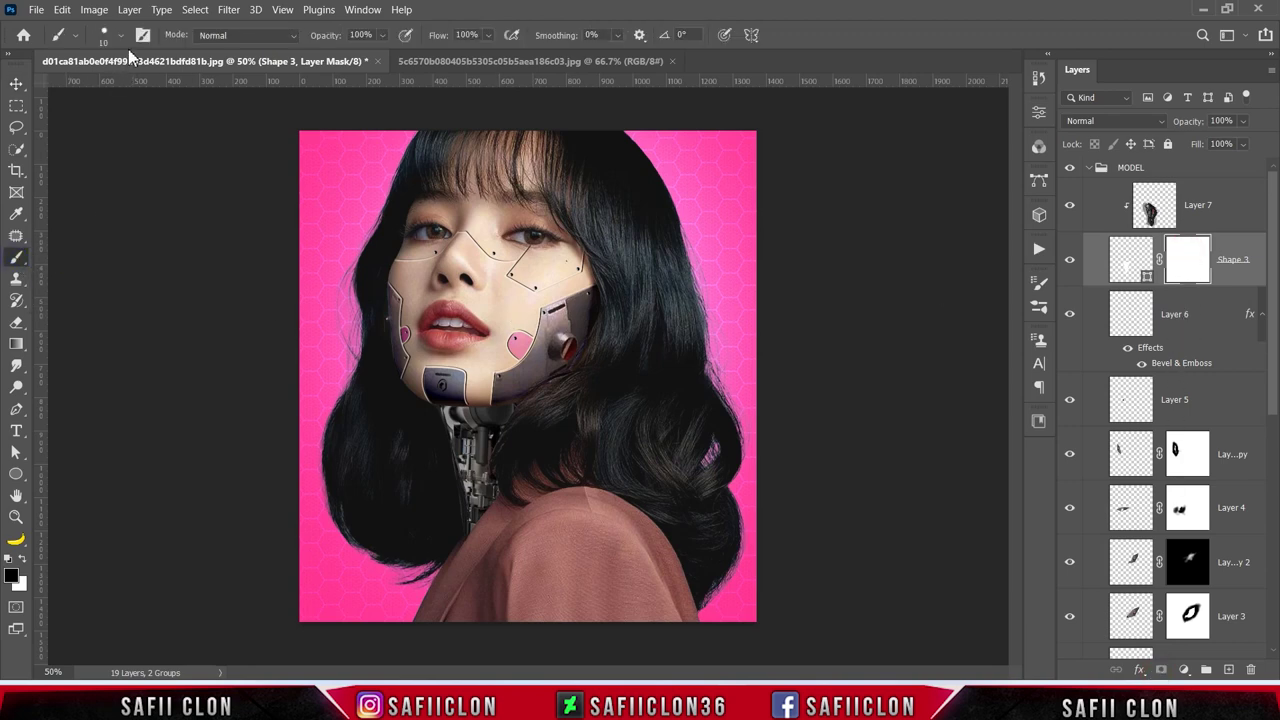
click(120, 35)
click(130, 250)
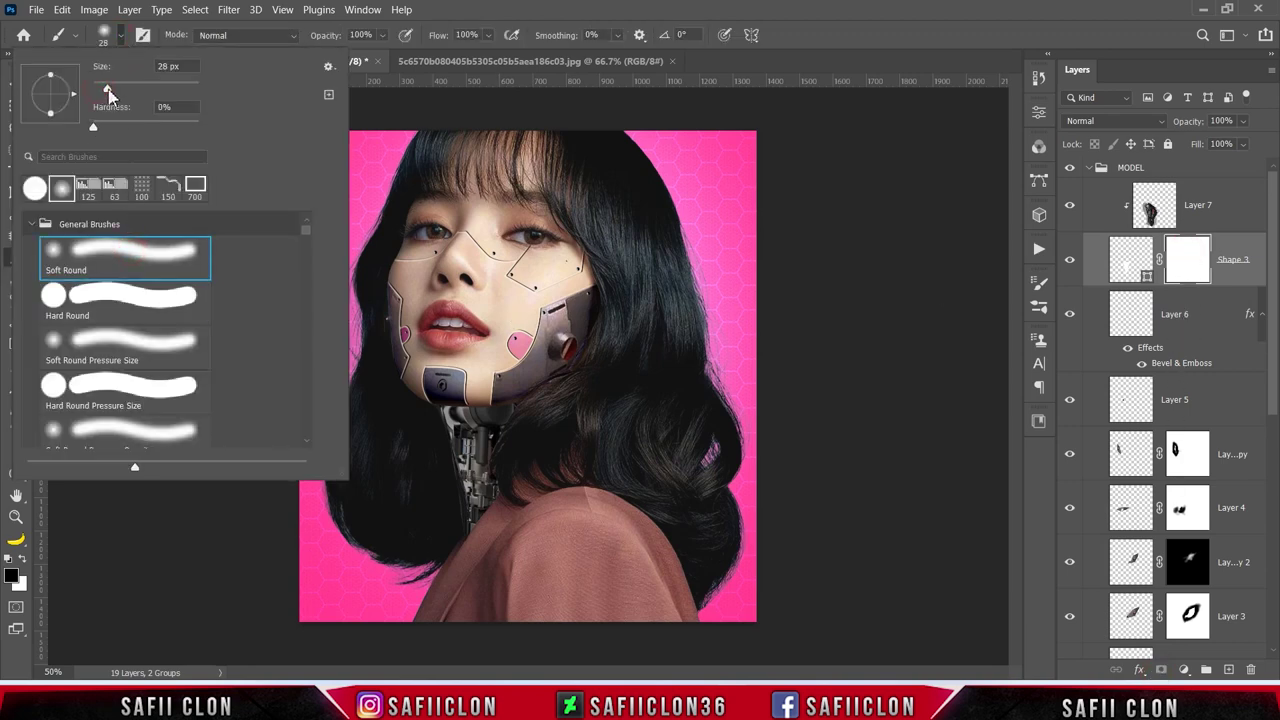
click(121, 36)
click(383, 38)
drag(402, 55, 340, 57)
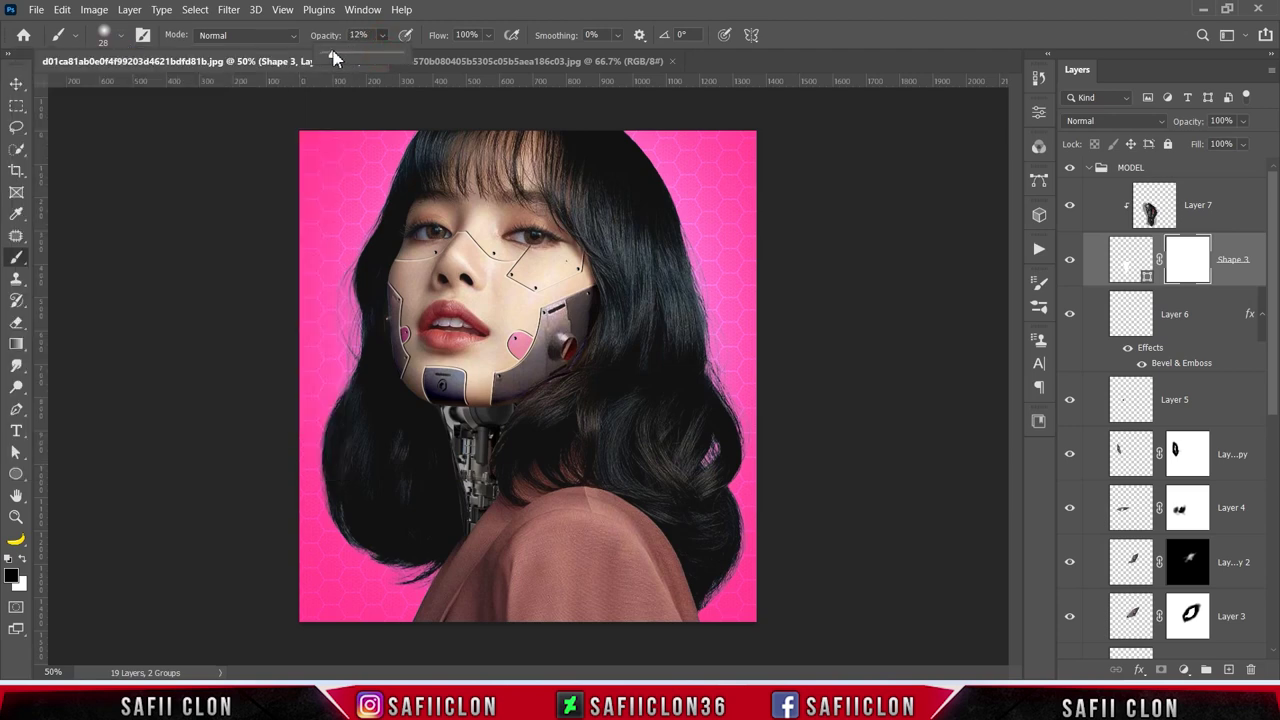
click(382, 36)
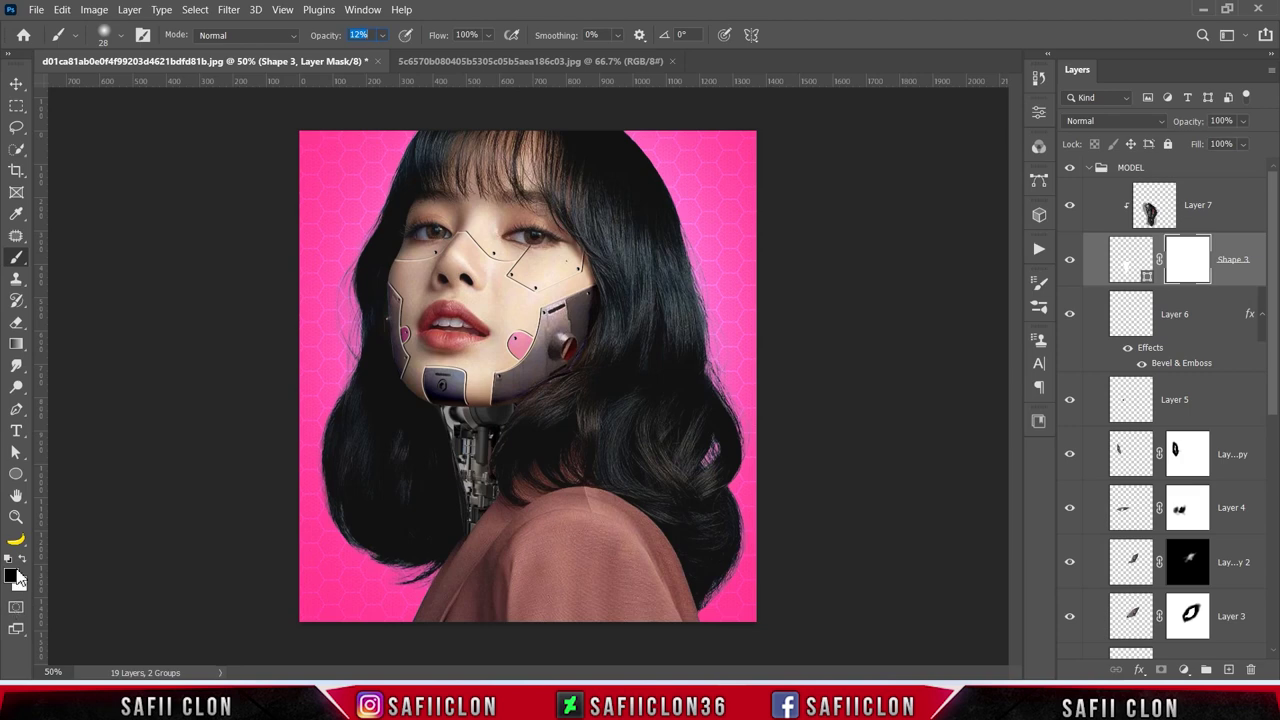
Step: Paint black on the mask along the neck edges so hair and chin overlap it
key(ctrl+plus)
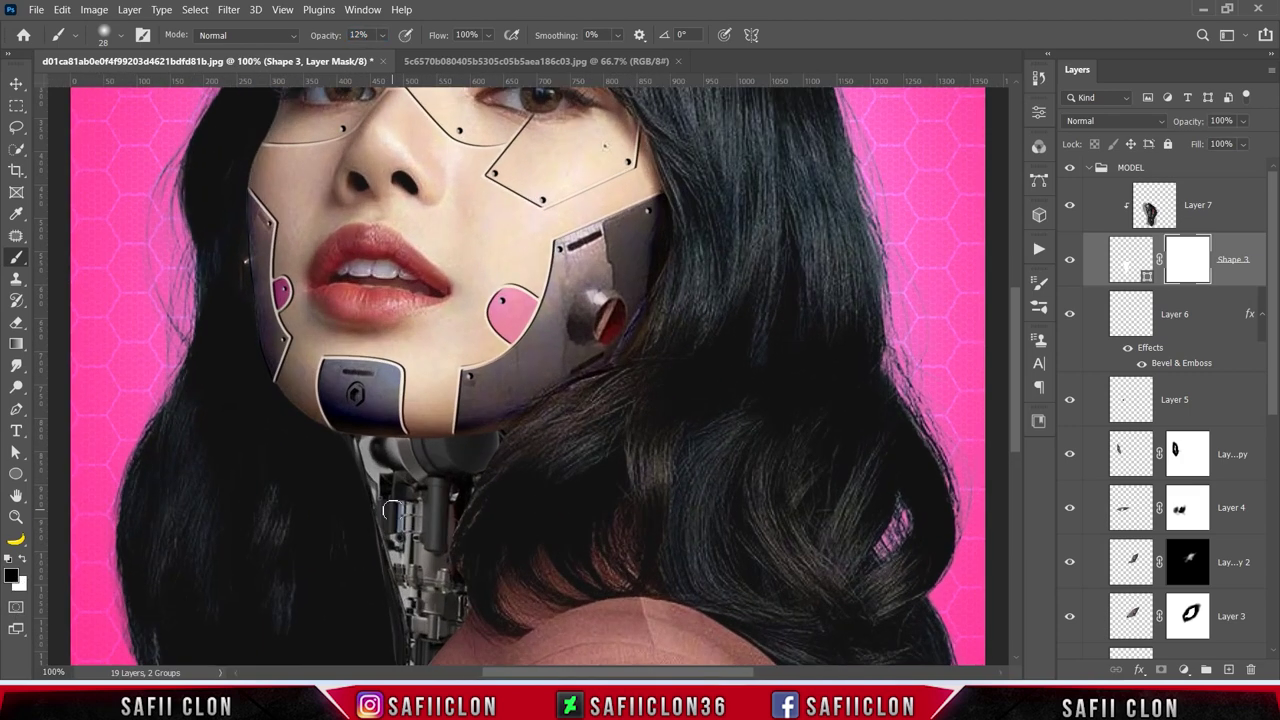
scroll(420, 470, down, 3)
click(482, 361)
key(bracketright)
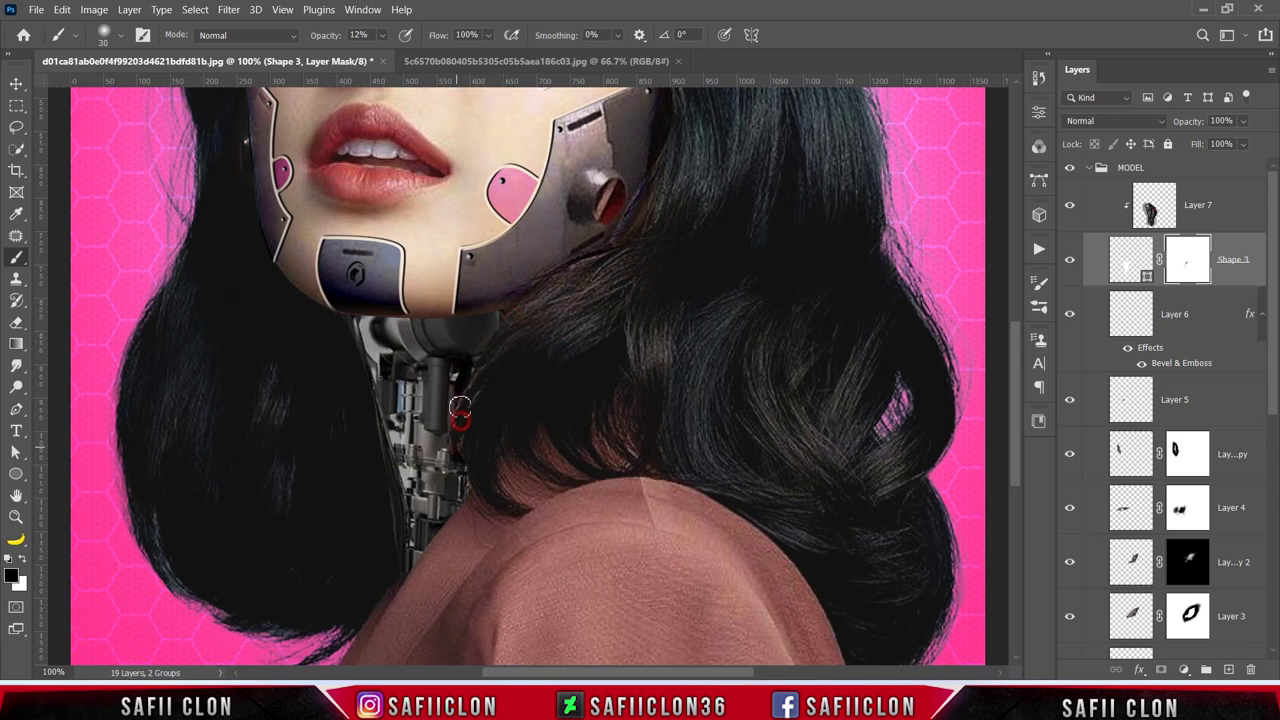
drag(516, 314, 482, 368)
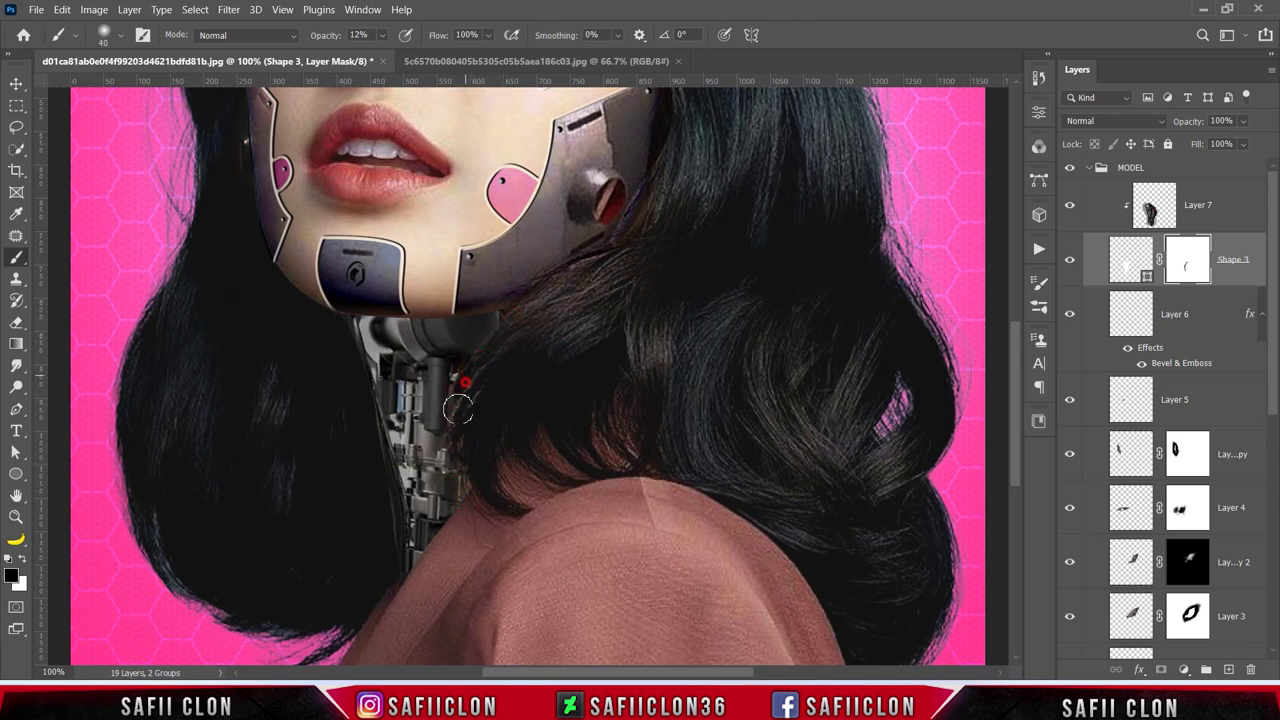
mouse_move(388, 508)
mouse_down()
mouse_move(390, 561)
mouse_move(348, 336)
mouse_move(357, 381)
mouse_up()
key(bracketright)
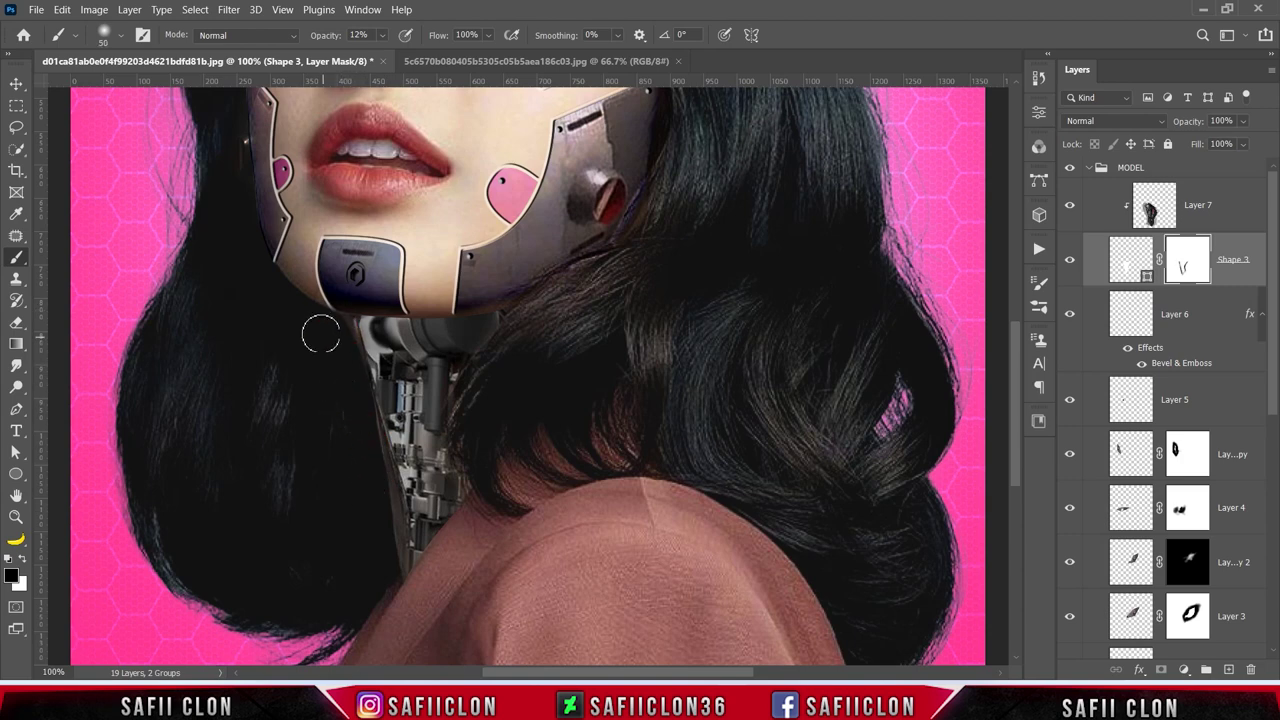
drag(490, 305, 392, 317)
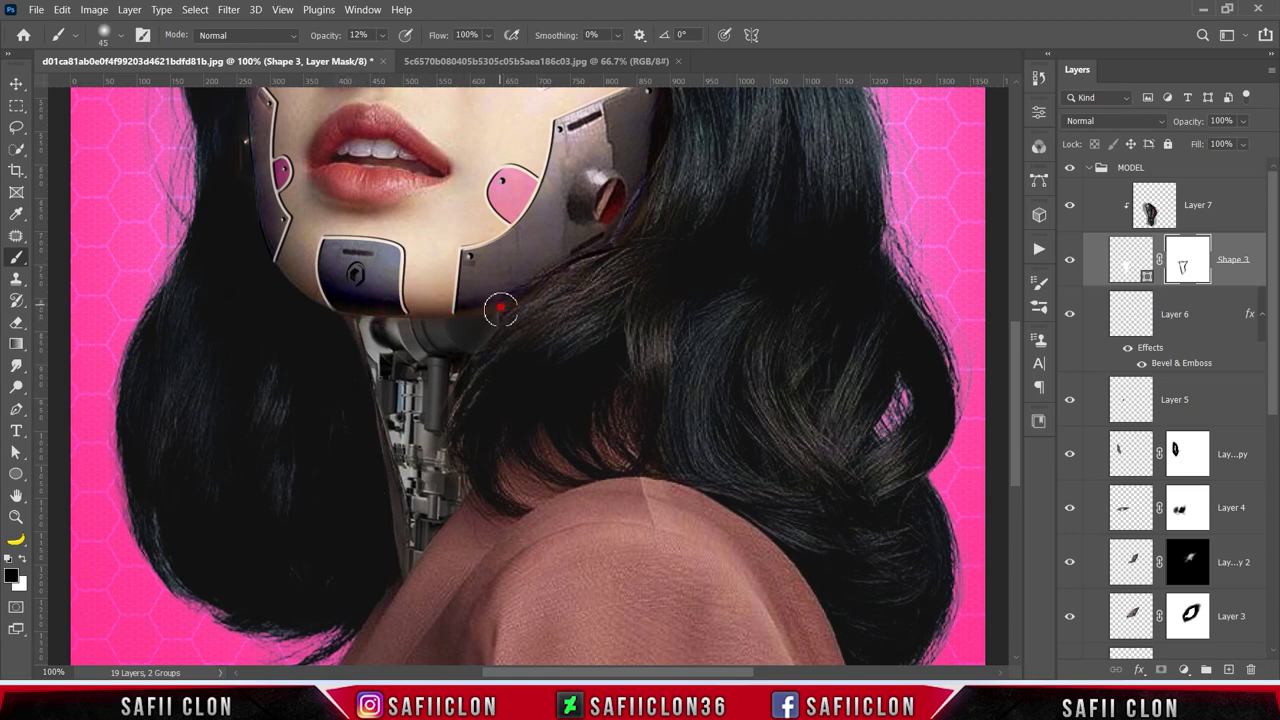
drag(505, 315, 454, 538)
key(bracketleft)
key(bracketleft)
key(bracketleft)
key(bracketleft)
key(bracketleft)
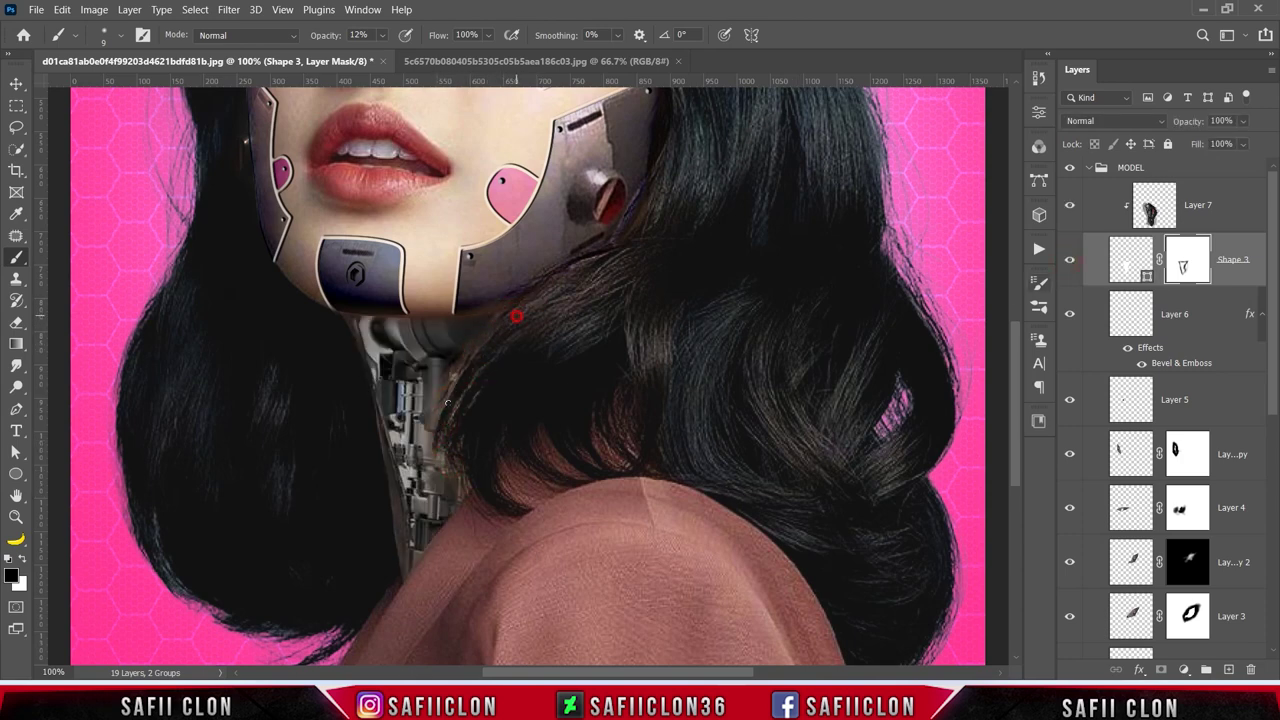
key(x)
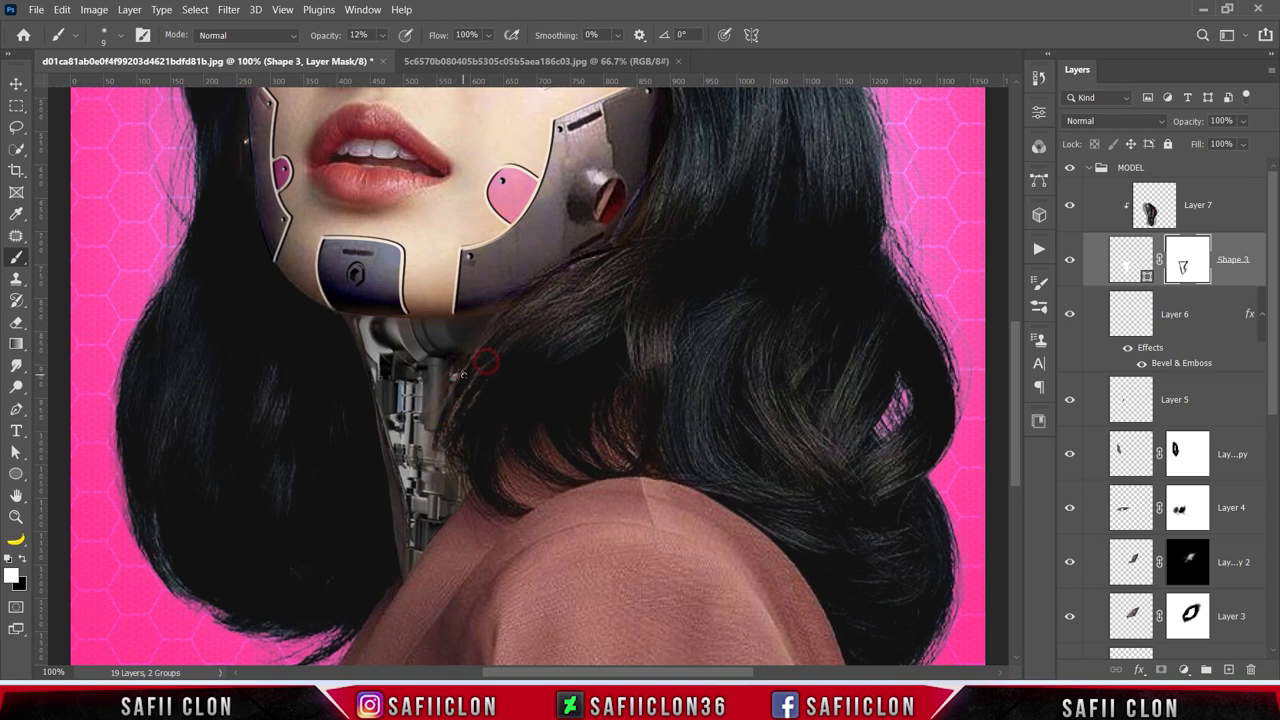
key(ctrl+minus)
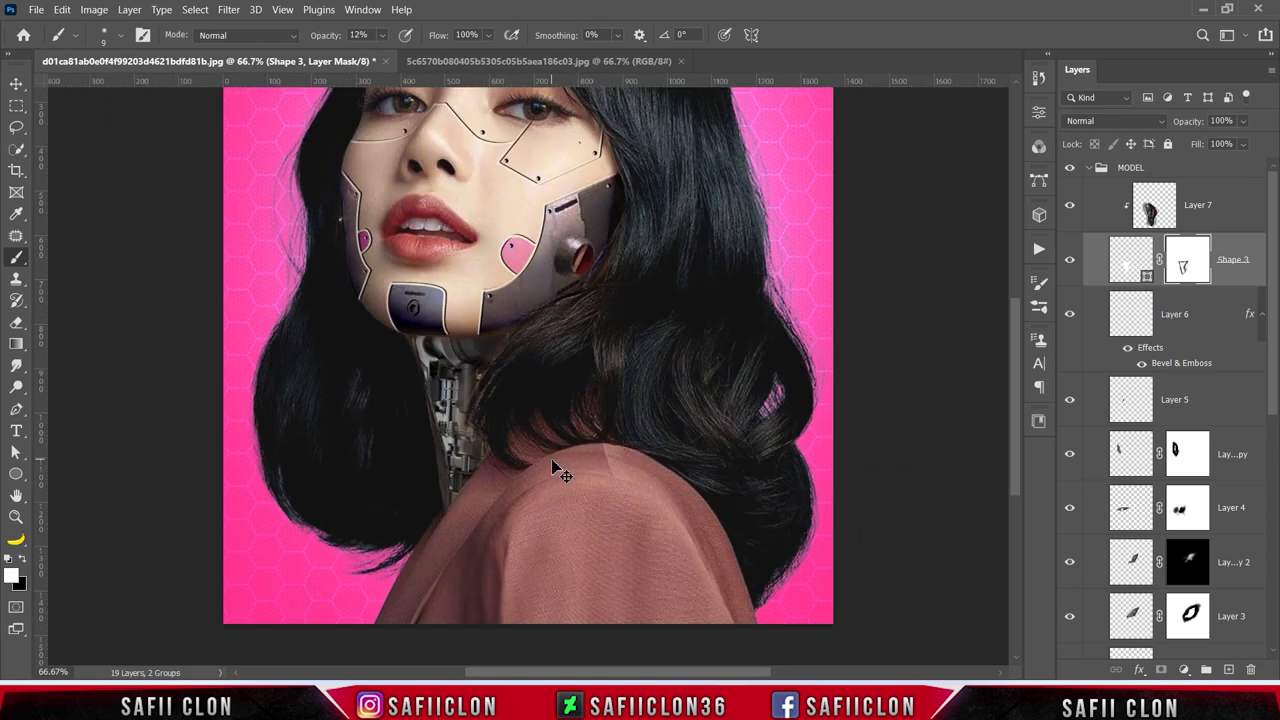
key(ctrl+minus)
key(ctrl+plus)
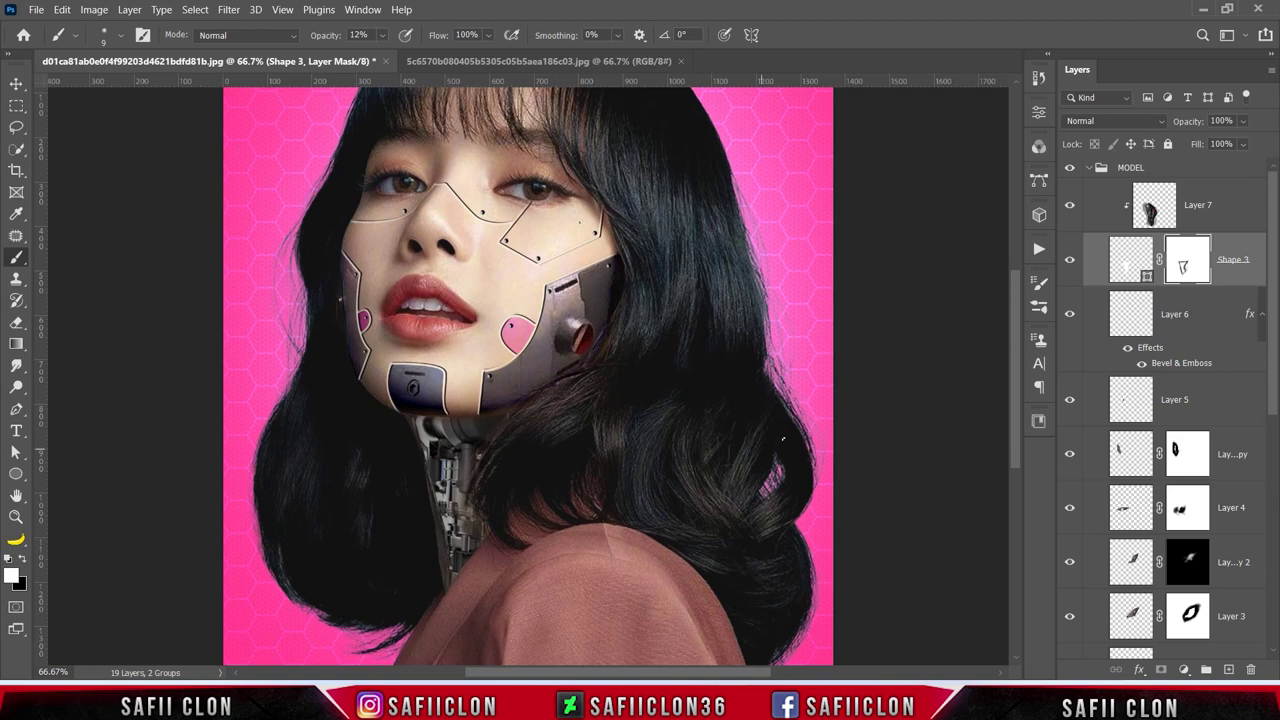
click(1221, 217)
Step: Add a Levels adjustment clipped to the forearm, lowering output whites, with an inverted mask
click(1184, 669)
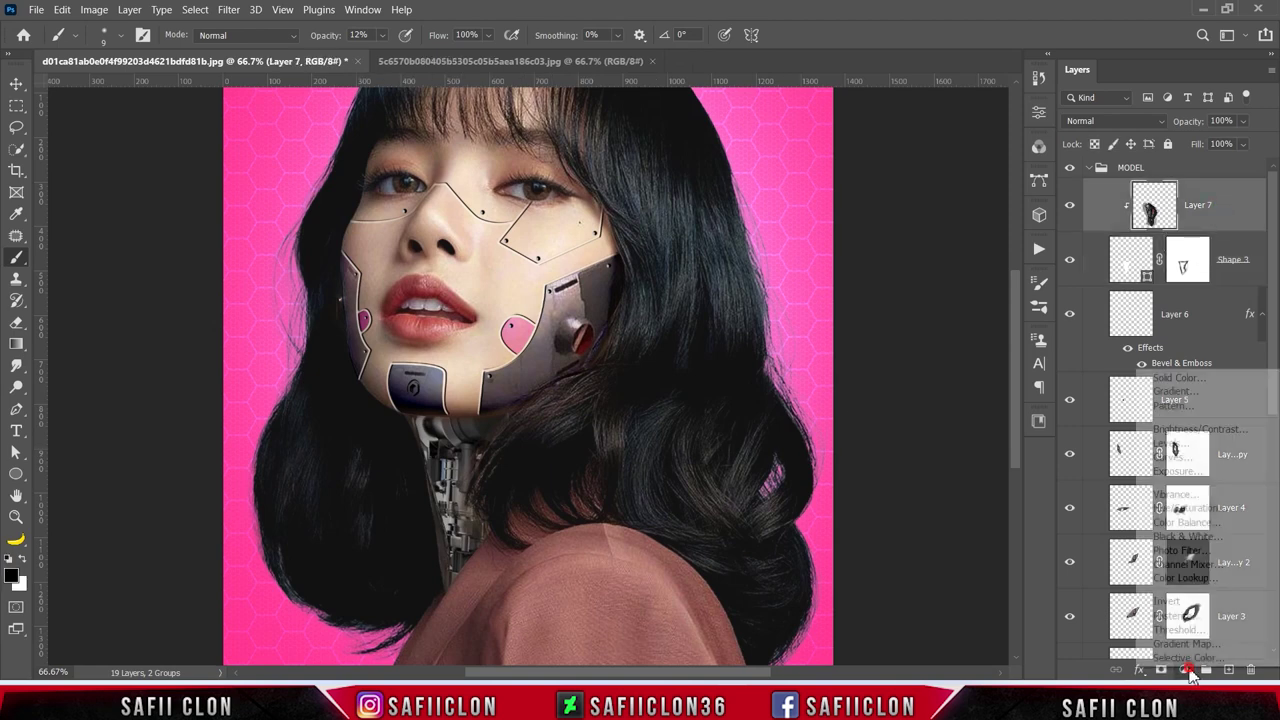
click(1140, 448)
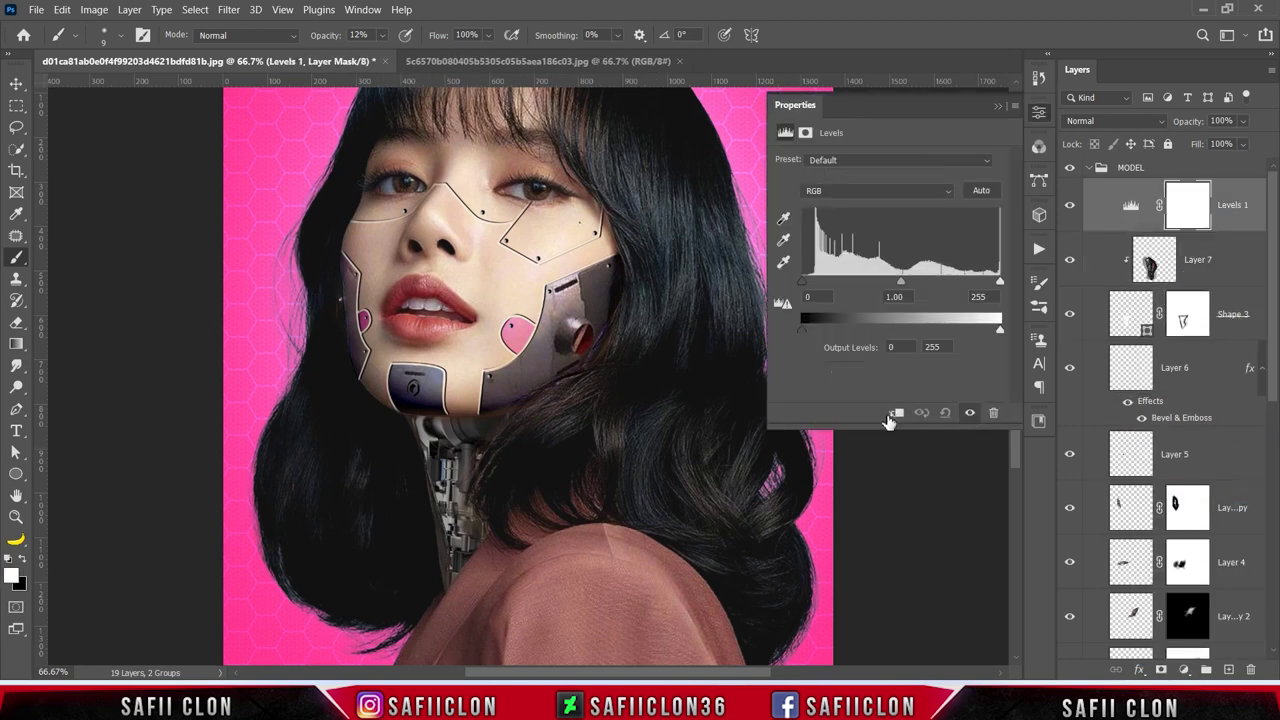
click(895, 413)
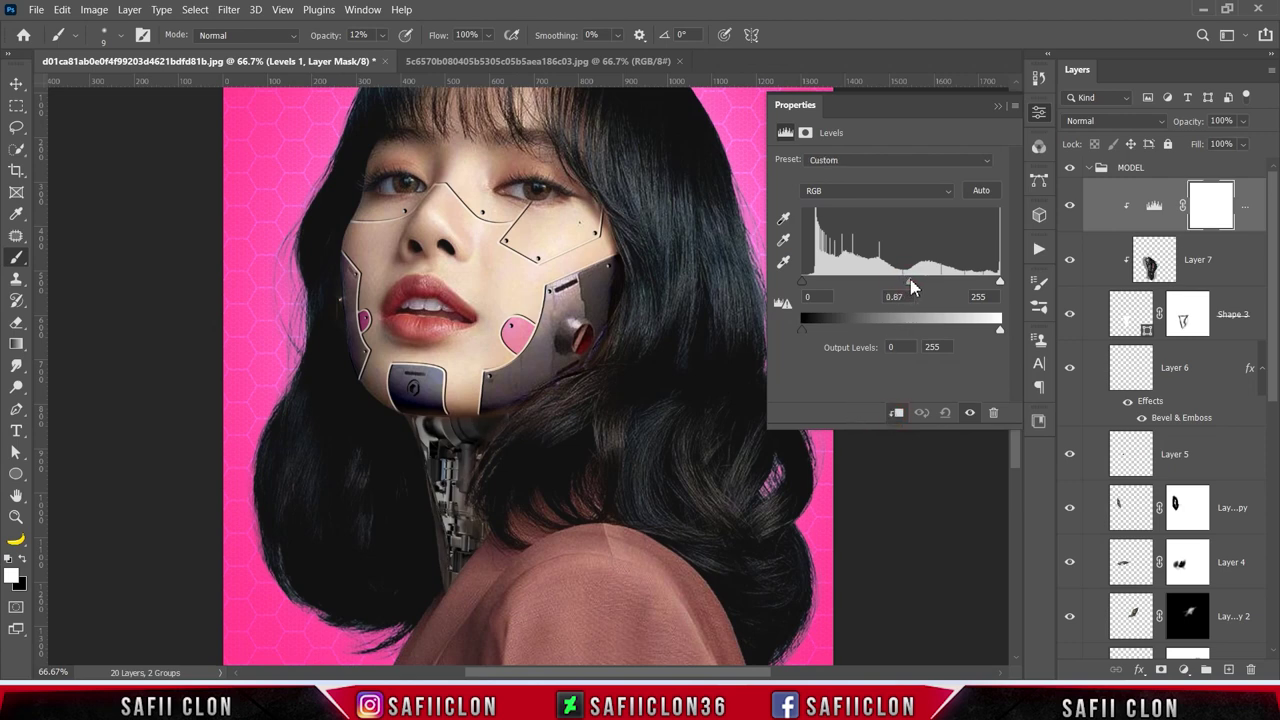
drag(910, 280, 908, 281)
drag(975, 342, 930, 338)
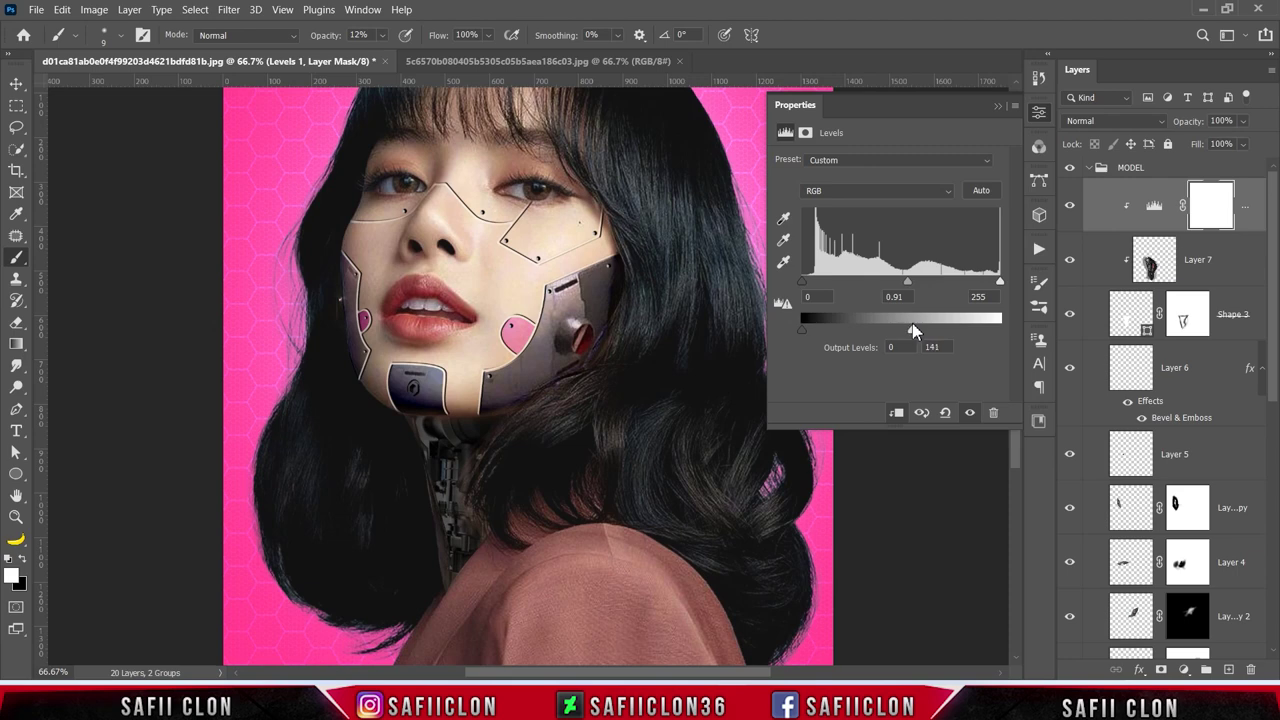
click(997, 106)
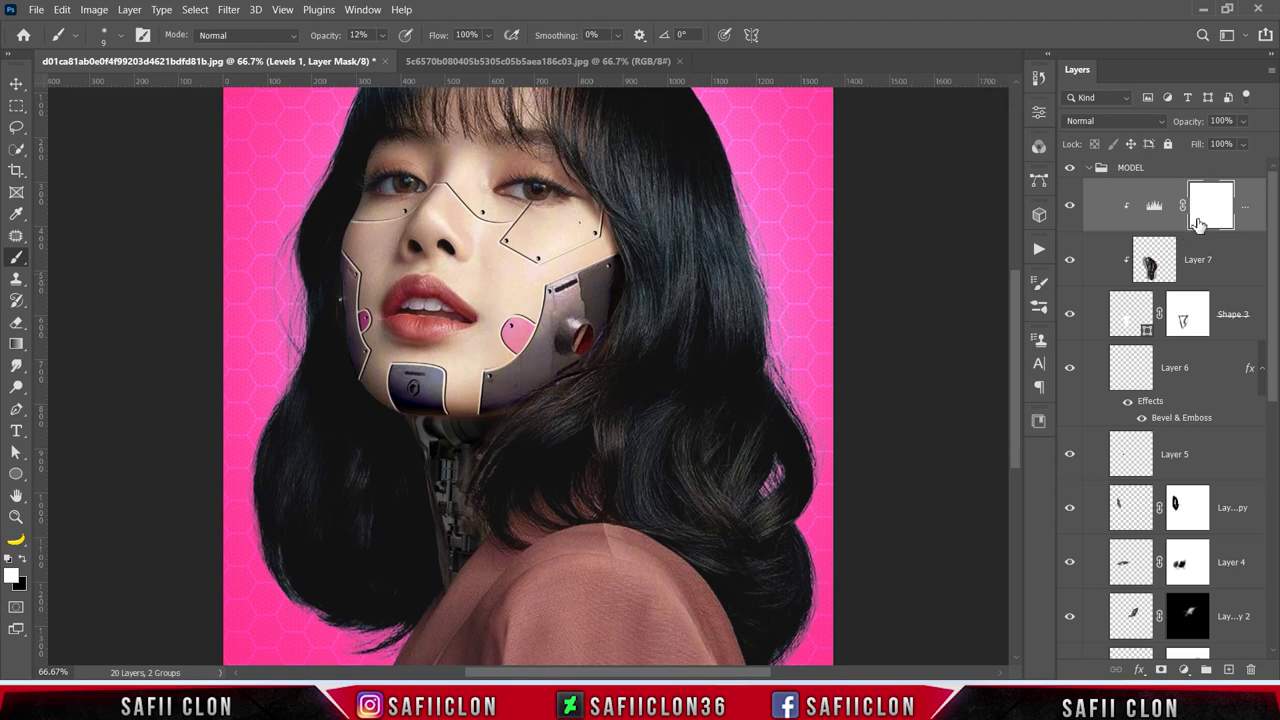
key(ctrl+i)
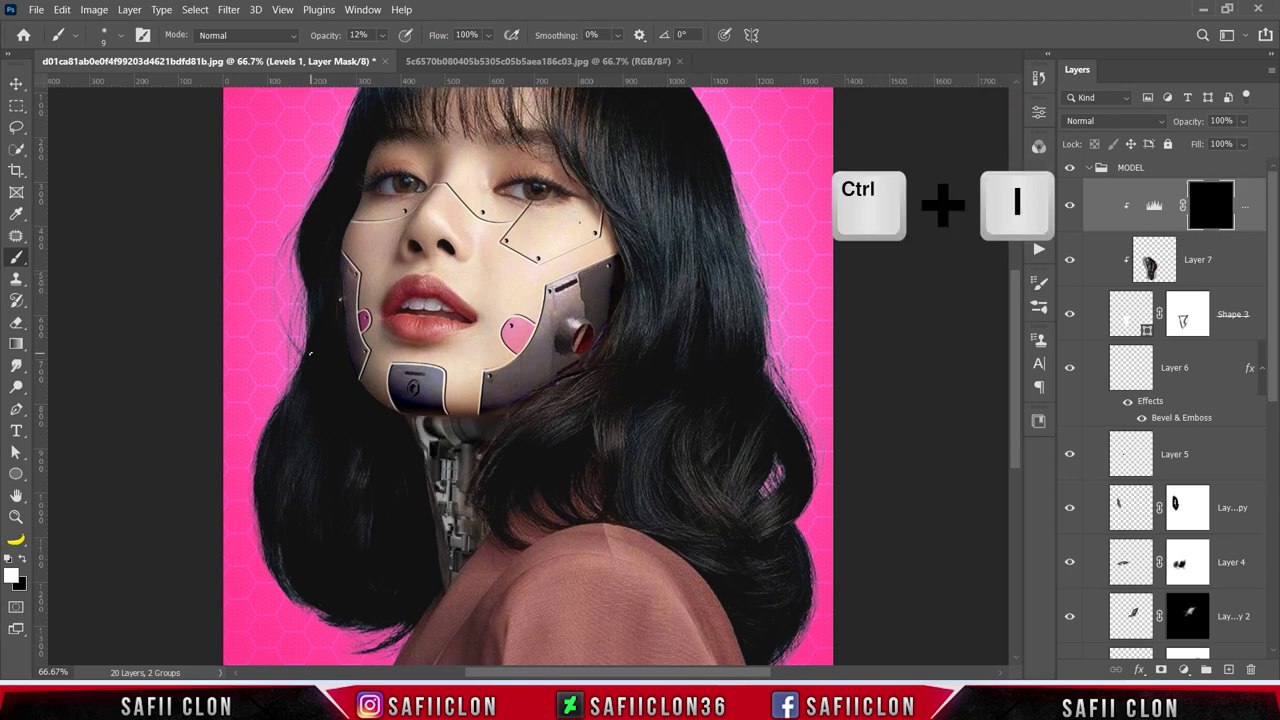
Step: Set the soft brush to 90 px at 12% opacity
right_click(16, 257)
click(62, 260)
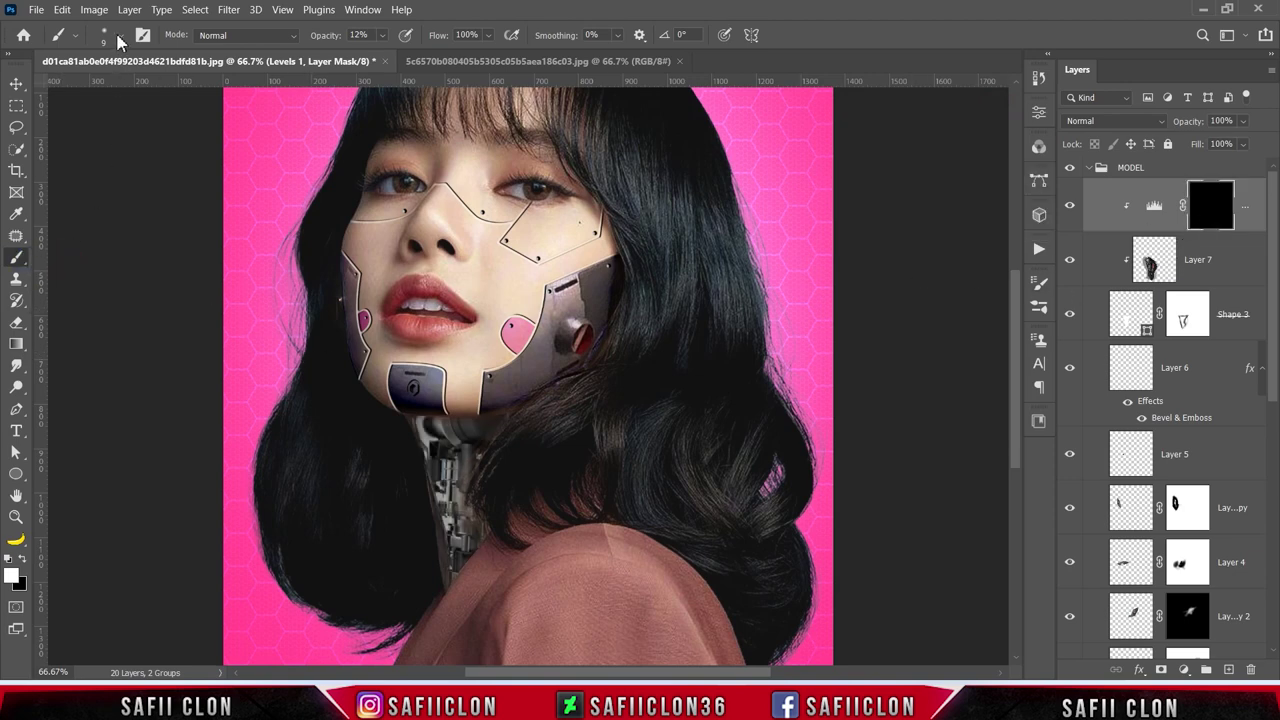
click(117, 38)
drag(108, 94, 120, 76)
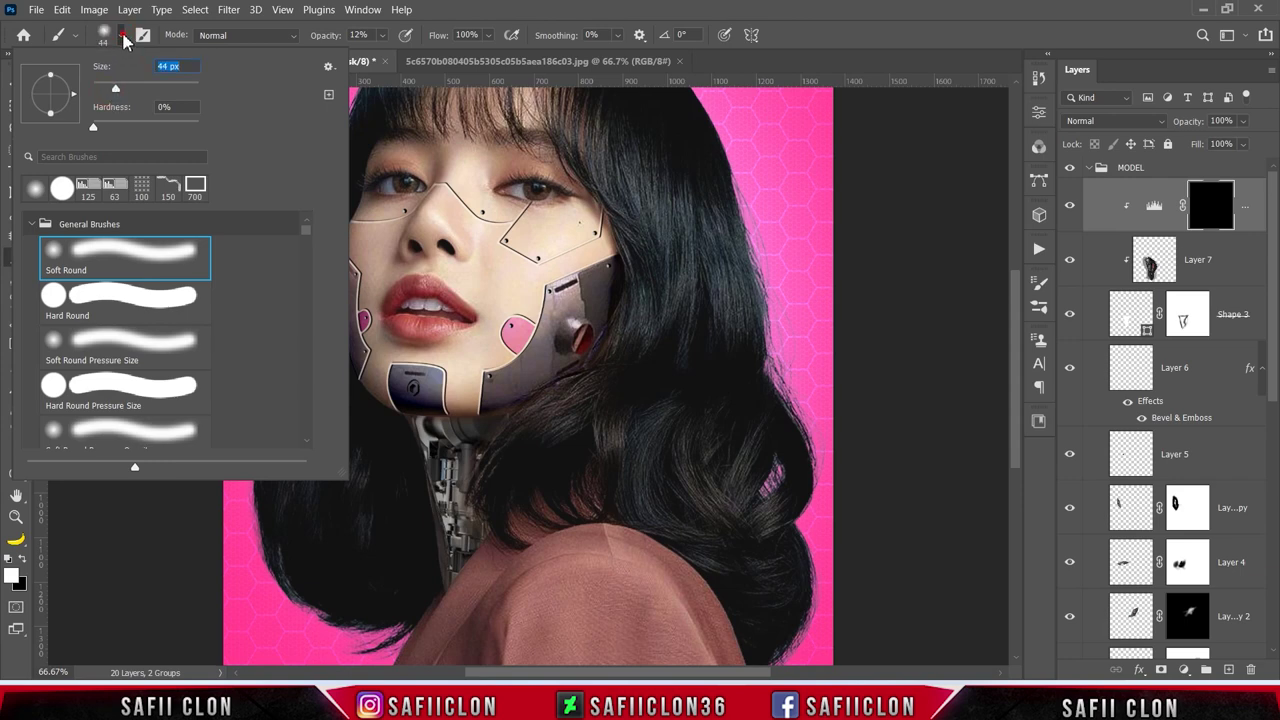
click(124, 38)
click(383, 36)
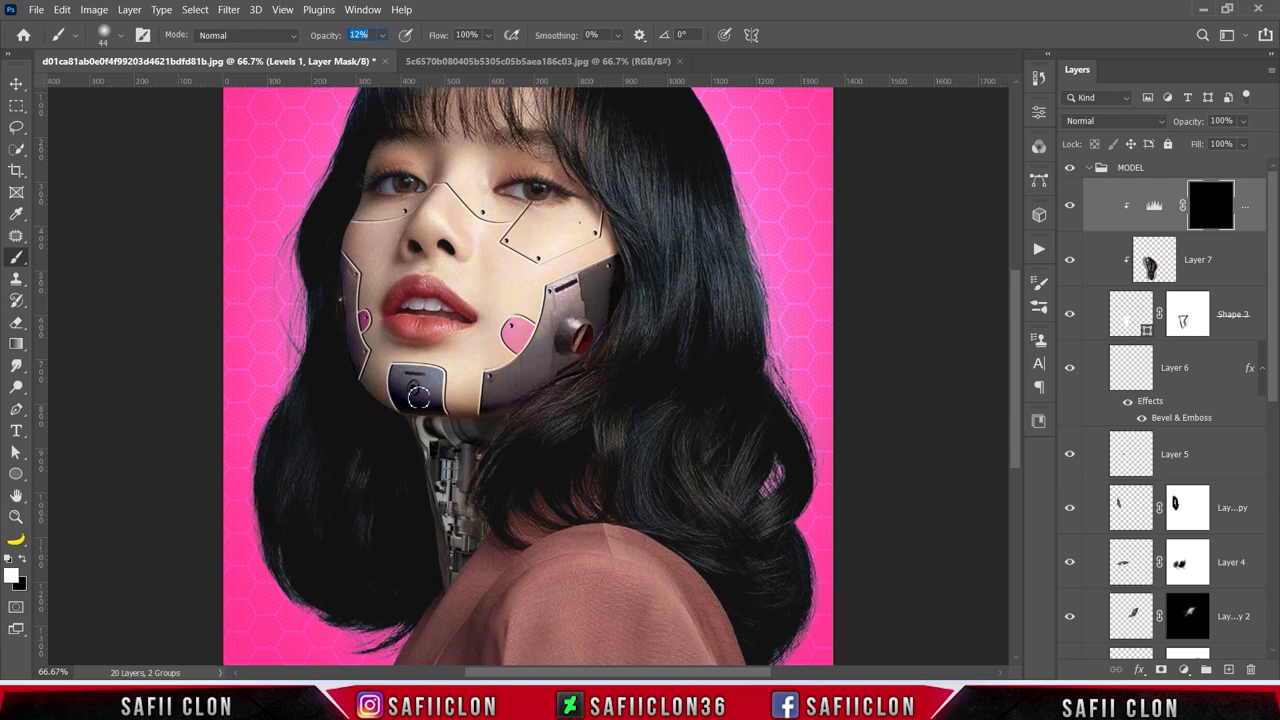
key(bracketright)
key(bracketright)
Step: Paint the Levels mask white over the neck under the chin, compare, and add Layer 8
drag(432, 418, 428, 572)
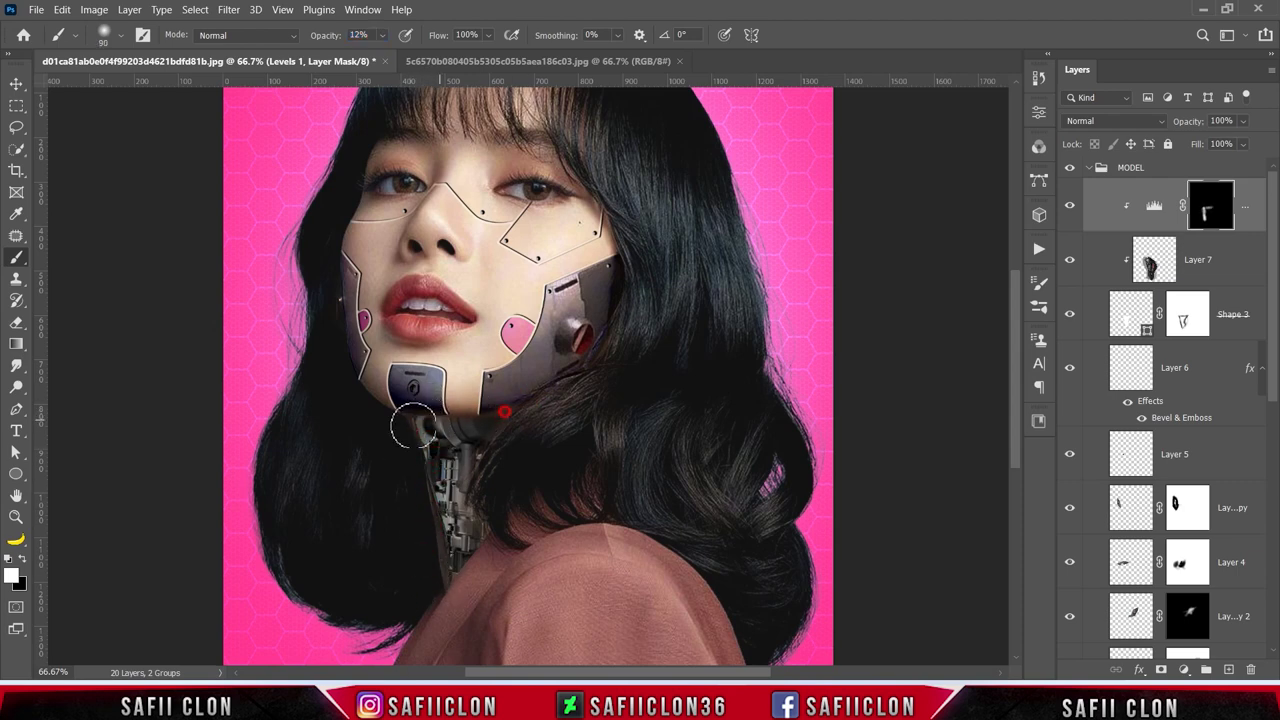
drag(422, 410, 467, 567)
drag(446, 462, 443, 528)
drag(411, 421, 584, 520)
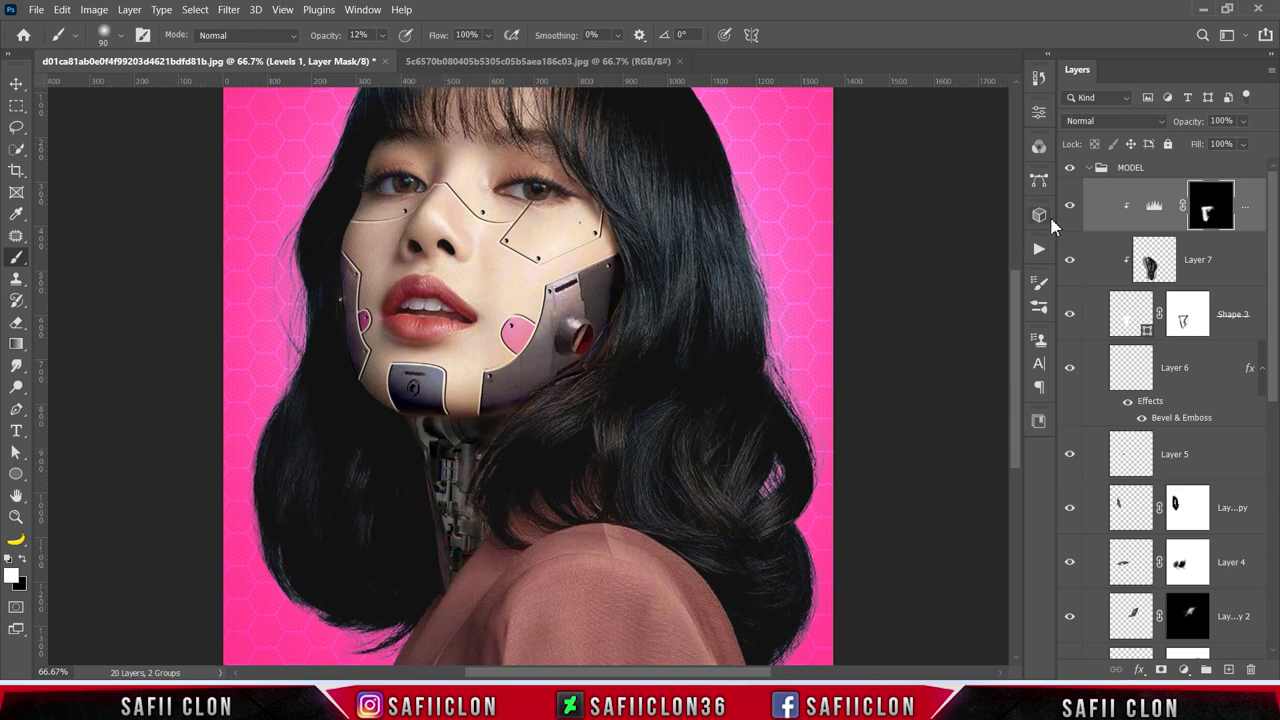
click(1069, 212)
click(1069, 212)
click(1069, 212)
click(1069, 212)
click(1228, 669)
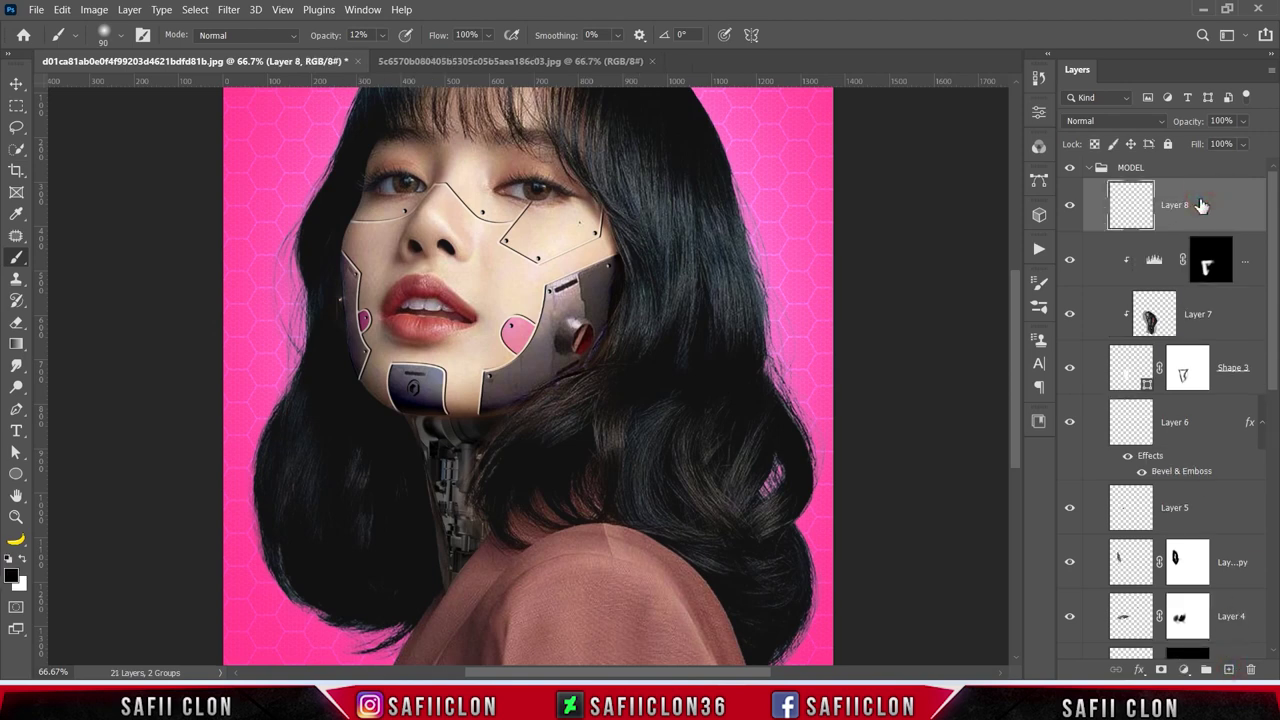
Step: Choose the soft round brush at 12% opacity and sample dark grey #121212 as foreground
right_click(16, 257)
click(58, 260)
click(120, 37)
click(110, 248)
click(122, 40)
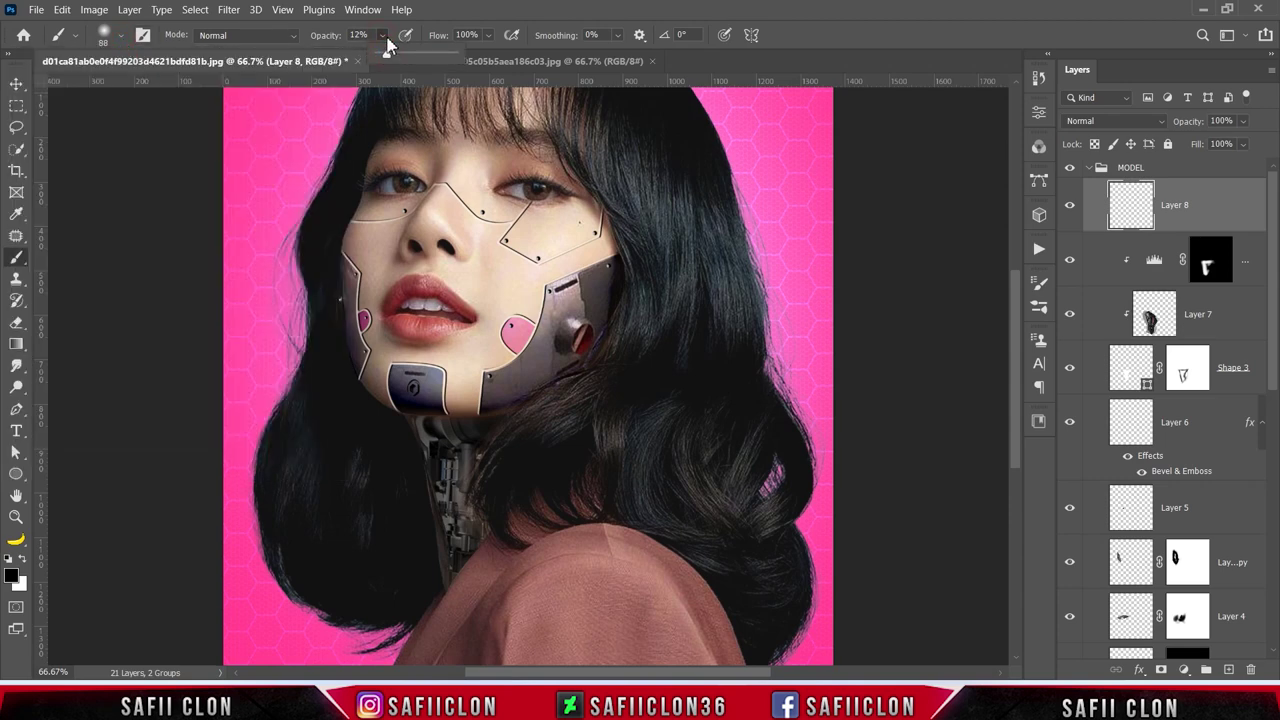
click(388, 45)
click(12, 578)
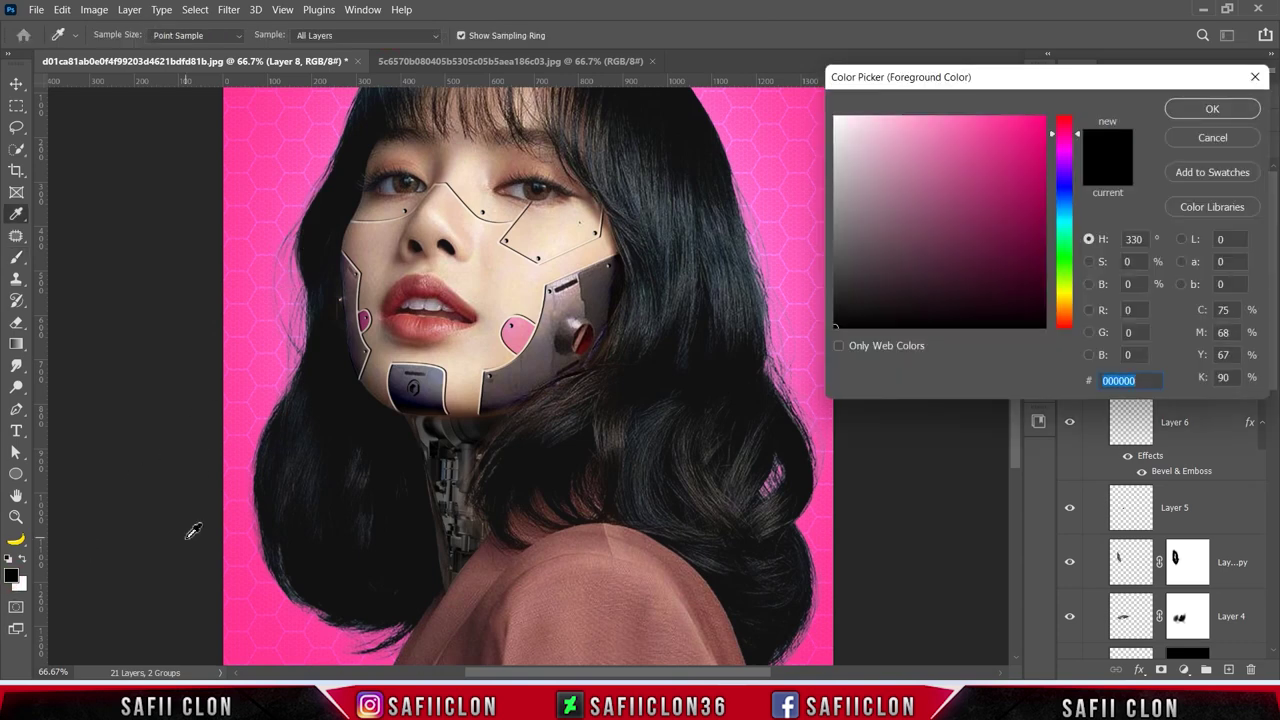
key(ctrl+plus)
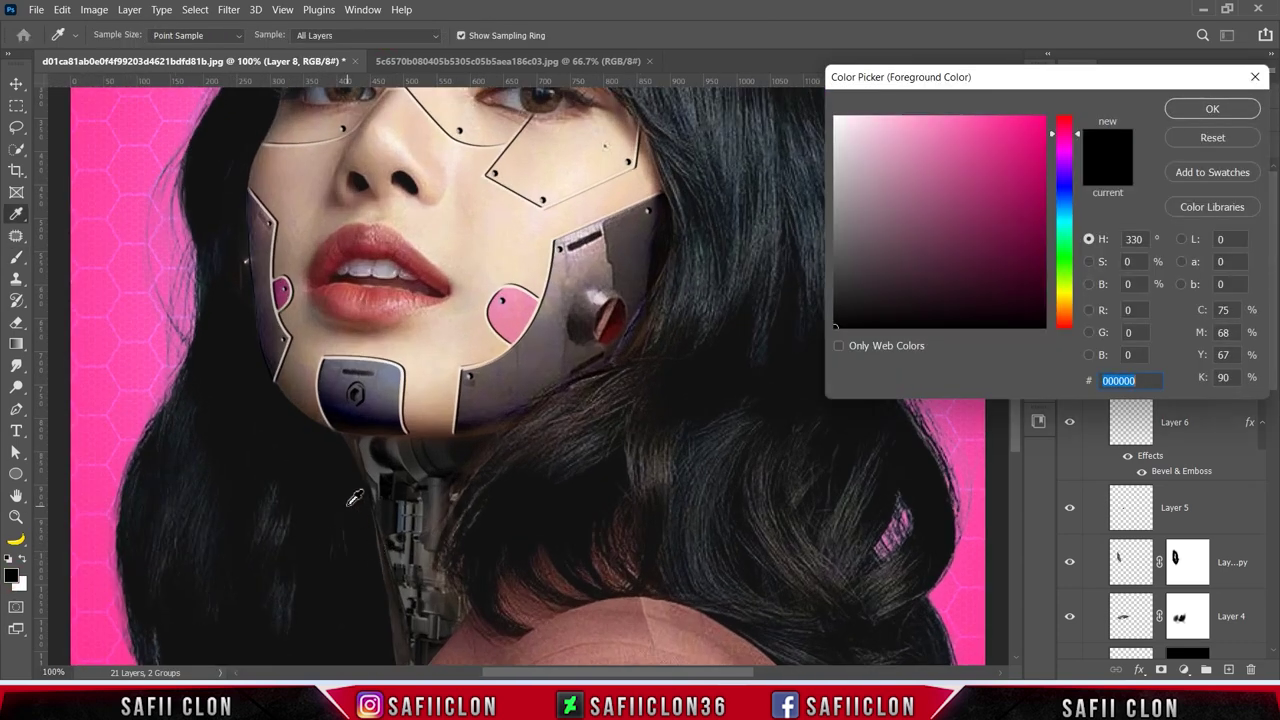
click(349, 489)
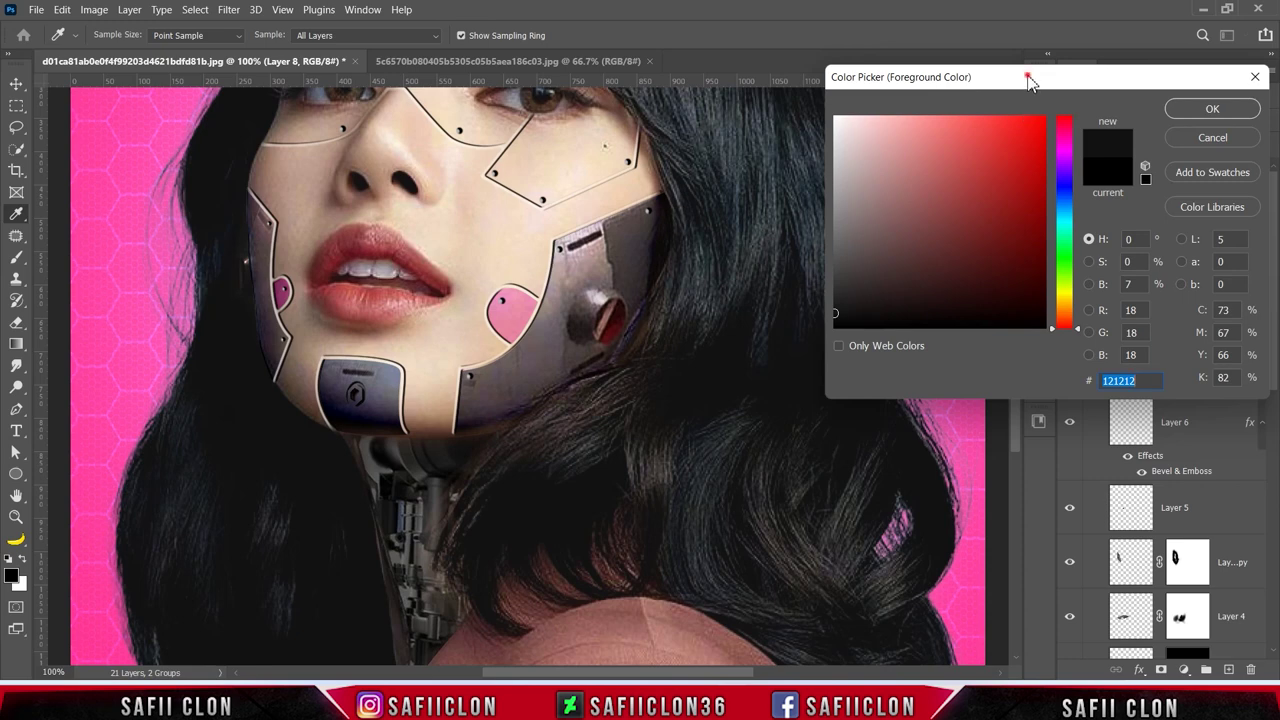
drag(1030, 82, 799, 177)
click(979, 206)
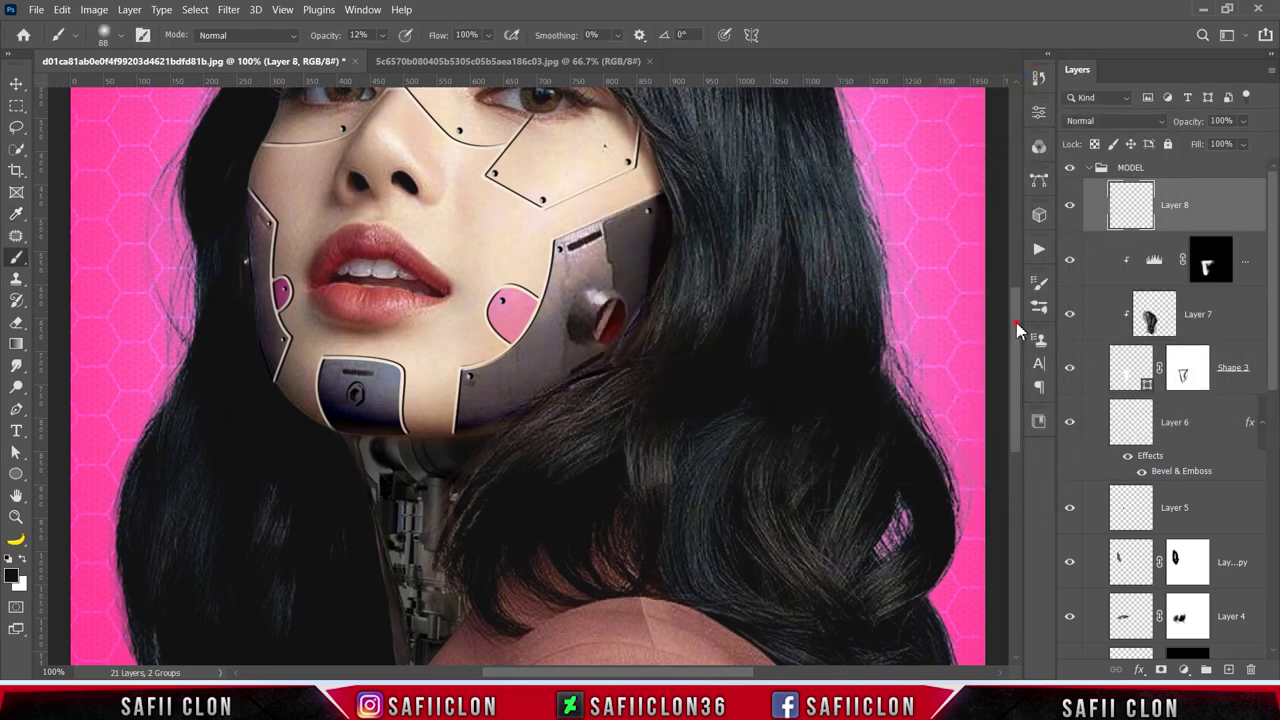
drag(1018, 330, 1004, 378)
Step: Paint faint dark grey strokes over the neck and along the jaw at 35–60 px
mouse_move(386, 440)
mouse_down()
mouse_move(400, 457)
mouse_move(371, 403)
mouse_move(391, 380)
mouse_move(414, 430)
mouse_move(471, 343)
mouse_move(466, 294)
mouse_move(499, 248)
mouse_up()
key(bracketleft)
key(bracketleft)
key(bracketleft)
mouse_move(337, 251)
mouse_down()
mouse_move(349, 246)
mouse_move(378, 308)
mouse_move(401, 390)
mouse_up()
mouse_move(378, 250)
mouse_down()
mouse_move(343, 229)
mouse_move(349, 271)
mouse_up()
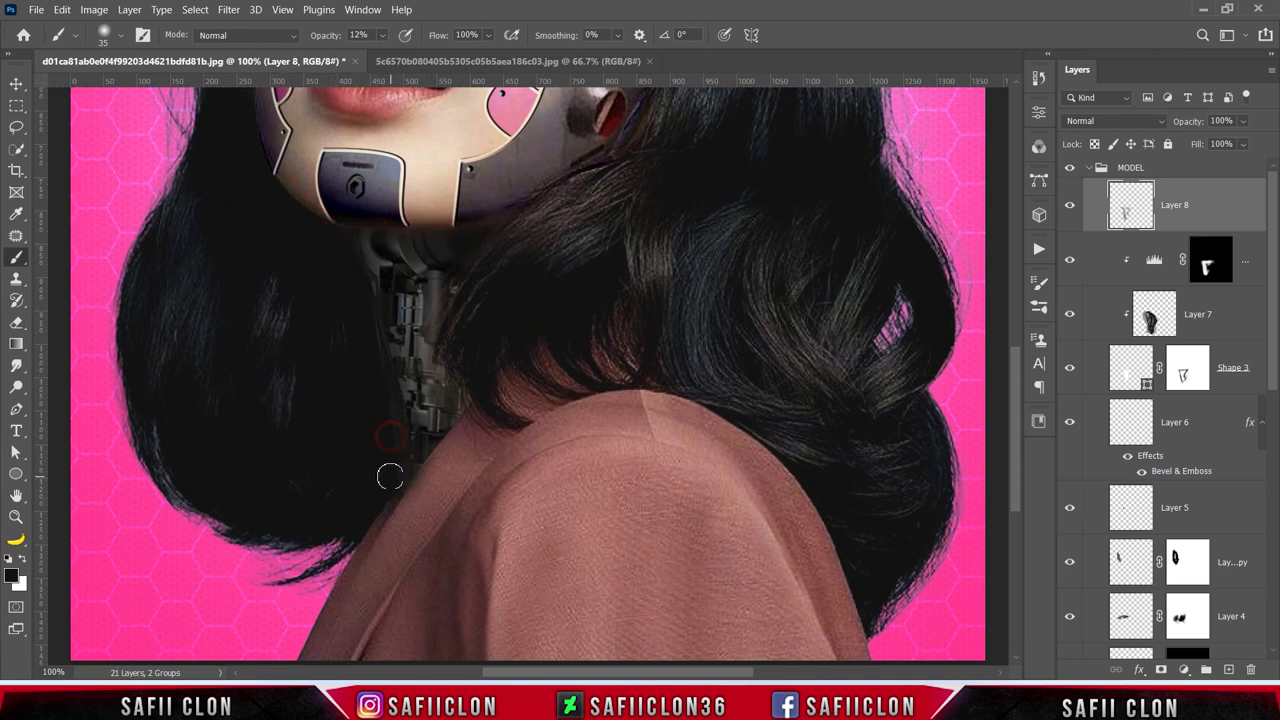
key(bracketright)
key(bracketright)
key(bracketright)
drag(468, 256, 528, 218)
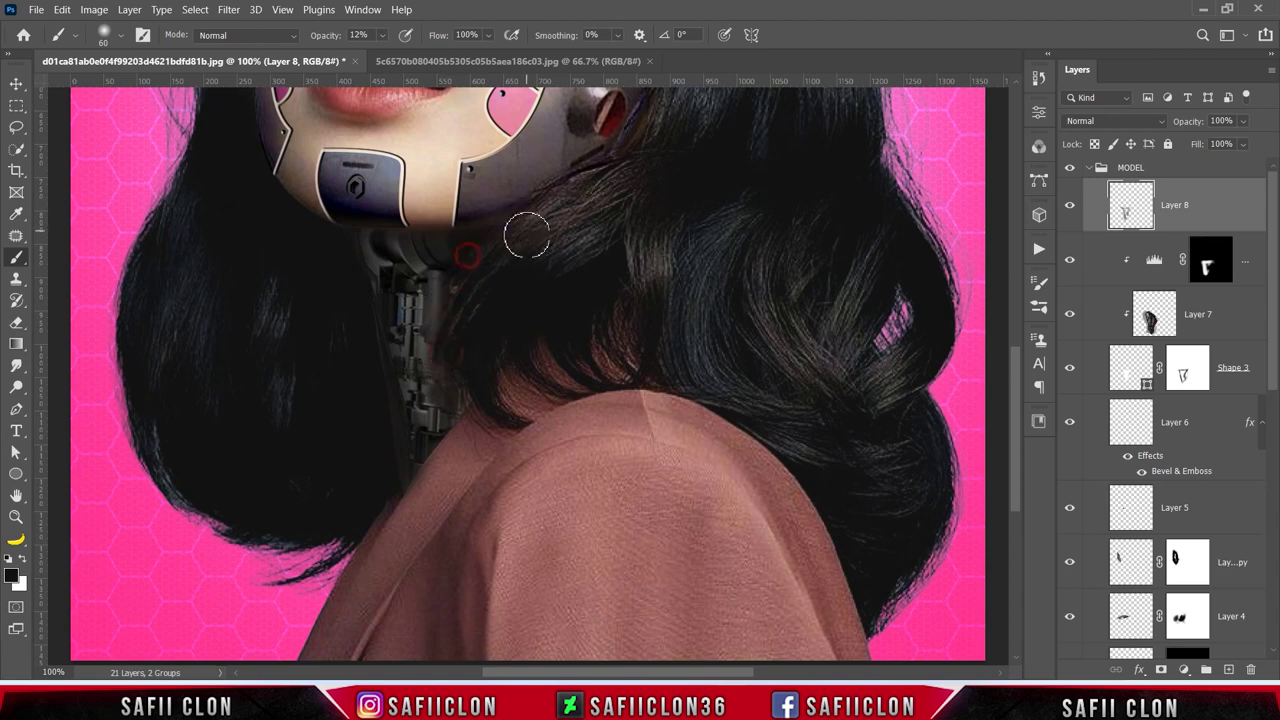
key(ctrl+minus)
key(ctrl+minus)
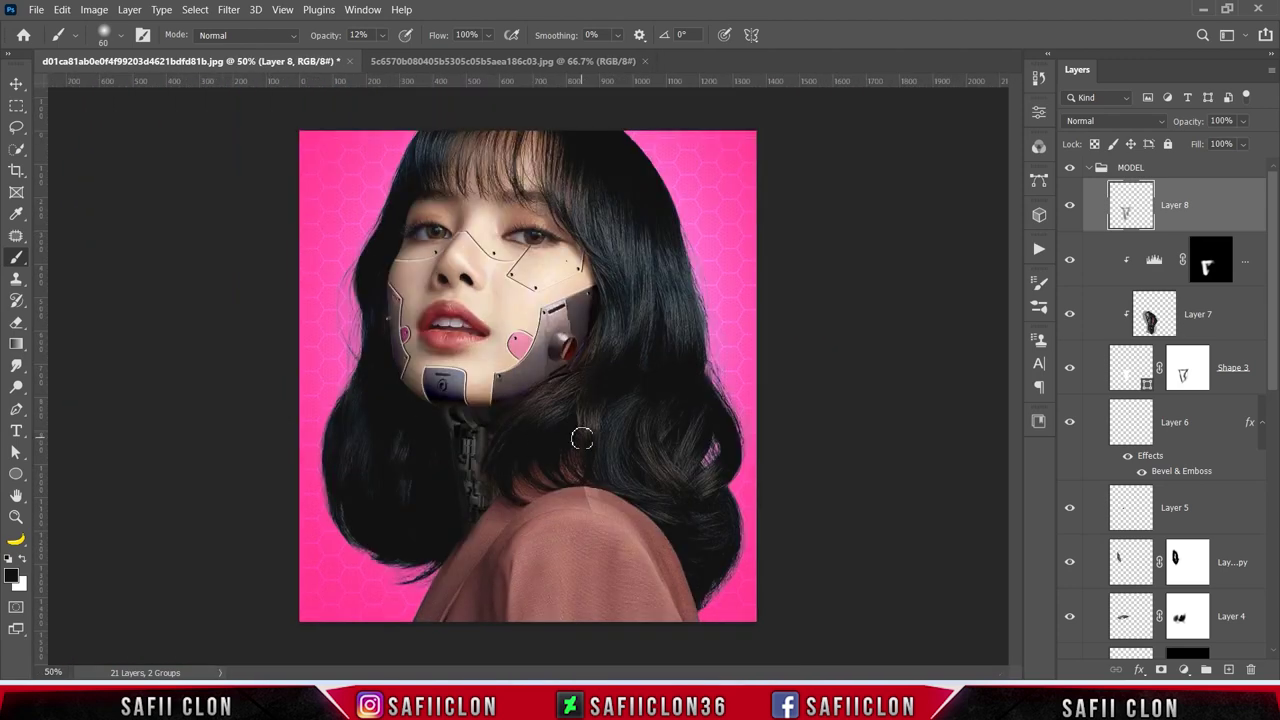
Step: Toggle the new neck shading off and on to compare, leaving it visible
click(1070, 206)
click(1070, 206)
click(1070, 206)
click(1071, 207)
Step: Open Sticker.png and drag its radiation sign layer into the portrait
click(36, 10)
click(56, 38)
click(829, 145)
click(1104, 522)
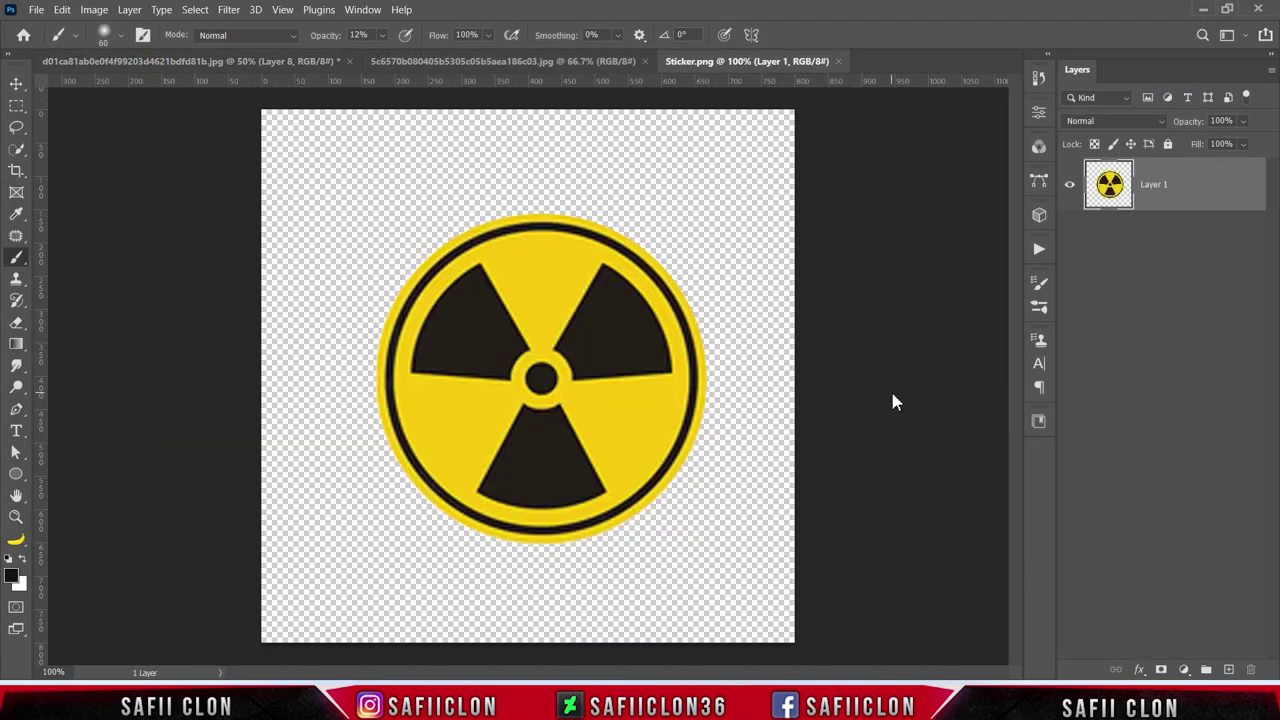
drag(1206, 192, 418, 236)
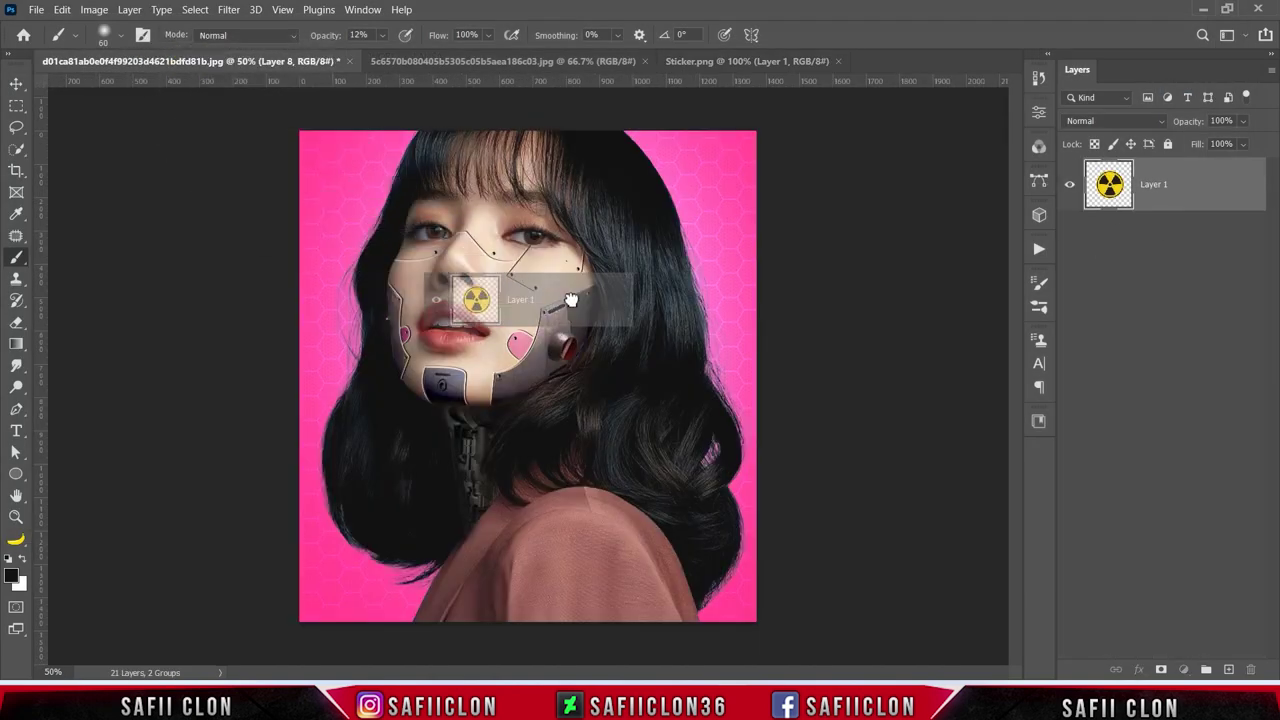
drag(418, 236, 572, 300)
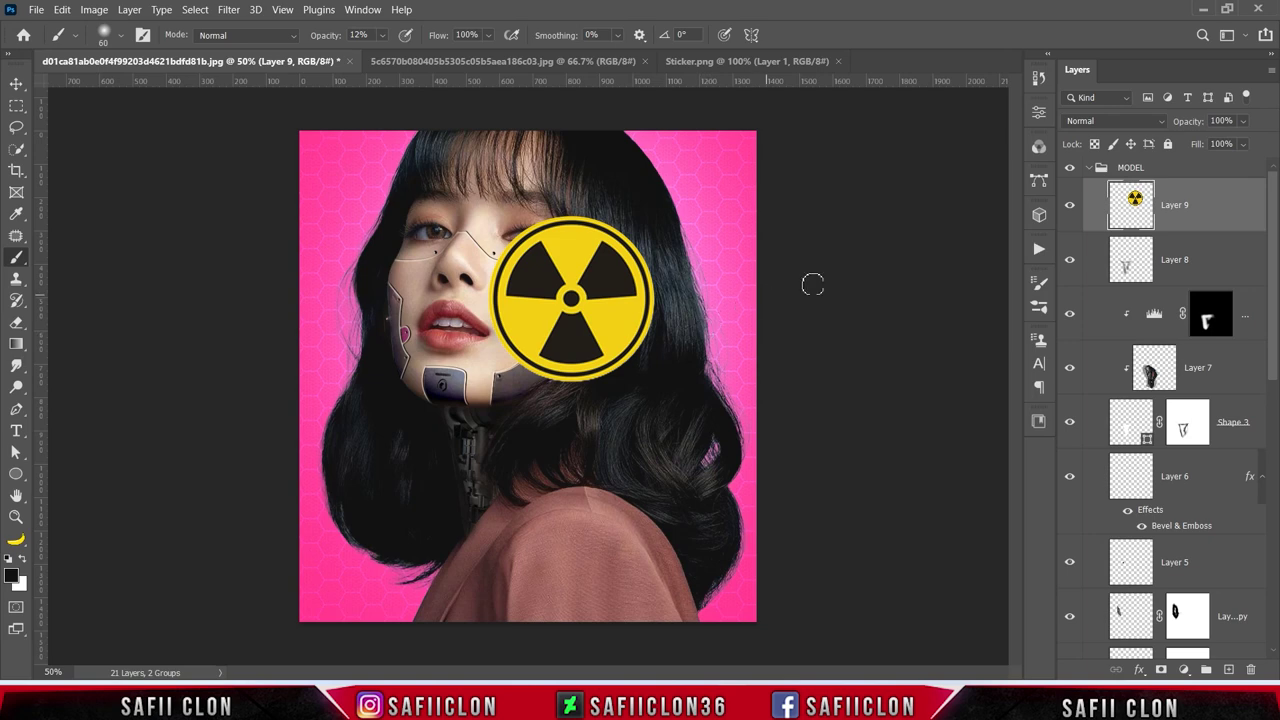
Step: Scale, tilt and nudge the radiation sign to fit small on the metal cheek plate
key(ctrl+t)
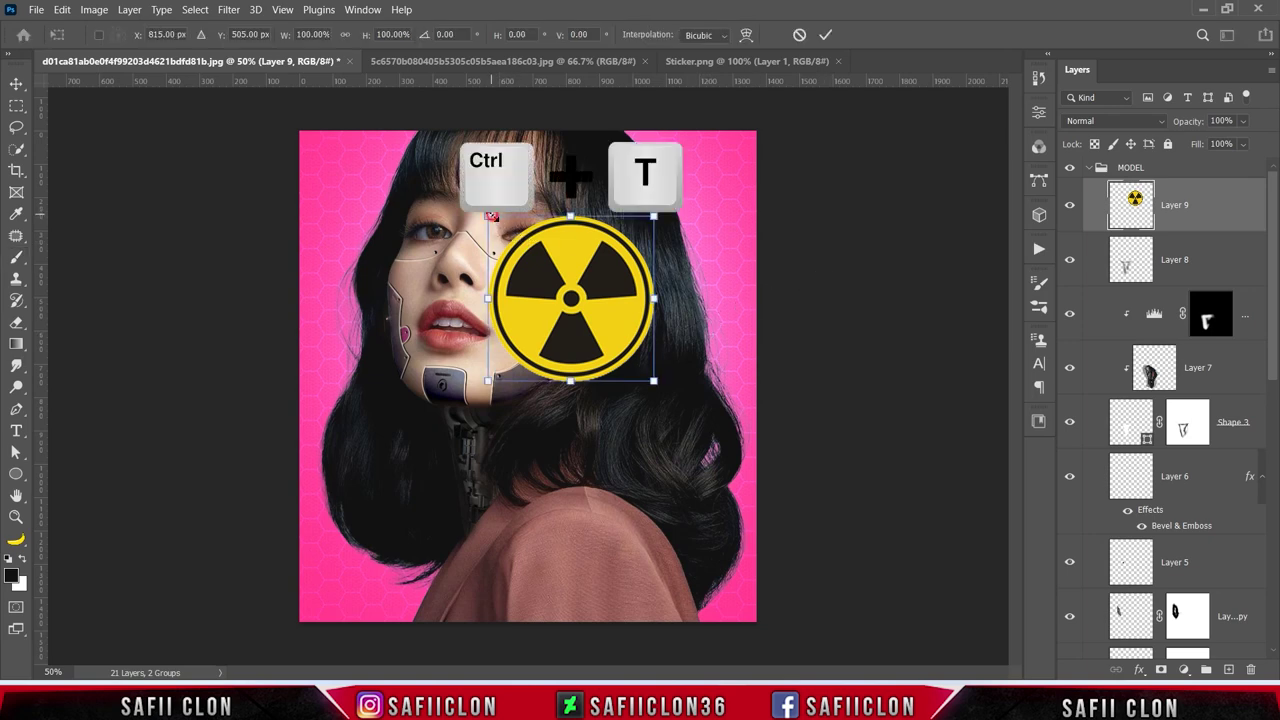
drag(491, 215, 582, 307)
key(ctrl+plus)
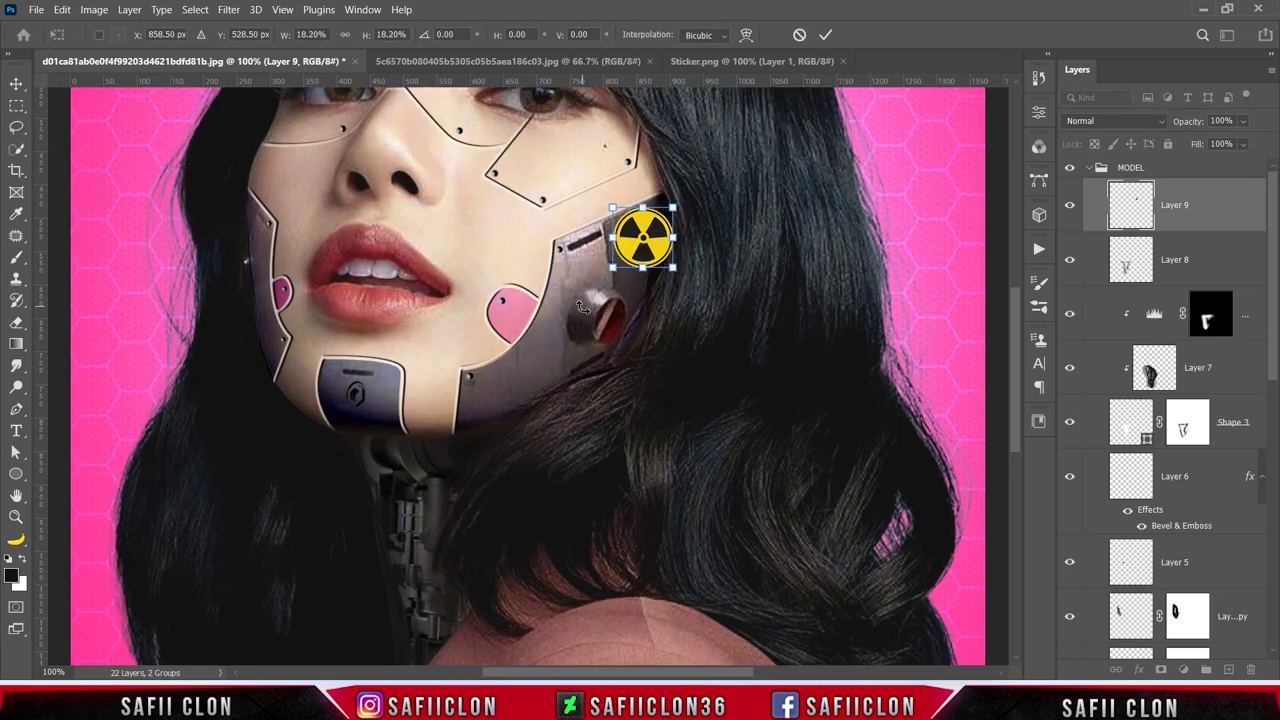
scroll(582, 307, up, 3)
mouse_move(676, 310)
mouse_down()
mouse_move(620, 305)
mouse_move(630, 330)
mouse_up()
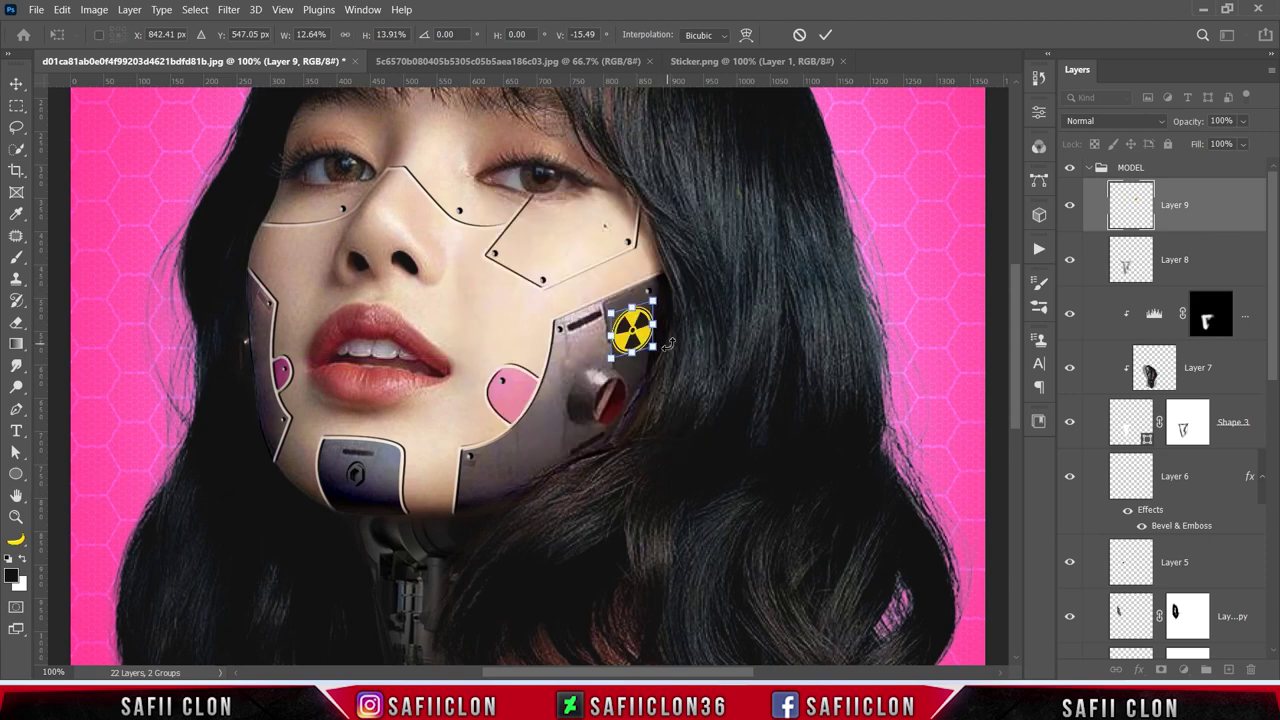
key(Right)
key(Right)
key(Right)
key(Up)
key(Up)
key(Up)
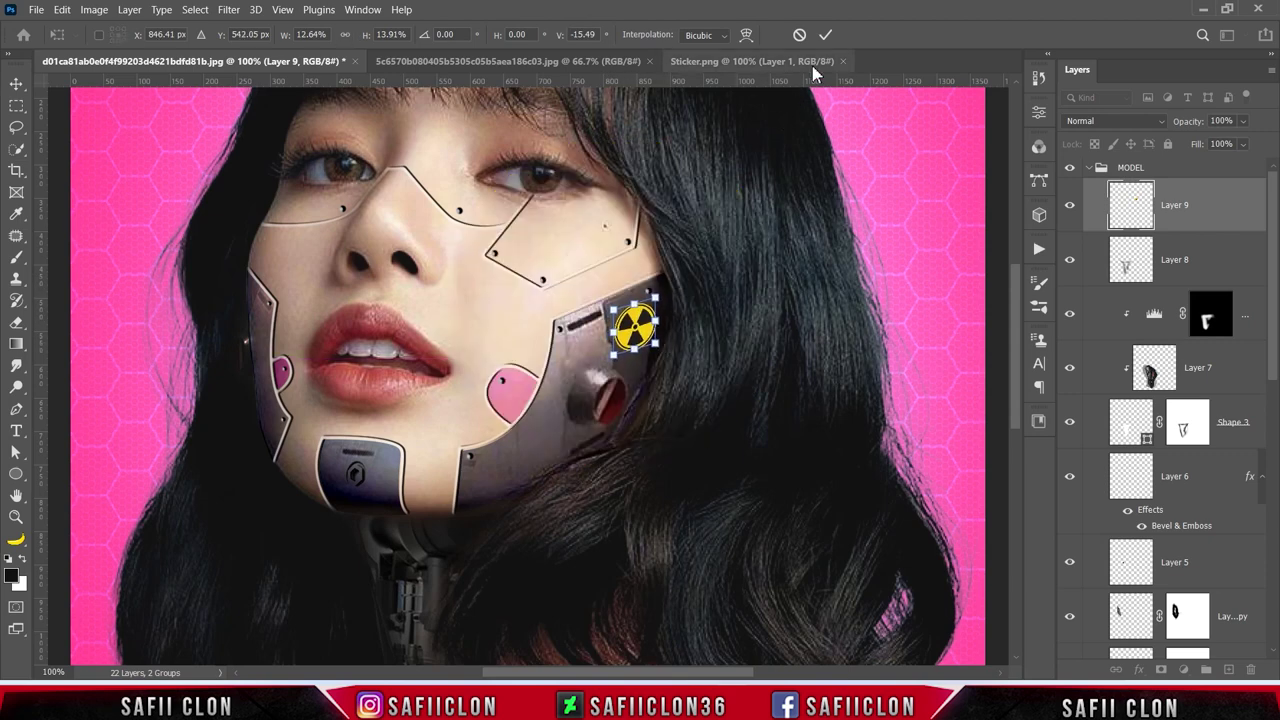
click(825, 34)
key(b)
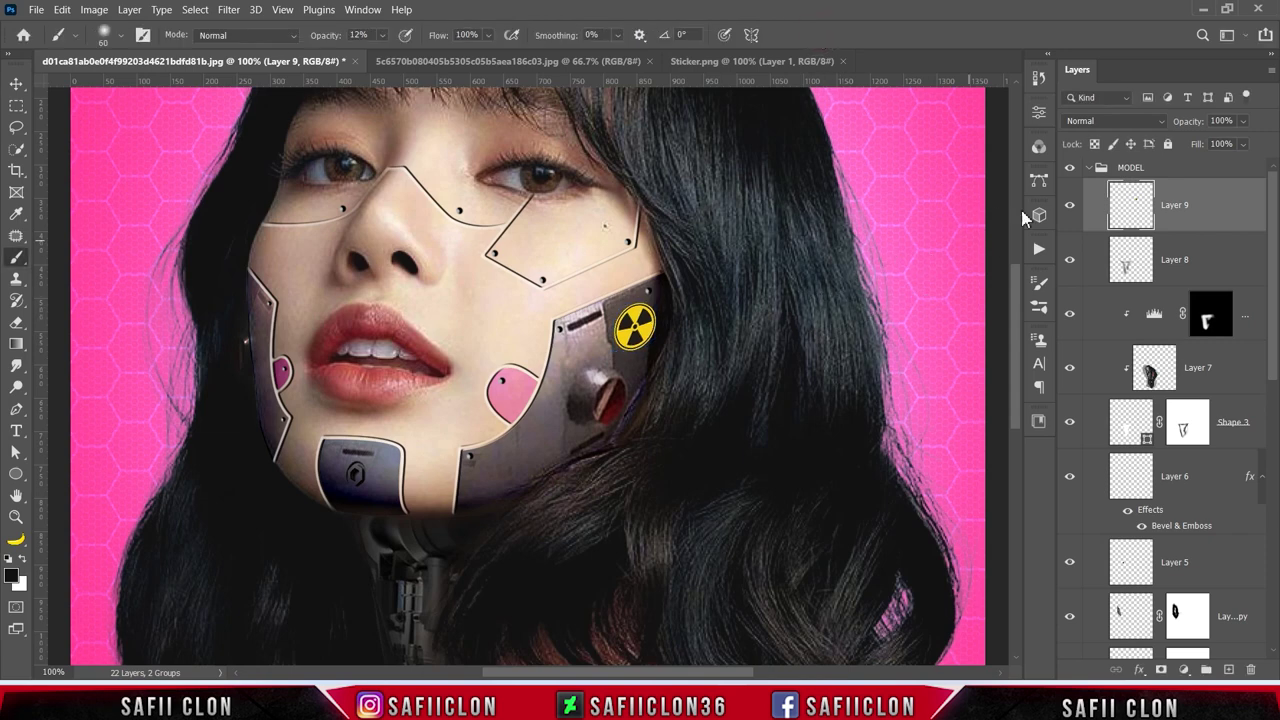
Step: Blend the sticker layer with Lighten and split its This Layer Blend If slider to 239/255
click(1102, 121)
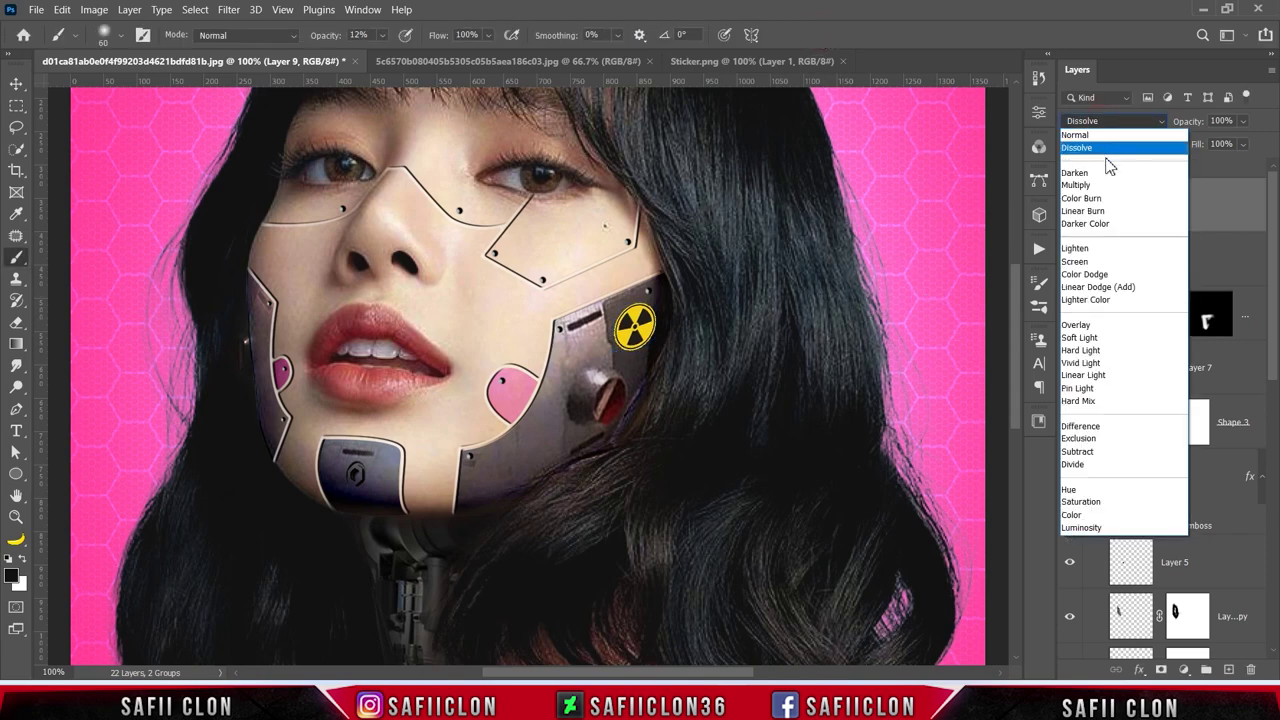
click(1092, 250)
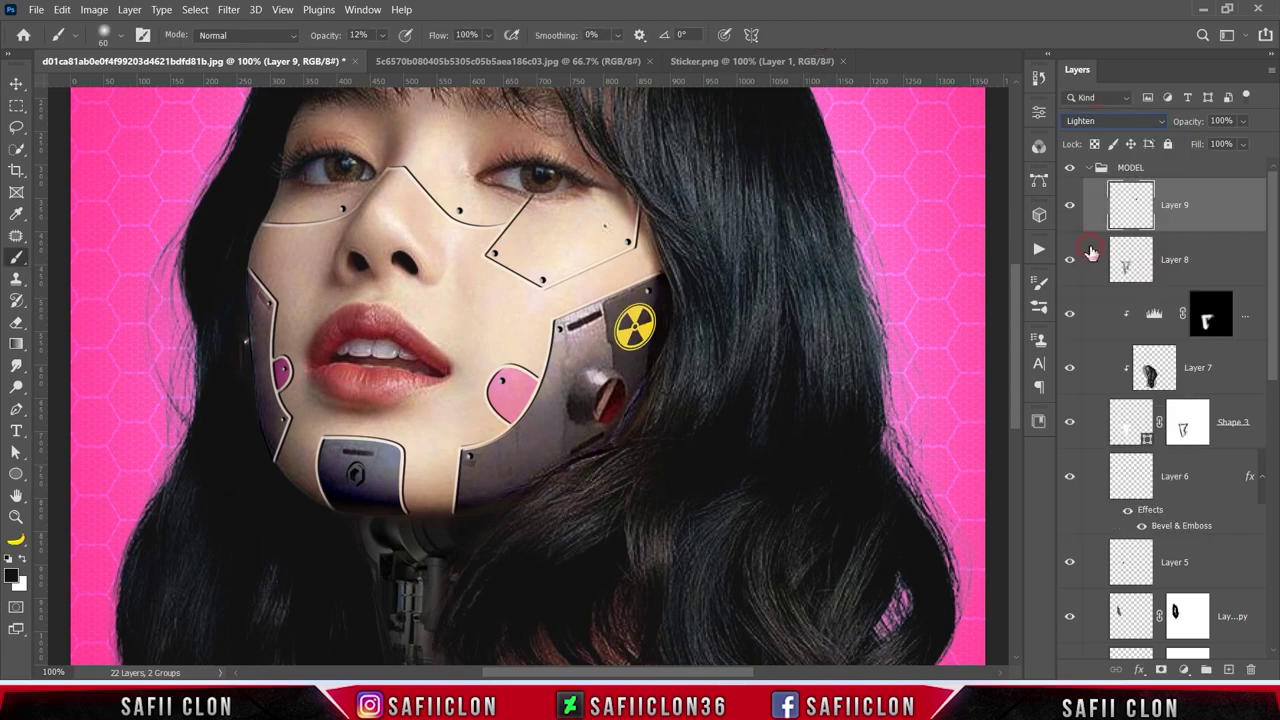
right_click(1203, 204)
click(1030, 14)
drag(695, 150, 903, 107)
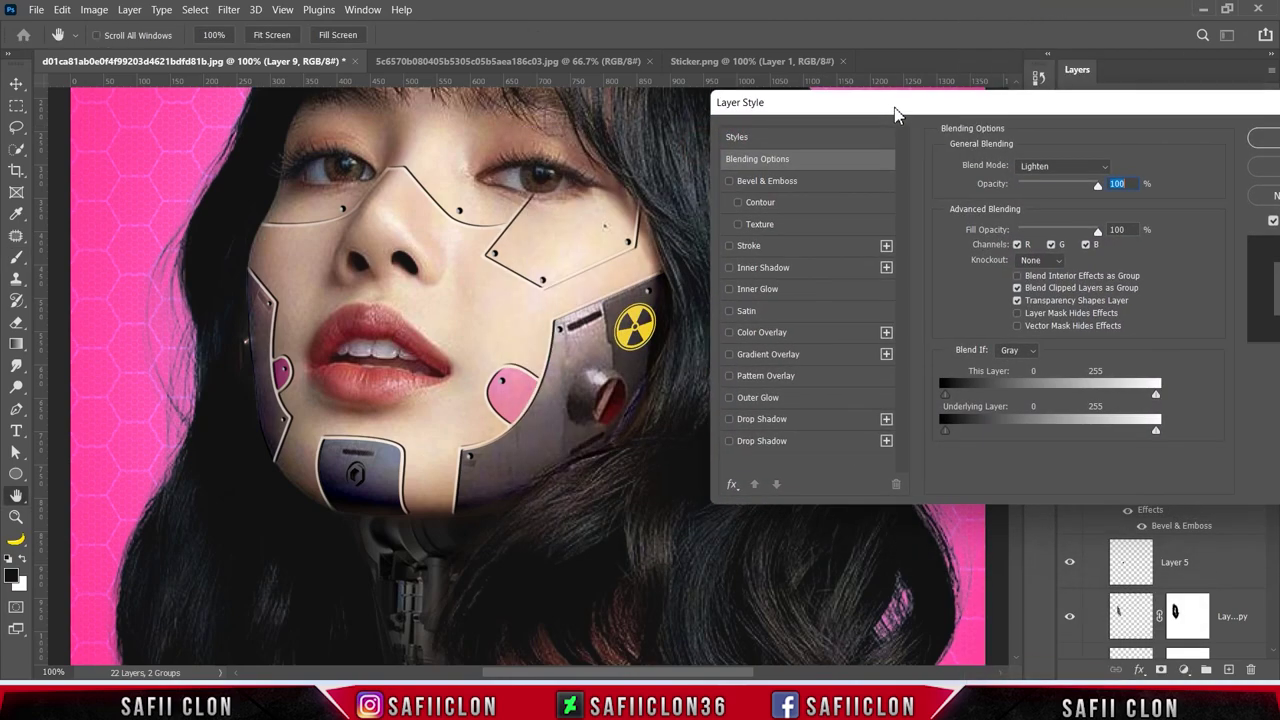
key(alt)
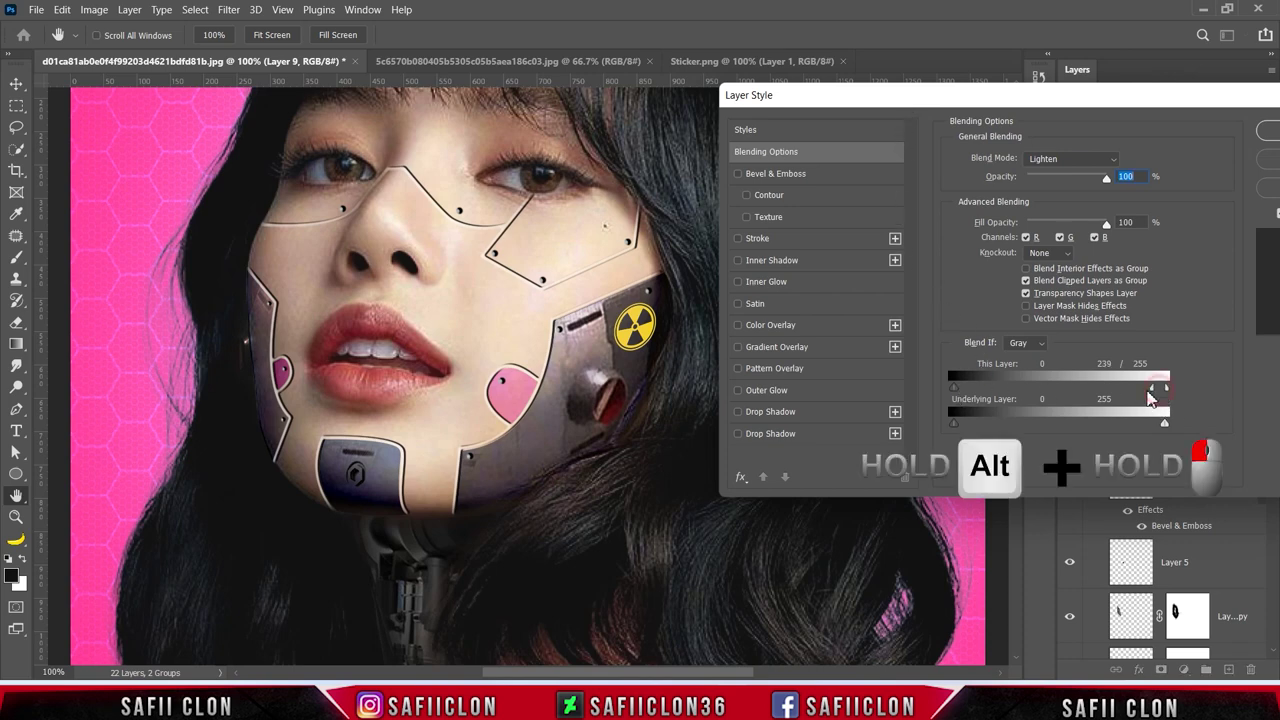
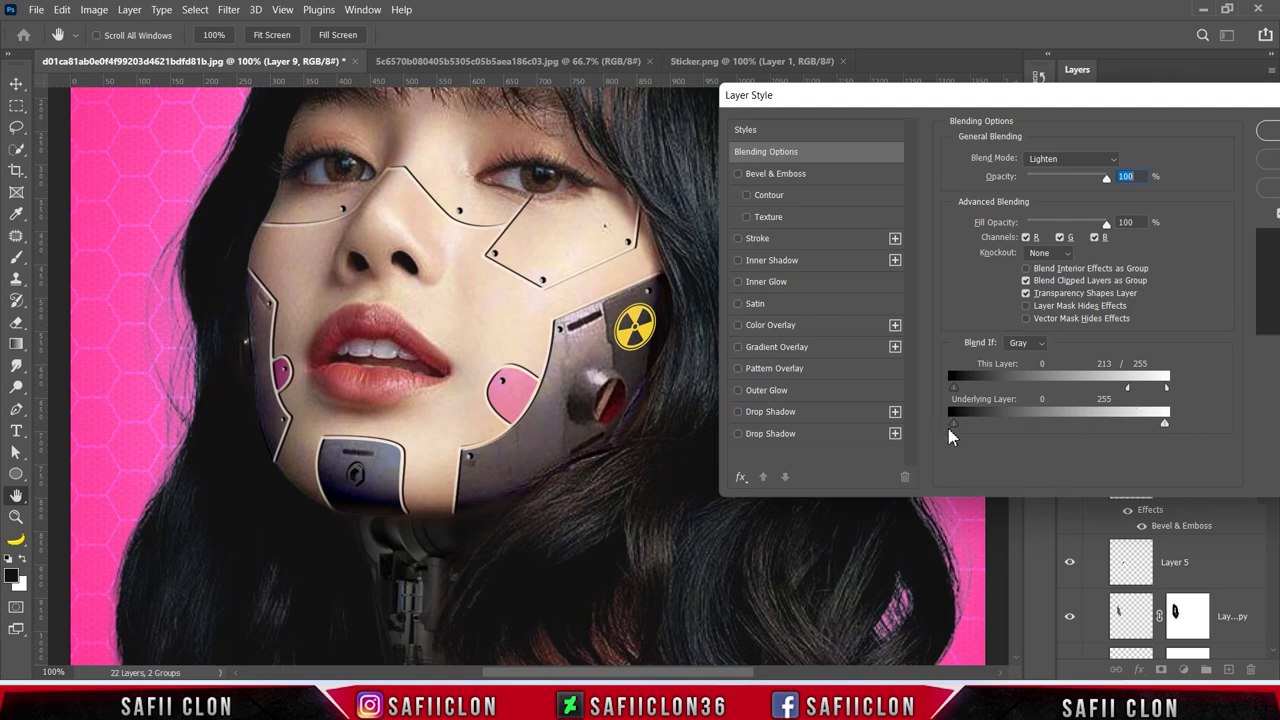
Step: Split Layer 9's Underlying Layer black Blend If slider so its glow fades over darker areas
mouse_move(955, 424)
mouse_down()
mouse_move(1026, 425)
mouse_move(957, 425)
mouse_move(981, 425)
mouse_up()
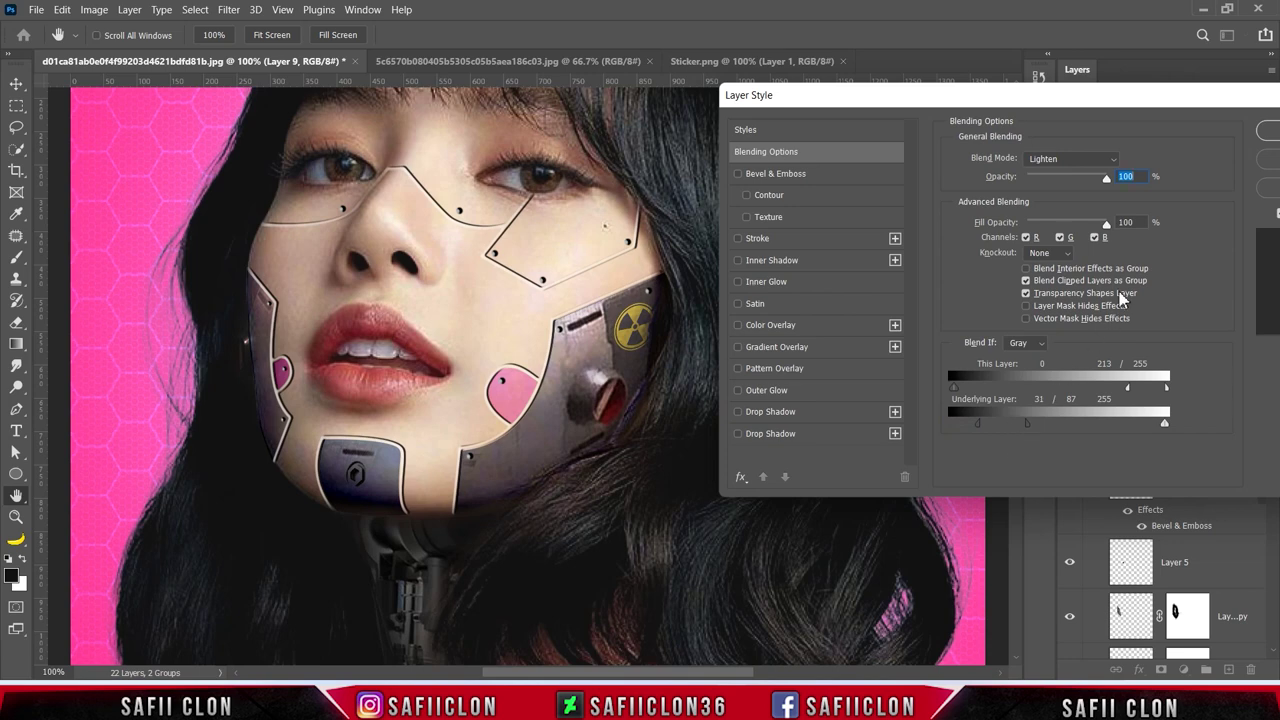
drag(1125, 100, 854, 147)
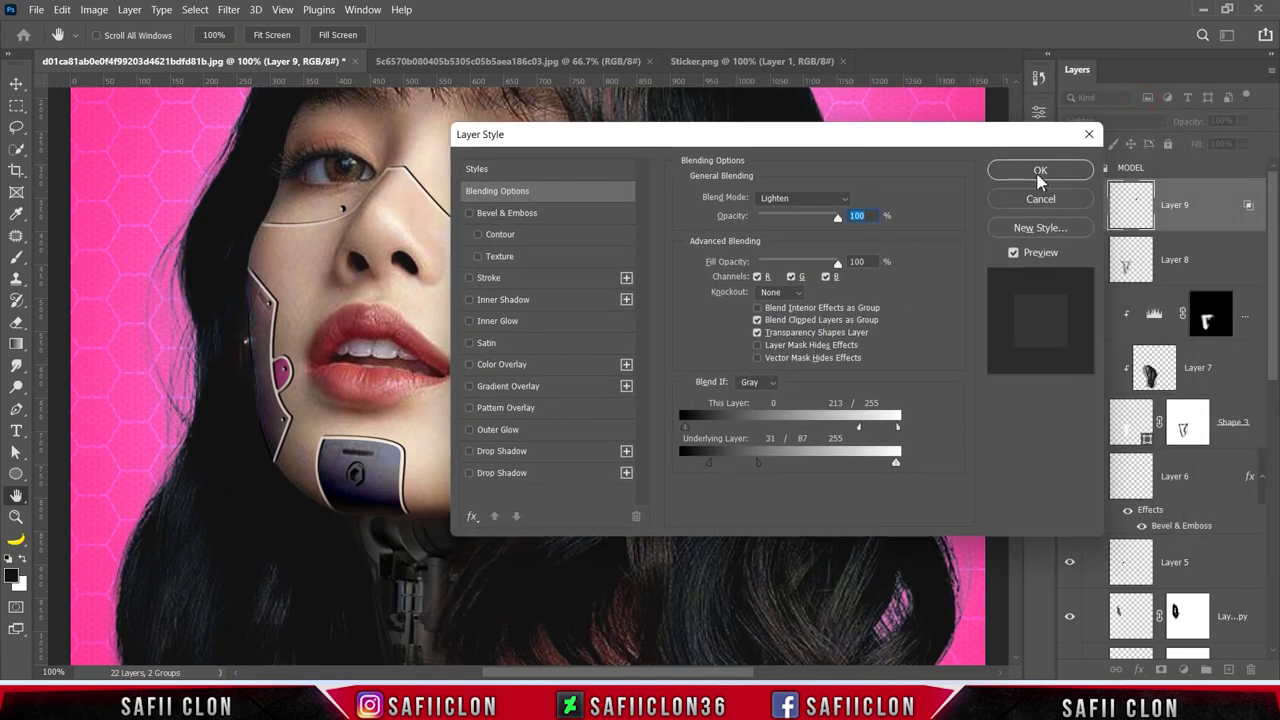
click(1040, 172)
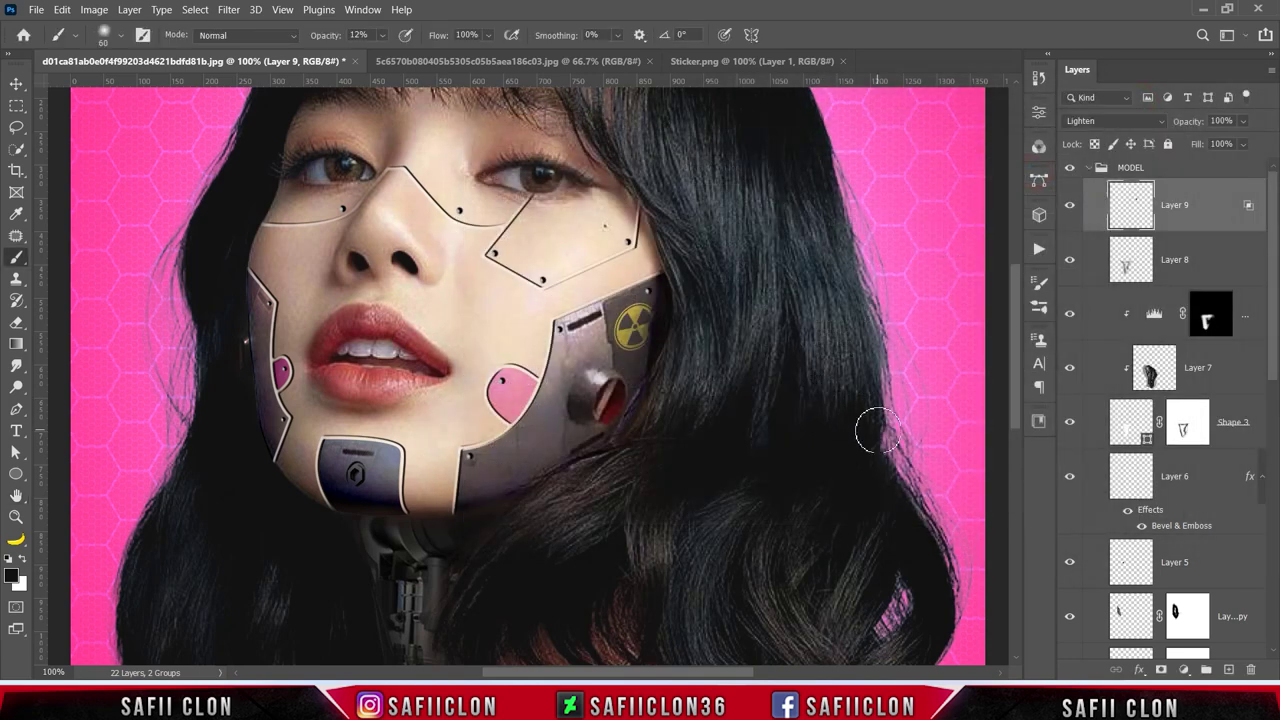
click(1070, 208)
click(1069, 208)
Step: Lower Layer 9's fill to 82% and zoom out to view the whole portrait
click(1243, 144)
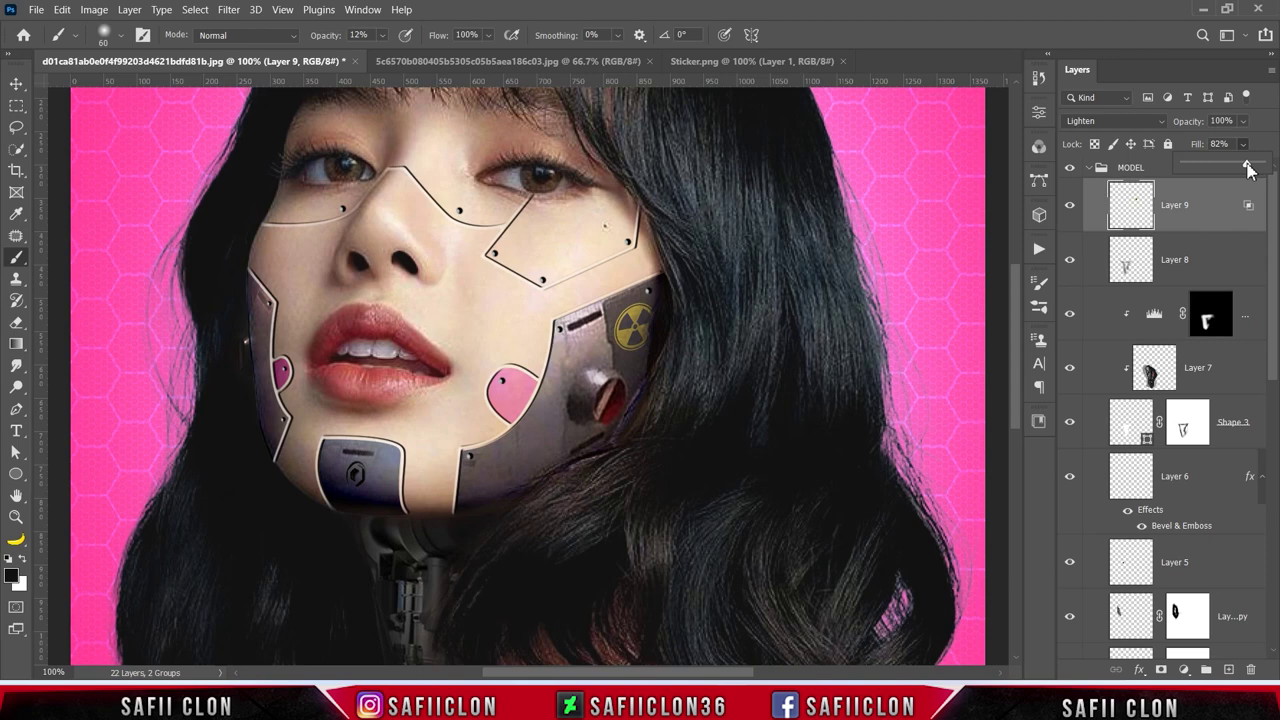
click(1244, 146)
click(1069, 210)
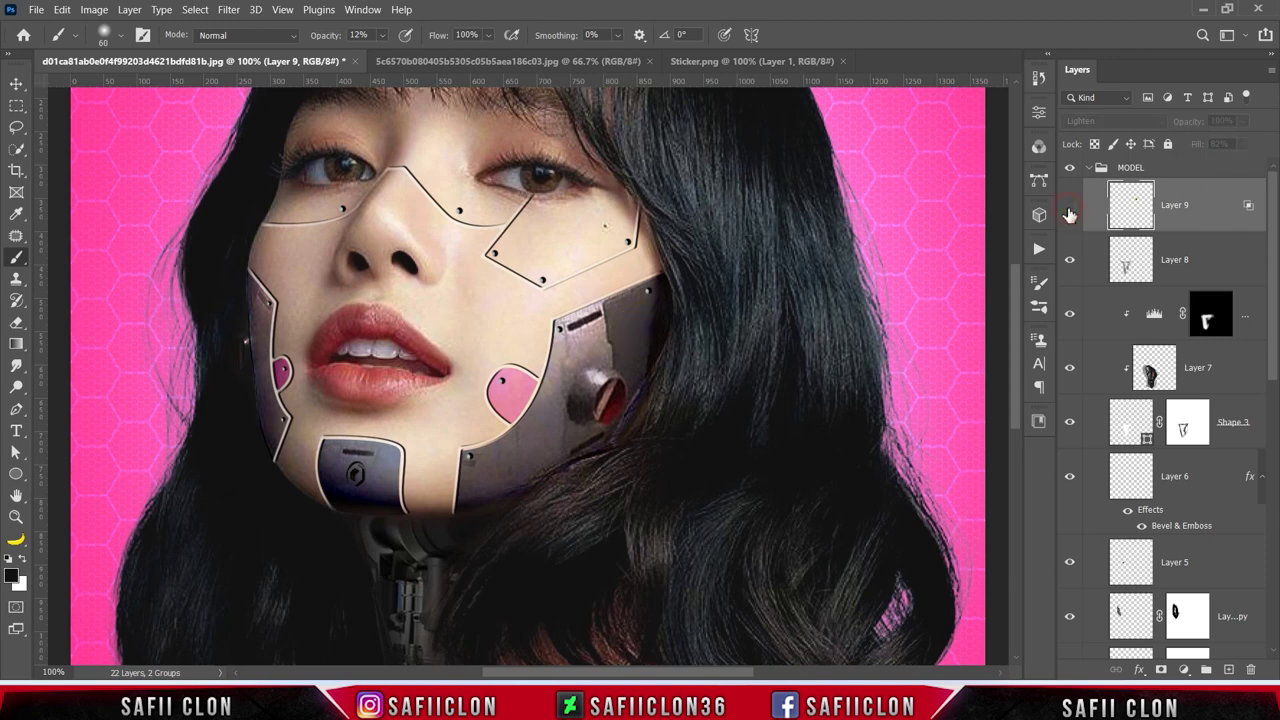
click(1069, 210)
key(ctrl+minus)
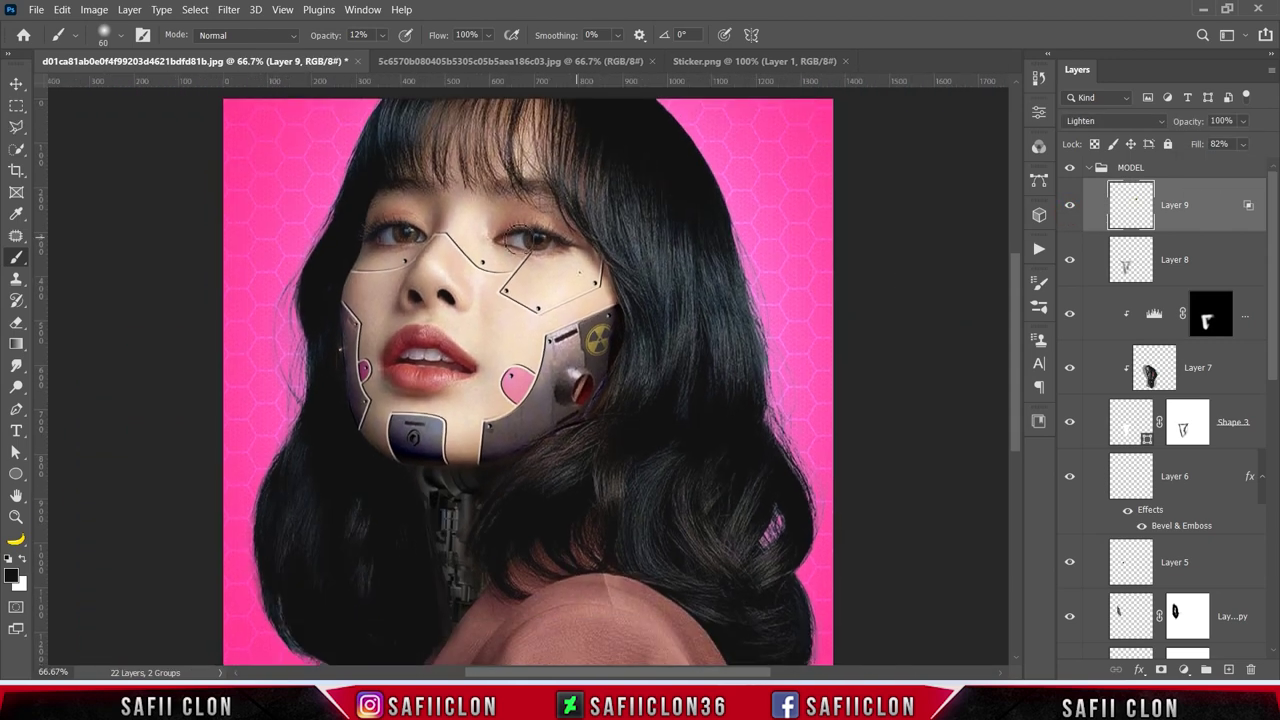
Step: Open the robot model photo as a new document
click(35, 10)
click(60, 46)
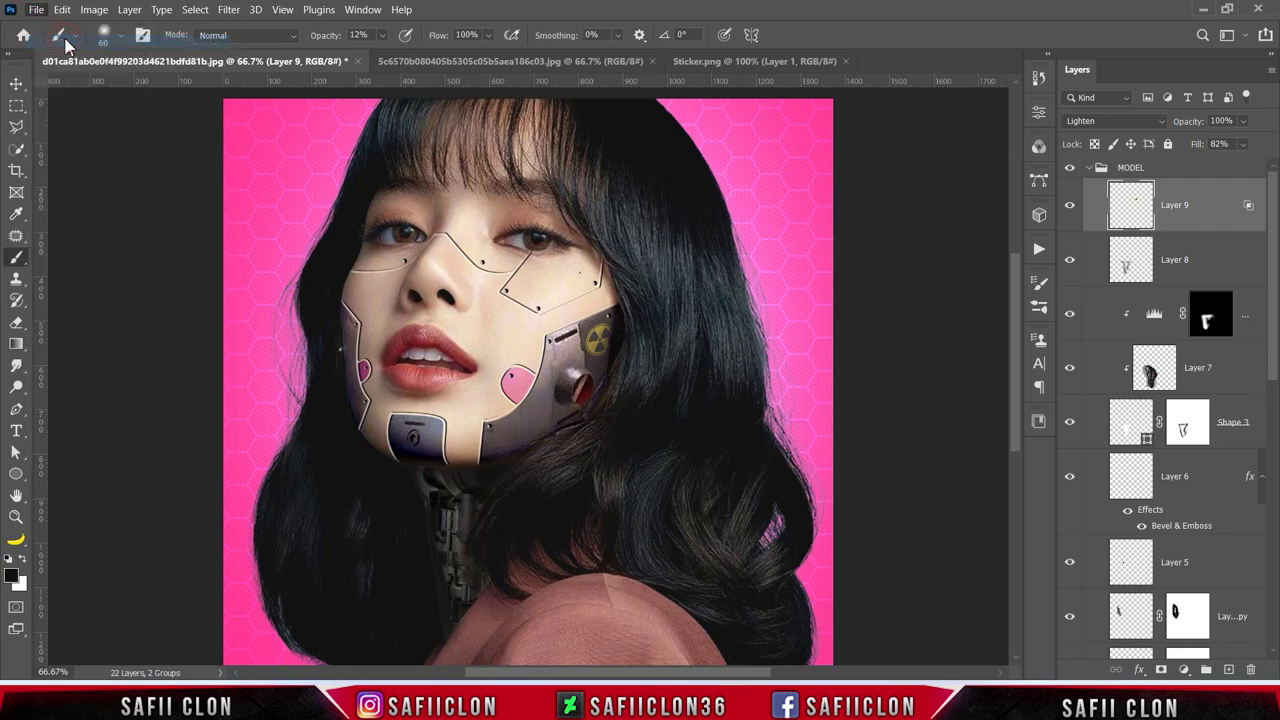
click(405, 215)
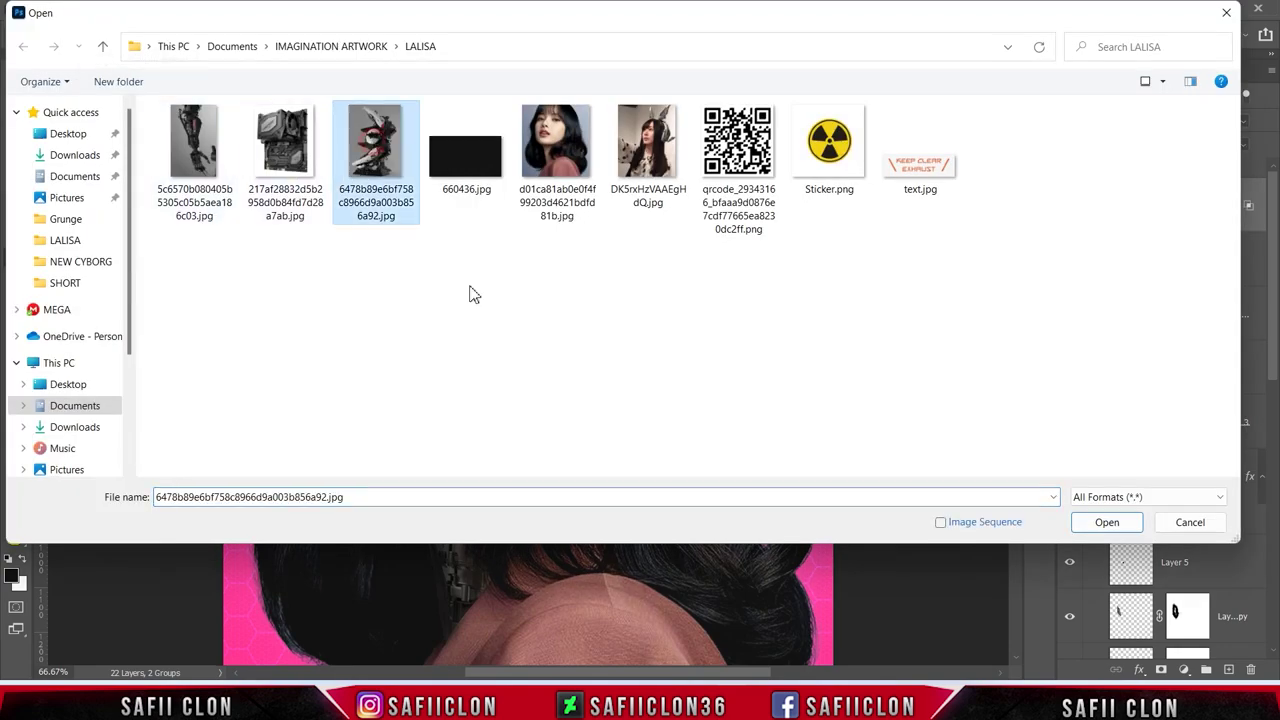
click(1124, 525)
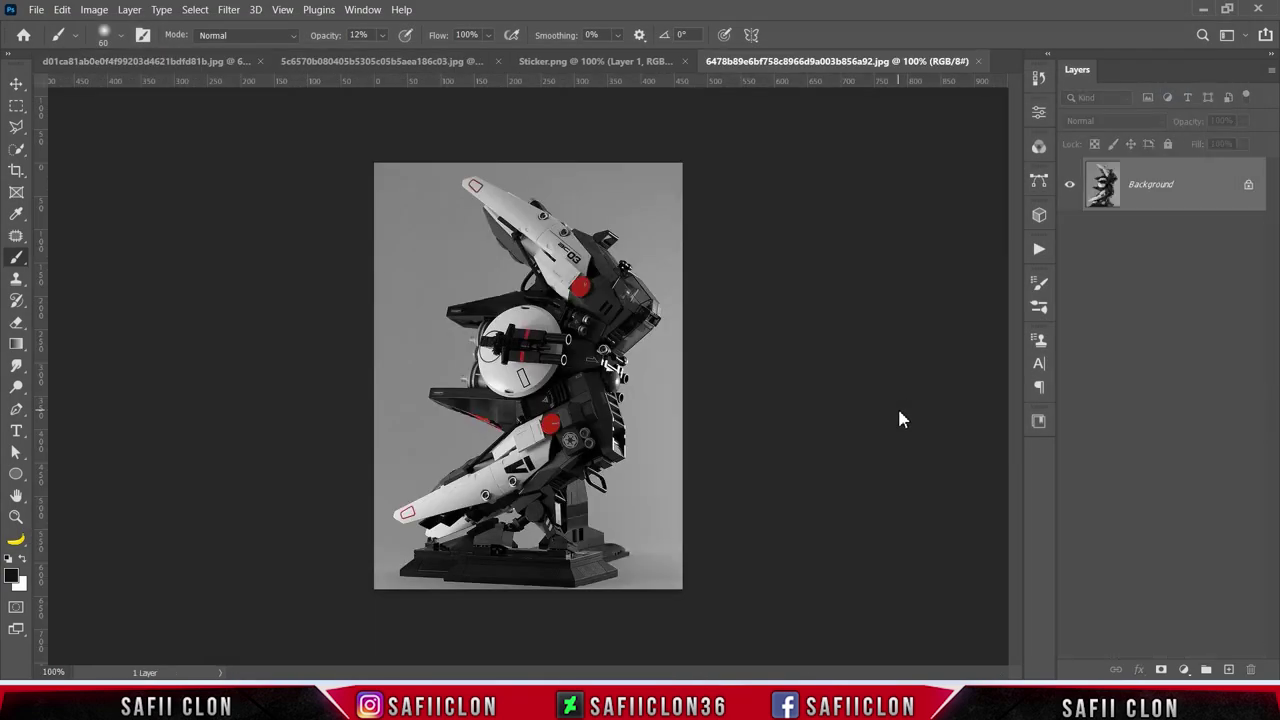
Step: Zoom in and trace a Polygonal Lasso outline along the white lower arm's edges and tip
key(ctrl+plus)
key(ctrl+plus)
scroll(770, 350, down, 2)
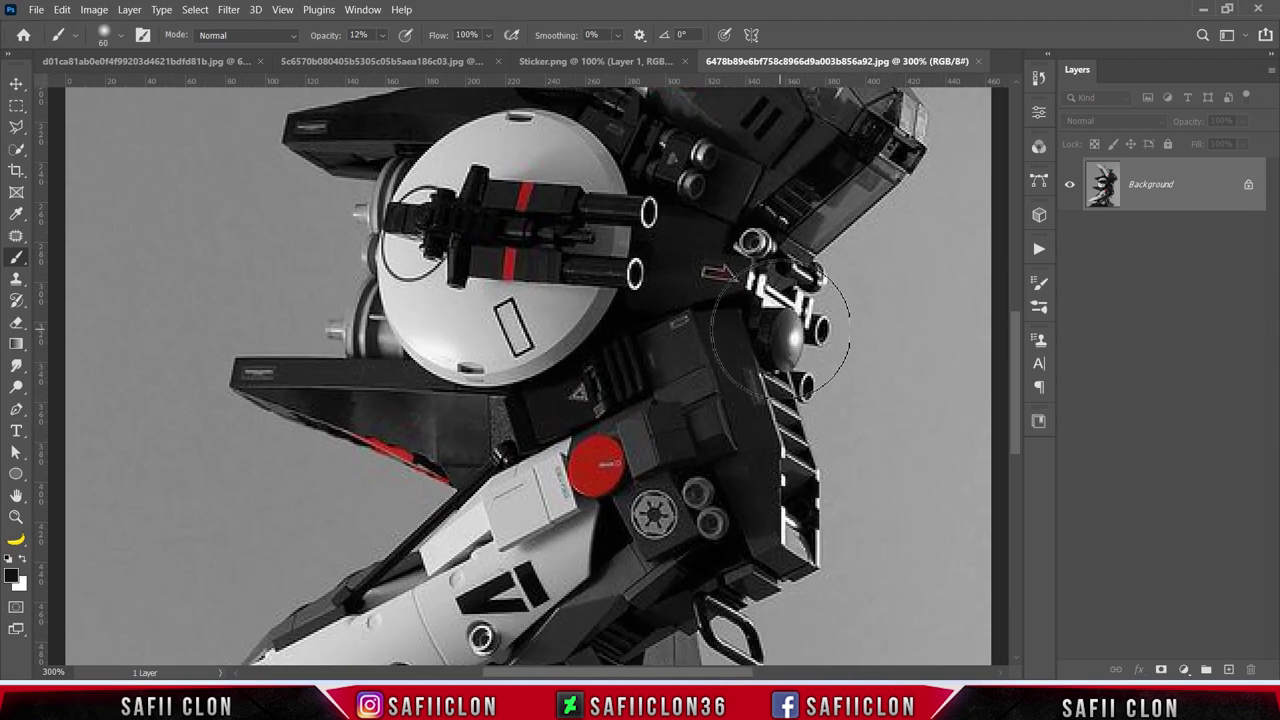
scroll(770, 350, down, 2)
scroll(770, 350, down, 3)
scroll(757, 286, down, 1)
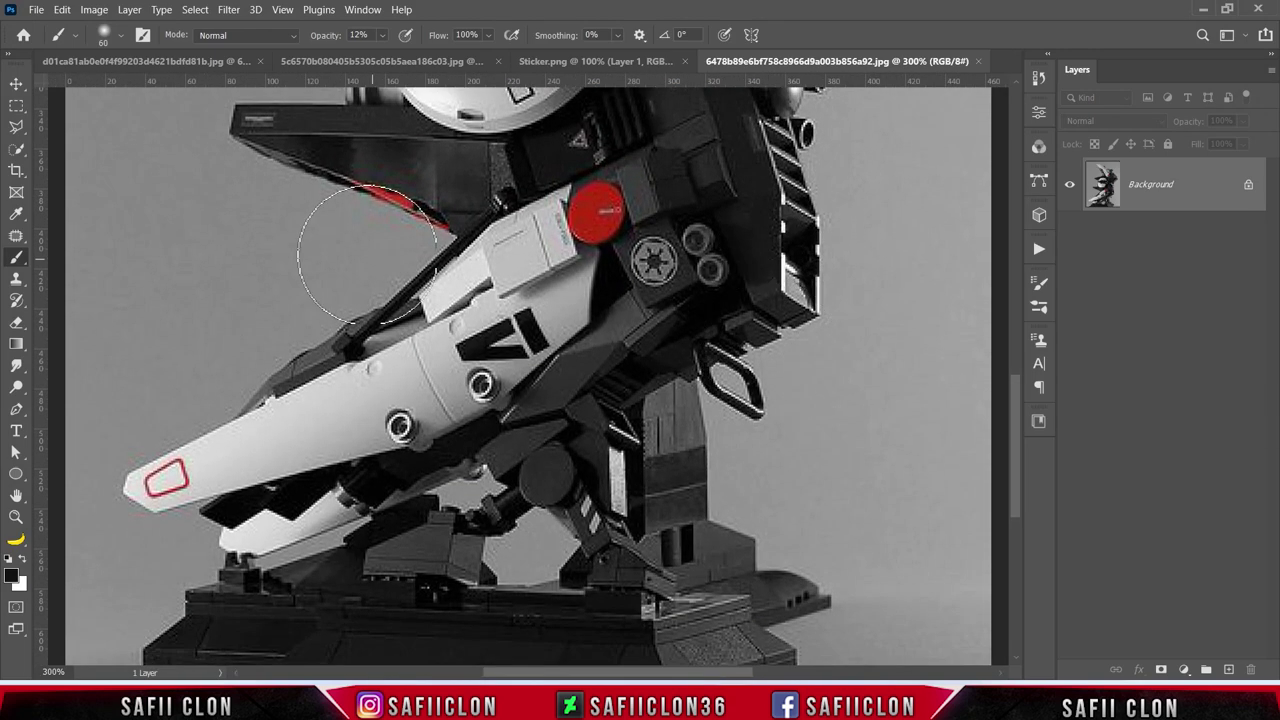
click(16, 127)
click(96, 142)
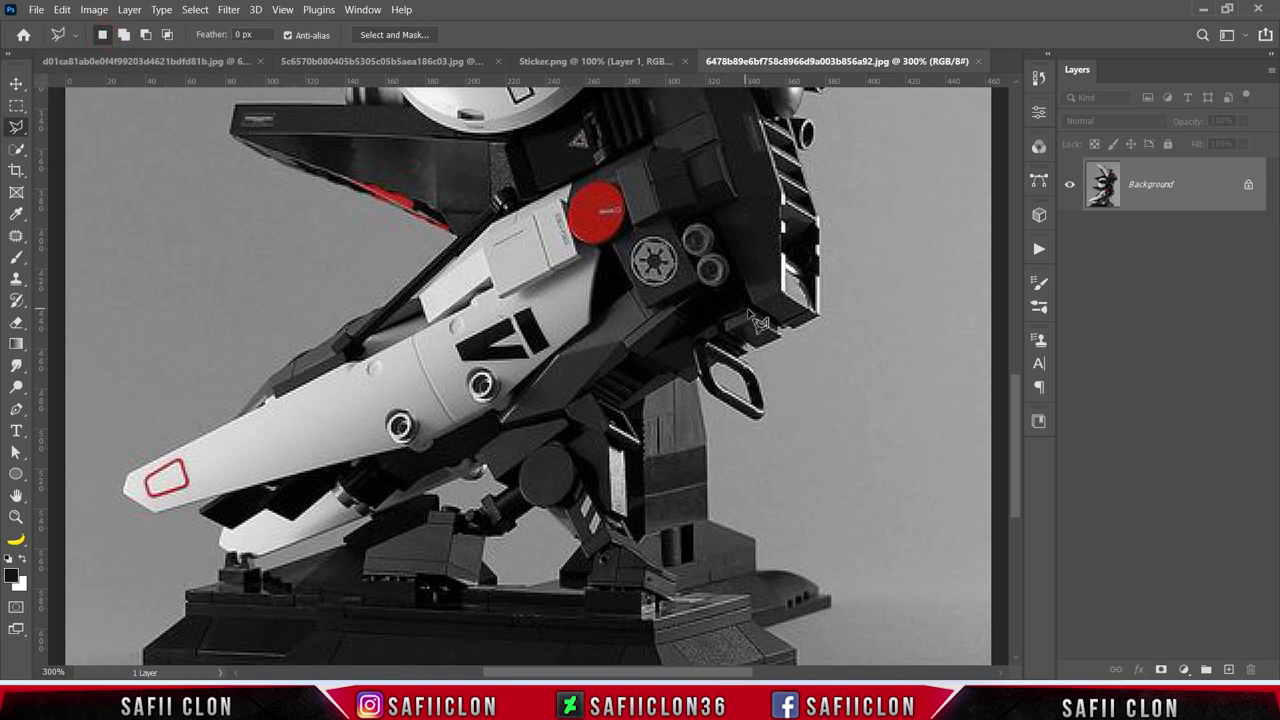
click(630, 364)
click(501, 416)
click(428, 445)
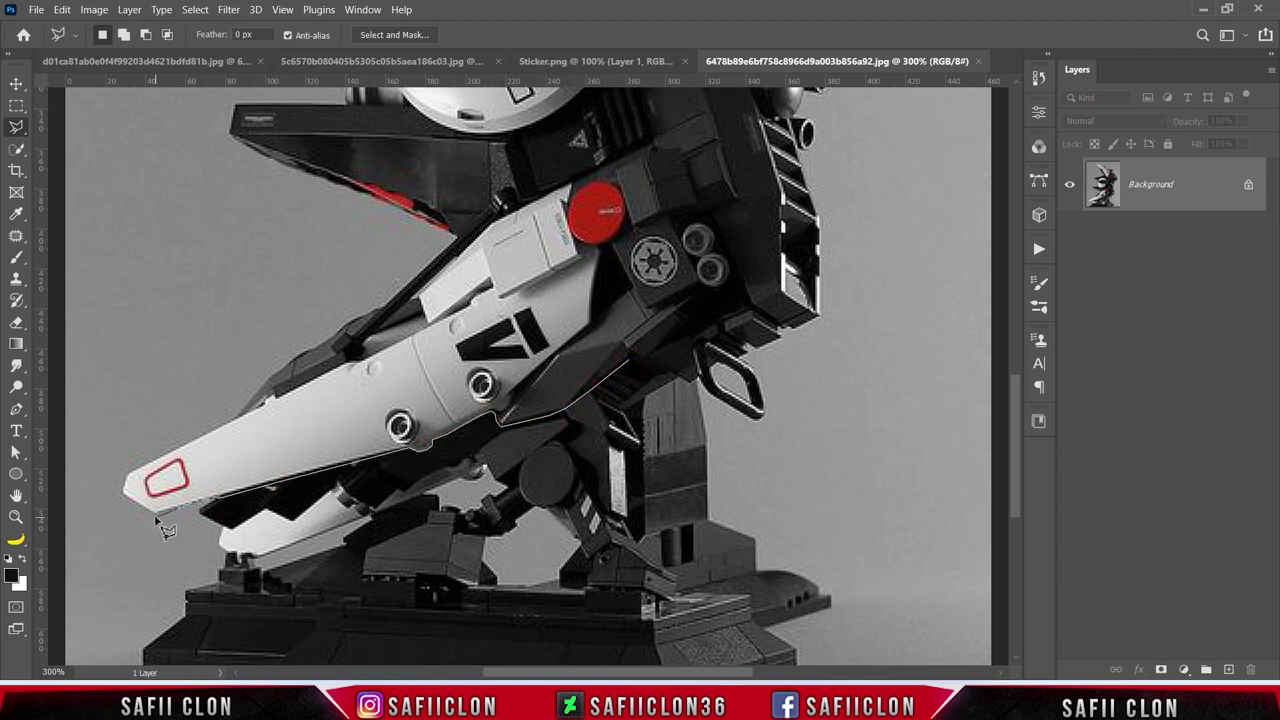
click(123, 490)
click(145, 465)
click(252, 400)
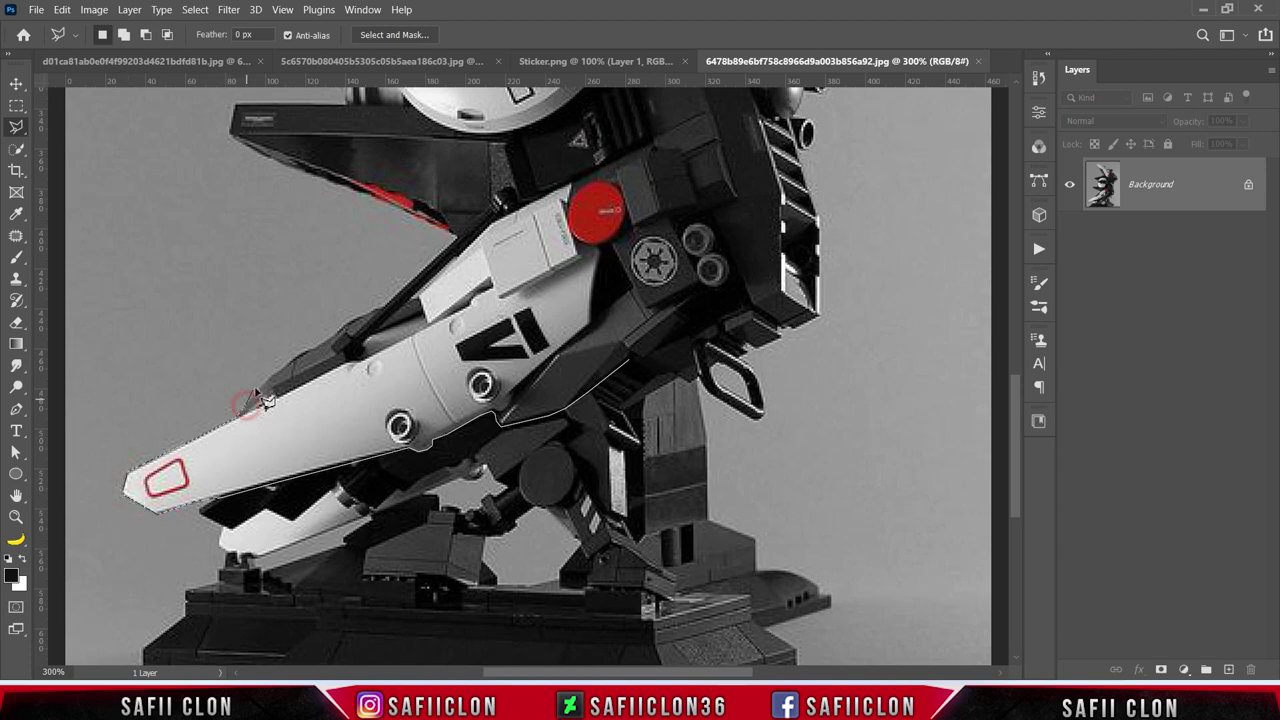
Step: Carry the outline over the shoulder part and close it to select the arm
click(342, 350)
click(573, 188)
click(655, 146)
click(685, 151)
click(740, 285)
click(658, 360)
Step: Zoom out and drag the selected arm toward the portrait document
key(ctrl+1)
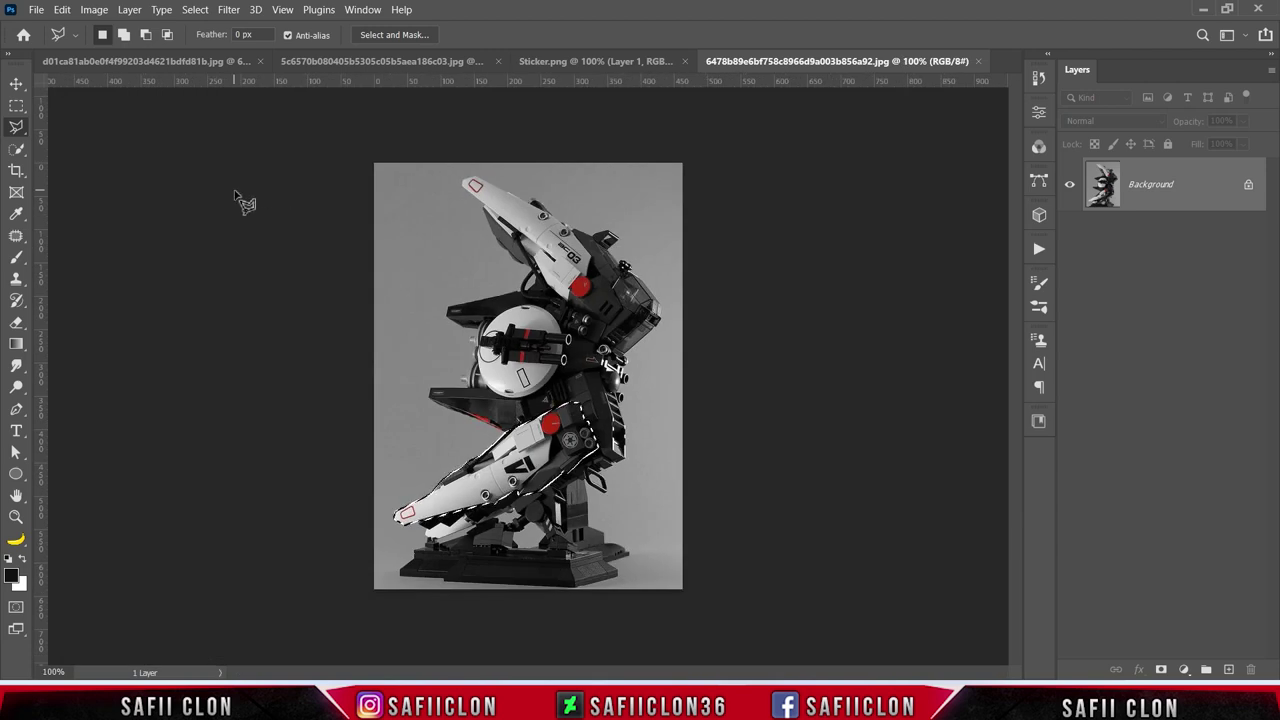
click(16, 84)
drag(548, 470, 170, 67)
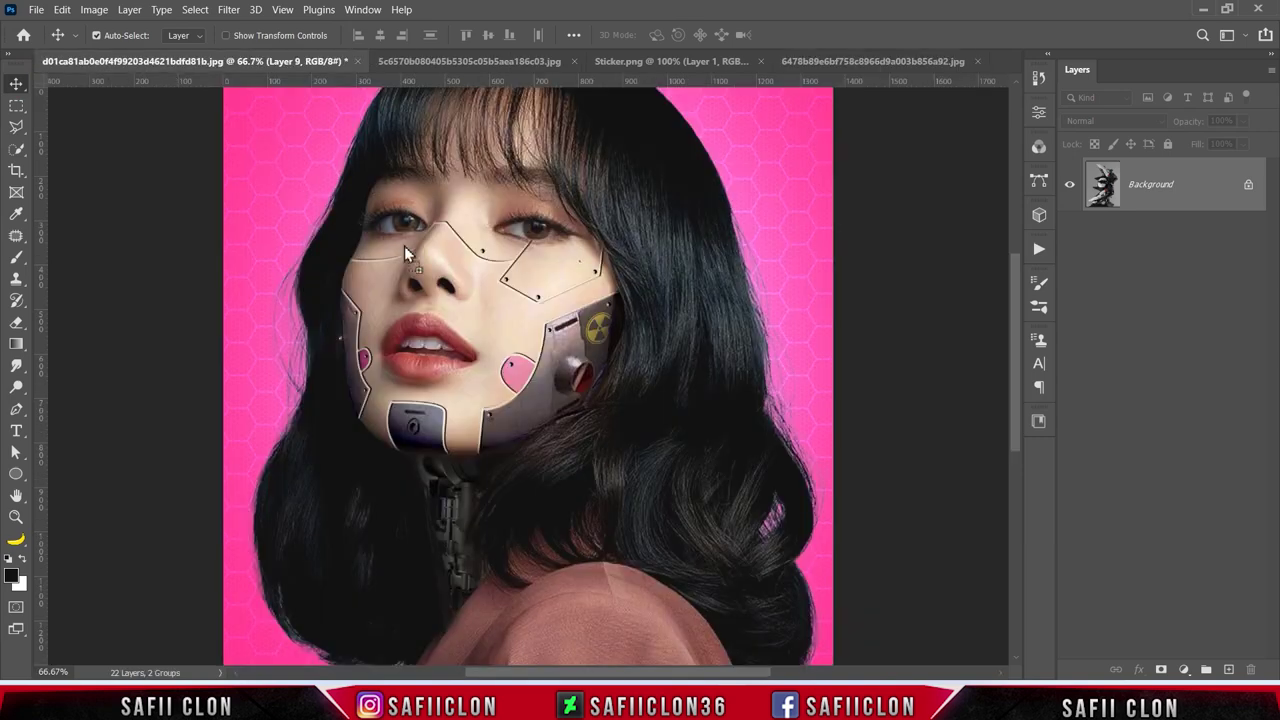
Step: Drop the robot arm in as Layer 10, then scale, rotate and skew it beside the head's upper right
drag(384, 233, 386, 240)
key(ctrl+t)
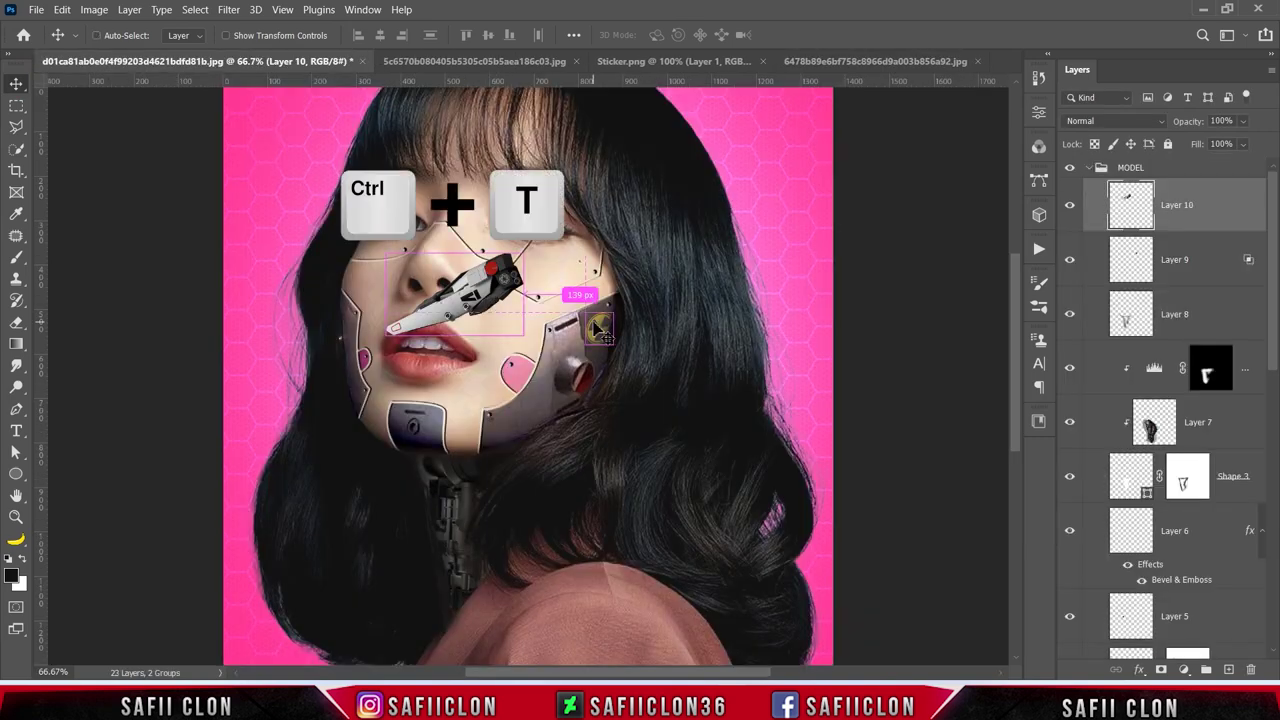
drag(600, 285, 313, 360)
key(ctrl+minus)
mouse_move(462, 290)
mouse_down()
mouse_move(657, 214)
mouse_move(826, 289)
mouse_move(793, 283)
mouse_move(859, 256)
mouse_move(808, 253)
mouse_move(814, 237)
mouse_up()
drag(795, 170, 798, 160)
mouse_move(727, 258)
mouse_down()
mouse_move(808, 251)
mouse_move(734, 265)
mouse_up()
drag(770, 200, 752, 150)
drag(579, 174, 585, 180)
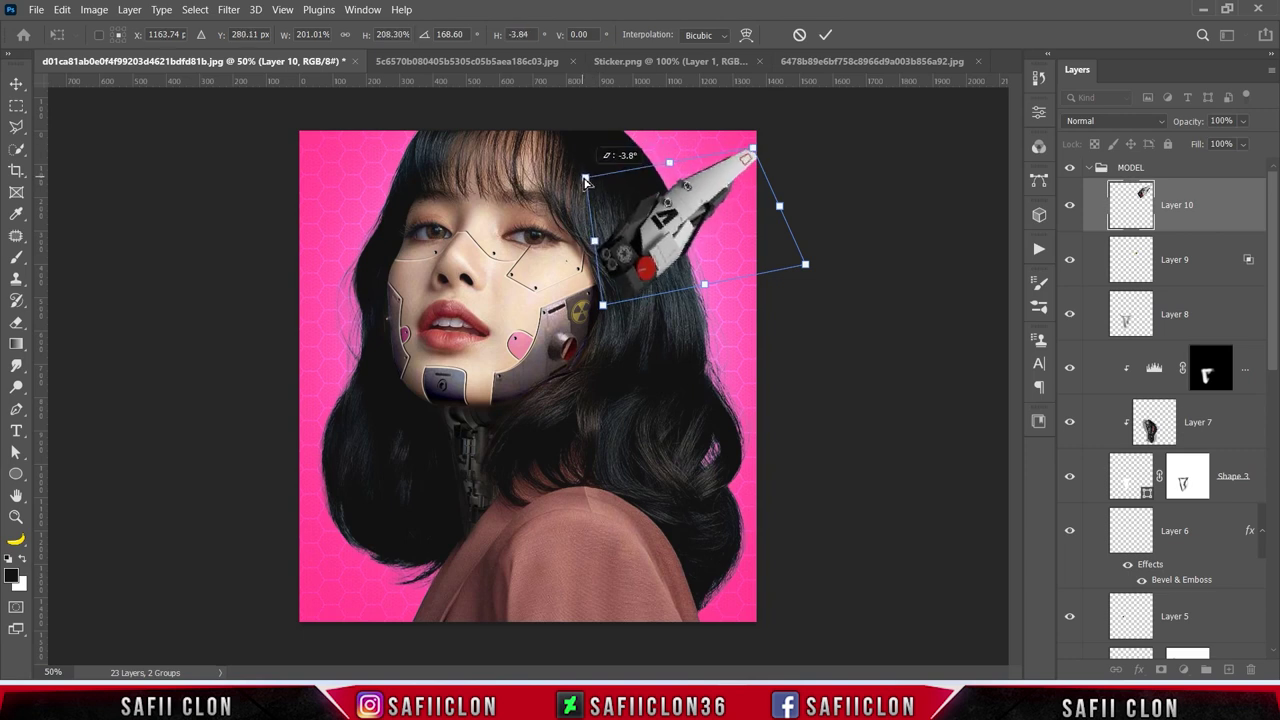
click(825, 35)
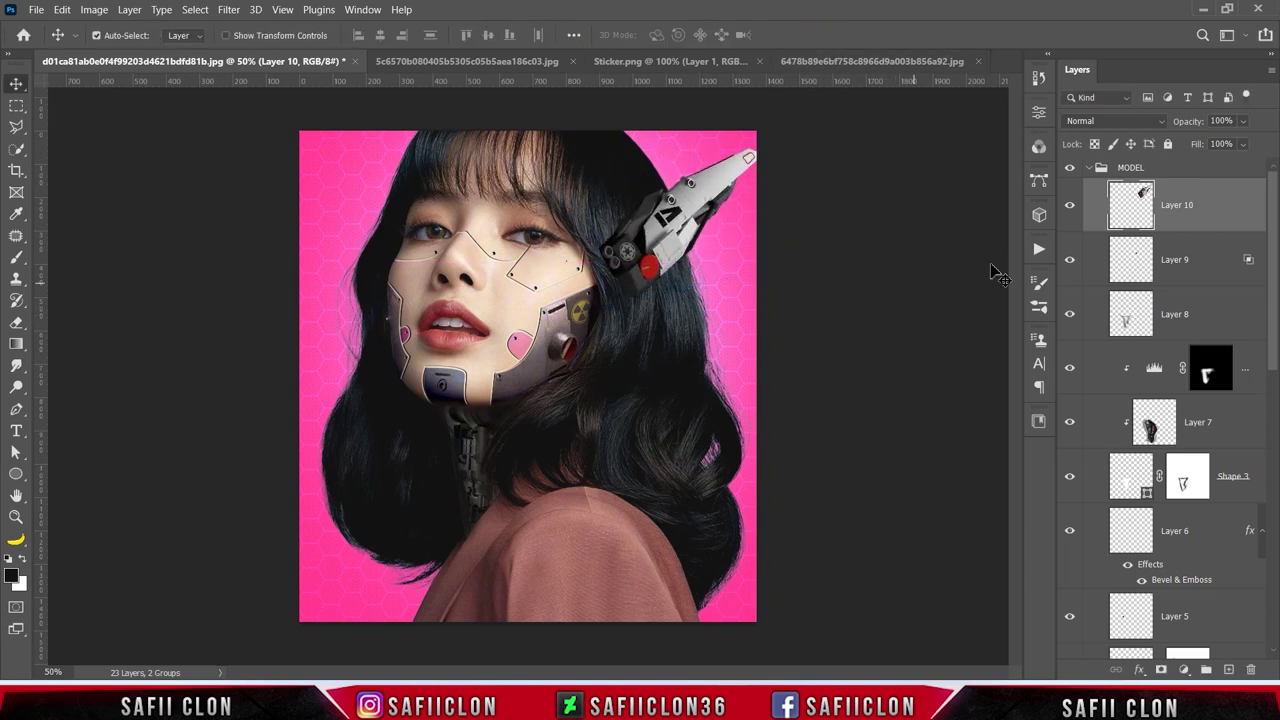
Step: Clip a Brightness/Contrast adjustment to Layer 10 that darkens the arm and lowers its contrast
click(1191, 670)
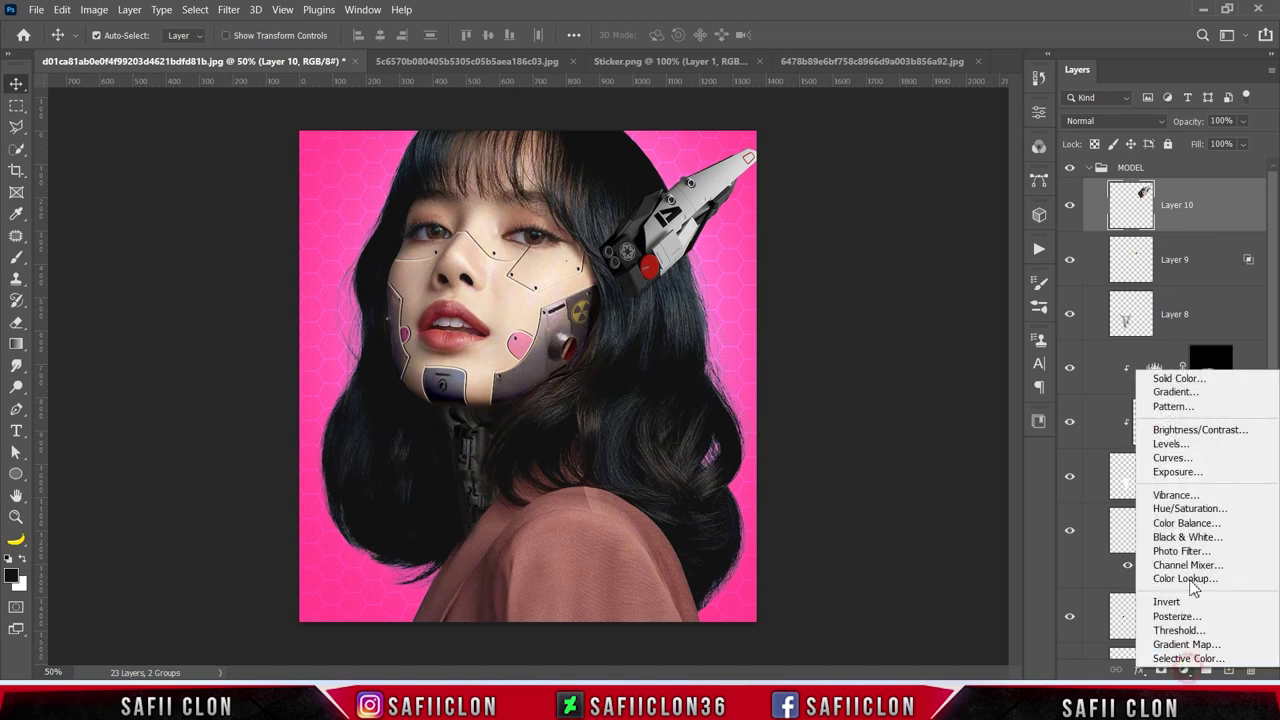
click(1185, 428)
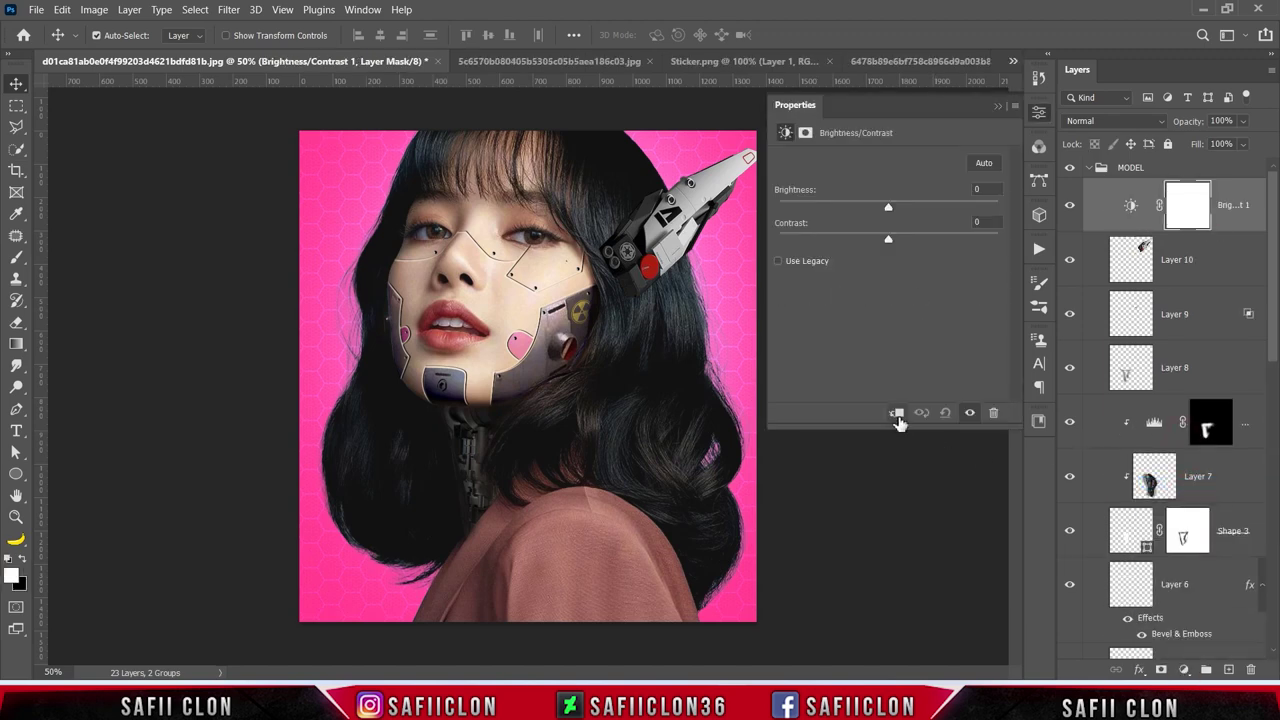
click(897, 416)
drag(884, 210, 842, 210)
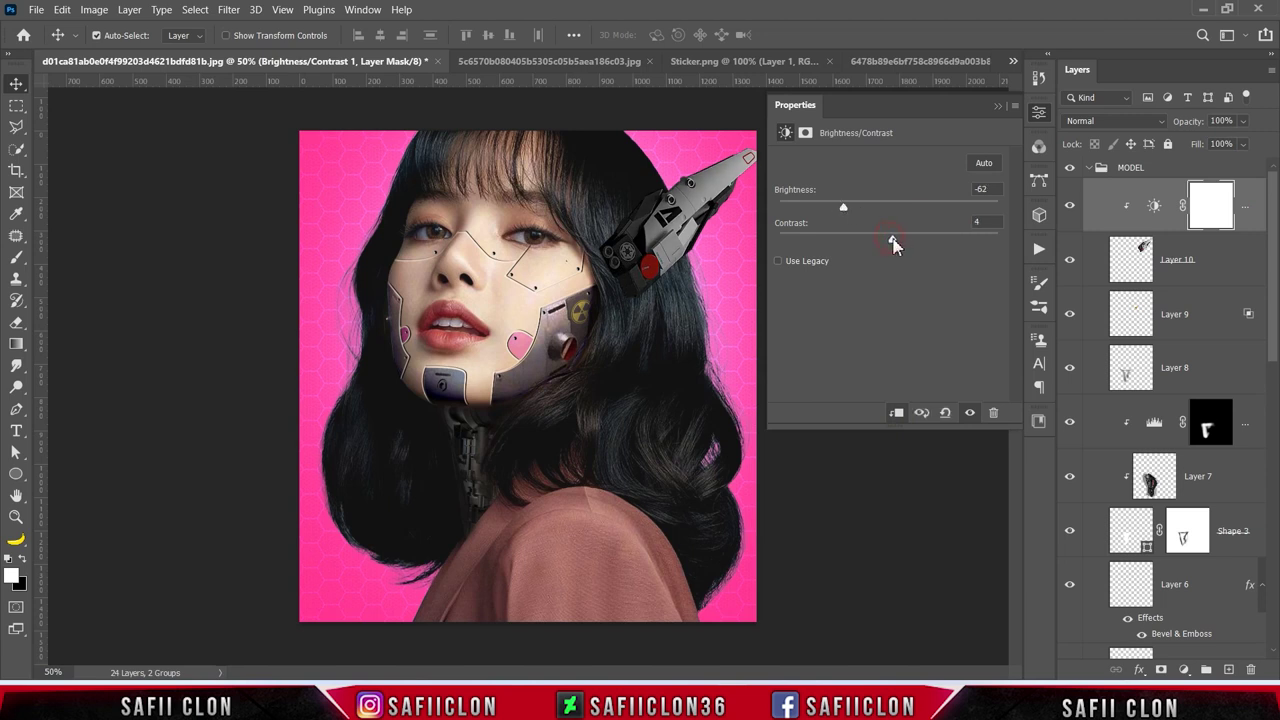
mouse_move(897, 244)
mouse_down()
mouse_move(797, 244)
mouse_move(898, 238)
mouse_up()
click(997, 106)
click(1070, 206)
click(1070, 206)
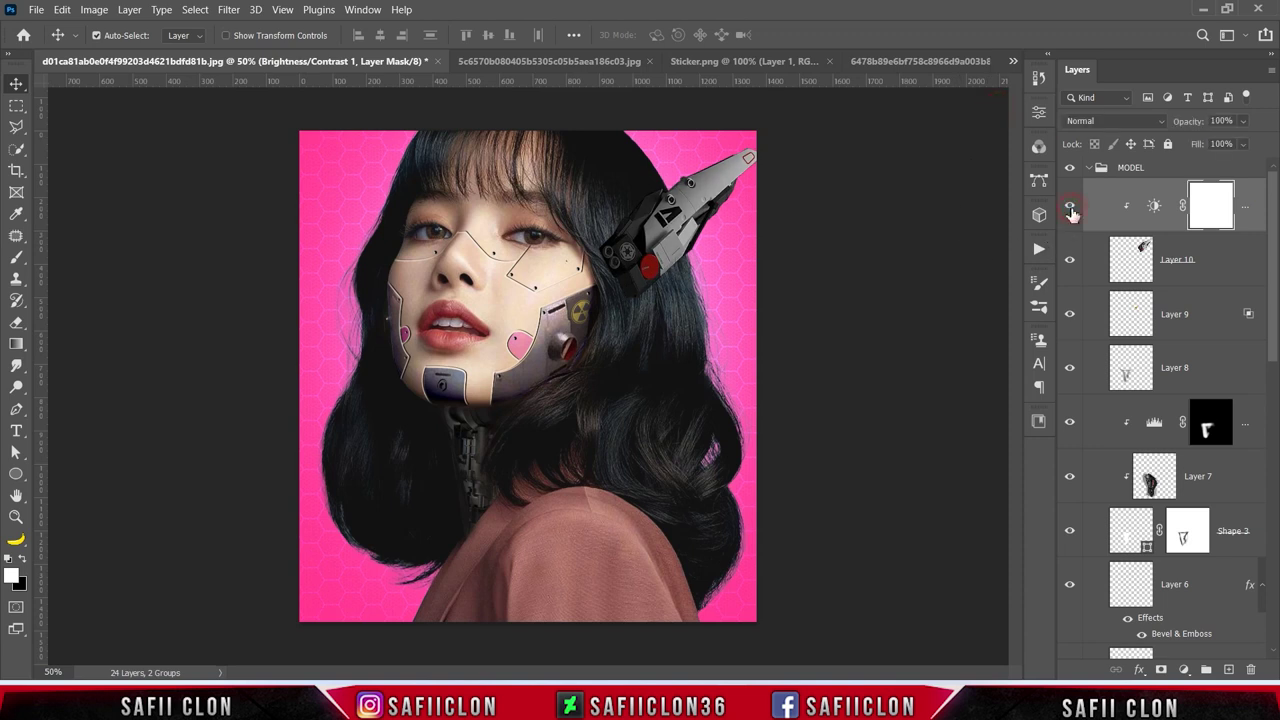
click(1211, 212)
Step: Clip an Exposure adjustment to the arm with exposure +0.10, offset +0.0038 and gamma 0.97
click(1186, 670)
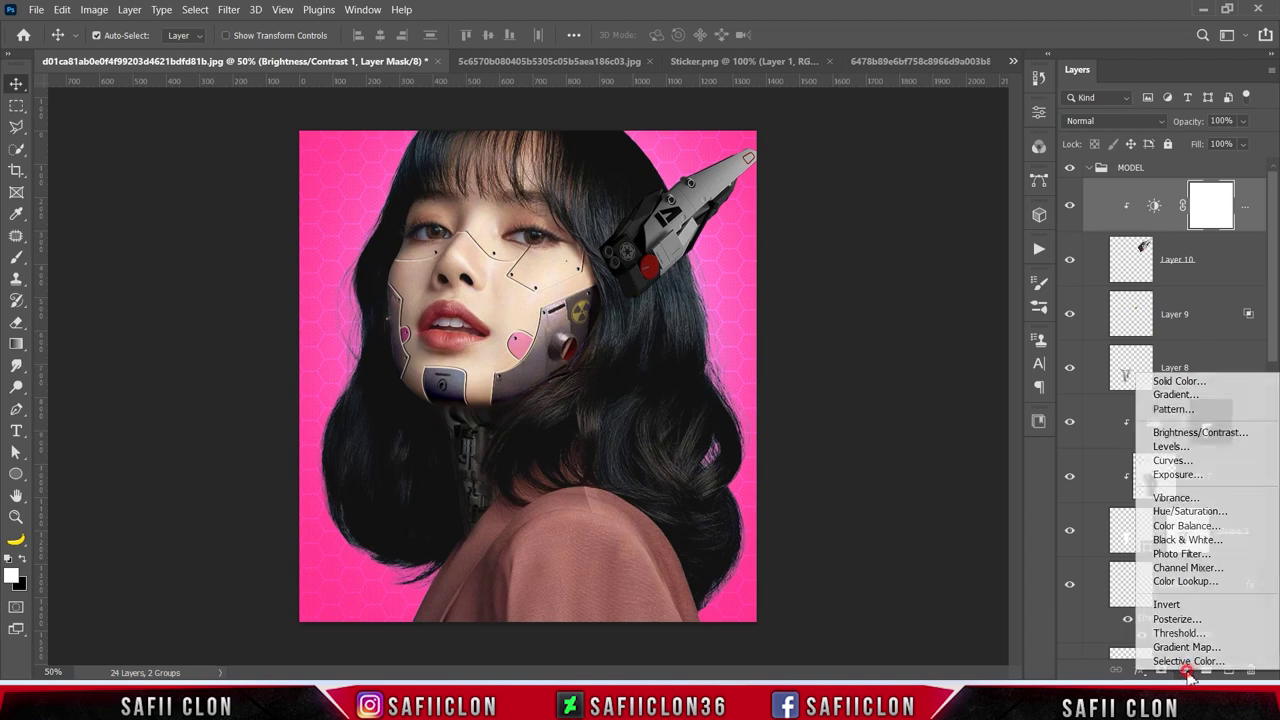
click(1176, 475)
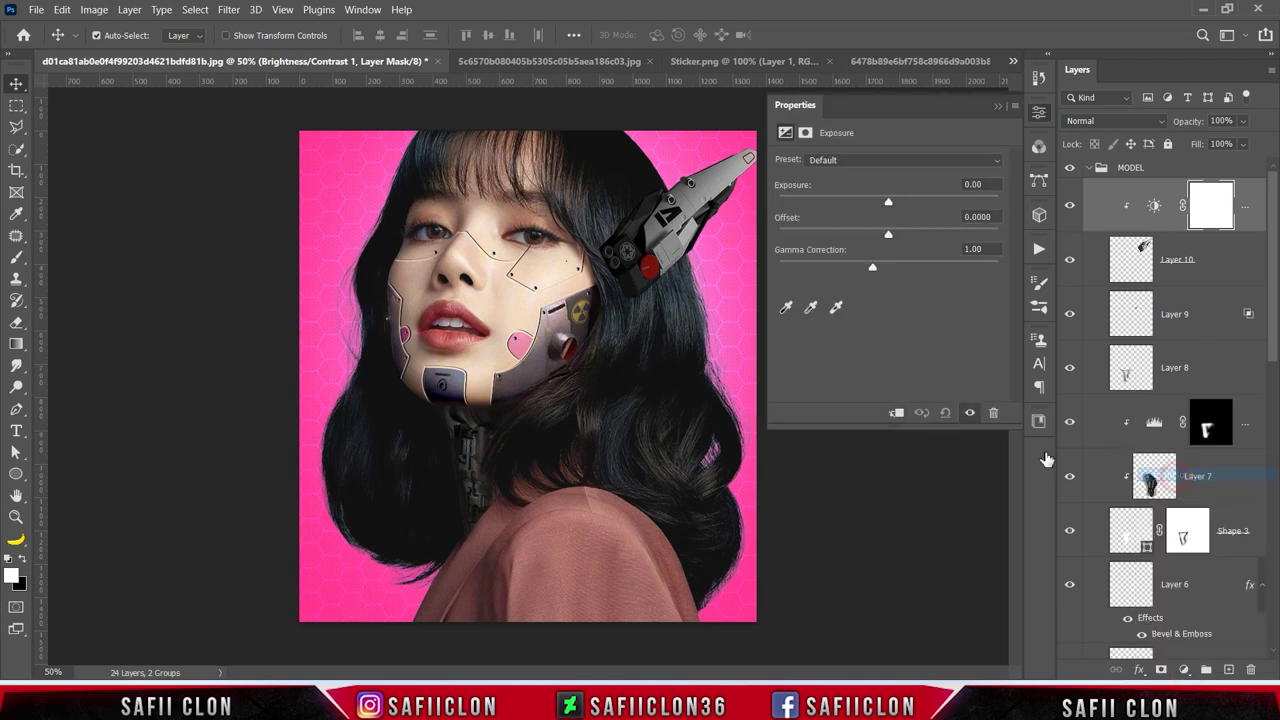
click(896, 412)
drag(888, 202, 893, 204)
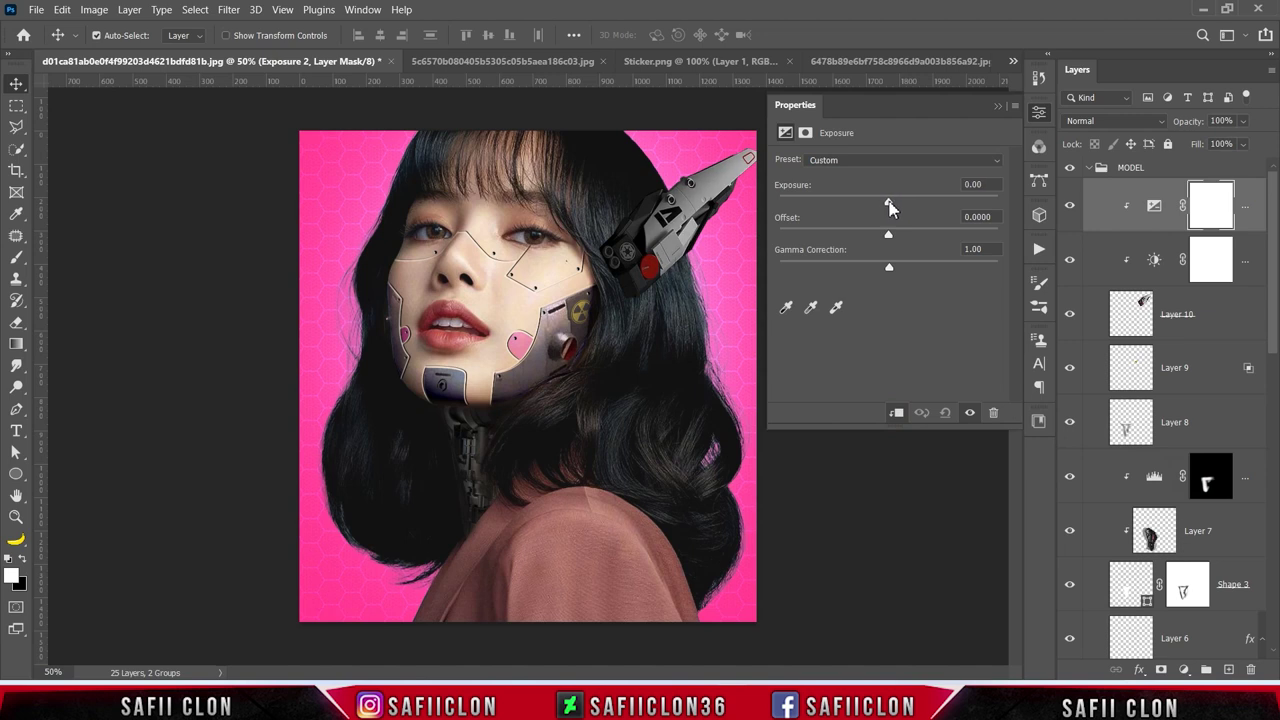
drag(889, 234, 892, 240)
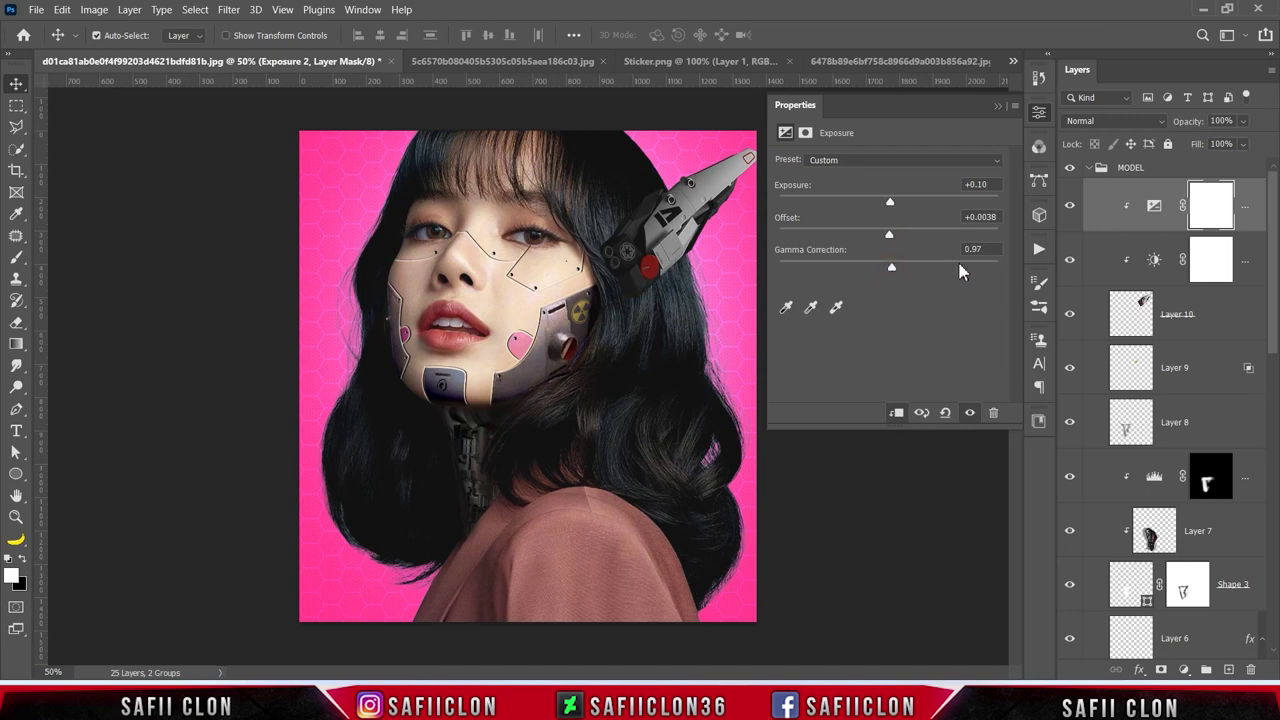
click(996, 105)
click(1069, 205)
click(1069, 205)
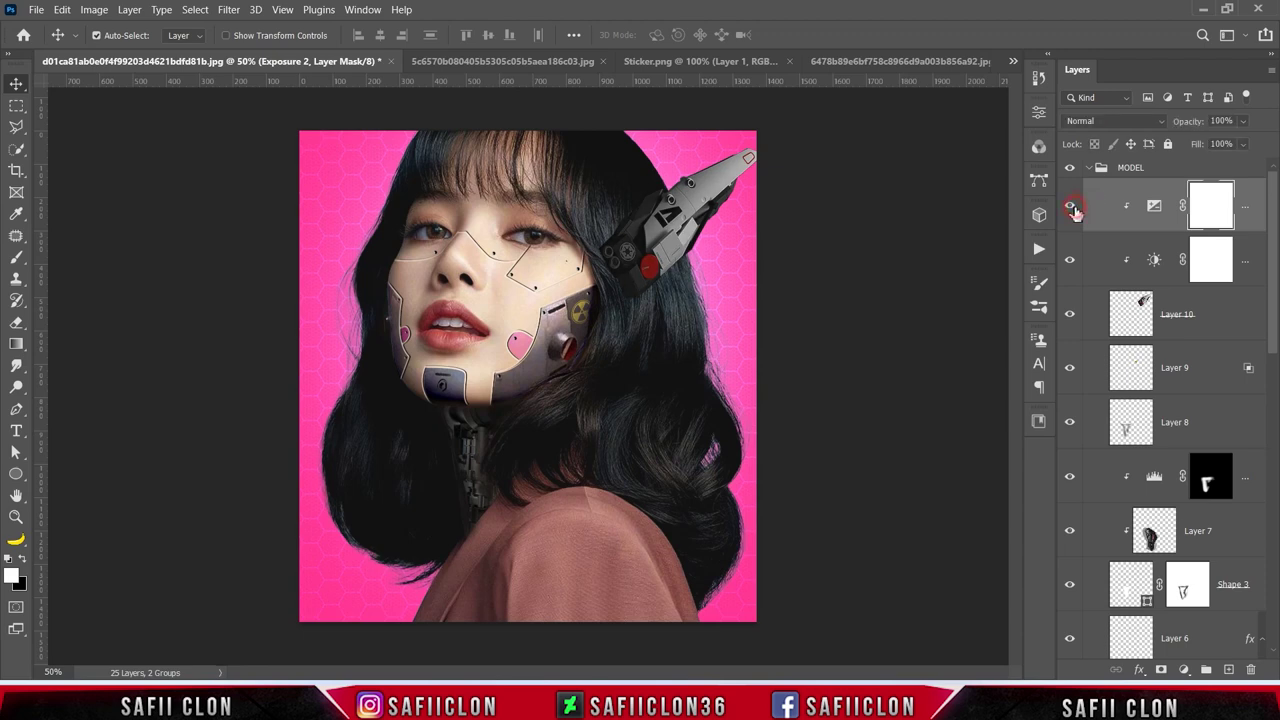
click(1209, 316)
Step: Add a Screen-mode Inner Shadow in pink ff53a9 to Layer 10
right_click(1209, 316)
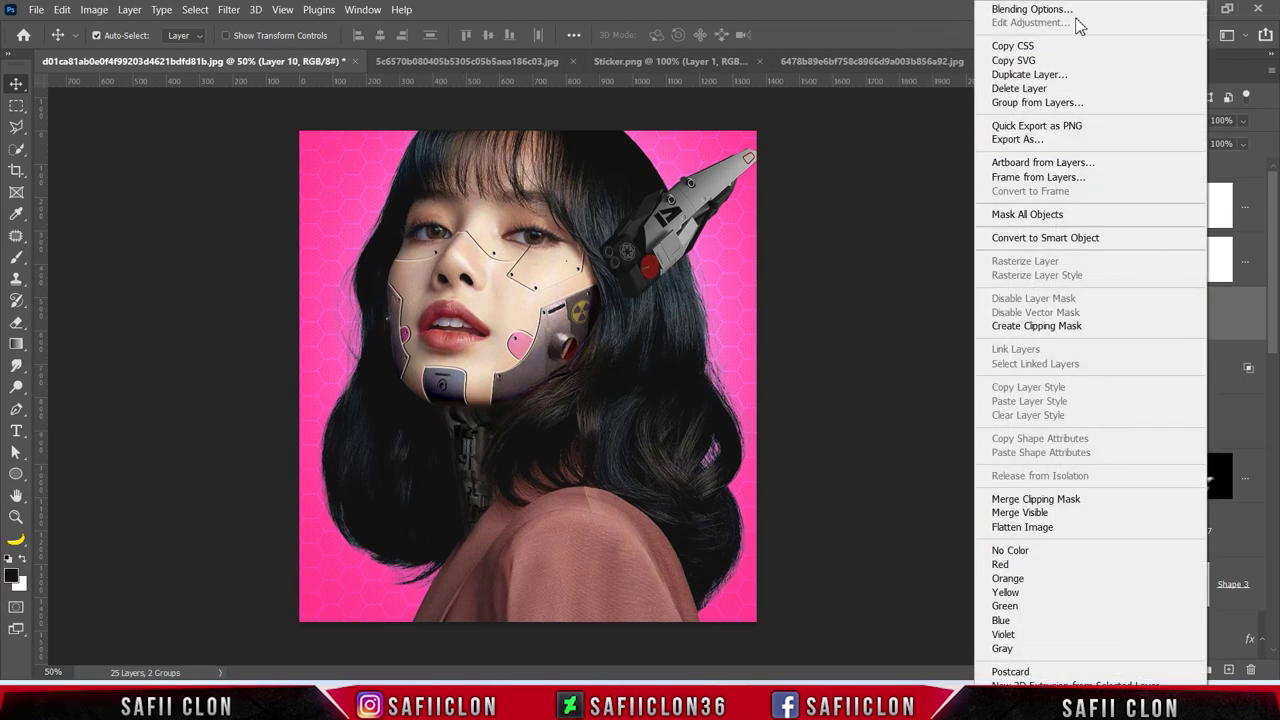
click(1073, 10)
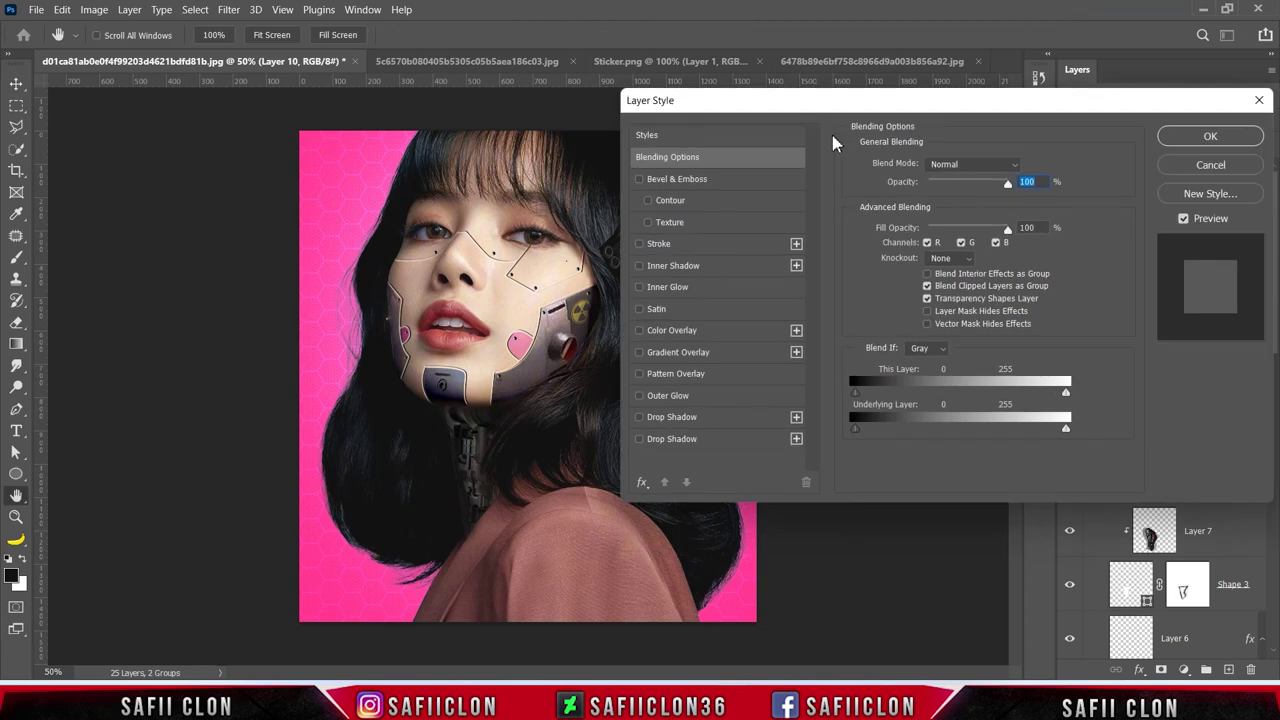
drag(748, 111, 888, 118)
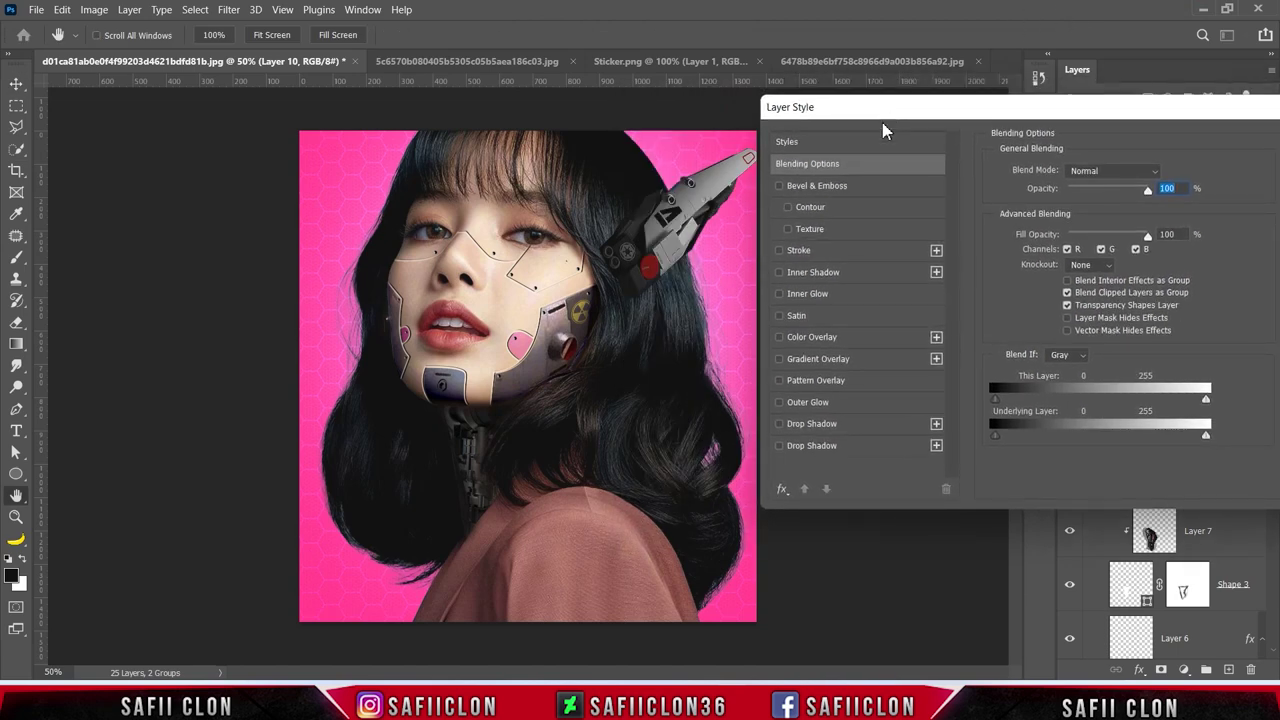
click(818, 277)
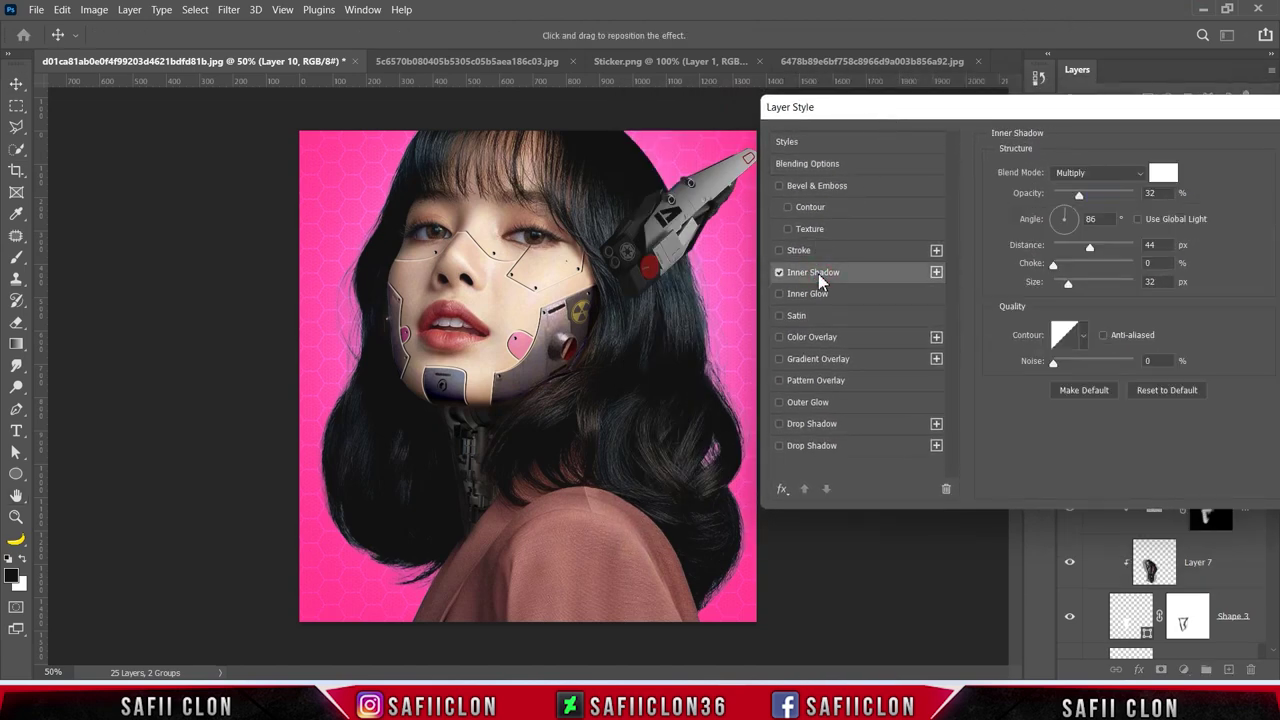
click(1091, 177)
click(1090, 330)
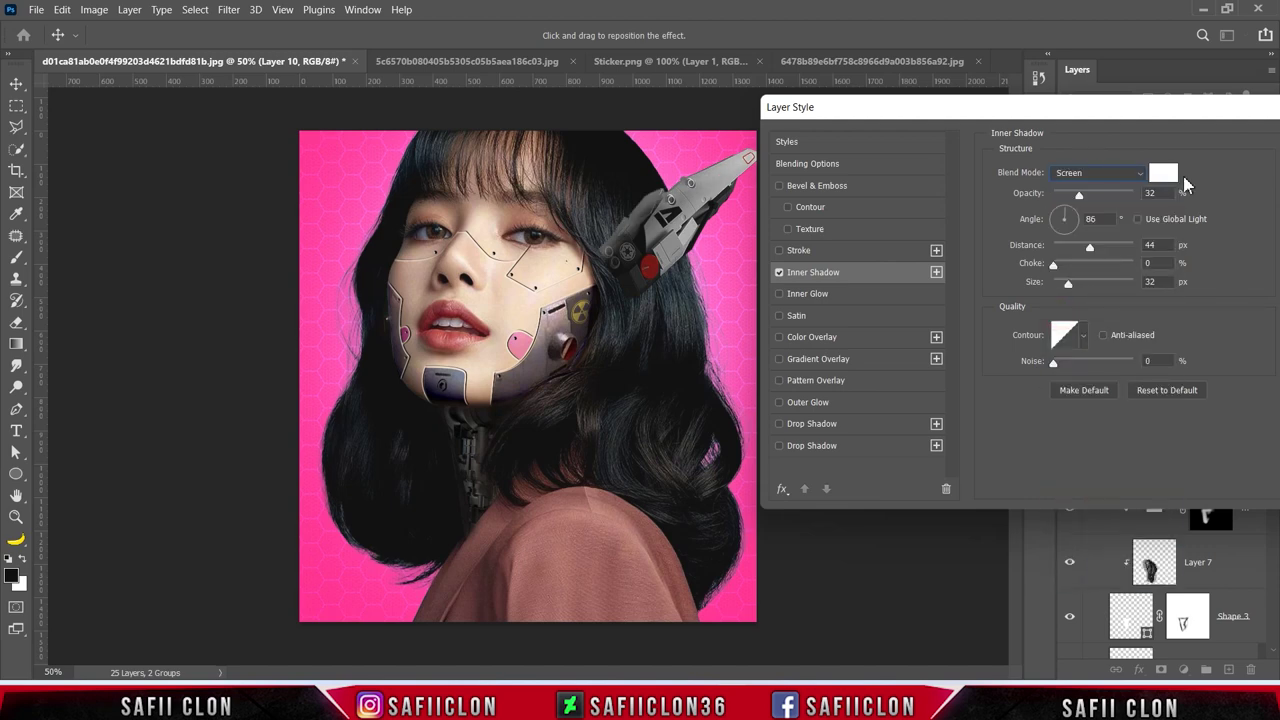
click(1164, 173)
double_click(900, 470)
text(ff53a)
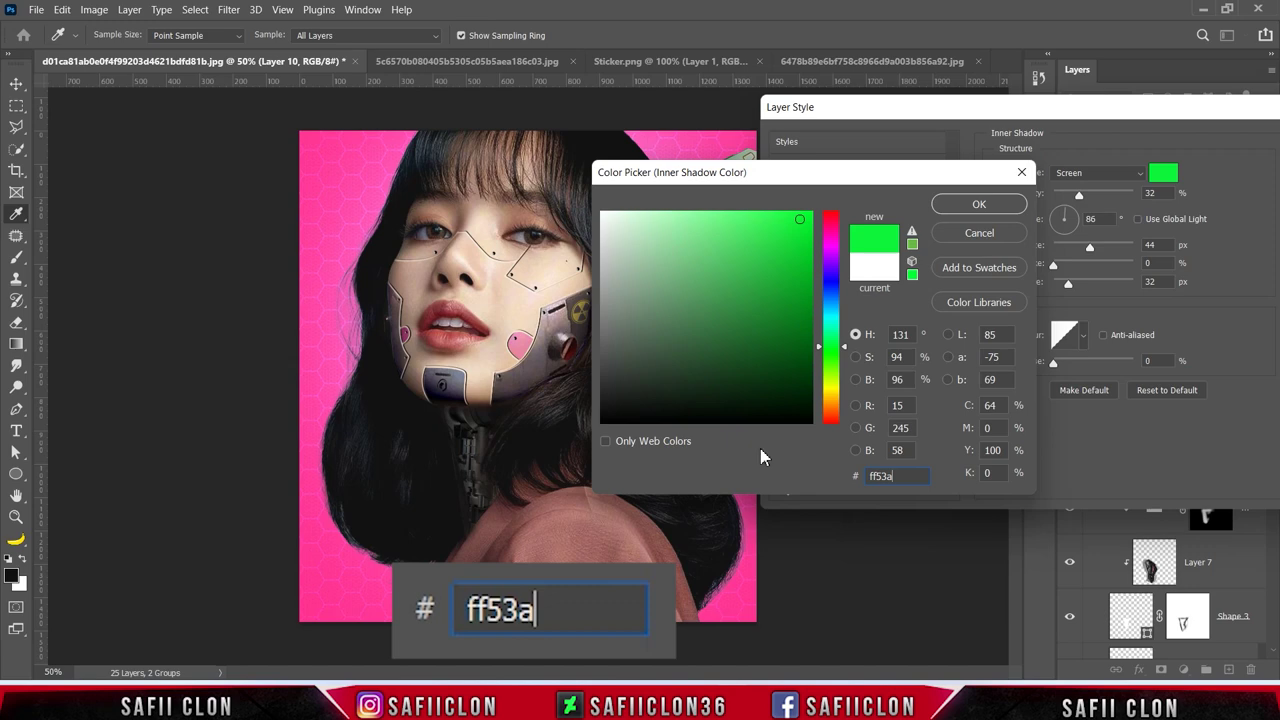
text(9)
click(979, 204)
Step: Set the inner shadow to 82% opacity, 18° angle, 16 px distance and 4 px size, then apply it
drag(1079, 197, 1119, 199)
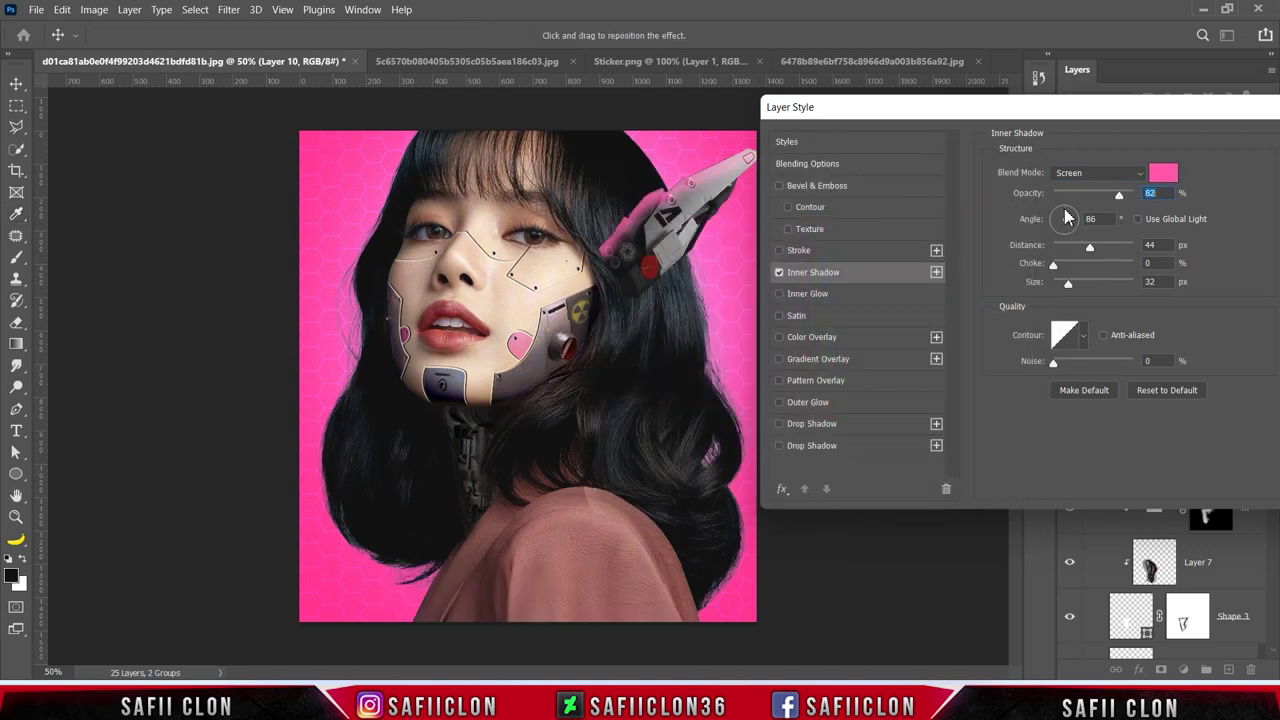
mouse_move(1077, 220)
mouse_down()
mouse_move(1108, 218)
mouse_move(1068, 249)
mouse_move(1060, 293)
mouse_up()
click(1050, 266)
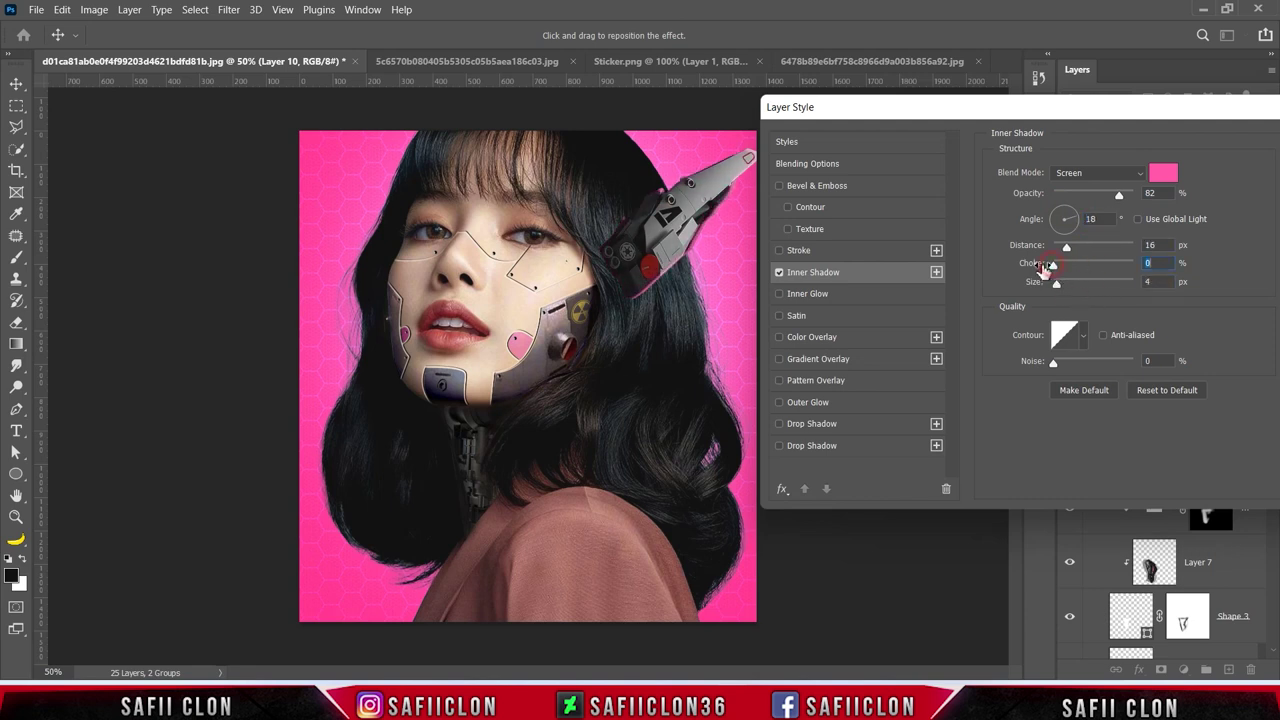
drag(1173, 123, 940, 167)
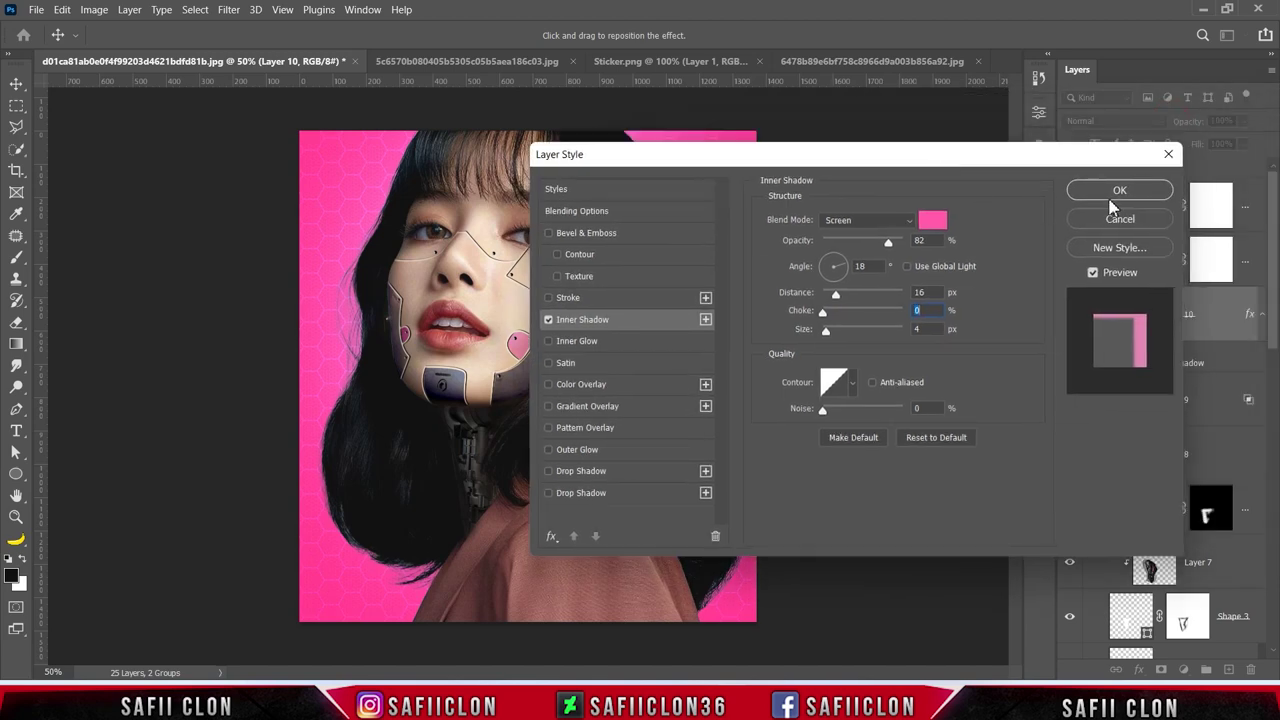
click(1117, 189)
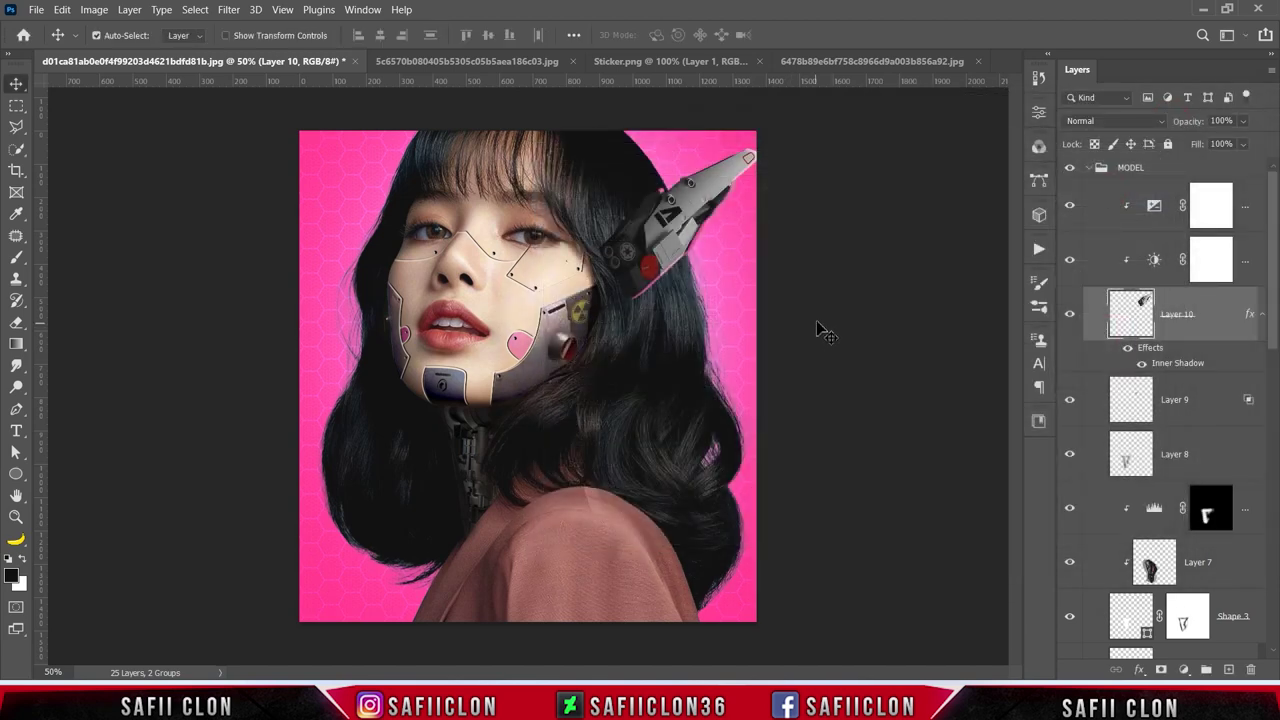
right_click(1175, 368)
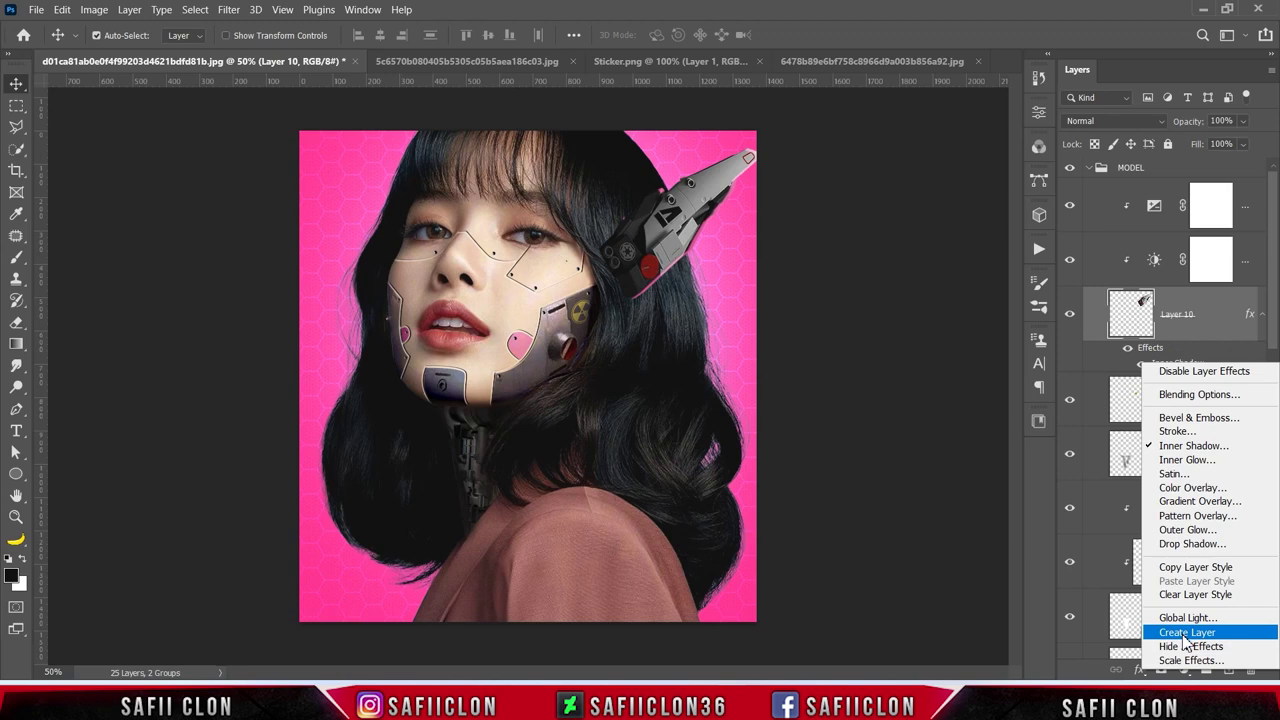
Step: Turn the Inner Shadow into its own layer, move it to the top of MODEL and mask it
click(1185, 633)
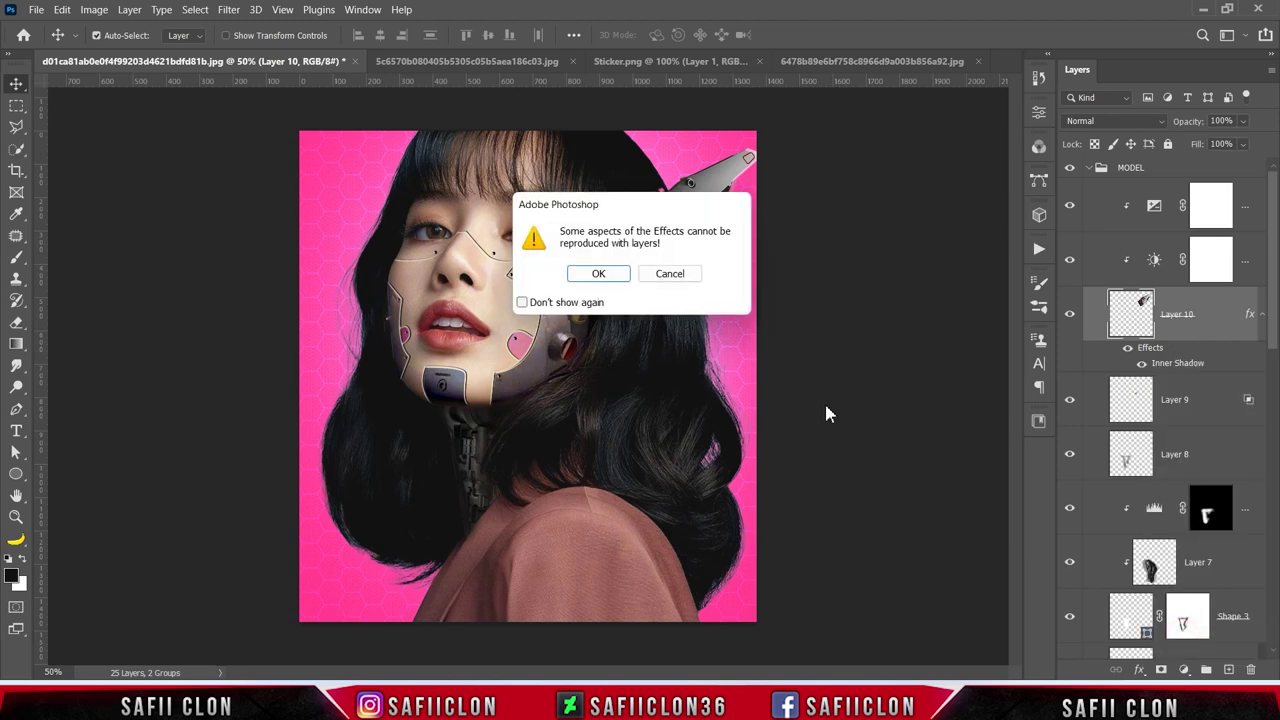
click(605, 278)
click(1213, 313)
drag(1213, 313, 1195, 208)
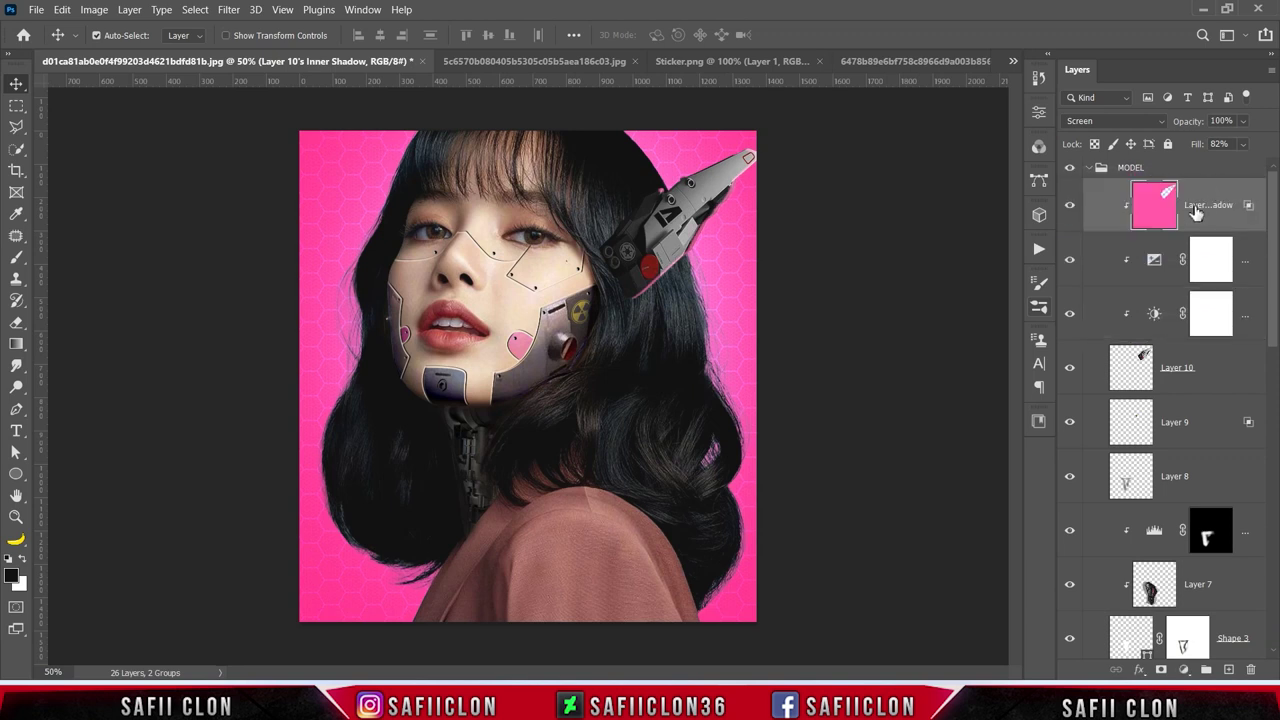
click(1161, 669)
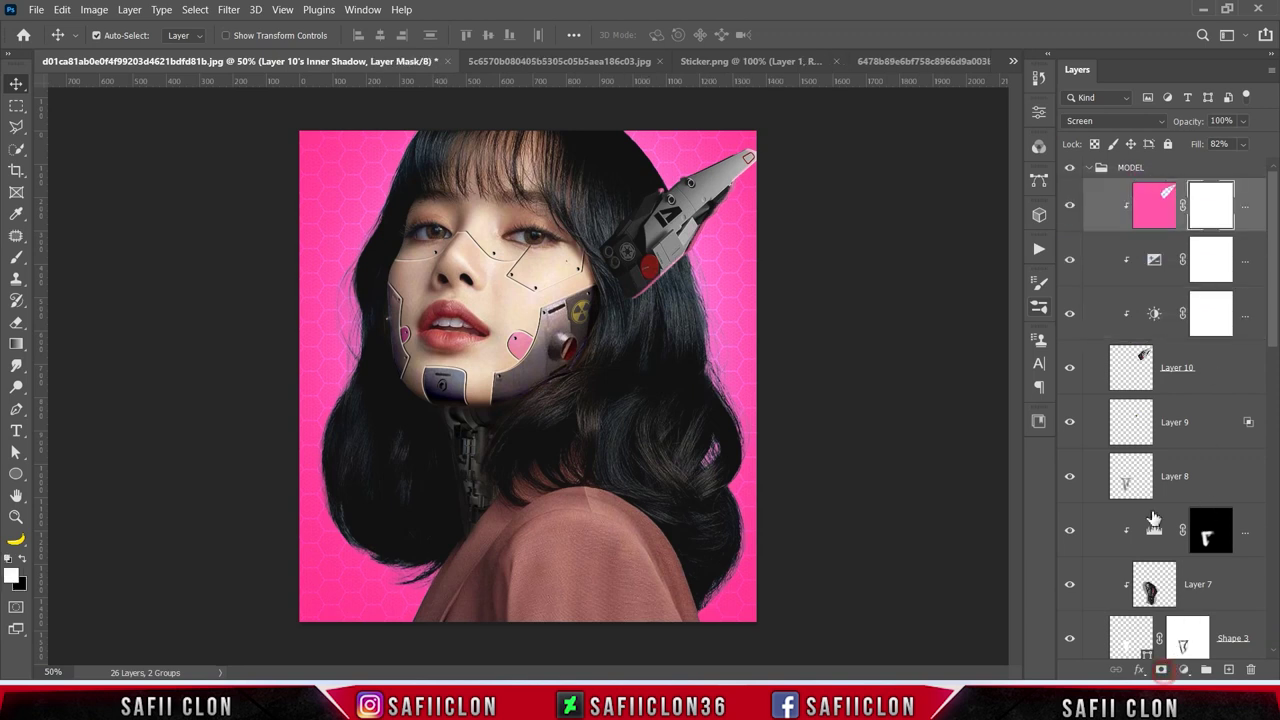
Step: Set up a 136 px Soft Round brush at 28% opacity painting black
right_click(23, 265)
click(77, 257)
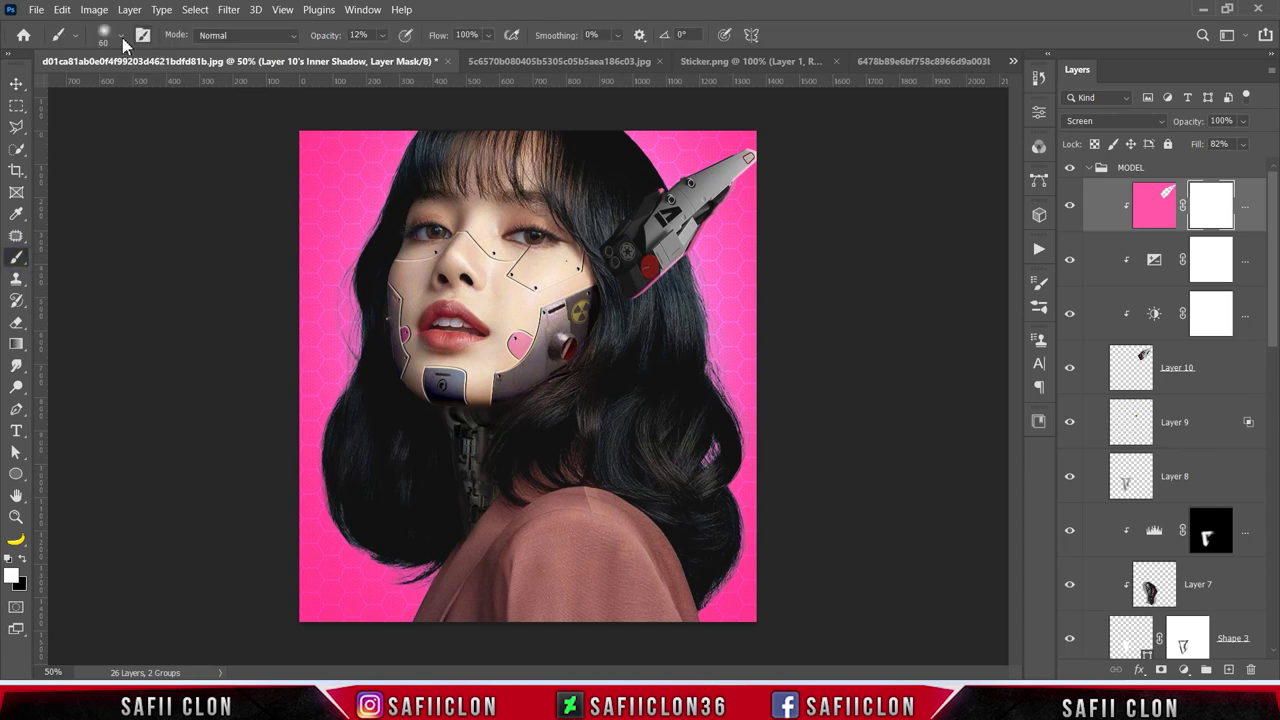
click(122, 36)
click(140, 250)
drag(130, 87, 142, 80)
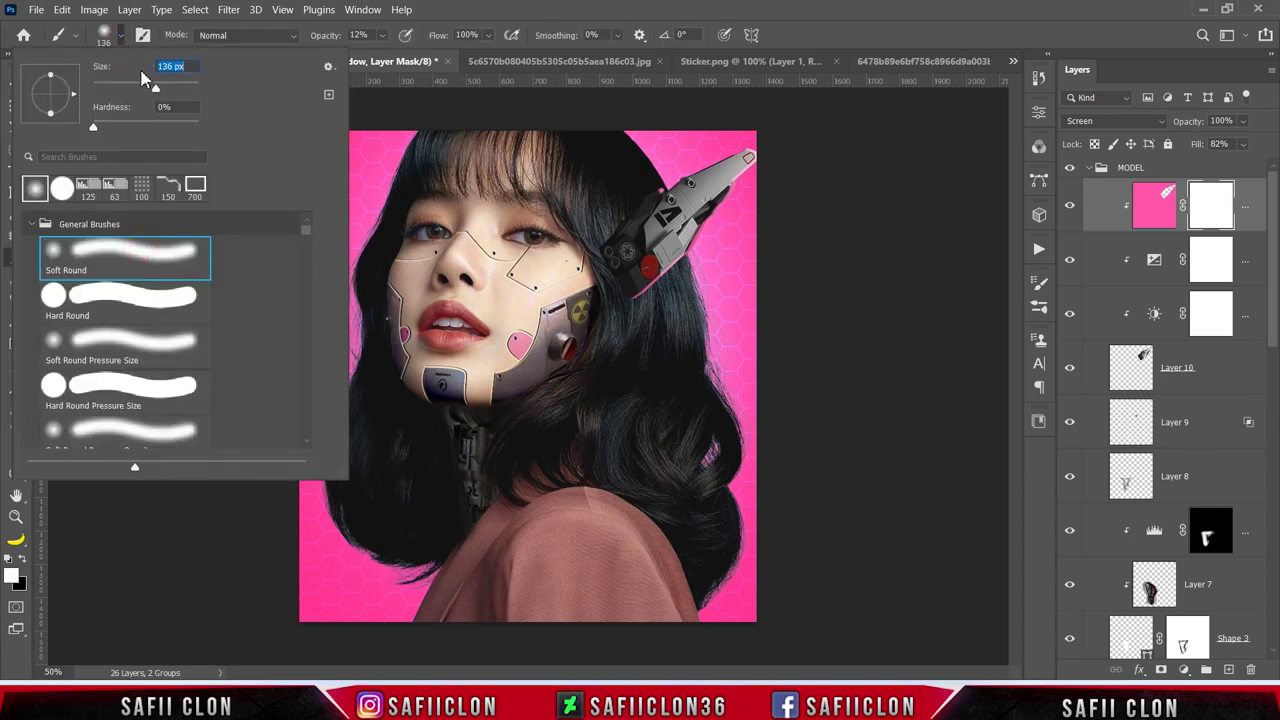
key(Return)
click(387, 36)
drag(393, 60, 402, 56)
click(23, 560)
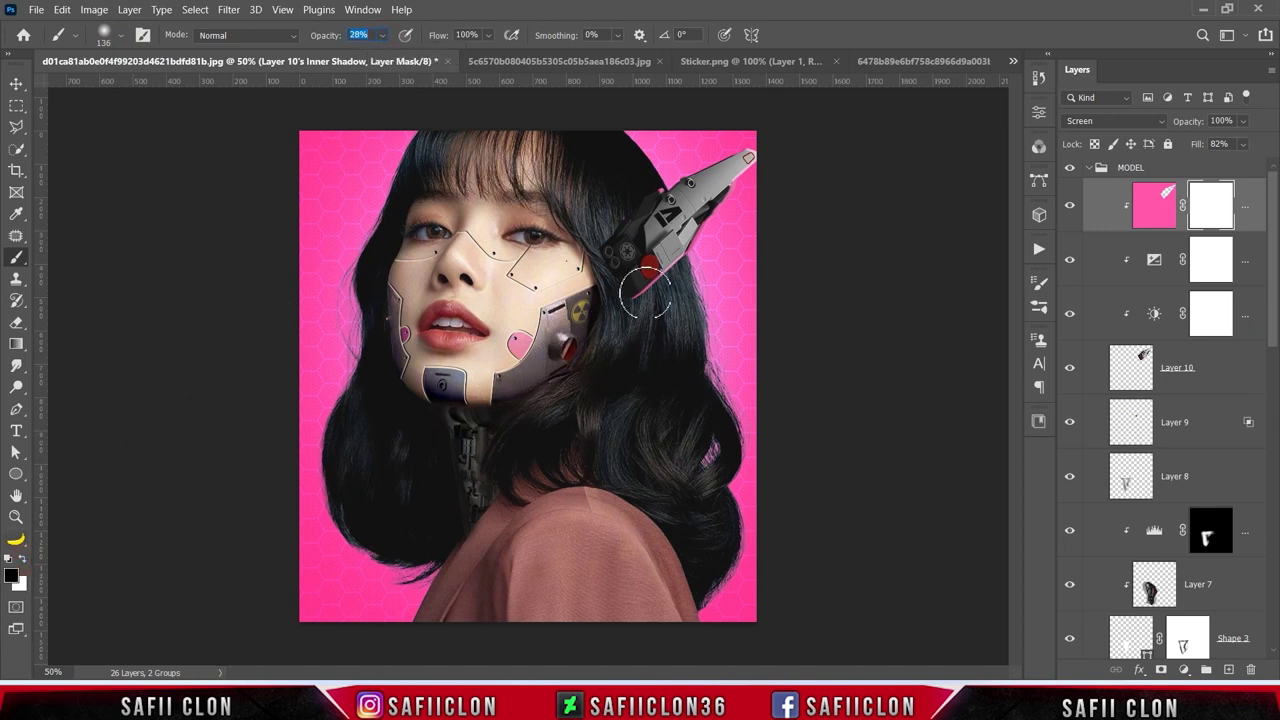
Step: Paint out the pink glow below the headpiece and over its dark knobs on the mask
drag(645, 293, 648, 290)
key(bracketleft)
key(bracketleft)
key(bracketleft)
click(655, 192)
key(ctrl+z)
drag(622, 212, 612, 245)
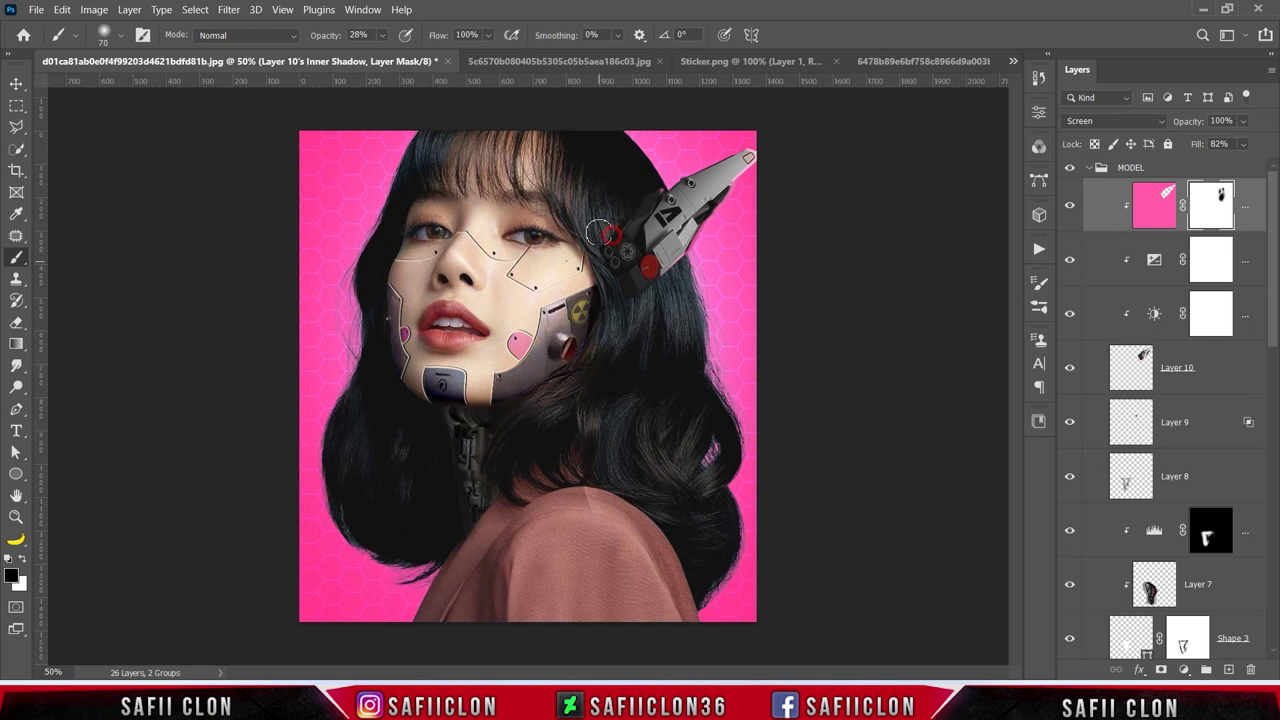
click(1069, 206)
click(1069, 206)
click(1069, 206)
click(1069, 206)
click(1215, 362)
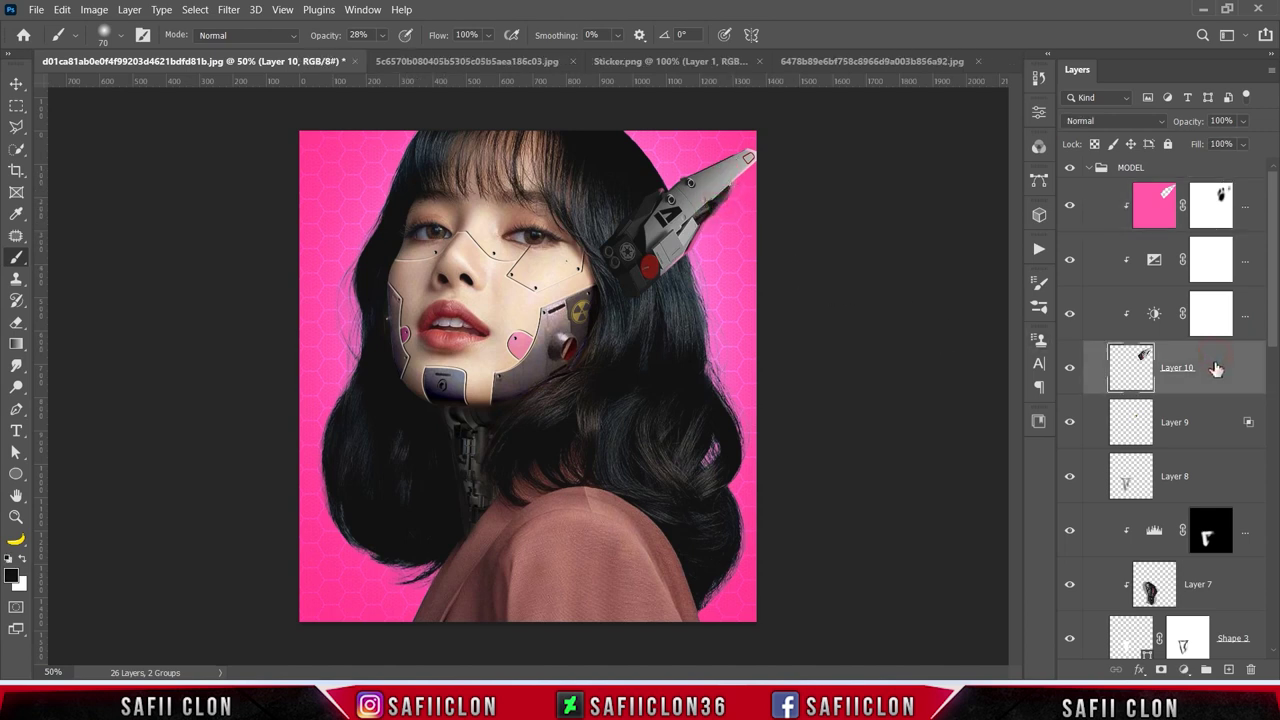
Step: Add a mask to Layer 10 and set a 99 px soft brush at 17% opacity
click(1069, 368)
click(1069, 368)
click(1160, 669)
right_click(16, 258)
click(66, 260)
click(122, 38)
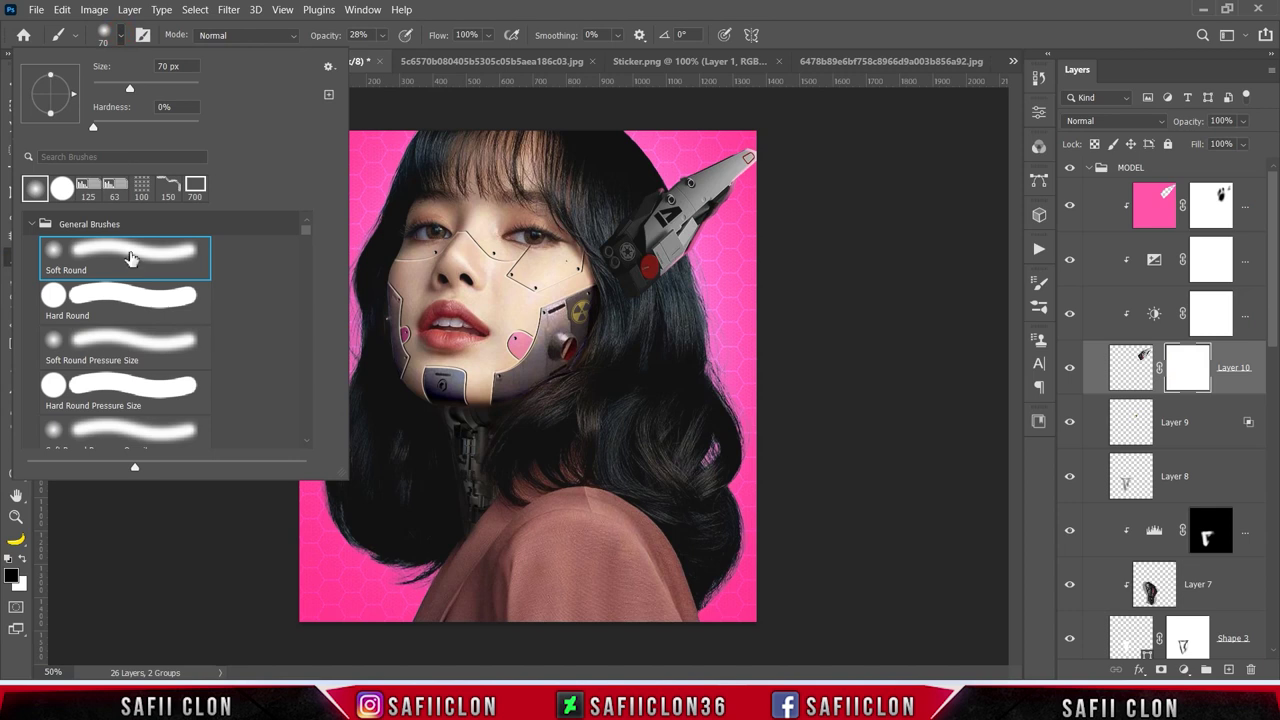
drag(134, 88, 144, 88)
click(121, 36)
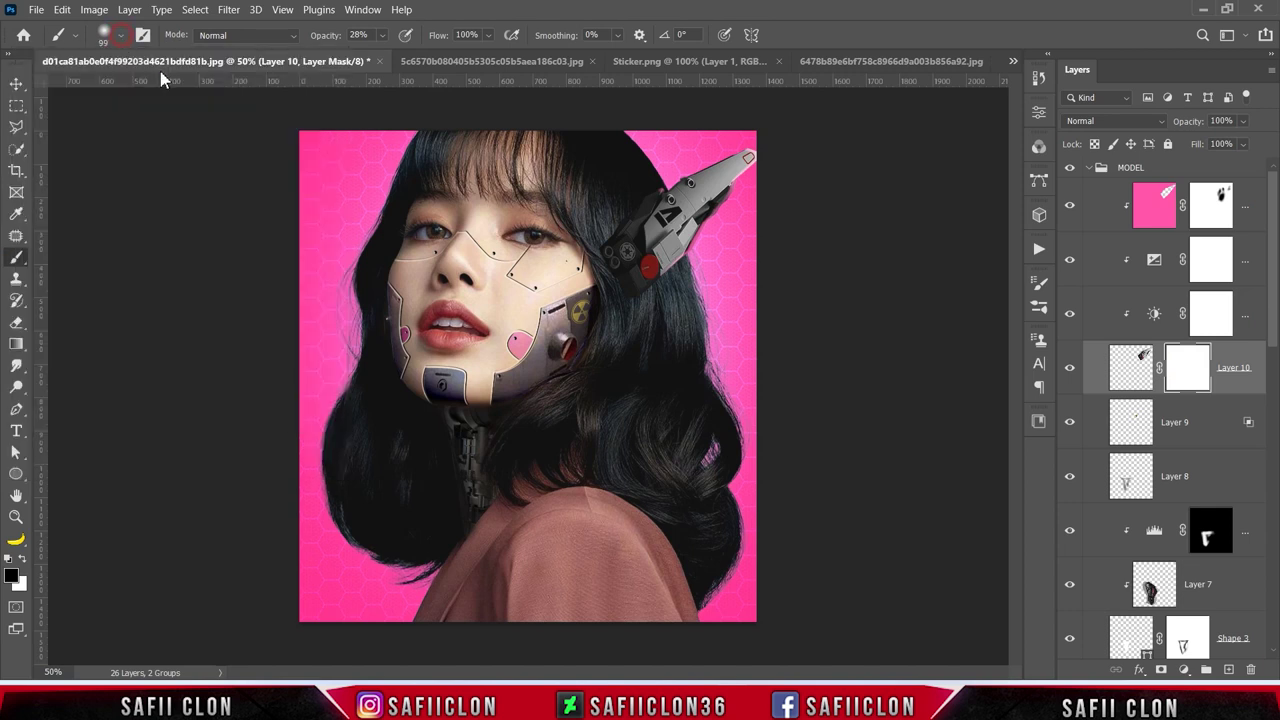
click(381, 35)
click(380, 60)
Step: Paint black on the mask where the headpiece meets the hair so its base sinks in
key(ctrl+plus)
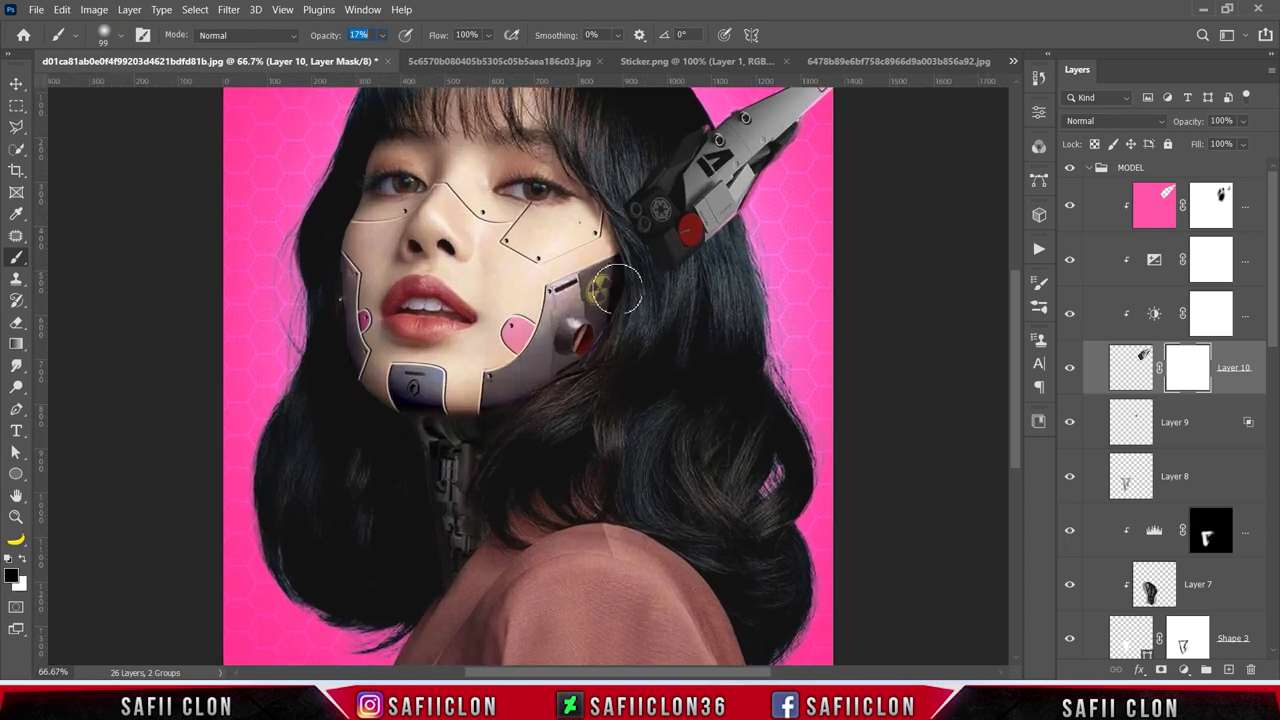
scroll(740, 265, up, 1)
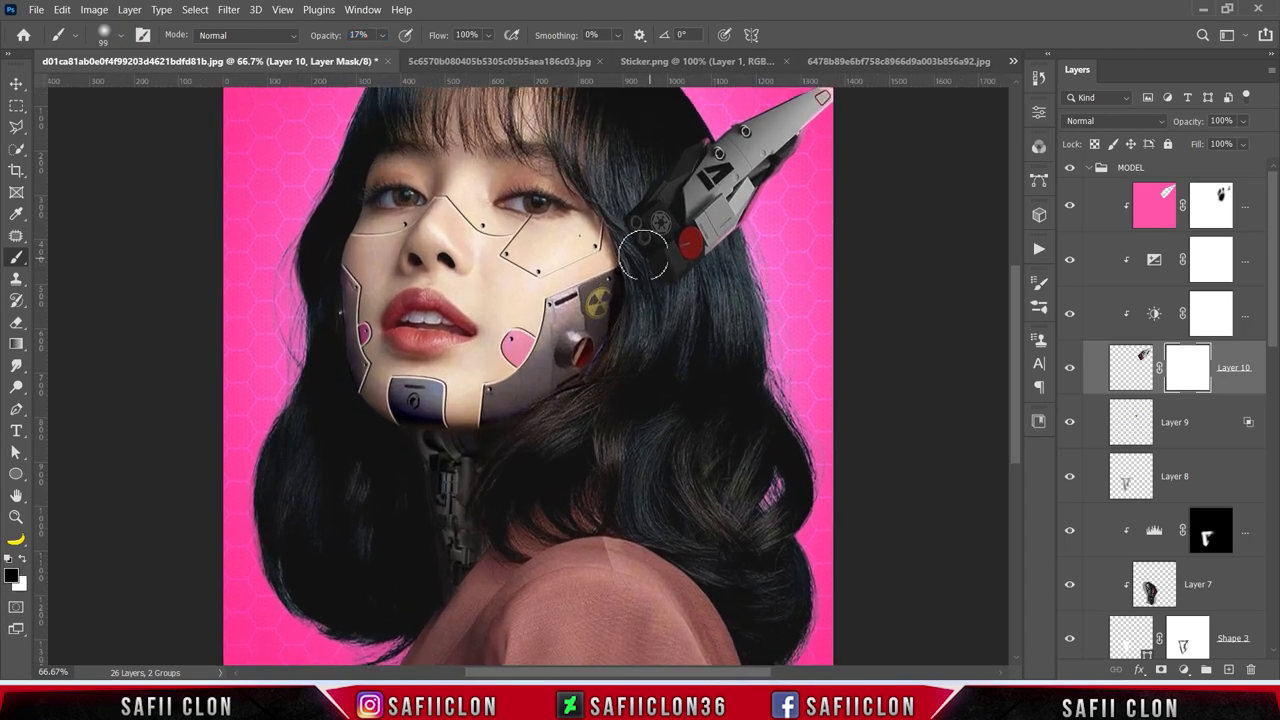
key(bracketleft)
key(bracketleft)
key(bracketleft)
mouse_move(651, 286)
mouse_down()
mouse_move(707, 262)
mouse_move(678, 290)
mouse_up()
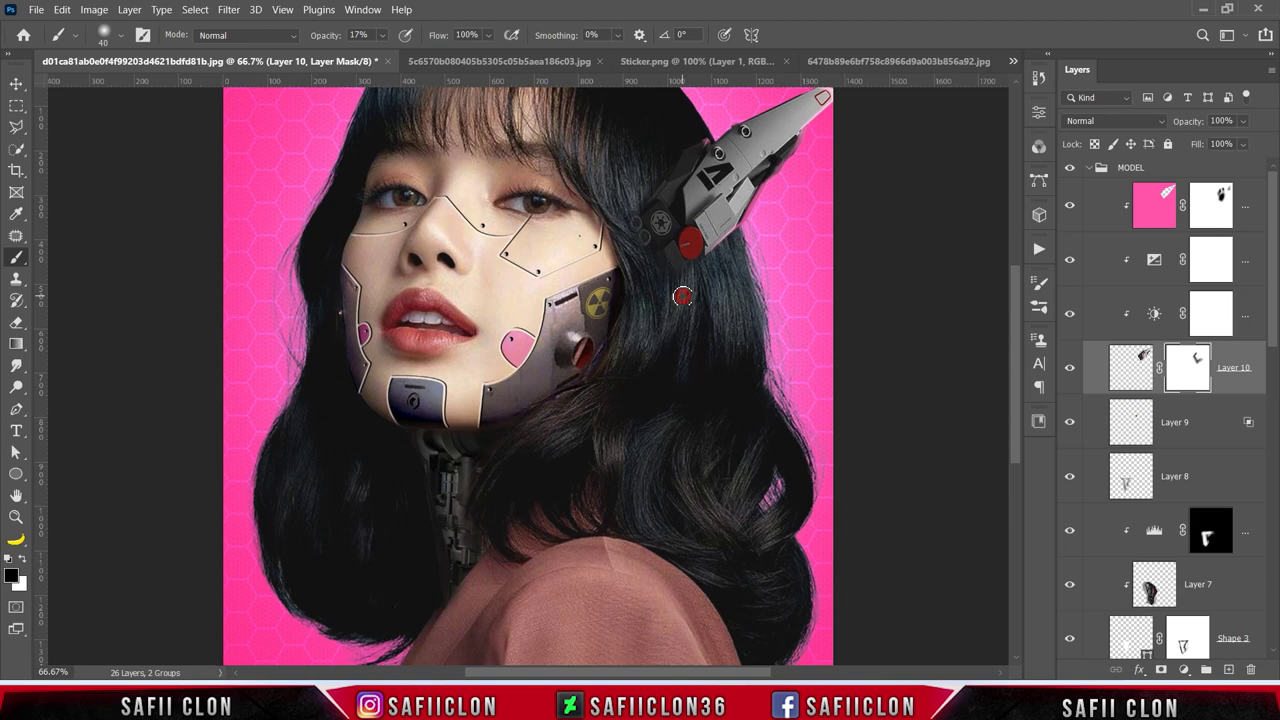
key(ctrl+minus)
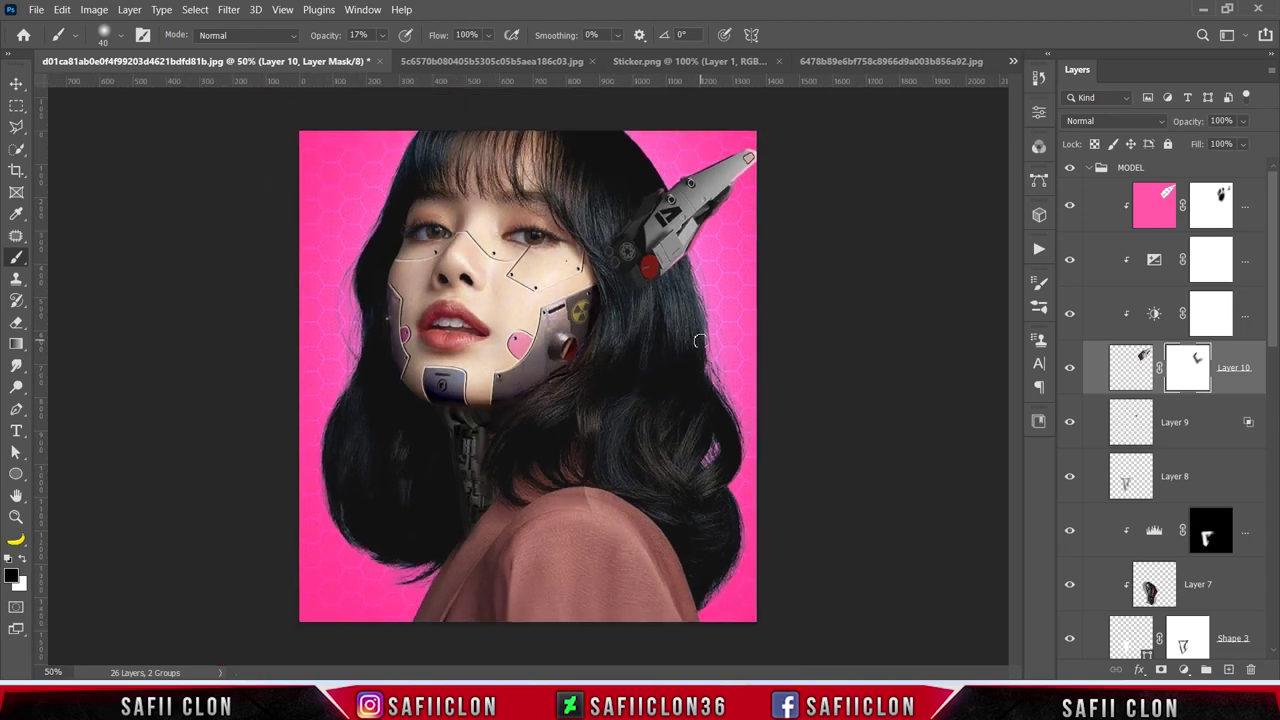
click(1199, 425)
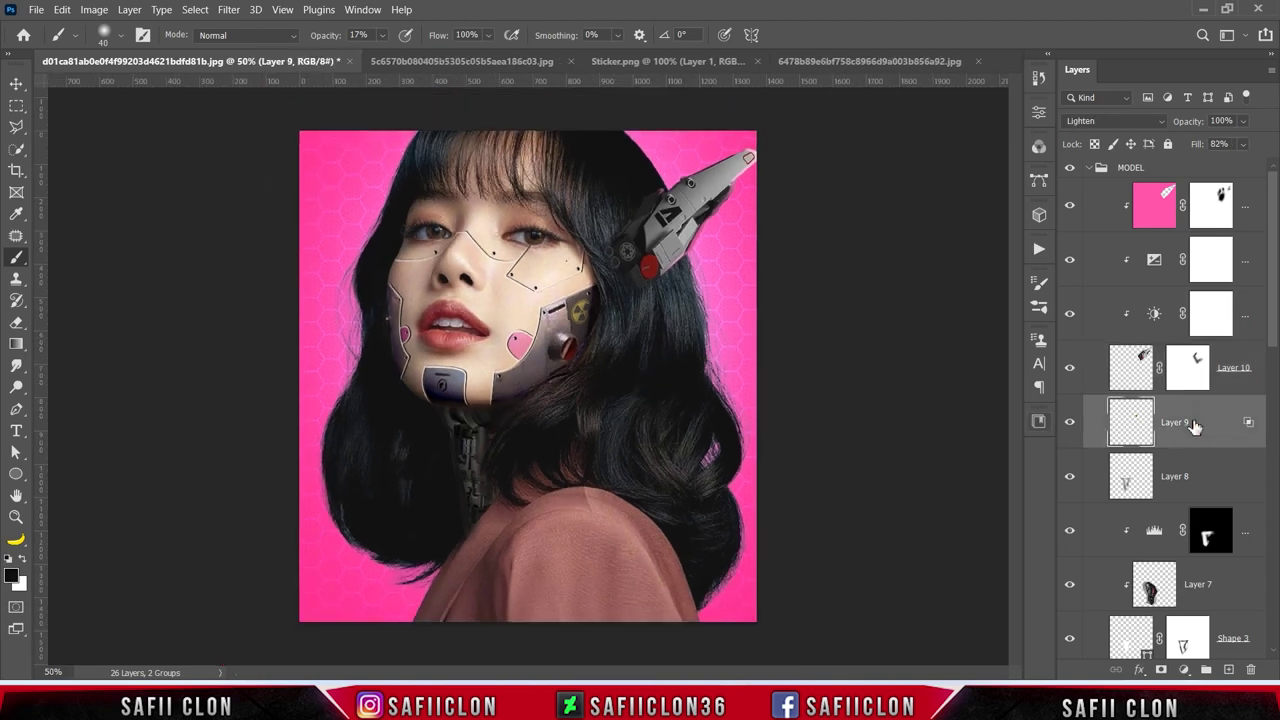
Step: Add Layer 11 and set a soft brush at about 39 px, 8% opacity, dark grey #121212
click(1228, 669)
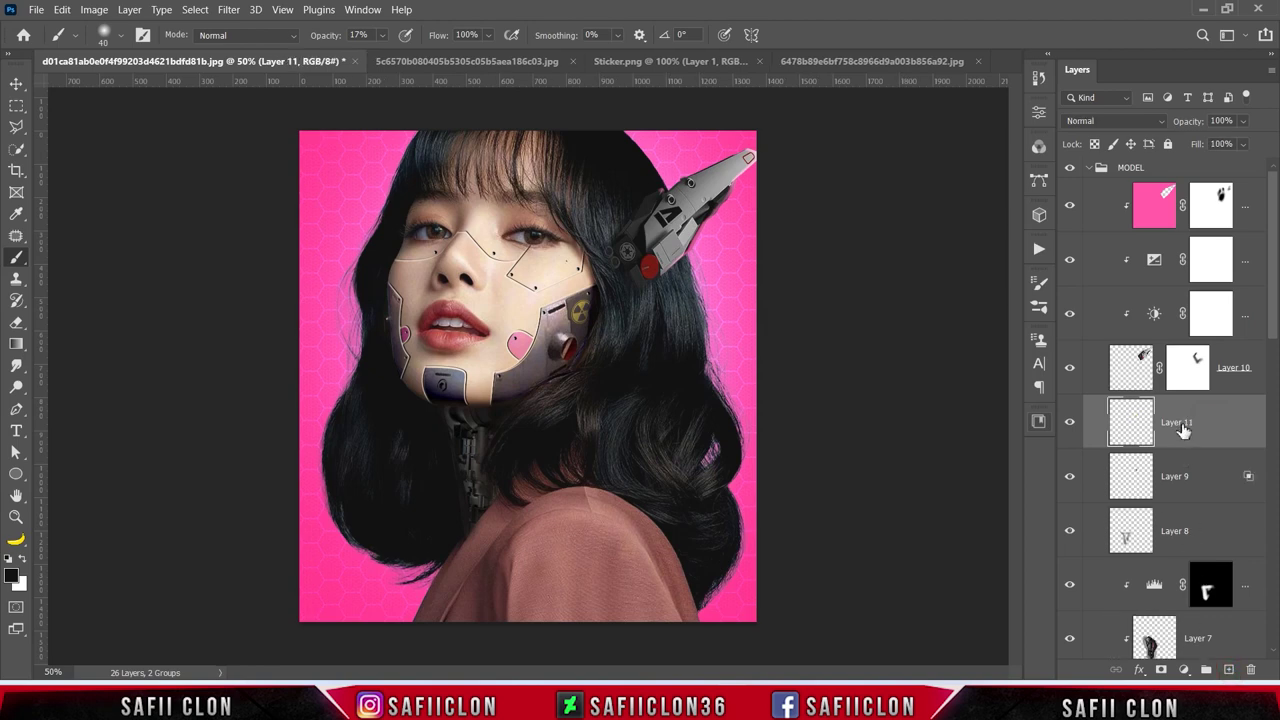
right_click(20, 262)
click(87, 257)
click(122, 35)
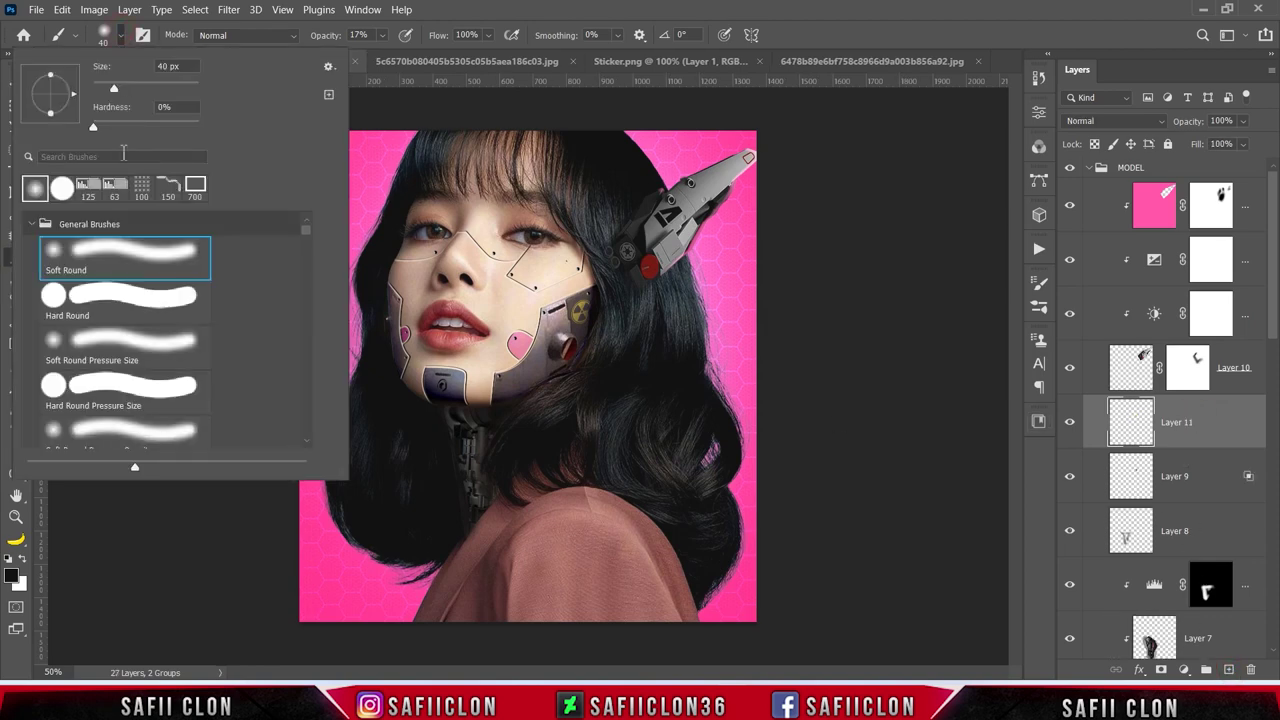
drag(113, 88, 111, 88)
click(124, 38)
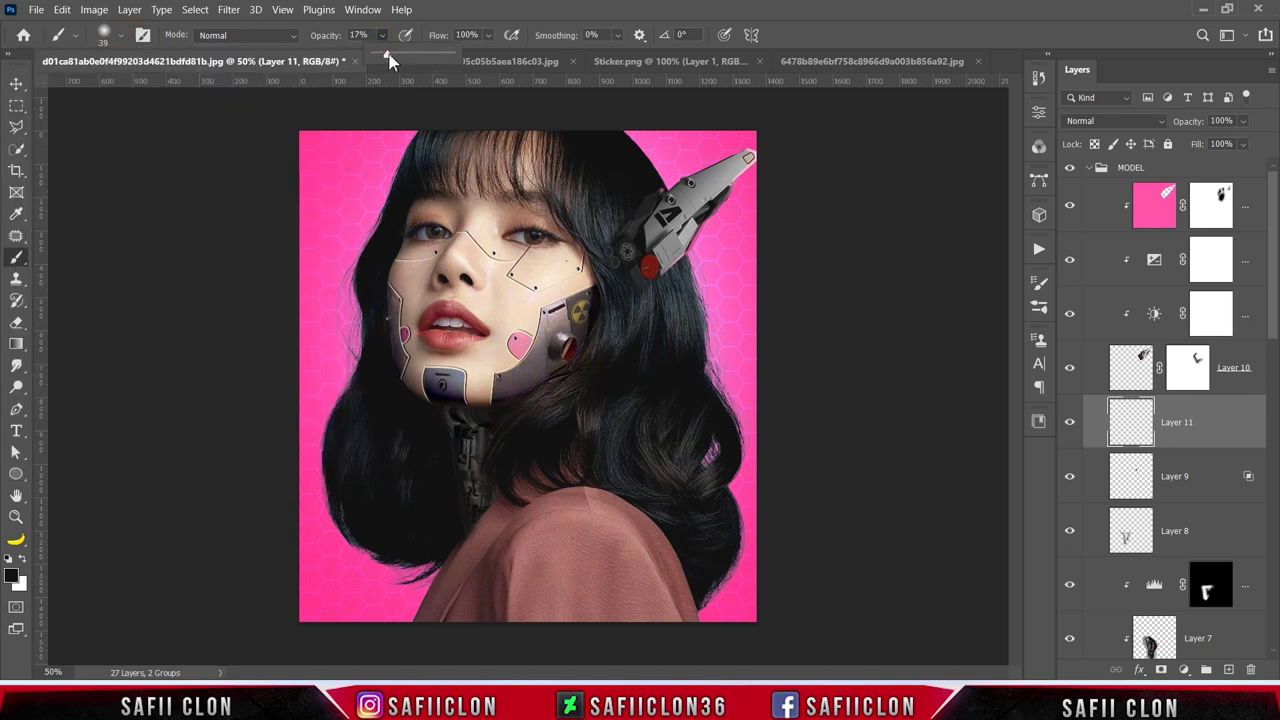
click(380, 52)
click(12, 577)
drag(737, 168, 863, 156)
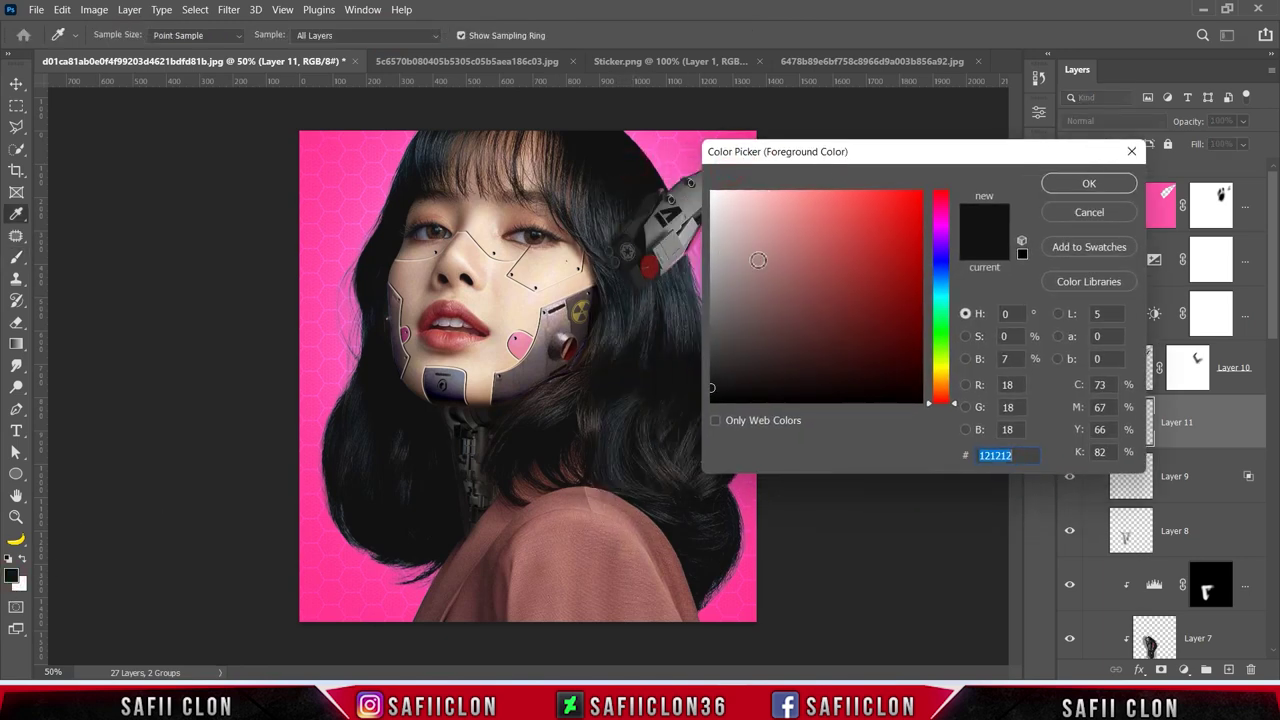
click(1089, 183)
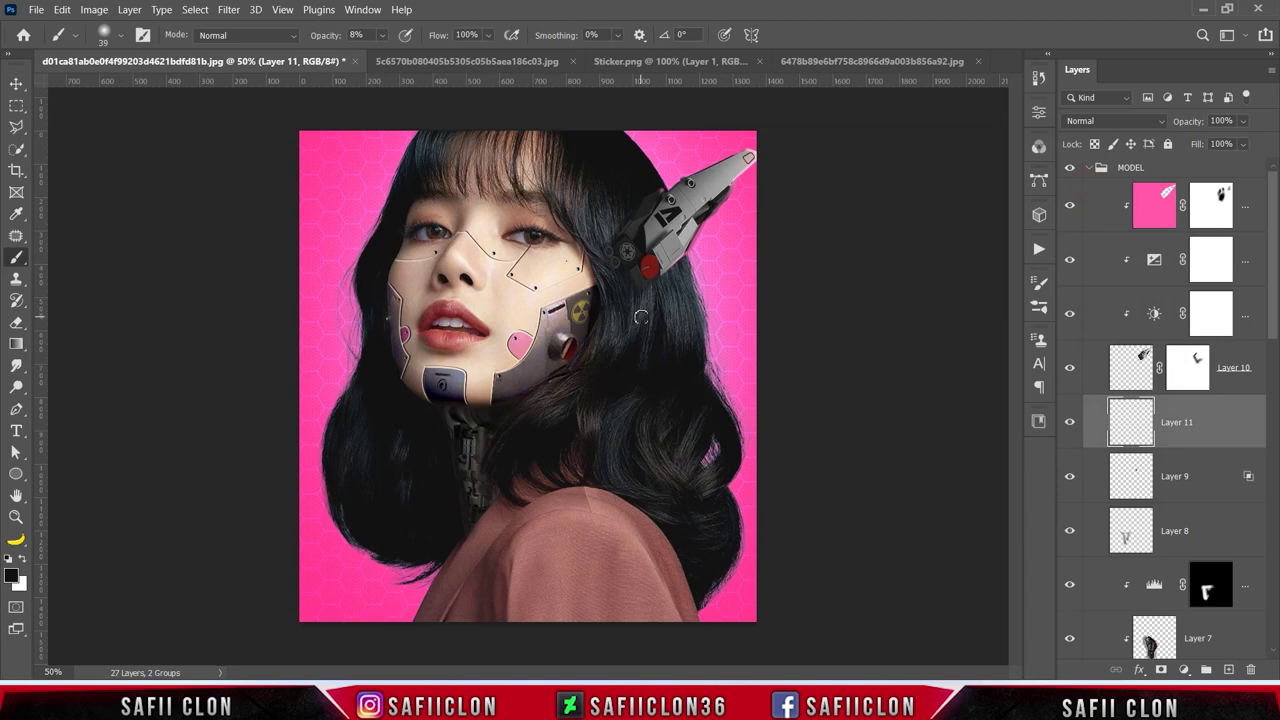
Step: Paint soft dark shadow around the small ear-piece knob on Layer 11
key(ctrl+plus)
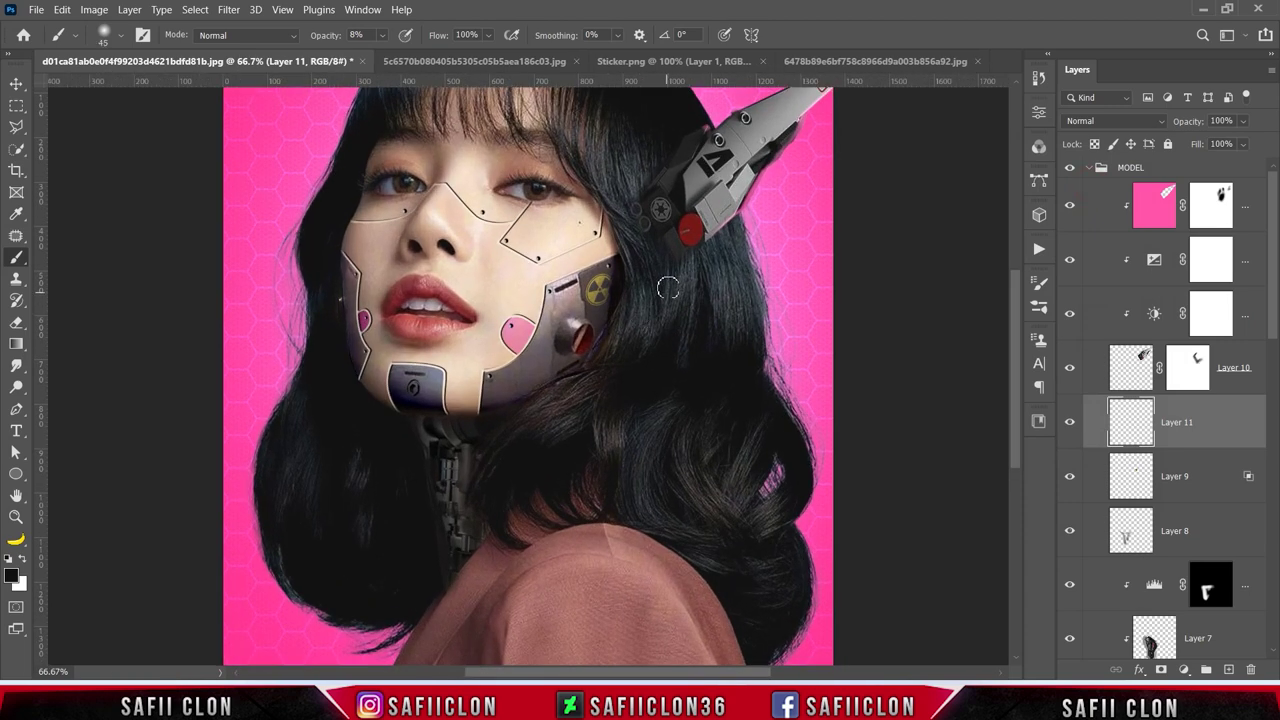
key(bracketright)
key(bracketright)
key(bracketright)
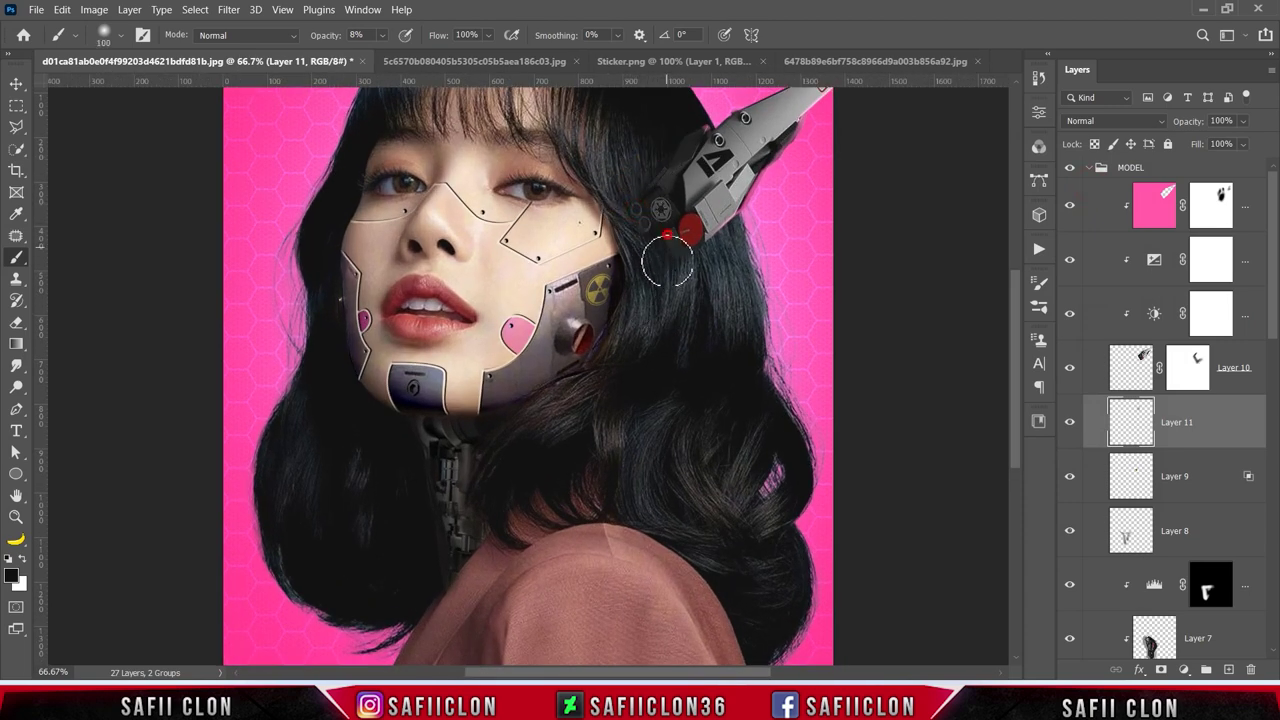
drag(677, 271, 643, 300)
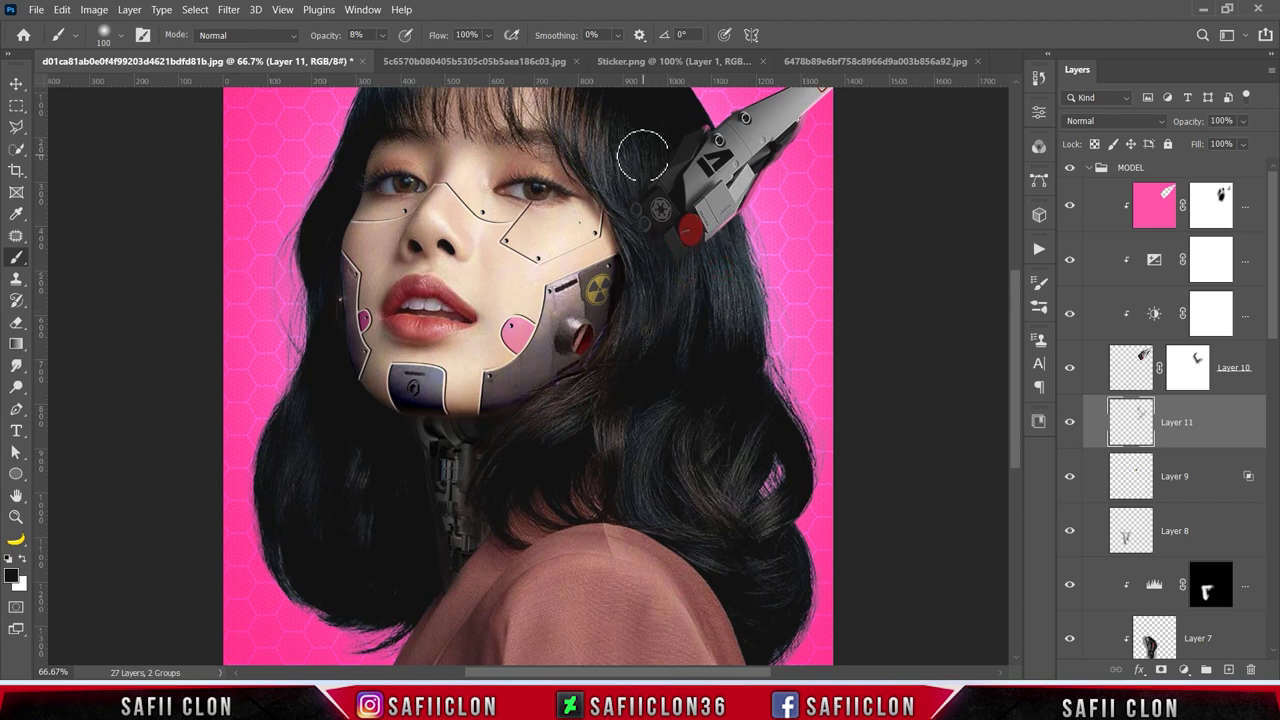
key(ctrl+z)
key(bracketleft)
key(bracketleft)
key(bracketleft)
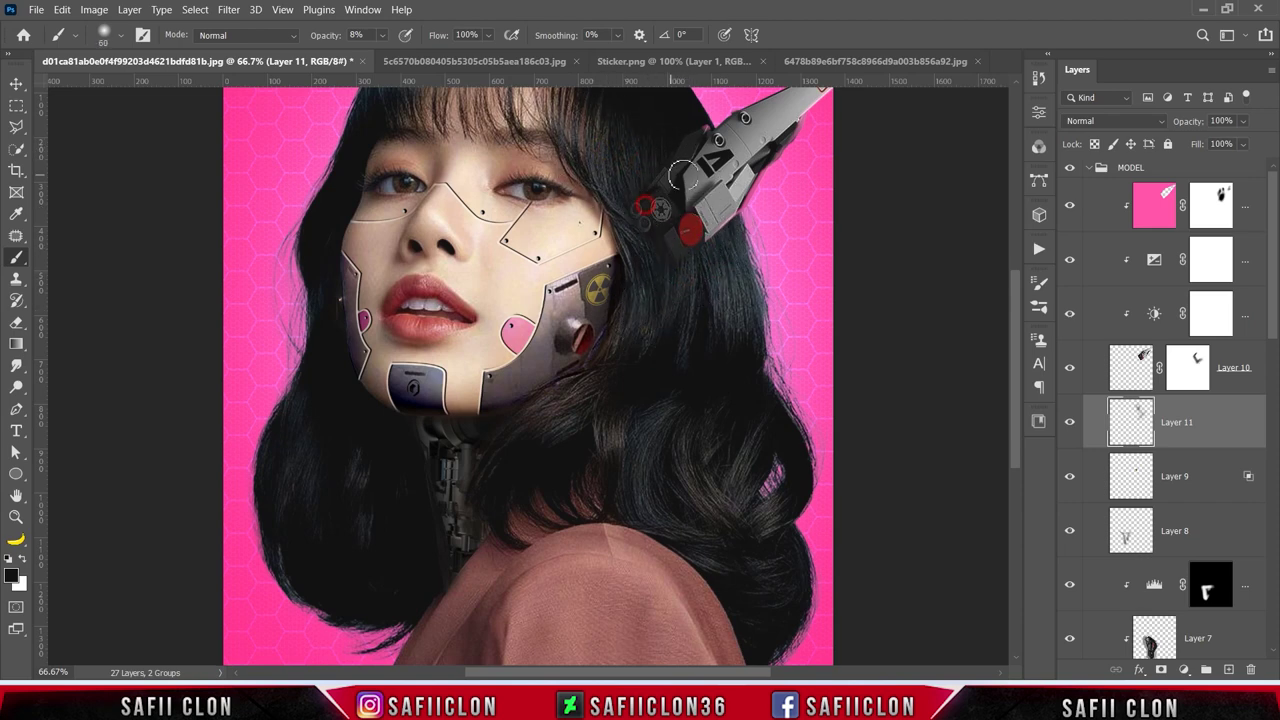
key(ctrl+minus)
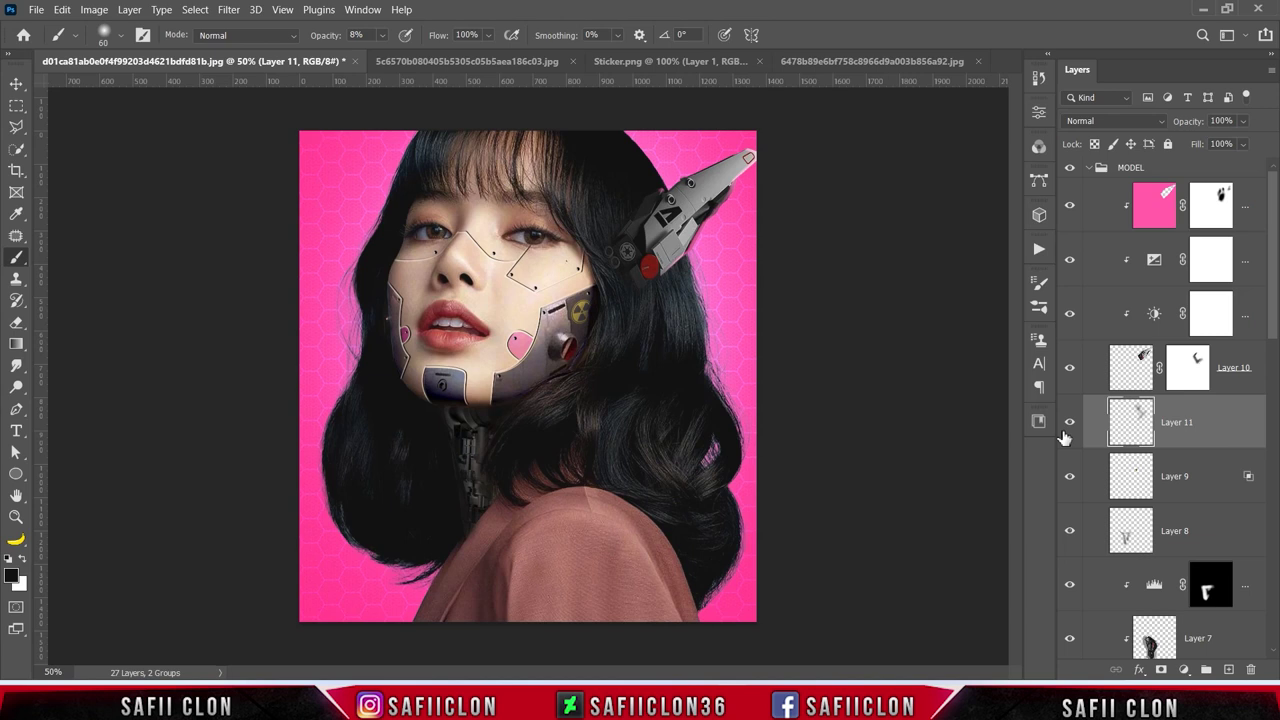
click(1070, 425)
Step: Check Layer 11's visibility, then group Layer 11 through the top pink layer as '1'
click(1071, 428)
click(1070, 425)
click(1070, 425)
shift+click(1243, 200)
right_click(1243, 200)
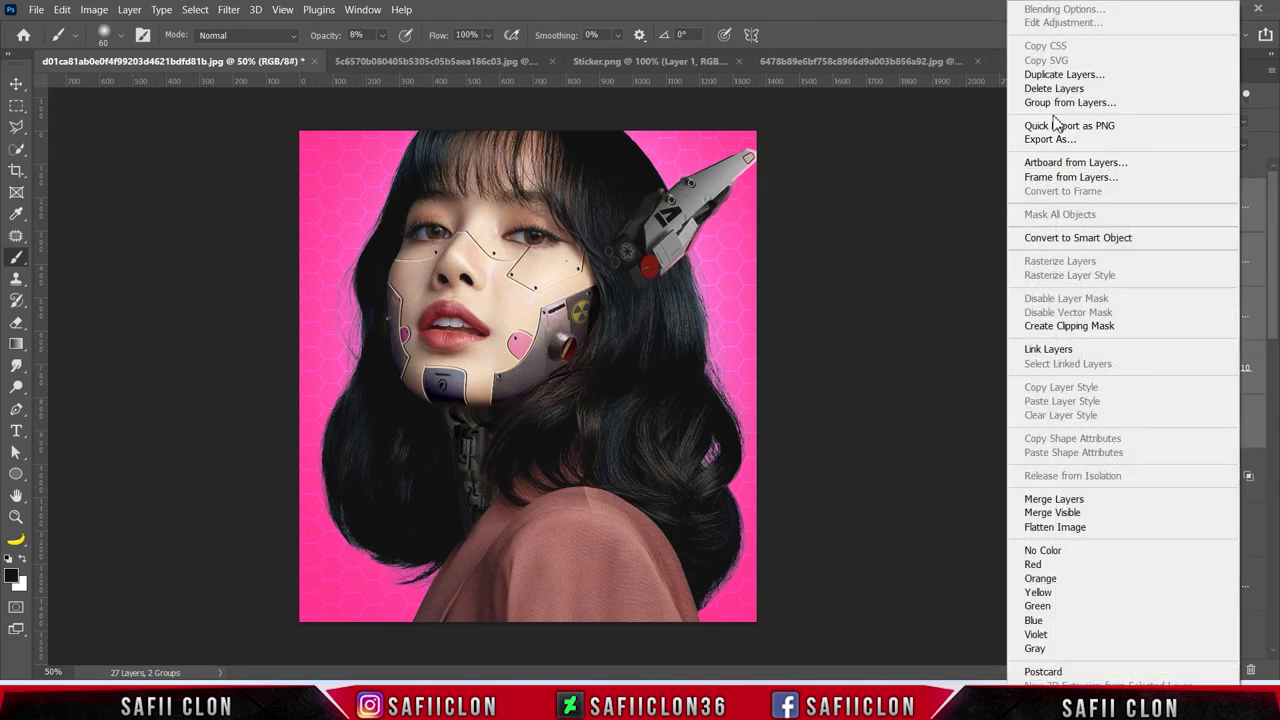
click(1050, 95)
text(1)
click(769, 212)
Step: Toggle group 1 off and on to compare, then collapse the MODEL group
click(1069, 189)
click(1069, 189)
click(1069, 189)
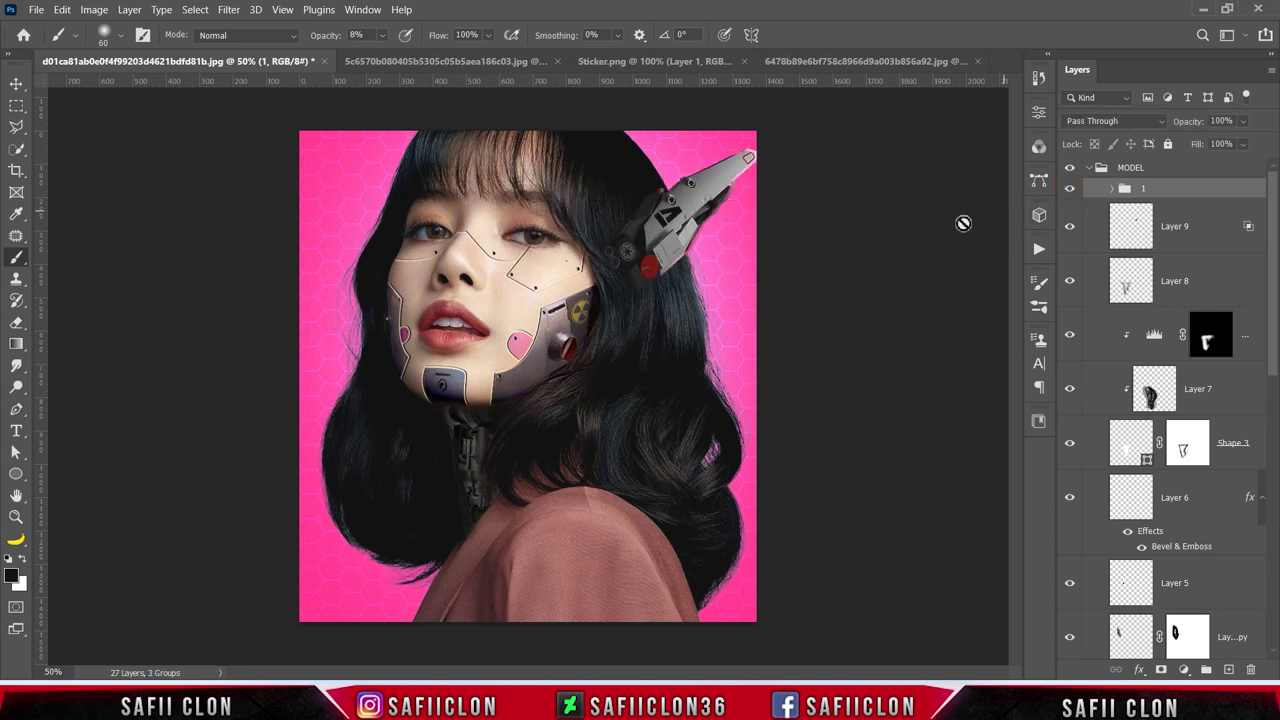
click(1091, 170)
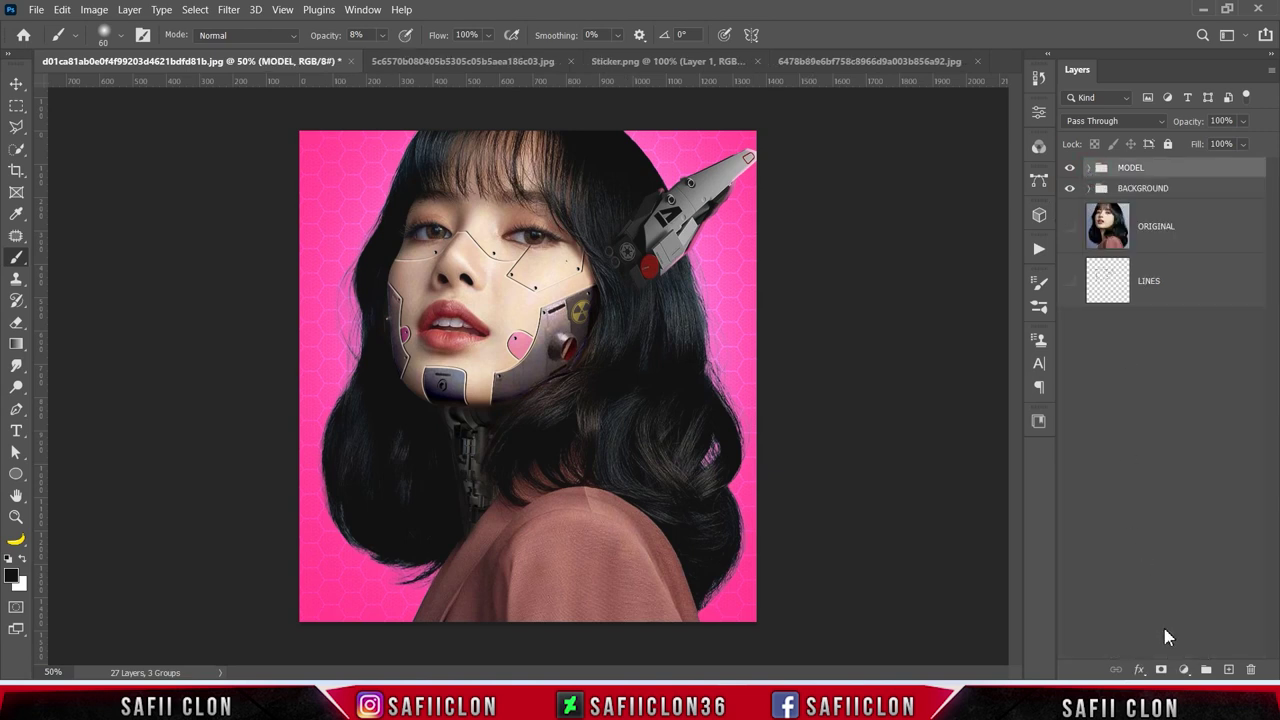
Step: Add a clipped Brightness/Contrast adjustment with brightness -61 and contrast 11
click(1183, 670)
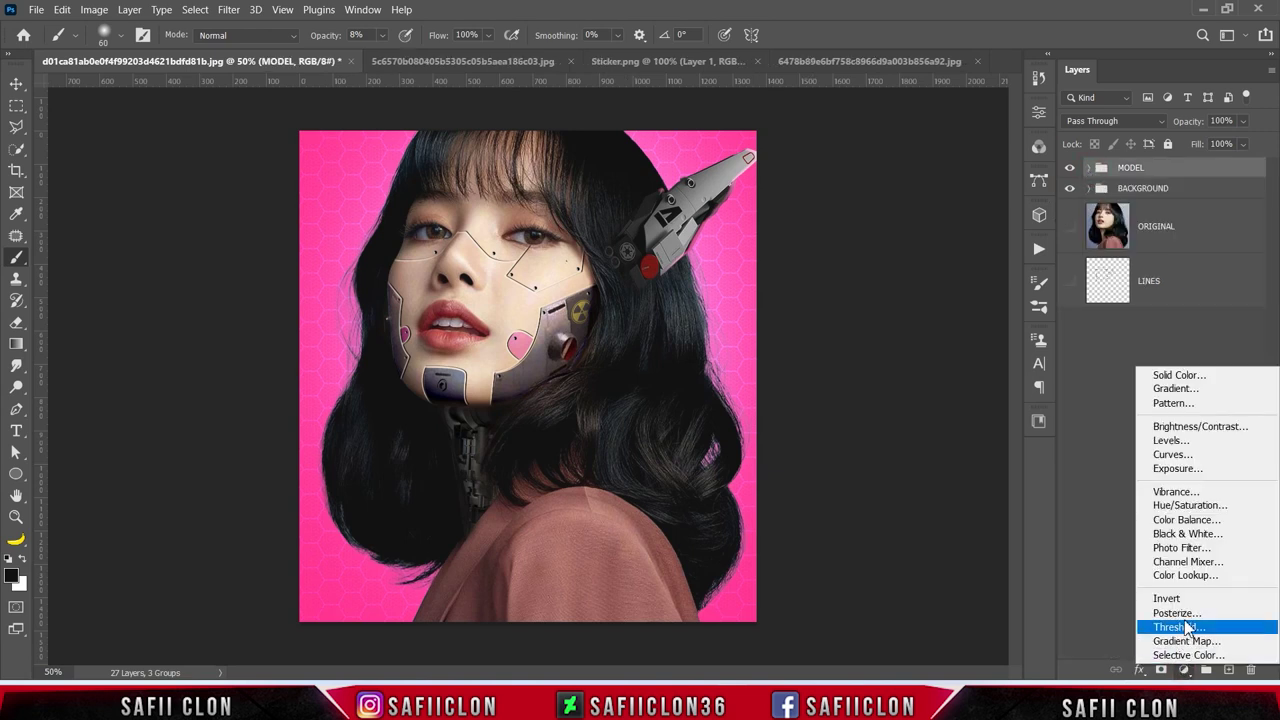
click(1196, 427)
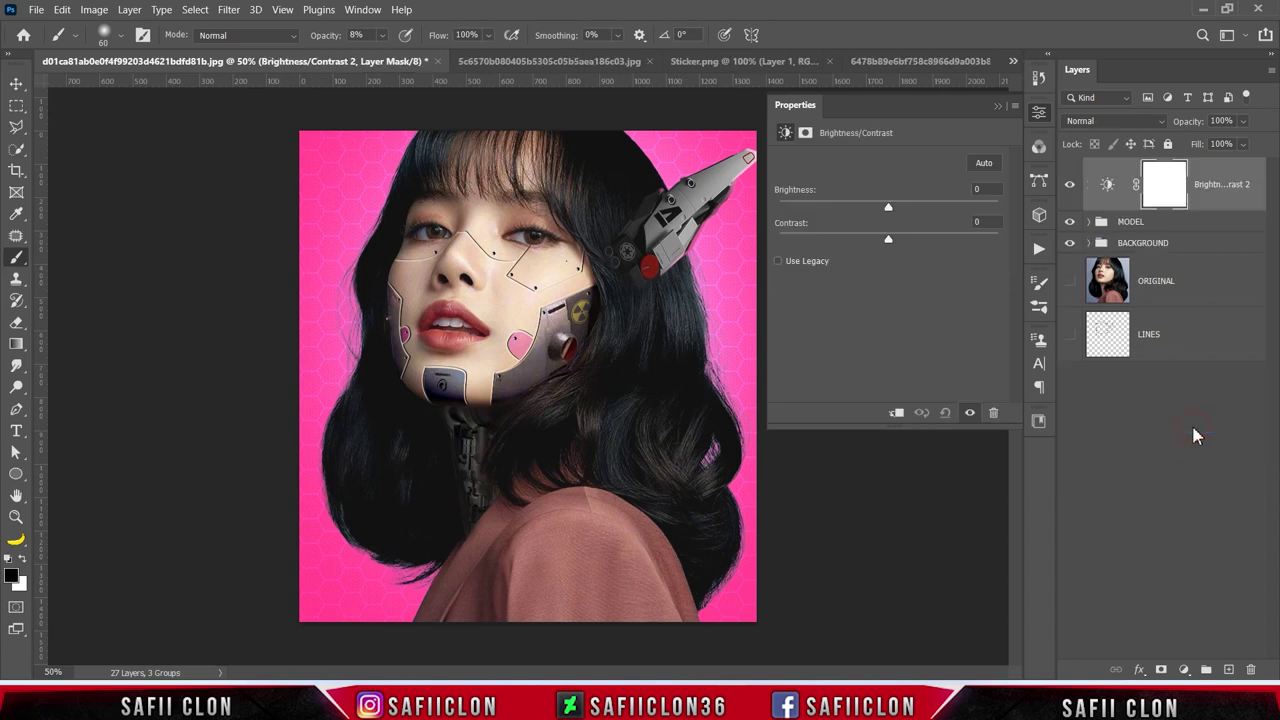
click(896, 413)
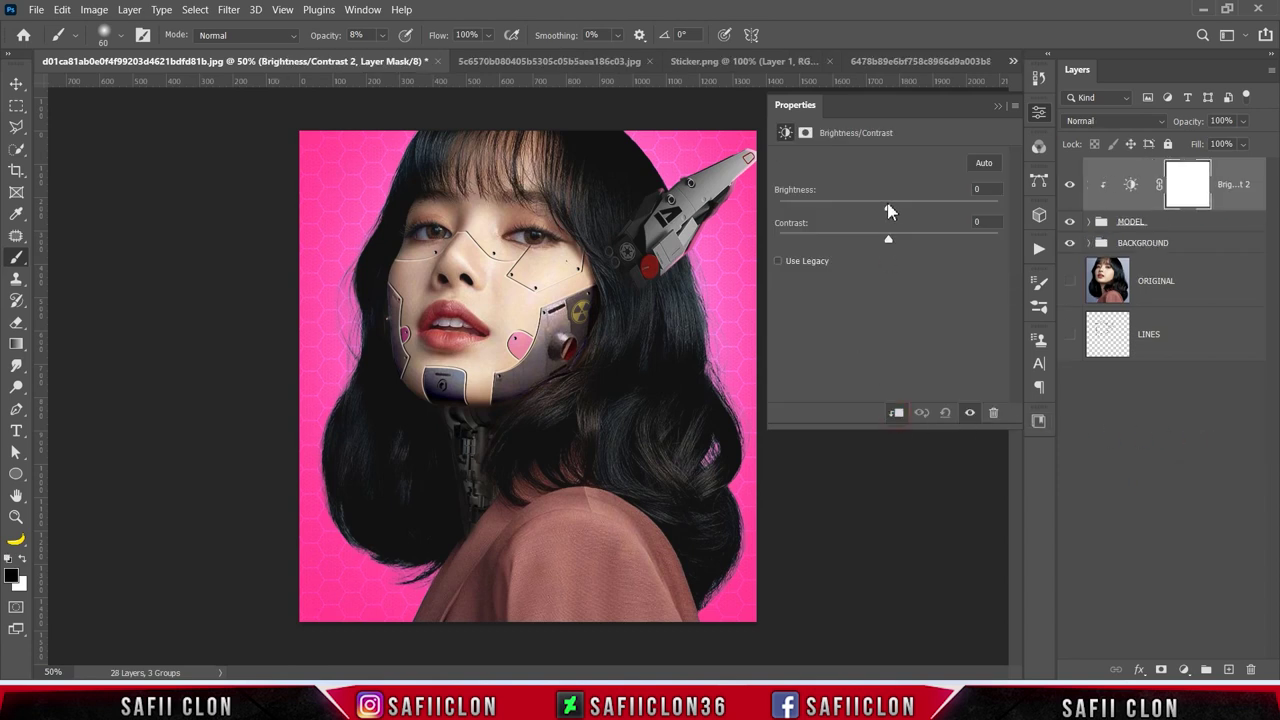
drag(889, 211, 856, 211)
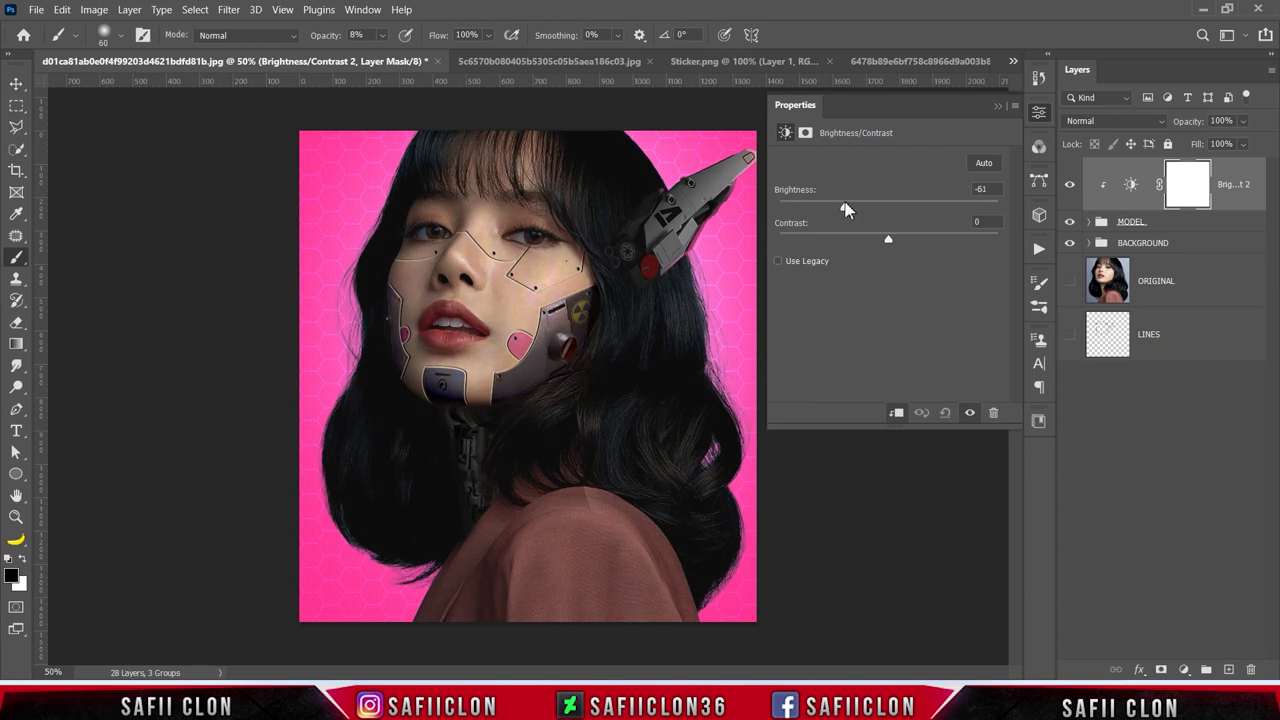
drag(889, 245, 900, 247)
click(997, 105)
click(1069, 184)
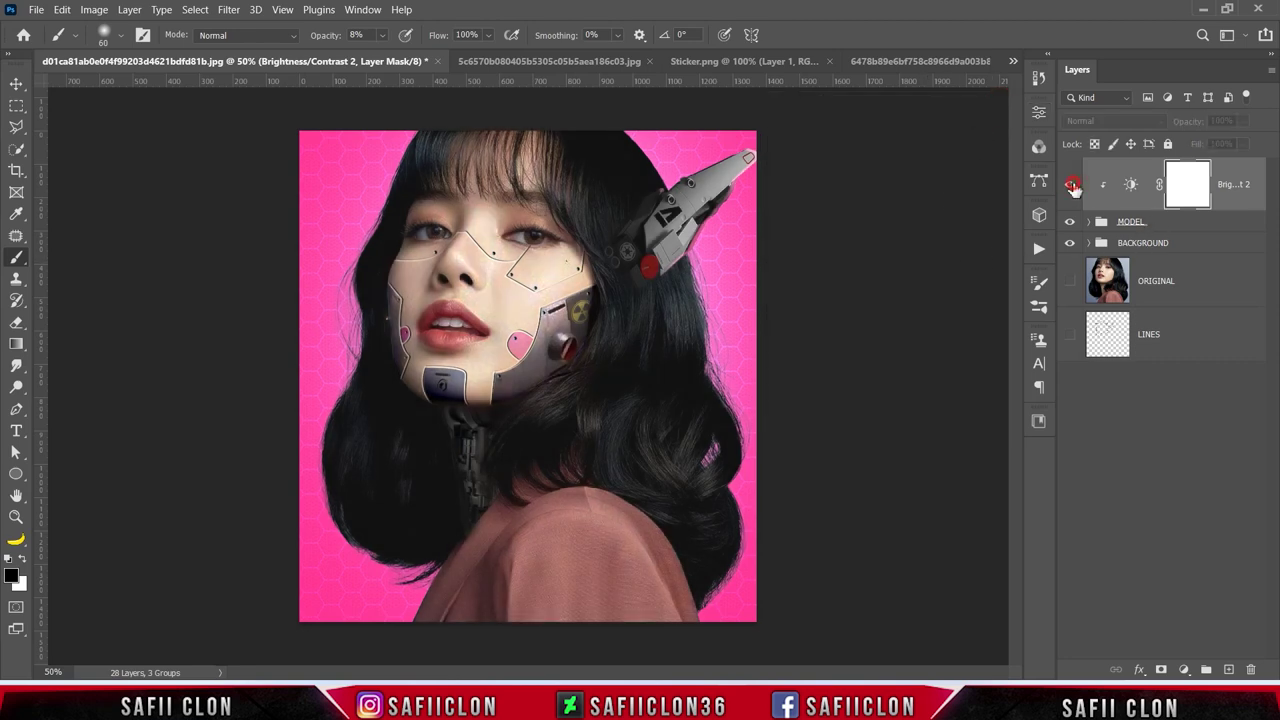
click(1069, 184)
Step: Invert the adjustment mask and choose the Soft Round brush
key(ctrl+i)
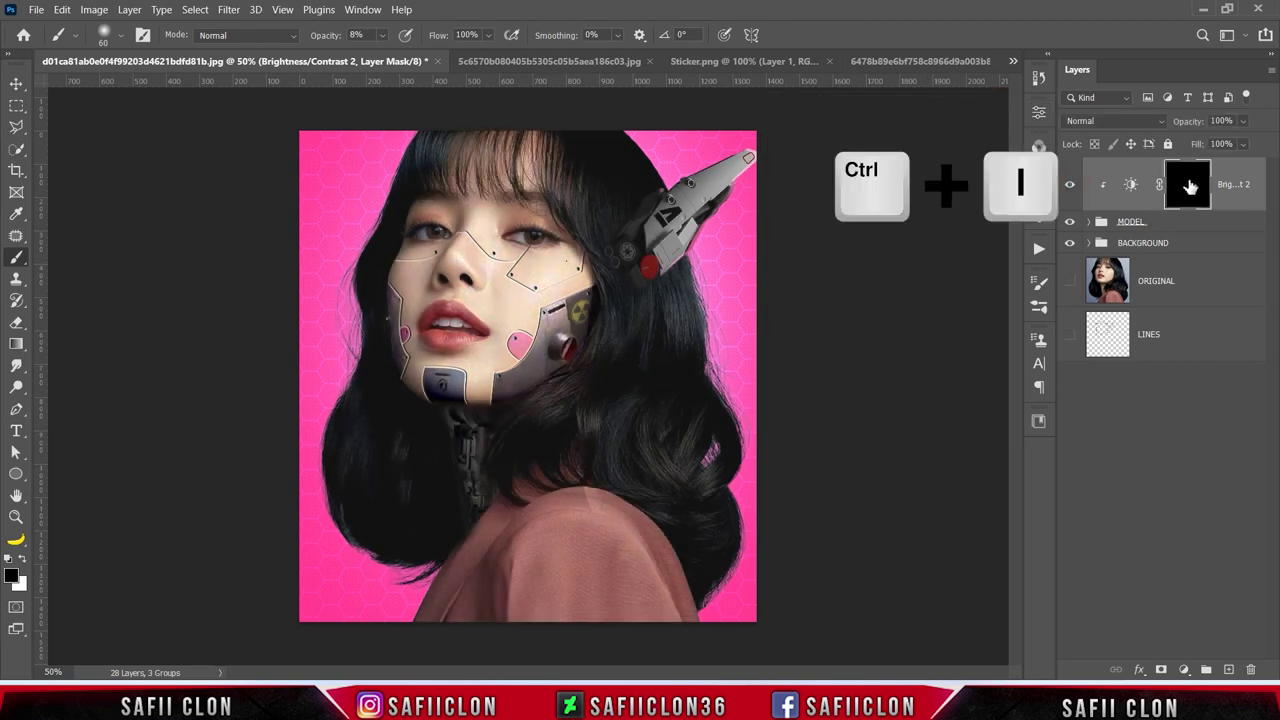
right_click(14, 262)
click(70, 258)
click(117, 35)
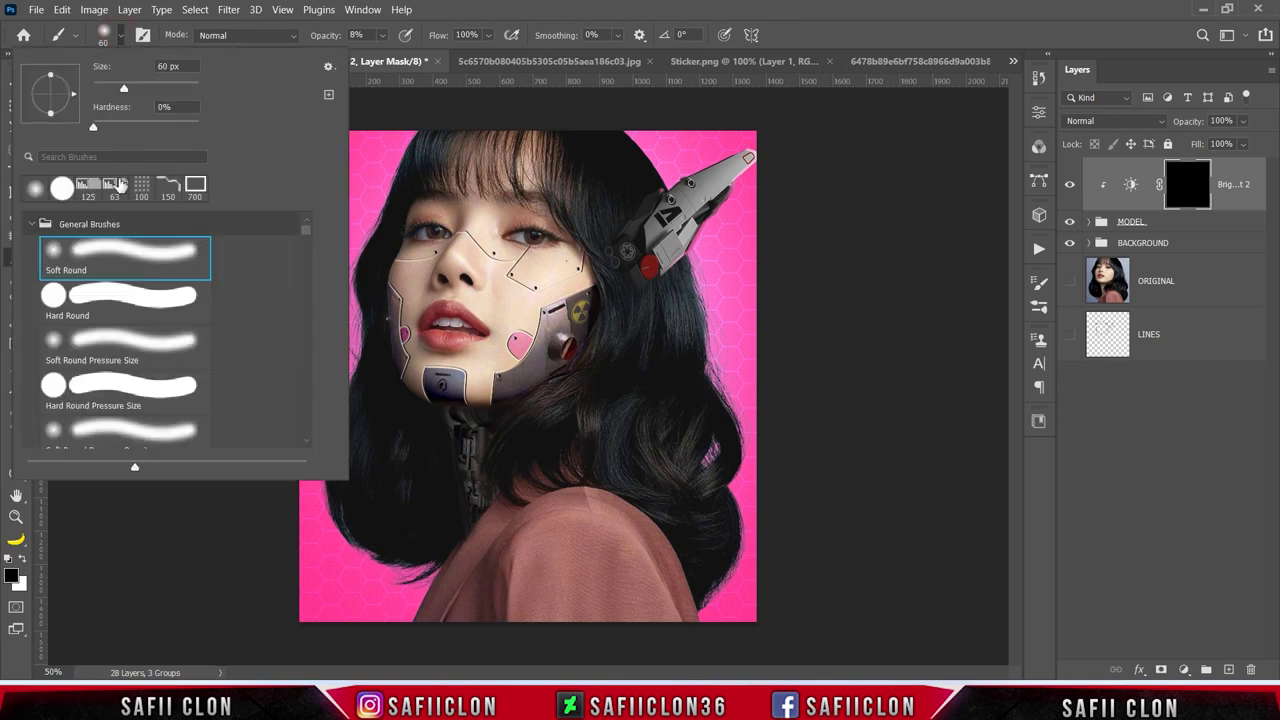
click(104, 252)
click(122, 38)
Step: Set the brush to white, 250 px size and 10% opacity
click(386, 36)
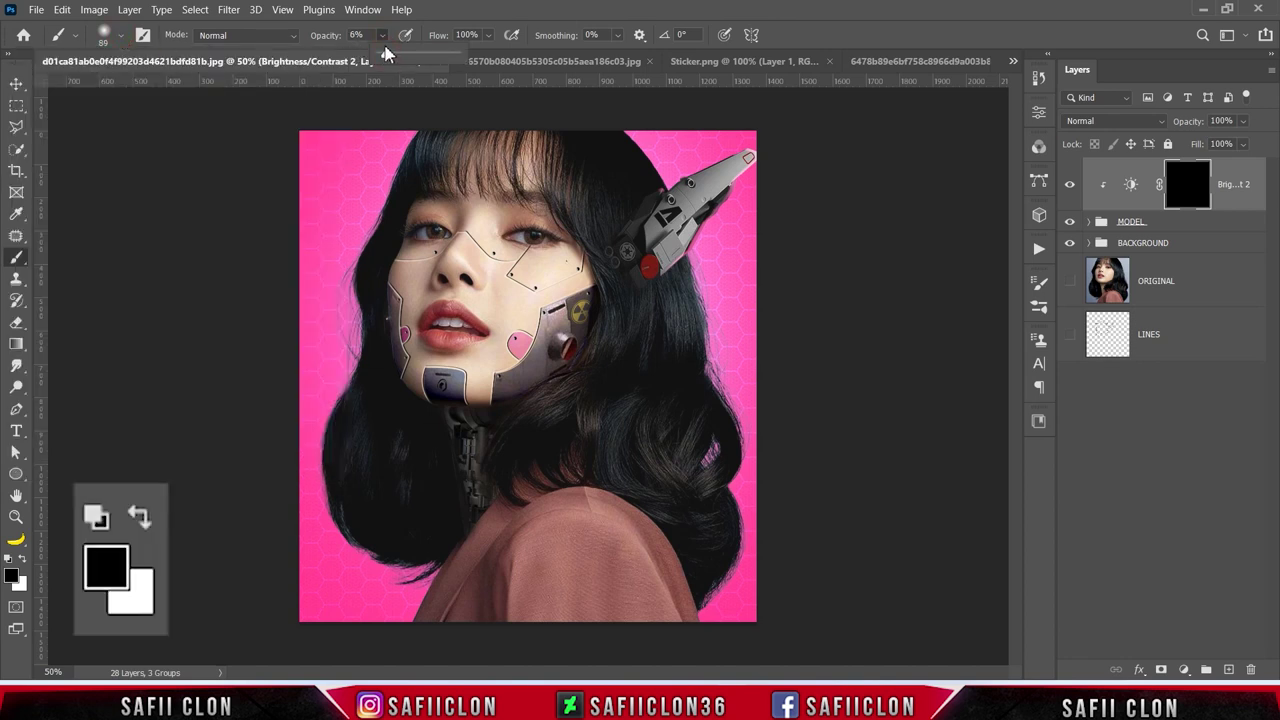
drag(386, 60, 382, 60)
click(22, 560)
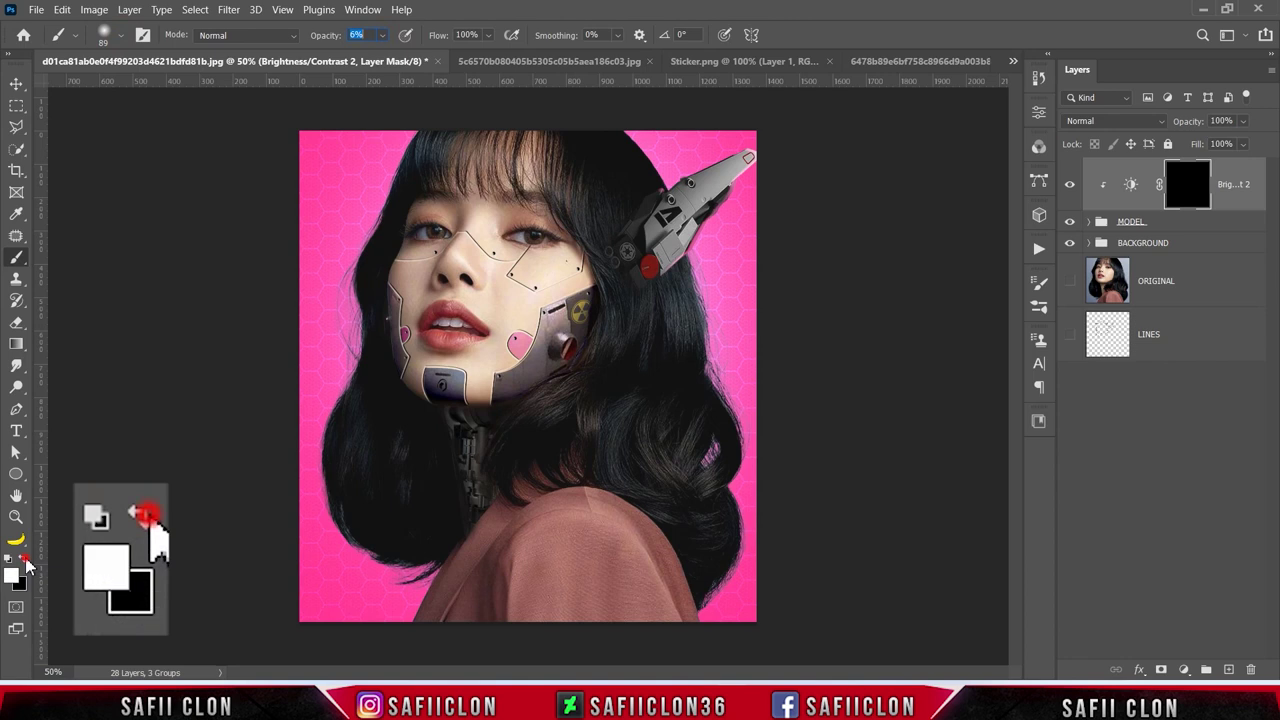
key(bracketright)
key(bracketright)
key(bracketright)
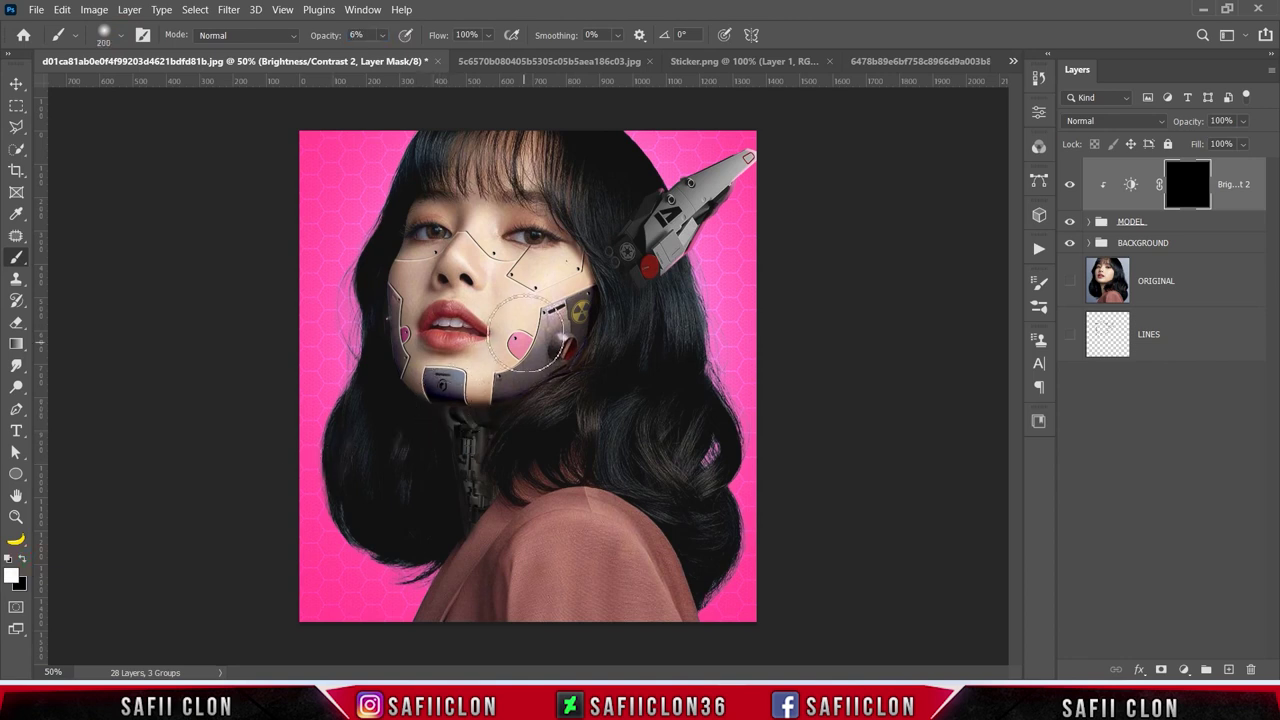
key(bracketright)
key(bracketright)
key(bracketright)
click(382, 35)
drag(390, 54, 394, 54)
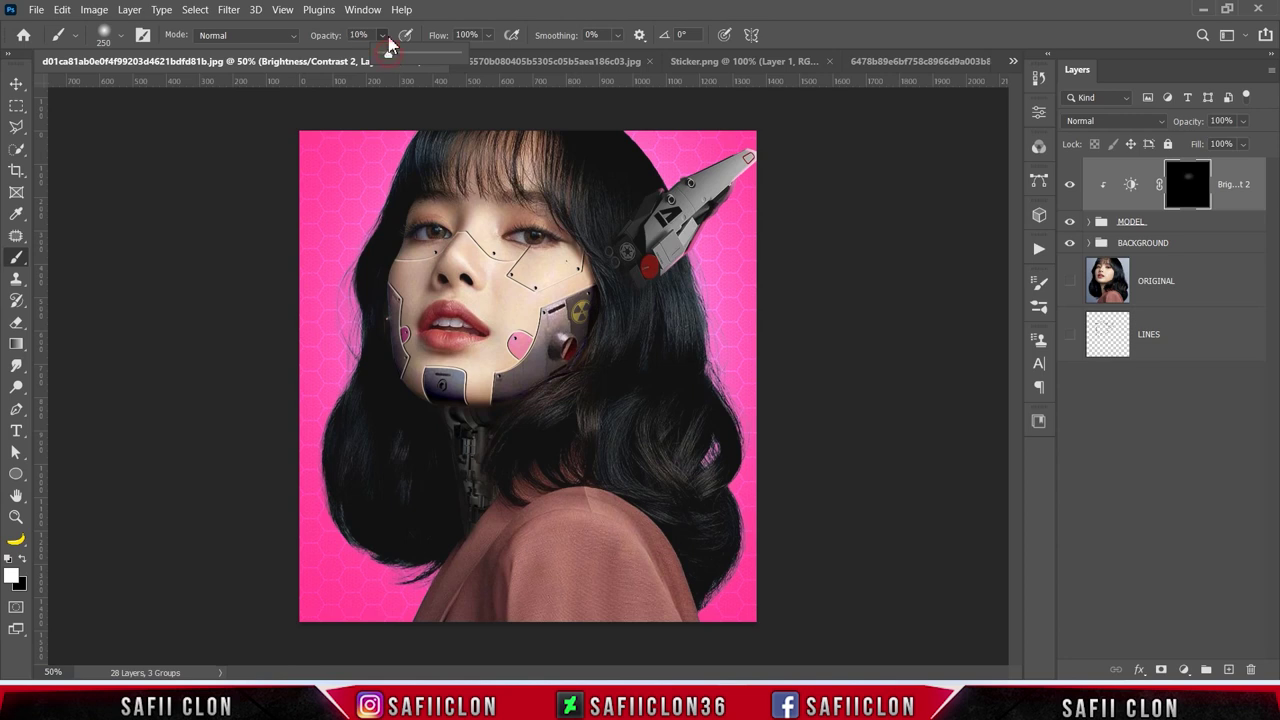
Step: Paint the darkening over the cheek, lower face and shoulder, comparing before and after
drag(532, 283, 455, 375)
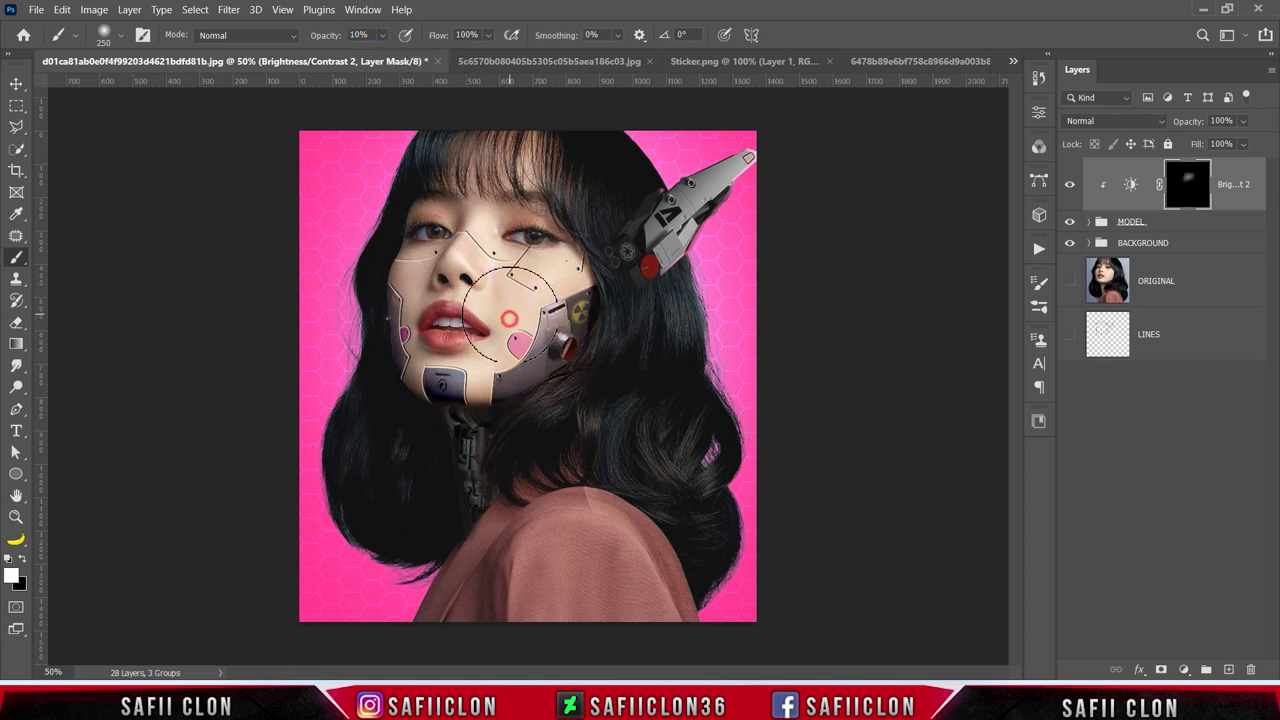
drag(455, 375, 480, 153)
key(bracketright)
key(bracketright)
key(bracketleft)
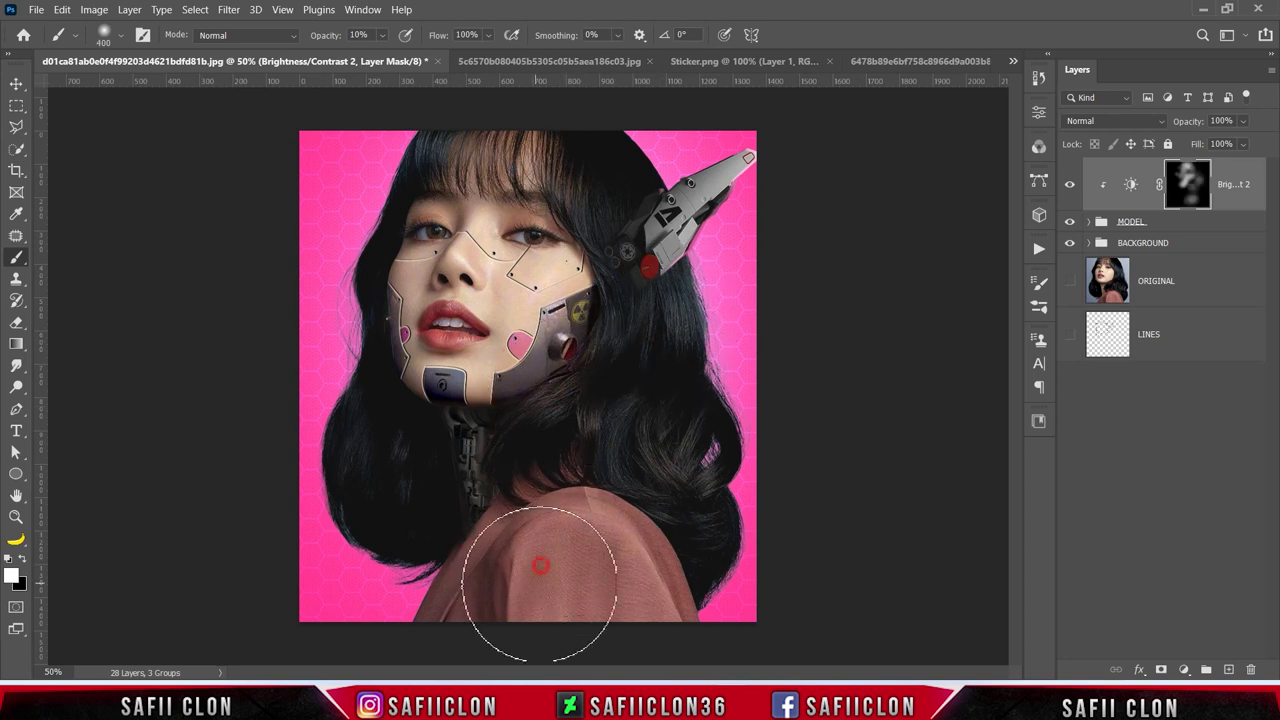
key(bracketleft)
key(bracketleft)
key(bracketleft)
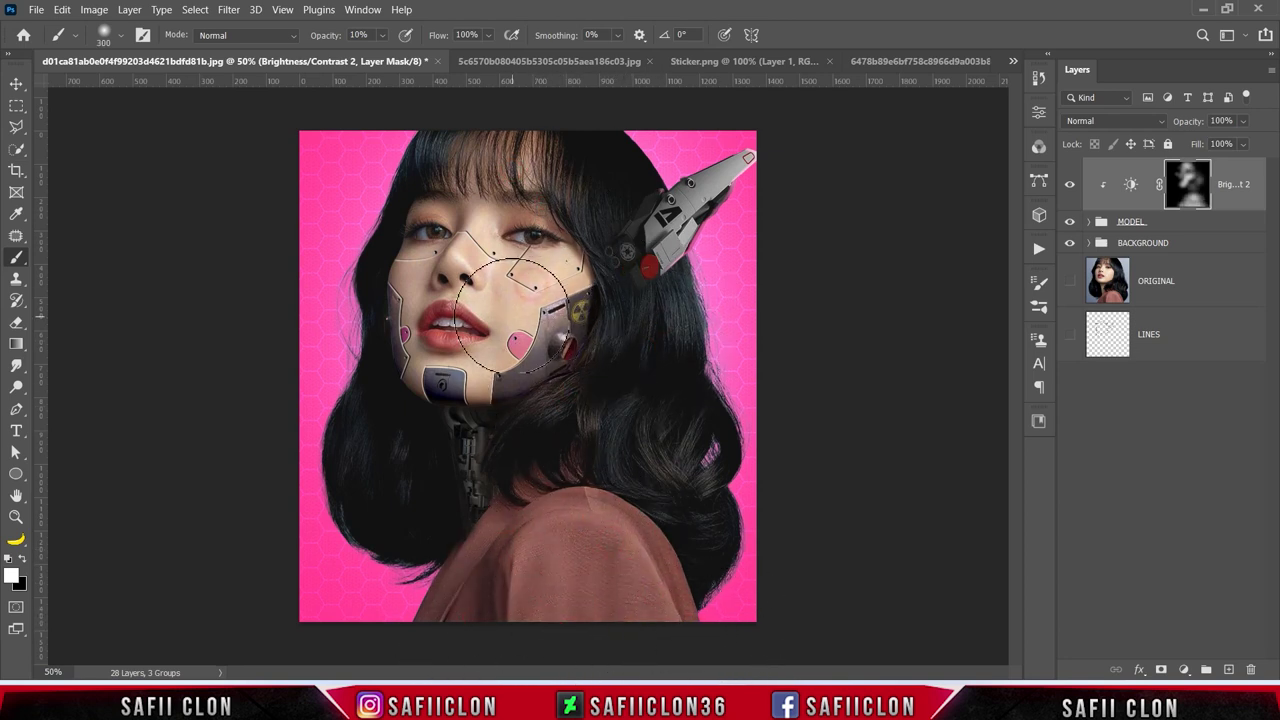
key(bracketright)
click(1069, 184)
click(1069, 184)
click(1069, 184)
click(1069, 184)
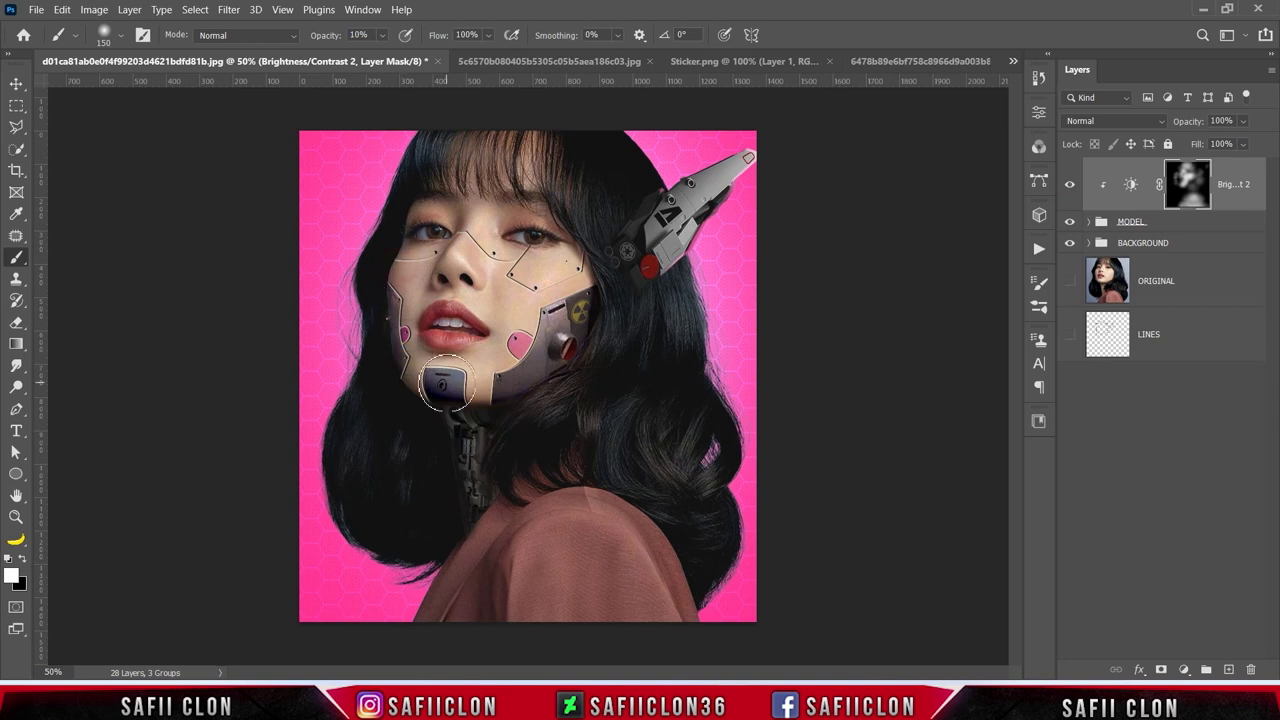
drag(400, 366, 479, 401)
key(ctrl+z)
Step: Add a Color Balance adjustment clipped to the portrait and select Shadows
click(1183, 669)
click(1181, 519)
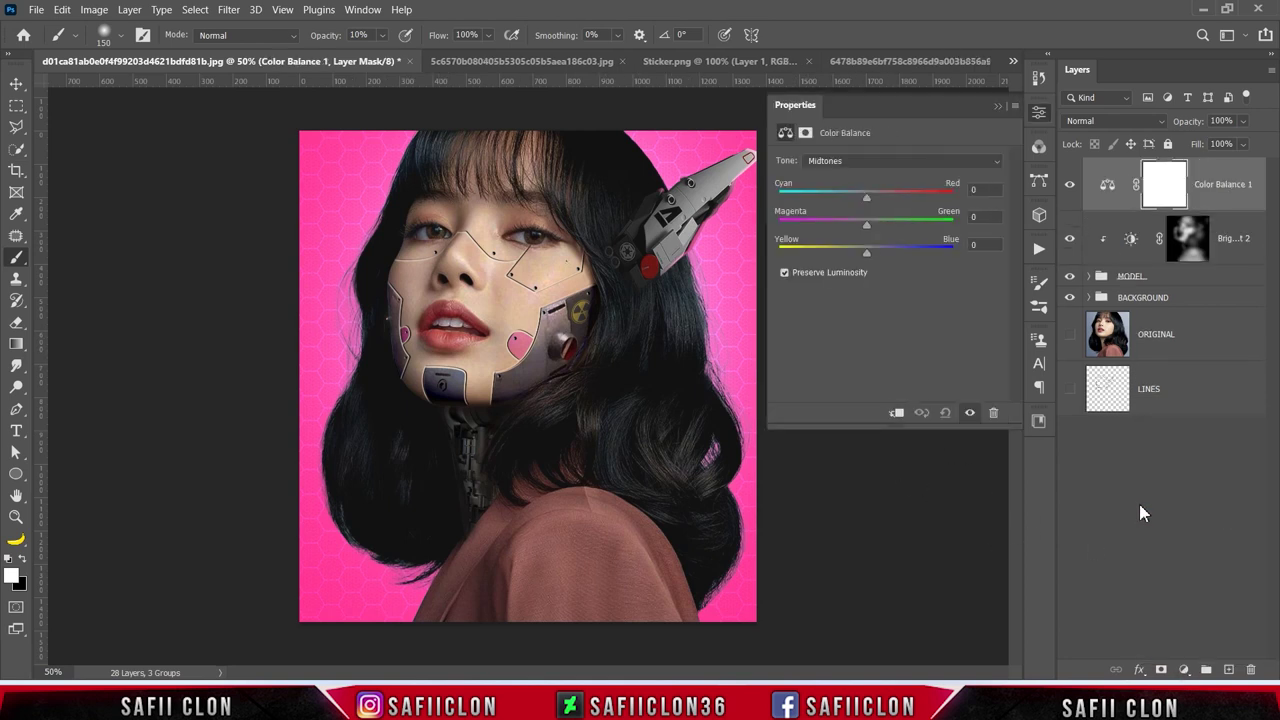
click(897, 412)
click(864, 162)
click(858, 176)
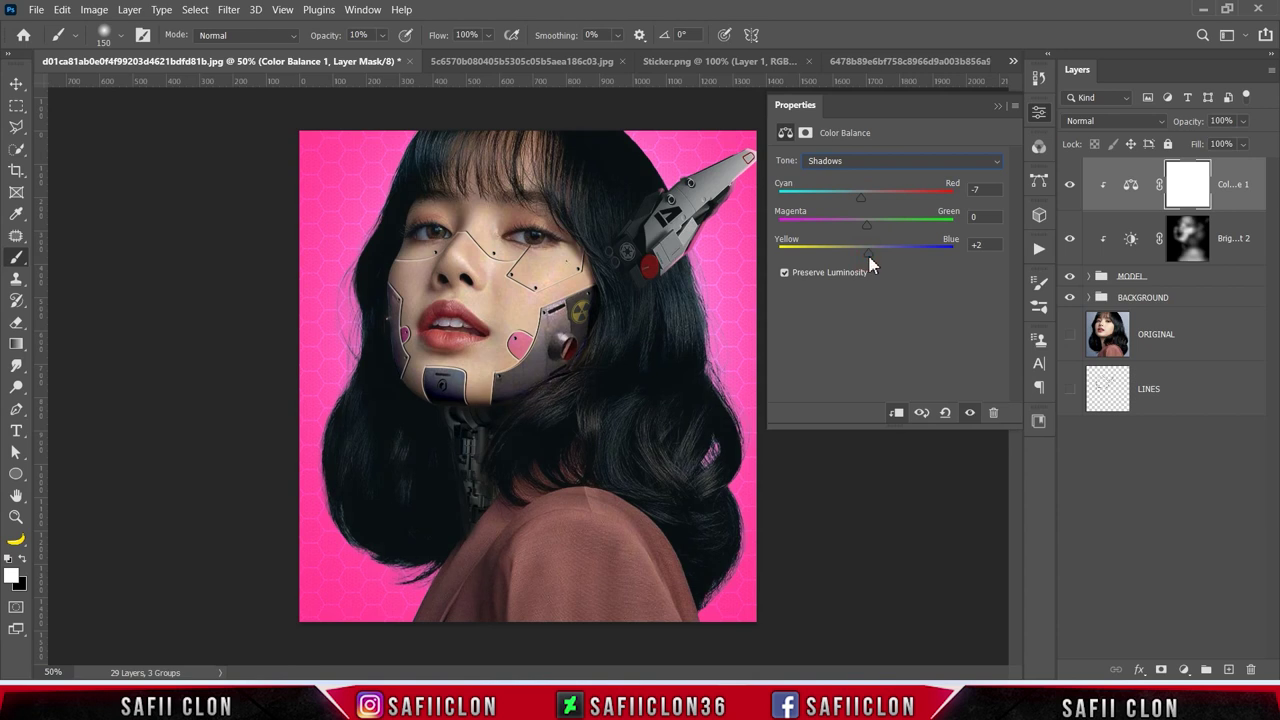
Step: Nudge the Color Balance midtones slightly toward red and blue, adjusting magenta–green
click(870, 161)
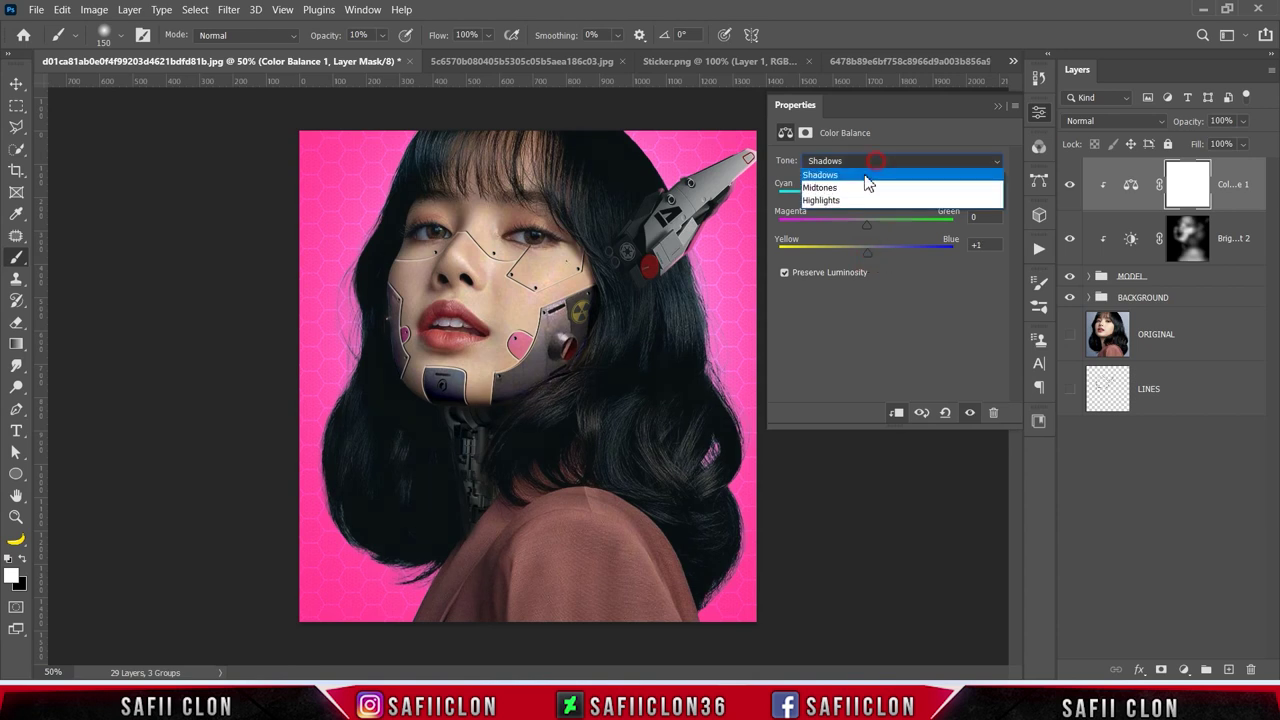
click(845, 188)
drag(868, 198, 873, 200)
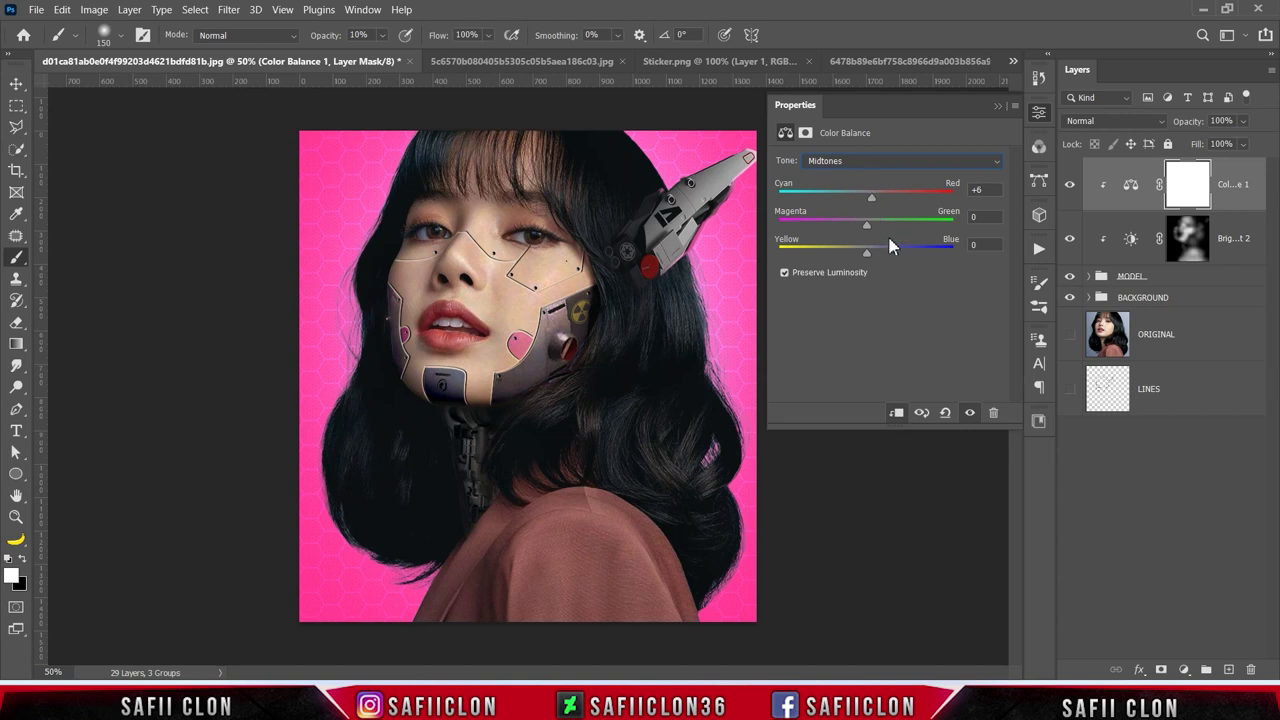
mouse_move(867, 226)
mouse_down()
mouse_move(898, 226)
mouse_move(860, 229)
mouse_up()
drag(866, 253, 880, 254)
Step: Set the Color Balance highlights to +12, -5, -3
click(894, 162)
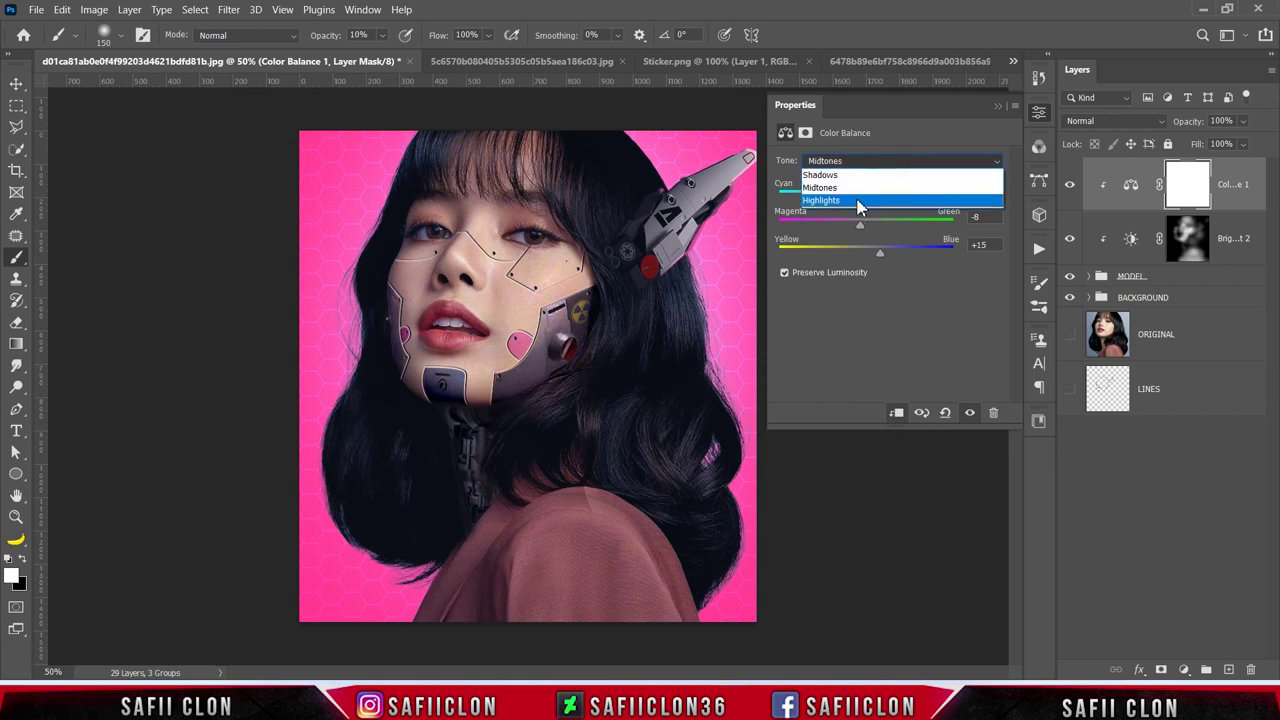
click(853, 201)
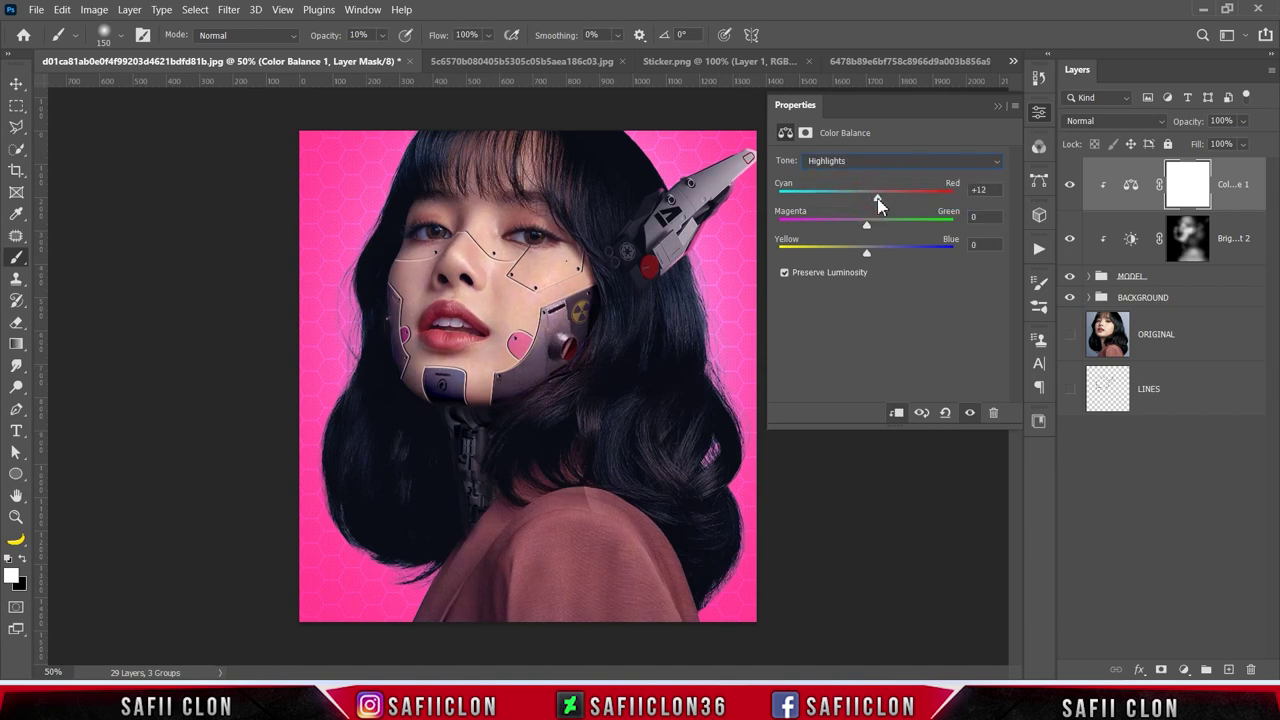
click(996, 110)
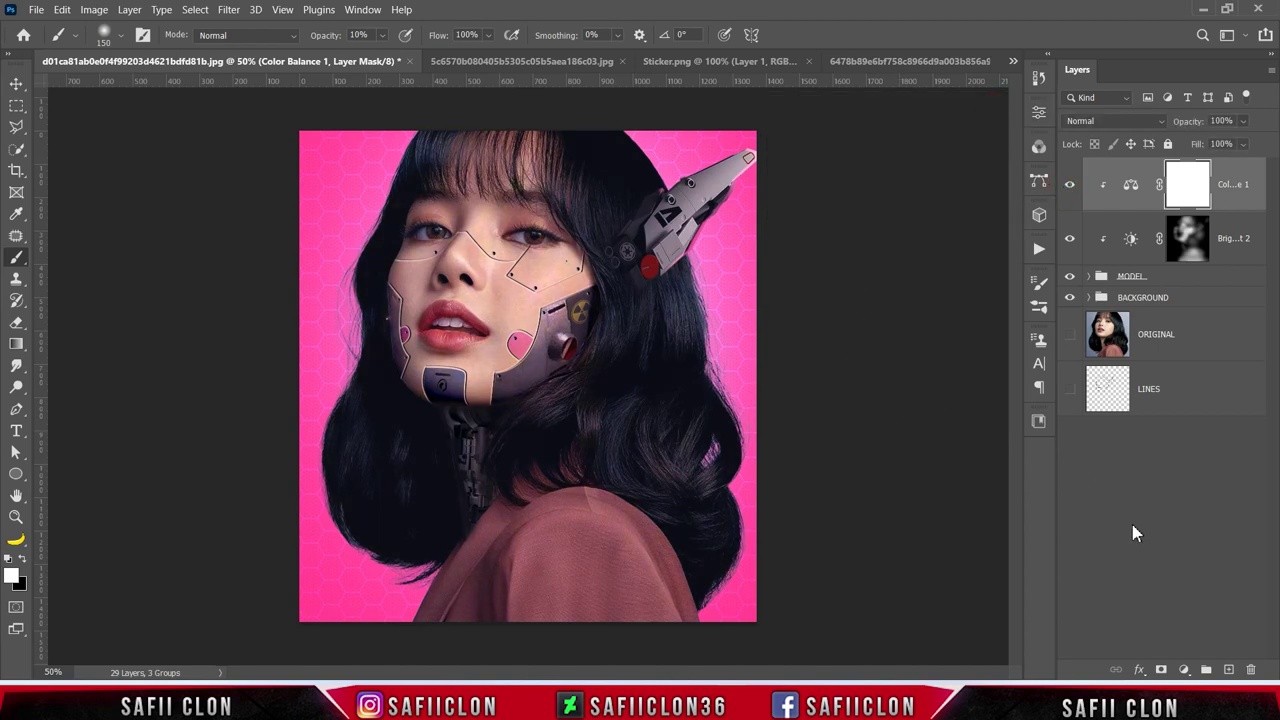
click(1182, 670)
Step: Add a clipped ff2d86 Solid Color fill in Linear Dodge (Add) mode
click(1188, 386)
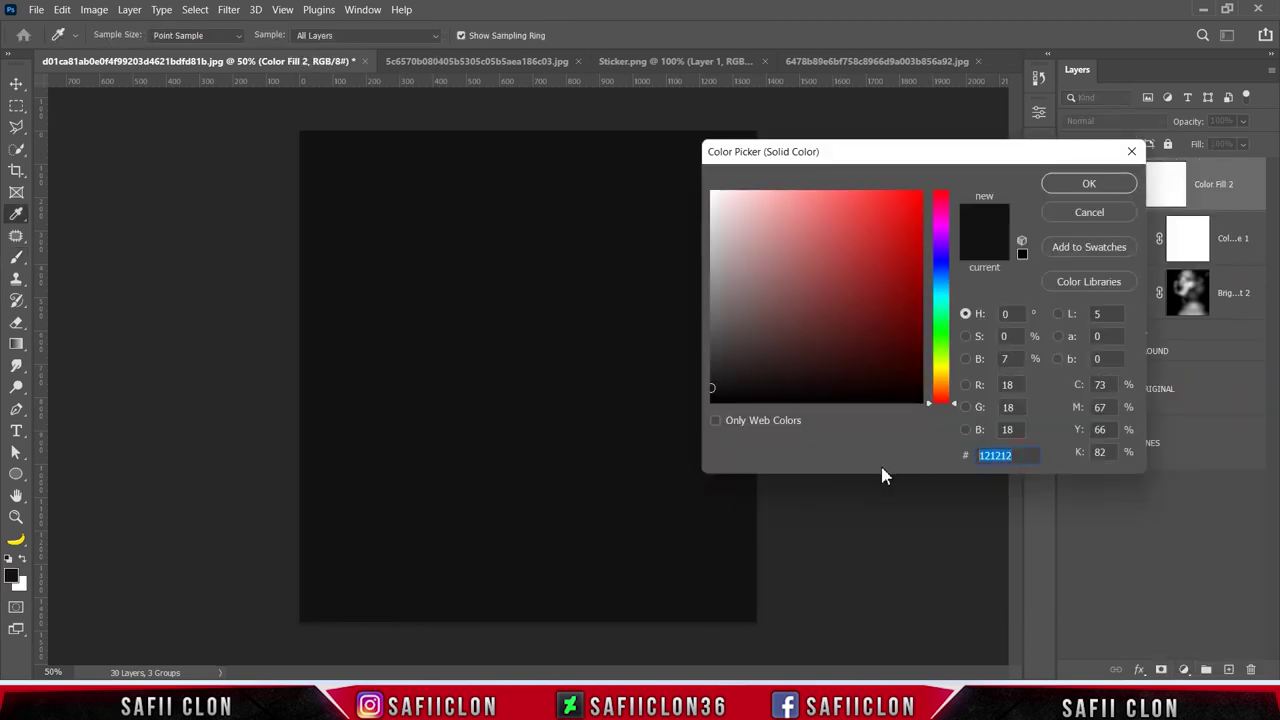
text(ff2d86)
click(1065, 186)
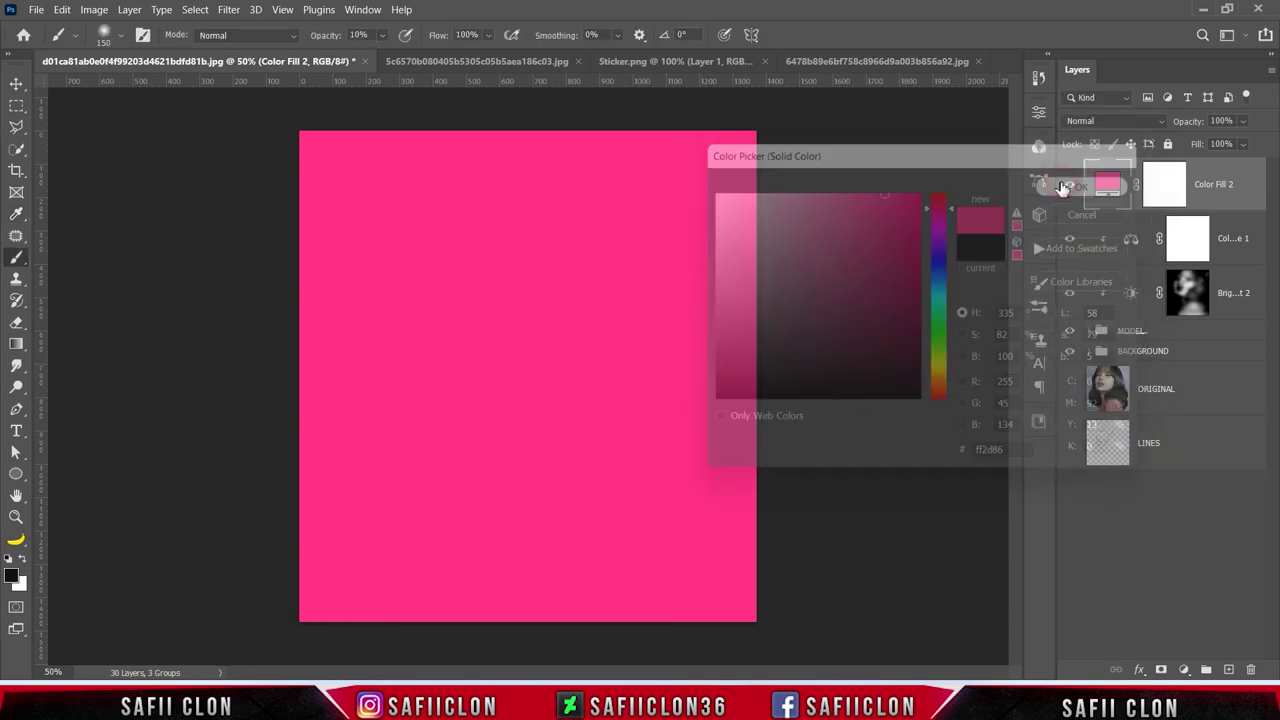
right_click(1231, 176)
click(1052, 330)
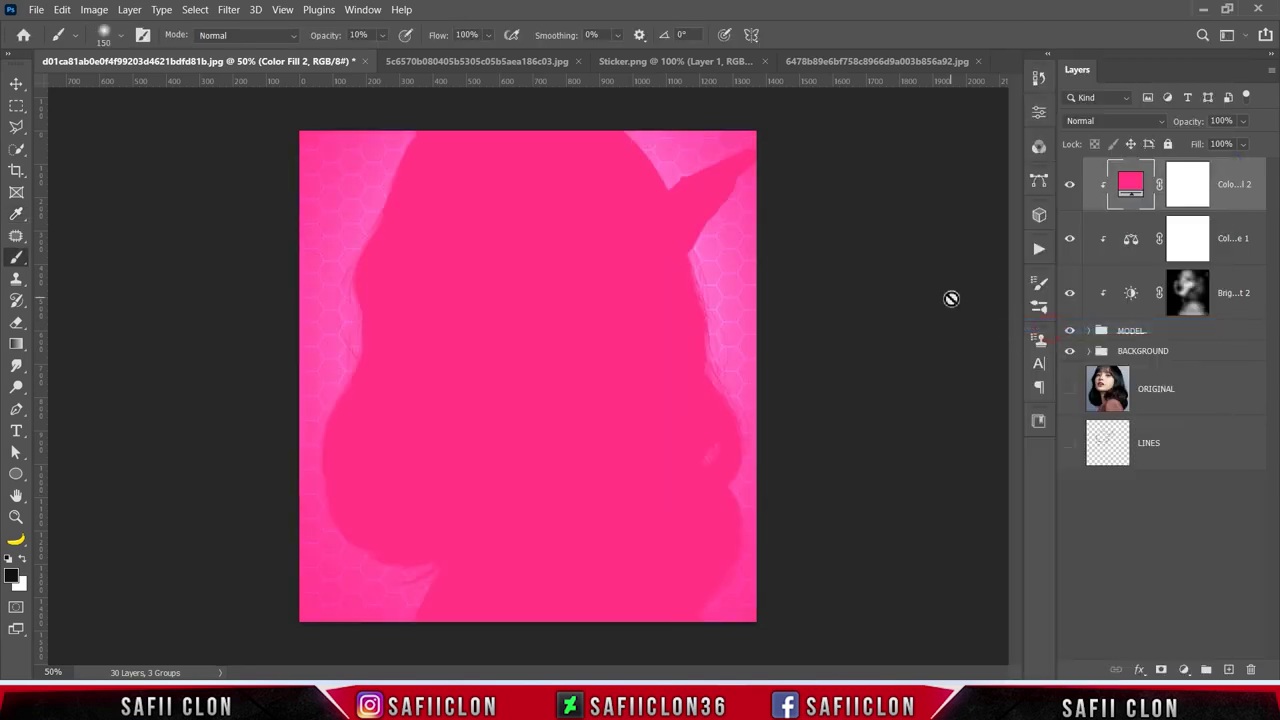
click(1095, 120)
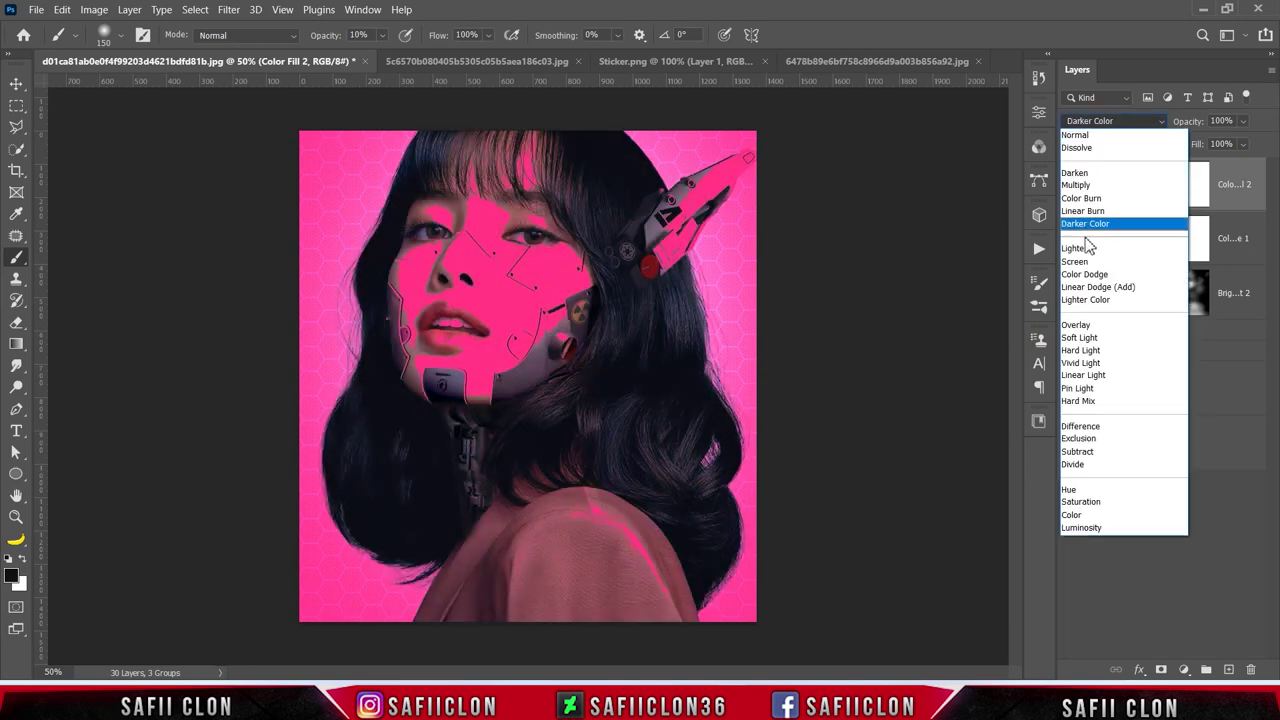
click(1090, 288)
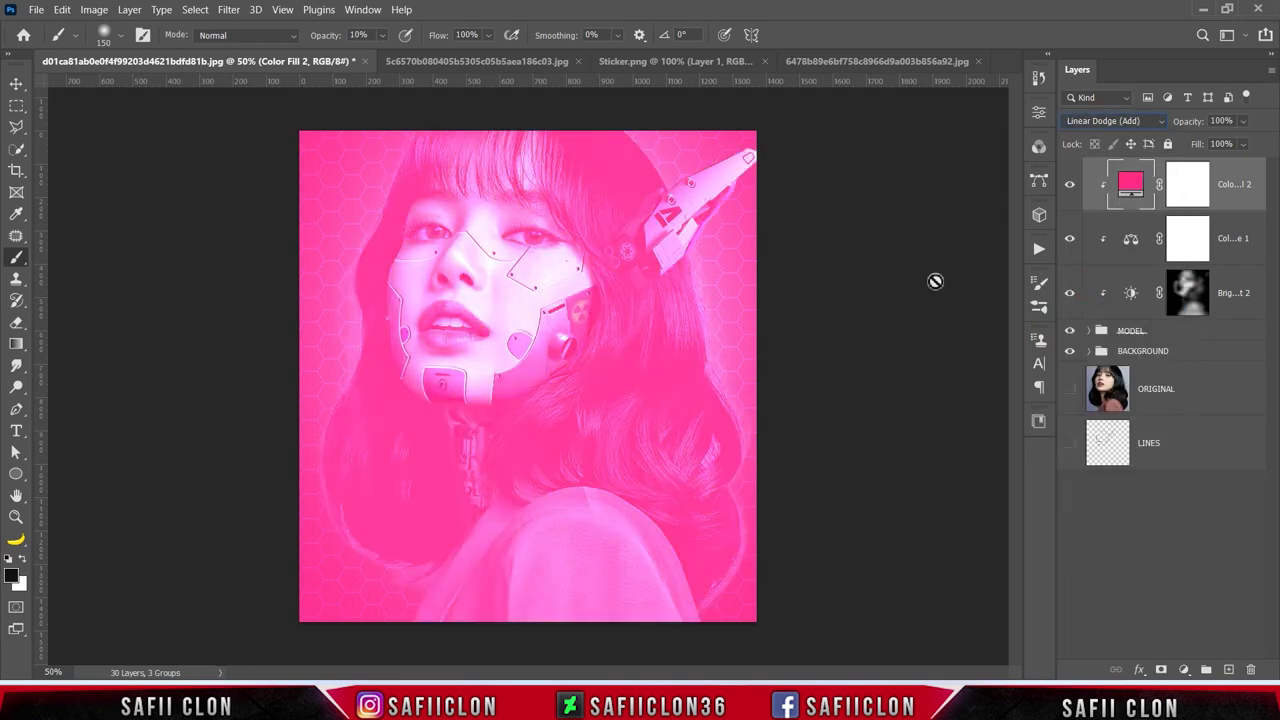
Step: Split the fill's Underlying Layer Blend If slider to 6/59 so dark tones show
right_click(1226, 182)
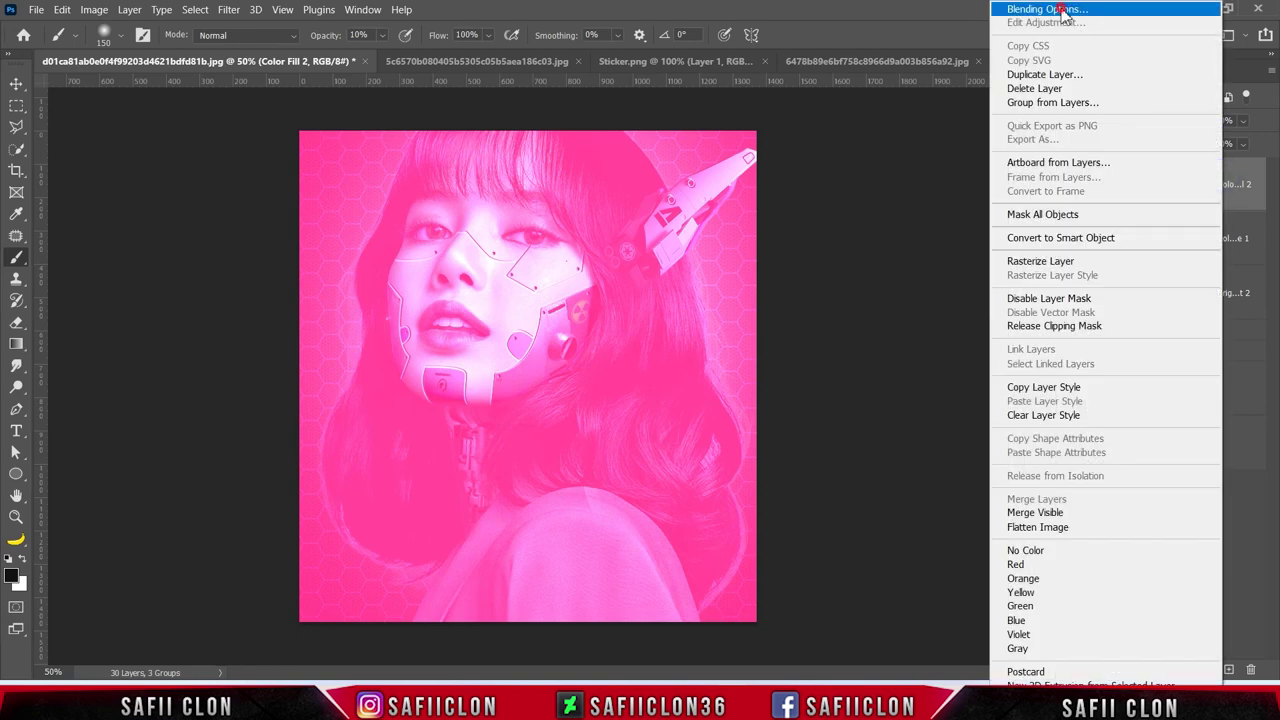
click(1064, 12)
drag(823, 160, 1007, 130)
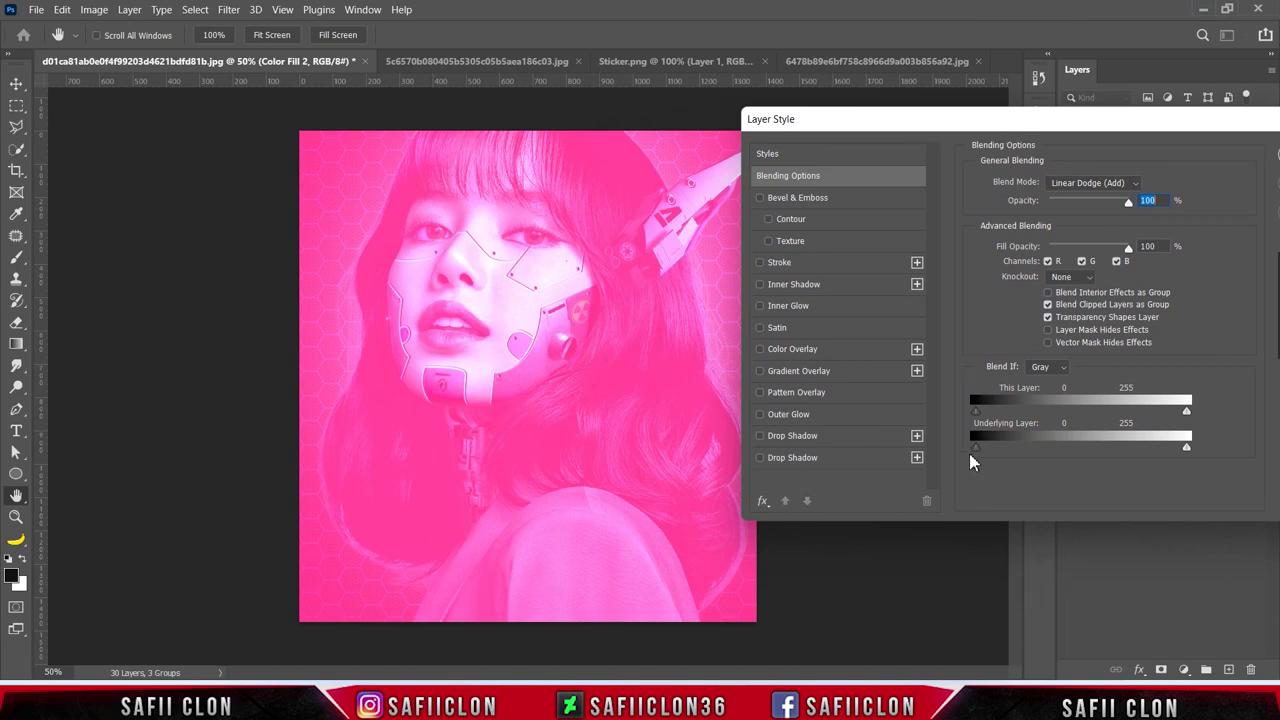
drag(977, 447, 1025, 447)
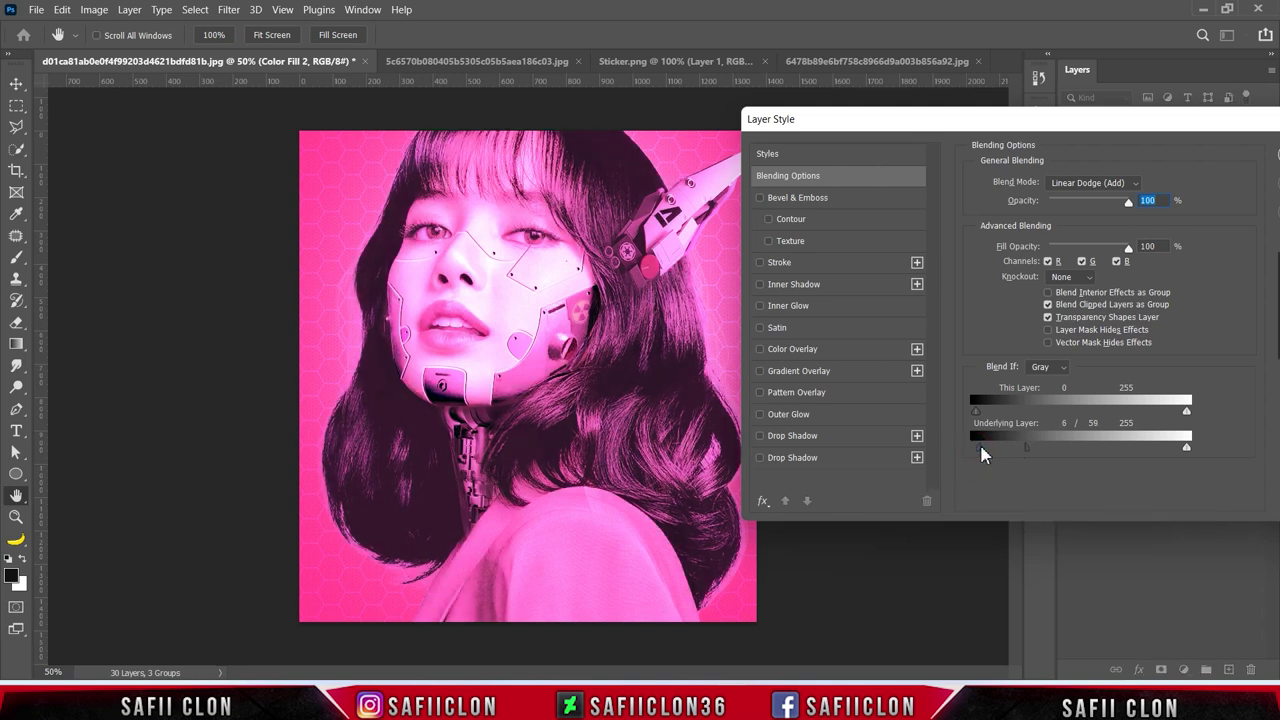
click(1173, 119)
drag(1150, 130, 836, 182)
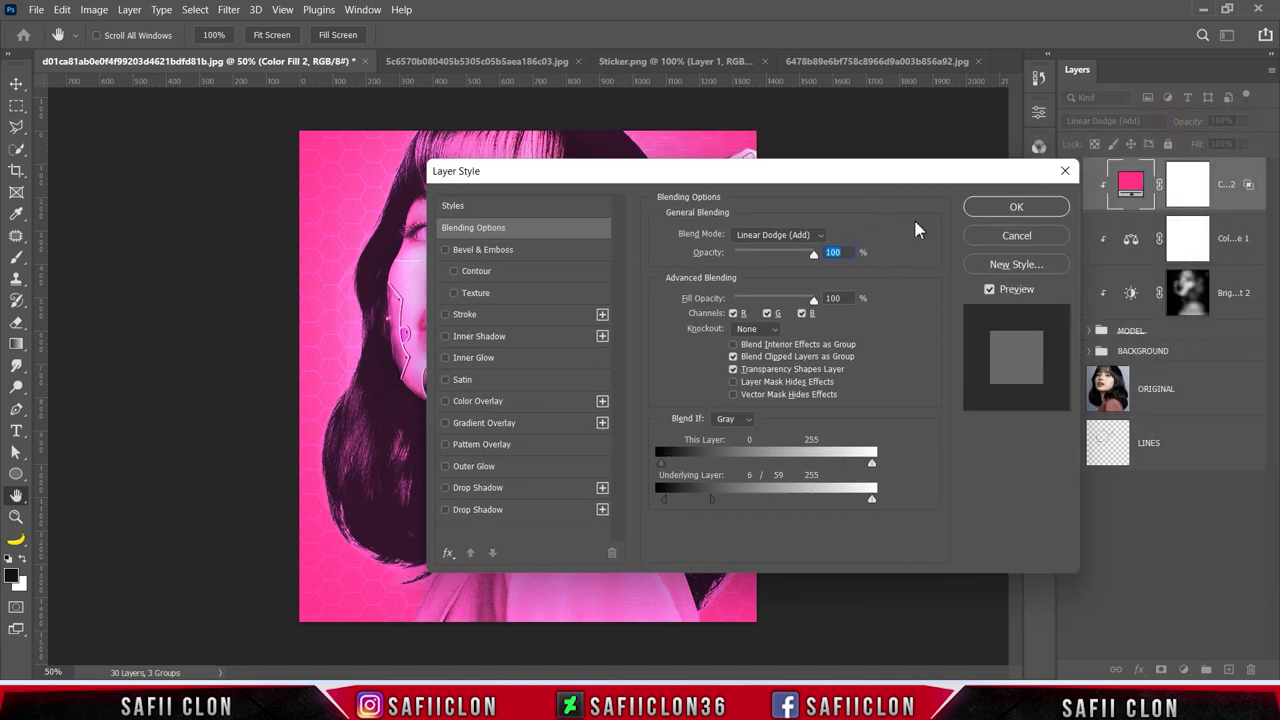
click(1013, 210)
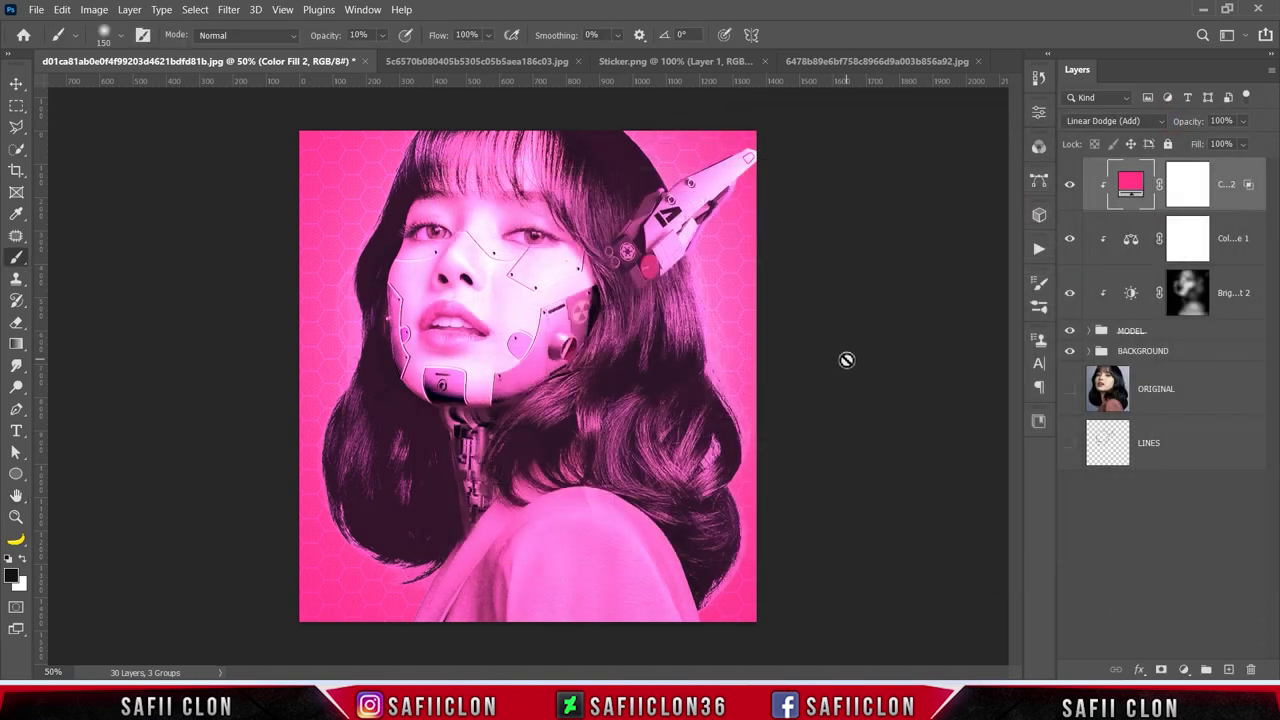
Step: Invert the pink fill's mask and set a soft round brush at 13% opacity
click(1186, 185)
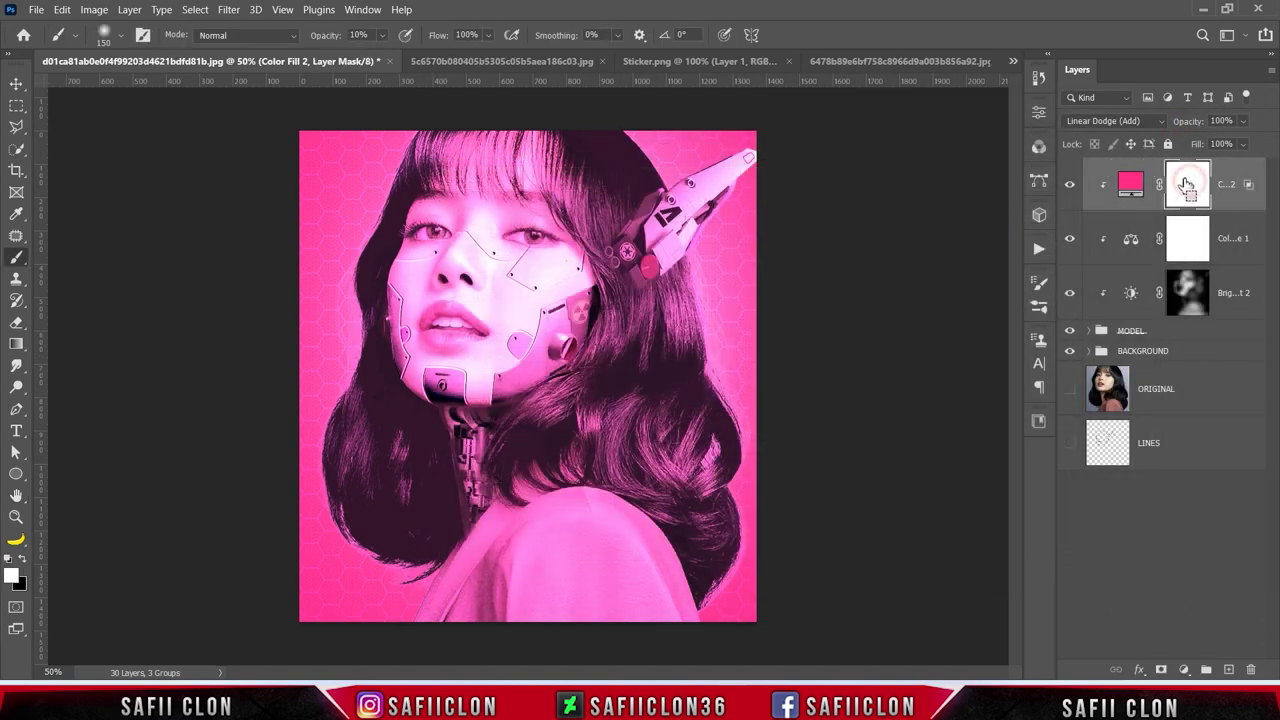
key(ctrl+i)
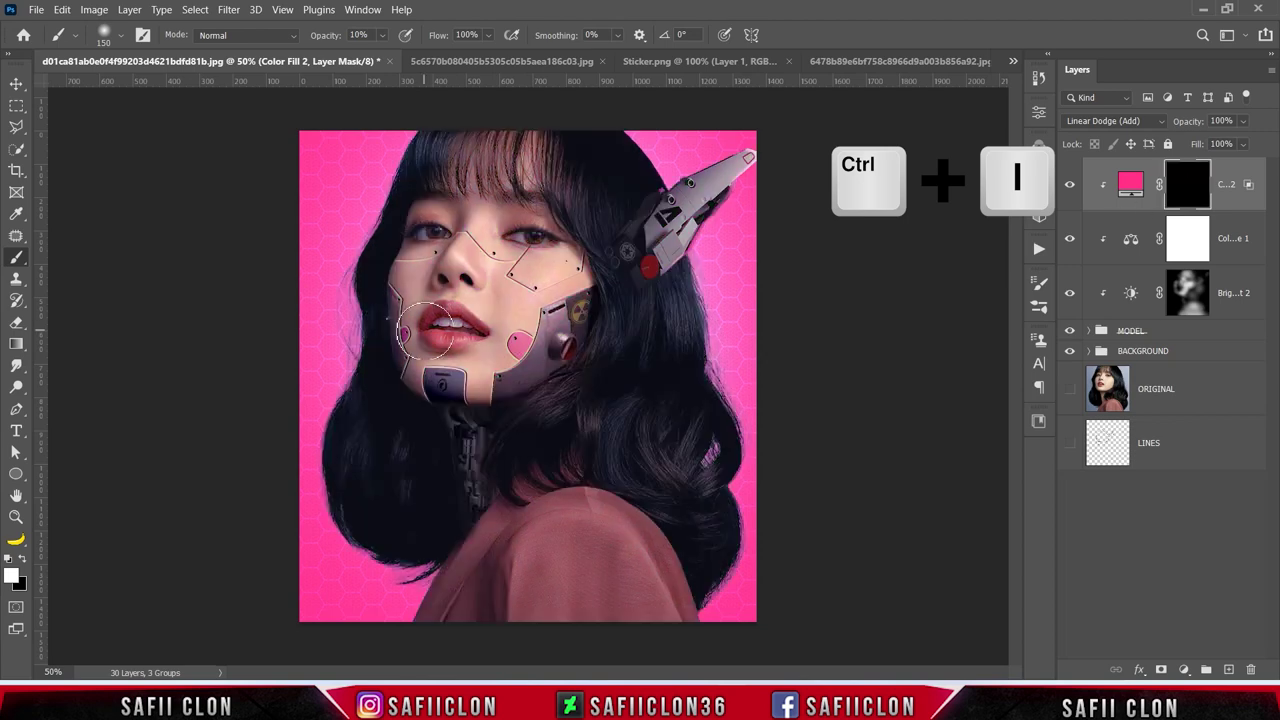
click(120, 35)
click(132, 250)
drag(159, 88, 162, 91)
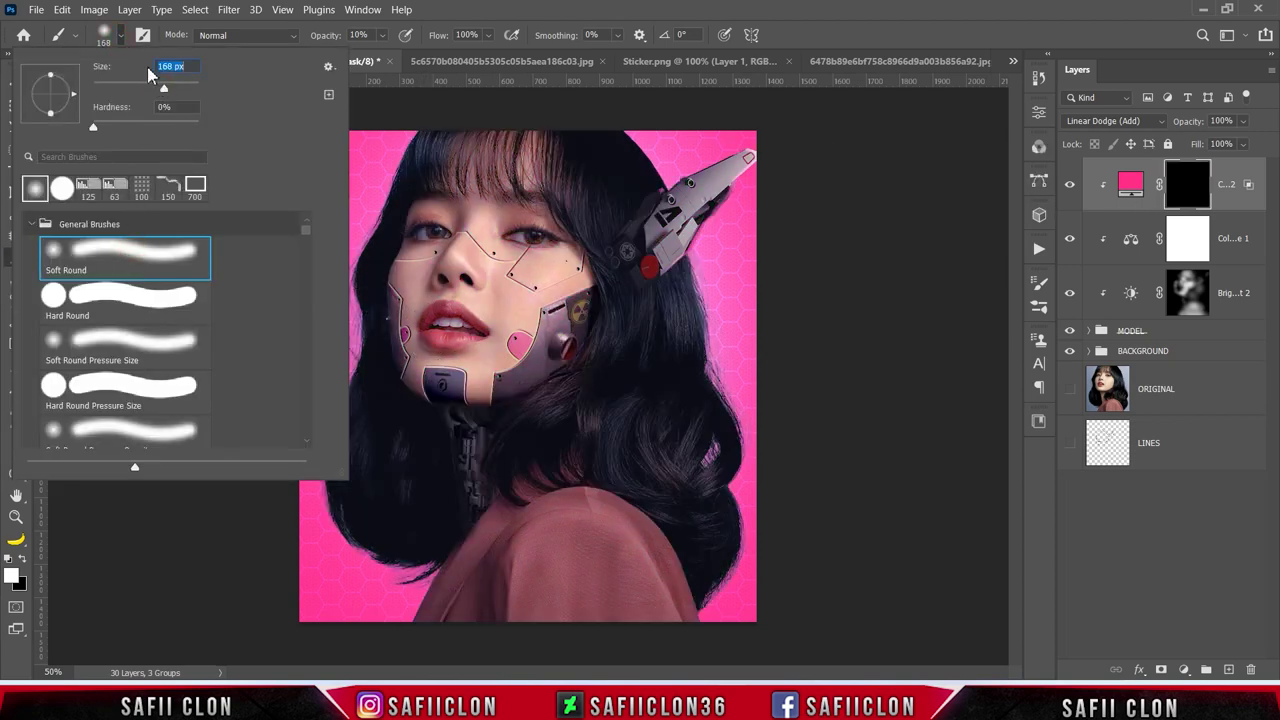
click(119, 38)
click(383, 36)
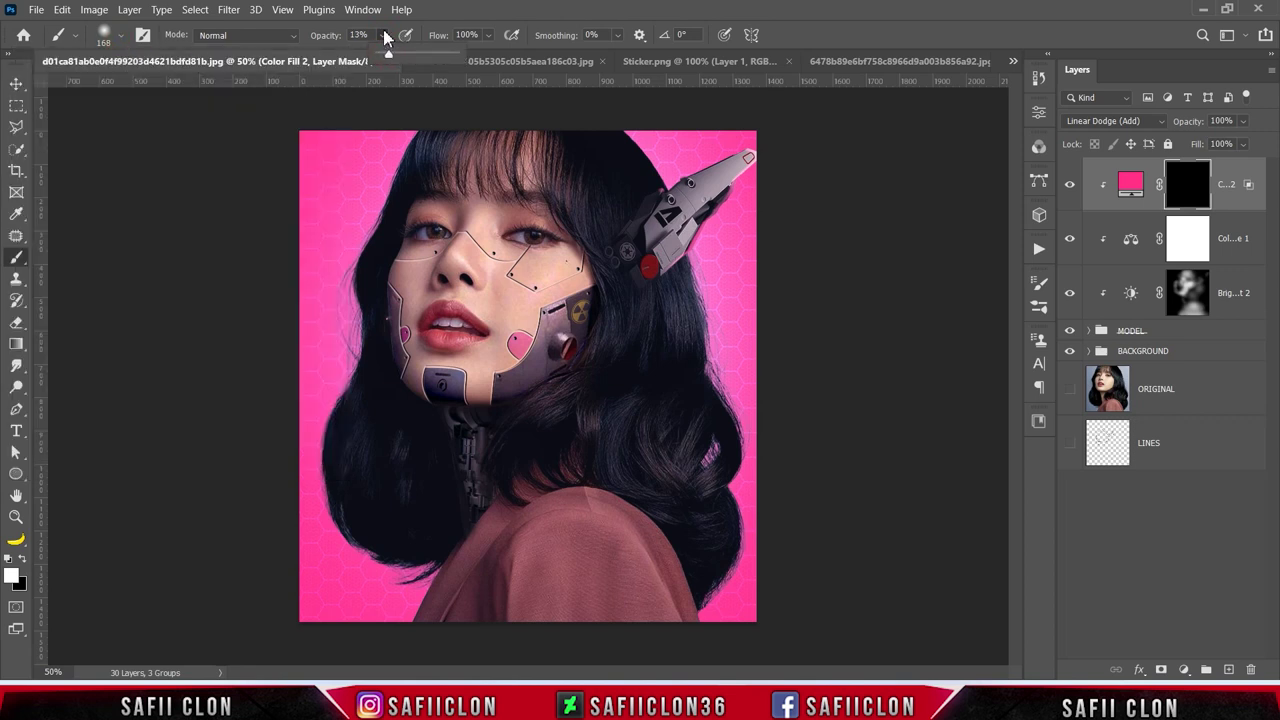
click(383, 35)
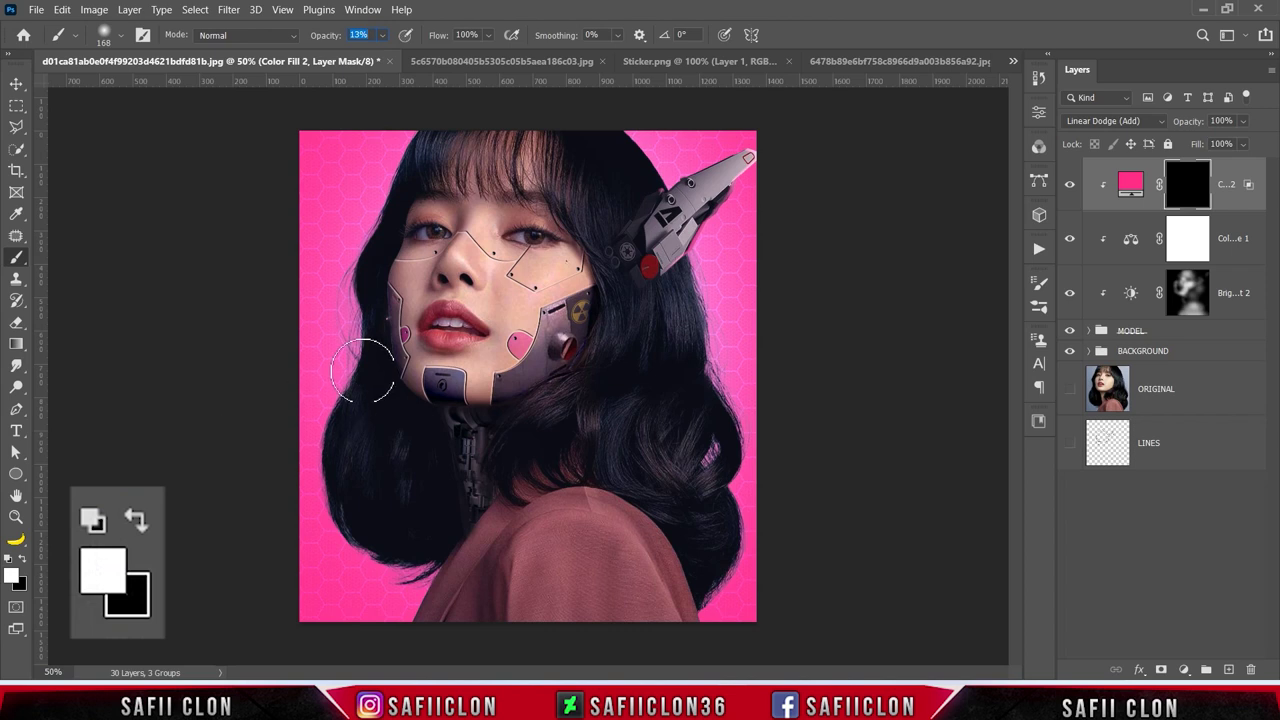
Step: Paint pink rim light along the hair edges, dropping opacity to 8%
mouse_move(700, 330)
mouse_down()
mouse_move(710, 315)
mouse_move(740, 440)
mouse_move(464, 113)
mouse_move(685, 155)
mouse_up()
key(bracketleft)
key(bracketleft)
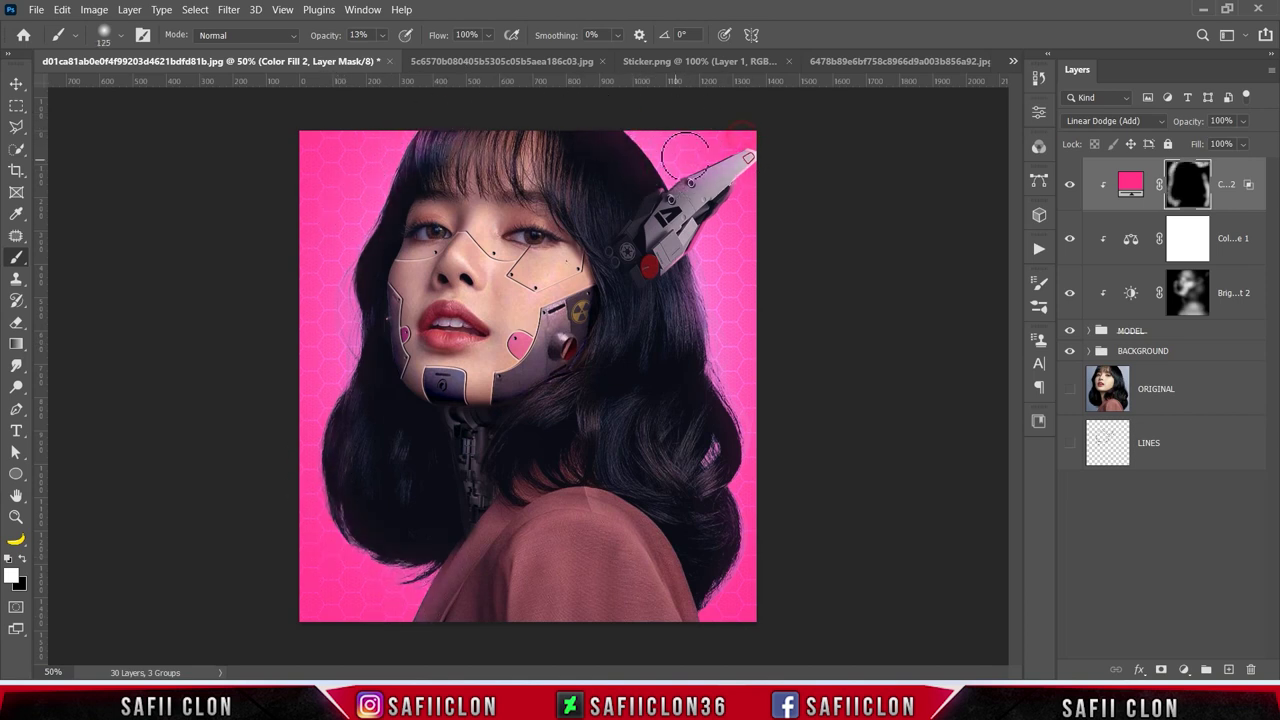
key(bracketleft)
key(bracketleft)
key(bracketleft)
key(0)
key(8)
drag(558, 394, 622, 316)
key(bracketleft)
key(bracketleft)
key(bracketleft)
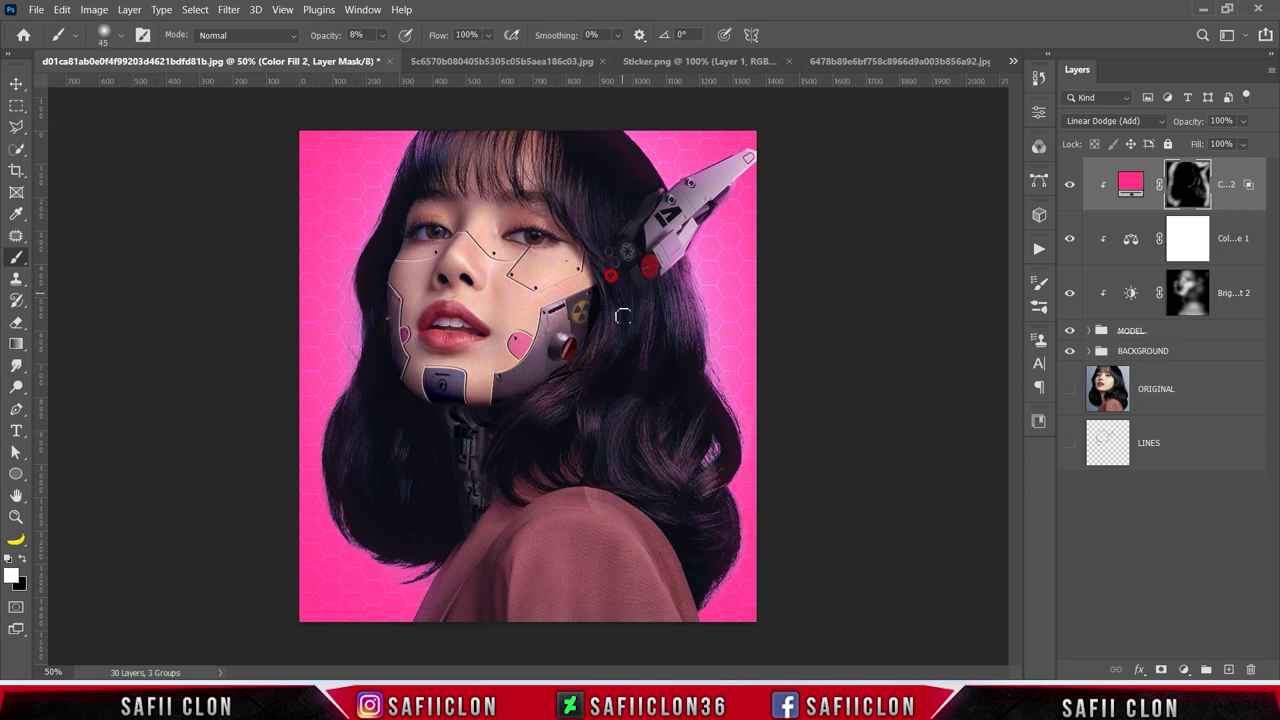
key(bracketright)
key(bracketright)
key(bracketright)
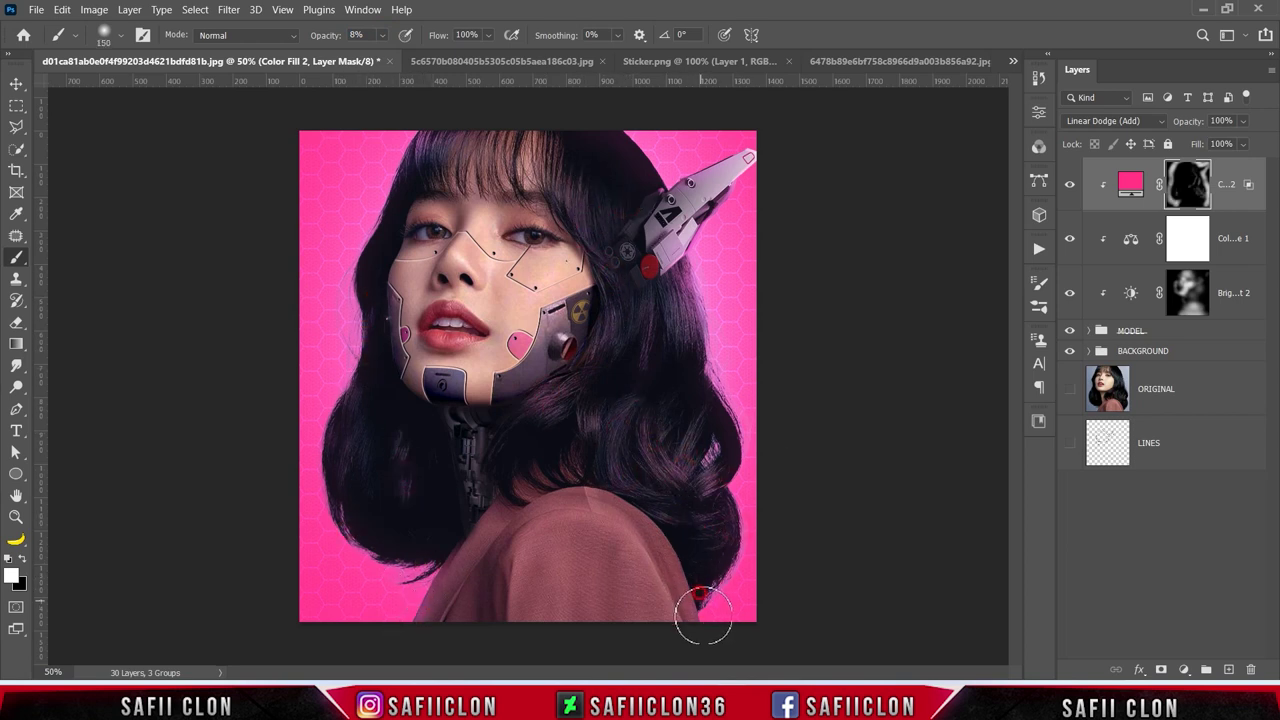
key(bracketright)
key(bracketright)
key(bracketleft)
key(bracketleft)
key(bracketleft)
key(bracketleft)
key(bracketleft)
key(bracketleft)
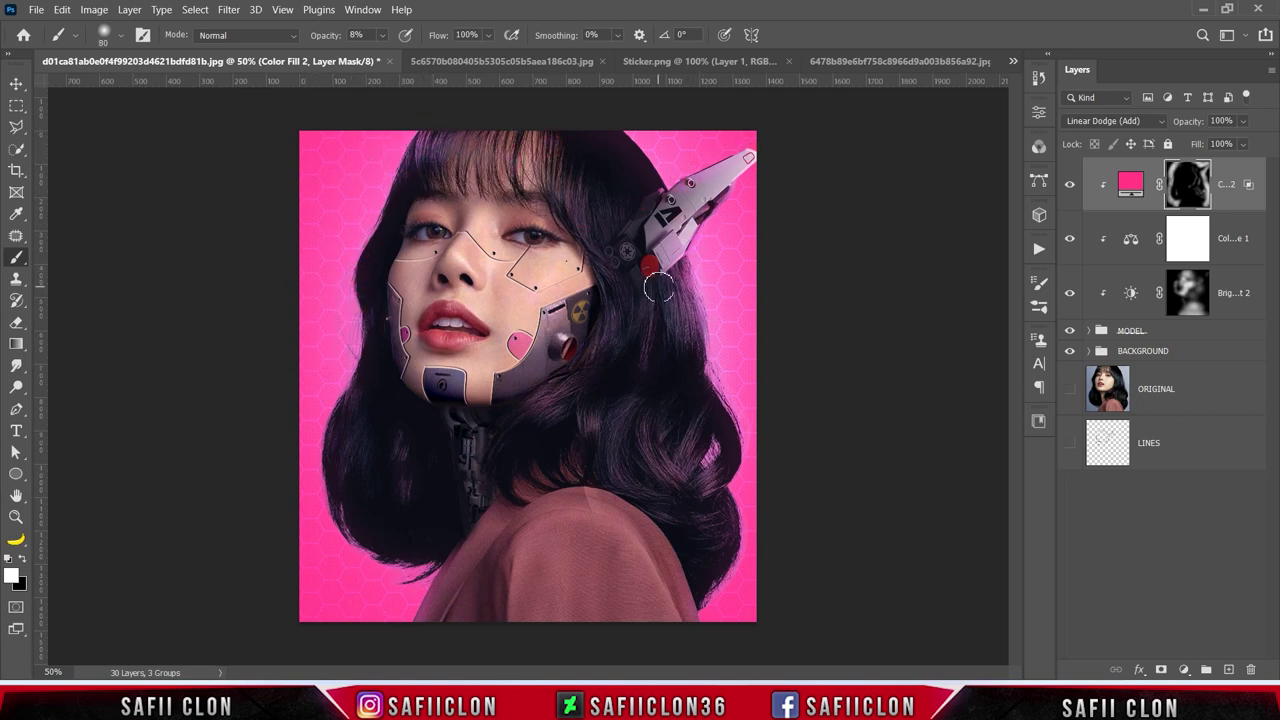
Step: Toggle the pink fill off and on to compare the rim light
click(1070, 187)
click(1070, 187)
click(1070, 187)
click(1070, 187)
Step: Expand MODEL and open Select and Mask on the MODEL layer mask
click(1205, 334)
click(1089, 331)
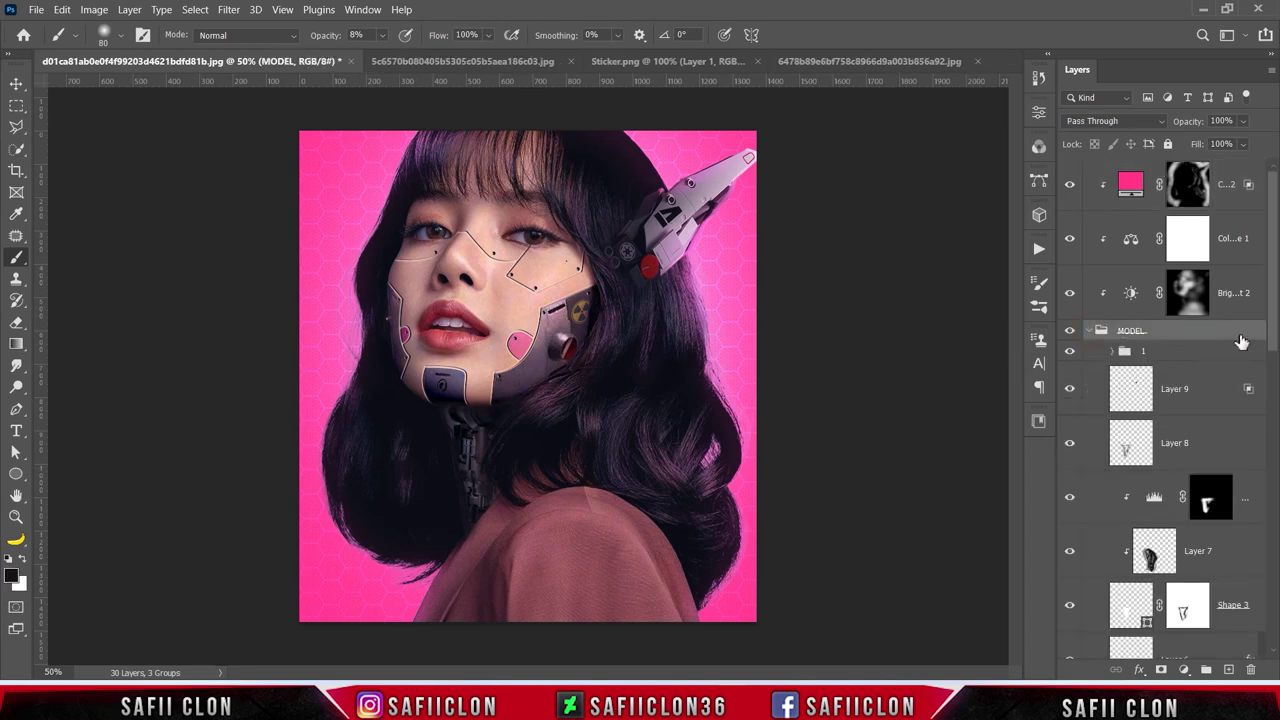
drag(1272, 275, 1268, 480)
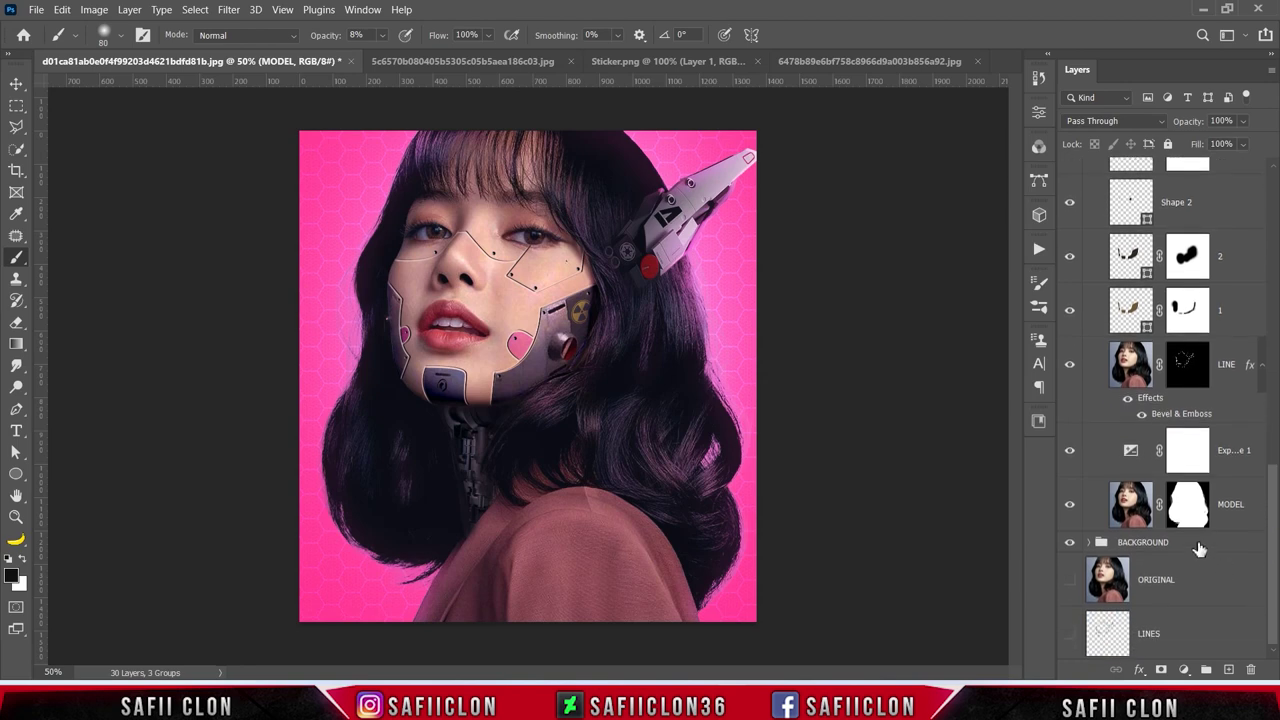
click(1186, 512)
right_click(1178, 508)
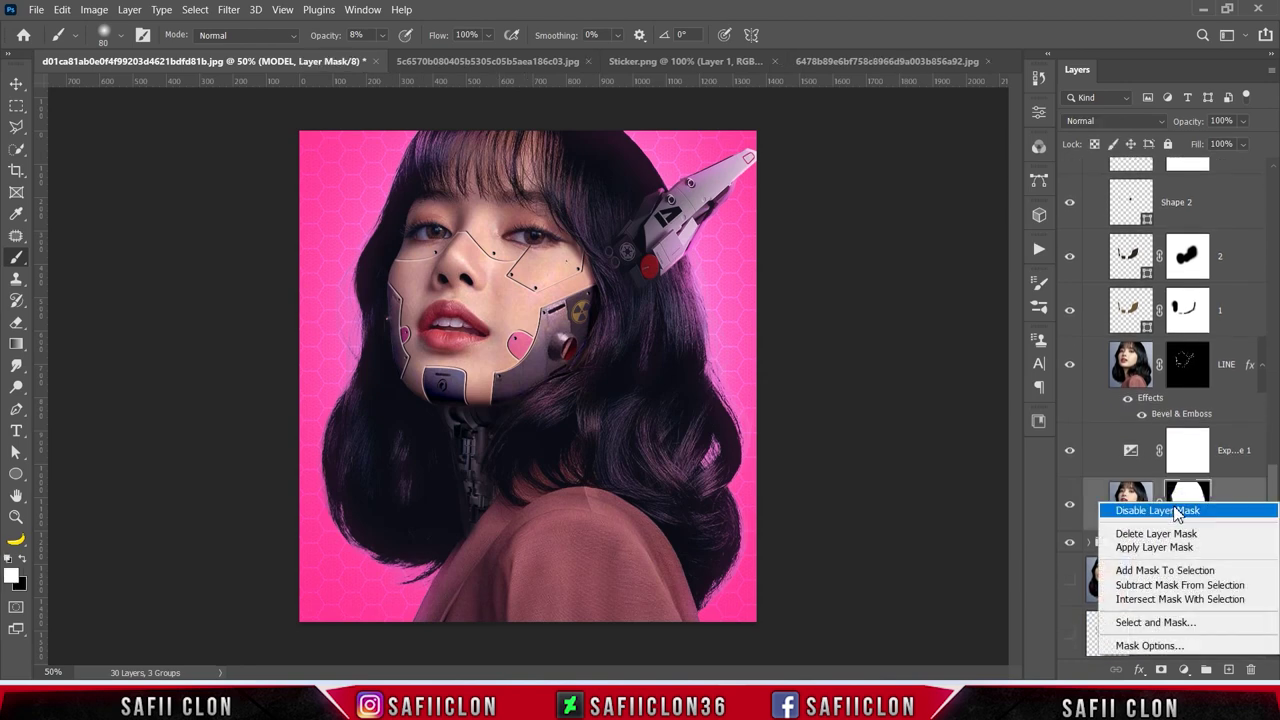
click(1150, 620)
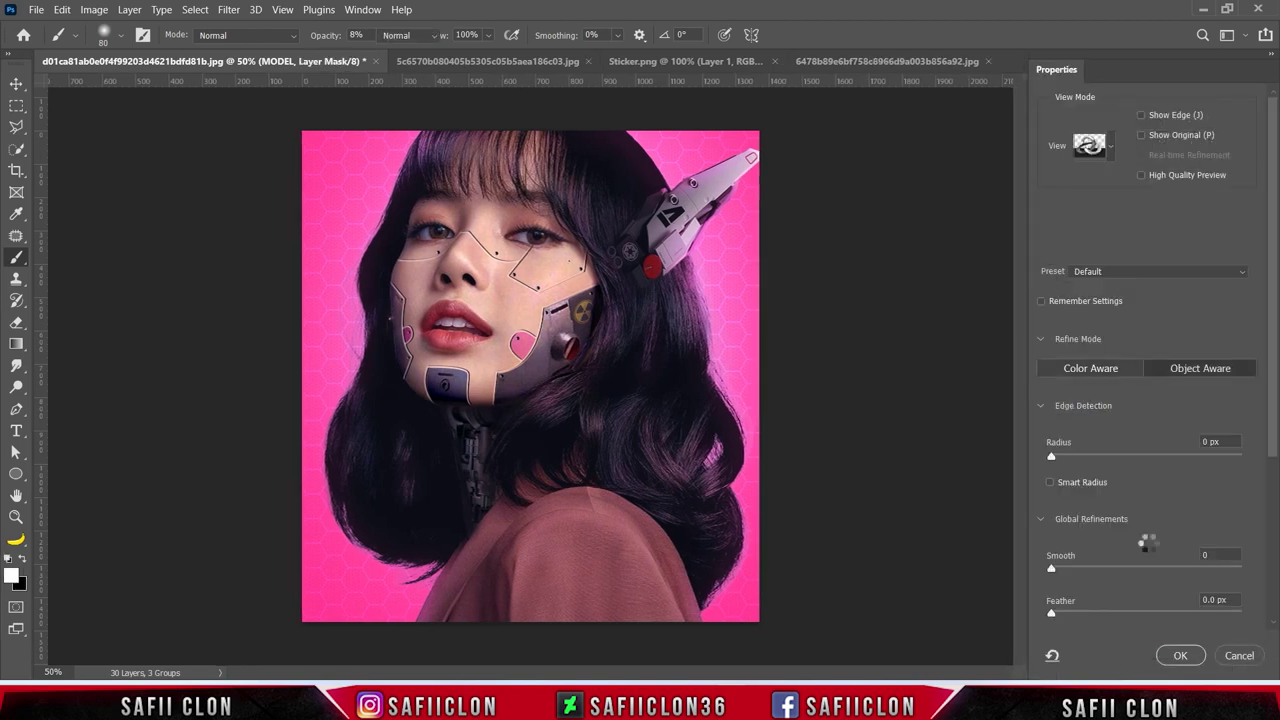
Step: Run Refine Hair, output back to the layer mask, and collapse MODEL
click(1110, 148)
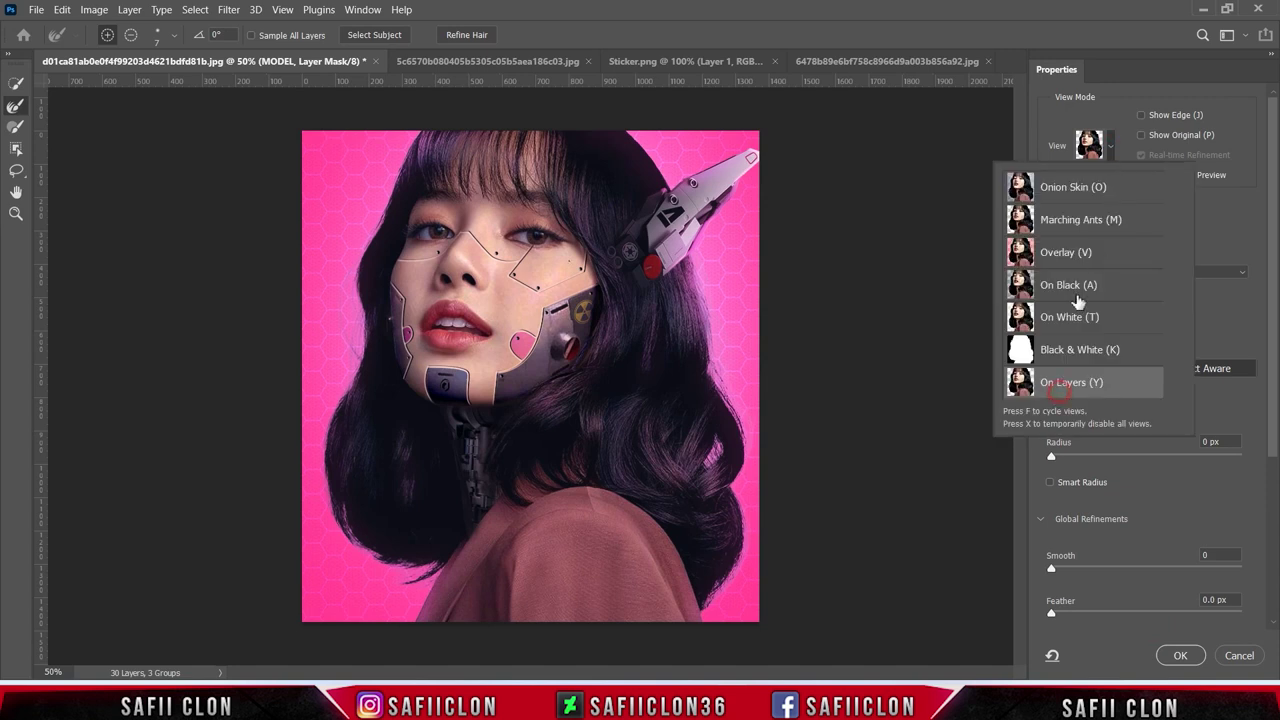
click(1112, 166)
drag(1272, 255, 1276, 380)
scroll(1276, 380, down, 2)
click(473, 38)
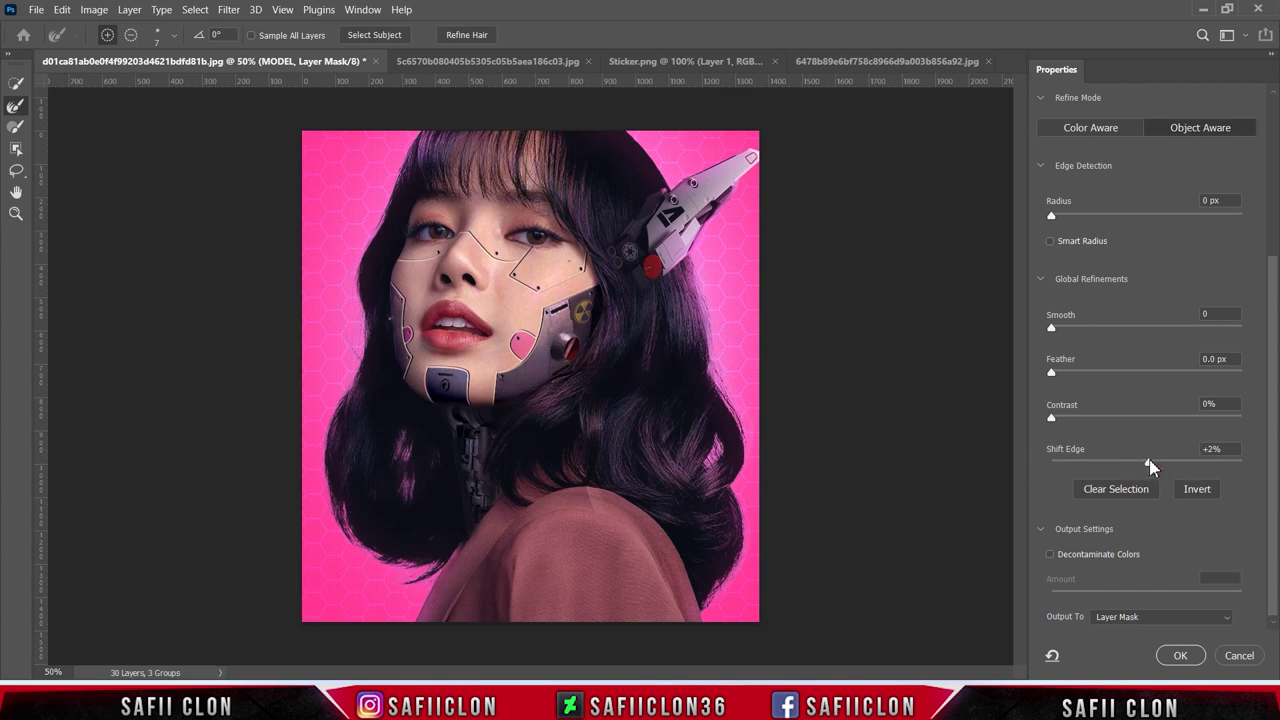
click(1186, 656)
drag(1274, 498, 1274, 190)
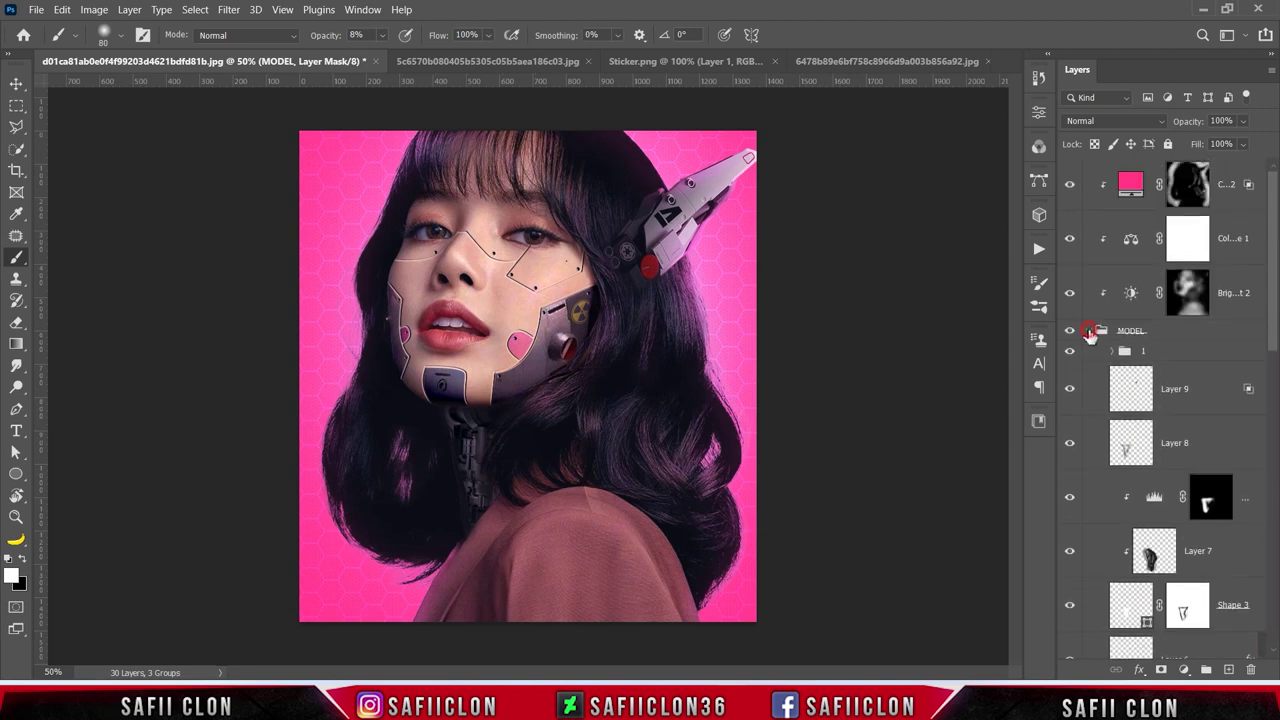
click(1090, 333)
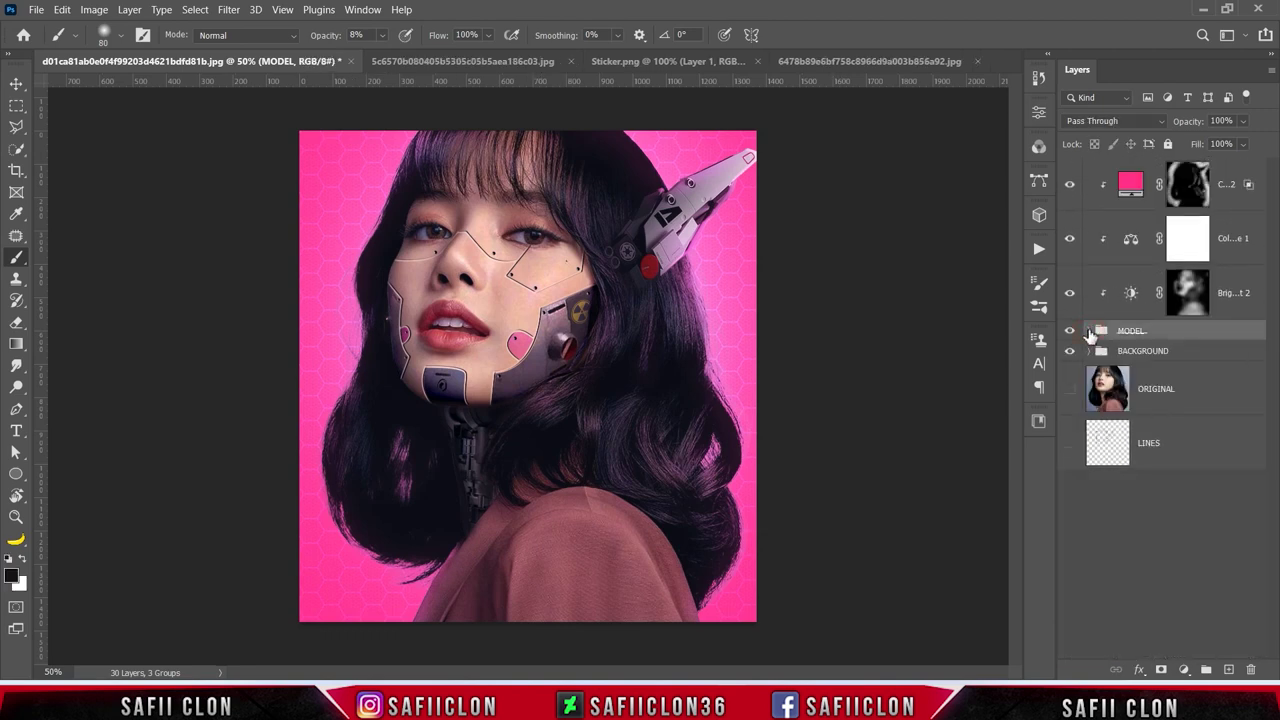
Step: Give MODEL a Screen #ff53a9 Inner Shadow at angle 24 and size 43 px
right_click(1174, 337)
click(1036, 27)
drag(670, 183, 985, 101)
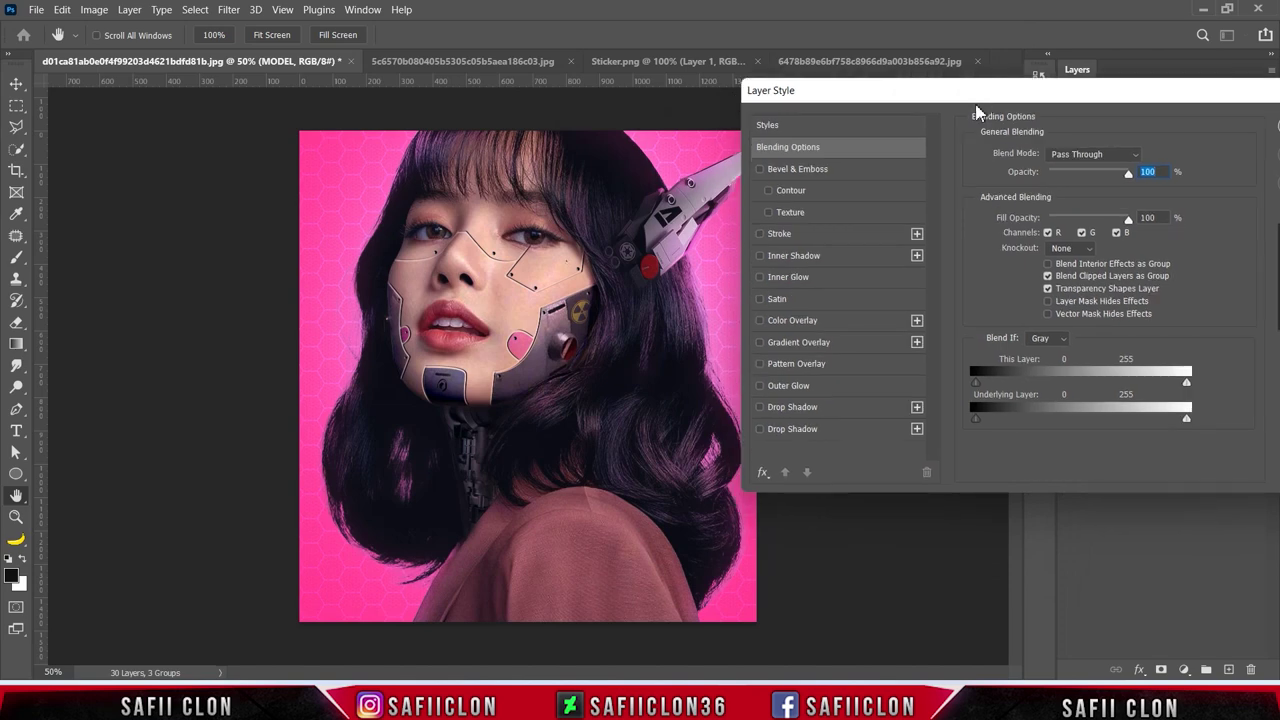
click(794, 256)
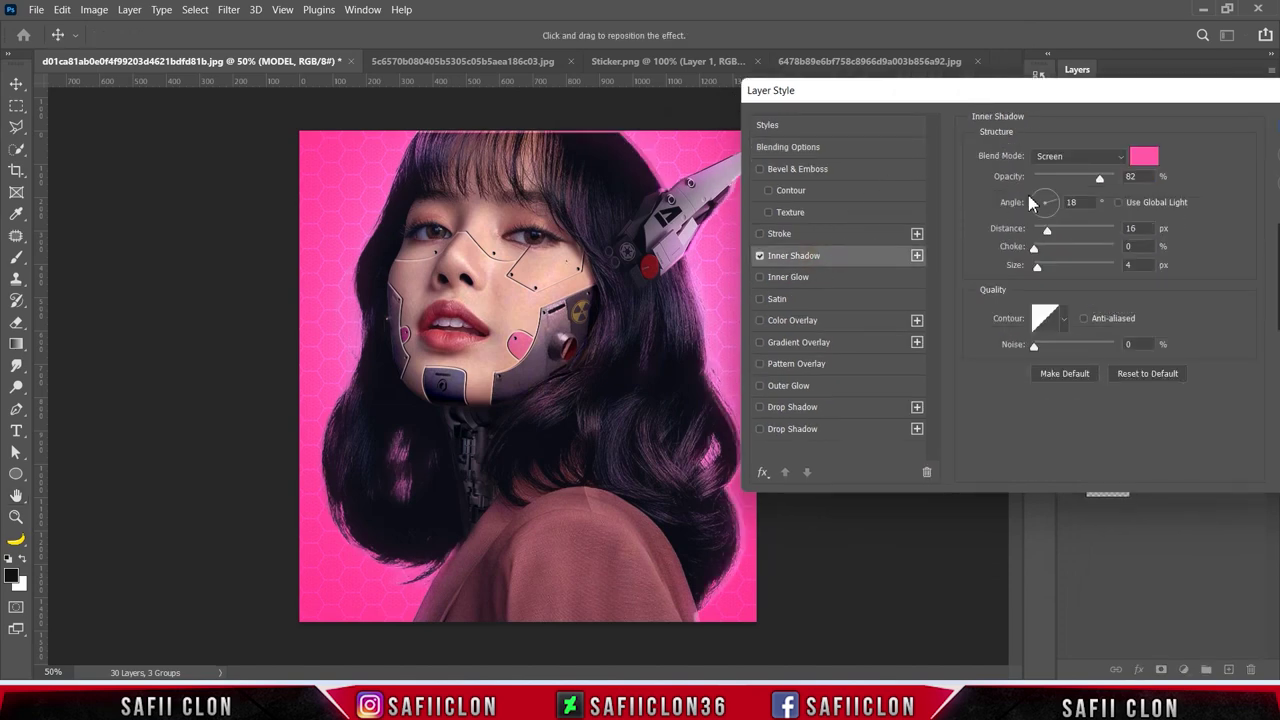
click(1066, 158)
click(1064, 296)
click(1144, 156)
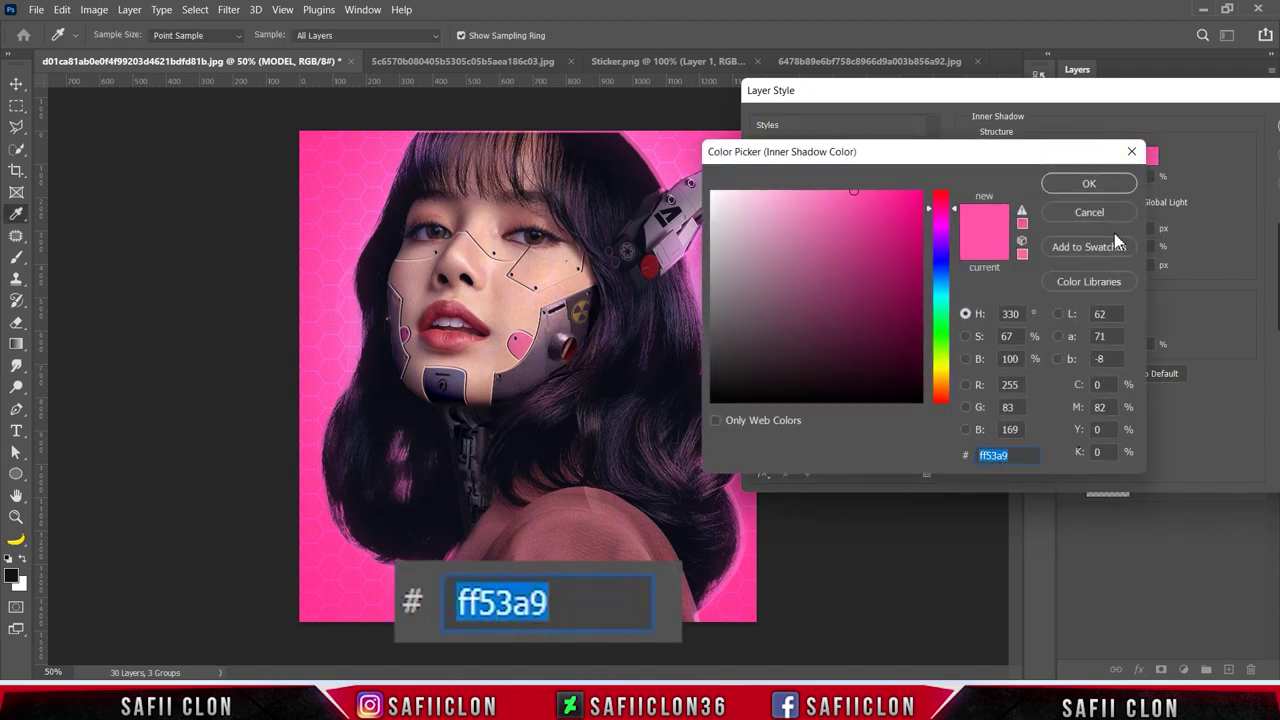
click(1089, 187)
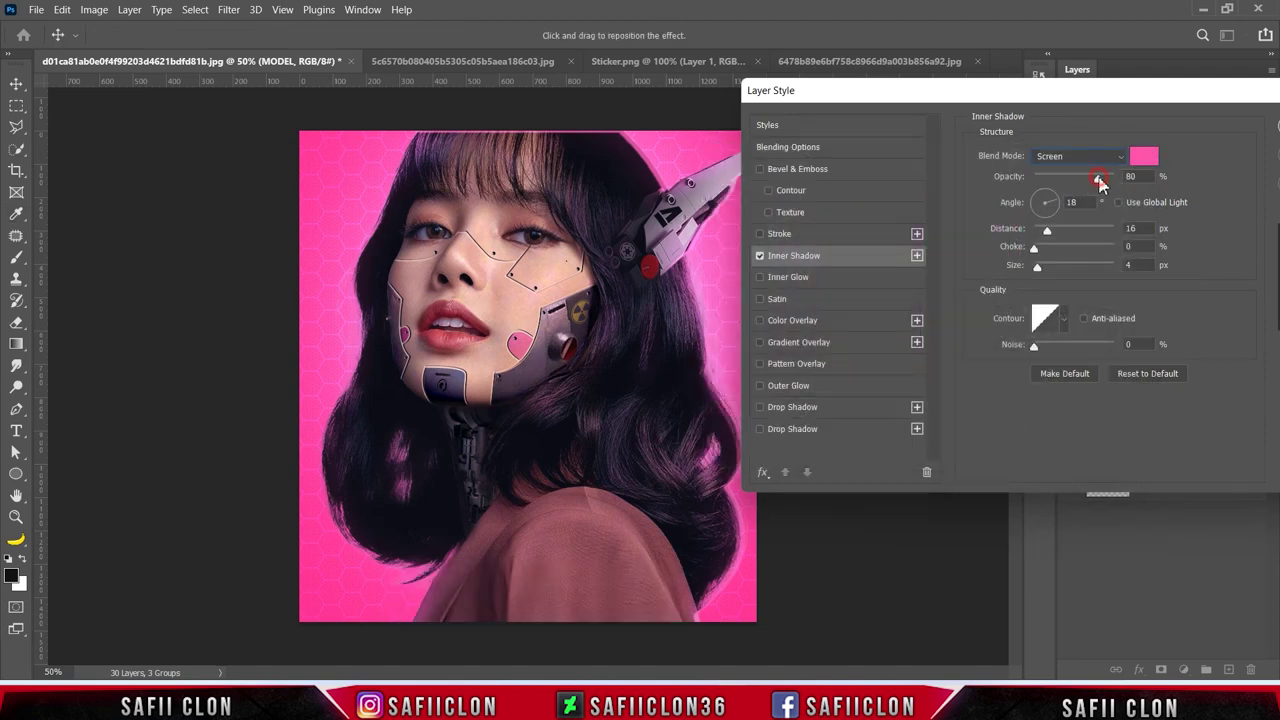
double_click(1078, 203)
drag(1054, 203, 1040, 233)
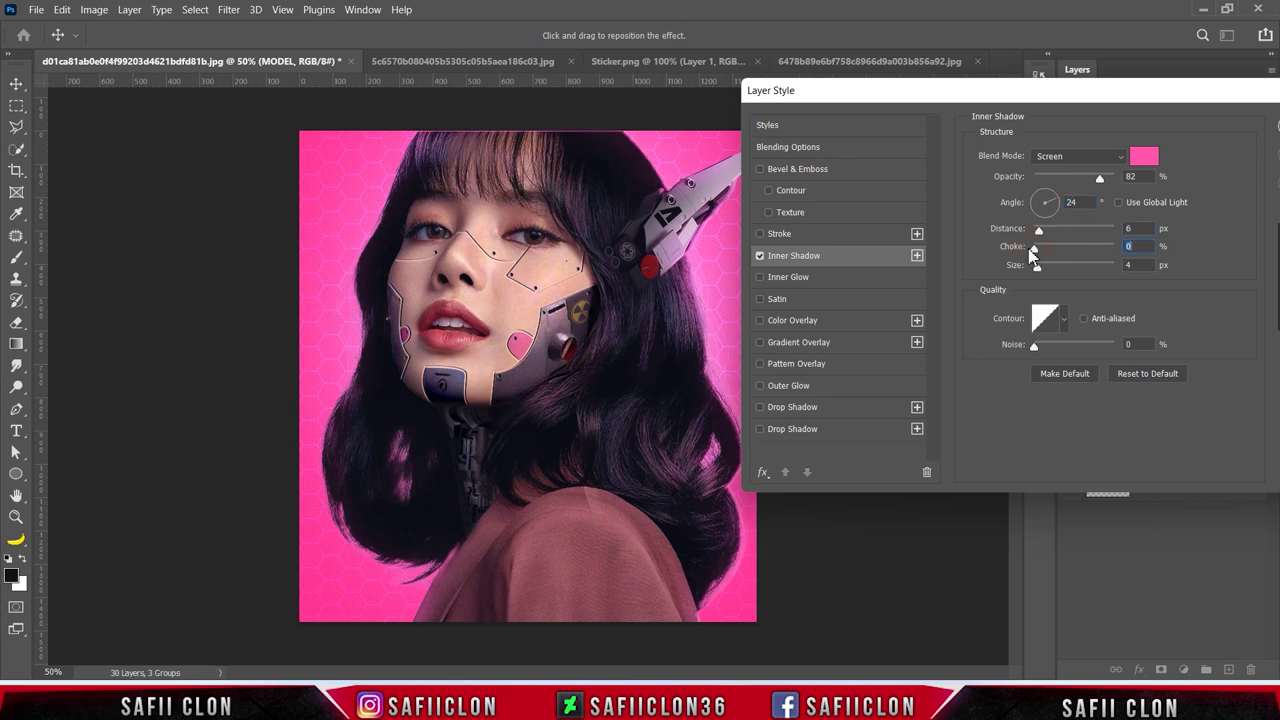
drag(1049, 272, 1055, 272)
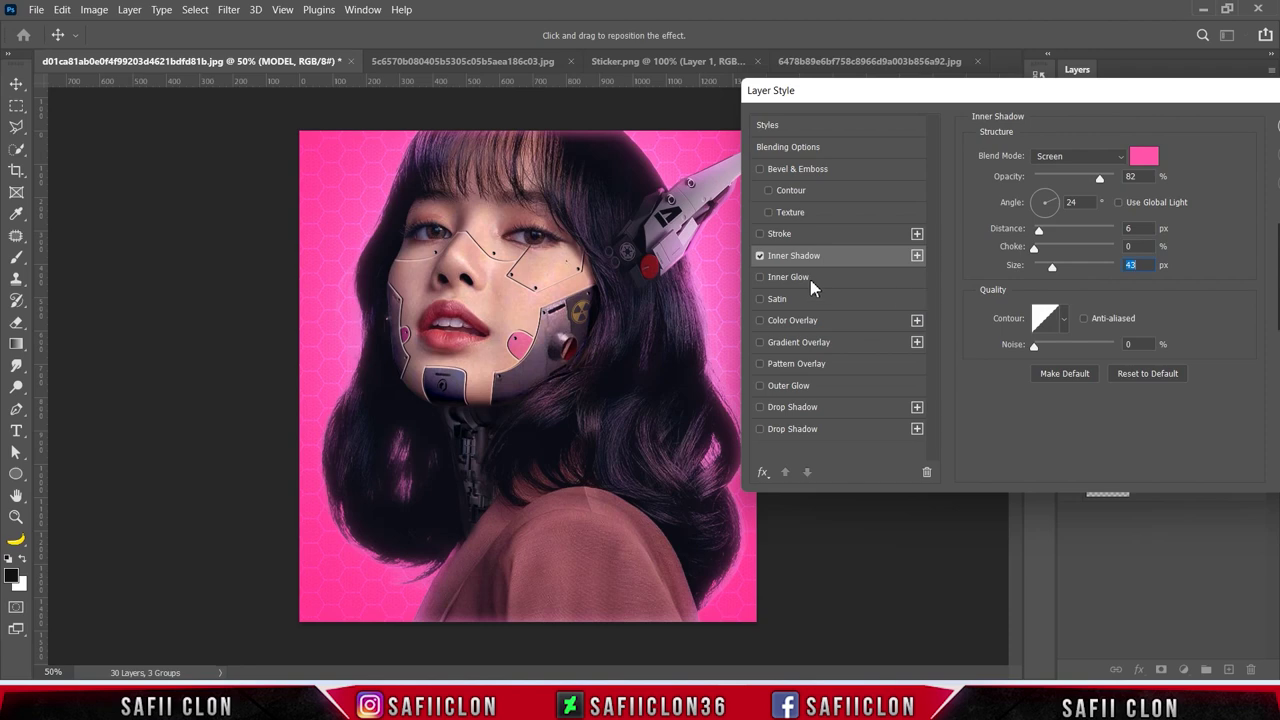
Step: Add an Overlay #ffb4d6 Outer Glow at 70%, 144 px size, 59% range
click(801, 390)
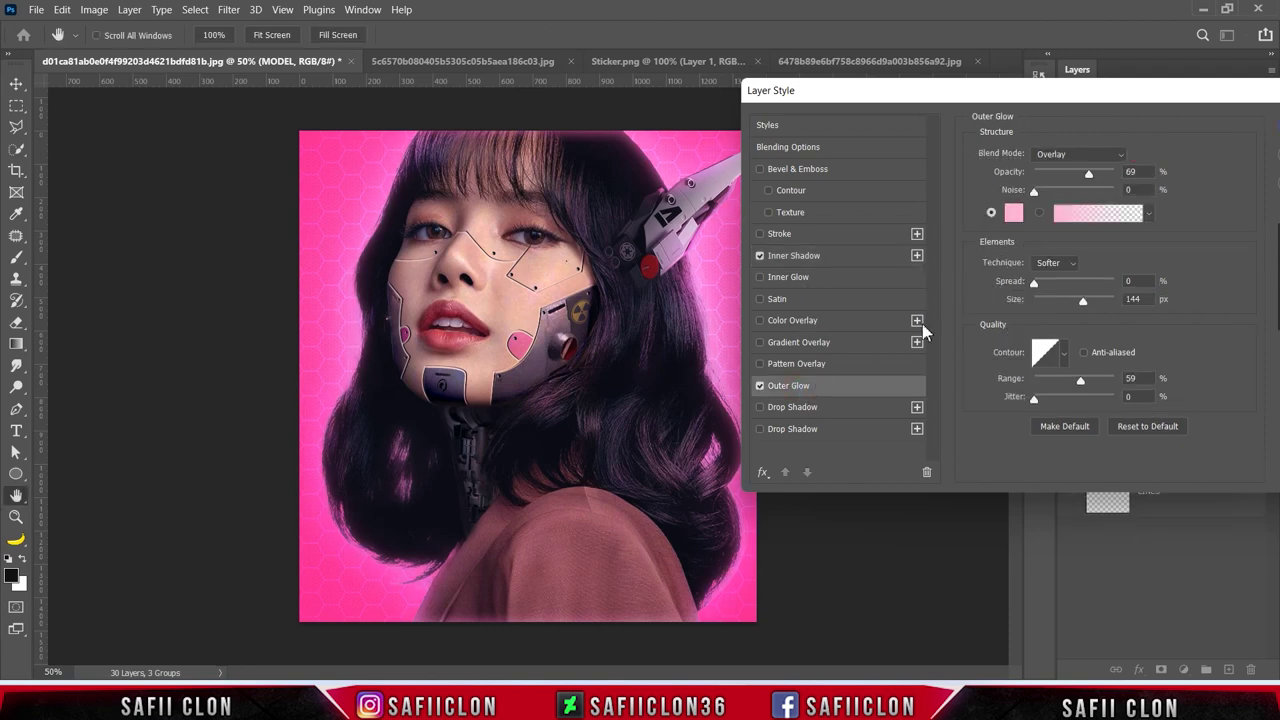
click(1062, 153)
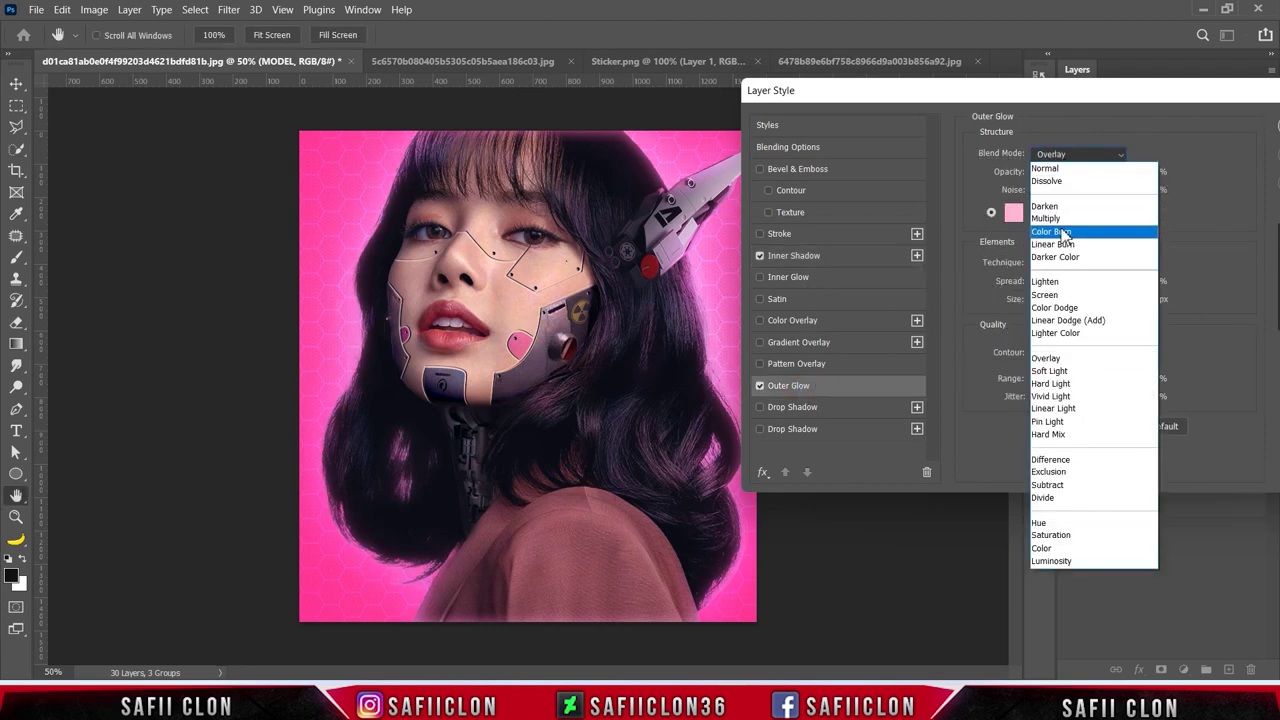
click(1057, 360)
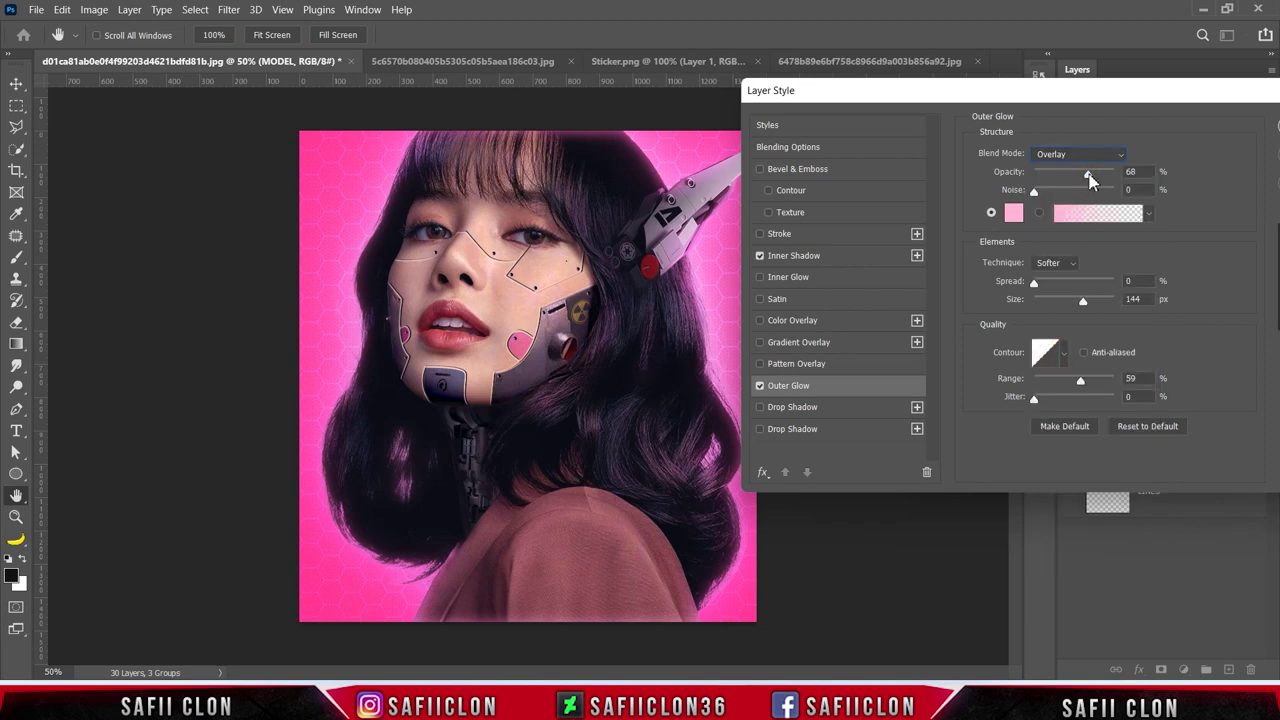
click(1013, 212)
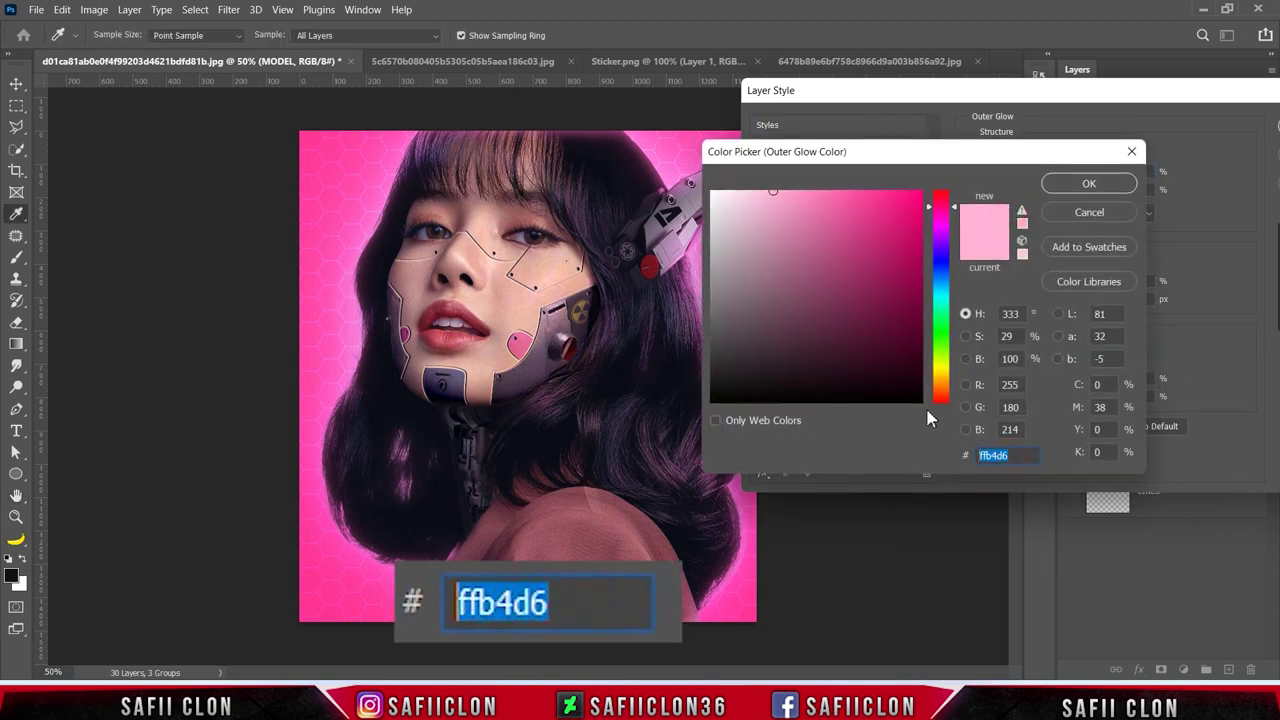
click(1089, 183)
click(1035, 285)
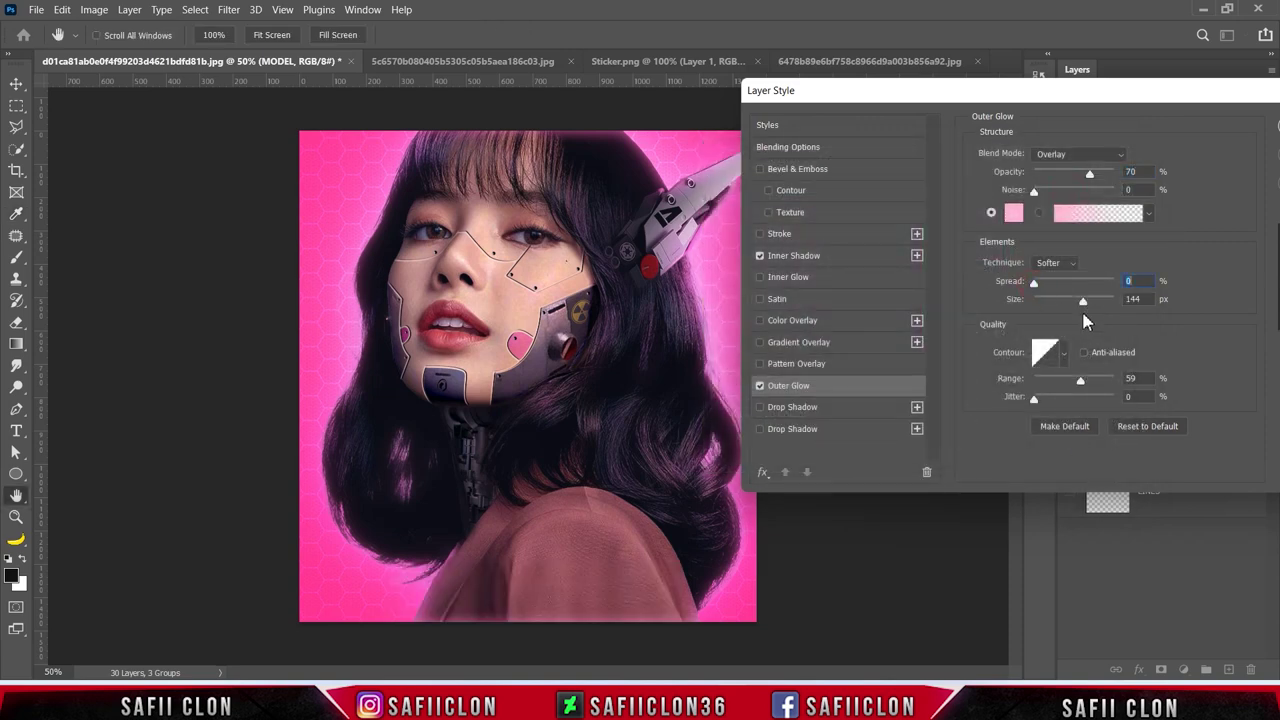
mouse_move(1082, 302)
mouse_down()
mouse_move(1036, 302)
mouse_move(1081, 305)
mouse_up()
drag(1164, 100, 927, 150)
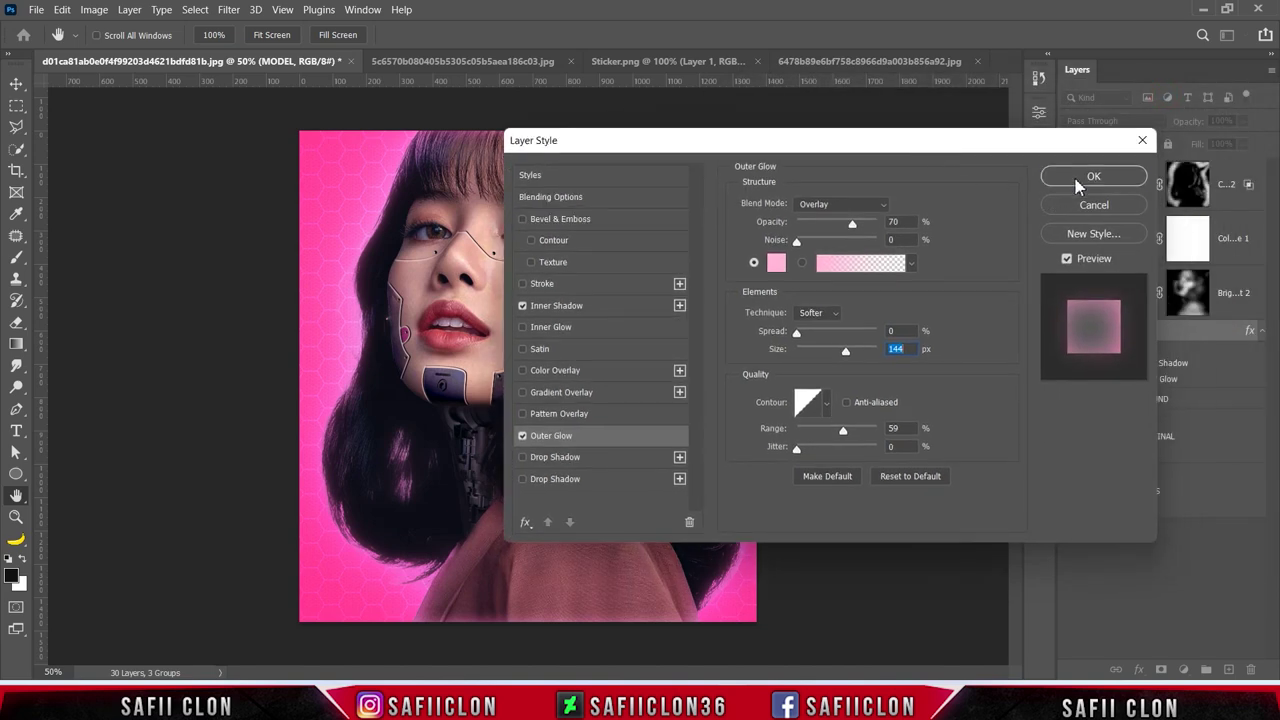
click(1078, 180)
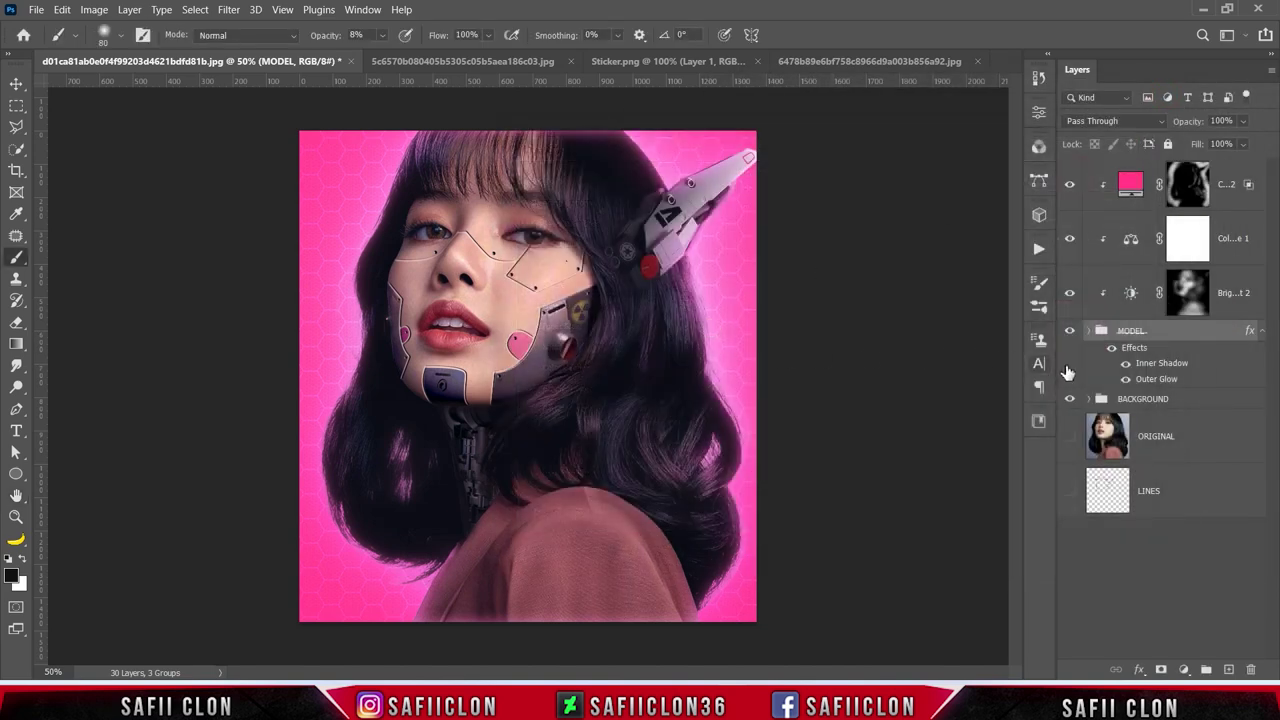
Step: Split MODEL's effects into separate layers, move the inner shadow layer to the top and mask it
right_click(1144, 367)
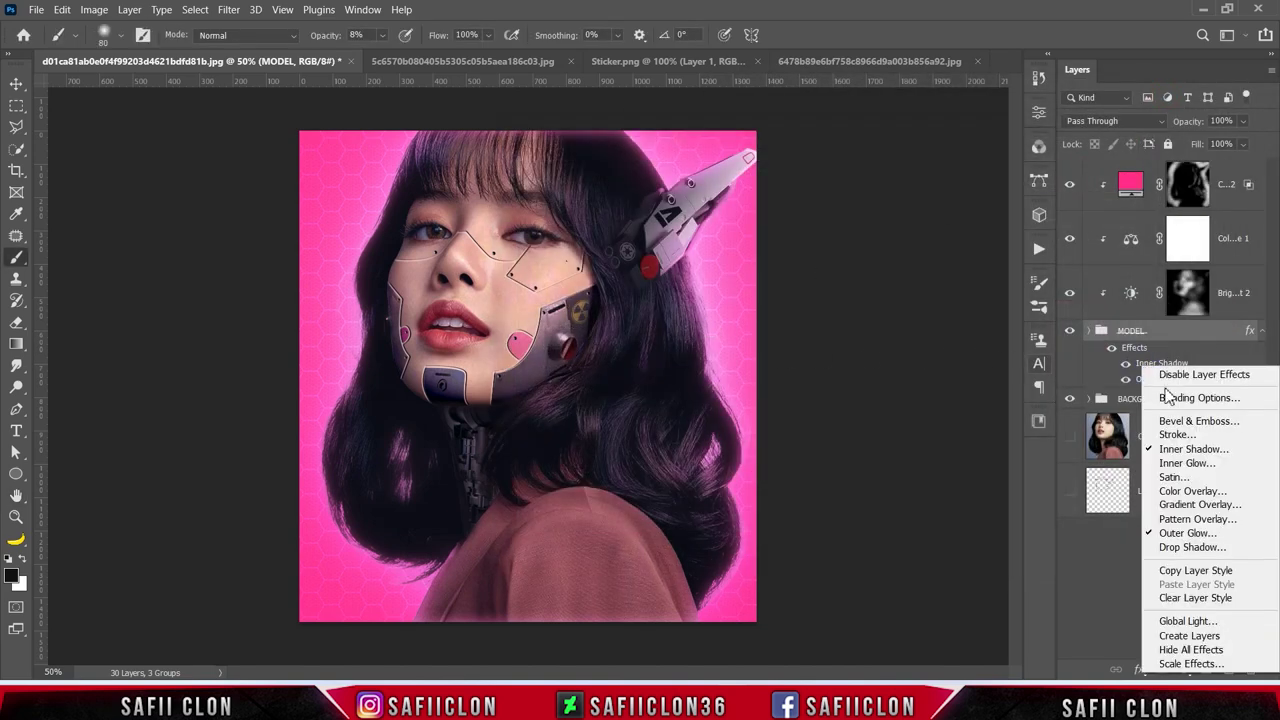
click(1183, 645)
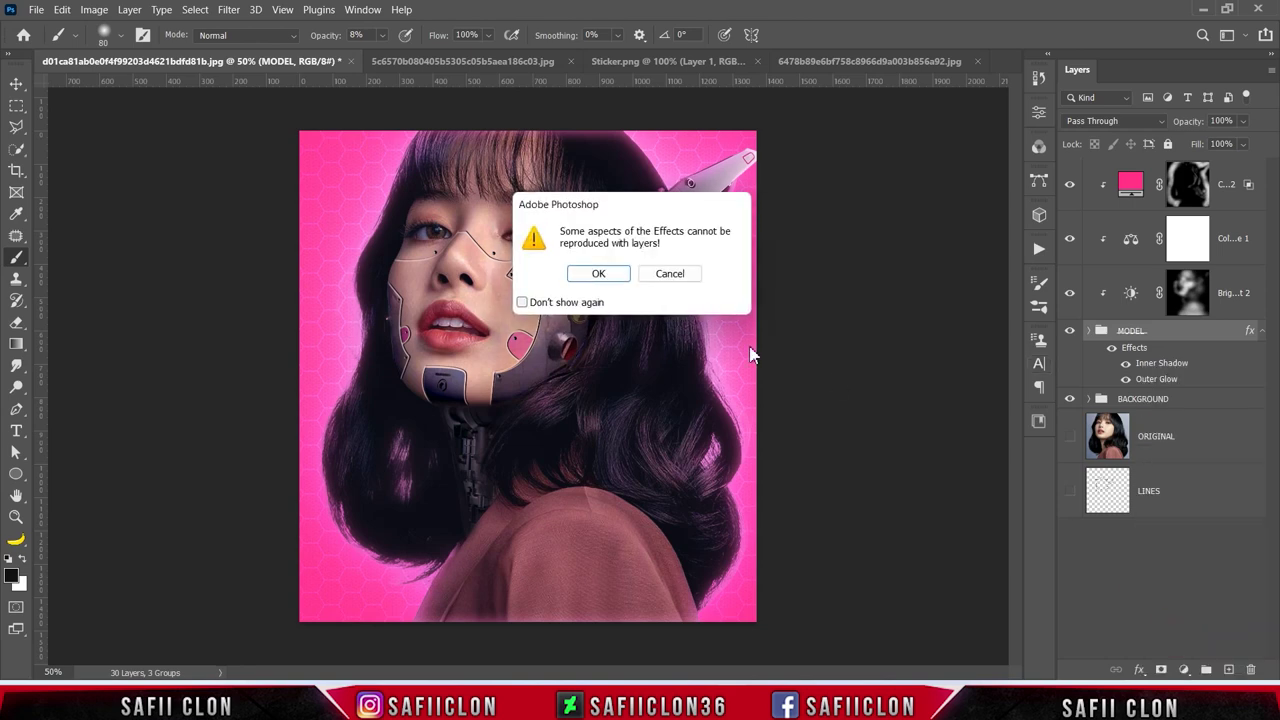
click(599, 279)
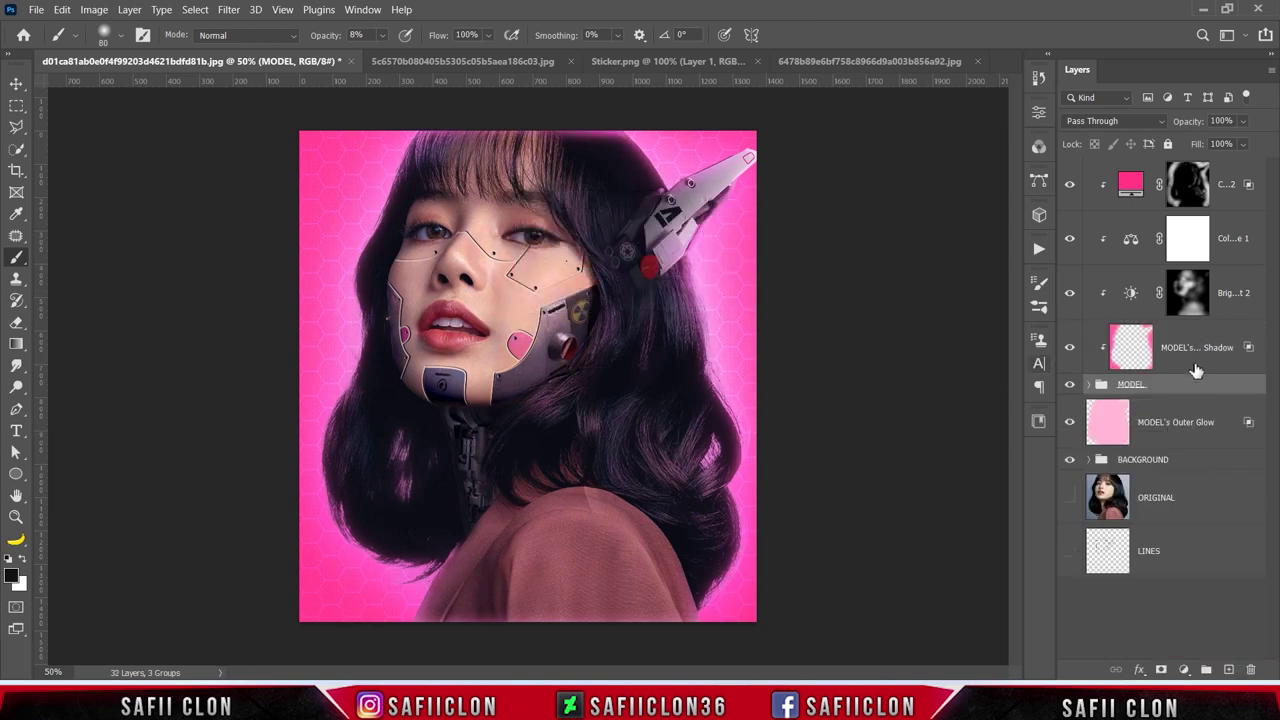
drag(1192, 358, 1178, 177)
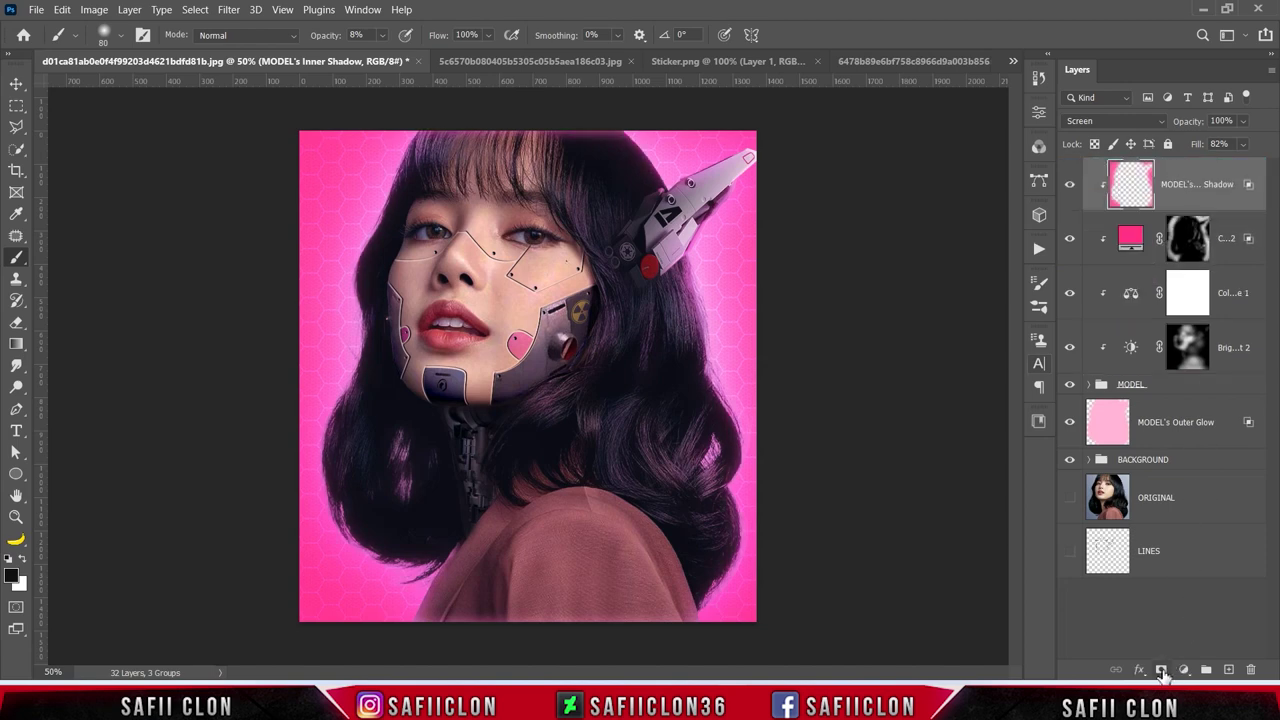
click(1160, 669)
click(1193, 181)
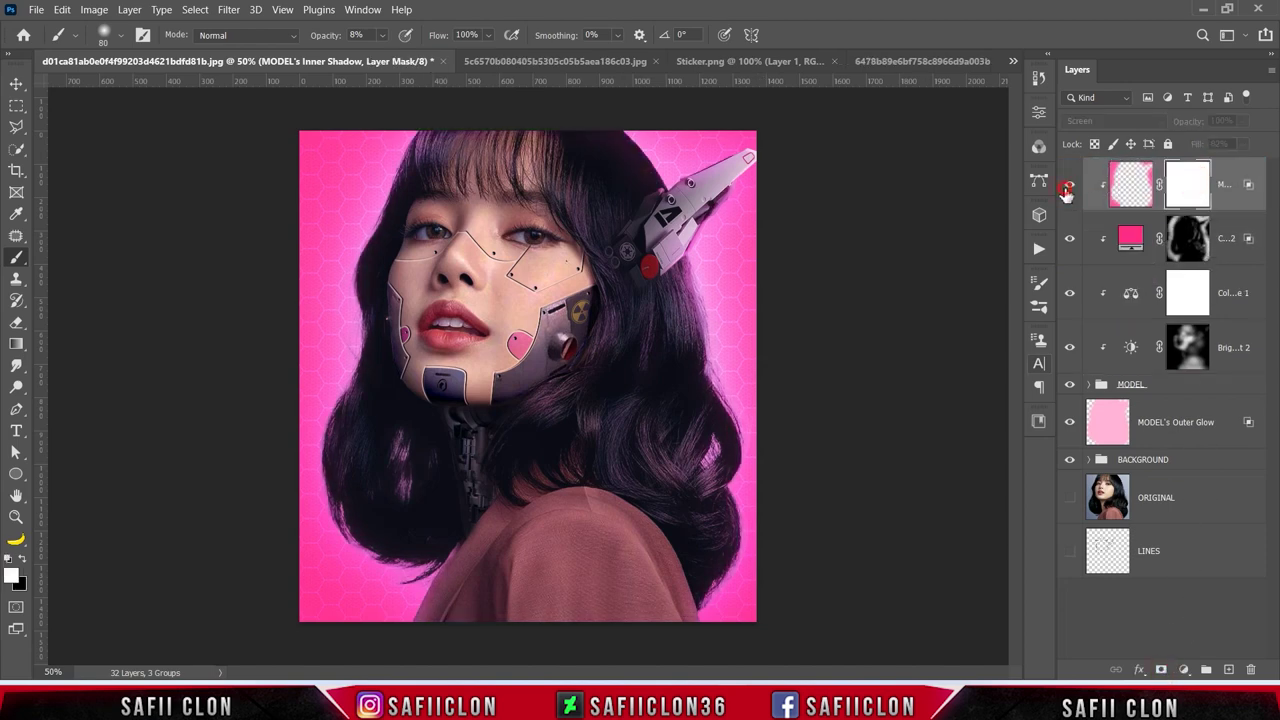
Step: Set up a black standard brush at 88 px and 66% opacity
right_click(16, 256)
click(60, 255)
click(118, 35)
drag(135, 89, 140, 89)
click(123, 35)
click(381, 35)
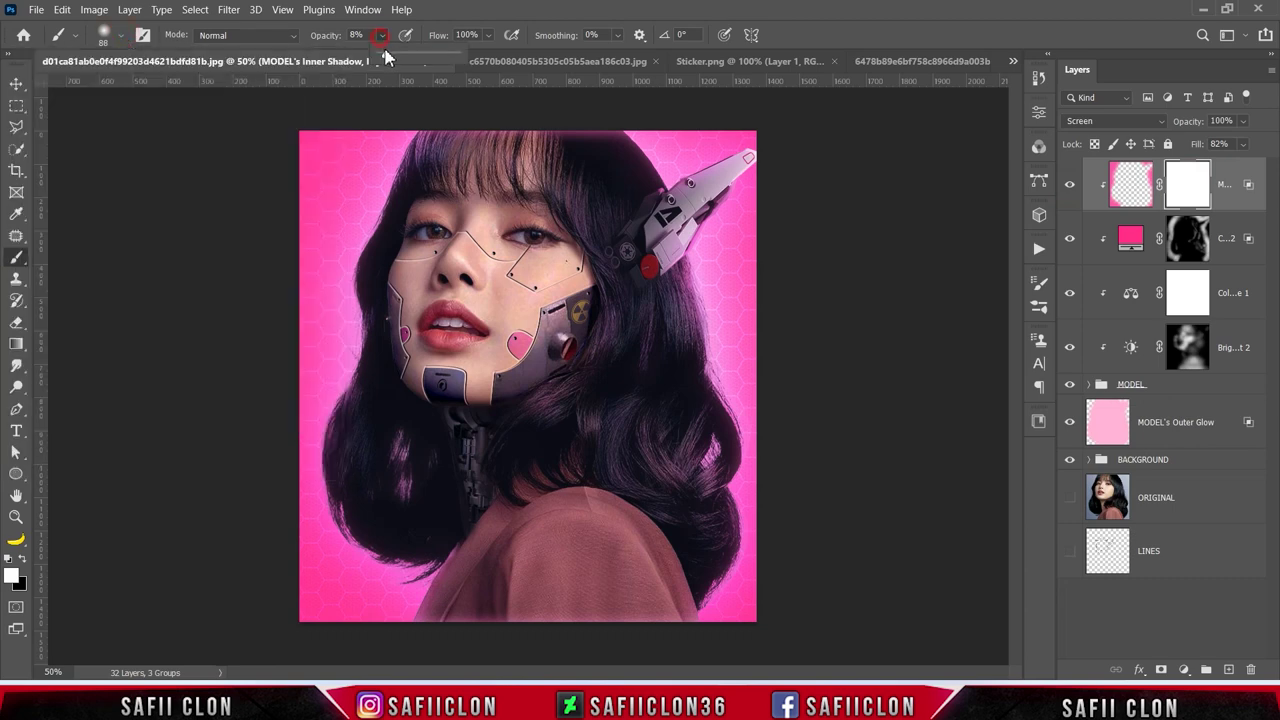
click(384, 38)
click(22, 559)
key(bracketright)
key(bracketright)
key(bracketright)
Step: Paint out the inner shadow along the top, bottom and right edges, then compare both effect layers
mouse_move(451, 120)
mouse_down()
mouse_move(604, 161)
mouse_move(443, 122)
mouse_move(586, 225)
mouse_up()
drag(671, 614, 423, 629)
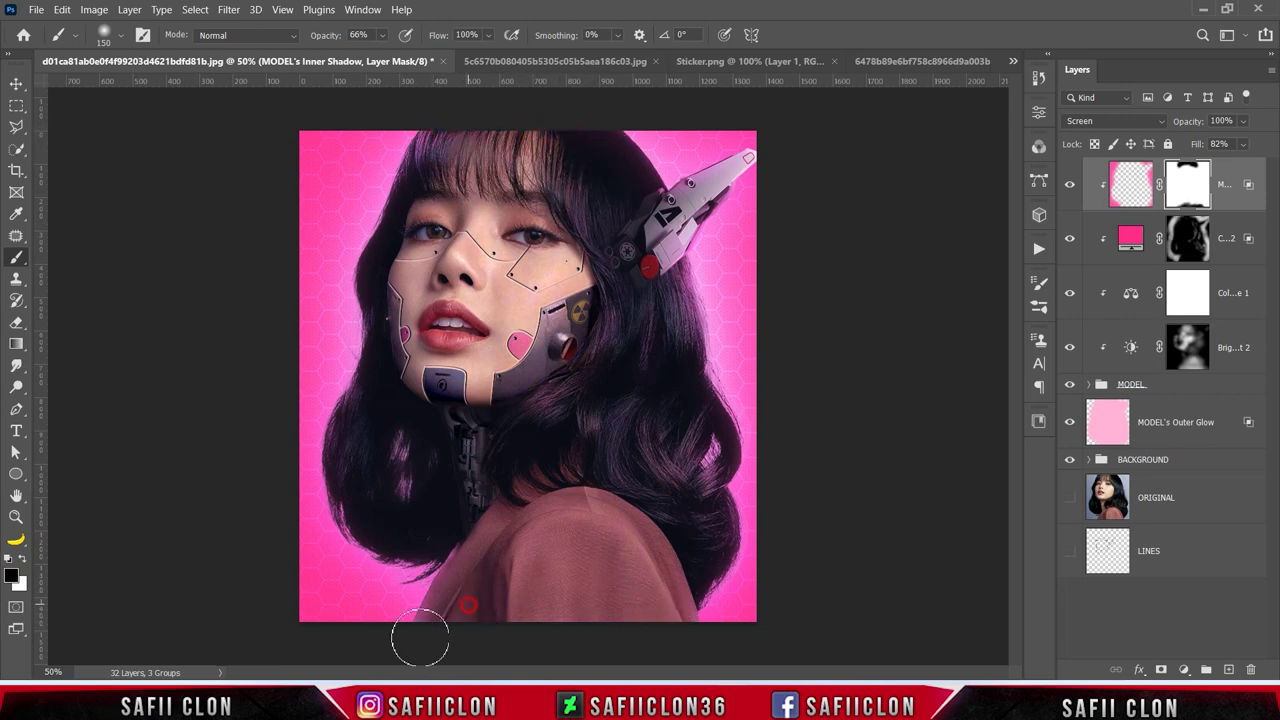
key(bracketright)
key(bracketright)
key(bracketright)
drag(686, 571, 700, 427)
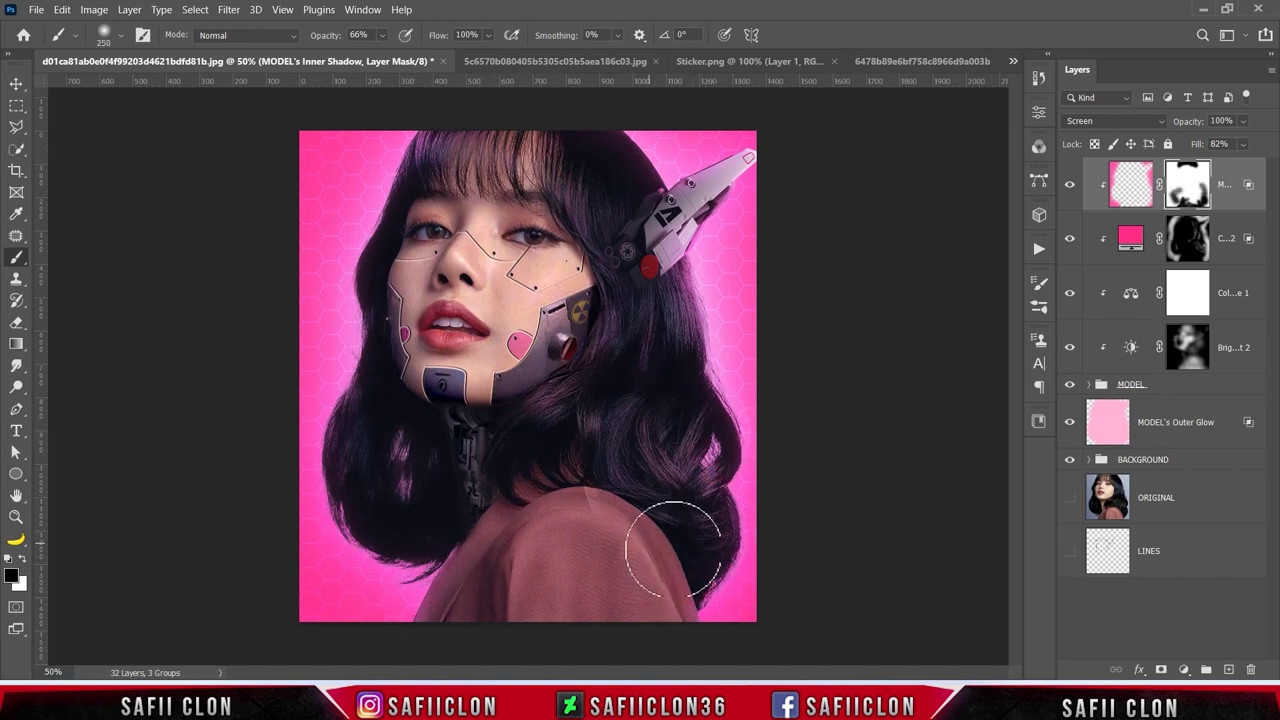
click(1069, 184)
click(1069, 184)
click(1200, 430)
click(1069, 425)
click(1069, 425)
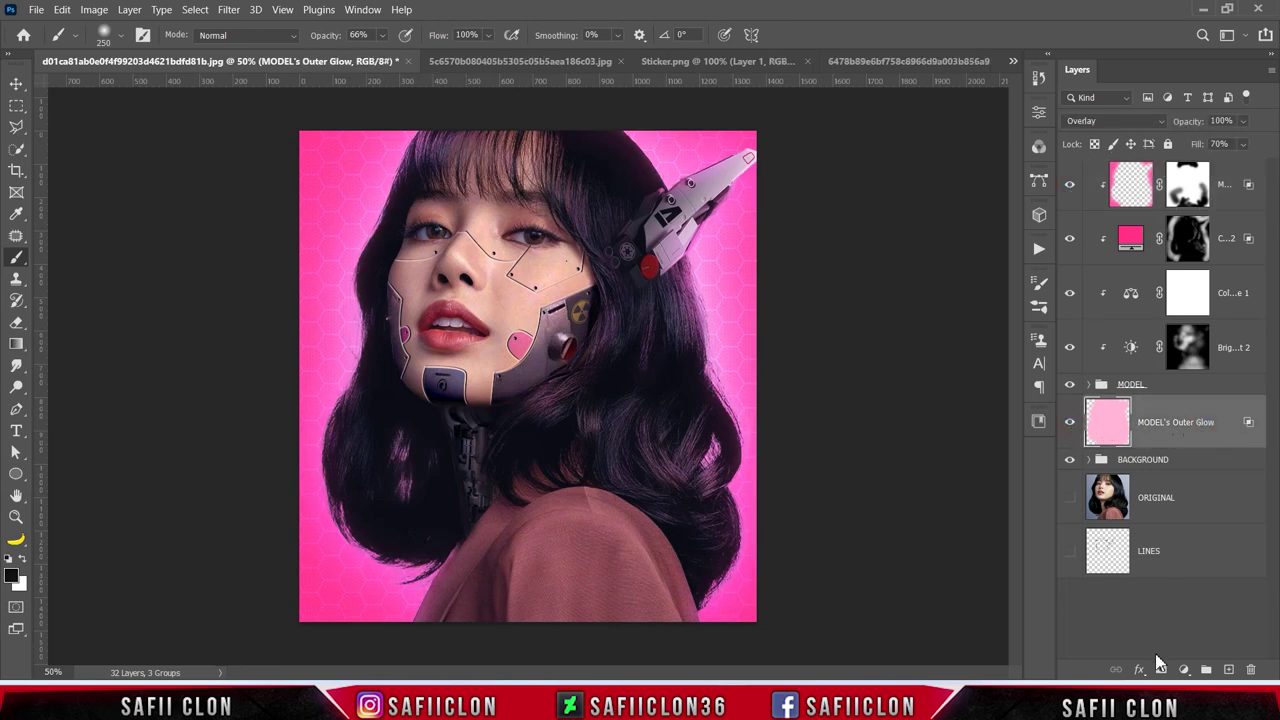
Step: Mask the outer glow layer and faintly paint it out along the hair edge at 26% opacity
click(1161, 669)
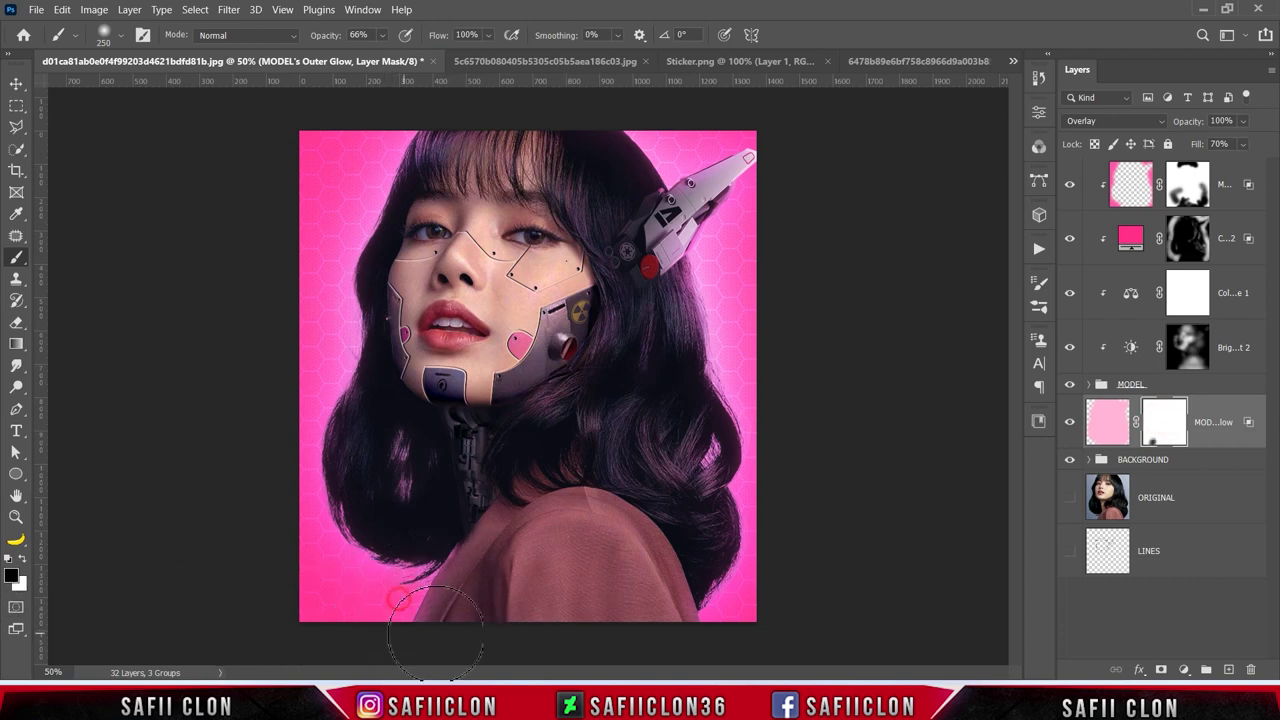
drag(382, 35, 360, 58)
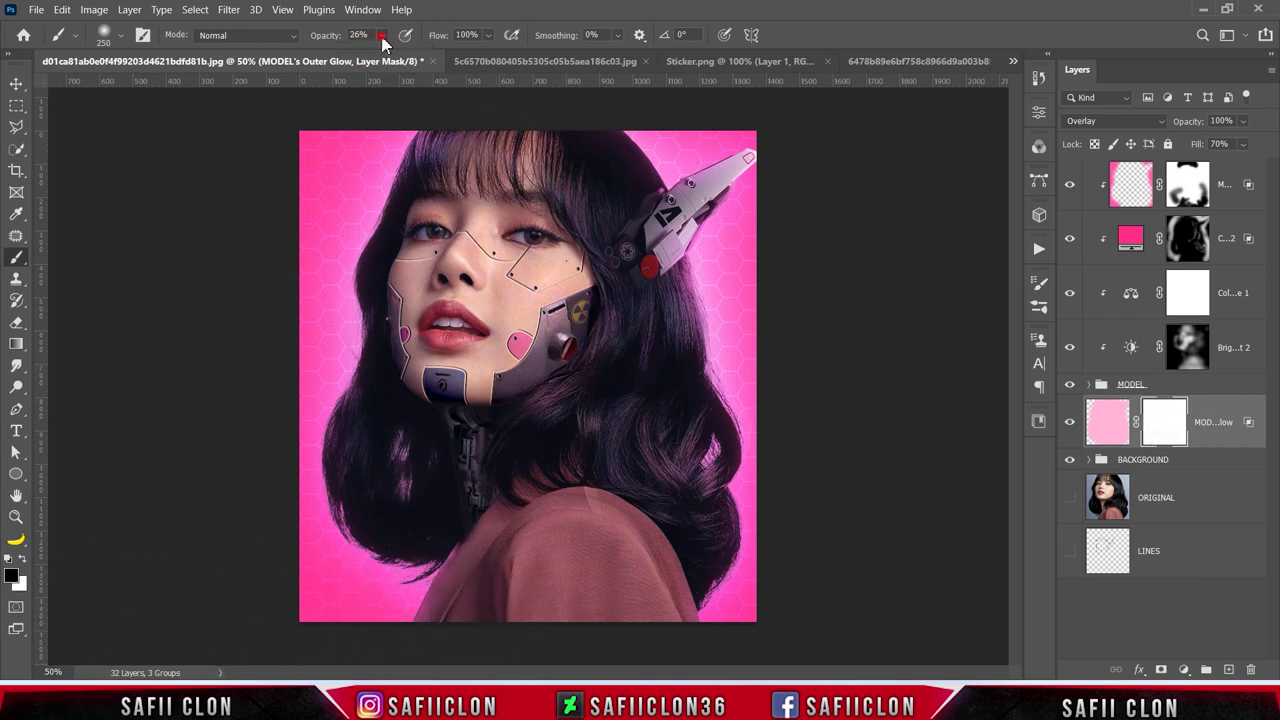
drag(775, 550, 710, 345)
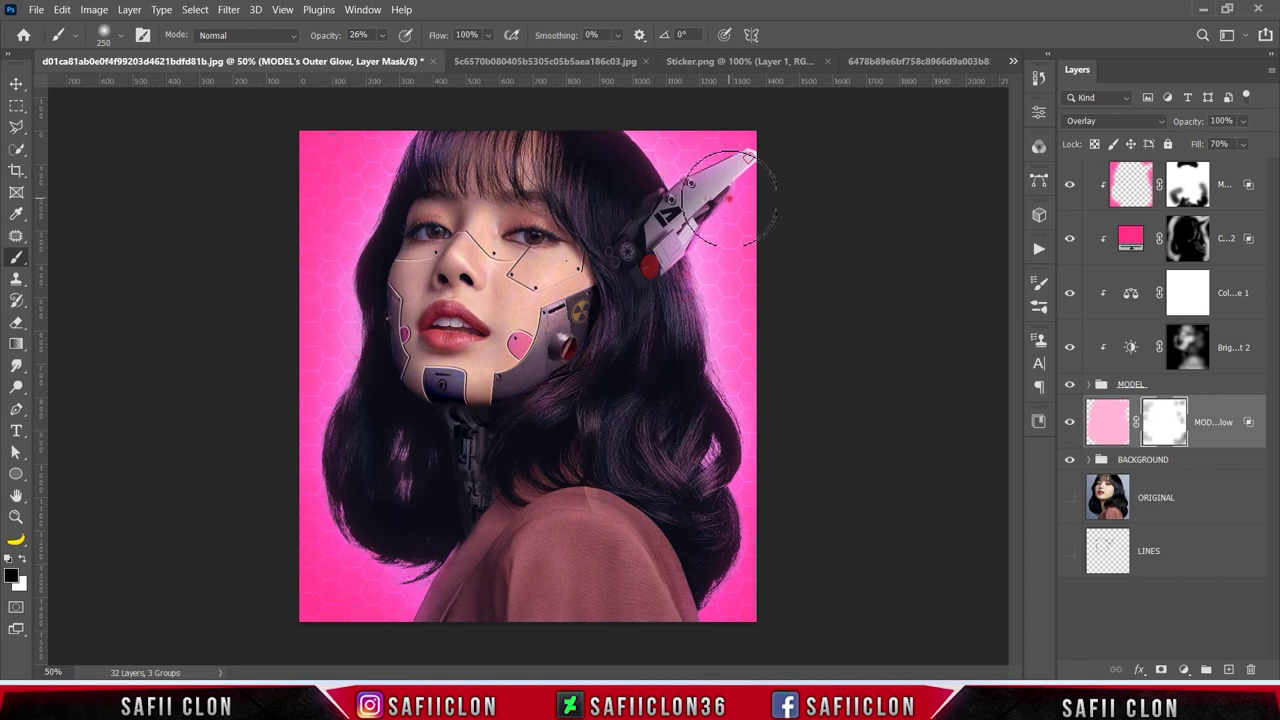
Step: Compare the outer glow on and off, then select the top inner shadow layer for a new adjustment
click(1070, 422)
click(1070, 422)
click(1070, 422)
click(1070, 425)
click(1230, 177)
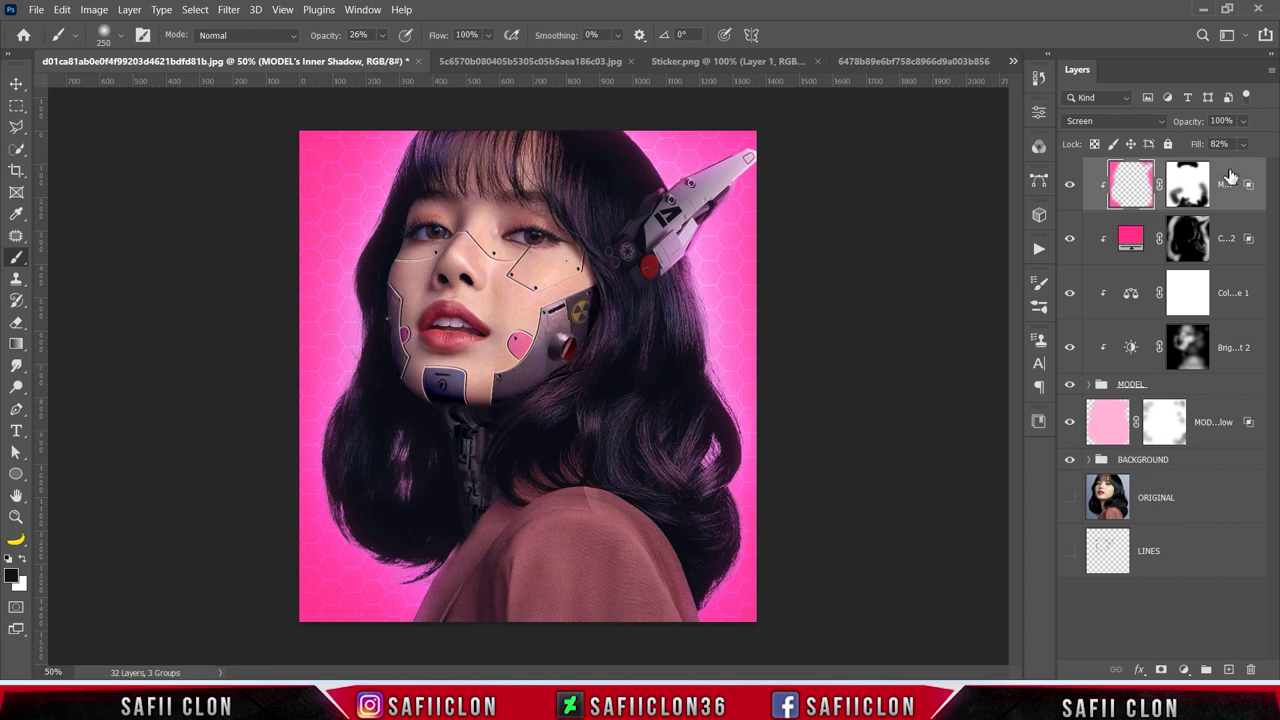
click(1183, 670)
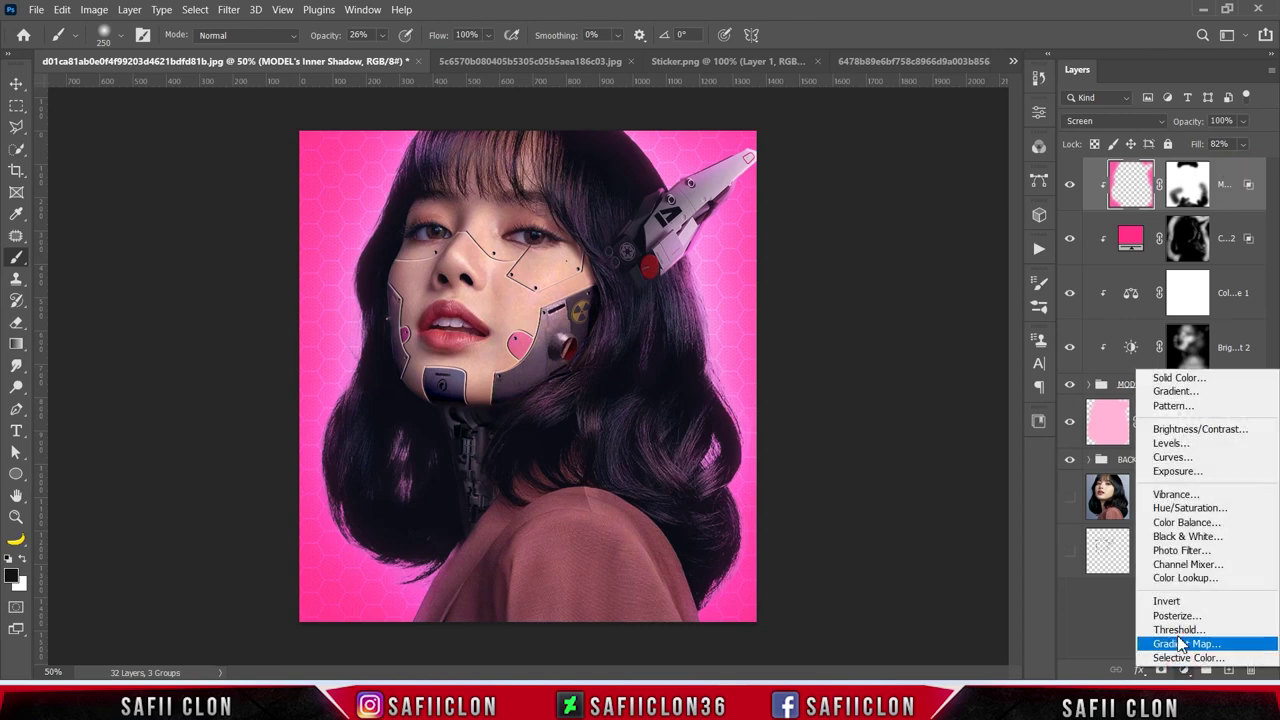
Step: Add a Brightness/Contrast layer at brightness 150 and contrast 17, with its mask inverted to black
click(1183, 429)
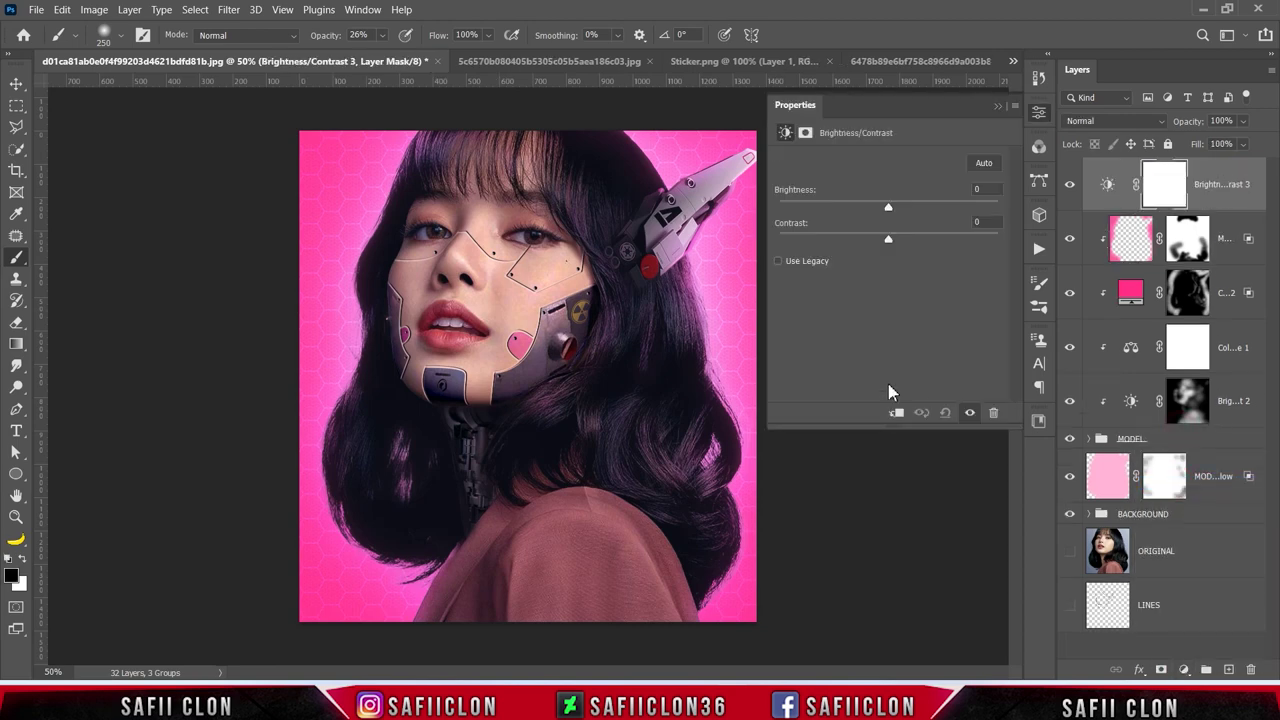
drag(893, 213, 997, 211)
drag(888, 242, 963, 243)
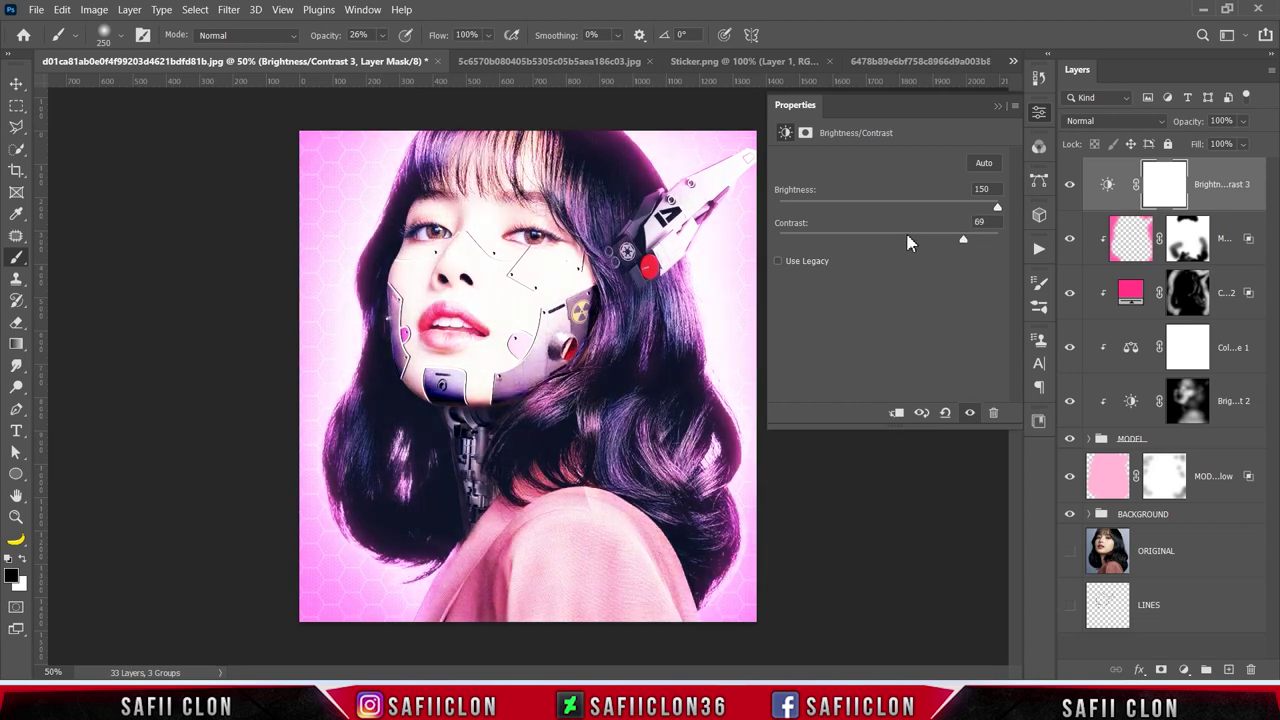
click(932, 243)
drag(914, 245, 907, 244)
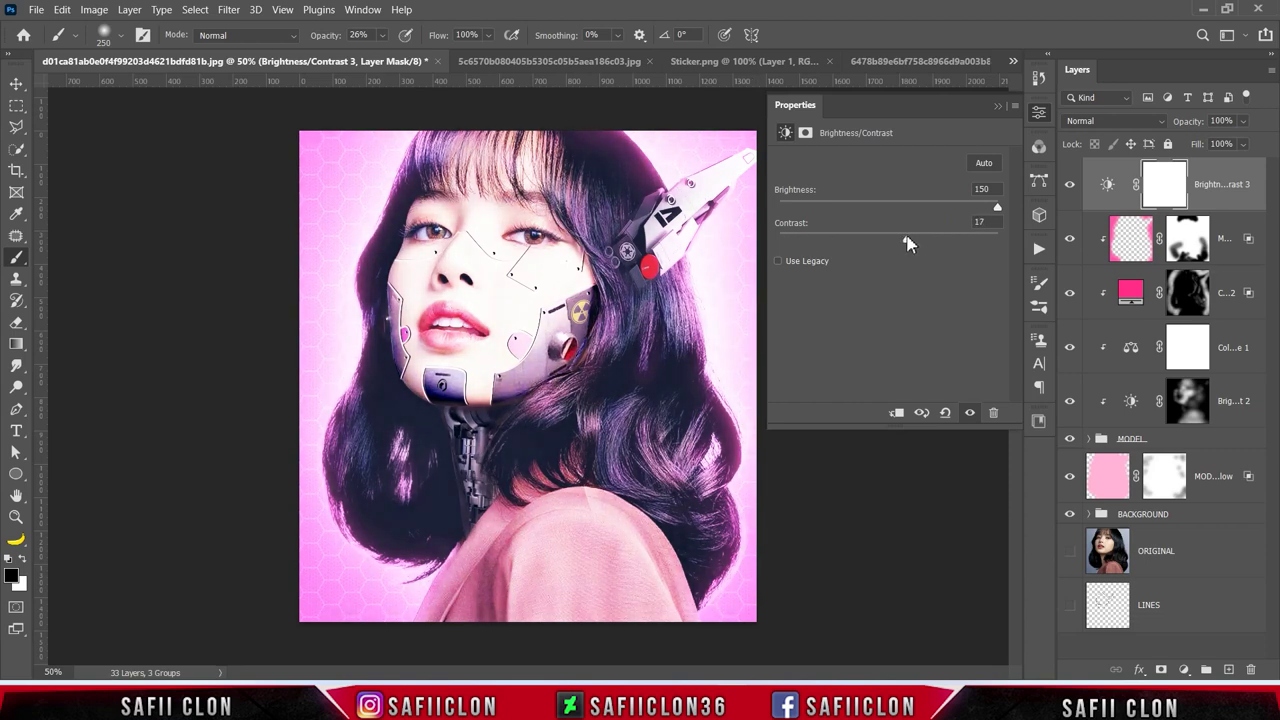
click(997, 109)
key(ctrl+i)
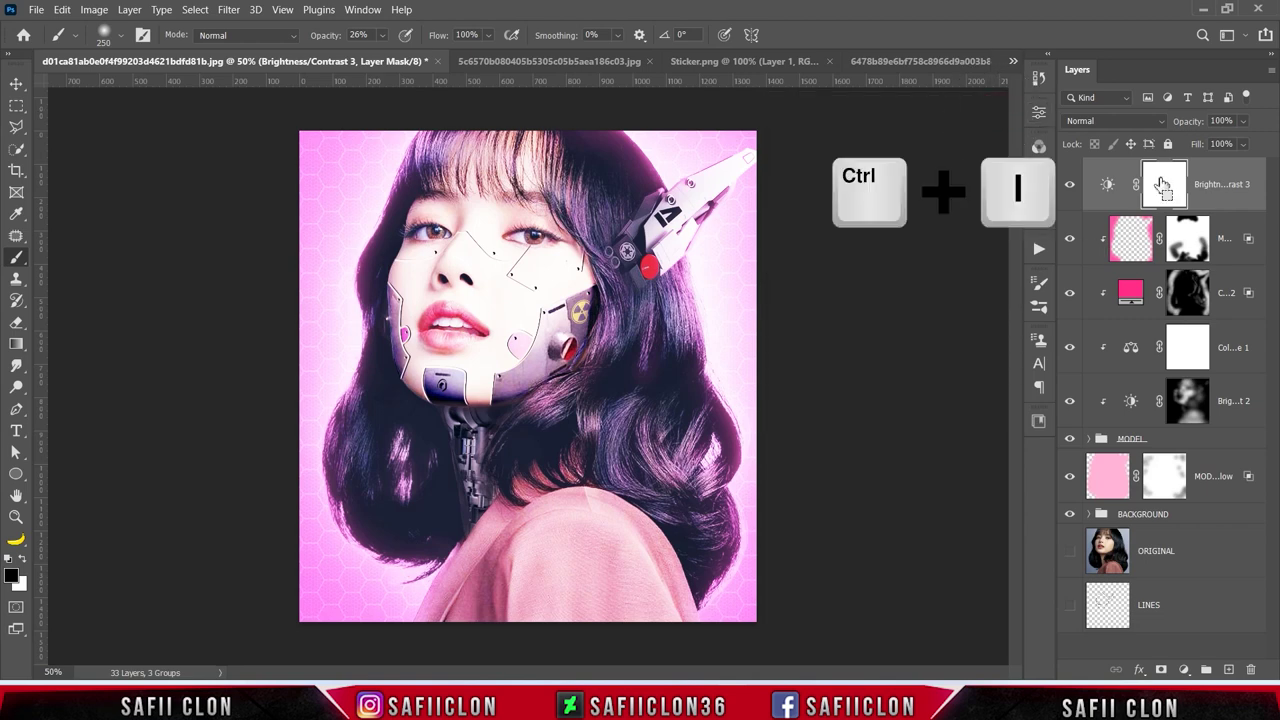
right_click(15, 258)
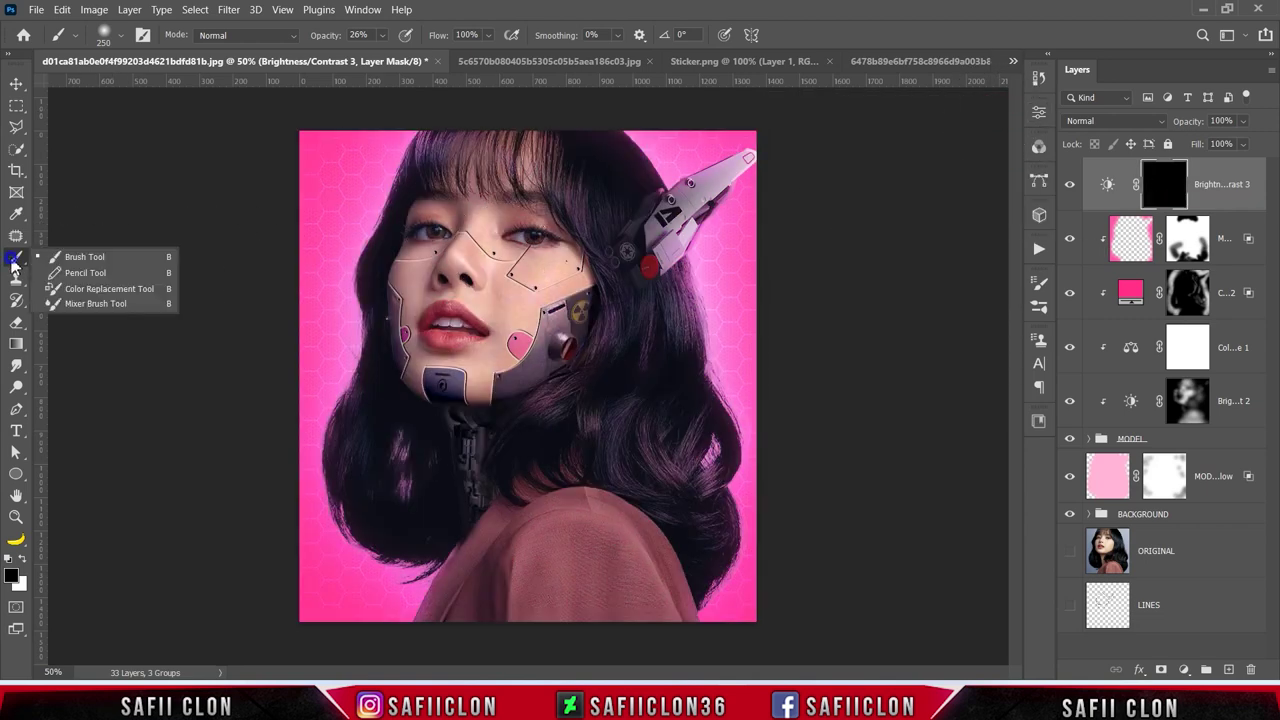
Step: Set up a white regular brush at 34 px and 16% opacity
click(85, 257)
click(122, 36)
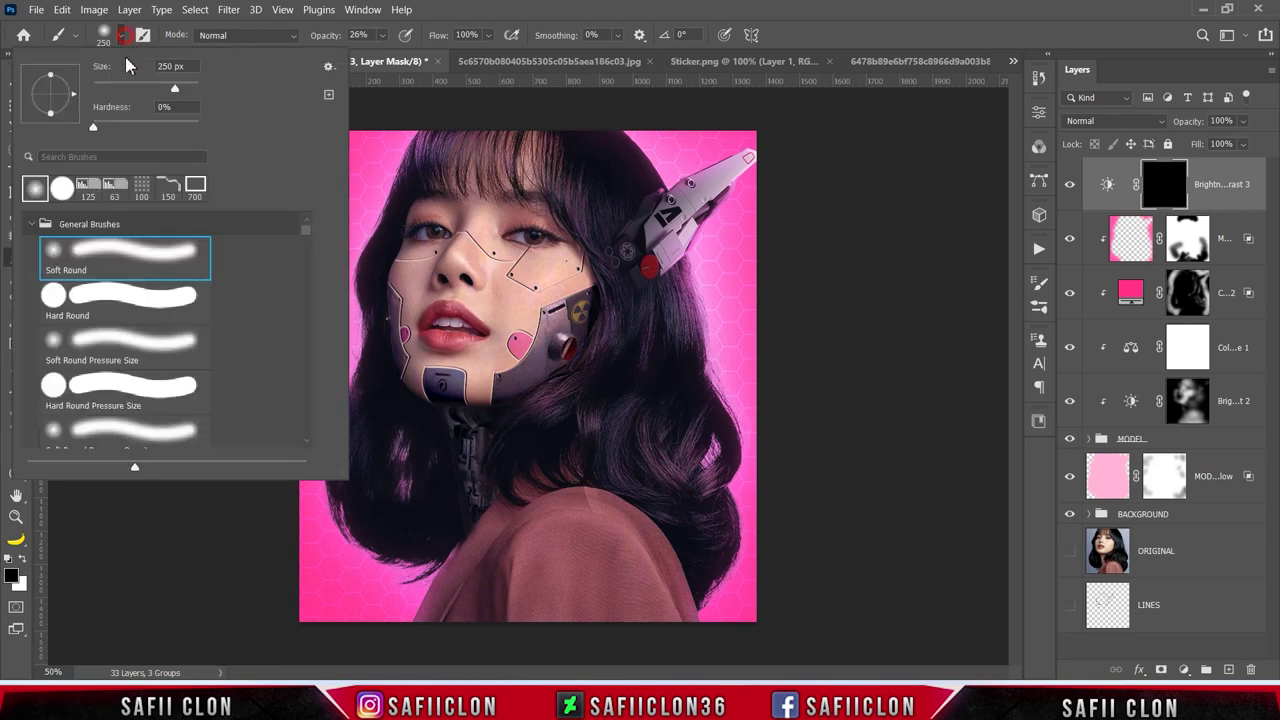
drag(175, 88, 110, 88)
click(116, 40)
click(382, 36)
drag(388, 58, 383, 56)
click(382, 36)
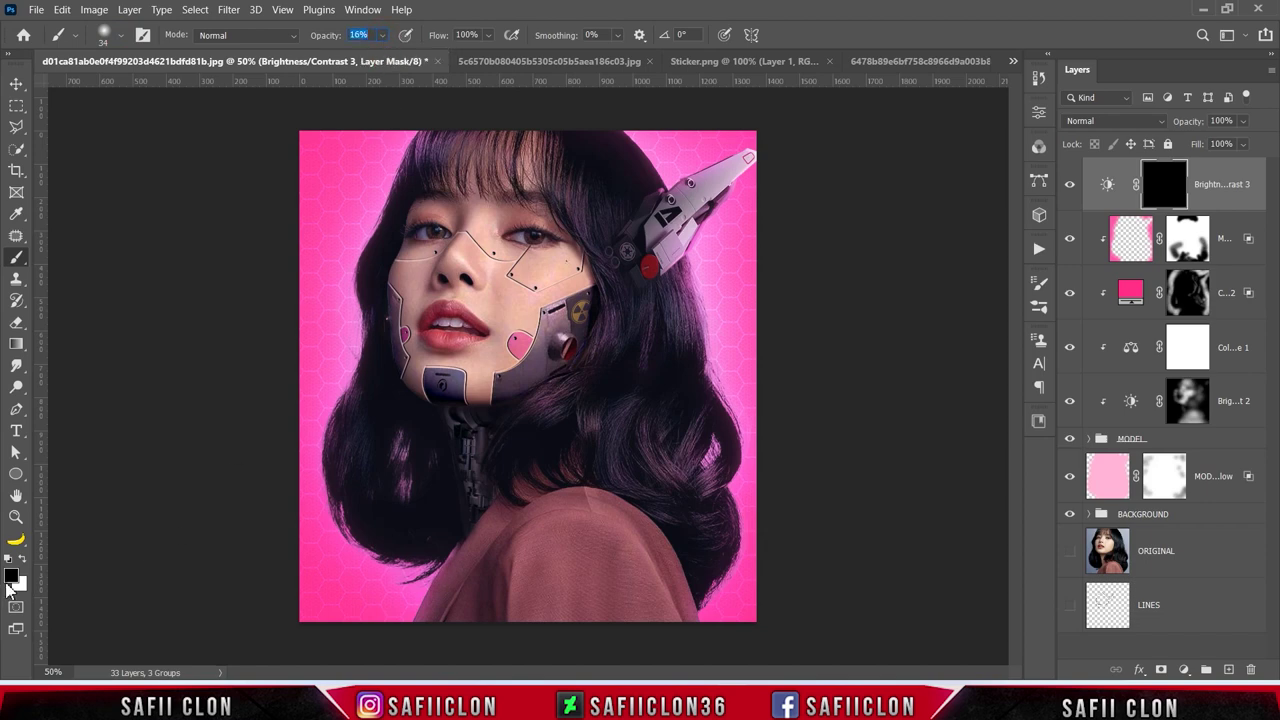
click(21, 562)
Step: Paint the brightening onto the irises, compare the result, and add a new empty layer on top
scroll(555, 352, up, 1)
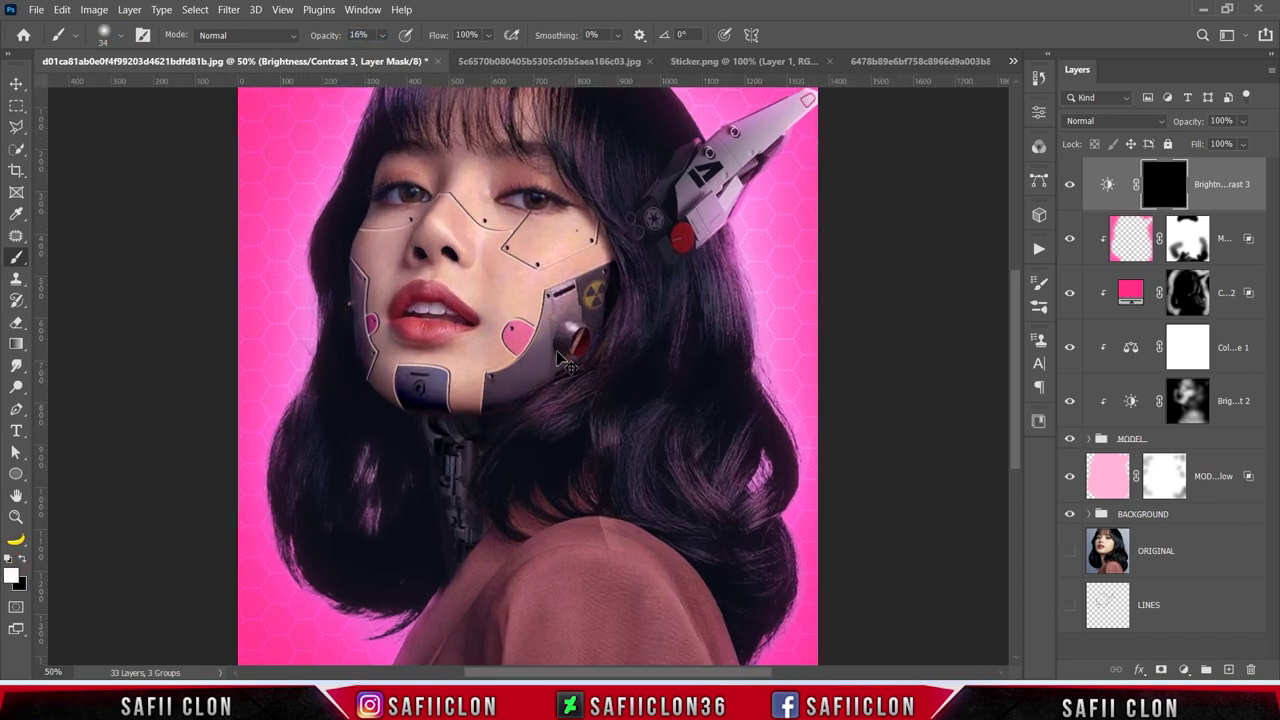
scroll(555, 350, up, 1)
scroll(557, 351, up, 3)
key(bracketleft)
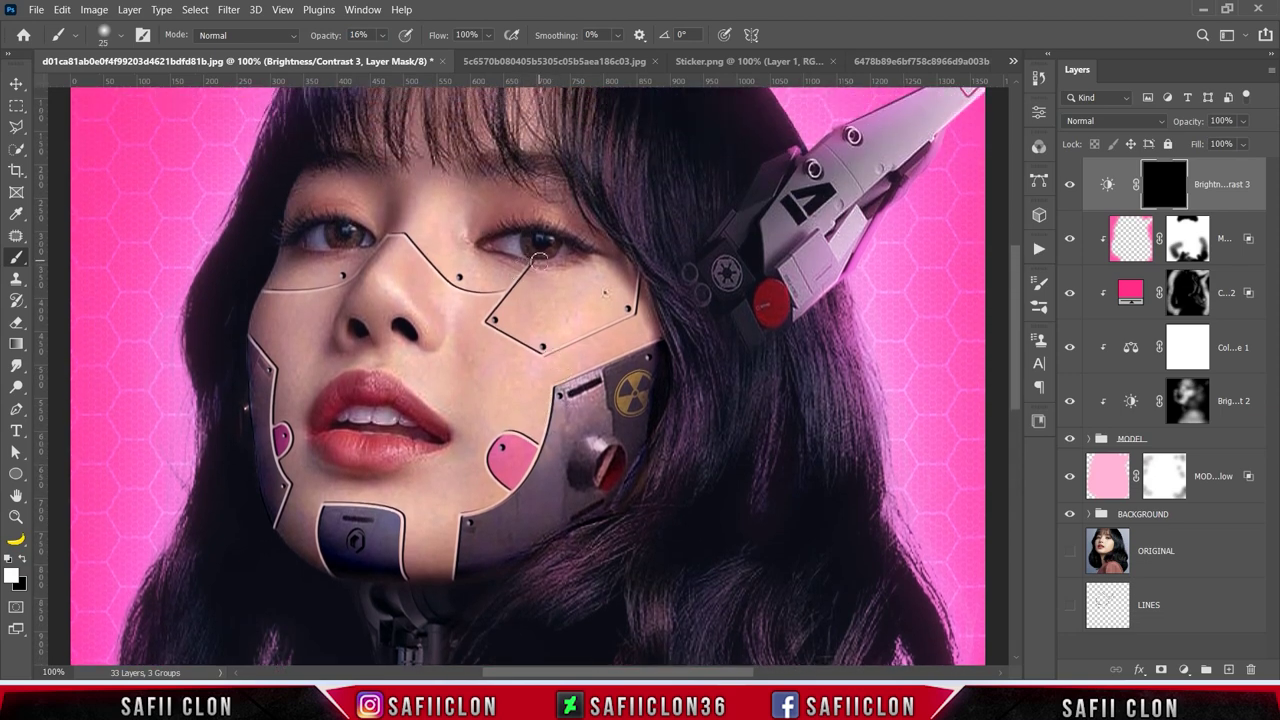
drag(544, 253, 526, 243)
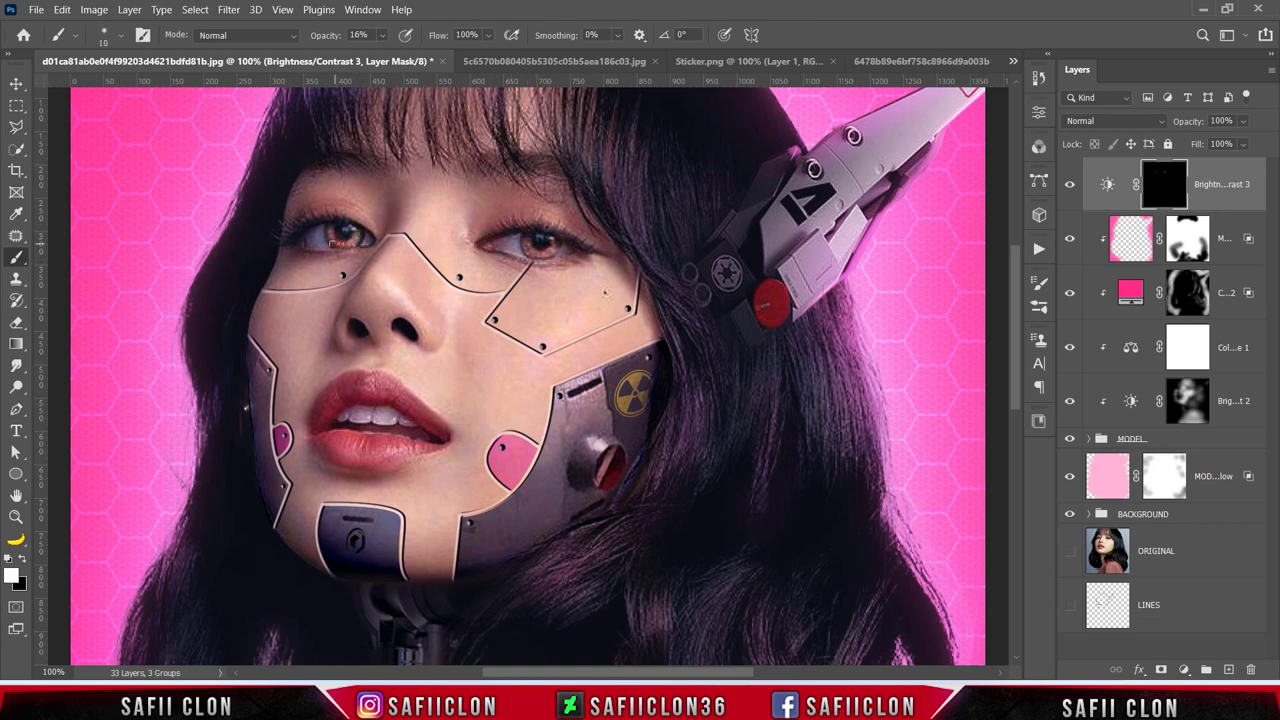
key(ctrl+minus)
click(1069, 184)
click(1069, 184)
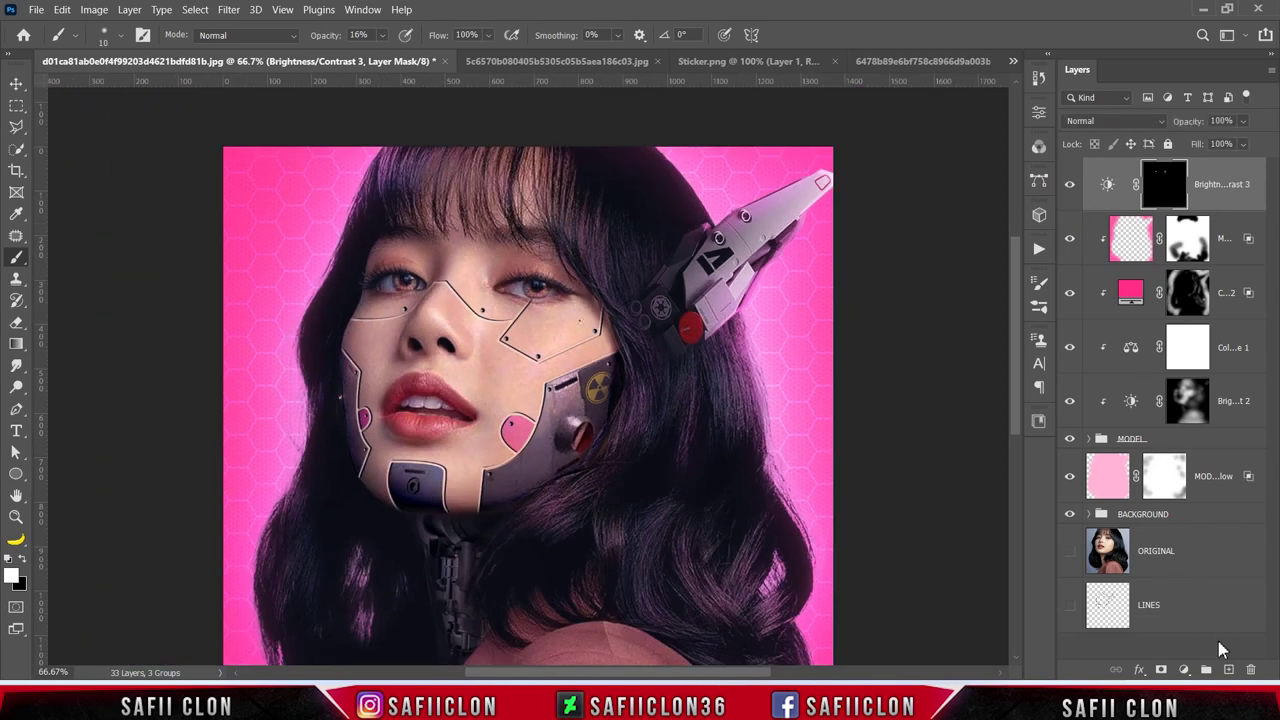
click(1228, 669)
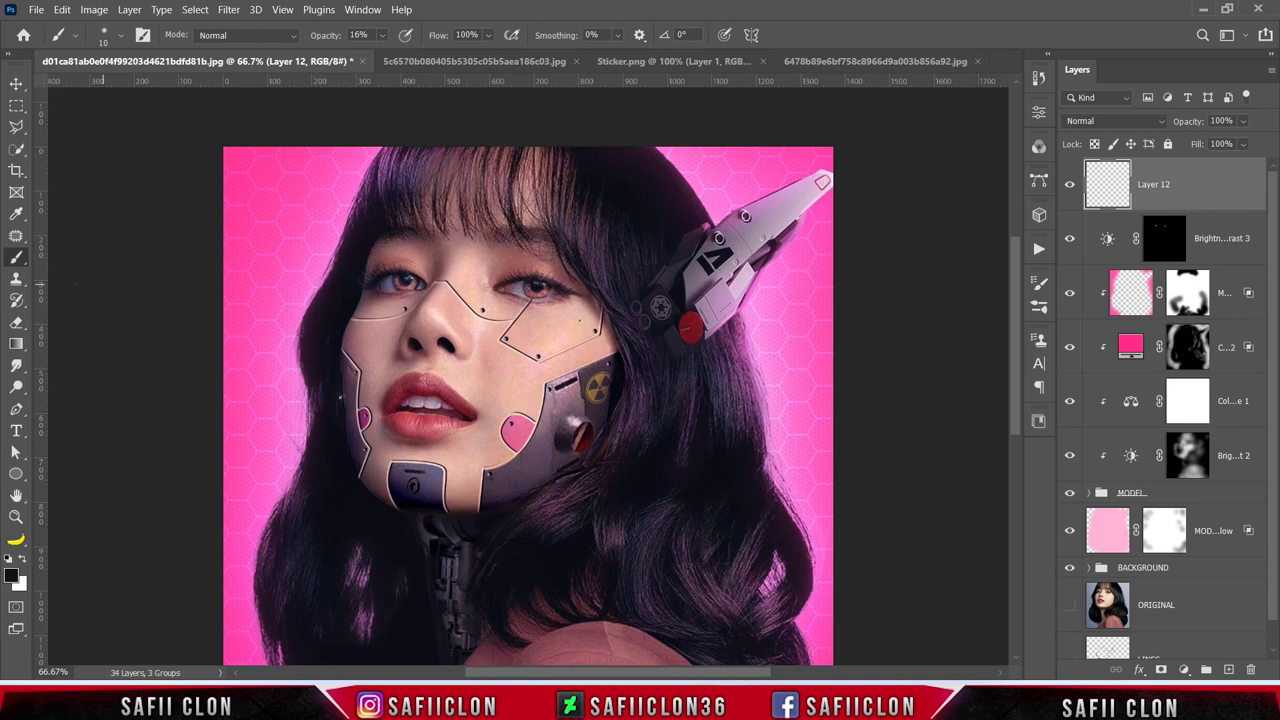
Step: With the regular brush active, set the foreground colour to fe0b83 and zoom to 100% on the face
right_click(15, 262)
click(70, 258)
click(122, 36)
click(124, 38)
click(12, 576)
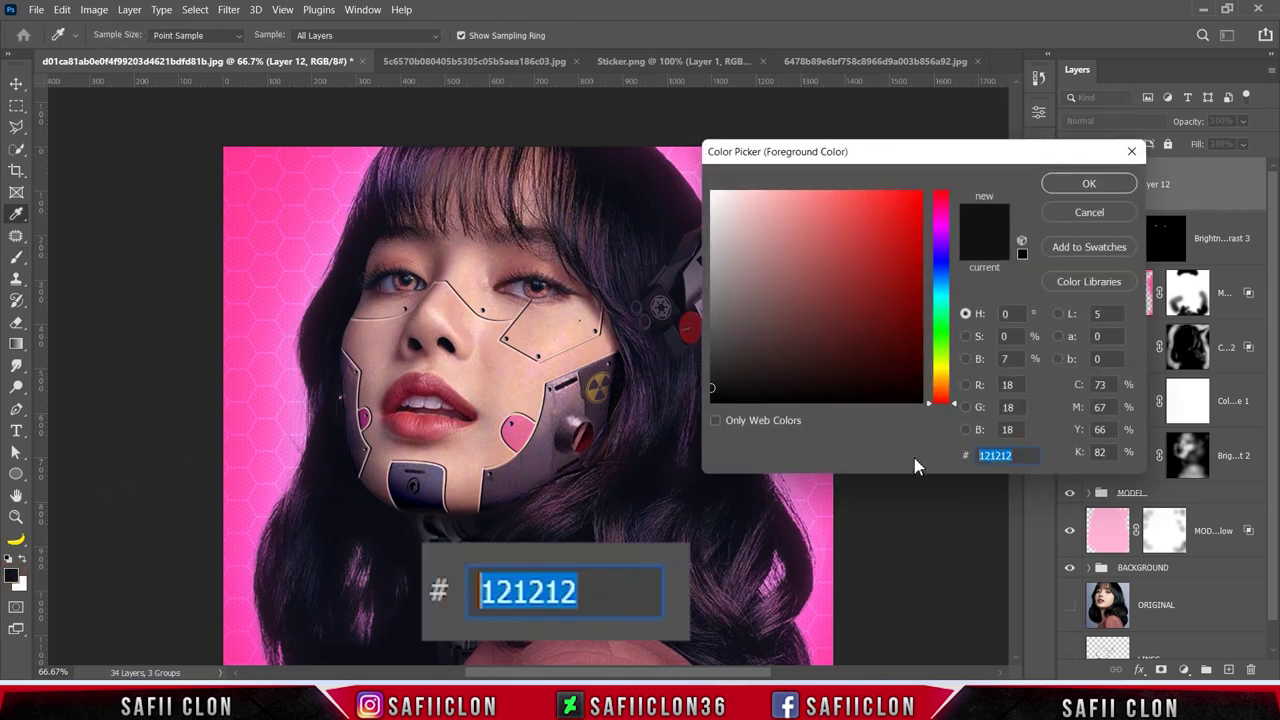
text(fe0)
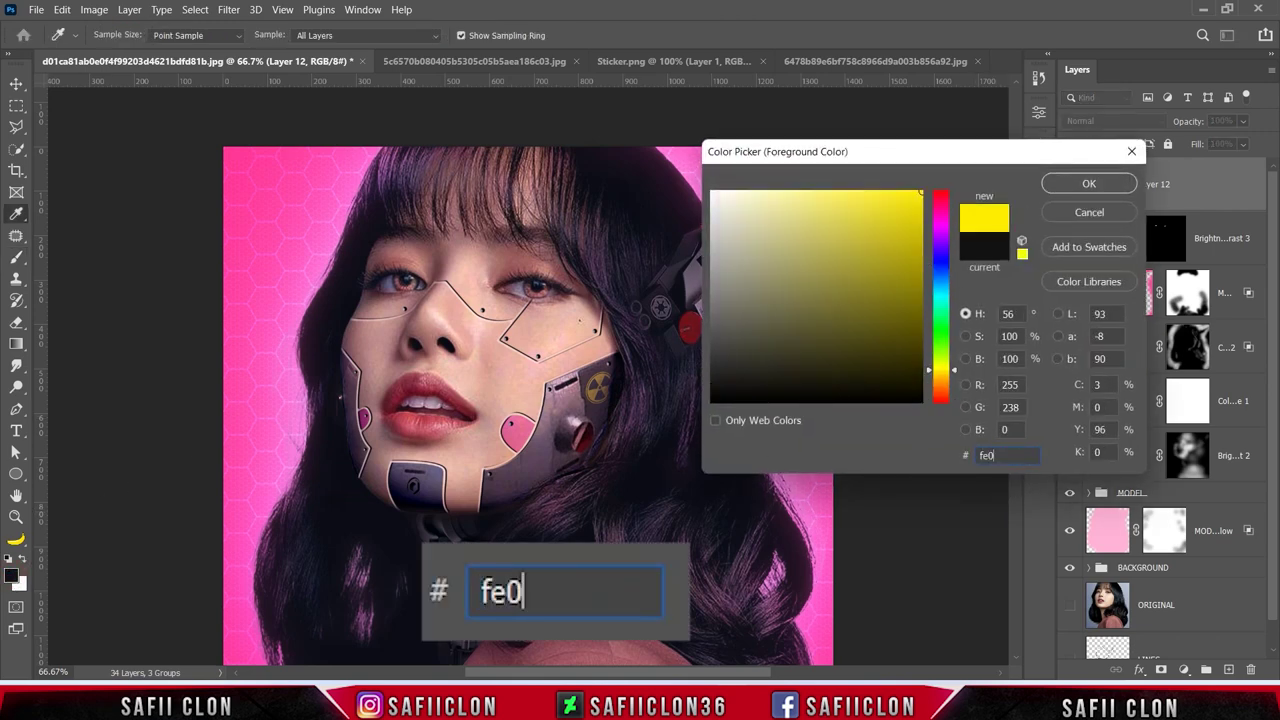
text(b83)
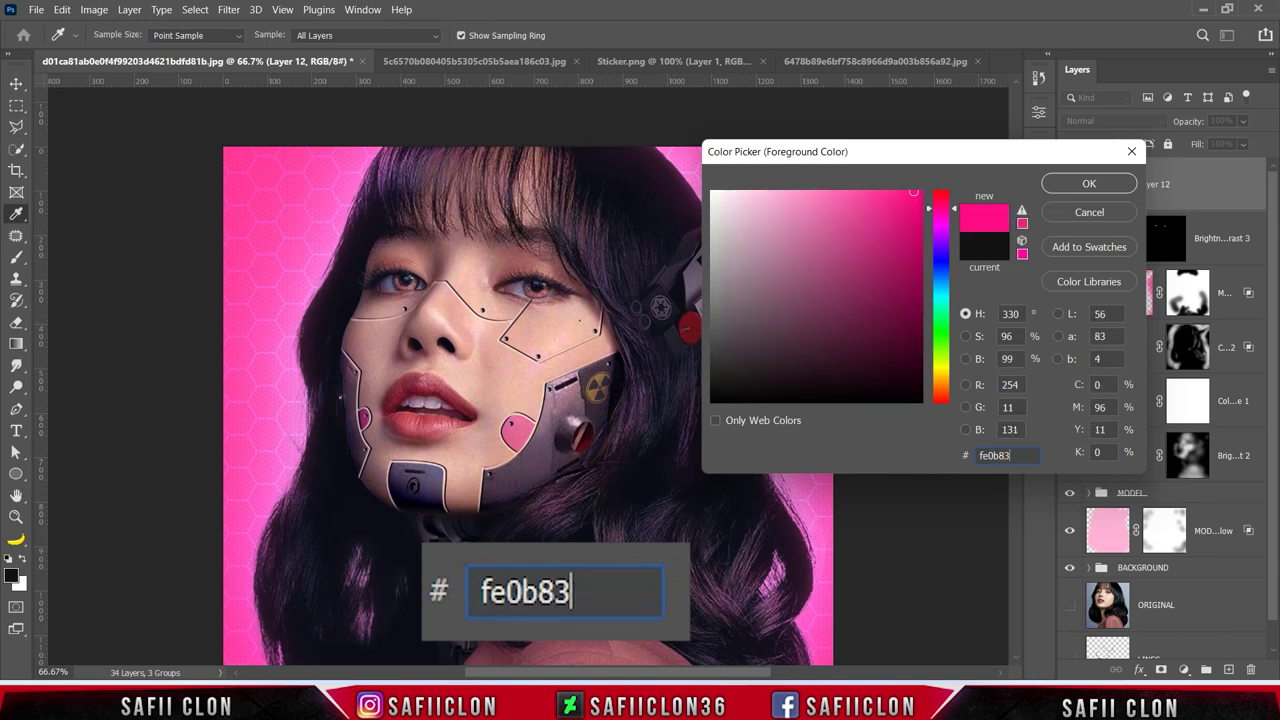
click(1089, 184)
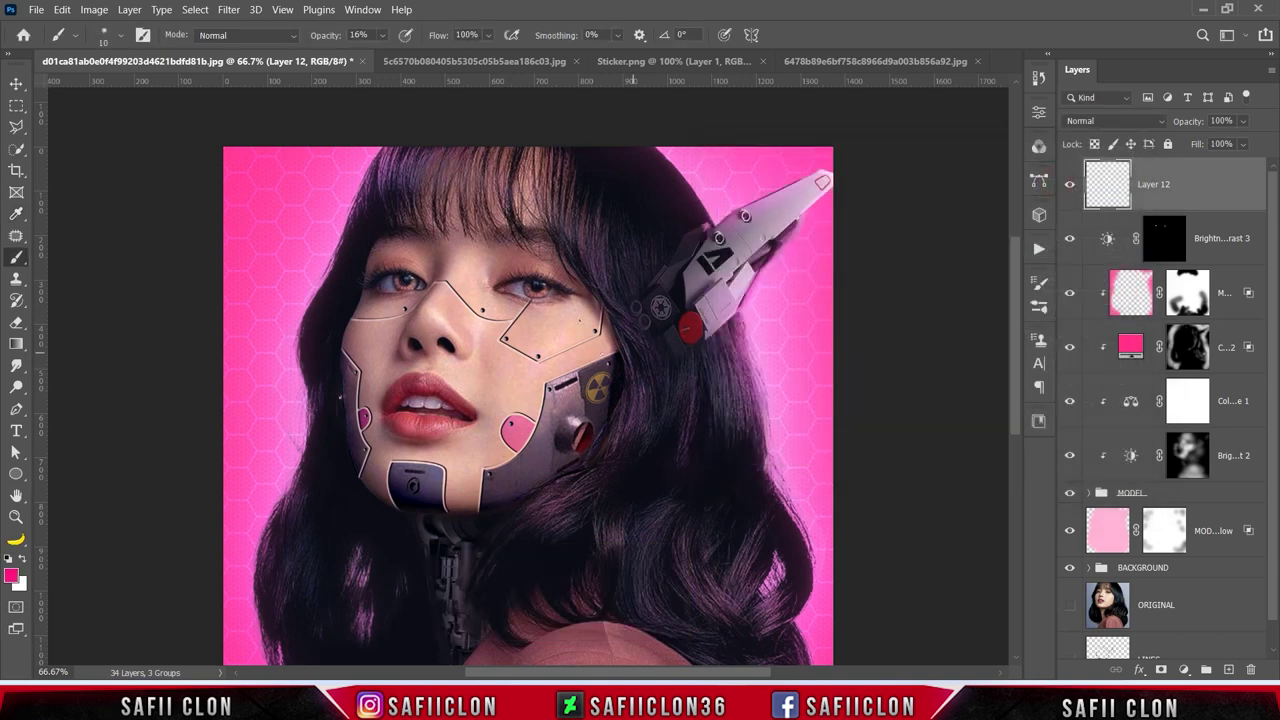
key(ctrl+plus)
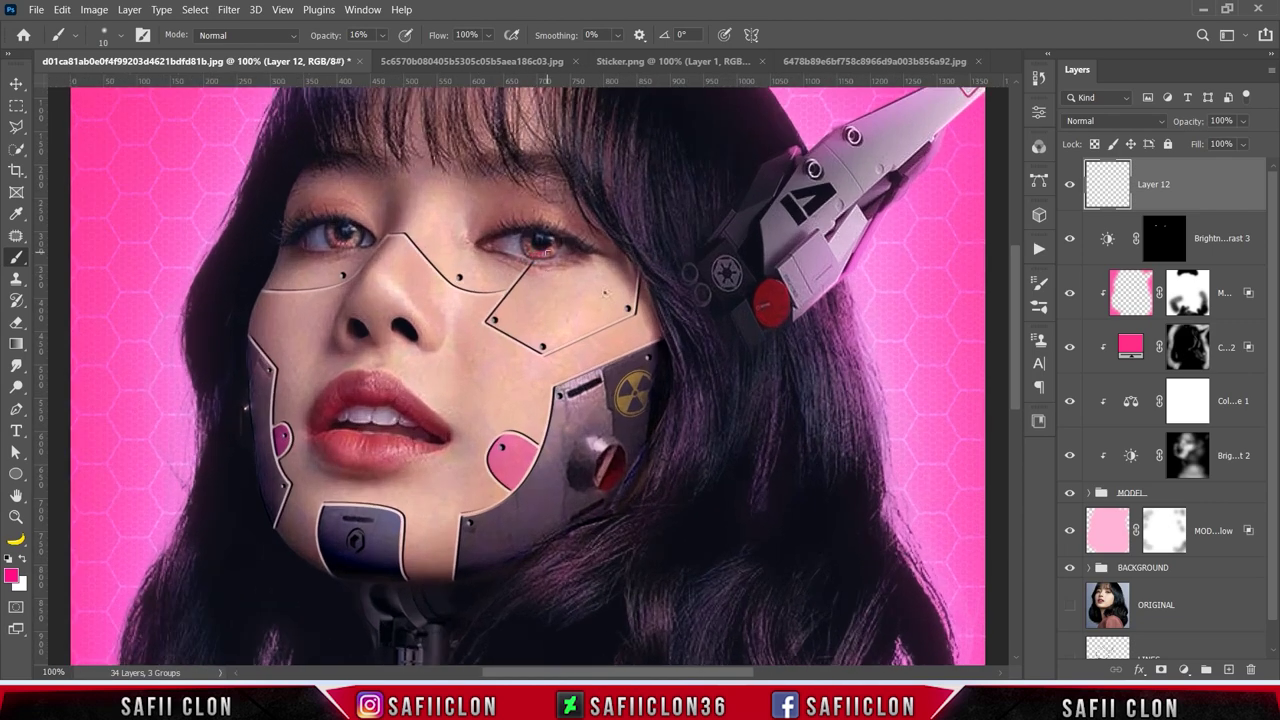
Step: Set Layer 12 to Color Dodge at 82% fill, using a size 8 brush on the irises
click(1088, 121)
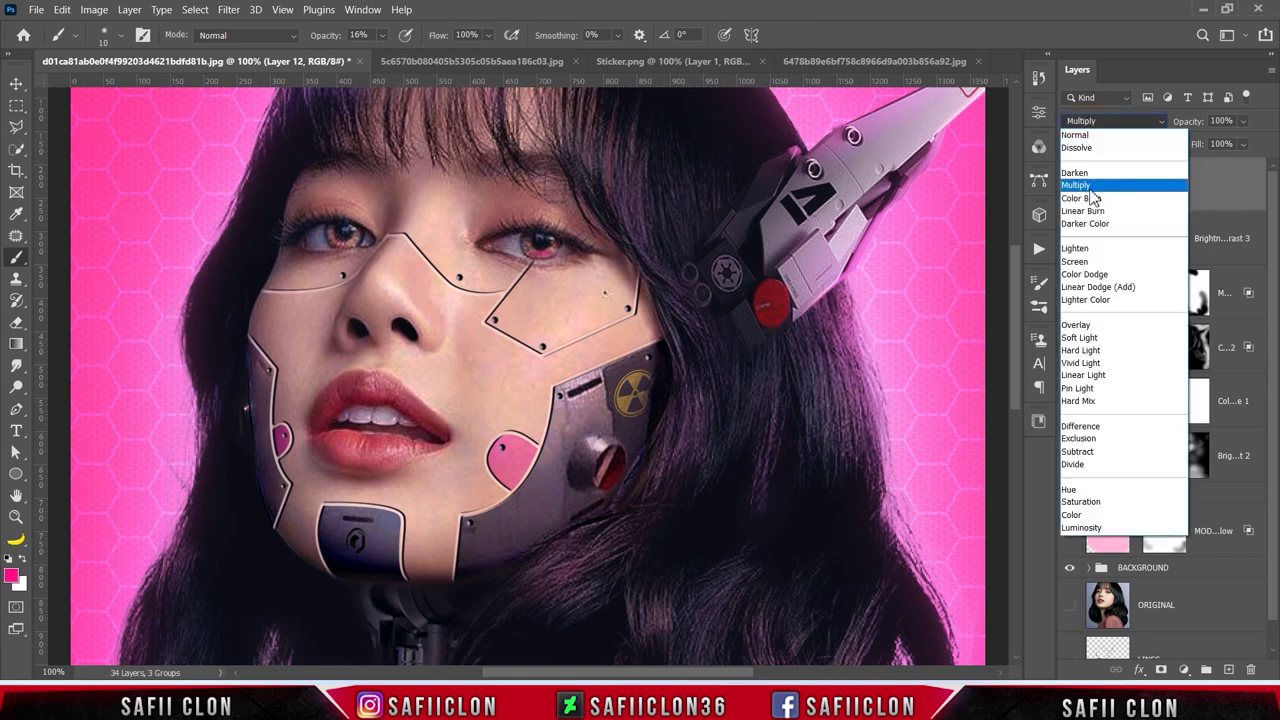
click(1097, 275)
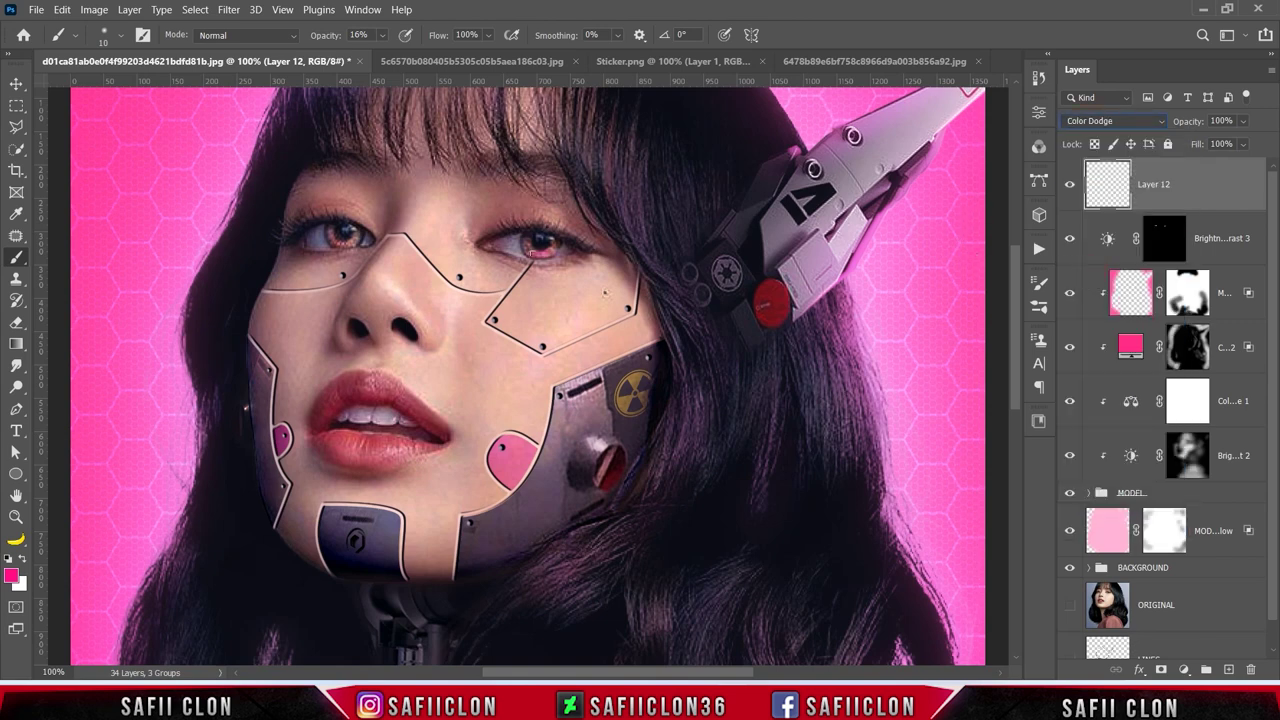
key(bracketleft)
key(bracketleft)
key(bracketleft)
click(1243, 144)
drag(1262, 166, 1250, 166)
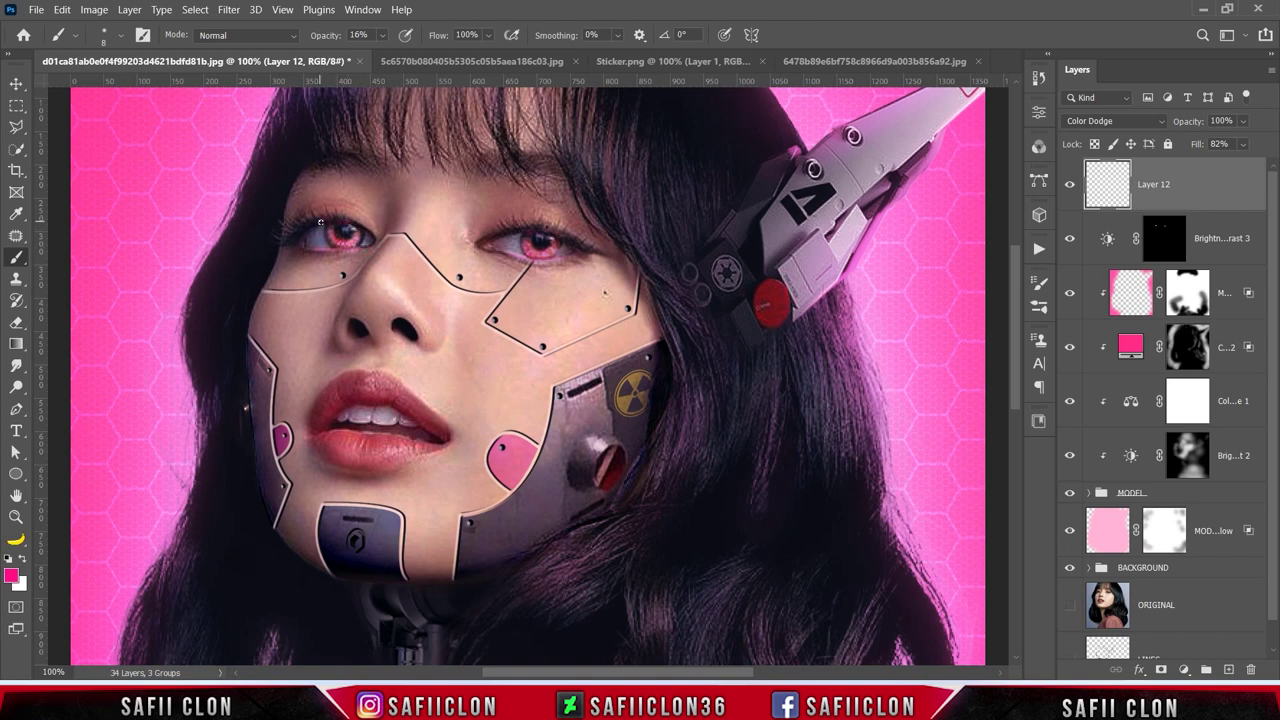
key(bracketright)
key(bracketright)
key(bracketright)
Step: Set up the Ellipse tool with no fill and a solid-colour stroke
right_click(18, 476)
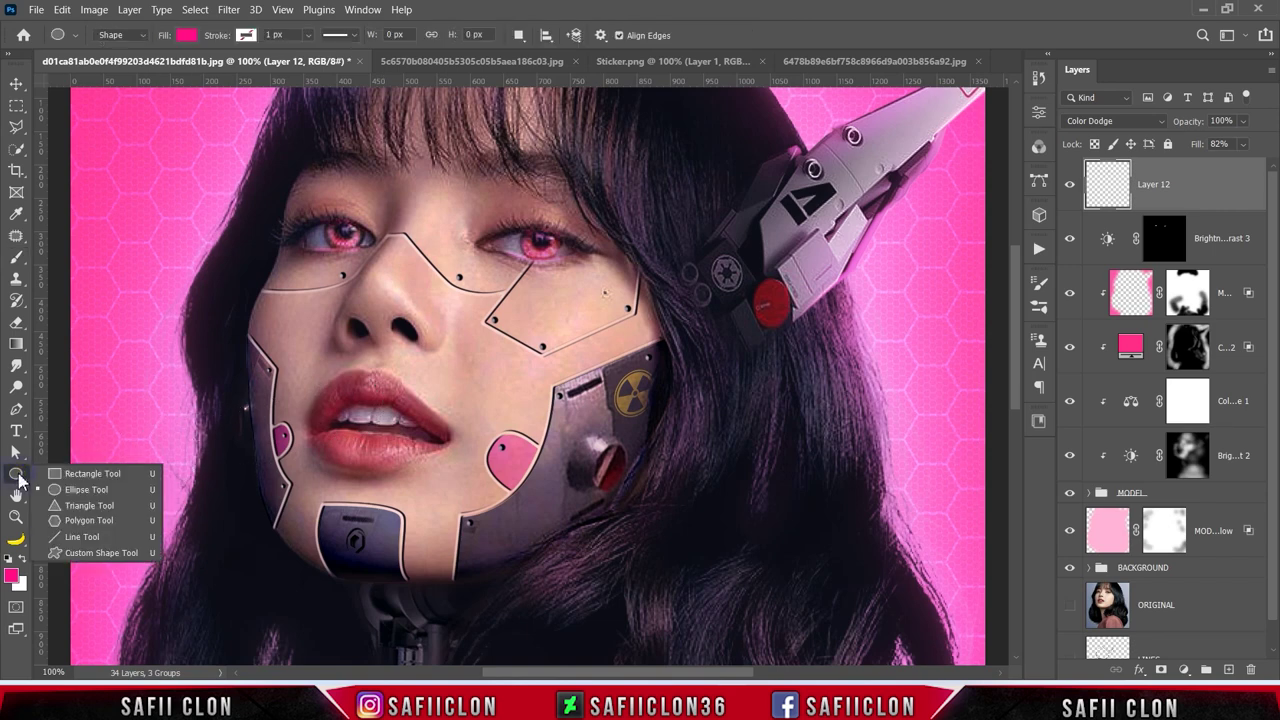
click(70, 487)
click(185, 38)
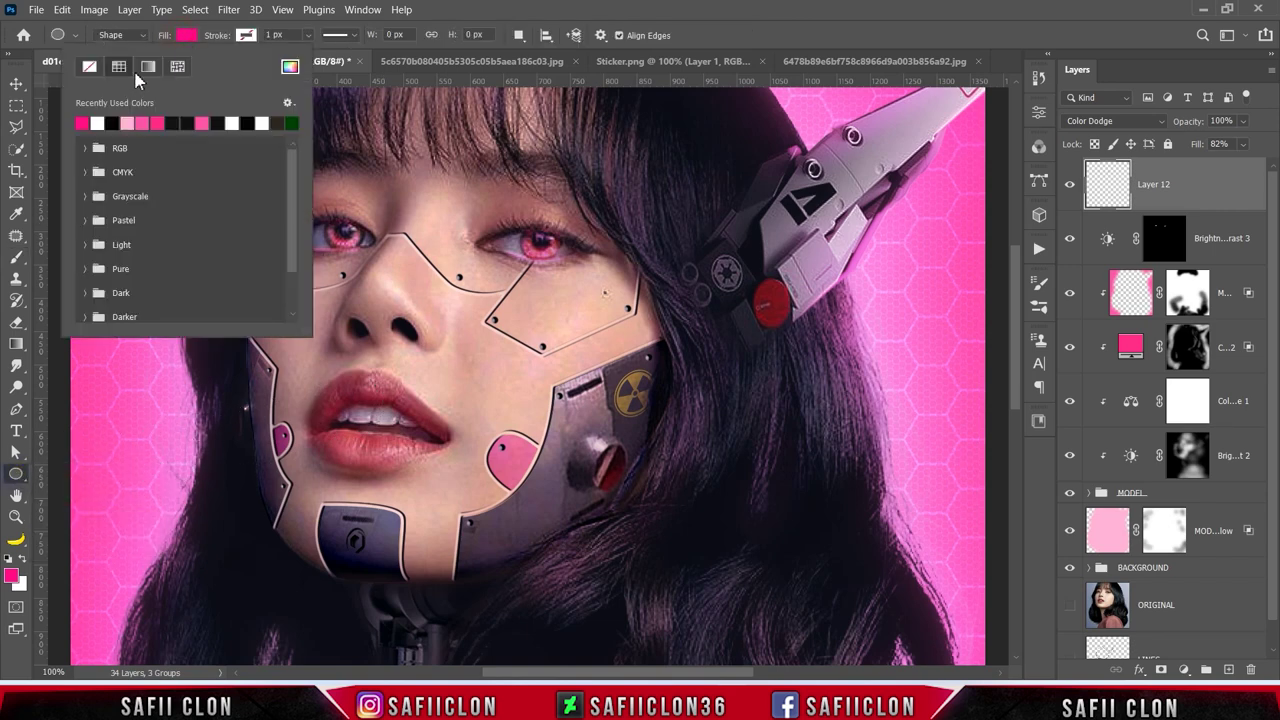
click(89, 66)
click(184, 37)
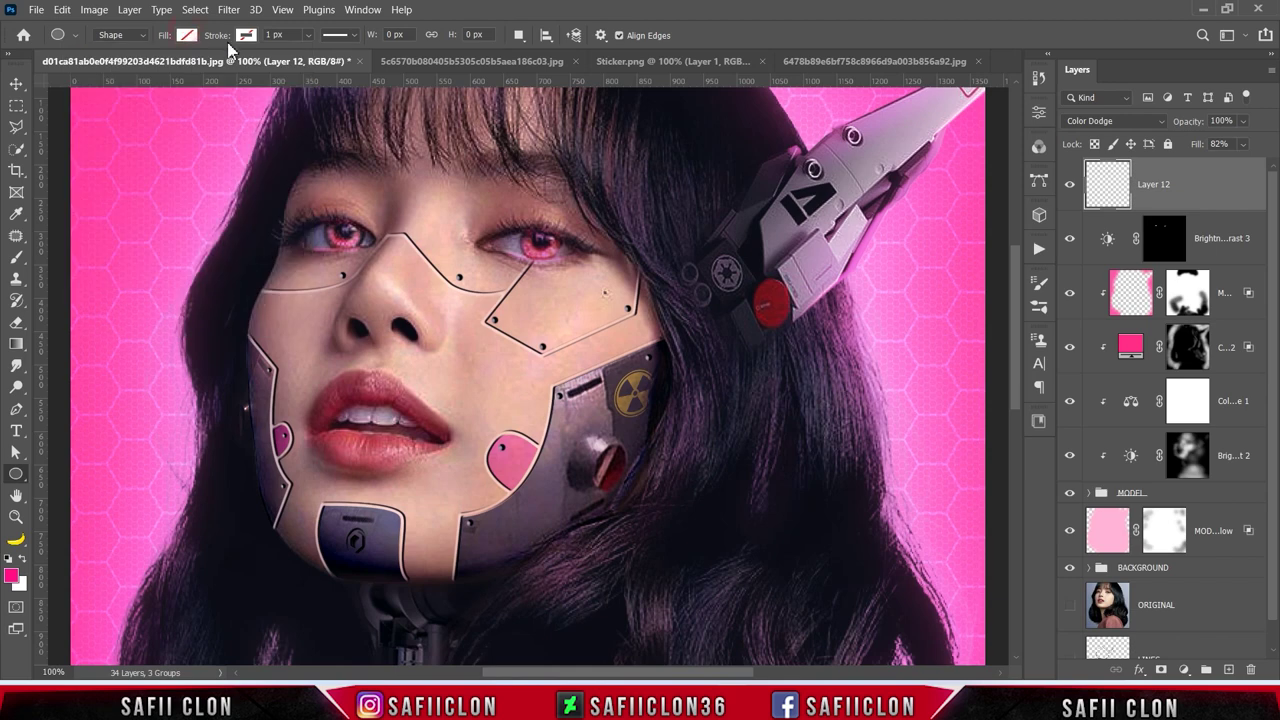
click(245, 36)
click(178, 67)
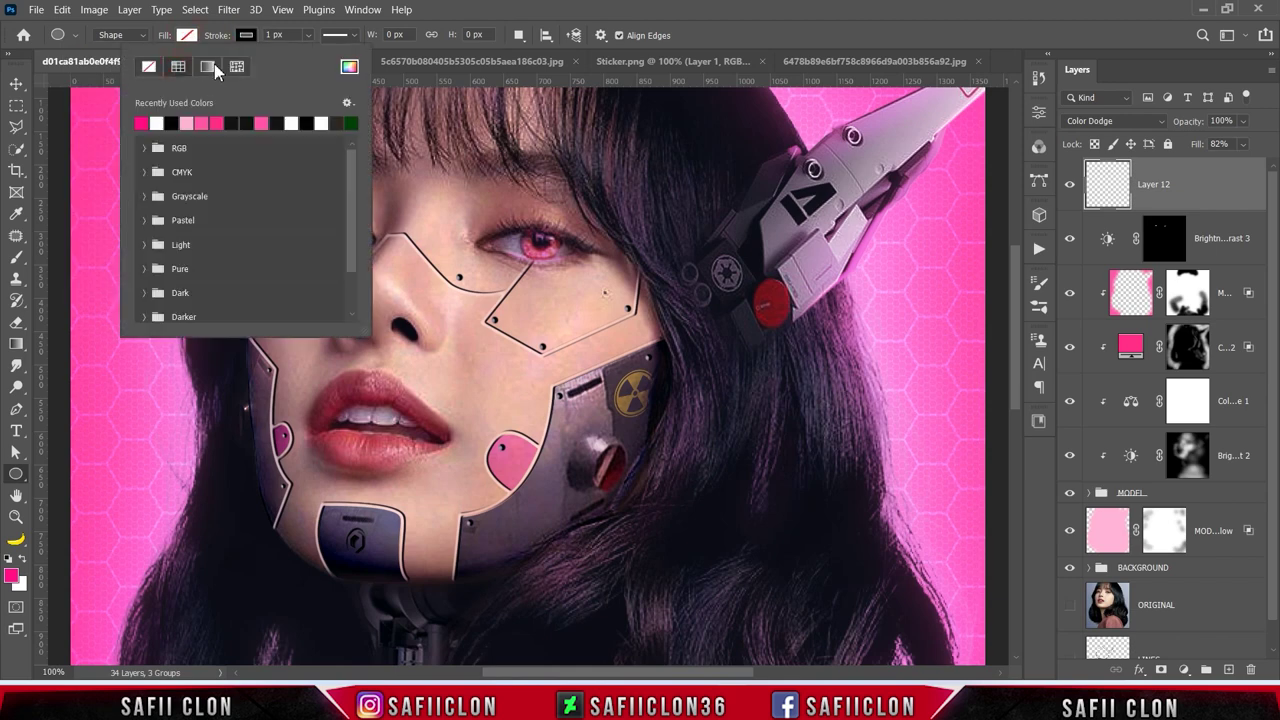
Step: Make the stroke light pink ff399b and draw a small circle between the eyes
click(349, 66)
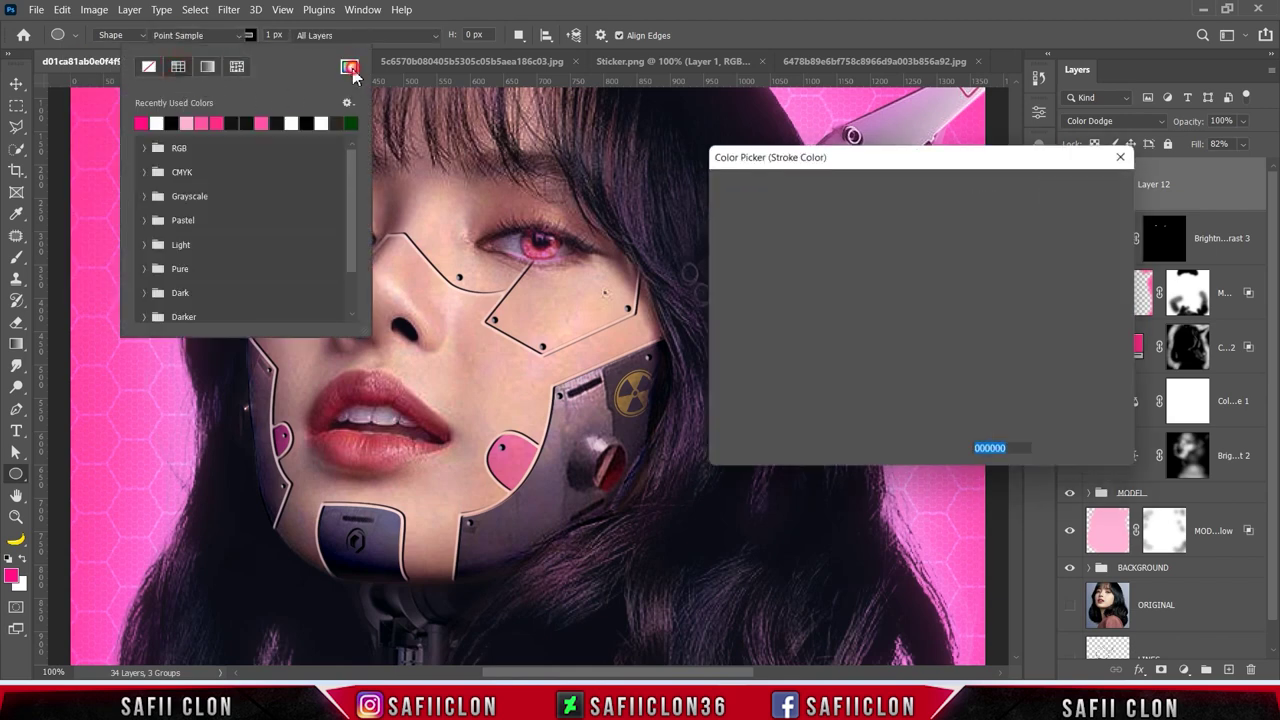
click(13, 575)
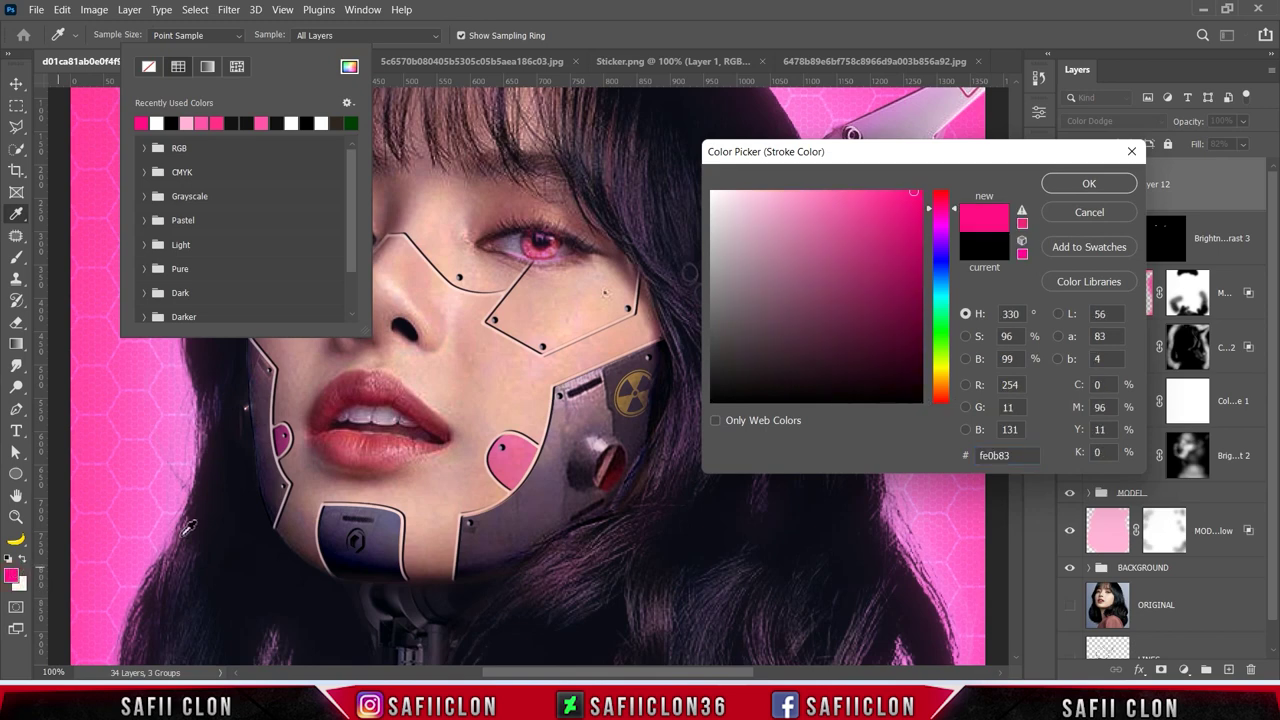
drag(912, 194, 875, 190)
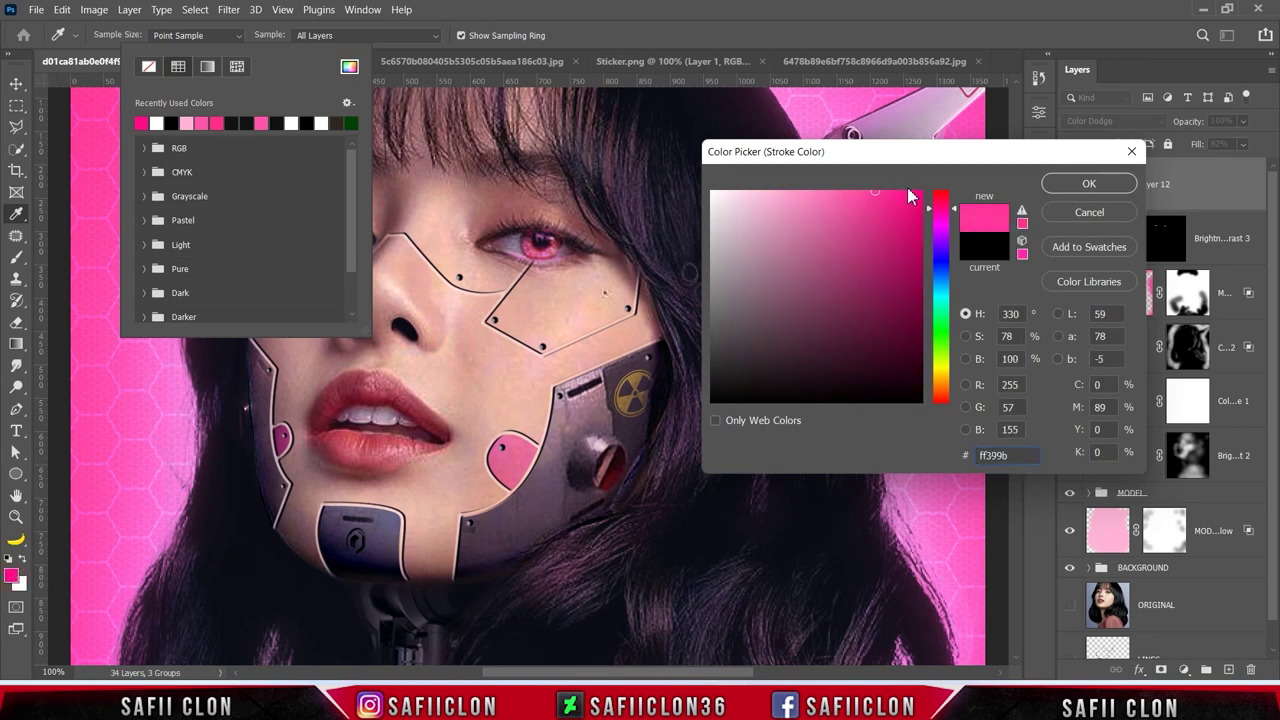
click(872, 190)
click(1089, 183)
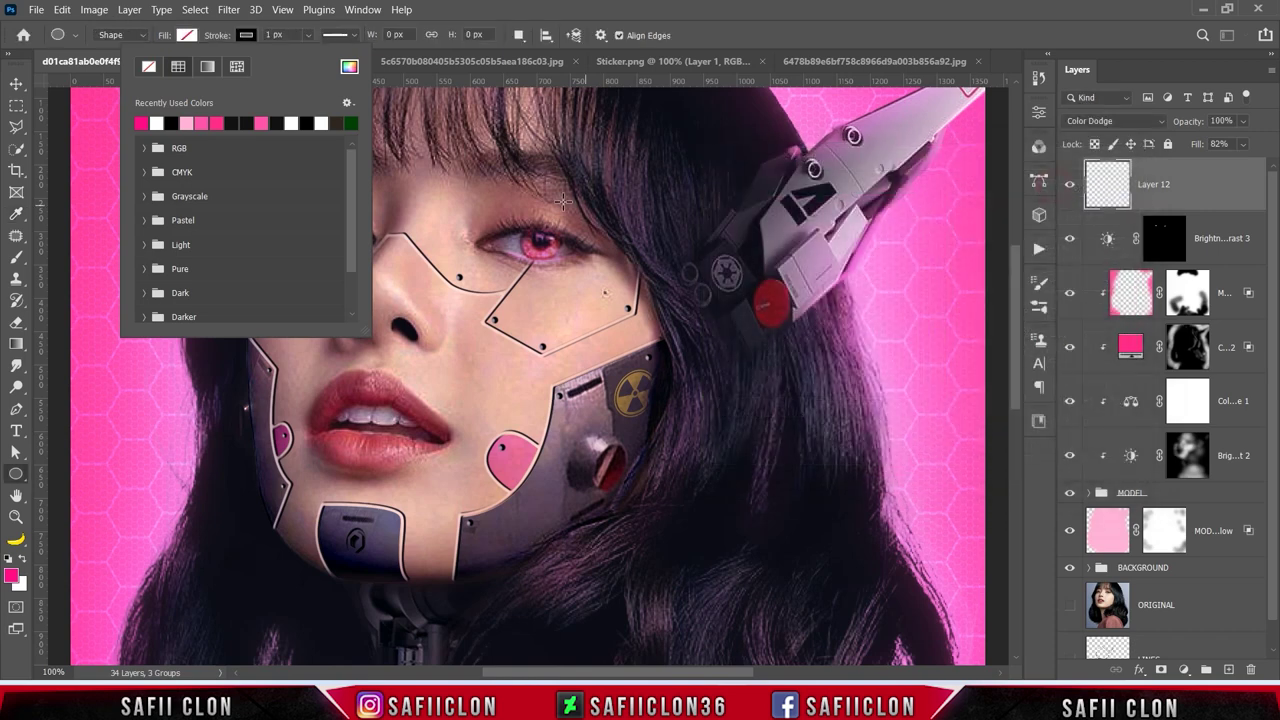
click(260, 40)
drag(425, 216, 449, 241)
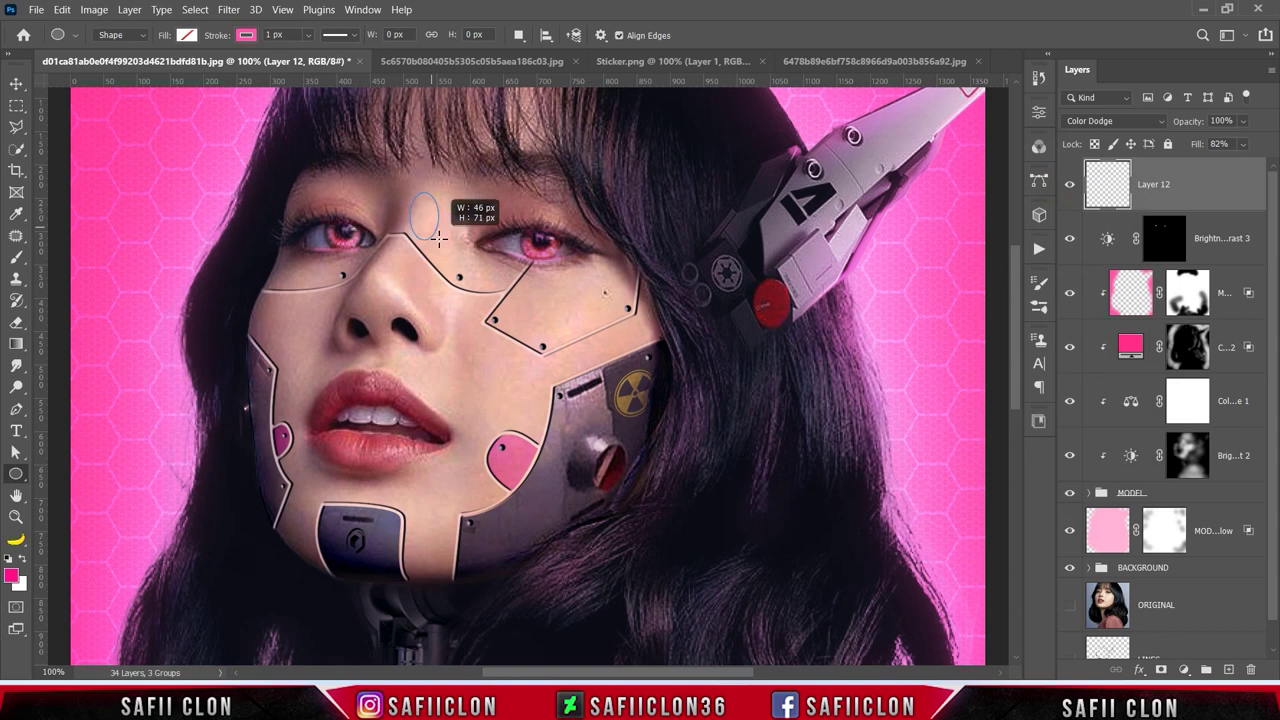
click(309, 35)
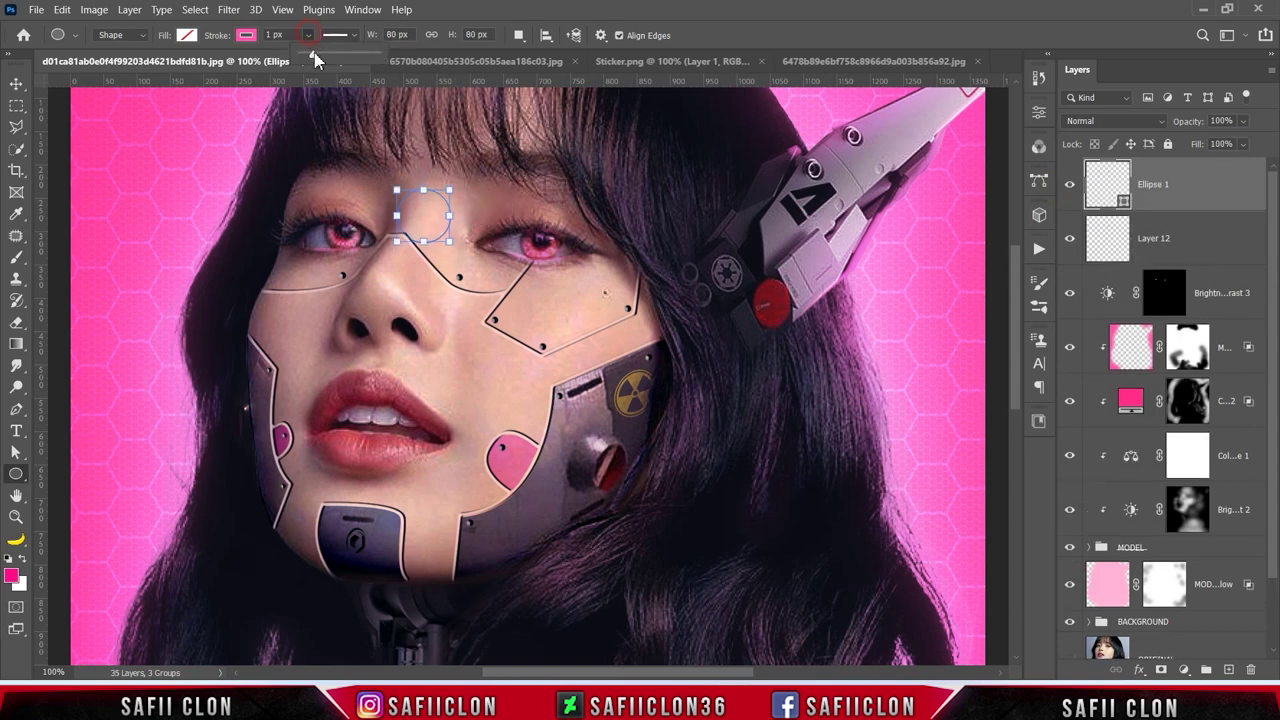
Step: Thicken the circle's outline, then move and shrink it to fit around the right iris
drag(315, 62, 320, 62)
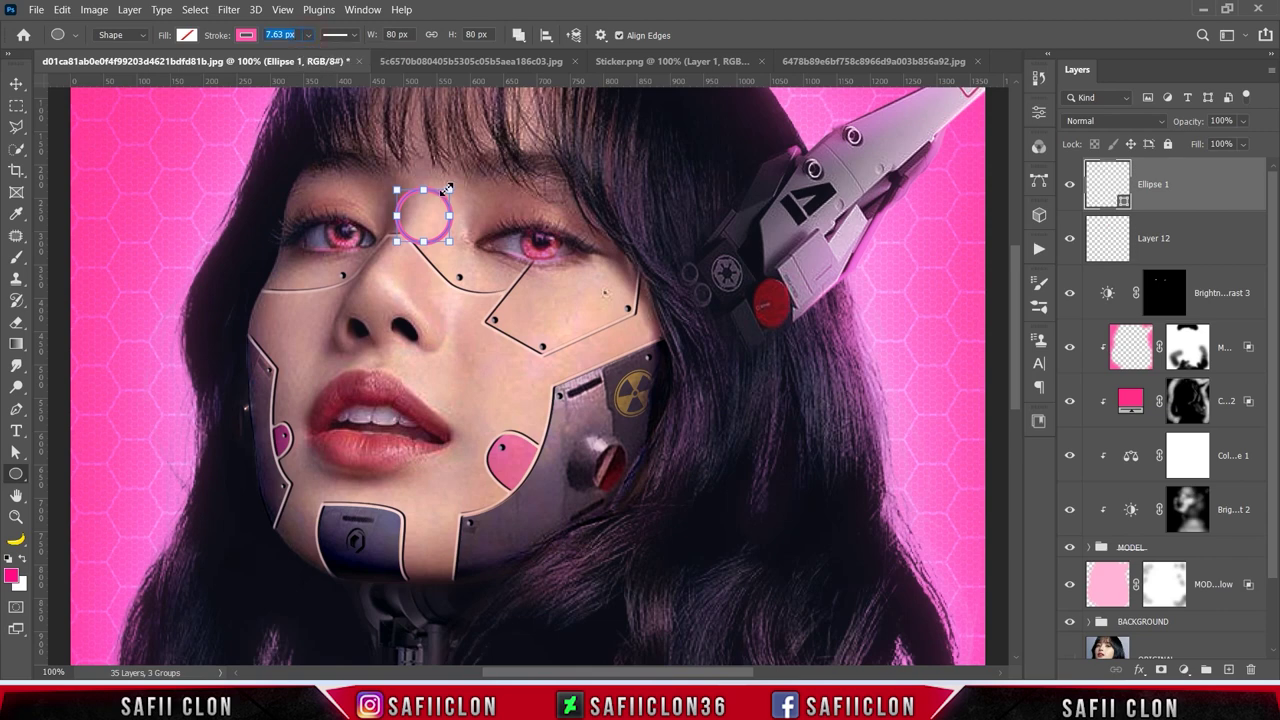
key(ctrl+t)
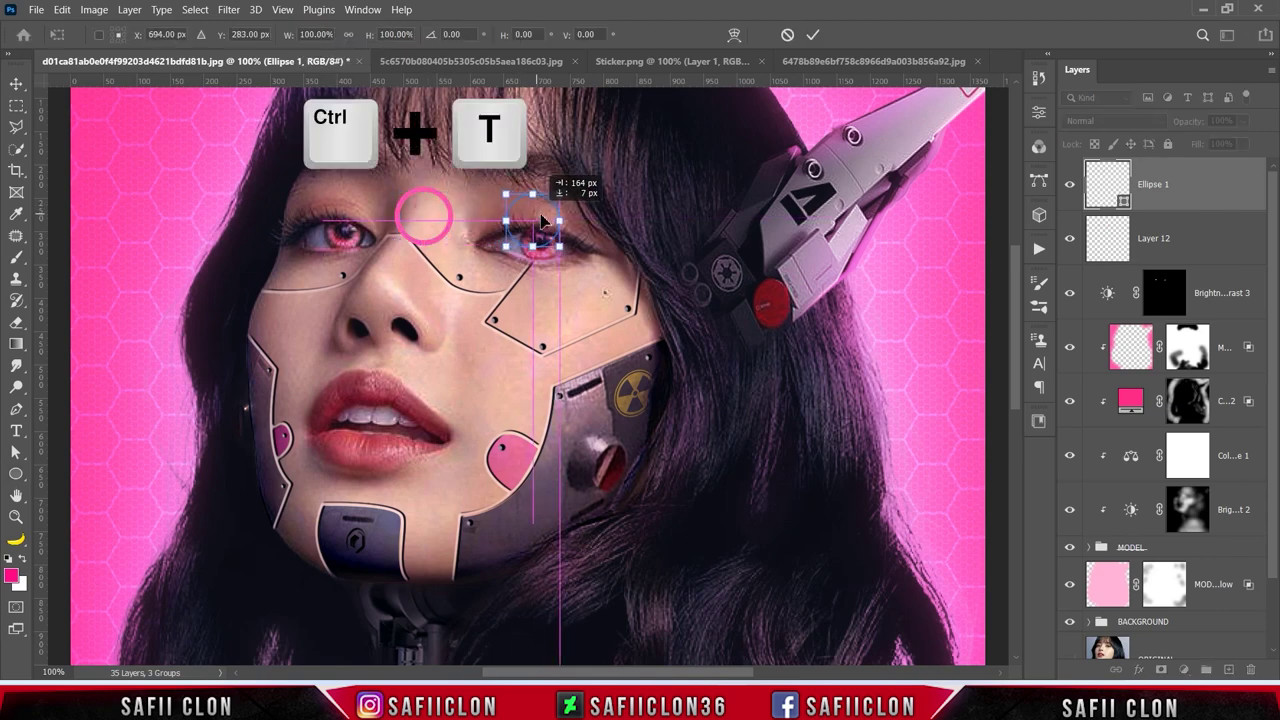
mouse_move(450, 190)
mouse_down()
mouse_move(573, 205)
mouse_move(560, 232)
mouse_move(561, 215)
mouse_up()
key(ctrl+plus)
drag(592, 213, 588, 226)
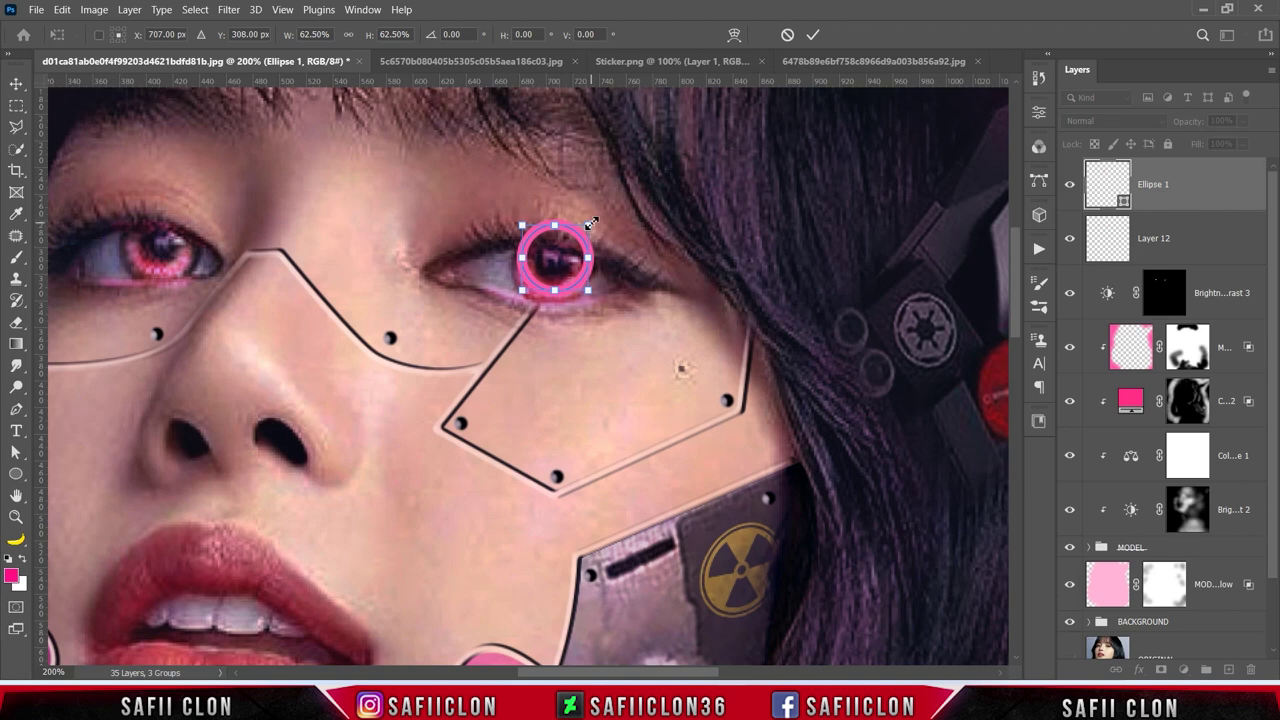
click(811, 35)
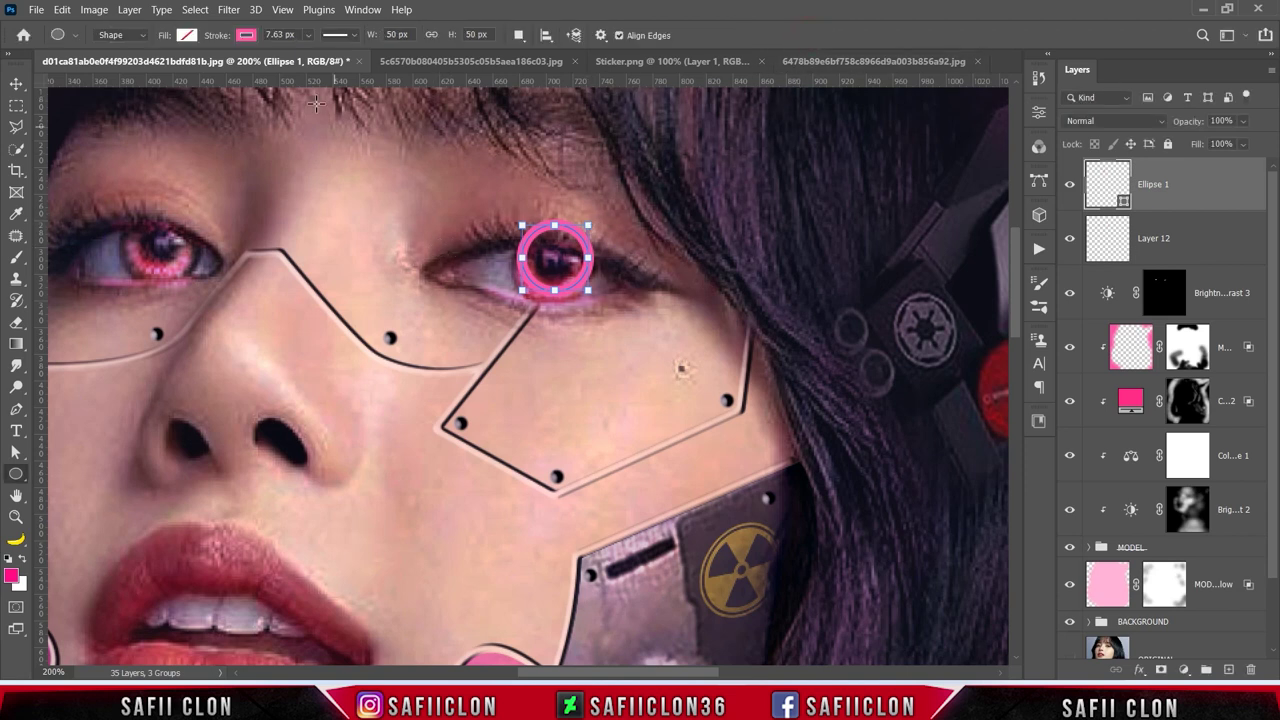
Step: Set the ring's stroke width to 6.99 px
click(308, 35)
drag(311, 60, 311, 60)
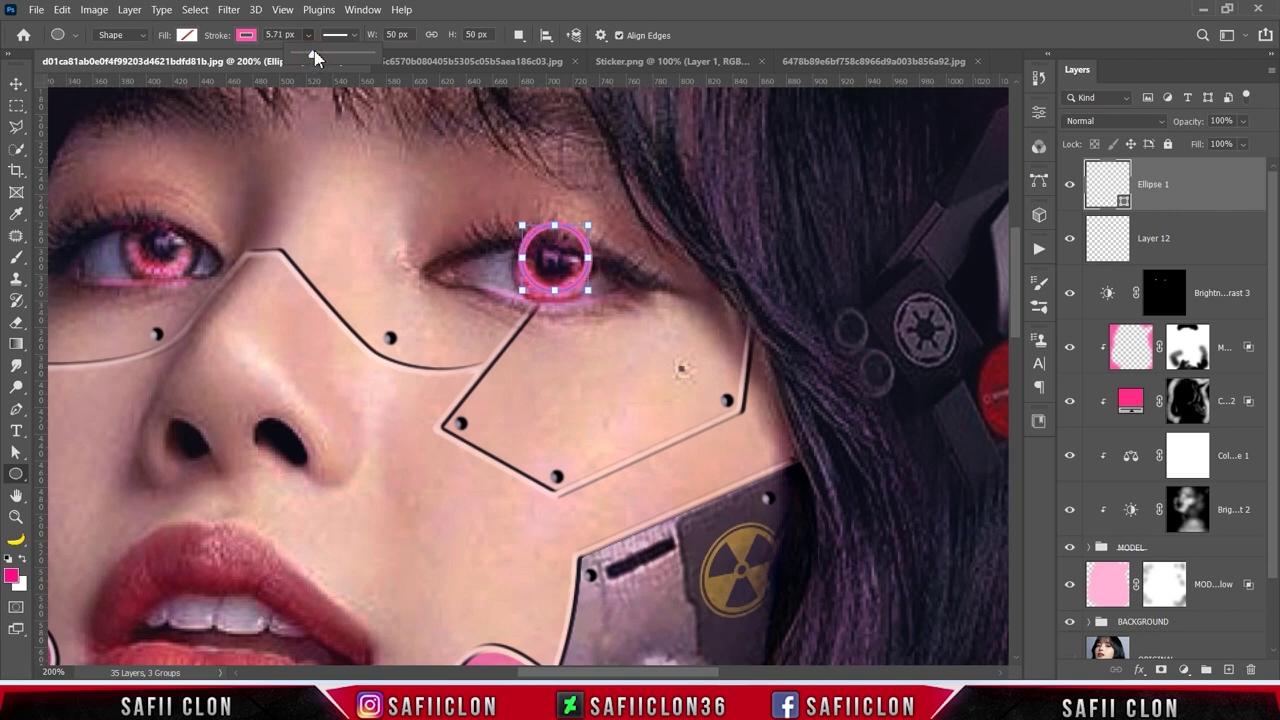
click(335, 63)
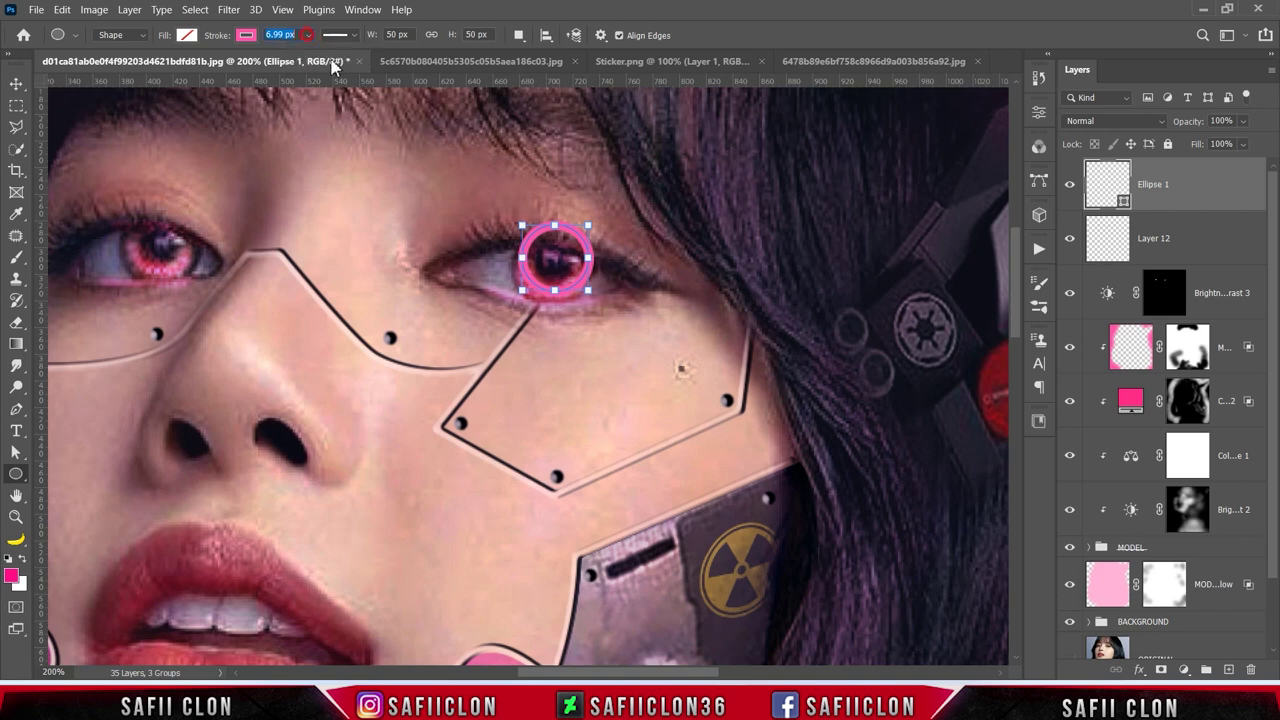
Step: Set the ring layer to Color Dodge blending at 75% fill
click(1100, 122)
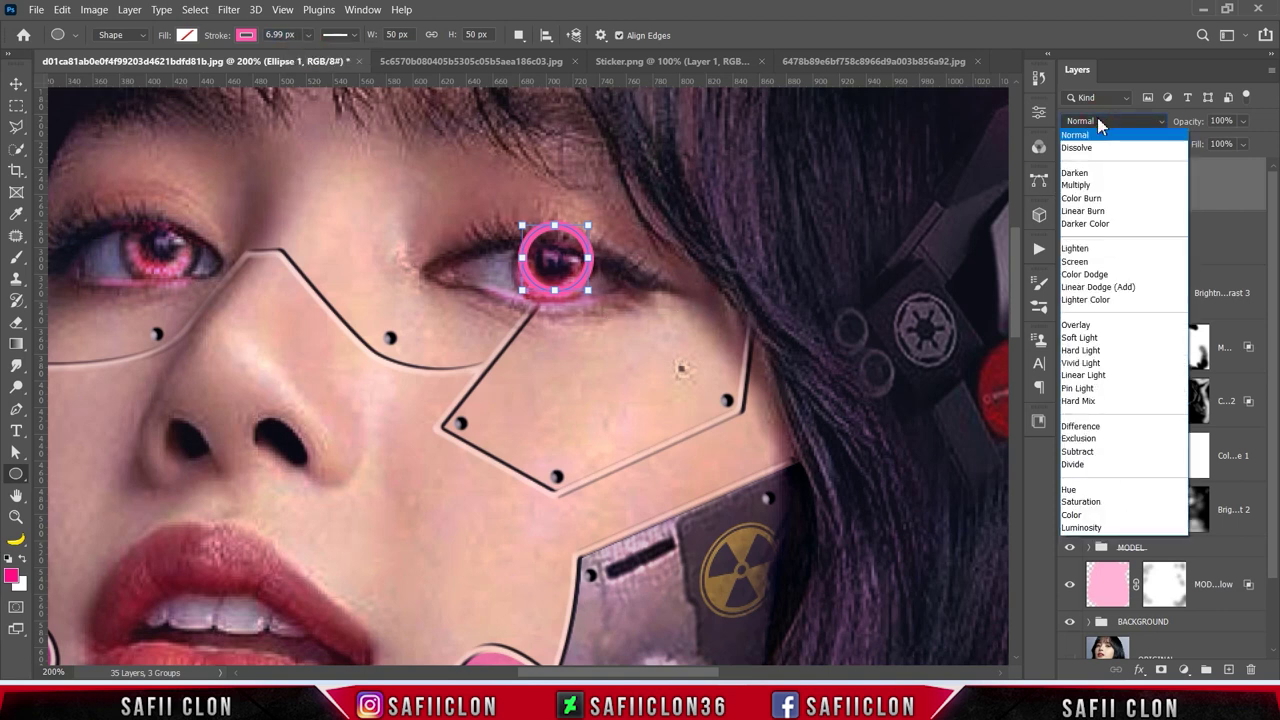
click(1090, 275)
click(1243, 145)
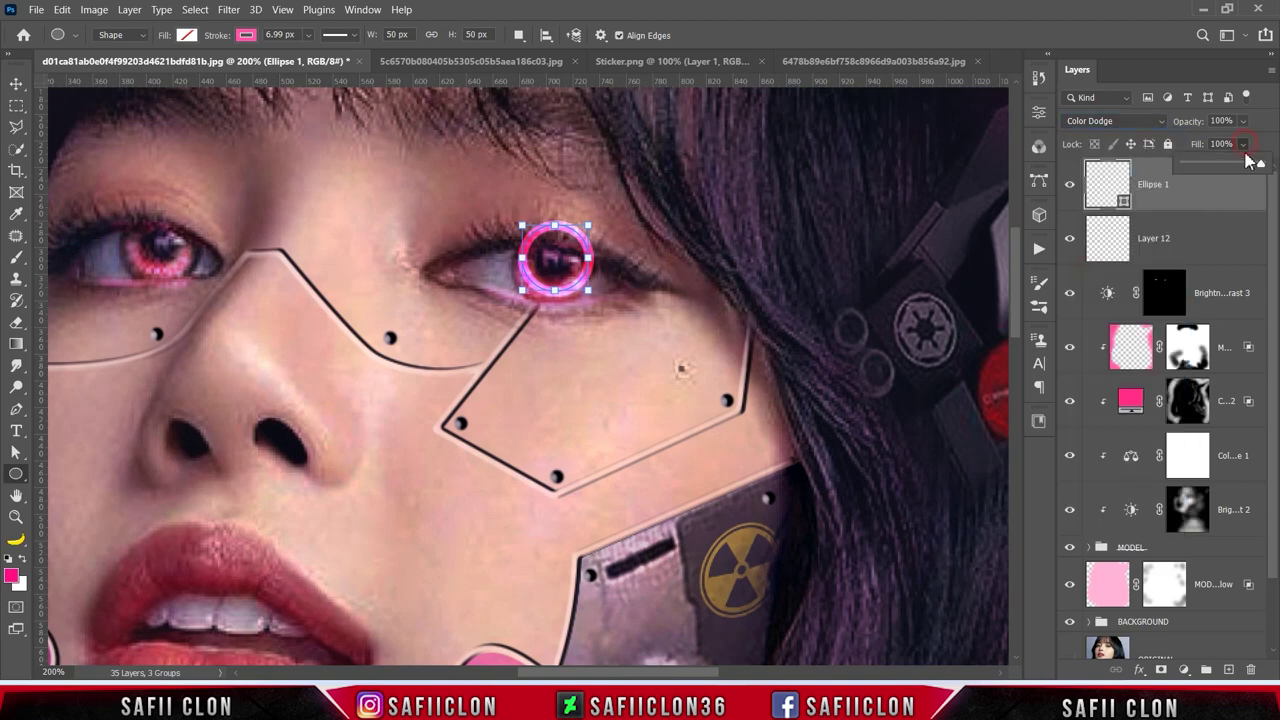
drag(1259, 168, 1245, 170)
click(1245, 145)
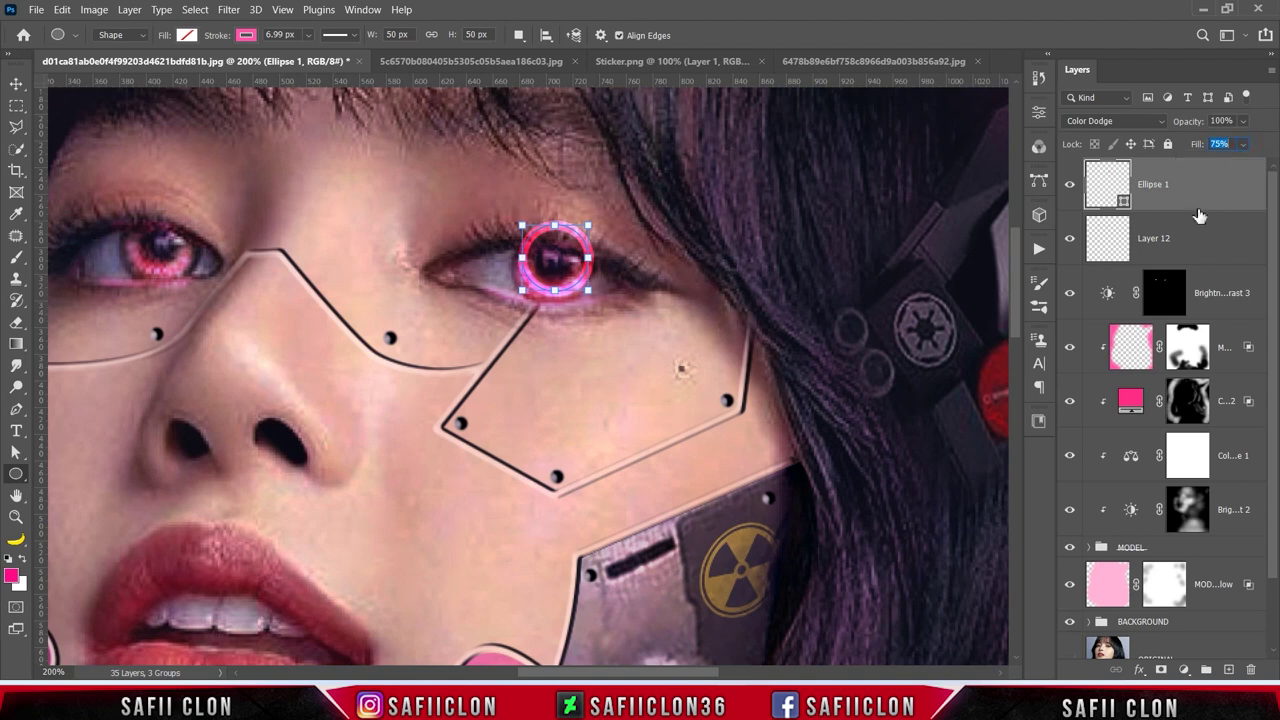
Step: Add a layer mask and set up a black Soft Round brush at 43% opacity
click(1162, 669)
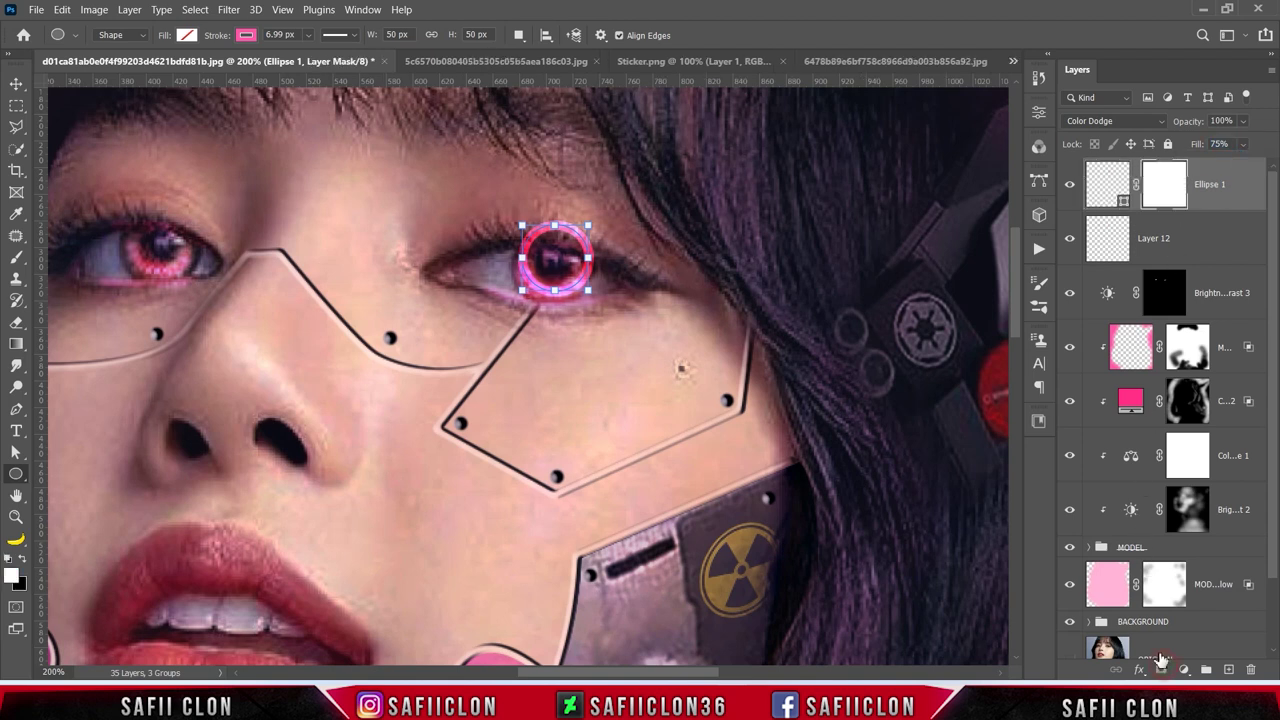
right_click(16, 256)
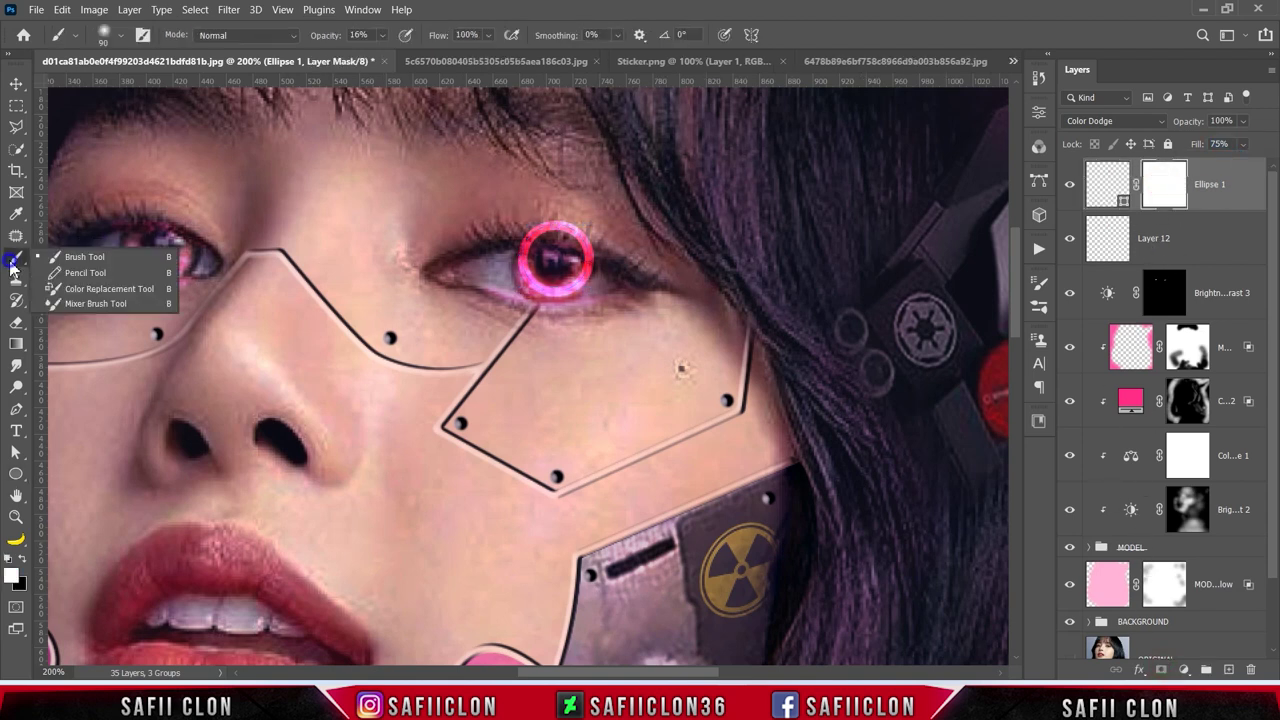
click(62, 258)
click(120, 35)
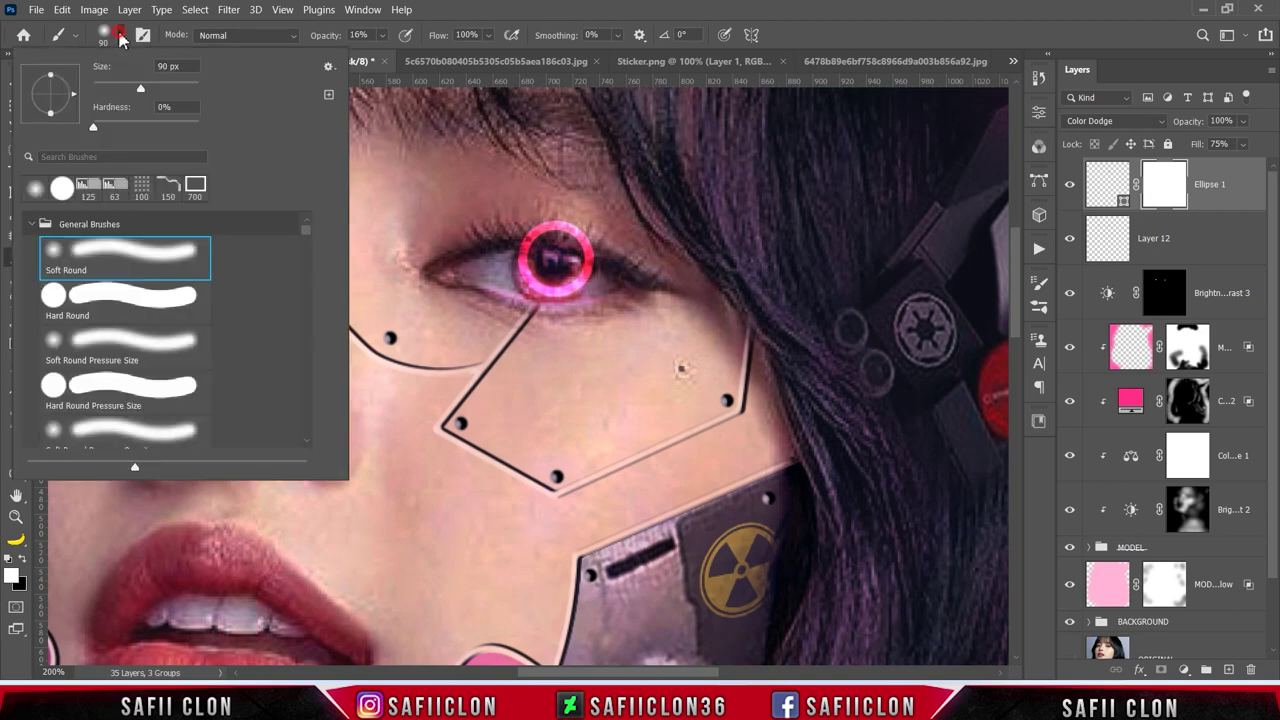
click(141, 254)
click(120, 40)
click(383, 35)
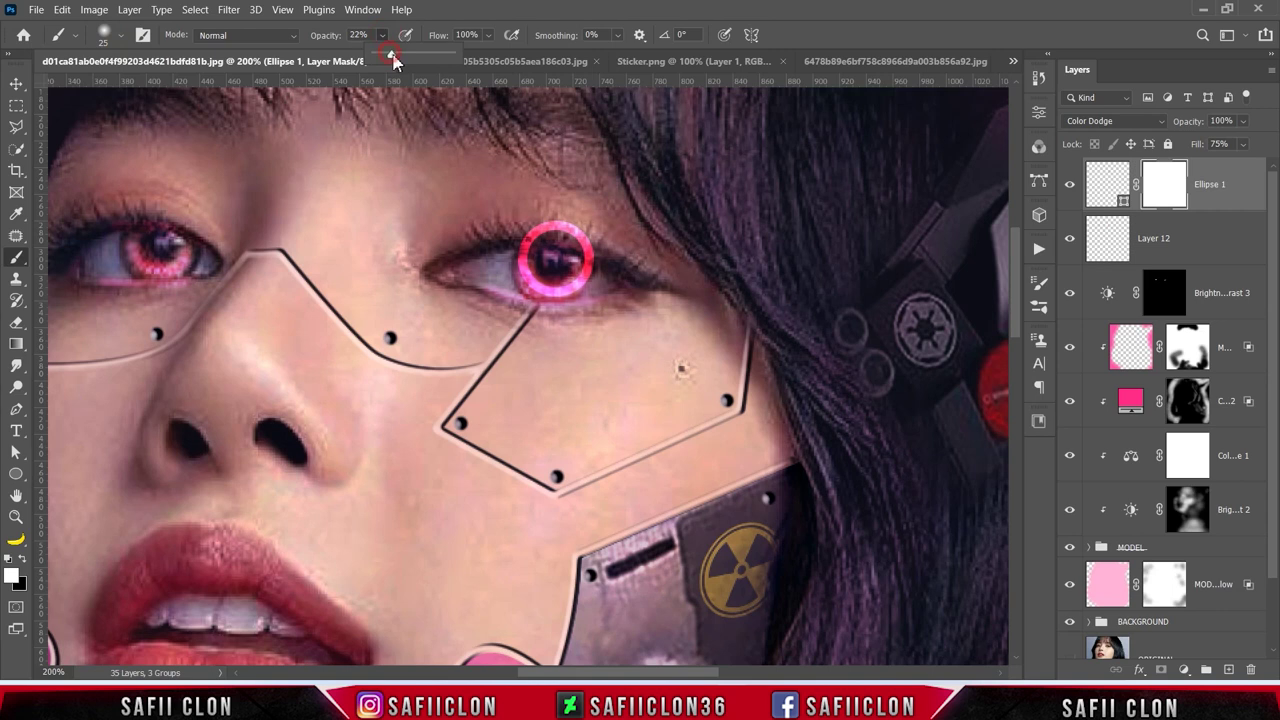
click(385, 37)
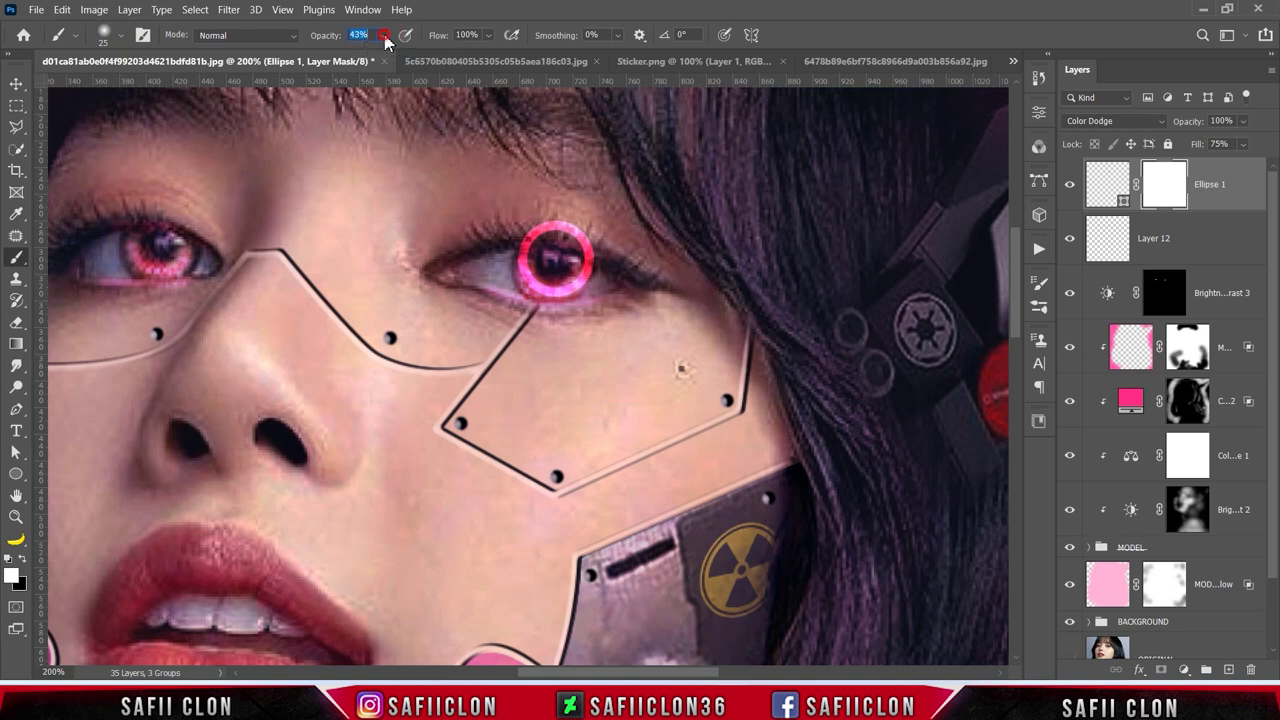
click(22, 561)
Step: Fade the ring's top edge under the eyelid, then duplicate the ring layer
drag(570, 220, 582, 236)
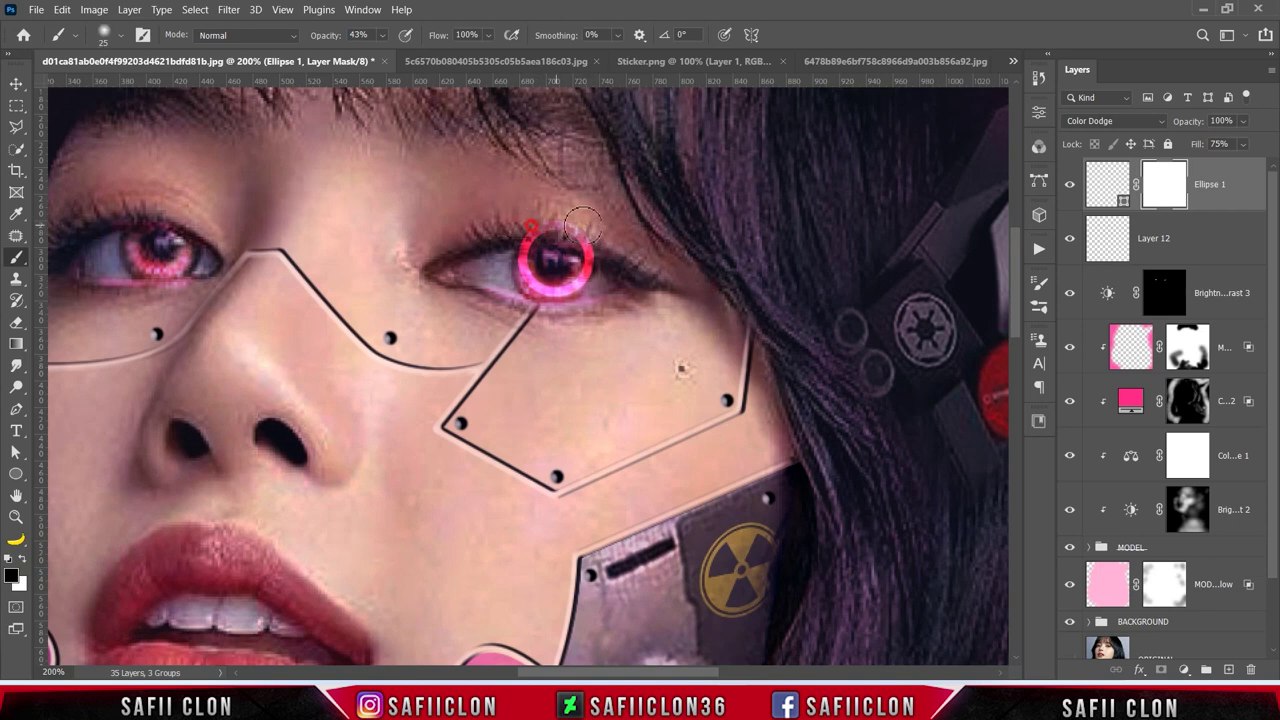
drag(582, 236, 490, 208)
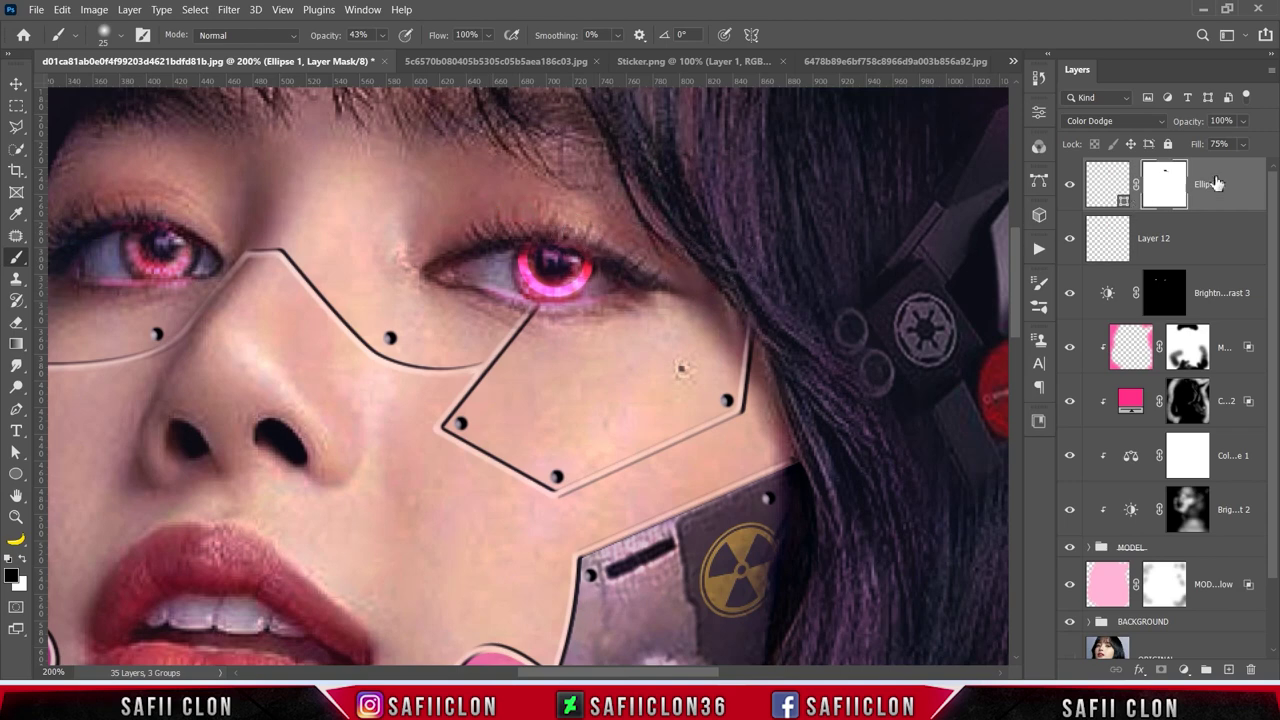
right_click(1215, 183)
click(1040, 72)
click(766, 166)
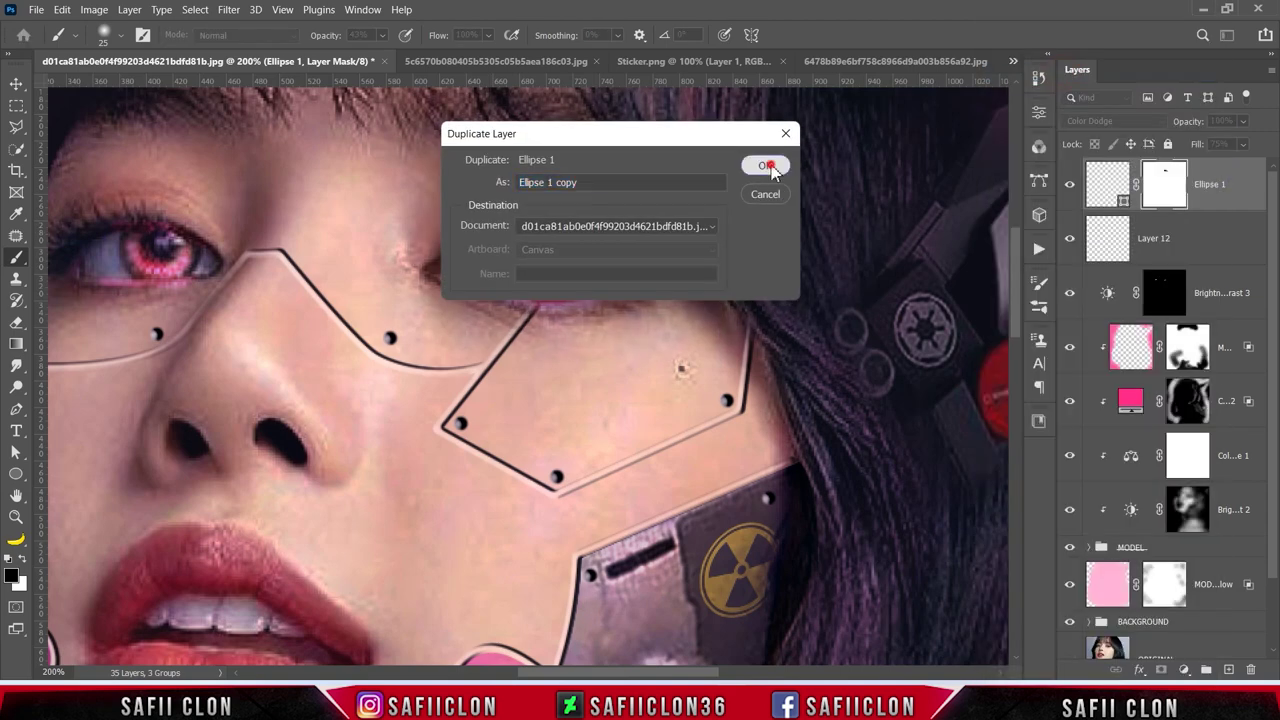
Step: Move the ring copy onto the left eye and rotate it about 6.58° to match
key(ctrl+t)
drag(565, 280, 185, 258)
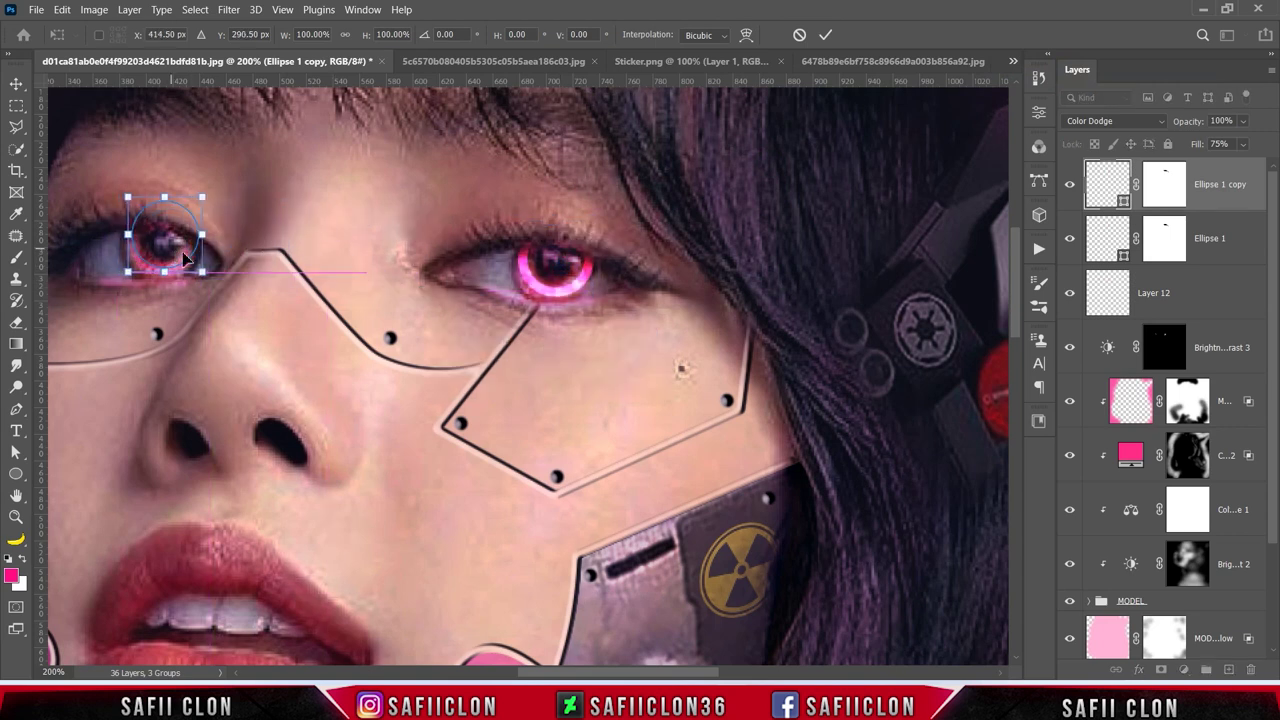
drag(224, 218, 227, 227)
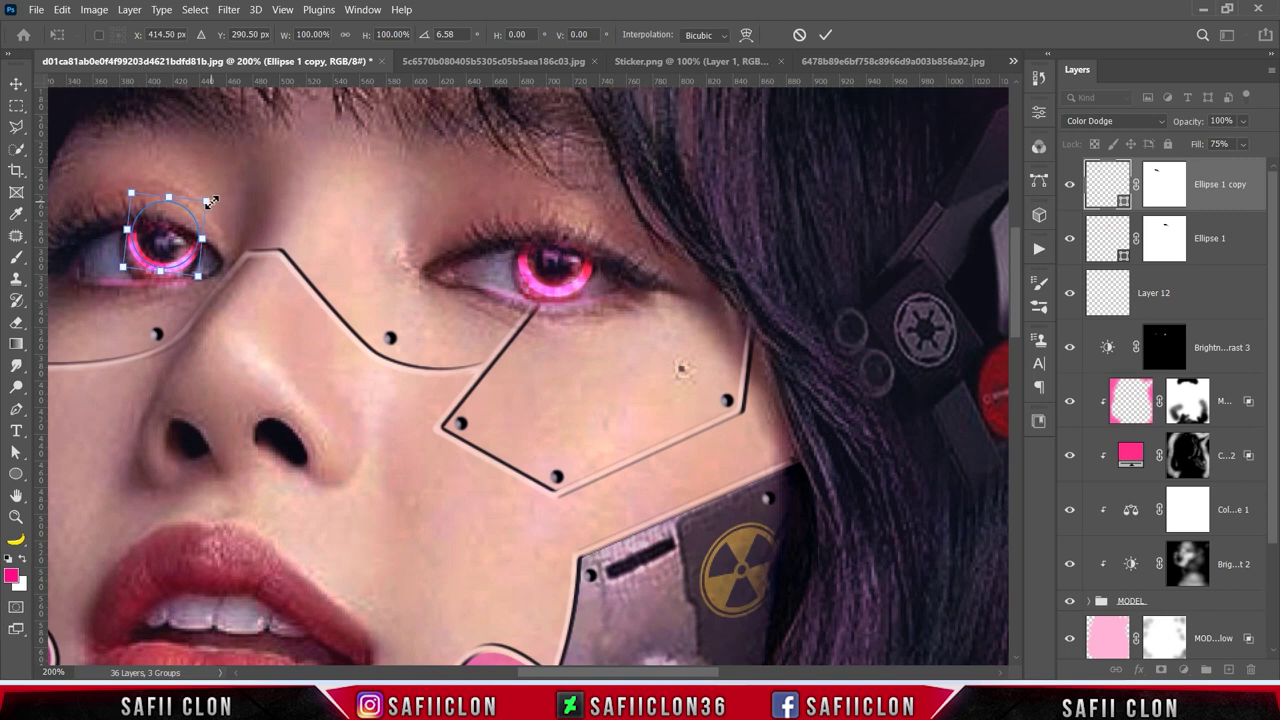
click(825, 35)
key(b)
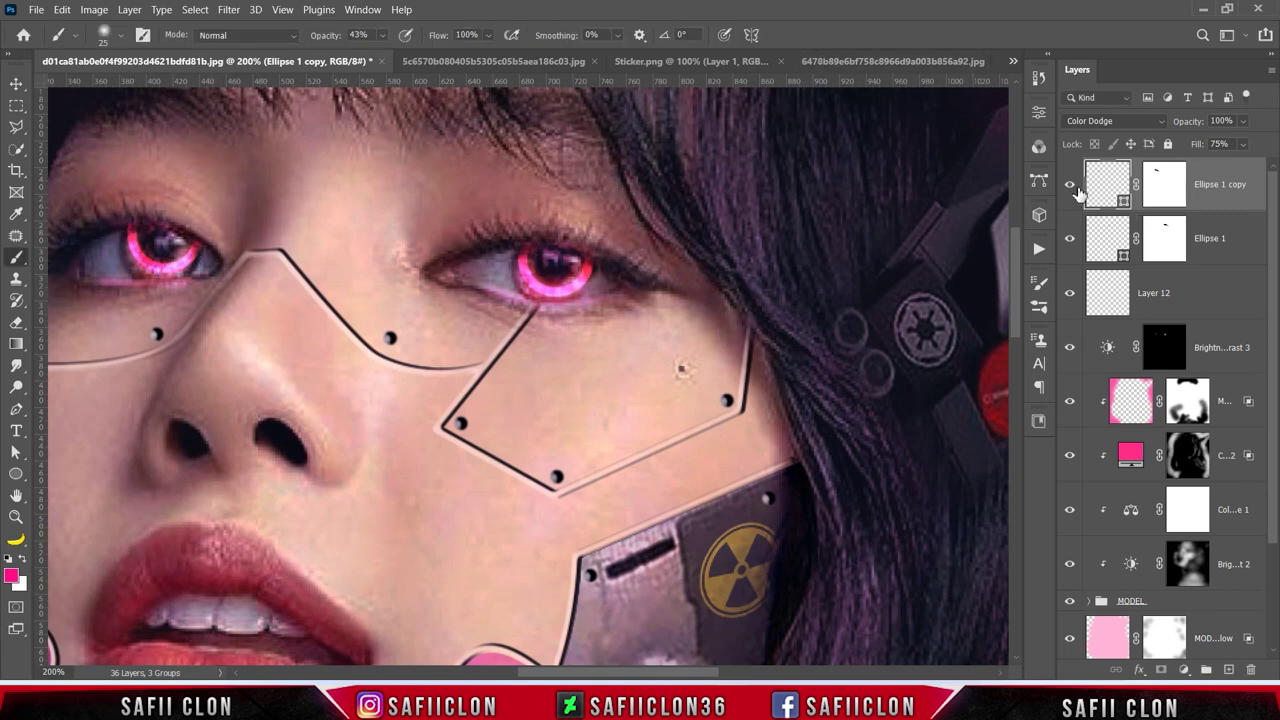
Step: Target the Ellipse 1 copy mask with a slightly smaller black brush at 13% opacity
click(1163, 184)
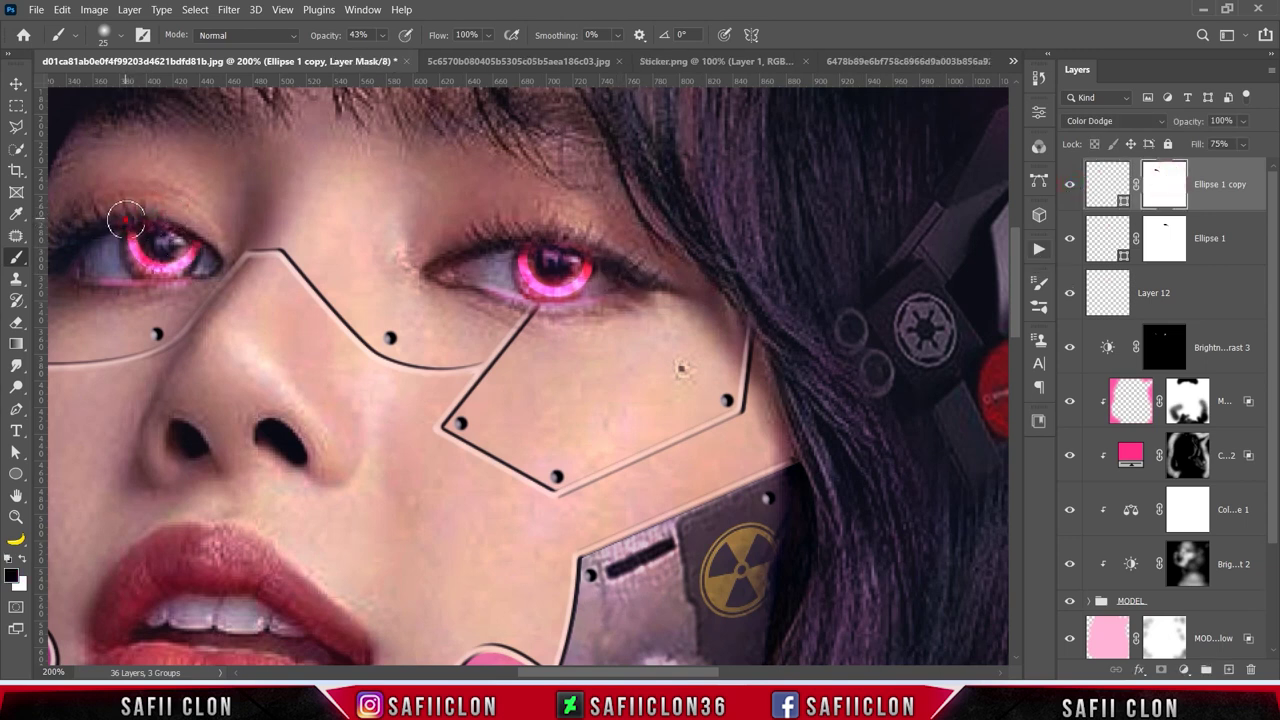
click(381, 35)
mouse_move(130, 236)
mouse_down()
mouse_move(200, 241)
mouse_move(186, 256)
mouse_up()
key(bracketleft)
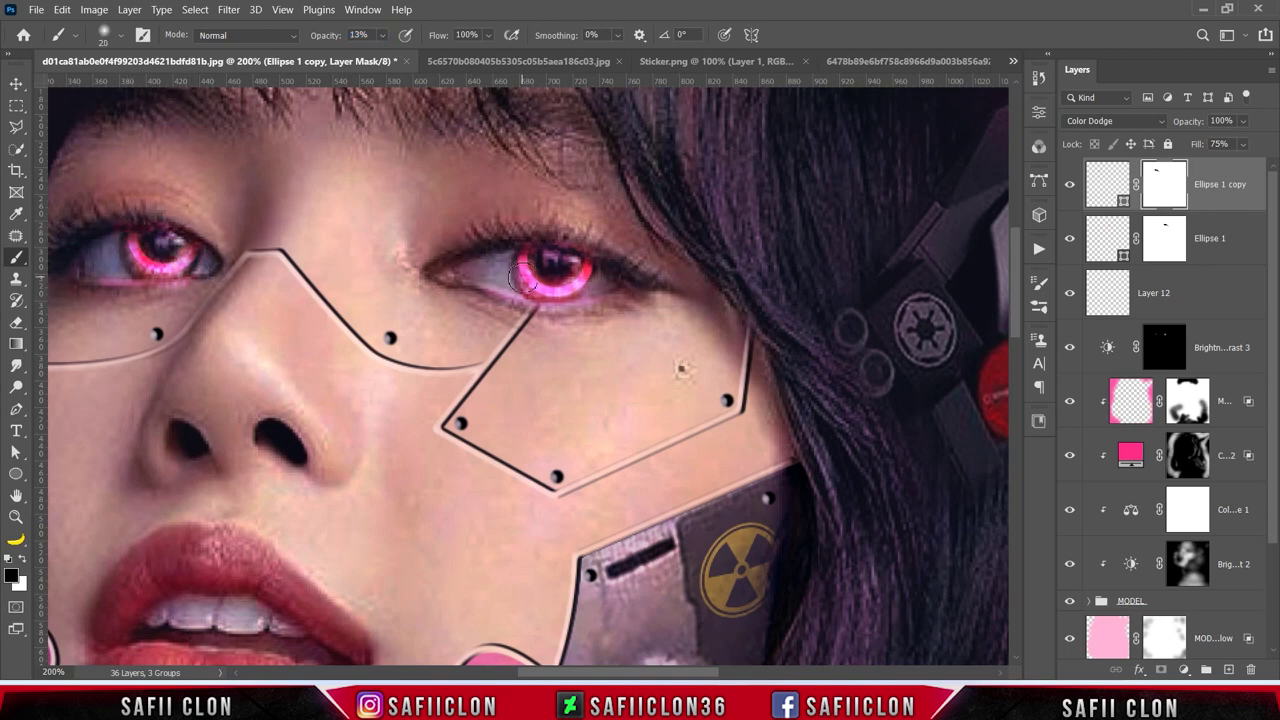
Step: Paint away part of the right eye glow on the Ellipse 1 mask, then zoom out
click(1070, 240)
click(1070, 240)
click(1164, 238)
drag(593, 271, 518, 263)
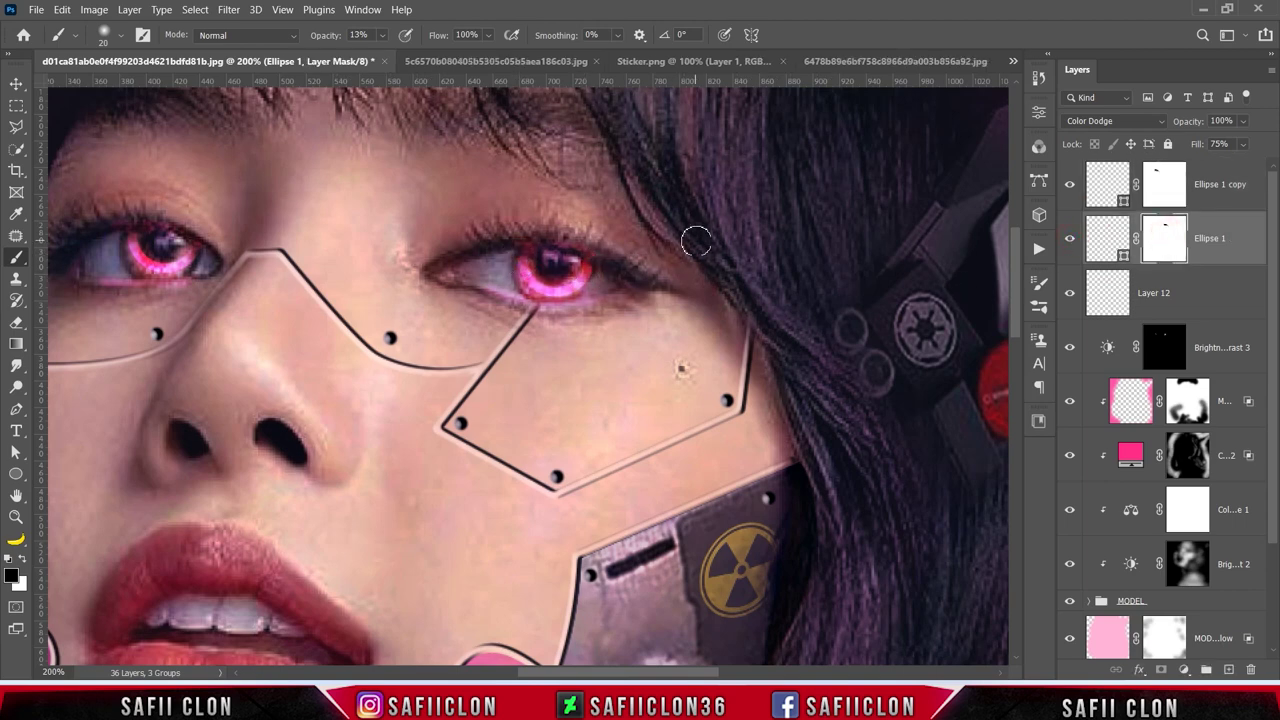
key(ctrl+minus)
key(ctrl+minus)
key(ctrl+minus)
key(ctrl+minus)
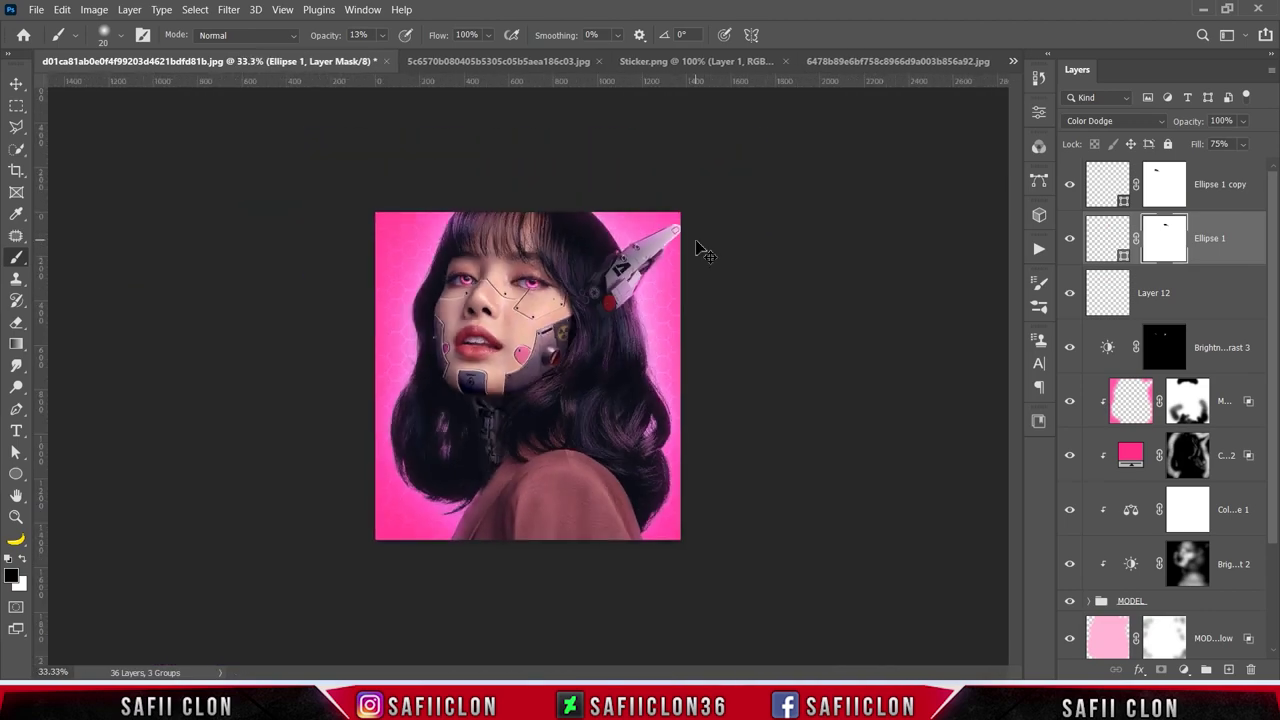
Step: Show Layer 12 and set a pink brush at 11% opacity, size 150
key(ctrl+plus)
key(ctrl+plus)
key(ctrl+minus)
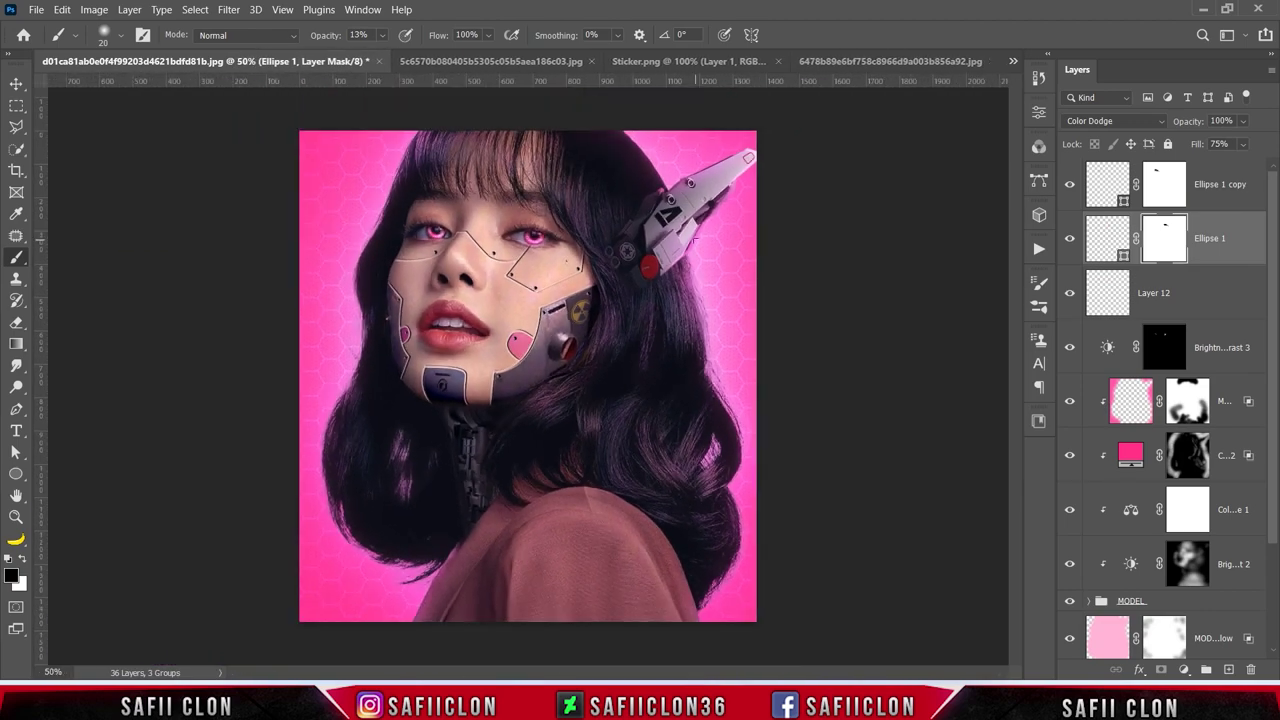
click(1069, 295)
click(1196, 300)
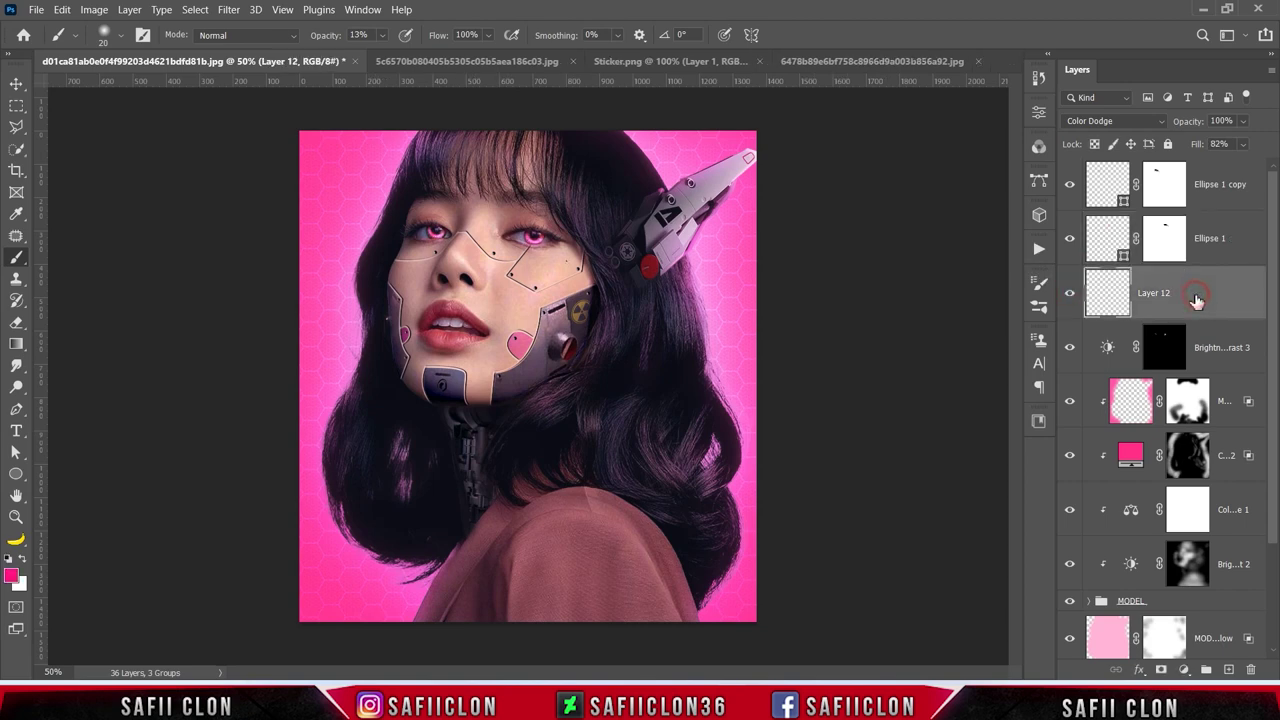
click(382, 35)
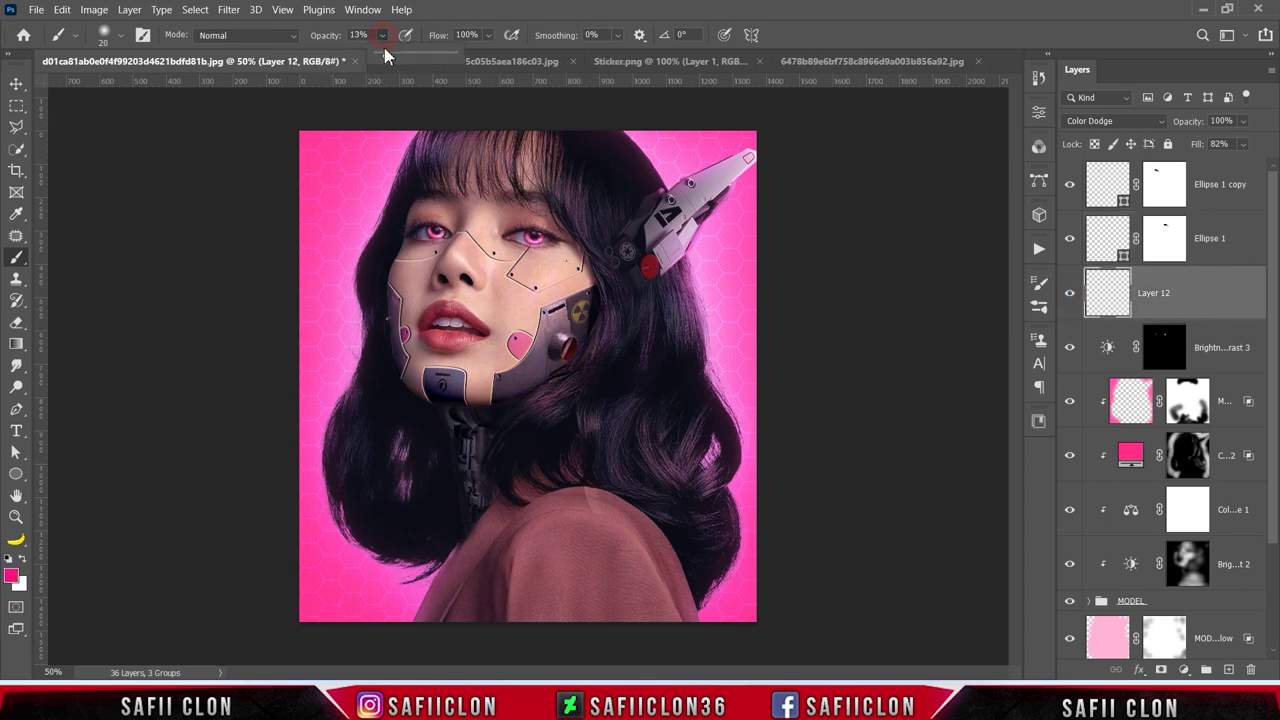
drag(388, 58, 378, 62)
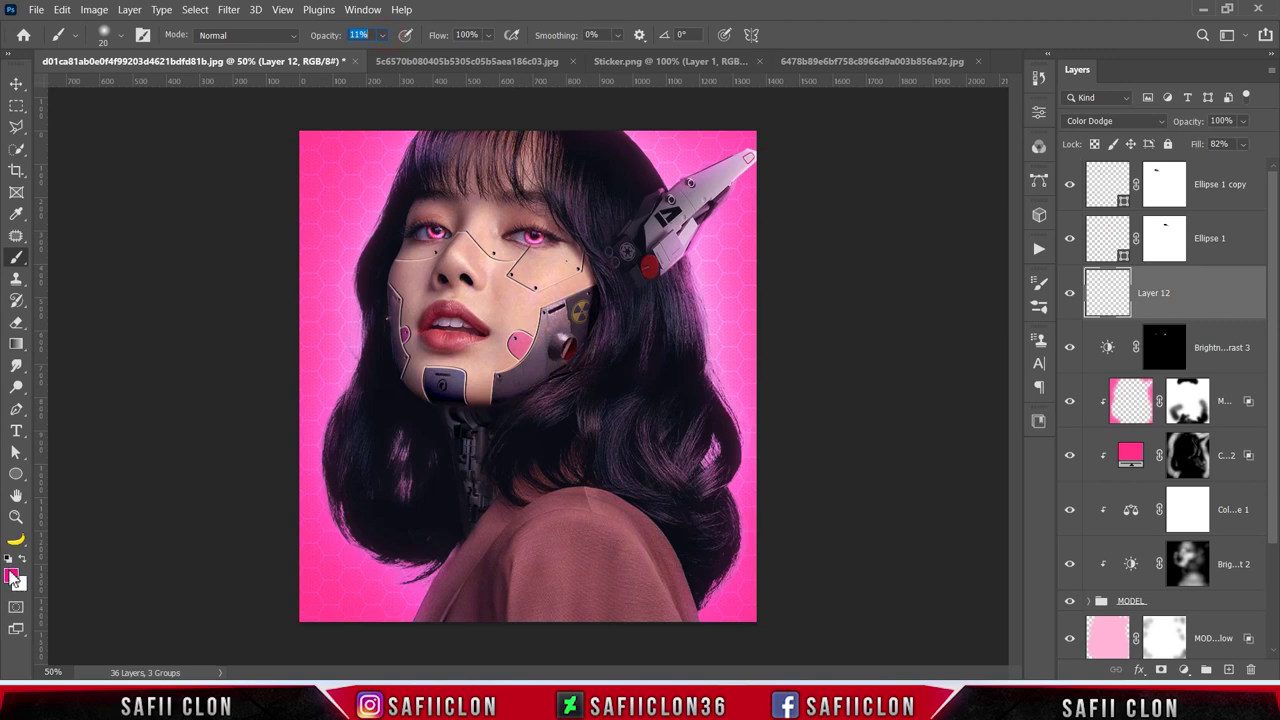
click(12, 576)
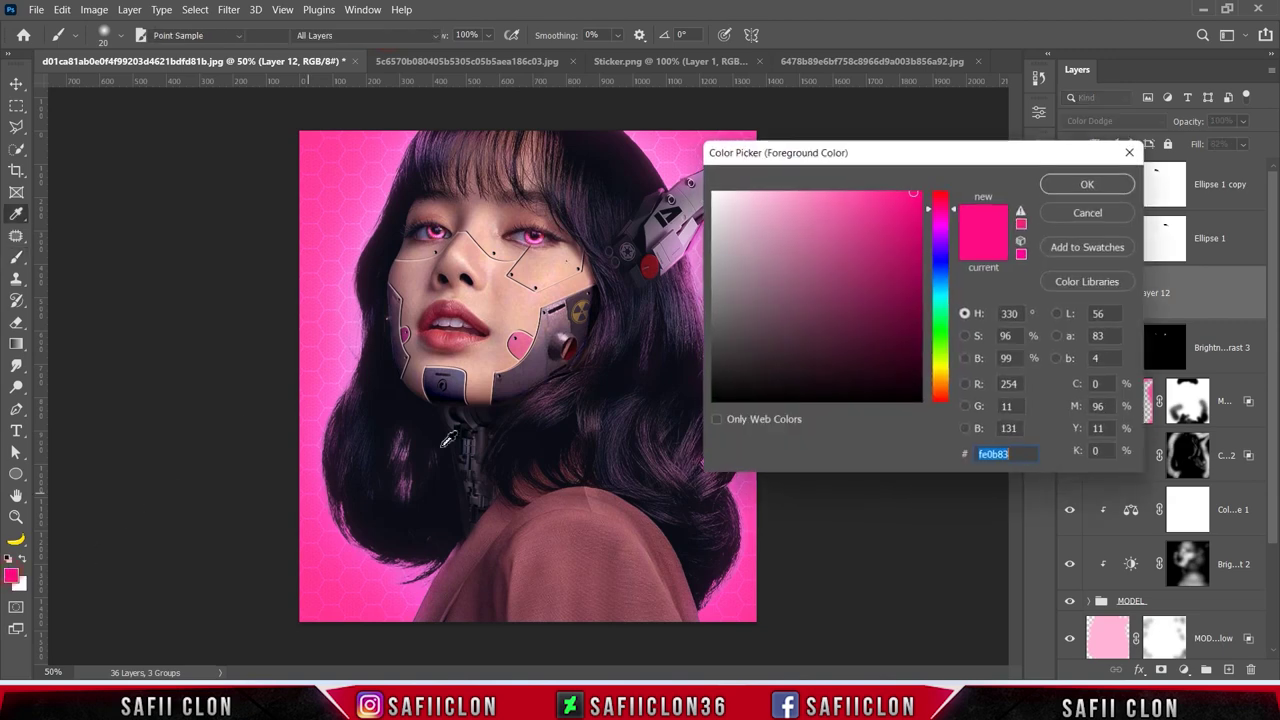
click(1089, 186)
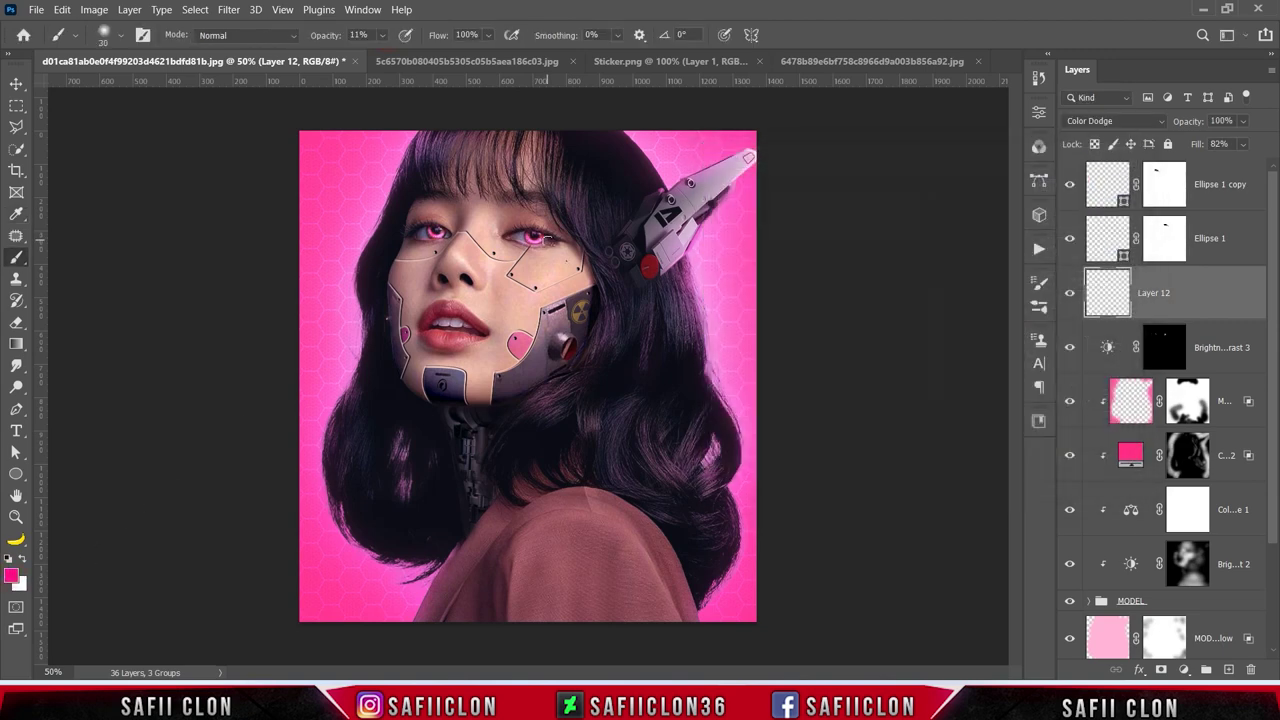
key(bracketright)
key(bracketright)
key(bracketright)
key(bracketright)
key(bracketright)
key(bracketleft)
Step: Compare the eyes with Layer 12 toggled, then group Brightness/Contrast 3 through Ellipse 1 copy as EYE
click(1069, 294)
click(1069, 294)
click(1069, 294)
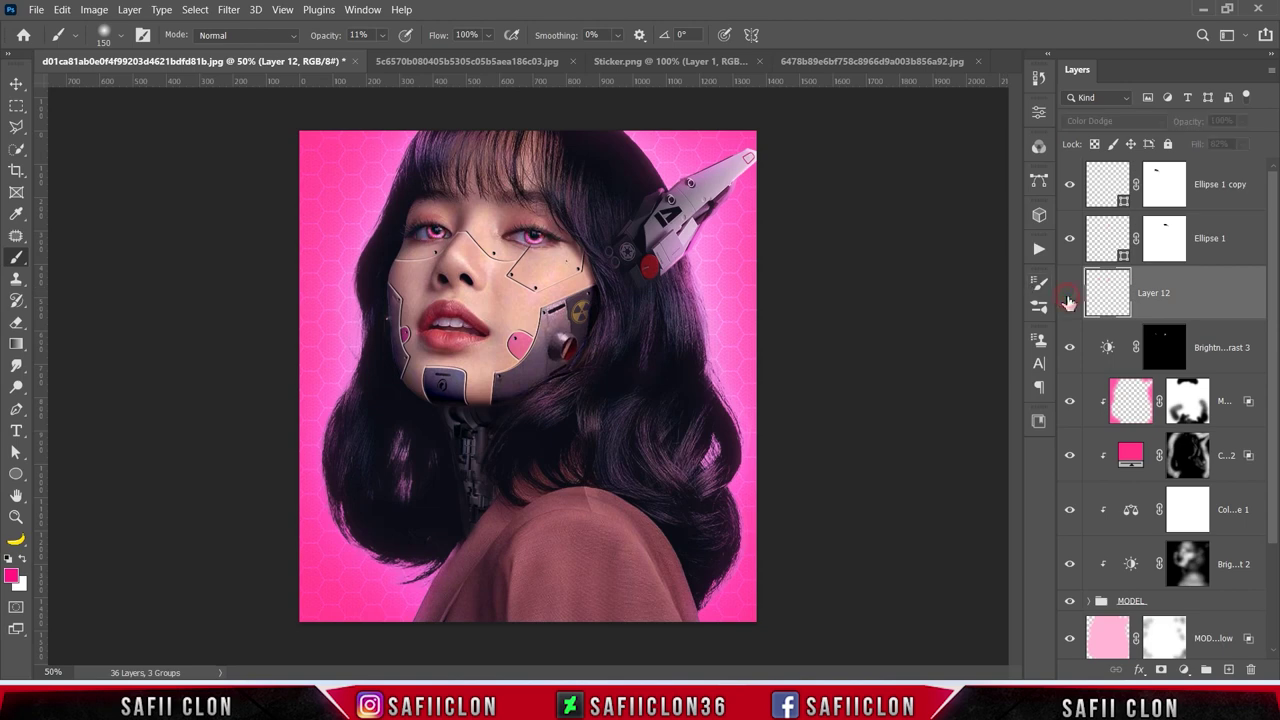
click(1068, 297)
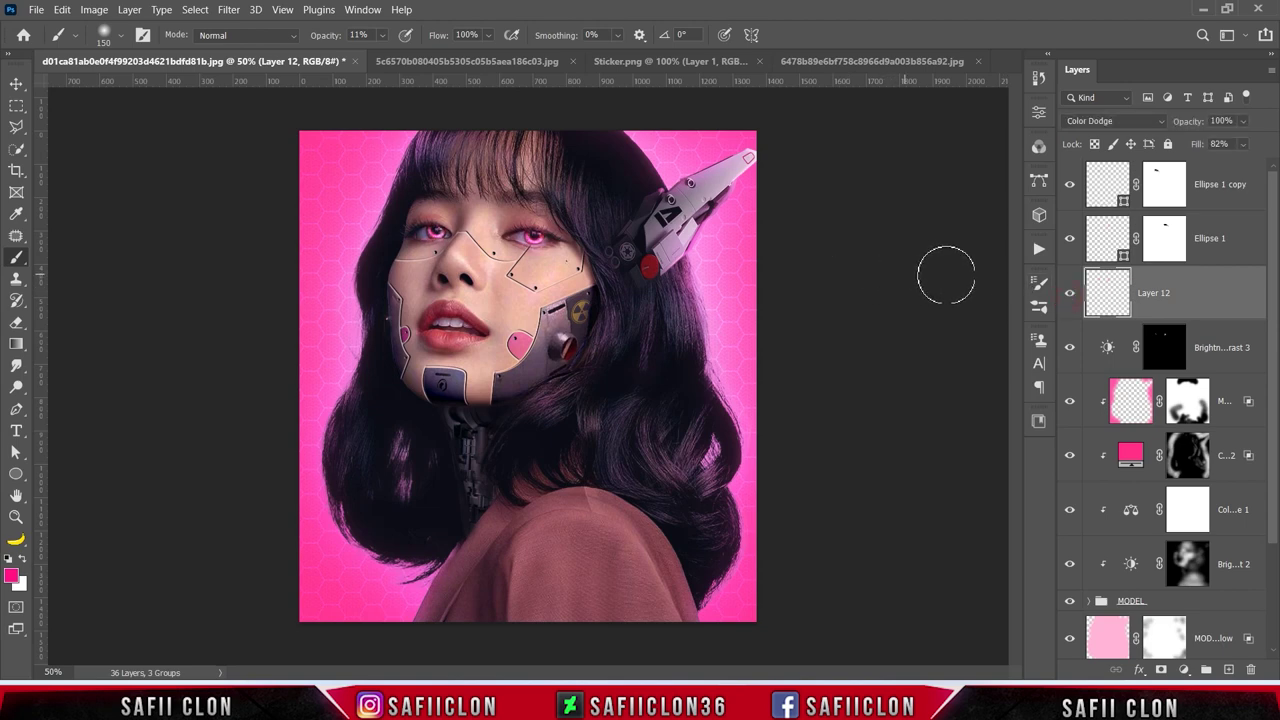
click(1230, 345)
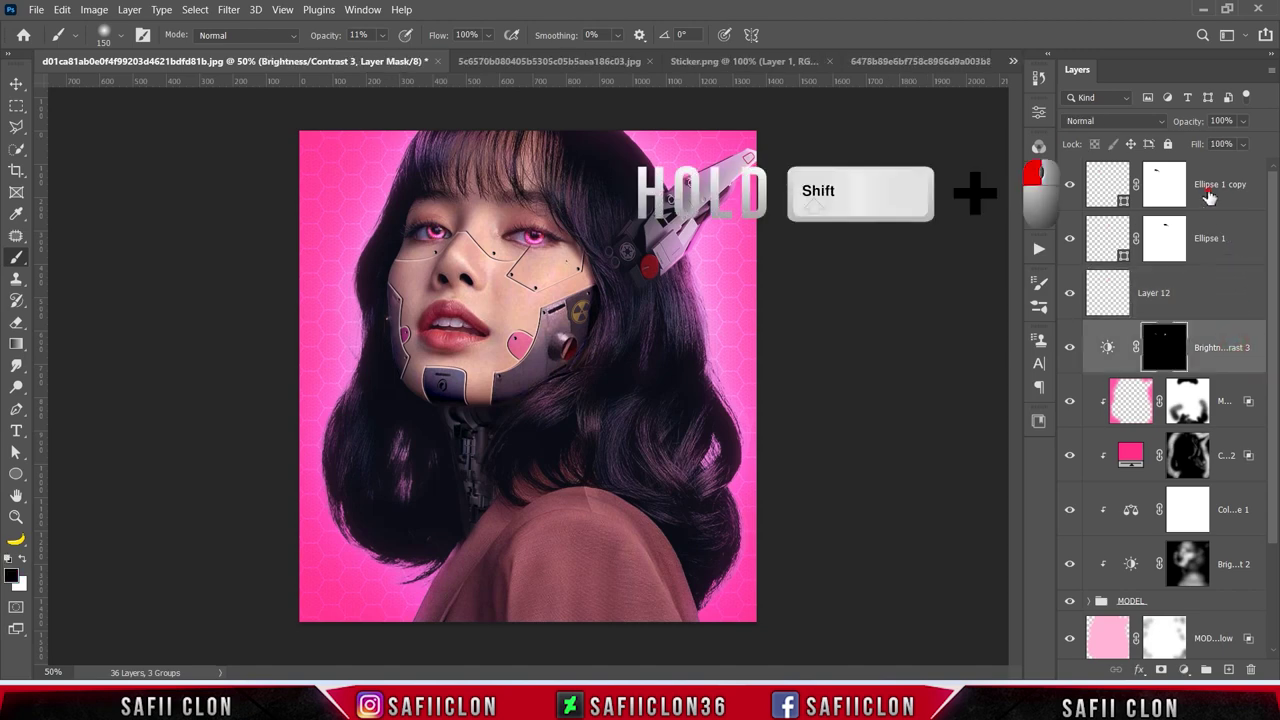
shift+click(1208, 184)
right_click(1208, 184)
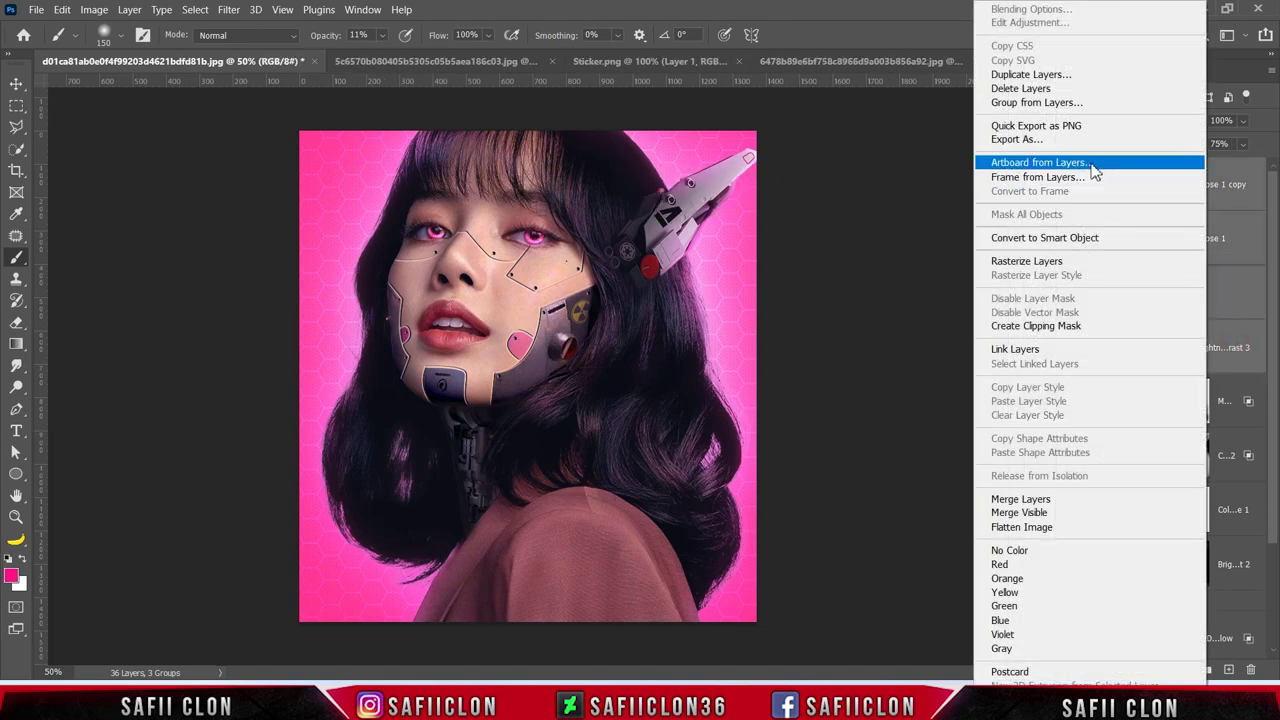
click(1020, 104)
text(EYE)
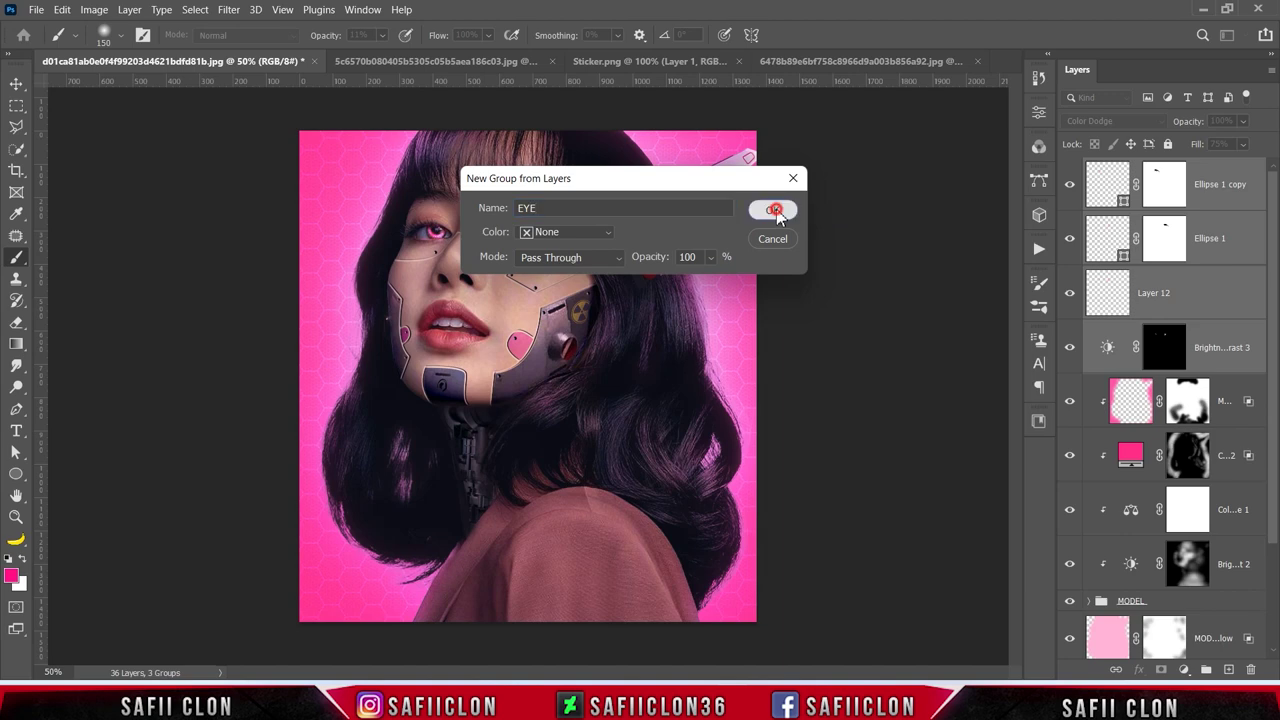
click(770, 209)
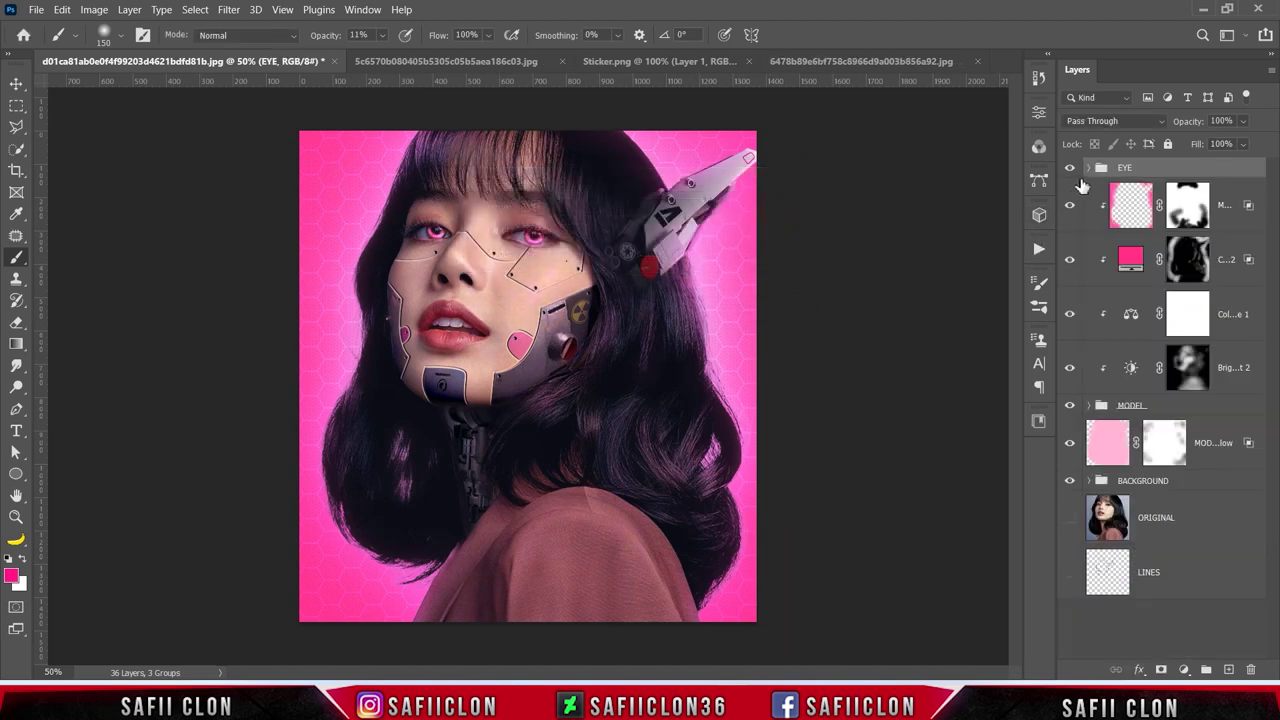
Step: Check the EYE group's effect and add a new empty Layer 13 on top
click(1069, 169)
click(1070, 170)
click(1228, 670)
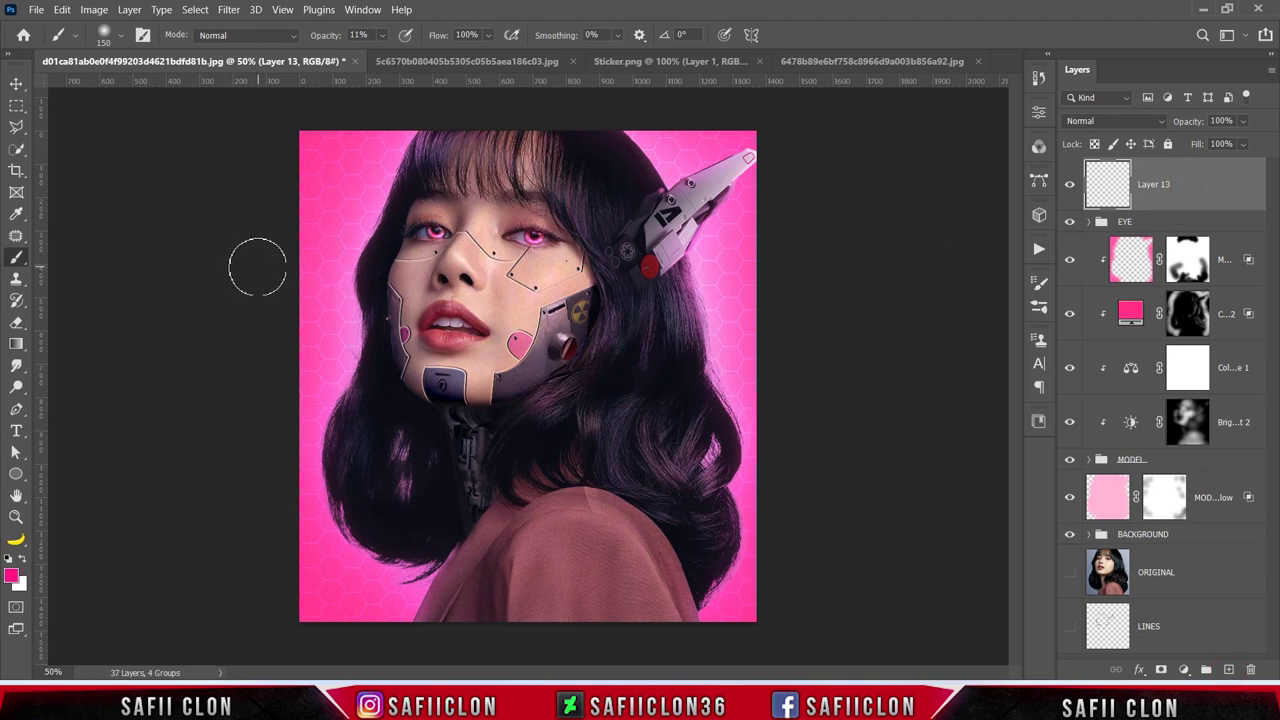
Step: Set the Pen tool to Path mode with combined paths and zoom into the hair
drag(16, 409, 67, 408)
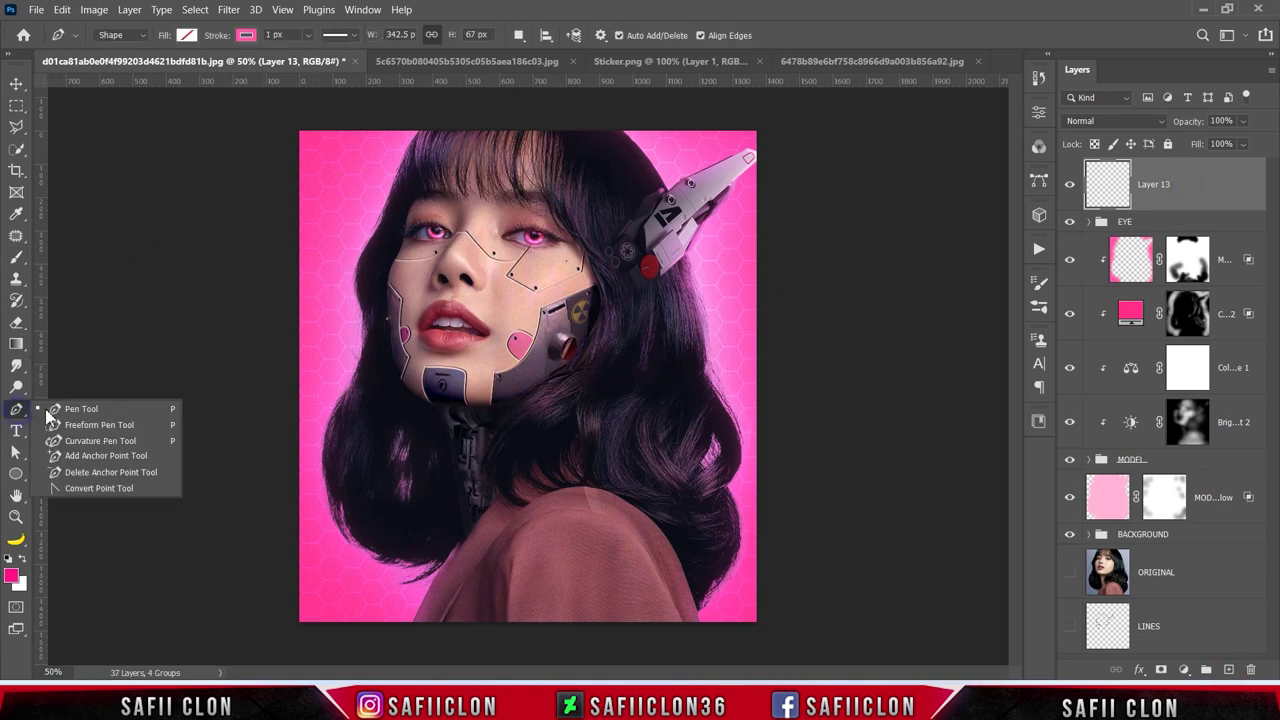
click(120, 35)
click(134, 63)
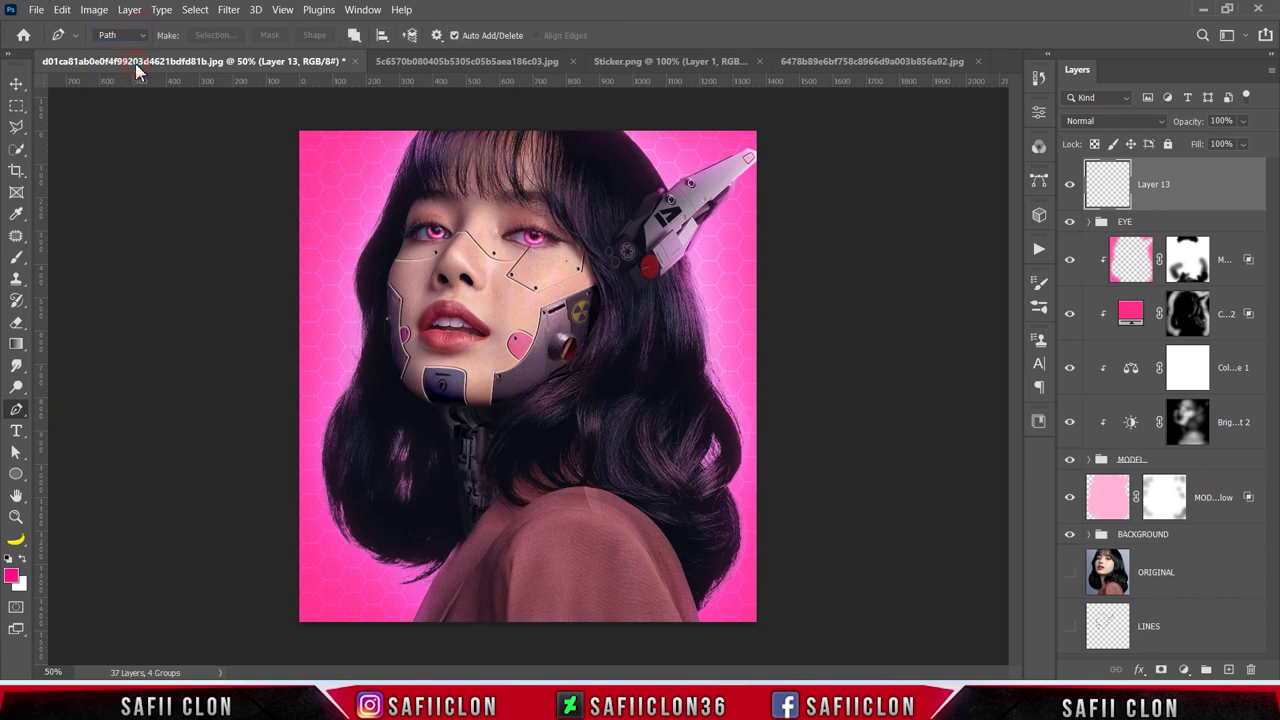
click(352, 36)
click(385, 69)
key(ctrl+plus)
scroll(704, 303, up, 1)
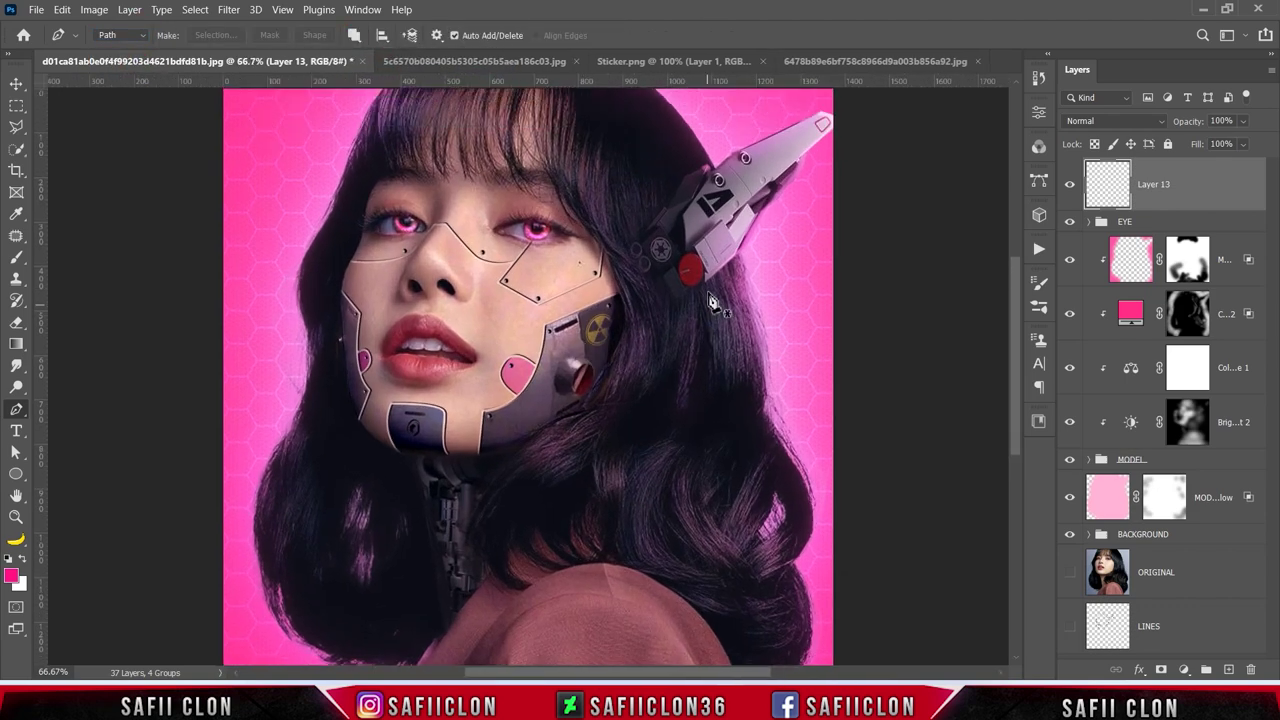
scroll(704, 303, up, 2)
Step: Draw two curved strand paths flowing down through the hair beside the helmet
click(574, 165)
drag(622, 324, 699, 381)
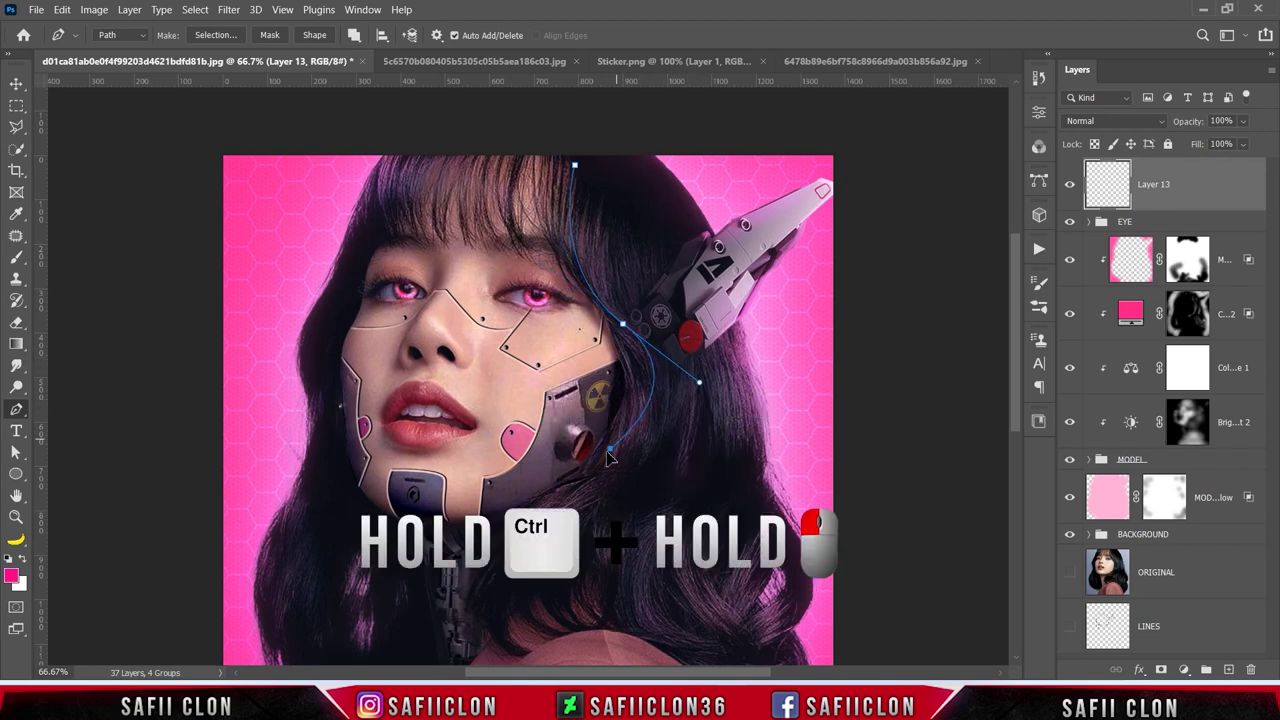
drag(607, 478, 614, 456)
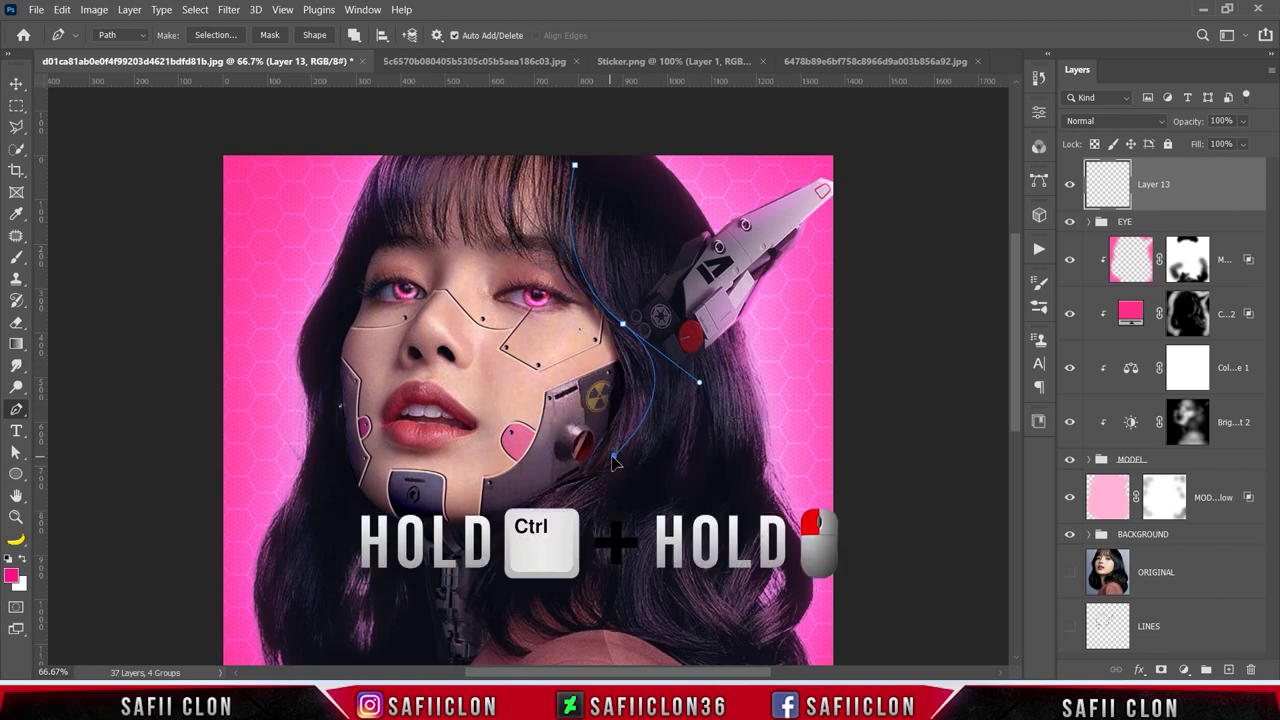
ctrl+click(690, 420)
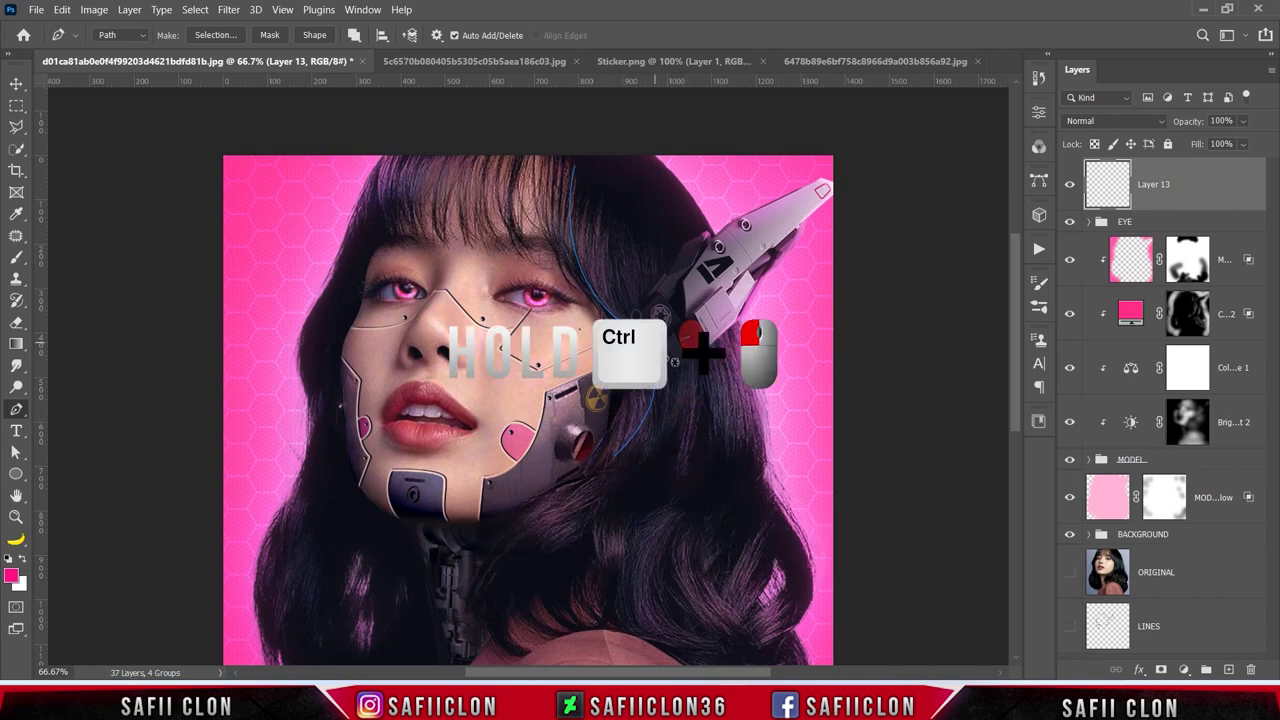
click(589, 197)
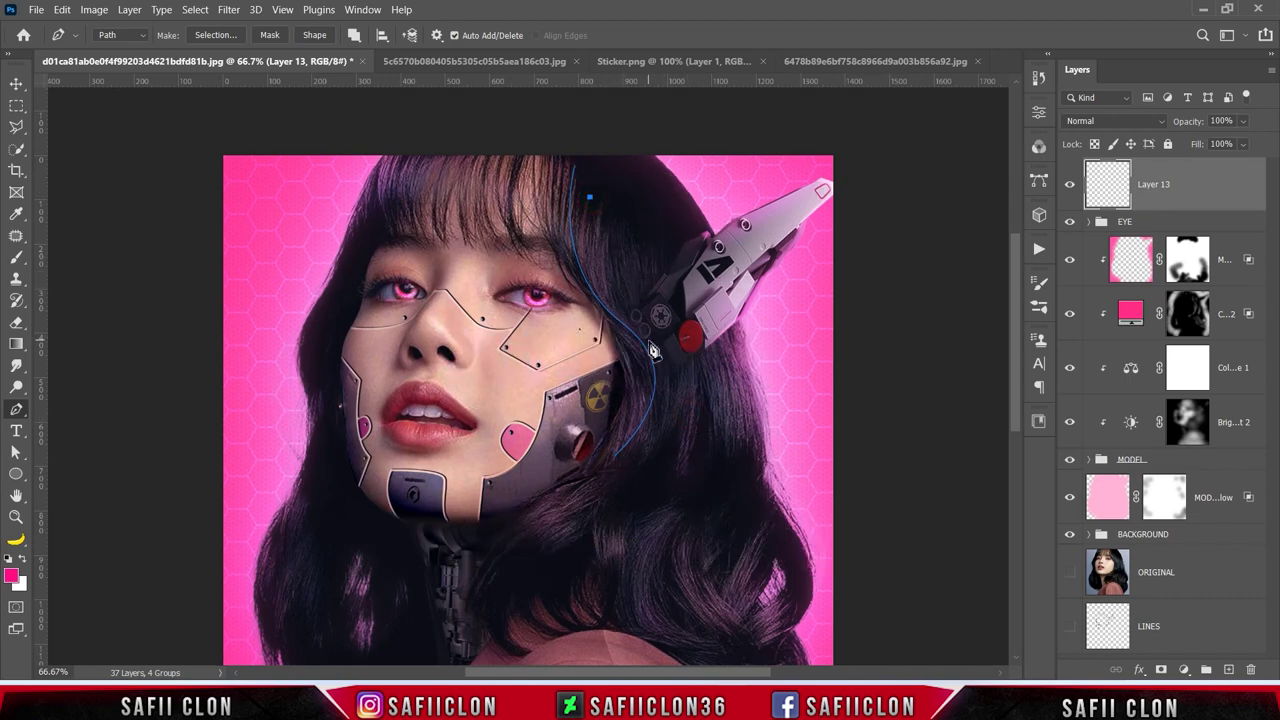
drag(565, 300, 745, 385)
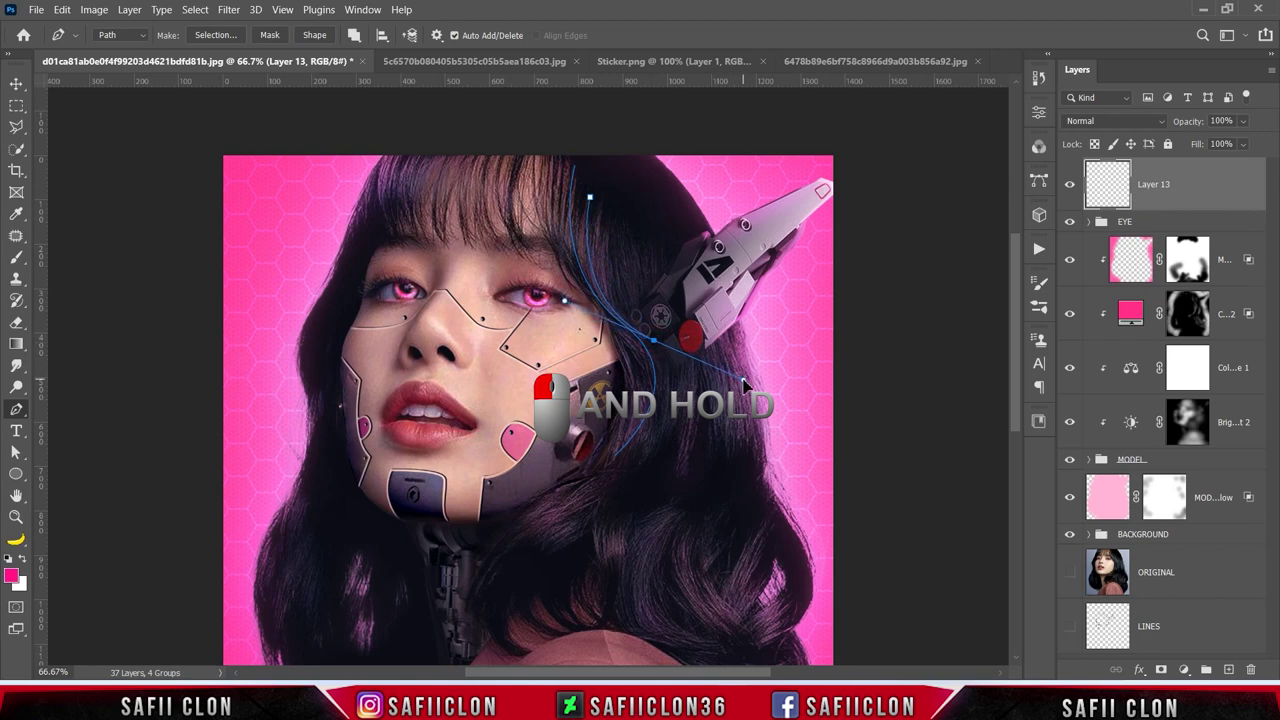
ctrl+click(694, 408)
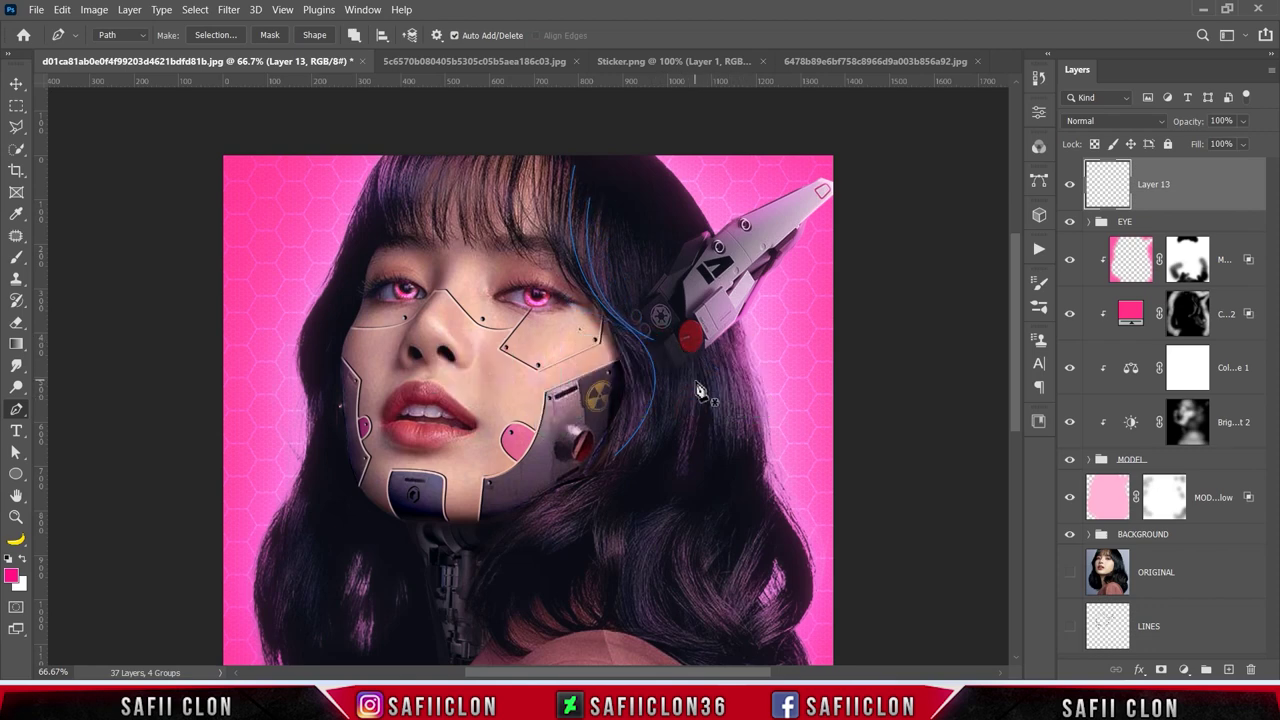
Step: Add three more curved strand paths along the hair near the helmet
click(617, 262)
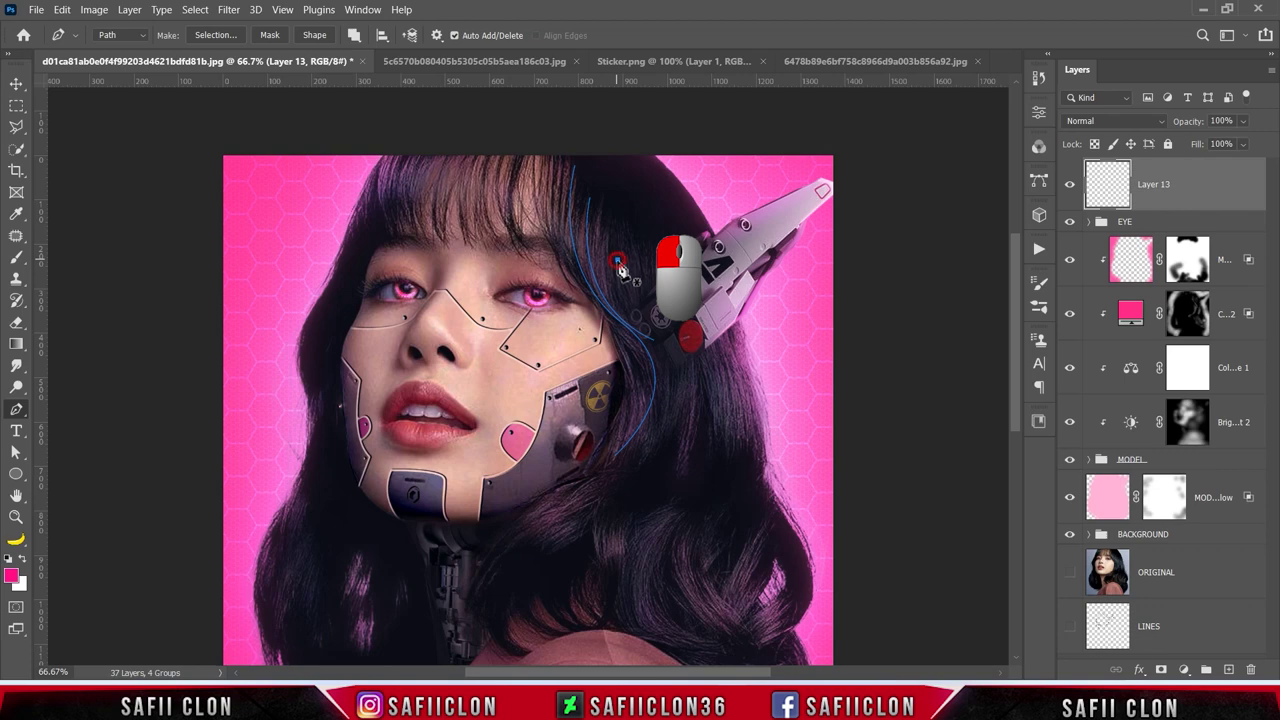
drag(672, 352, 728, 376)
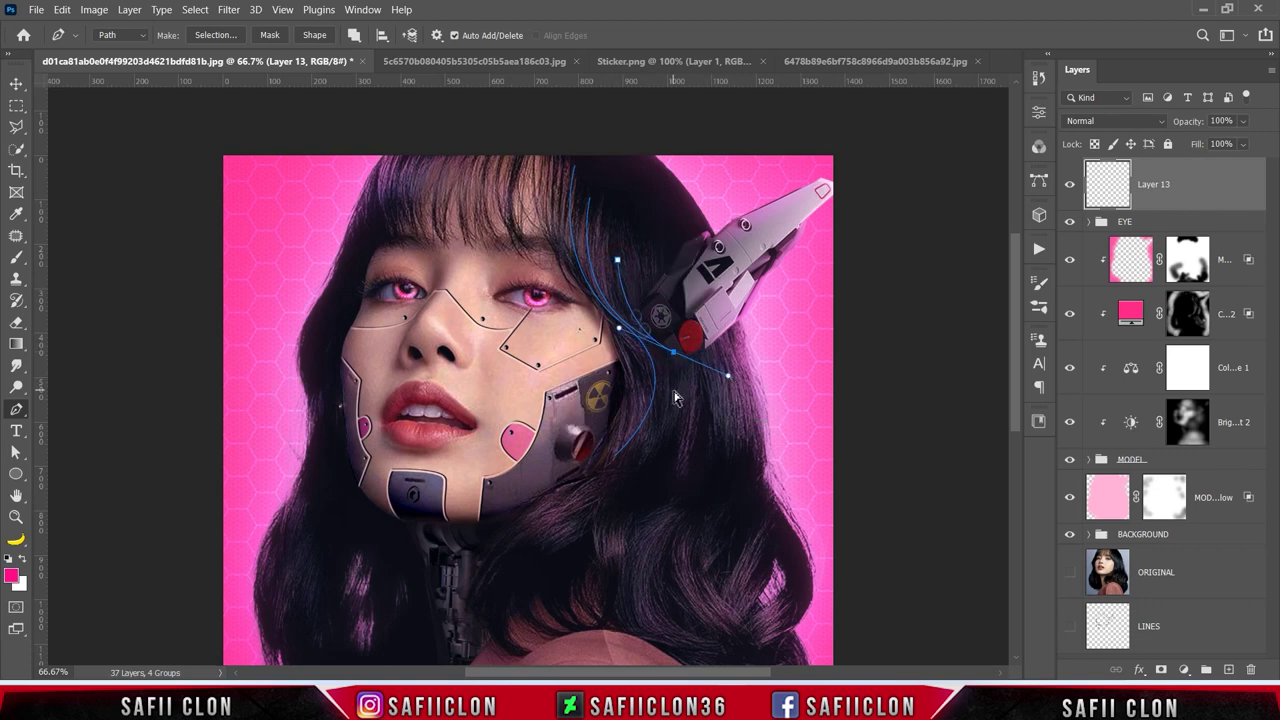
ctrl+click(670, 345)
click(641, 265)
drag(679, 393, 691, 368)
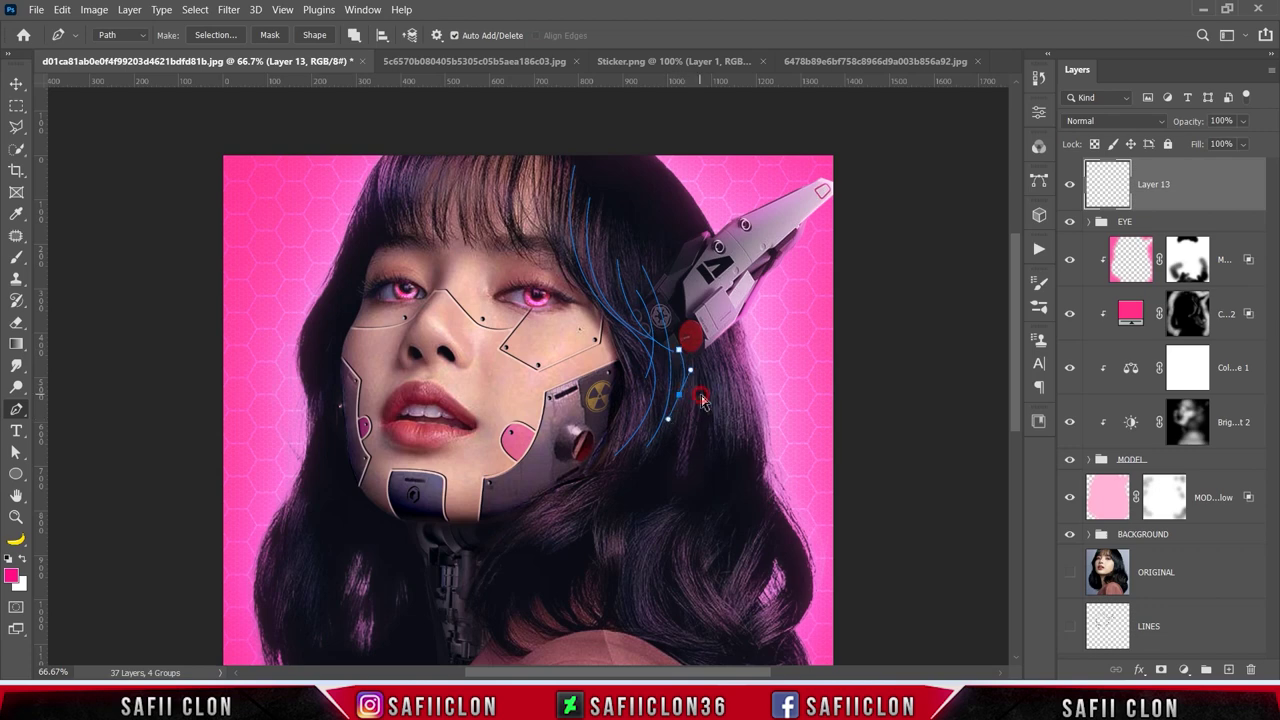
ctrl+click(714, 411)
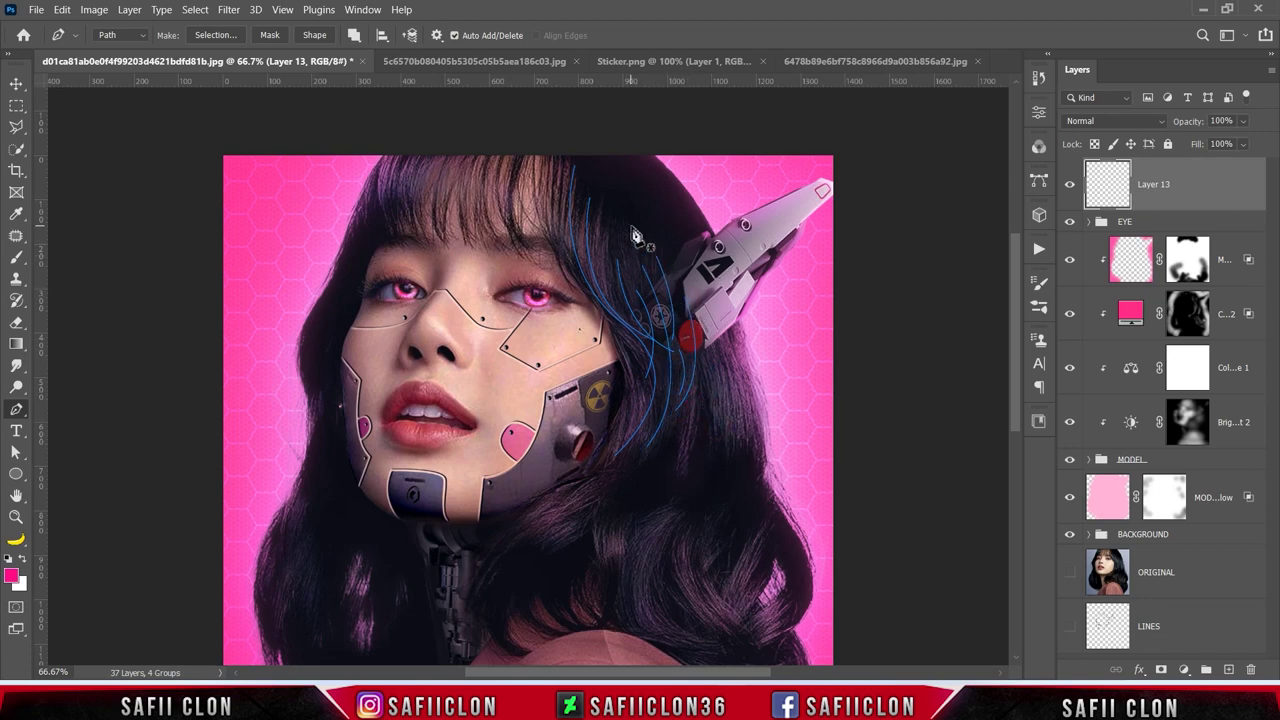
click(611, 256)
drag(663, 356, 710, 391)
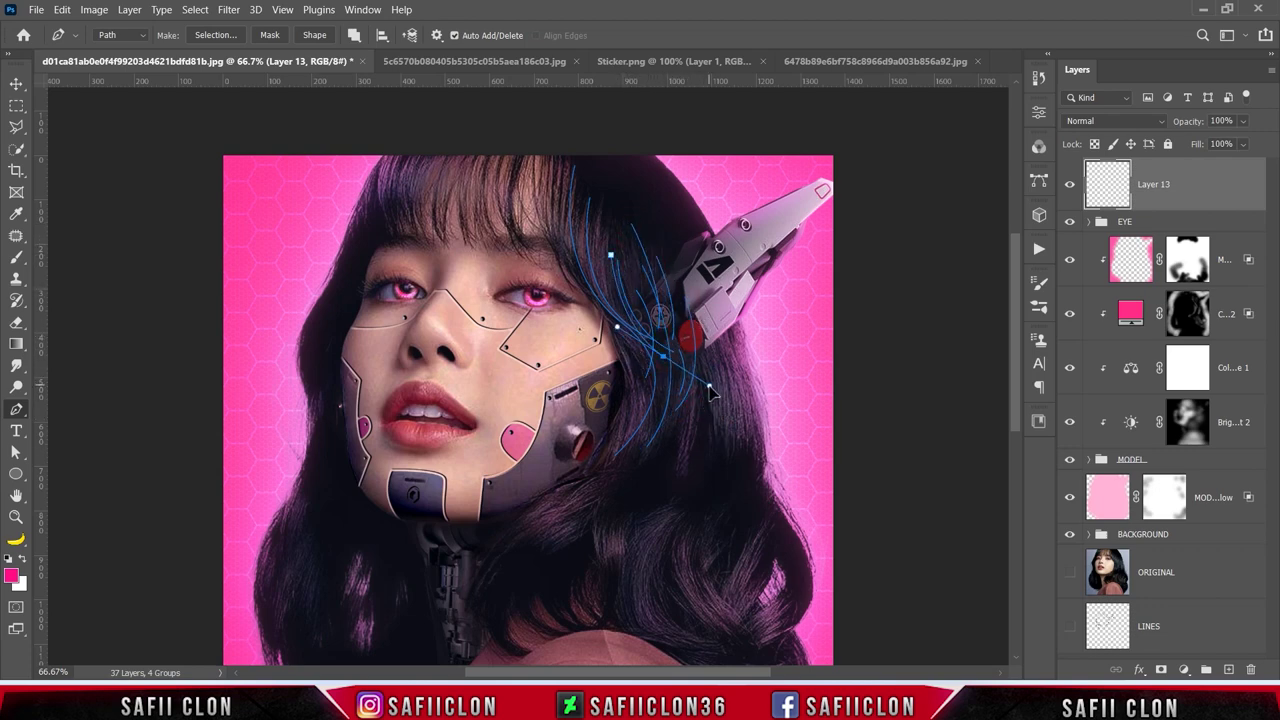
ctrl+click(716, 404)
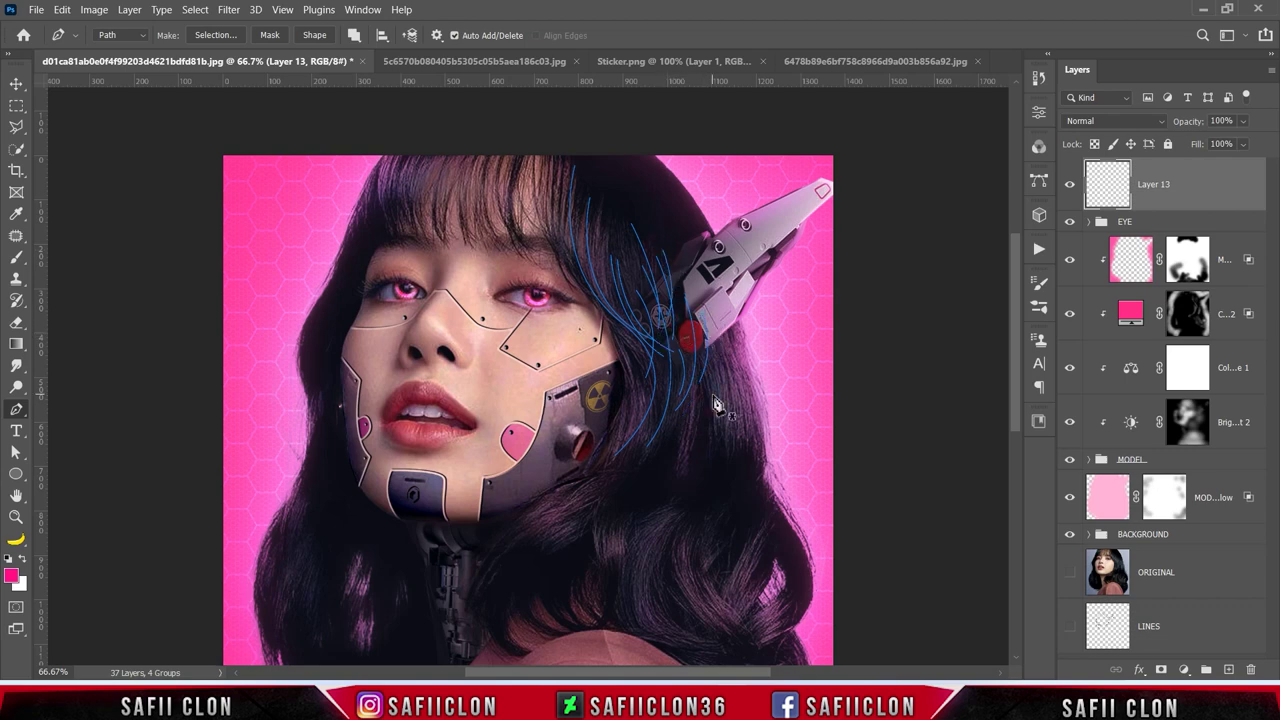
Step: Draw a curved strand path below the cheek plate
drag(558, 488, 534, 501)
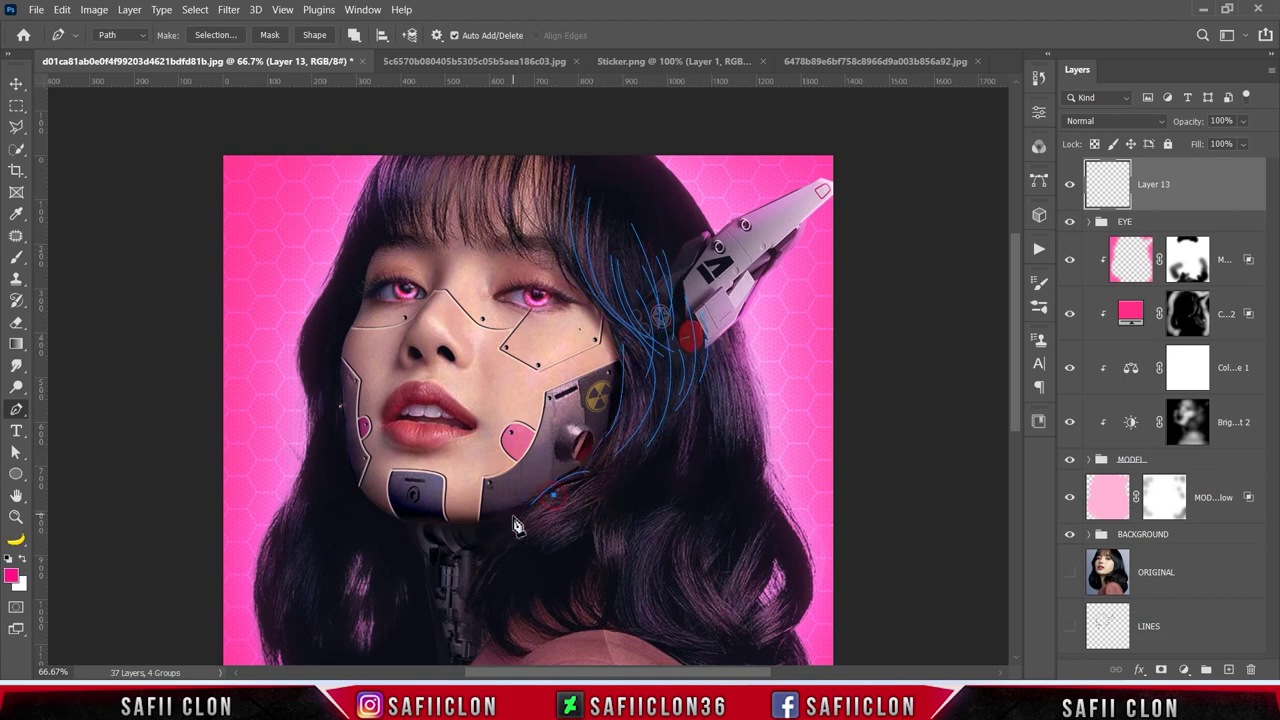
click(513, 521)
ctrl+click(757, 450)
Step: Try stroking the paths with the brush via Stroke Path, then undo it
right_click(427, 231)
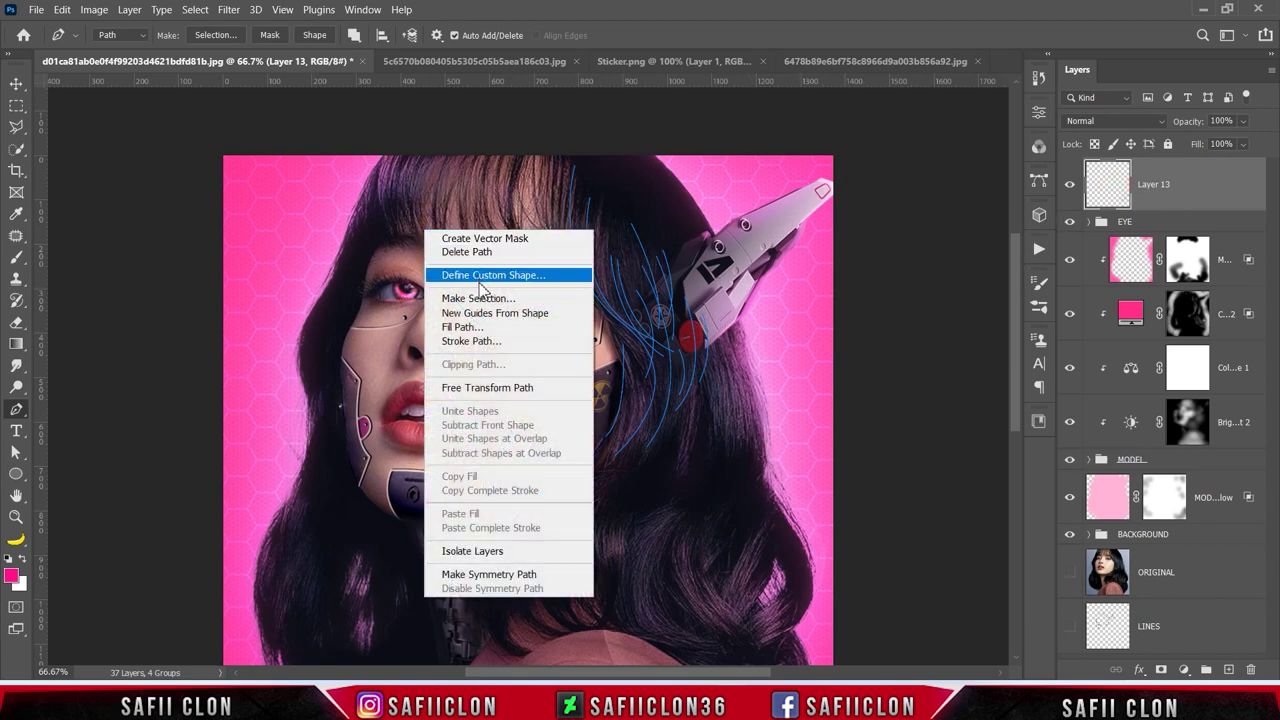
click(471, 341)
click(485, 226)
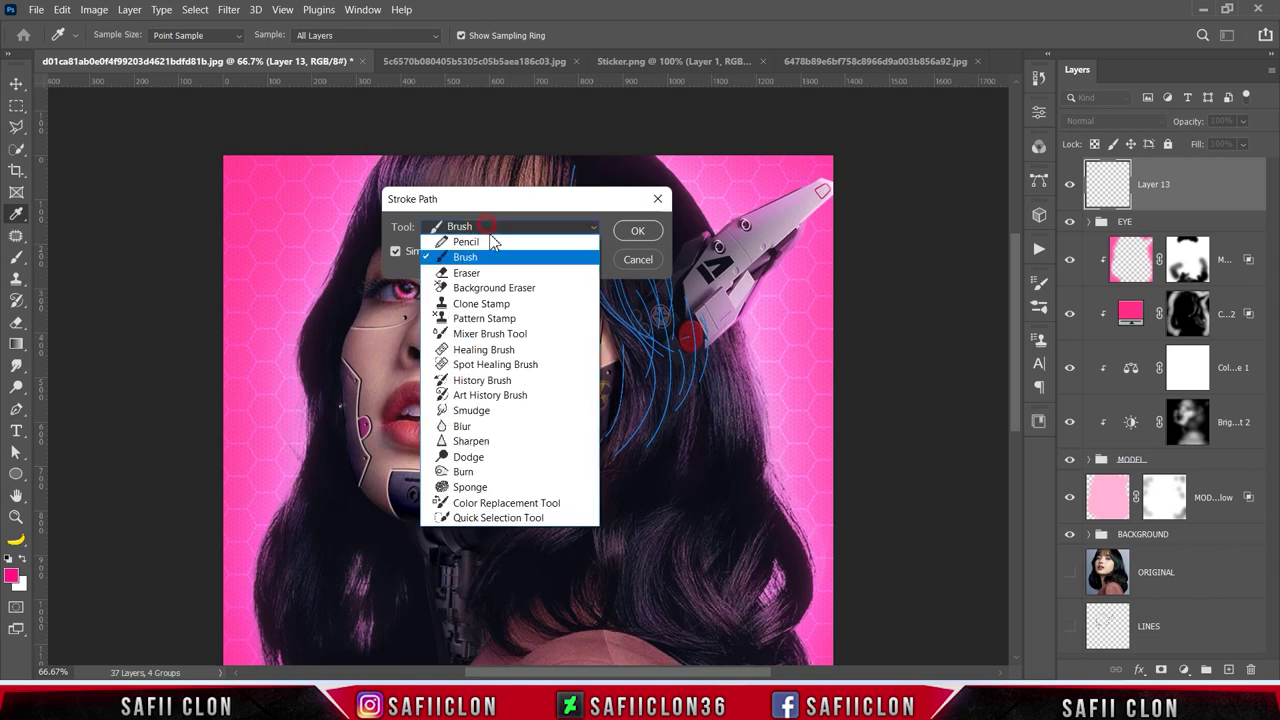
click(465, 251)
click(637, 230)
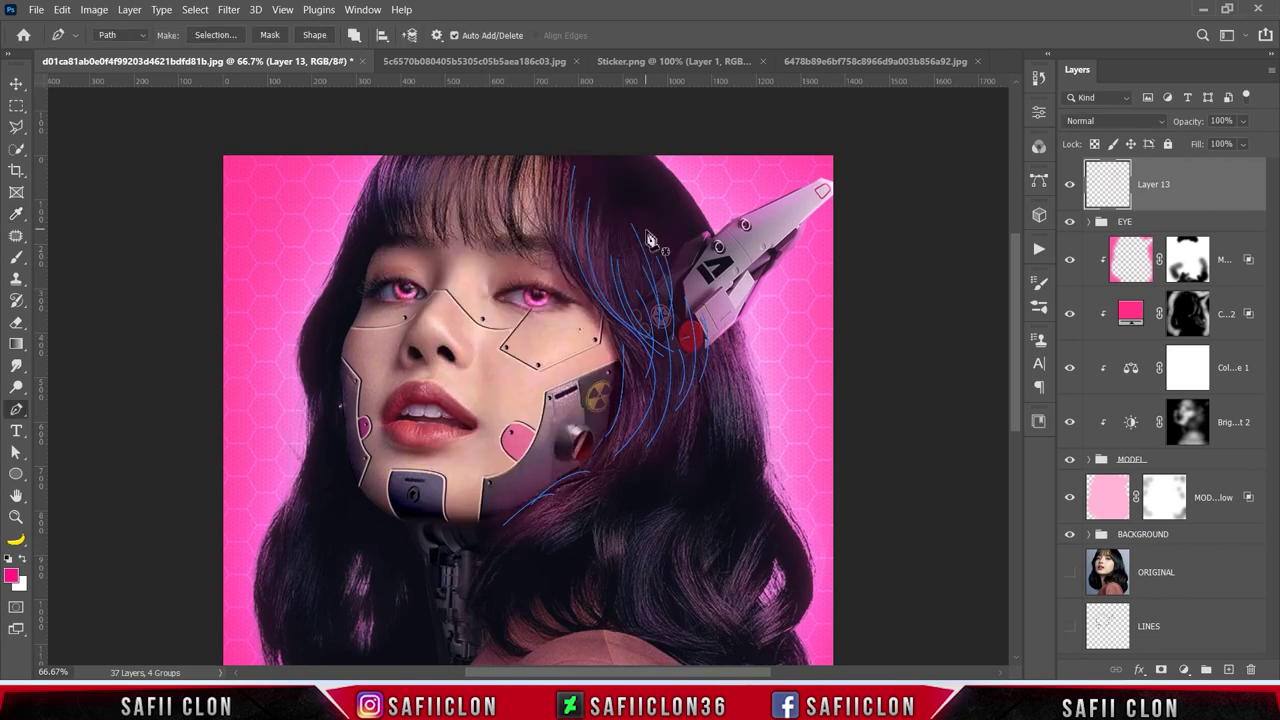
key(ctrl+z)
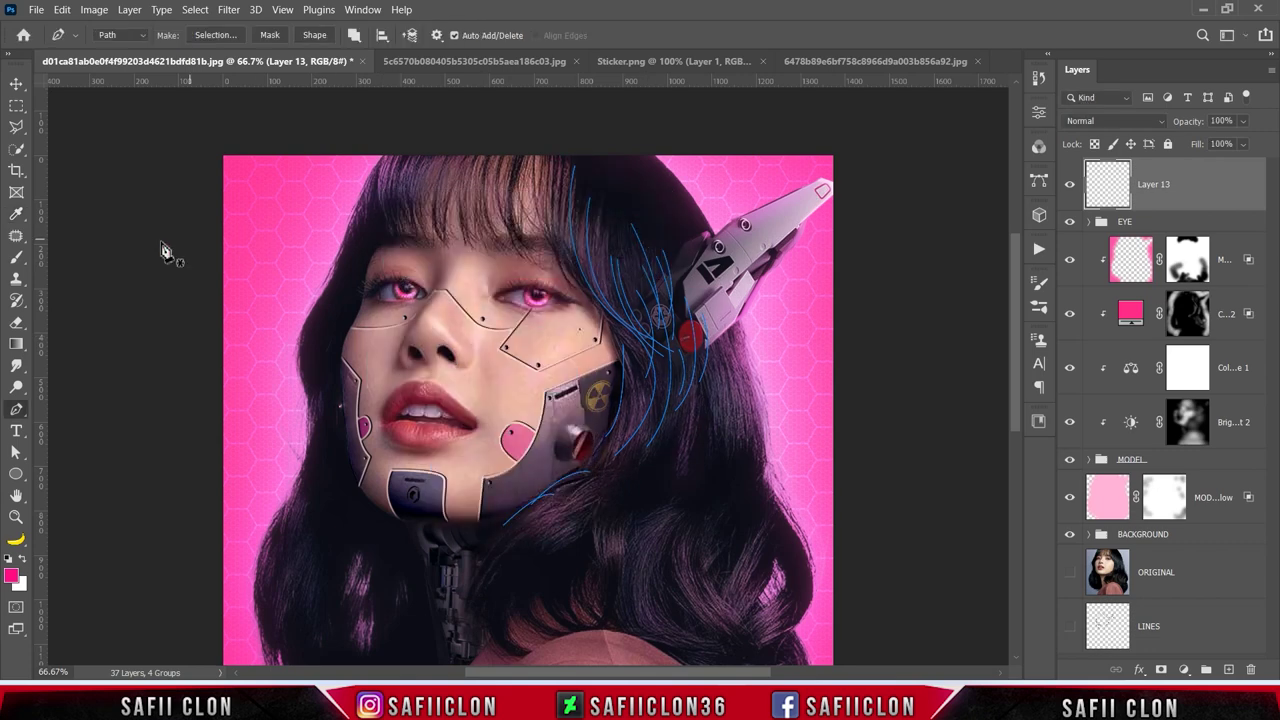
Step: Choose the hair brush 2 preset, much smaller, at 100% opacity
click(17, 258)
click(120, 35)
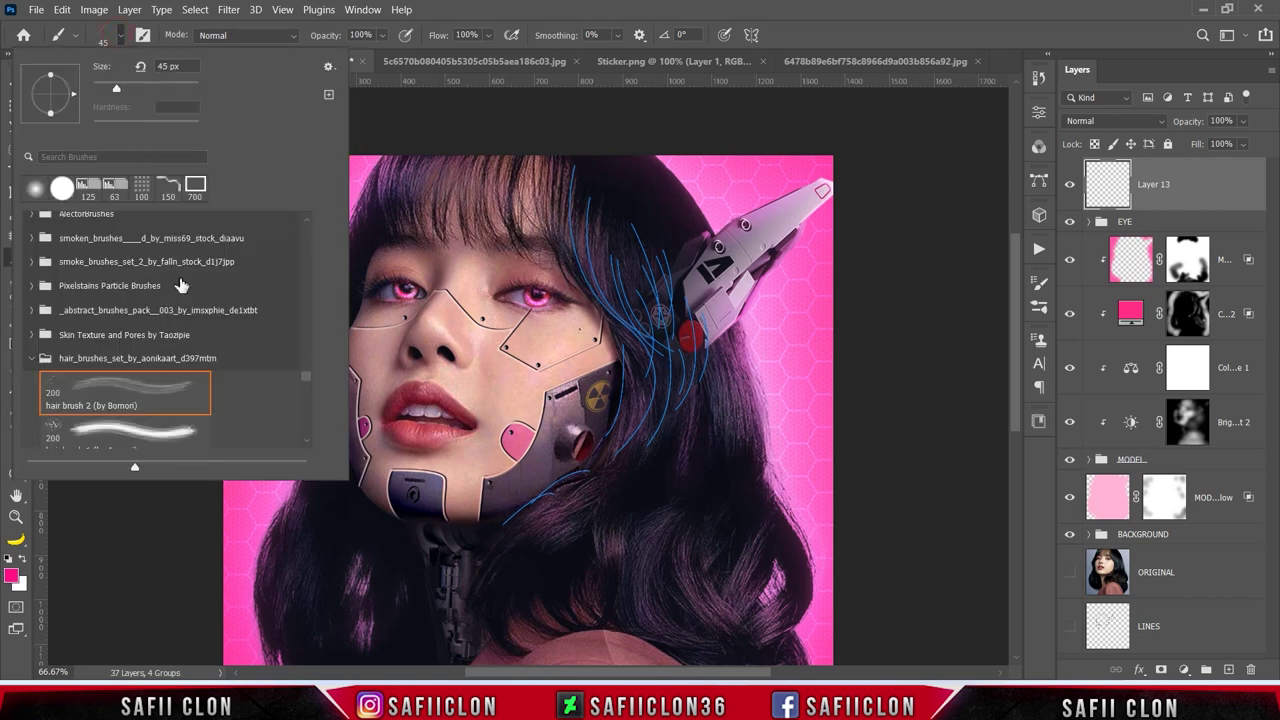
click(250, 363)
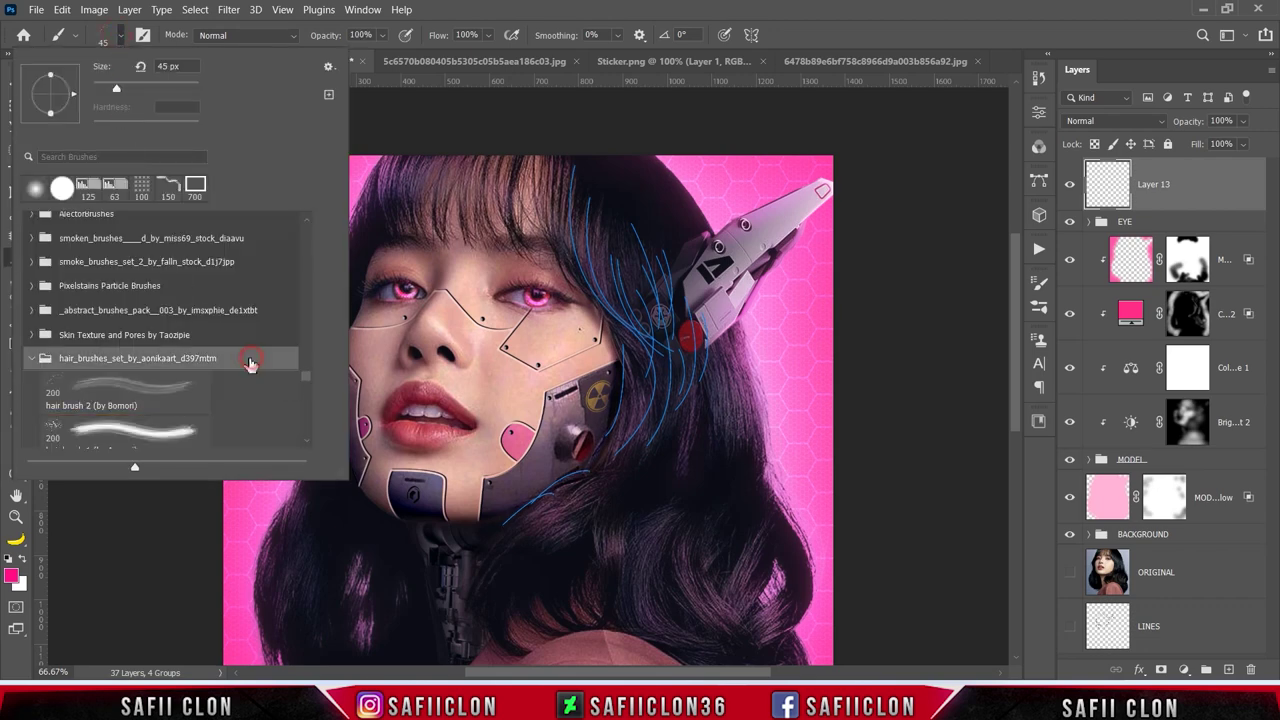
click(100, 393)
drag(174, 91, 136, 93)
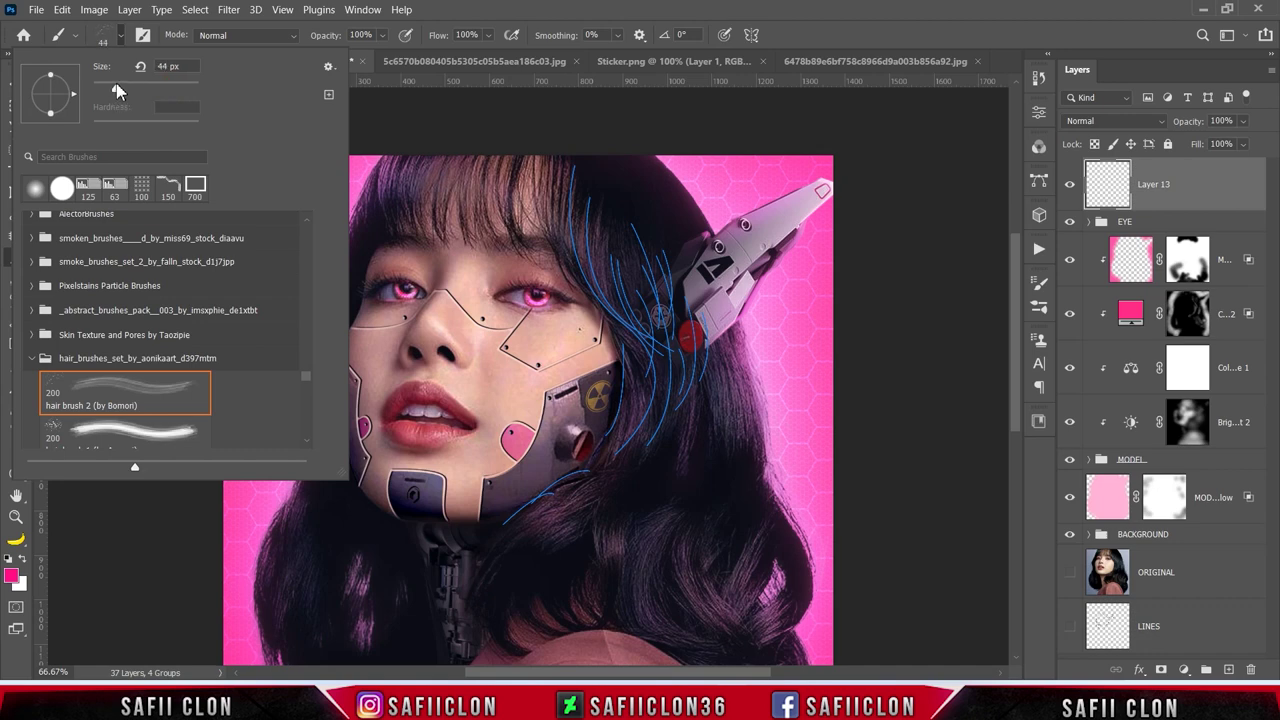
click(122, 36)
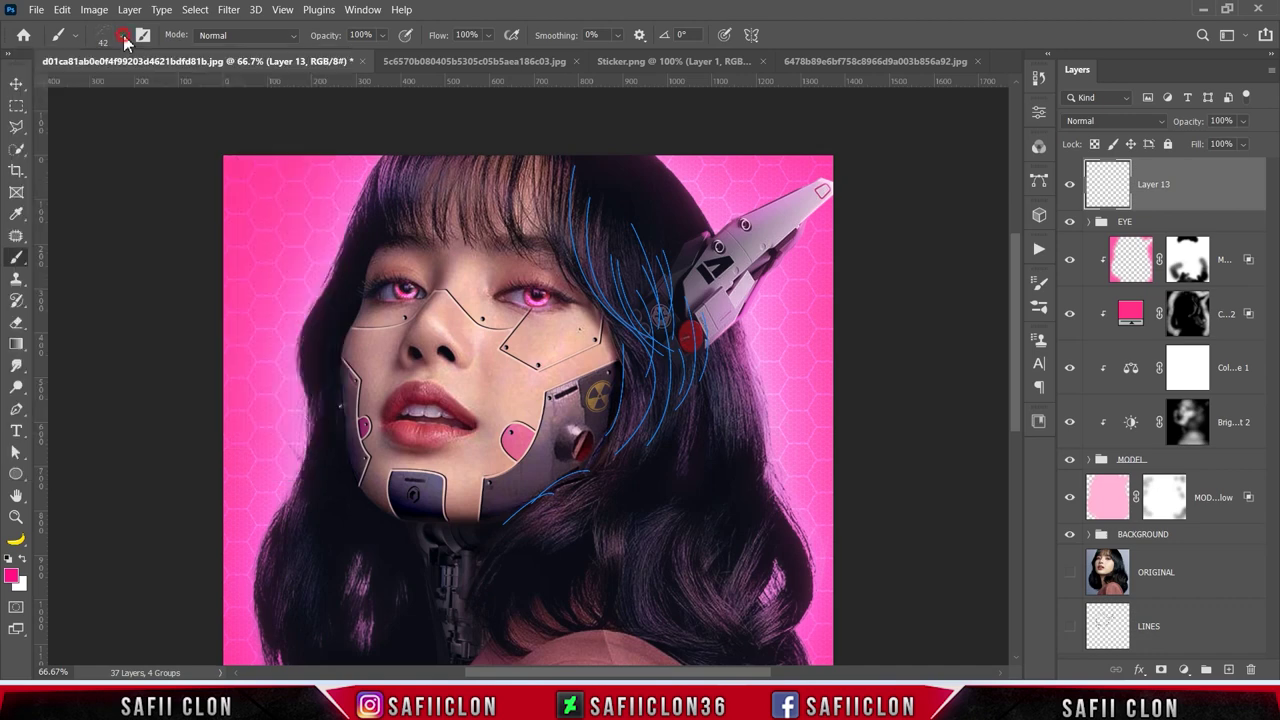
click(381, 35)
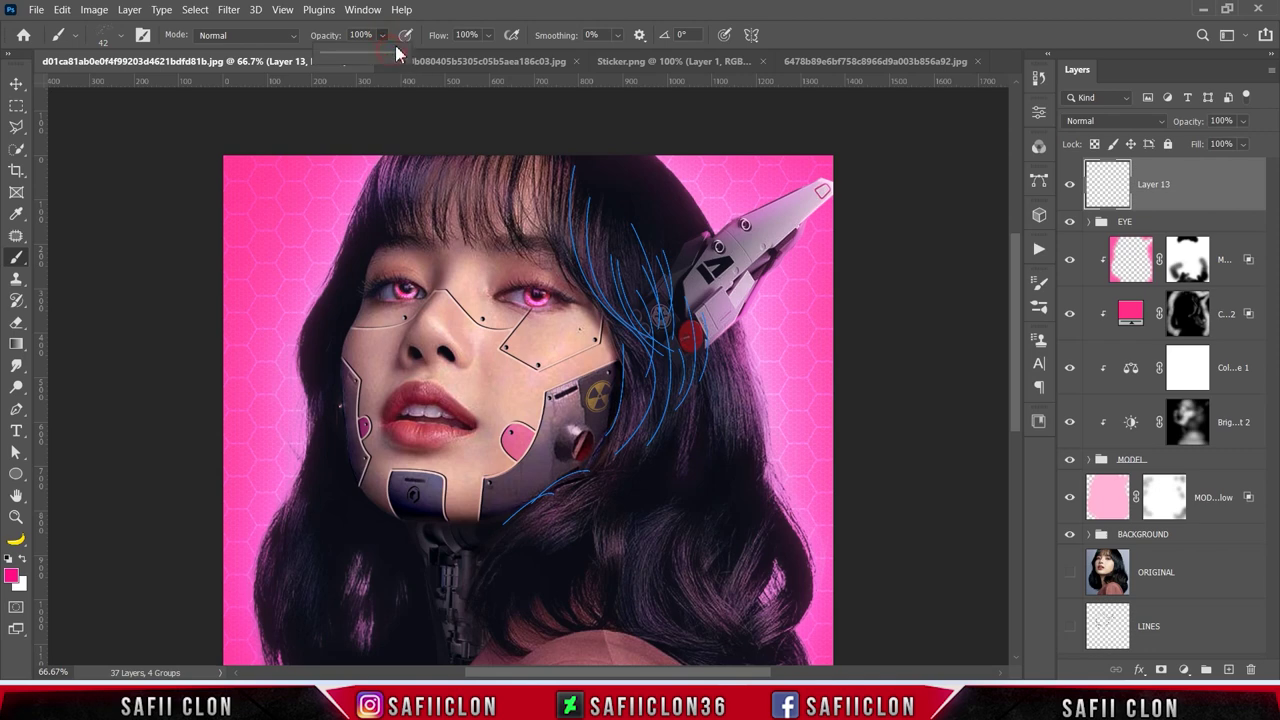
click(384, 36)
Step: Set the foreground to #0c0f19 and stroke the strand paths with the hair brush
click(24, 559)
click(12, 578)
double_click(1017, 455)
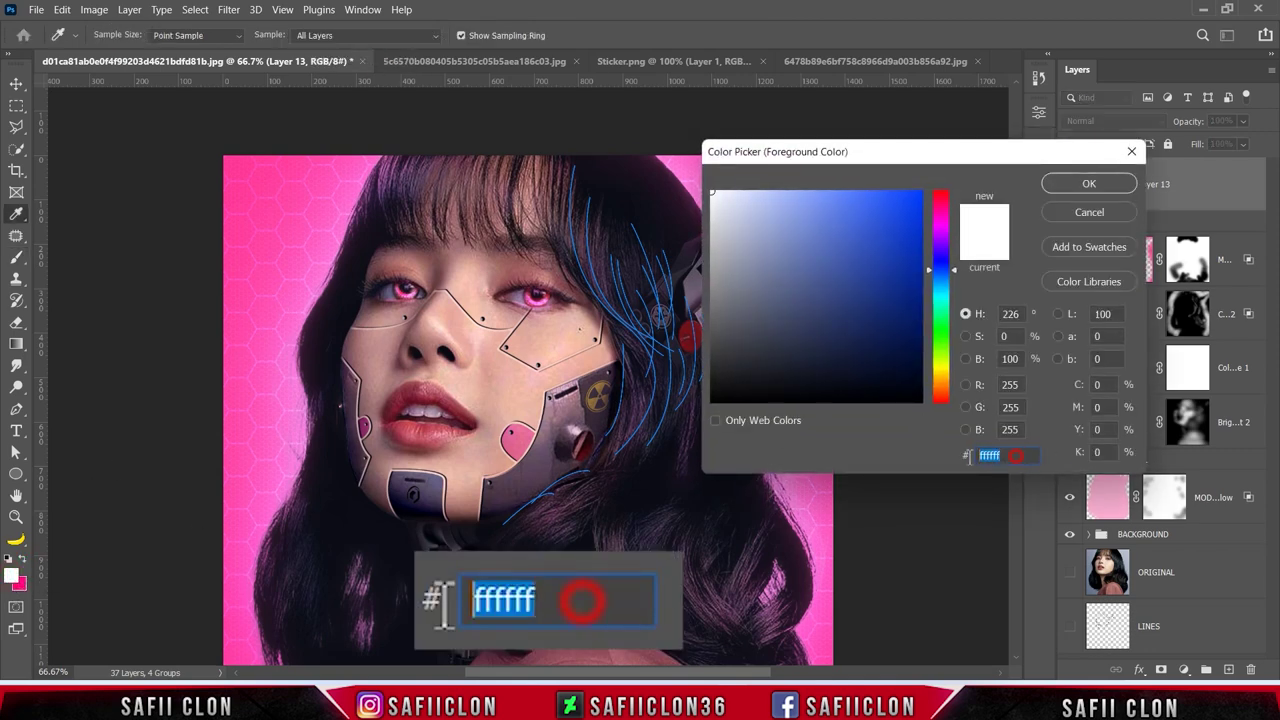
text(0c0f19)
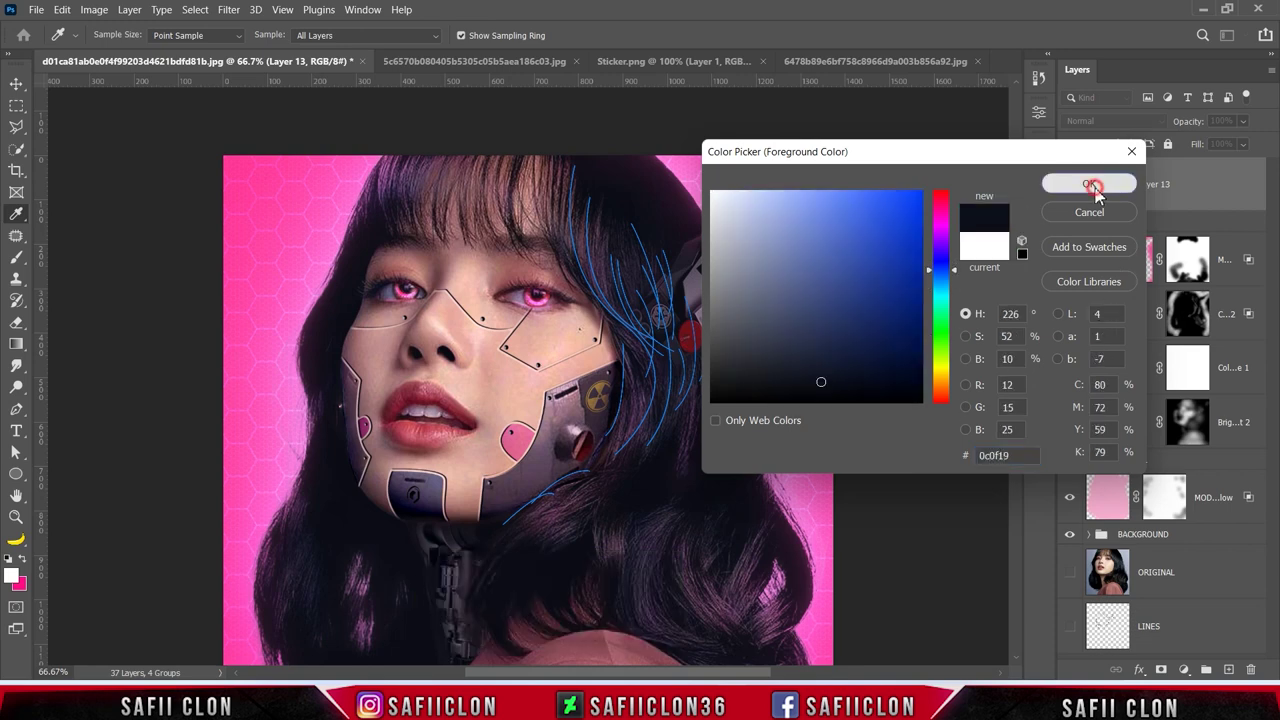
click(1089, 183)
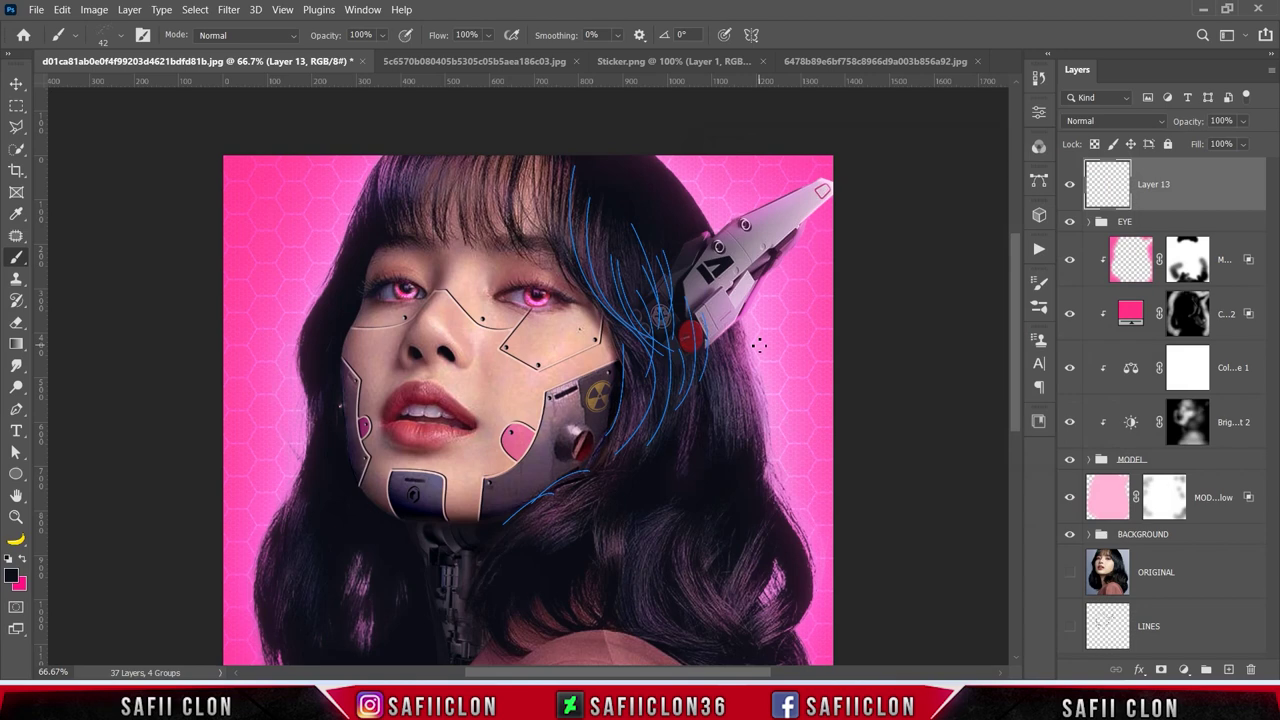
key(Return)
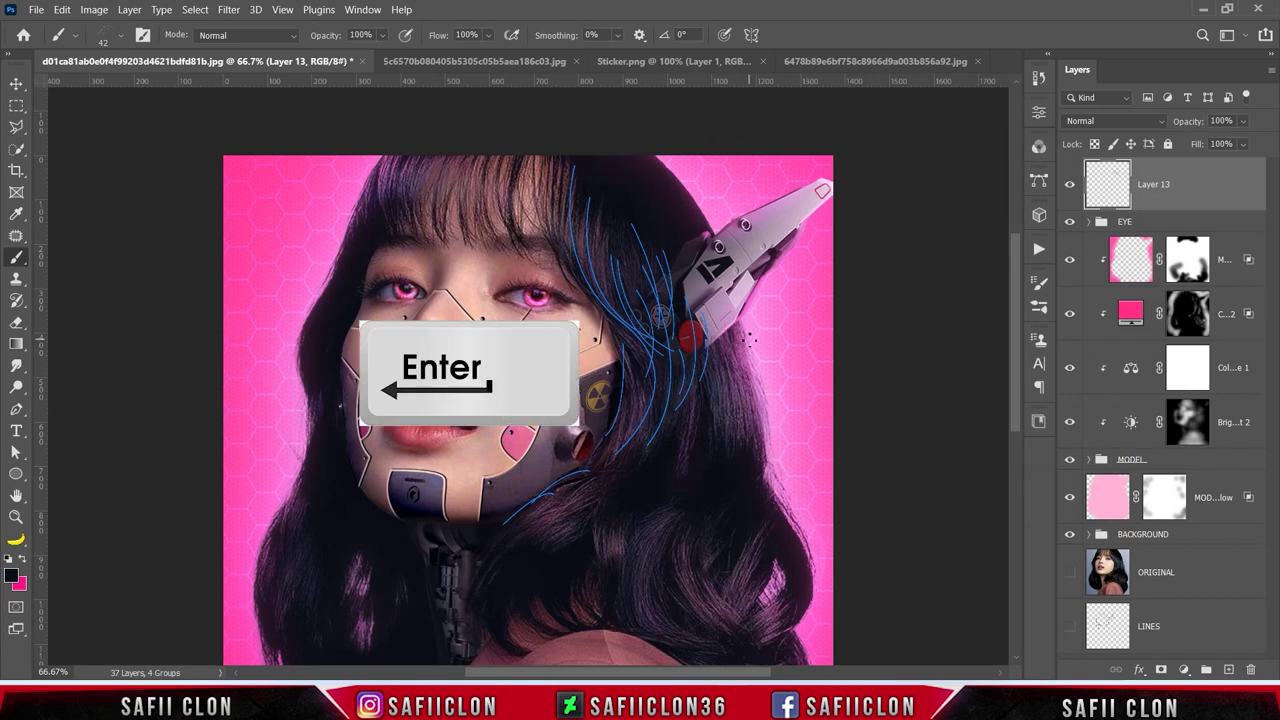
Step: Check the painted strands, delete all strand paths, and add a mask to Layer 13
key(ctrl+h)
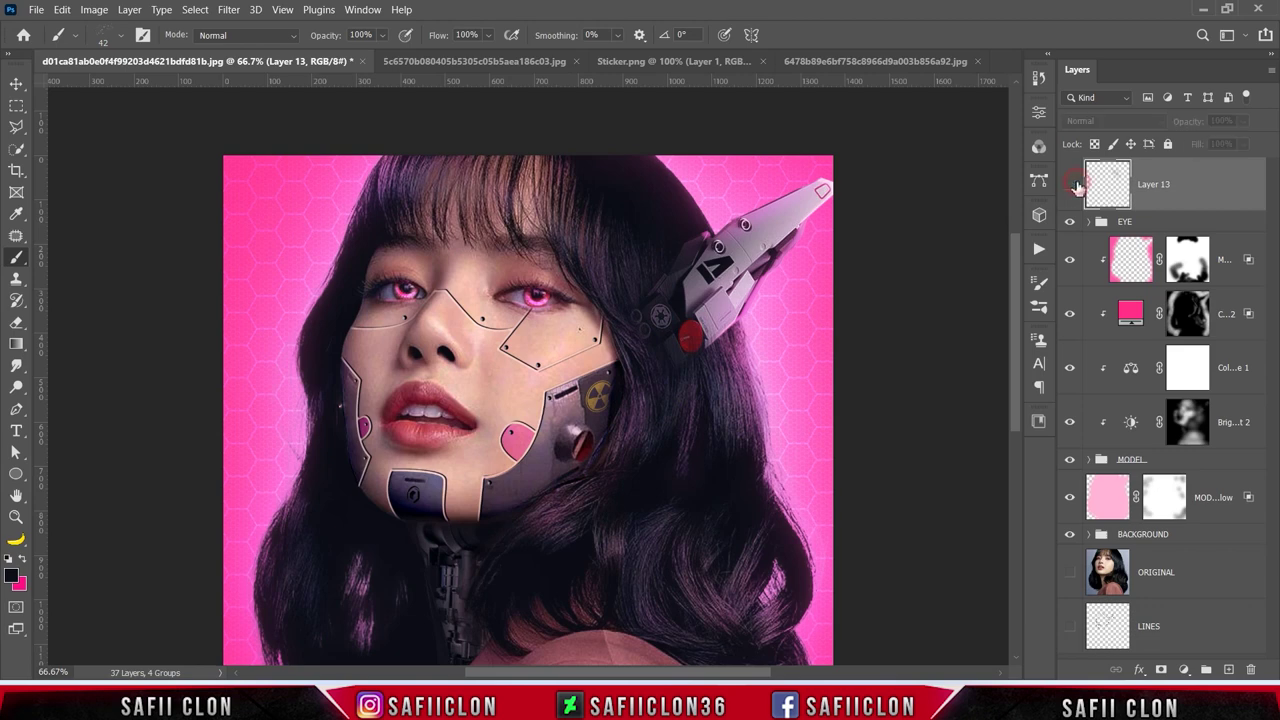
key(ctrl+h)
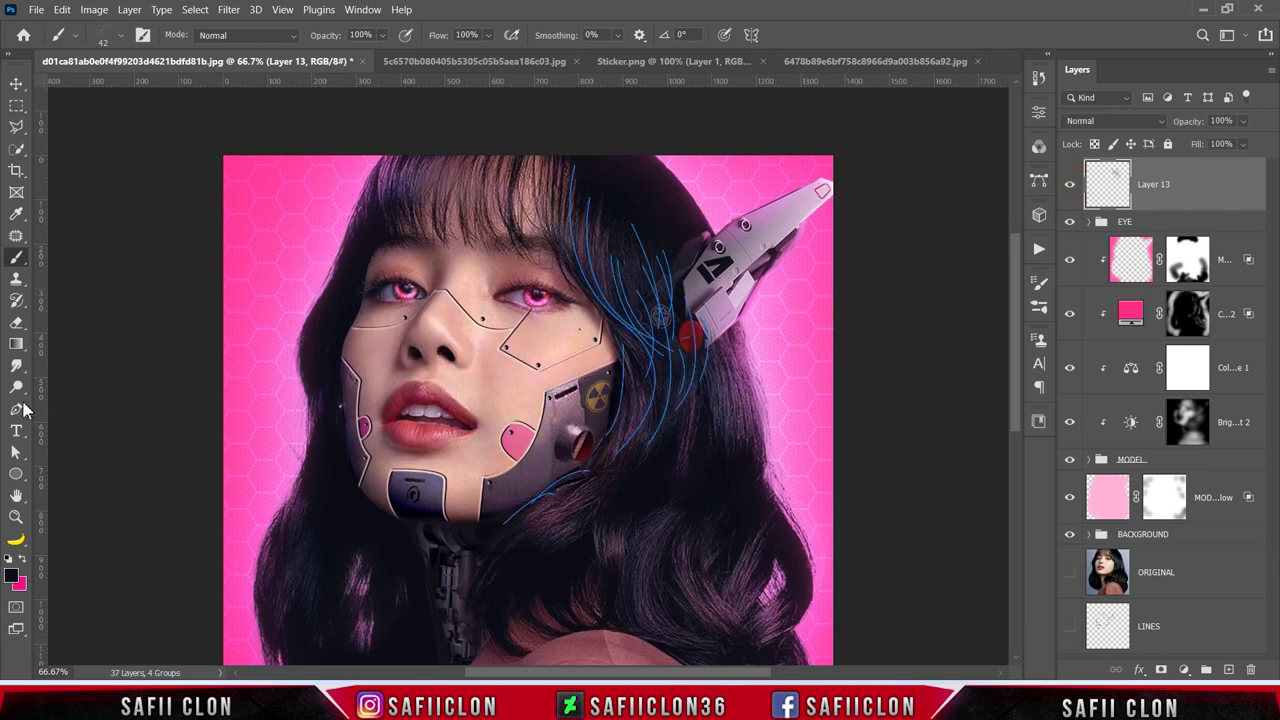
right_click(16, 408)
click(70, 408)
drag(455, 125, 748, 600)
key(Delete)
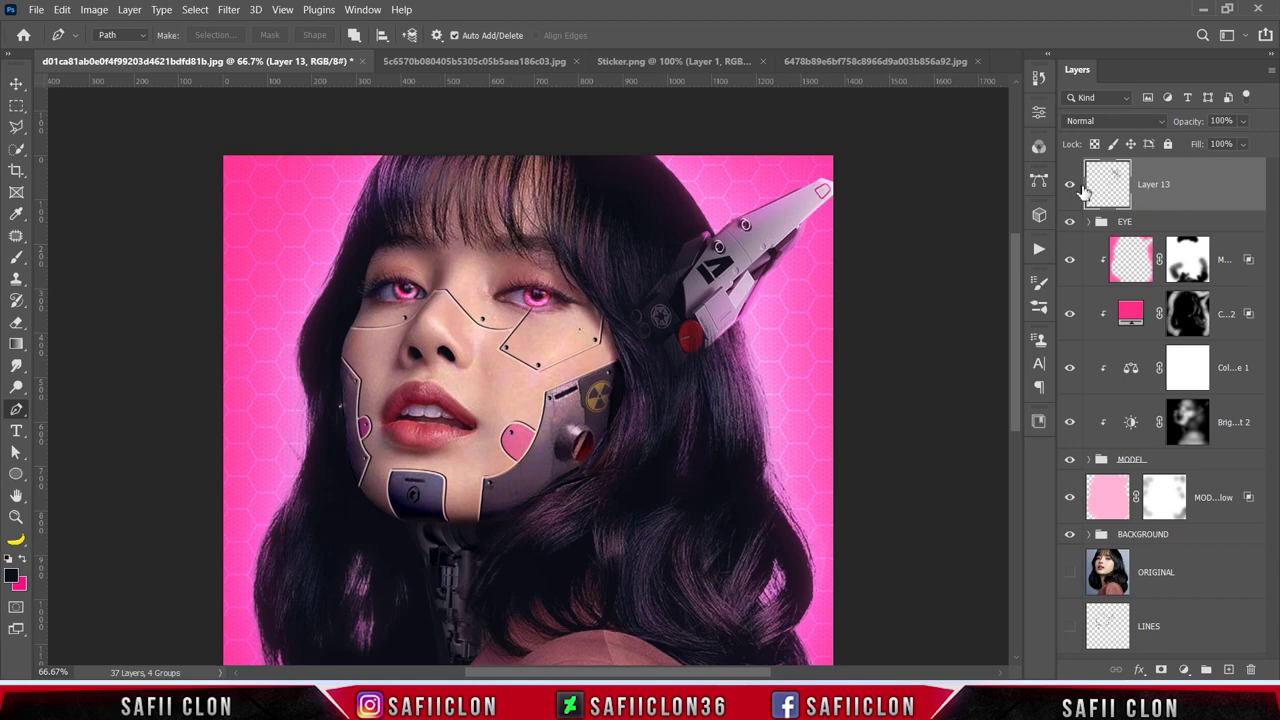
click(1160, 669)
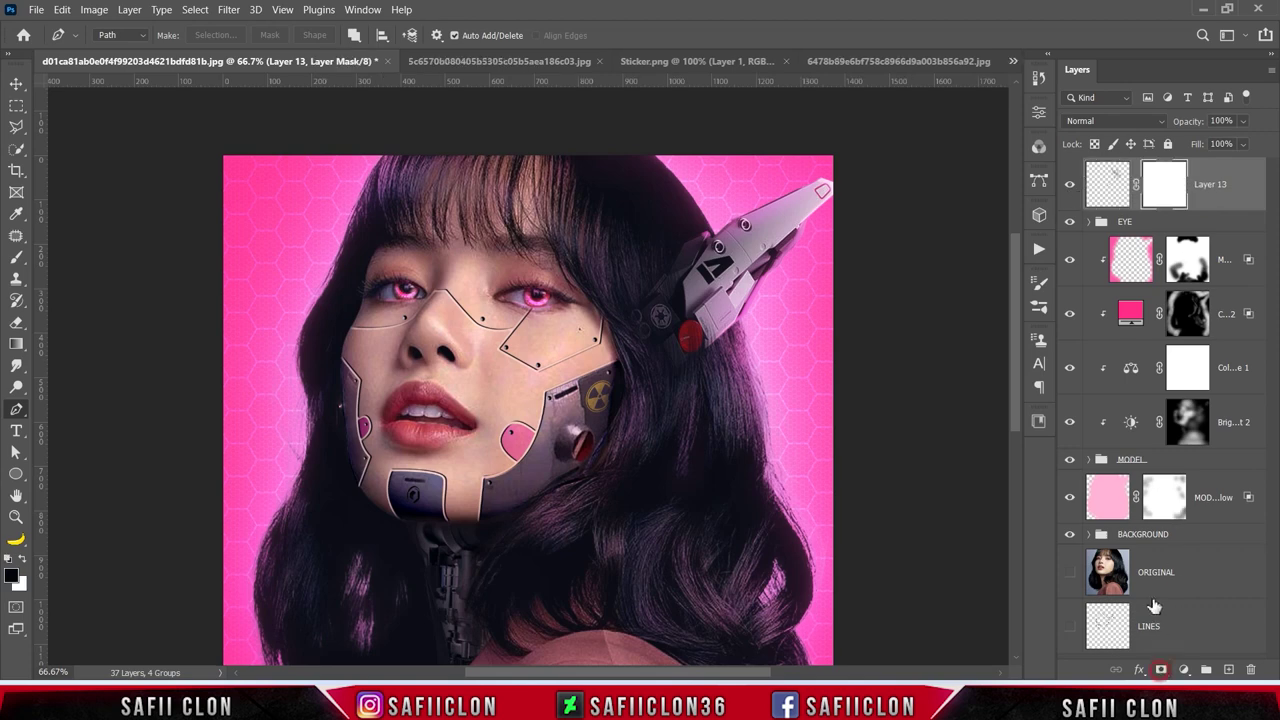
Step: Select the standard Soft Round brush at 17% opacity
click(16, 257)
click(66, 259)
click(121, 38)
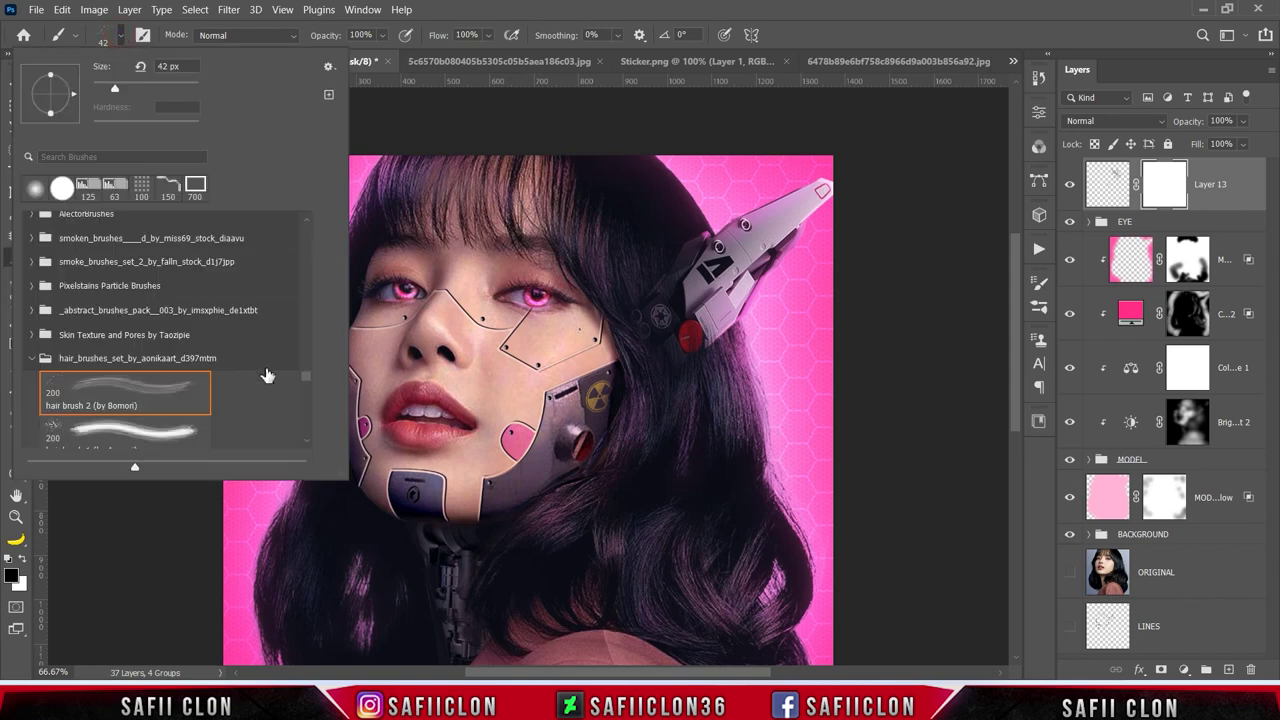
drag(305, 384, 307, 228)
click(150, 258)
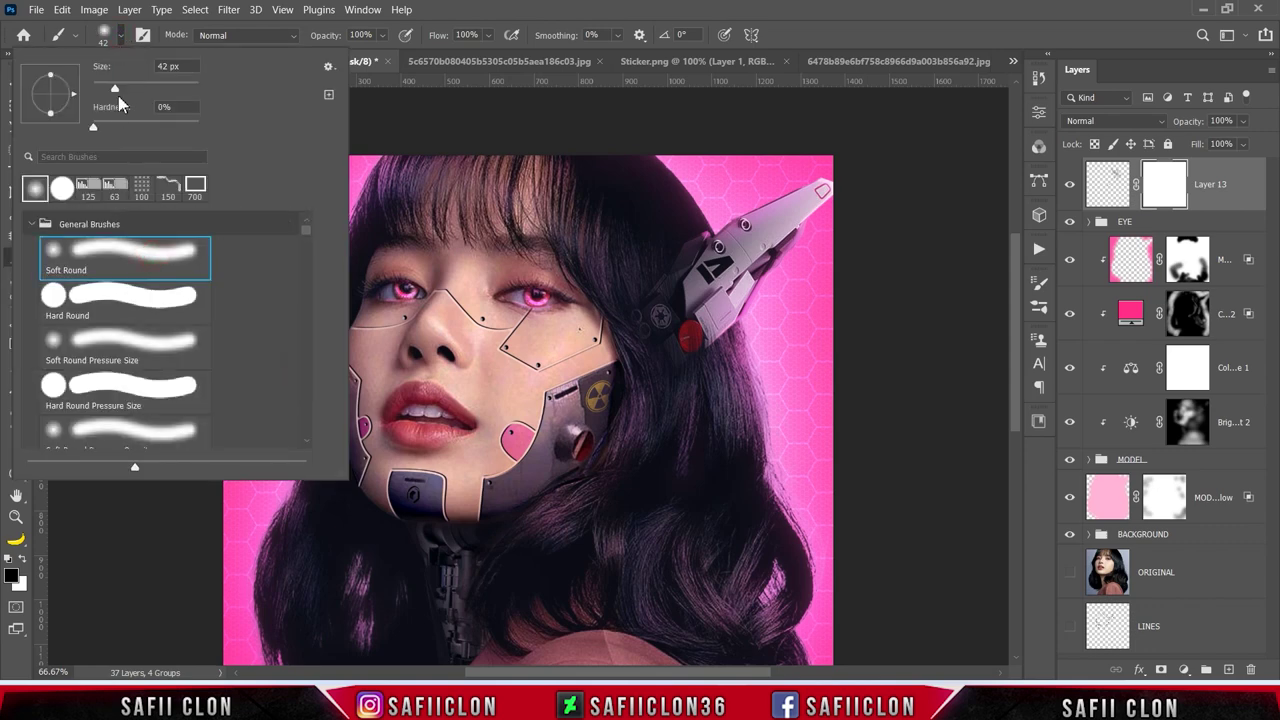
click(121, 35)
click(383, 35)
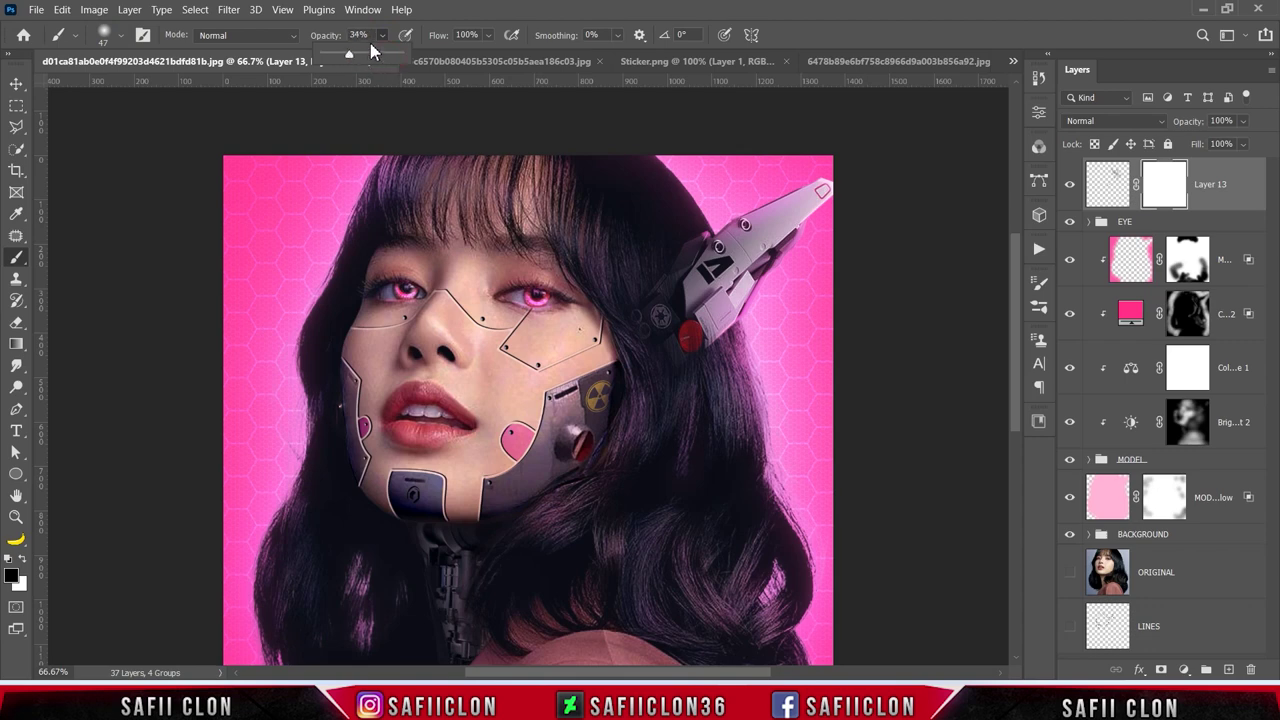
click(385, 38)
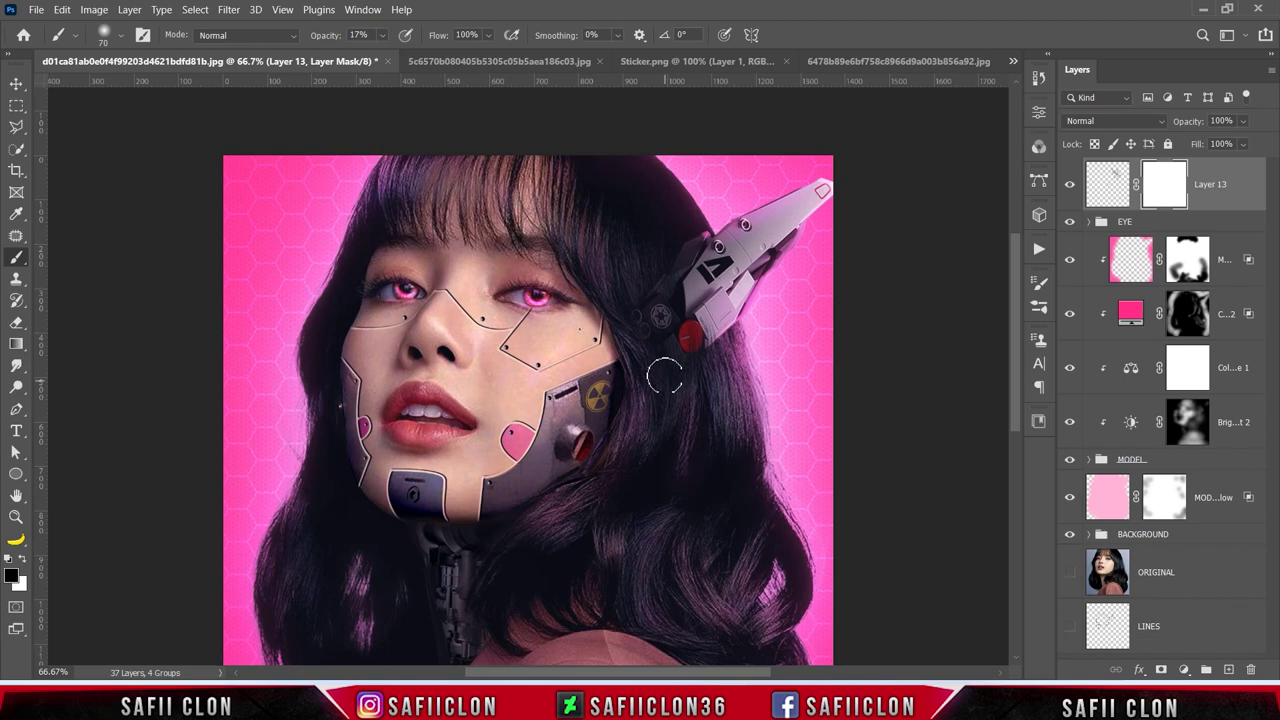
Step: Mask the strands off the helmet gear on Layer 13, then add empty Layer 14
drag(657, 330, 605, 348)
click(1070, 186)
click(1070, 186)
click(1070, 186)
click(1070, 186)
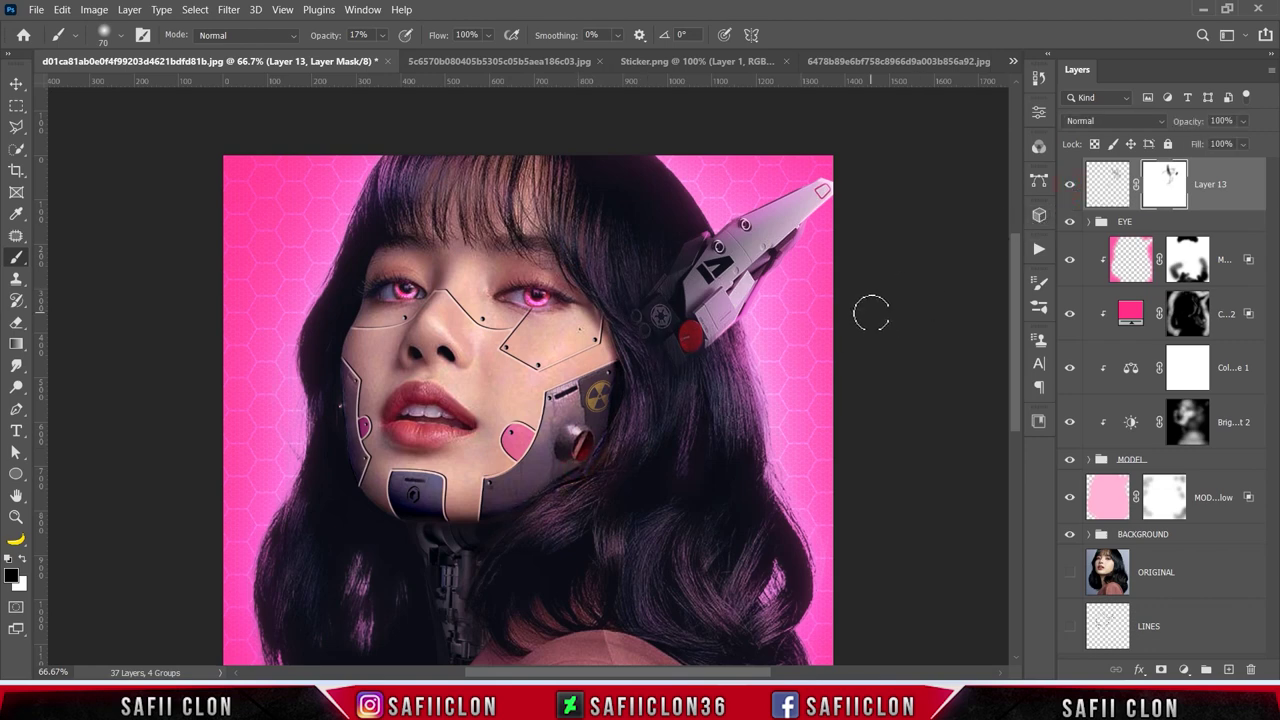
key(ctrl+minus)
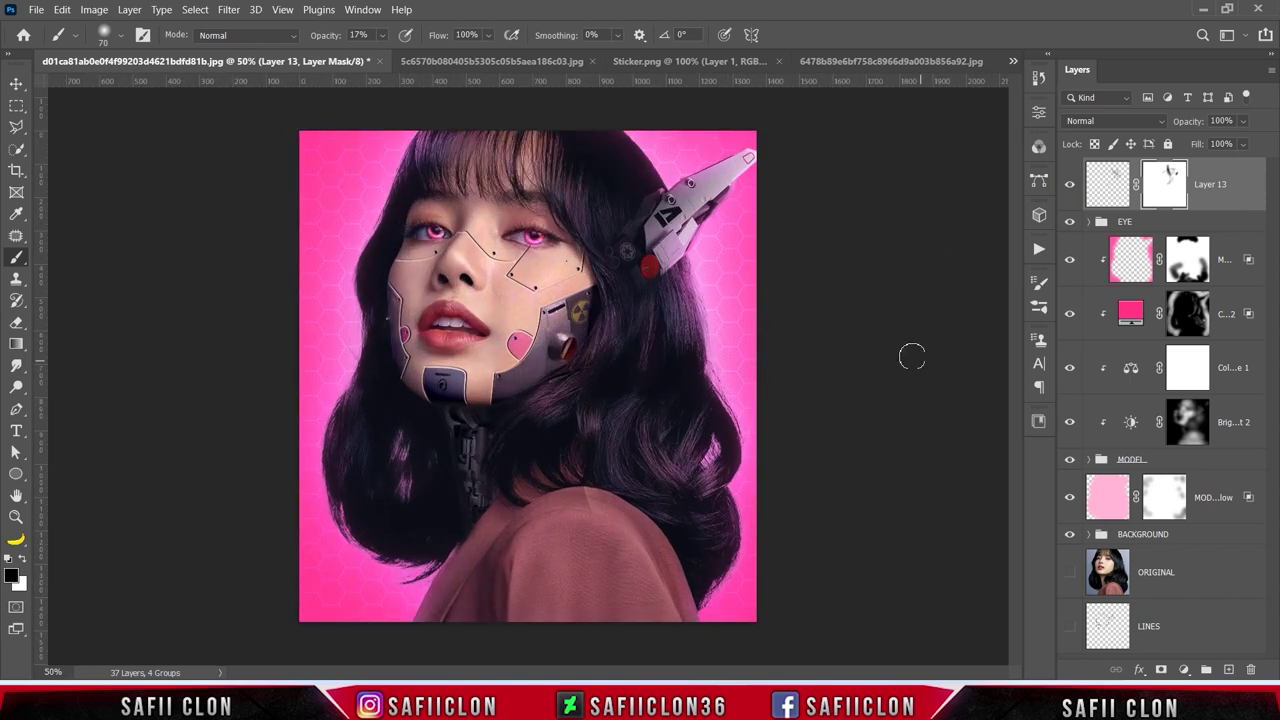
click(1229, 669)
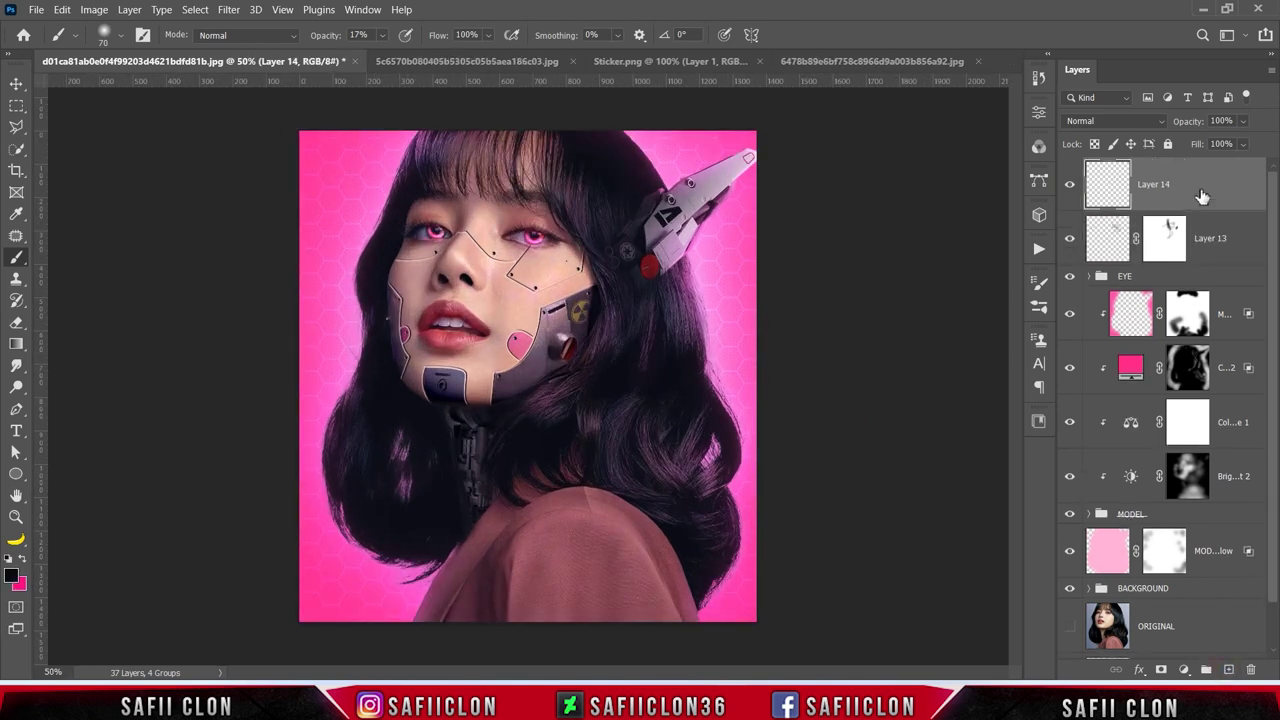
Step: Set up the Pen Tool in Path mode and zoom in on the portrait's hair
click(16, 409)
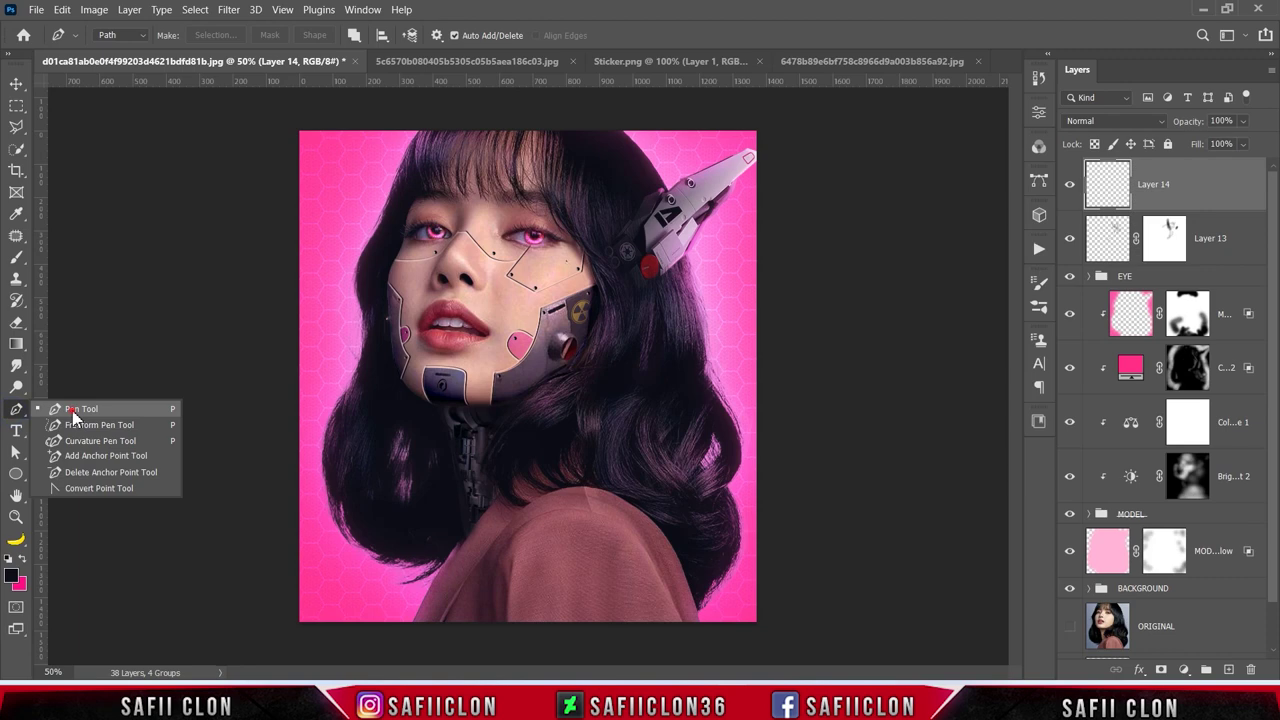
click(138, 35)
click(114, 62)
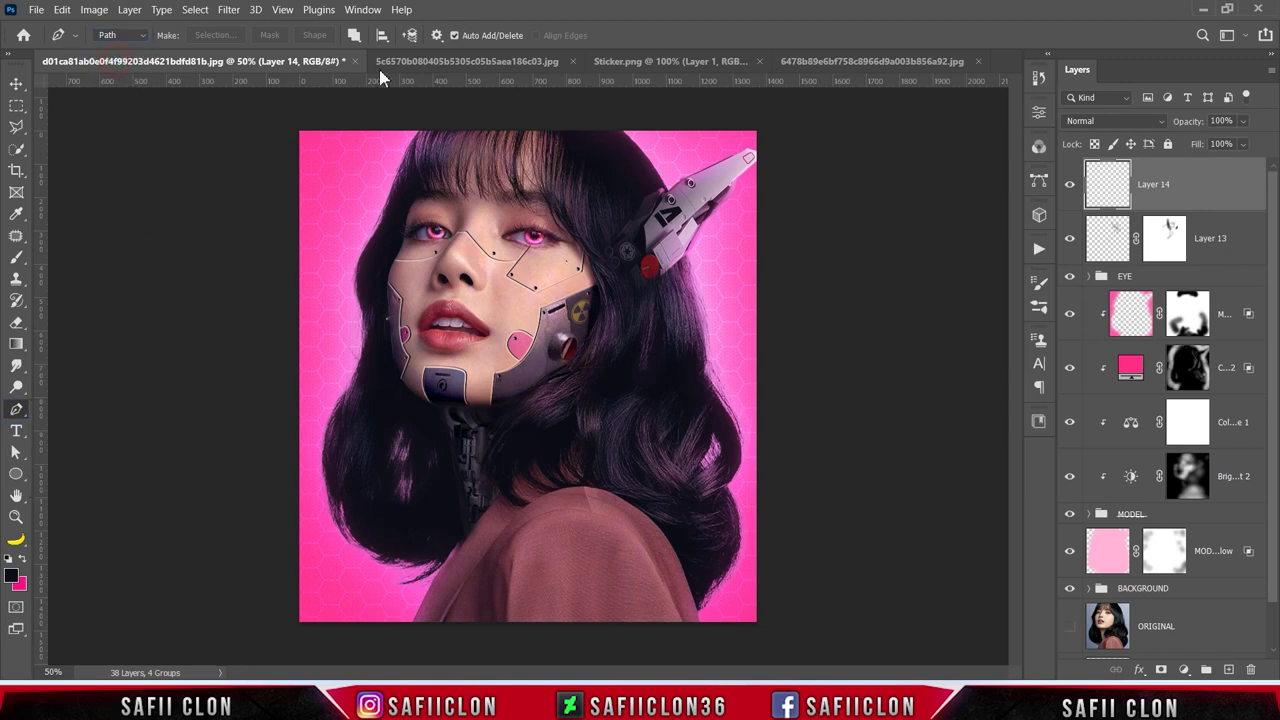
click(353, 35)
click(405, 71)
key(ctrl+plus)
scroll(600, 265, up, 2)
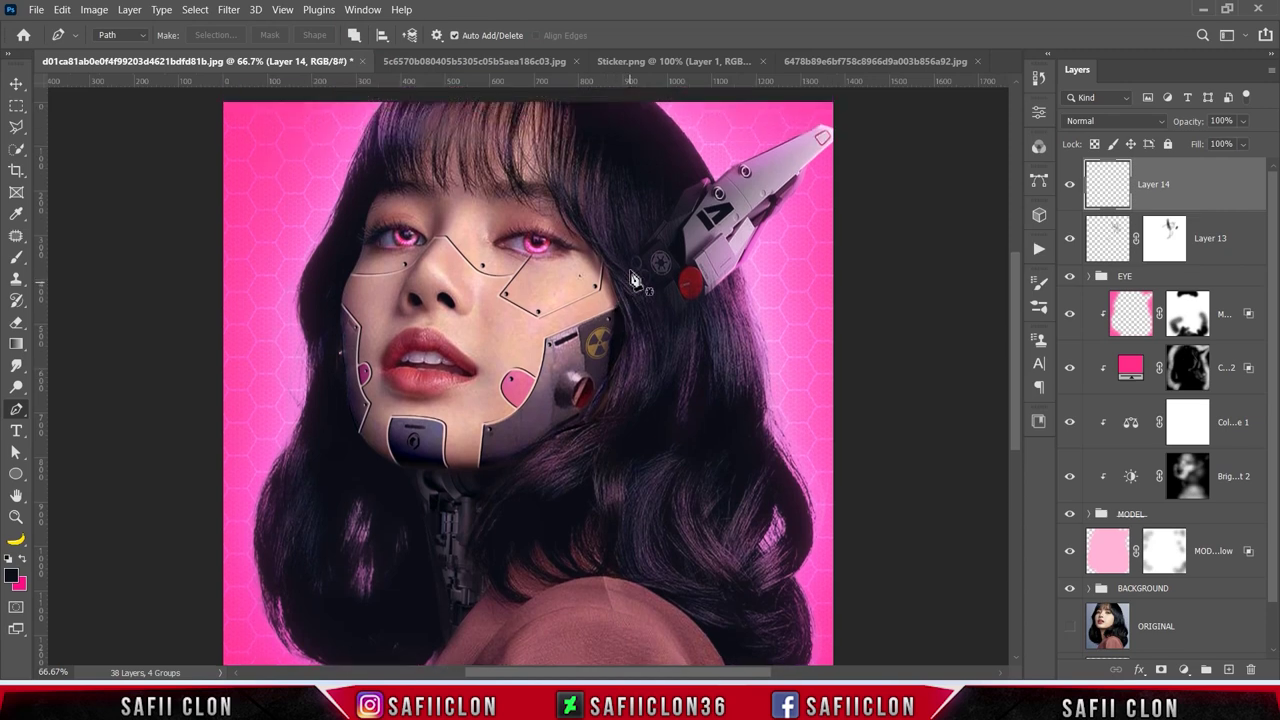
scroll(630, 282, up, 2)
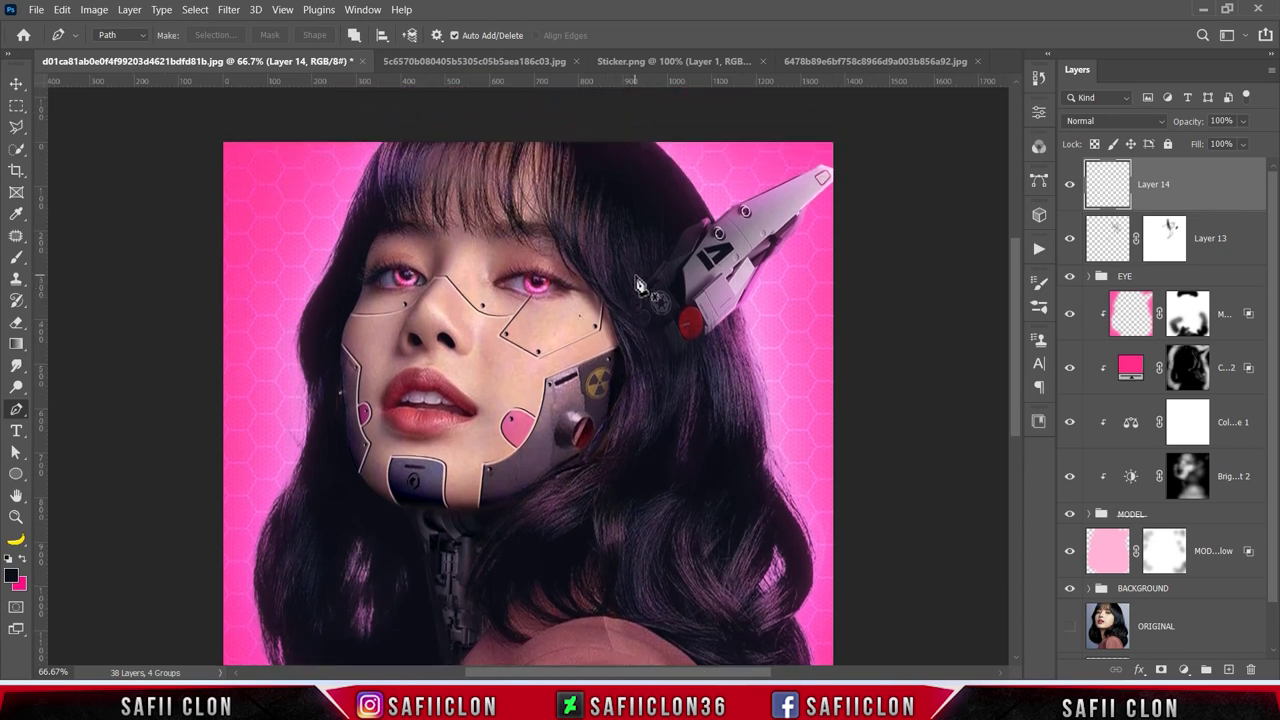
Step: Trace curved strand paths from the fringe down through the right-side hair
click(602, 221)
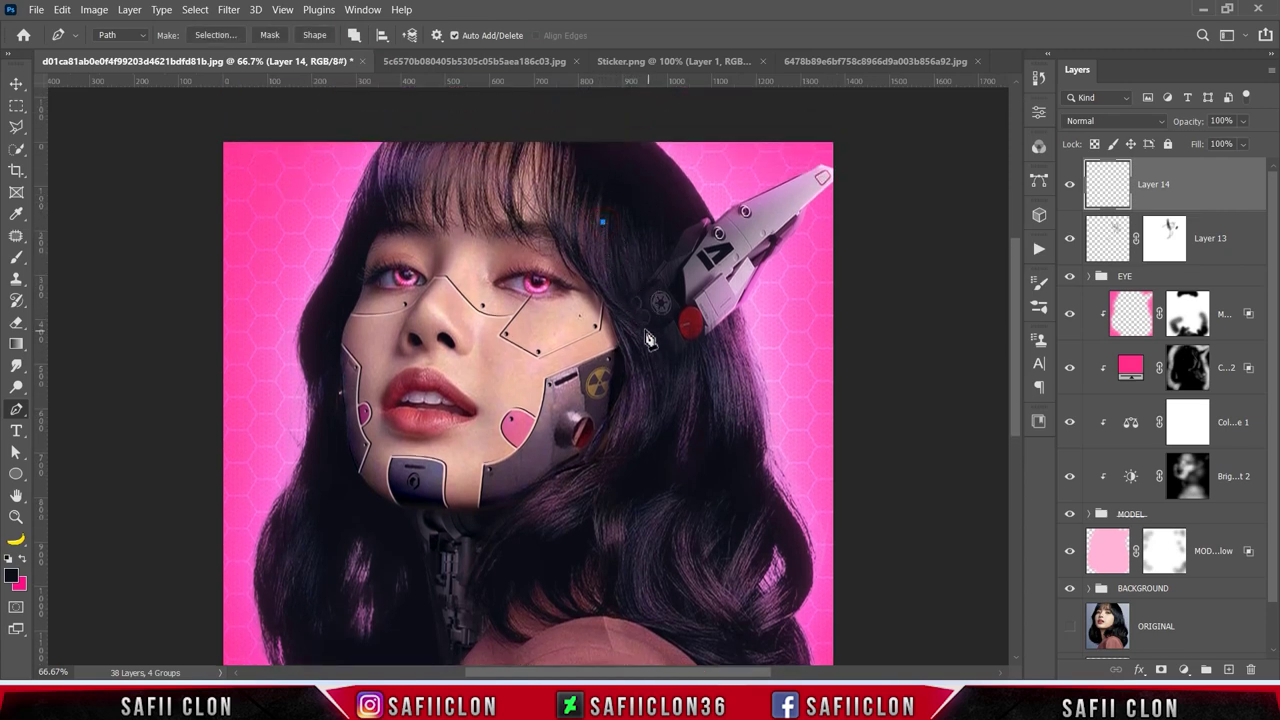
drag(643, 328, 701, 372)
drag(602, 221, 590, 181)
drag(698, 367, 715, 405)
click(566, 154)
click(551, 232)
drag(596, 296, 725, 468)
key(Return)
click(577, 187)
click(553, 240)
key(Return)
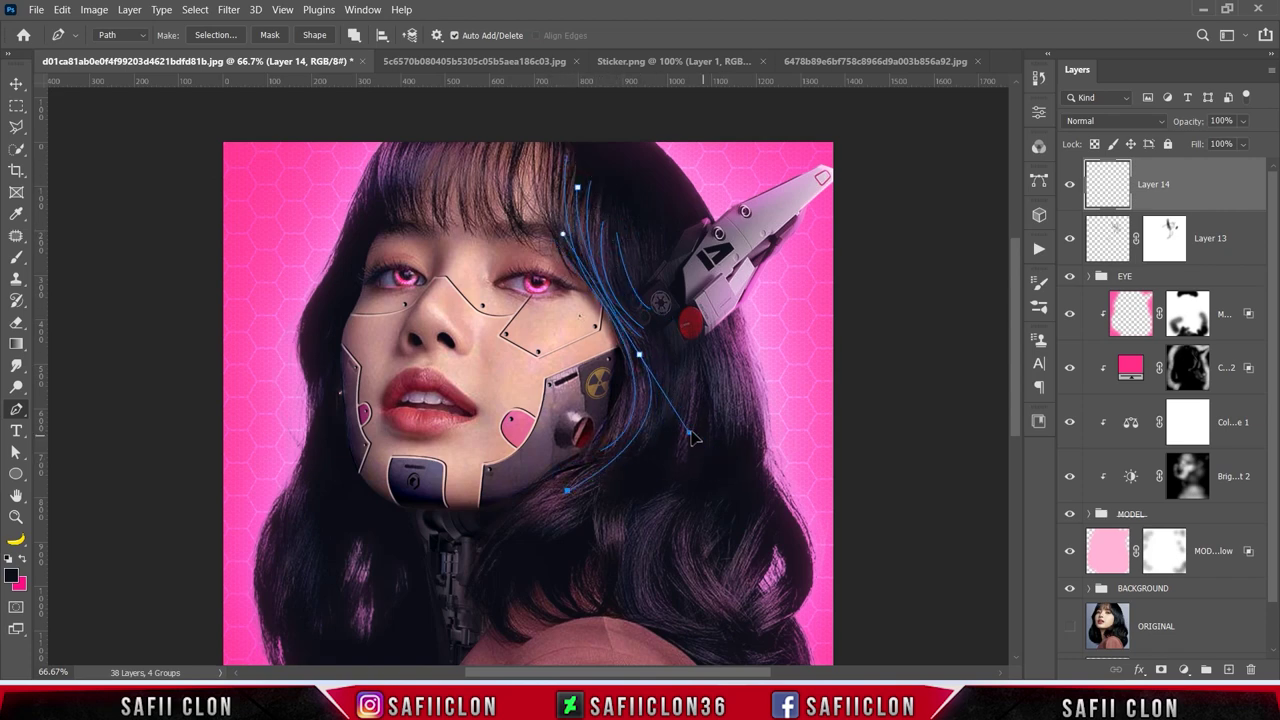
Step: Add a curved strand in the top-left fringe and another down the right hair
click(443, 125)
drag(418, 213, 434, 260)
key(Return)
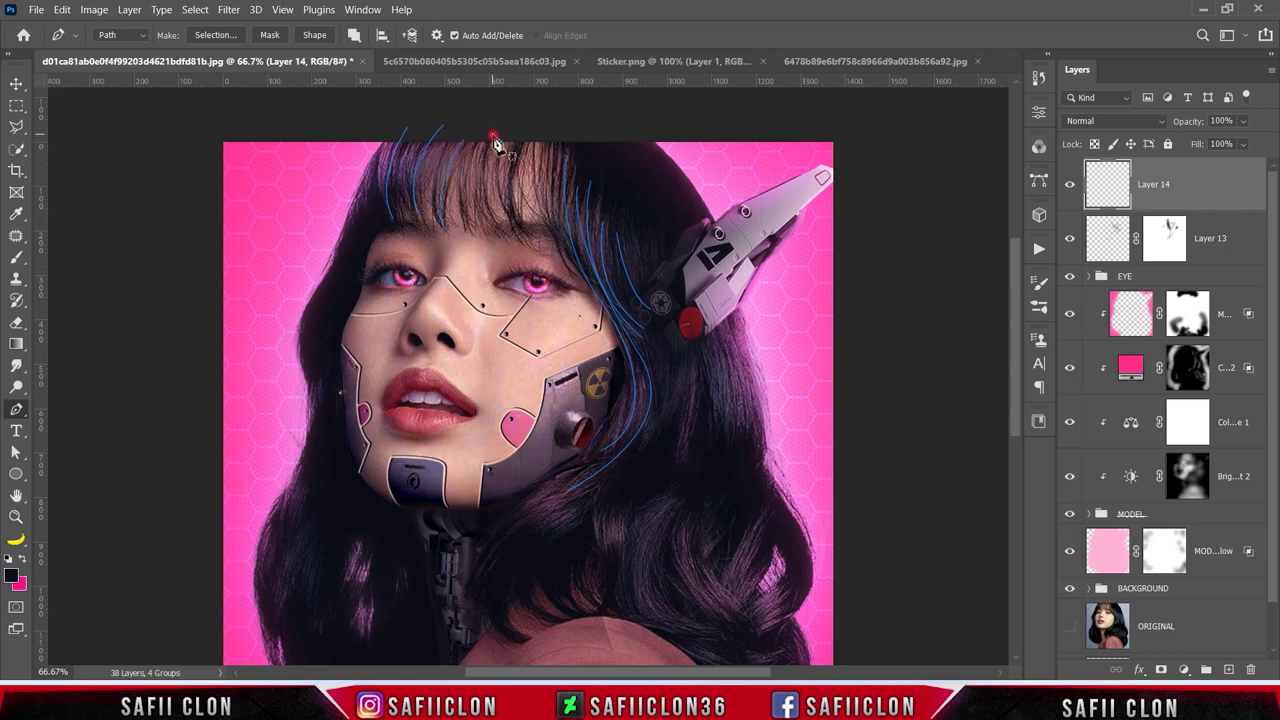
click(670, 465)
drag(628, 215, 650, 285)
key(Return)
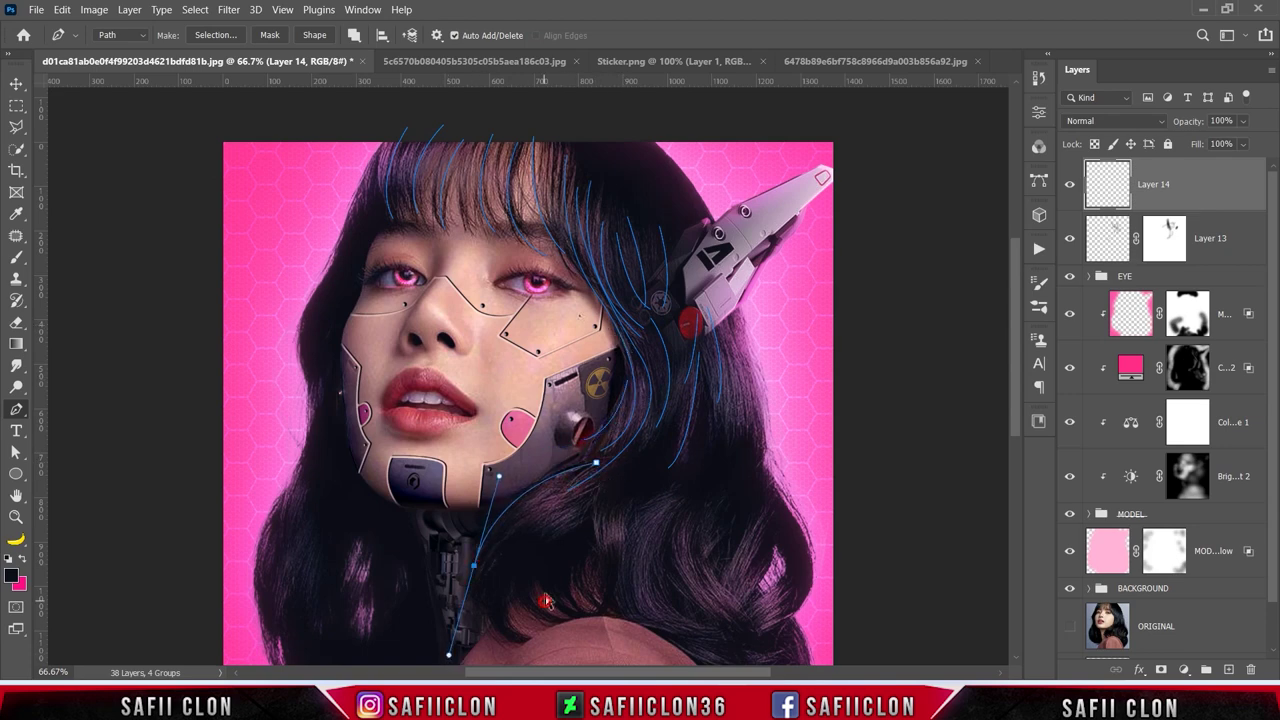
Step: Trace more strands across the lower-right hair and down the left-side hair
scroll(596, 487, down, 3)
click(688, 349)
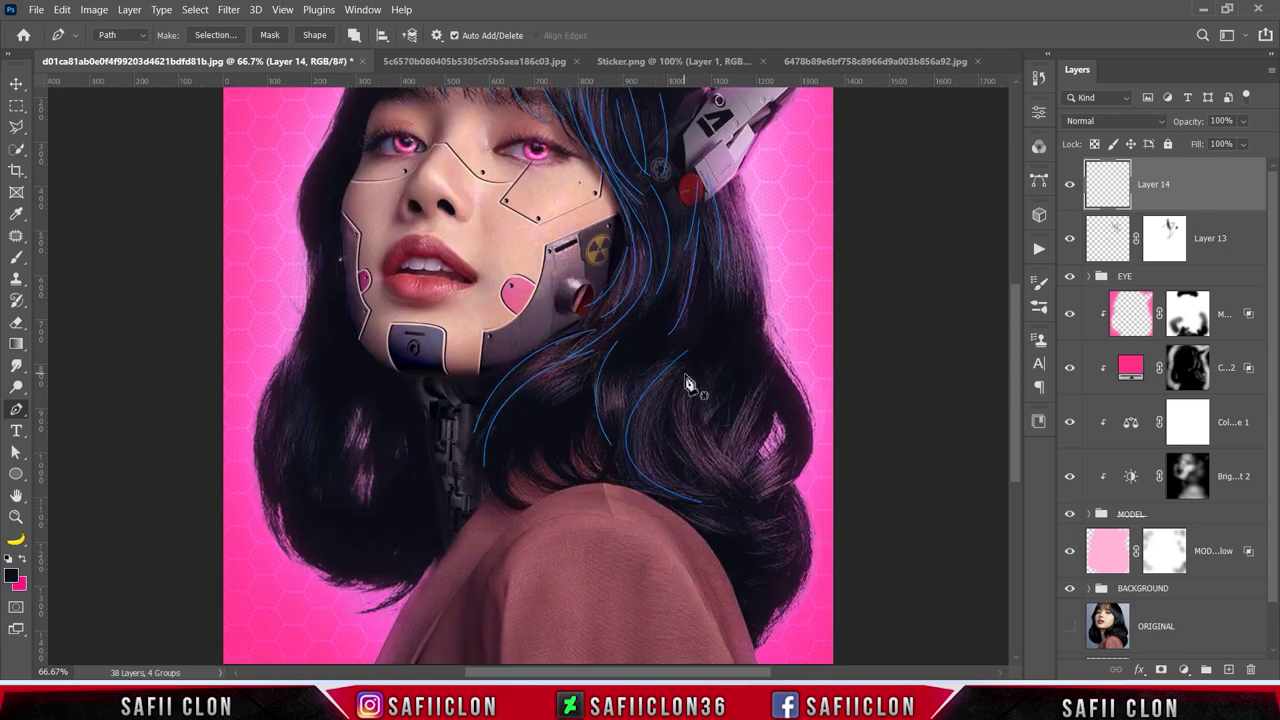
drag(748, 505, 620, 550)
click(748, 597)
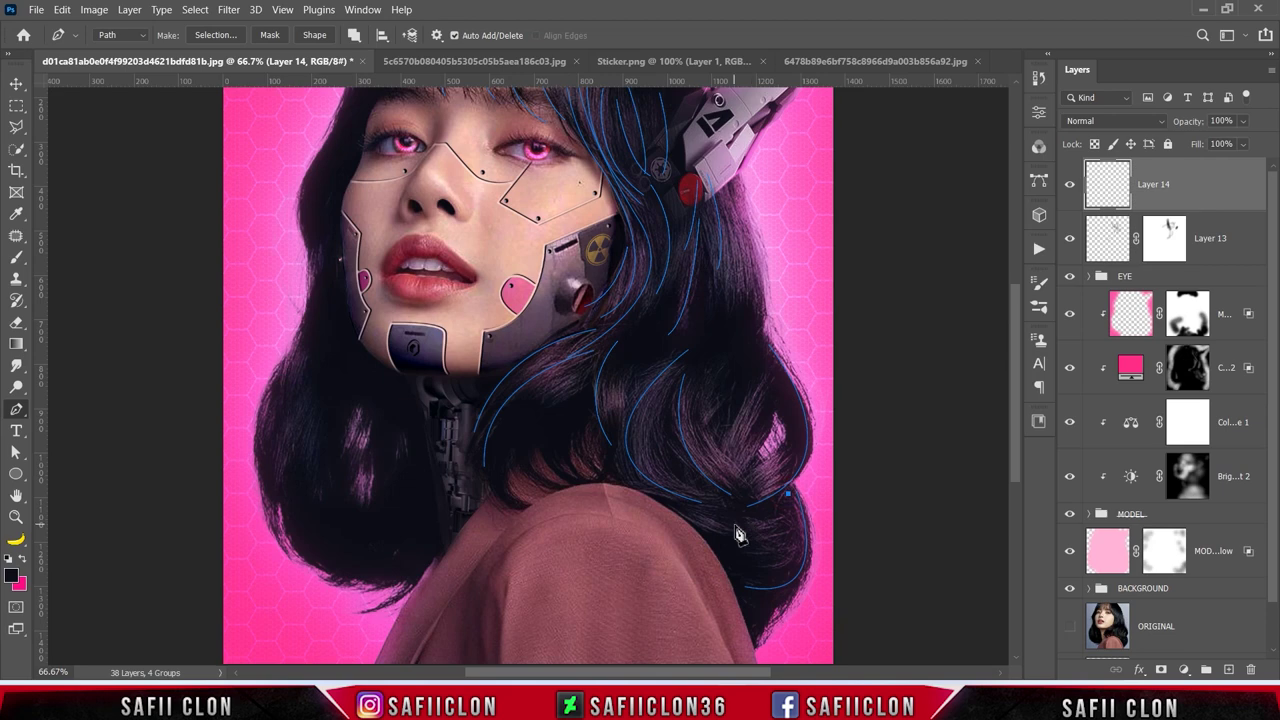
drag(303, 362, 287, 430)
drag(287, 514, 338, 594)
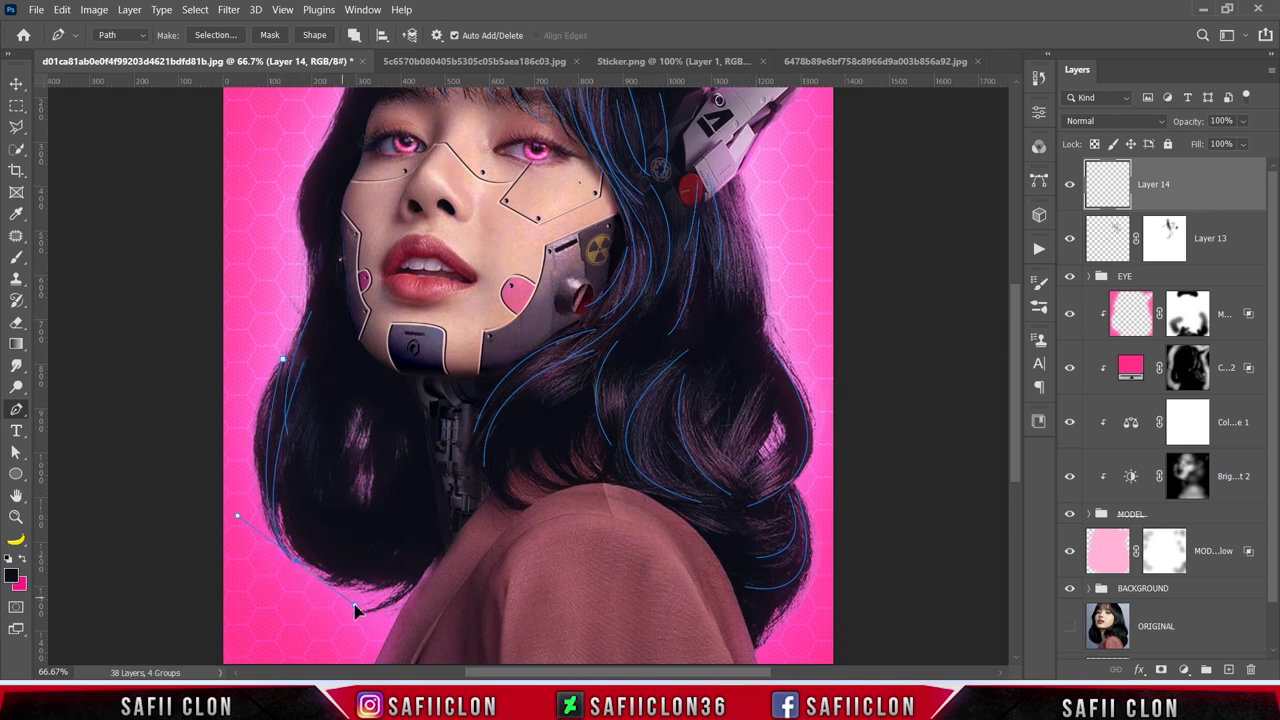
drag(386, 449, 334, 590)
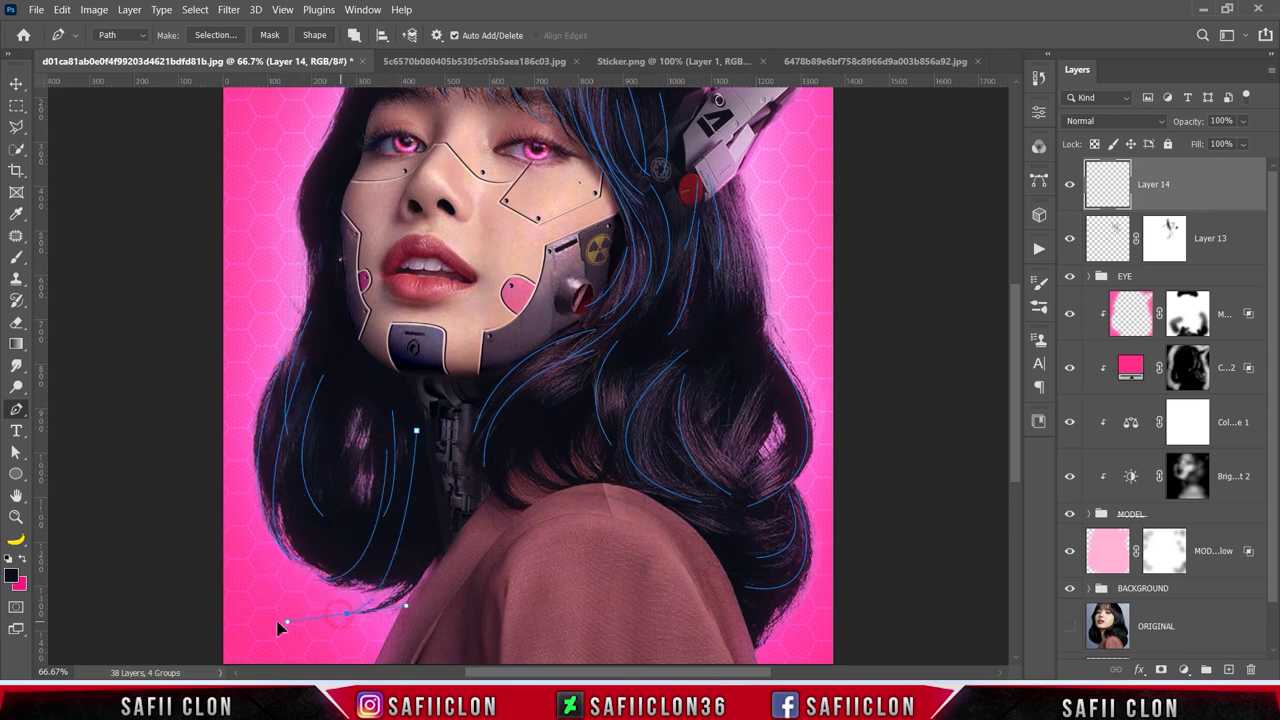
scroll(466, 509, up, 3)
click(340, 235)
drag(300, 360, 317, 401)
drag(268, 458, 290, 468)
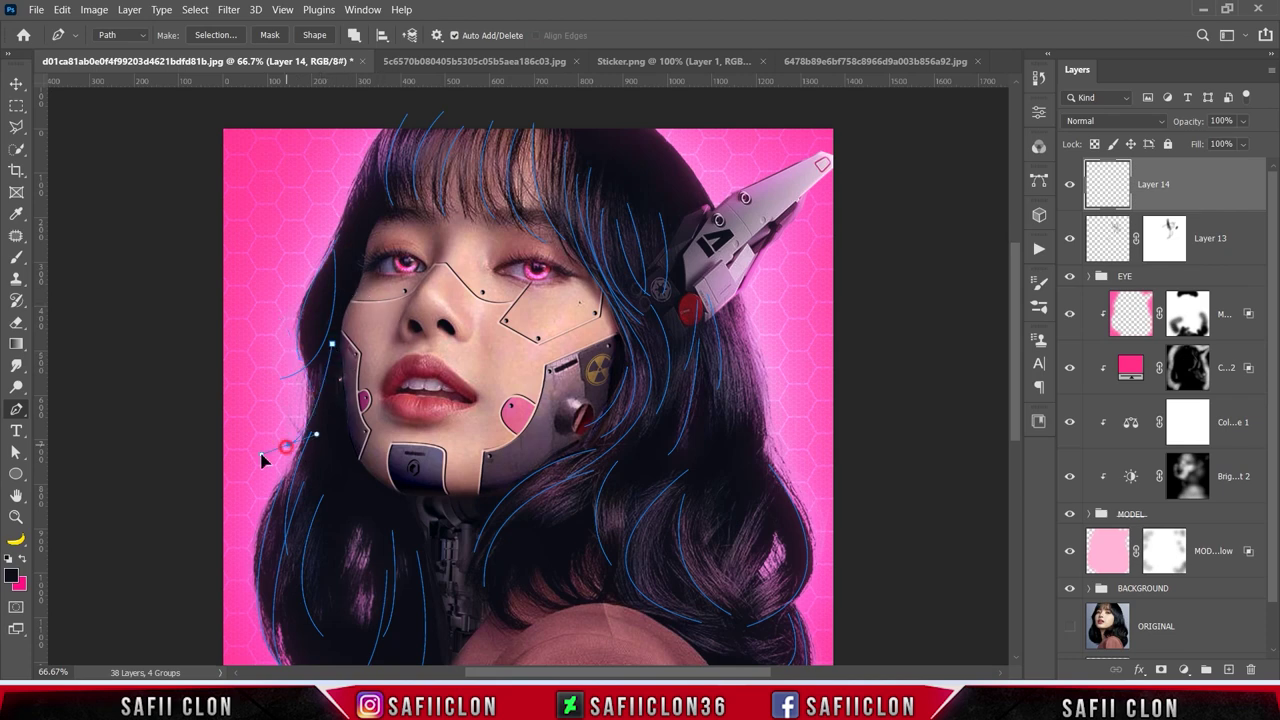
Step: Add final strand points in the lower and left hair, then select all the paths
scroll(450, 380, up, 1)
scroll(650, 357, down, 2)
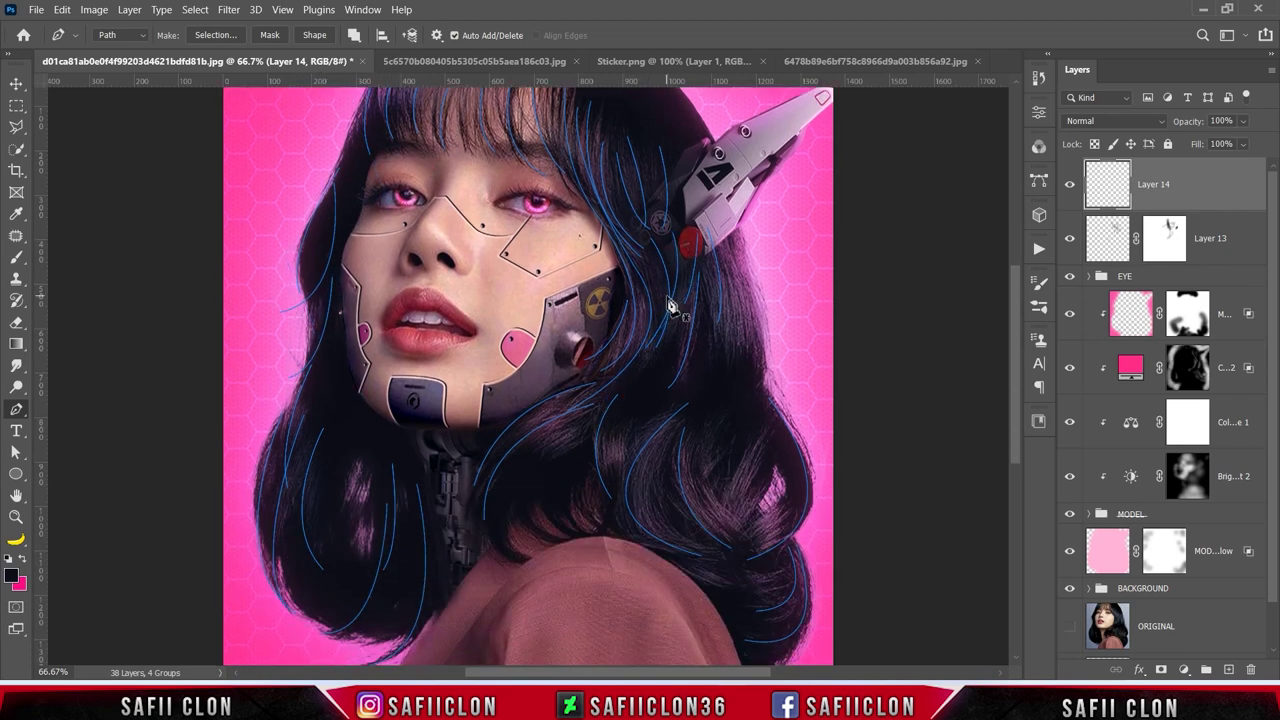
scroll(600, 300, down, 3)
click(553, 355)
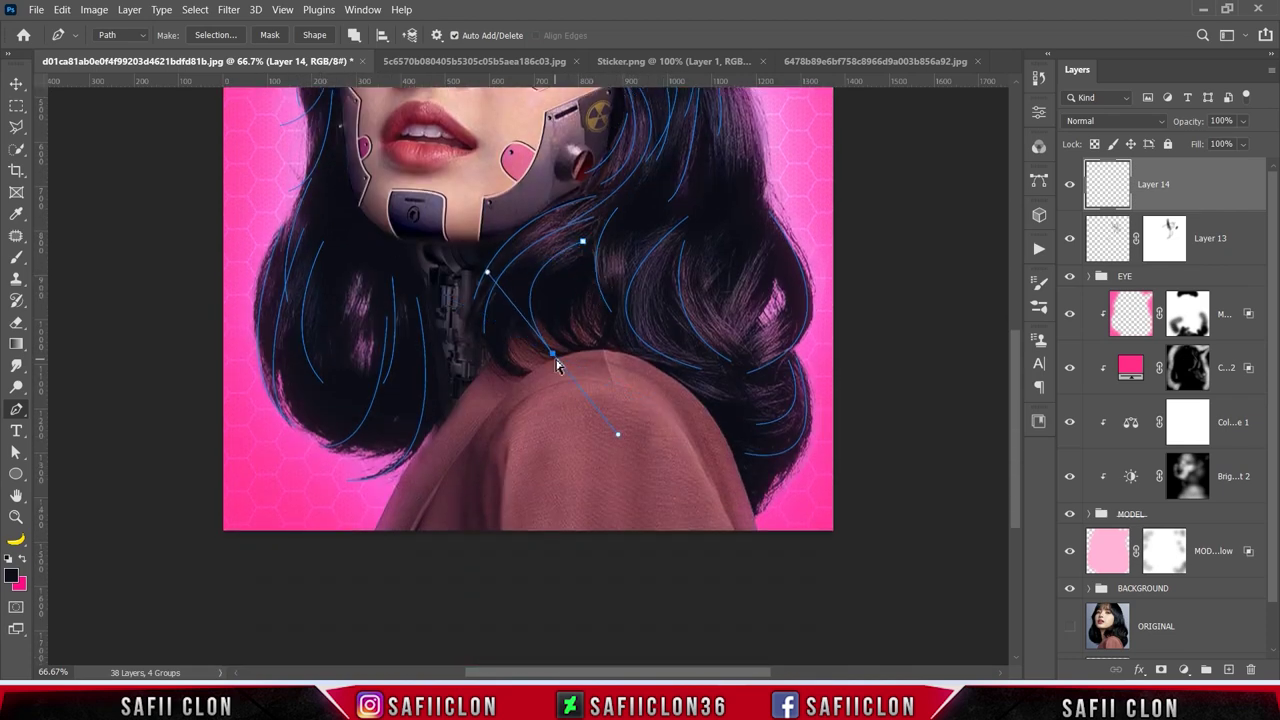
scroll(403, 363, up, 1)
click(313, 283)
scroll(283, 427, up, 3)
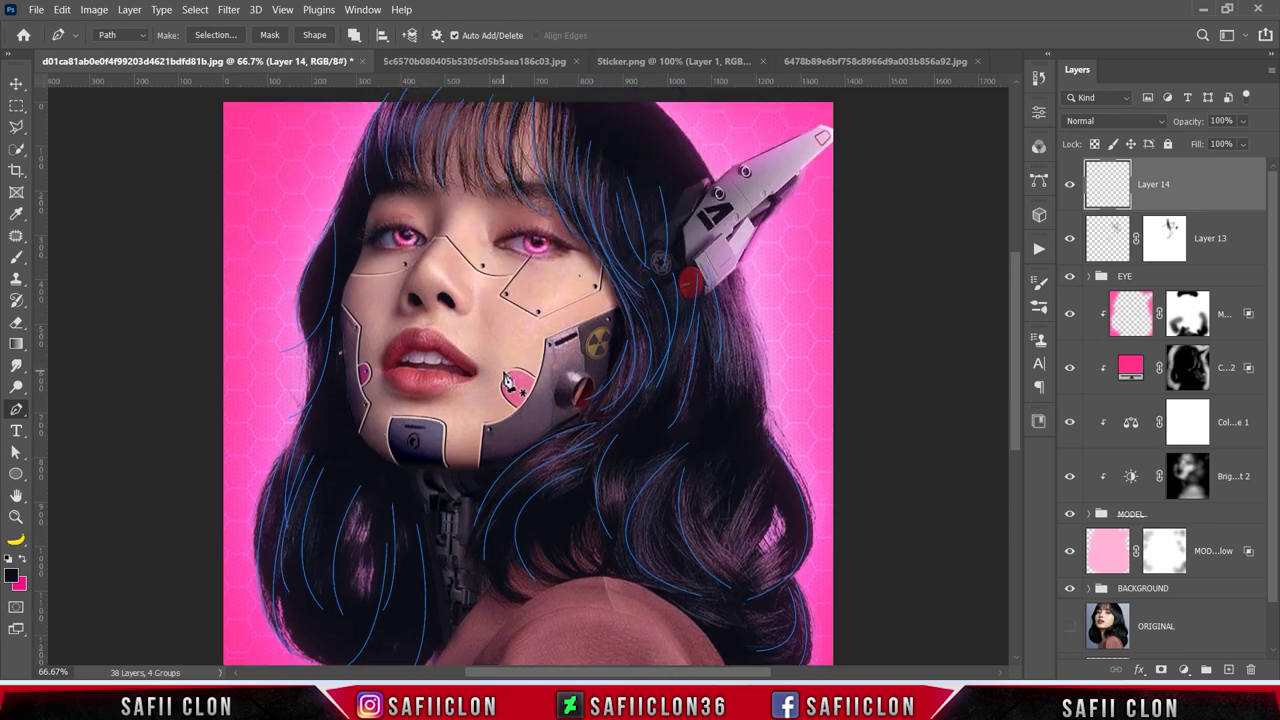
key(ctrl+minus)
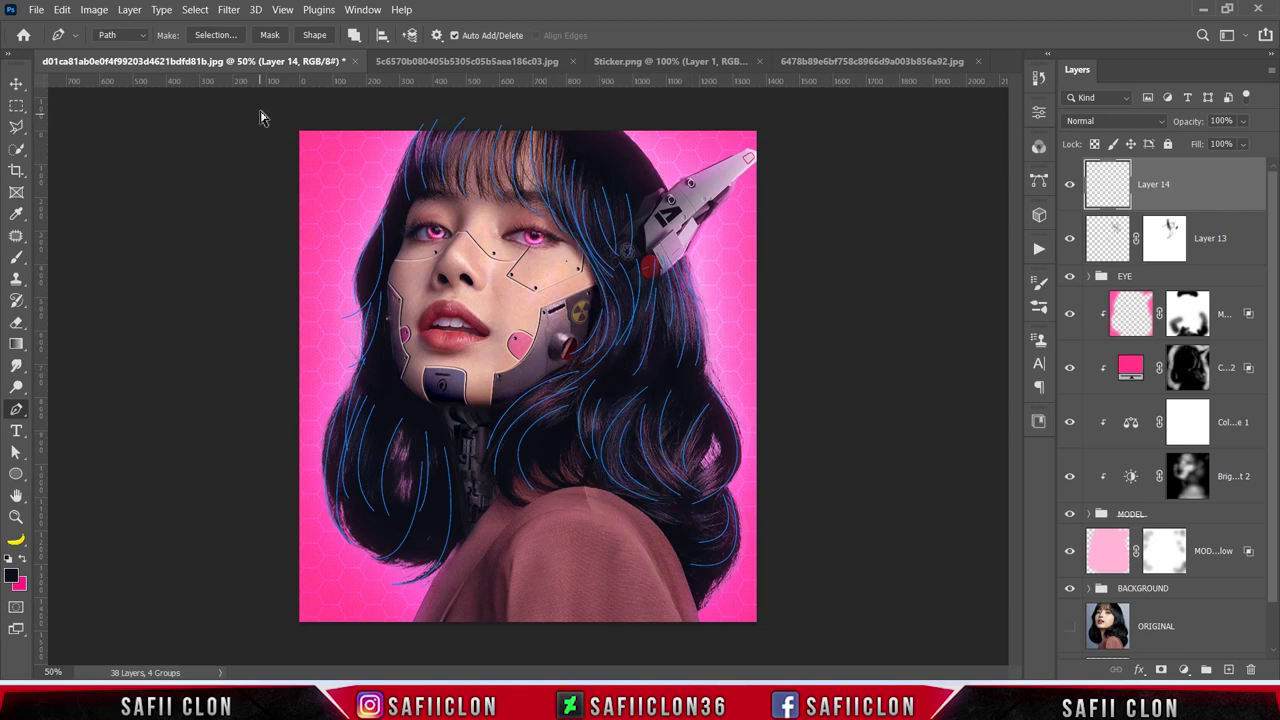
drag(261, 101, 818, 615)
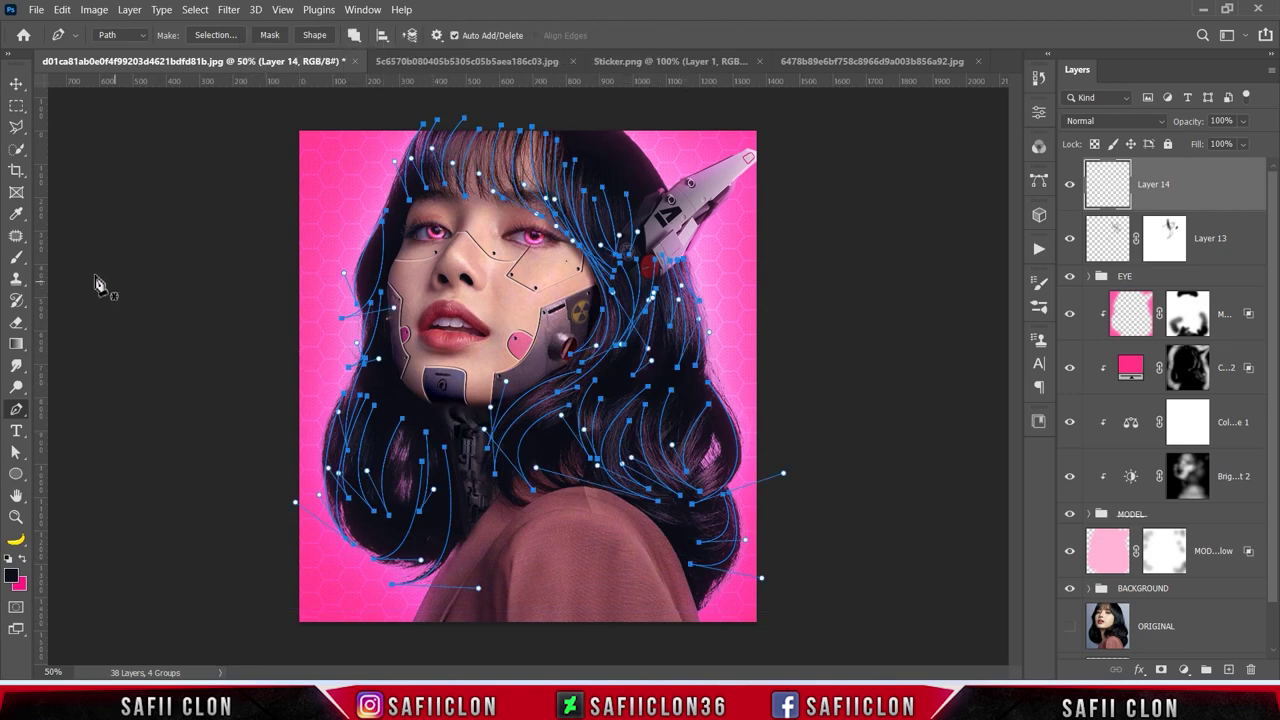
Step: Select the Hair 2 brush and set it to 100% opacity
drag(16, 257, 72, 258)
click(120, 37)
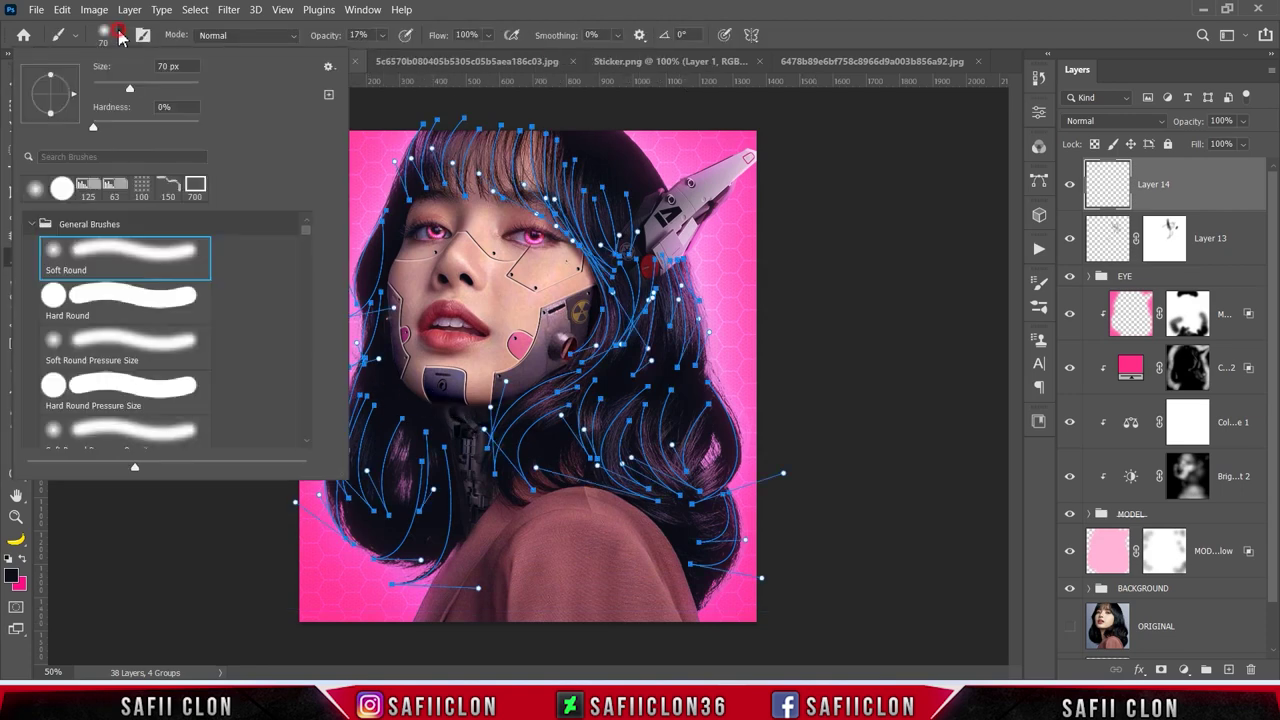
drag(308, 231, 312, 440)
click(138, 386)
drag(145, 90, 138, 92)
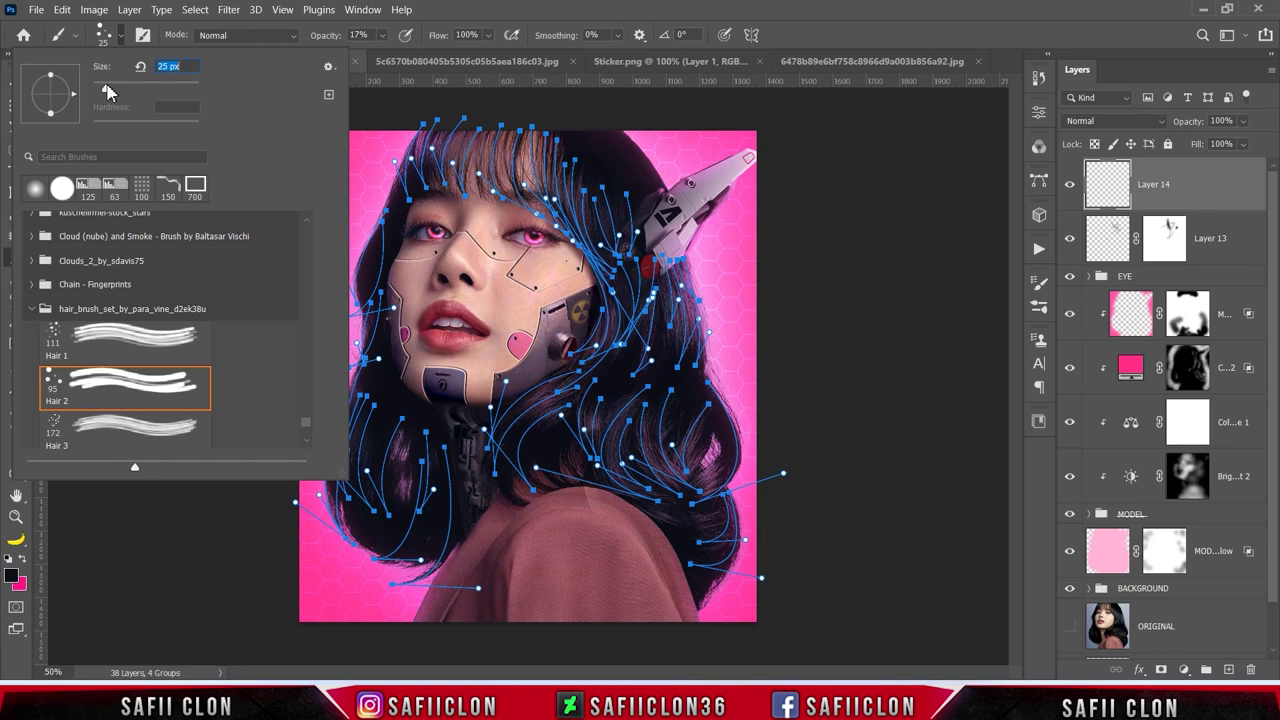
click(121, 36)
click(382, 36)
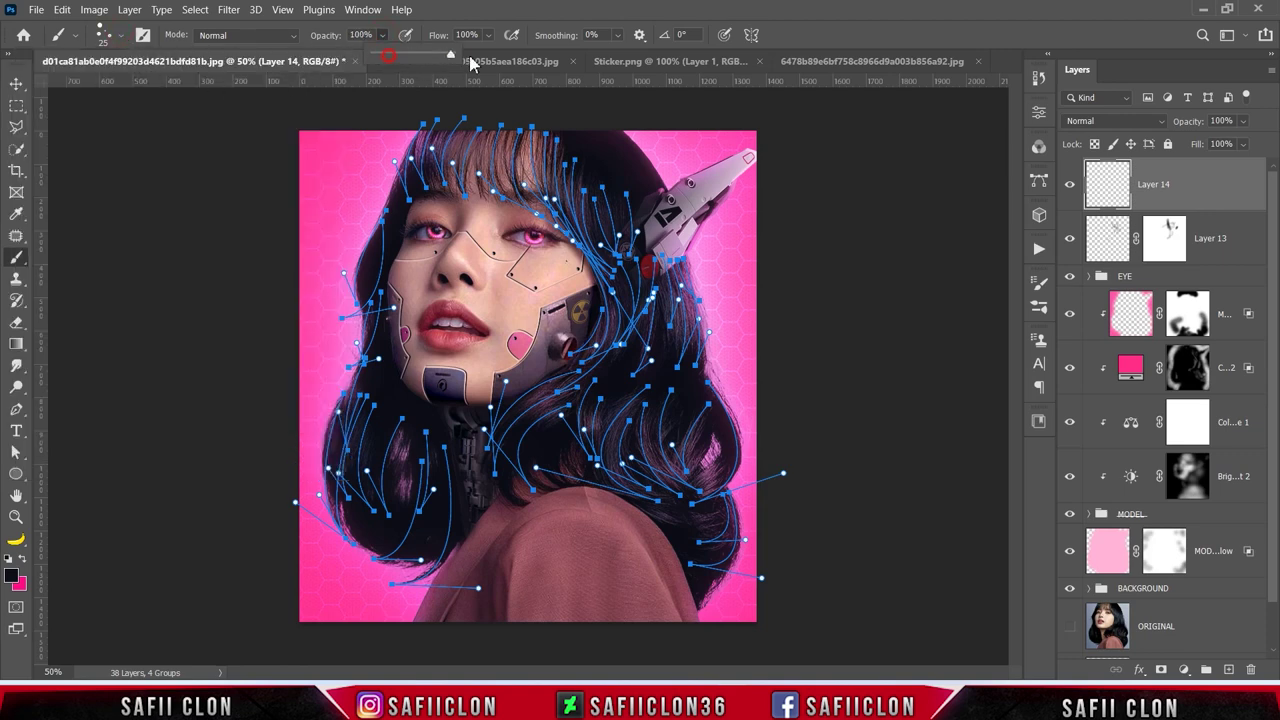
click(383, 36)
Step: Make hot pink the foreground, trial-stroke the hair paths, then undo the strokes
click(22, 557)
click(12, 578)
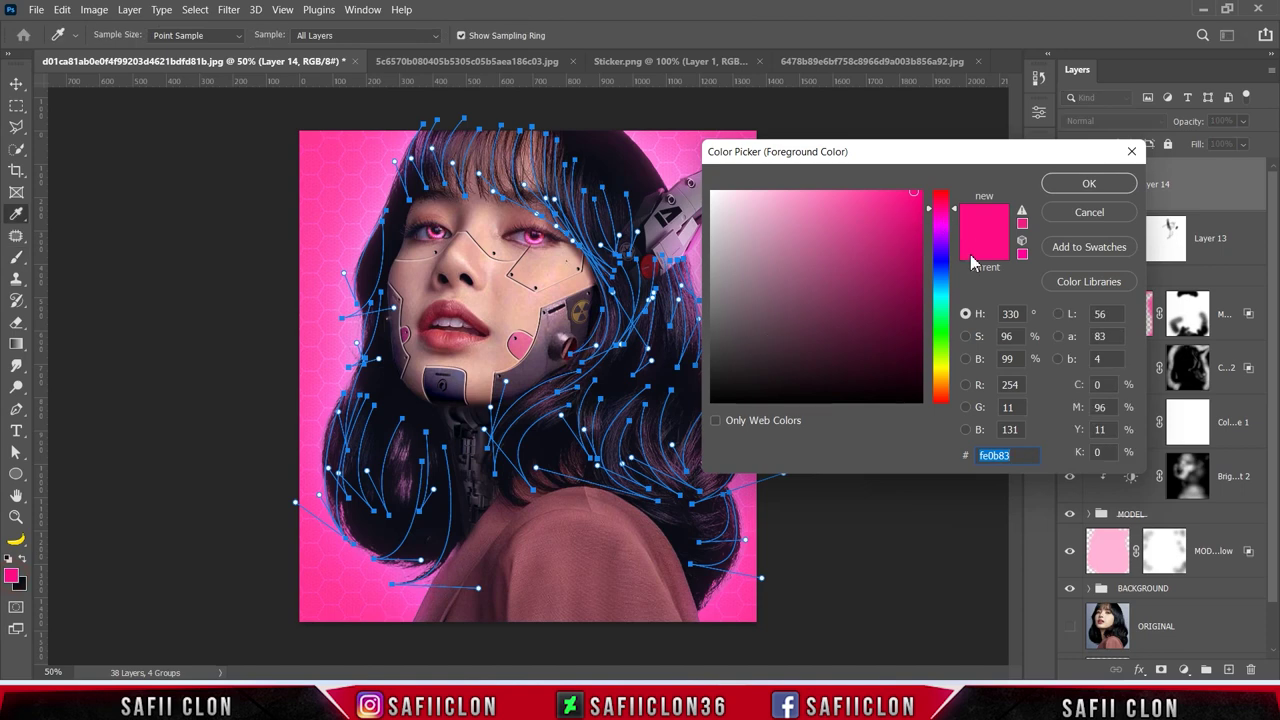
click(1090, 183)
key(b)
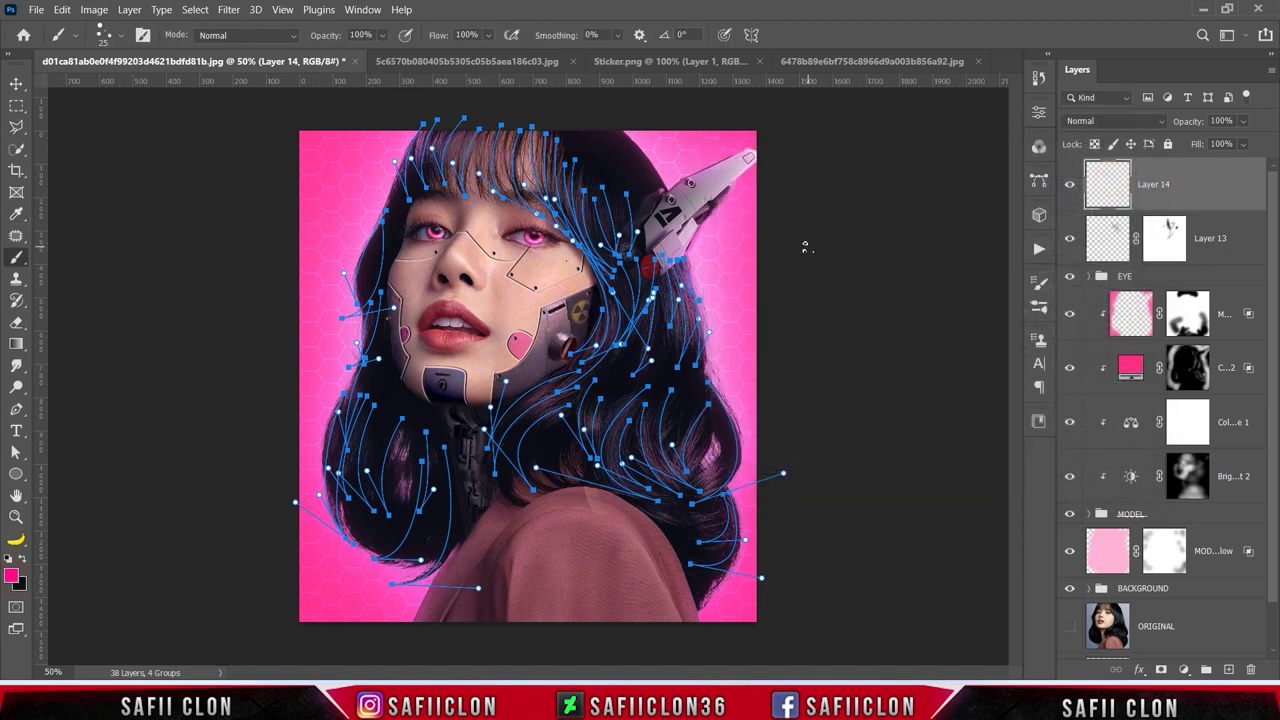
key(Return)
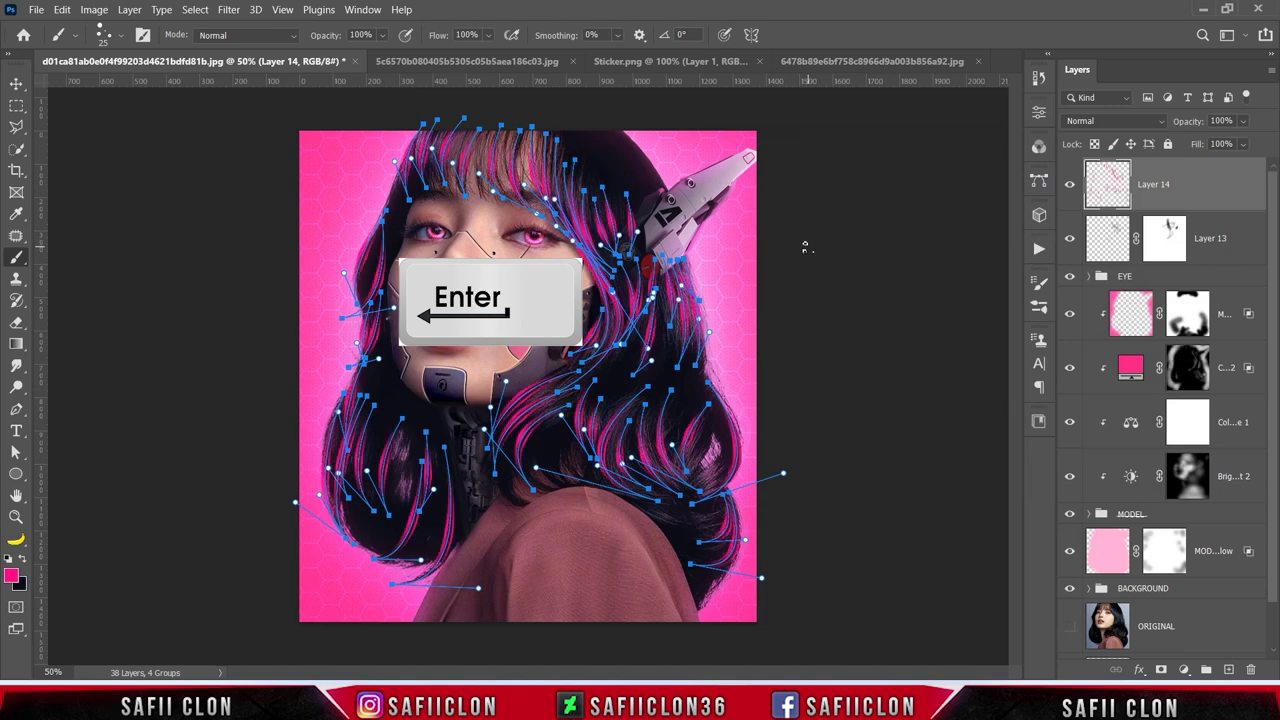
key(ctrl+h)
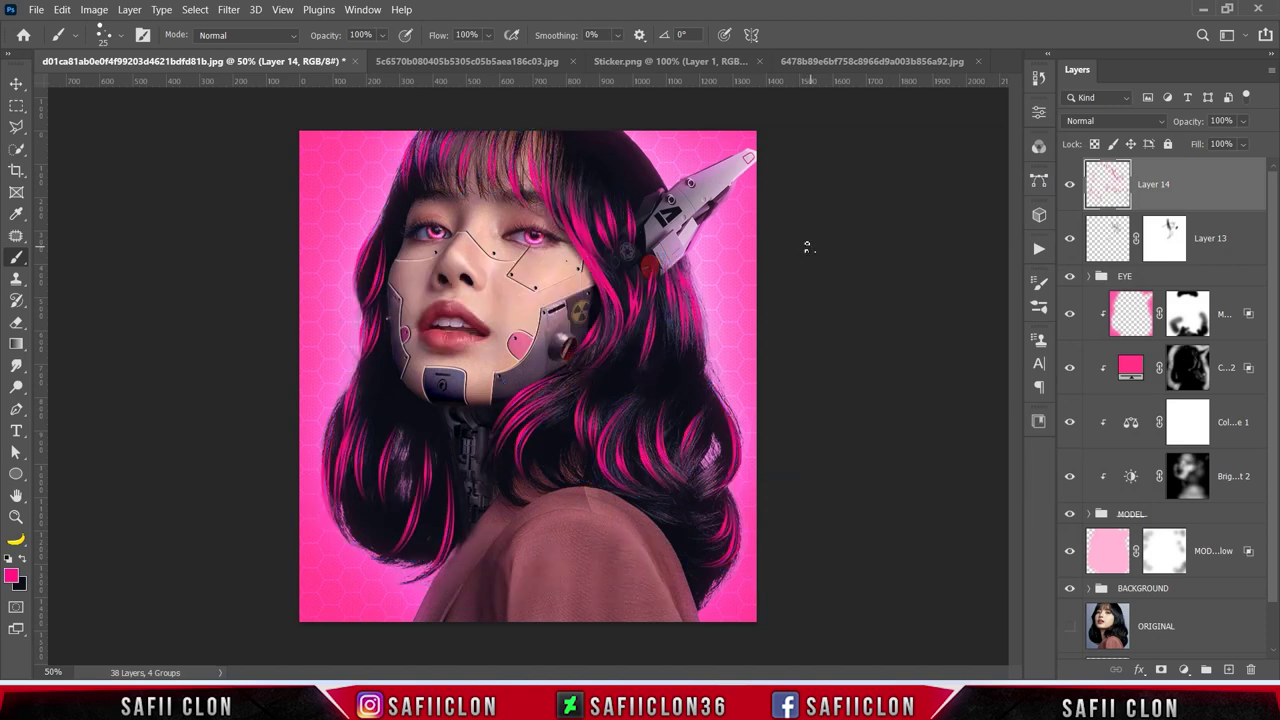
key(ctrl+h)
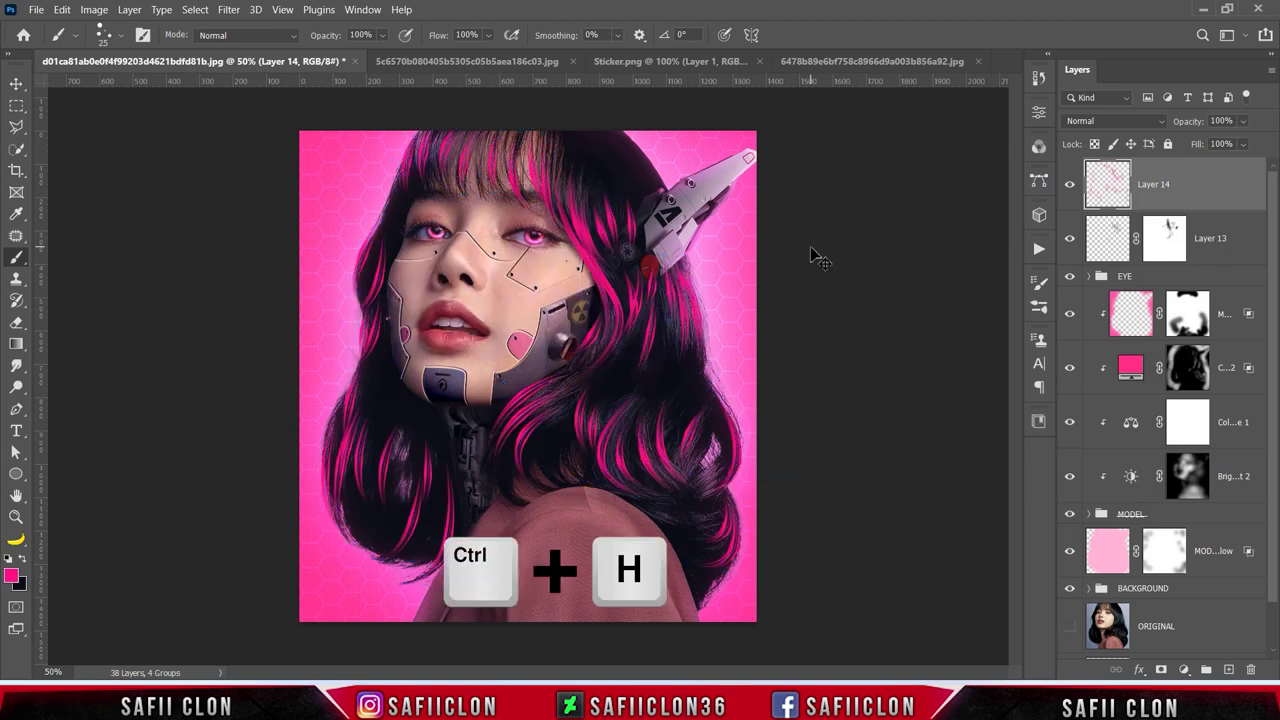
key(ctrl+z)
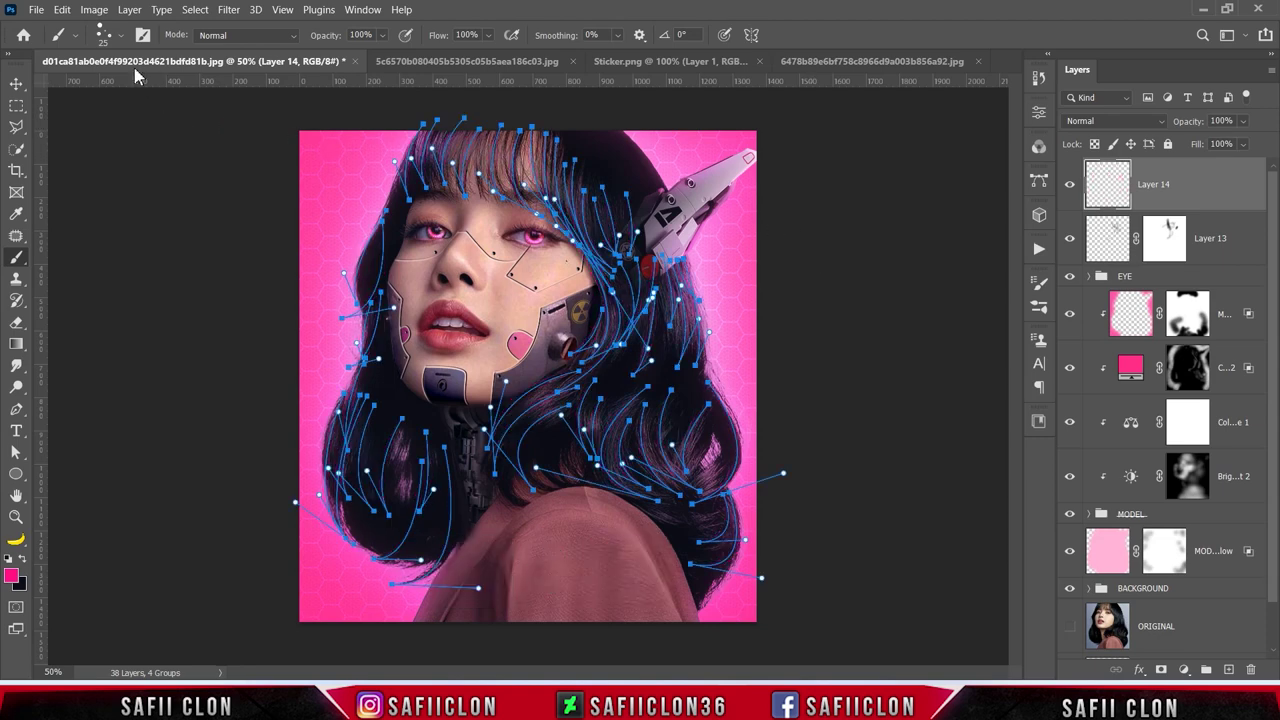
Step: Shrink the Hair 2 brush to 18 px, restroke the paths and hide them
click(119, 37)
drag(105, 92, 104, 90)
click(124, 37)
key(Return)
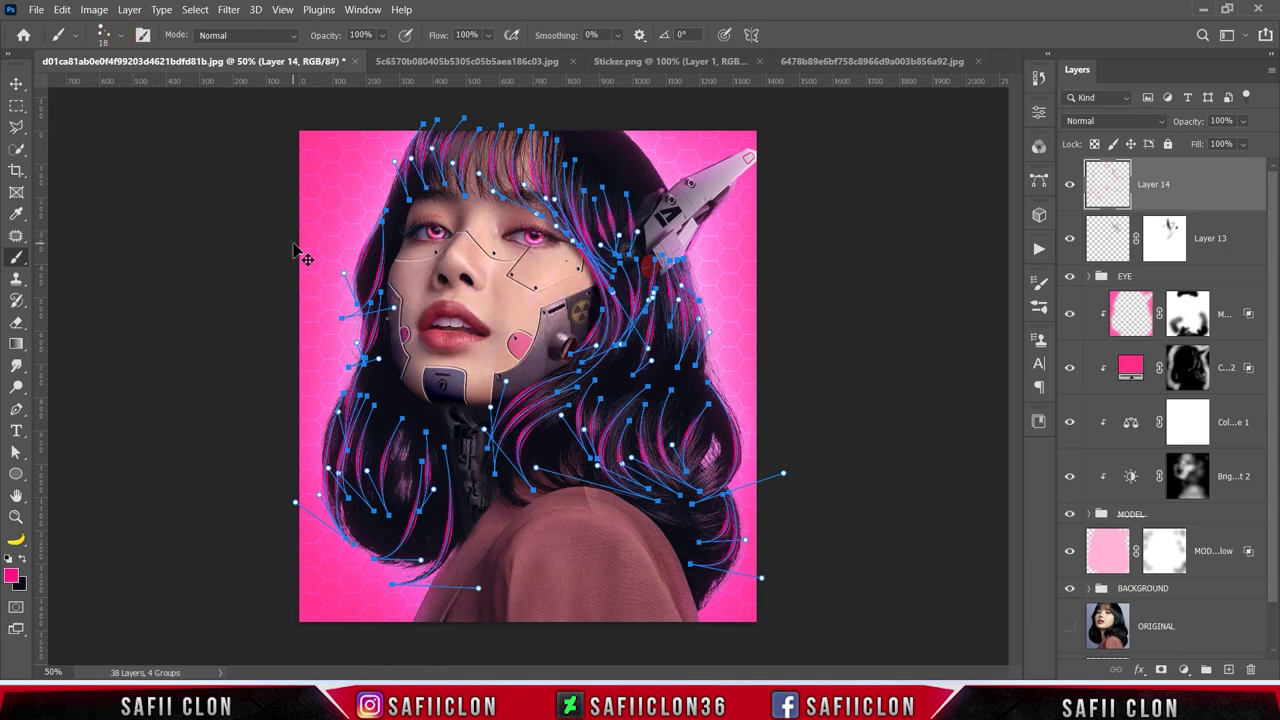
key(ctrl+h)
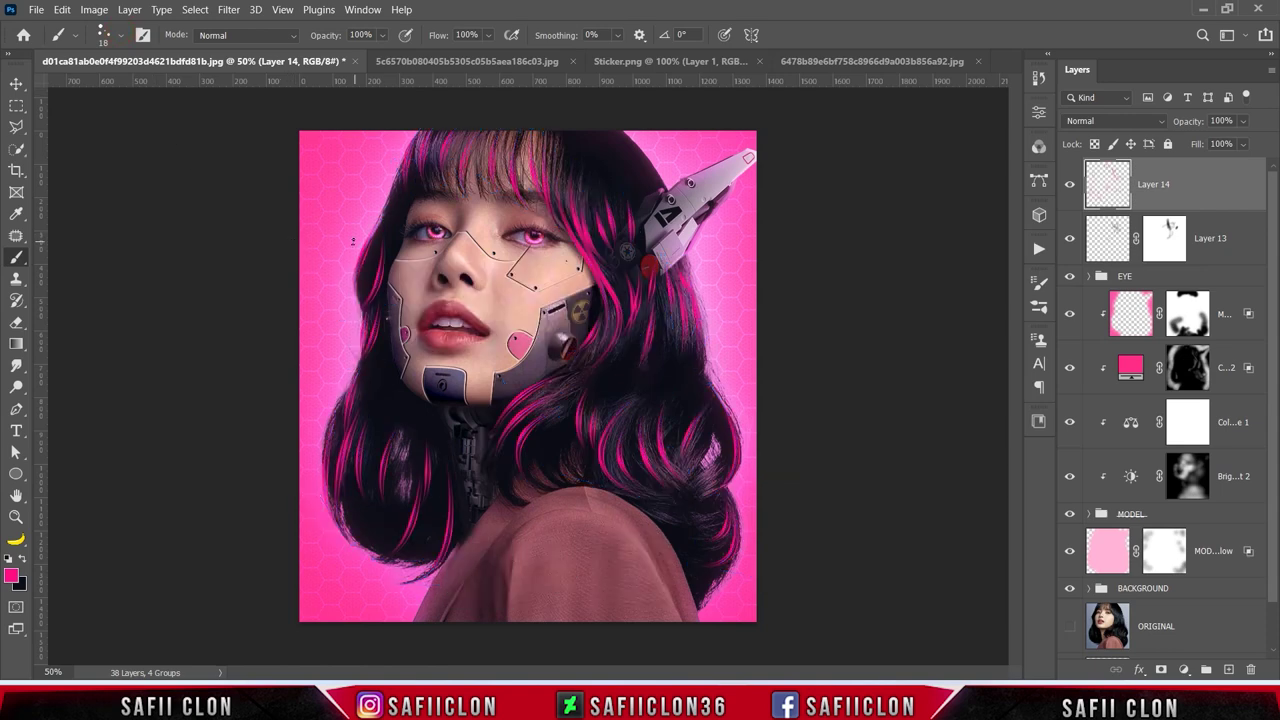
Step: Set Layer 14 to Linear Dodge (Add) at 50% fill and add a white mask
click(1110, 121)
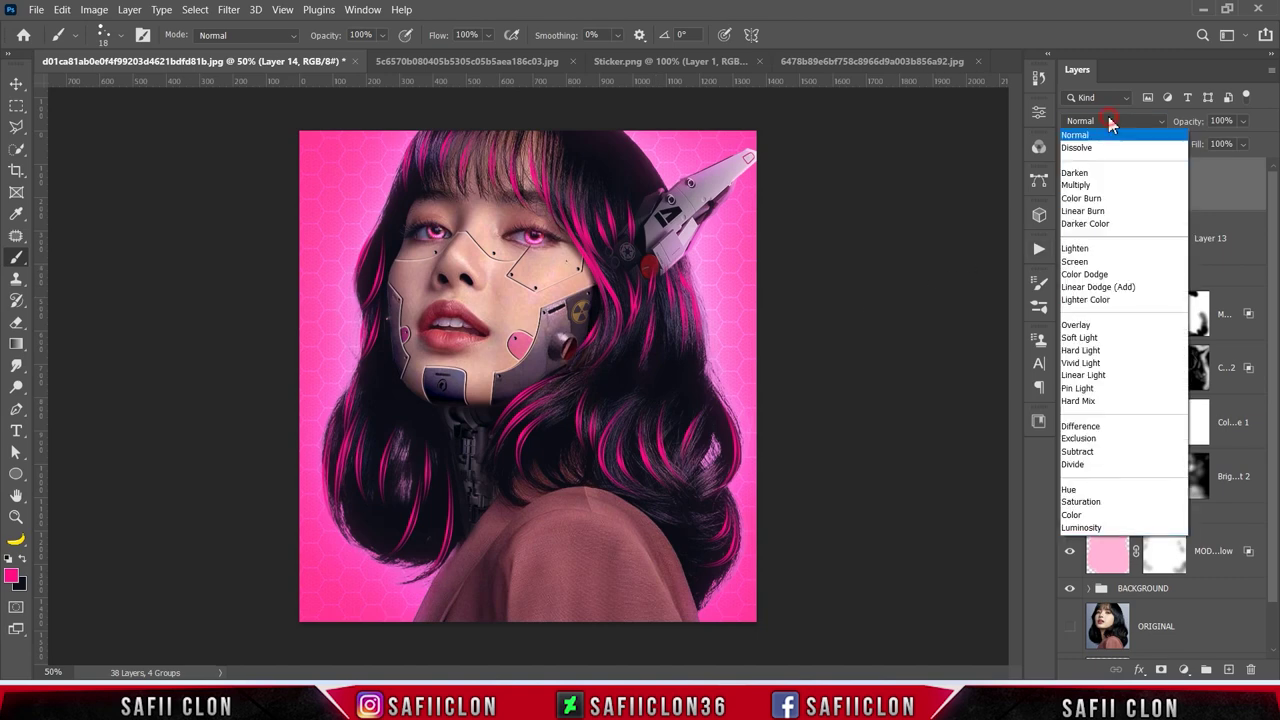
click(1107, 288)
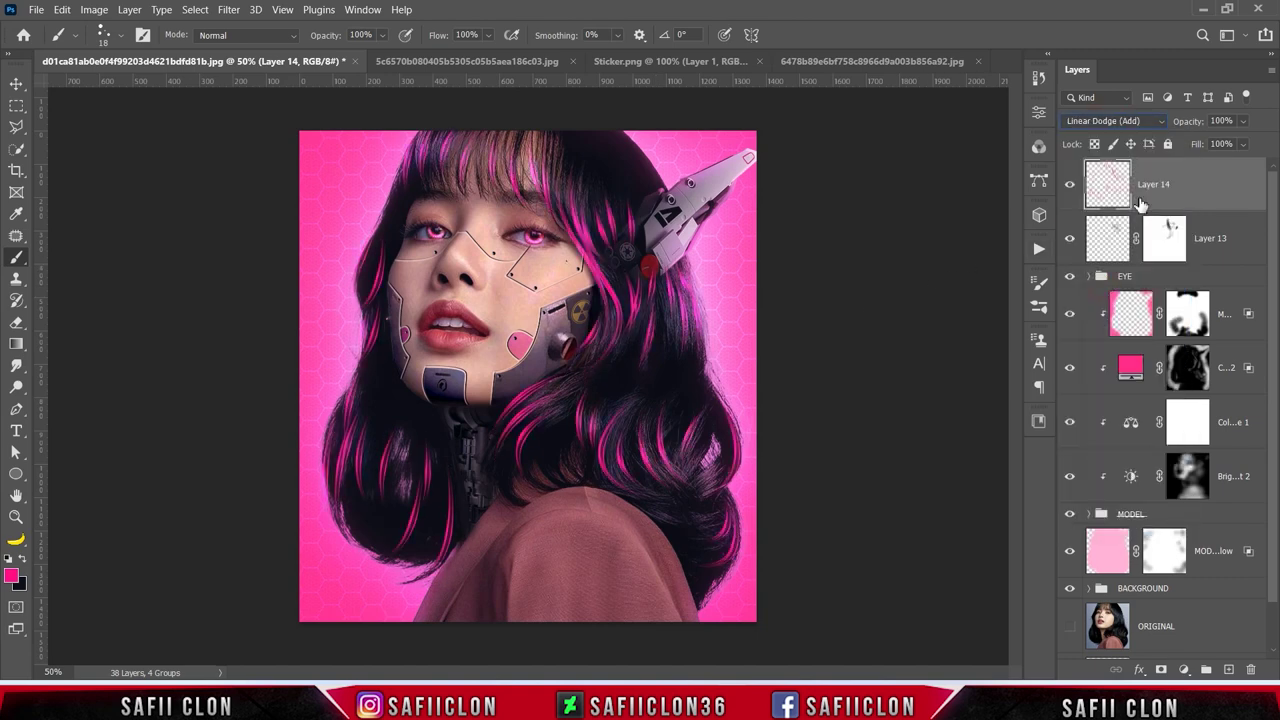
click(1244, 146)
drag(1256, 172, 1237, 164)
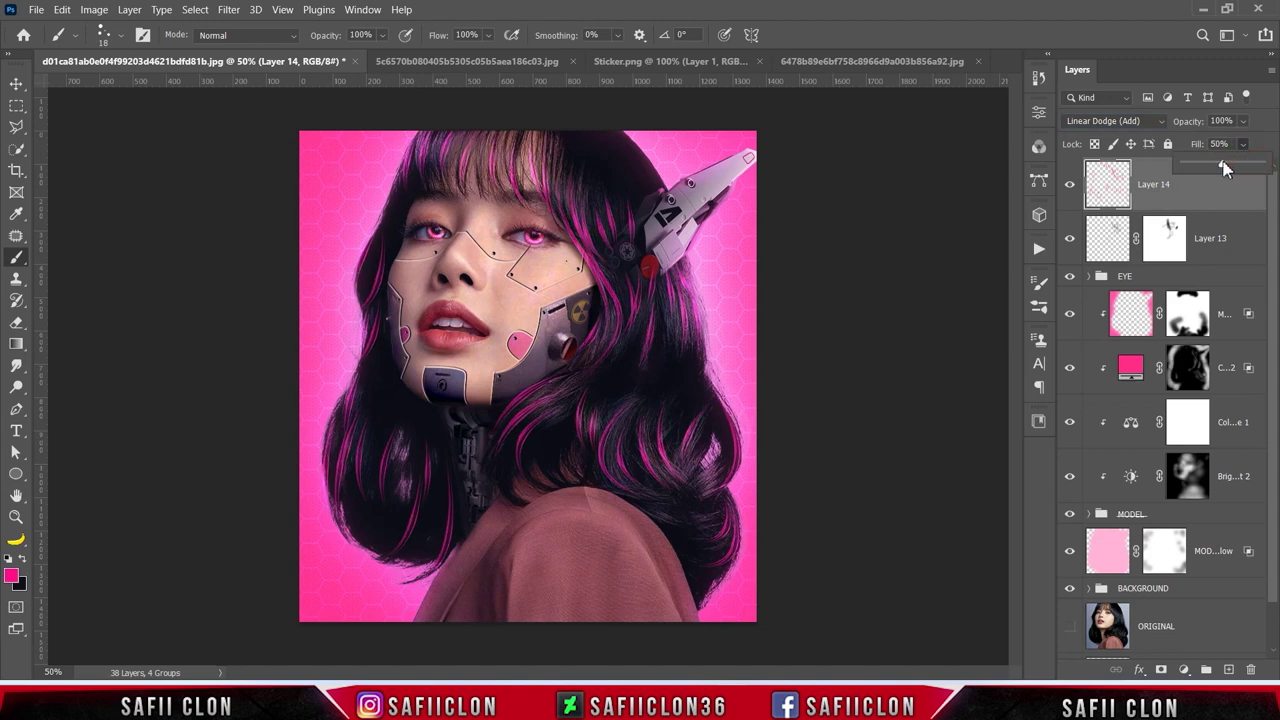
click(1243, 145)
click(1162, 672)
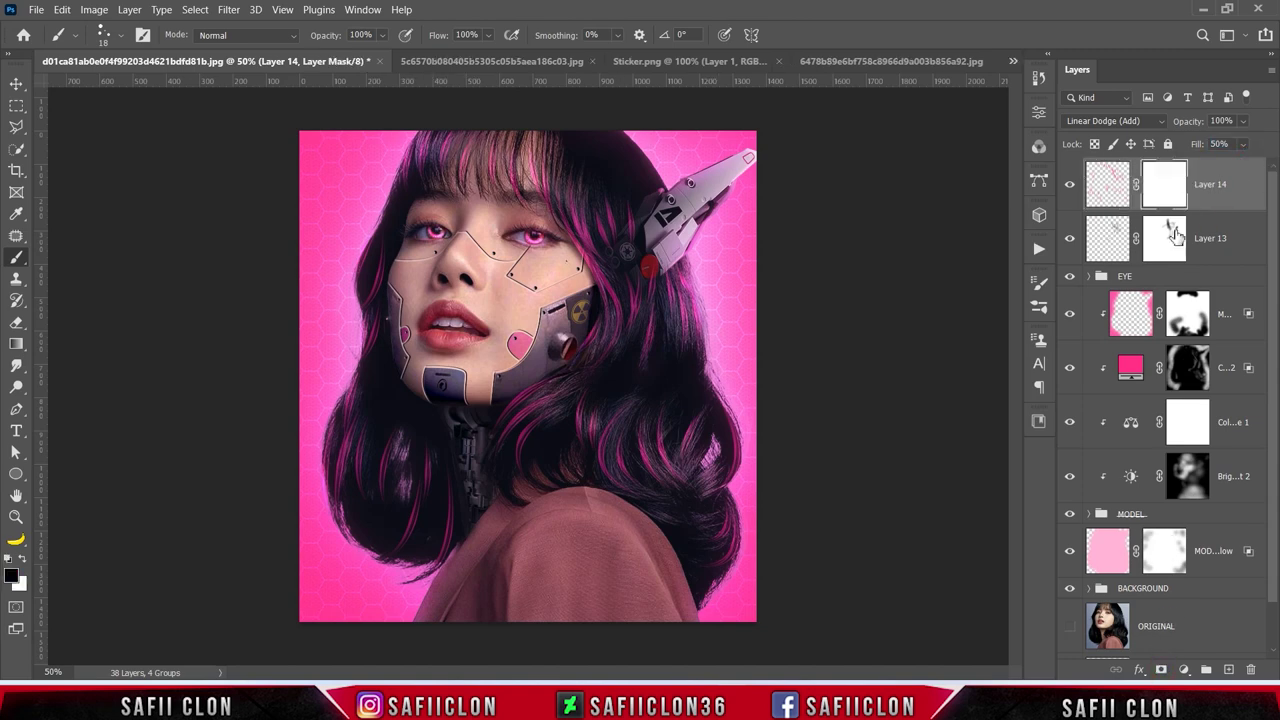
Step: Pick the Brush Tool with the Soft Round preset at 0% hardness
right_click(16, 257)
click(69, 257)
click(120, 36)
drag(309, 426, 300, 244)
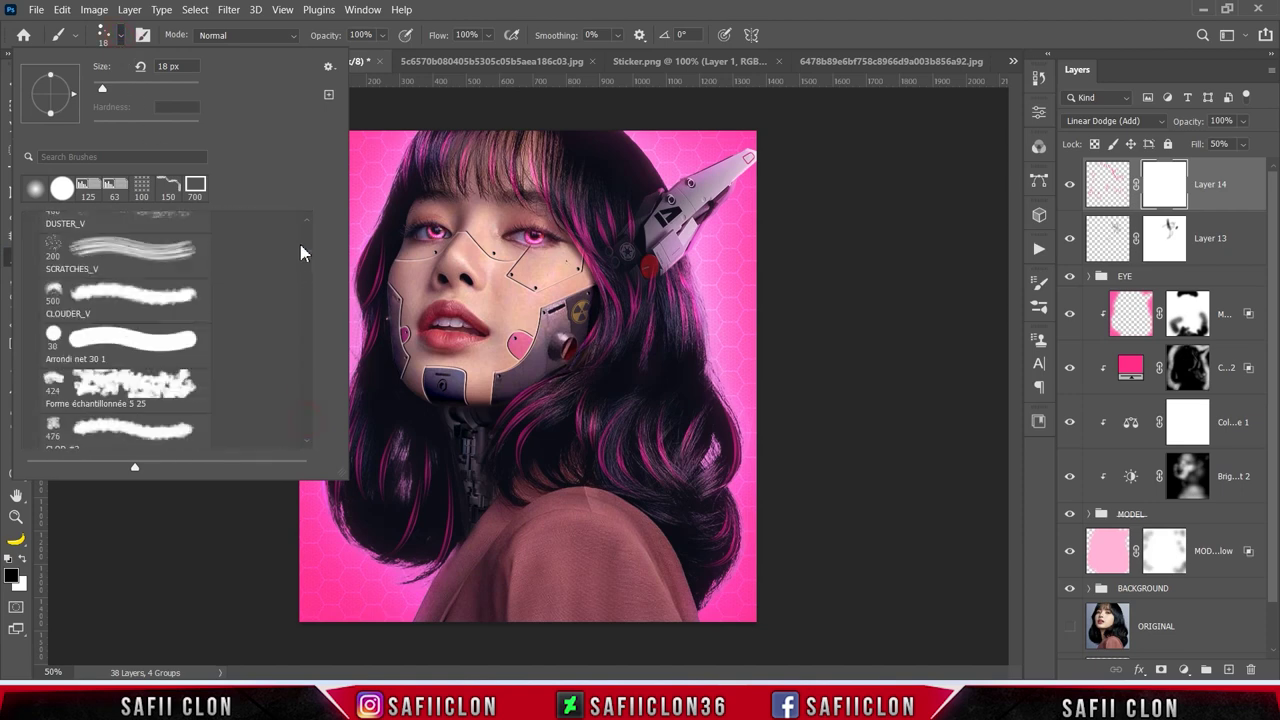
click(125, 252)
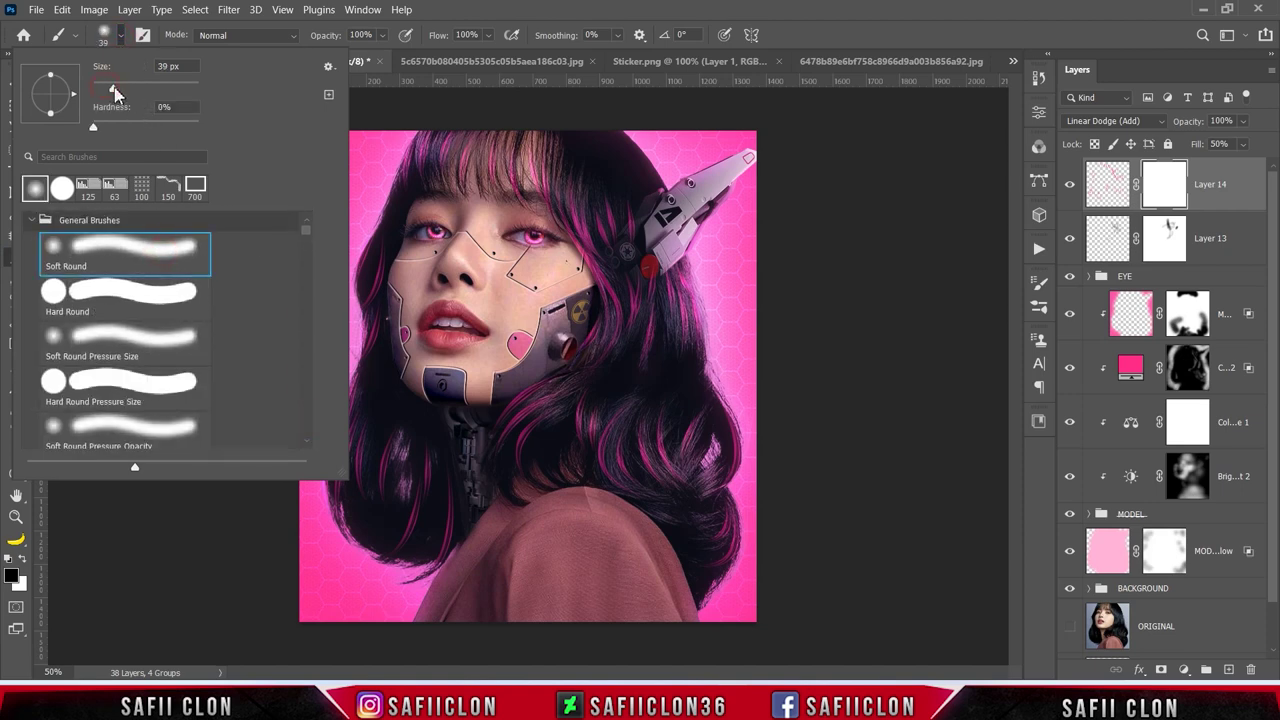
click(121, 38)
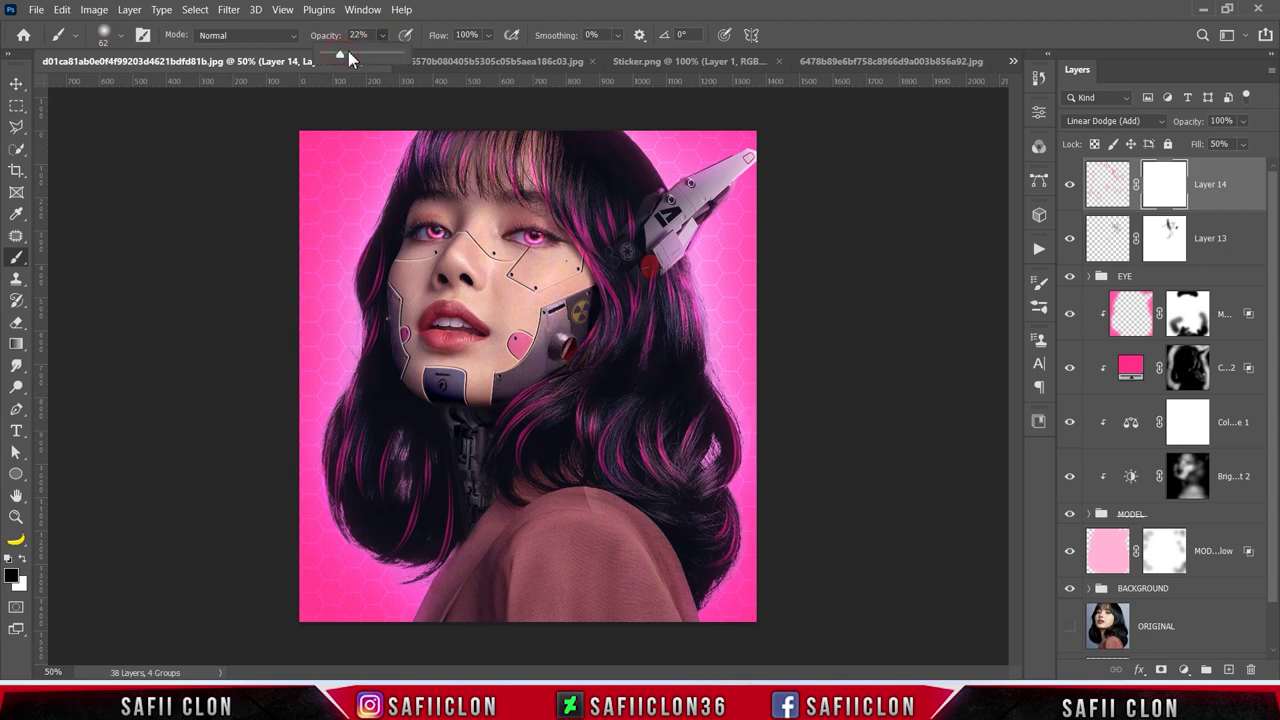
Step: Paint black at 17% opacity on Layer 14's mask to fade glow over the hair
click(381, 38)
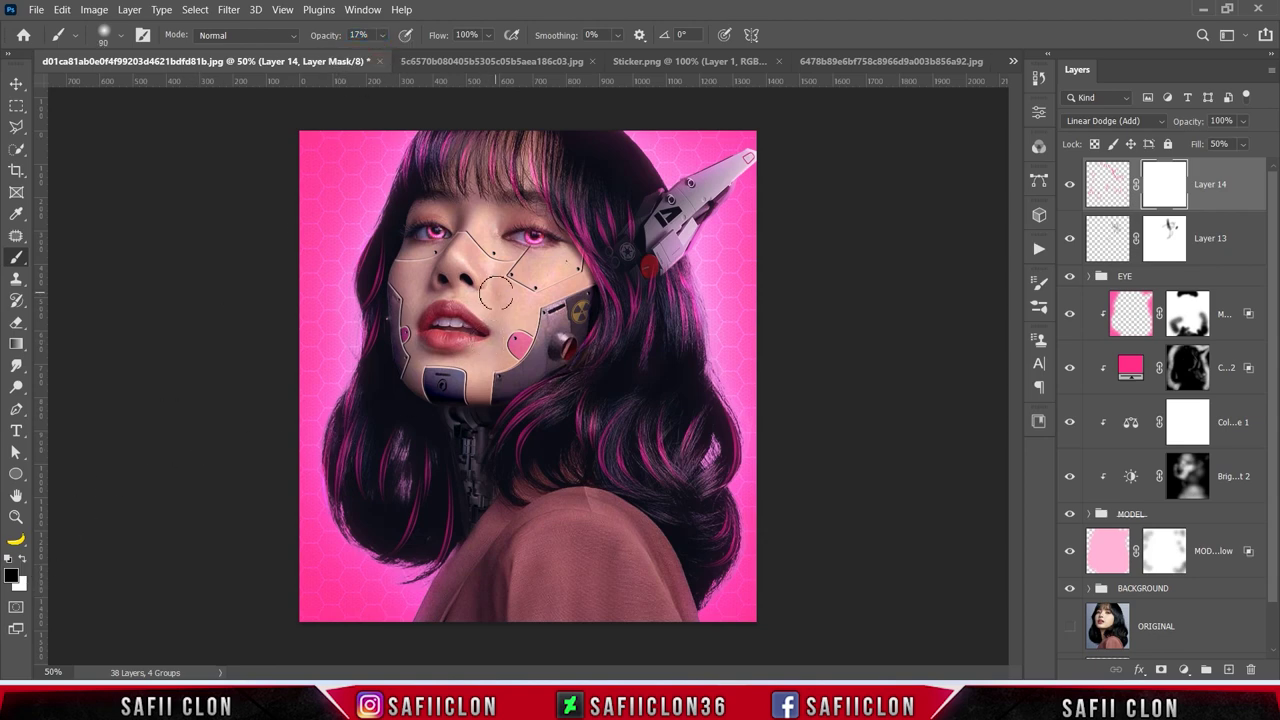
drag(532, 172, 624, 300)
key(bracketleft)
key(bracketleft)
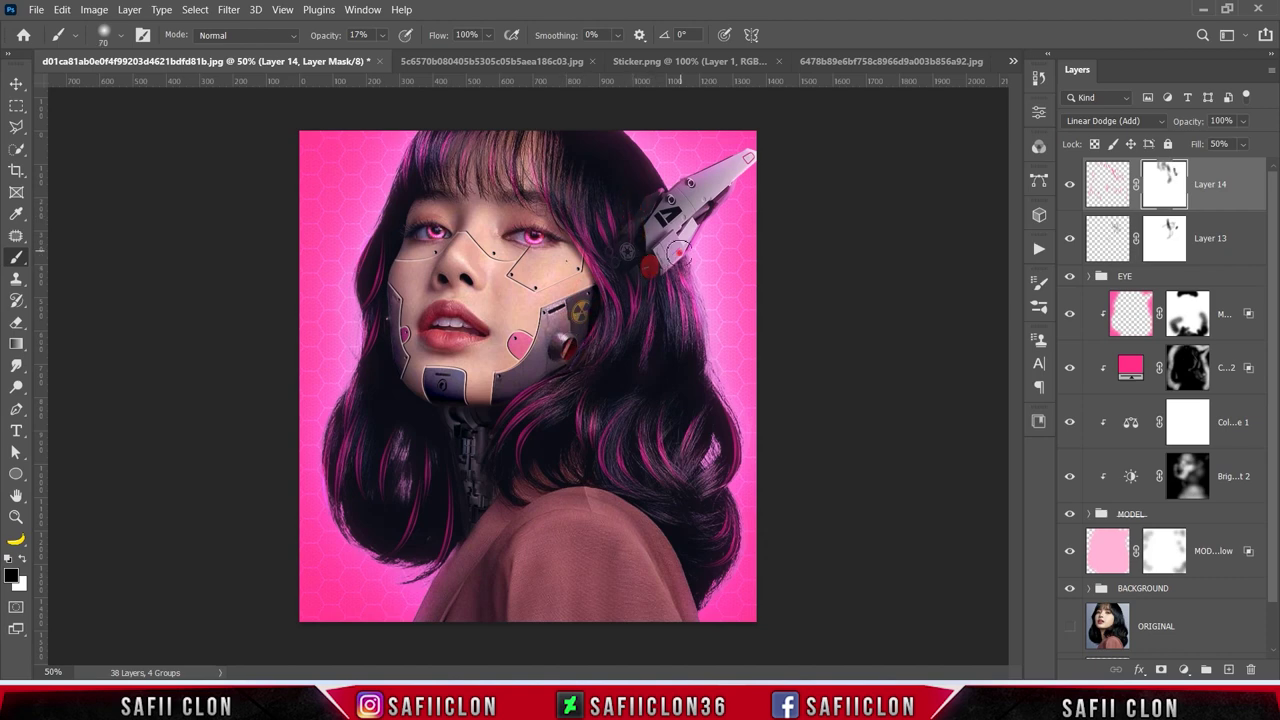
drag(580, 466, 506, 429)
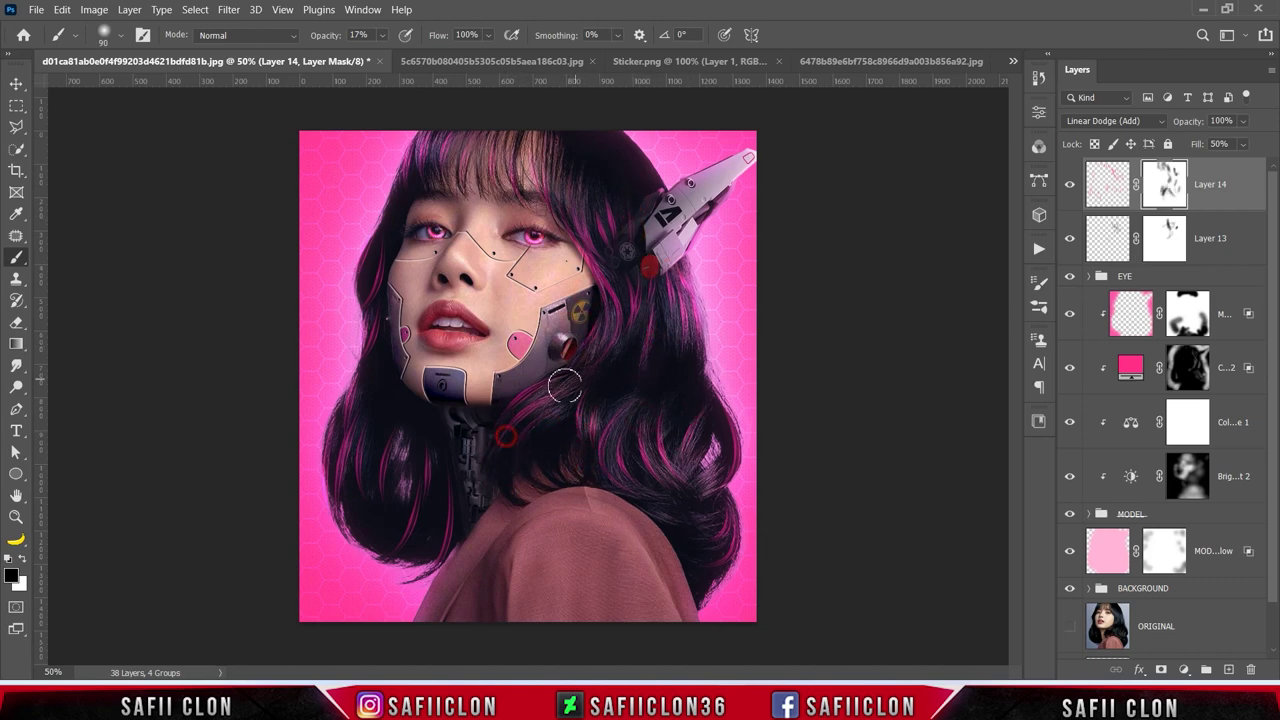
mouse_move(478, 567)
mouse_down()
mouse_move(342, 466)
mouse_move(712, 518)
mouse_up()
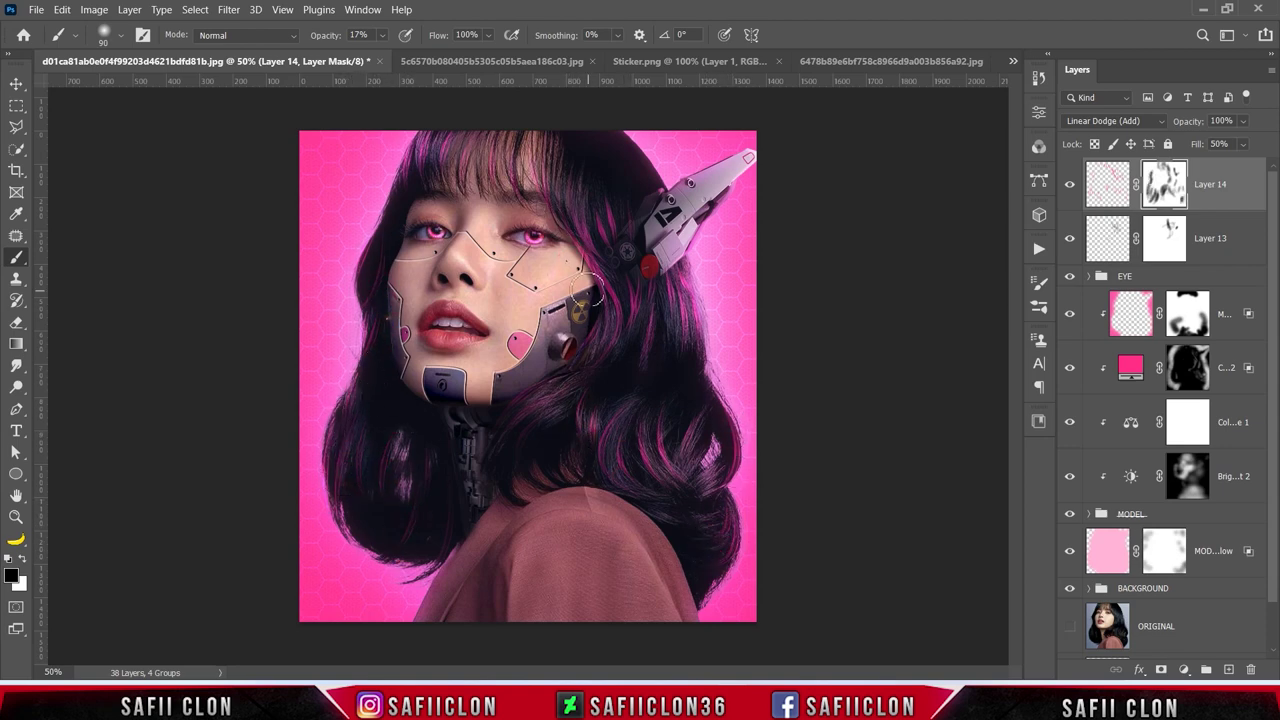
scroll(547, 318, down, 2)
scroll(484, 331, up, 2)
Step: Restore a little glow beside the eye in white, then toggle Layer 14 to compare
click(19, 561)
drag(570, 243, 571, 238)
key(ctrl+minus)
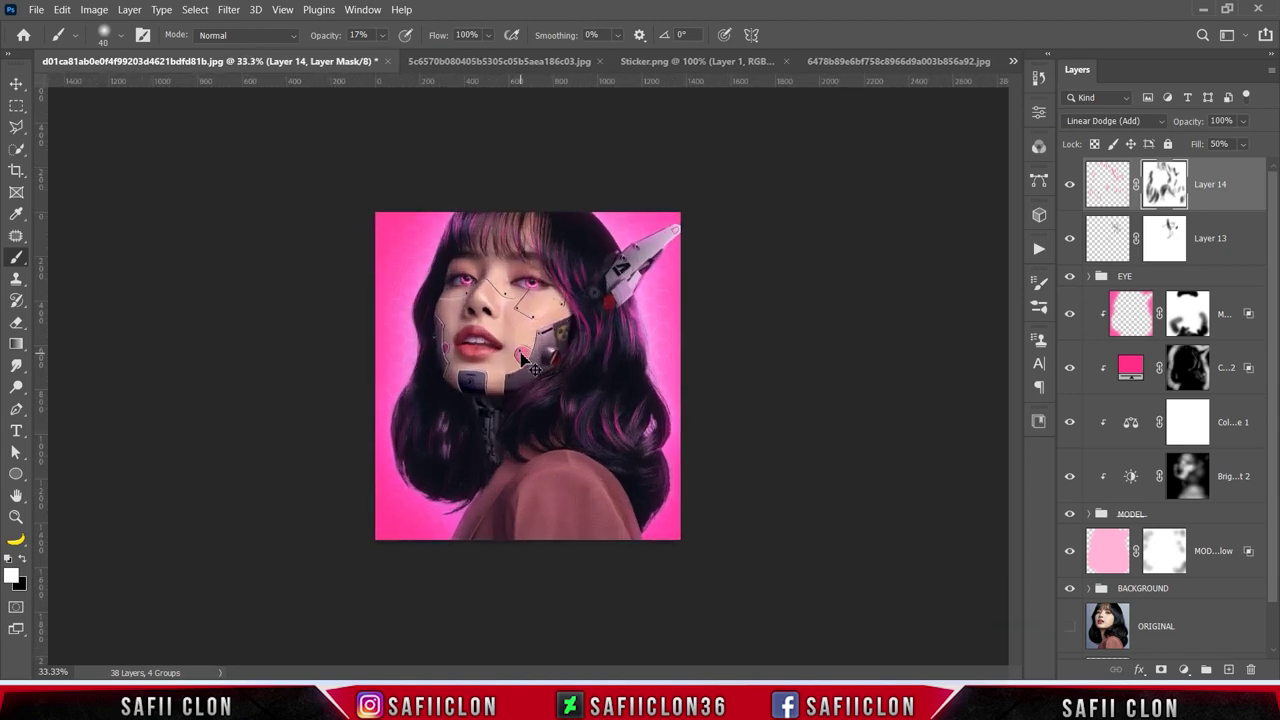
click(1069, 186)
click(1070, 188)
click(1070, 186)
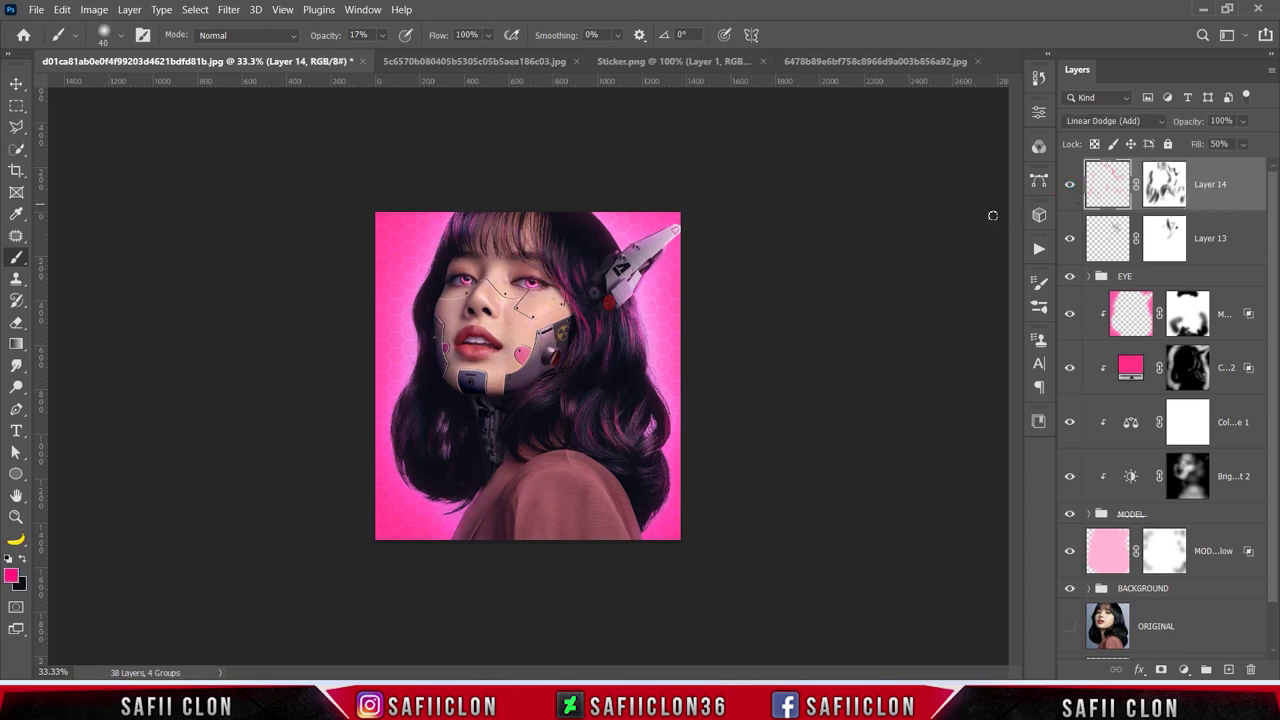
key(ctrl+plus)
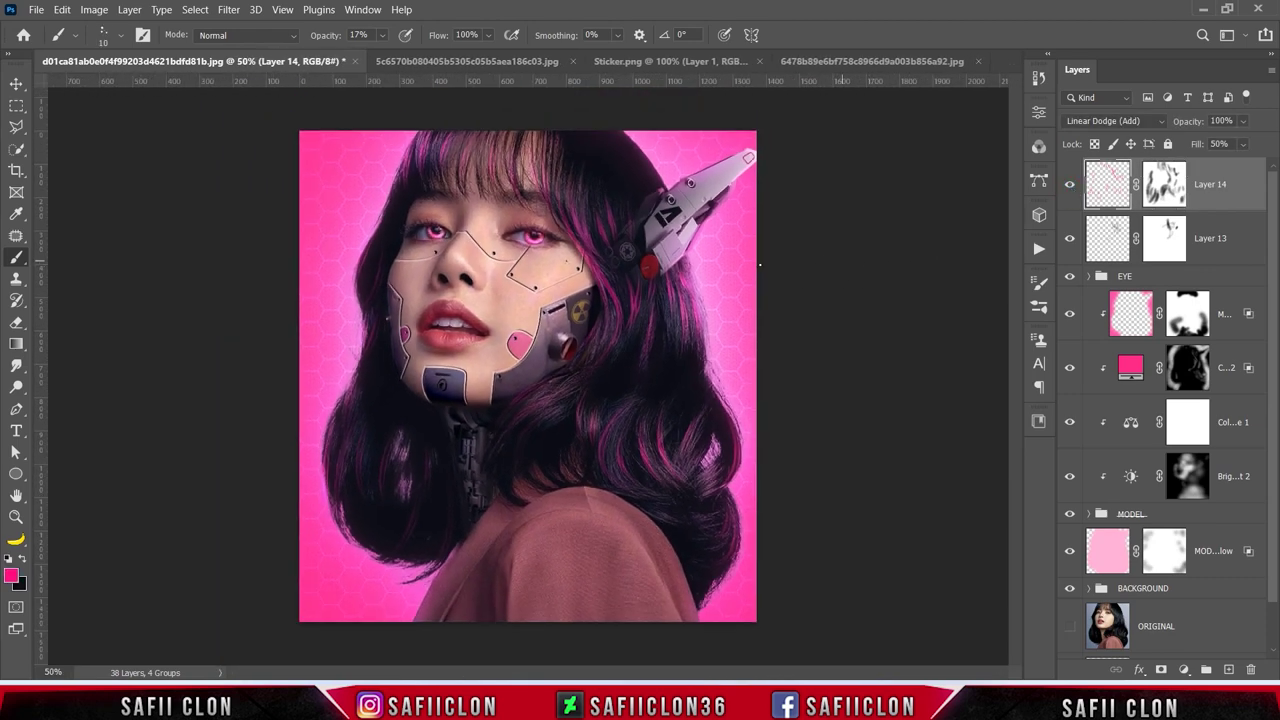
Step: Reveal all the hair-strand pen paths, select them and delete them
click(16, 409)
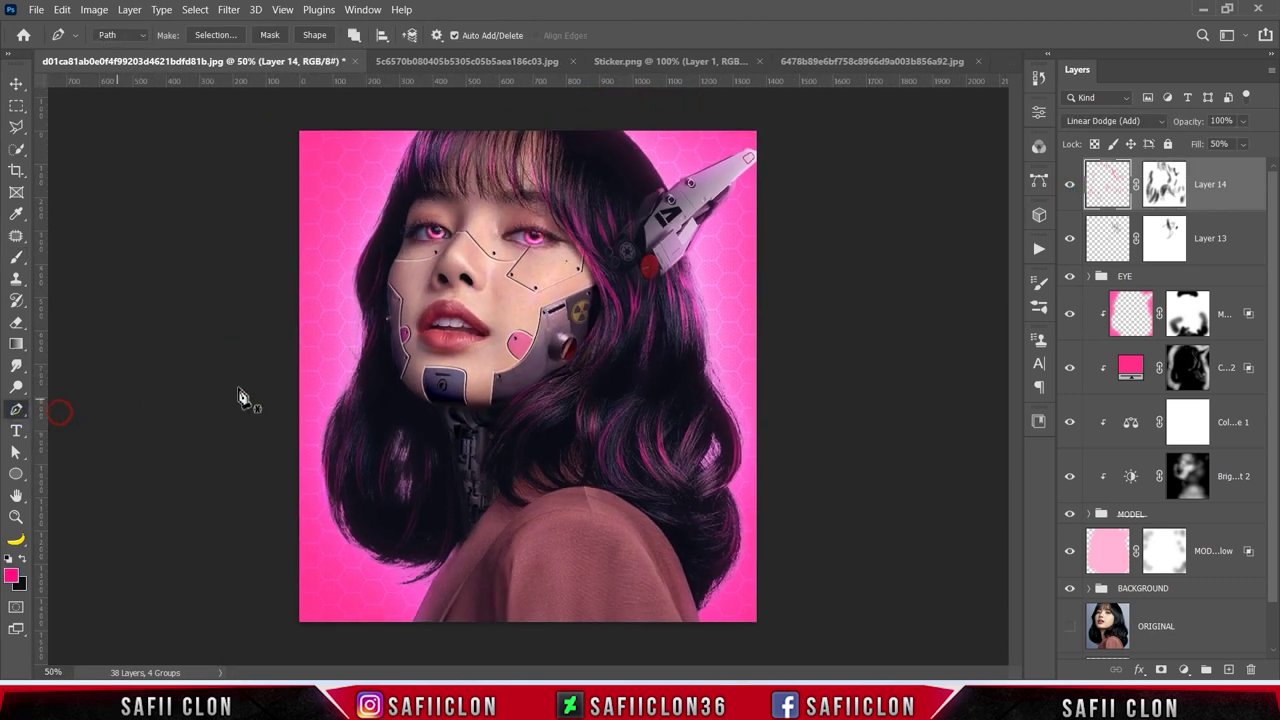
click(157, 409)
key(ctrl+h)
key(ctrl+h)
drag(252, 100, 815, 598)
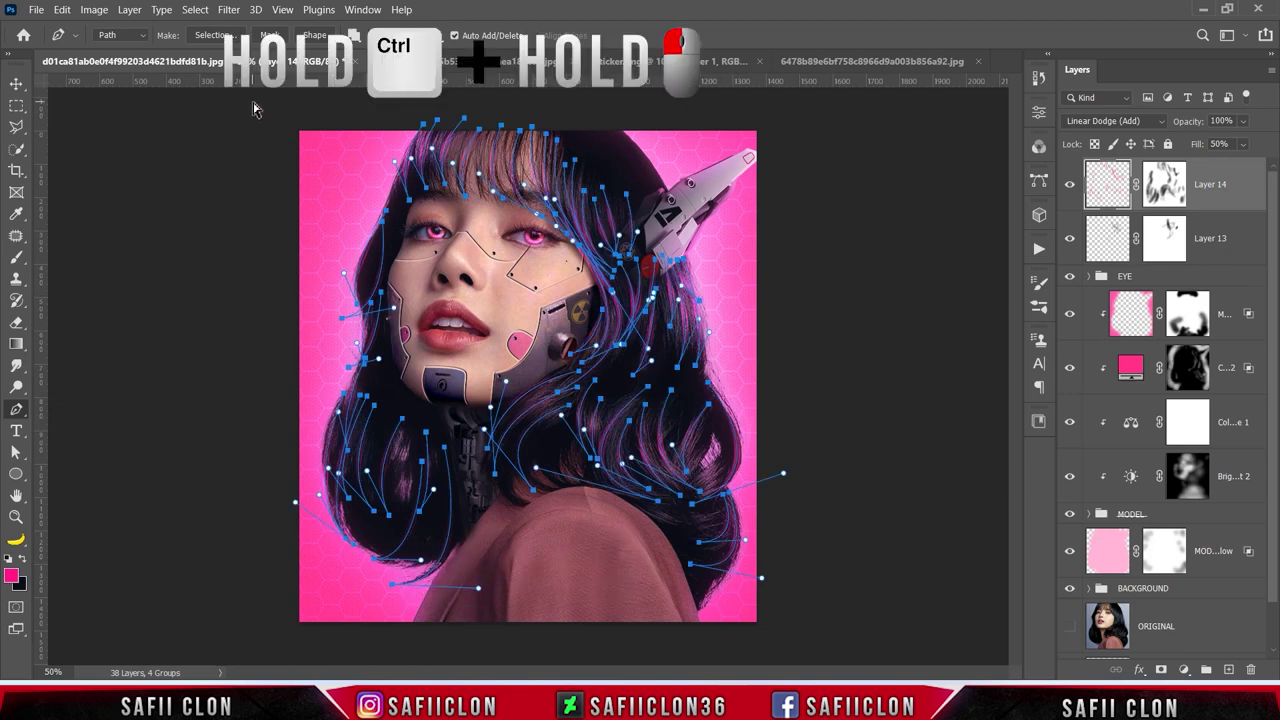
key(Delete)
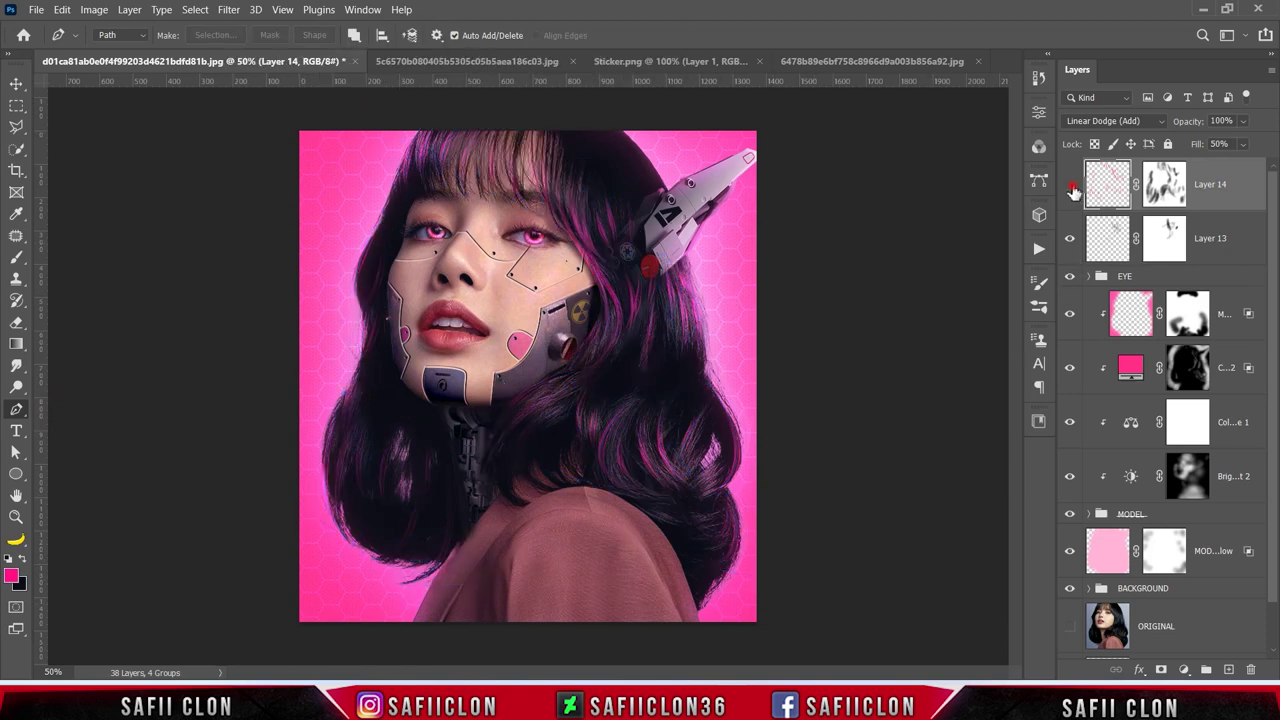
click(1183, 669)
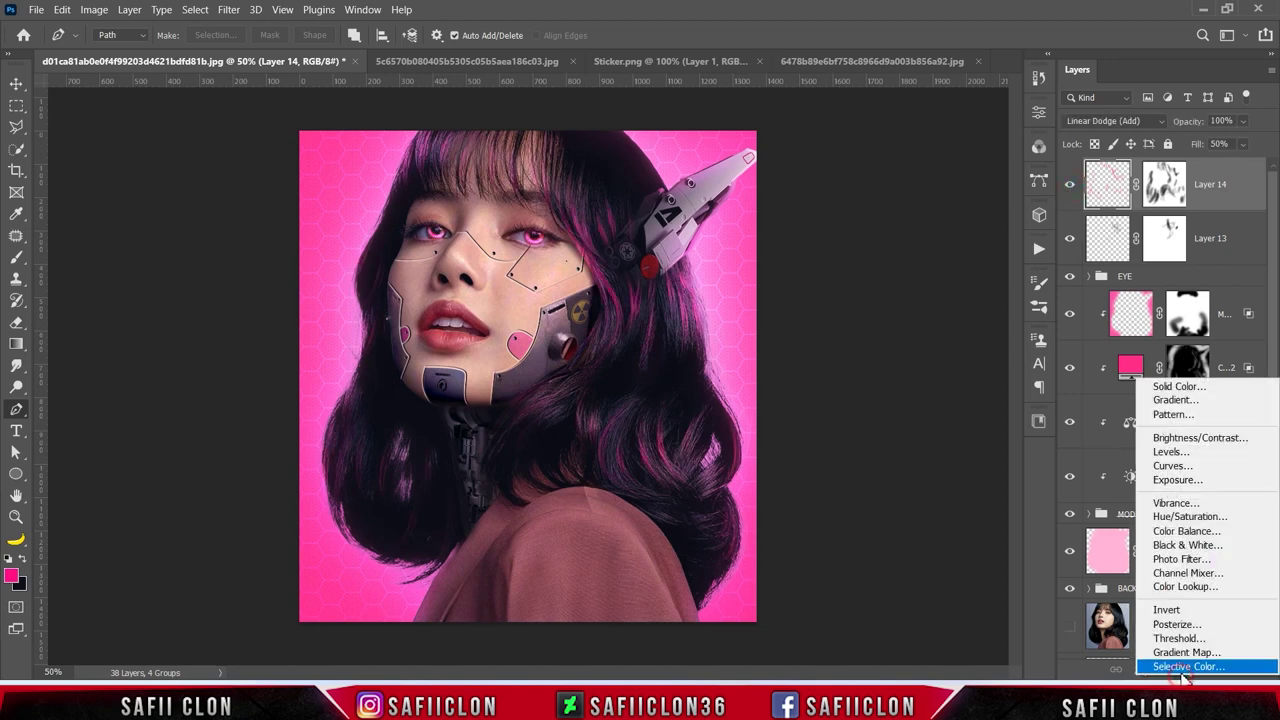
Step: Add an Exposure layer with offset +0.0078 and gamma 1.03, toggling it to compare
click(1176, 480)
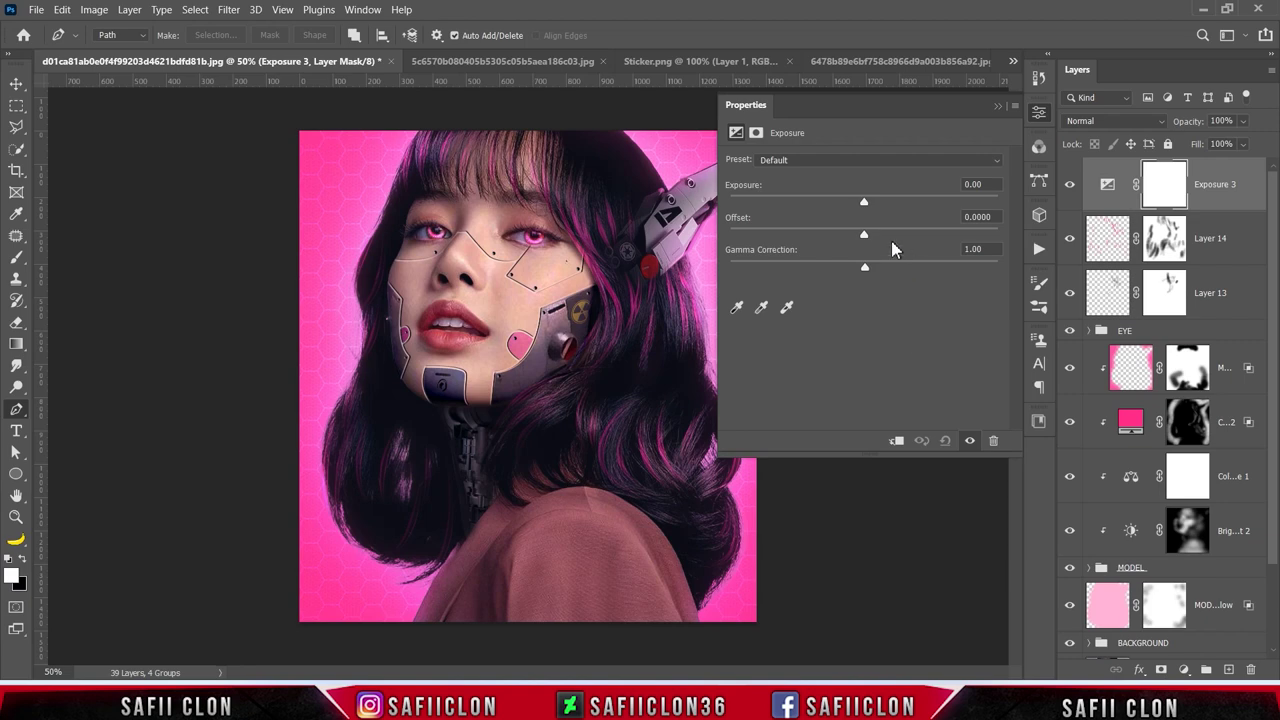
drag(866, 241, 867, 241)
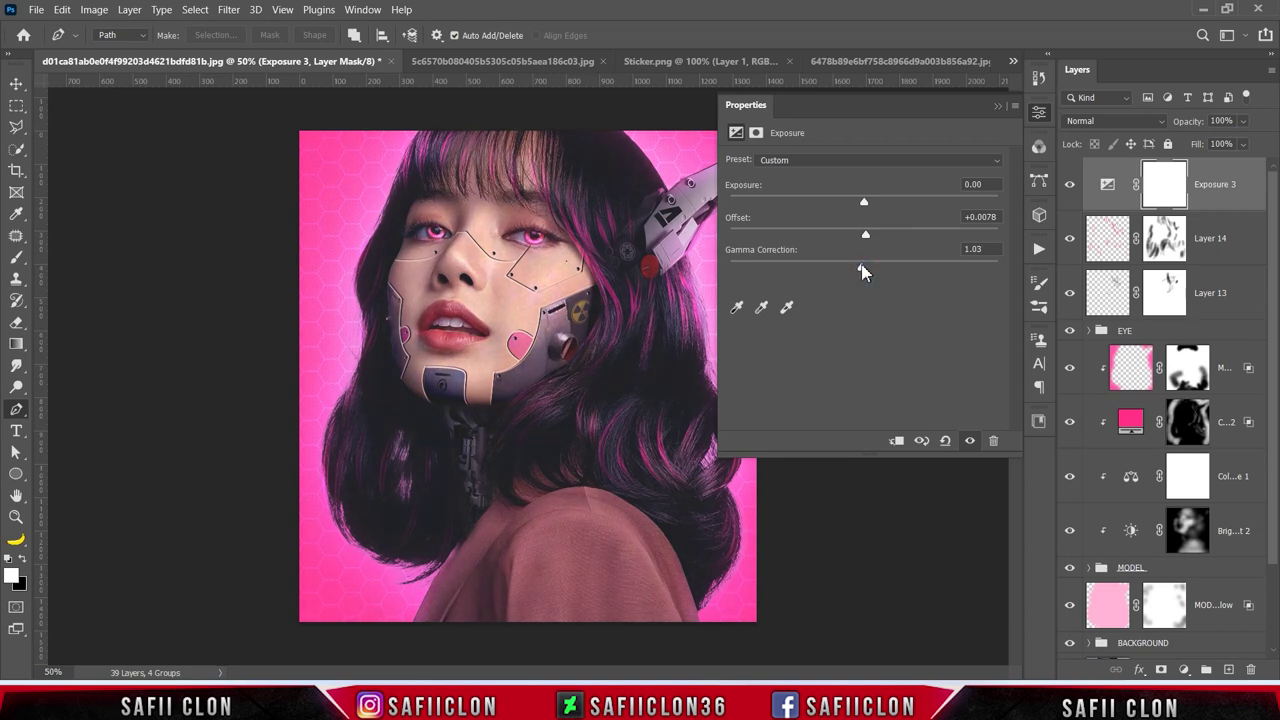
click(1001, 107)
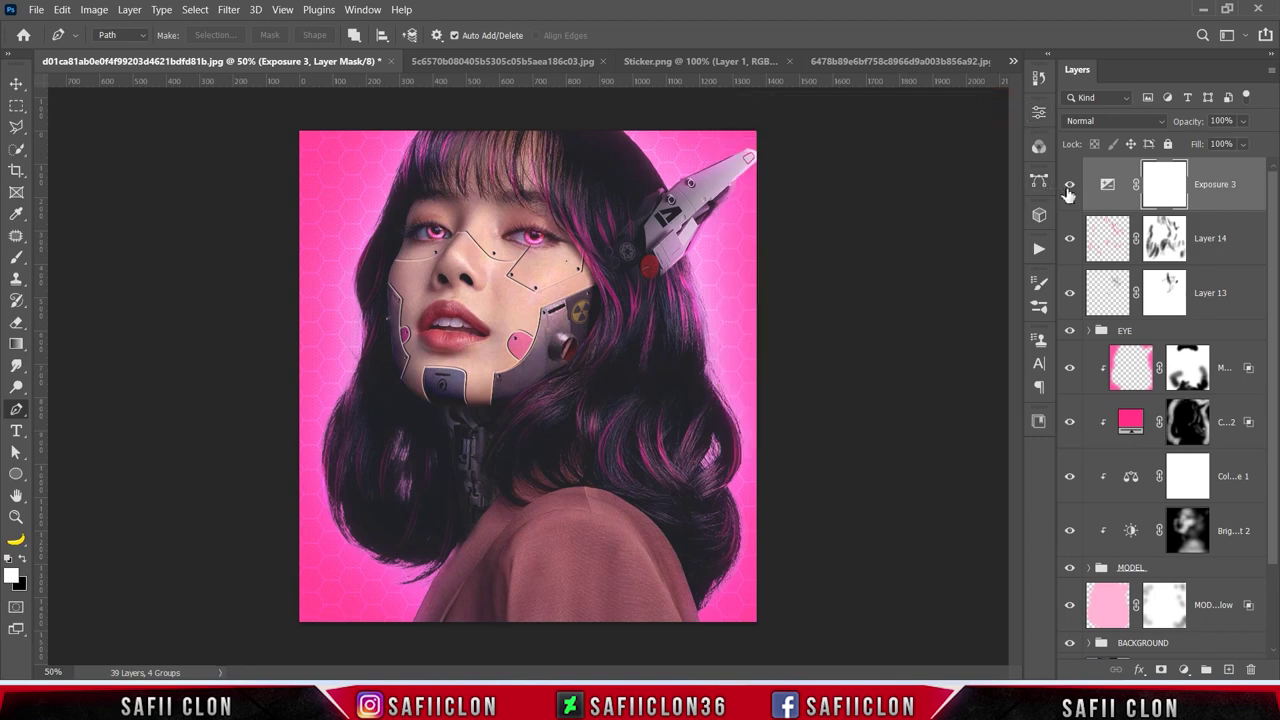
click(1070, 188)
click(1070, 188)
click(1070, 186)
click(1070, 186)
click(1184, 669)
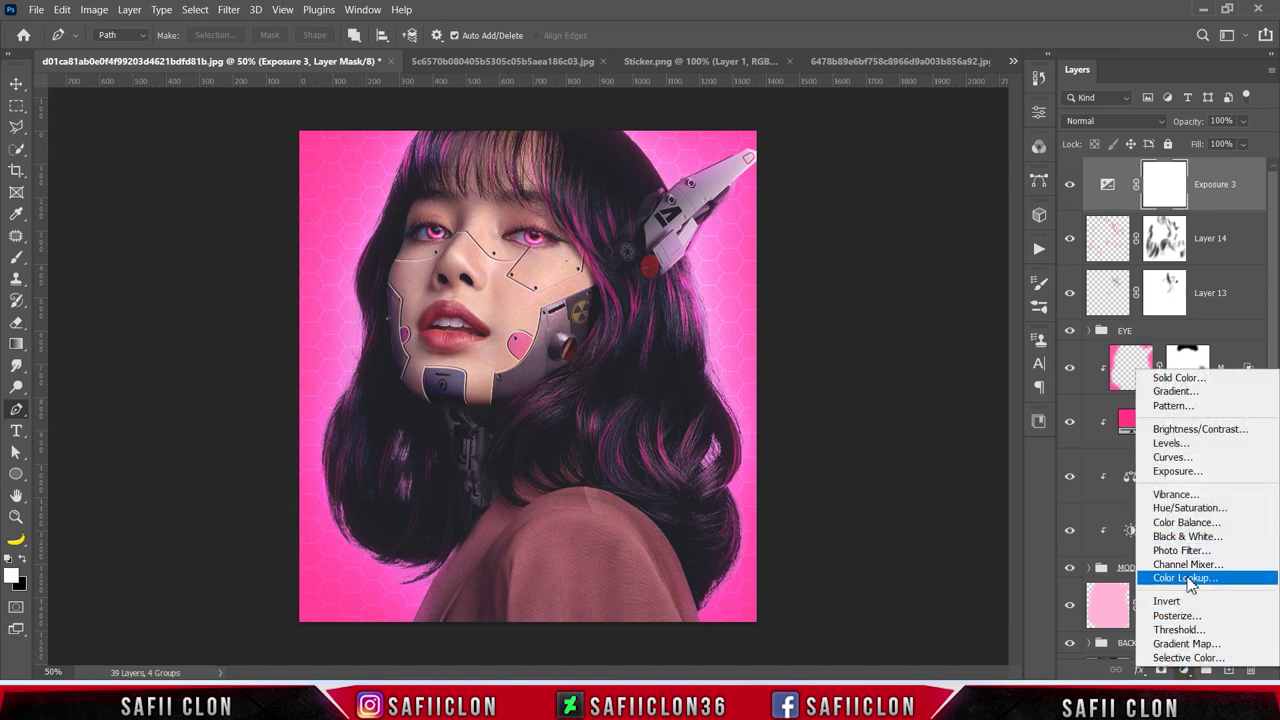
Step: Add a Color Lookup layer using 3Strip.look and lower its fill to 63%
click(1185, 578)
click(854, 163)
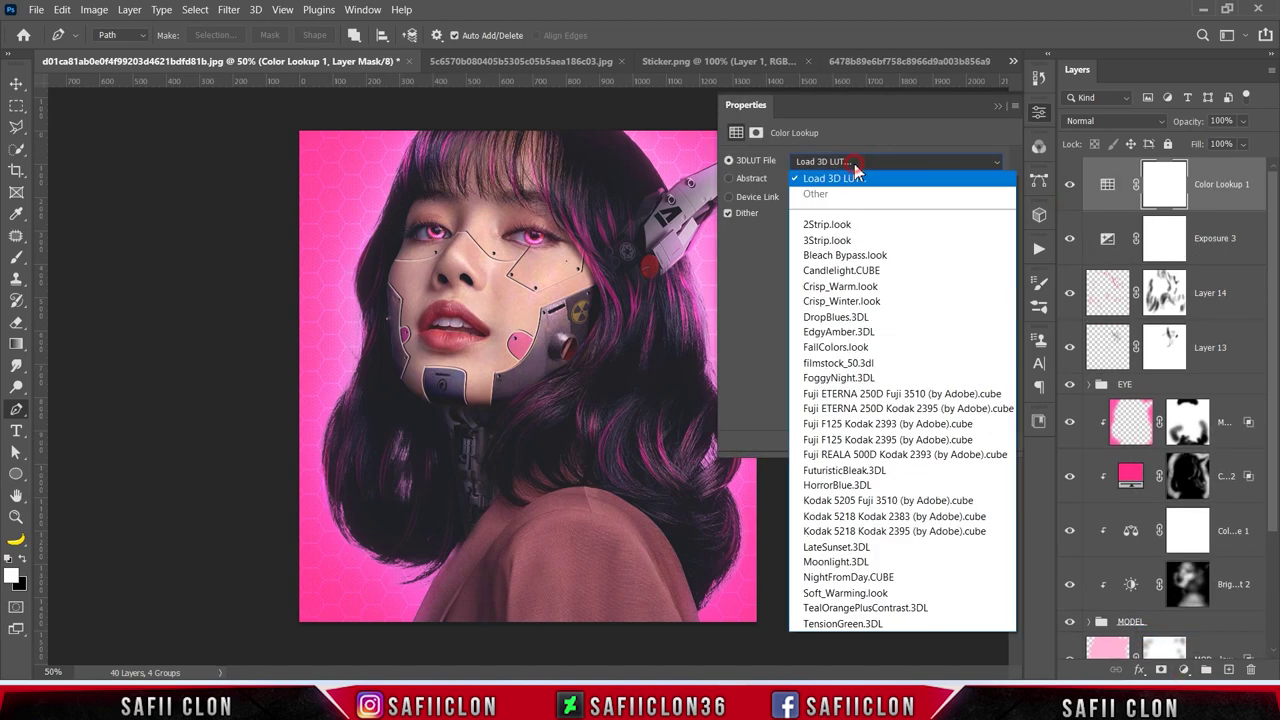
click(840, 241)
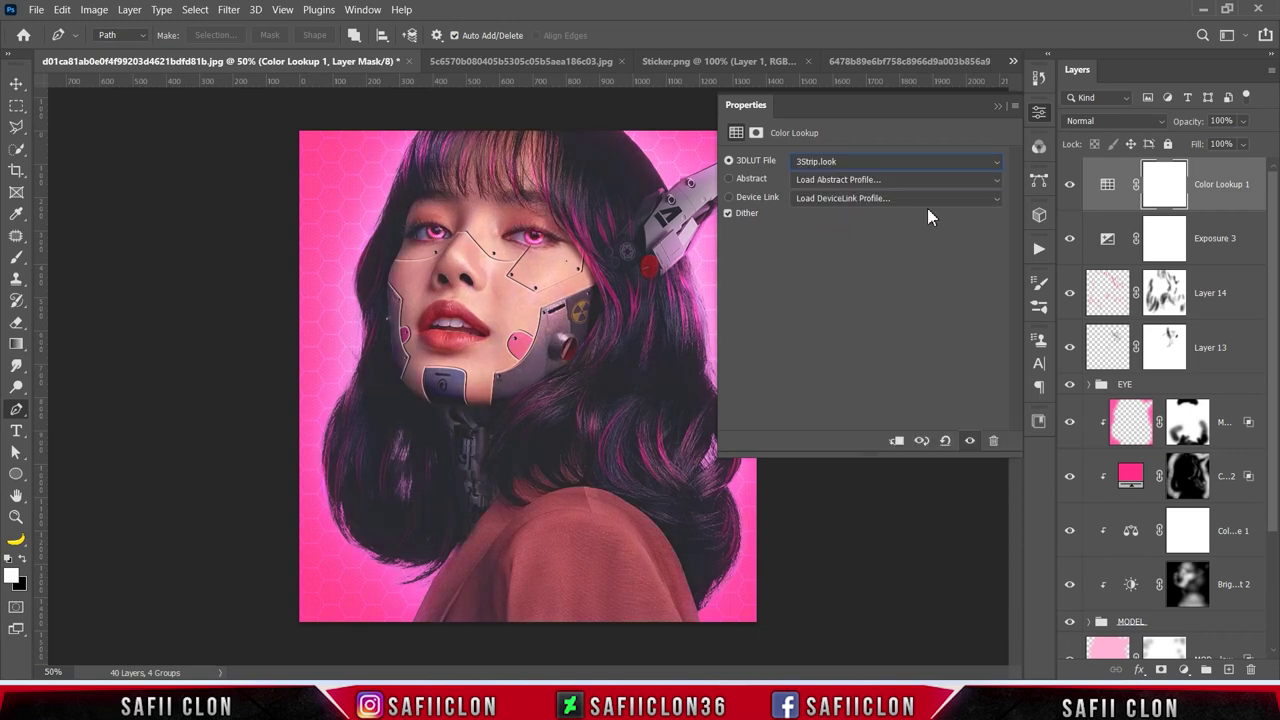
click(997, 105)
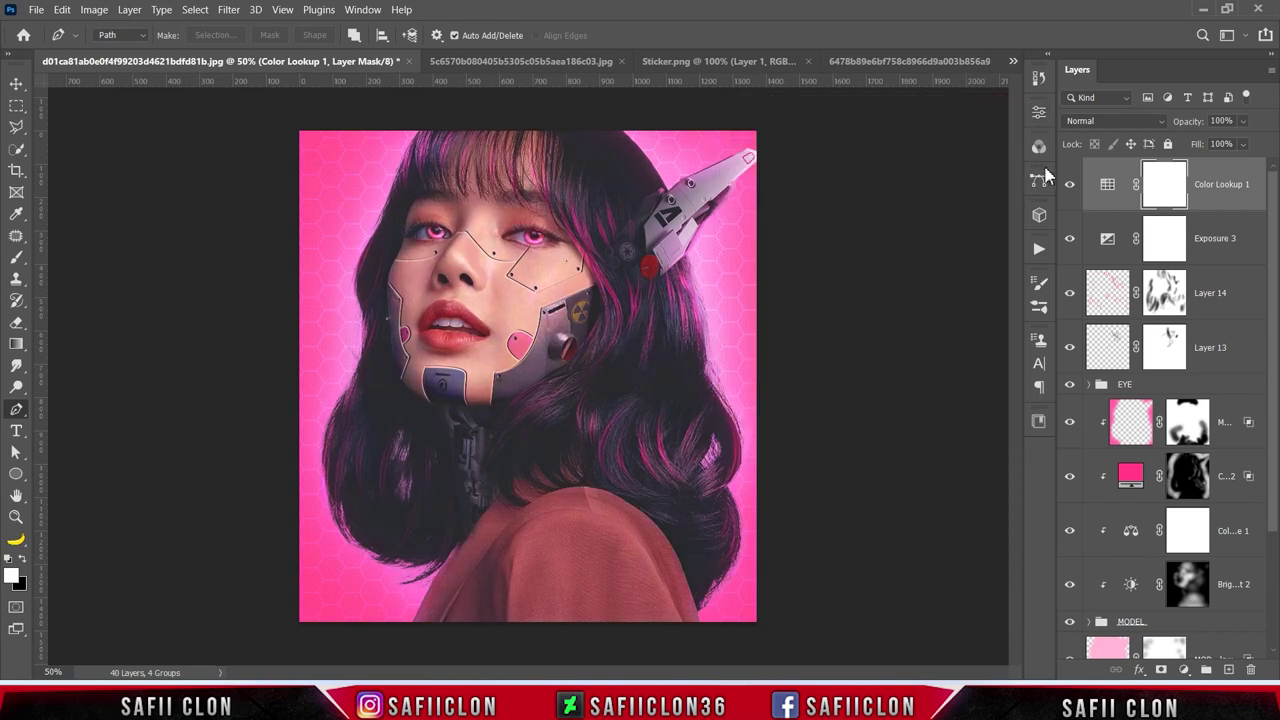
click(1243, 144)
drag(1260, 166, 1234, 168)
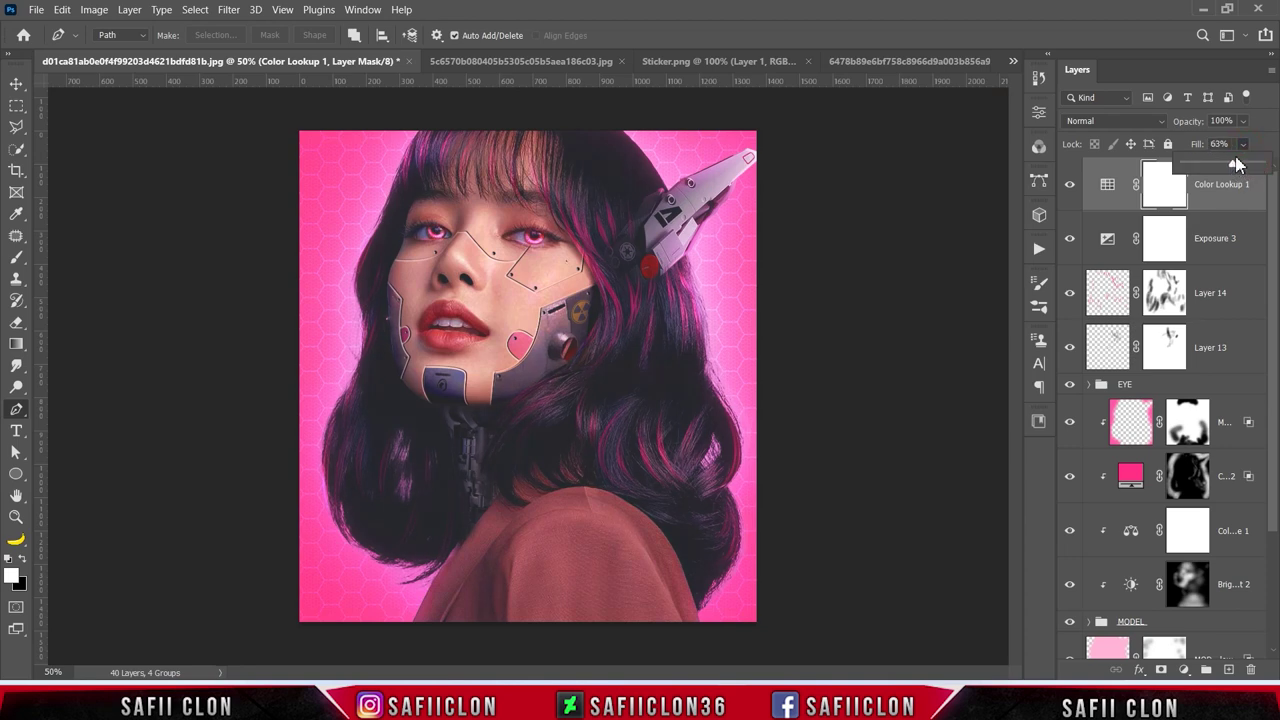
click(1245, 147)
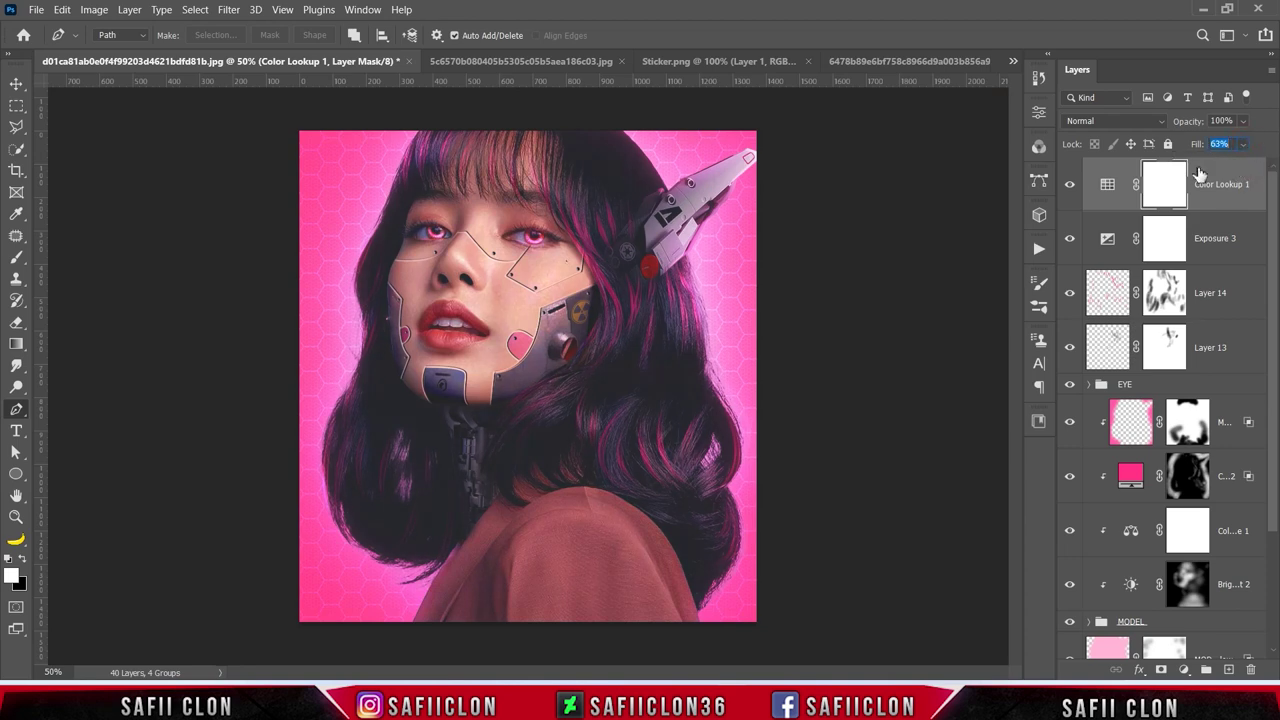
click(496, 62)
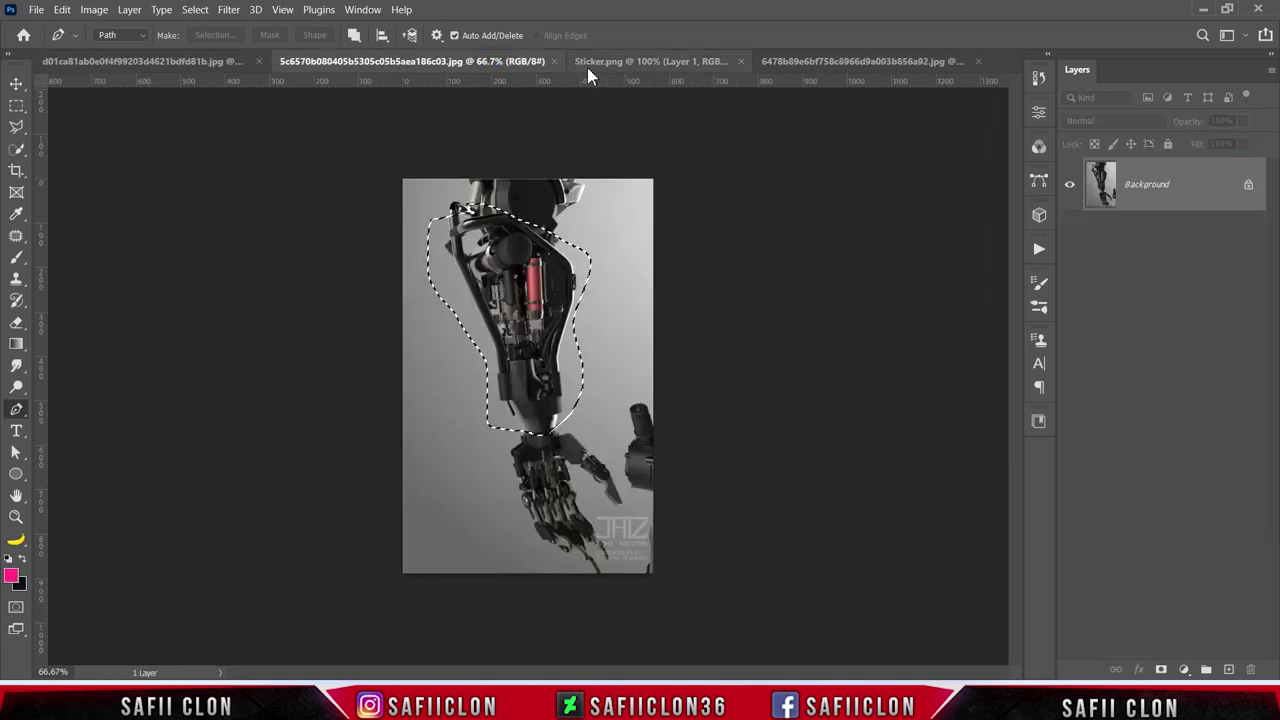
Step: Close the robot-arm, radiation sticker and other reference images
click(553, 61)
click(558, 65)
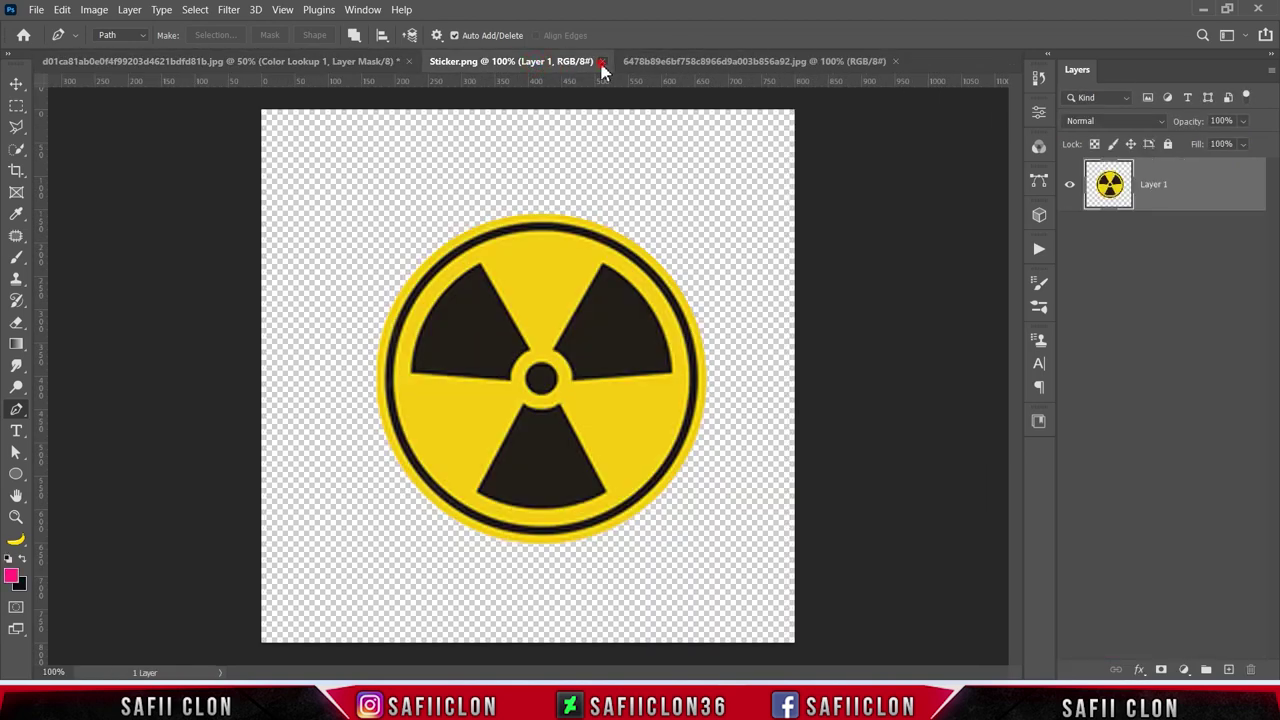
click(601, 61)
click(571, 63)
click(700, 62)
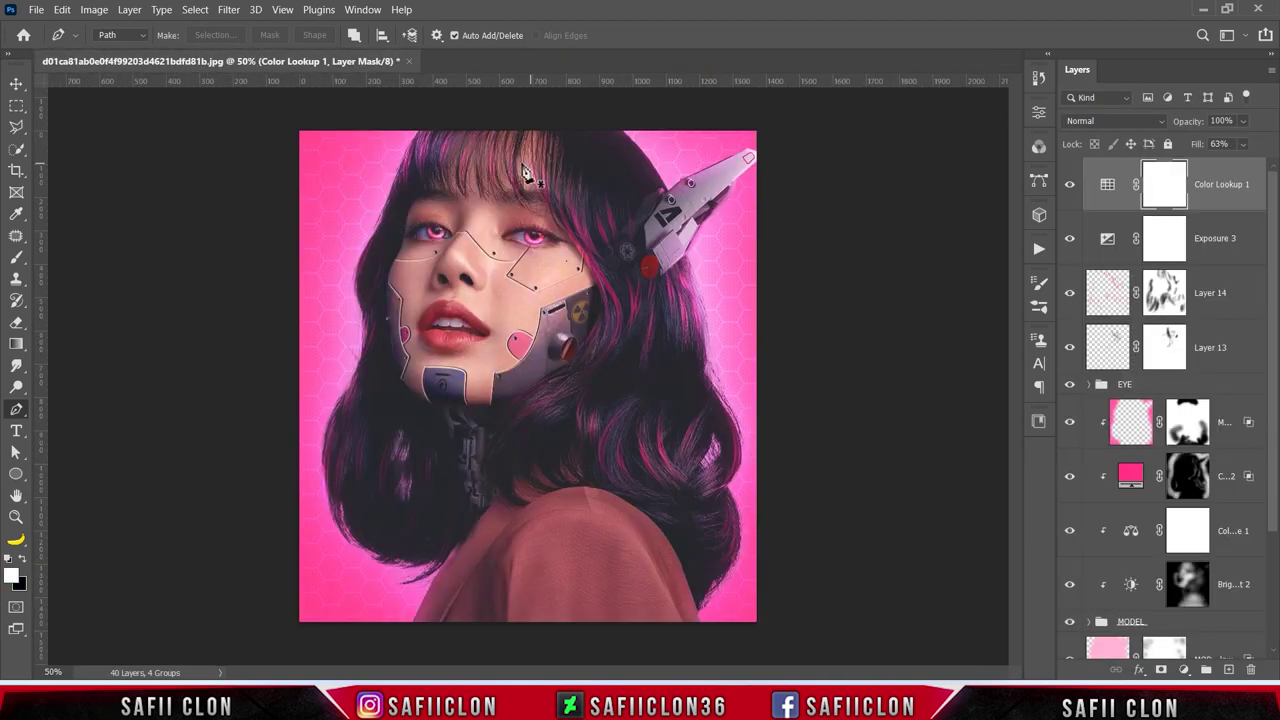
Step: Open 660436.jpg and drag its hexagon layer onto the portrait canvas
click(36, 9)
click(54, 44)
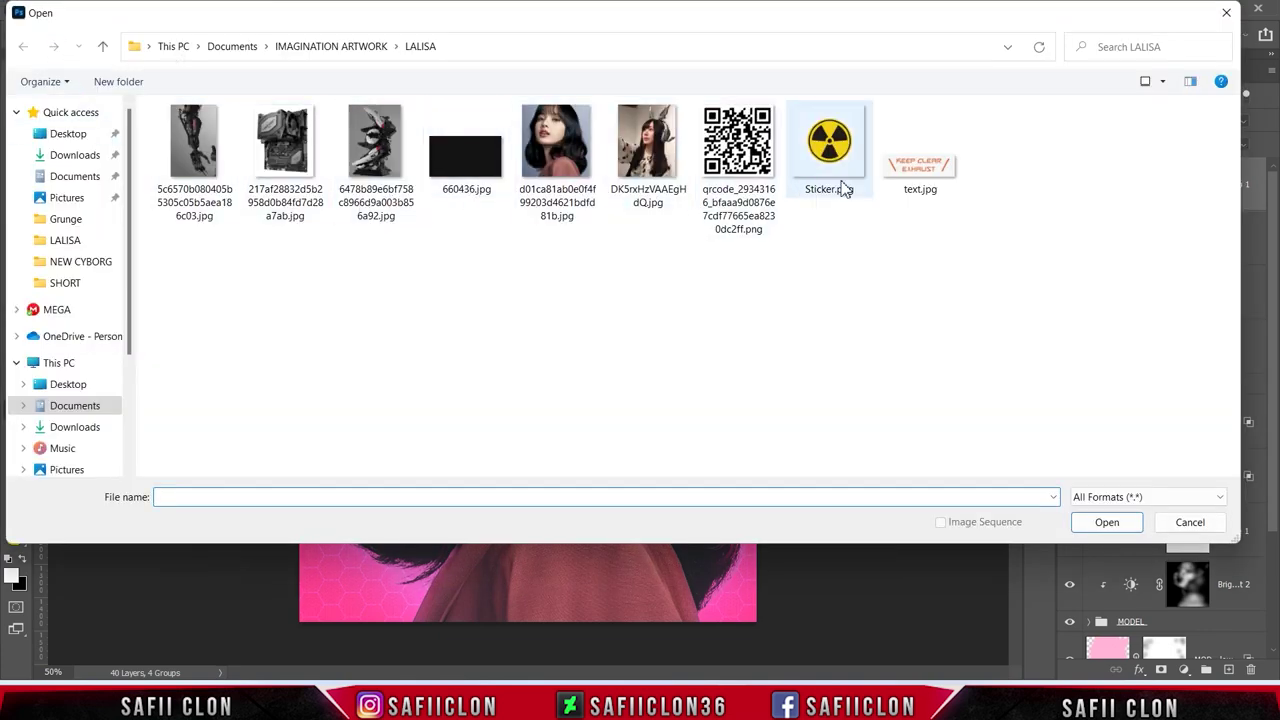
click(466, 160)
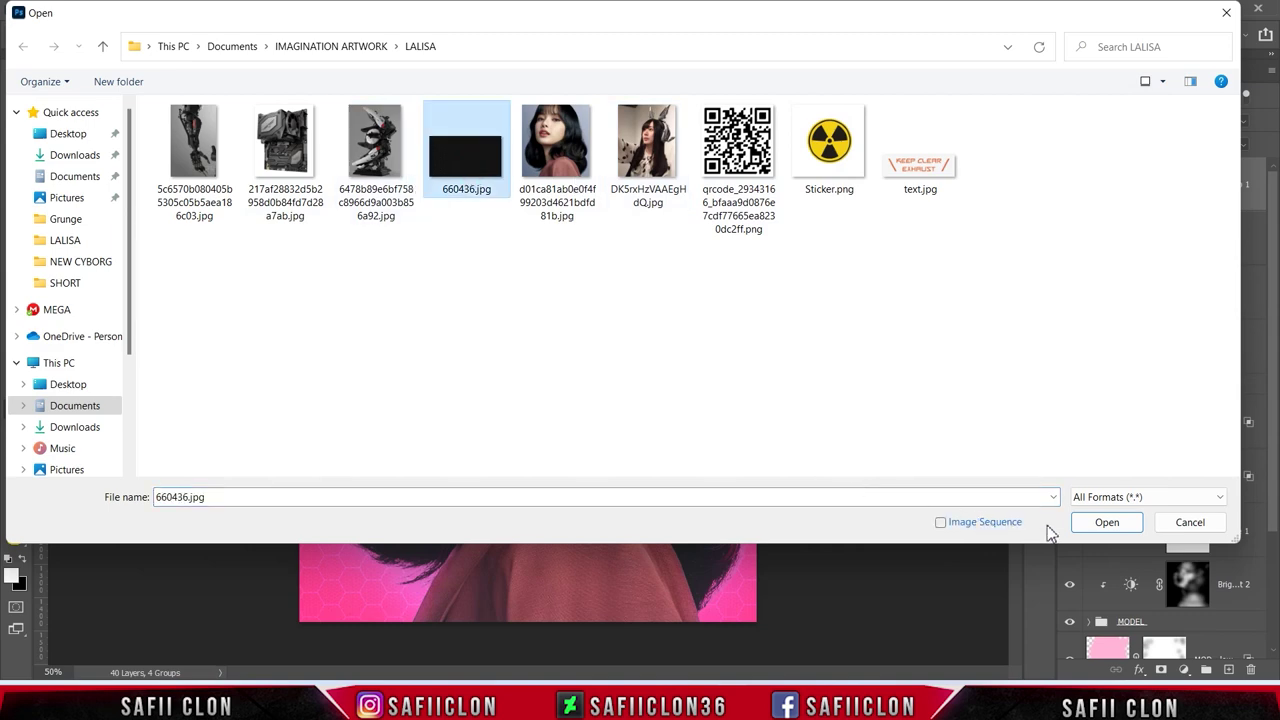
click(1130, 524)
drag(1238, 197, 505, 335)
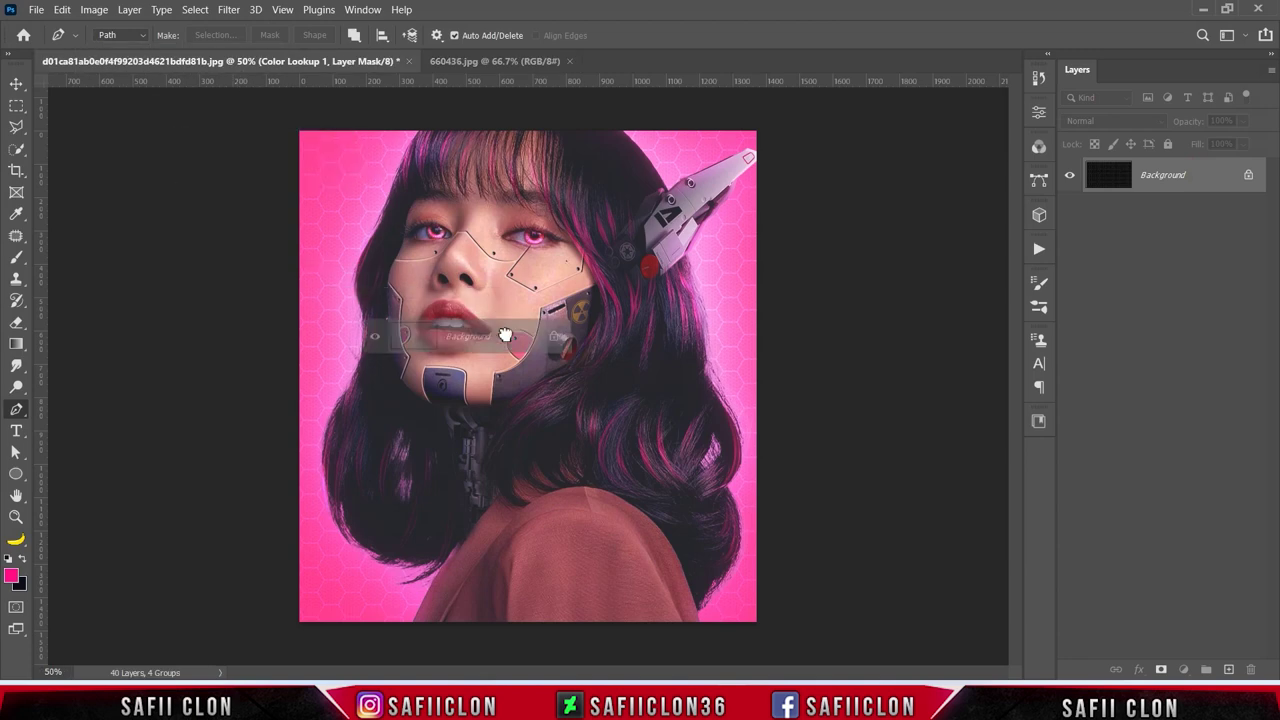
drag(505, 335, 528, 352)
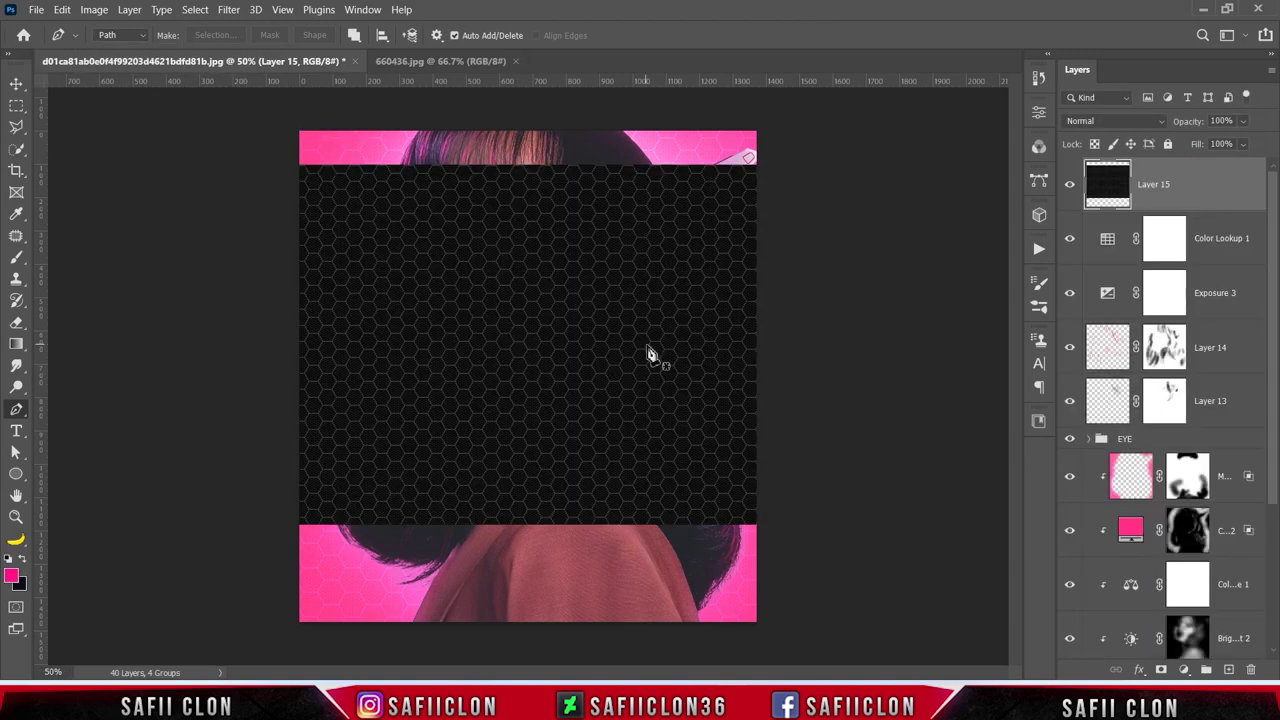
Step: Set the hexagon layer to Difference, rotate it about -59° and scale to ~62%
click(1118, 122)
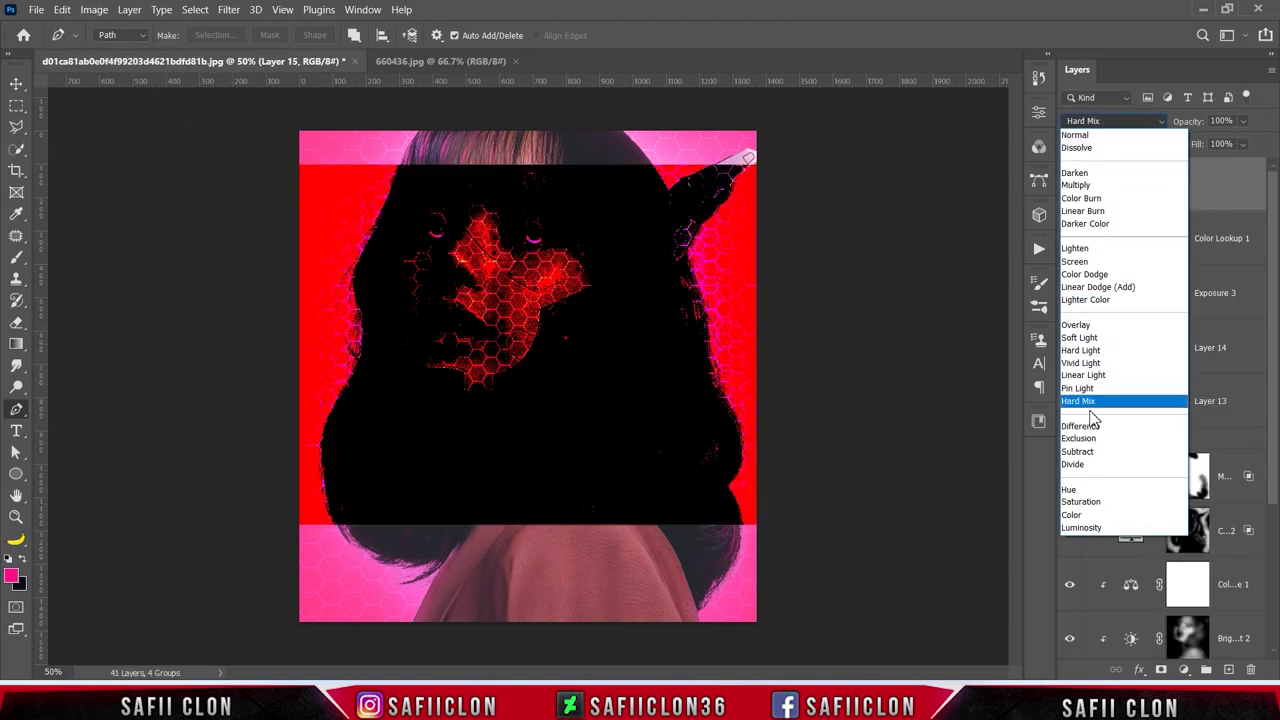
click(1090, 425)
key(ctrl+minus)
key(ctrl+t)
drag(787, 490, 721, 304)
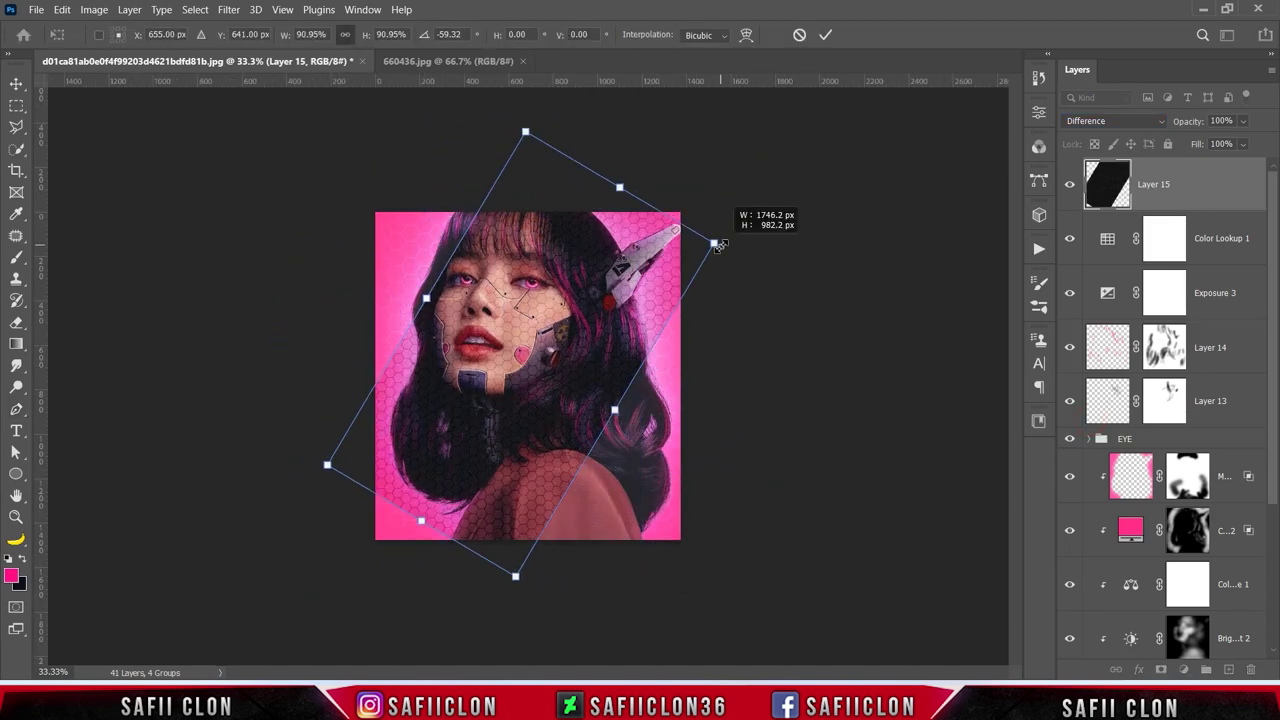
drag(731, 232, 600, 283)
Step: Position the pattern over the face, commit, and hide it behind an inverted black mask
key(ctrl+plus)
mouse_move(536, 338)
mouse_down()
mouse_move(668, 242)
mouse_move(560, 300)
mouse_move(595, 332)
mouse_move(660, 318)
mouse_up()
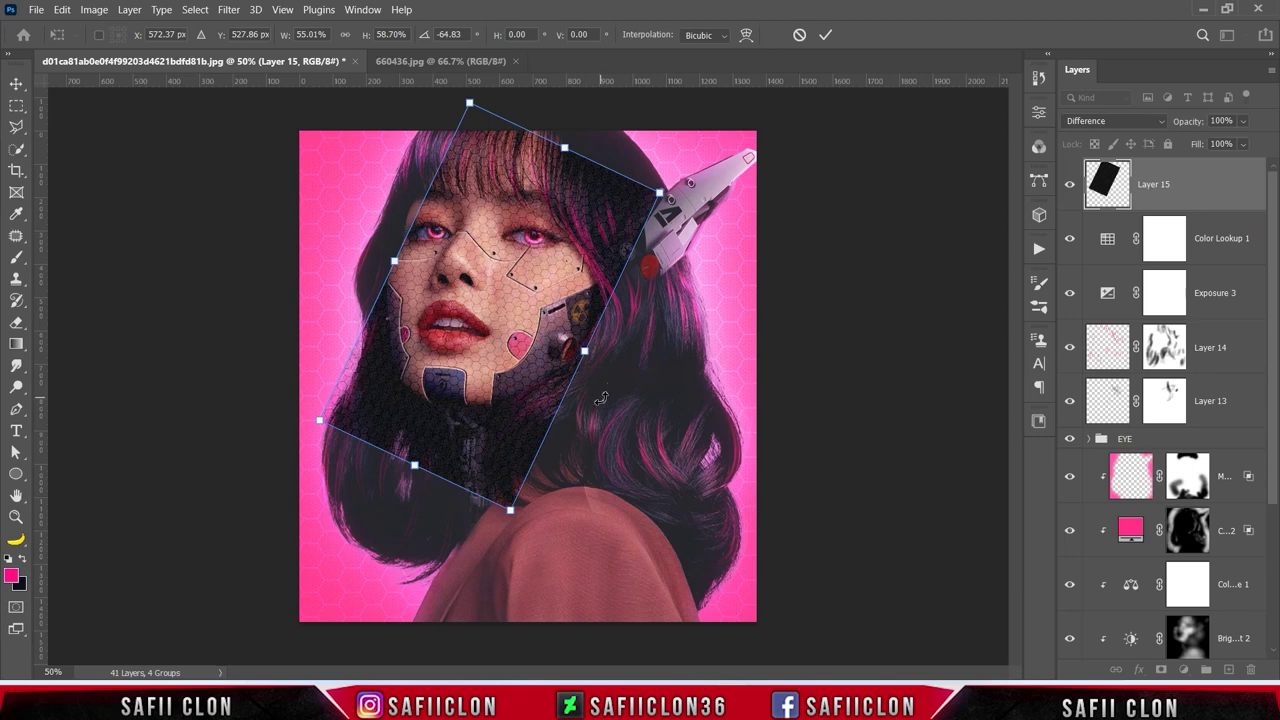
click(825, 36)
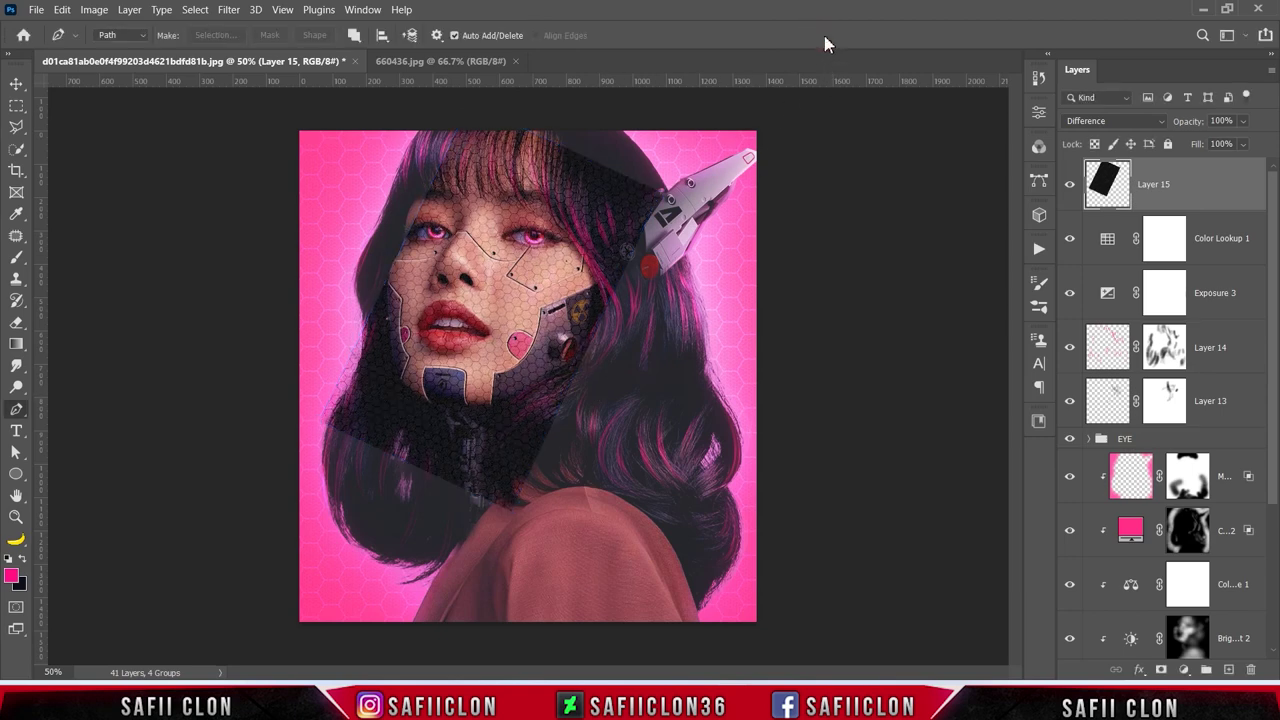
click(1161, 669)
key(ctrl+i)
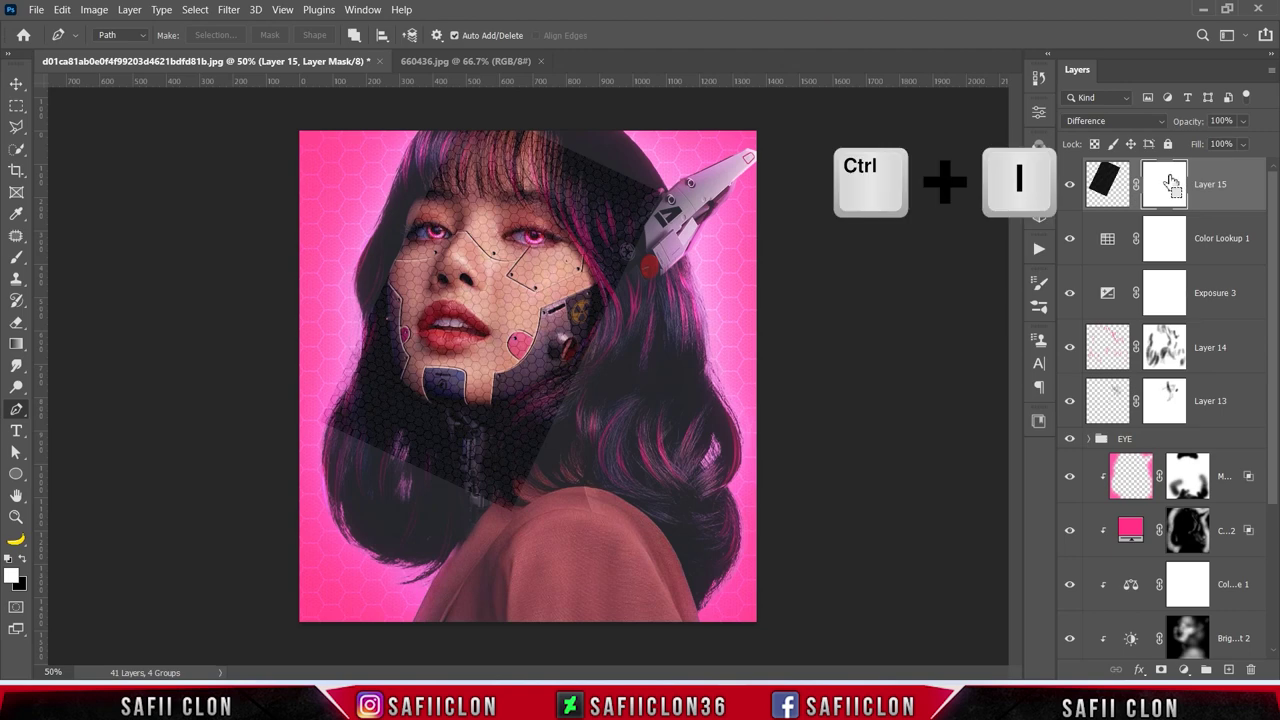
Step: Select the Brush tool with the Soft Round preset at 11% opacity
click(14, 262)
click(78, 261)
click(117, 36)
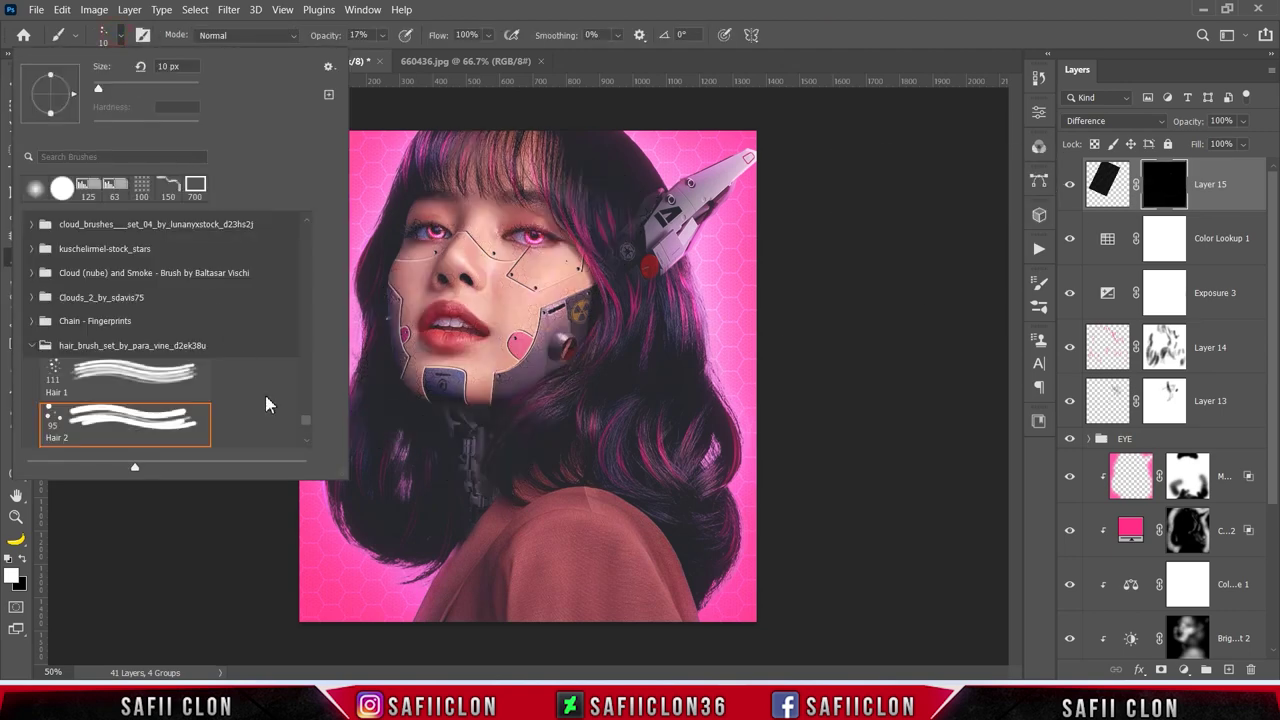
drag(305, 425, 298, 230)
click(160, 256)
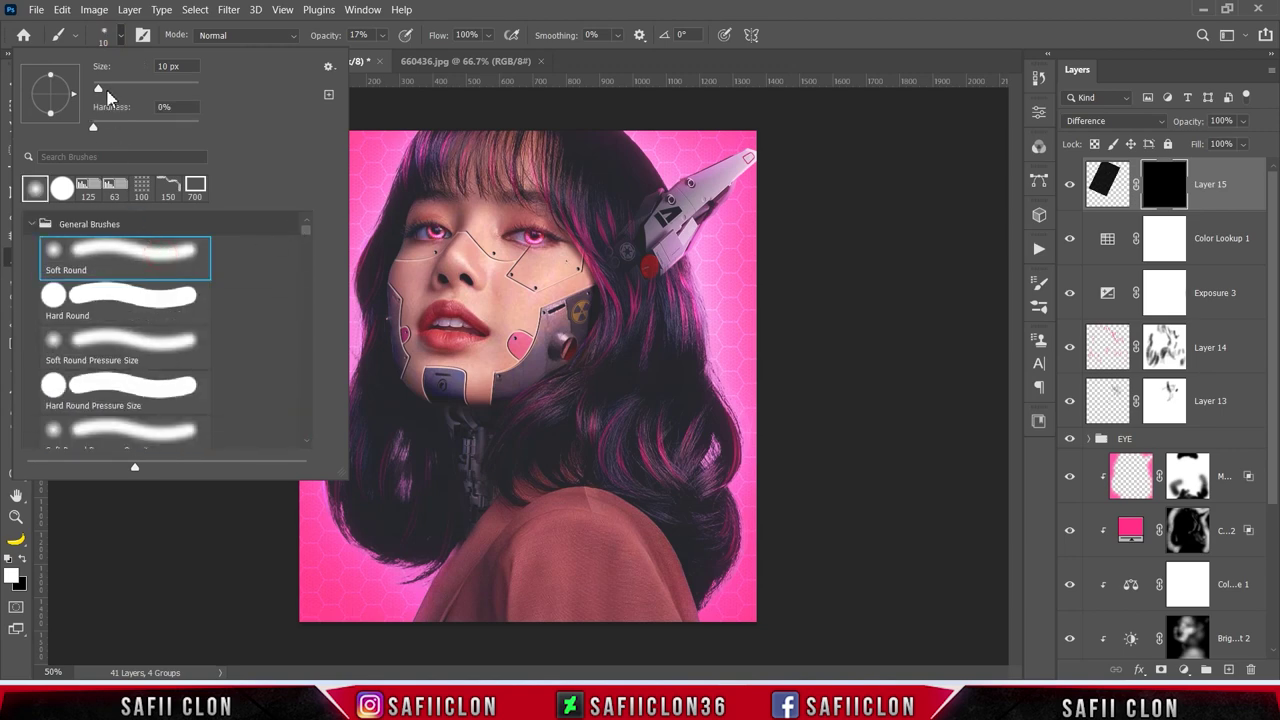
text(14)
click(120, 36)
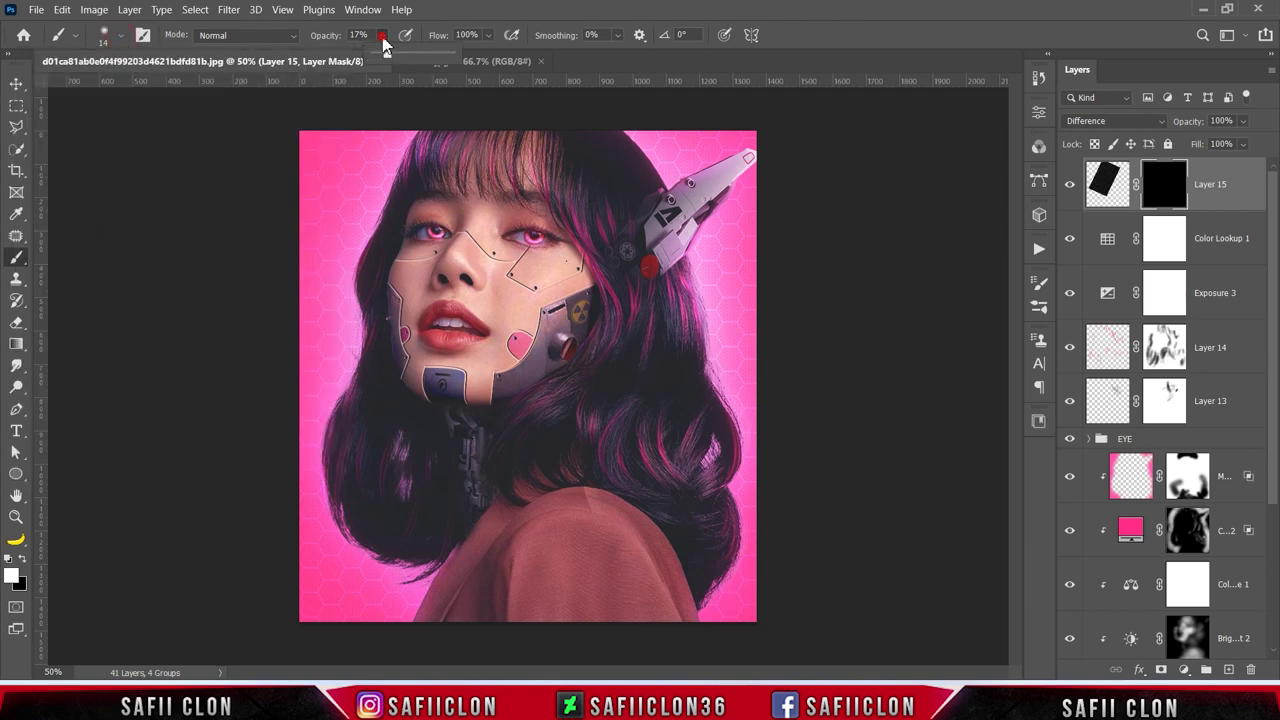
click(386, 38)
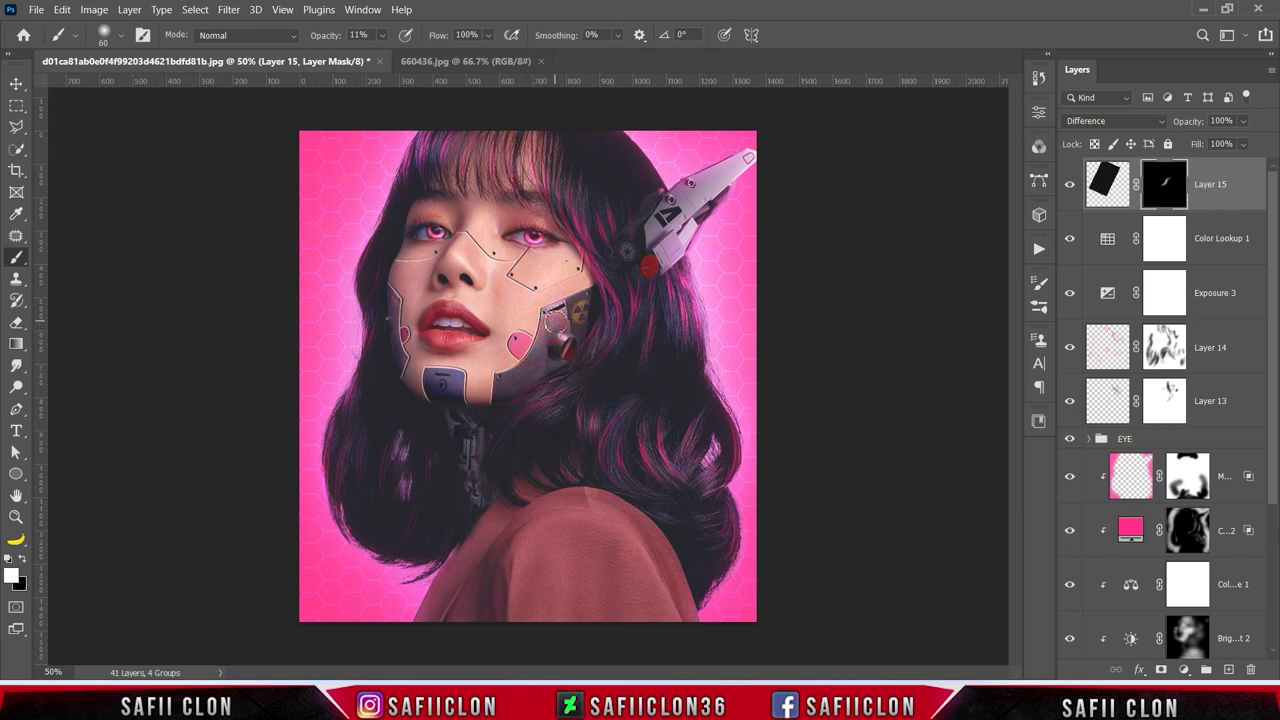
Step: Paint faint hexagon texture back onto the face plate, neck and cheek panel on Layer 15's mask
drag(529, 372, 600, 300)
key(bracketleft)
key(bracketleft)
key(ctrl+plus)
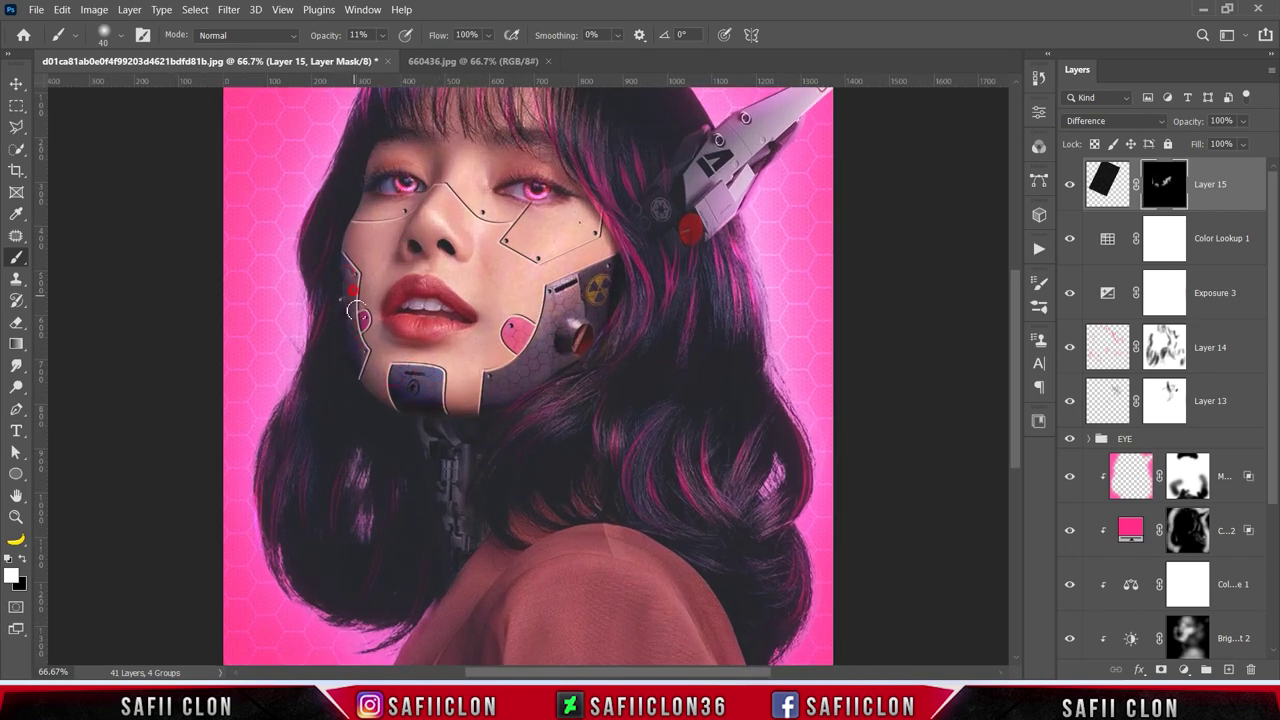
mouse_move(355, 363)
mouse_down()
mouse_move(449, 437)
mouse_move(454, 567)
mouse_up()
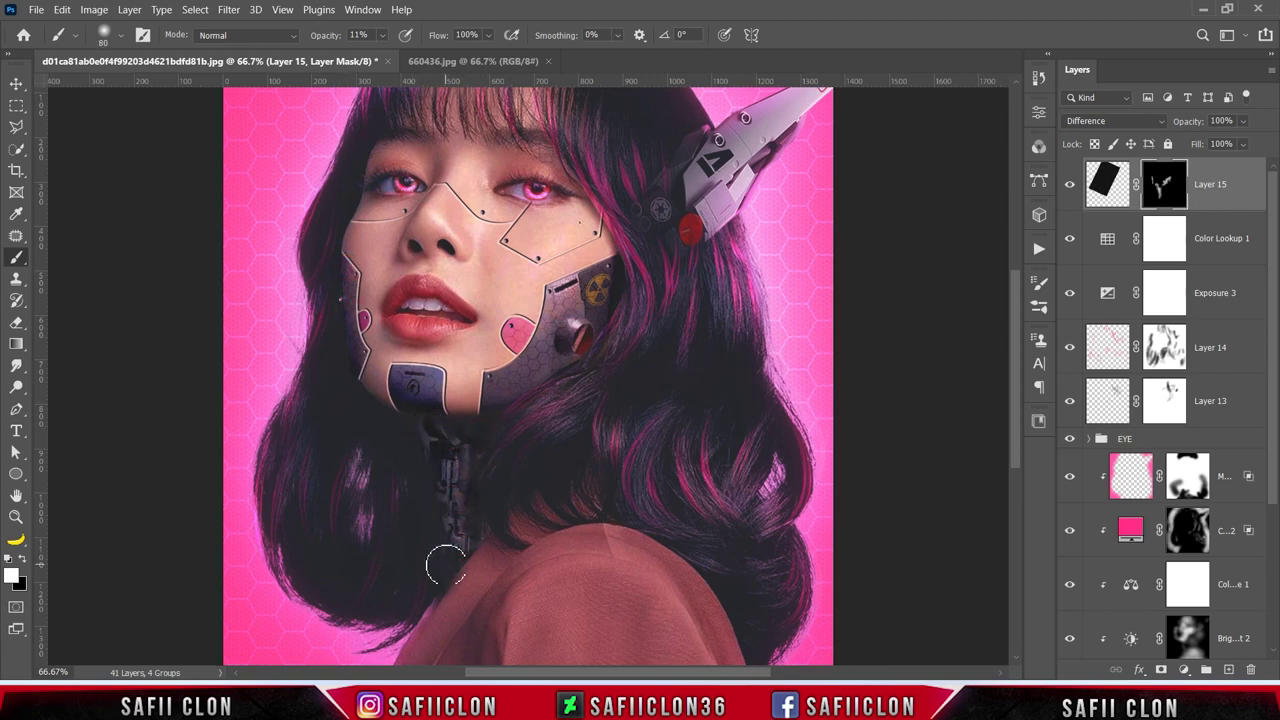
key(bracketright)
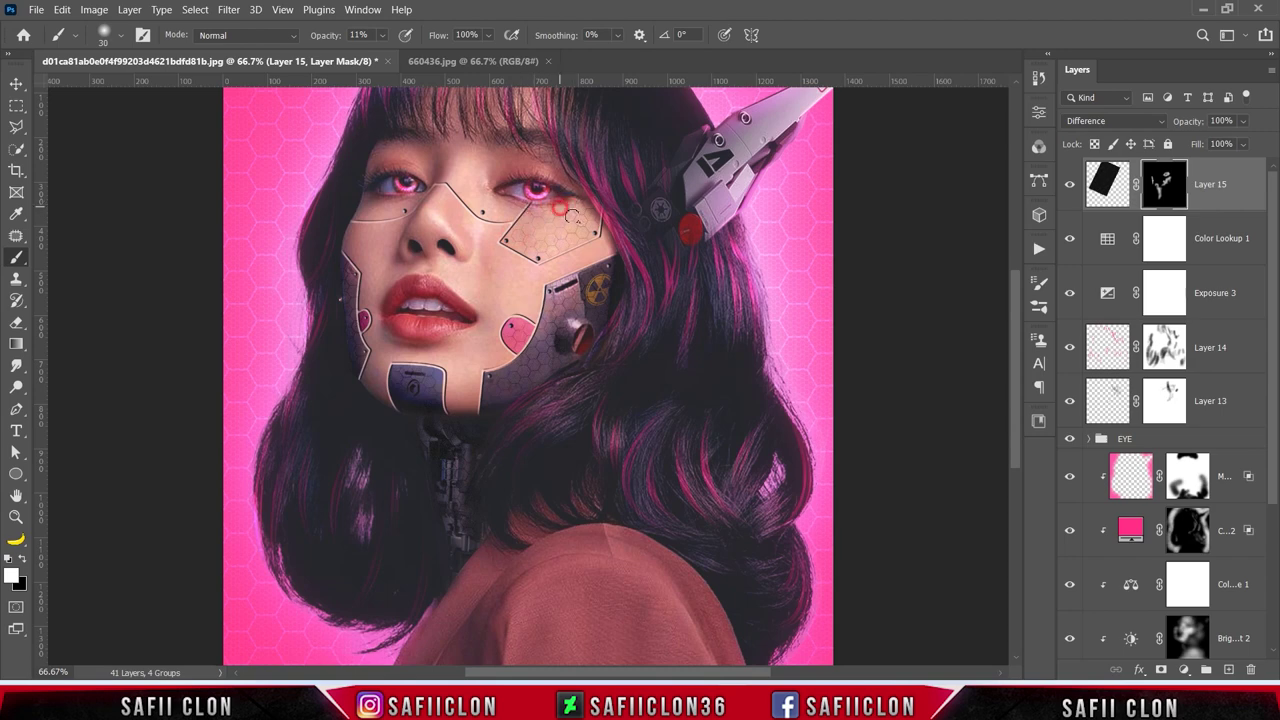
key(bracketleft)
key(bracketleft)
key(ctrl+minus)
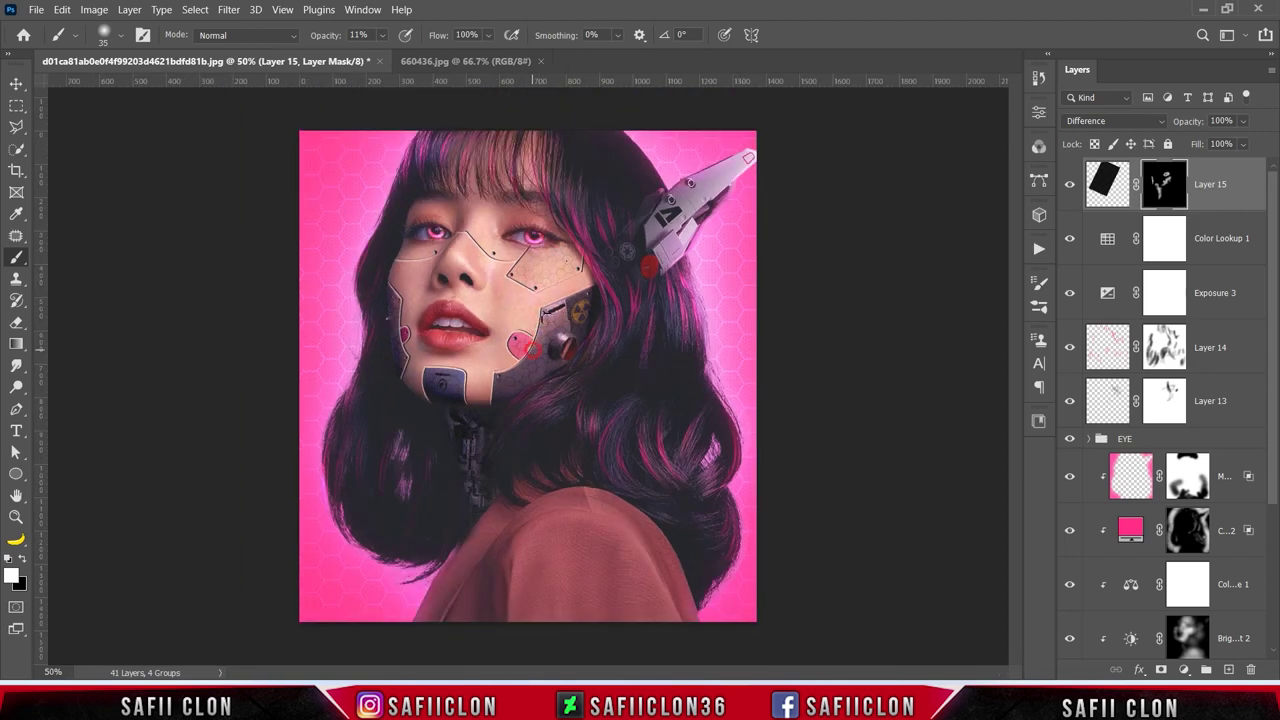
drag(528, 268, 533, 287)
Step: Lower the hexagon layer's fill to 86%
click(1243, 144)
drag(1263, 164, 1251, 166)
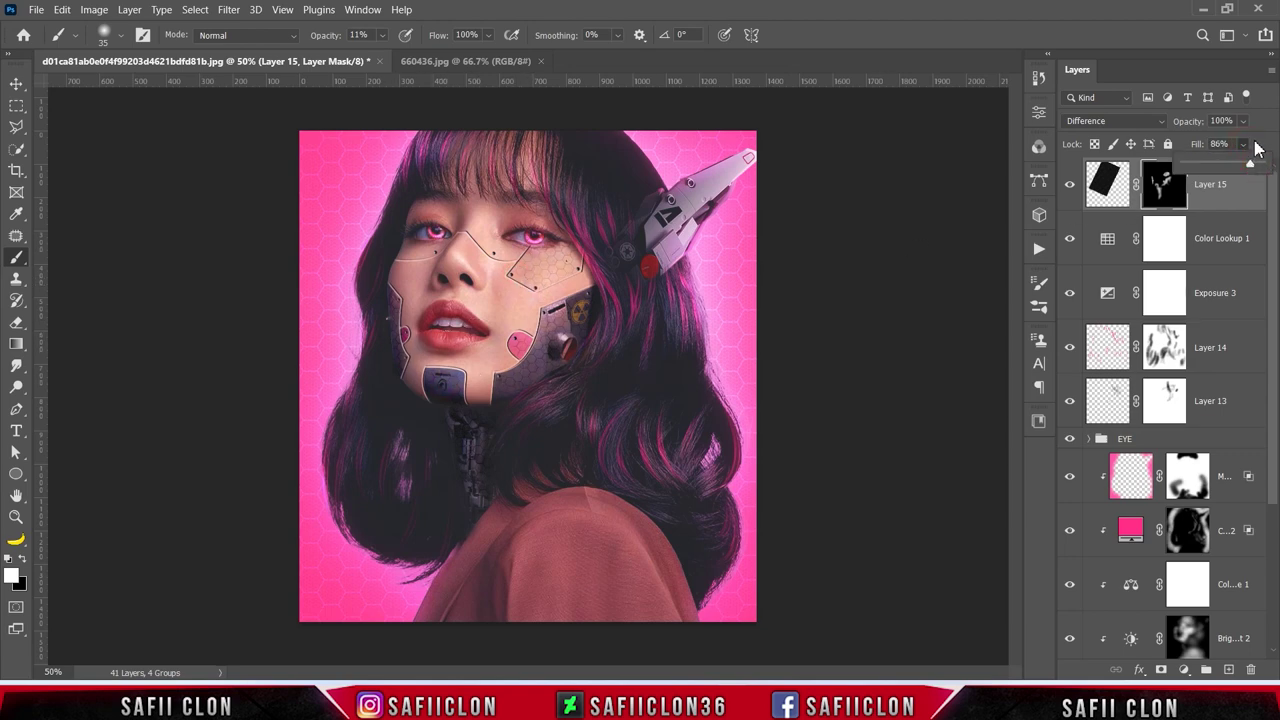
click(1257, 147)
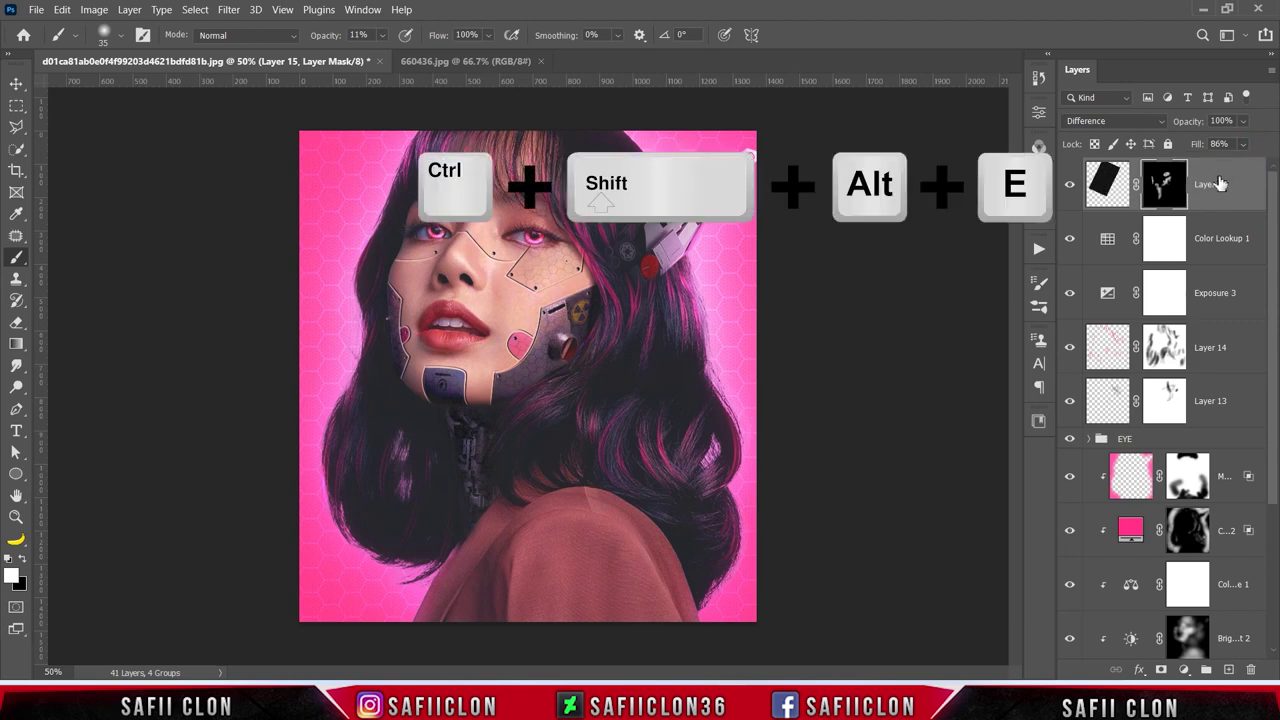
Step: Stamp all visible layers into a new merged top layer
key(ctrl+shift+alt+e)
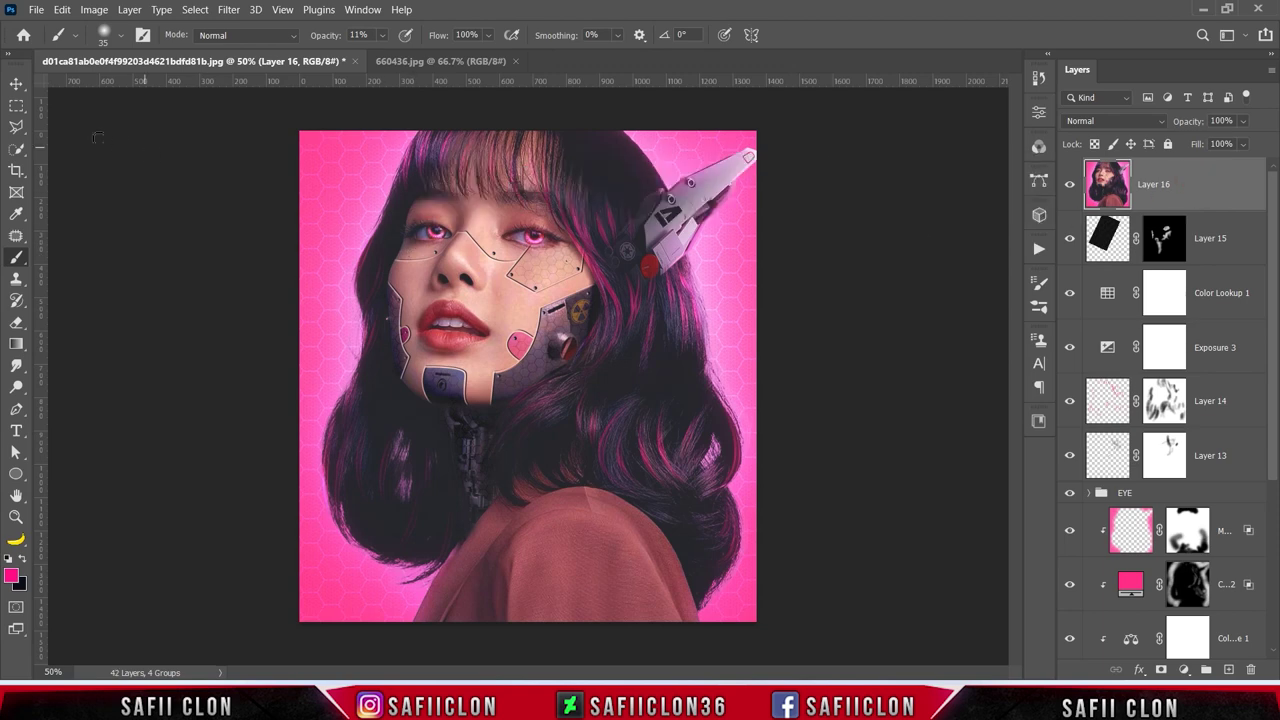
right_click(16, 126)
click(80, 158)
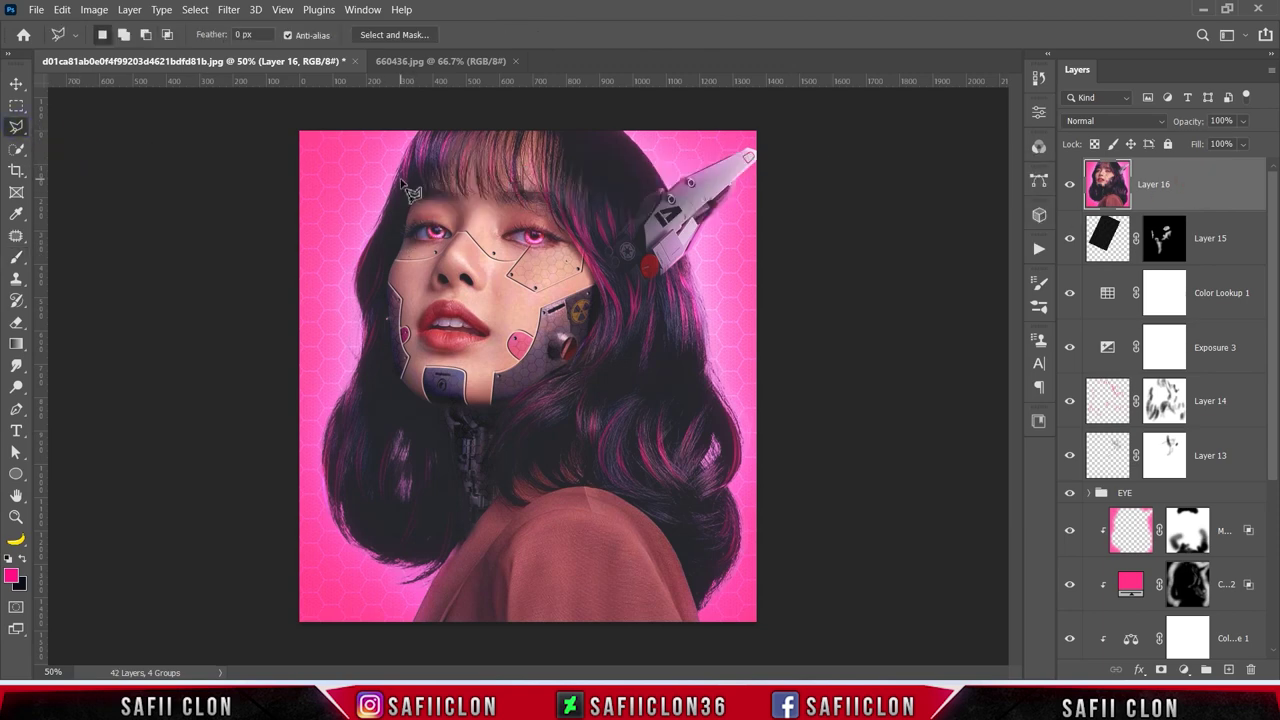
scroll(410, 190, up, 1)
scroll(410, 190, up, 1)
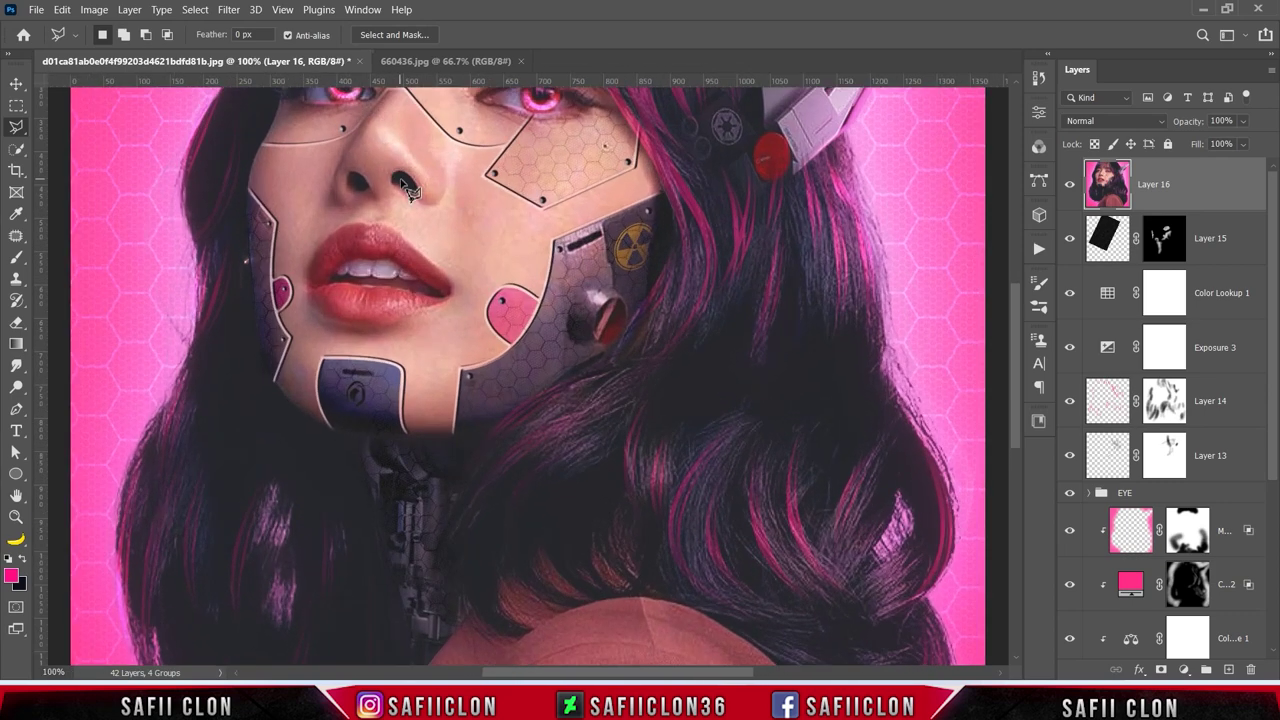
scroll(410, 190, up, 3)
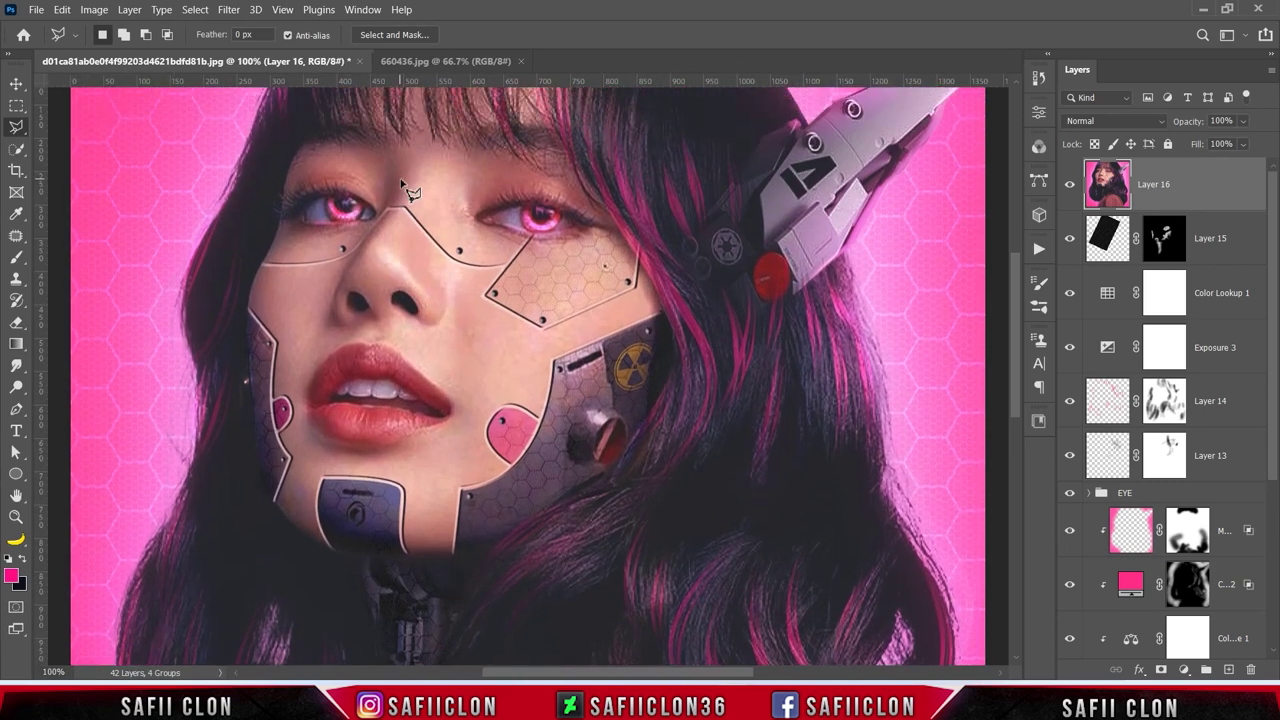
Step: Outline the cheek plate beside the eye with the Polygonal Lasso and mask the merged layer to it
click(537, 240)
click(491, 293)
click(541, 322)
click(633, 288)
click(639, 246)
click(621, 233)
click(604, 227)
click(538, 238)
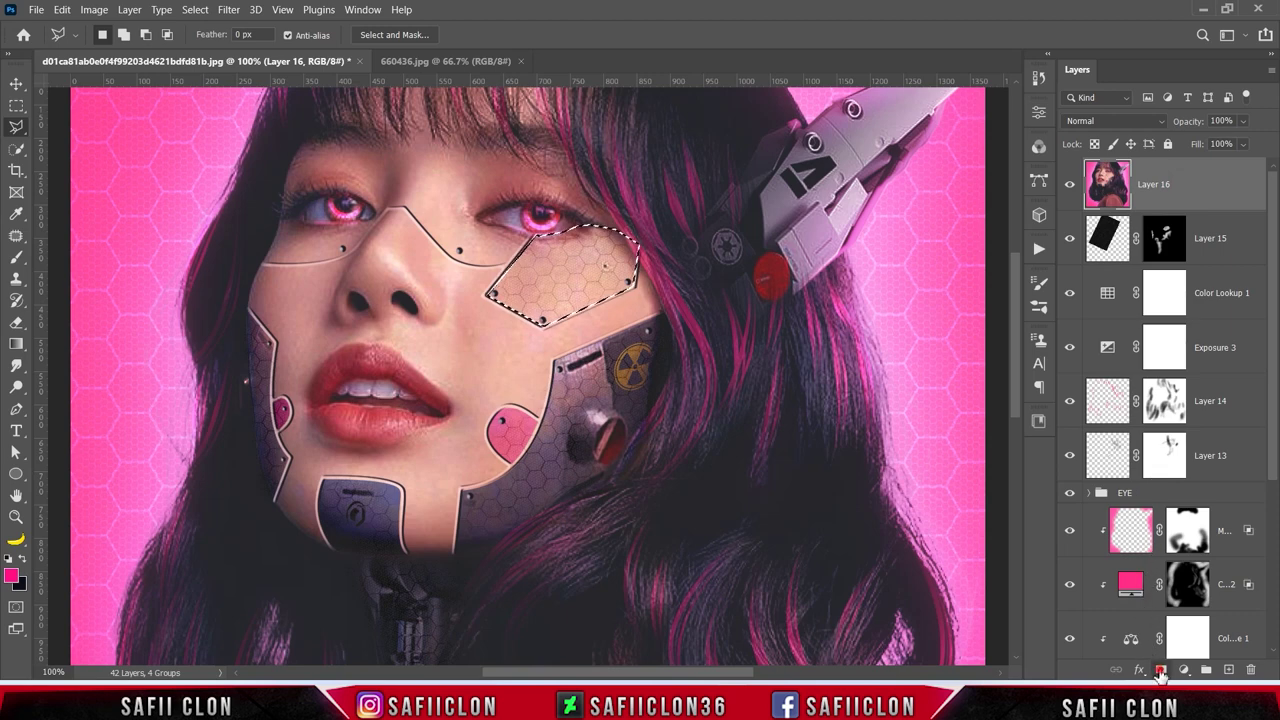
click(1160, 670)
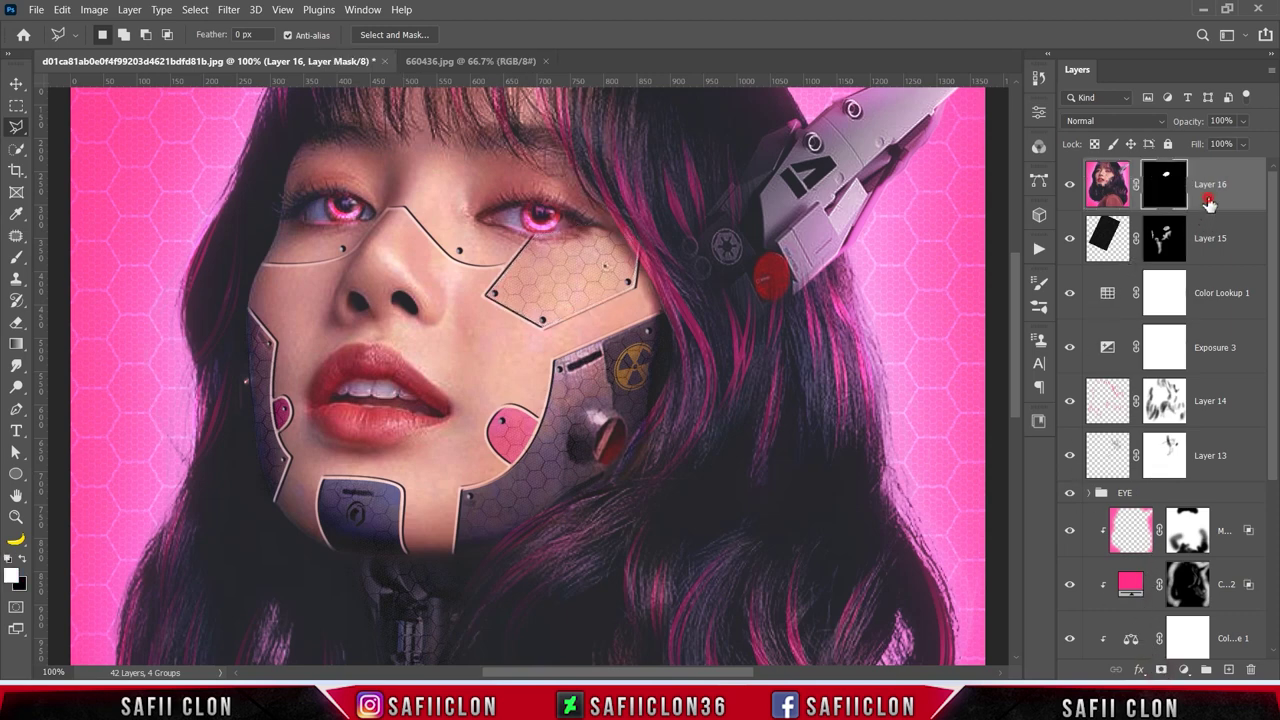
click(1208, 202)
Step: Add a clipped Black & White adjustment with Reds 21, Yellows about 41 and Magentas 208
click(1184, 669)
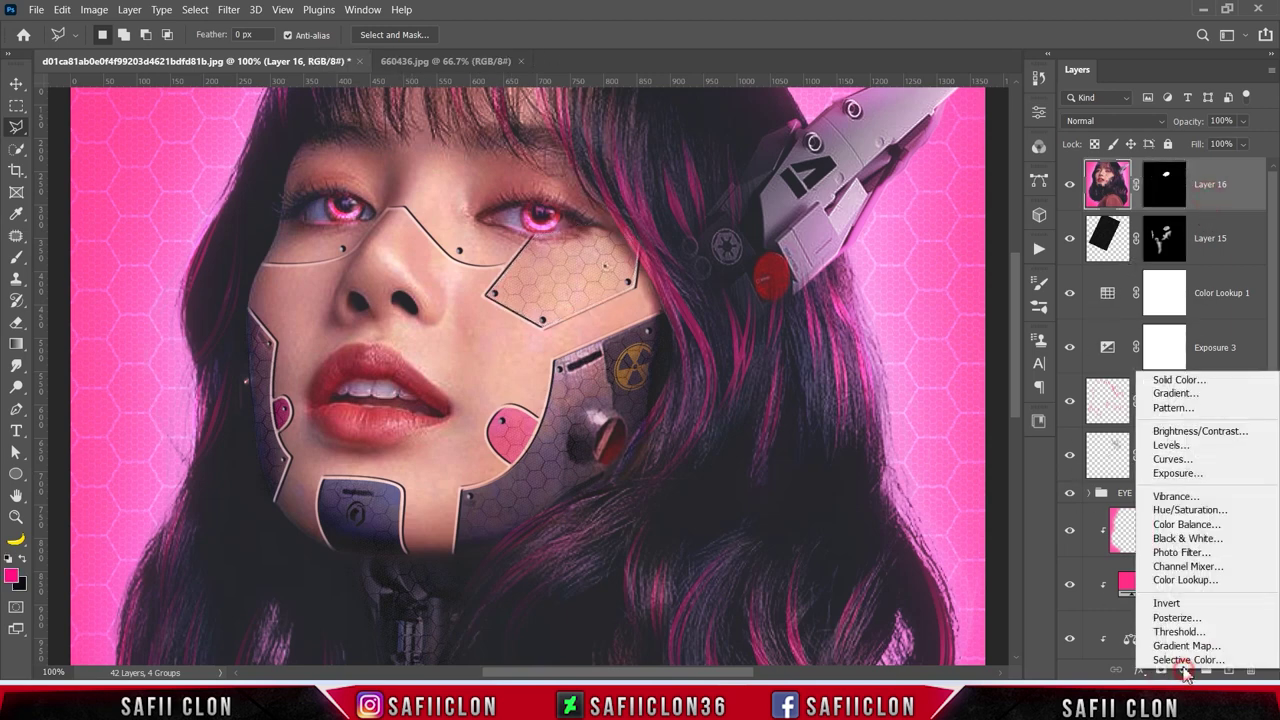
click(1186, 538)
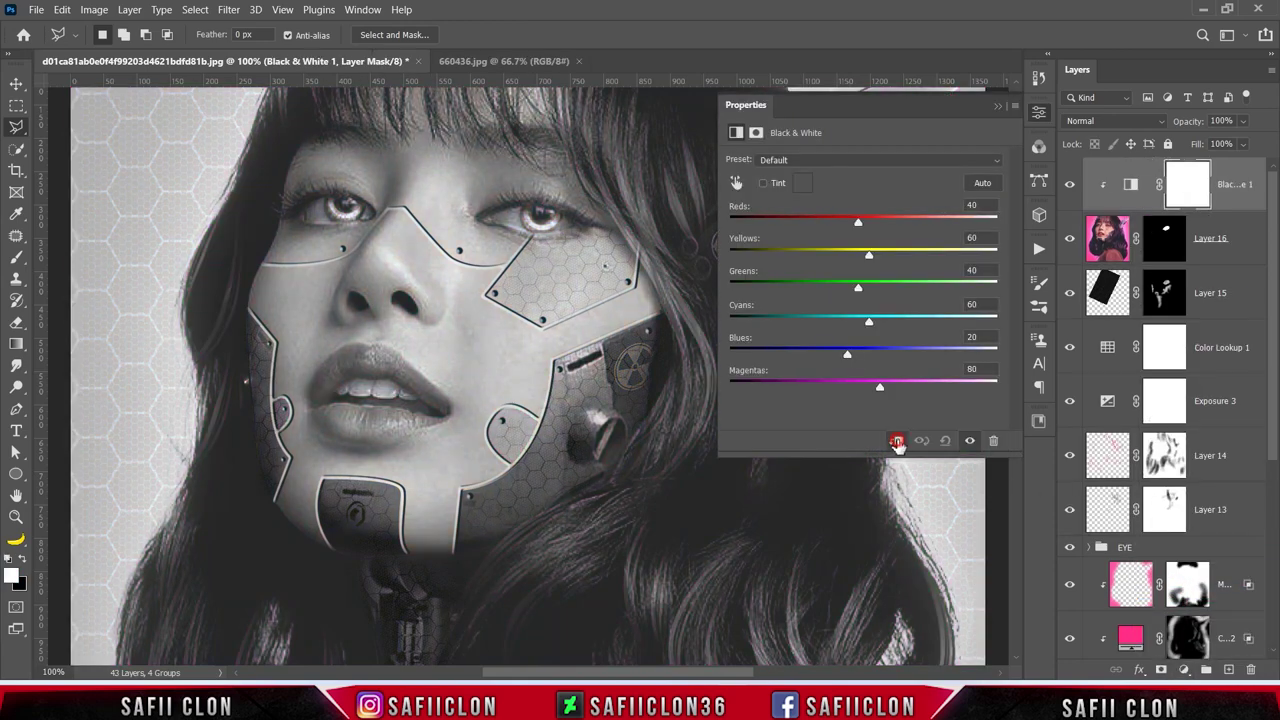
click(897, 441)
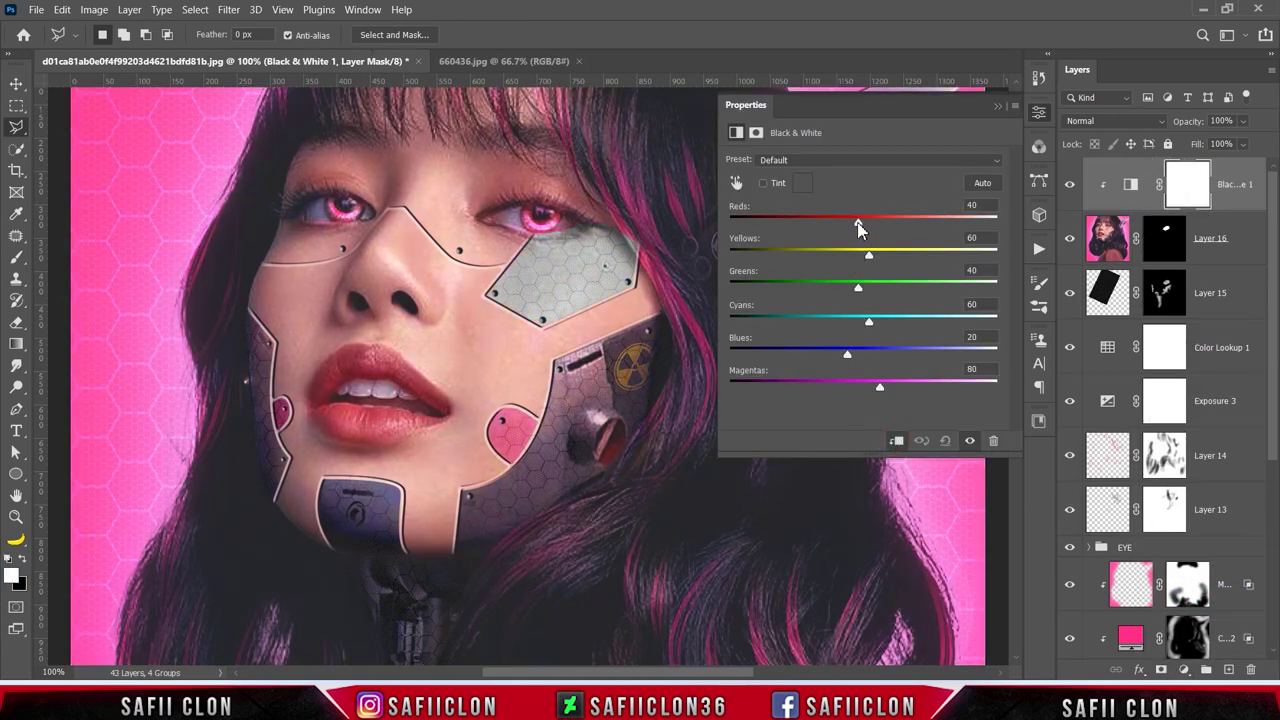
drag(858, 228, 894, 226)
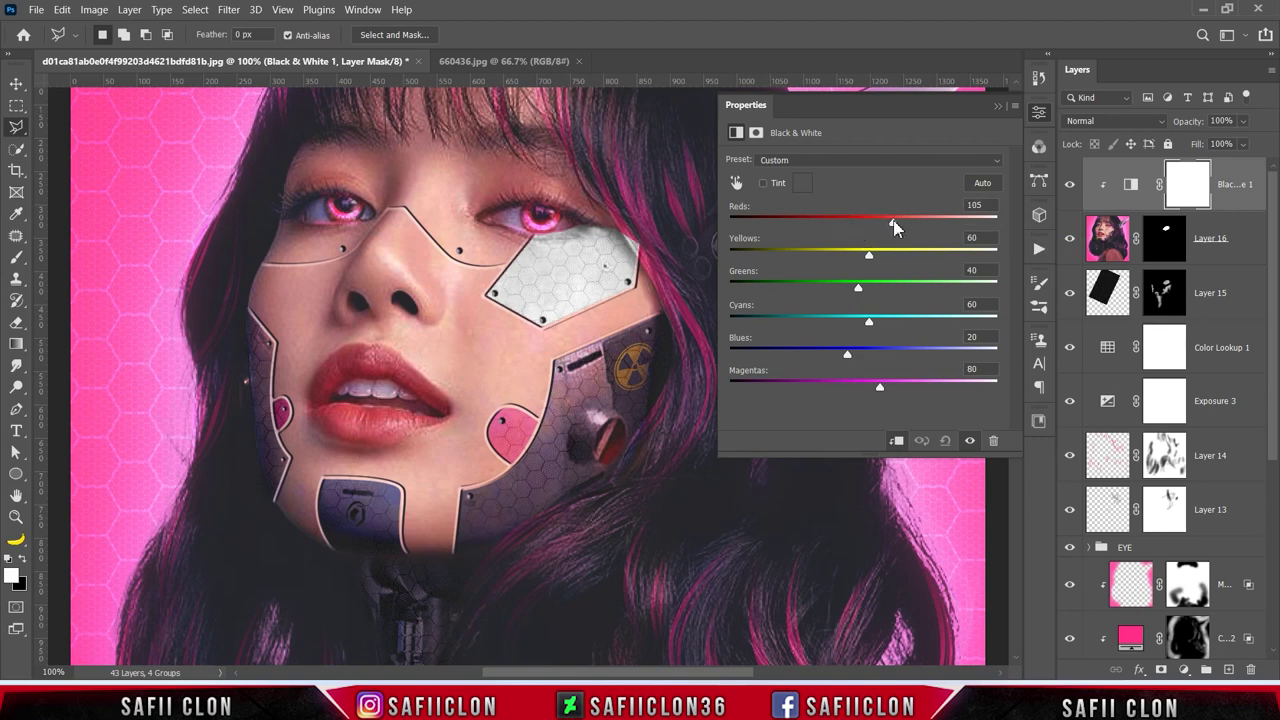
mouse_move(870, 261)
mouse_down()
mouse_move(898, 259)
mouse_move(843, 259)
mouse_up()
drag(848, 257, 846, 257)
mouse_move(879, 392)
mouse_down()
mouse_move(841, 393)
mouse_move(949, 394)
mouse_up()
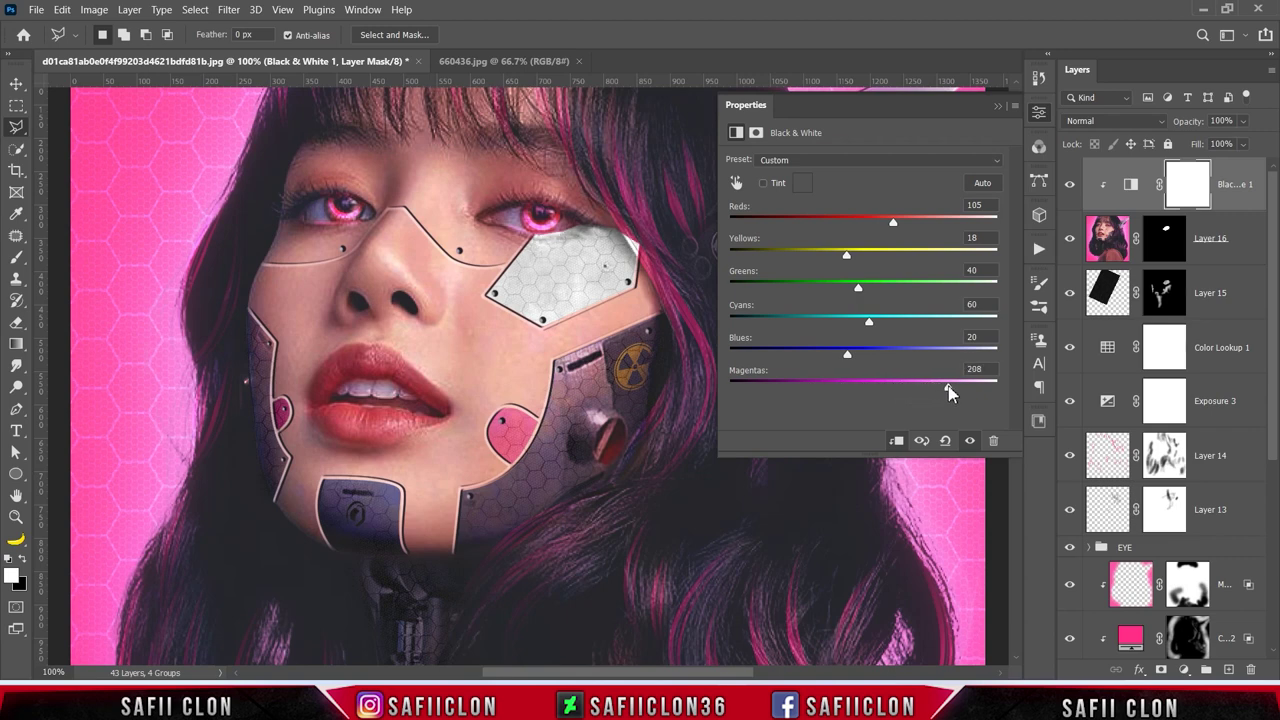
Step: Toggle the Black & White adjustment off and on to compare the grey cheek plate
click(998, 106)
click(1069, 185)
click(1069, 185)
click(1184, 669)
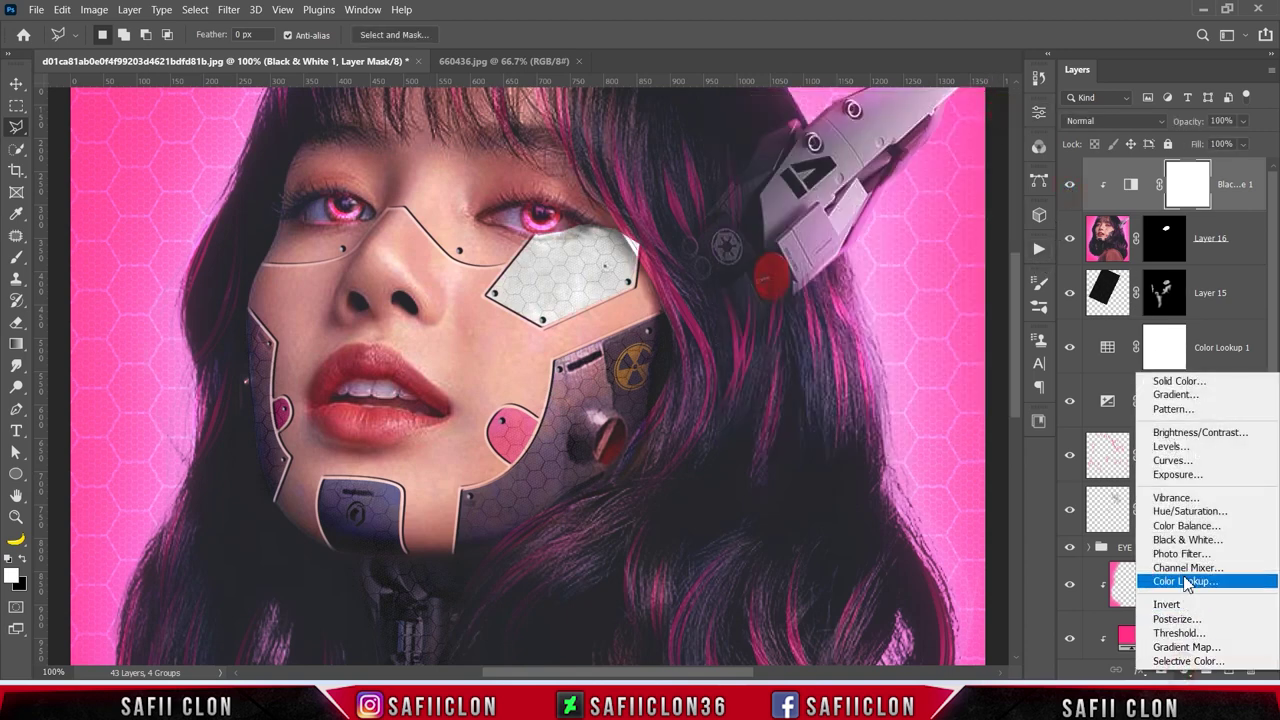
Step: Add a clipped Hue/Saturation adjustment with Lightness -15 and Saturation -71
click(1190, 511)
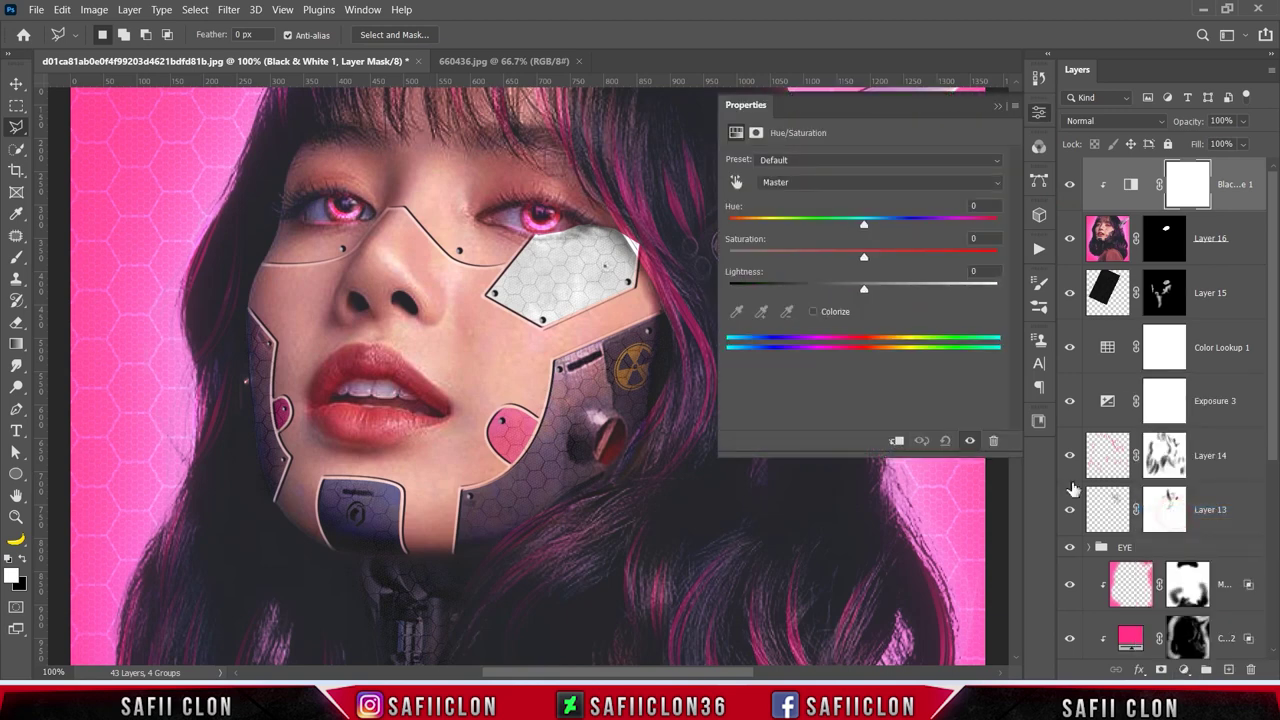
click(896, 442)
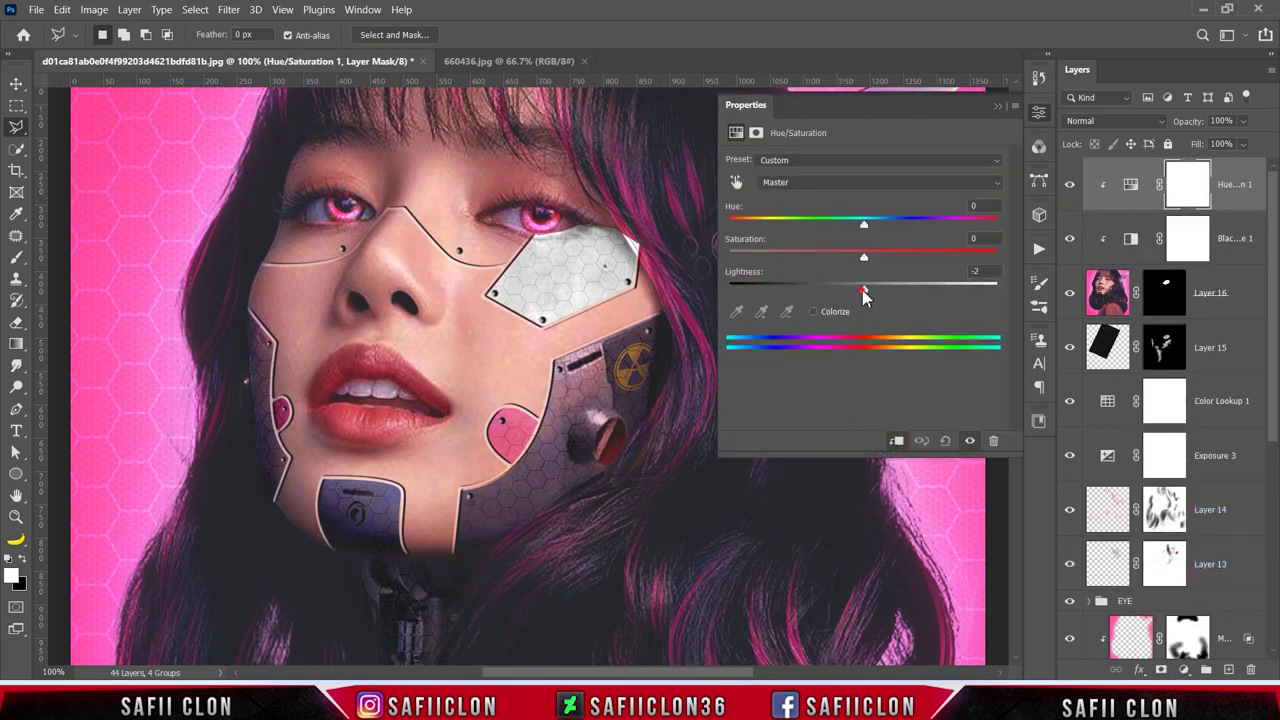
drag(865, 293, 843, 293)
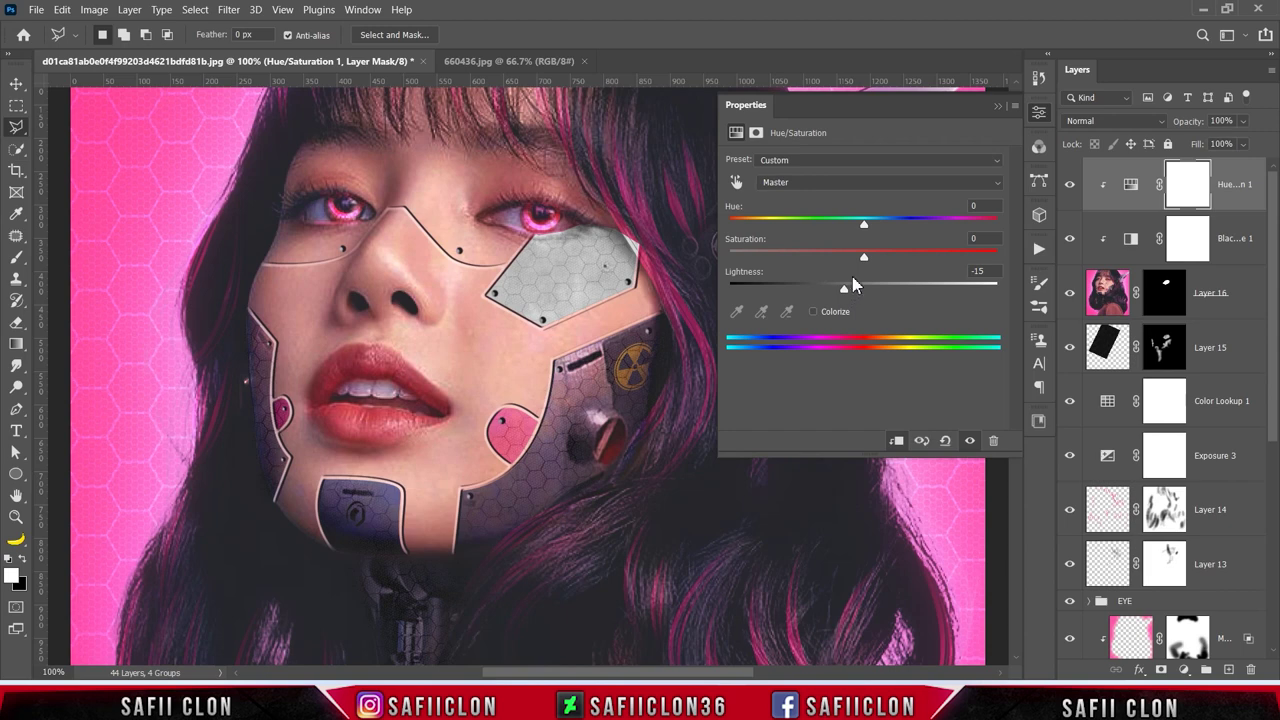
mouse_move(864, 261)
mouse_down()
mouse_move(749, 261)
mouse_move(783, 261)
mouse_up()
drag(771, 254, 768, 252)
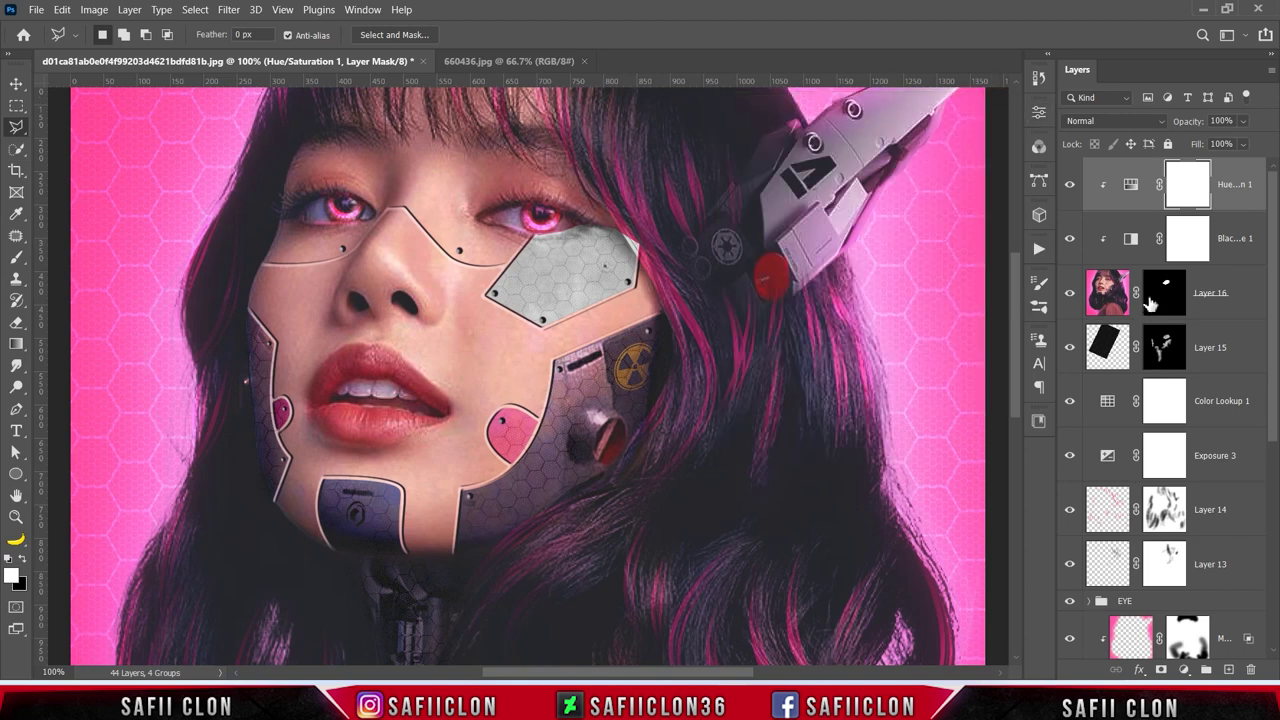
click(1226, 290)
Step: Split Layer 16's Blend If sliders to This Layer 84/172 and Underlying Layer 111/193
right_click(1222, 288)
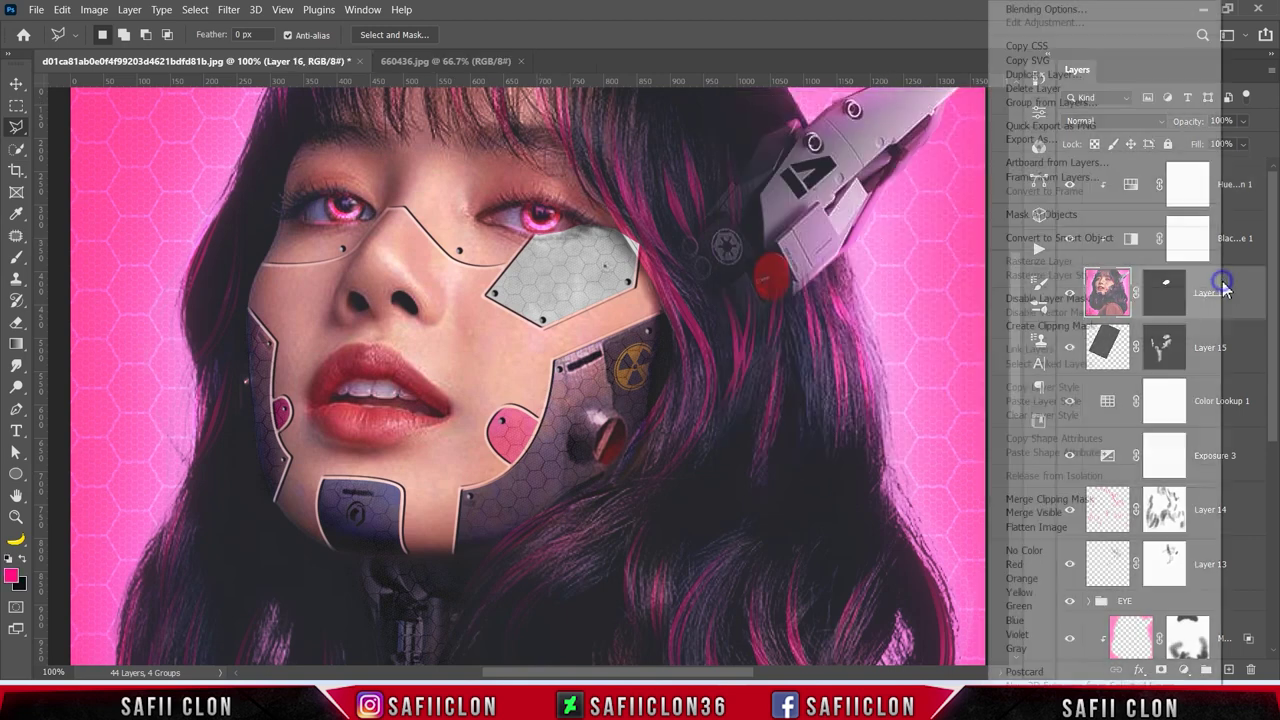
click(1025, 14)
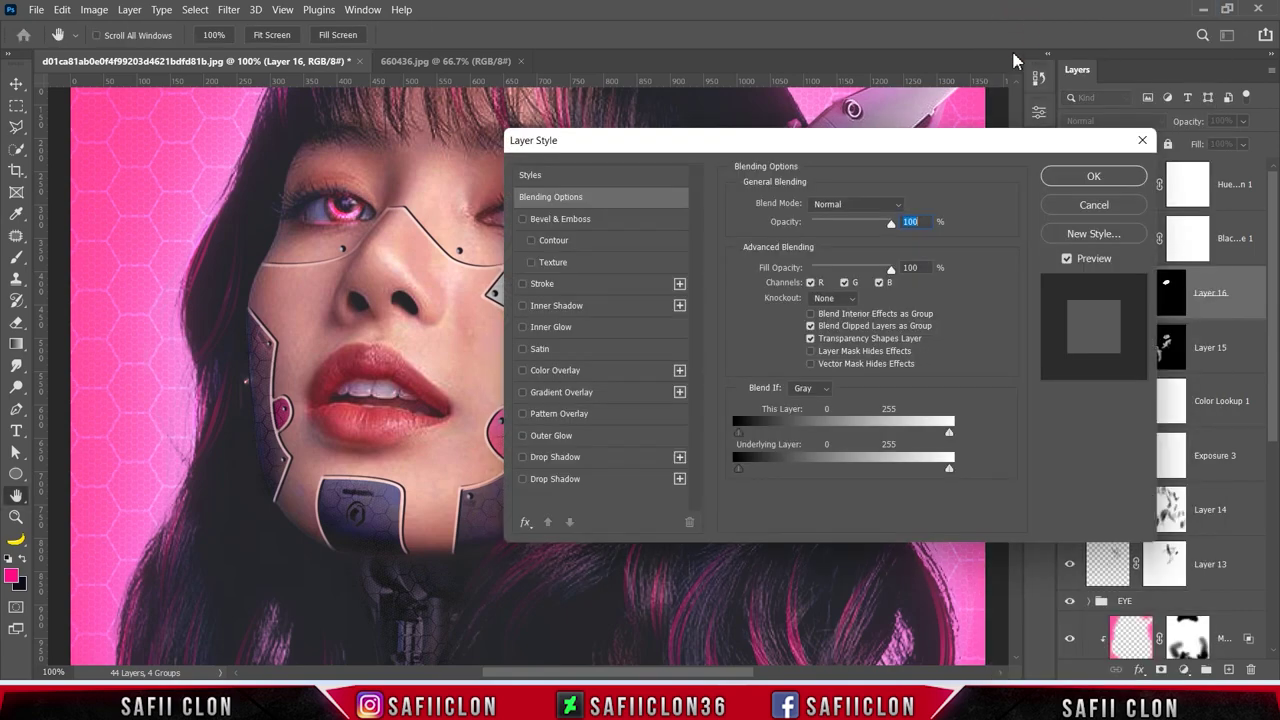
drag(642, 138, 827, 100)
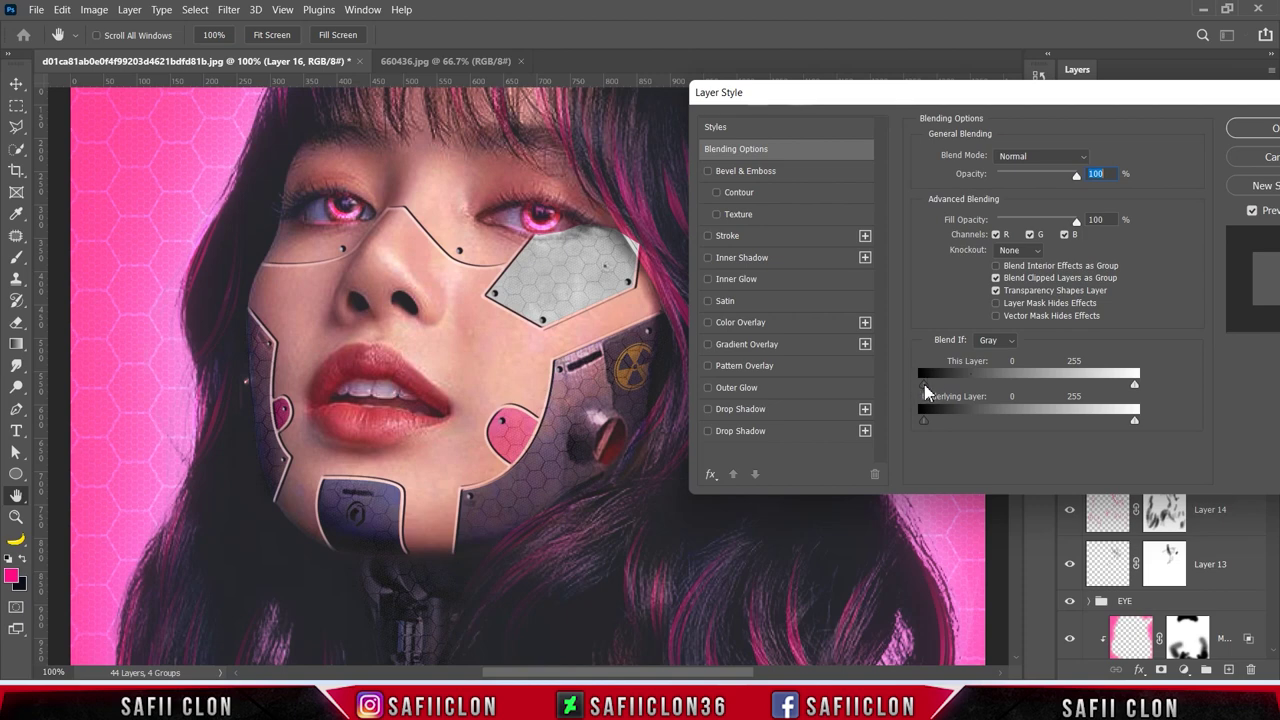
drag(924, 384, 935, 390)
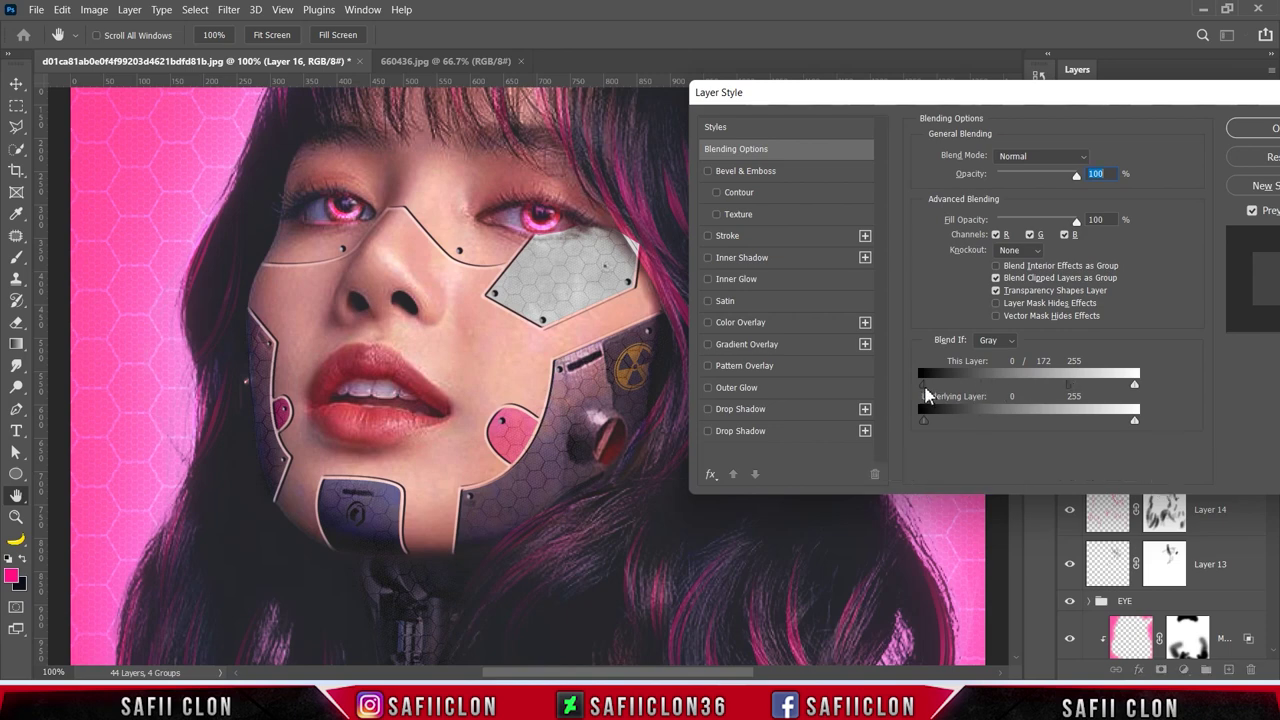
drag(963, 391, 999, 392)
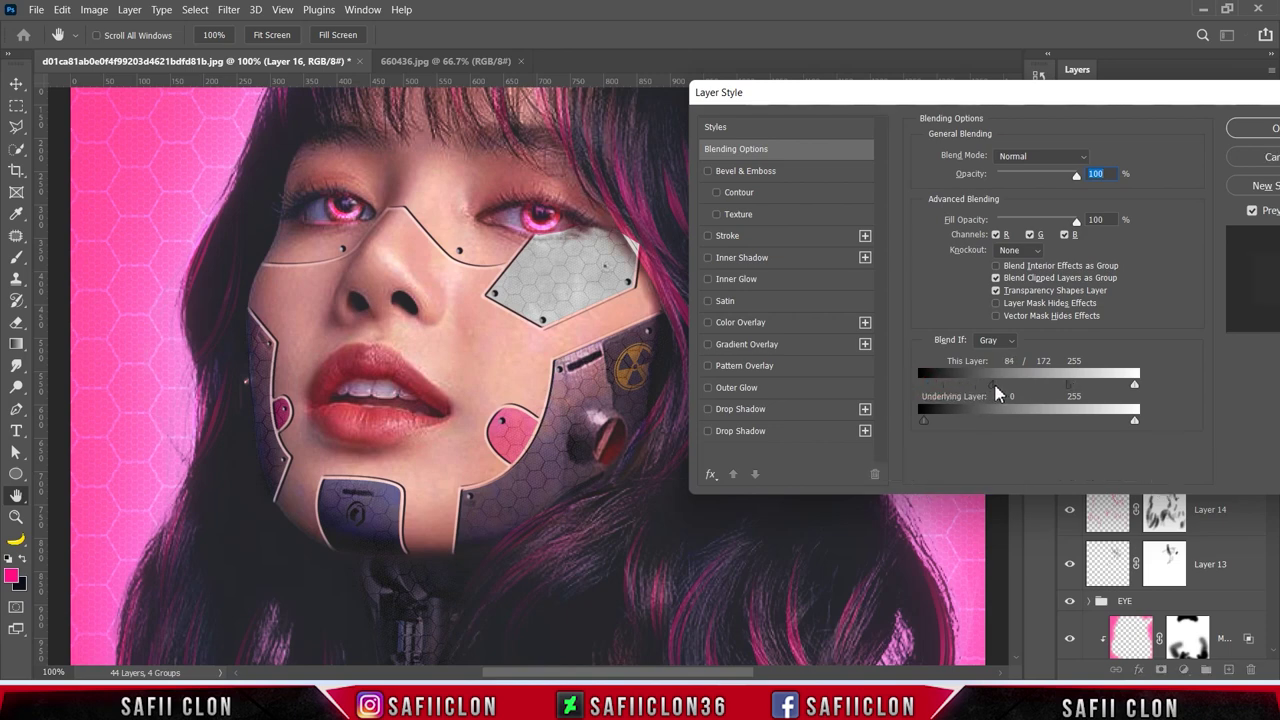
drag(926, 424, 1069, 425)
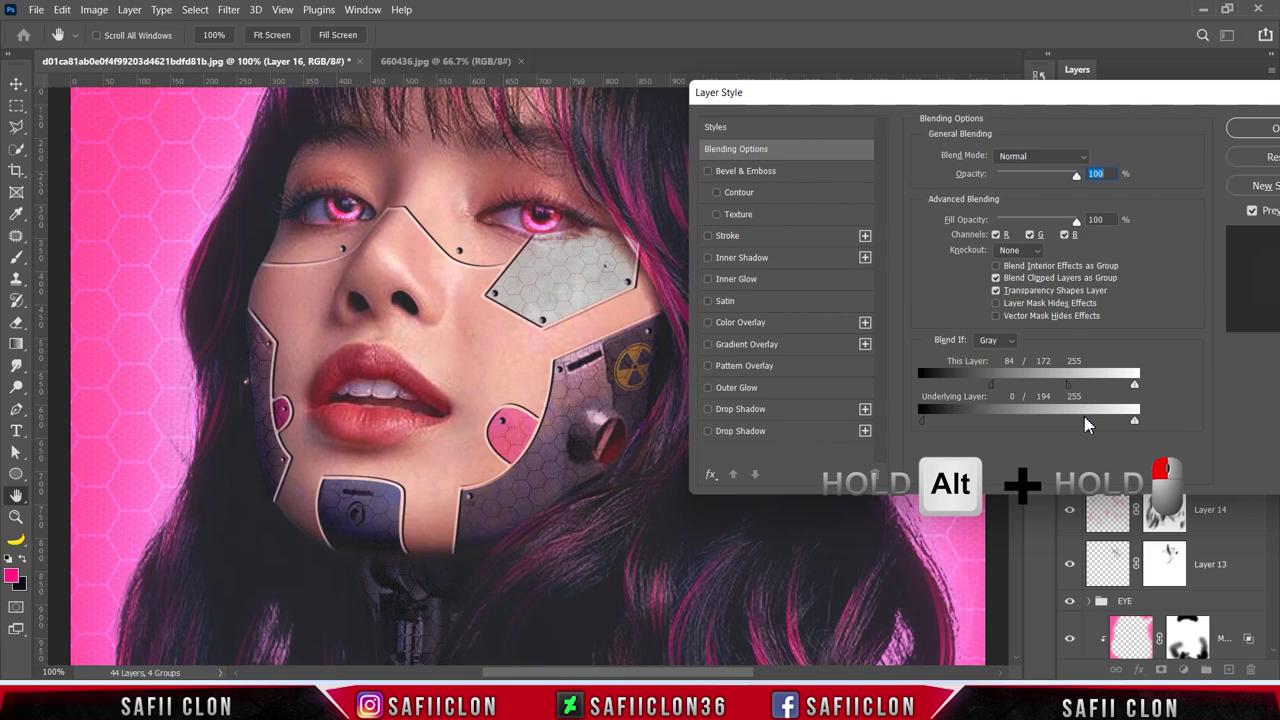
drag(1084, 416, 1083, 416)
drag(922, 421, 1037, 417)
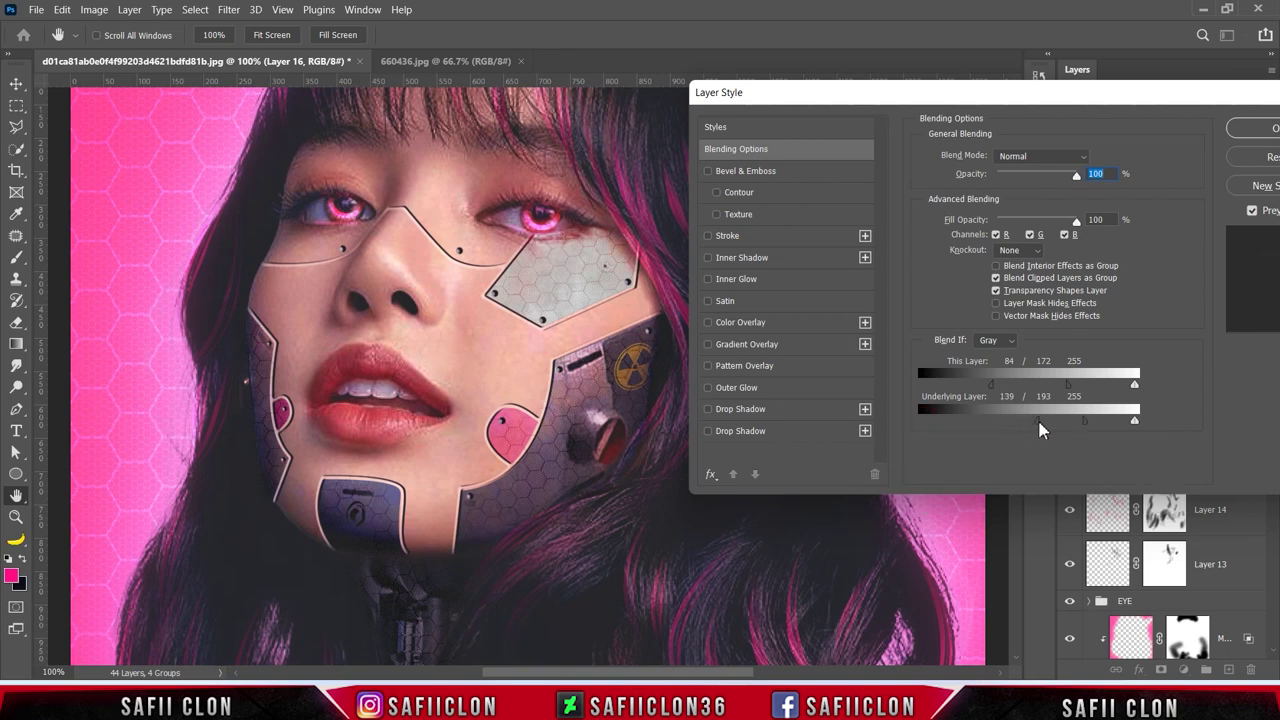
drag(1018, 419, 1016, 418)
drag(1136, 95, 838, 138)
click(975, 172)
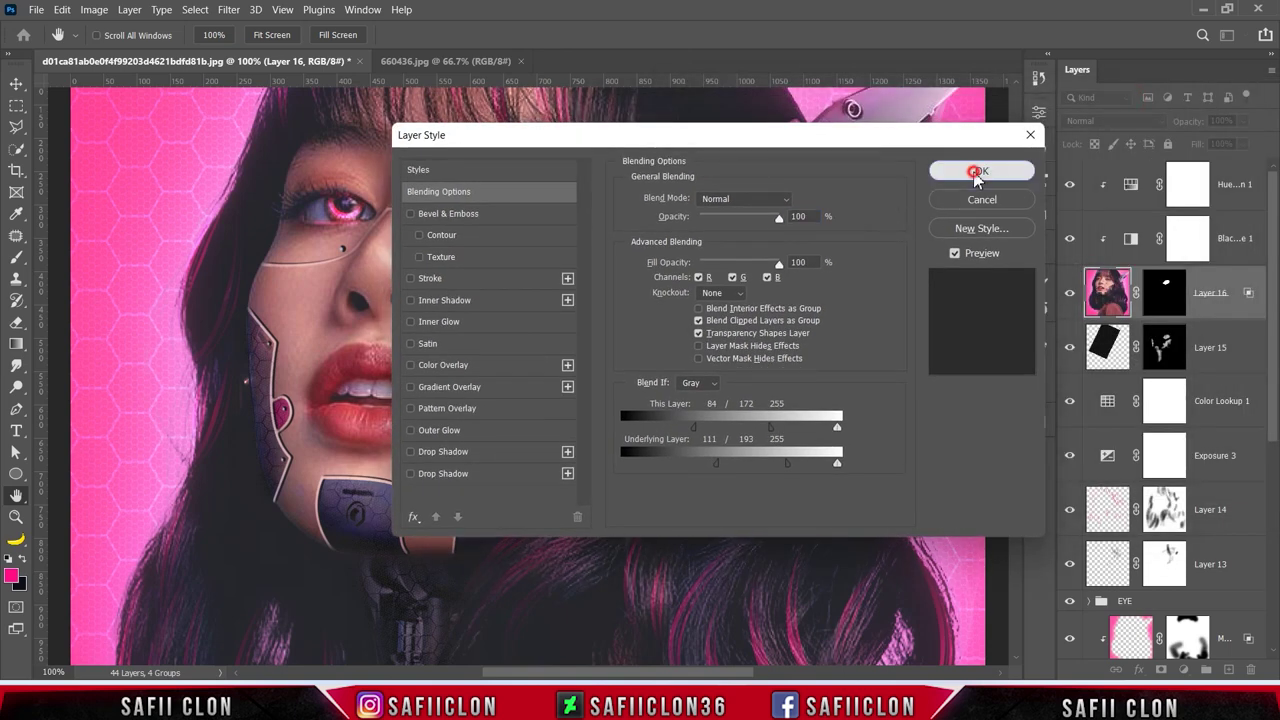
Step: Target Layer 16's mask with a black brush at 15% opacity
click(1180, 295)
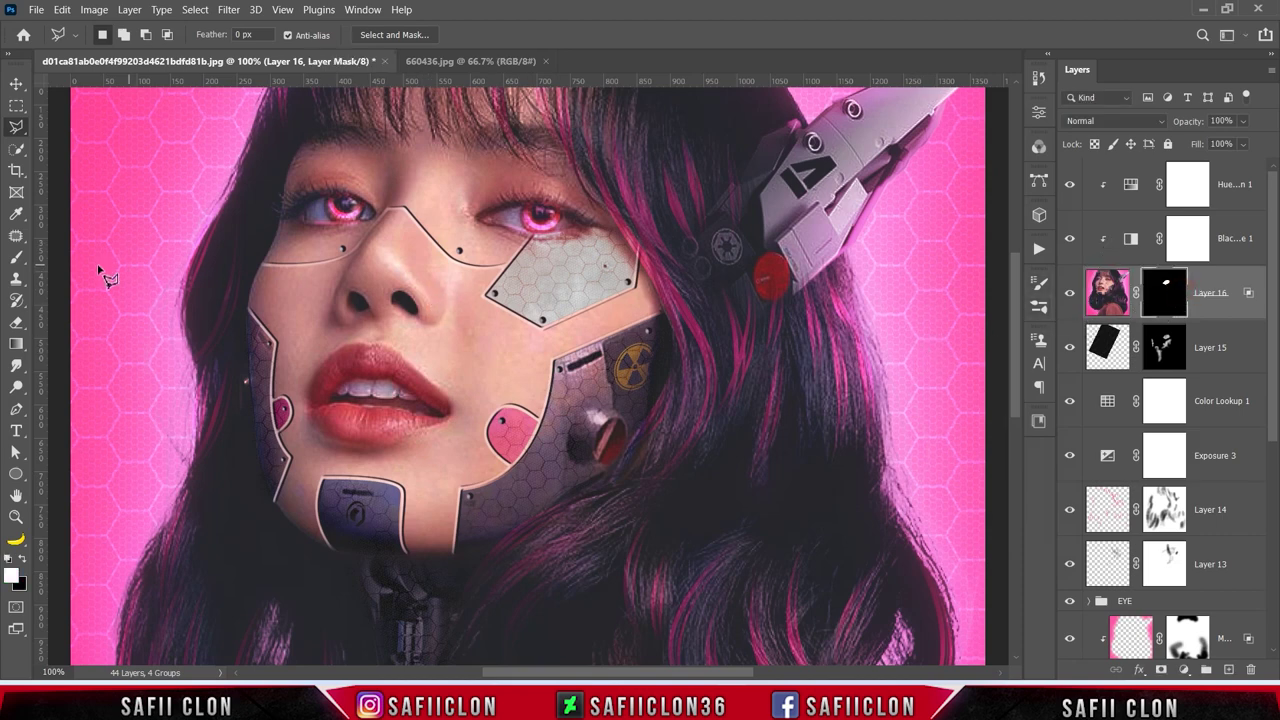
right_click(17, 262)
click(80, 258)
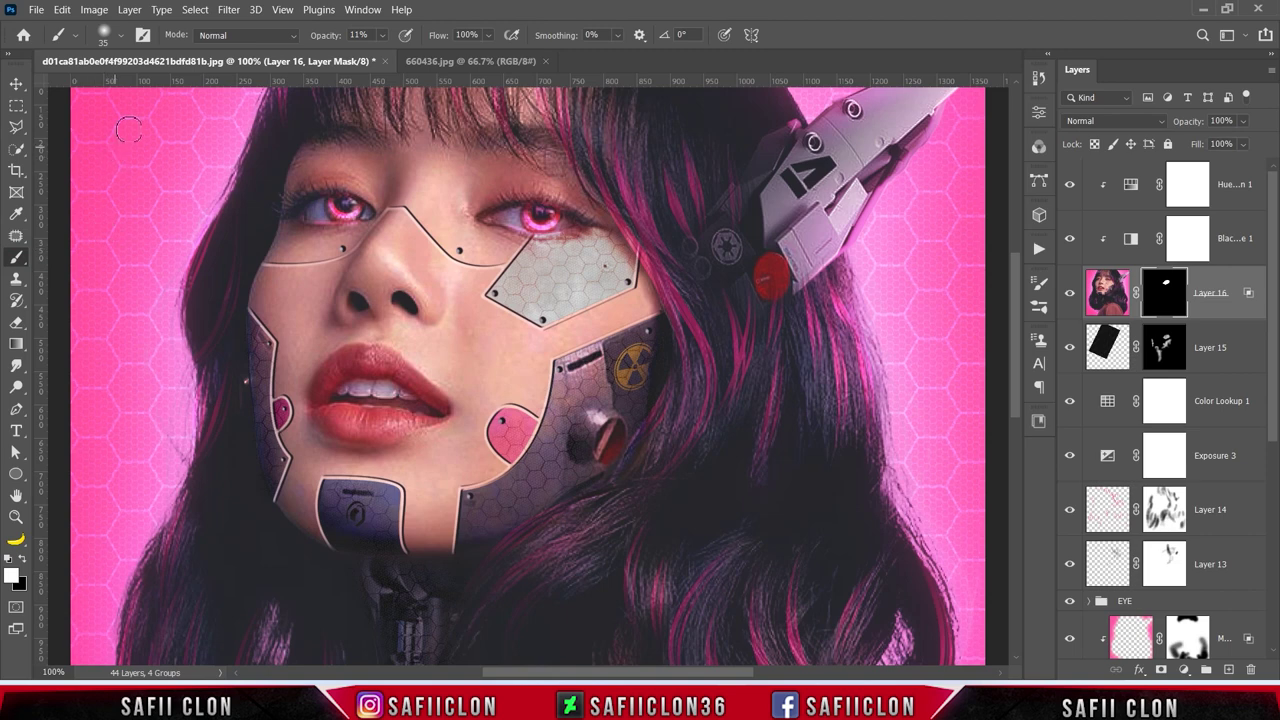
click(381, 38)
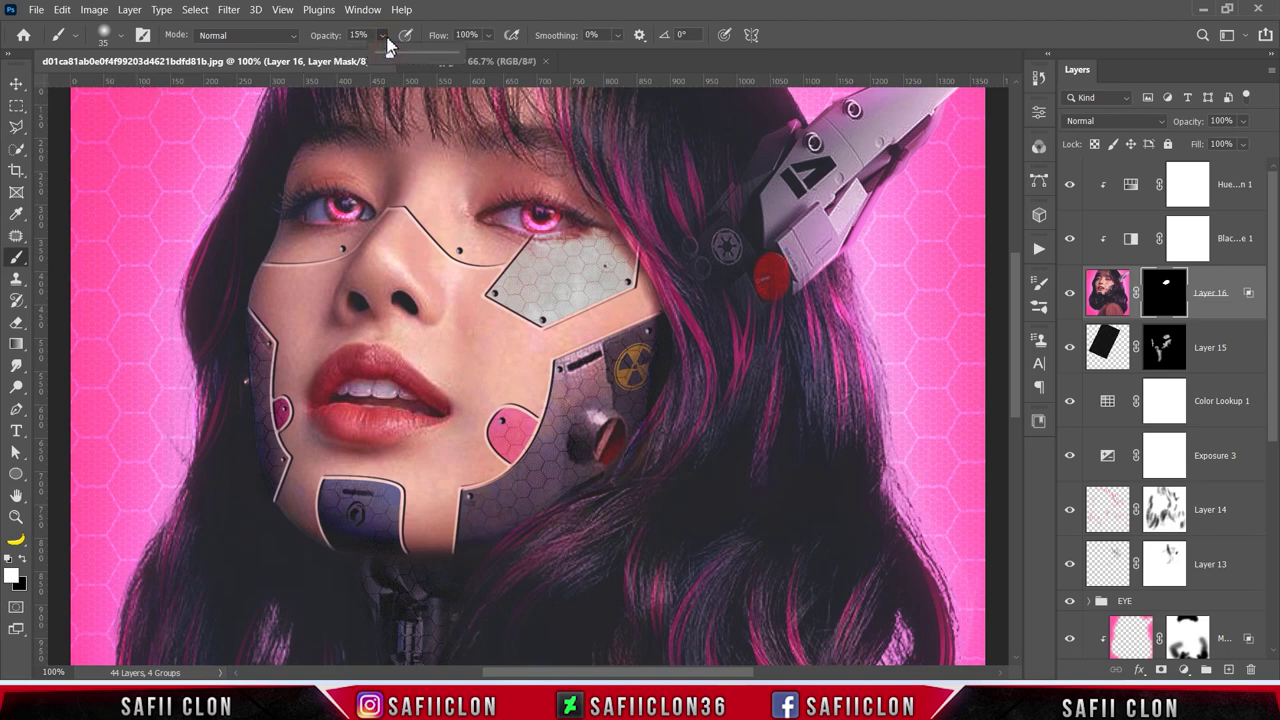
click(22, 560)
Step: Paint black on the mask near the outer eye corner to hide part of the plate
key(bracketright)
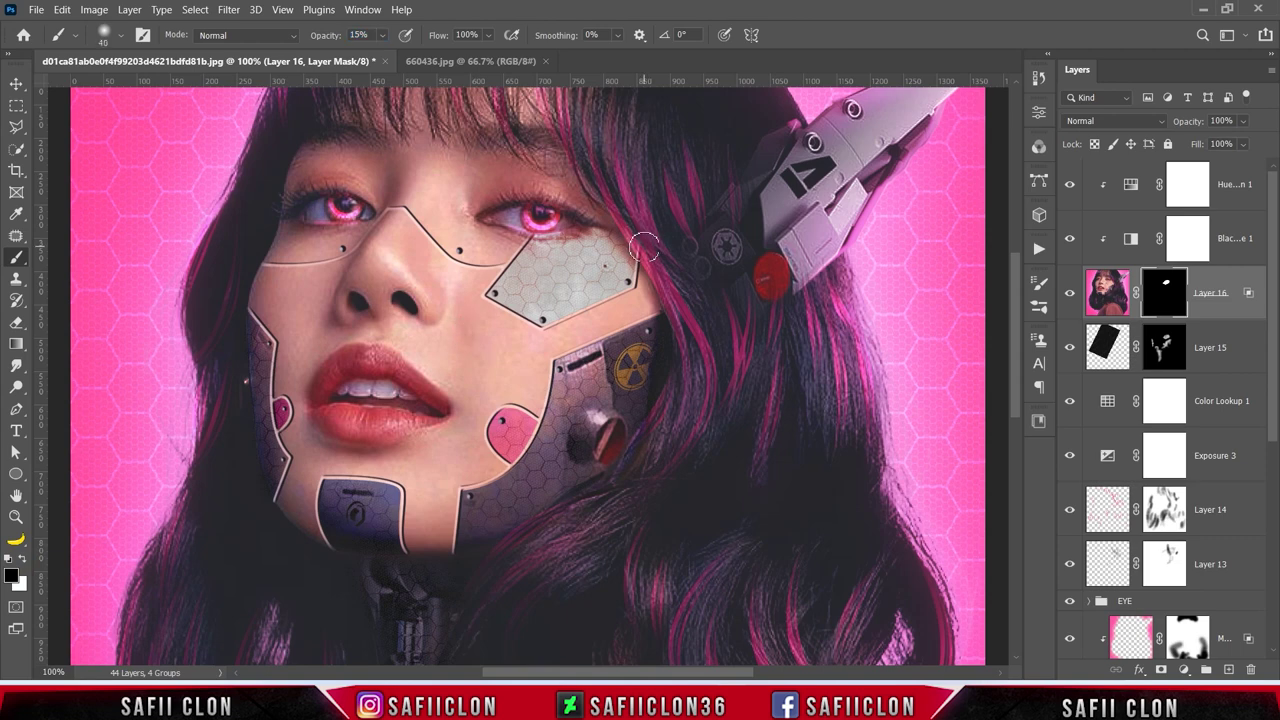
click(632, 231)
key(bracketleft)
click(548, 228)
key(ctrl+minus)
key(ctrl+minus)
key(ctrl+minus)
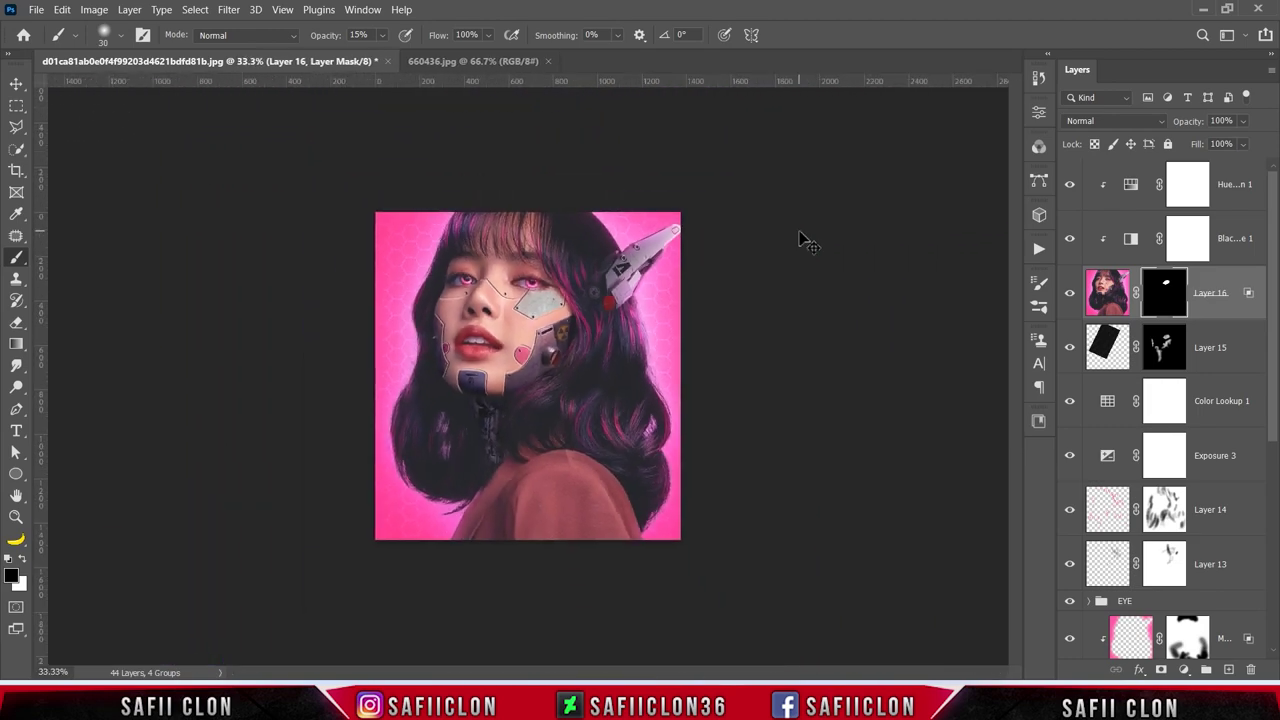
key(ctrl+plus)
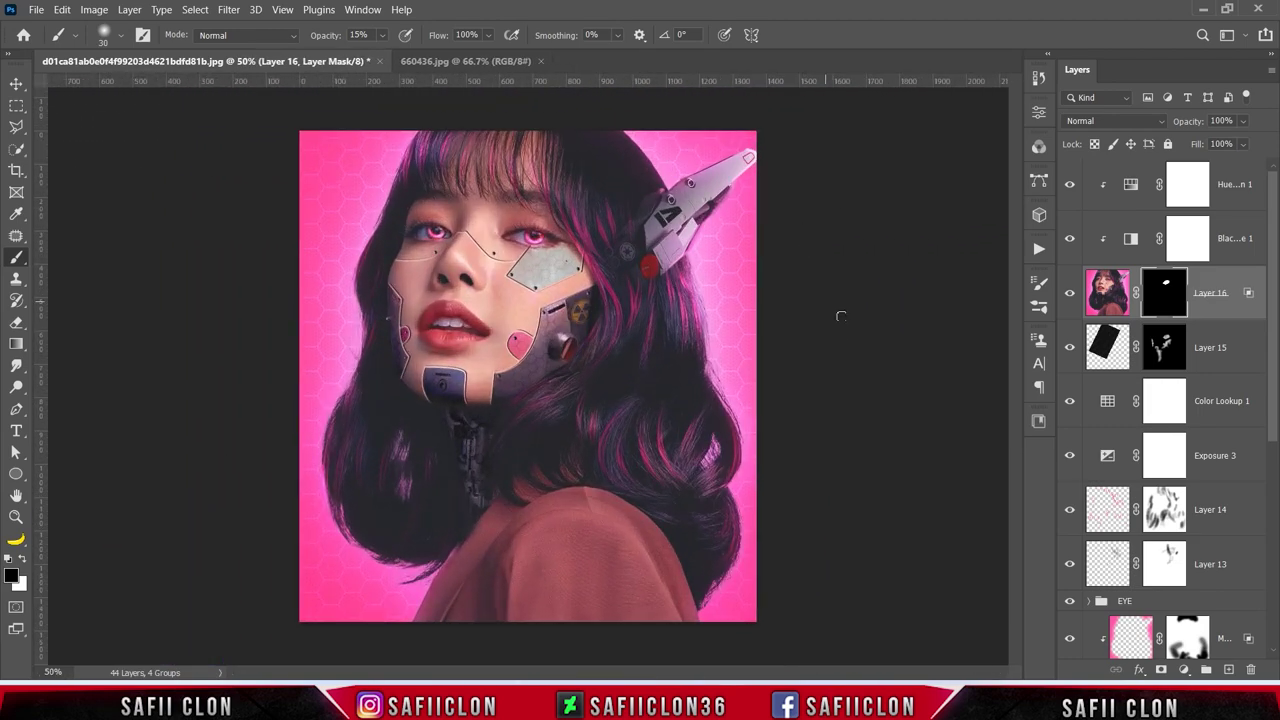
click(1163, 183)
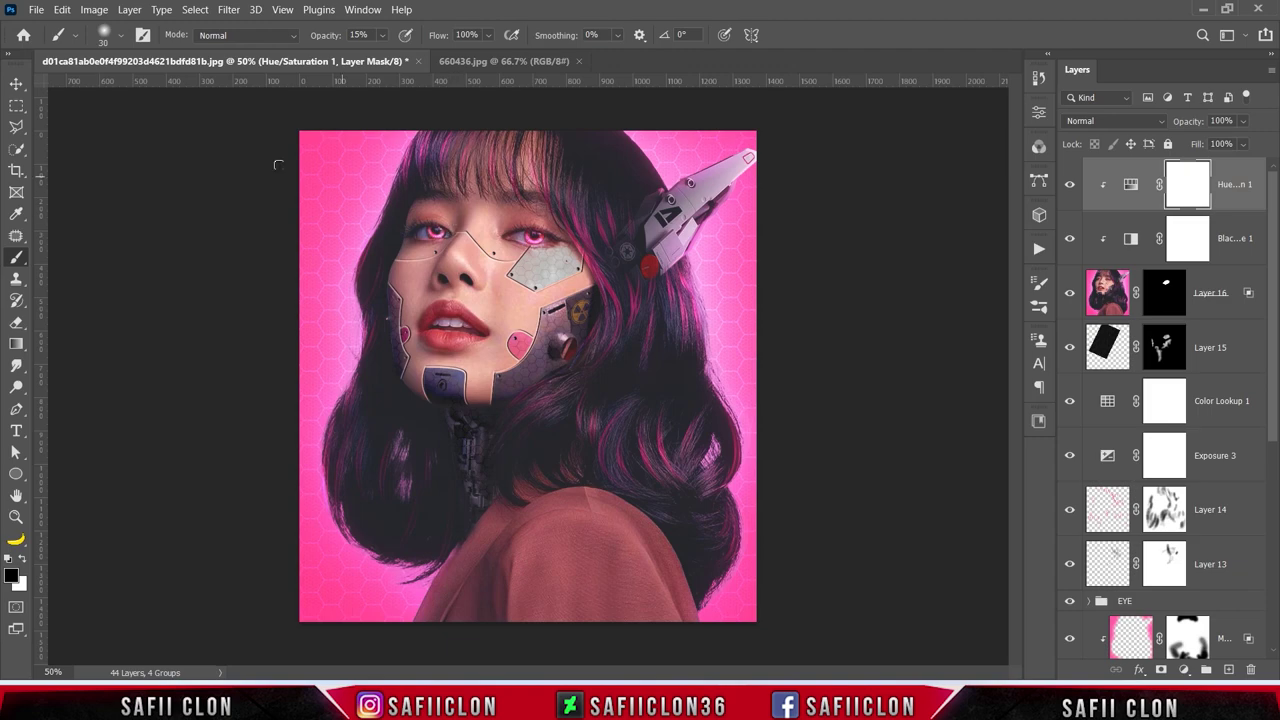
click(35, 9)
Step: Open text.jpg and place the KEEP CLEAR EXHAUST image onto the portrait
click(58, 43)
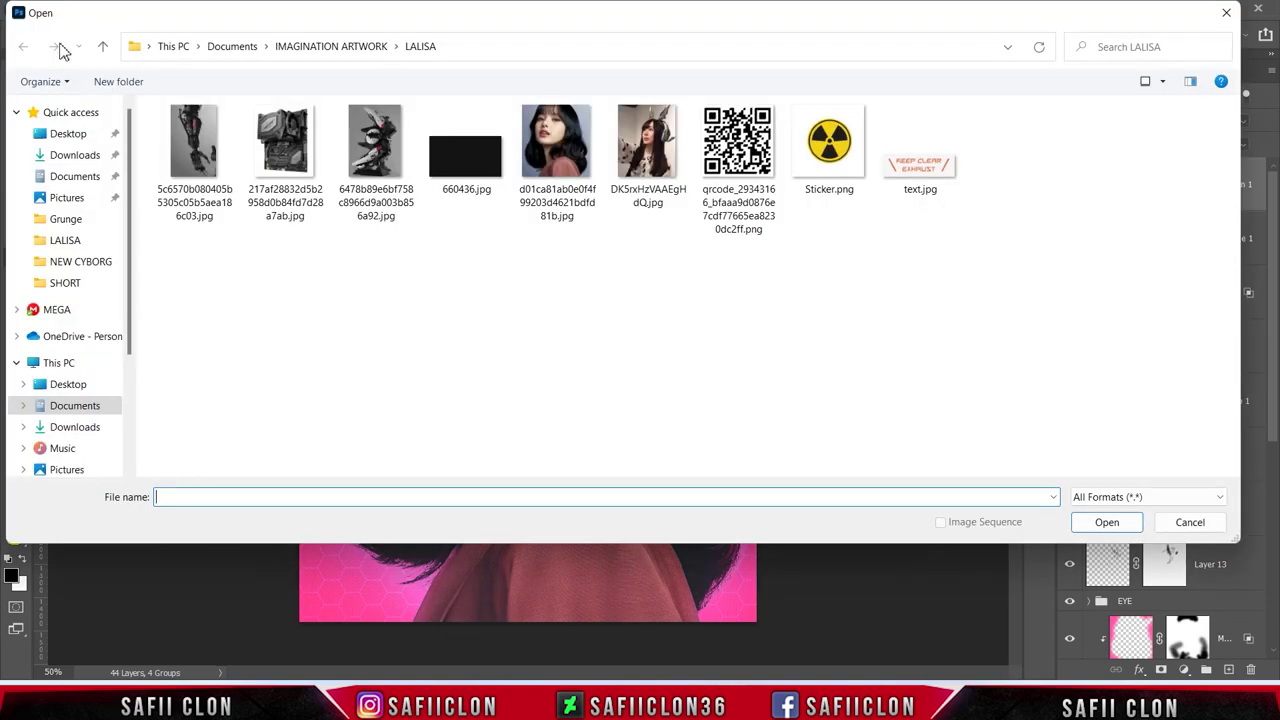
click(920, 145)
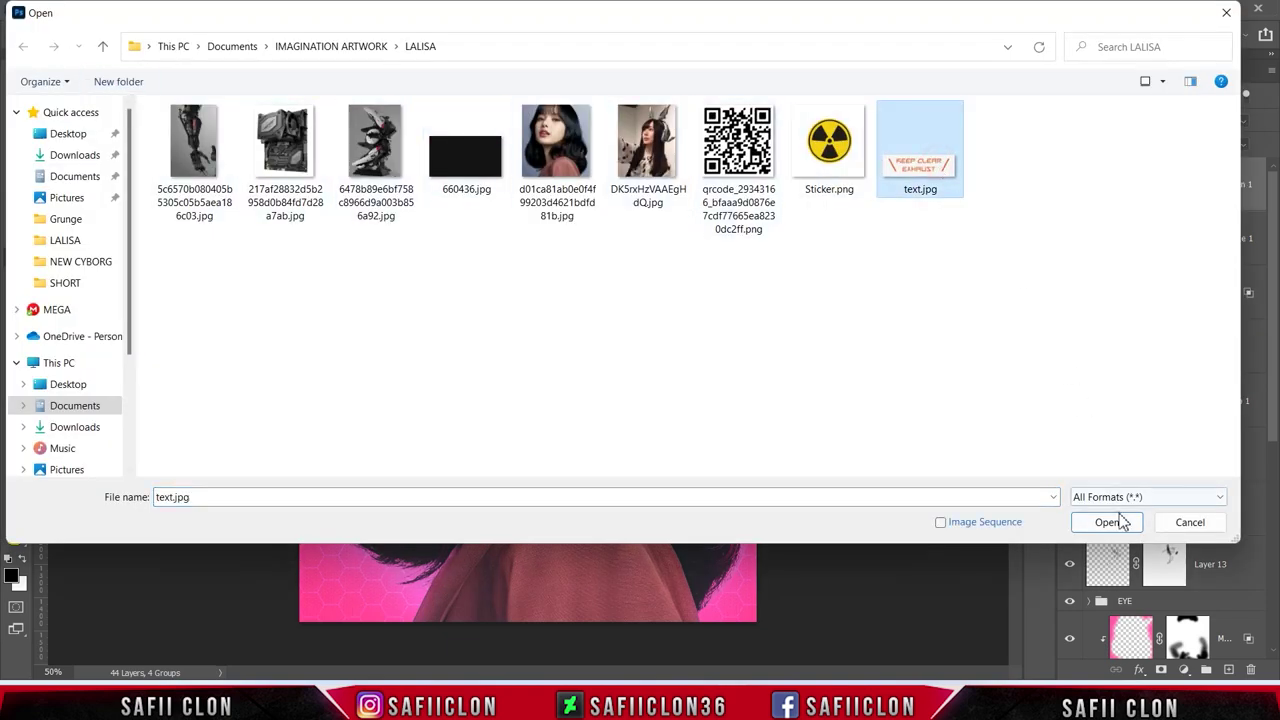
click(1110, 522)
drag(1190, 170, 310, 149)
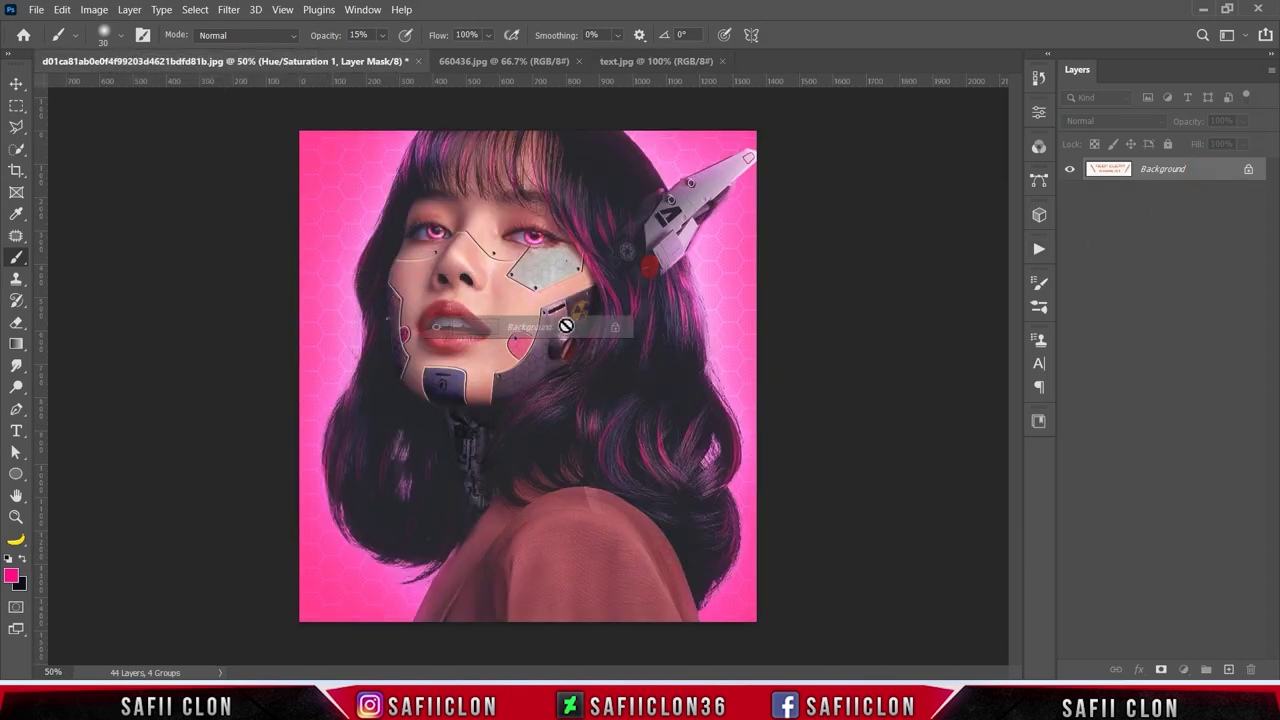
drag(310, 149, 560, 318)
Step: Fit the label onto the cheek plate in Darken mode, then stamp a merged Layer 18
key(ctrl+t)
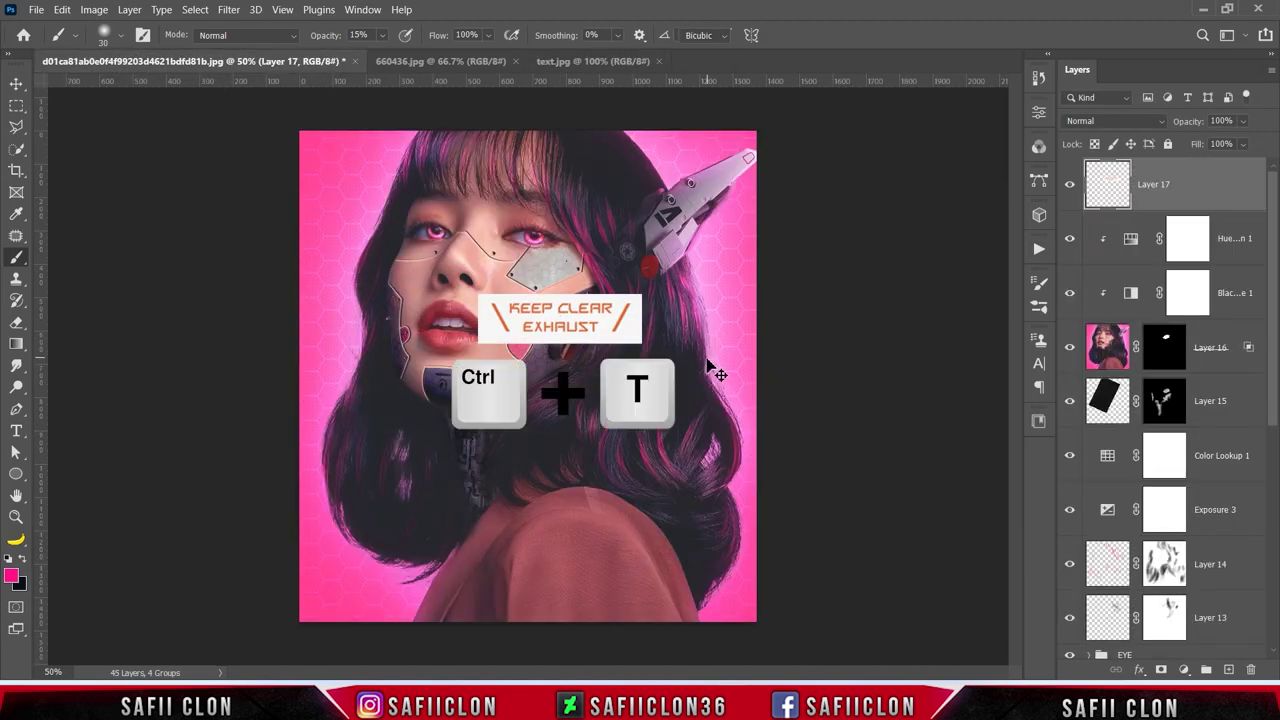
mouse_move(632, 298)
mouse_down()
mouse_move(600, 300)
mouse_move(640, 318)
mouse_move(608, 370)
mouse_move(598, 272)
mouse_up()
key(ctrl+plus)
key(ctrl+plus)
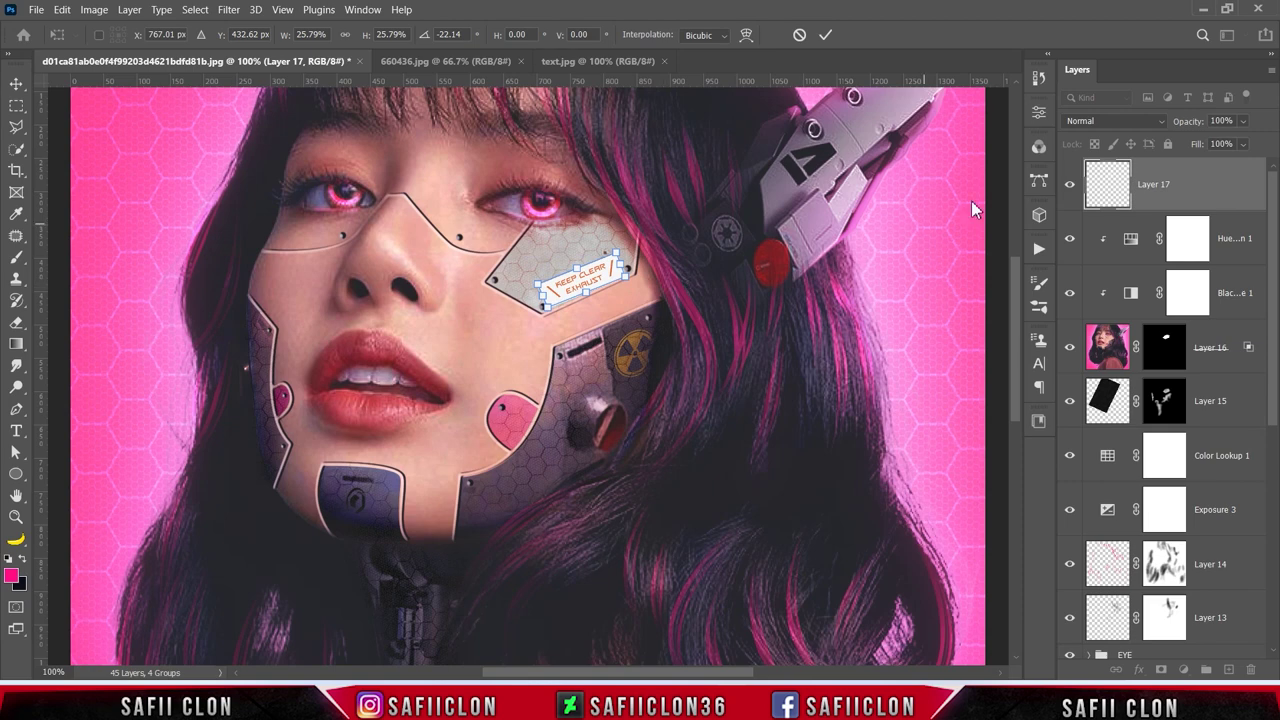
click(1084, 121)
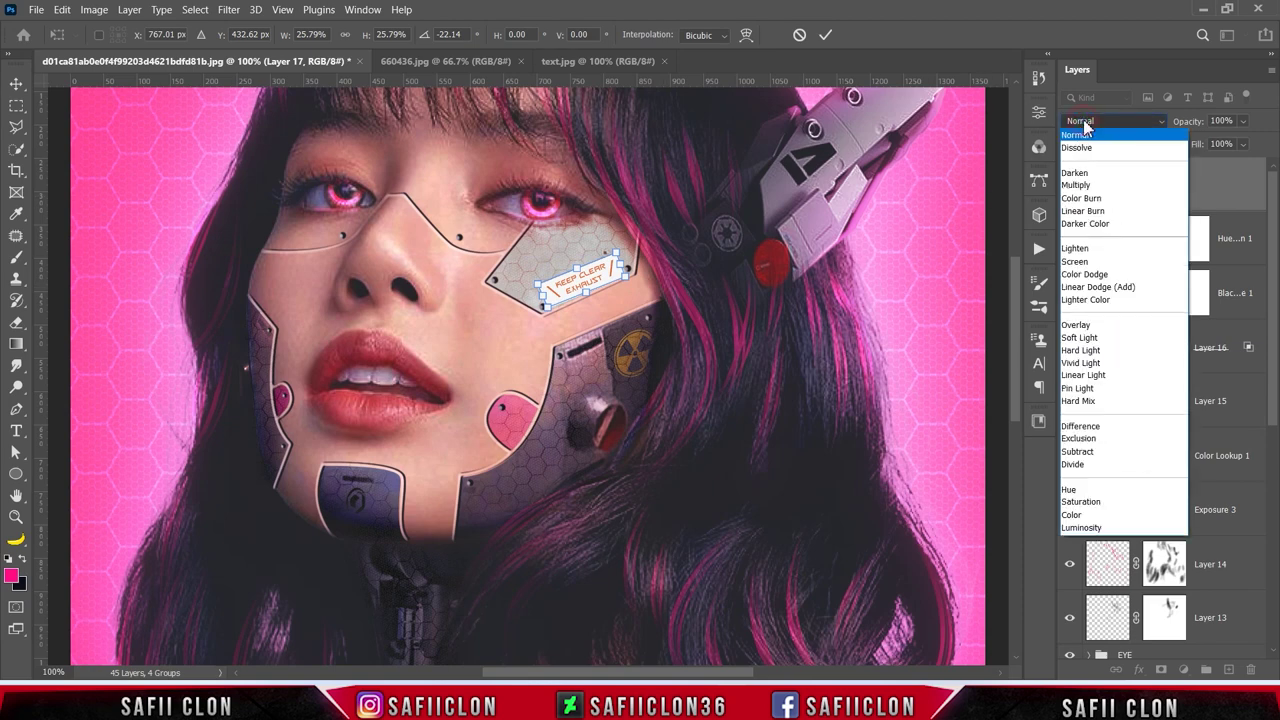
click(1076, 179)
drag(603, 293, 645, 283)
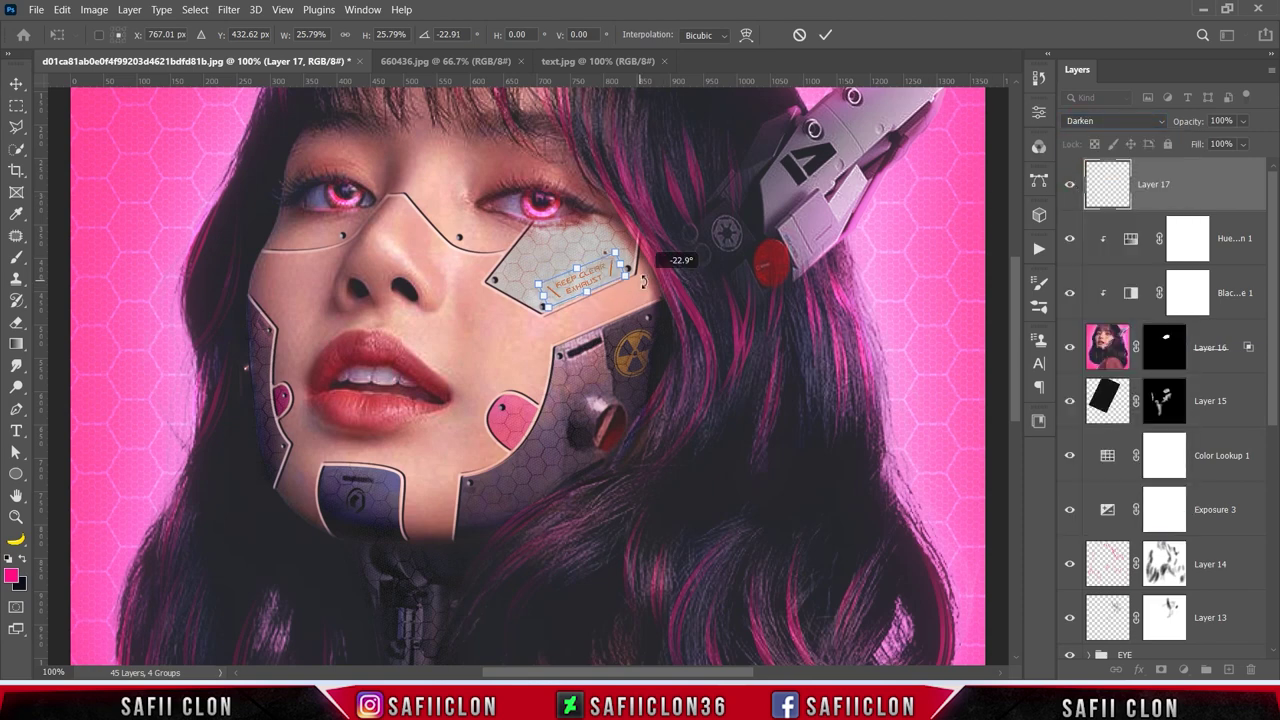
key(Right)
key(Right)
key(Down)
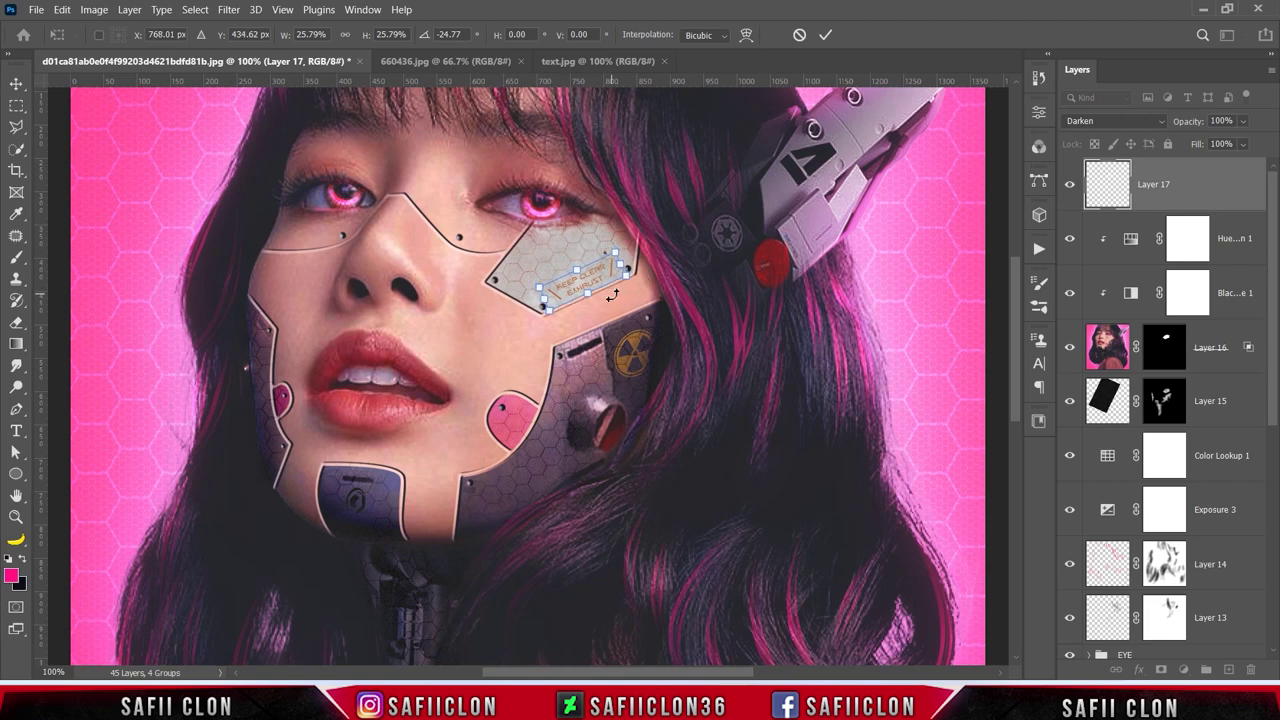
click(826, 36)
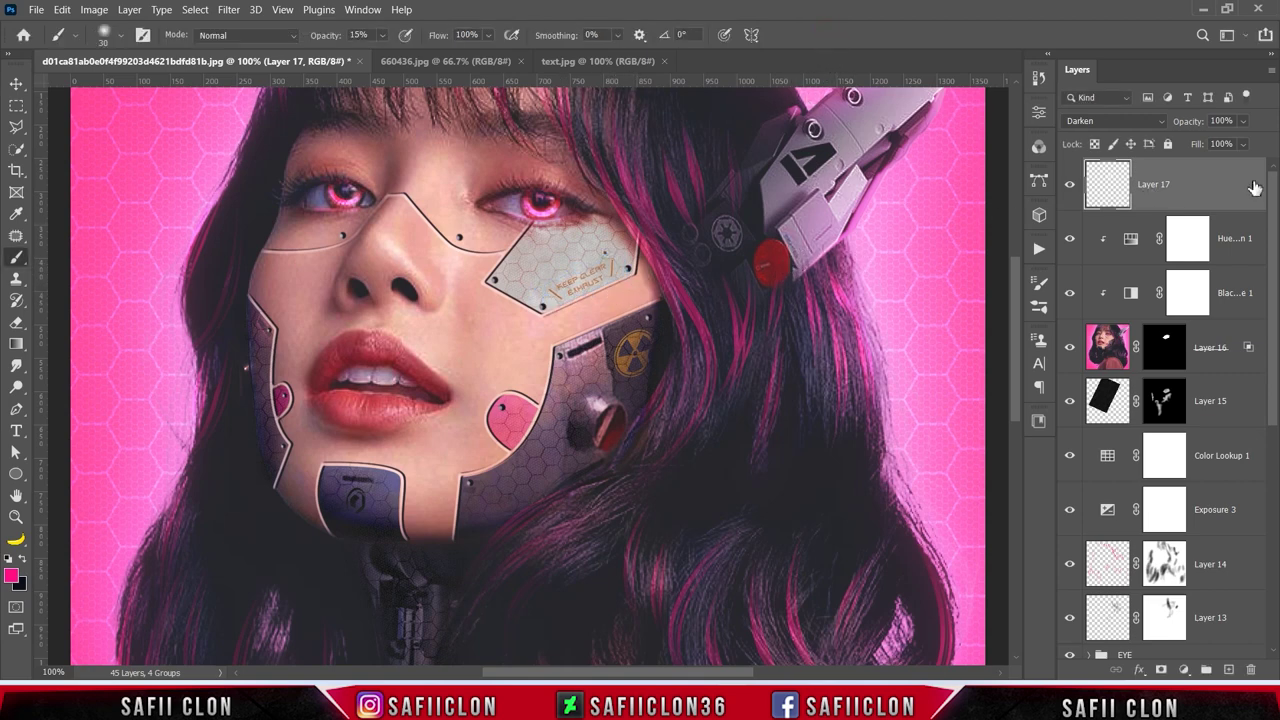
key(ctrl+shift+alt+e)
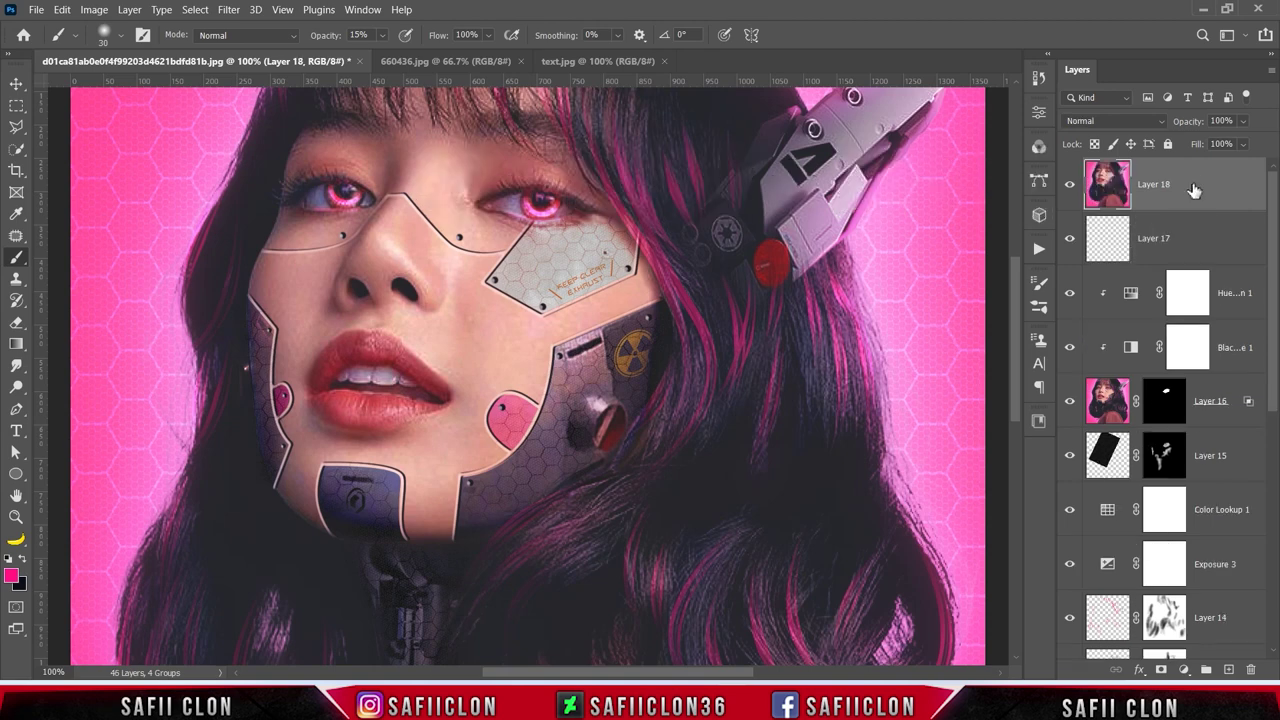
Step: Convert the merged Layer 18 to a Smart Object and bring up the Filter Gallery
right_click(1198, 181)
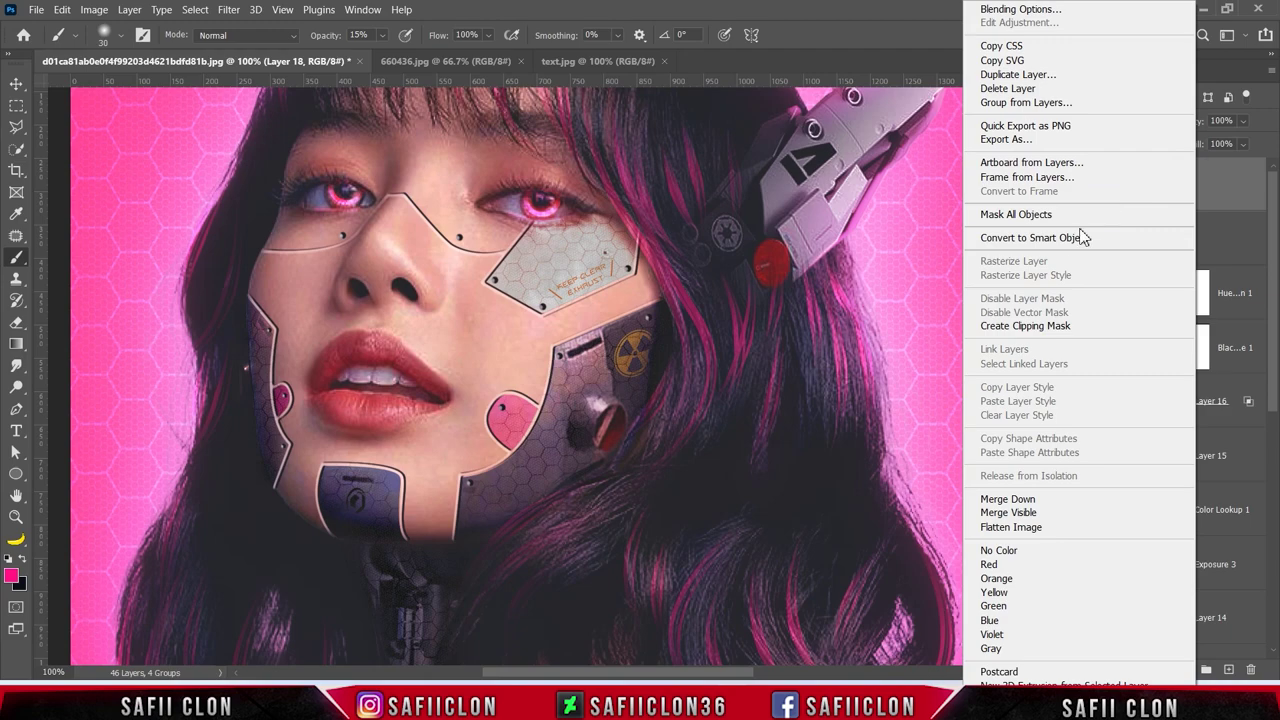
click(1085, 237)
click(228, 9)
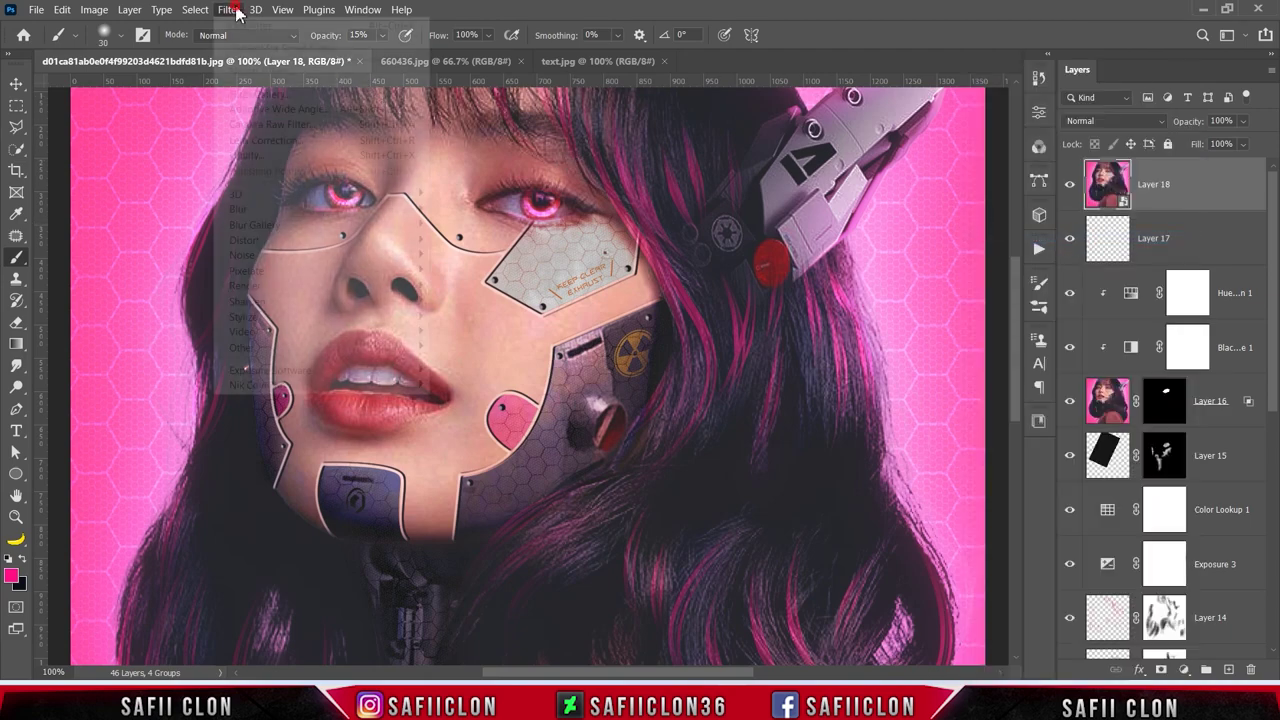
click(263, 94)
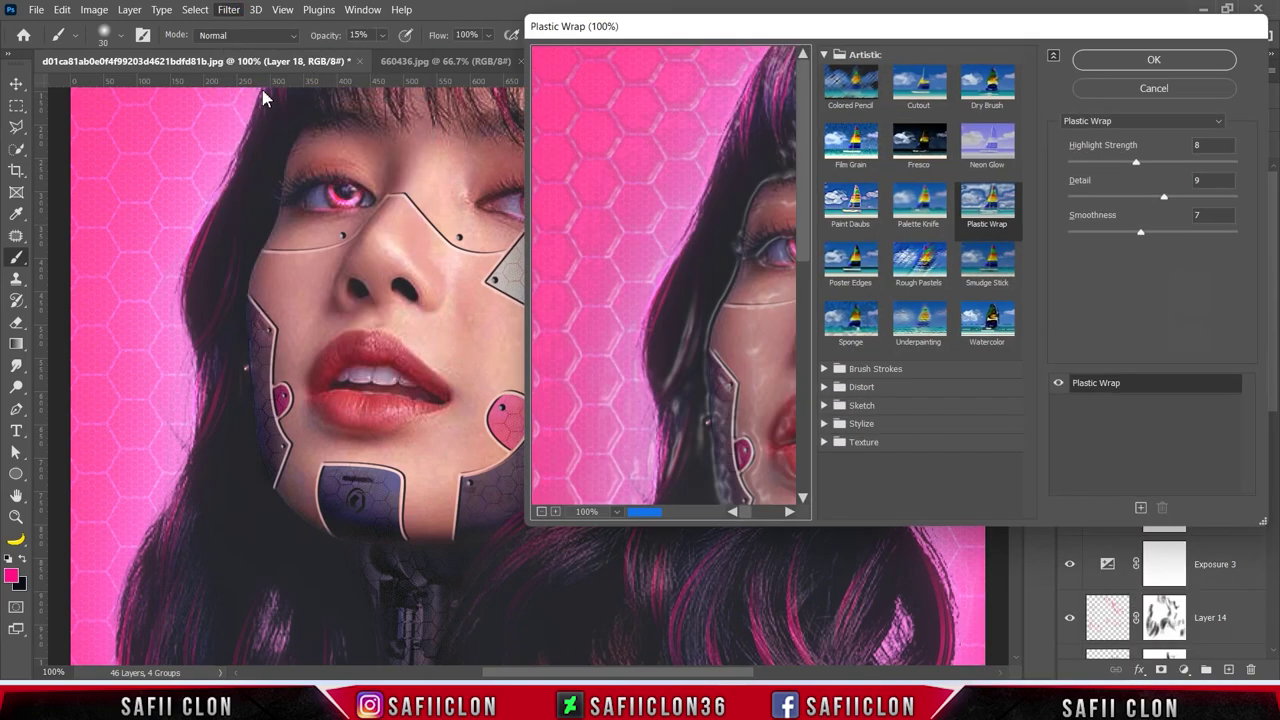
drag(528, 490, 302, 440)
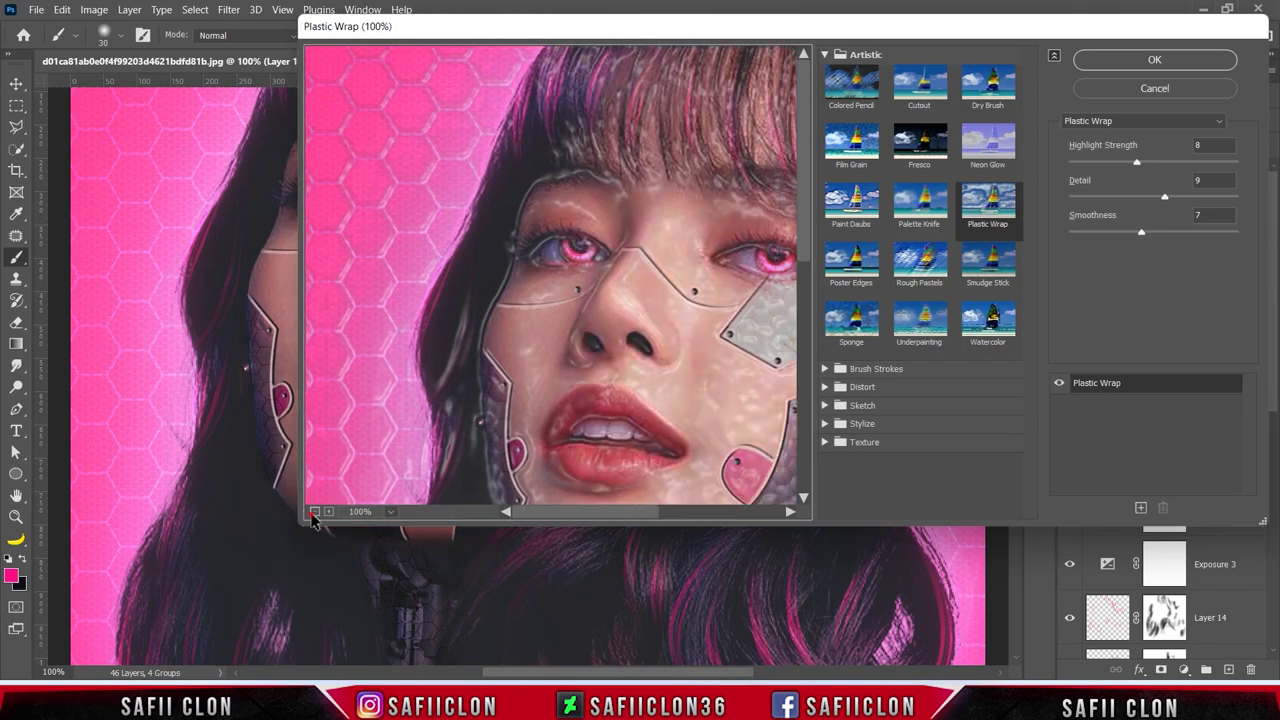
click(314, 511)
click(314, 511)
click(314, 511)
Step: Apply Plastic Wrap with Highlight Strength 8, Detail 6 and Smoothness 7
click(995, 207)
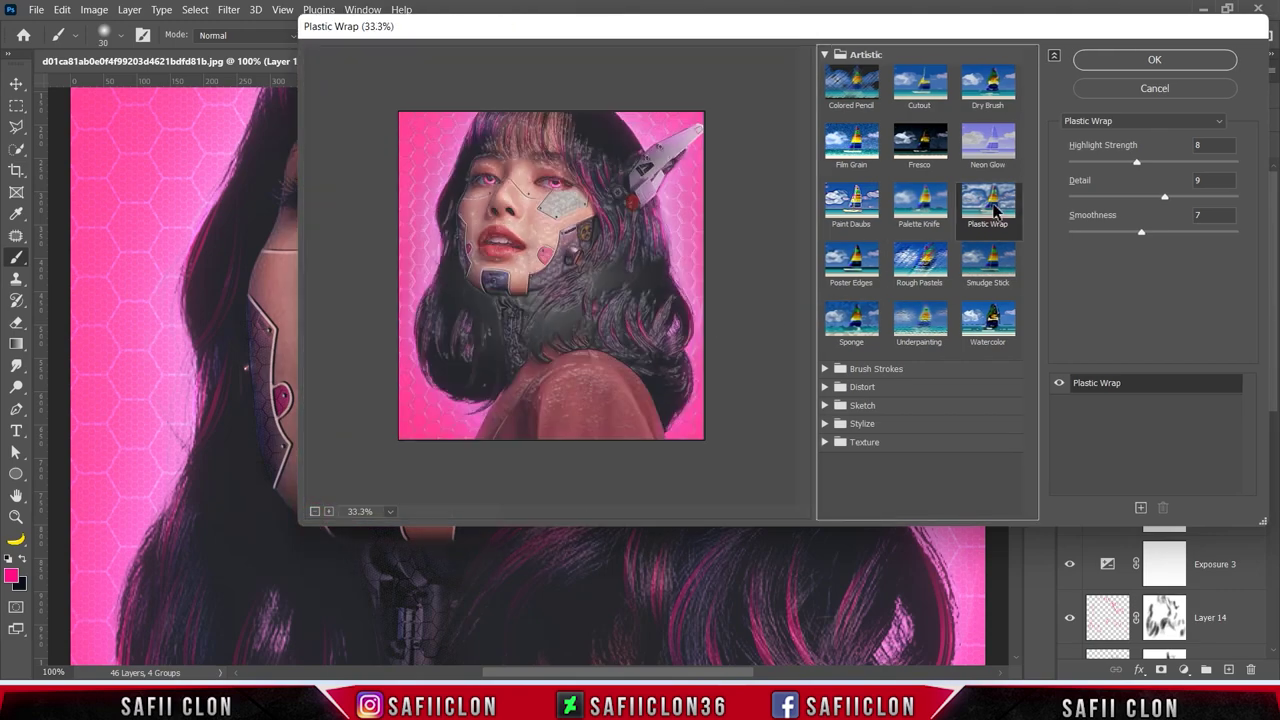
mouse_move(1137, 163)
mouse_down()
mouse_move(1117, 163)
mouse_move(1136, 163)
mouse_up()
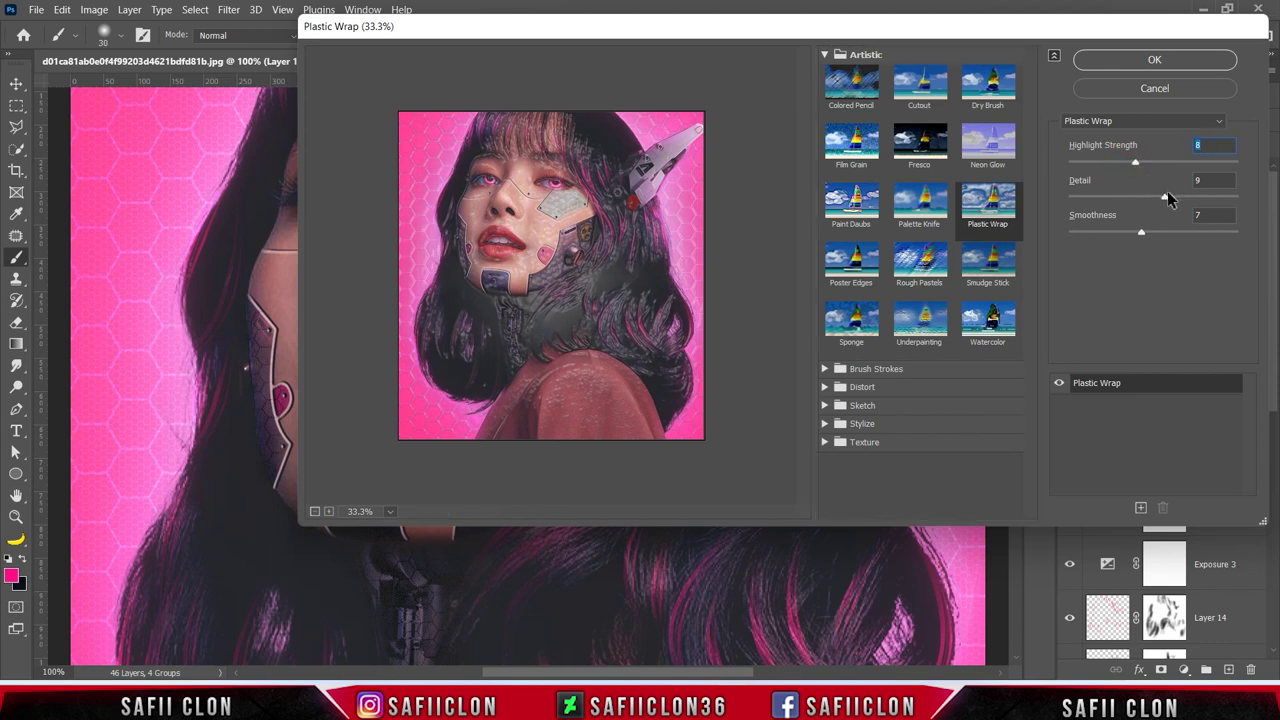
click(1162, 197)
mouse_move(1111, 220)
mouse_down()
mouse_move(1109, 206)
mouse_move(1128, 233)
mouse_move(1147, 230)
mouse_up()
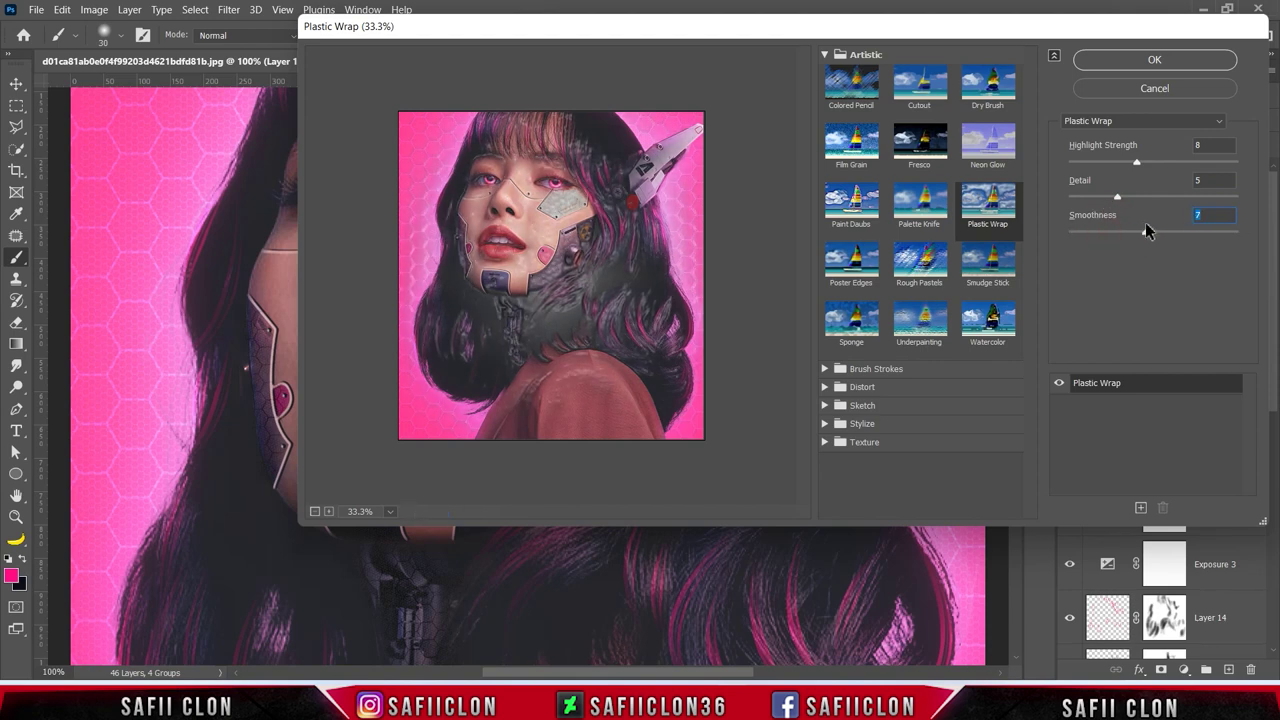
mouse_move(1119, 199)
mouse_down()
mouse_move(1206, 200)
mouse_move(1127, 199)
mouse_up()
click(1205, 60)
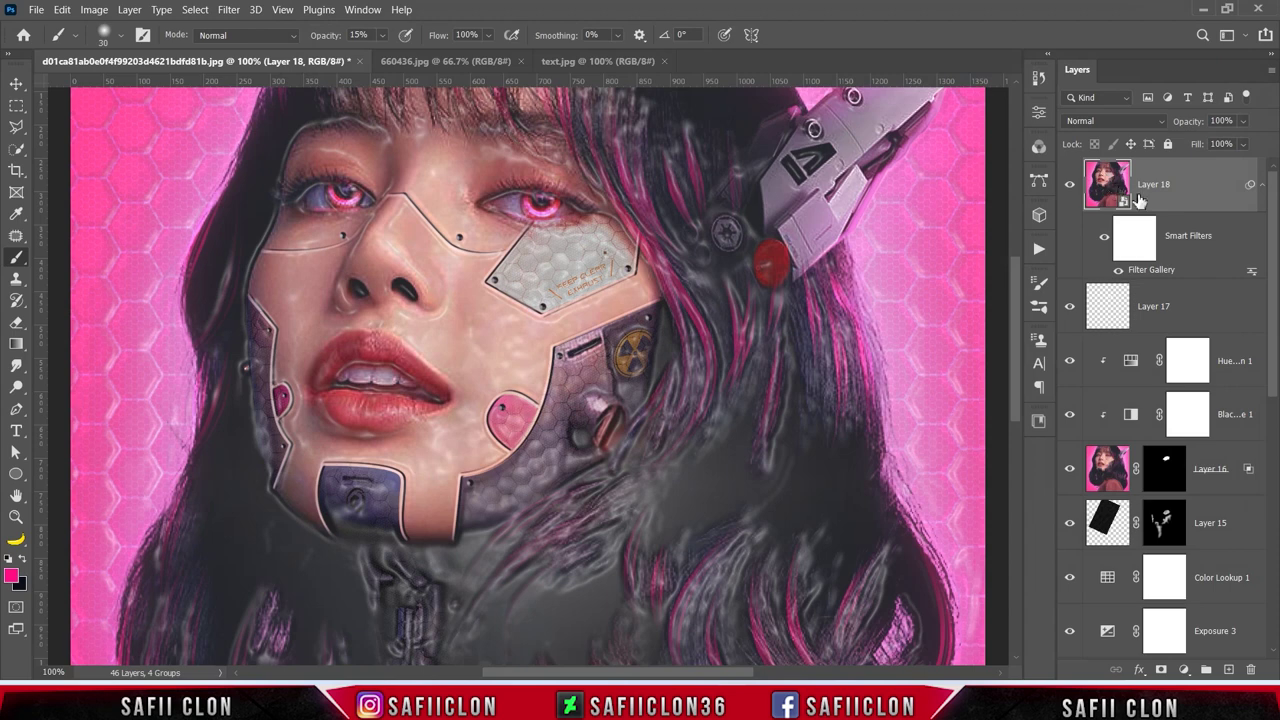
Step: Add an inverted mask and set up a 44 px soft round brush painting white at 9%
click(1161, 669)
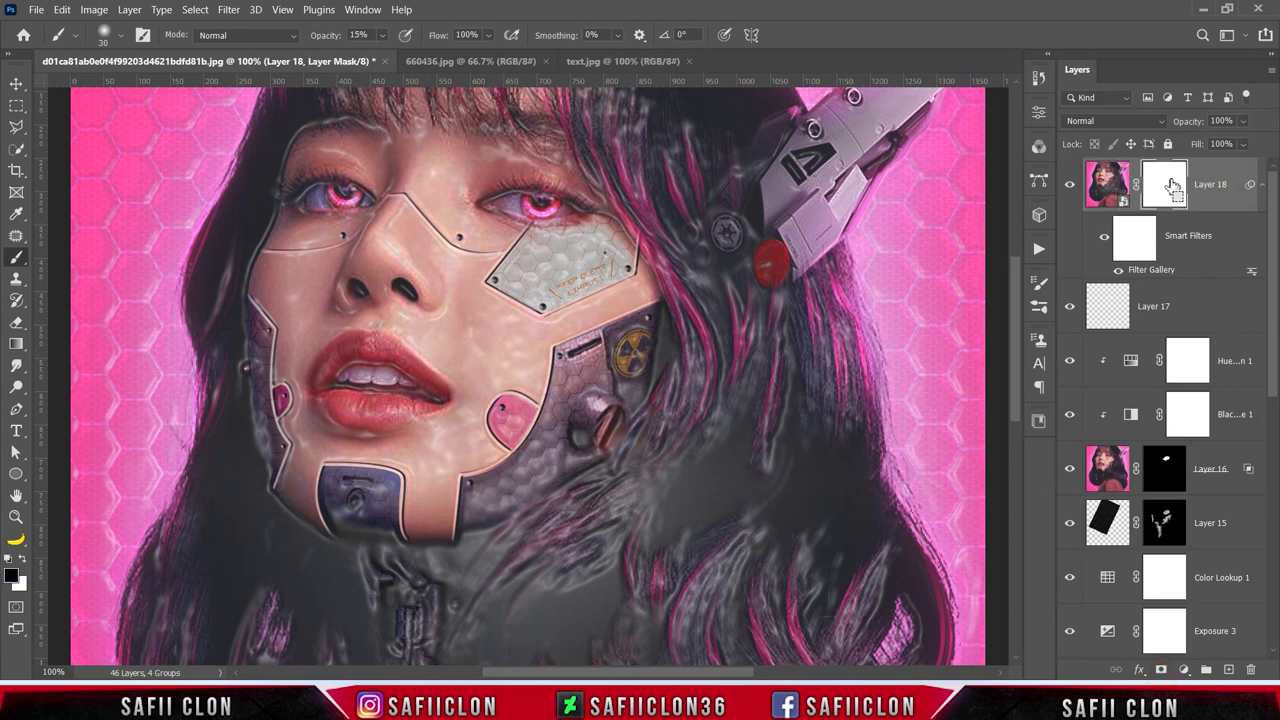
key(ctrl+i)
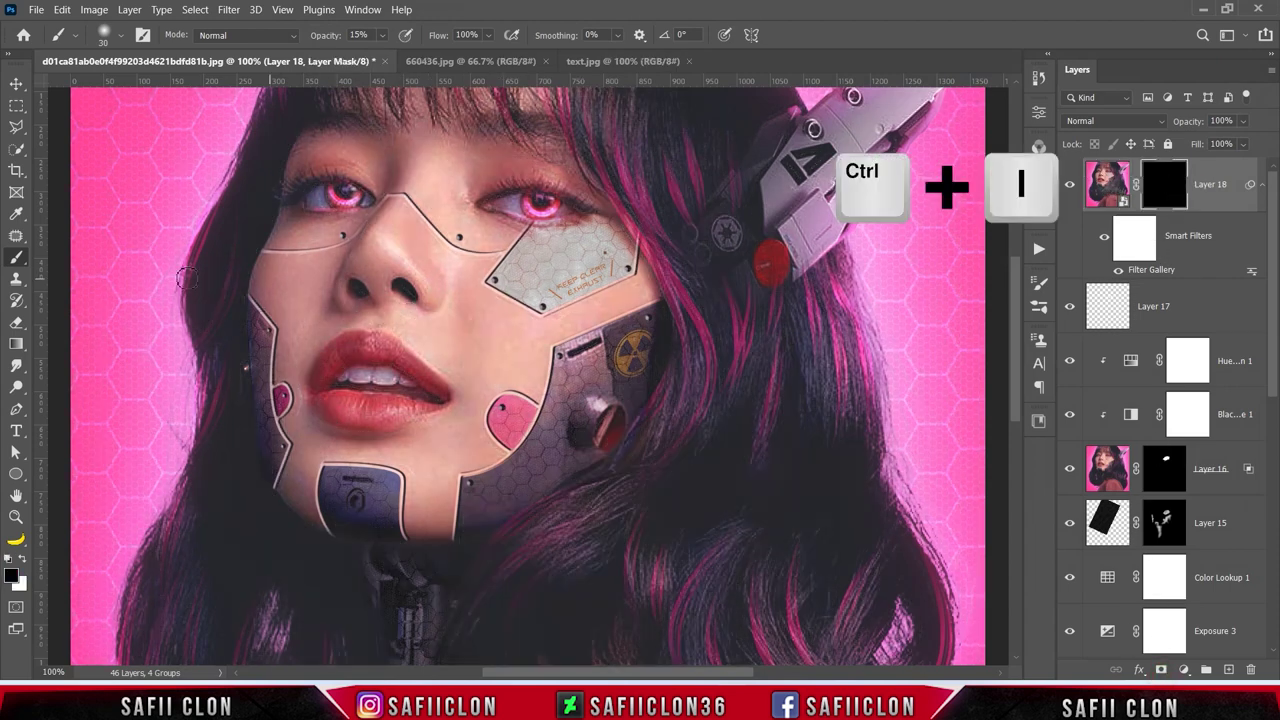
click(16, 258)
click(80, 256)
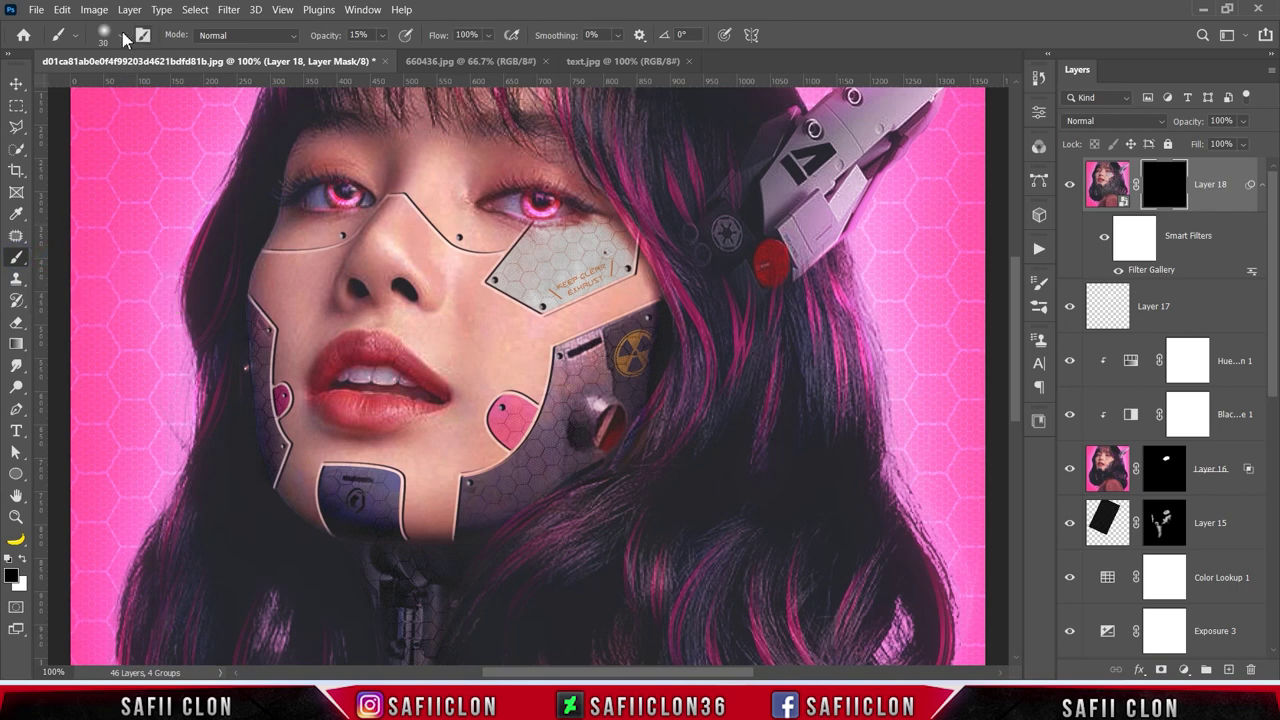
click(124, 36)
click(127, 264)
drag(108, 88, 118, 90)
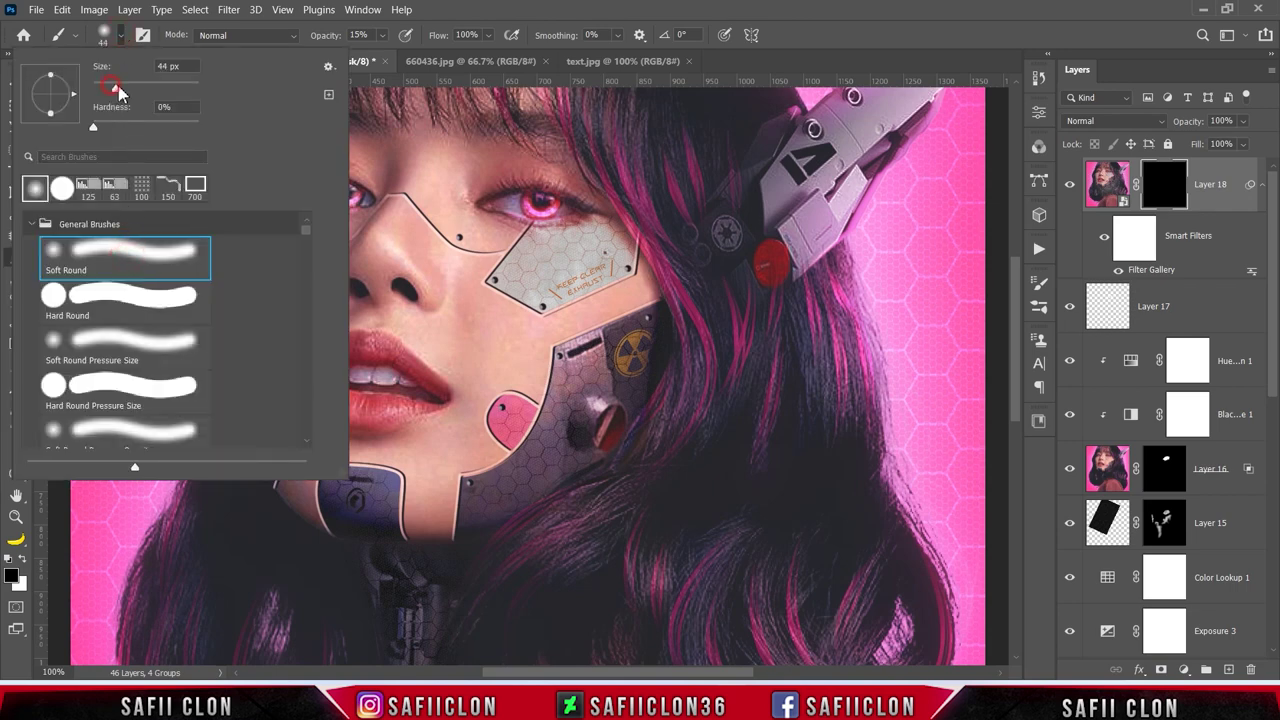
click(120, 40)
text(9)
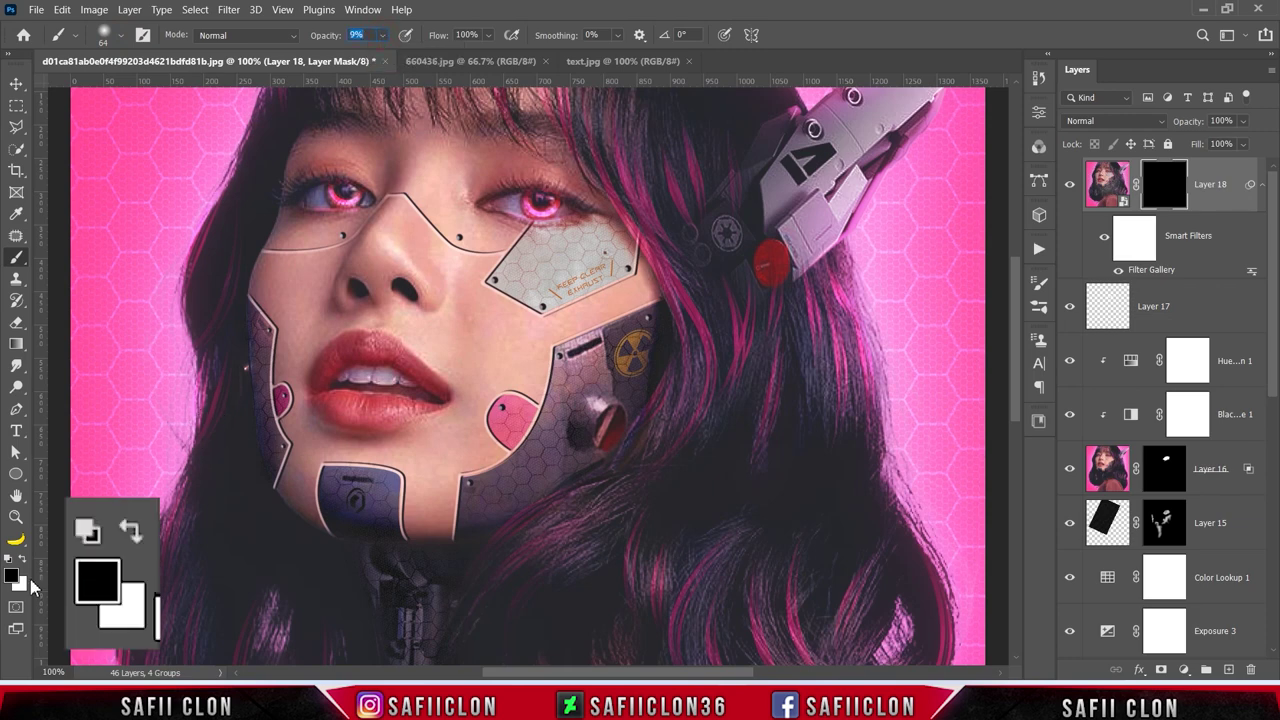
click(23, 558)
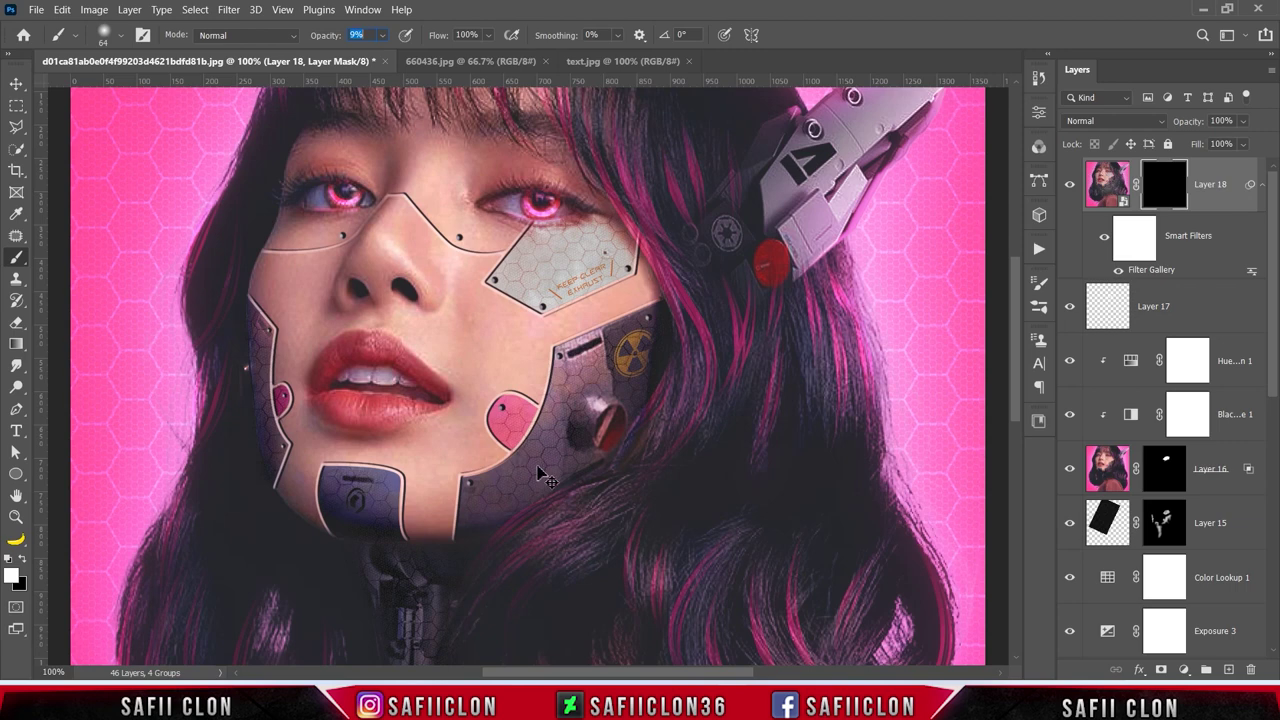
Step: Reveal the sheen over the jaw plate, chin plate, lips, eye-area plate and left cheek line
key(ctrl+minus)
drag(560, 370, 540, 410)
click(416, 452)
drag(414, 393, 398, 379)
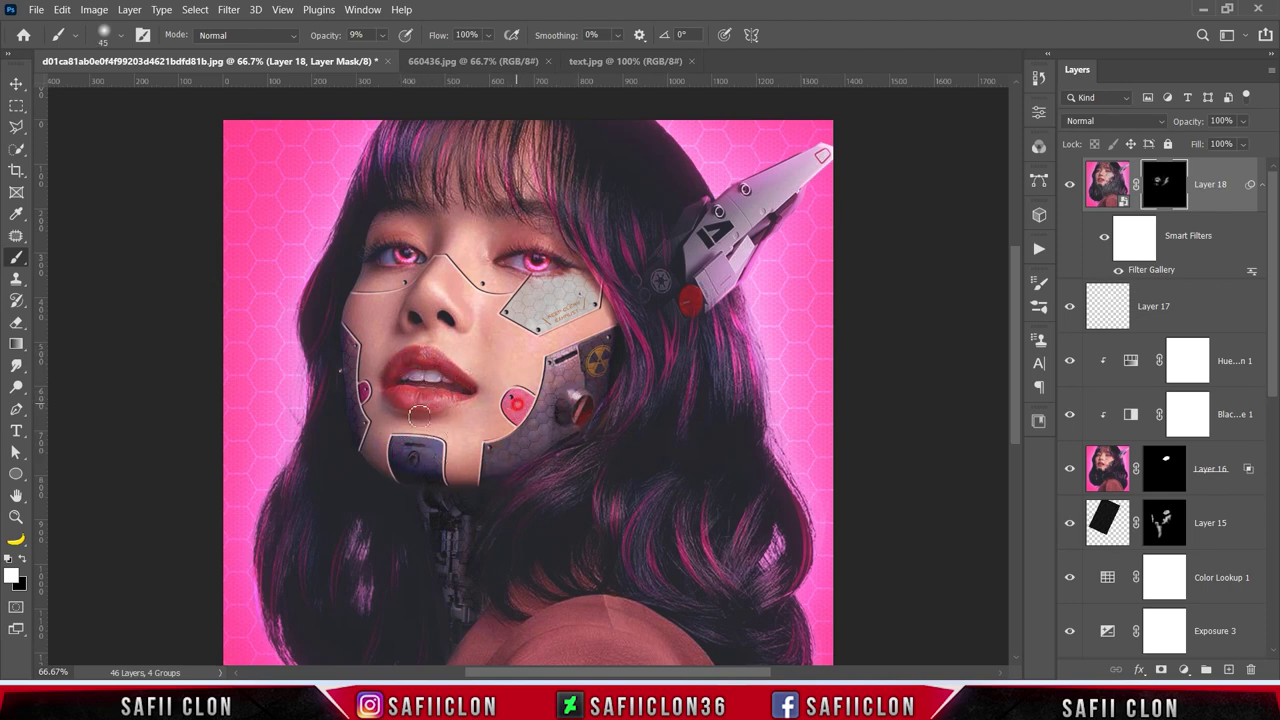
drag(524, 308, 577, 280)
key(bracketleft)
drag(458, 252, 394, 287)
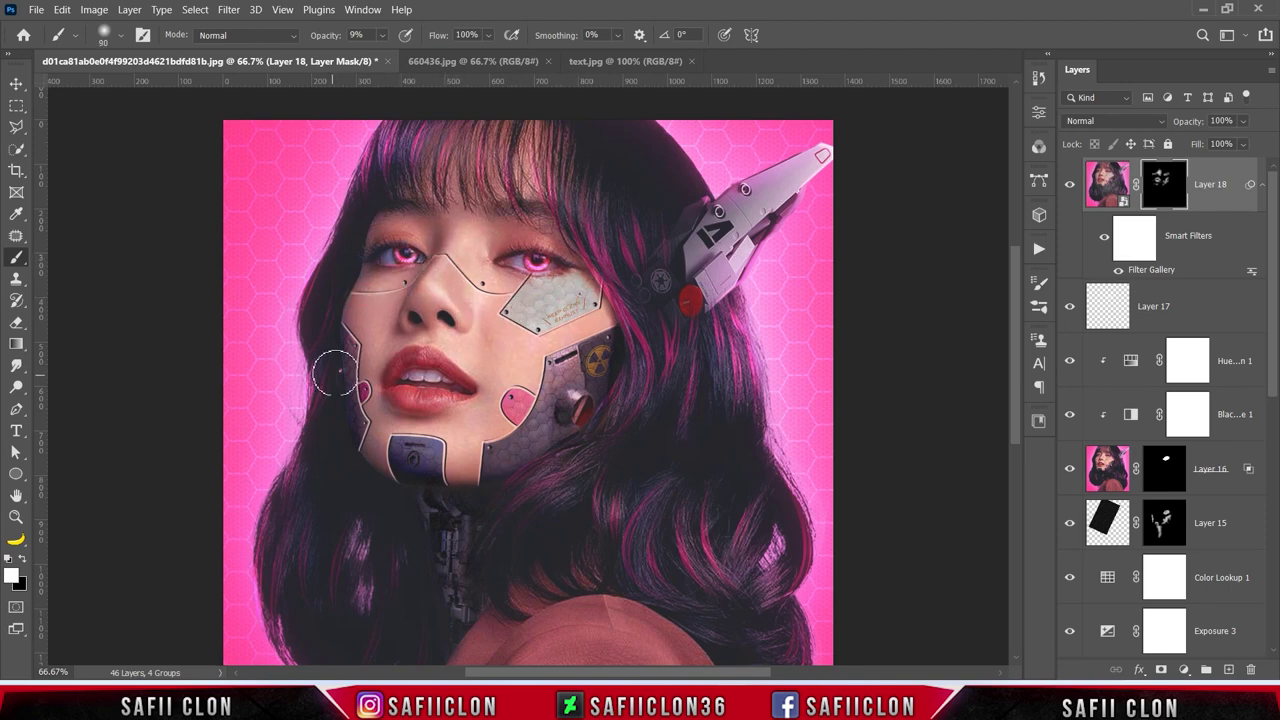
Step: Zoom out and reveal the sheen on the ear-piece and a touch on the forehead
scroll(340, 400, down, 1)
scroll(340, 400, down, 3)
key(bracketright)
key(bracketright)
key(bracketright)
key(bracketleft)
key(bracketleft)
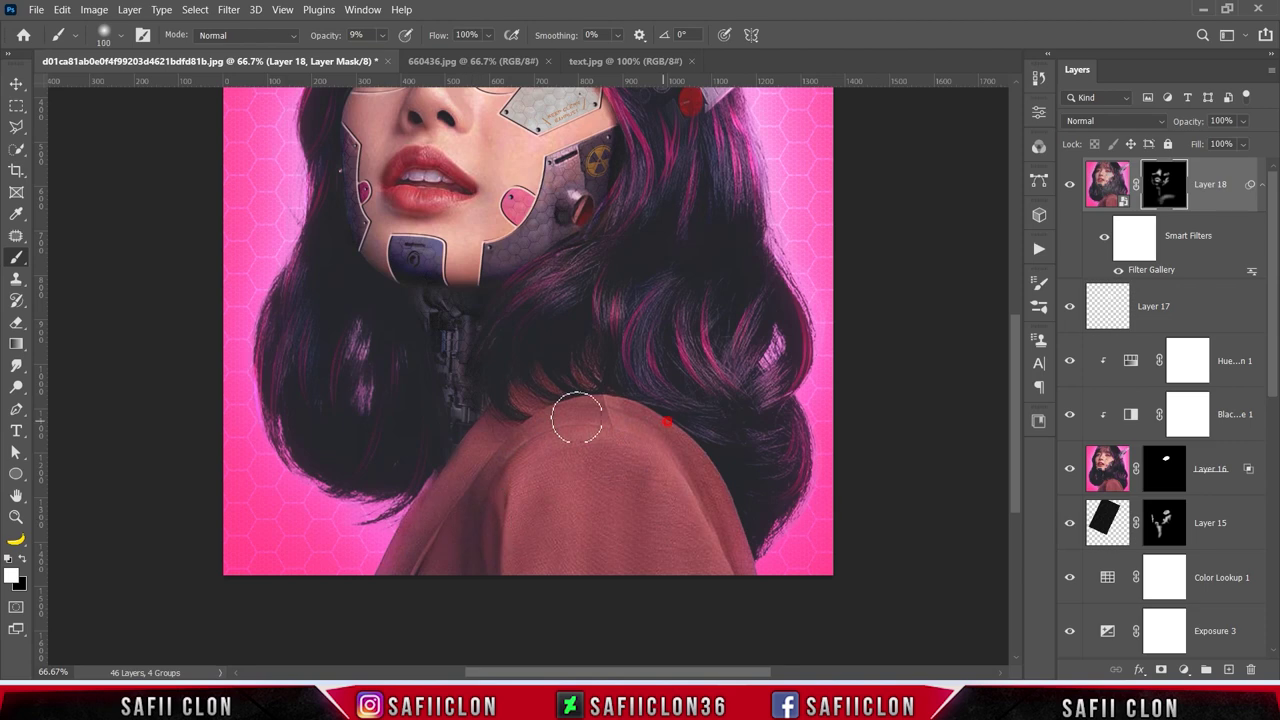
key(ctrl+minus)
key(bracketright)
drag(655, 255, 640, 240)
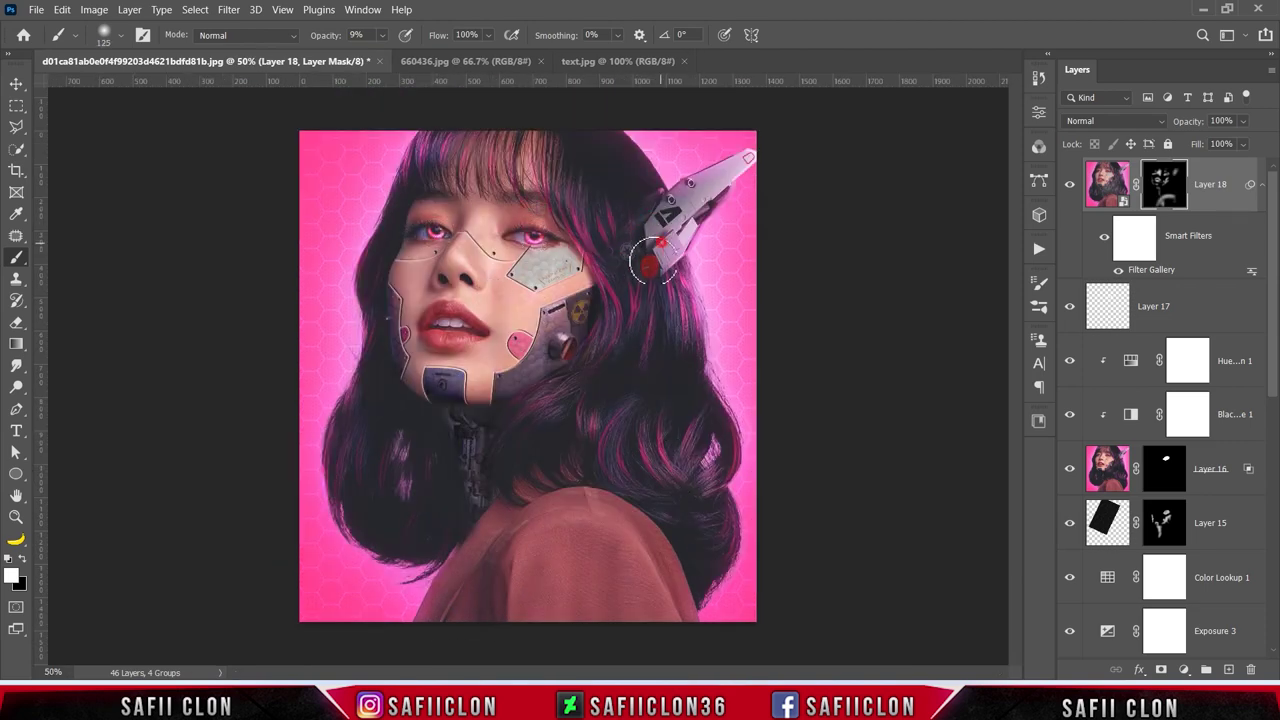
key(bracketleft)
key(bracketleft)
click(455, 242)
Step: Toggle the sheen layer off and on to compare, leaving it visible
click(1075, 185)
click(1075, 185)
click(1075, 185)
click(1072, 186)
click(1072, 186)
click(1072, 186)
Step: Paint black to tone down sheen on the cheek plate and radiation badge, then return to layer pixels
click(22, 558)
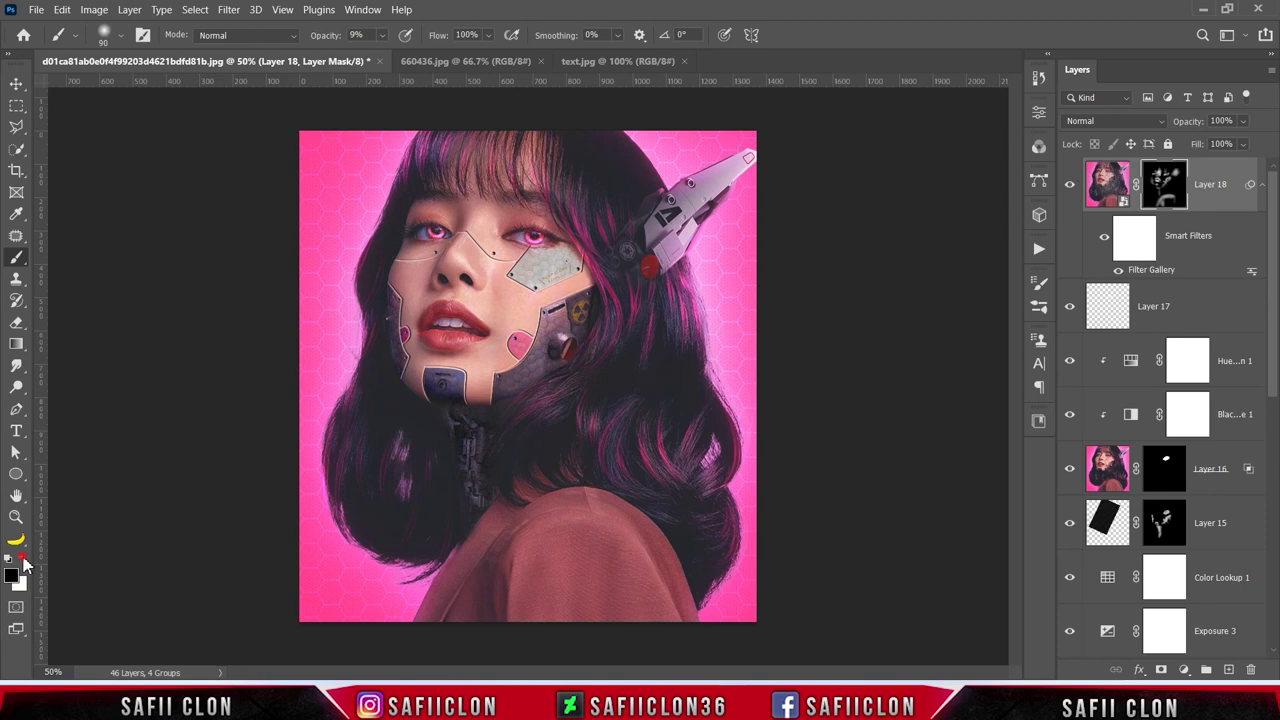
drag(525, 358, 548, 378)
mouse_move(548, 378)
mouse_down()
mouse_move(597, 357)
mouse_move(625, 210)
mouse_up()
click(1069, 185)
click(1069, 185)
click(1069, 185)
click(1069, 185)
drag(587, 320, 600, 343)
click(1210, 176)
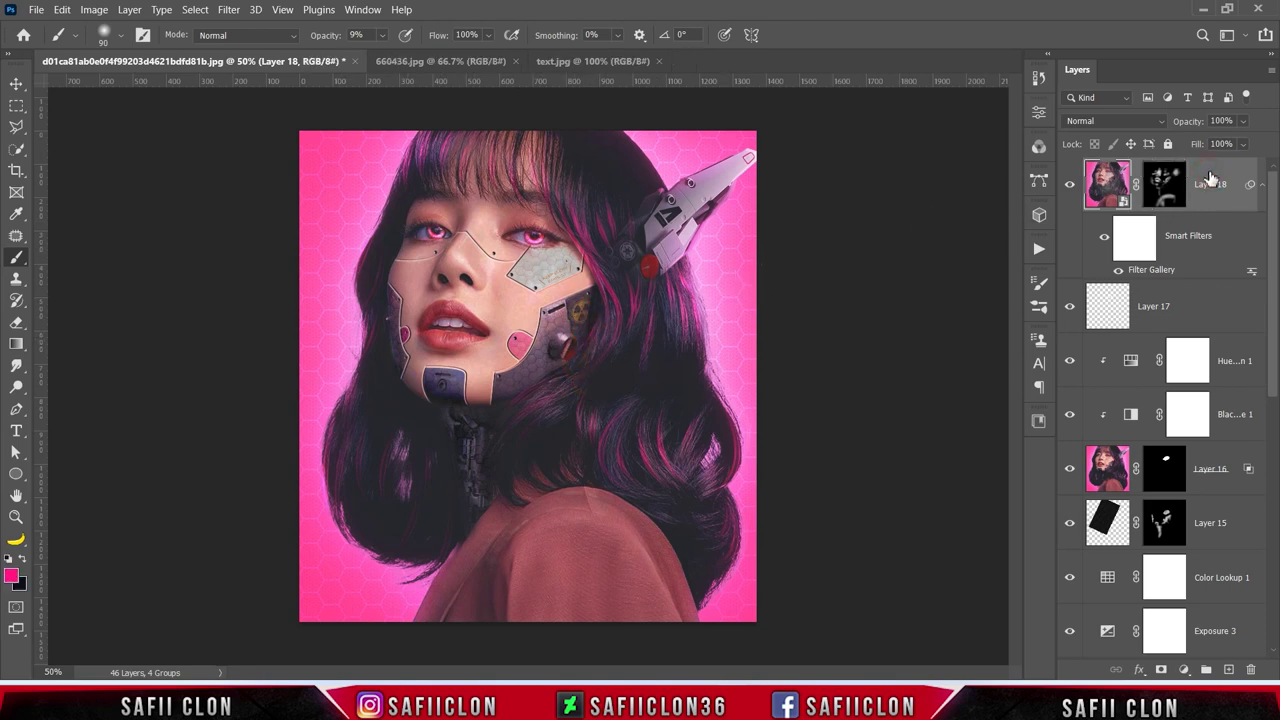
Step: Open the QR code image and drag it into the portrait document
click(36, 9)
click(62, 44)
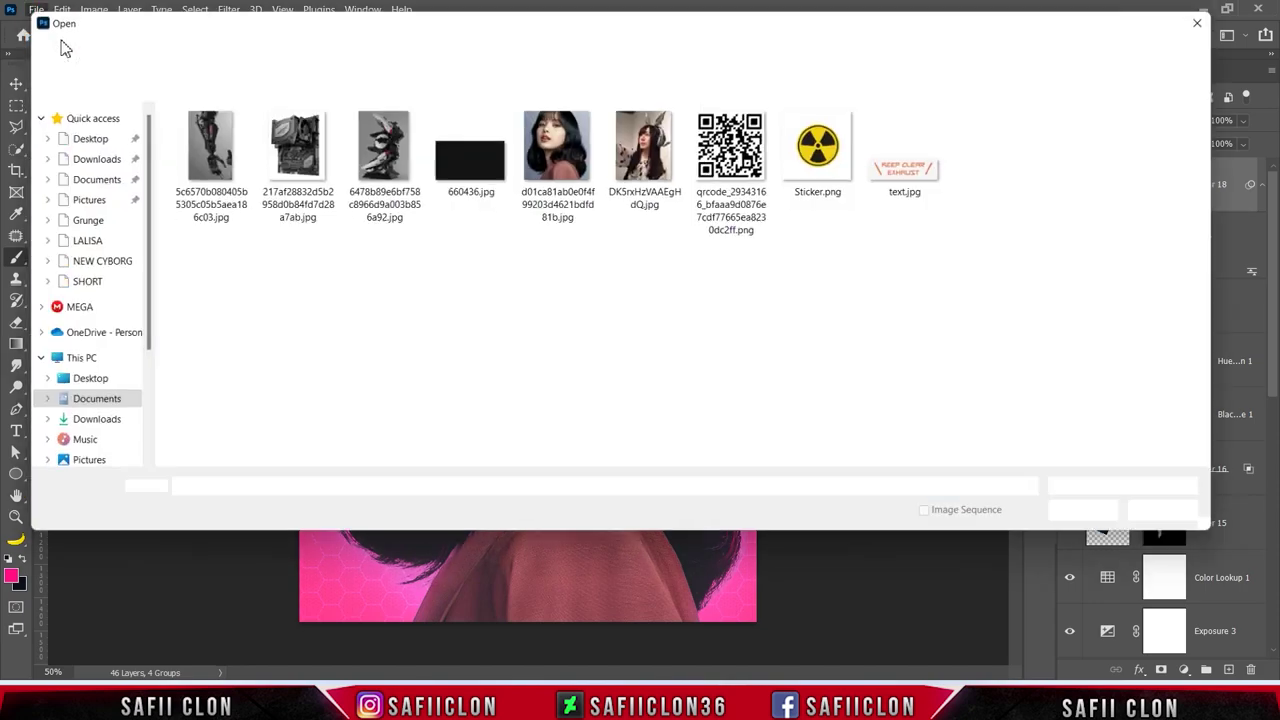
click(738, 150)
click(1106, 522)
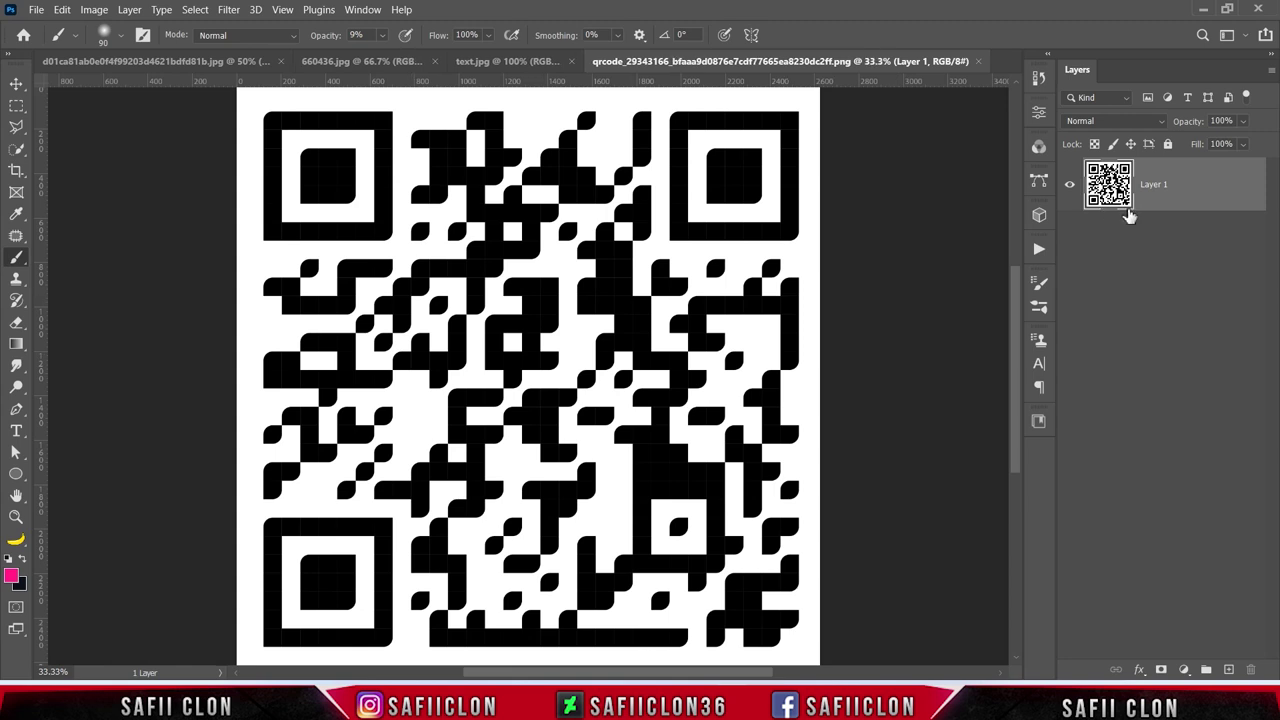
mouse_move(1128, 210)
mouse_down()
mouse_move(850, 177)
mouse_move(609, 314)
mouse_up()
Step: Scale the QR code to about a quarter and place it in the top-left corner
key(ctrl+t)
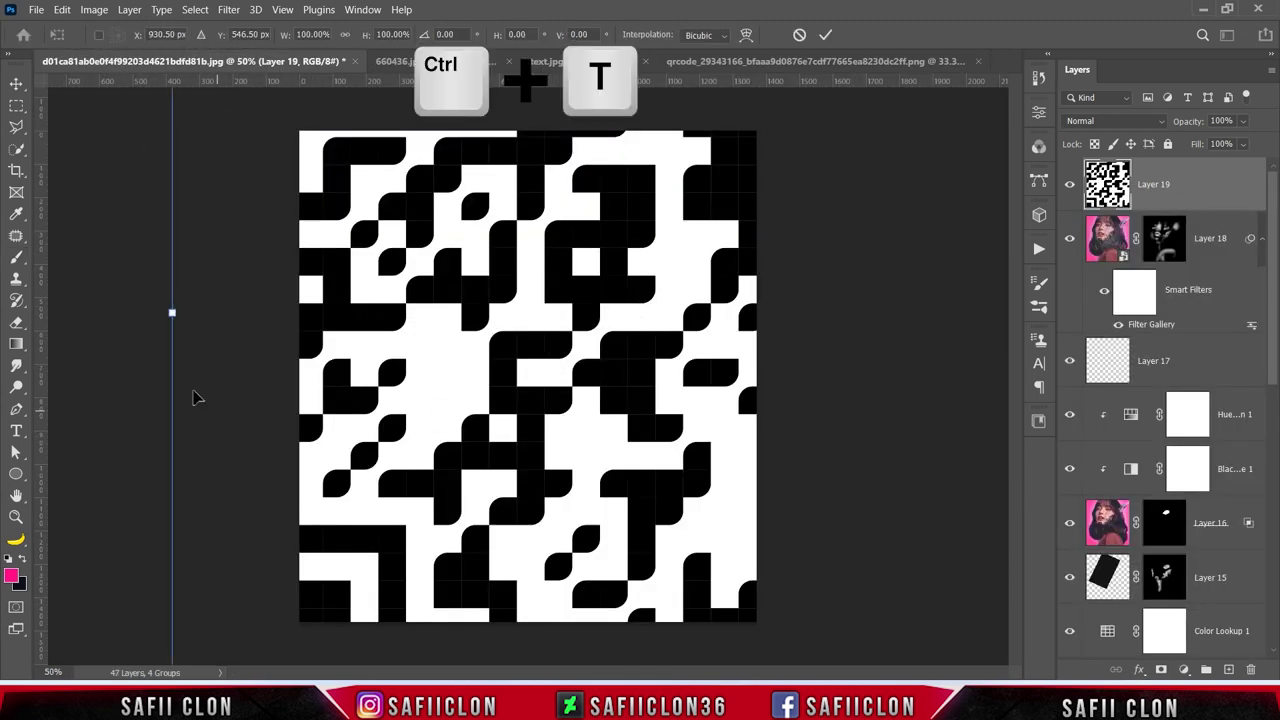
drag(168, 313, 411, 330)
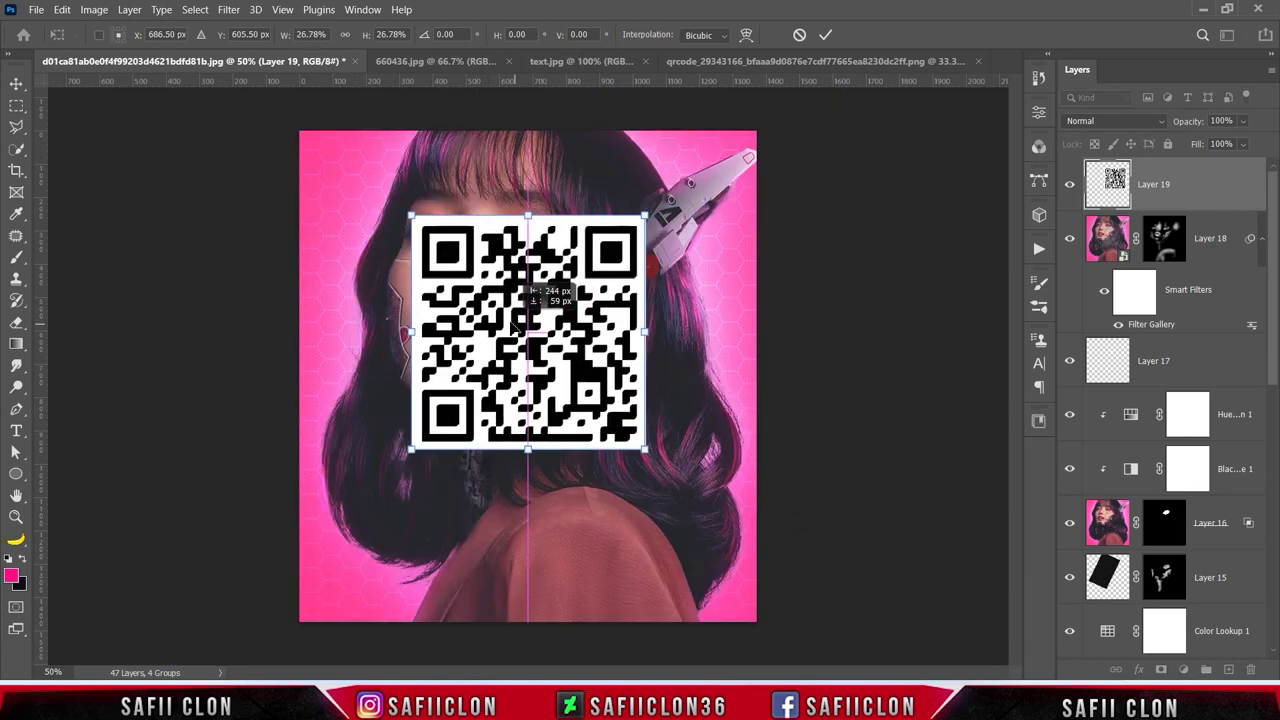
mouse_move(645, 439)
mouse_down()
mouse_move(537, 356)
mouse_move(367, 262)
mouse_up()
drag(343, 243, 341, 241)
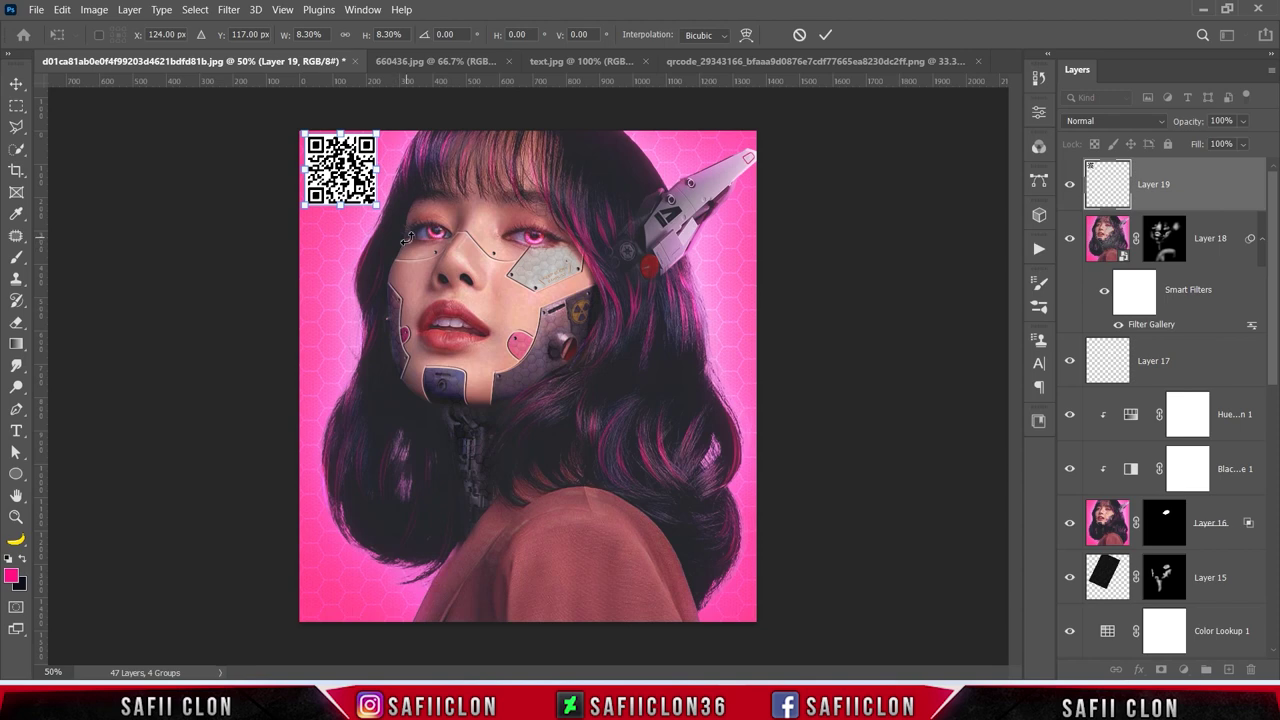
click(823, 36)
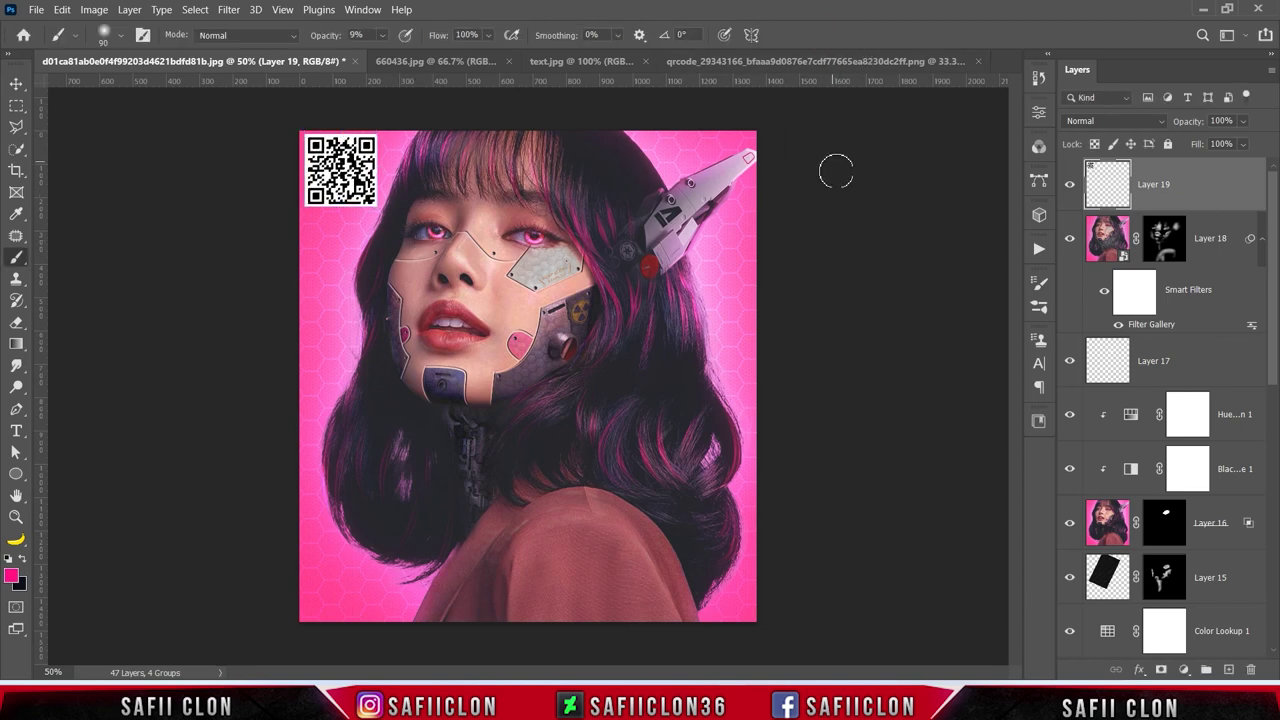
Step: Set Layer 19 to Multiply at 93% fill and add empty Layer 20 above it
click(1097, 121)
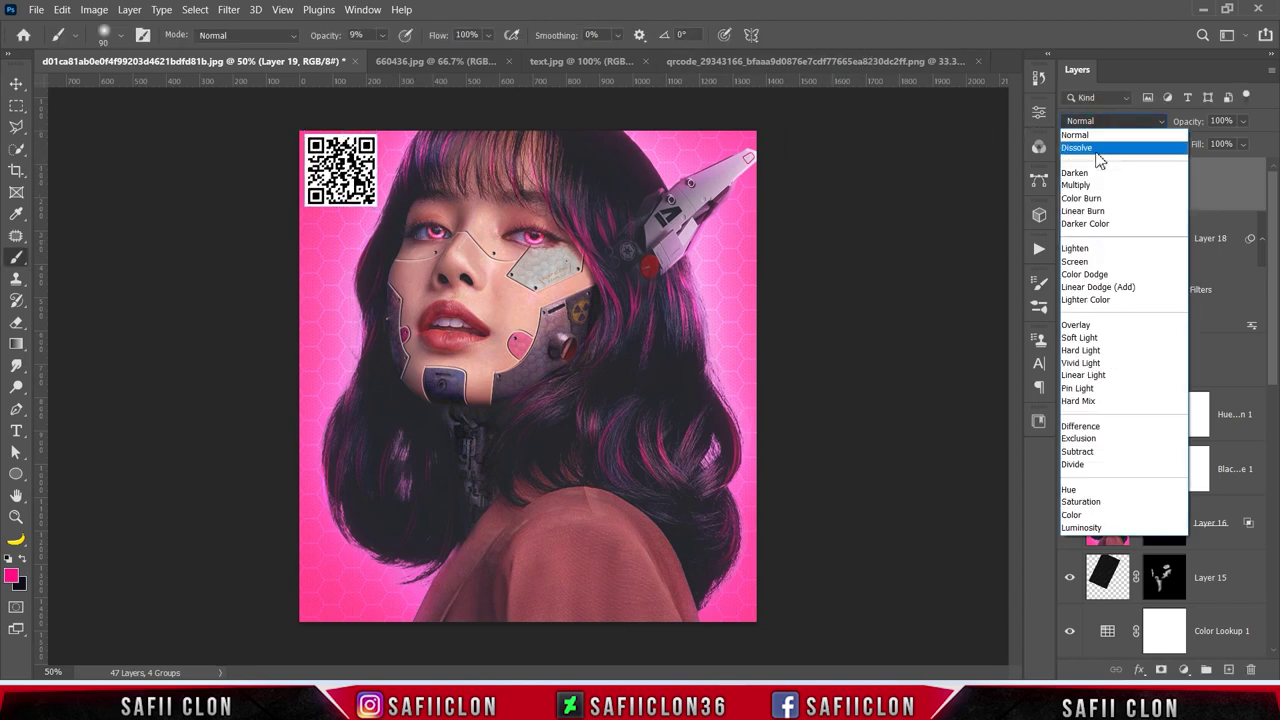
click(1095, 188)
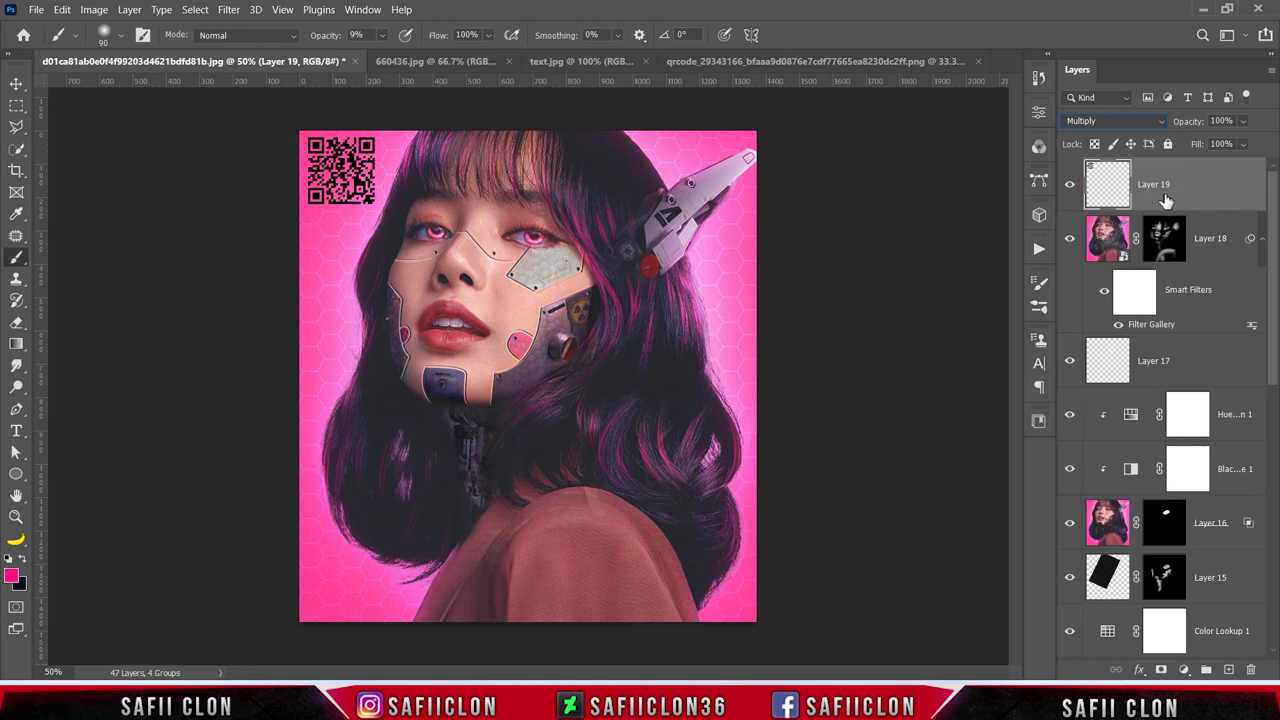
click(1243, 145)
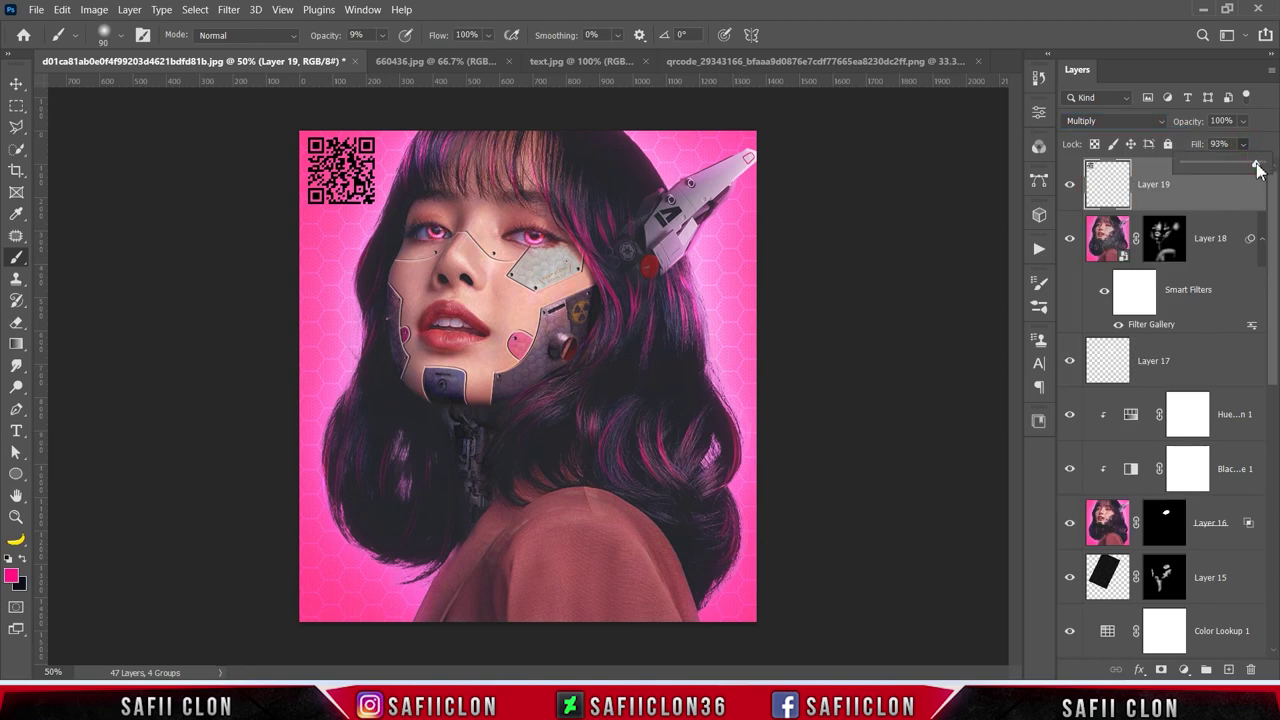
click(1255, 167)
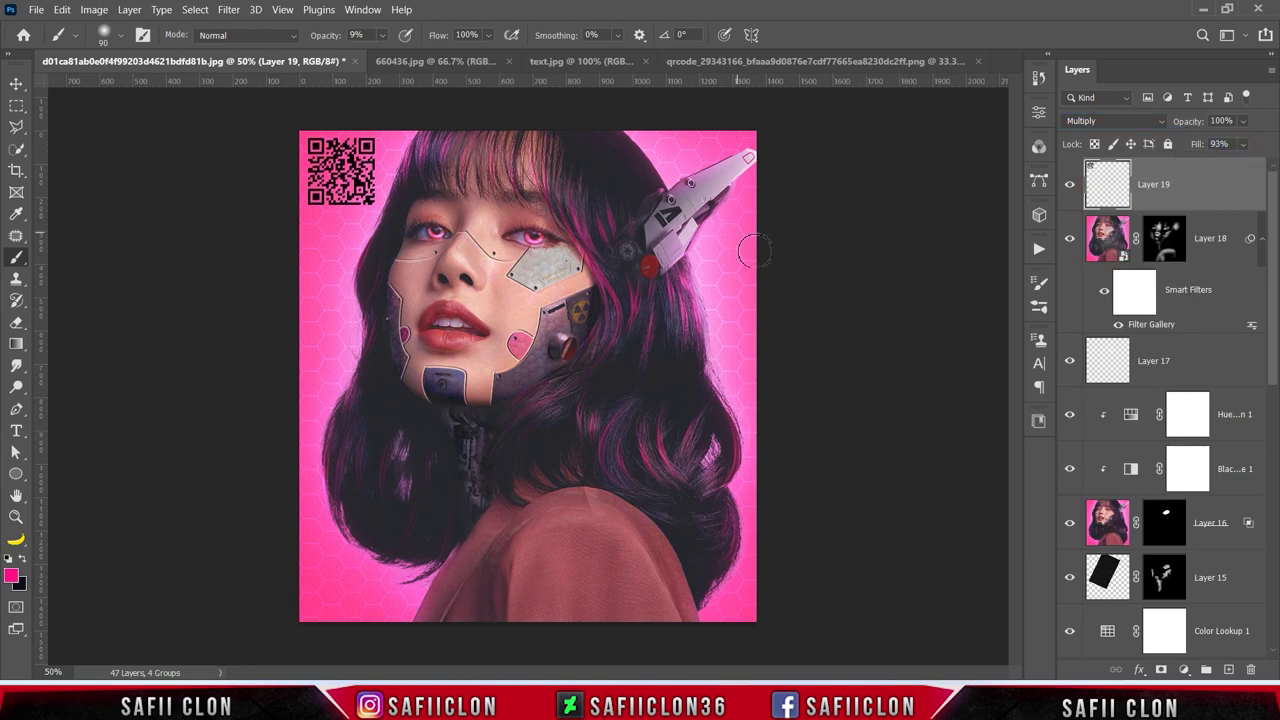
click(1229, 669)
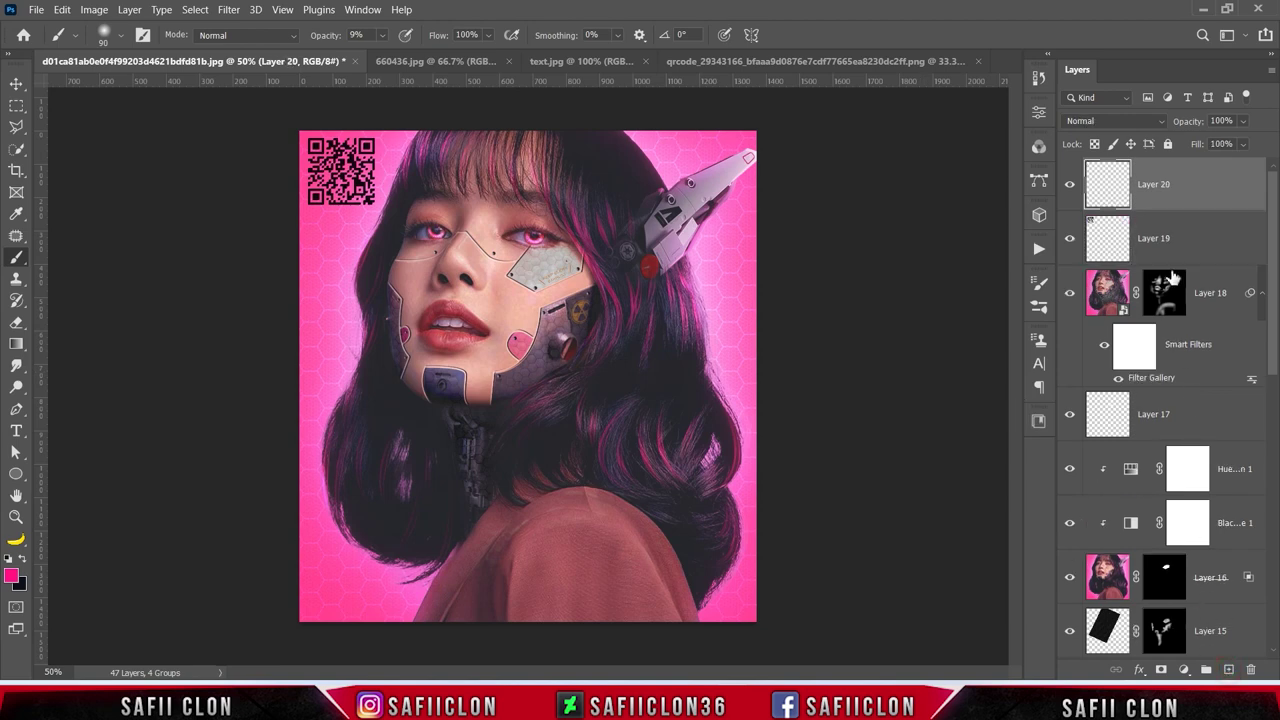
Step: Enlarge the soft round brush to 385 px and set the foreground colour to white
right_click(16, 257)
click(58, 256)
click(121, 35)
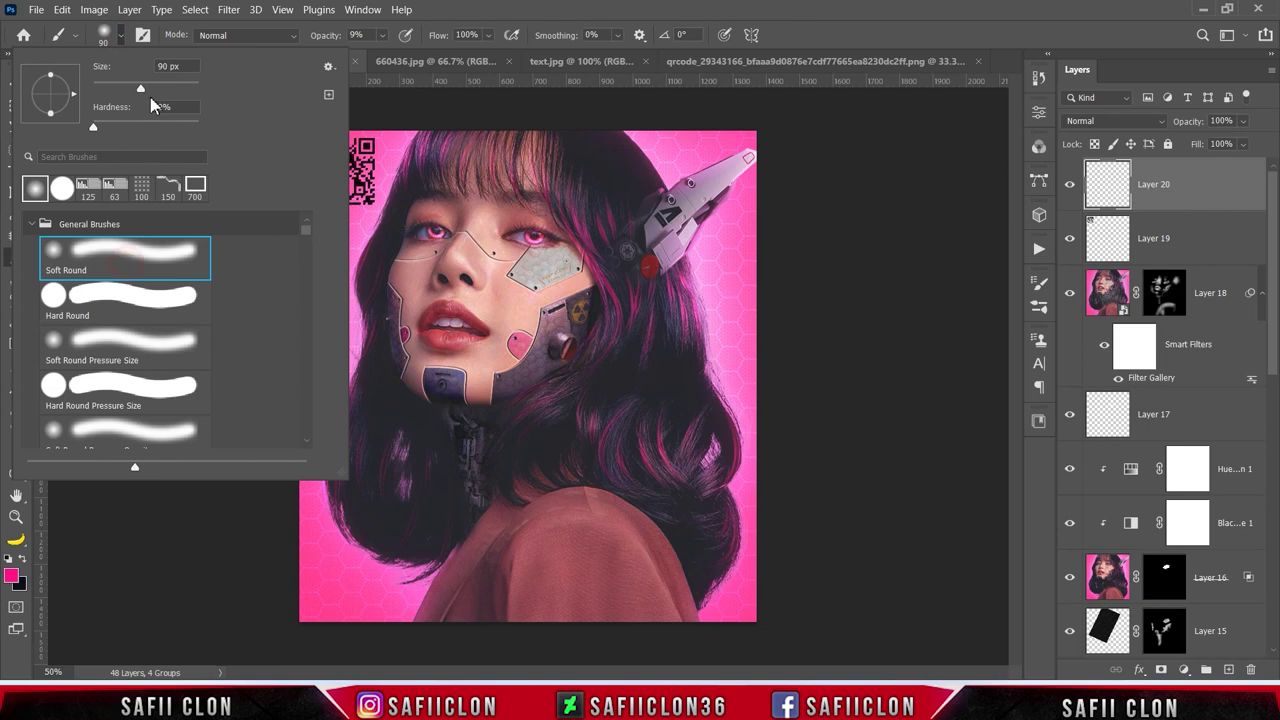
drag(182, 89, 190, 89)
click(124, 38)
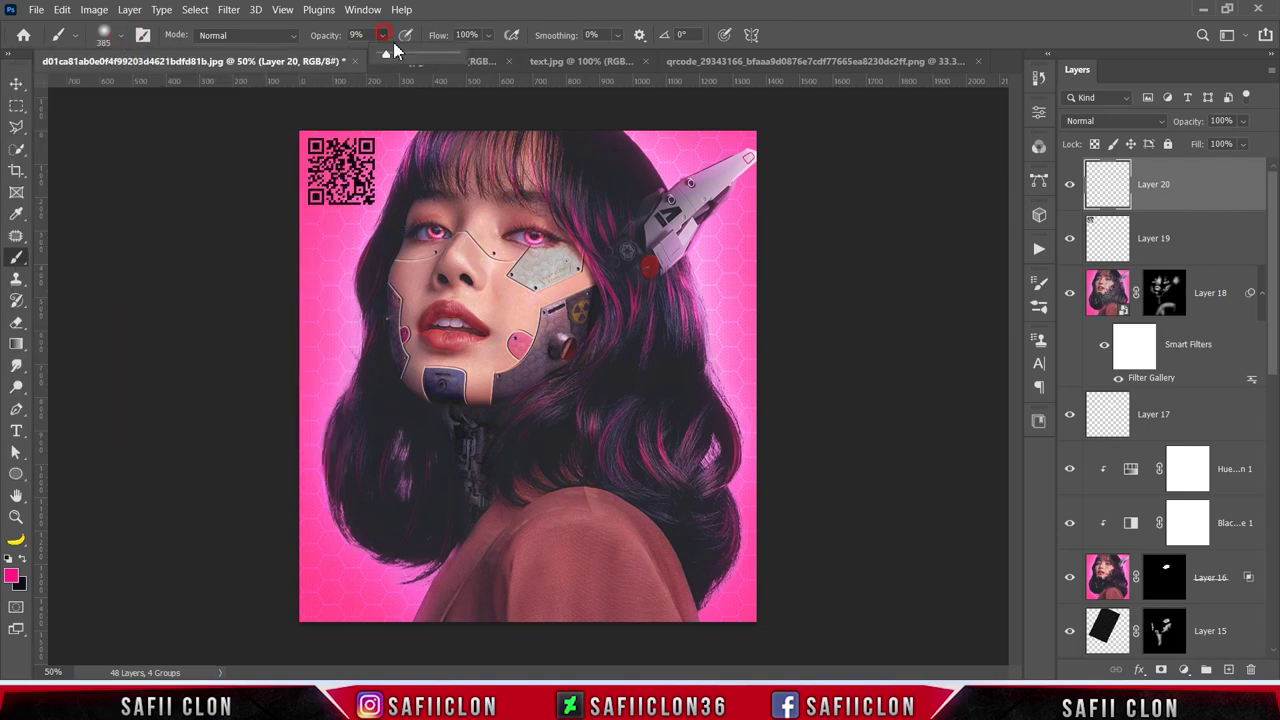
click(11, 576)
drag(770, 228, 676, 160)
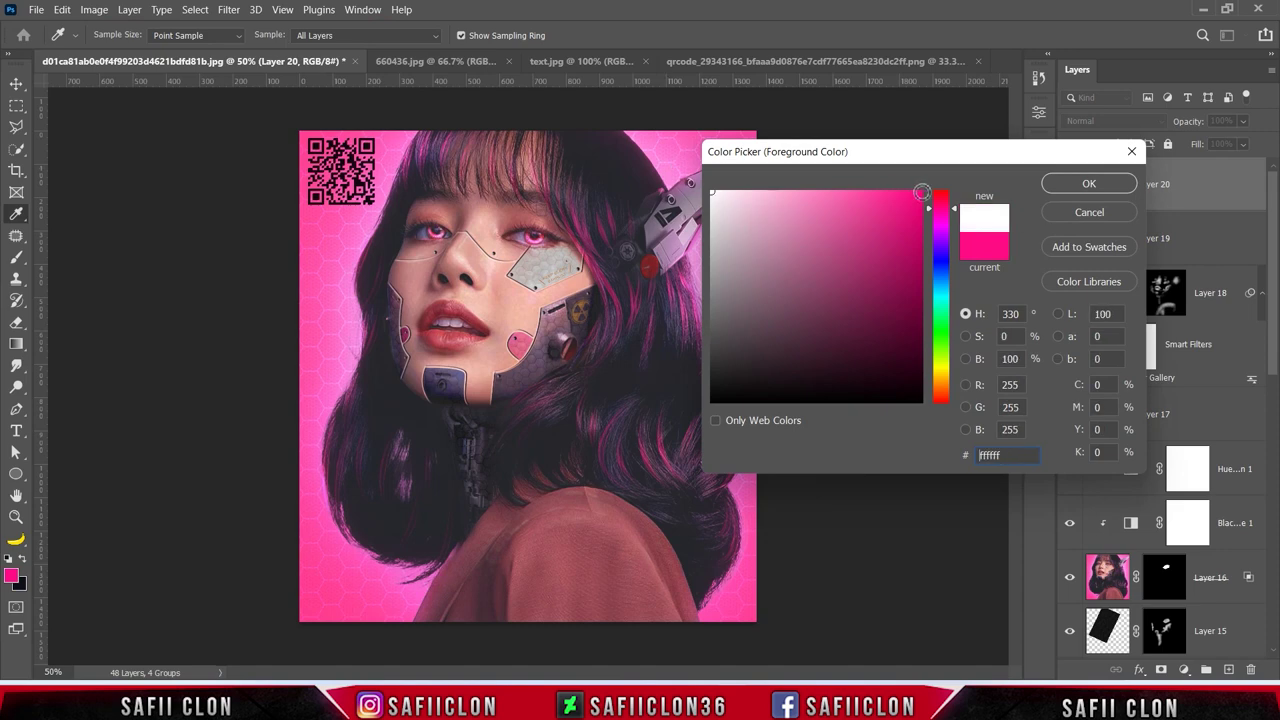
click(1080, 188)
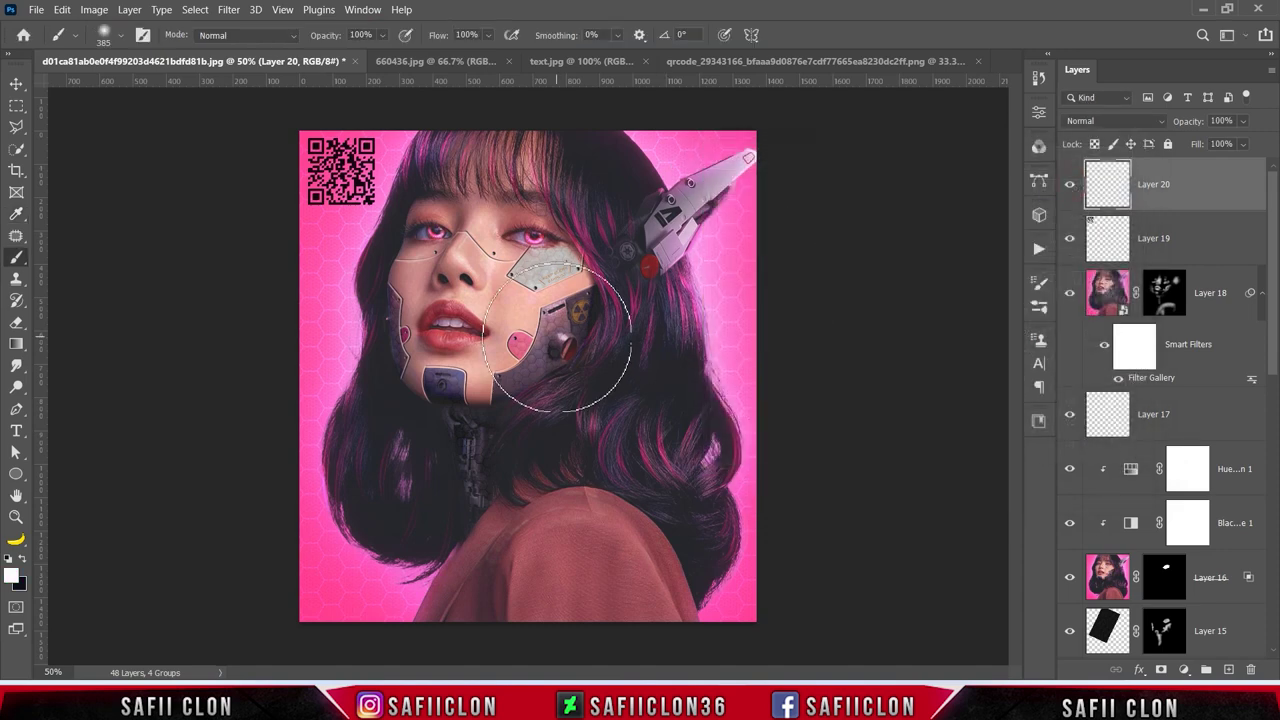
Step: Dab one white glow on the cheek and set Layer 20 to Color Dodge
click(524, 326)
key(bracketleft)
key(bracketleft)
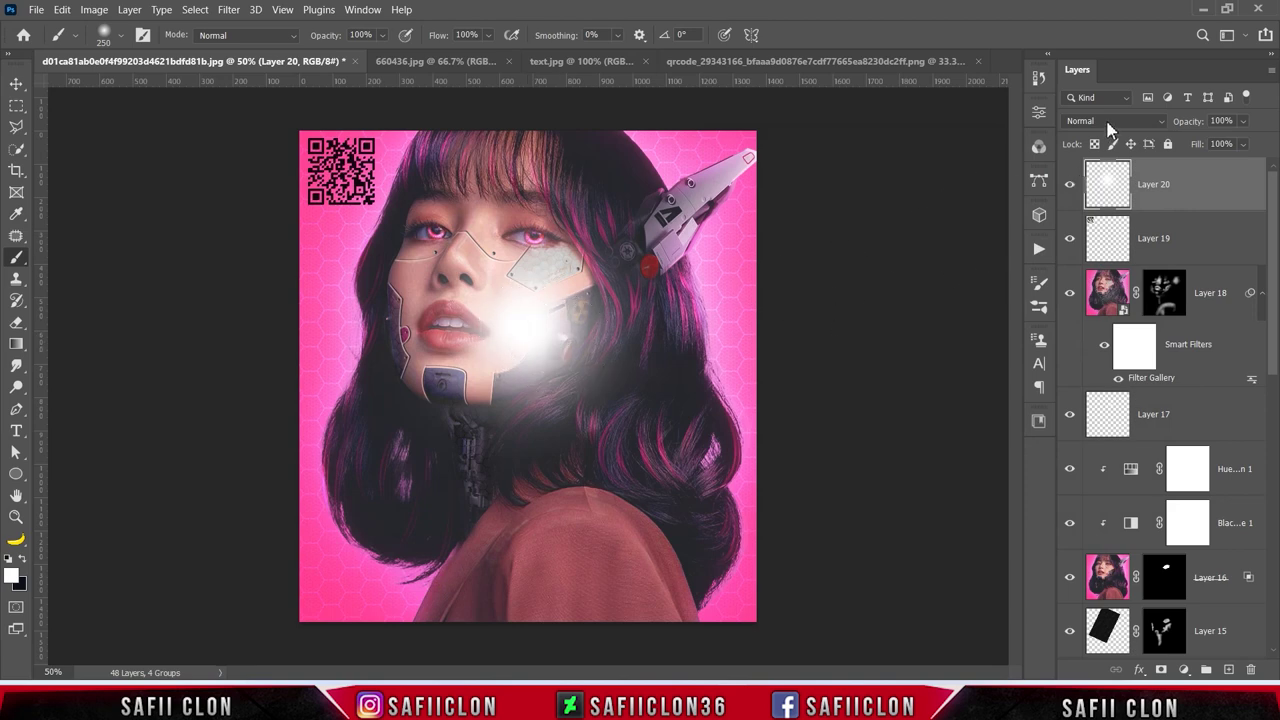
click(1107, 121)
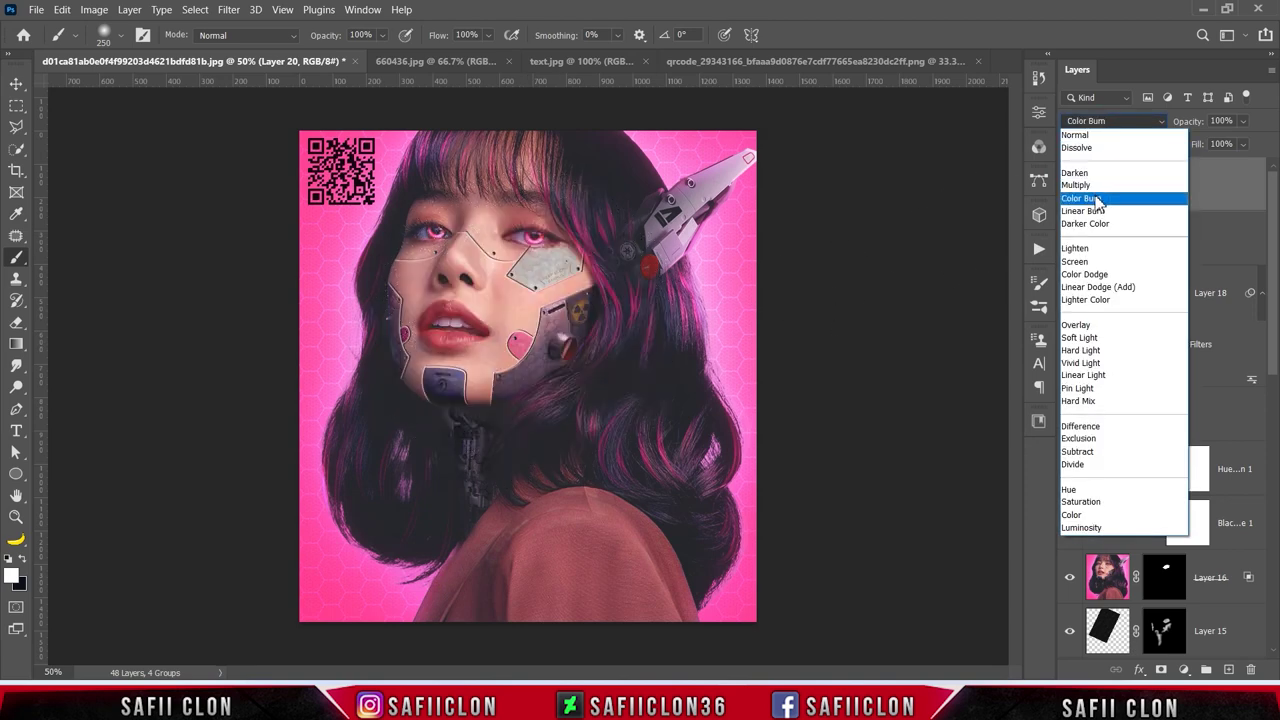
click(1088, 274)
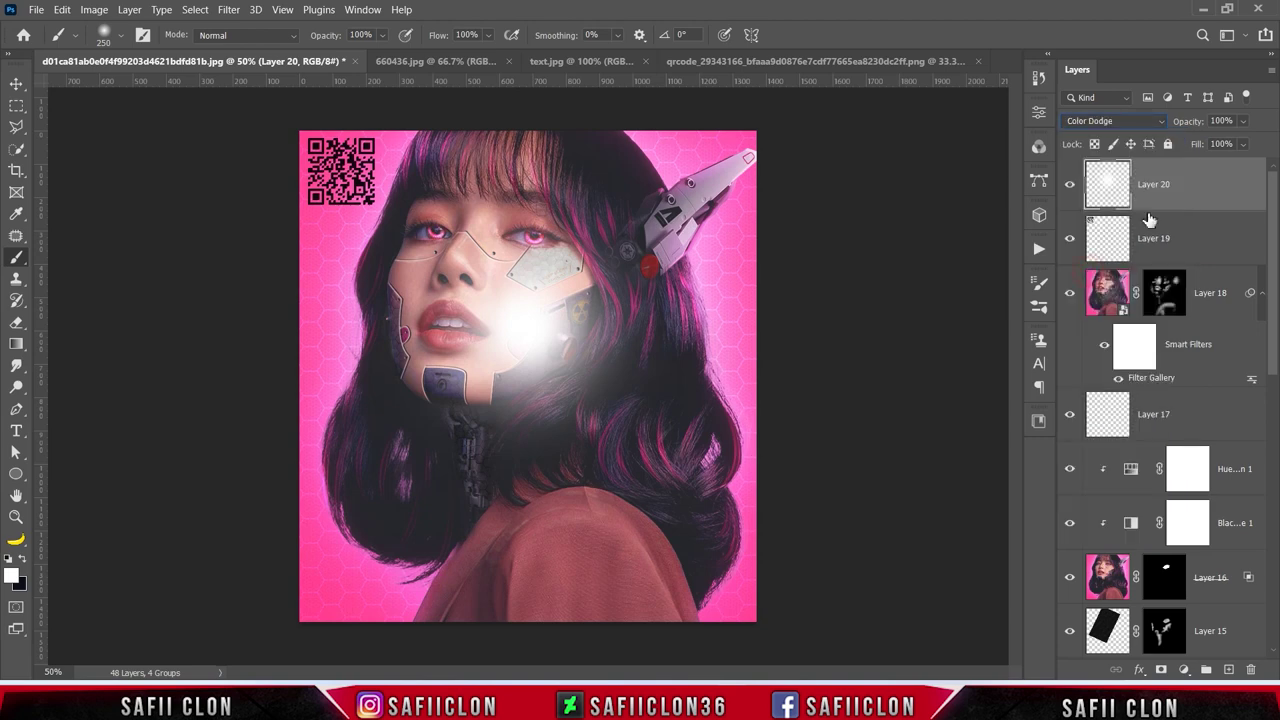
click(1245, 145)
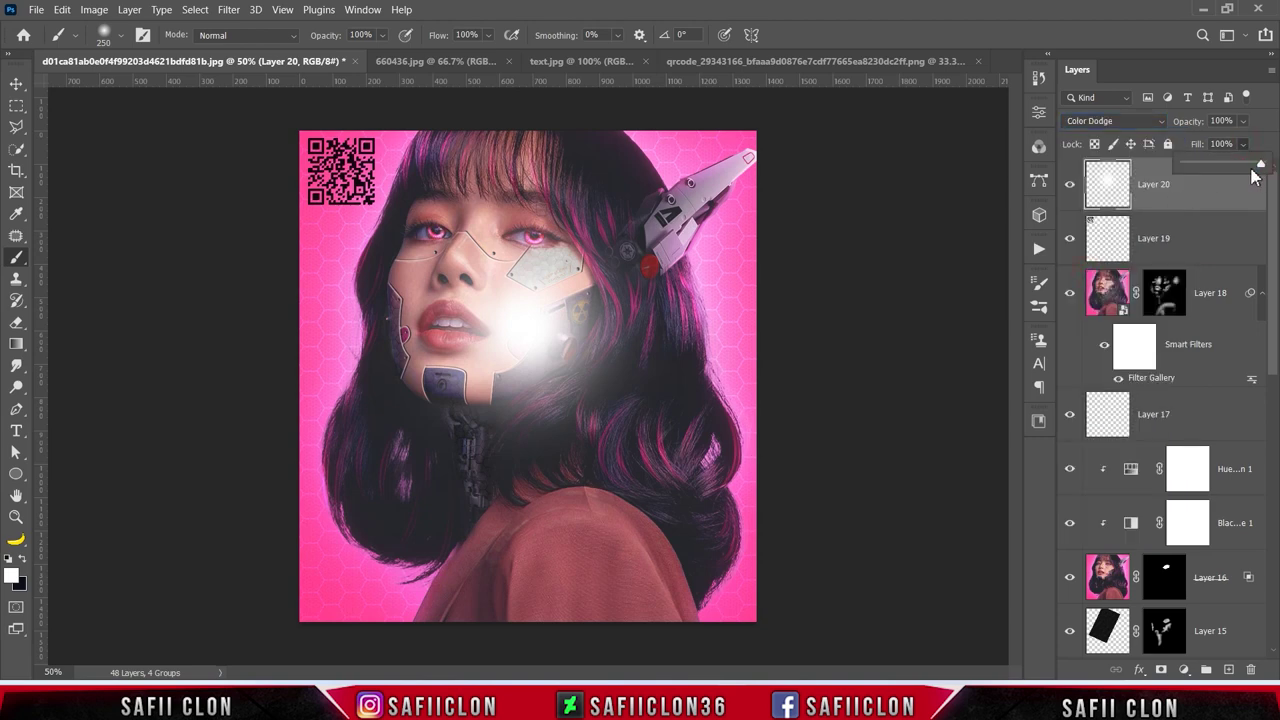
key(ctrl+t)
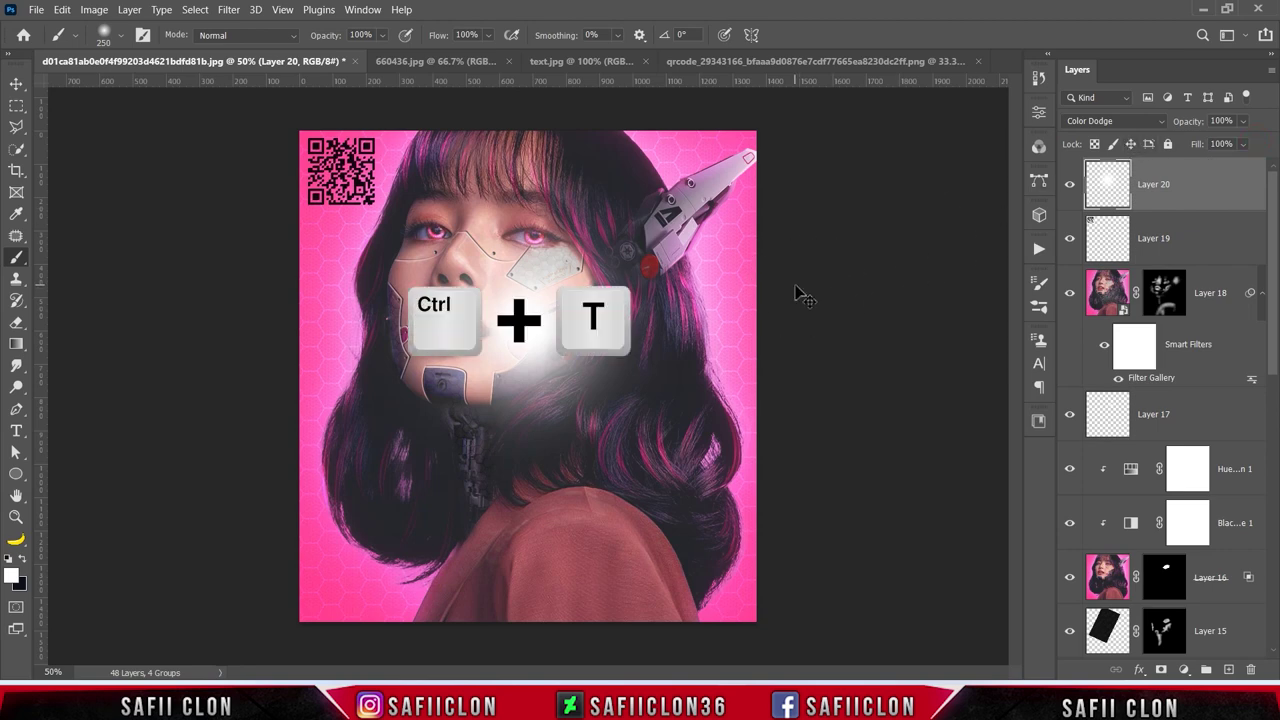
Step: Move the glow upward and lower its fill to 27%
mouse_move(700, 320)
mouse_down()
mouse_move(670, 270)
mouse_move(766, 180)
mouse_move(749, 268)
mouse_up()
click(1245, 144)
drag(1258, 166, 1210, 166)
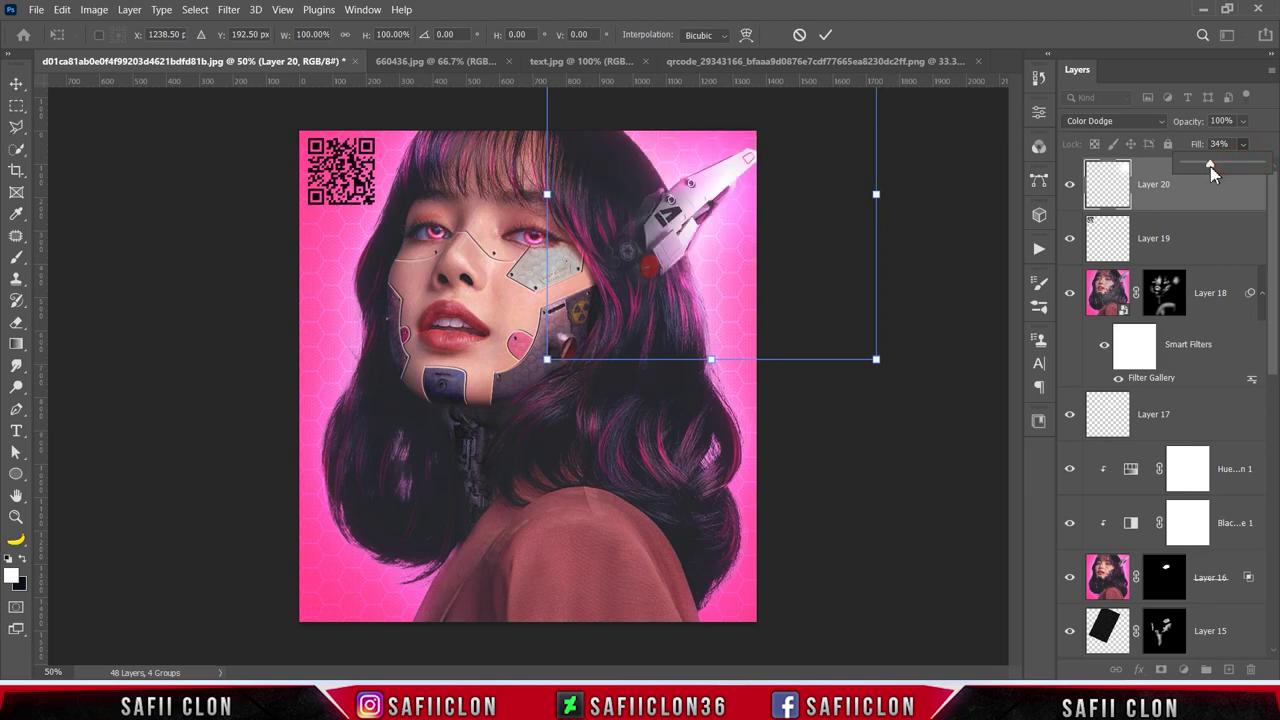
drag(1210, 166, 1206, 166)
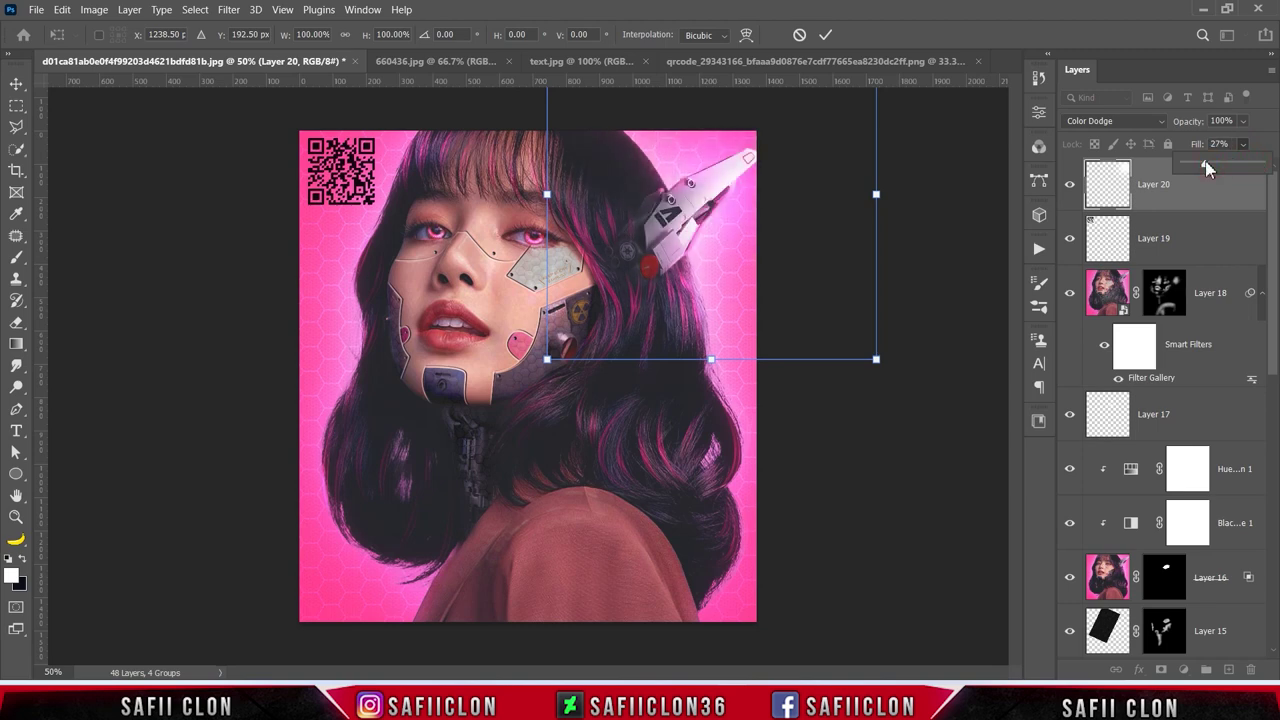
Step: Widen the glow to about 210%, rotate it to about −27°, and commit the transform
key(ctrl+minus)
drag(763, 240, 884, 254)
drag(789, 387, 836, 306)
drag(720, 290, 706, 271)
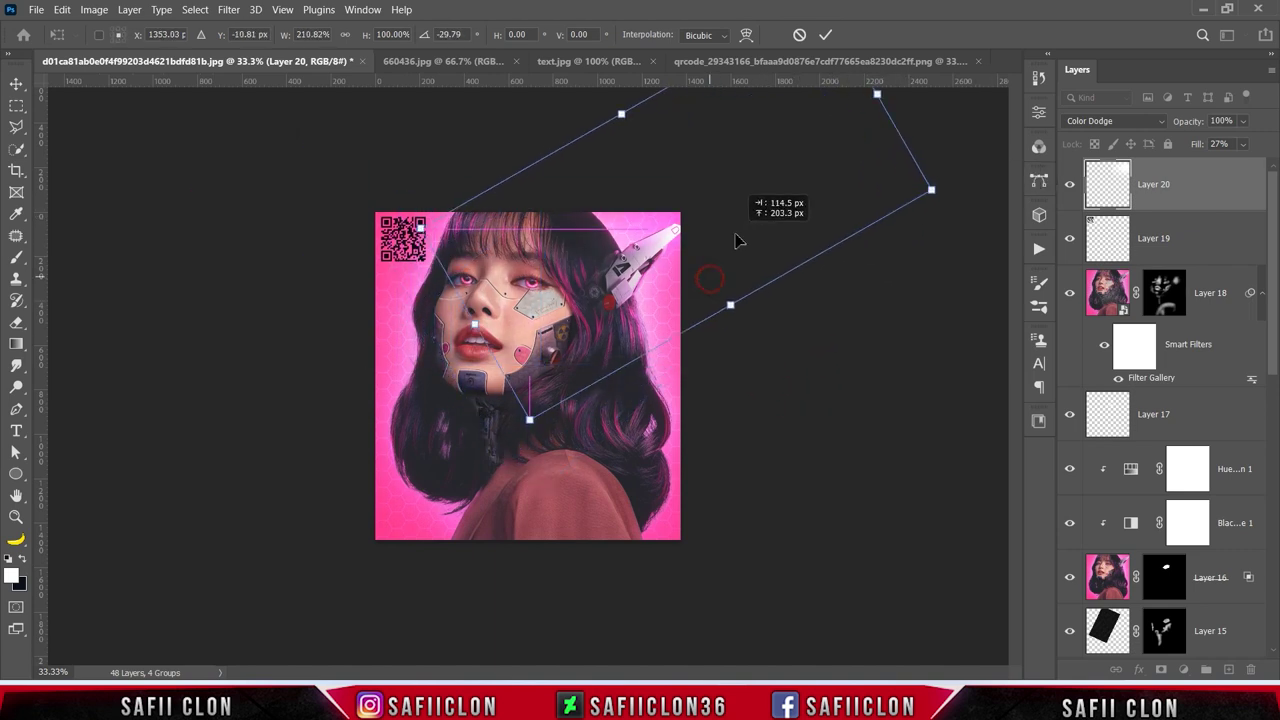
drag(832, 328, 828, 338)
drag(695, 337, 693, 344)
click(823, 38)
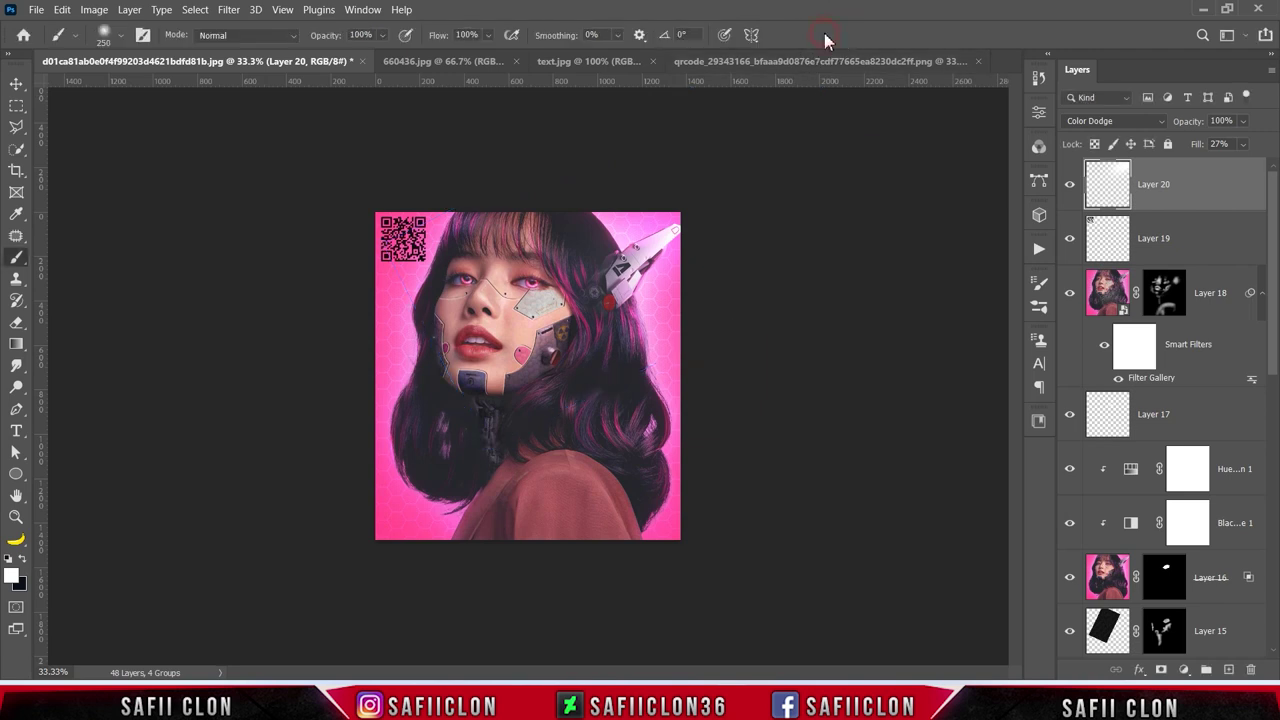
Step: Brush faint white light onto the hair with a 250 px brush at 8% opacity
drag(366, 61, 333, 58)
click(383, 38)
key(bracketright)
key(bracketright)
key(bracketright)
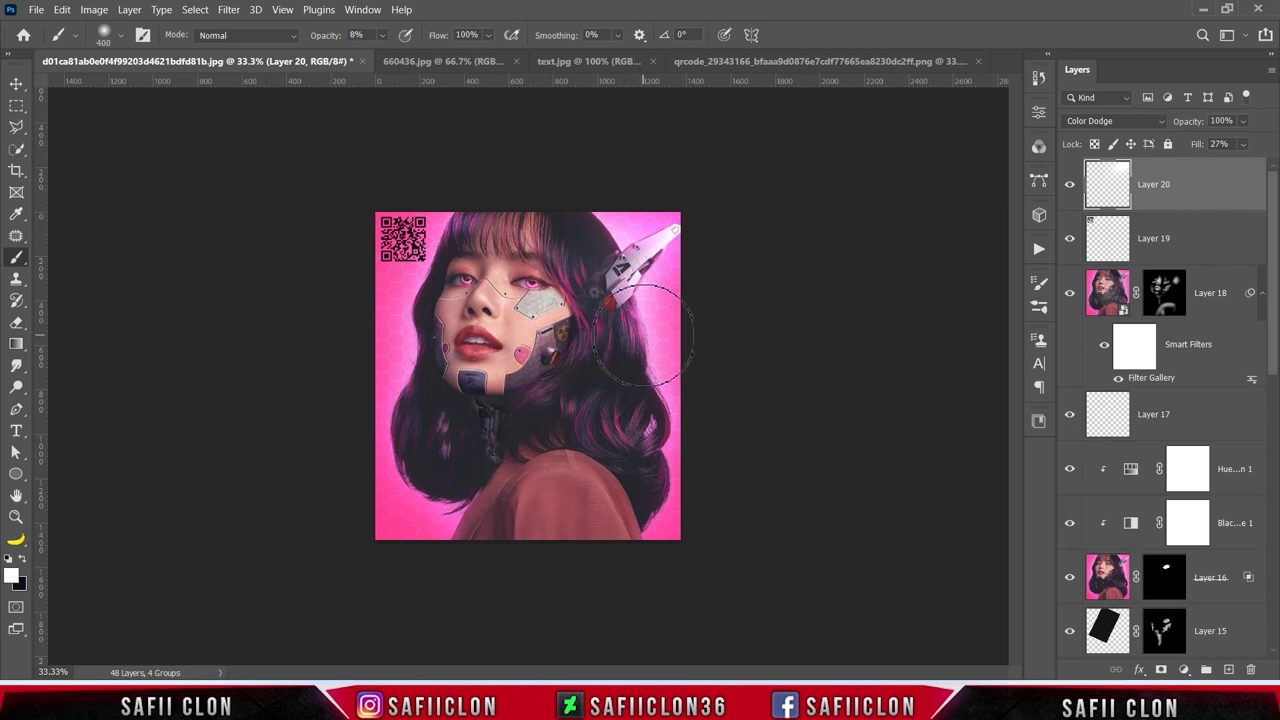
key(bracketleft)
key(bracketleft)
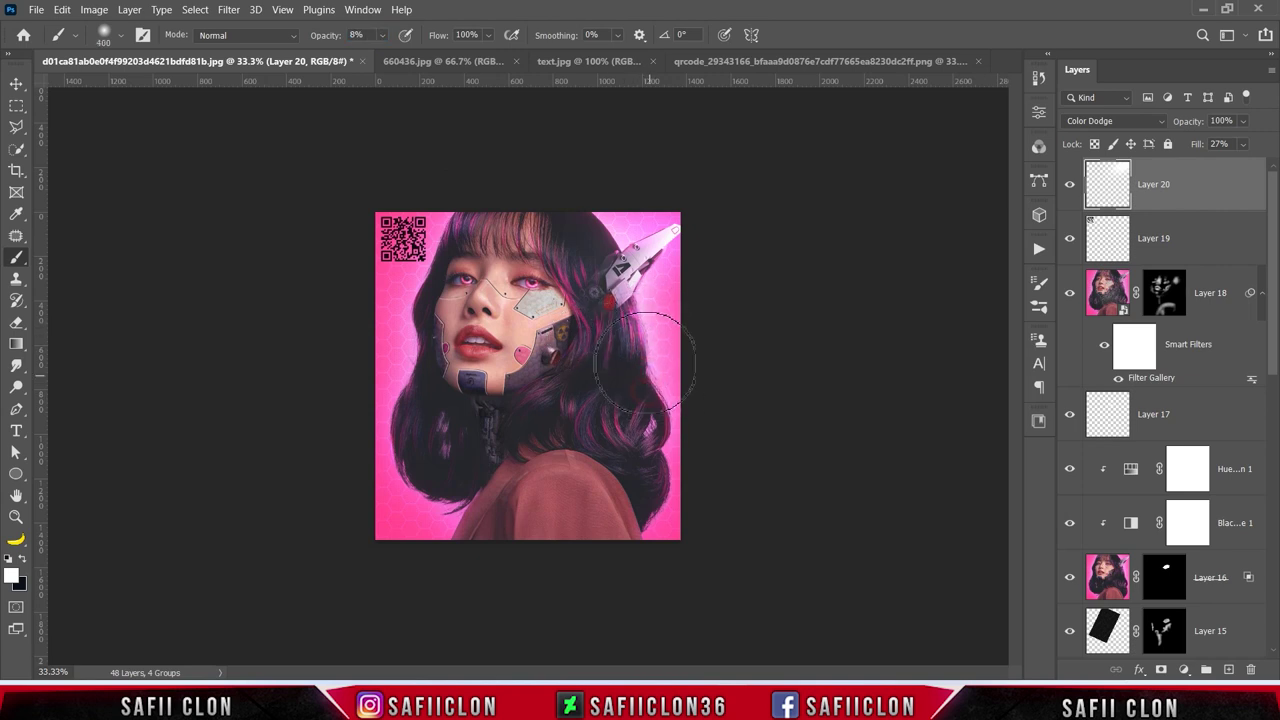
drag(393, 420, 401, 470)
Step: Compare the glow on and off, set its fill to 17%, and stamp visible layers into Layer 21
click(1069, 188)
click(1069, 188)
click(1069, 188)
click(1069, 188)
click(1069, 188)
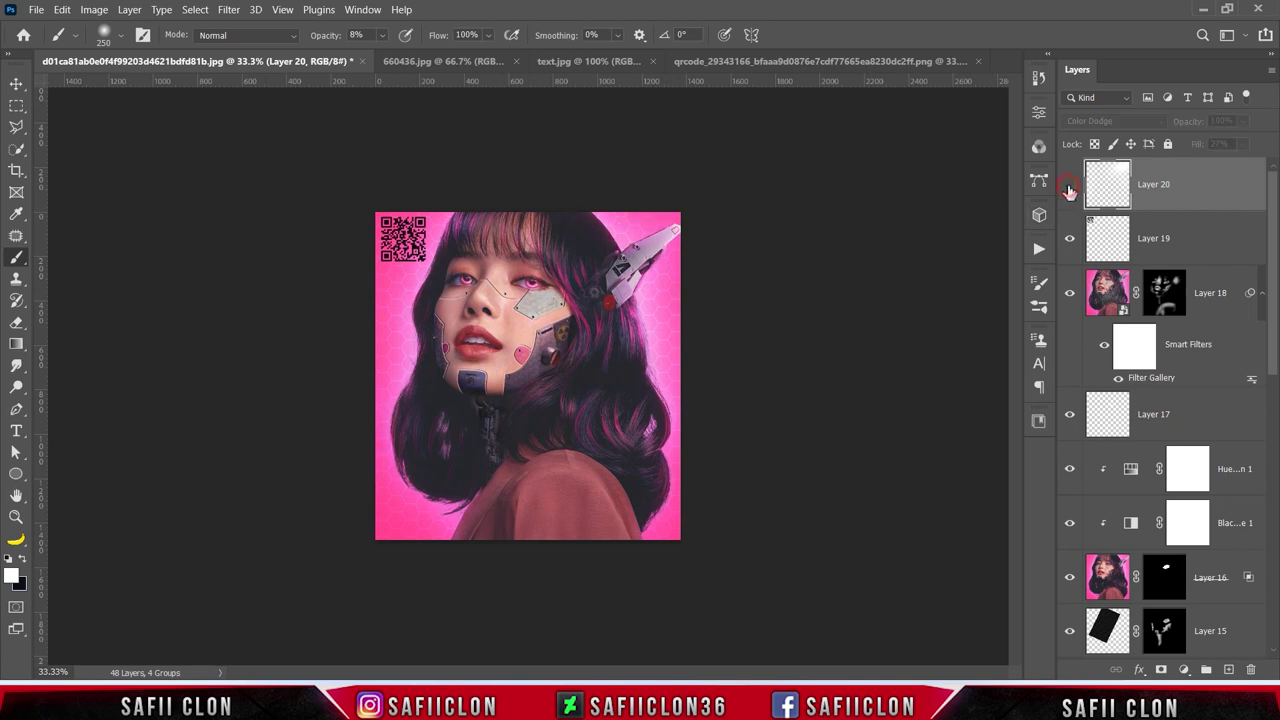
click(1069, 186)
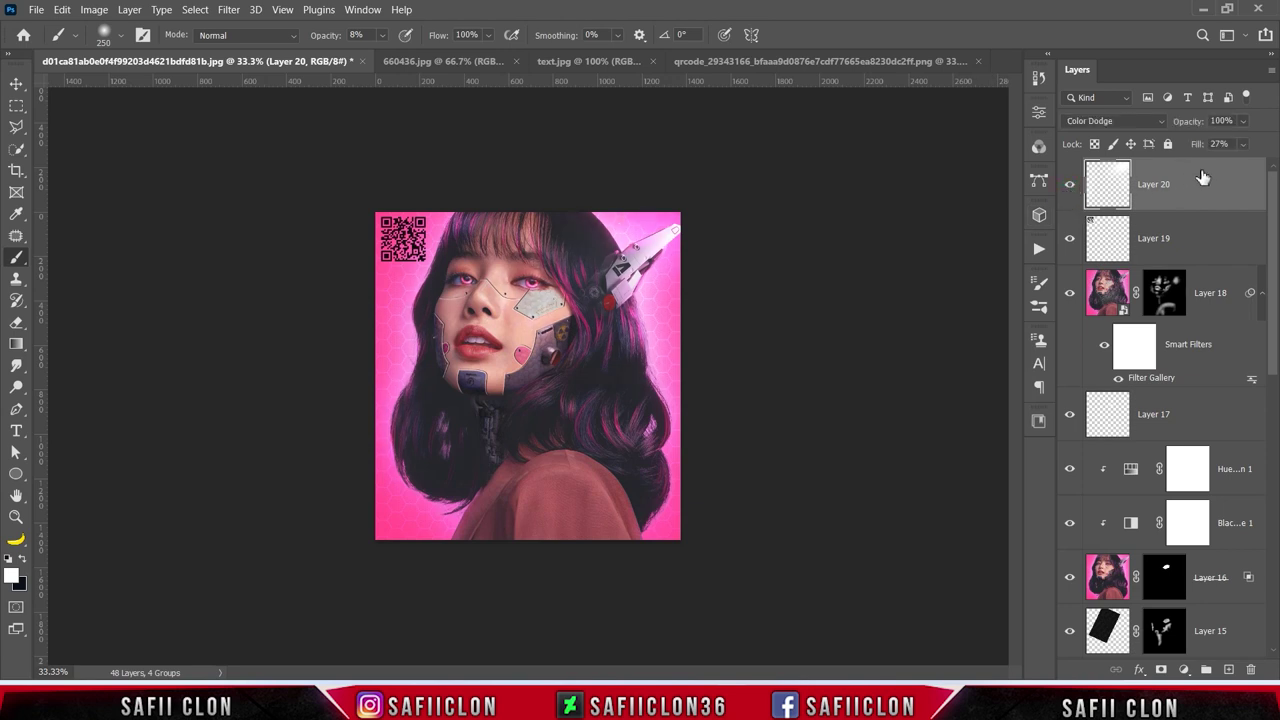
click(1243, 144)
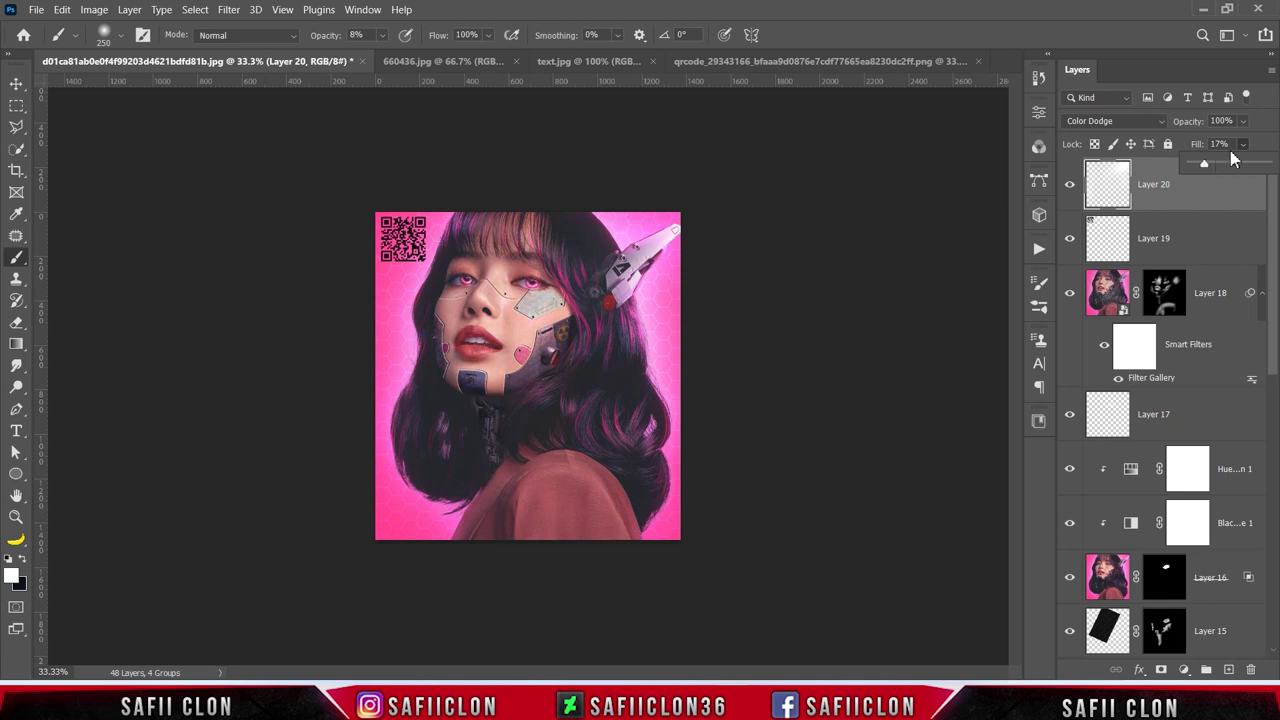
key(Return)
key(ctrl+shift+alt+e)
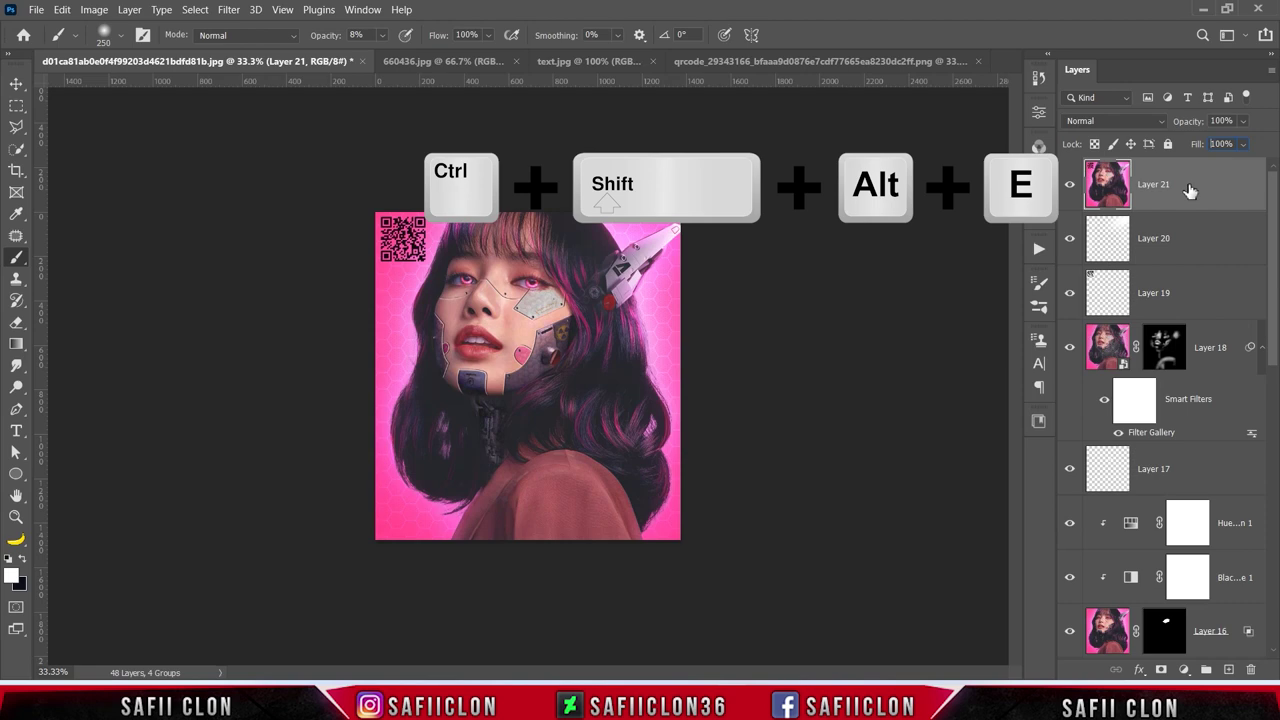
Step: Convert Layer 21 to a smart object and launch Filter > Camera Raw Filter
right_click(1190, 191)
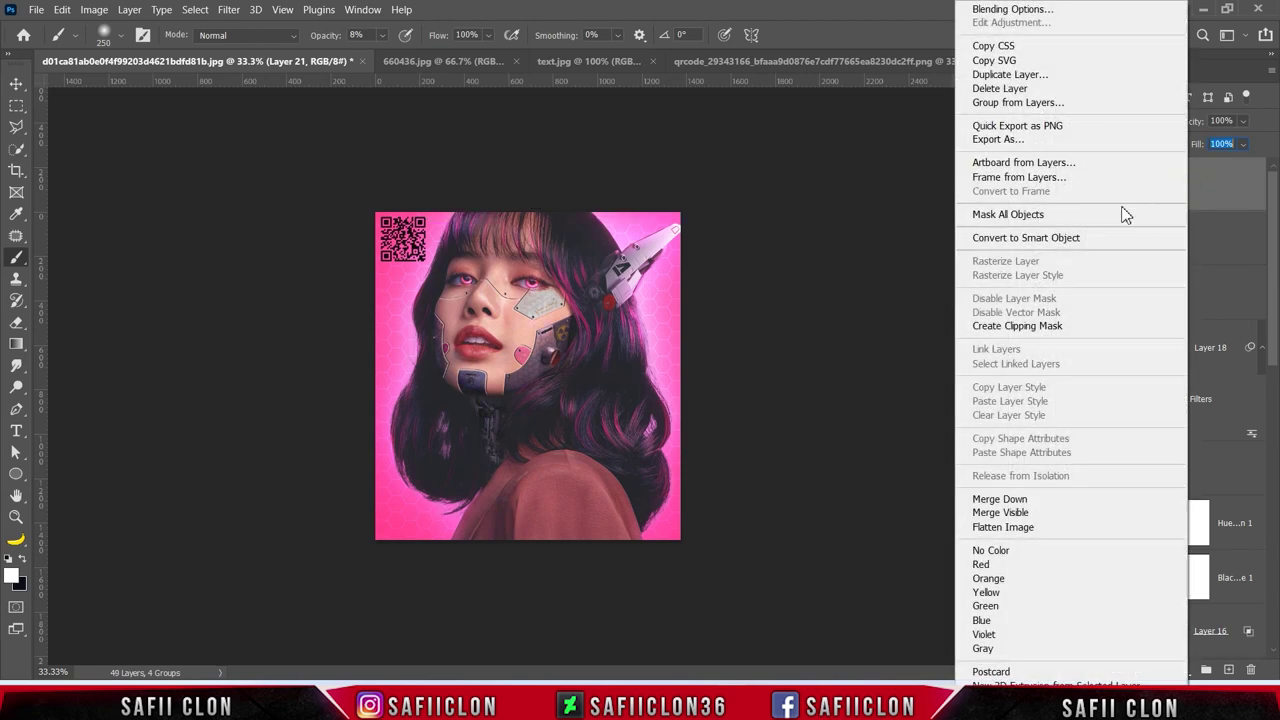
click(1025, 240)
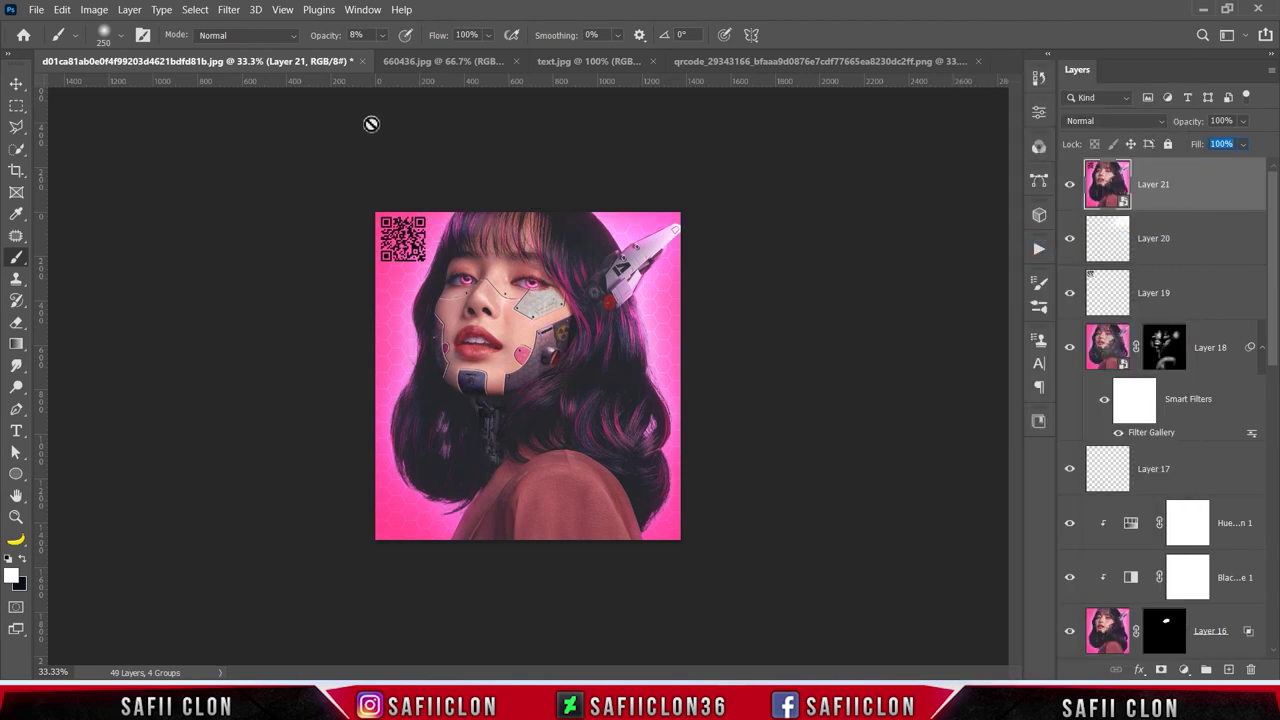
click(229, 9)
click(263, 123)
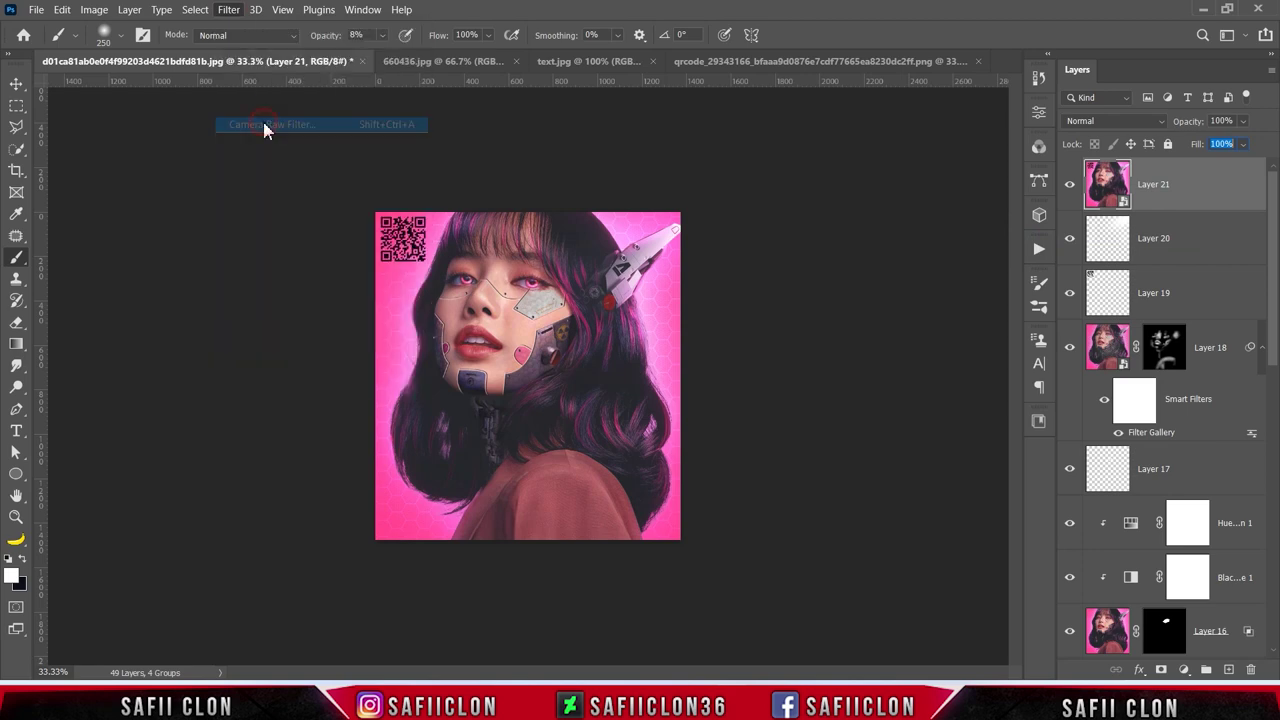
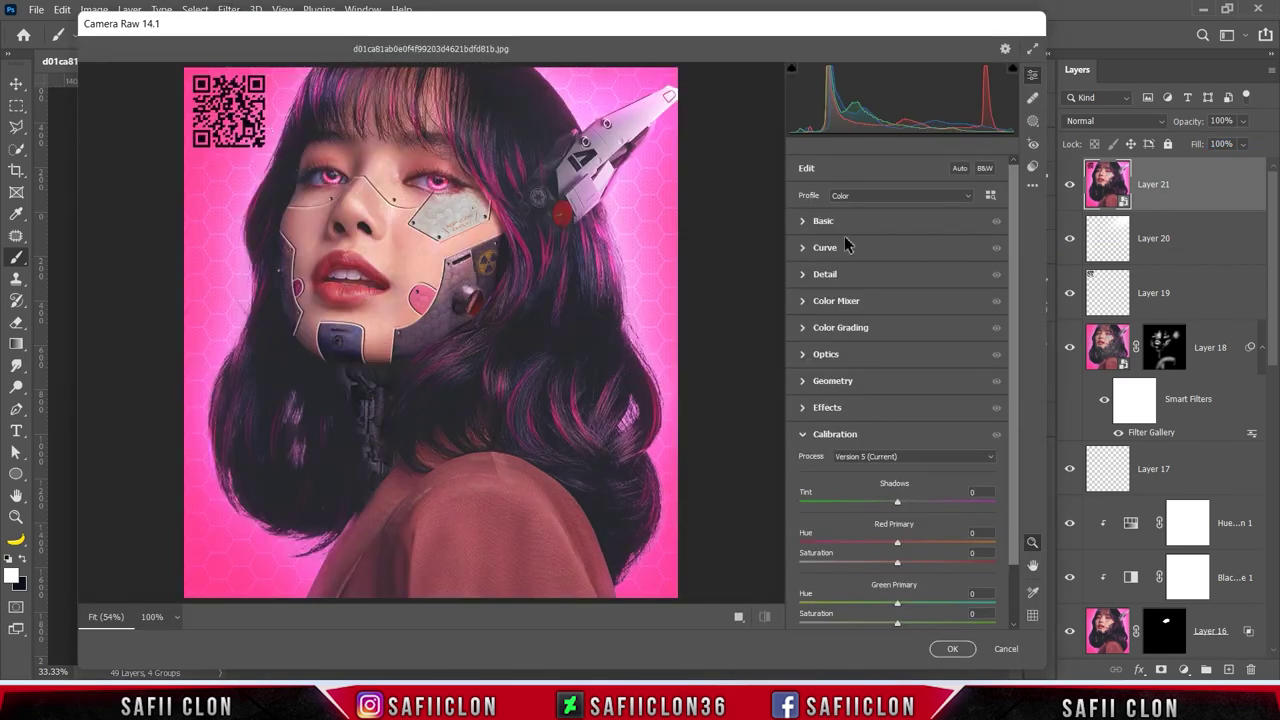
Step: Set Basic tones to Contrast +11, Highlights +18, Whites +7, Texture -8, Clarity +5, Dehaze -5
click(835, 228)
mouse_move(897, 330)
mouse_down()
mouse_move(917, 373)
mouse_move(908, 389)
mouse_up()
double_click(900, 328)
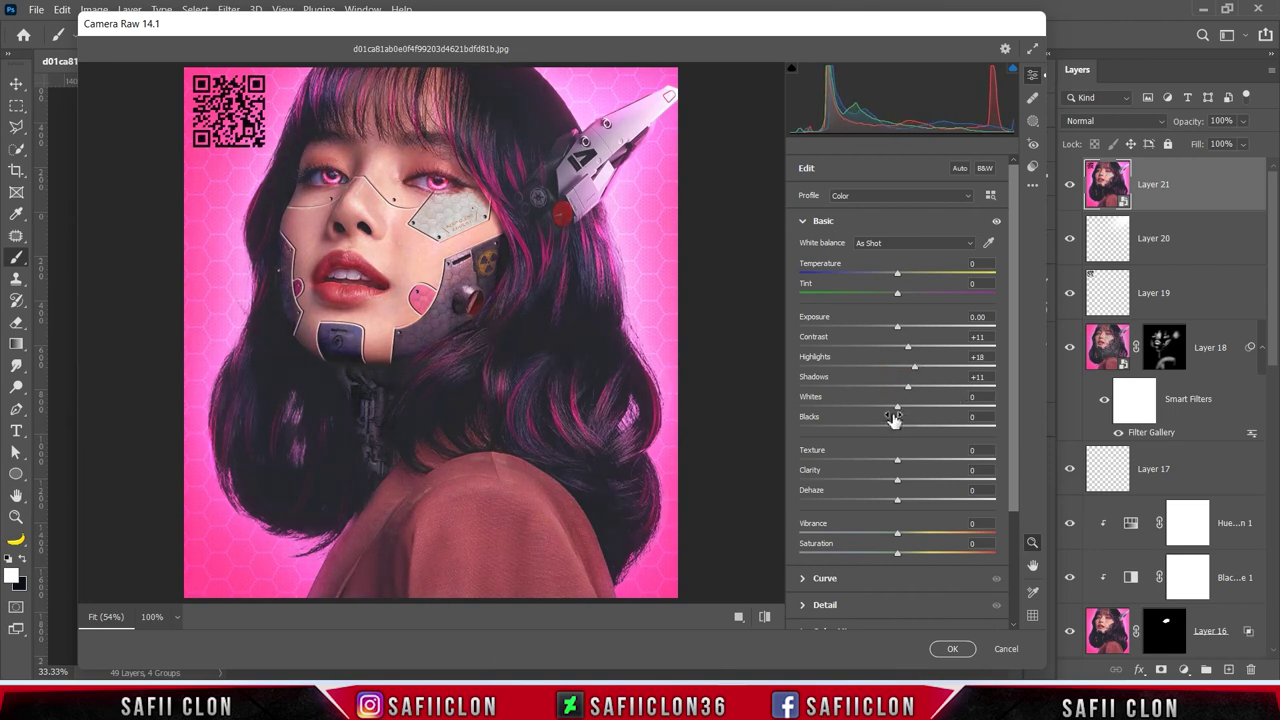
mouse_move(897, 407)
mouse_down()
mouse_move(918, 429)
mouse_move(908, 433)
mouse_up()
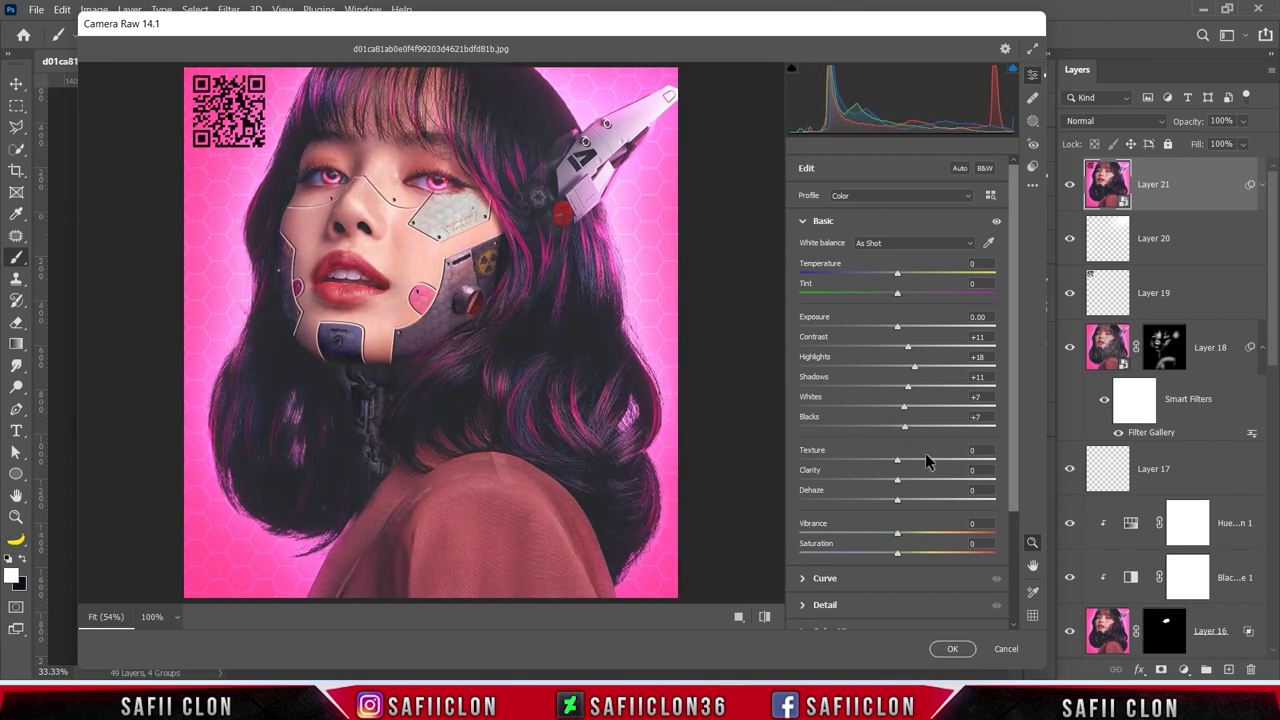
drag(900, 466, 889, 472)
drag(897, 479, 892, 508)
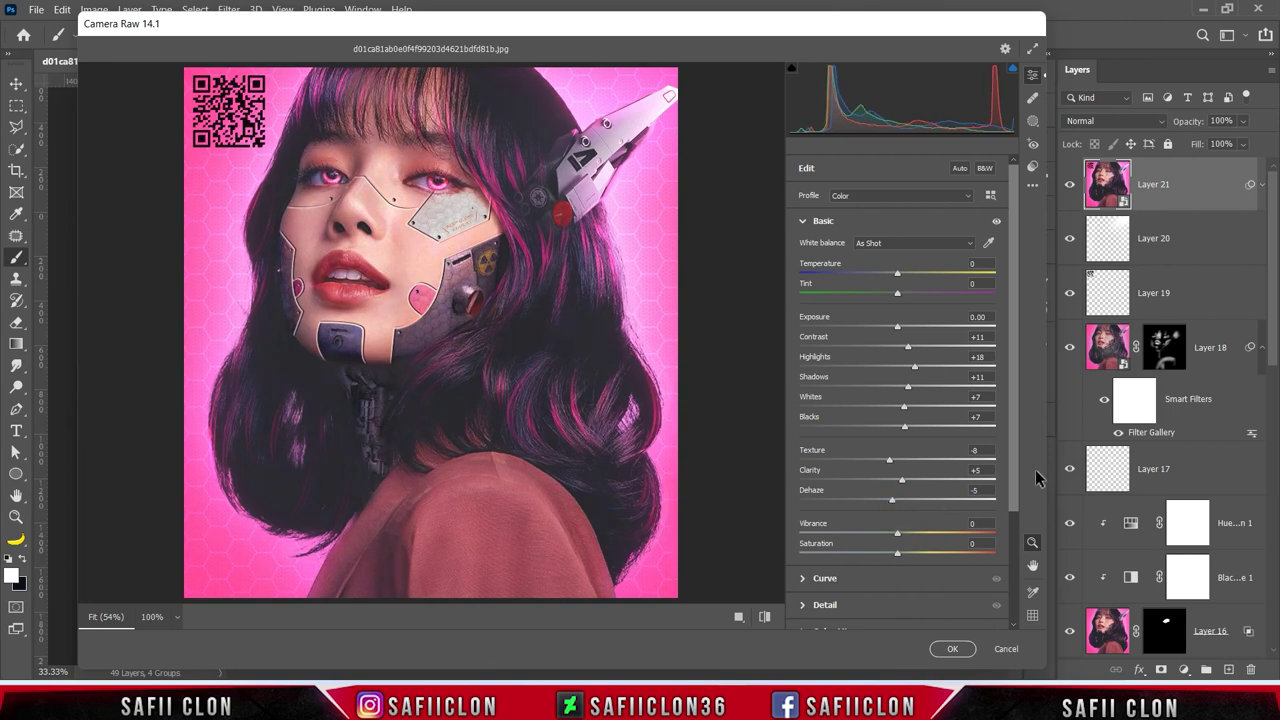
scroll(960, 527, down, 3)
click(838, 457)
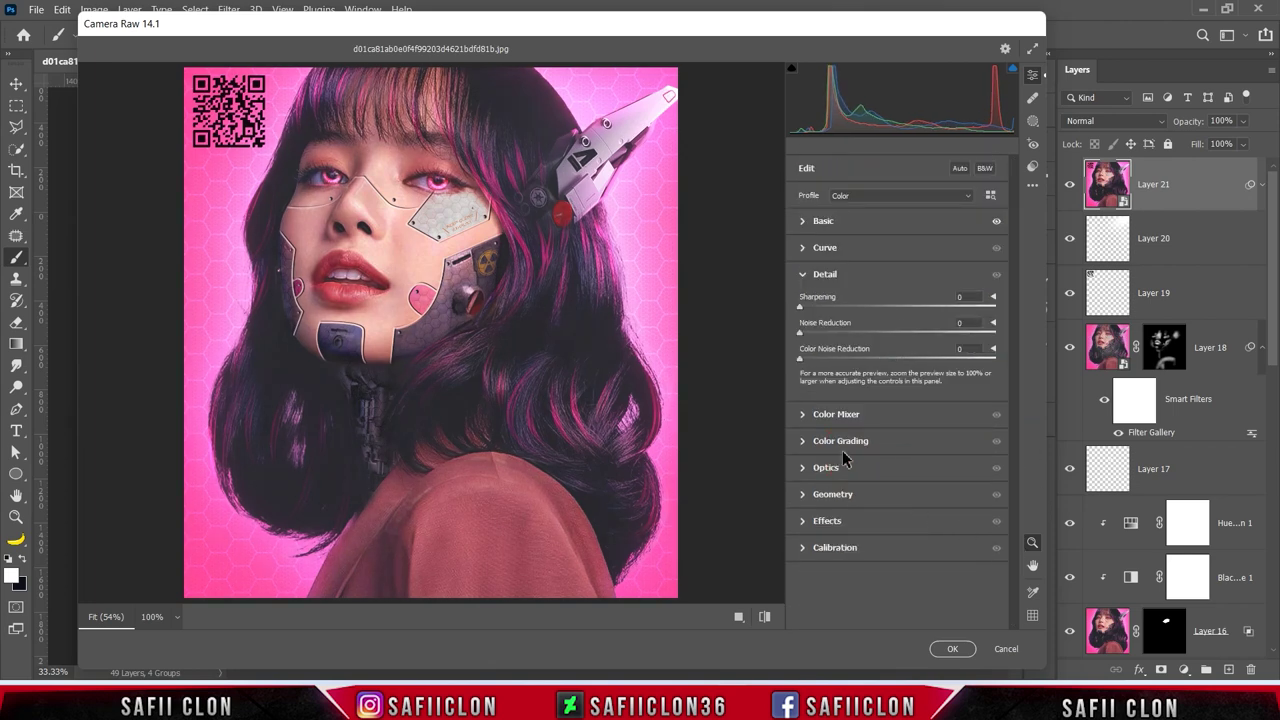
Step: Raise sharpening and shift the Reds, Oranges, Blues and Purples hues in the Color Mixer
mouse_move(806, 307)
mouse_down()
mouse_move(848, 315)
mouse_move(825, 340)
mouse_up()
click(835, 414)
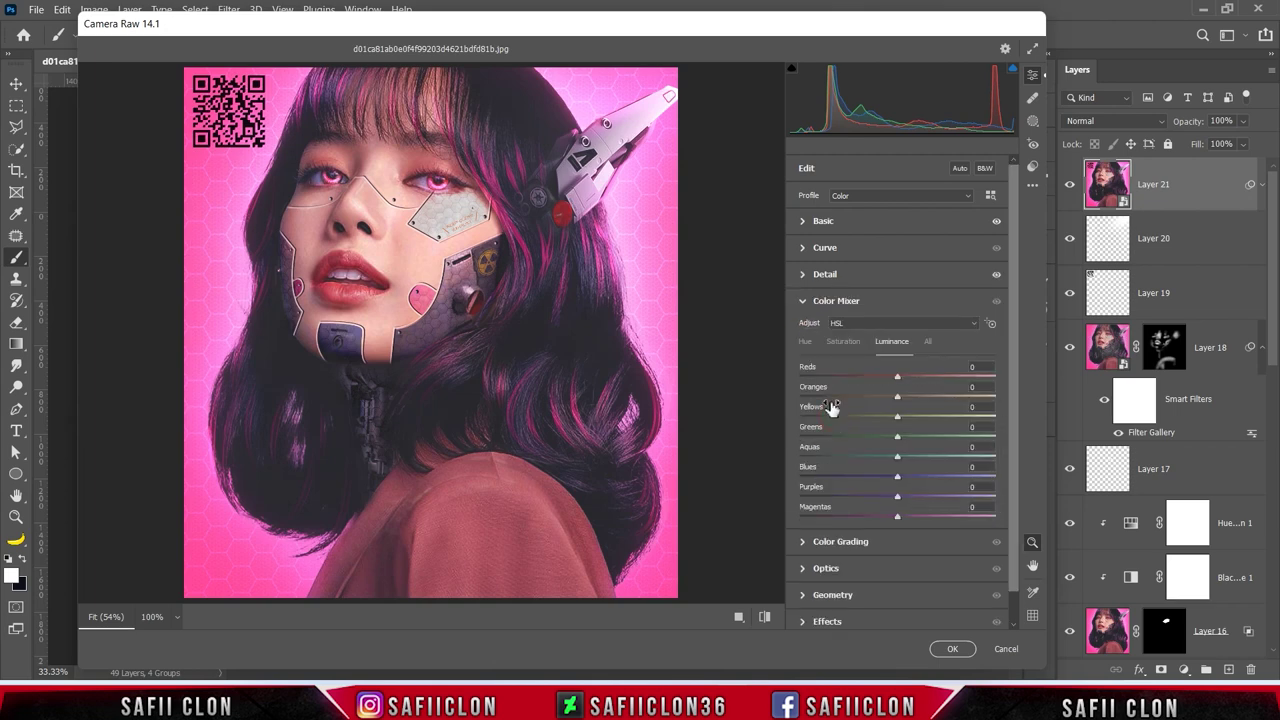
click(805, 341)
drag(897, 378, 890, 378)
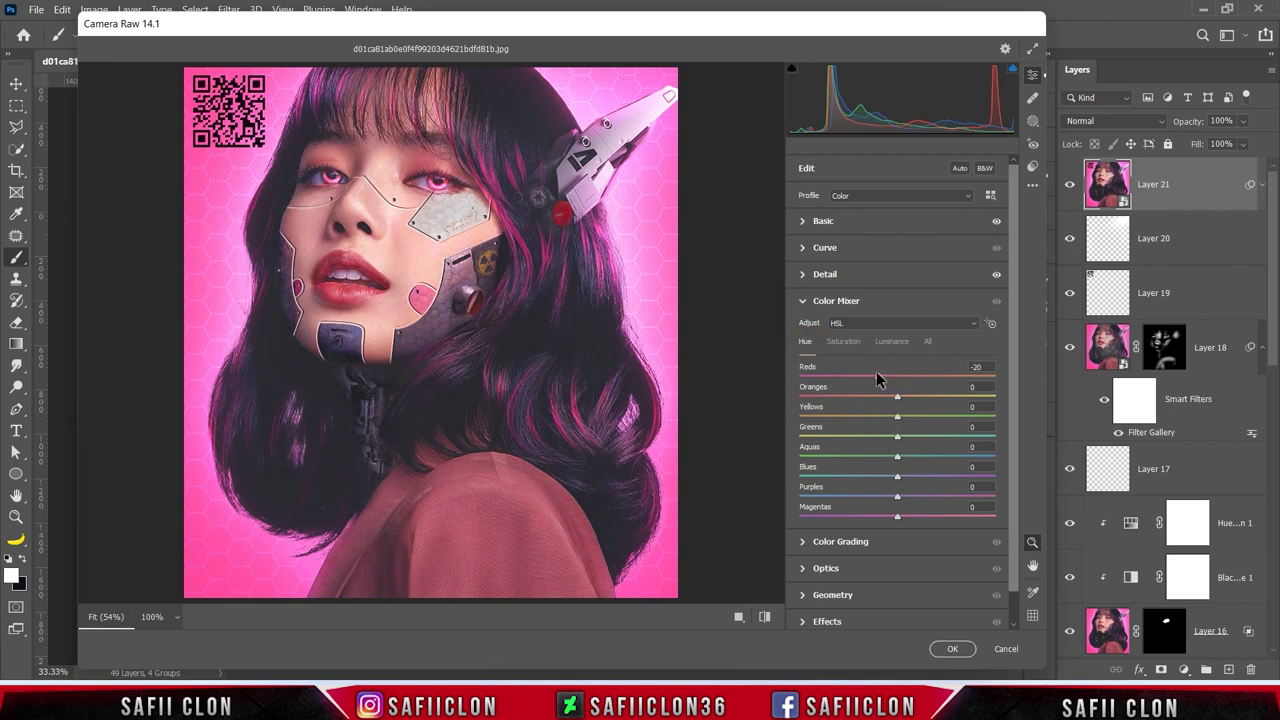
mouse_move(897, 397)
mouse_down()
mouse_move(880, 397)
mouse_move(968, 397)
mouse_move(890, 397)
mouse_up()
mouse_move(897, 476)
mouse_down()
mouse_move(808, 478)
mouse_move(928, 482)
mouse_up()
mouse_move(897, 496)
mouse_down()
mouse_move(958, 503)
mouse_move(908, 505)
mouse_up()
Step: Set saturation to Oranges -17, Aquas -9, Blues -67, Purples -24 and Magentas +12
click(845, 343)
mouse_move(897, 400)
mouse_down()
mouse_move(800, 401)
mouse_move(884, 403)
mouse_up()
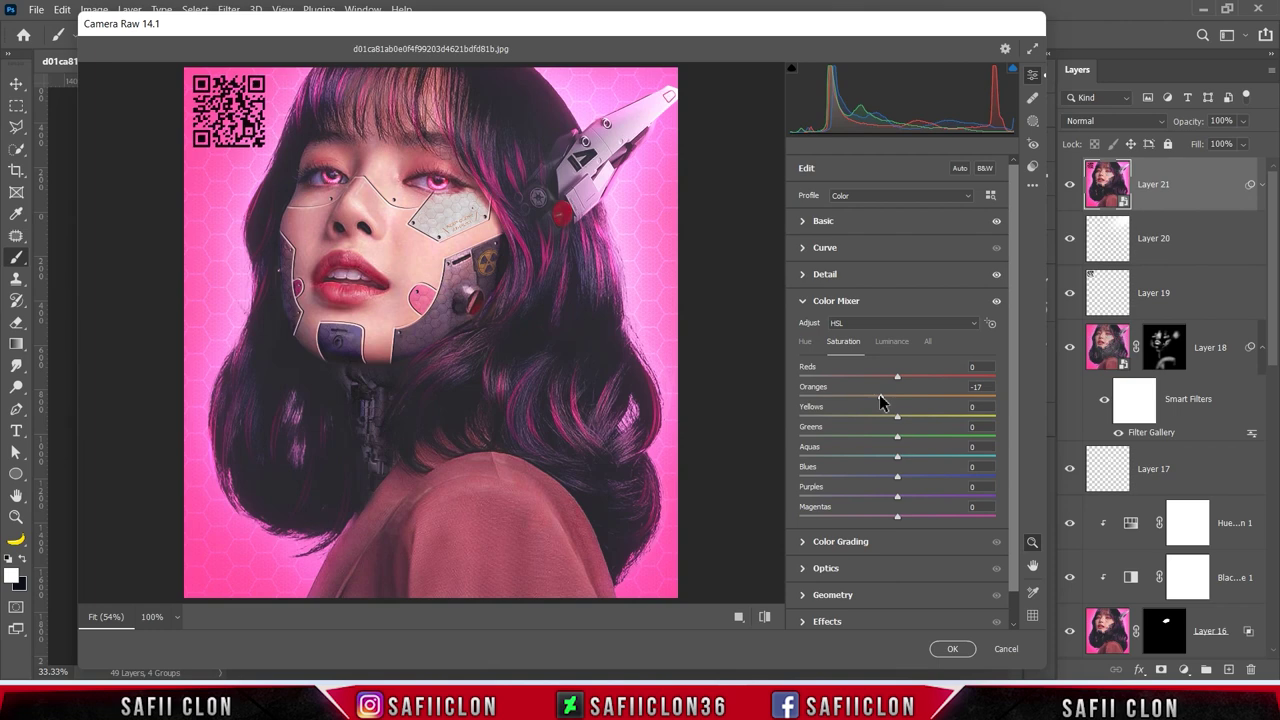
mouse_move(897, 458)
mouse_down()
mouse_move(816, 462)
mouse_move(914, 460)
mouse_move(844, 479)
mouse_move(912, 479)
mouse_move(762, 486)
mouse_move(873, 484)
mouse_up()
drag(866, 478, 840, 481)
drag(897, 497, 862, 497)
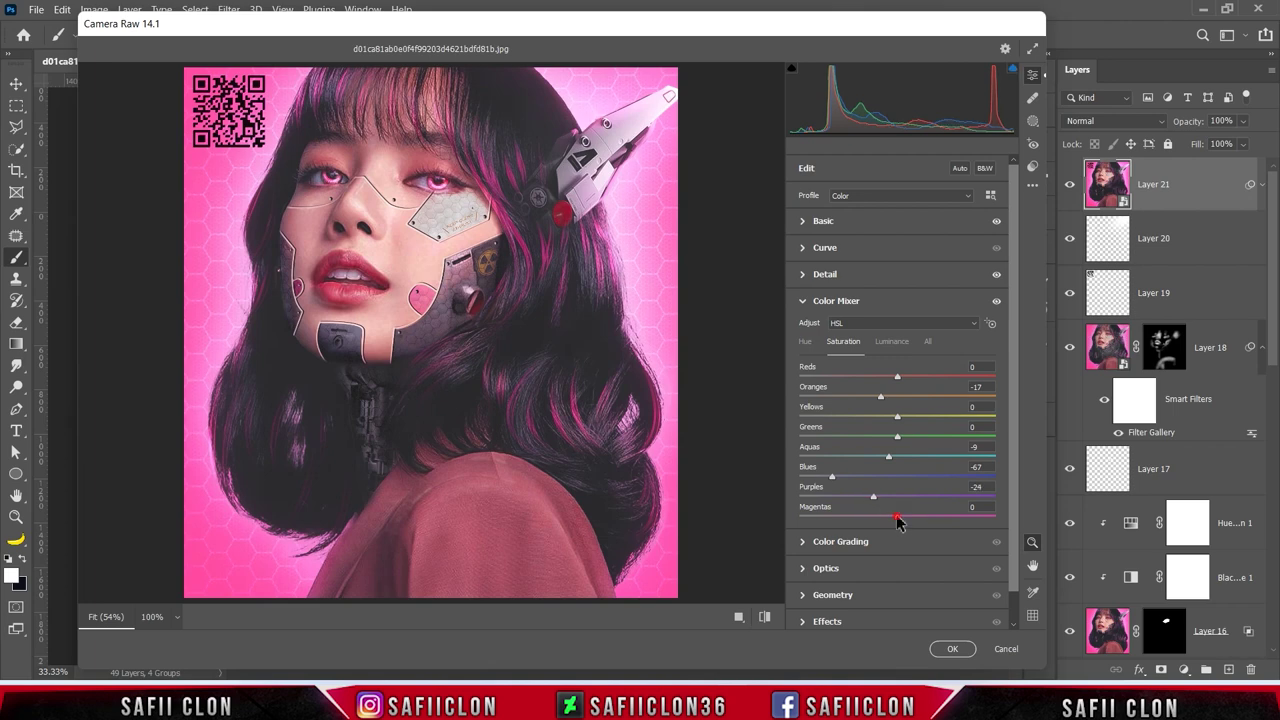
drag(895, 518, 902, 520)
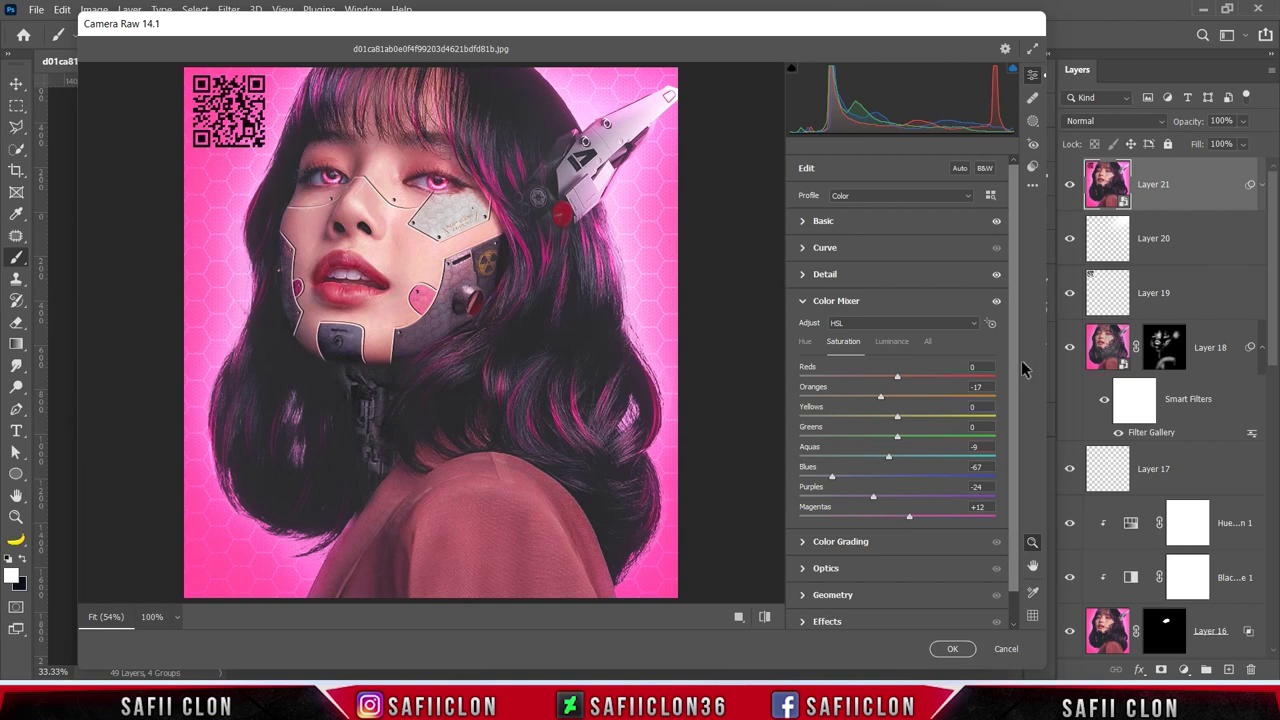
scroll(1012, 390, down, 1)
click(836, 592)
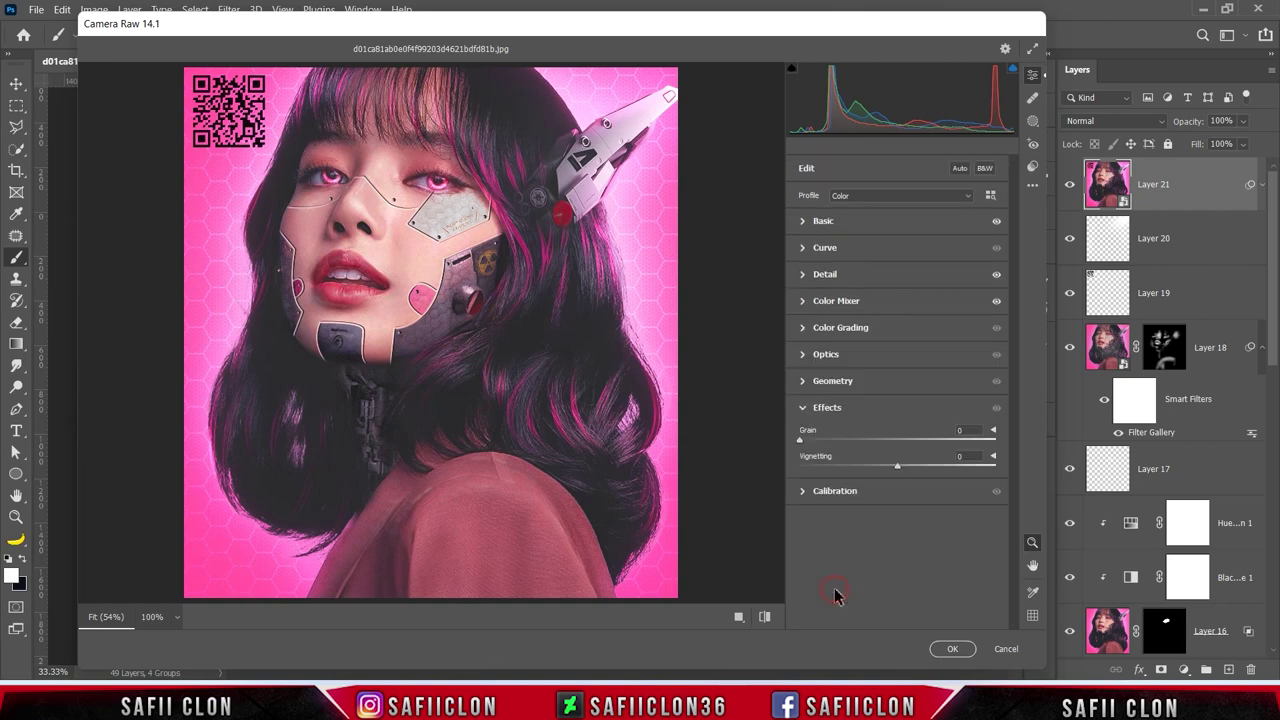
Step: Add Grain 17 and Vignetting -10, and set Blue Primary Hue -24, Saturation +5
drag(811, 447, 836, 453)
drag(898, 470, 889, 470)
click(860, 493)
mouse_move(897, 597)
mouse_down()
mouse_move(873, 598)
mouse_move(902, 620)
mouse_up()
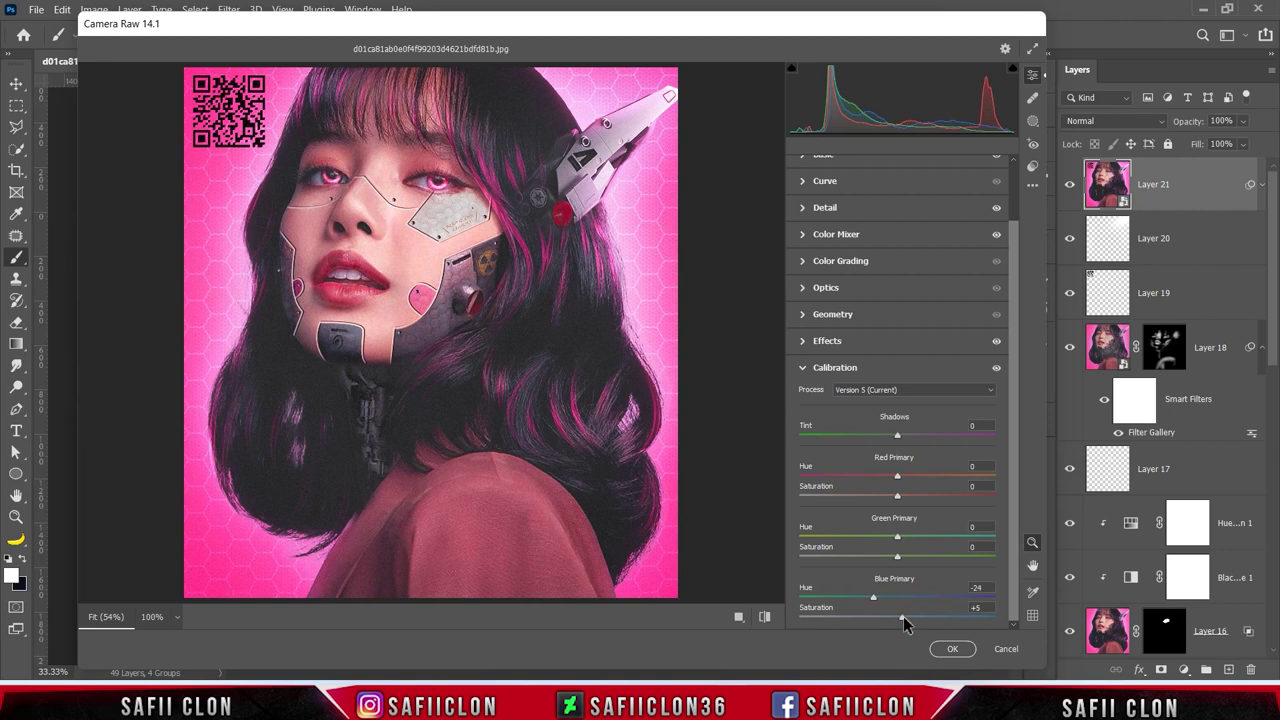
click(1036, 120)
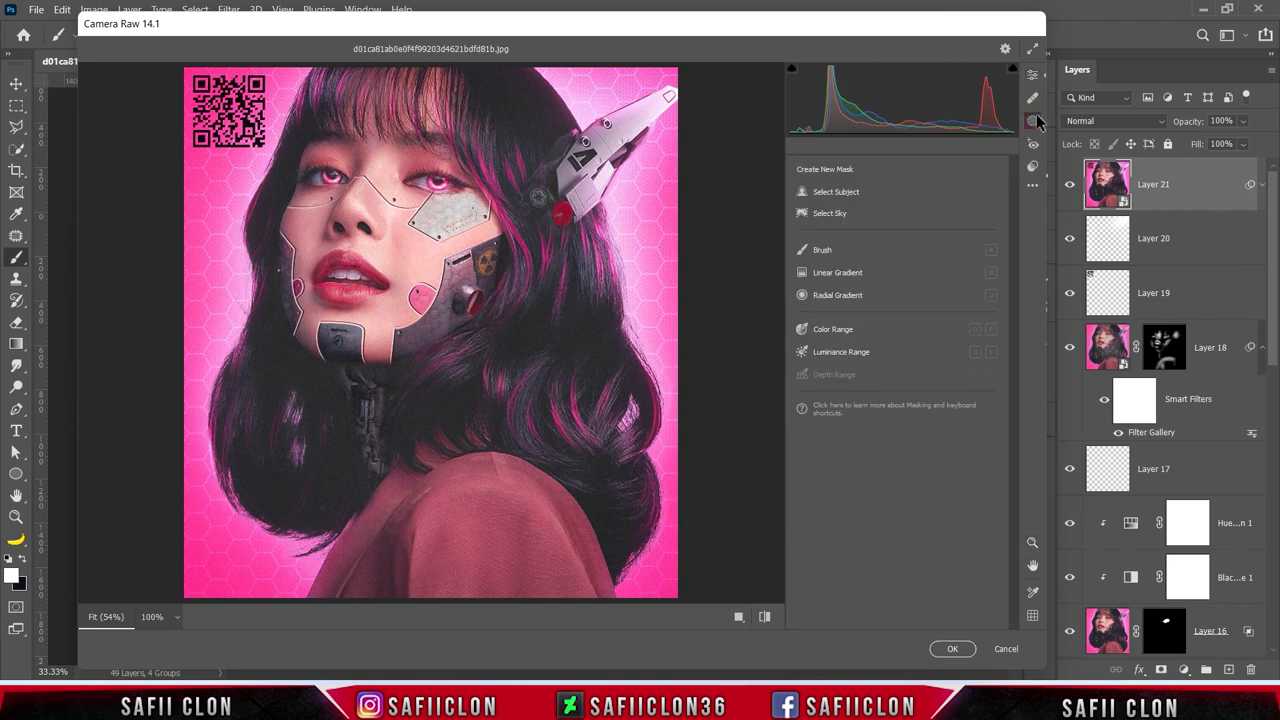
Step: Add a bottom-up linear gradient mask with Exposure -0.65, Contrast +25, Whites -20, Blacks +7
click(829, 277)
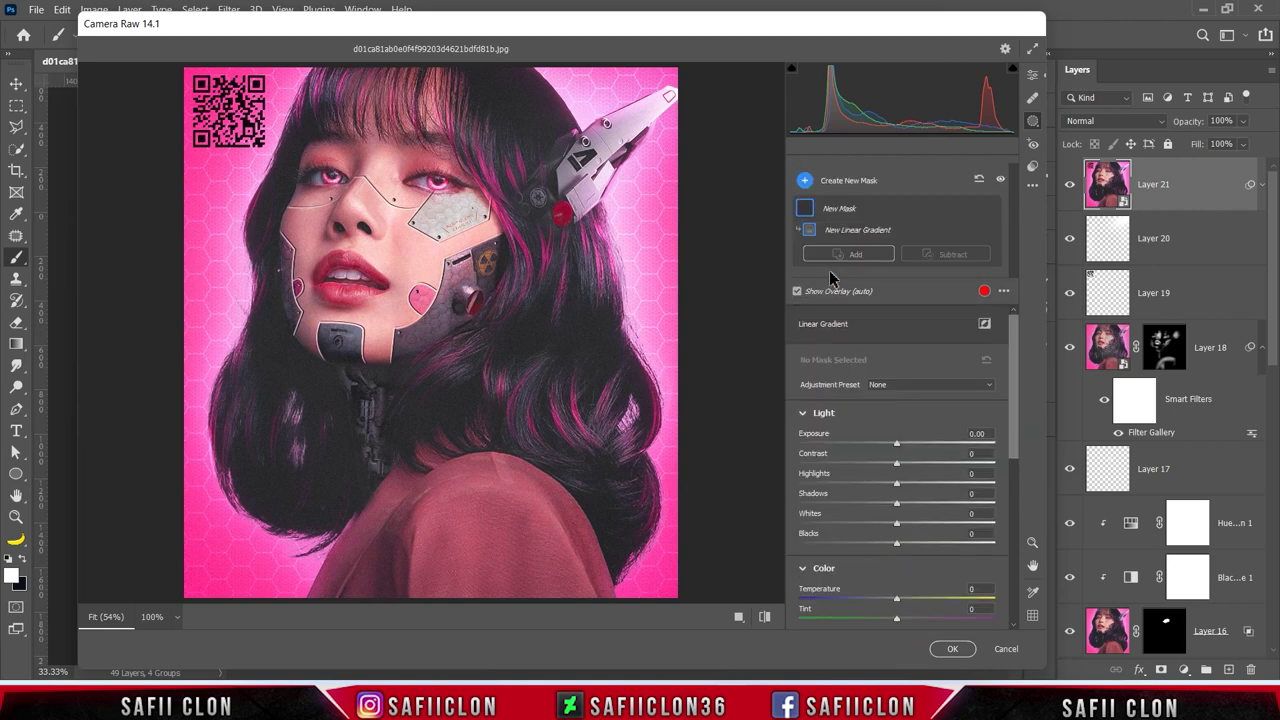
drag(459, 594, 458, 312)
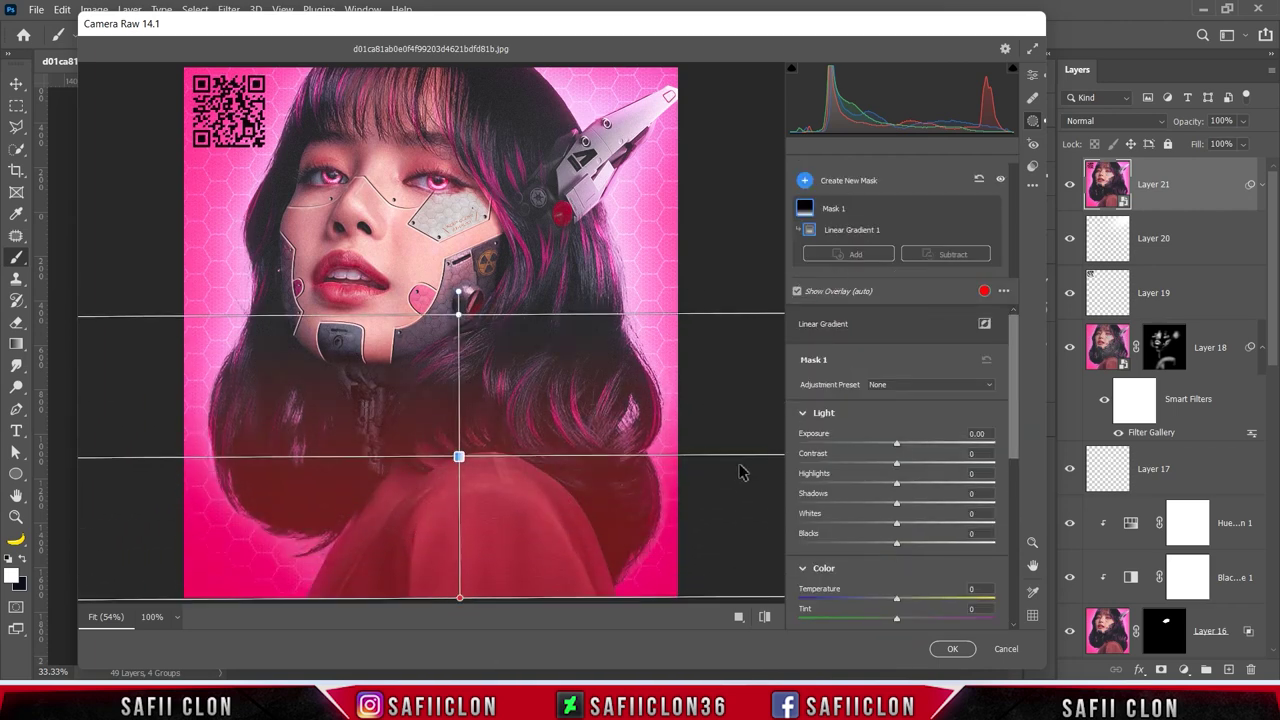
mouse_move(896, 443)
mouse_down()
mouse_move(878, 444)
mouse_move(921, 463)
mouse_move(873, 489)
mouse_move(903, 510)
mouse_move(876, 525)
mouse_up()
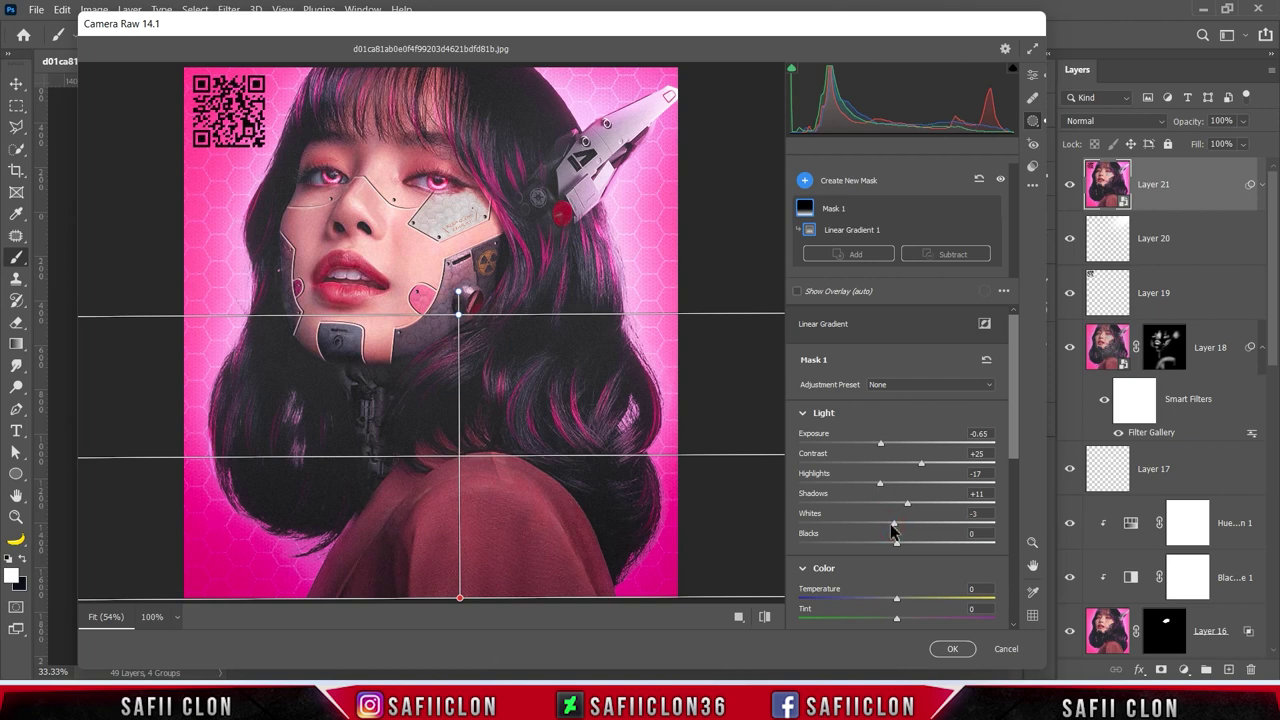
drag(896, 542, 903, 542)
drag(1016, 445, 1016, 545)
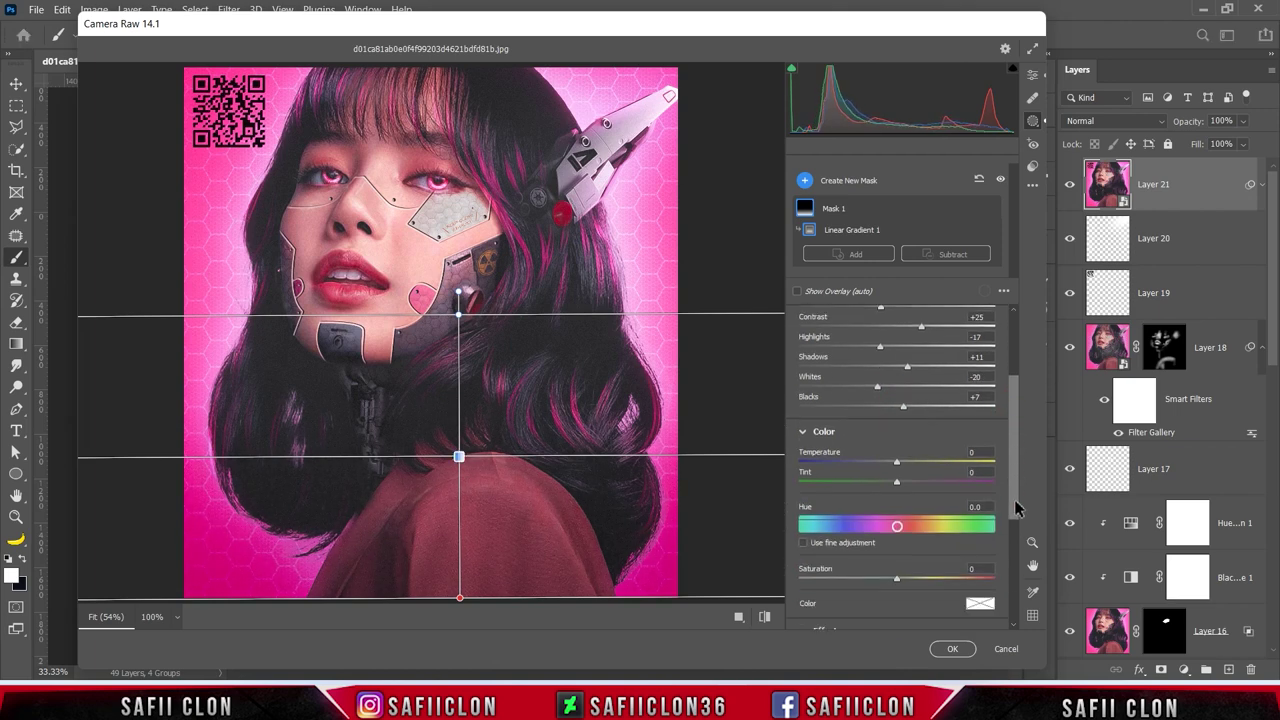
Step: Give the gradient mask Temperature -10, Tint +18 and Texture +12
drag(898, 380, 887, 380)
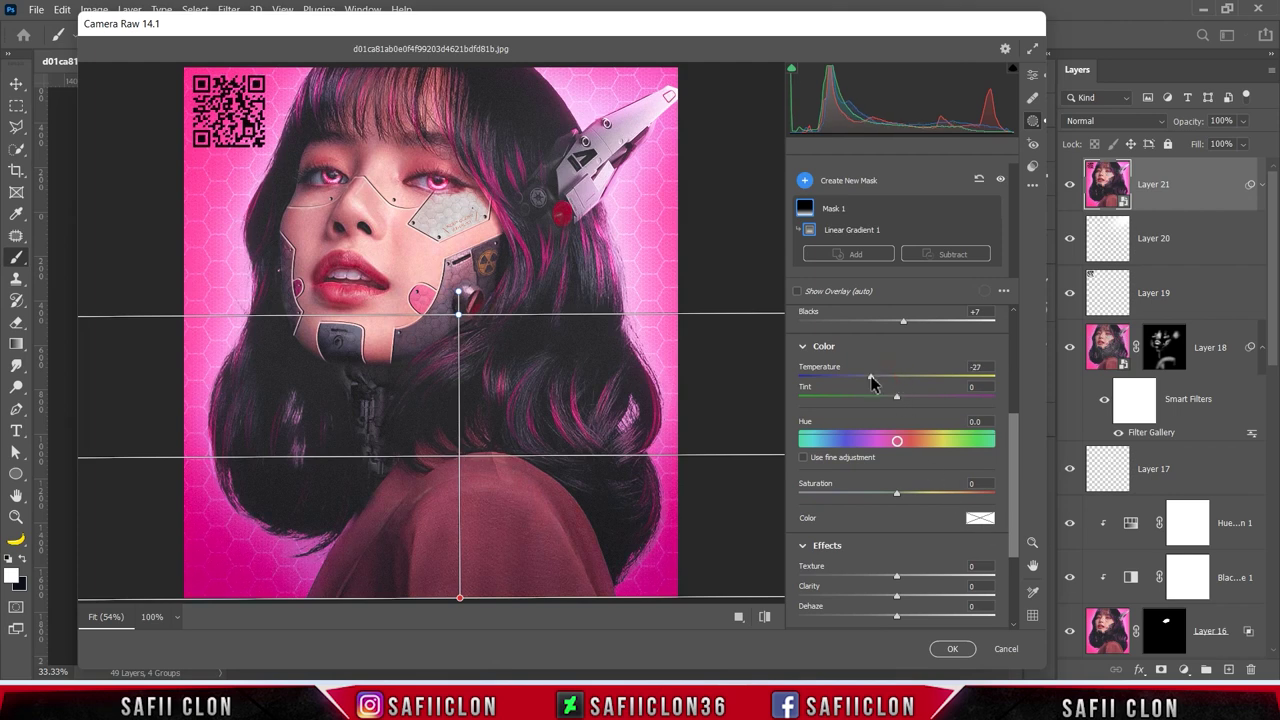
drag(898, 398, 915, 398)
mouse_move(896, 577)
mouse_down()
mouse_move(908, 577)
mouse_move(873, 601)
mouse_up()
scroll(1000, 470, up, 5)
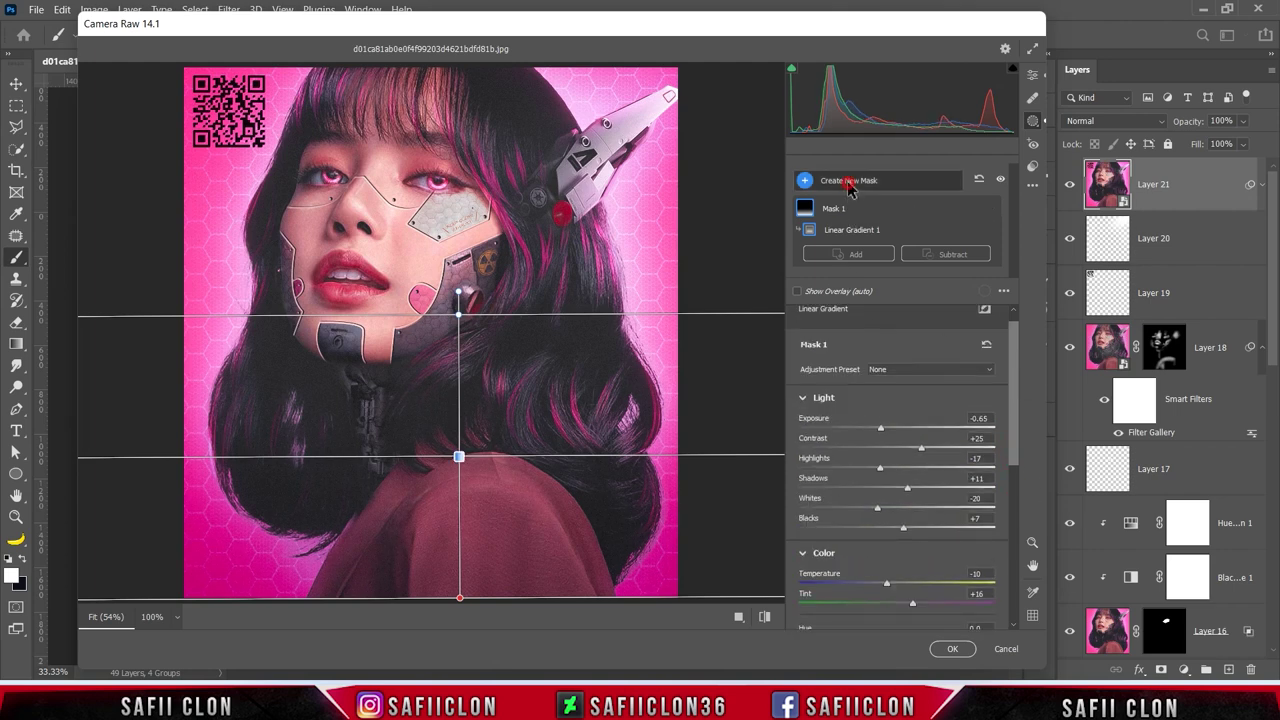
click(820, 180)
click(900, 276)
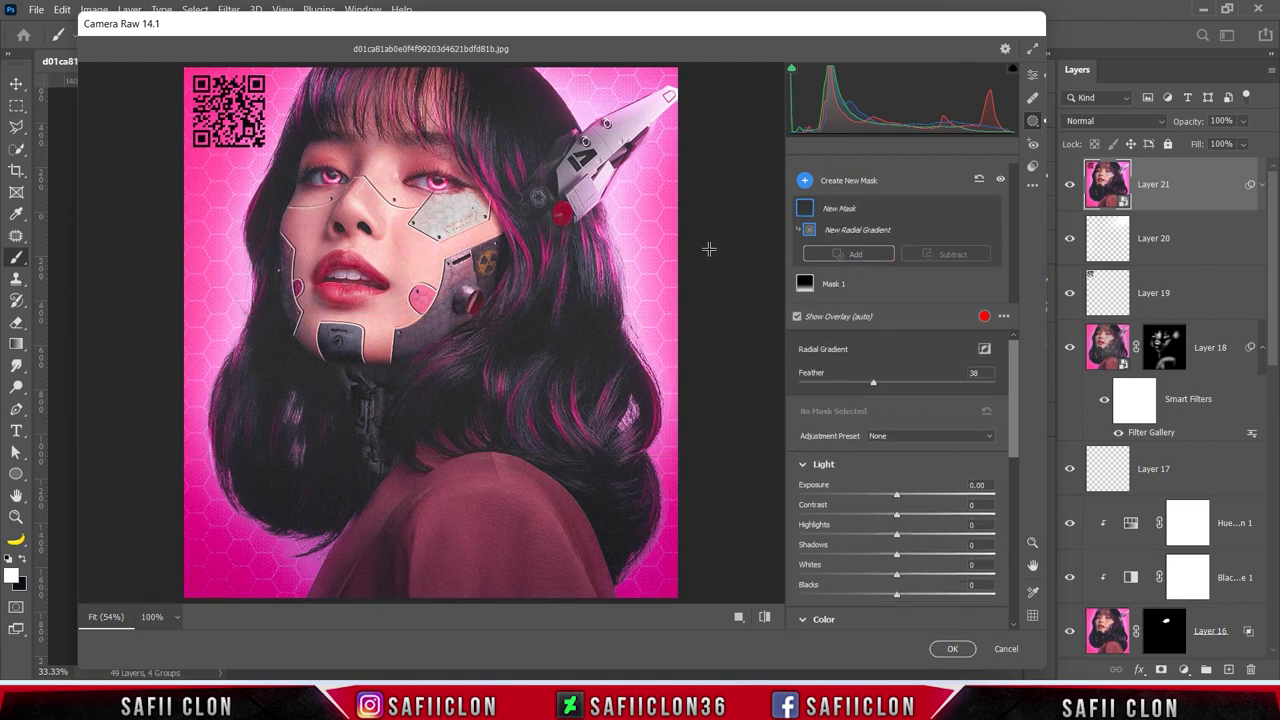
Step: Draw a radial mask over the neck with Exposure -0.55 and Whites -41
mouse_move(380, 422)
mouse_down()
mouse_move(432, 488)
mouse_move(399, 456)
mouse_up()
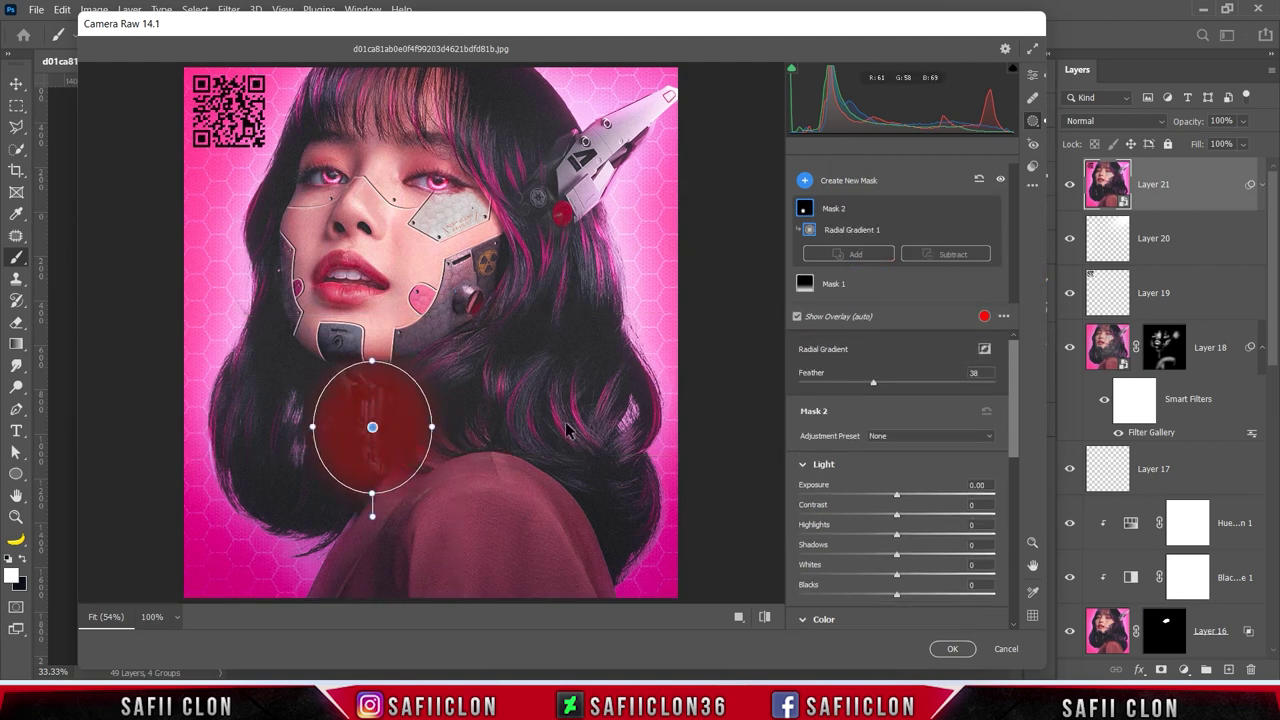
scroll(897, 415, down, 3)
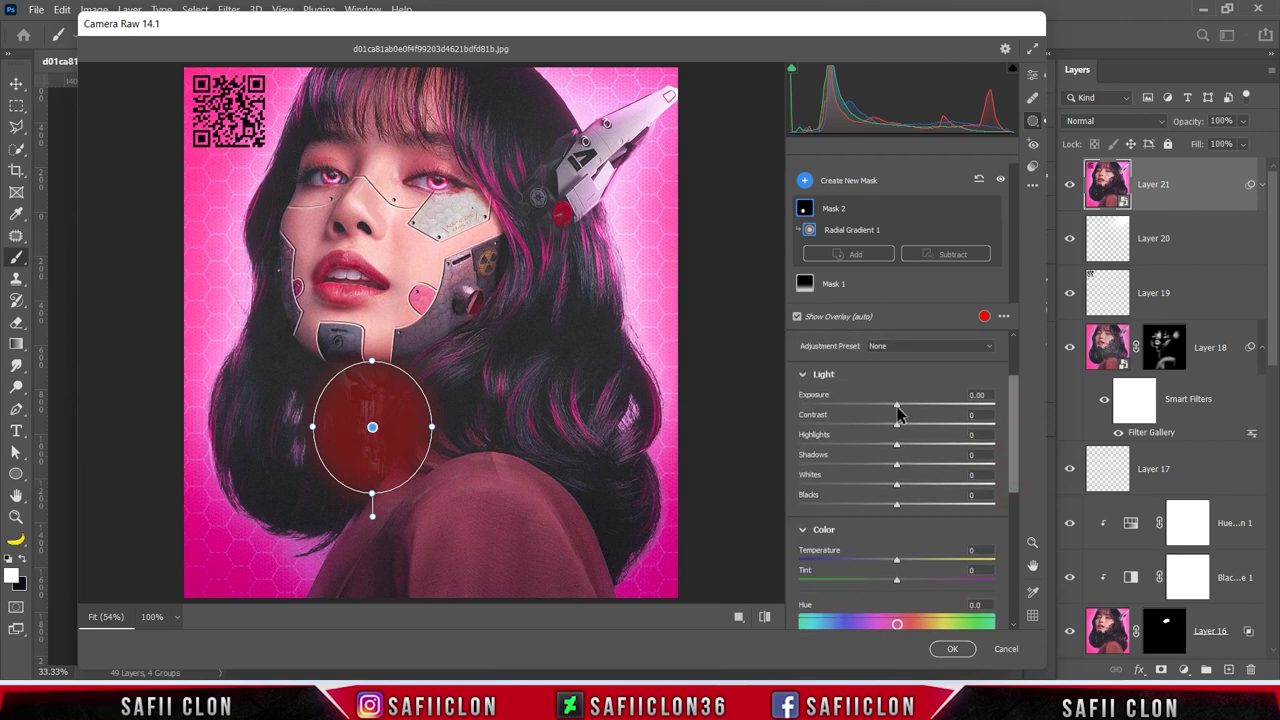
drag(897, 410, 887, 410)
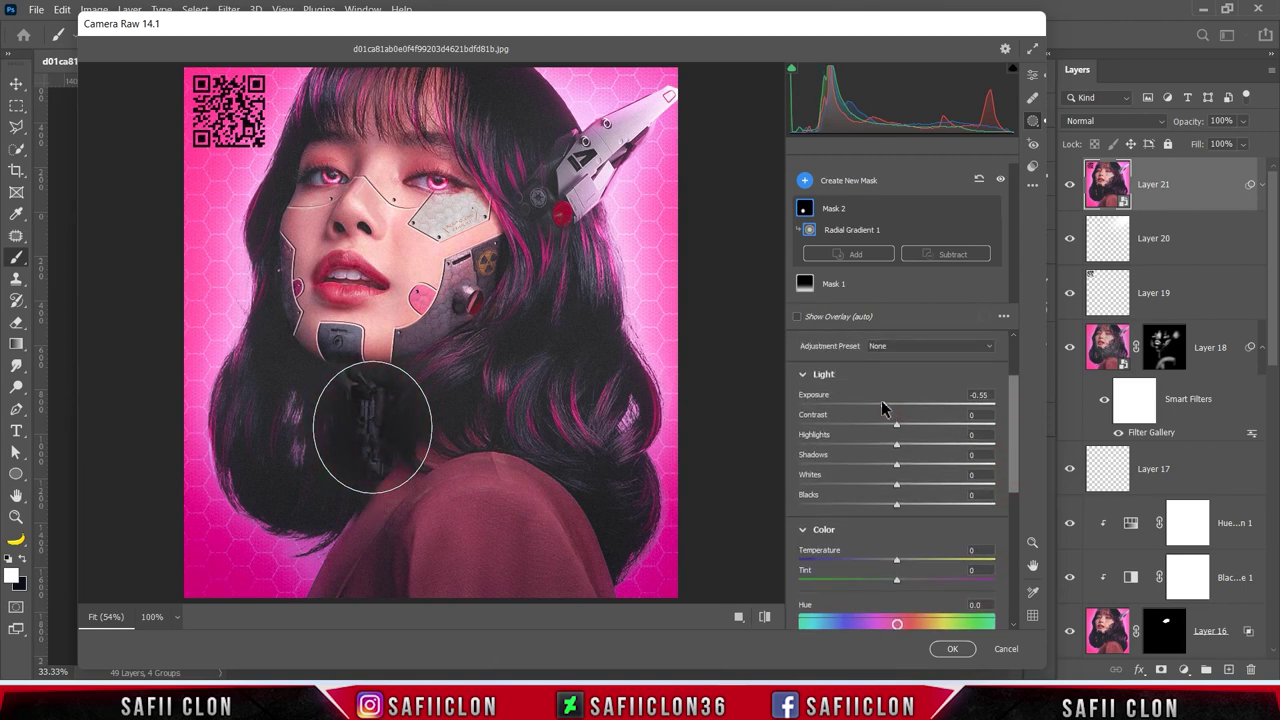
mouse_move(896, 426)
mouse_down()
mouse_move(912, 450)
mouse_move(856, 484)
mouse_move(914, 508)
mouse_up()
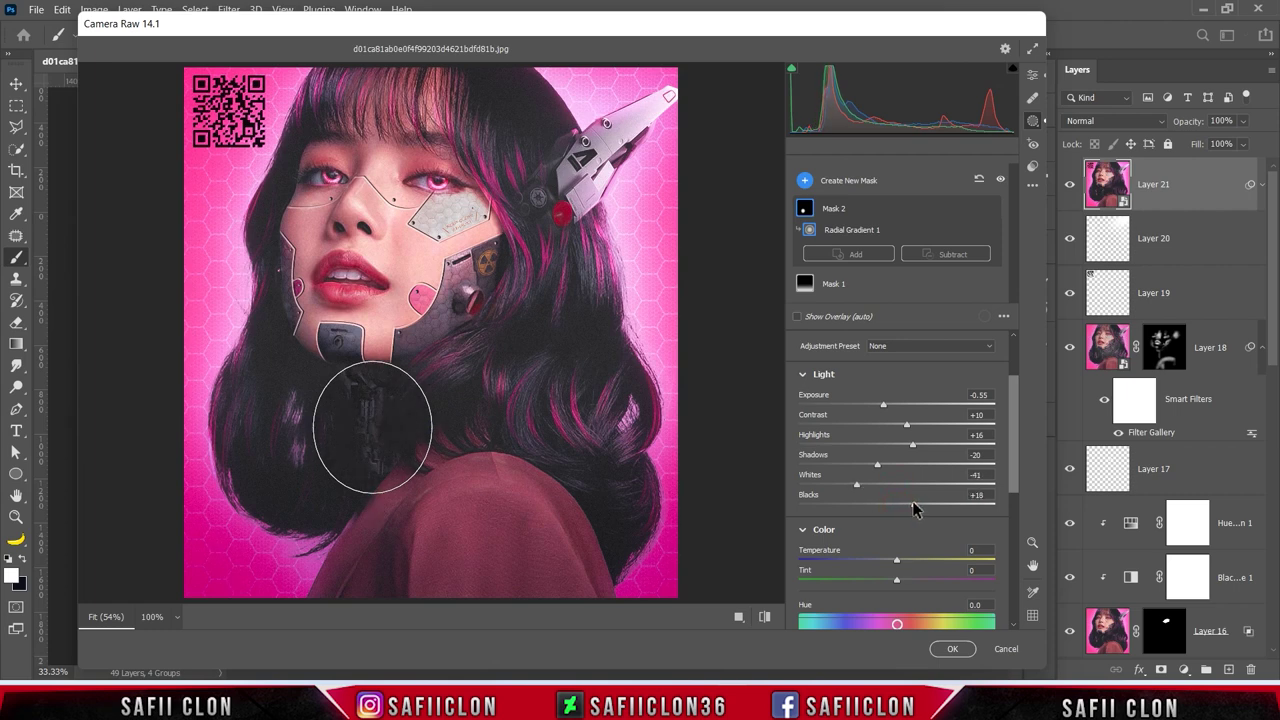
Step: Move, stretch and rotate the radial ellipse into a tall shape over the neck below the chin
mouse_move(378, 411)
mouse_down()
mouse_move(375, 400)
mouse_move(459, 428)
mouse_up()
drag(375, 497, 388, 472)
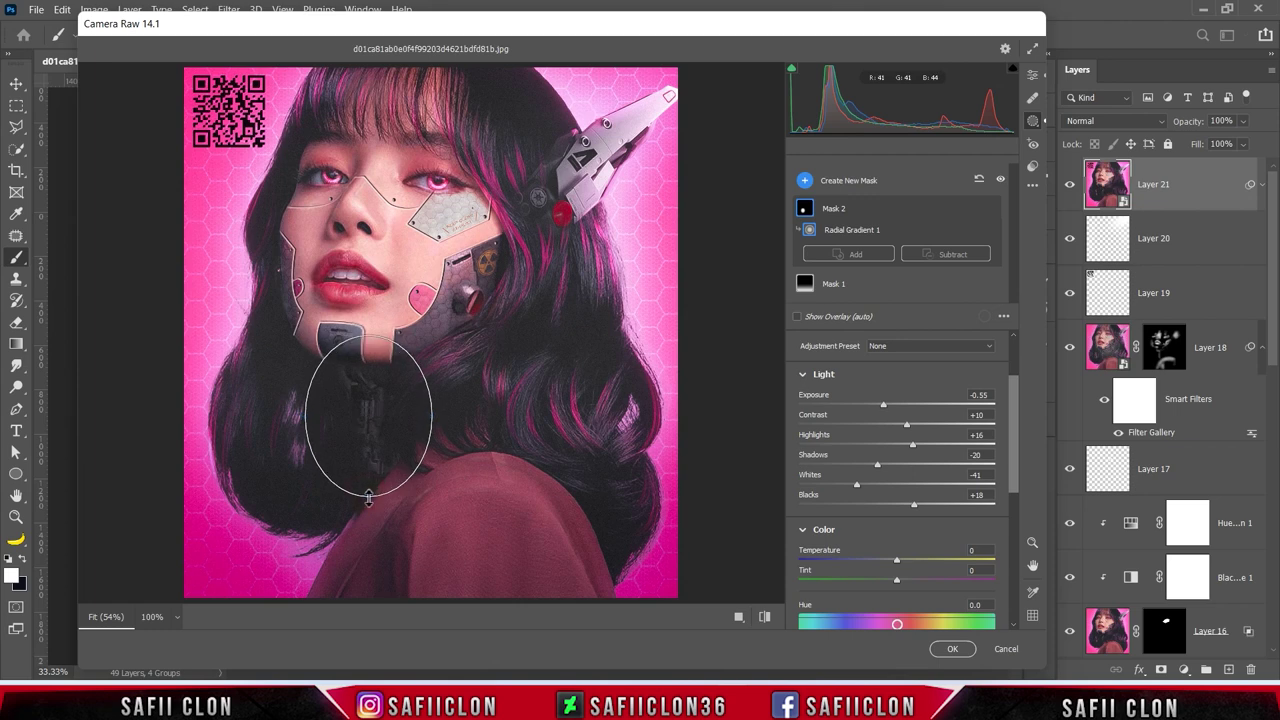
drag(447, 419, 407, 438)
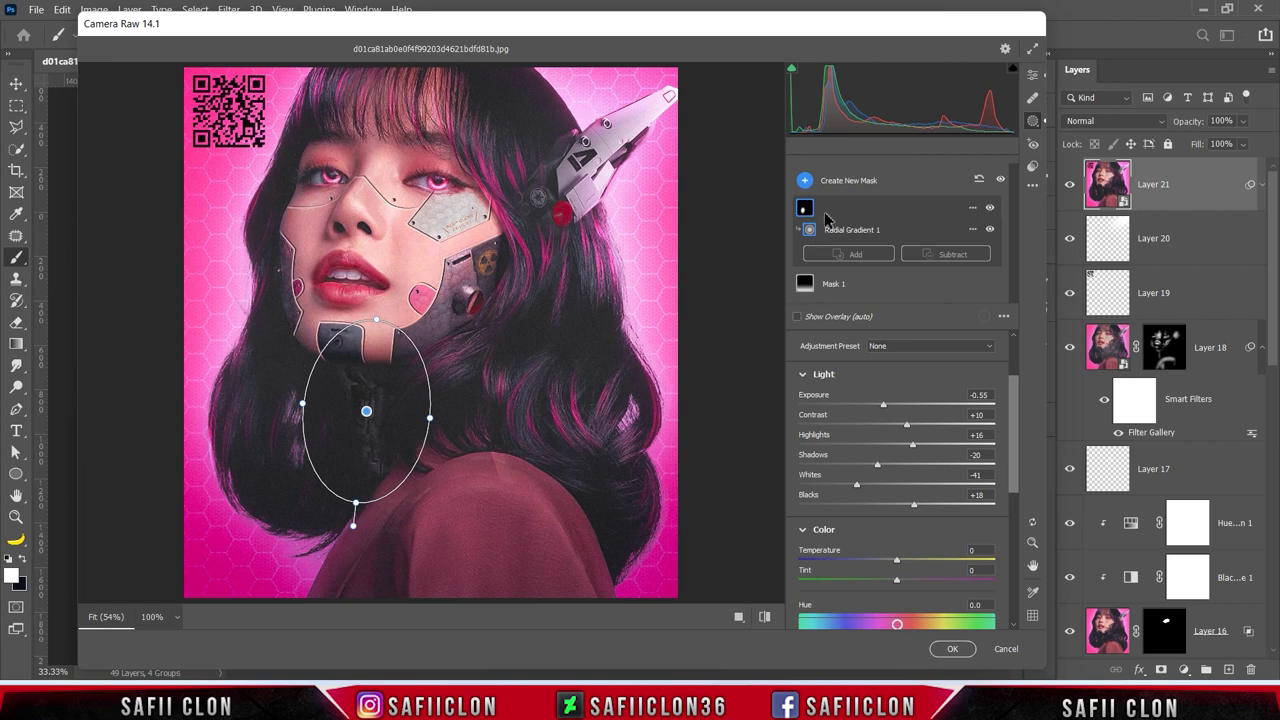
click(808, 181)
click(872, 228)
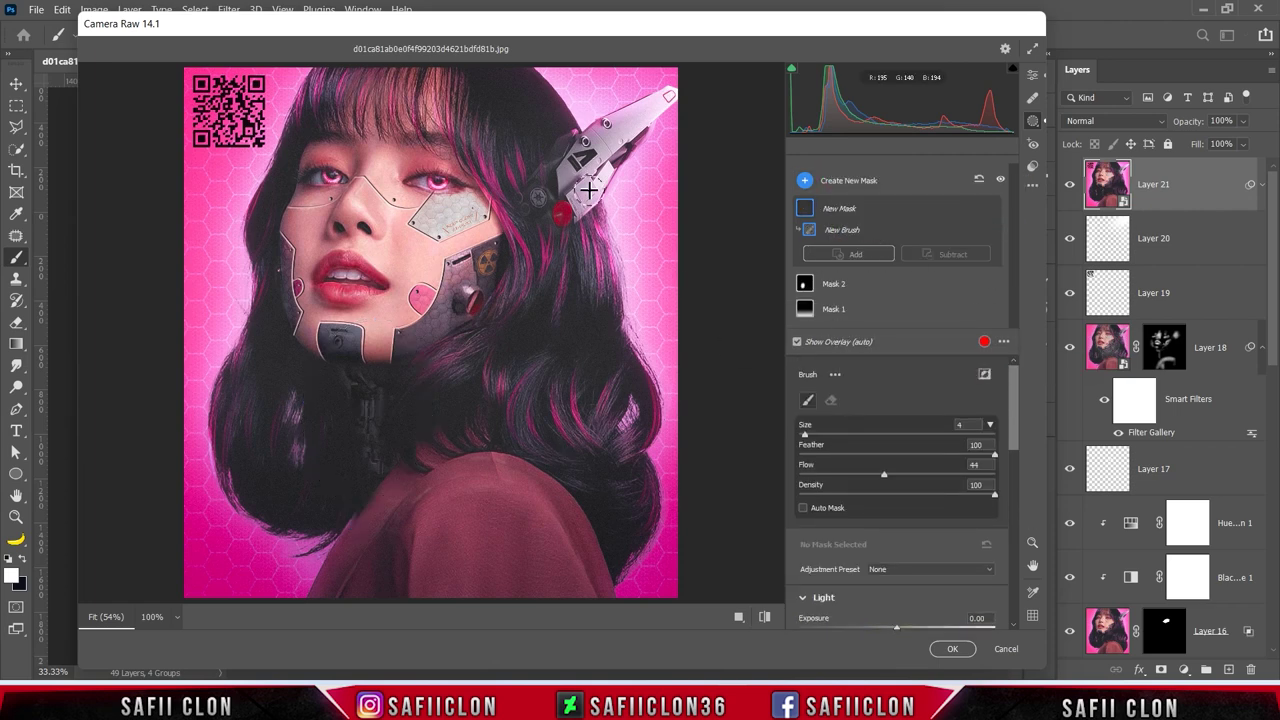
Step: Paint a brush mask on the headpiece and set Exposure +0.85, Contrast +20, Highlights +31
drag(590, 190, 610, 215)
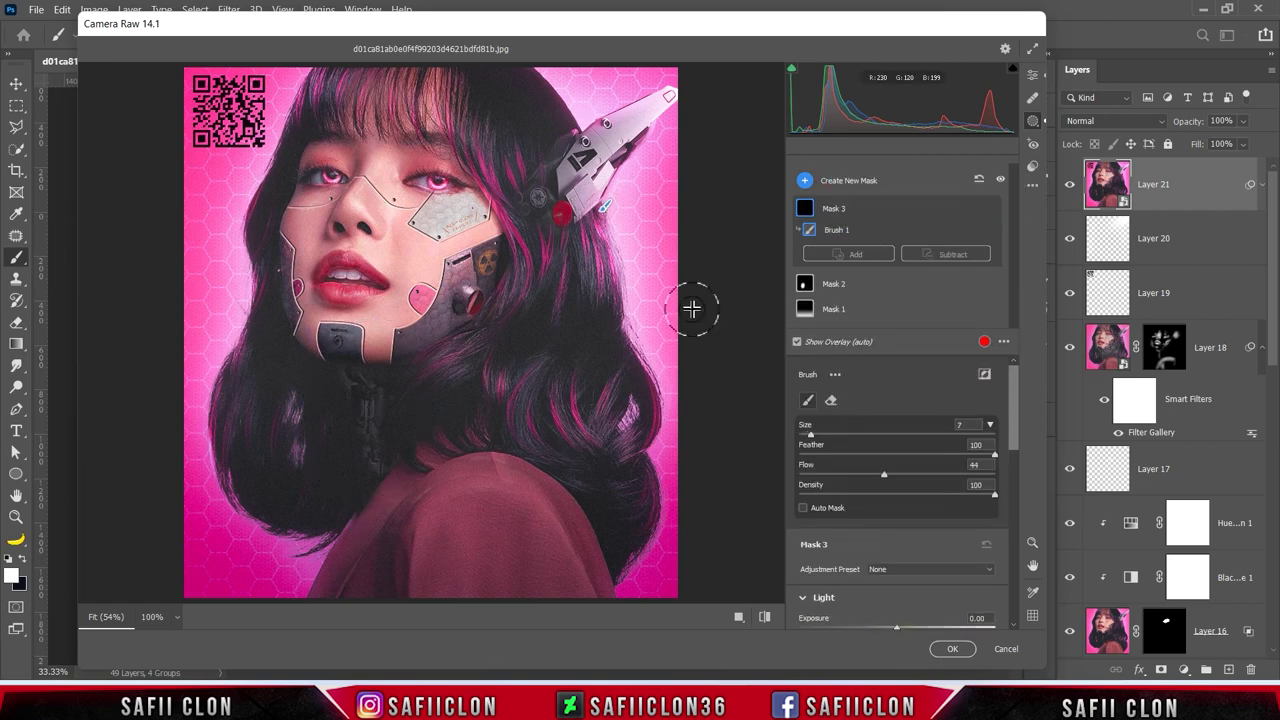
drag(1008, 400, 1012, 465)
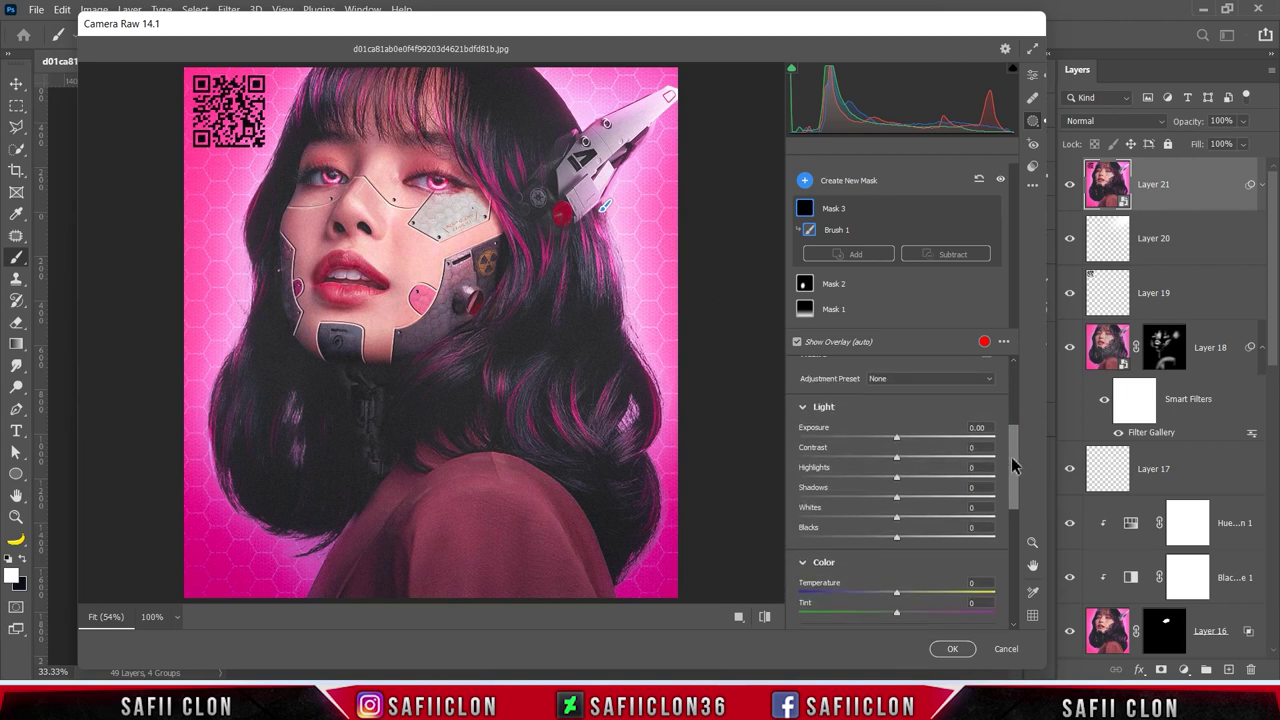
drag(905, 443, 920, 444)
drag(905, 470, 993, 470)
mouse_move(920, 483)
mouse_down()
mouse_move(944, 500)
mouse_move(873, 517)
mouse_move(876, 537)
mouse_move(880, 519)
mouse_up()
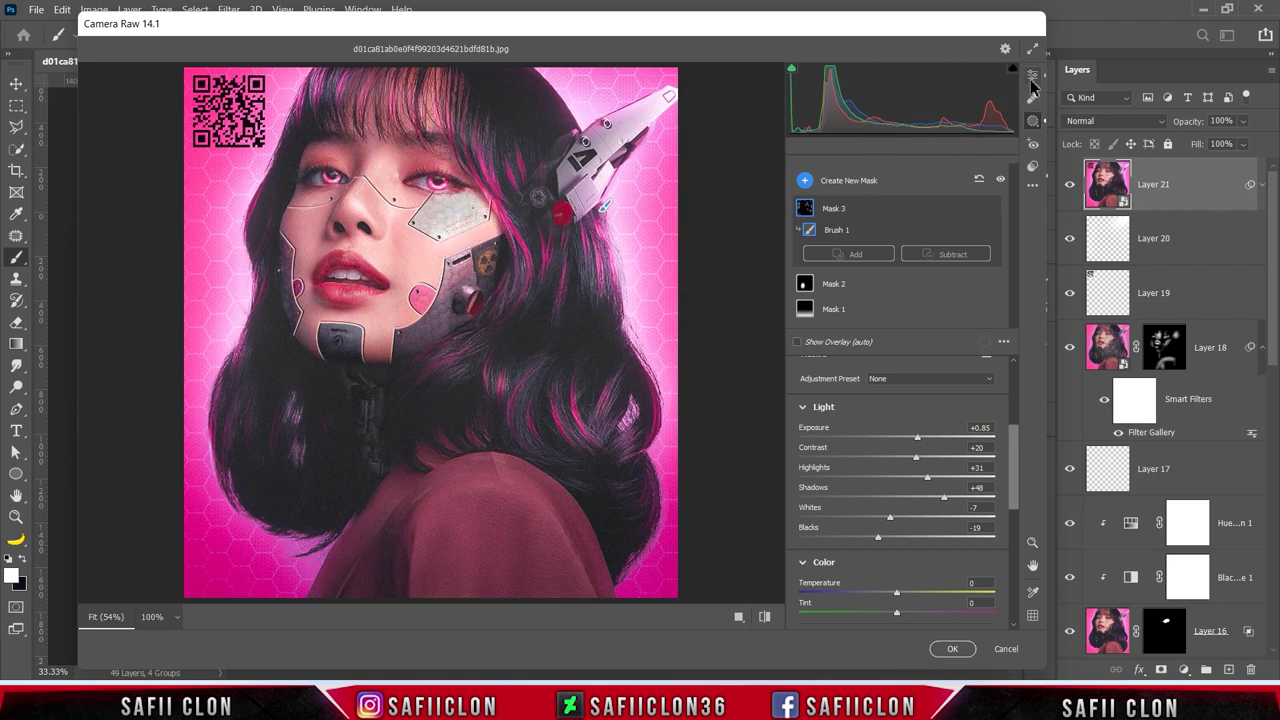
Step: Cycle through the before/after comparison layouts, then apply the Camera Raw grading to Layer 21
click(1032, 80)
click(738, 617)
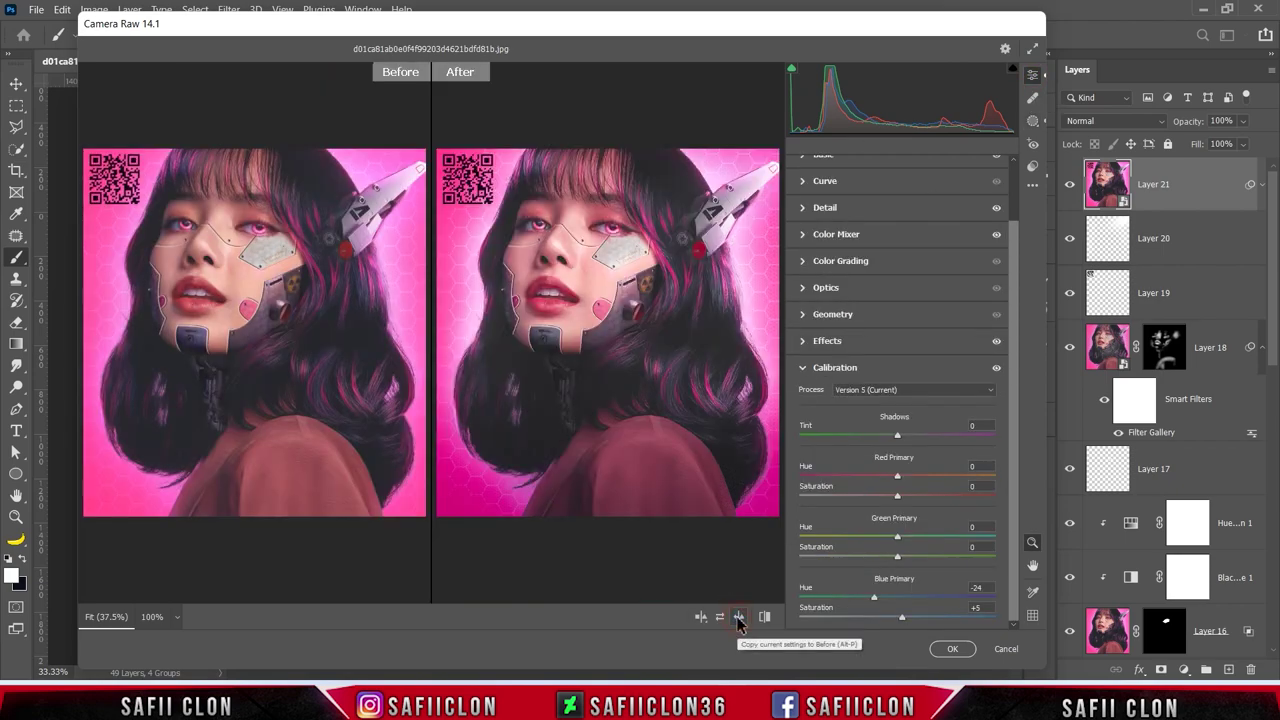
click(701, 617)
click(701, 617)
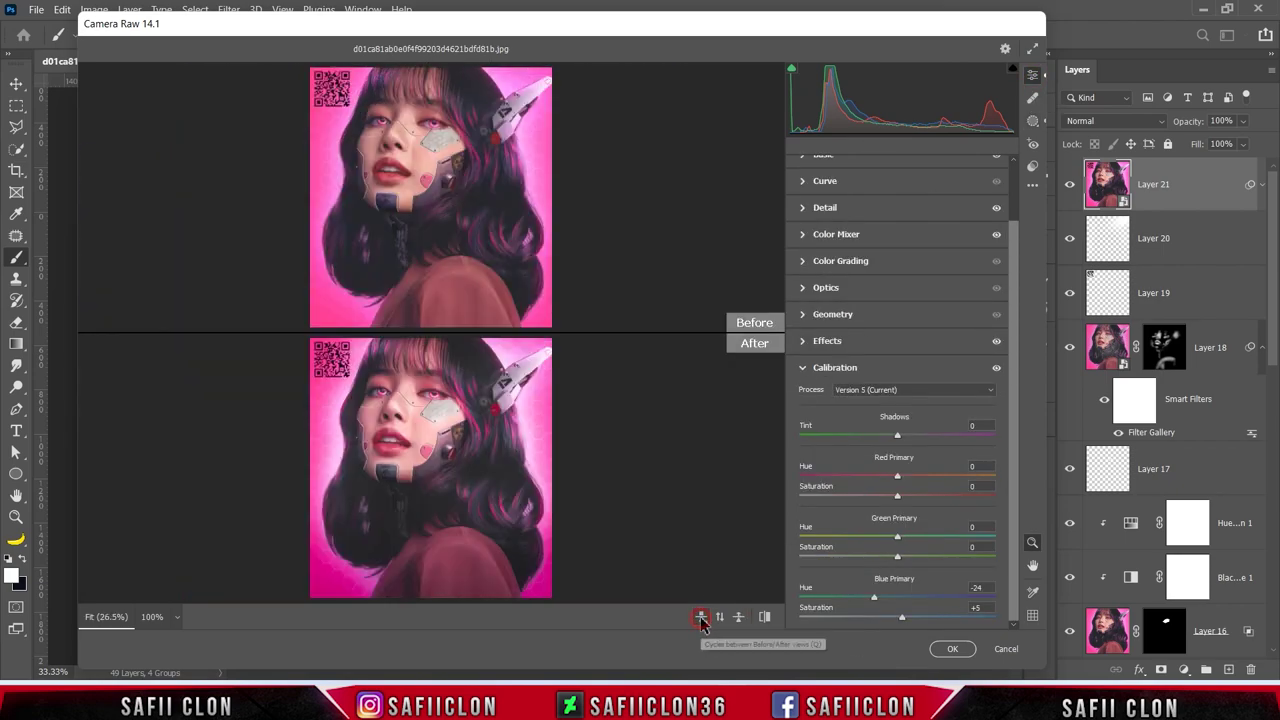
click(701, 617)
click(966, 650)
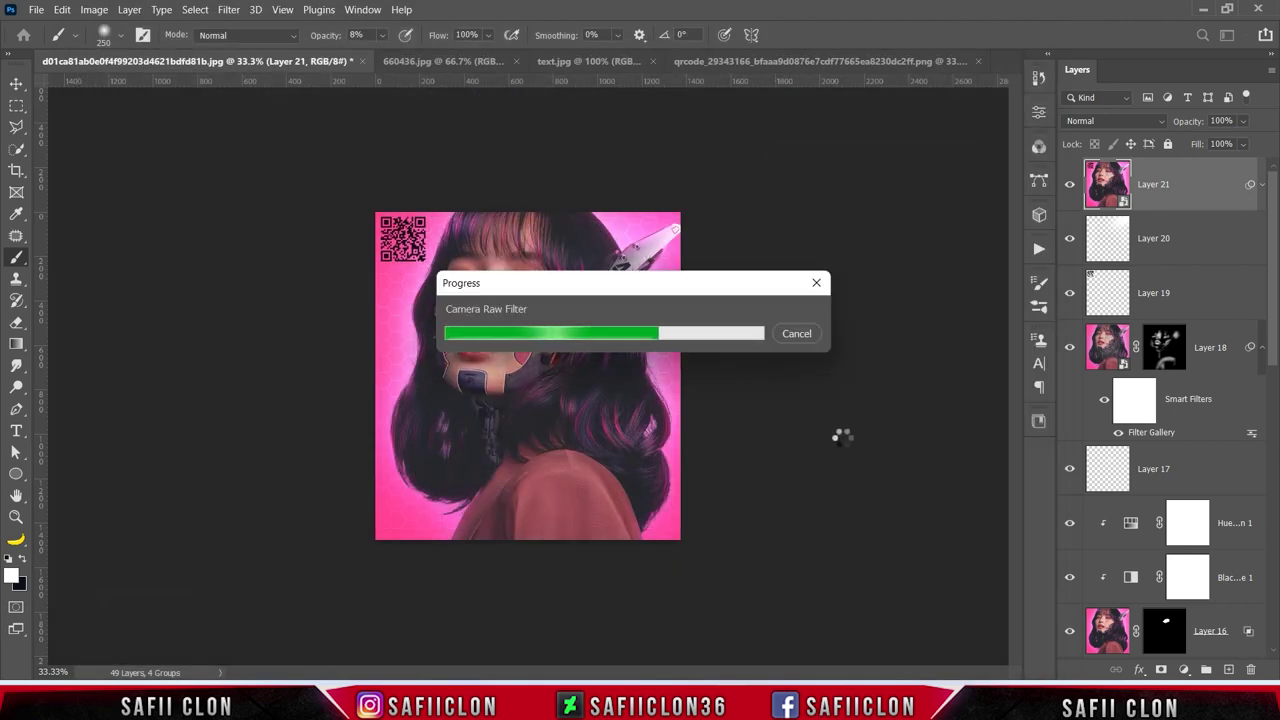
Step: Toggle Layer 21's visibility to compare the grade, then zoom around and settle at 50%
click(1070, 187)
click(1070, 187)
click(1070, 187)
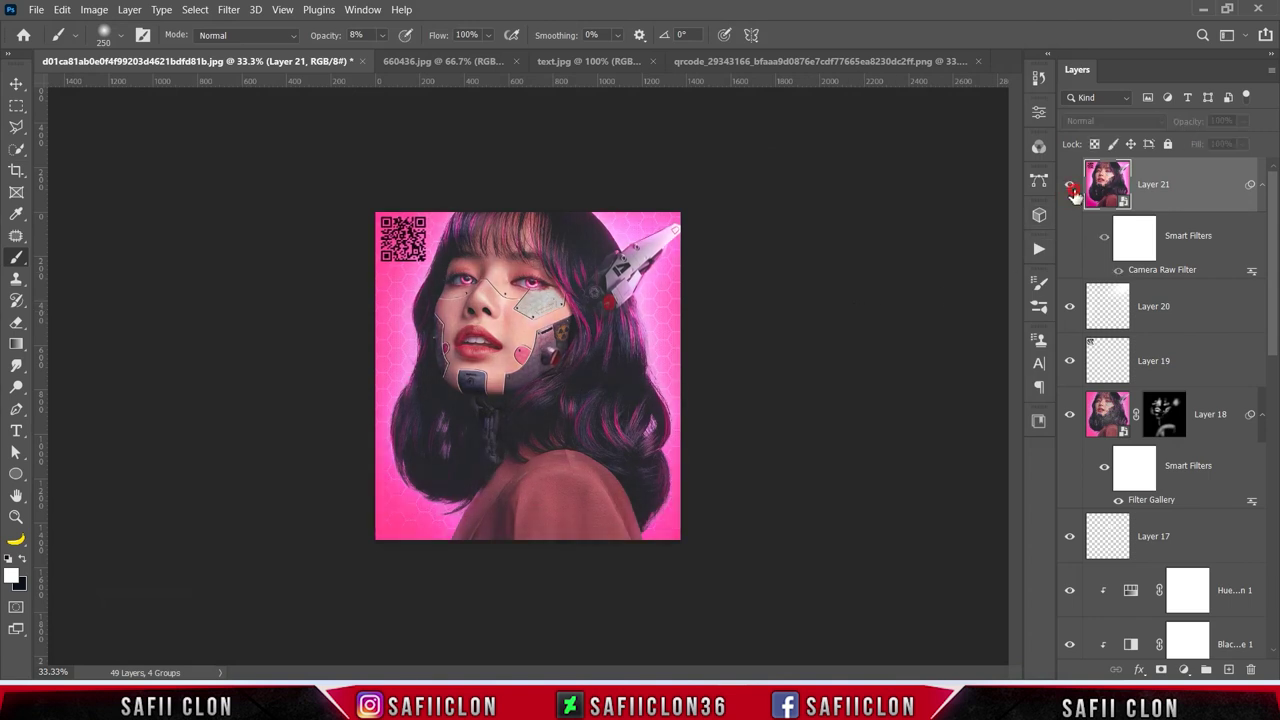
click(1070, 187)
key(ctrl+minus)
key(ctrl+plus)
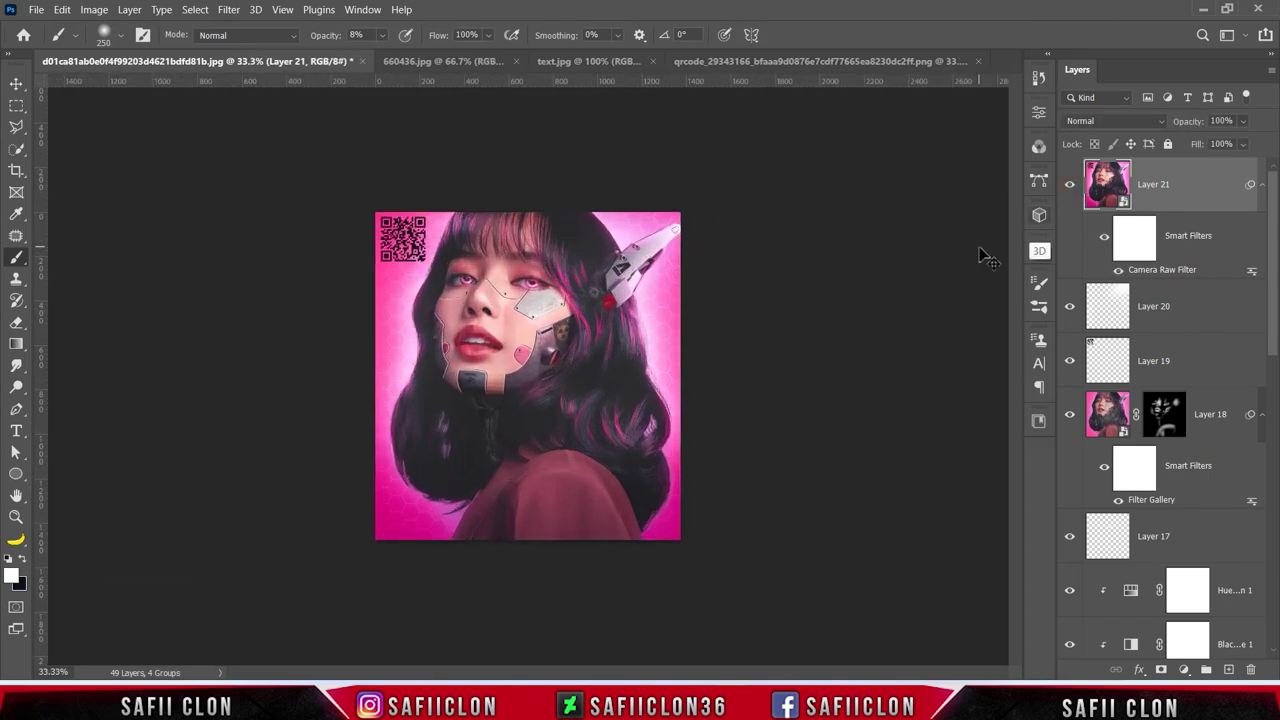
key(ctrl+plus)
key(ctrl+plus)
key(ctrl+minus)
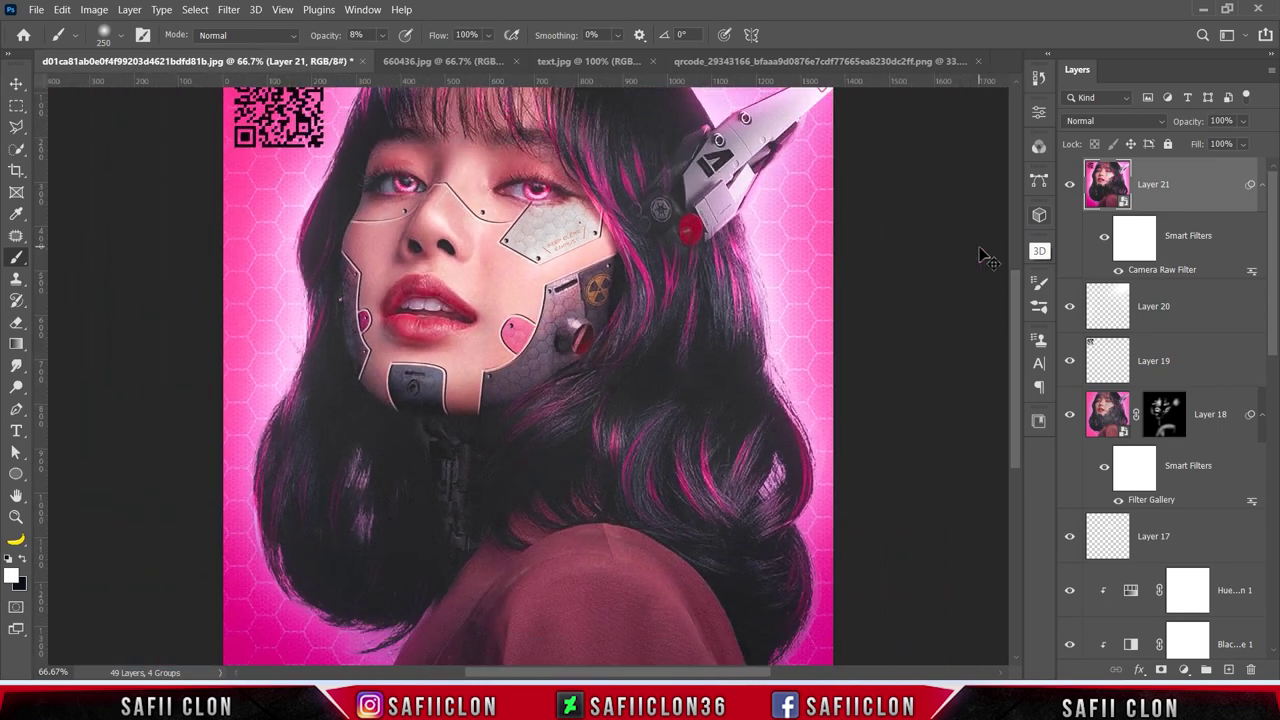
key(ctrl+minus)
key(ctrl+plus)
key(ctrl+plus)
key(ctrl+minus)
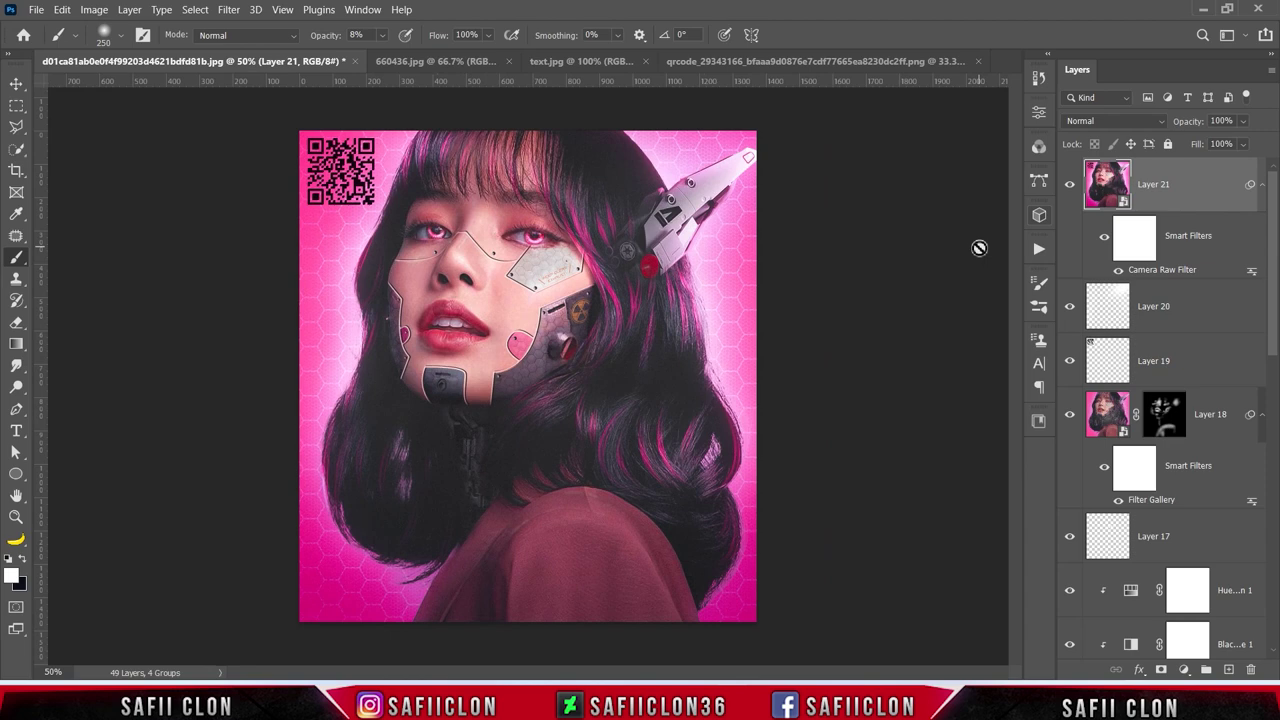
Step: Select the layers from Layer 20 through the EYE group
click(1210, 313)
scroll(1226, 473, down, 10)
scroll(1226, 473, down, 3)
scroll(1226, 473, up, 3)
shift+click(1226, 473)
Step: Group the selected layers into a collapsed group named TEXTURE
right_click(1162, 468)
click(1052, 111)
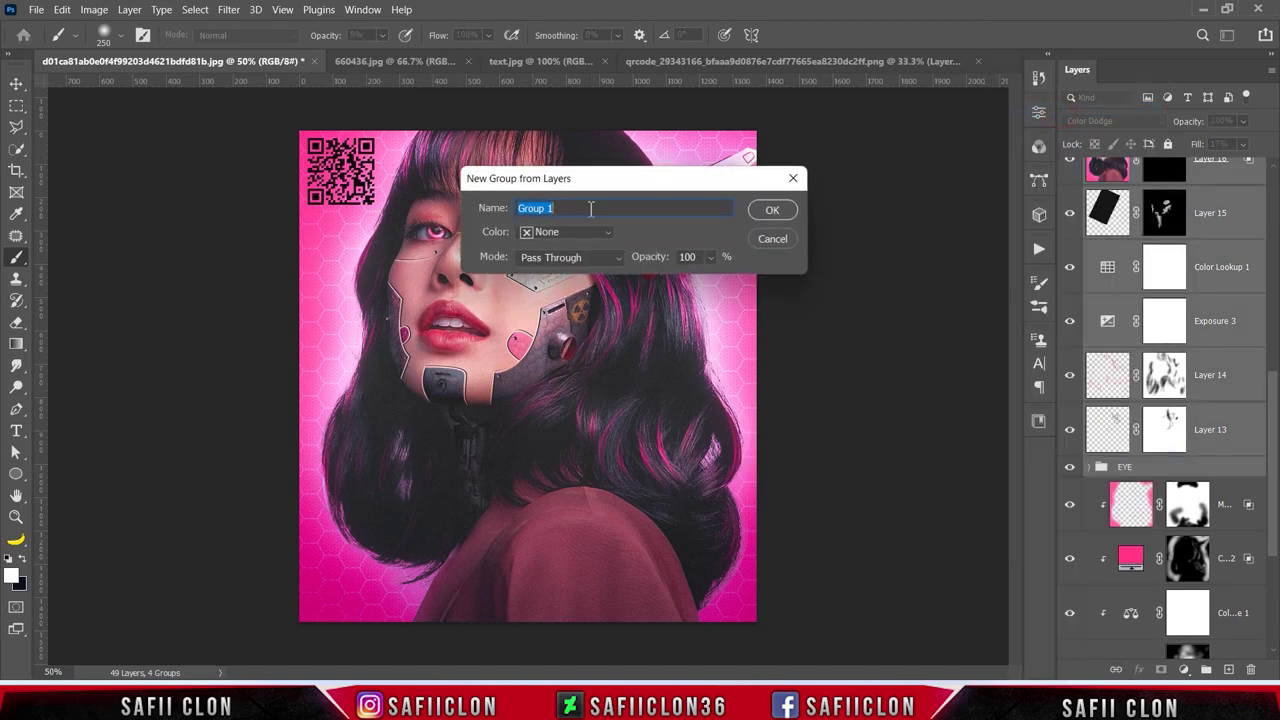
text(XTURE)
click(770, 212)
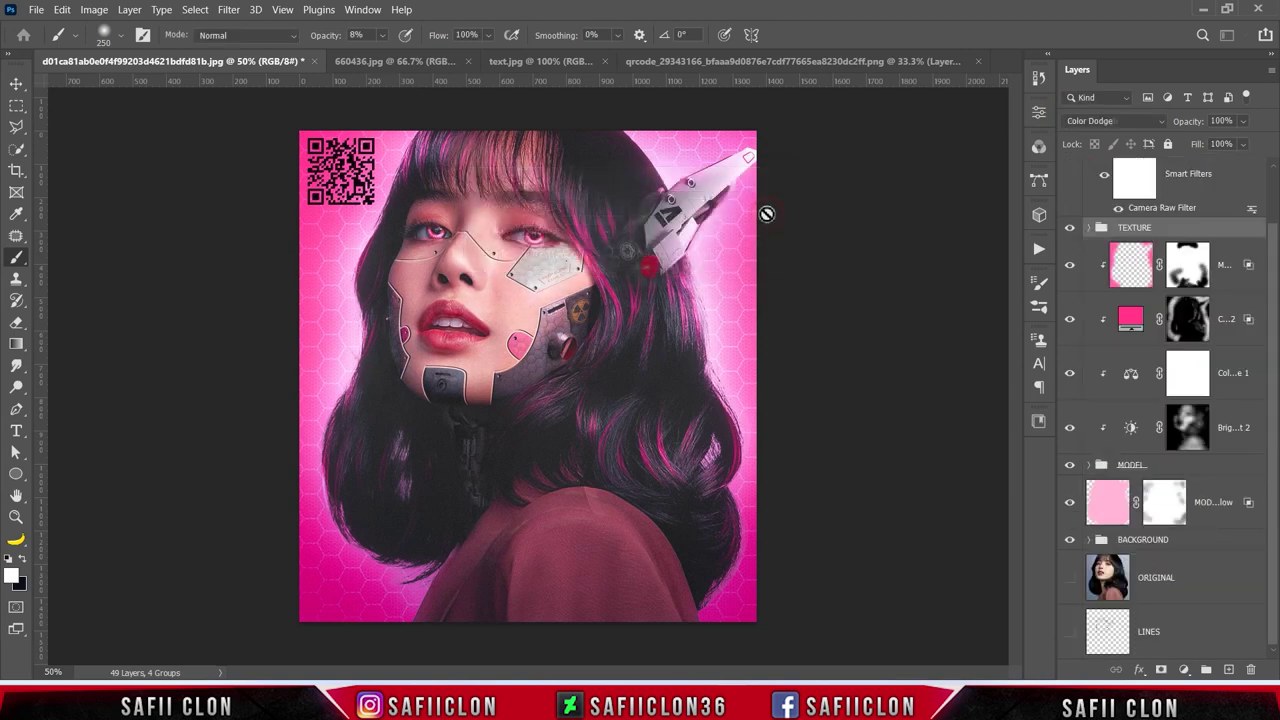
click(1092, 290)
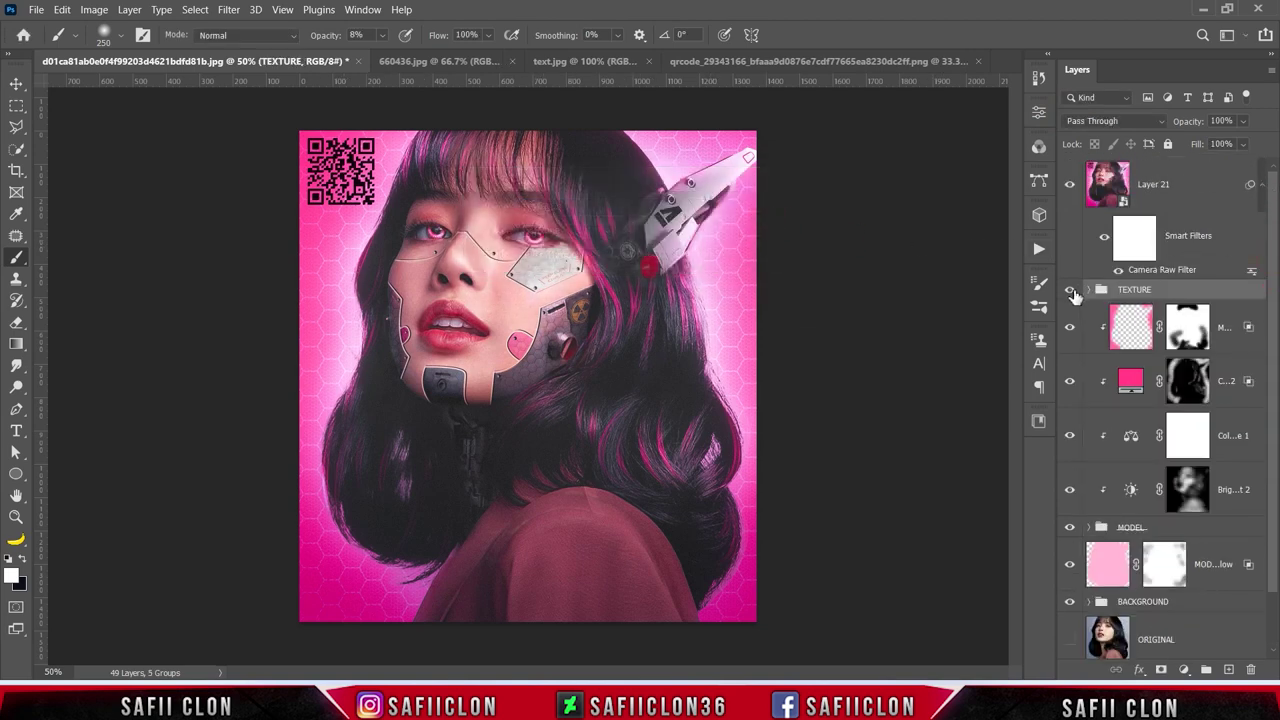
click(1069, 290)
Step: Group Layer 21 down through the BACKGROUND group into a new EDIT group
click(1176, 188)
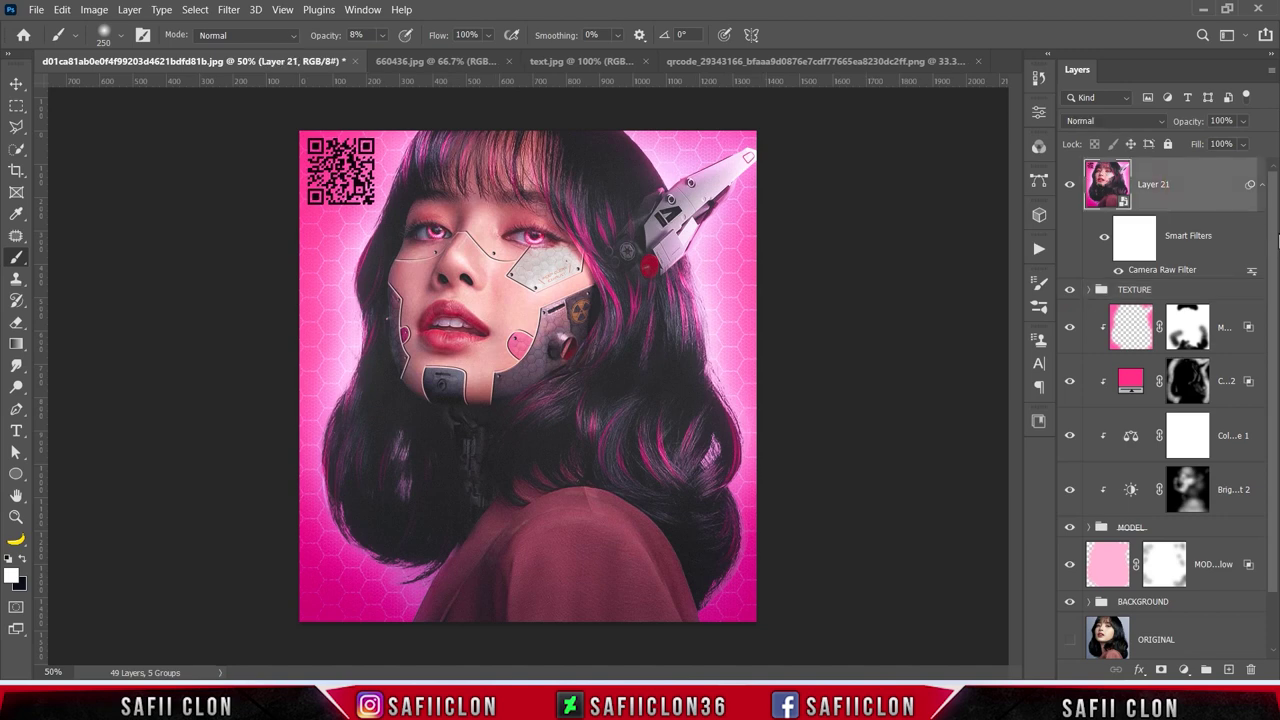
scroll(1277, 226, down, 2)
shift+click(1220, 542)
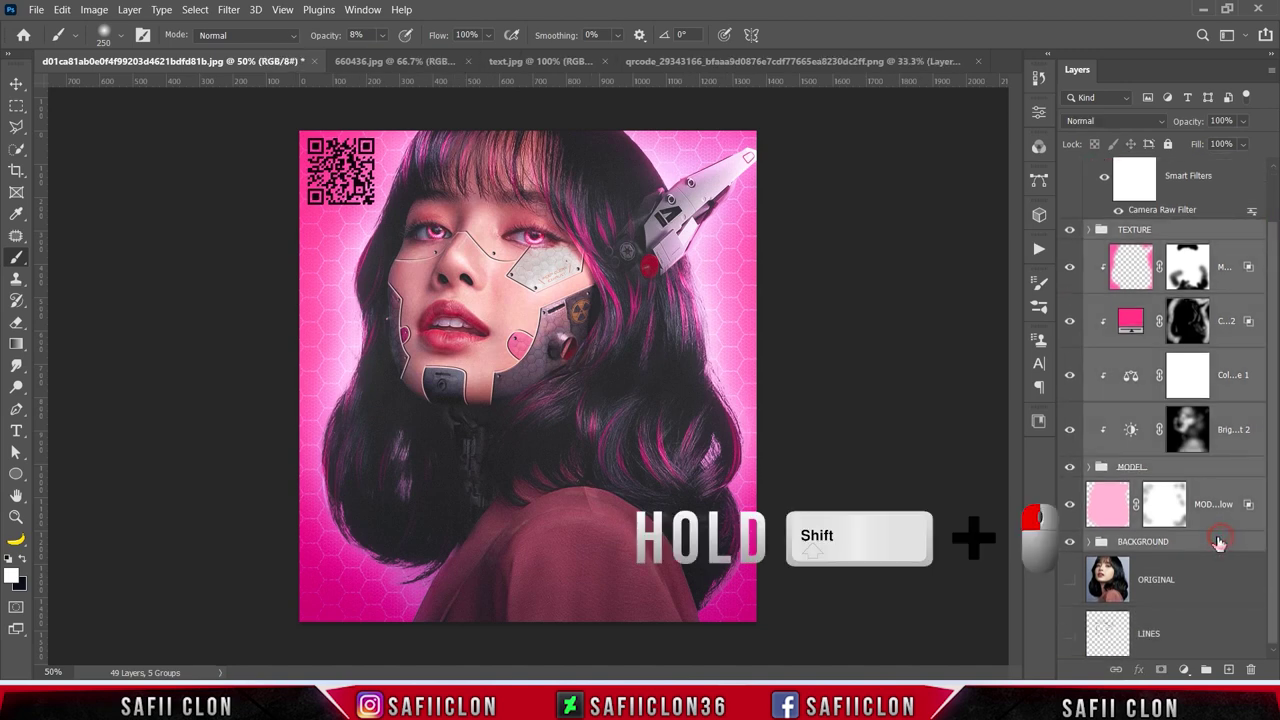
right_click(1207, 543)
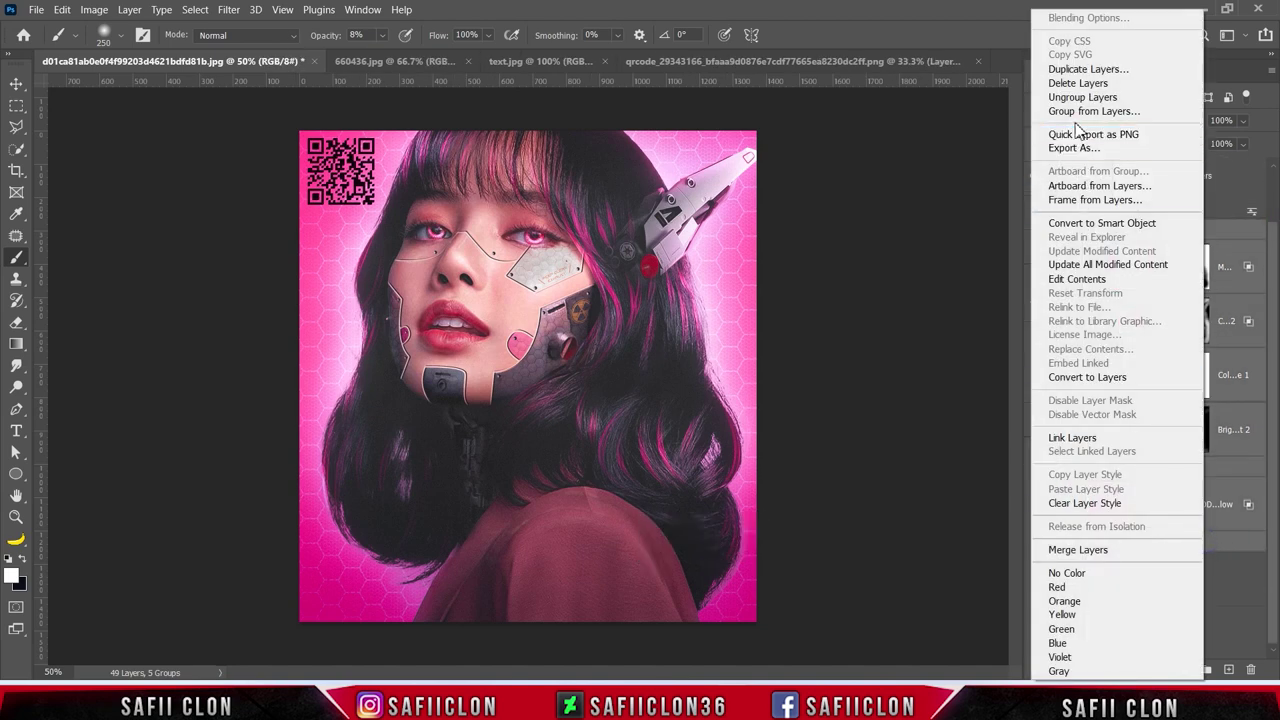
click(1070, 112)
text(EDIT)
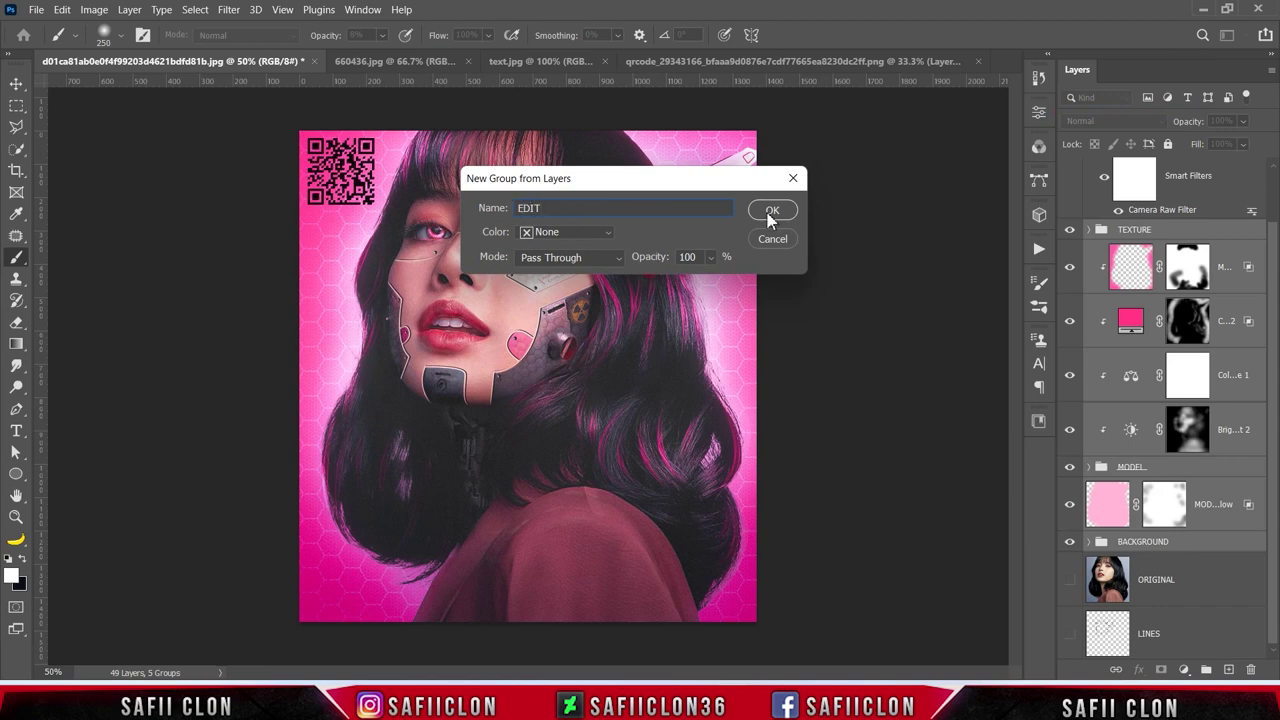
click(772, 212)
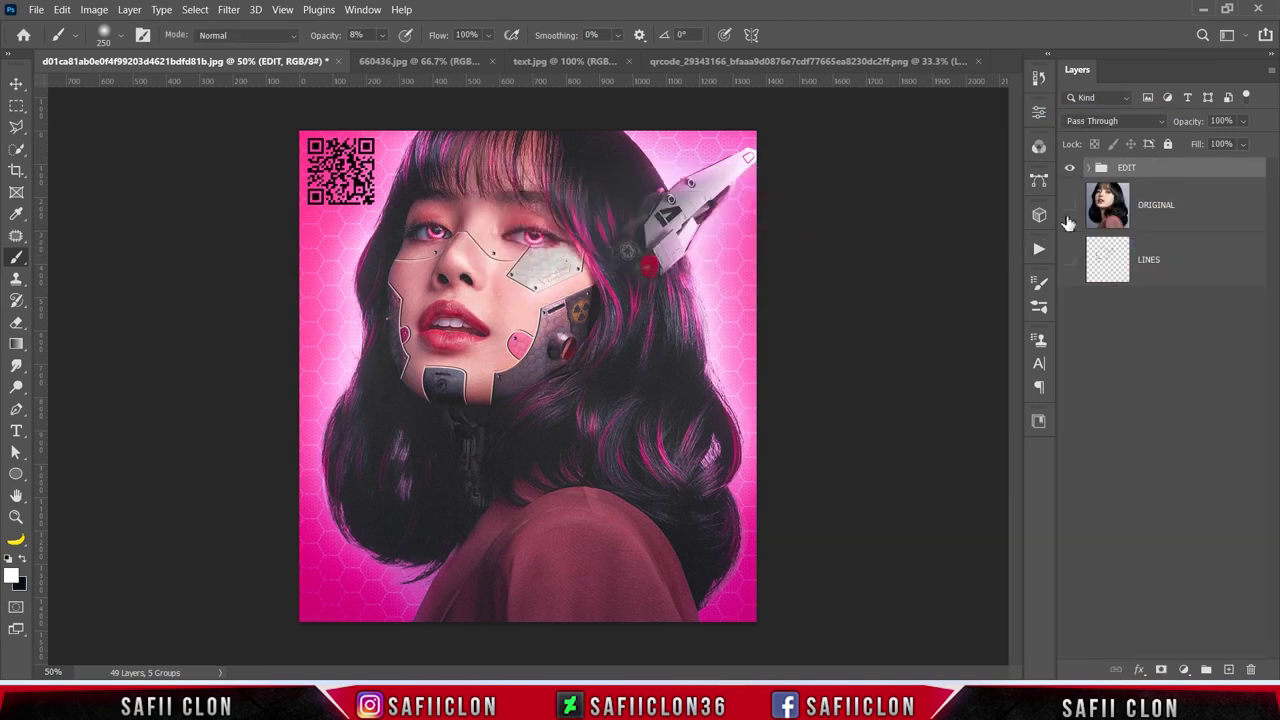
Step: Toggle the EDIT group on and off against ORIGINAL, then zoom in to inspect the face
click(1070, 170)
click(1070, 170)
click(1070, 170)
click(1070, 170)
click(1070, 170)
click(1070, 170)
key(ctrl+minus)
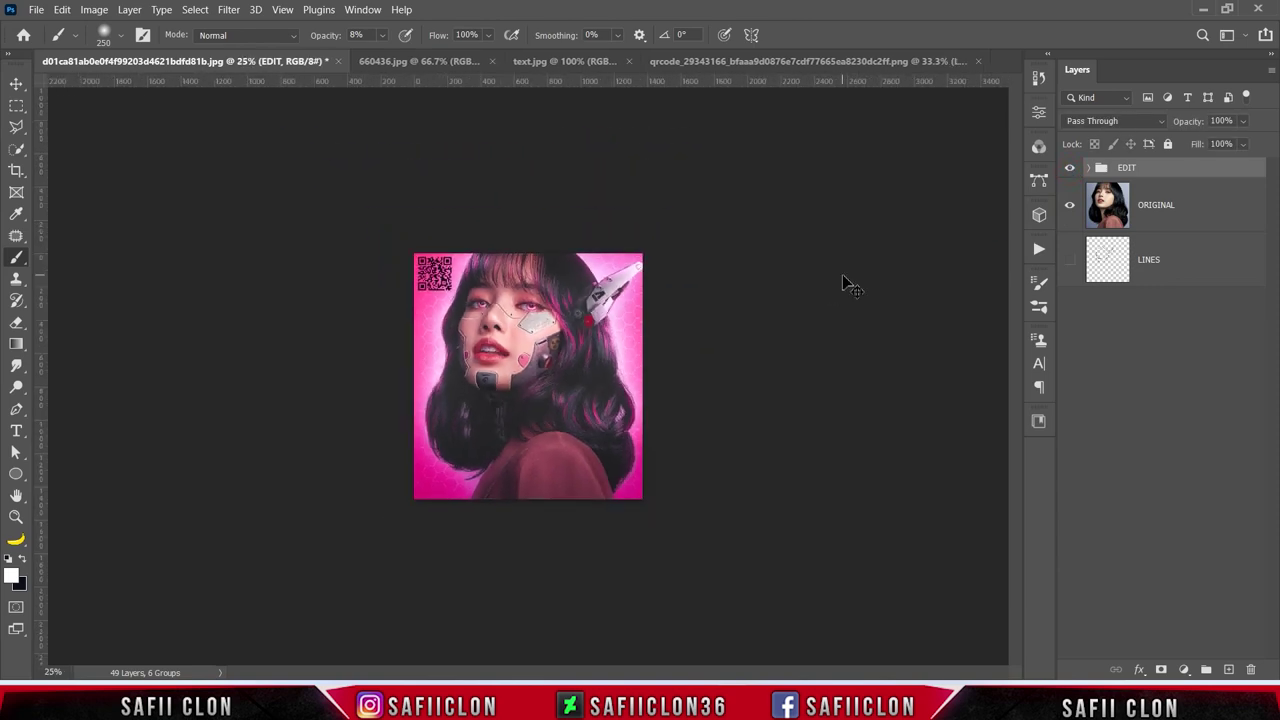
key(ctrl+plus)
key(ctrl+plus)
key(ctrl+plus)
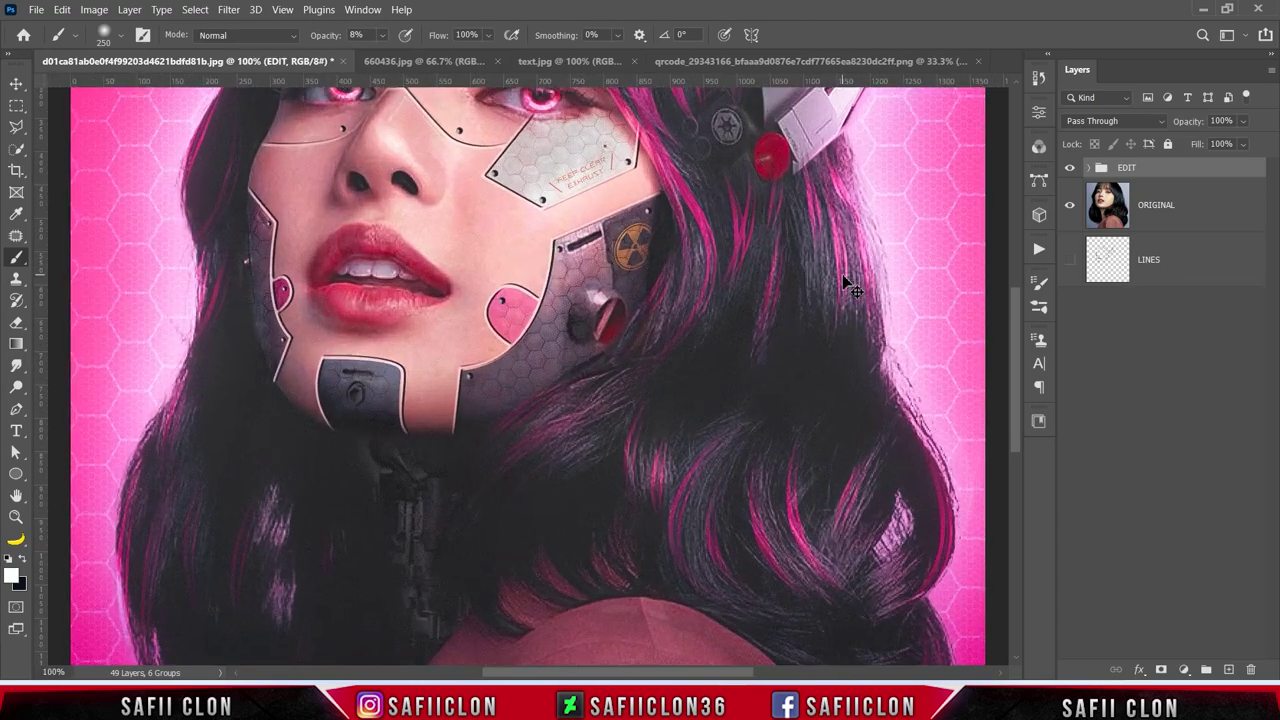
key(ctrl+minus)
key(ctrl+minus)
key(ctrl+minus)
key(ctrl+plus)
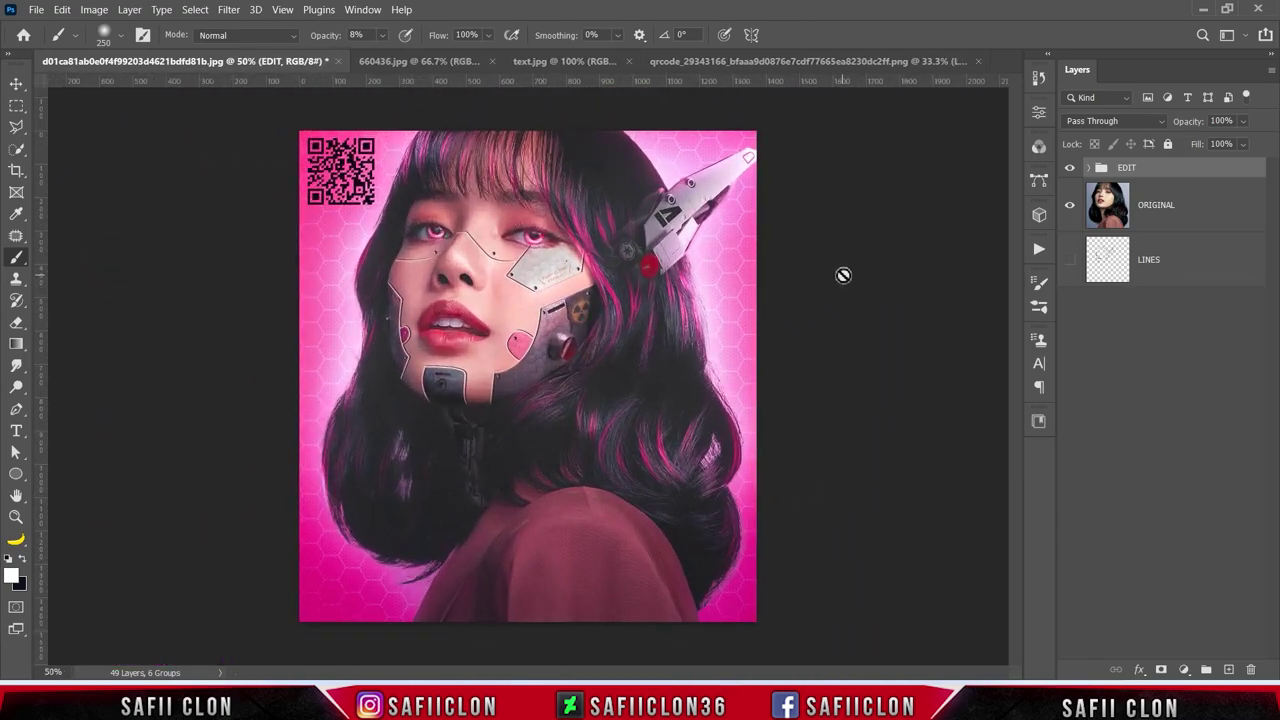